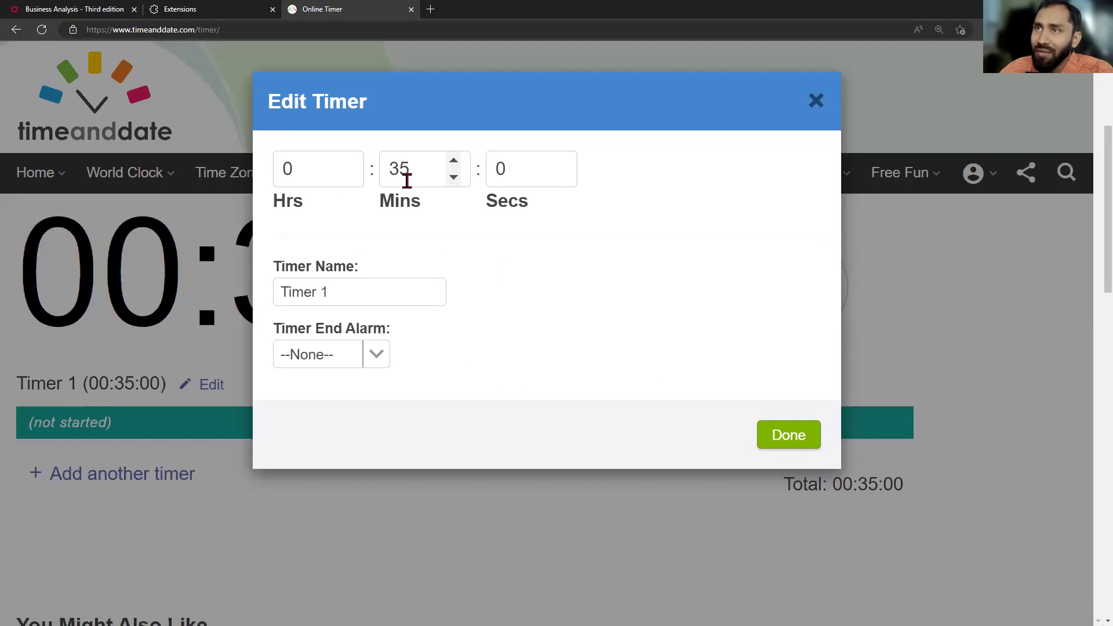
Set Timer 1 to 15 minutes in place of the current duration and start the countdown
key(BackSpace)
key(BackSpace)
text(0)
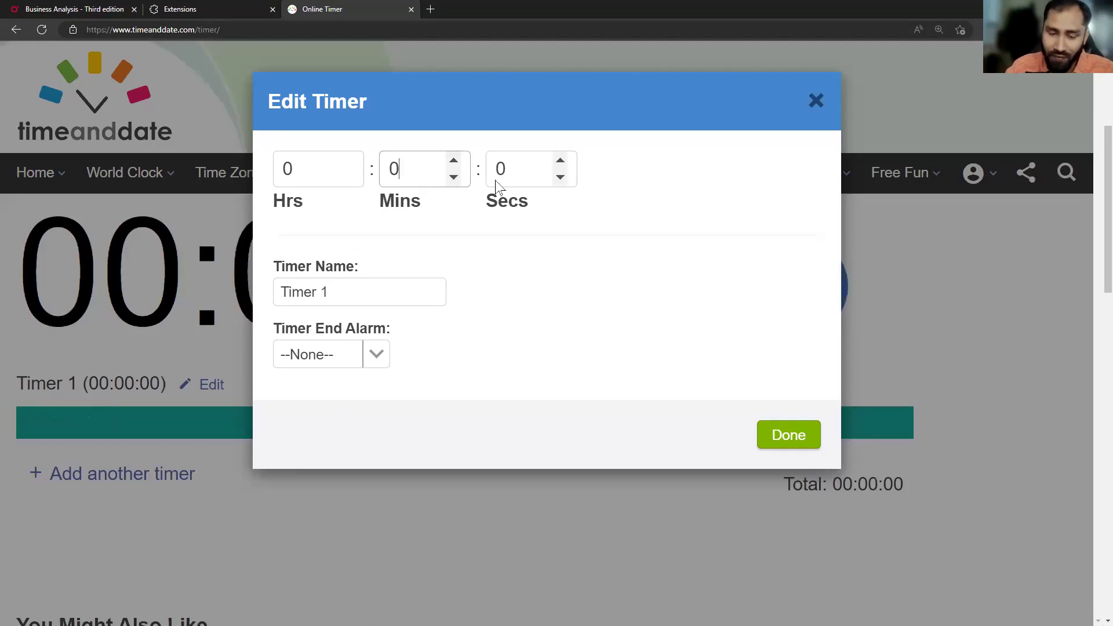
key(BackSpace)
text(15)
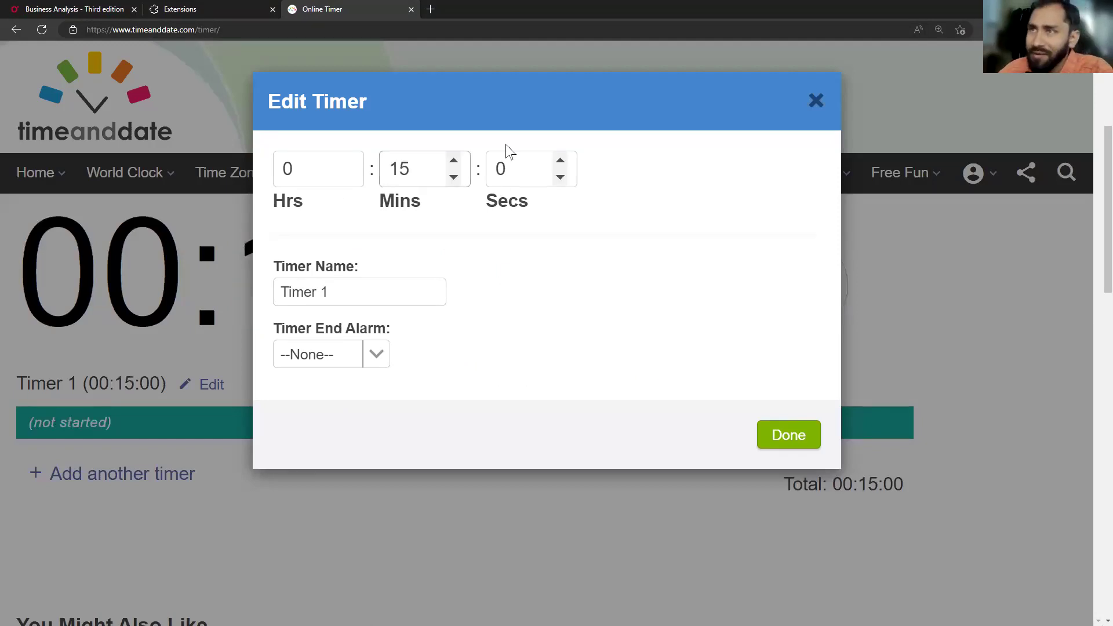
click(782, 449)
click(699, 309)
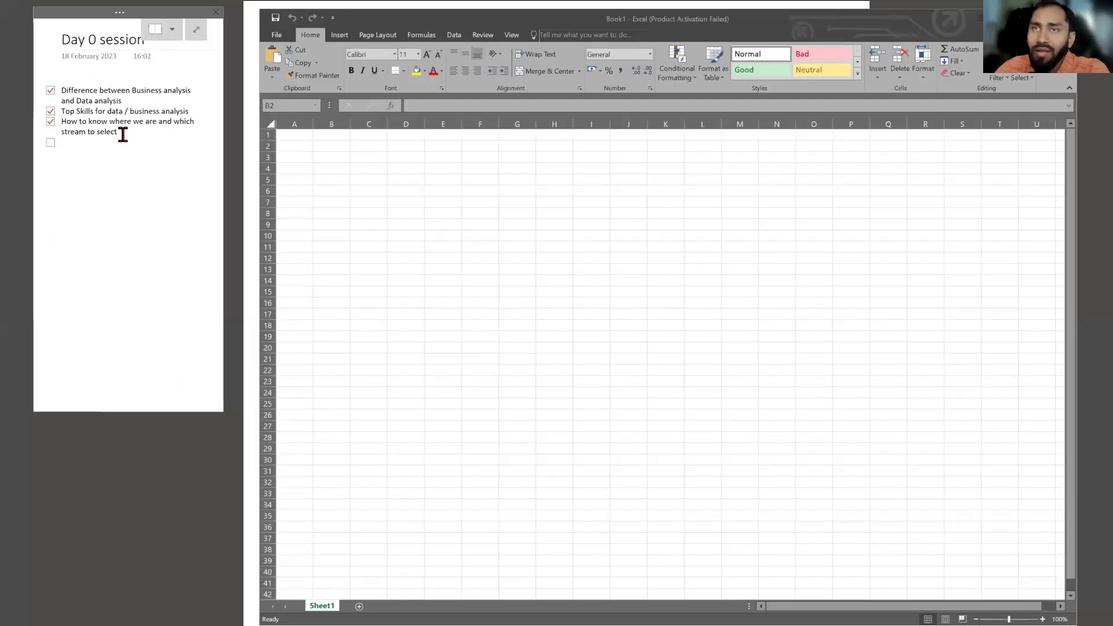
click(60, 101)
drag(58, 91, 74, 139)
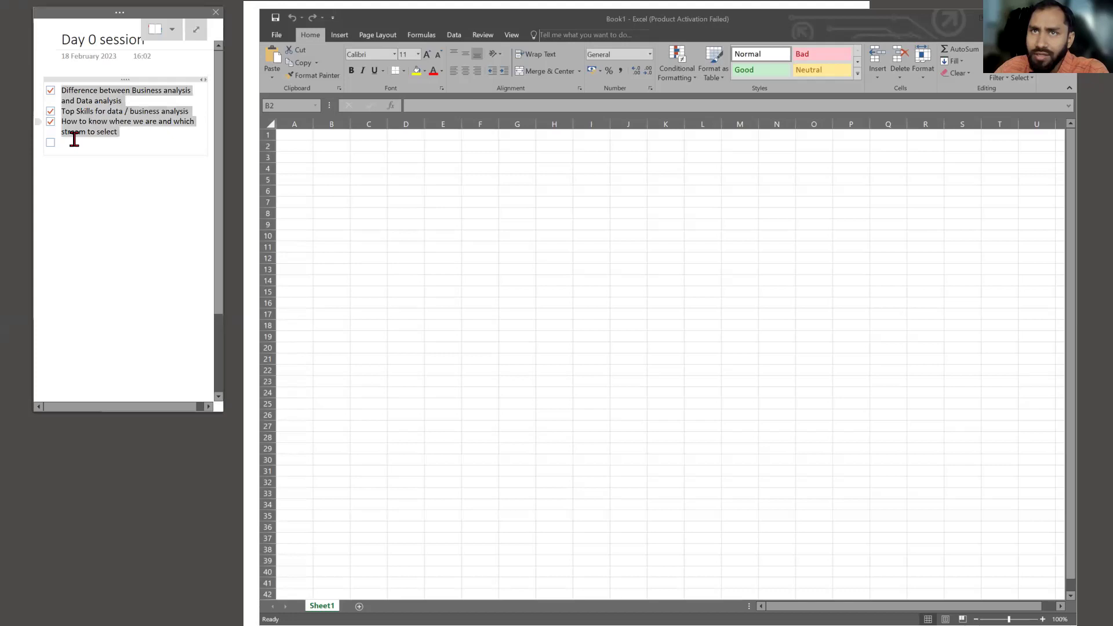
click(124, 216)
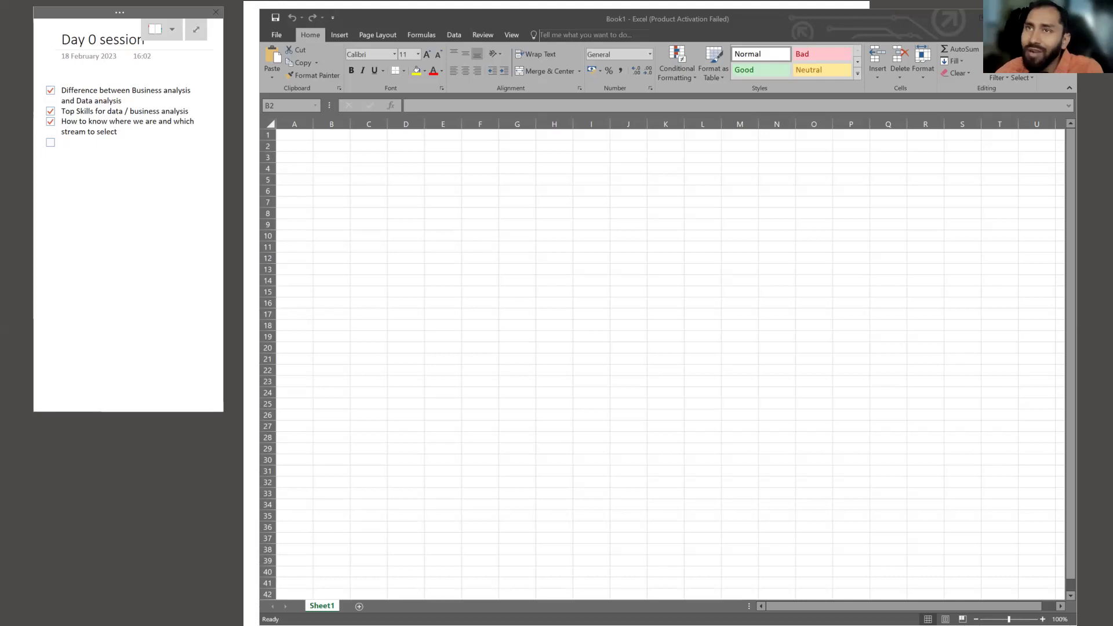
Enter the checklist item "Tool stack for Data / Business Analysis" in the Day 0 session note and mark it complete
click(74, 148)
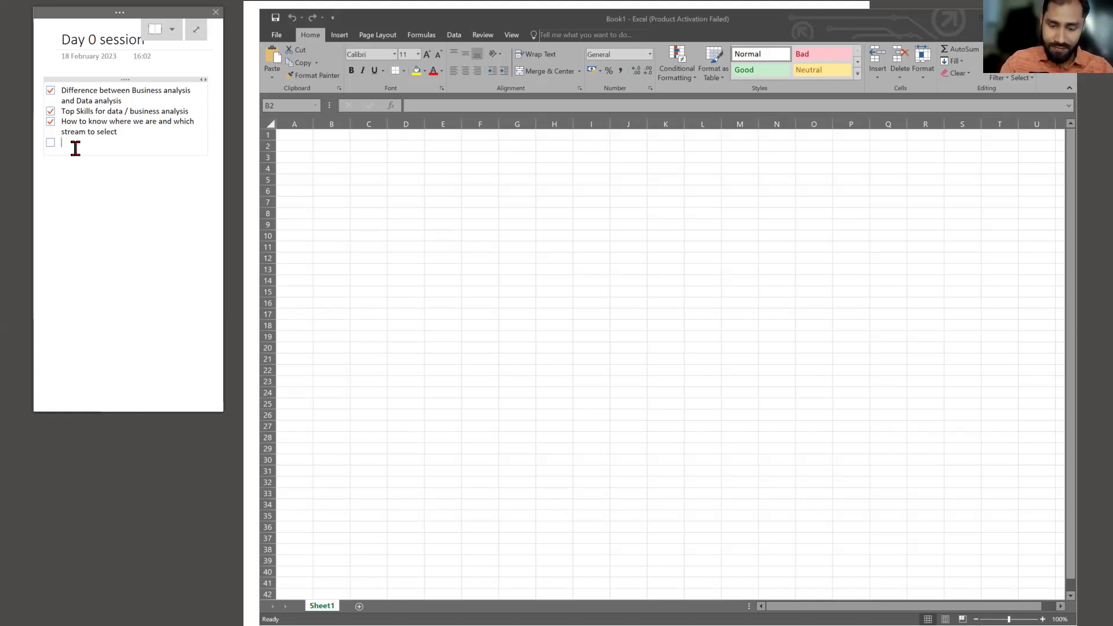
text(et)
key(BackSpace)
key(BackSpace)
key(BackSpace)
text(Tool sta)
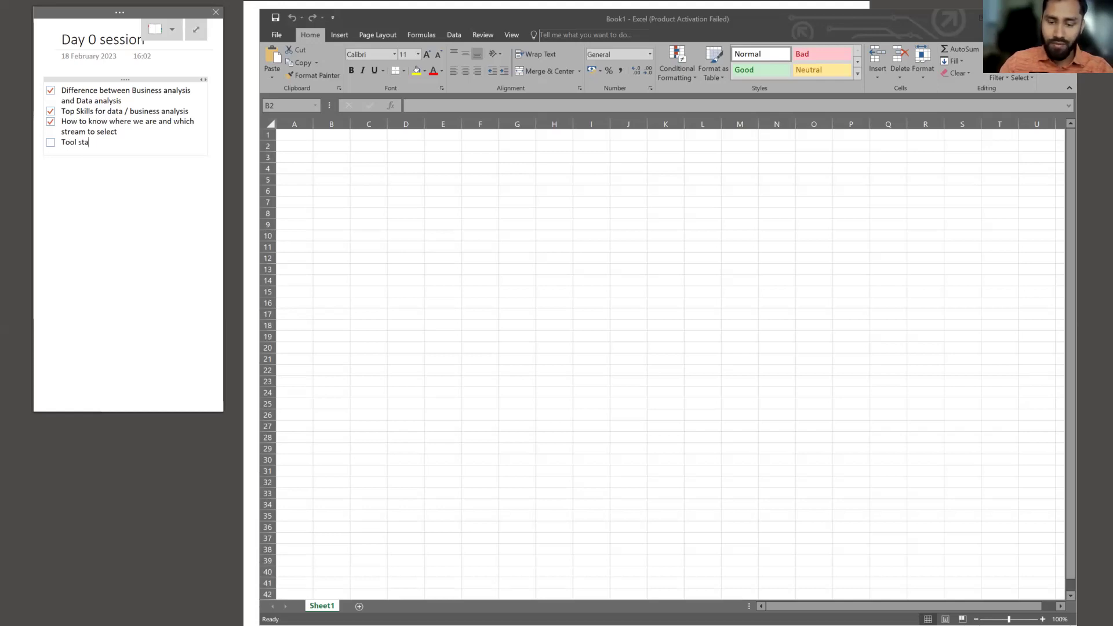
text(ck for Data / Business)
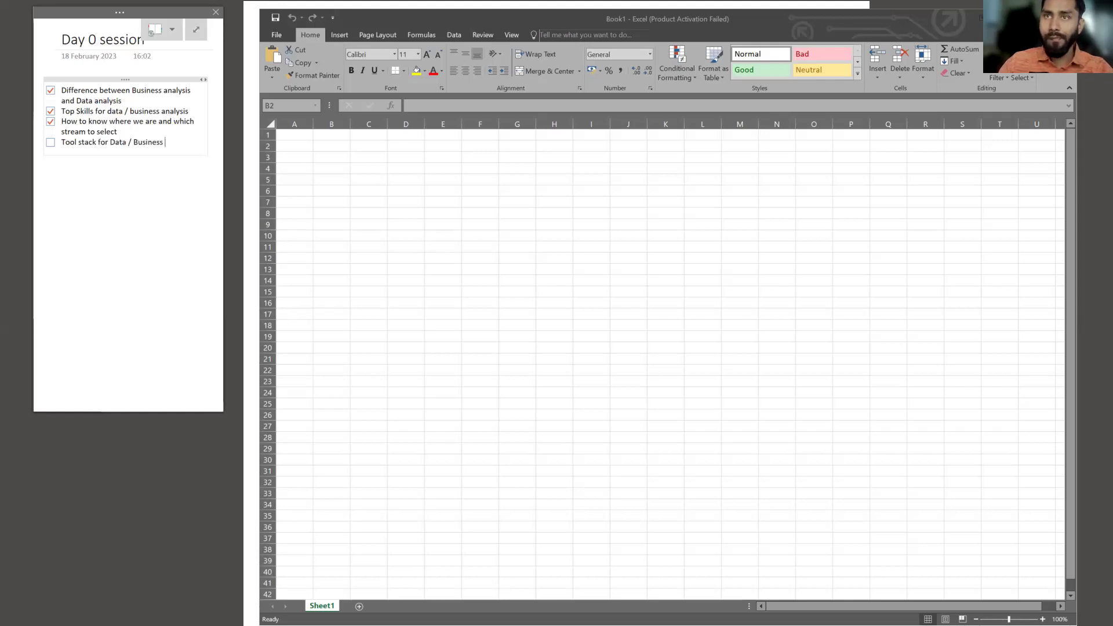
text( Analysis)
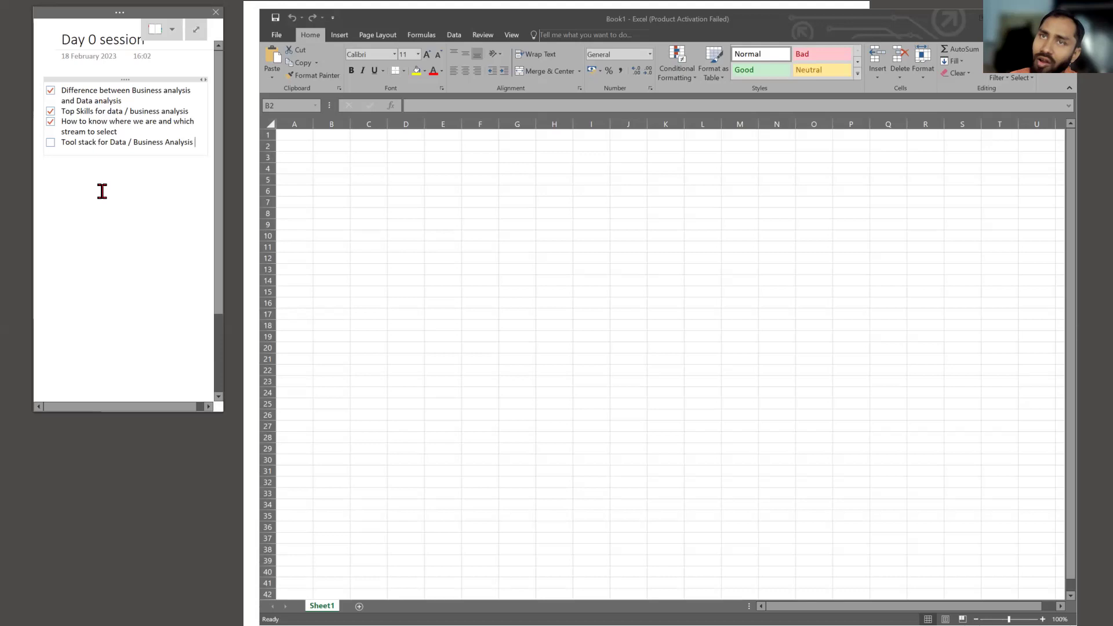
click(50, 142)
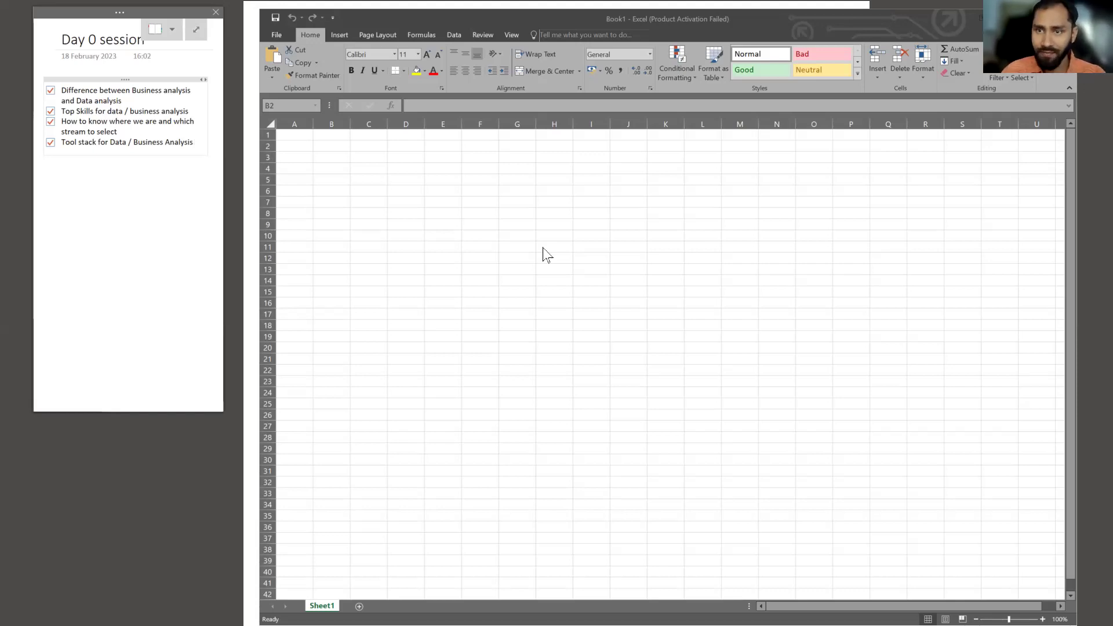
Add the checklist item "Previous session link to be share" with its spelling corrected, followed by an empty item
key(Return)
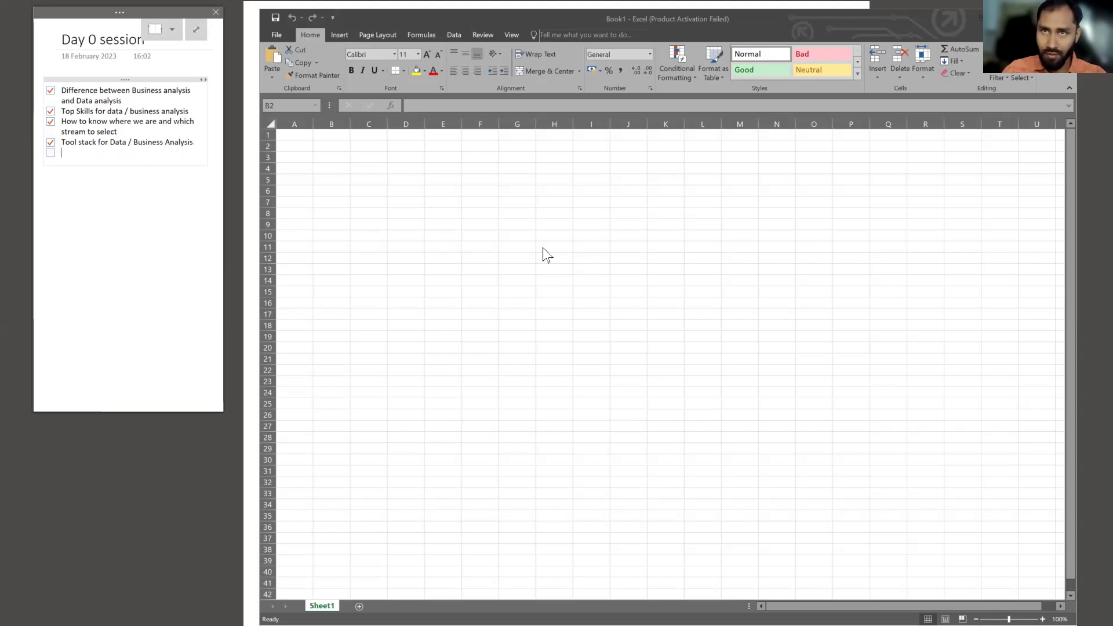
text(Perv)
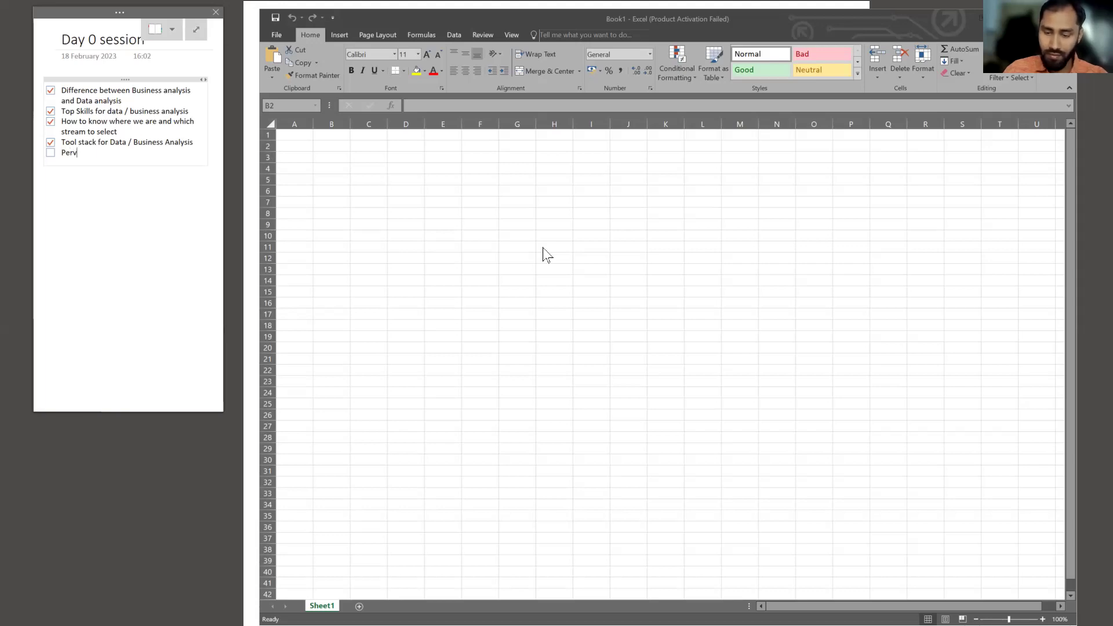
text(ious session )
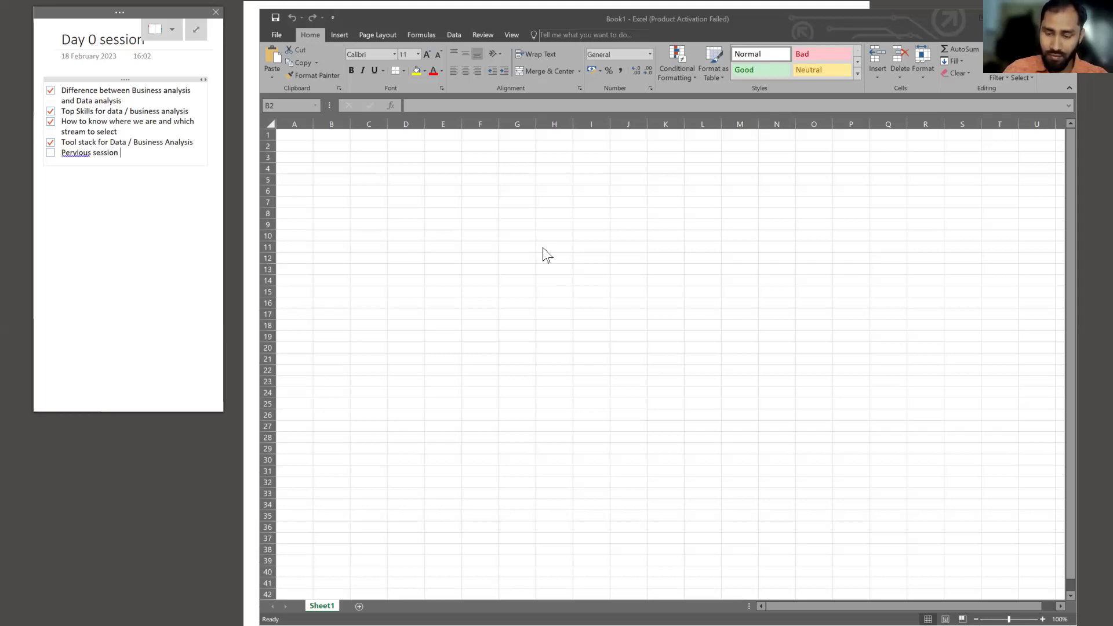
text(link to be share)
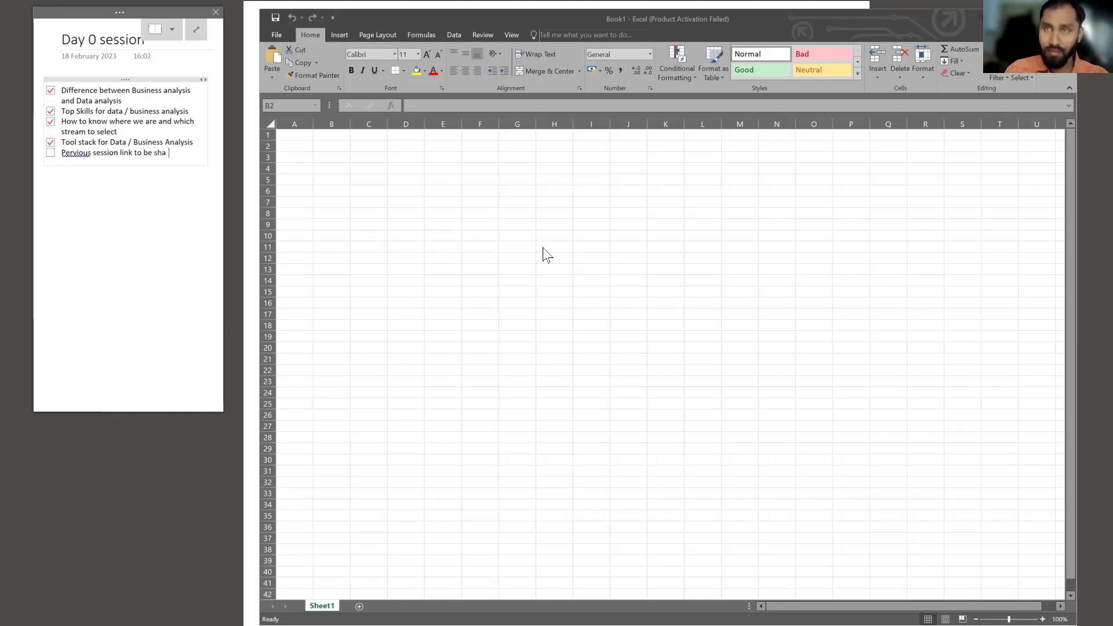
right_click(72, 154)
click(109, 162)
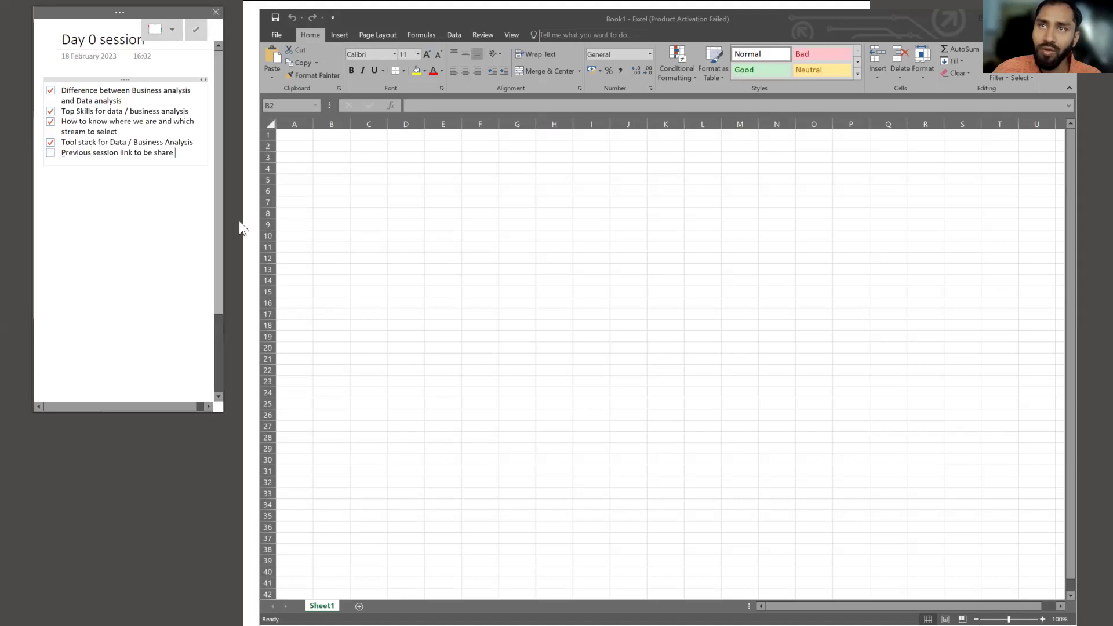
key(Return)
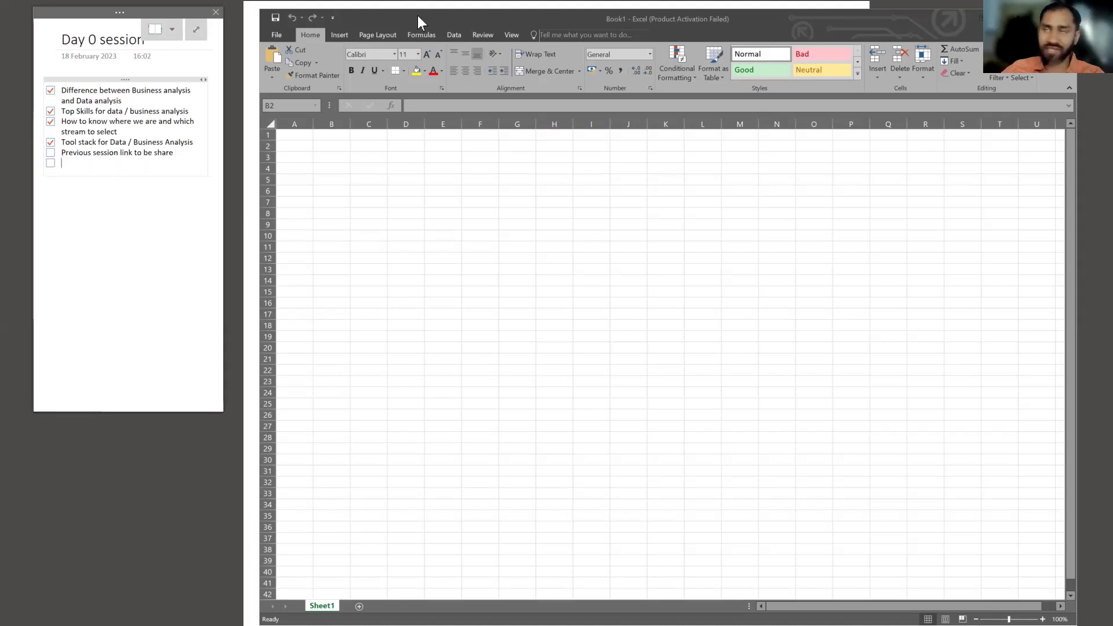
Switch to the File Explorer window of the psds_data folder and enlarge it to show the full file list
click(331, 191)
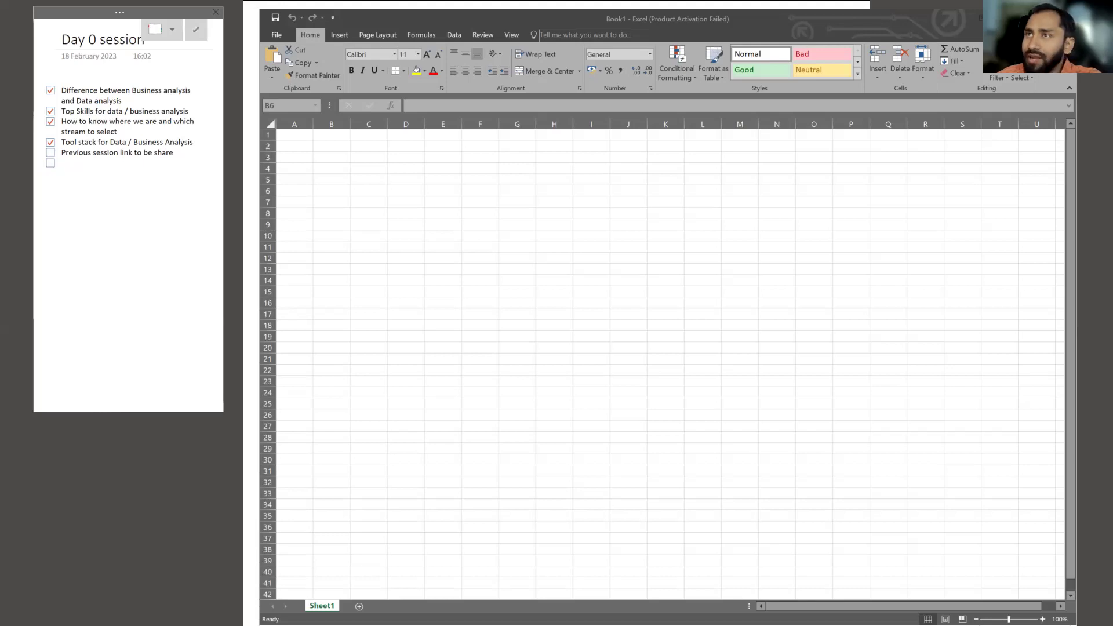
key(alt+Tab)
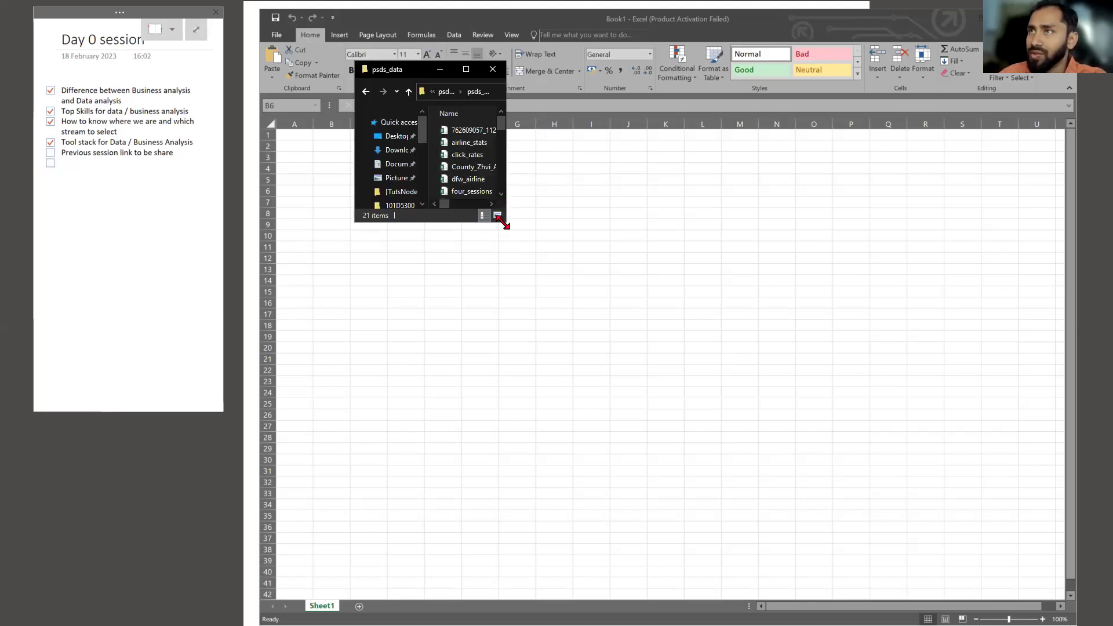
drag(504, 223, 782, 485)
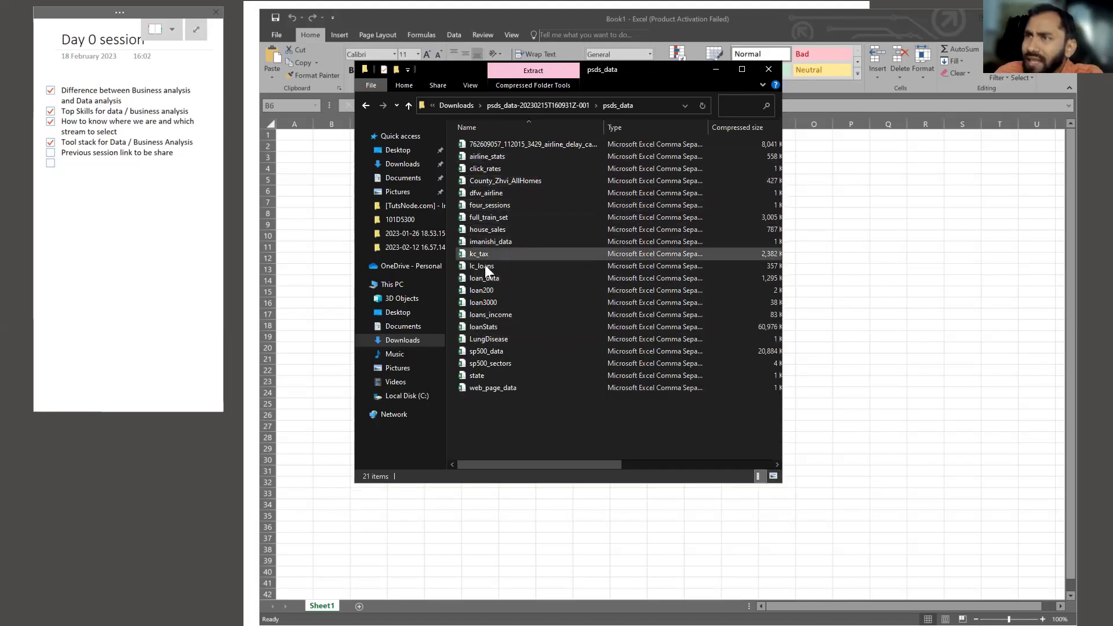
Look through the CSV datasets in the psds_data folder and open house_sales in Excel
click(486, 230)
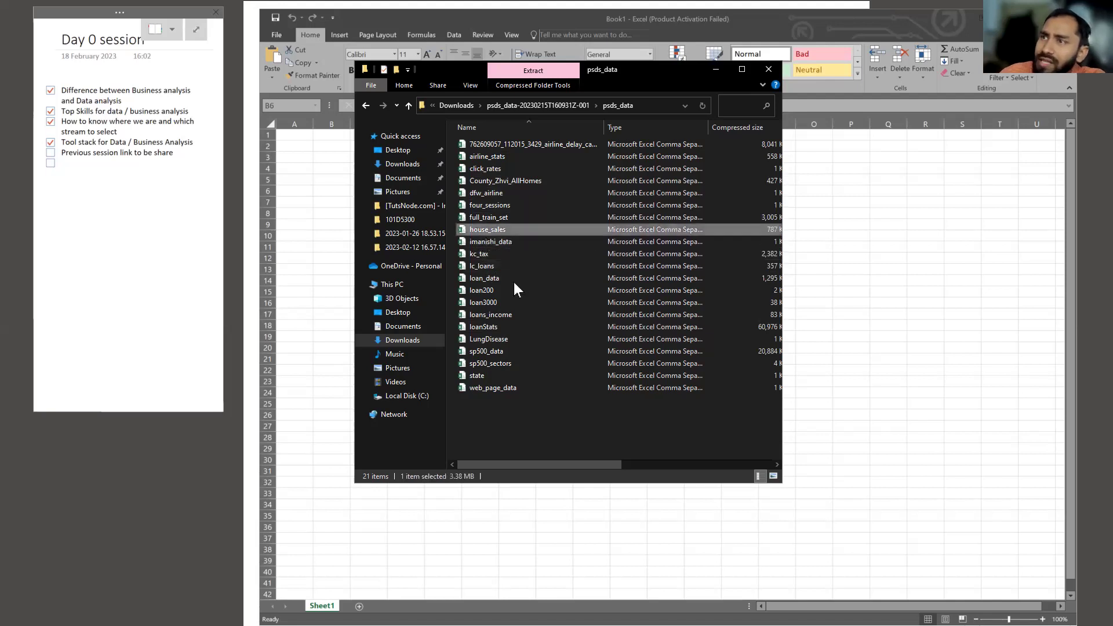
click(482, 278)
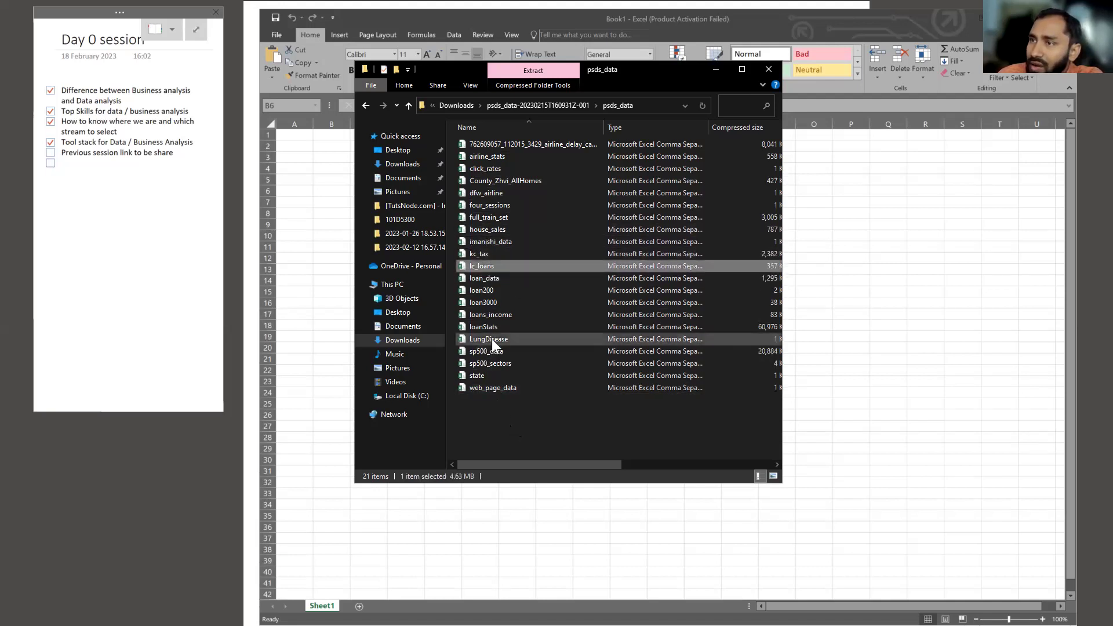
click(491, 339)
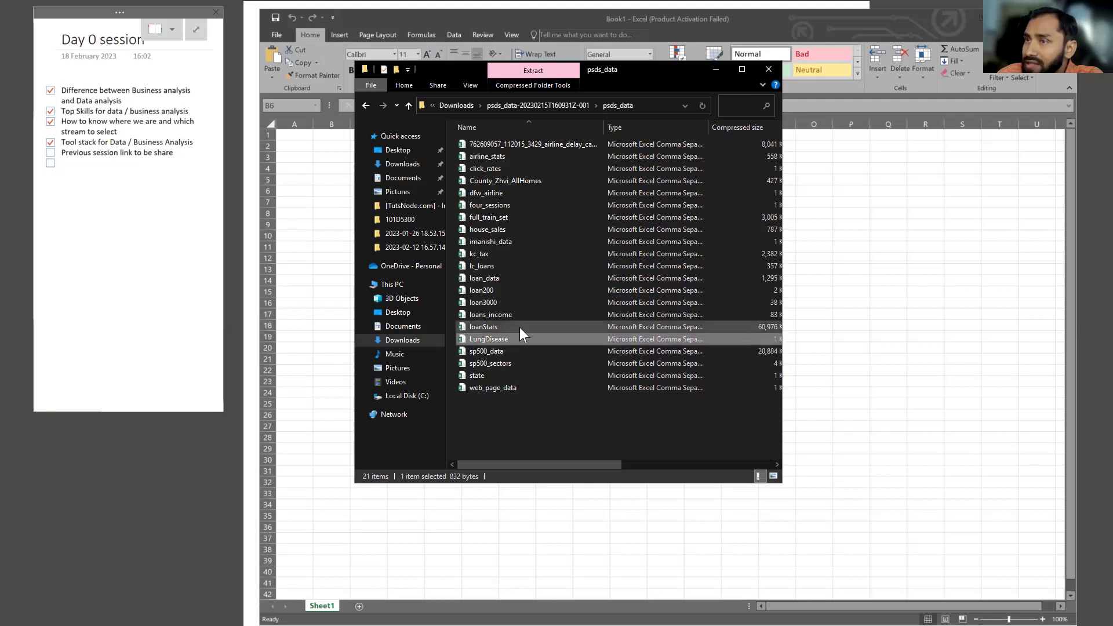
click(482, 328)
click(498, 316)
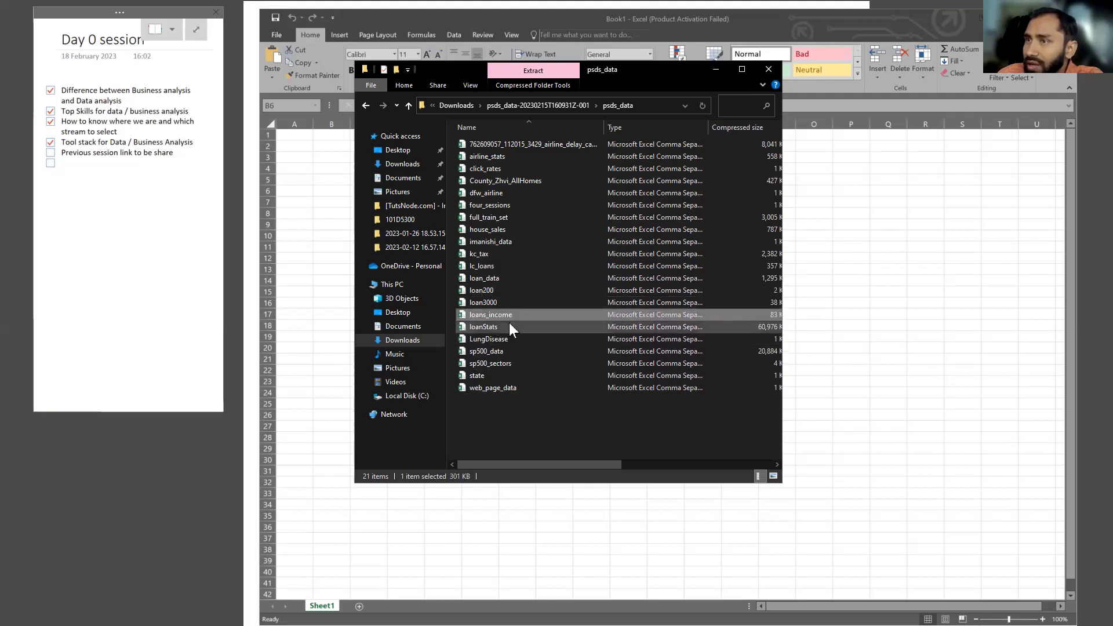
click(486, 303)
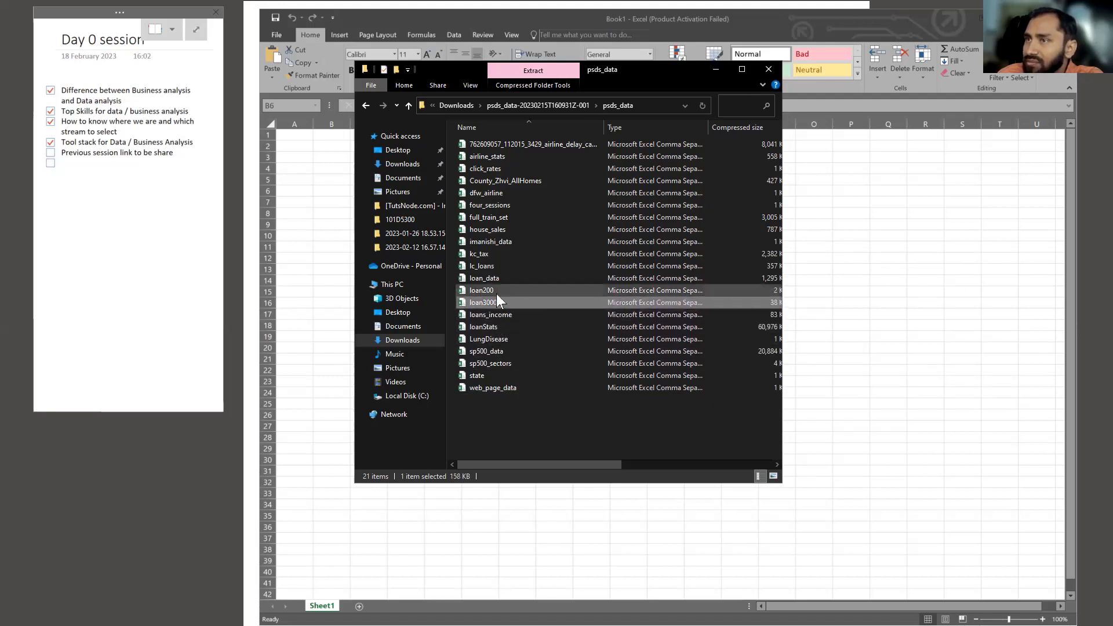
click(495, 157)
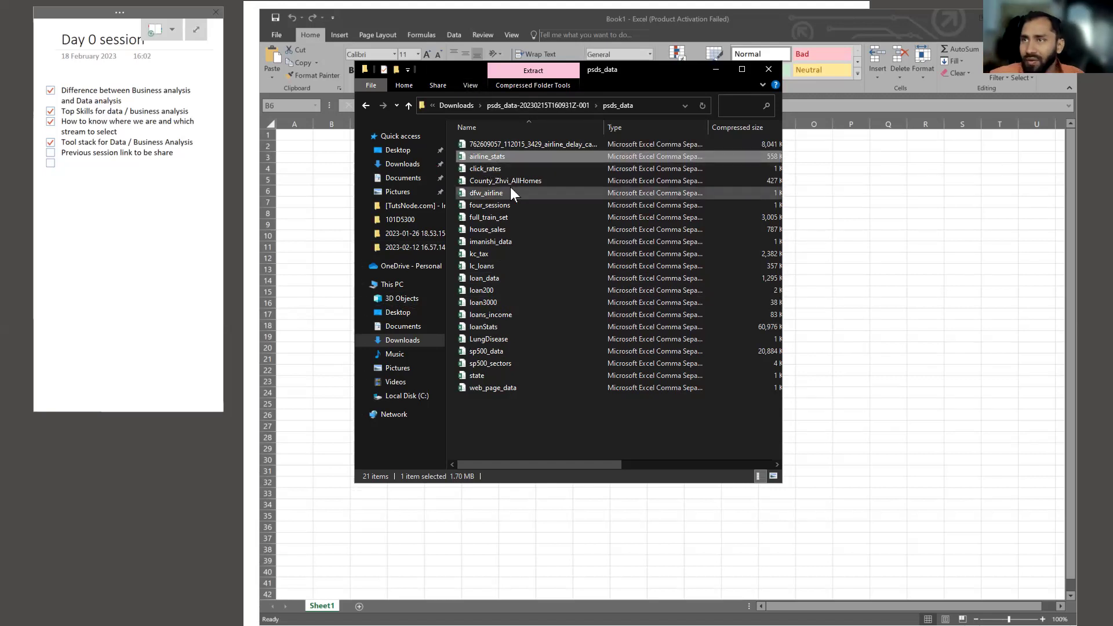
double_click(492, 230)
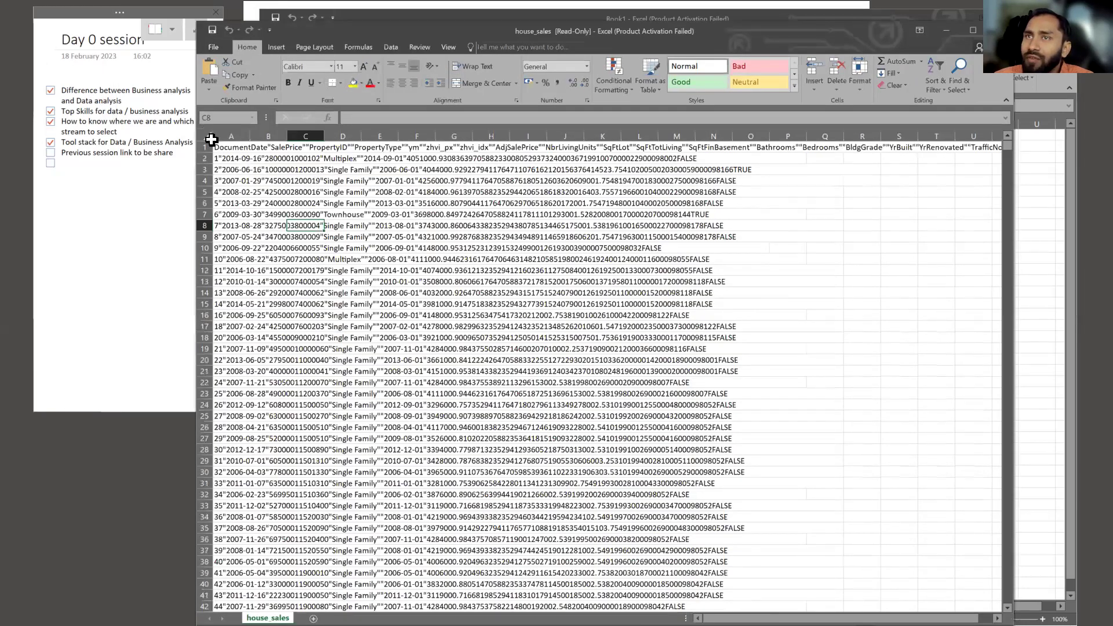
Try to run Text to Columns on the entire house_sales sheet in the maximized workbook window
click(206, 136)
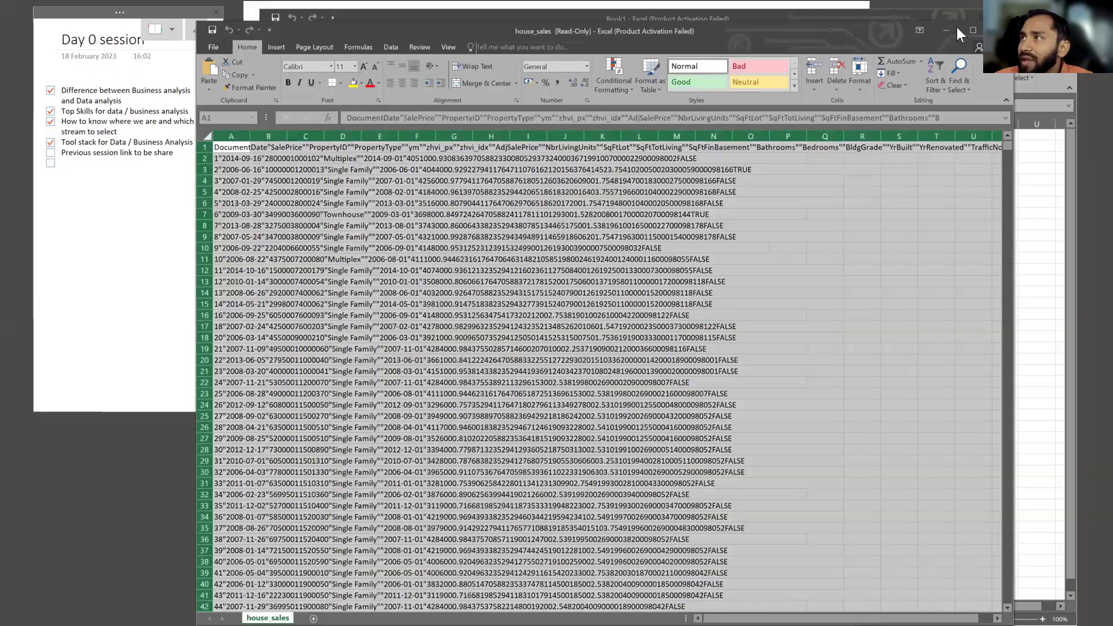
drag(397, 26, 206, 8)
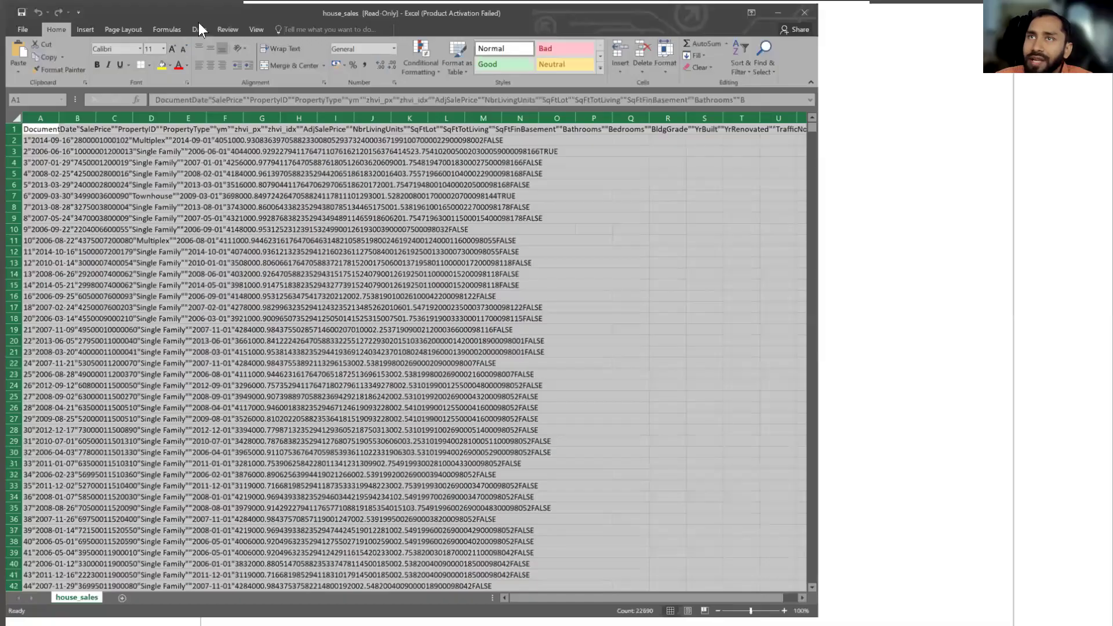
click(199, 24)
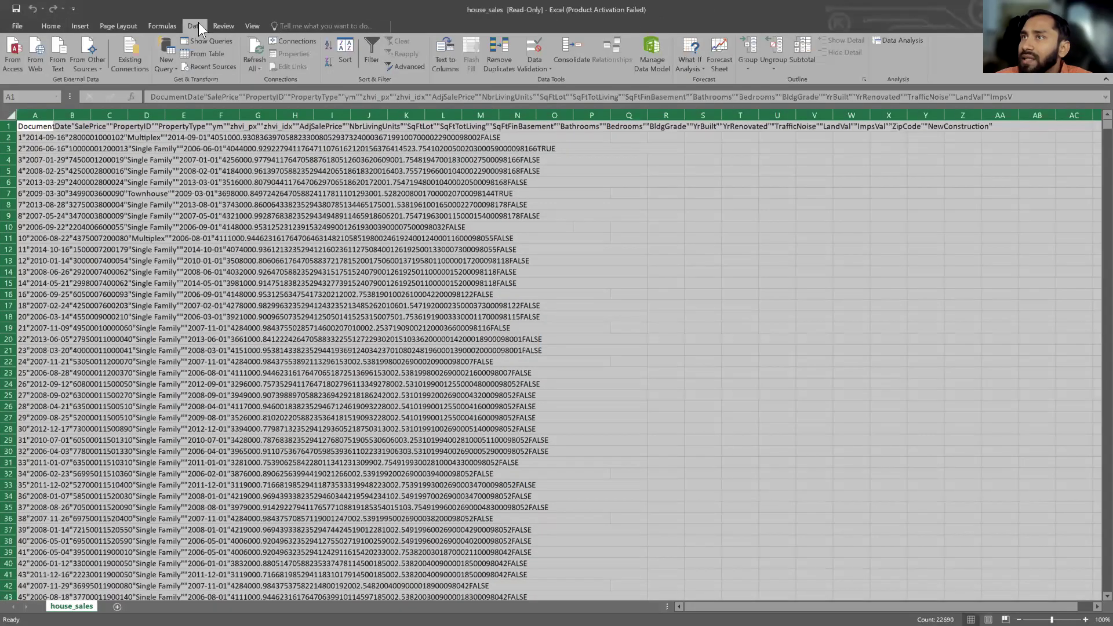
click(445, 53)
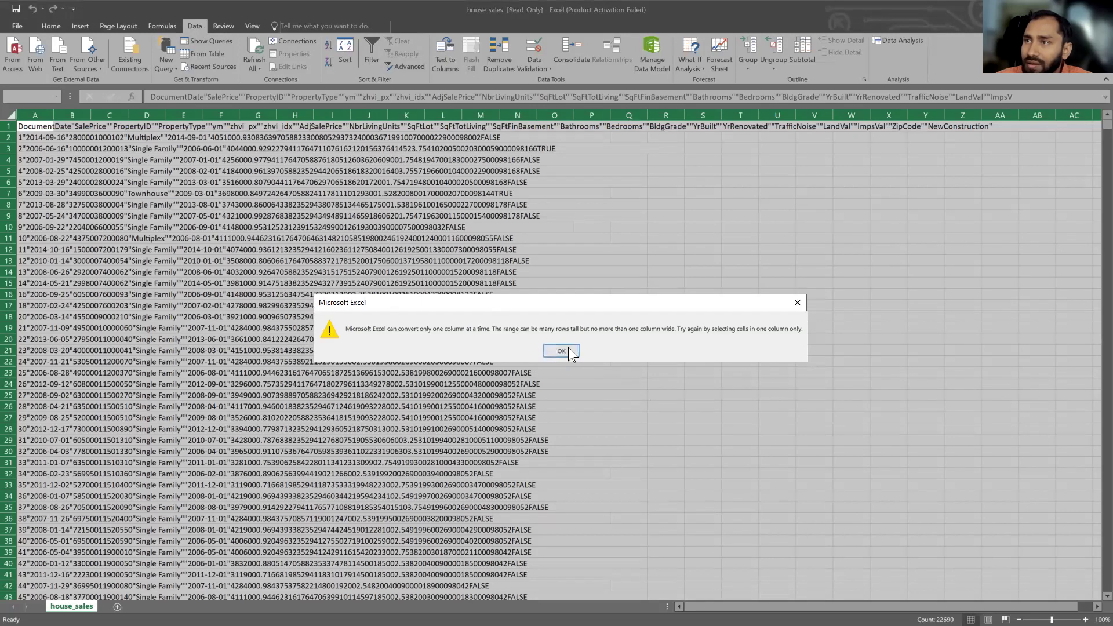
click(561, 351)
Start Text to Columns on the first data row in A2 as delimited data and check the column format options
click(82, 226)
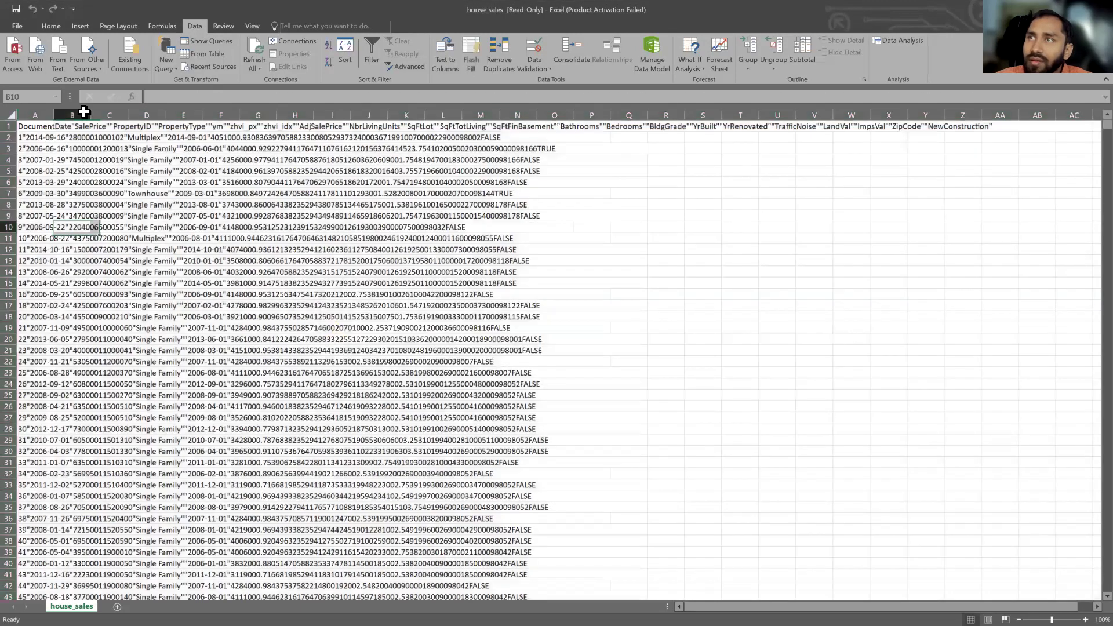
click(444, 63)
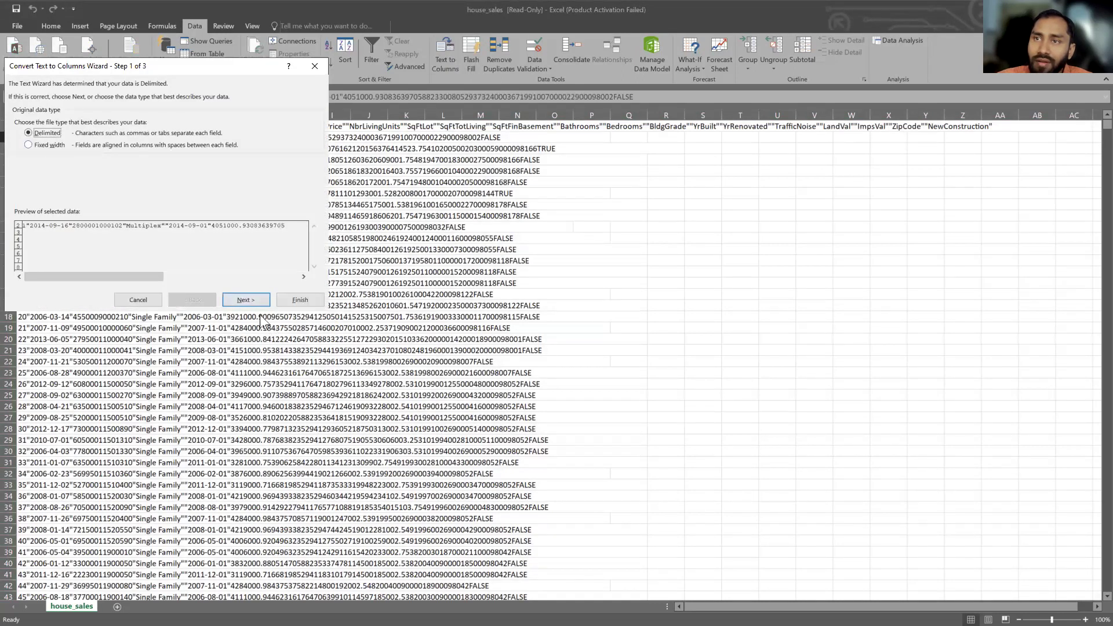
click(245, 301)
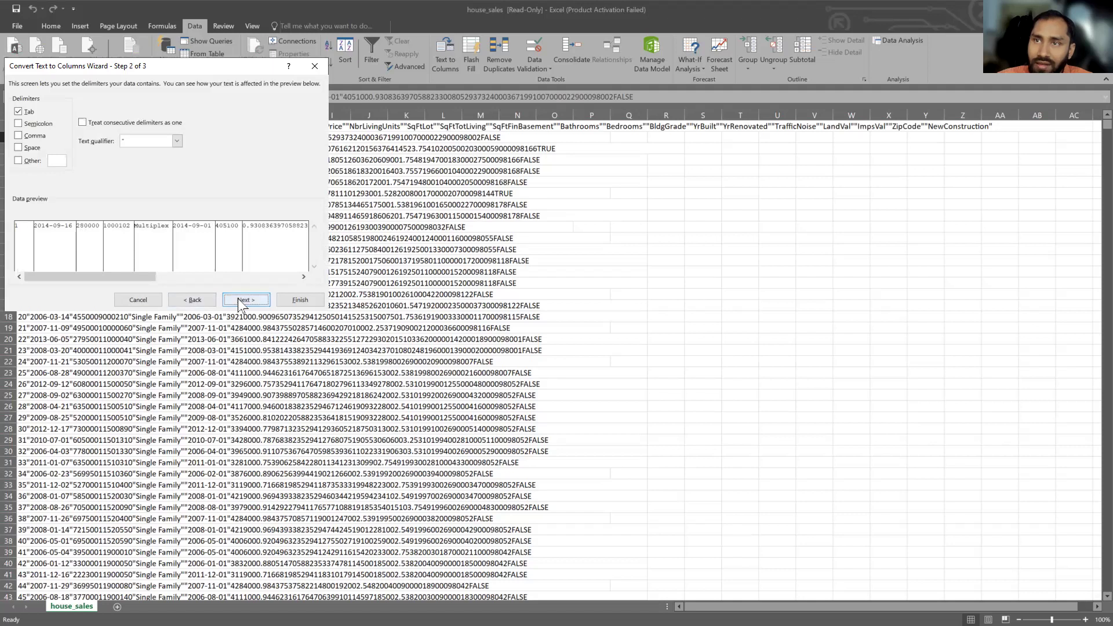
click(261, 301)
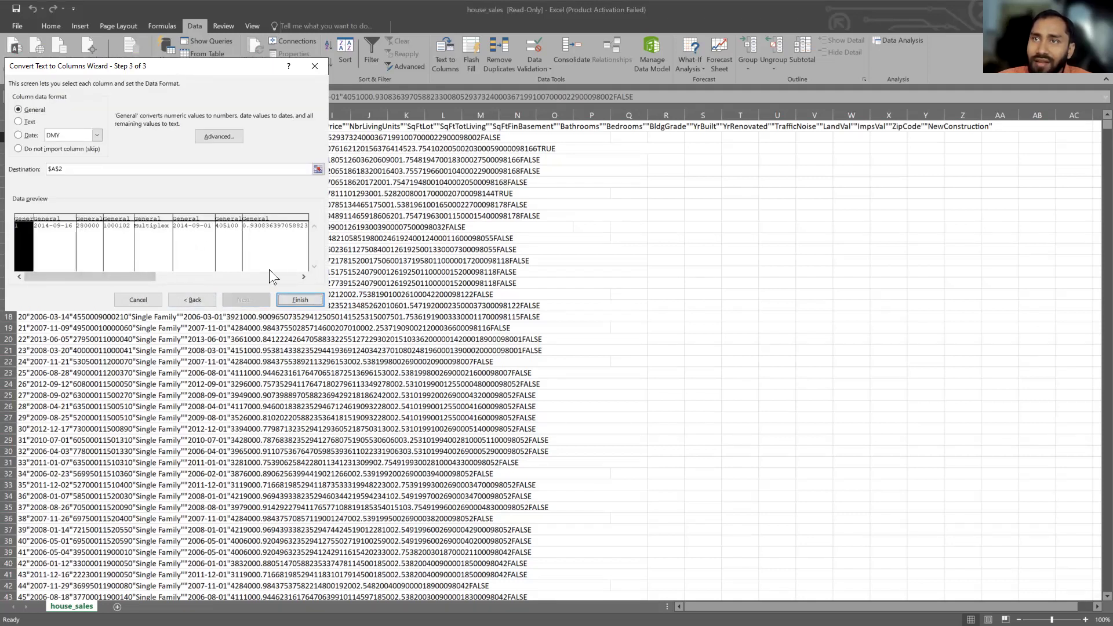
click(194, 300)
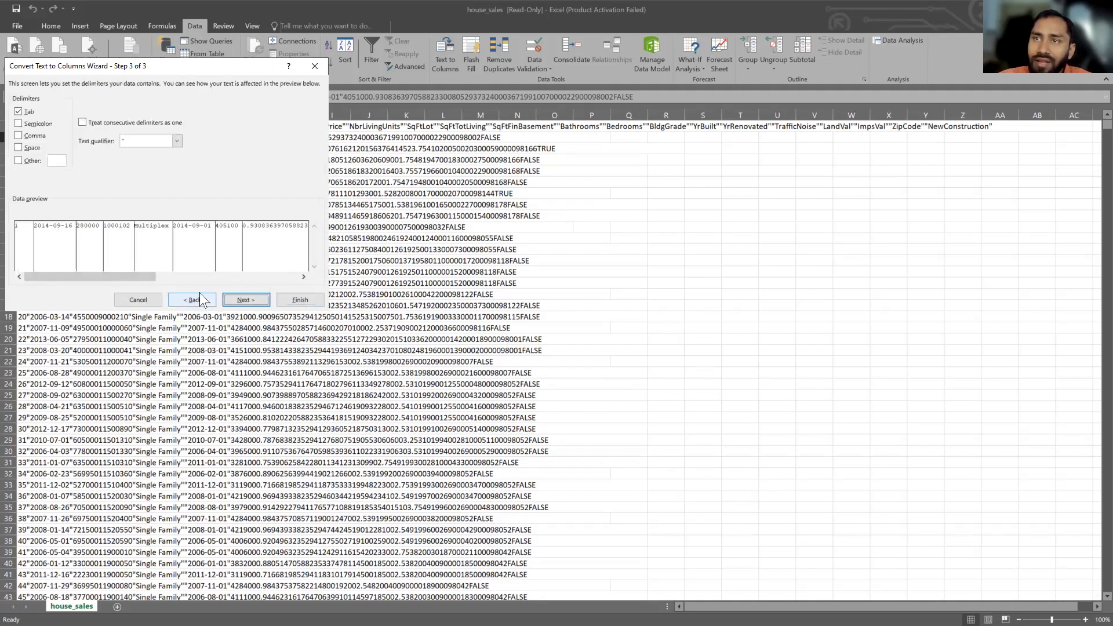
Test the other delimiters and split the A2 record into columns with Tab as the only delimiter
click(18, 124)
click(26, 124)
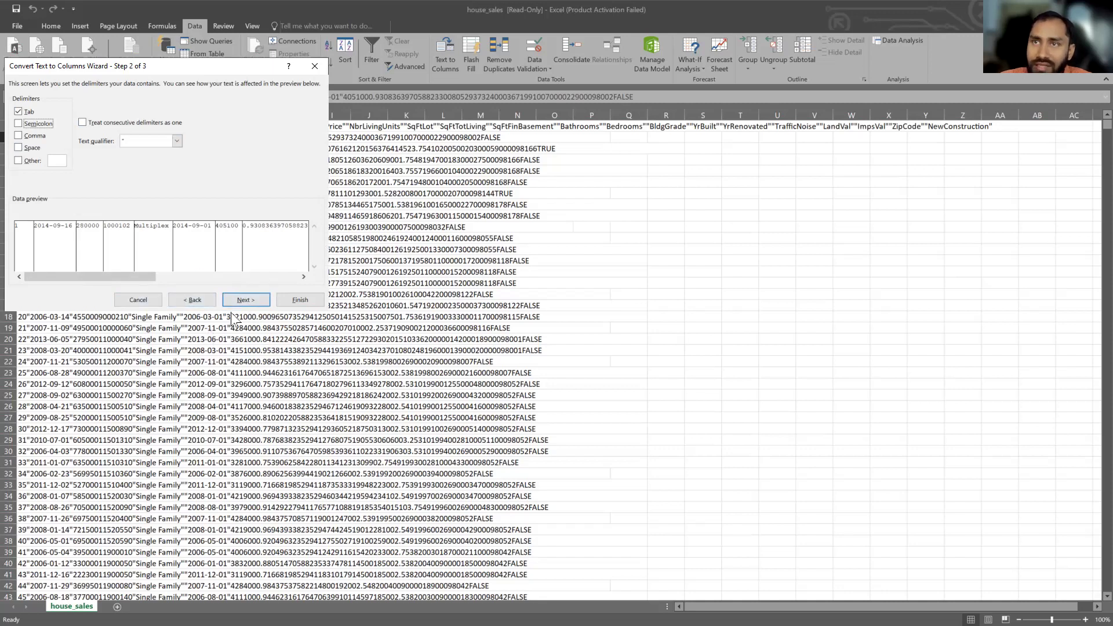
click(19, 135)
click(19, 147)
click(18, 160)
click(19, 161)
click(19, 148)
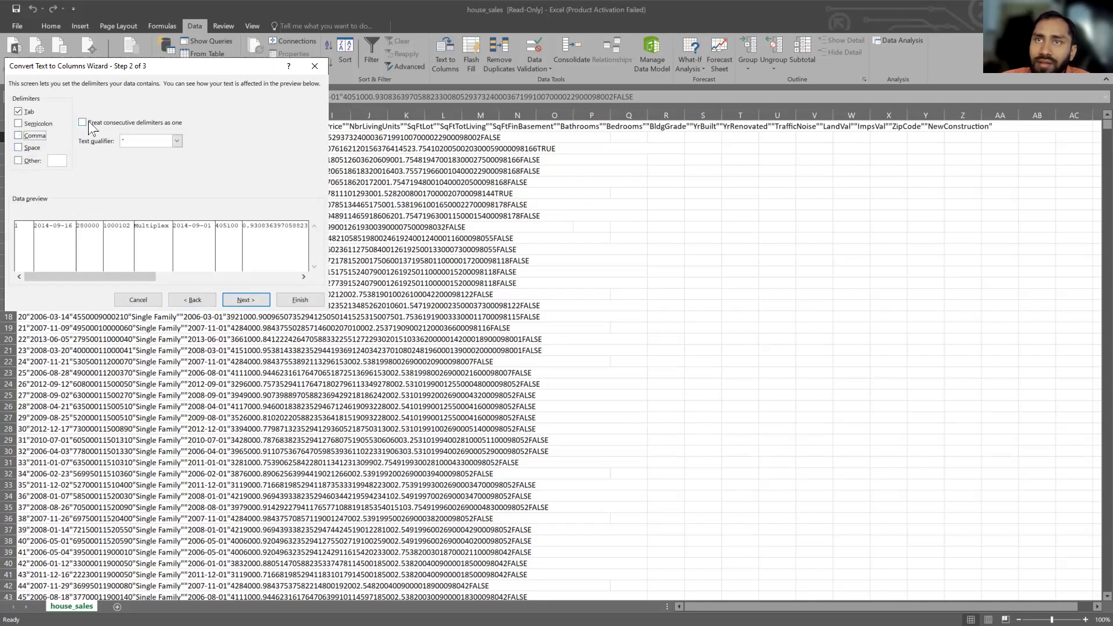
click(244, 301)
click(305, 300)
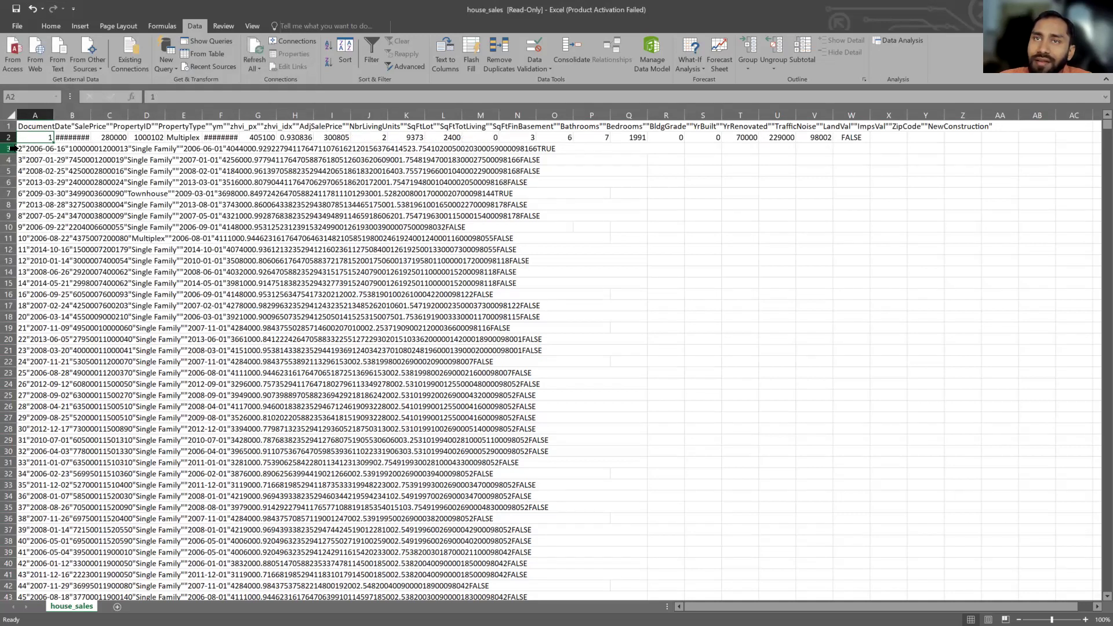
Try to run Text to Columns on all remaining data rows from row 3 down to row 22690
drag(12, 148, 9, 576)
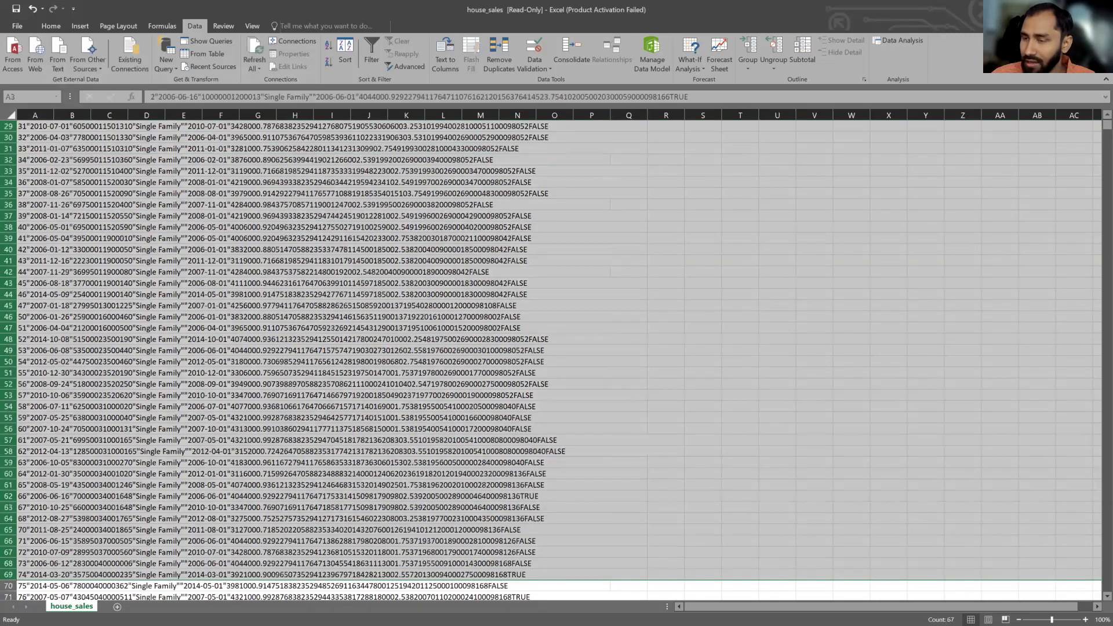
key(ctrl+shift+Down)
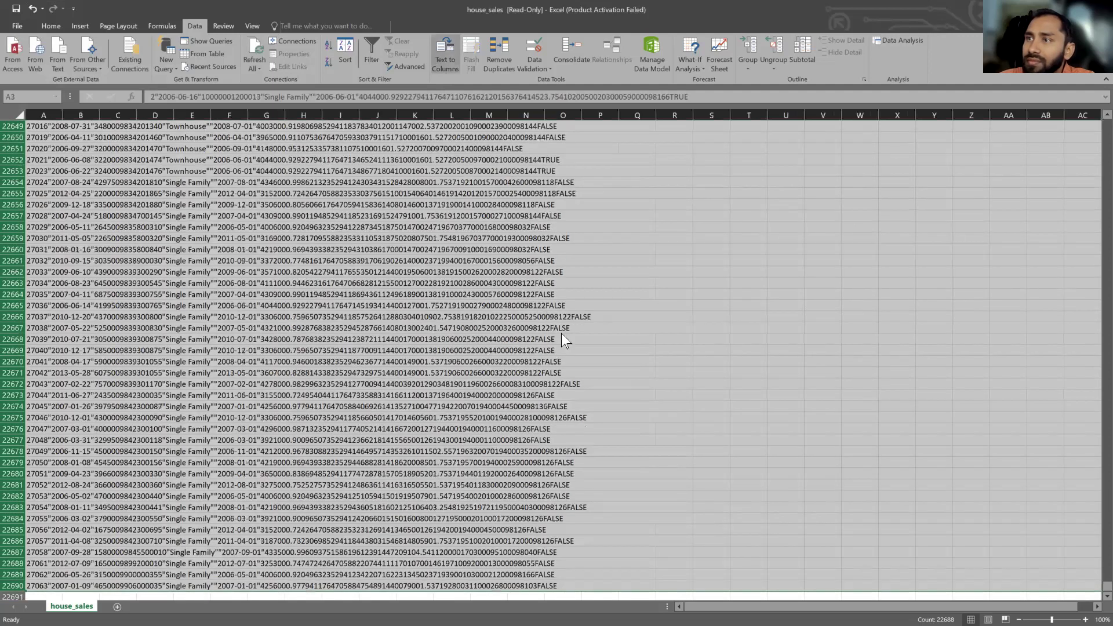
key(Return)
click(405, 249)
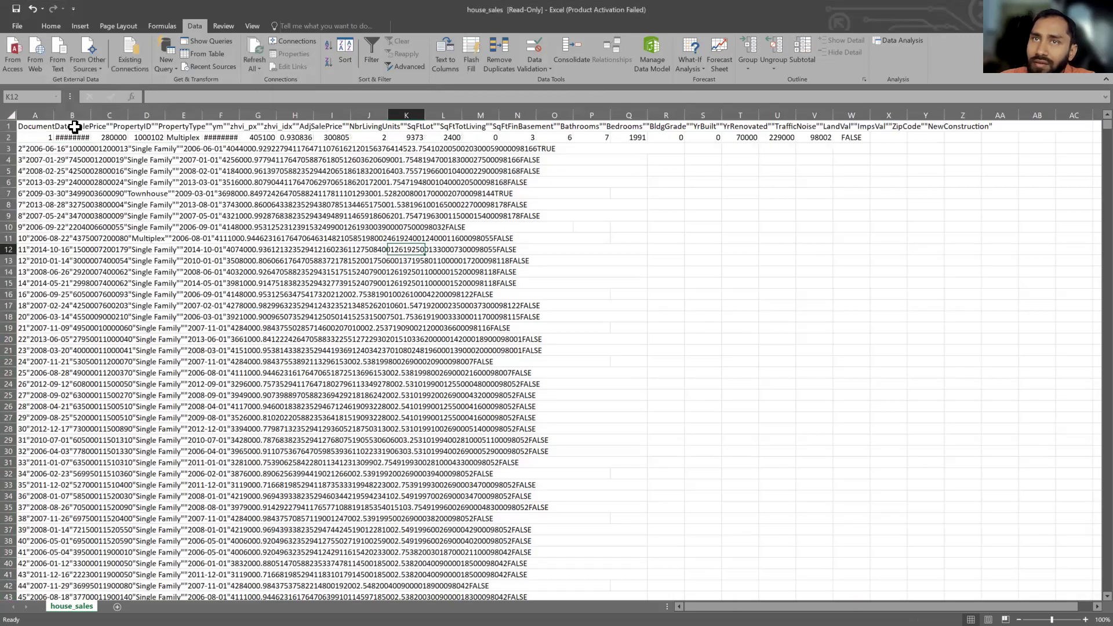
Try filling the split values in W2 and V2 down their columns to the end of the data
click(8, 137)
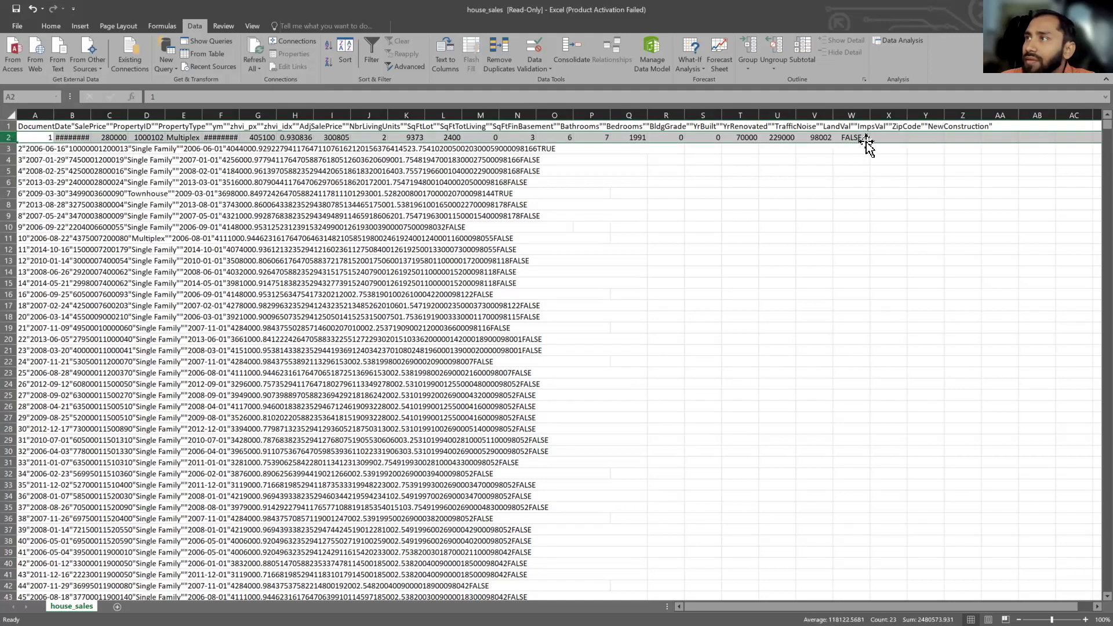
click(852, 137)
double_click(868, 143)
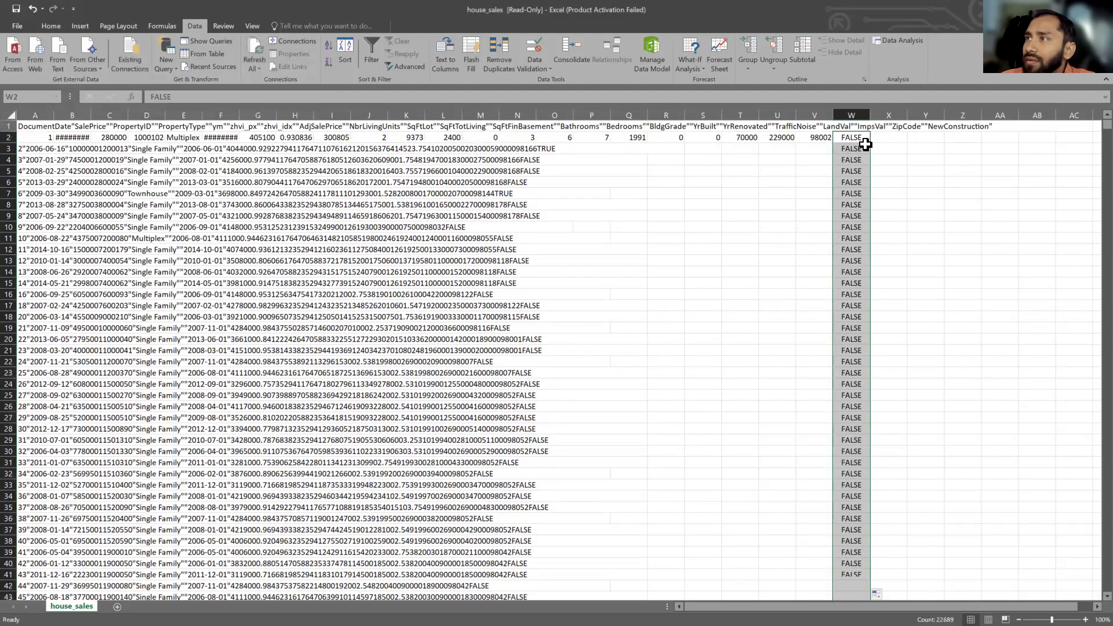
click(823, 138)
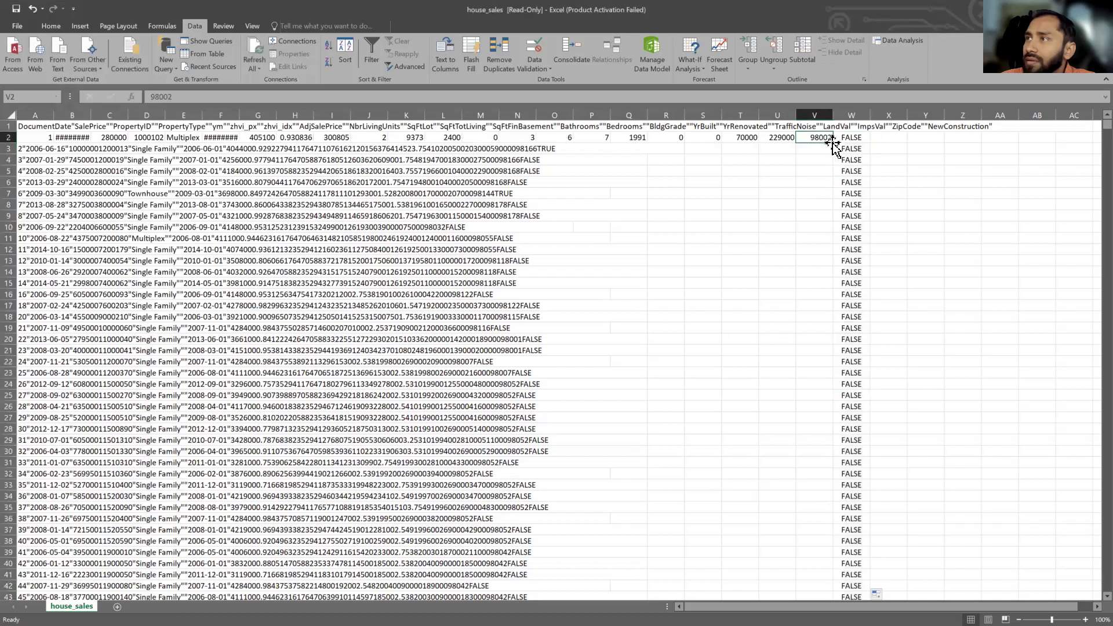
double_click(833, 143)
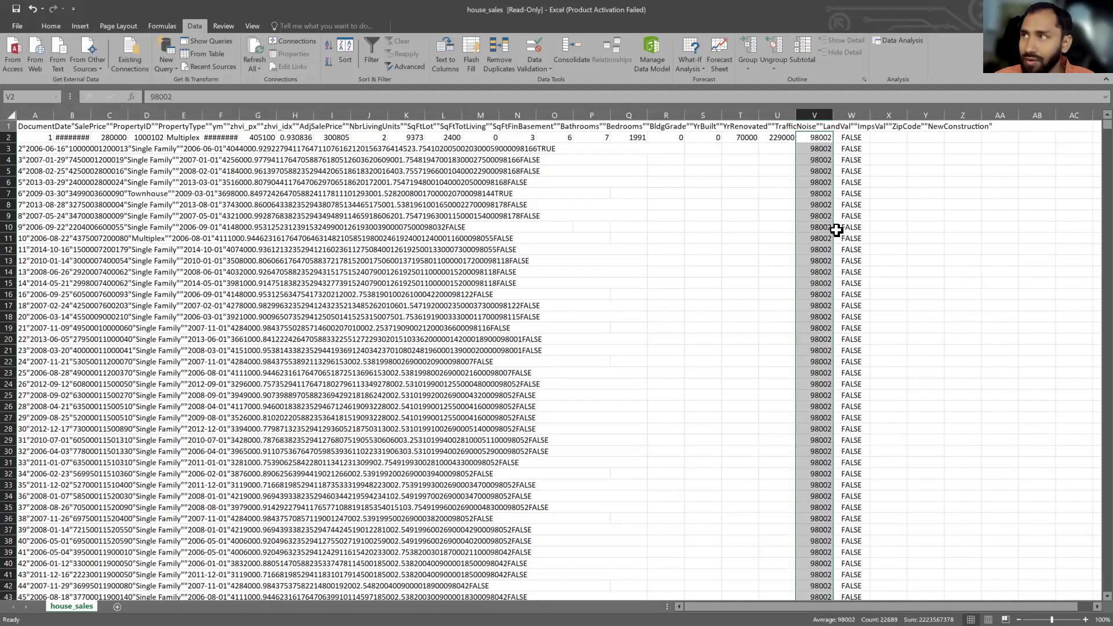
Undo both column fills and the Text to Columns split of row 2
key(ctrl+z)
key(ctrl+z)
key(ctrl+z)
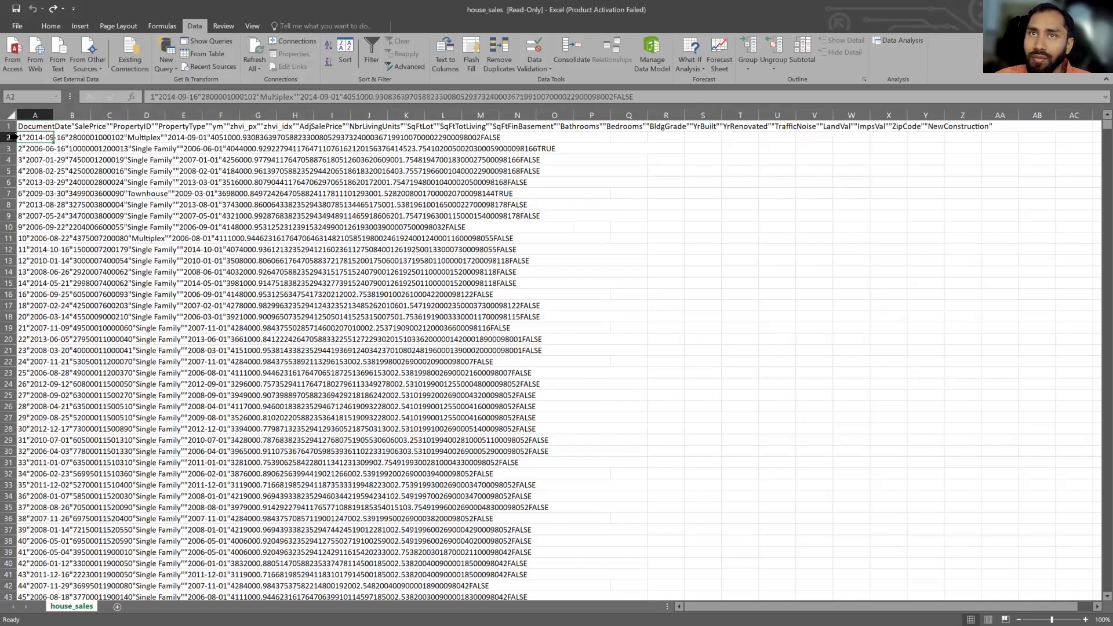
Start Text to Columns on header cell A1 with Tab as the delimiter and check the advanced text import settings
click(38, 125)
key(shift+space)
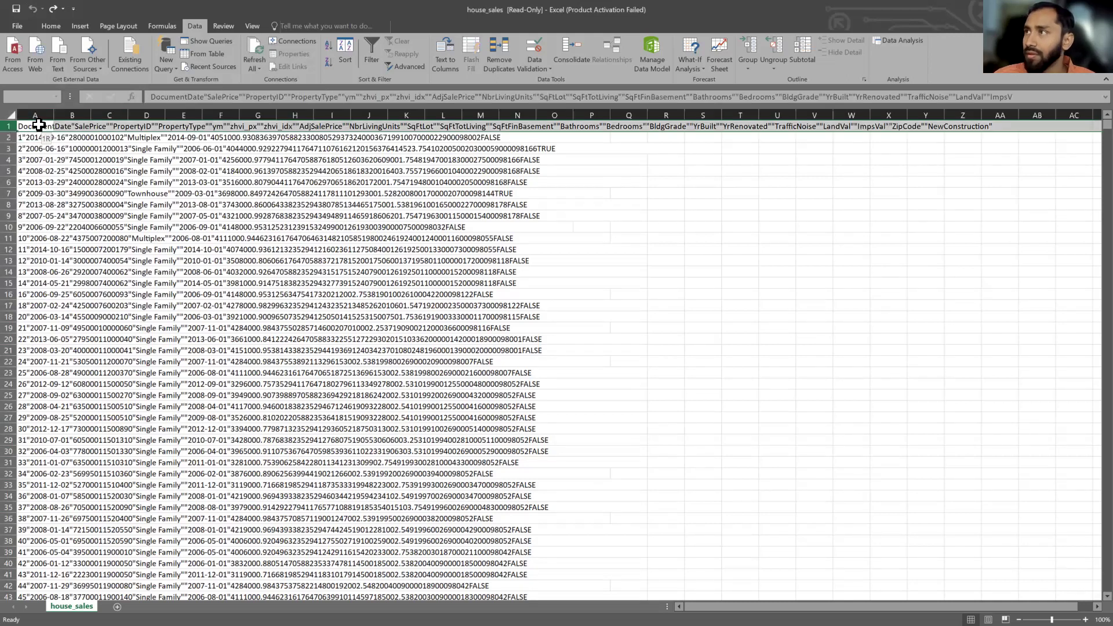
key(ctrl+shift+Right)
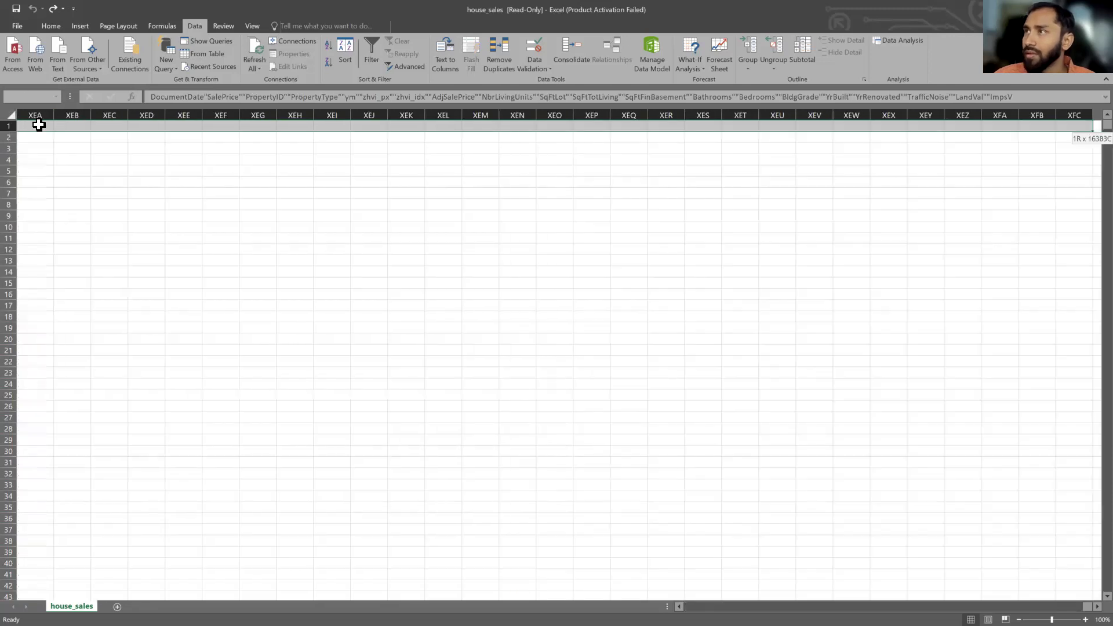
key(ctrl+shift+Left)
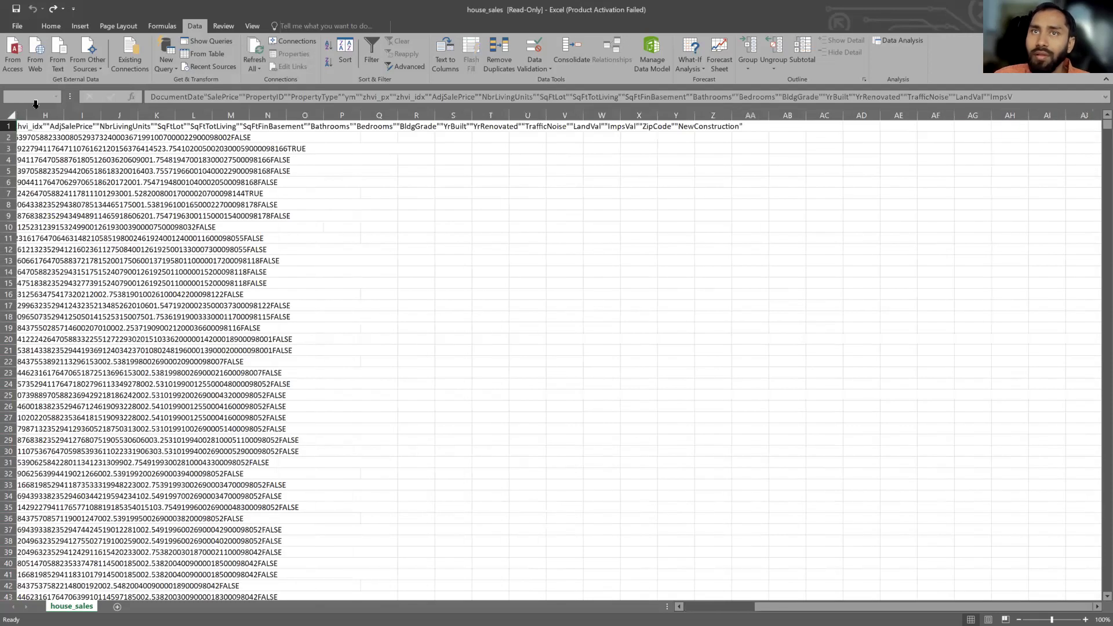
key(ctrl+Home)
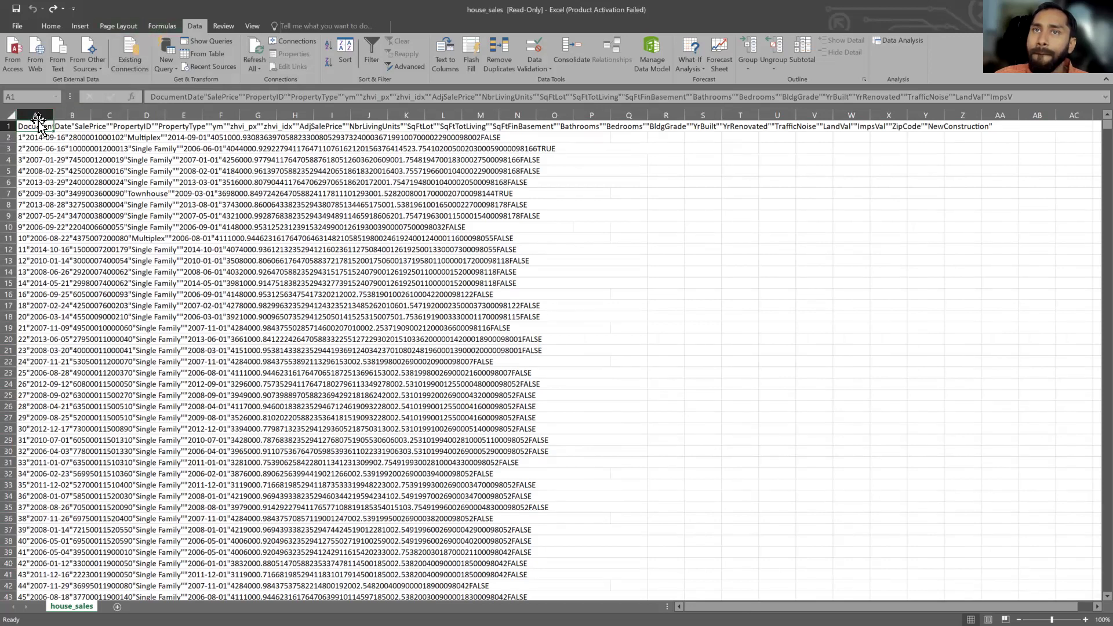
click(438, 60)
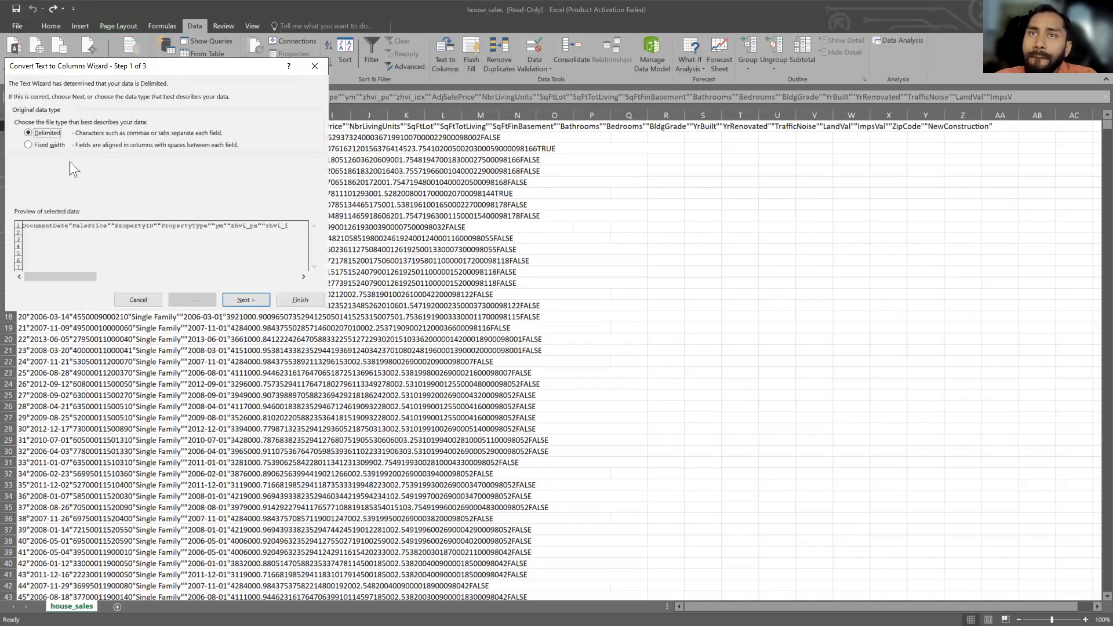
click(240, 300)
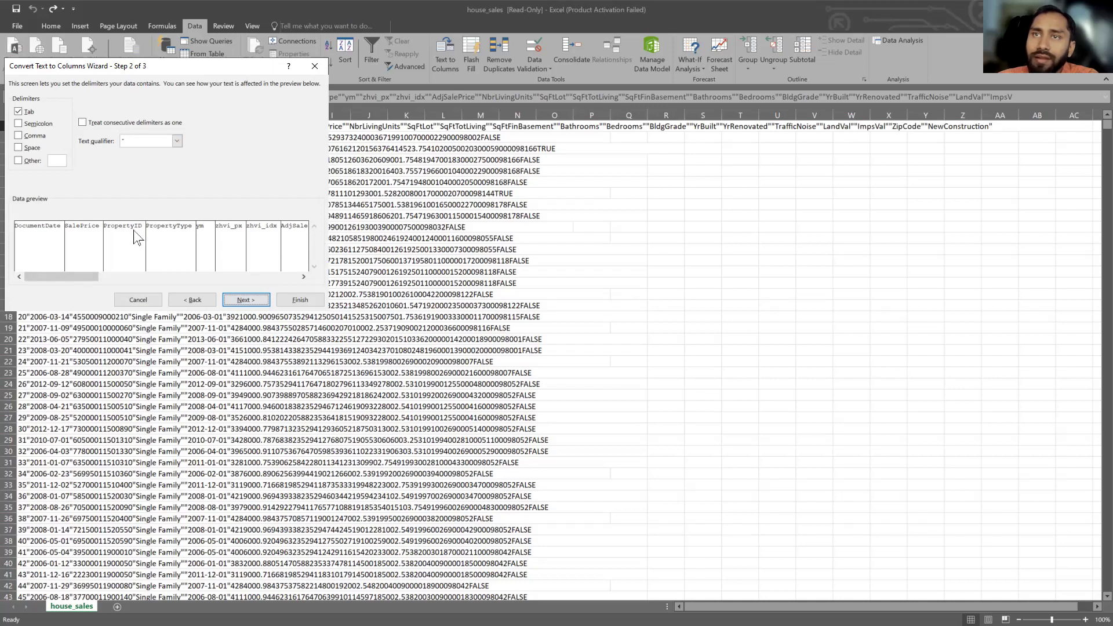
click(83, 122)
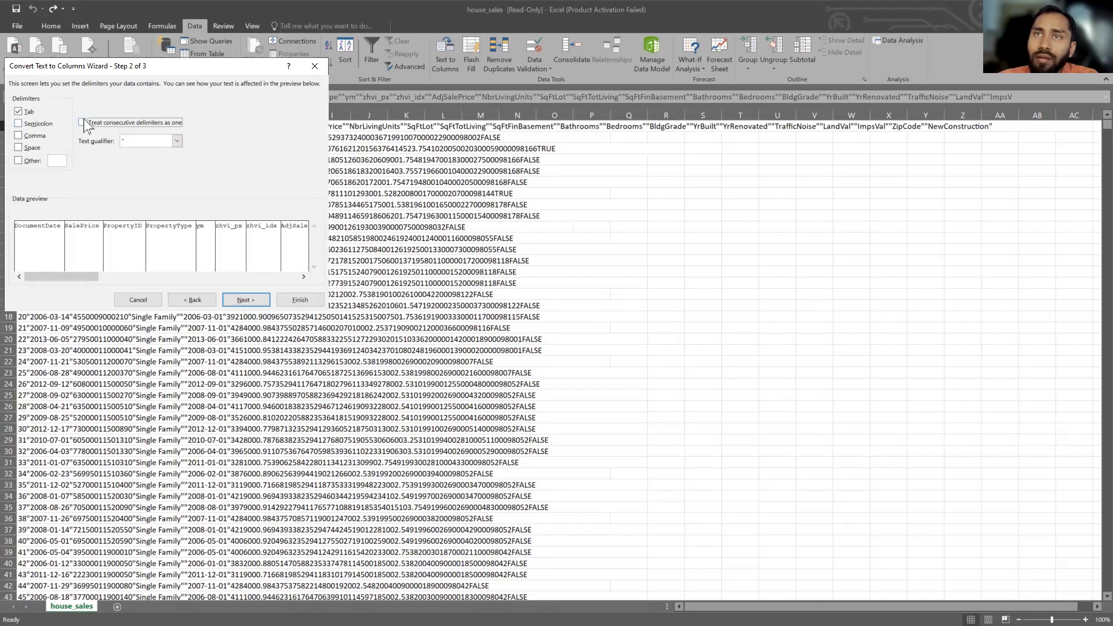
click(249, 301)
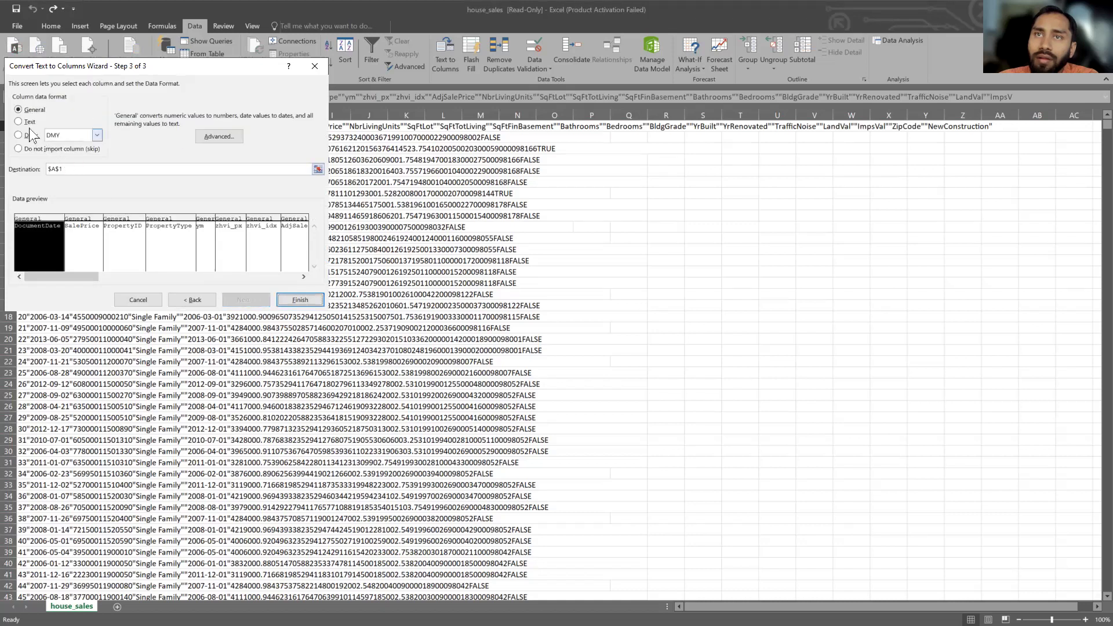
click(212, 133)
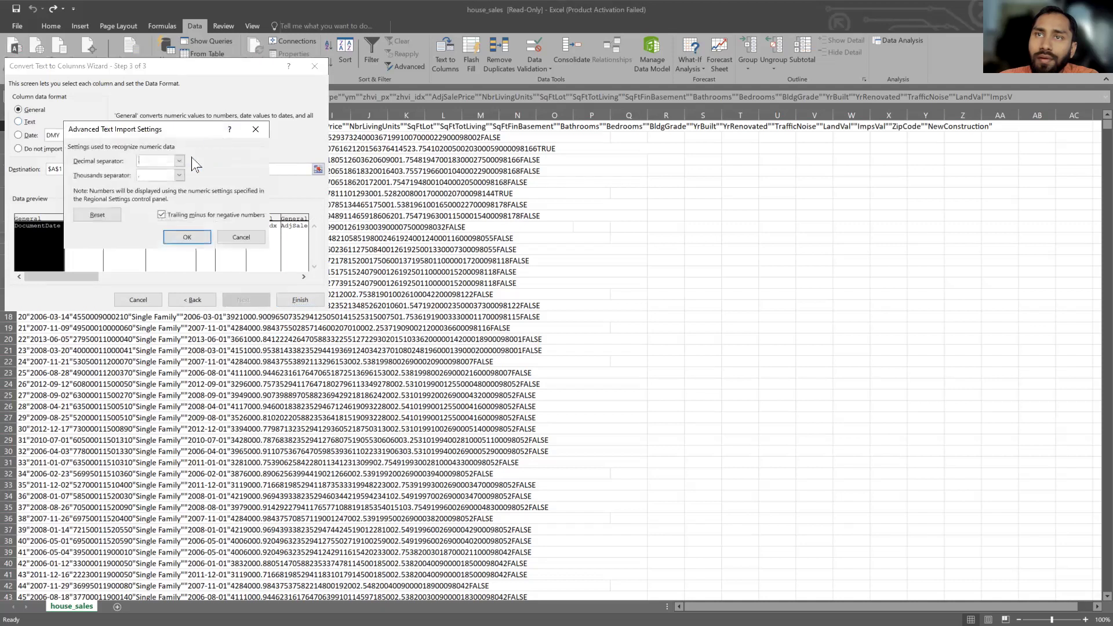
click(256, 132)
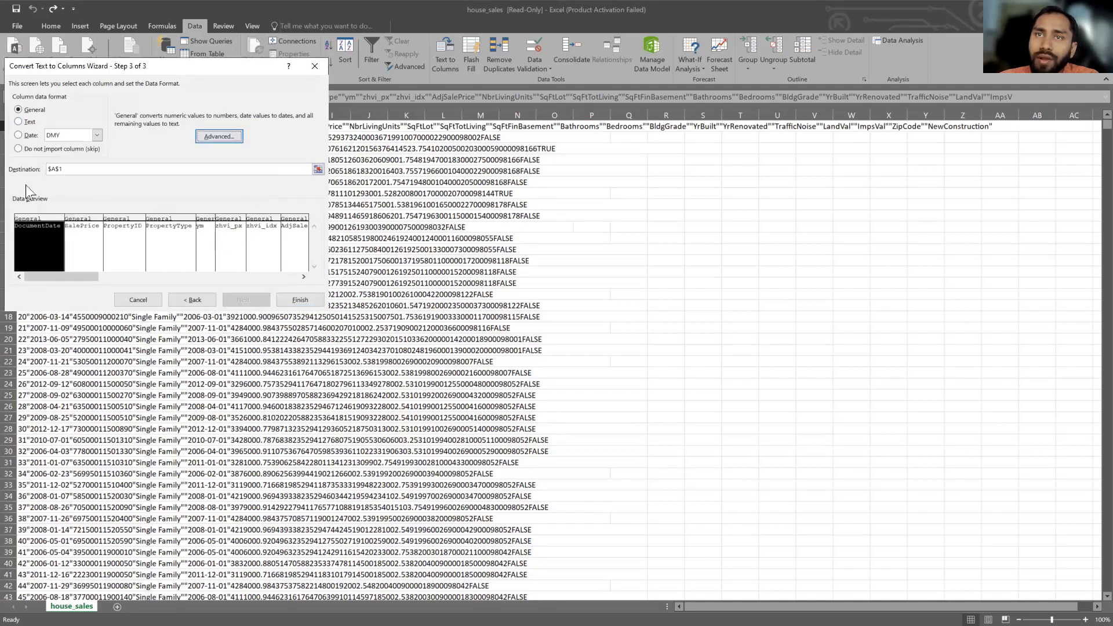
Set the split's destination to $A$2:$A$2266 and finish the Text to Columns conversion
click(319, 169)
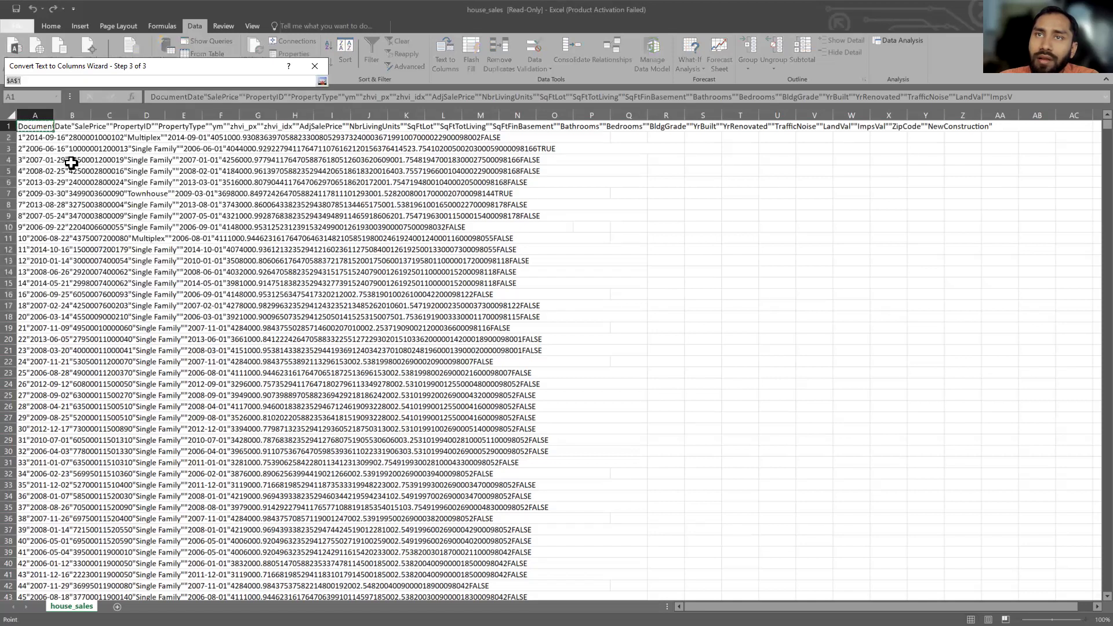
drag(32, 138, 53, 583)
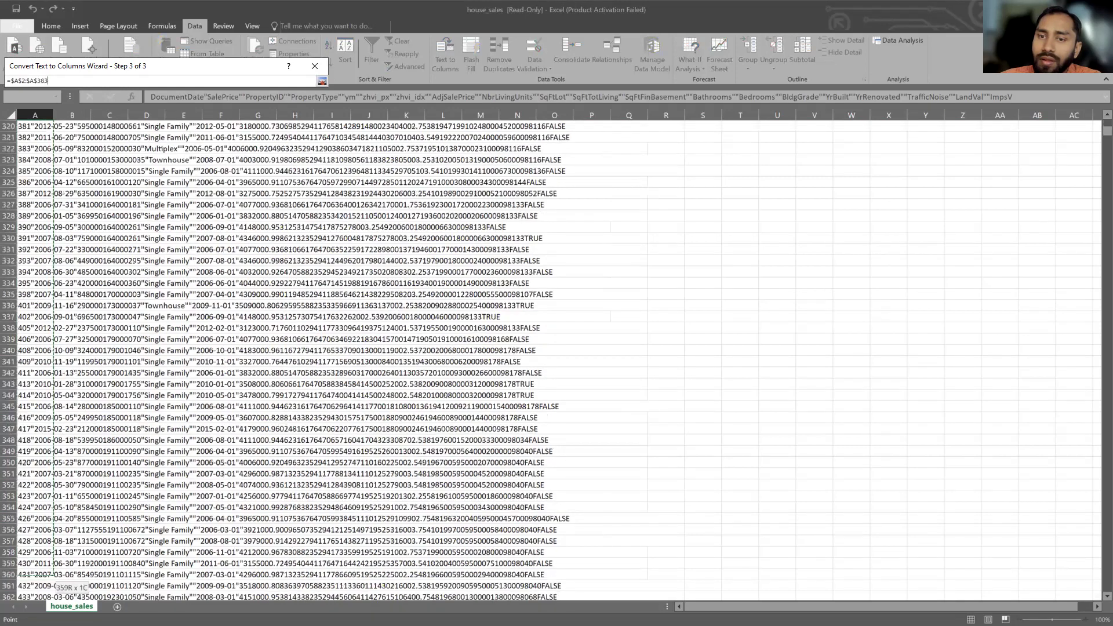
drag(53, 580, 57, 587)
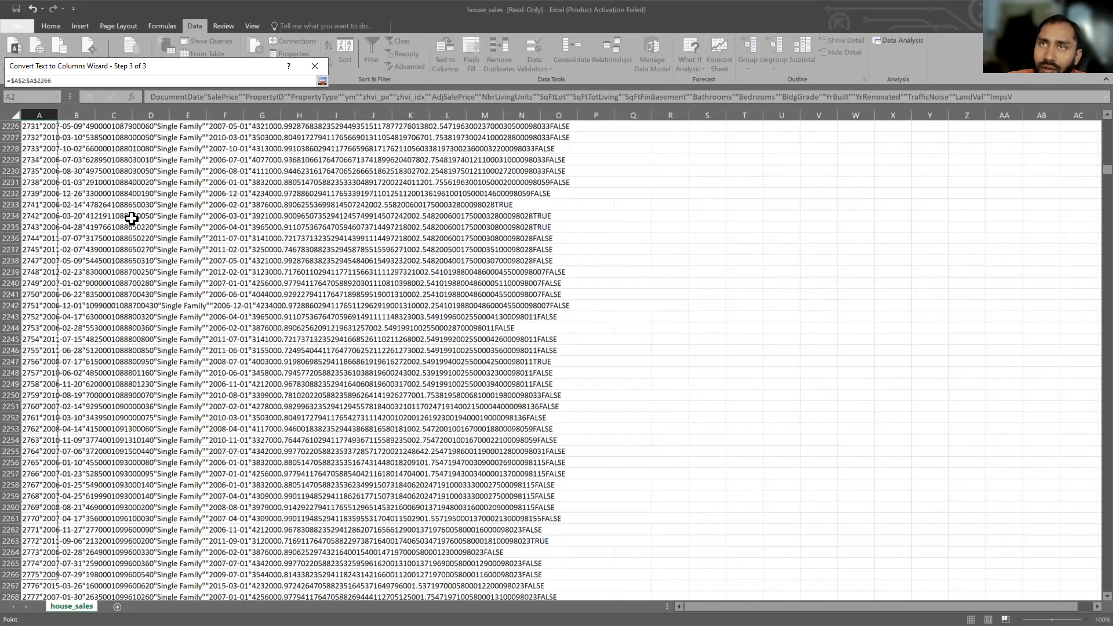
key(Return)
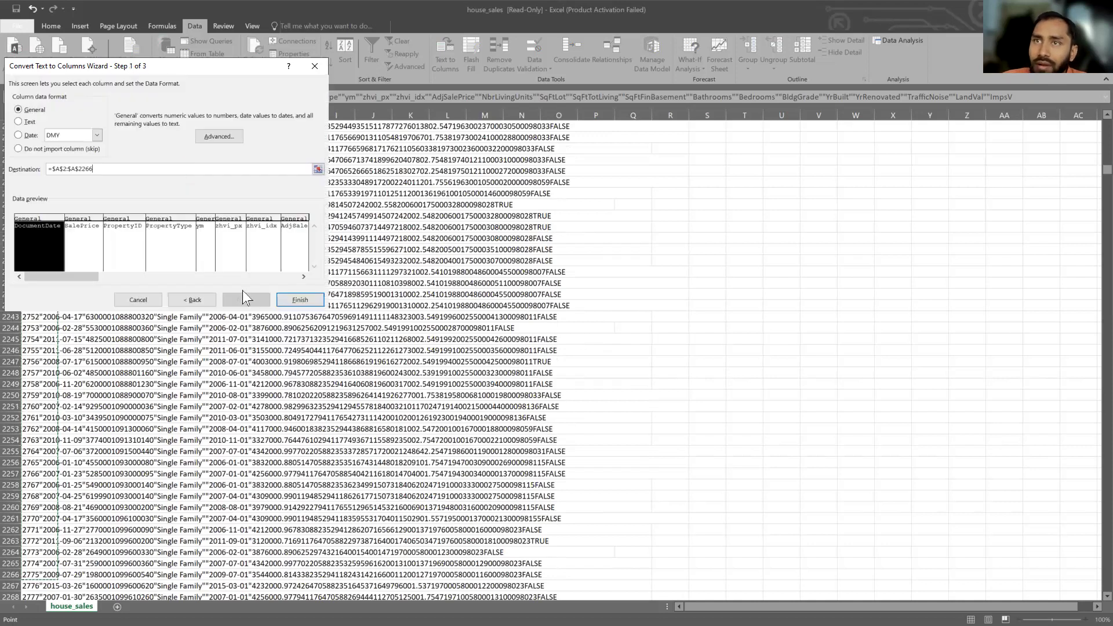
click(300, 301)
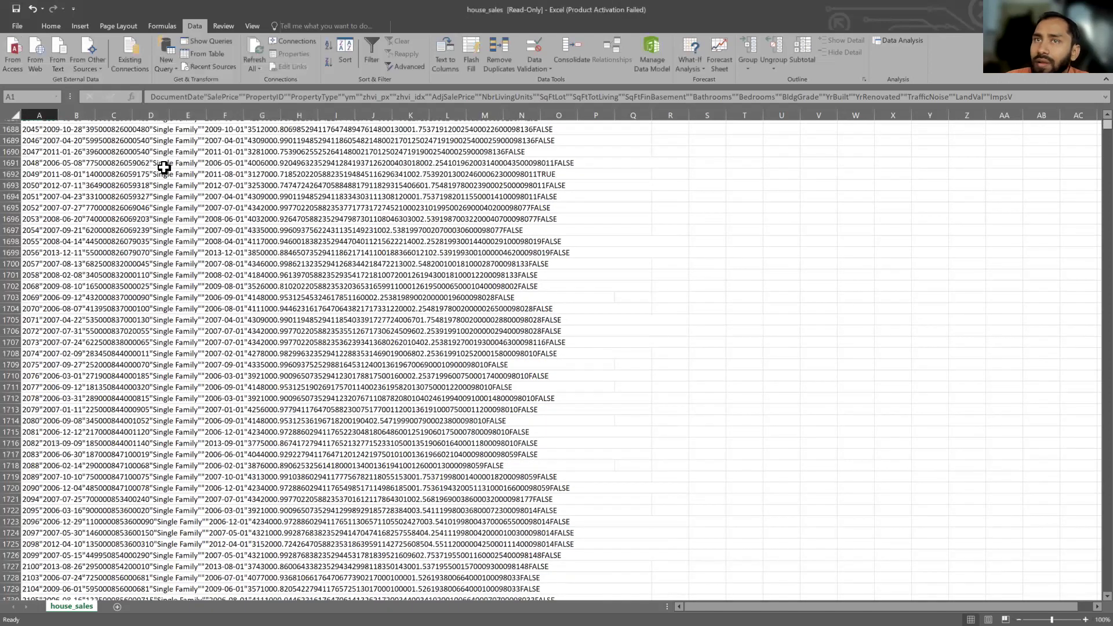
Undo the header split that was written into row 2
click(72, 149)
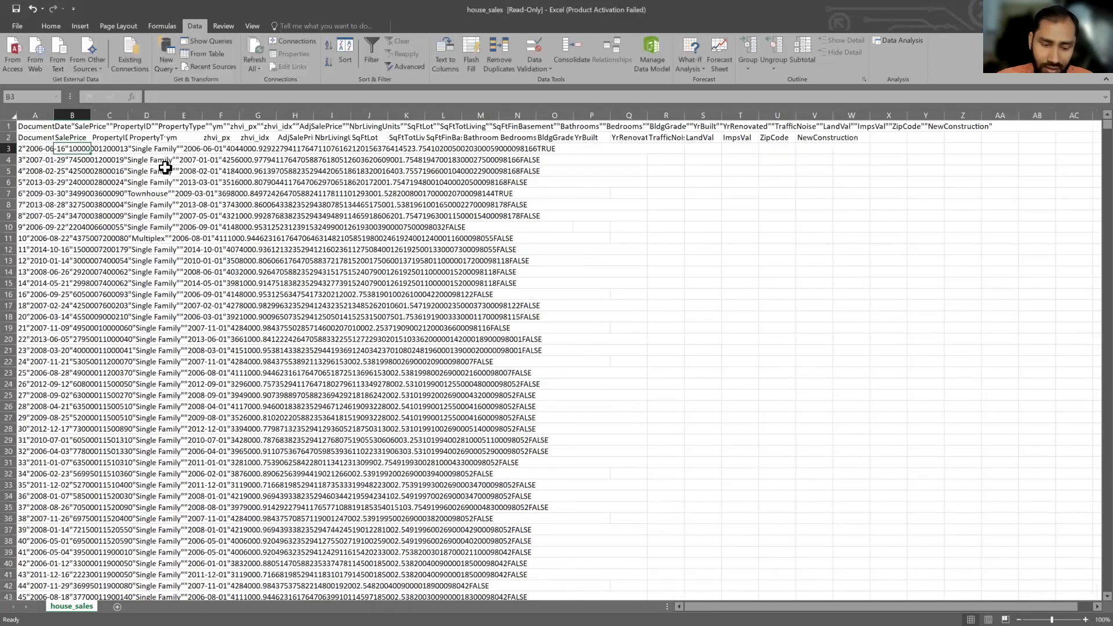
key(ctrl+z)
click(539, 160)
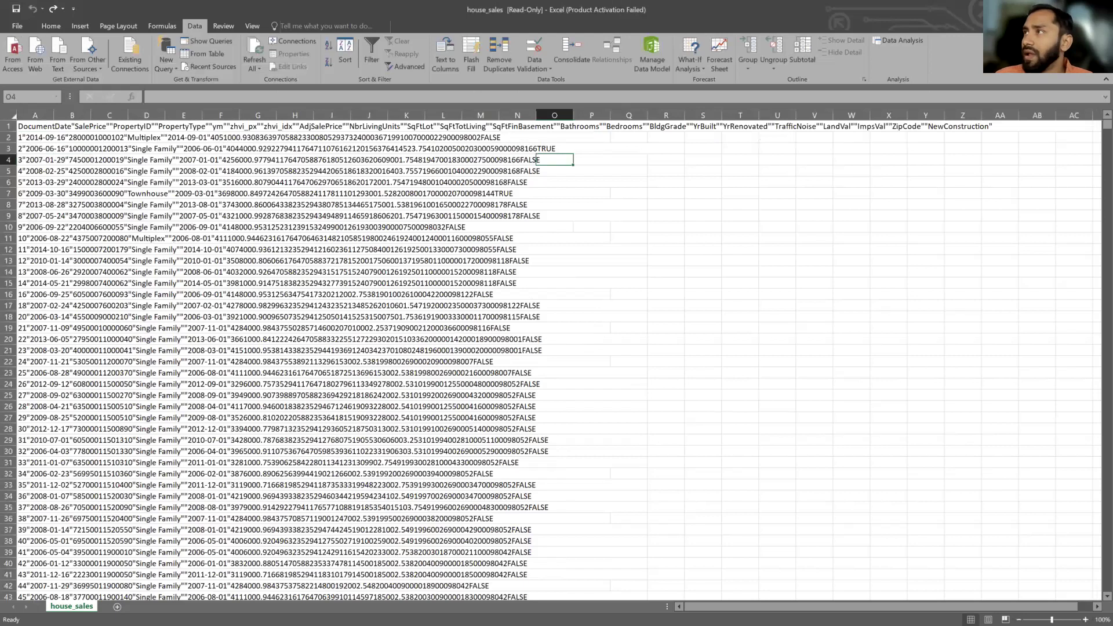
Close the house_sales workbook without saving and switch back to the psds_data folder in File Explorer
key(ctrl+w)
click(559, 335)
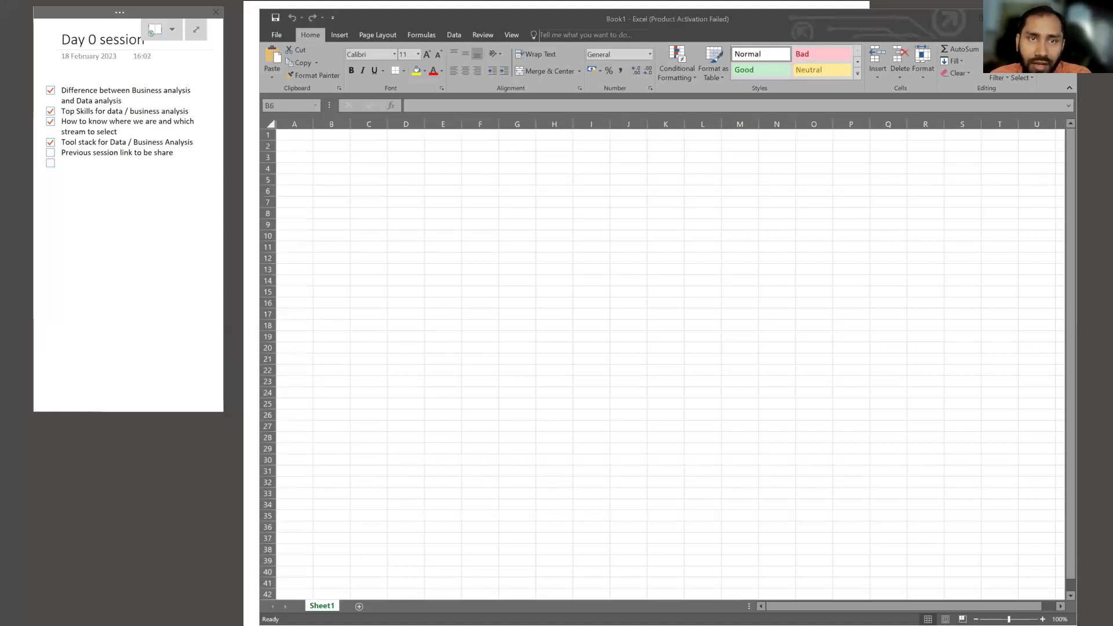
key(alt+Tab)
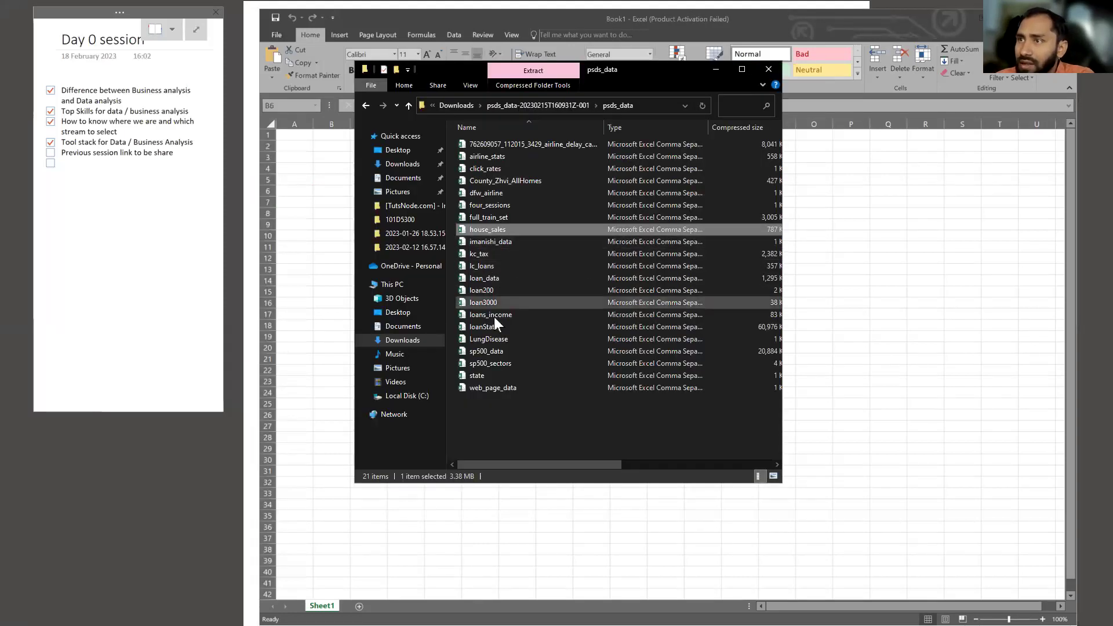
Open the state dataset from the psds_data folder in a maximized Excel window and close File Explorer
double_click(480, 375)
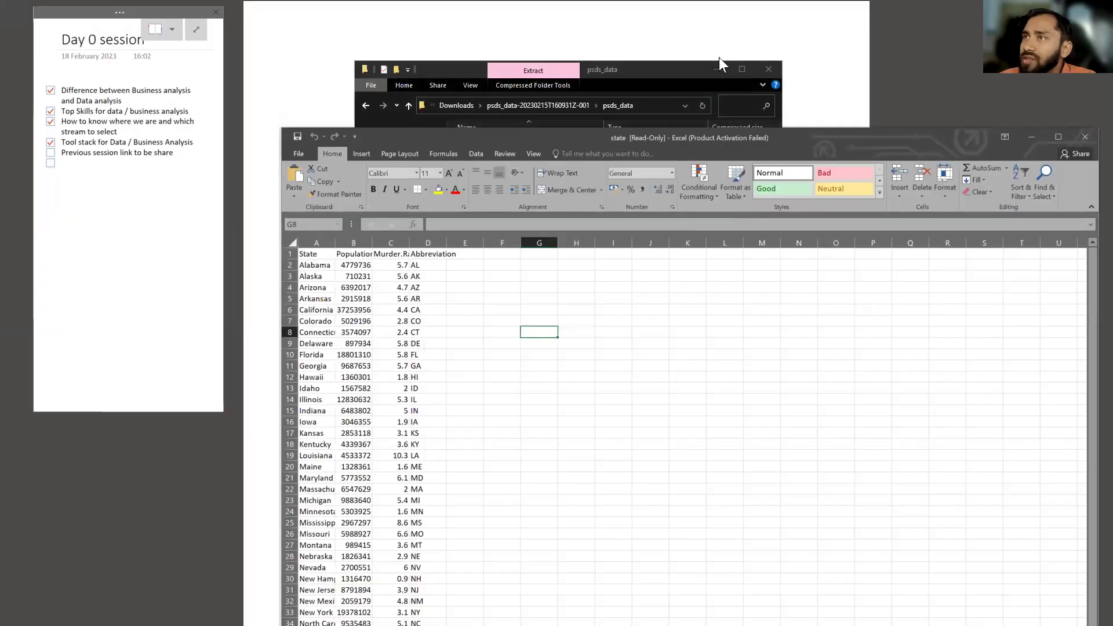
click(767, 72)
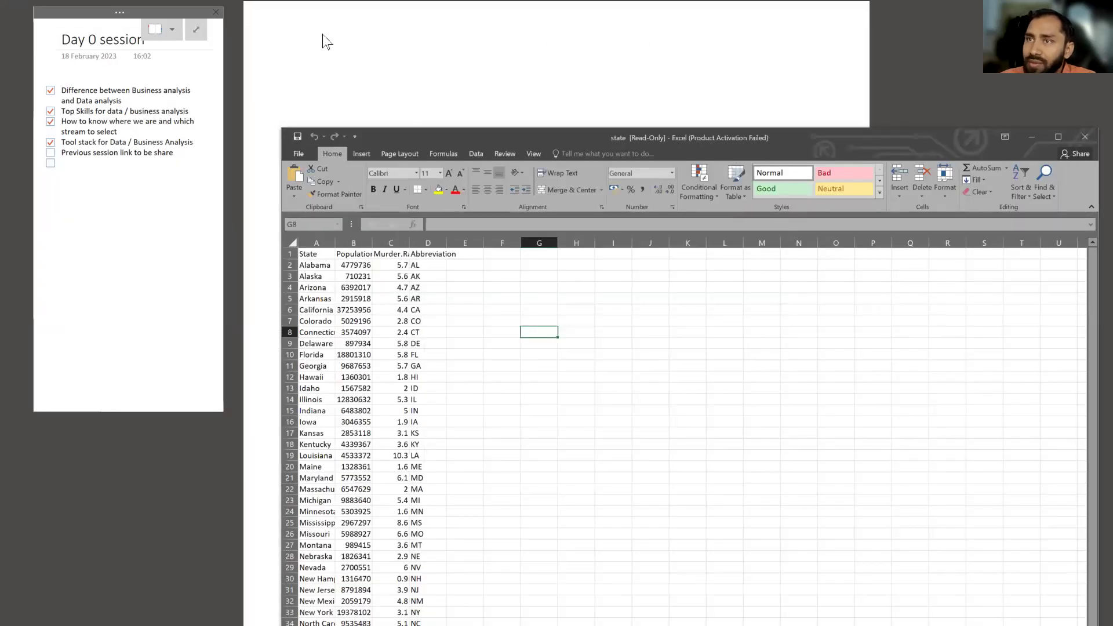
double_click(841, 133)
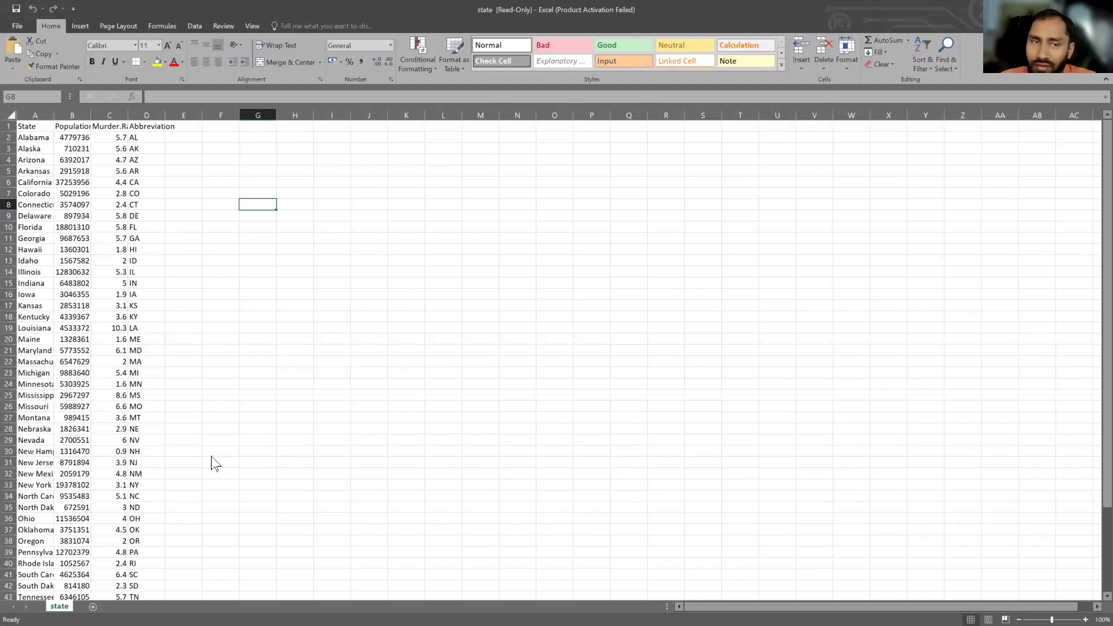
Add a new blank worksheet to the state workbook
click(290, 538)
click(93, 606)
click(150, 439)
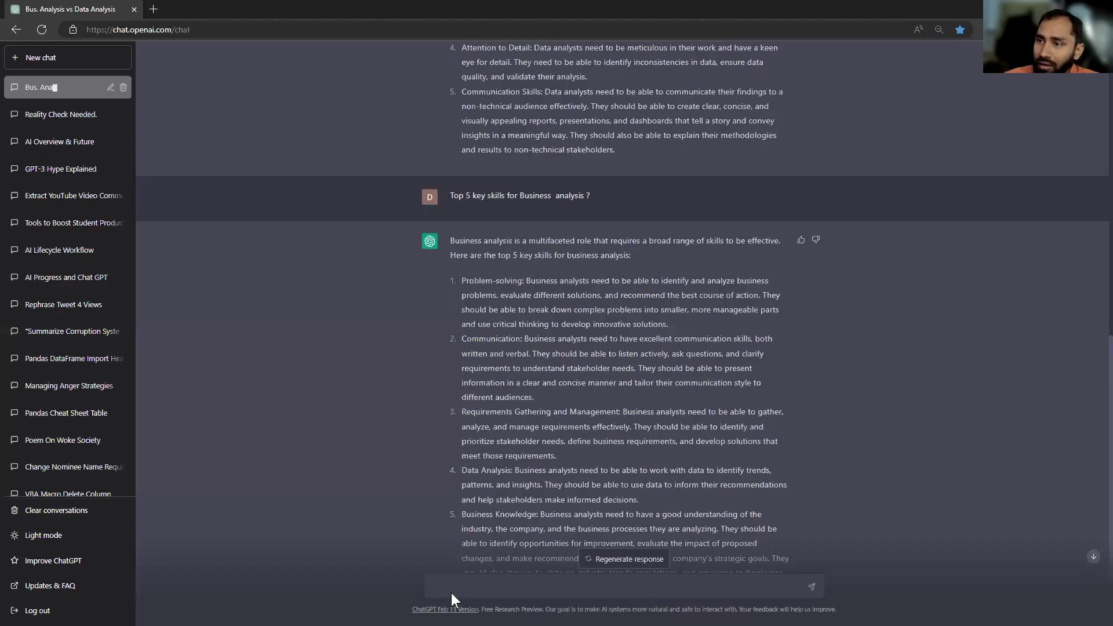
Switch to the ChatGPT conversation in the browser and begin the prompt "please generate a sample data of 100 rows"
scroll(943, 450, down, 2)
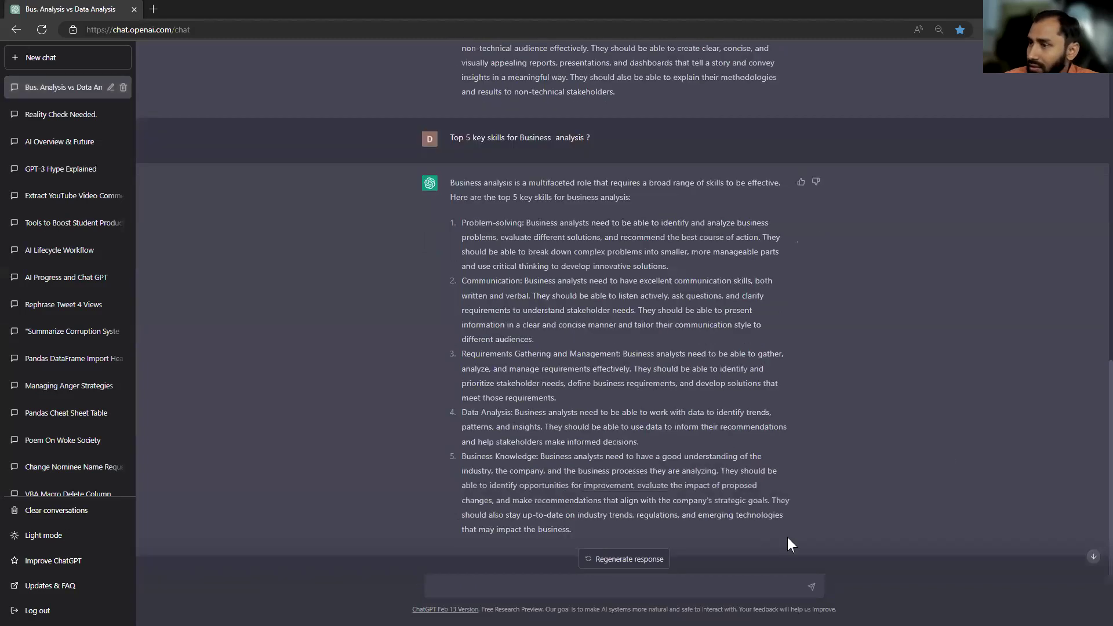
text(please )
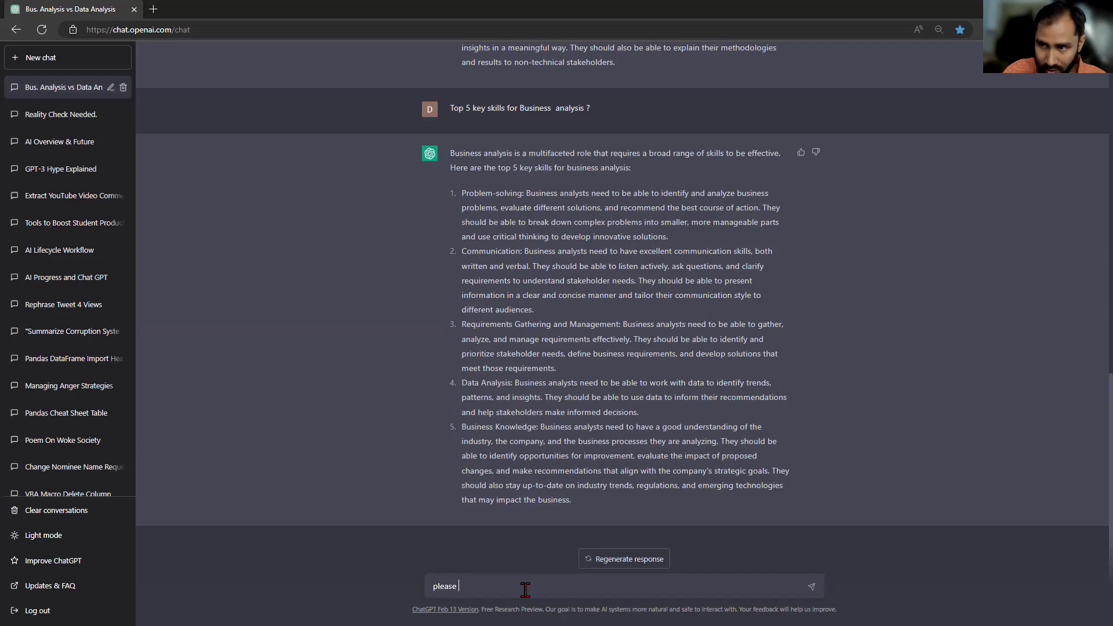
text(generate a sam)
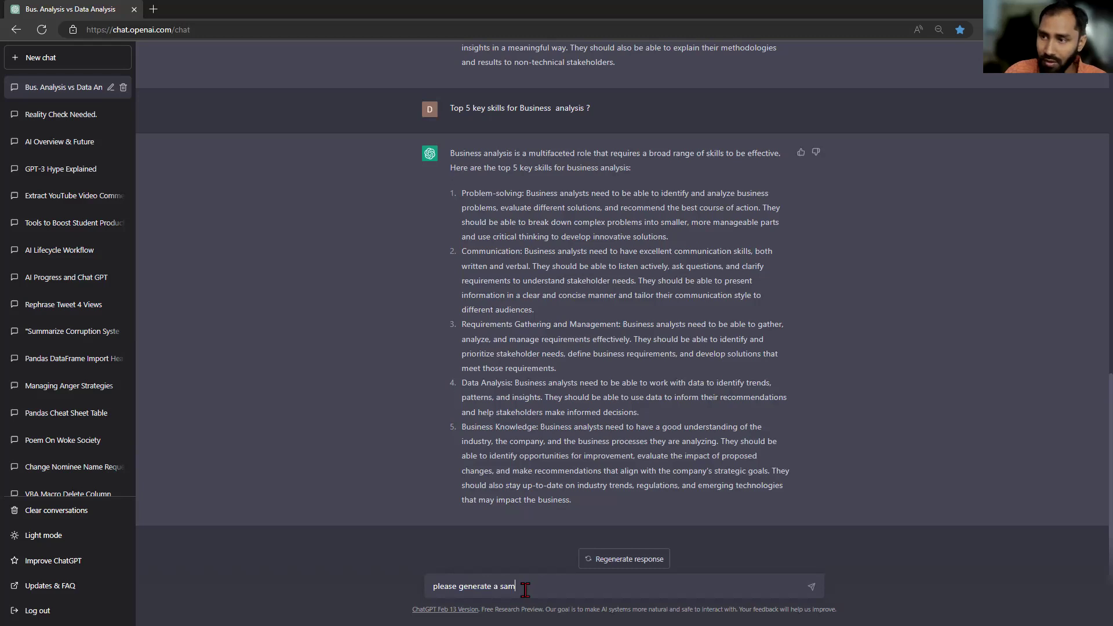
text(ple data of 100 ows)
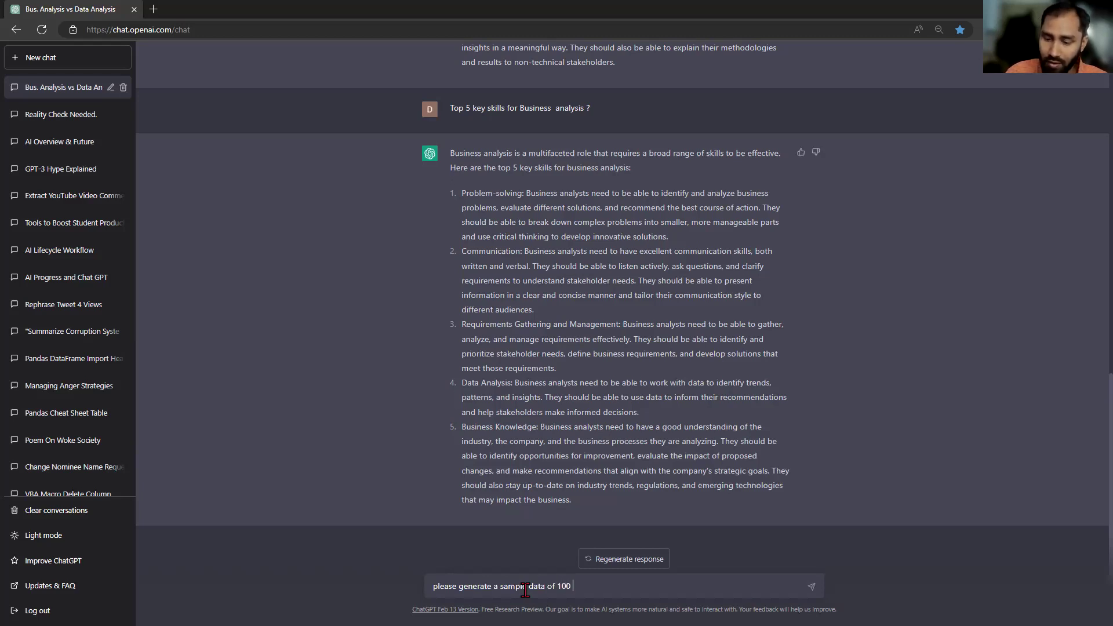
key(BackSpace)
key(BackSpace)
key(BackSpace)
text(row)
text(s qw)
key(BackSpace)
Extend the prompt with "with following header details :", correcting the spelling of "following"
text(with Excel)
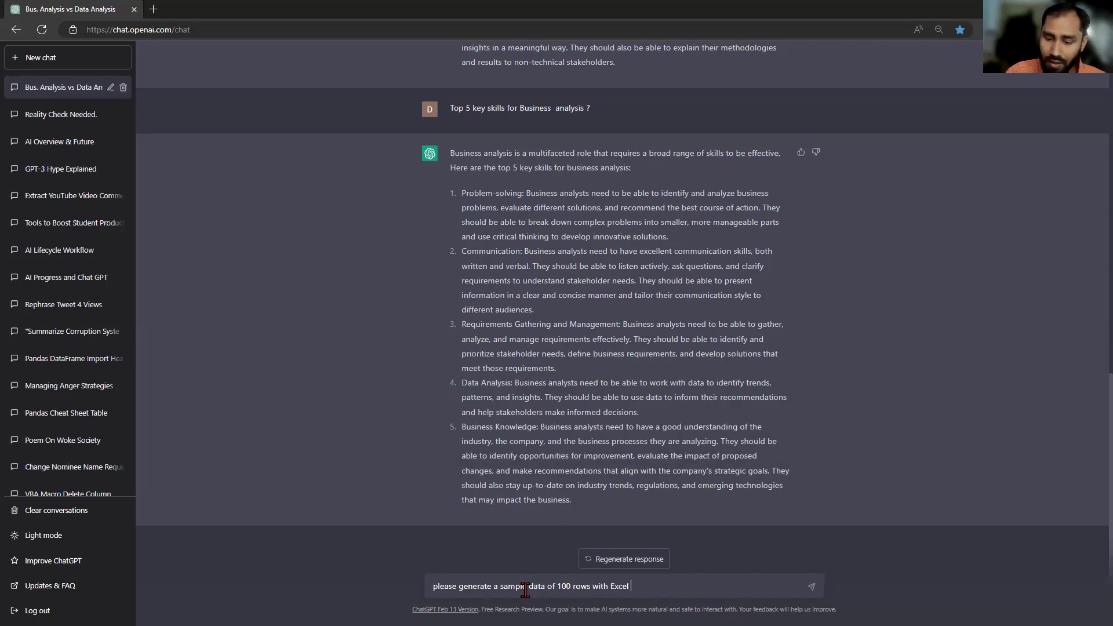
key(BackSpace)
key(BackSpace)
key(BackSpace)
key(BackSpace)
key(BackSpace)
key(BackSpace)
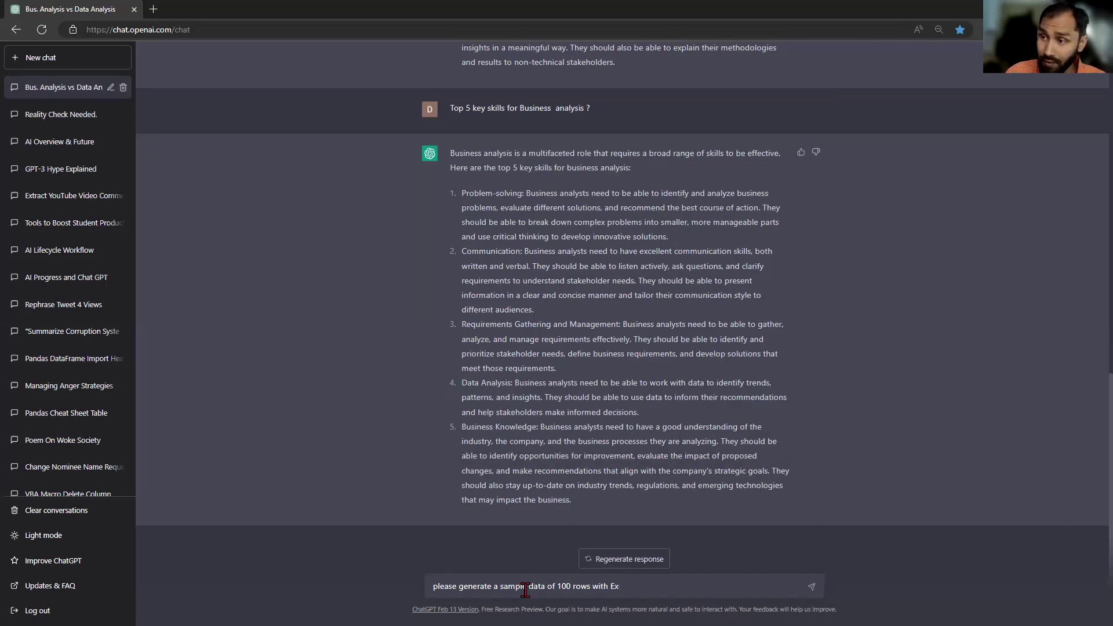
text(header details)
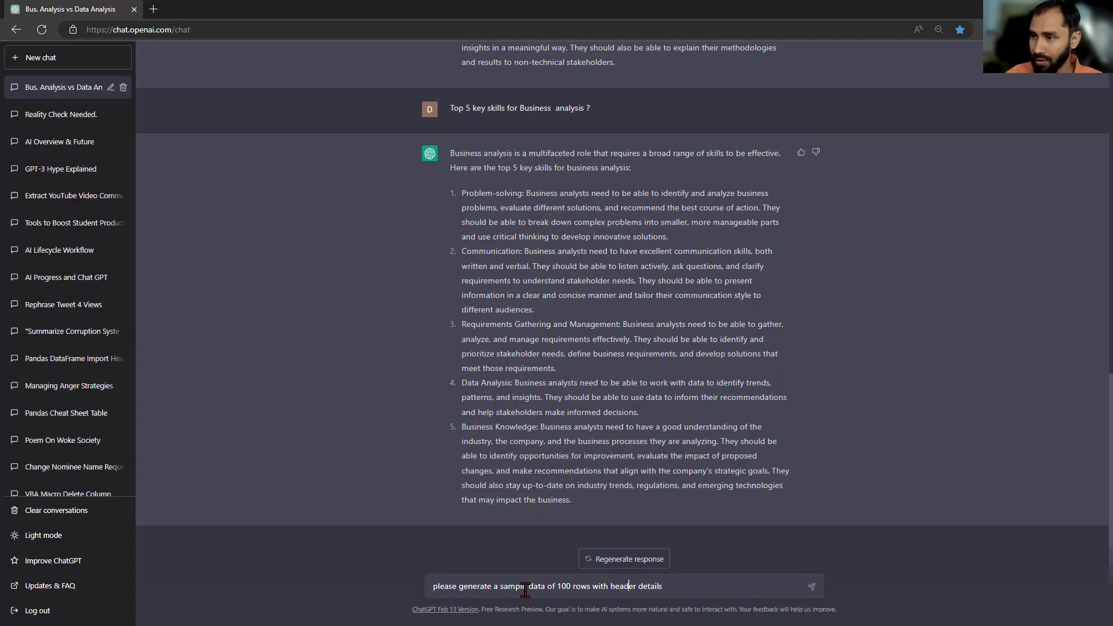
text(followng)
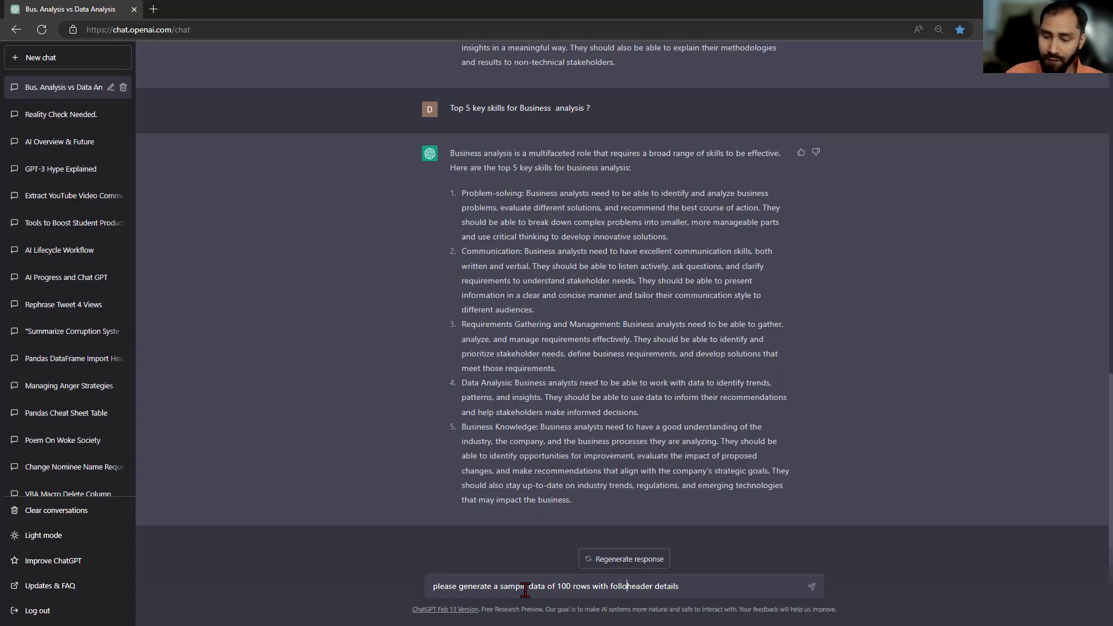
right_click(626, 587)
mouse_move(645, 455)
click(690, 456)
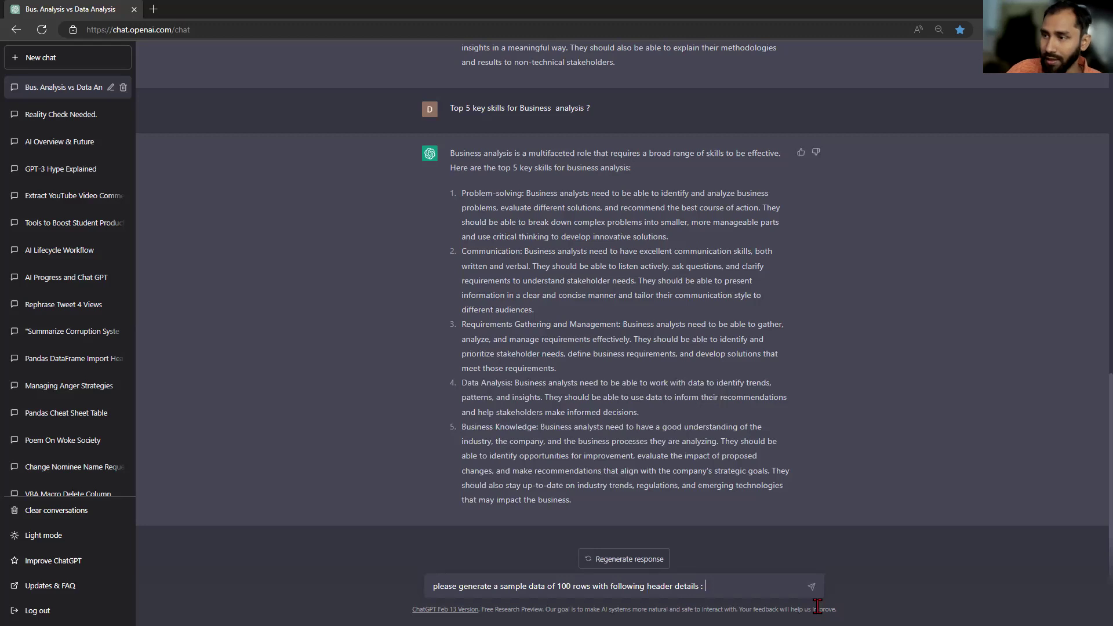
text(: )
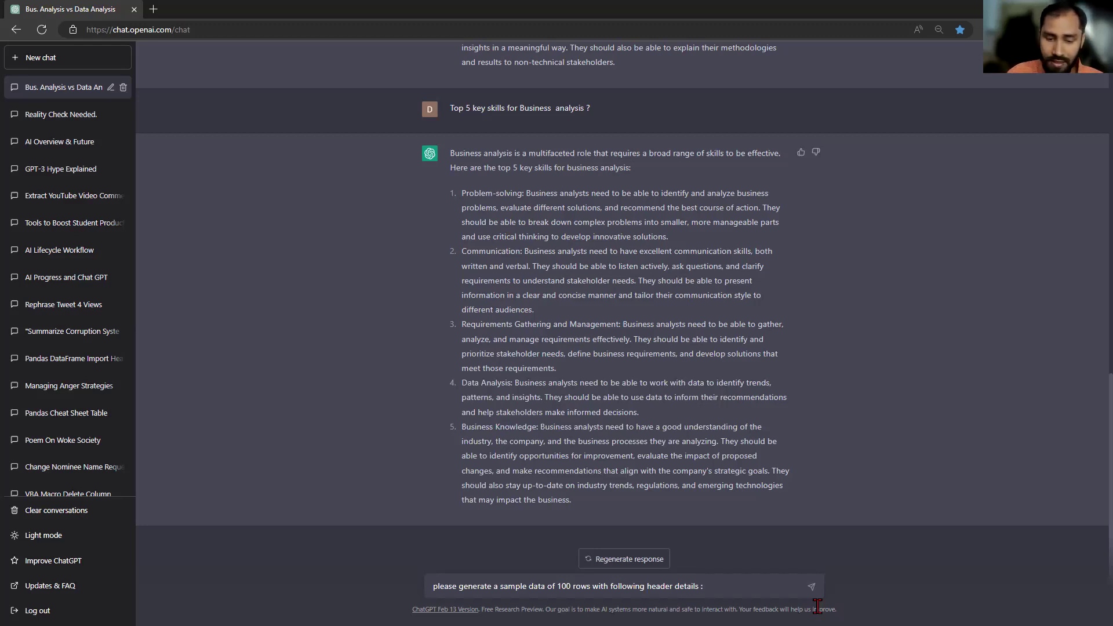
List "Sl no , Name , location ," as the first requested headers in the prompt
text(Sl)
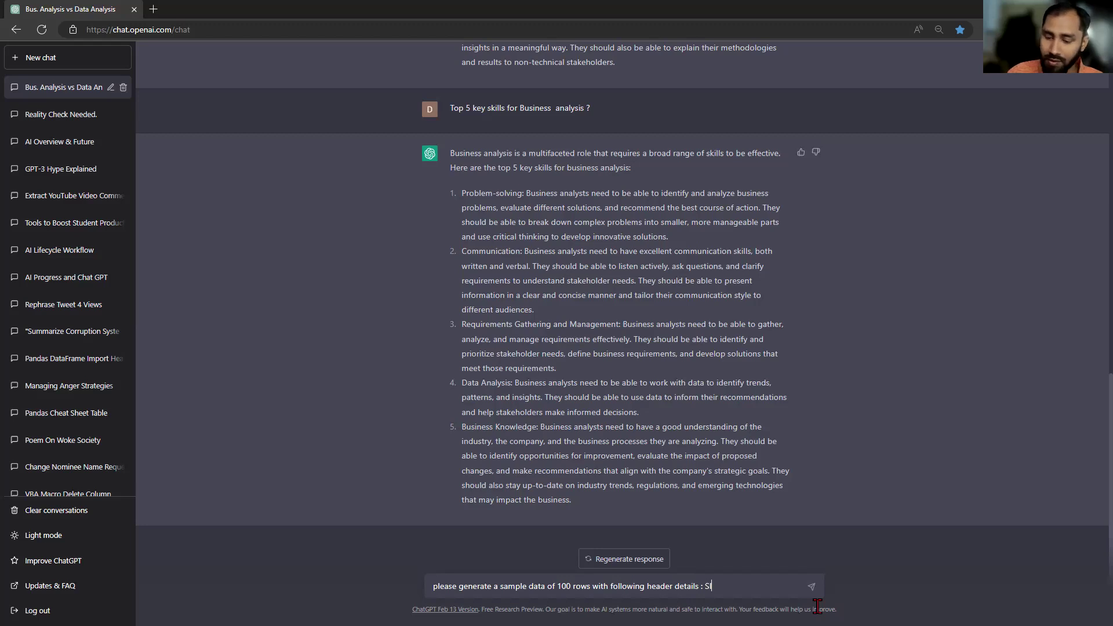
text( no , Date)
key(BackSpace)
key(BackSpace)
key(BackSpace)
key(BackSpace)
key(BackSpace)
text(Name ,)
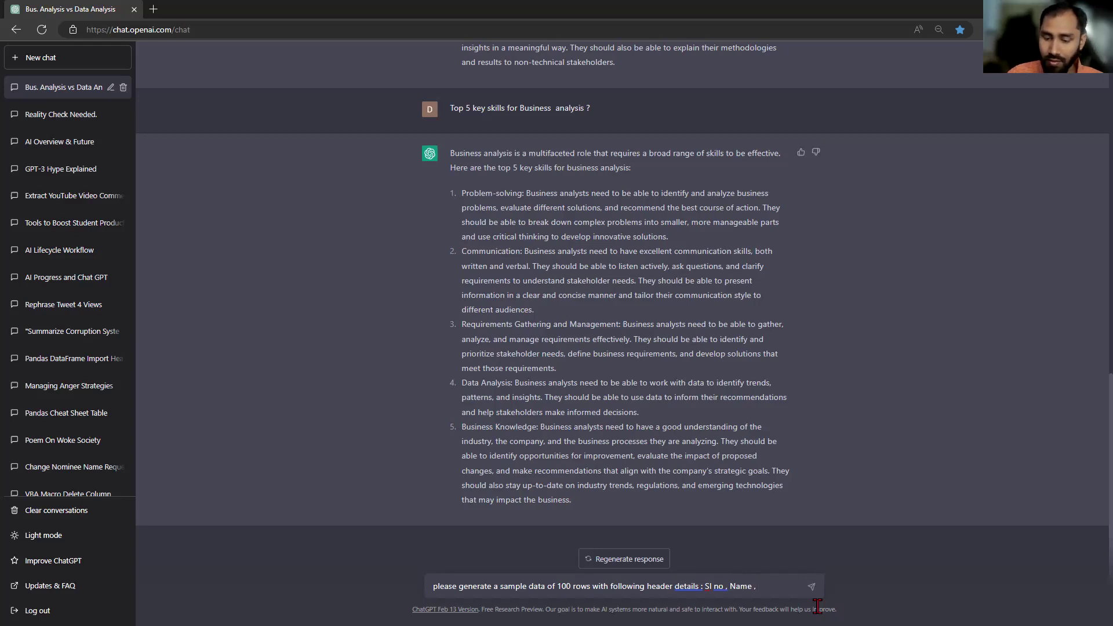
text(location )
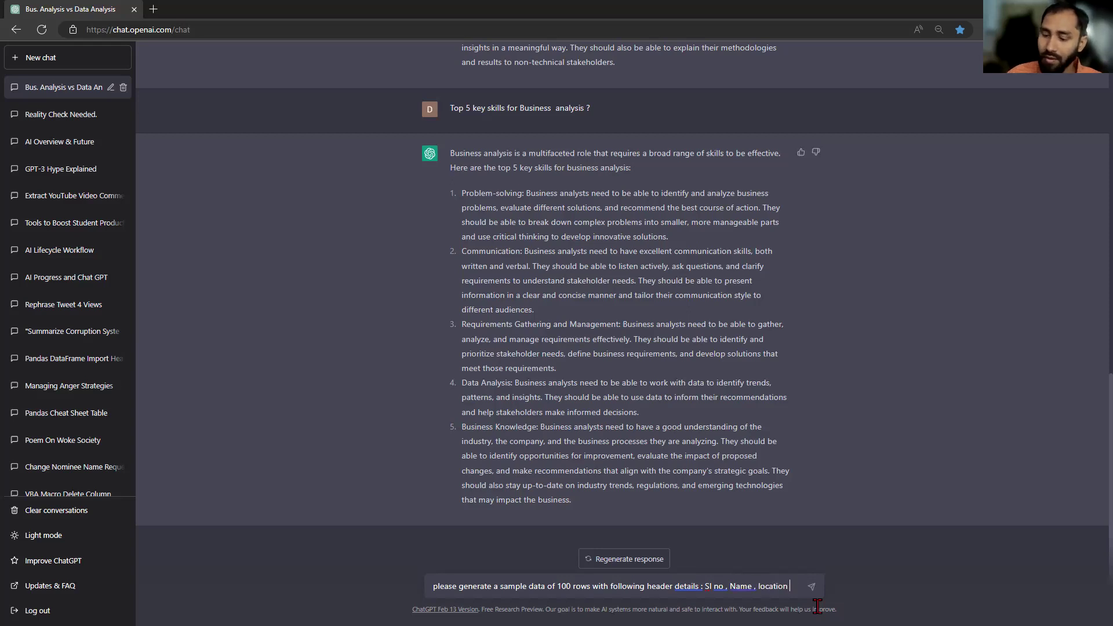
text(,)
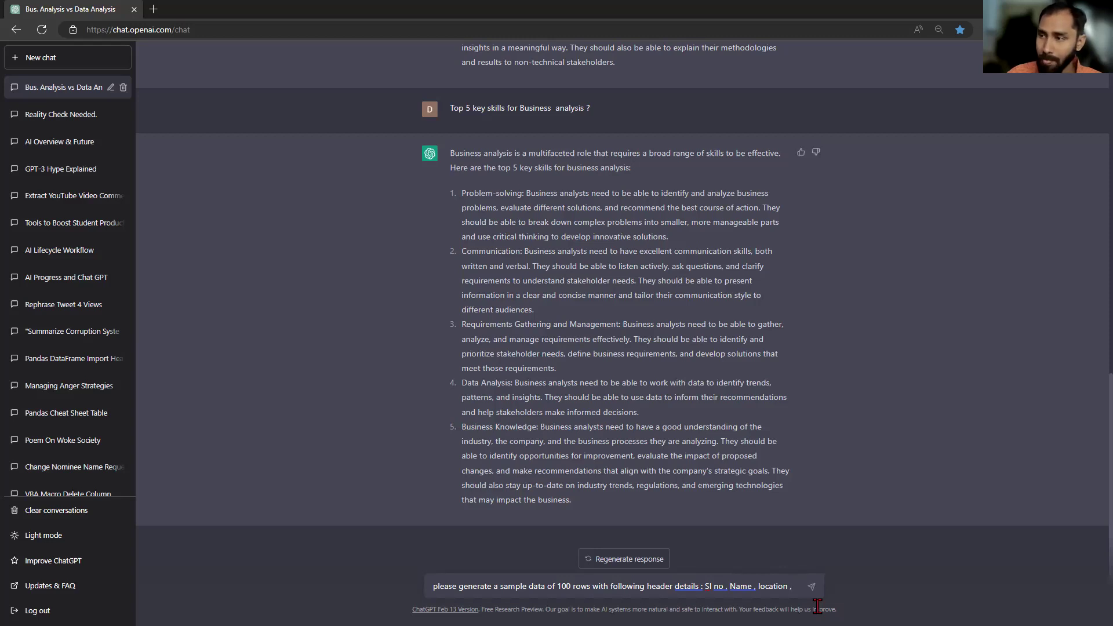
text(commition)
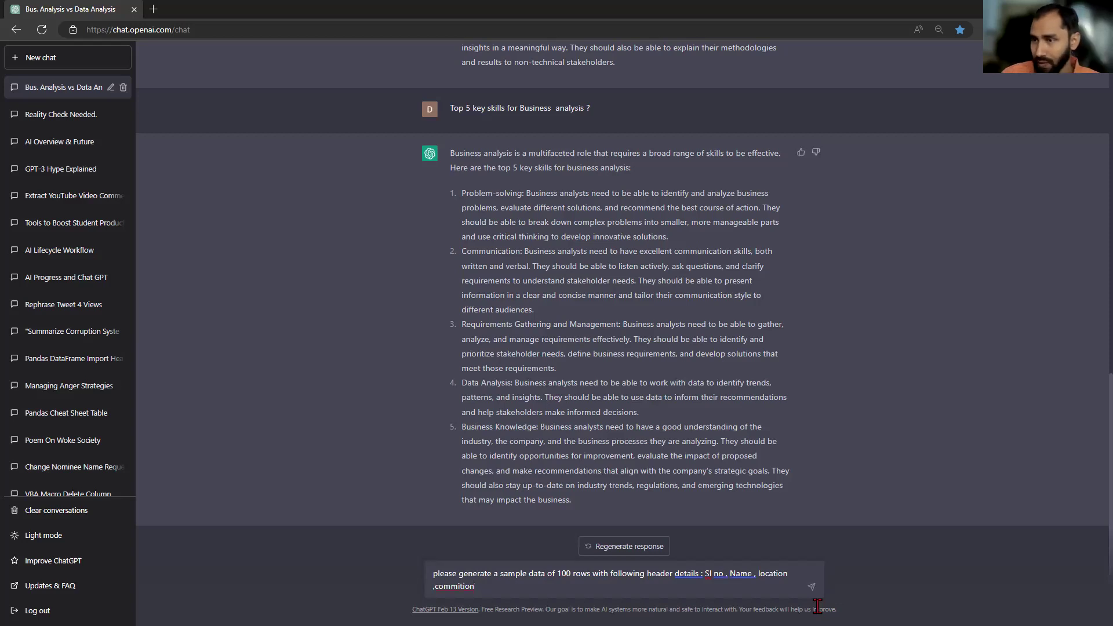
right_click(469, 582)
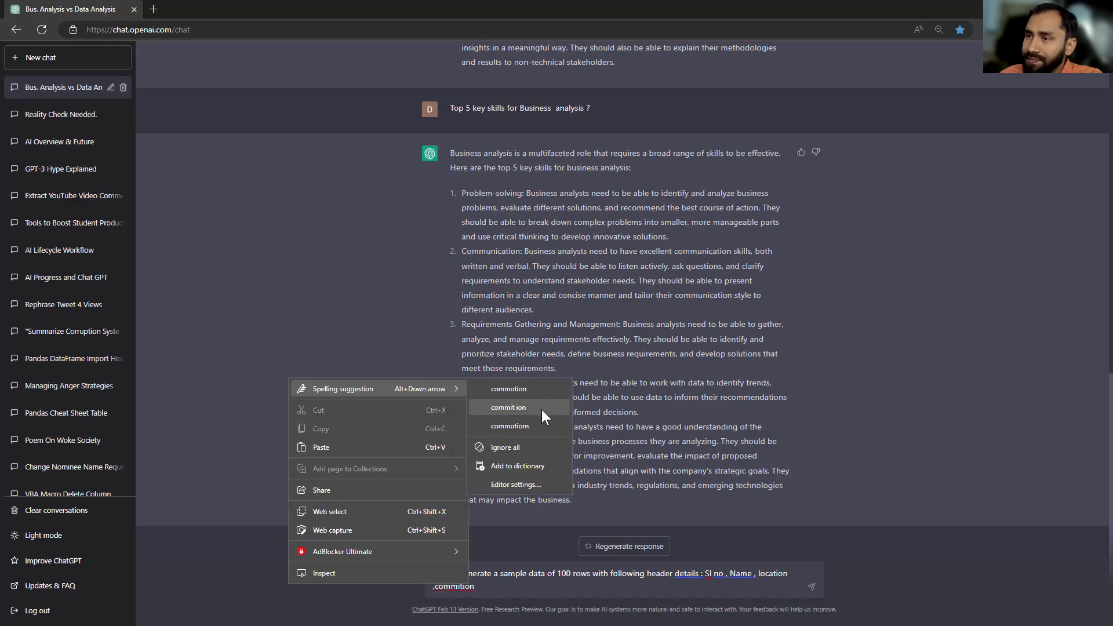
click(487, 585)
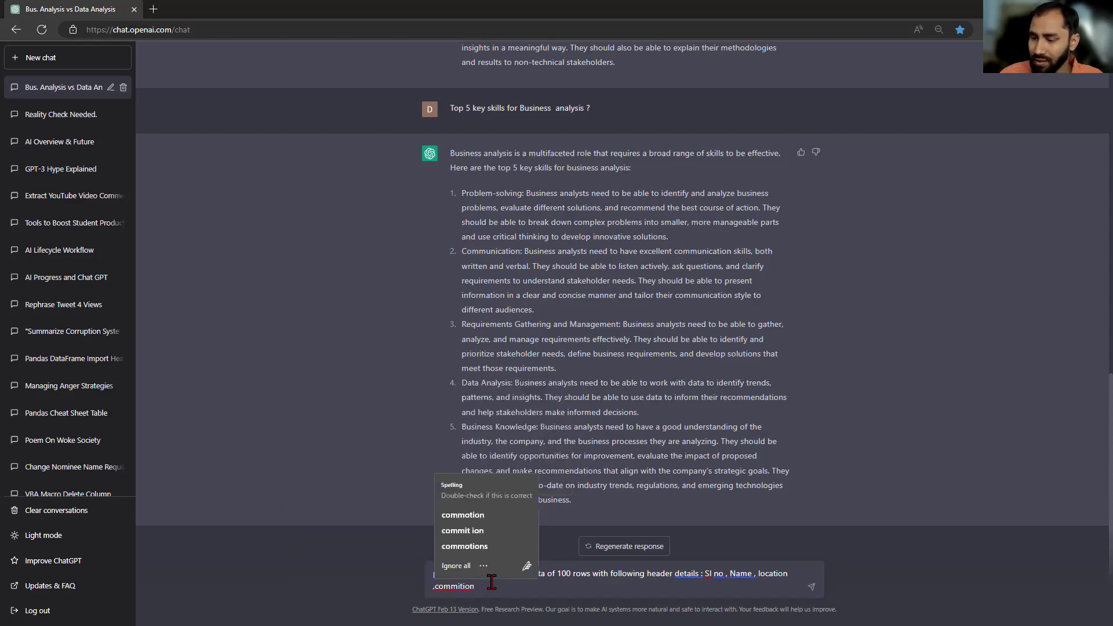
key(BackSpace)
key(BackSpace)
key(BackSpace)
key(BackSpace)
key(BackSpace)
key(BackSpace)
key(BackSpace)
key(BackSpace)
Add "Product Cost" as the last requested header, correcting its spelling, and submit the prompt
text(Podu)
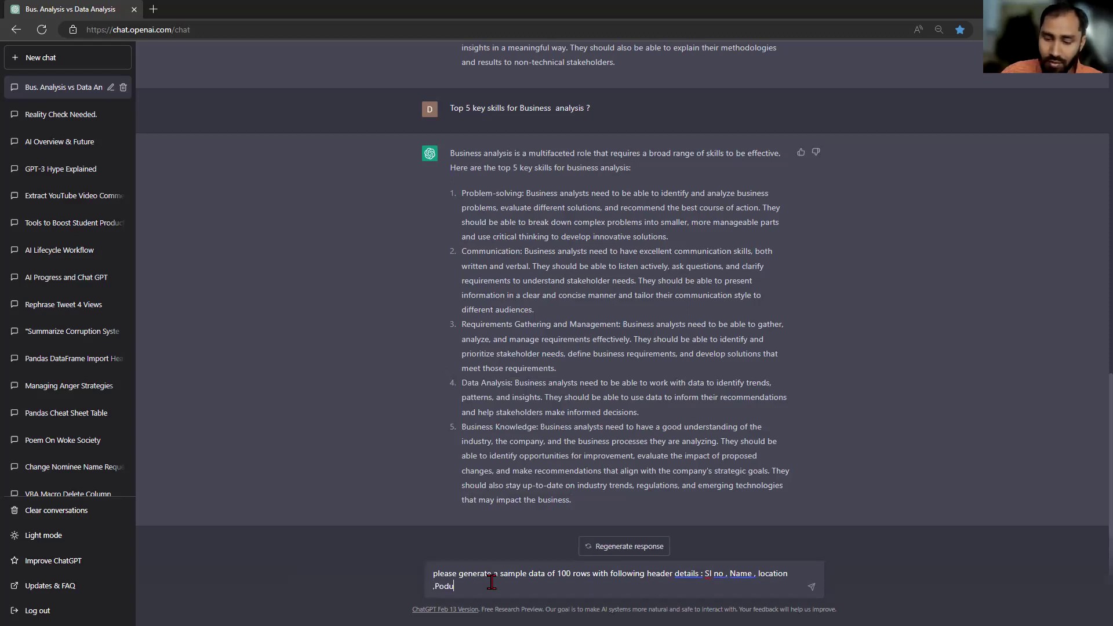
text(ct Cost)
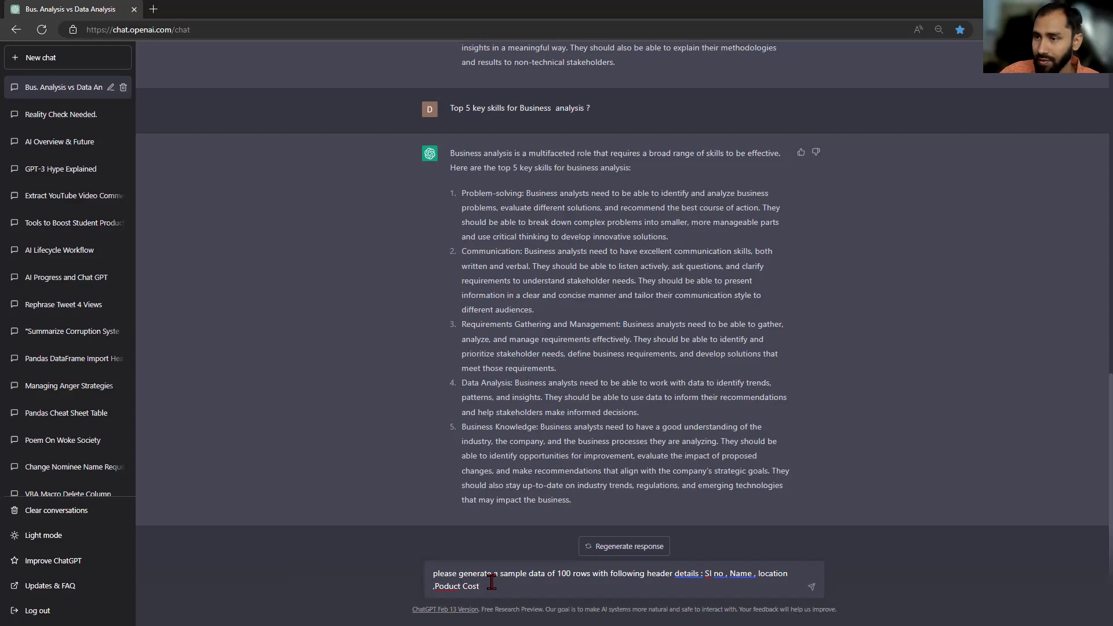
click(440, 585)
click(456, 531)
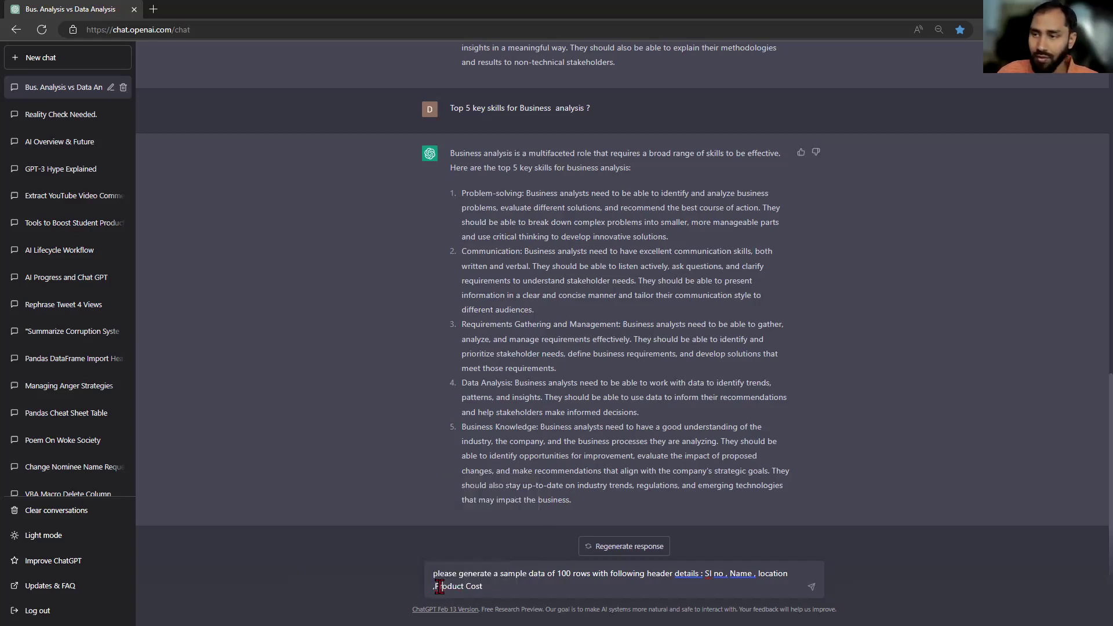
key(Return)
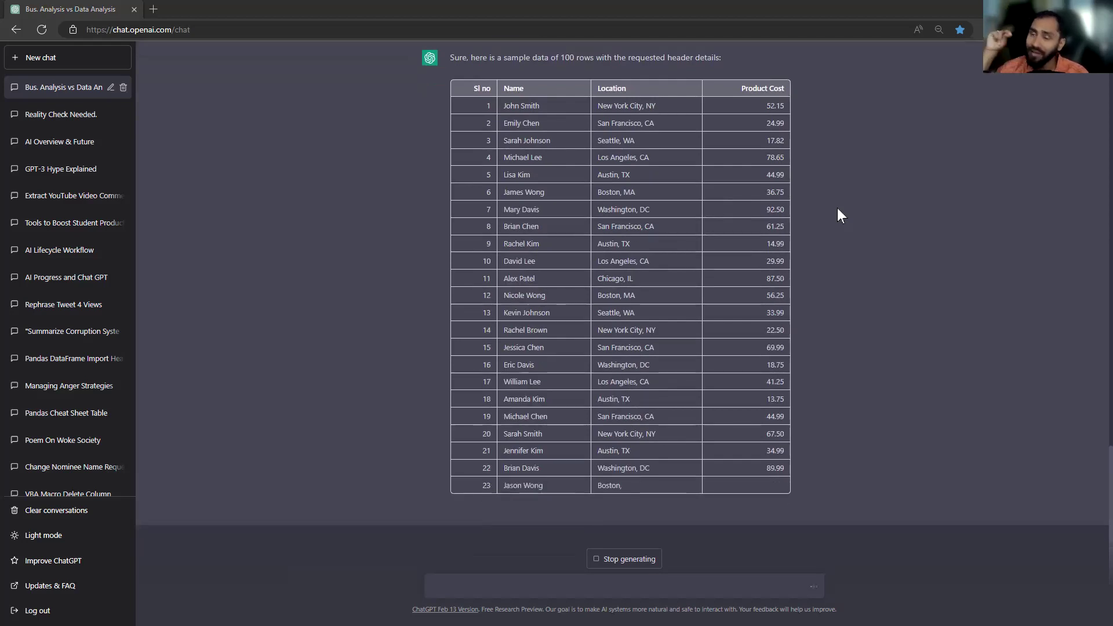
Stop ChatGPT from generating further rows of the sample table
click(636, 561)
drag(790, 488, 592, 573)
click(592, 572)
Copy the generated table from the header row through row 24 and paste it at cell A1 of Sheet1 in Excel
scroll(591, 573, down, 6)
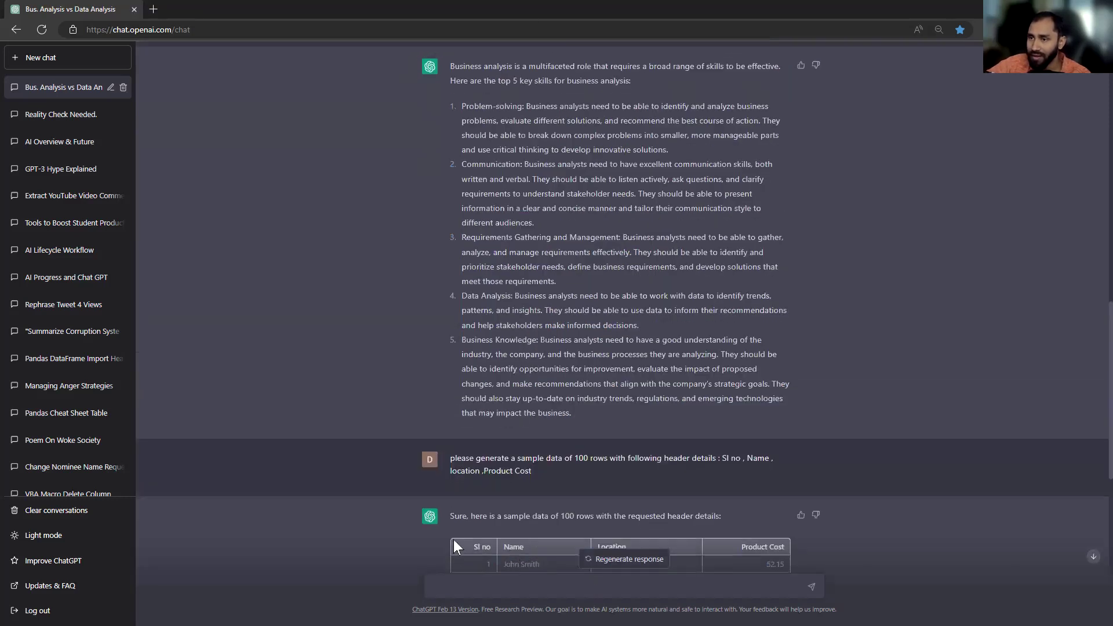
scroll(565, 528, down, 5)
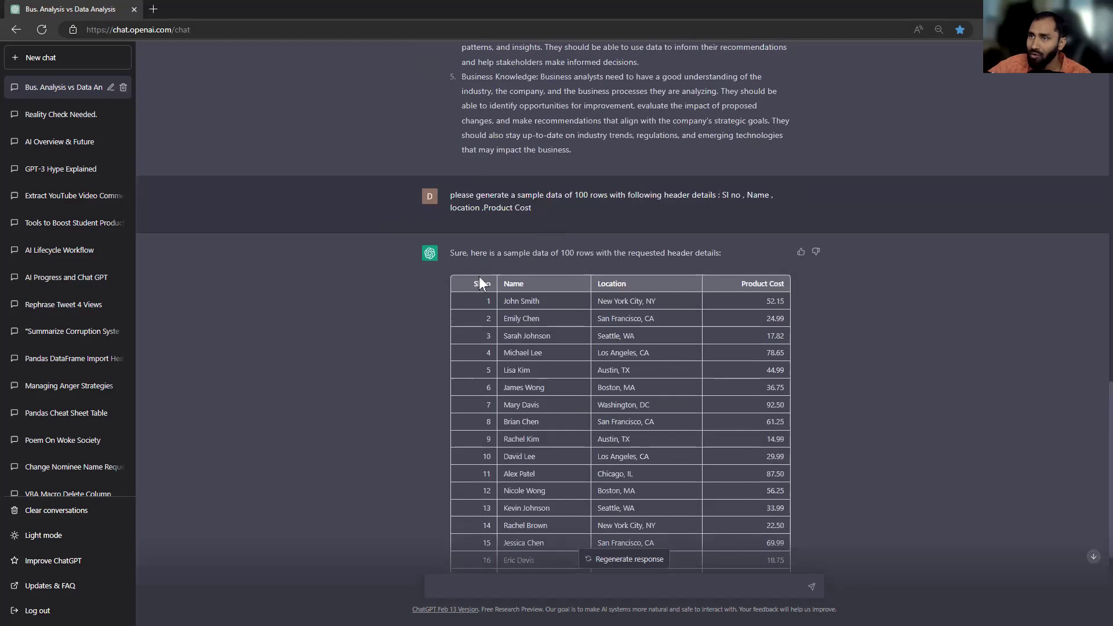
drag(472, 277, 783, 480)
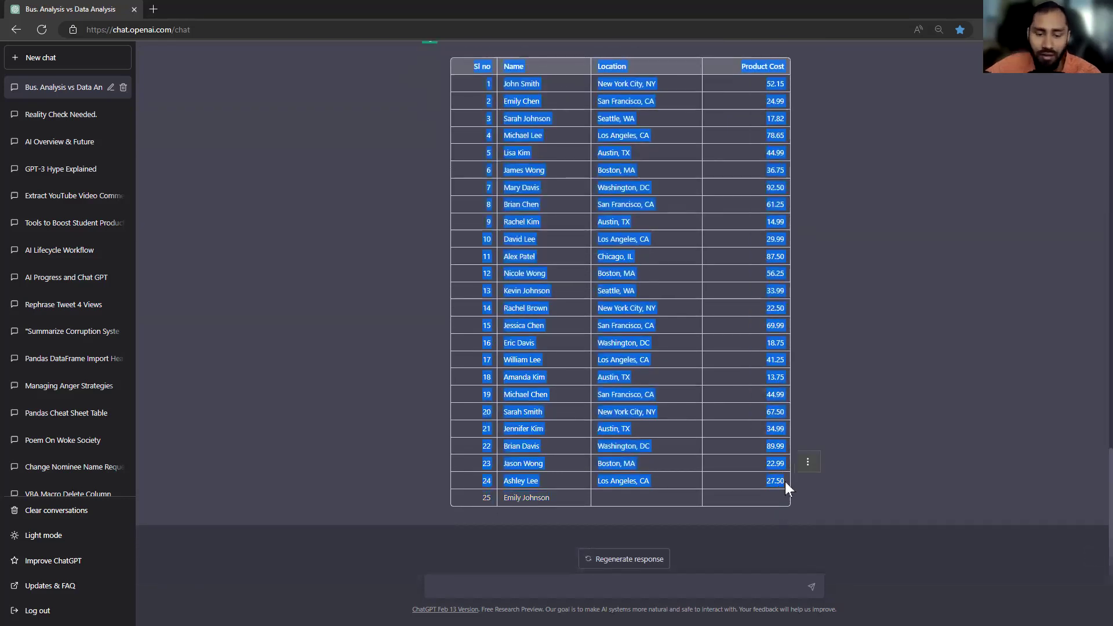
key(alt+Tab)
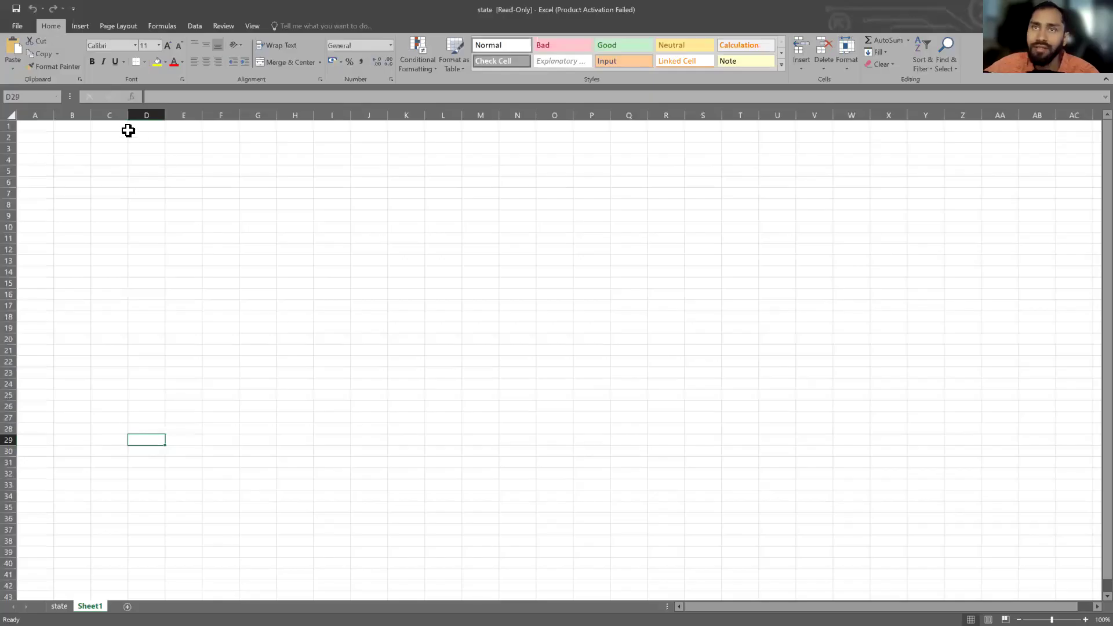
click(36, 129)
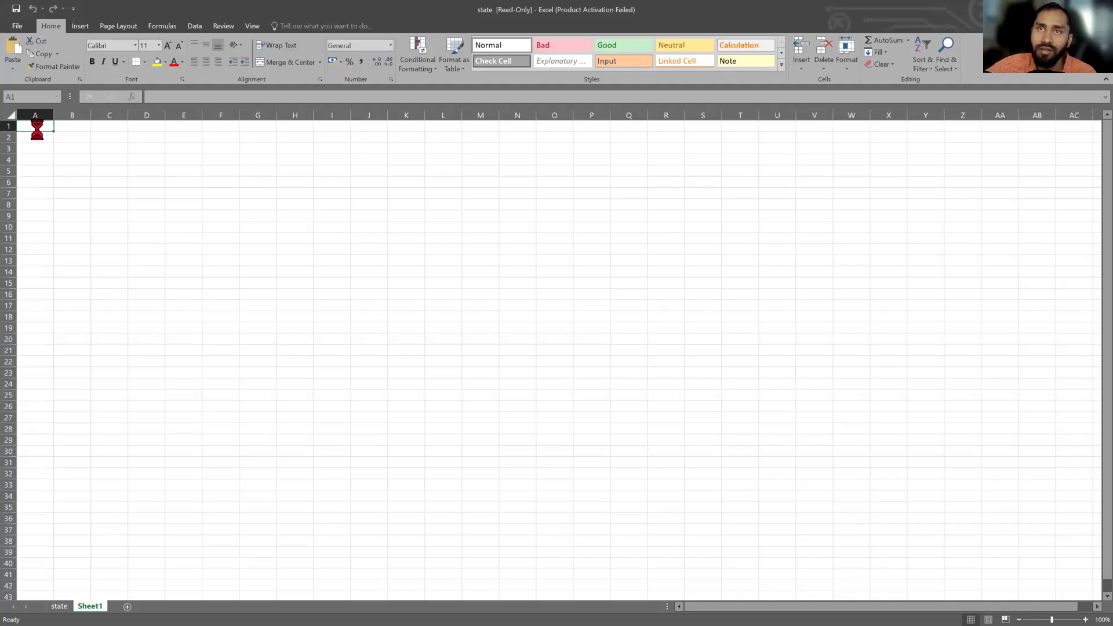
key(ctrl+v)
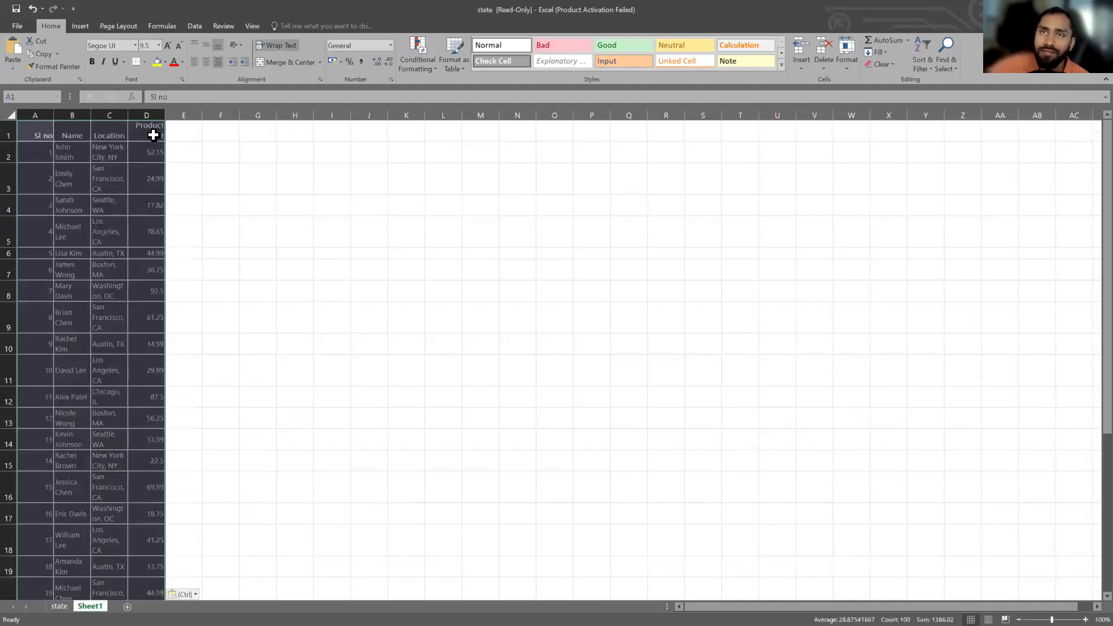
Reduce the pasted table to plain formatting and widen the Name and Location columns to fit their contents
click(218, 139)
click(369, 177)
click(54, 66)
mouse_move(30, 128)
mouse_down()
mouse_move(186, 261)
mouse_move(202, 597)
mouse_move(189, 212)
mouse_move(129, 108)
mouse_move(148, 119)
mouse_up()
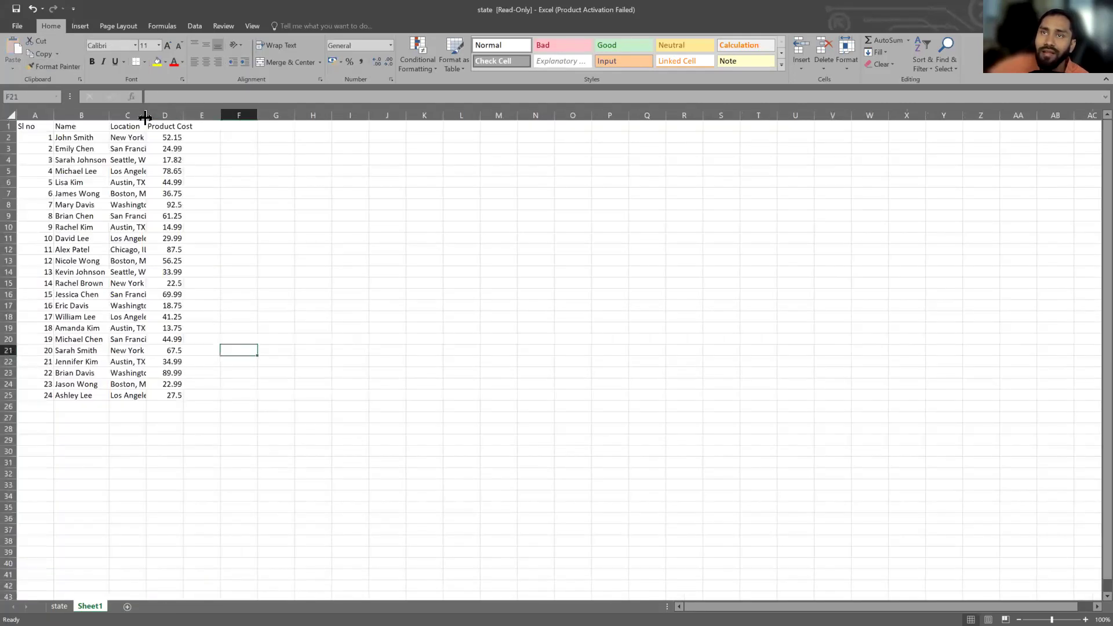
click(194, 113)
key(ctrl+space)
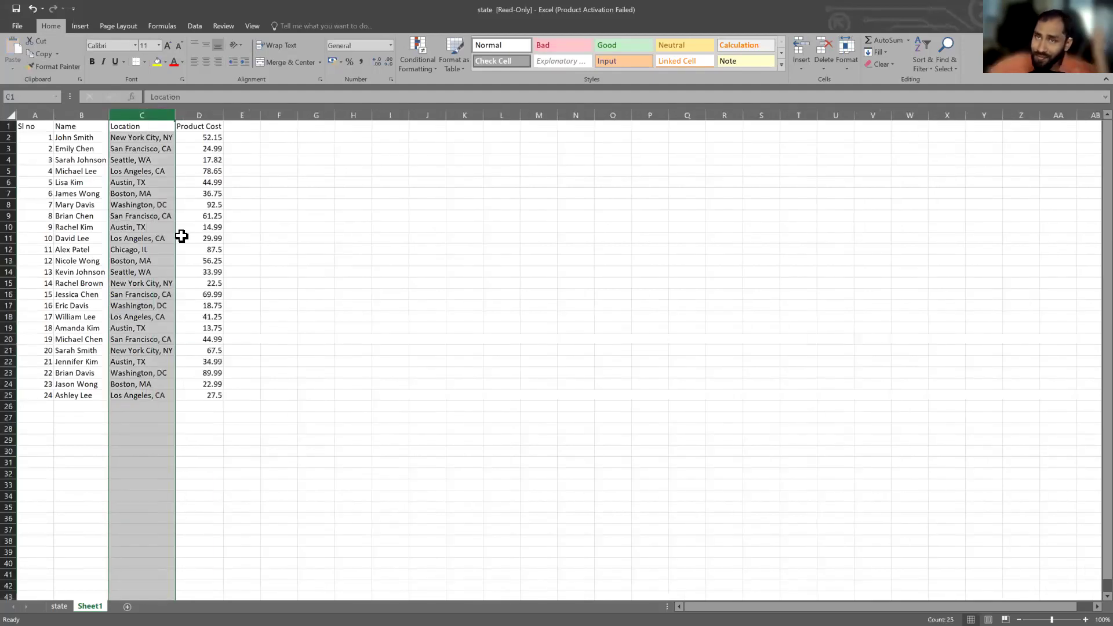
Delete the state worksheet from the workbook so that only Sheet1 with the sample table is kept
key(ctrl+z)
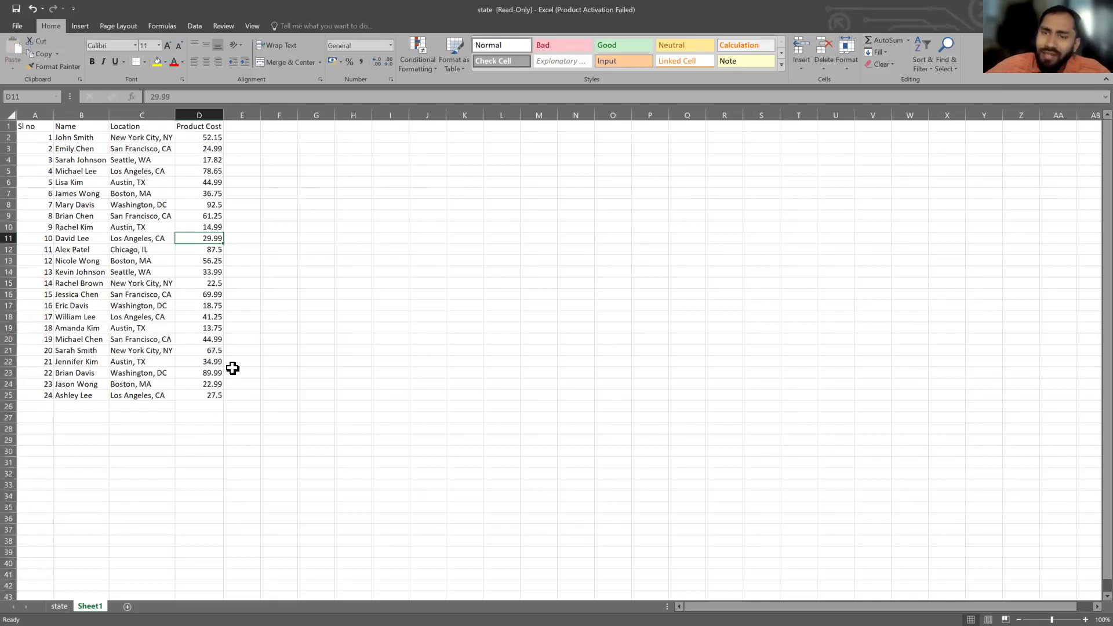
key(ctrl+End)
right_click(60, 605)
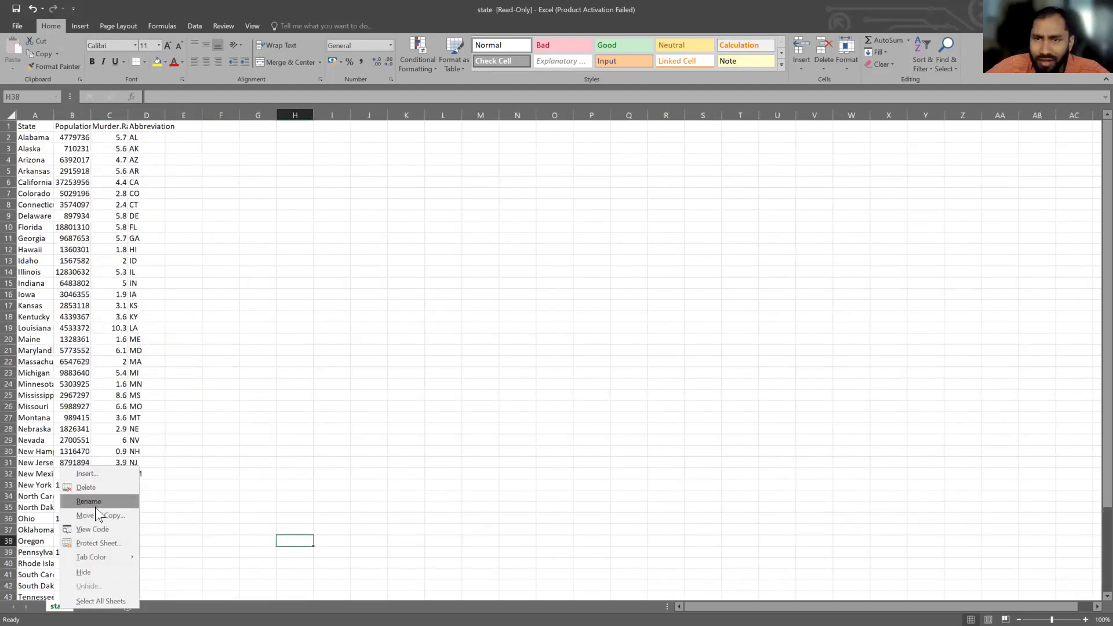
click(87, 487)
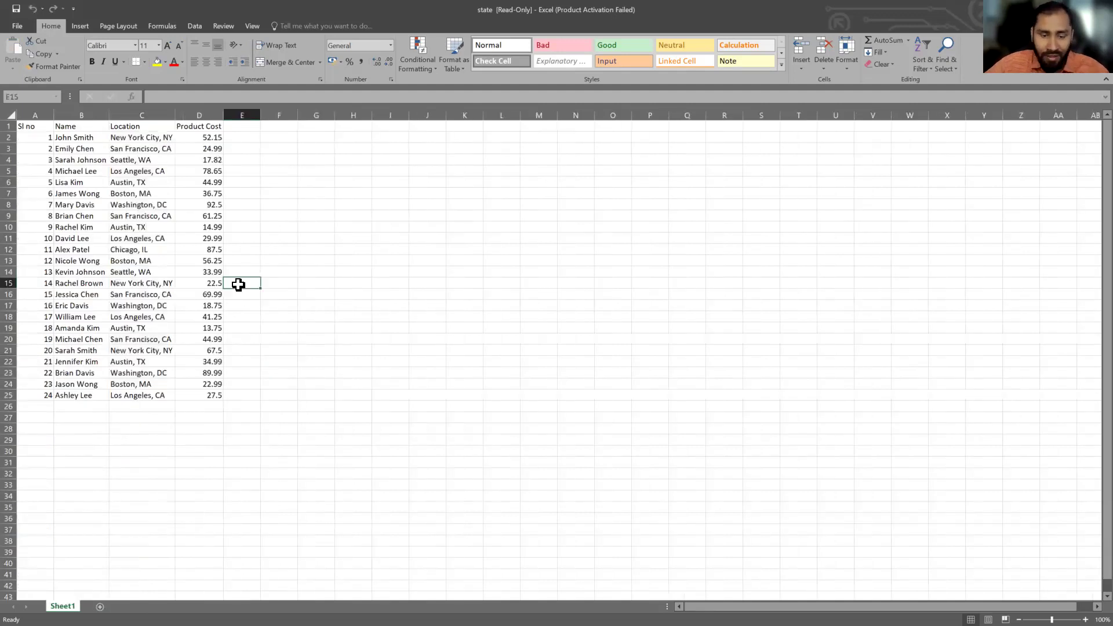
Try to save the state workbook and return to the sheet without choosing a save location
key(ctrl+s)
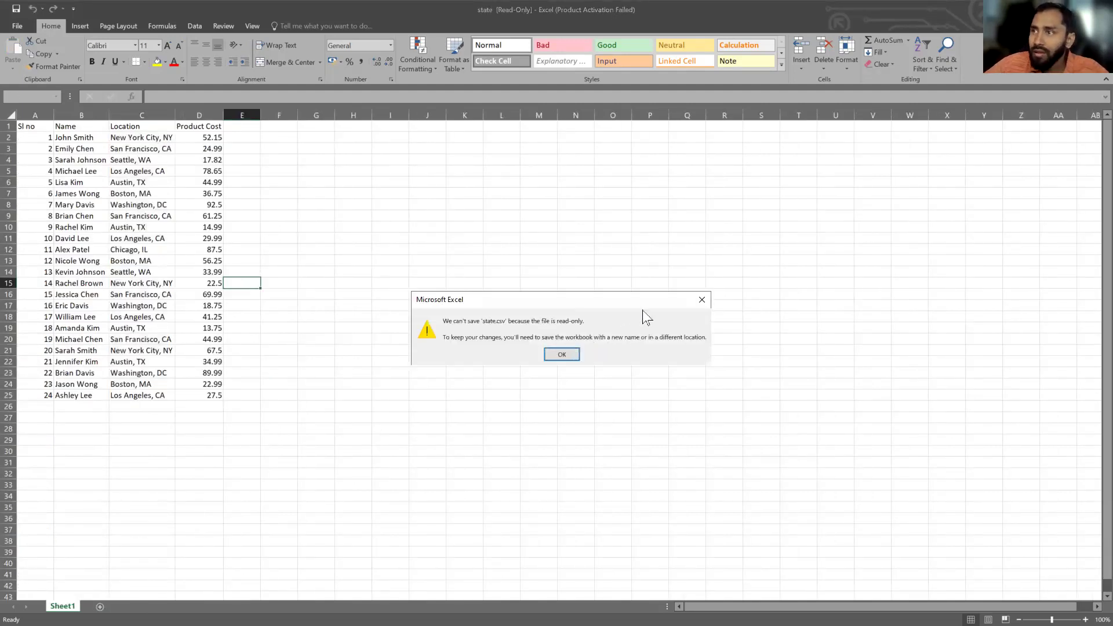
click(702, 299)
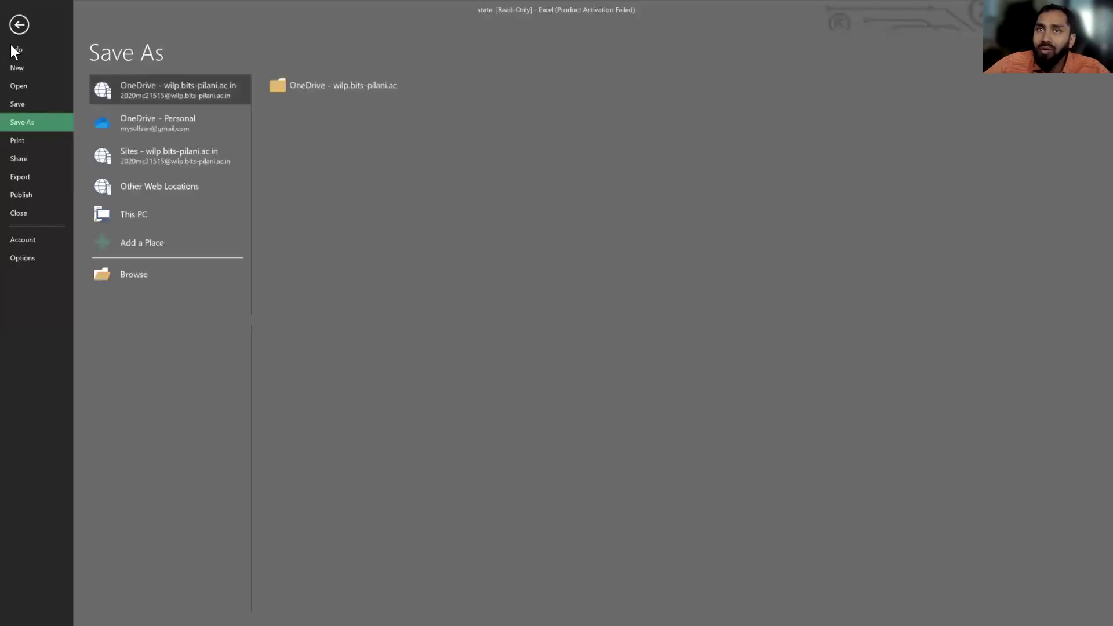
key(Escape)
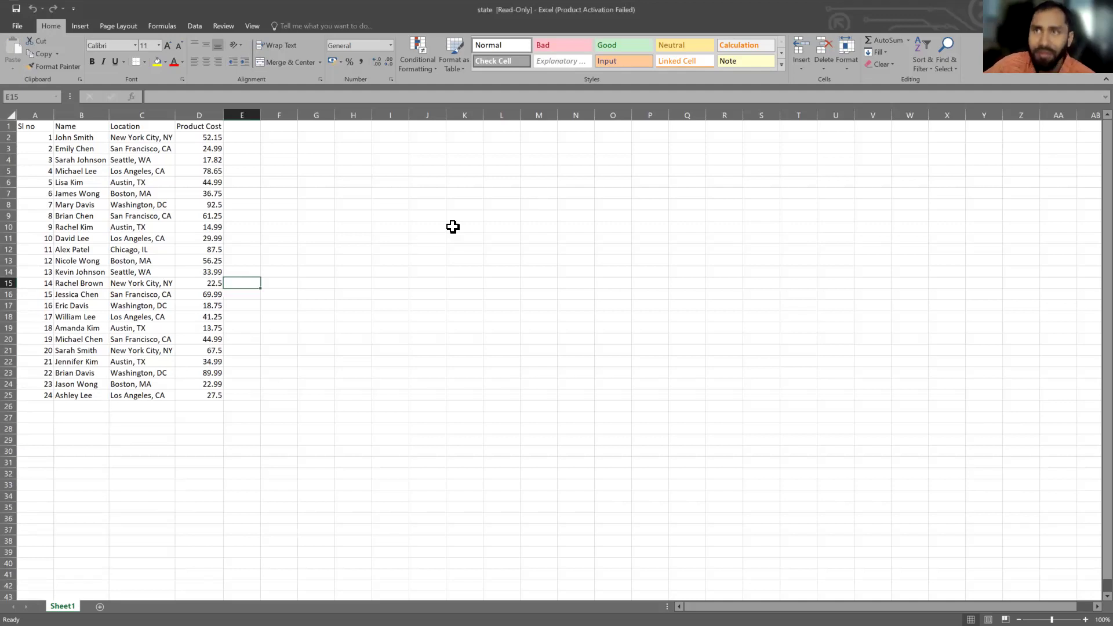
key(Up)
key(Right)
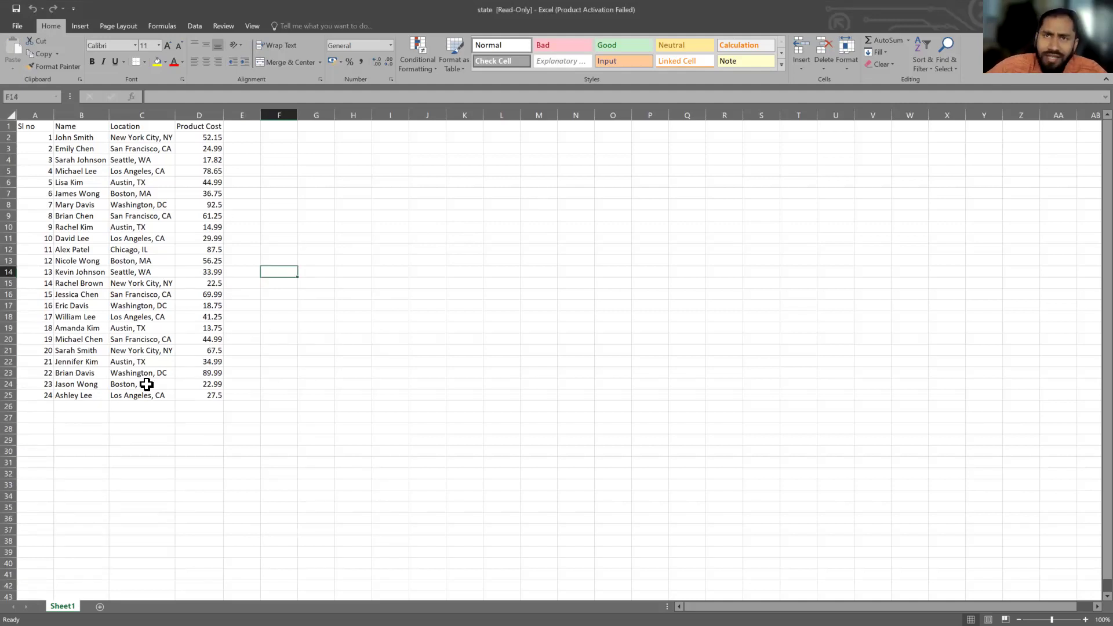
click(200, 238)
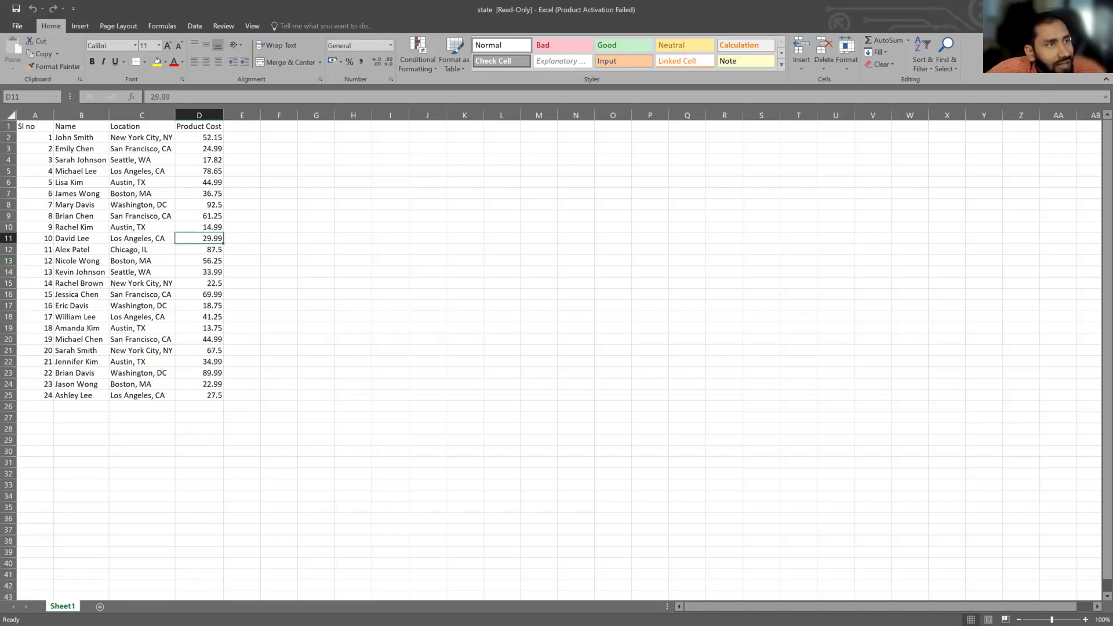
click(415, 251)
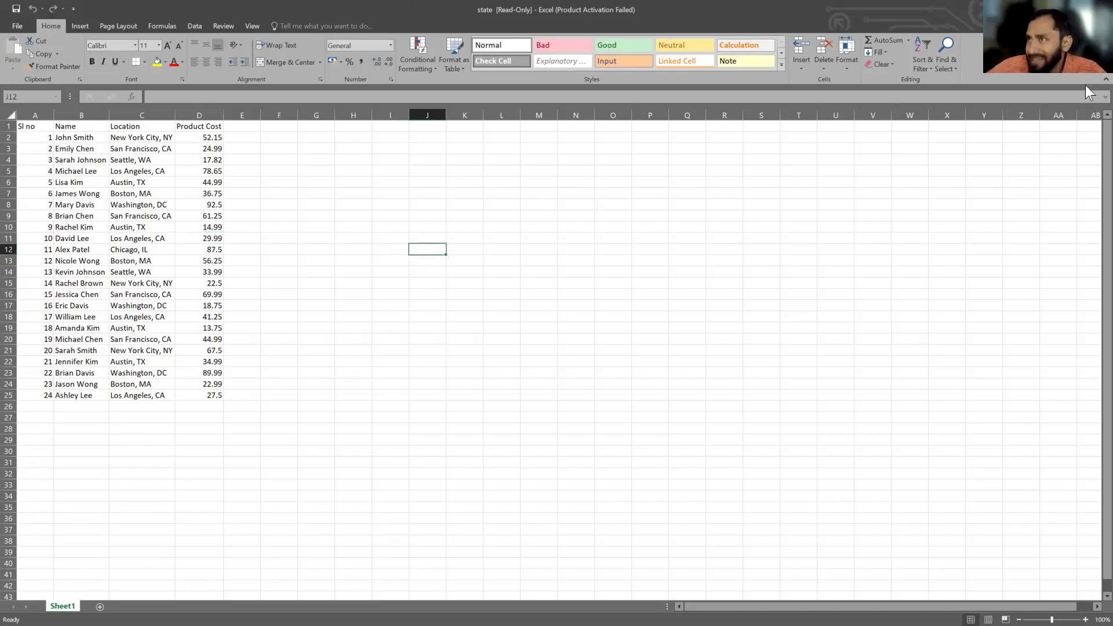
click(472, 227)
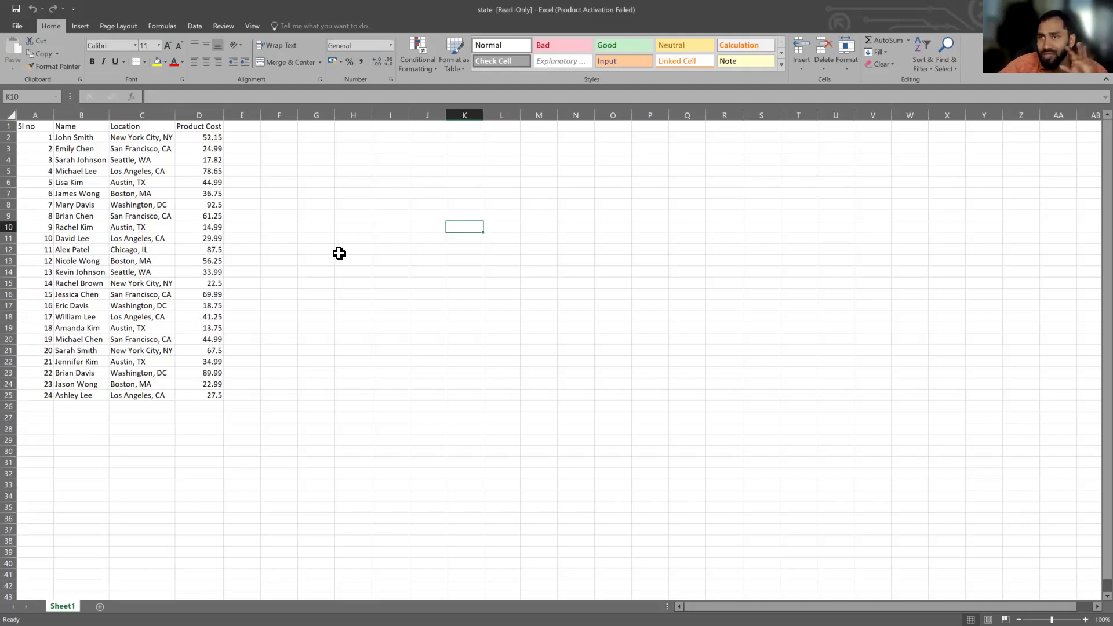
key(Right)
key(Right)
key(Left)
key(Down)
key(Down)
key(Down)
key(Down)
key(Down)
key(Down)
key(Down)
key(Down)
key(Down)
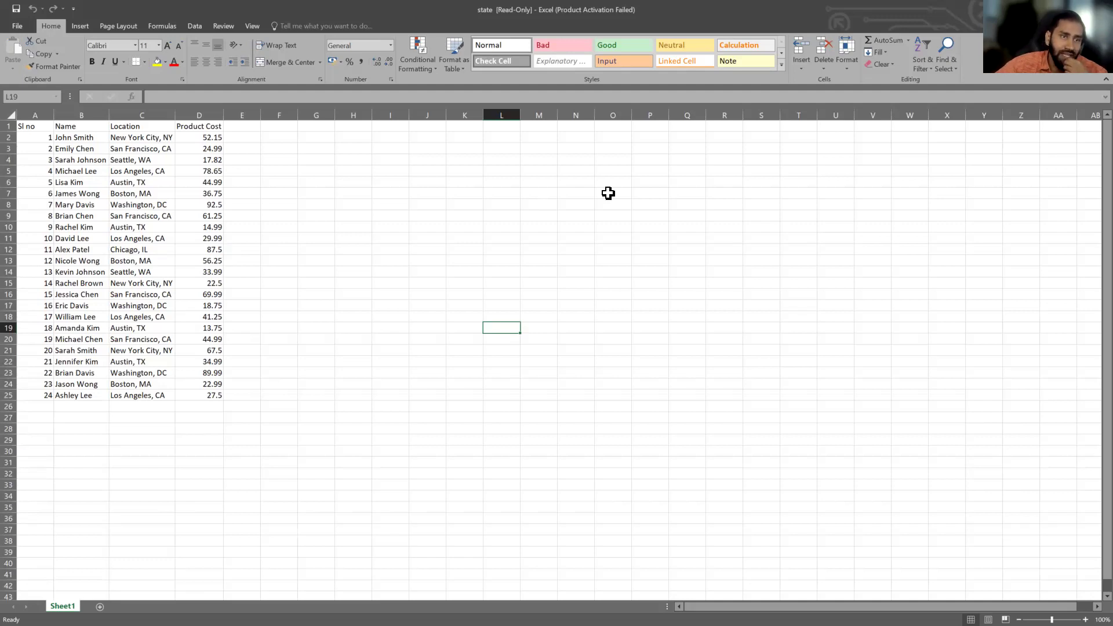
click(674, 261)
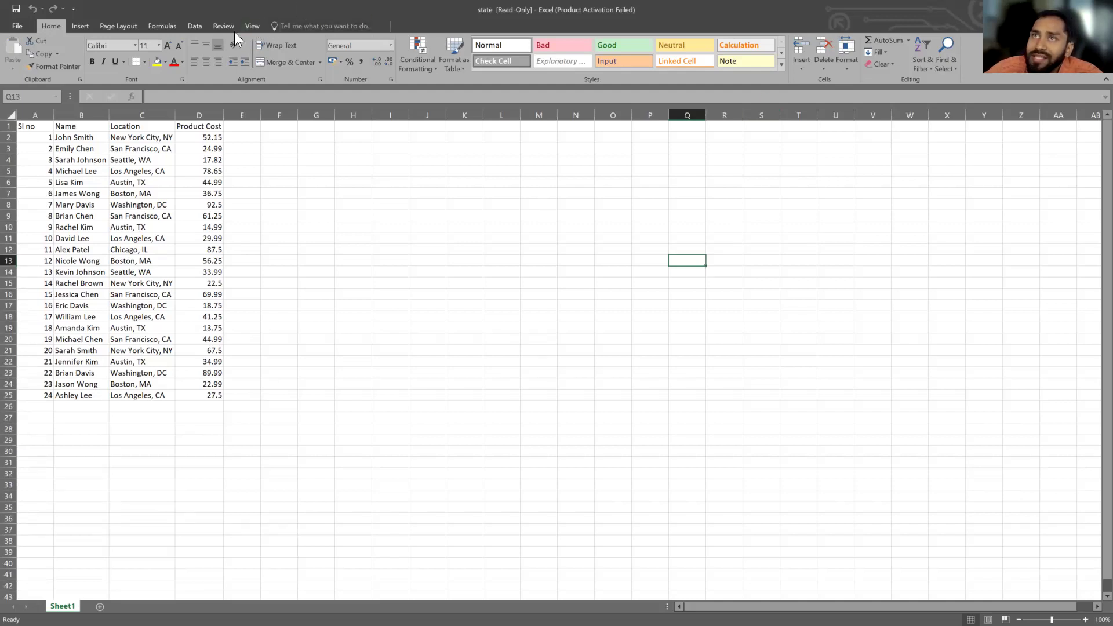
click(306, 26)
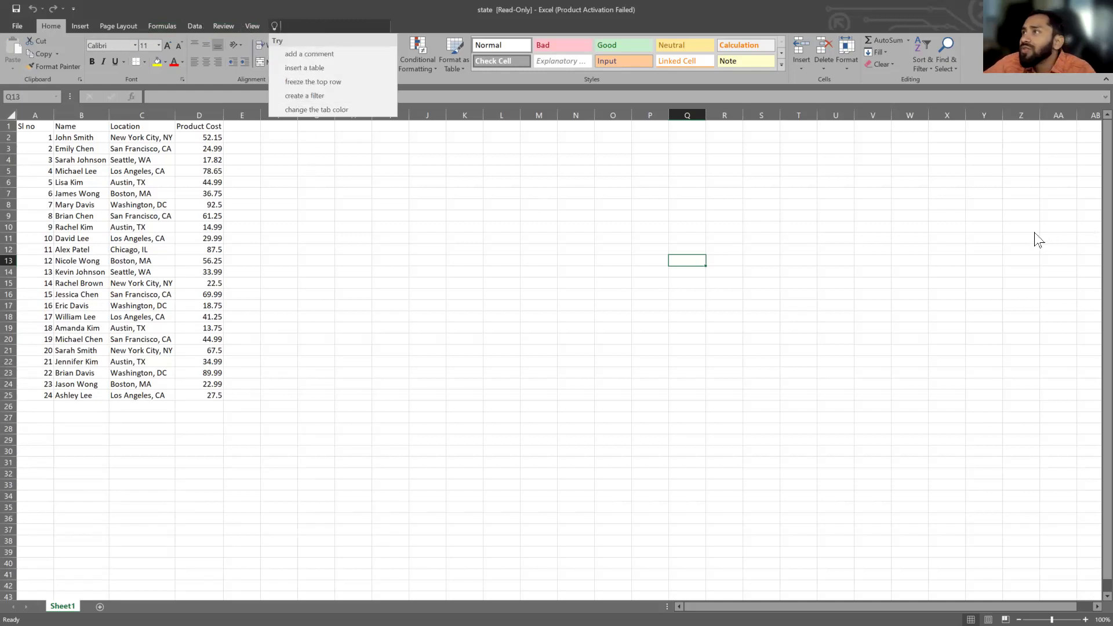
key(Escape)
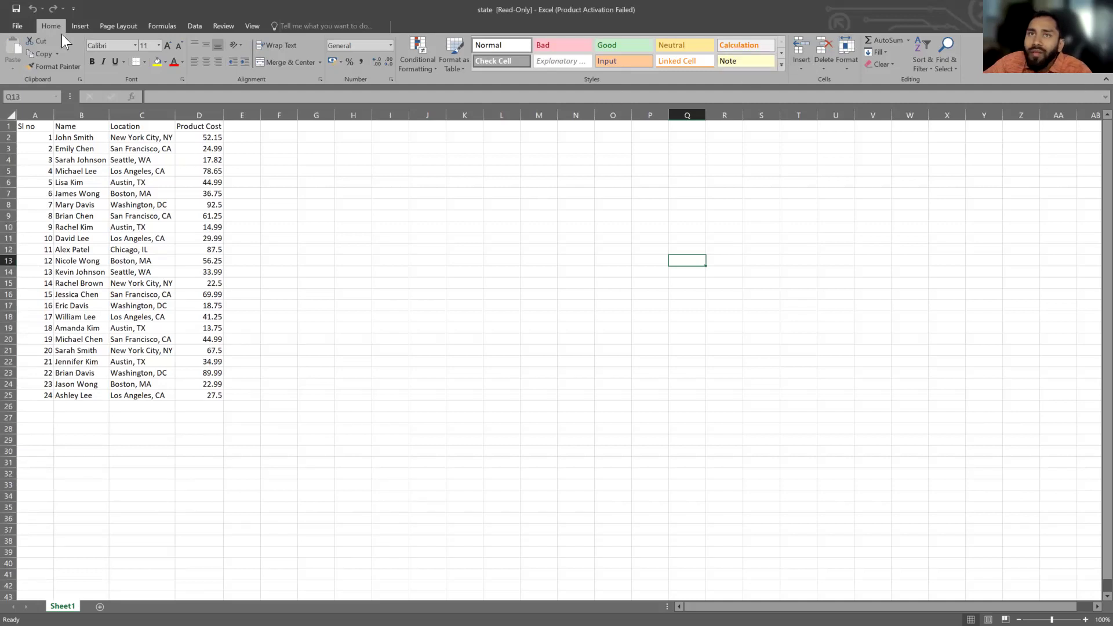
click(301, 26)
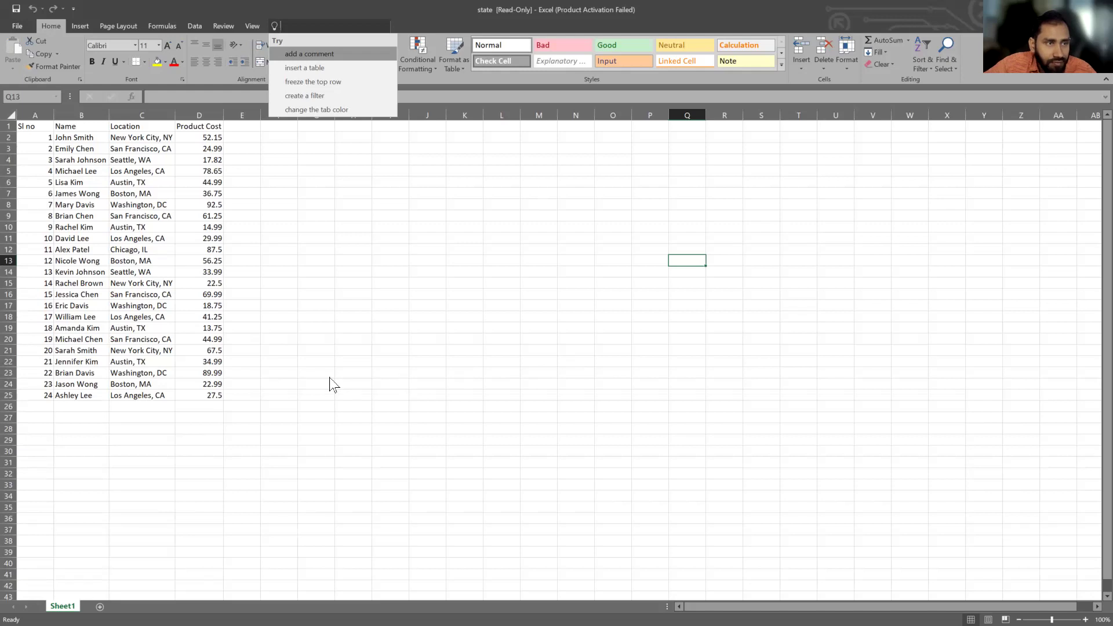
key(Escape)
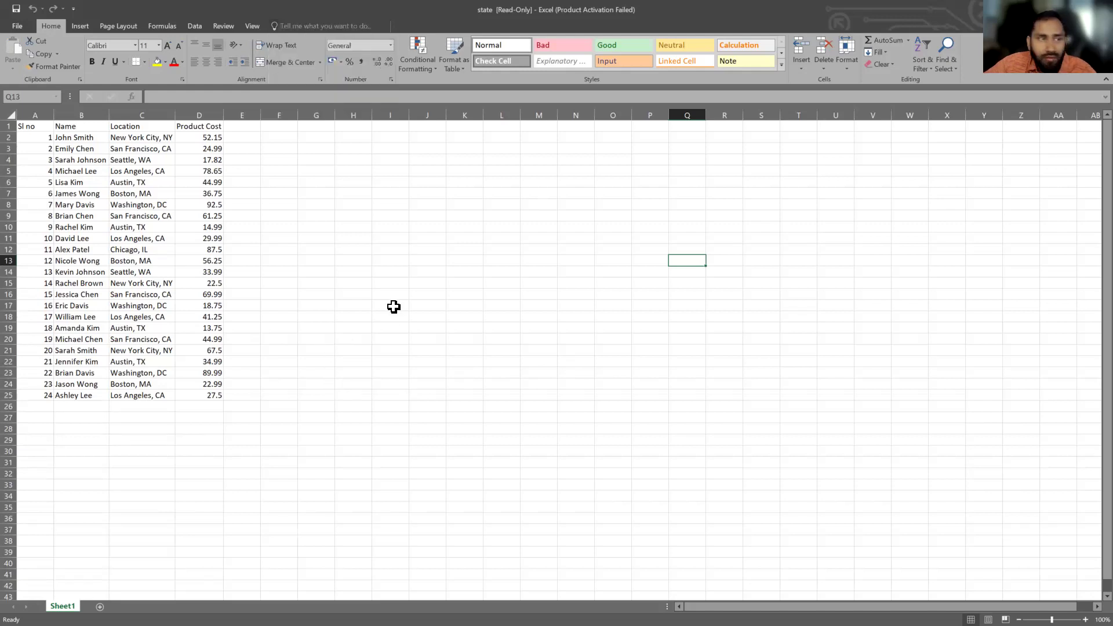
Apply Merge & Center to the separately selected cells J14 and D12 on Sheet1
click(433, 271)
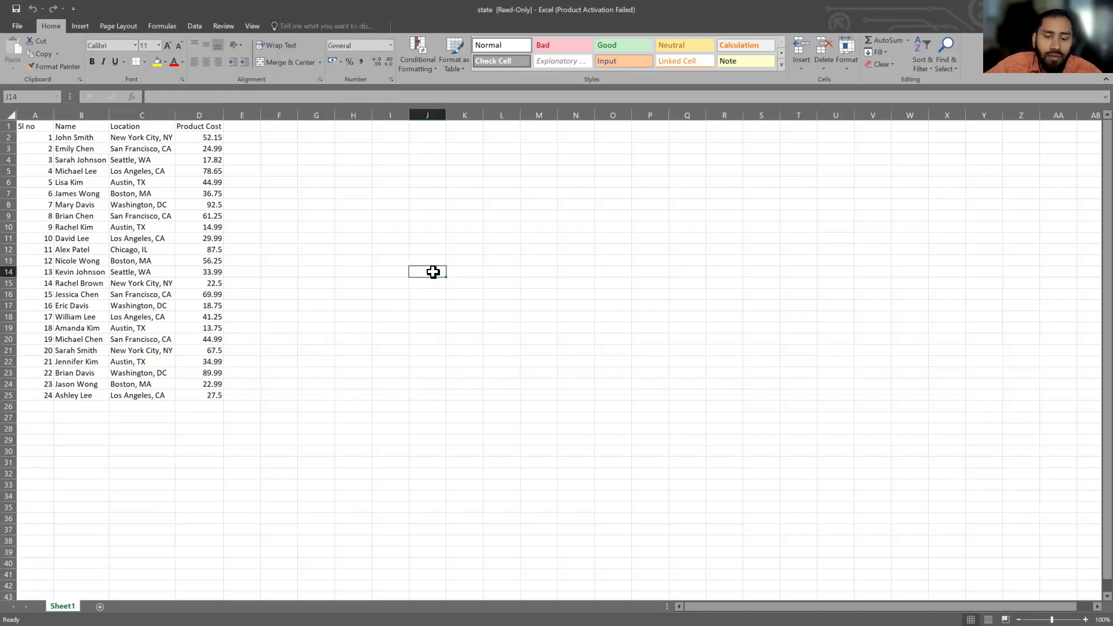
ctrl+click(219, 250)
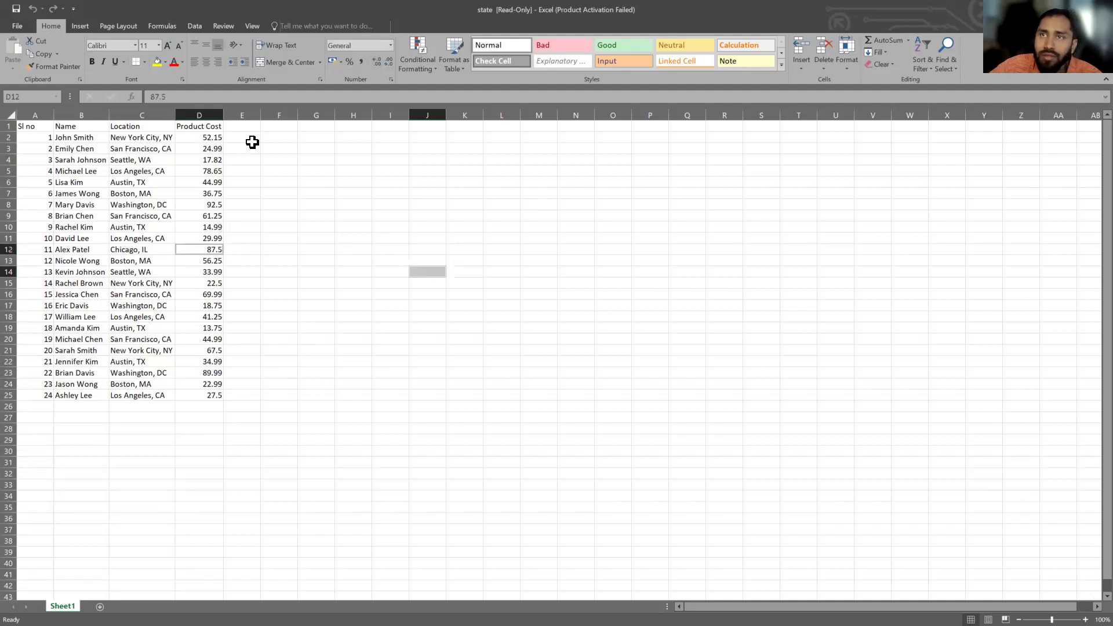
click(273, 62)
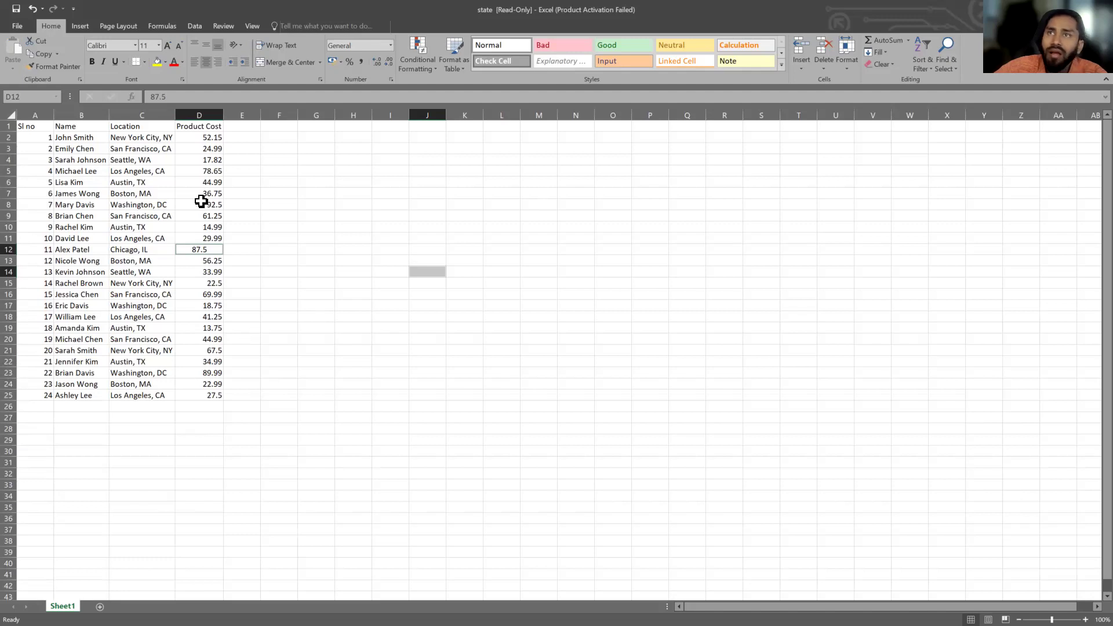
Examine the workbook's file information, the available view, data, formula and page layout commands, and the command search suggestions
click(18, 27)
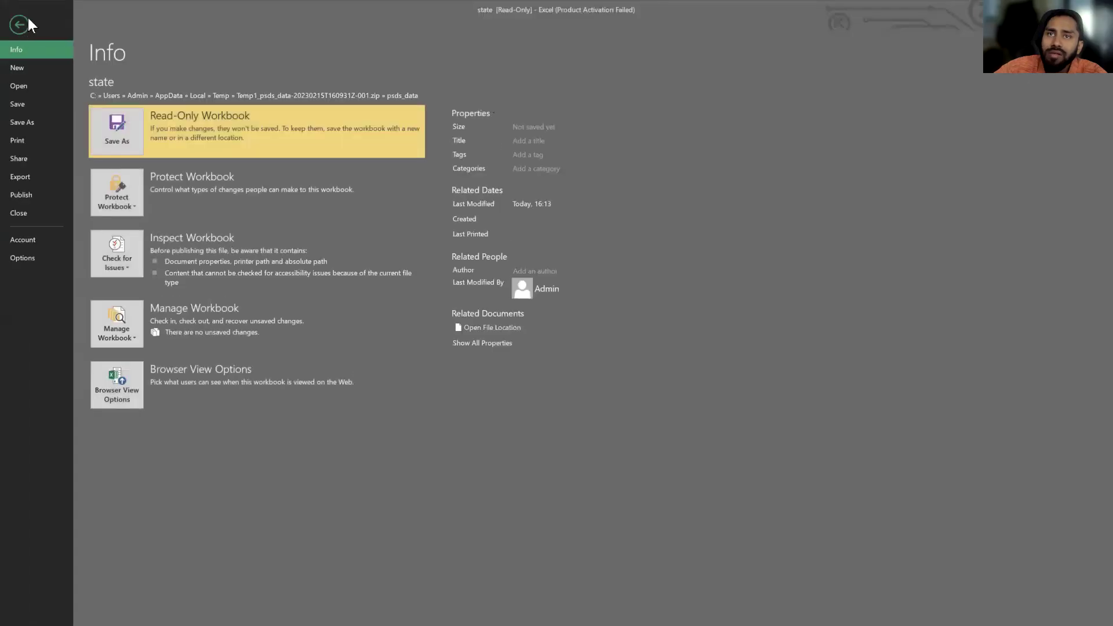
click(19, 25)
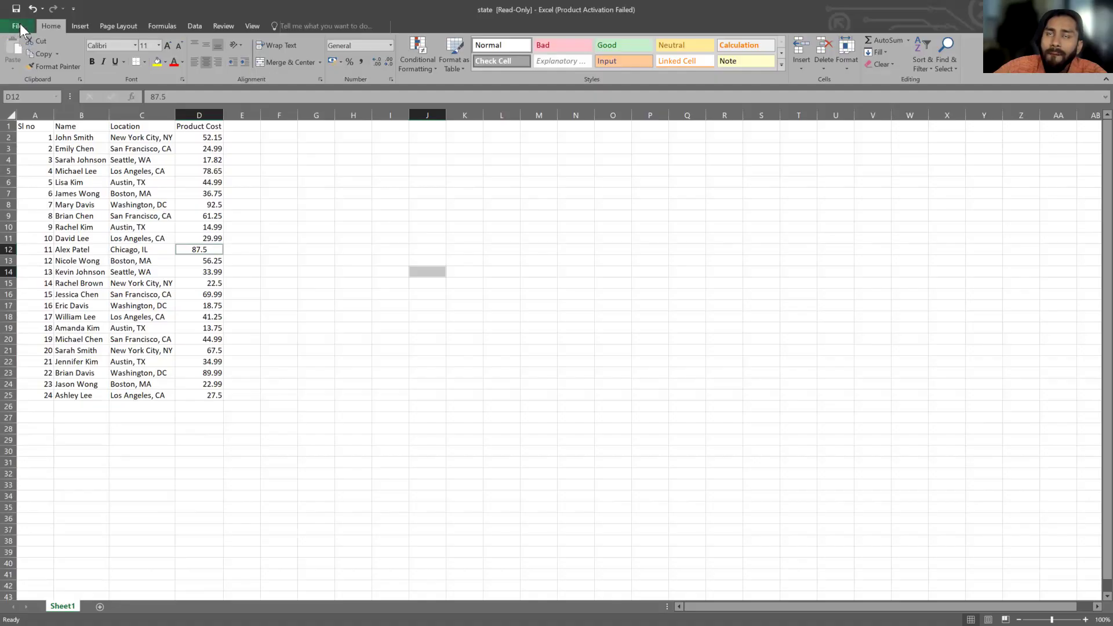
click(19, 27)
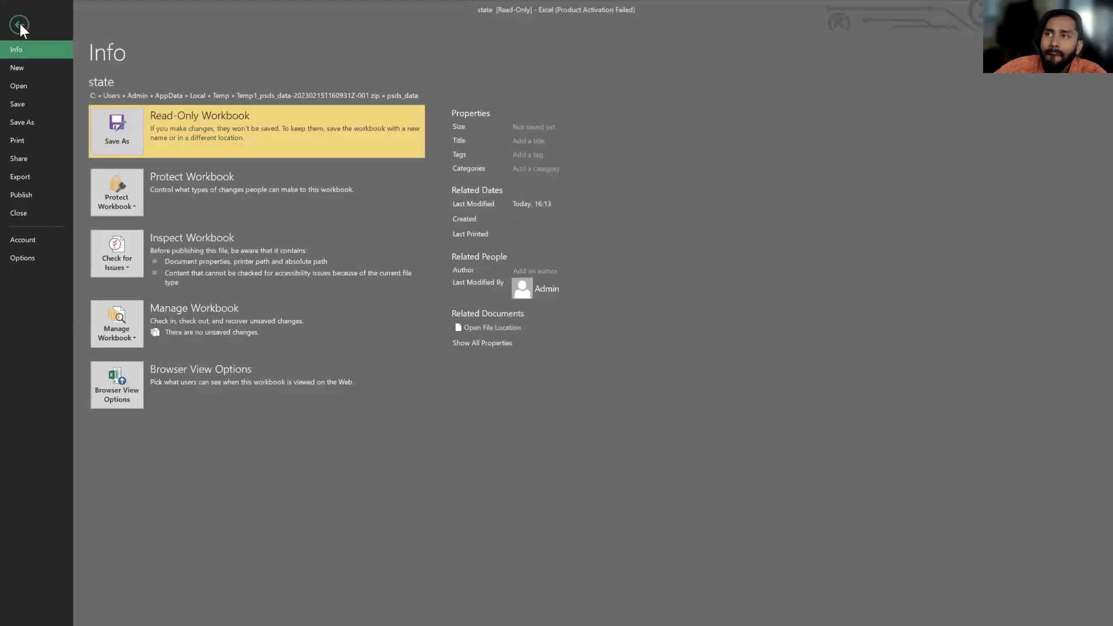
click(20, 25)
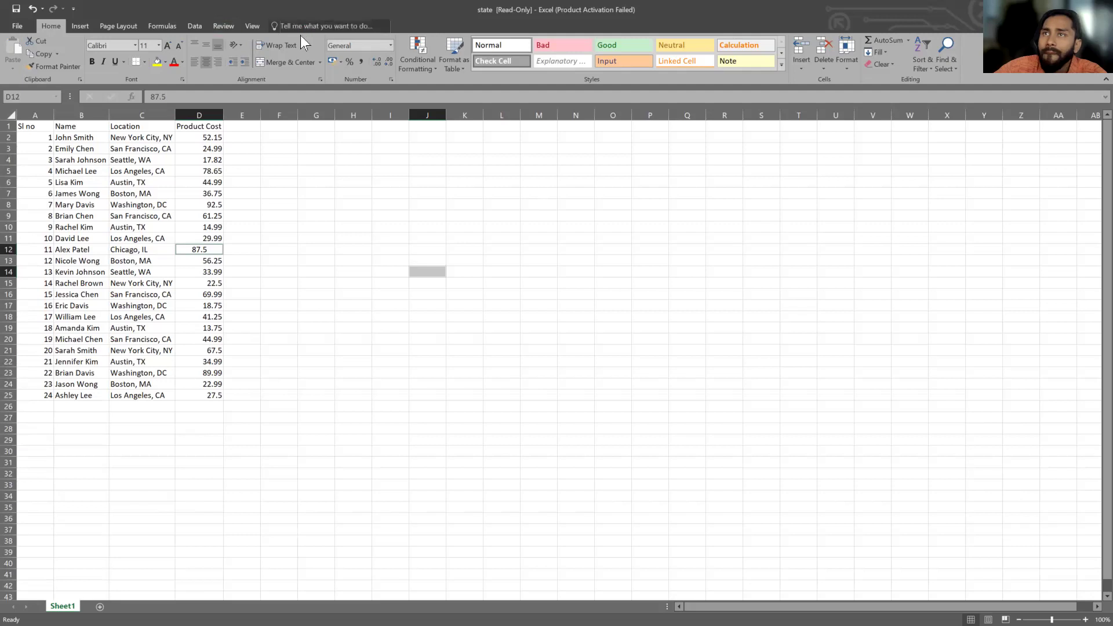
click(249, 26)
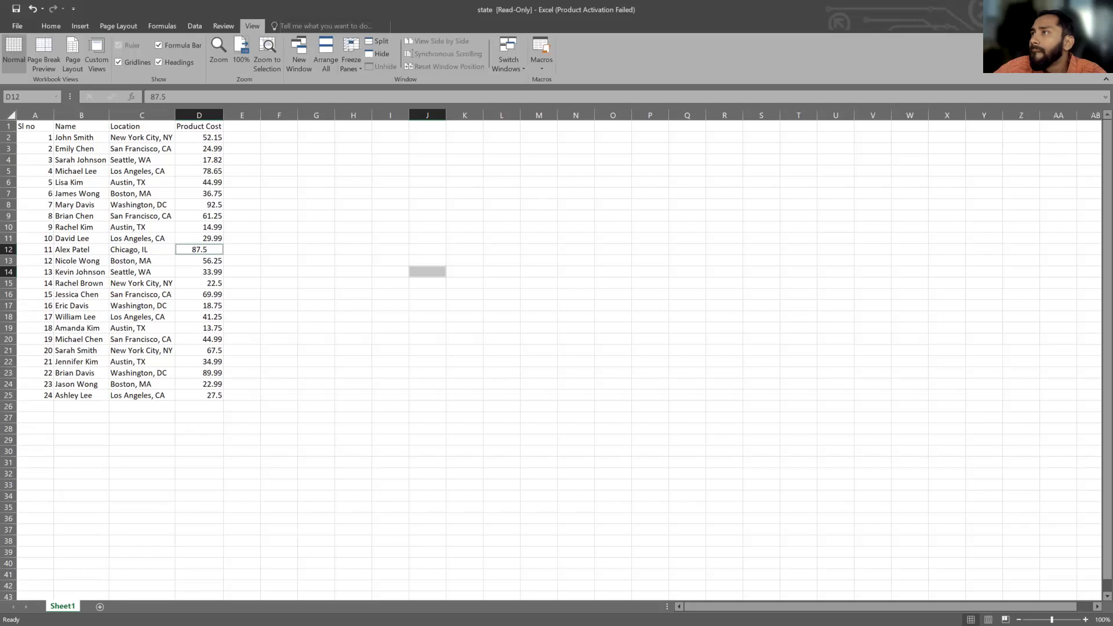
click(1029, 9)
click(465, 41)
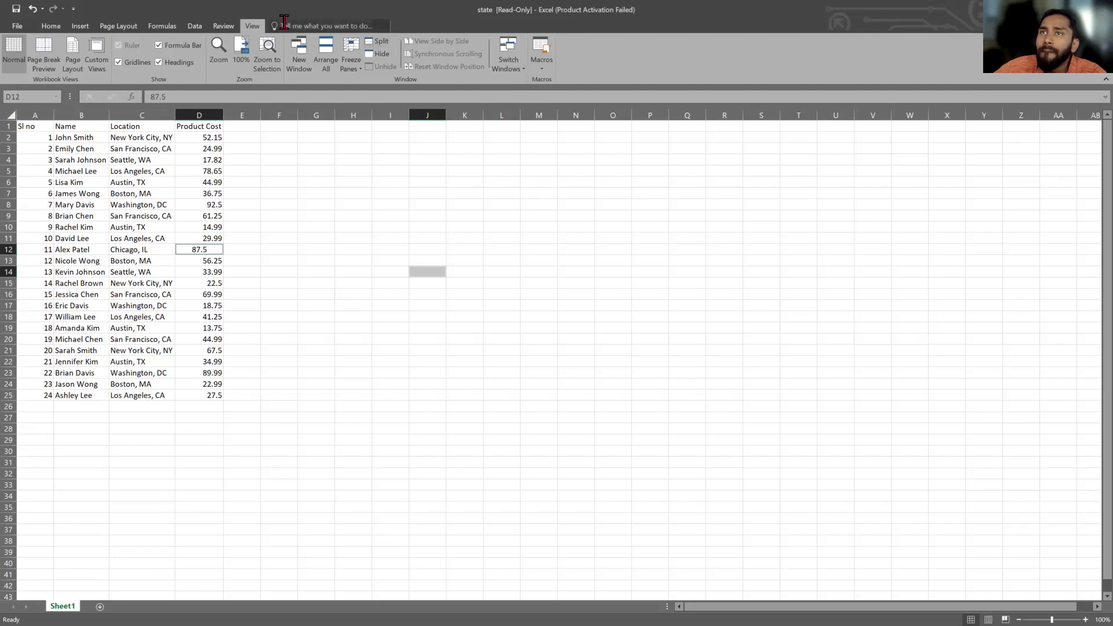
click(218, 26)
click(194, 29)
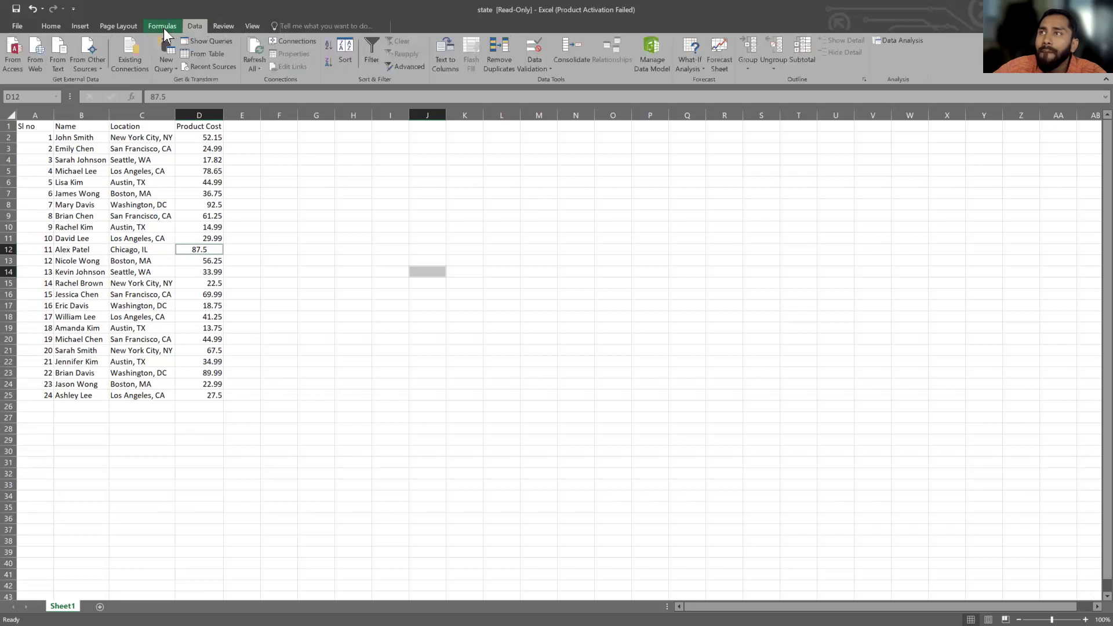
click(163, 29)
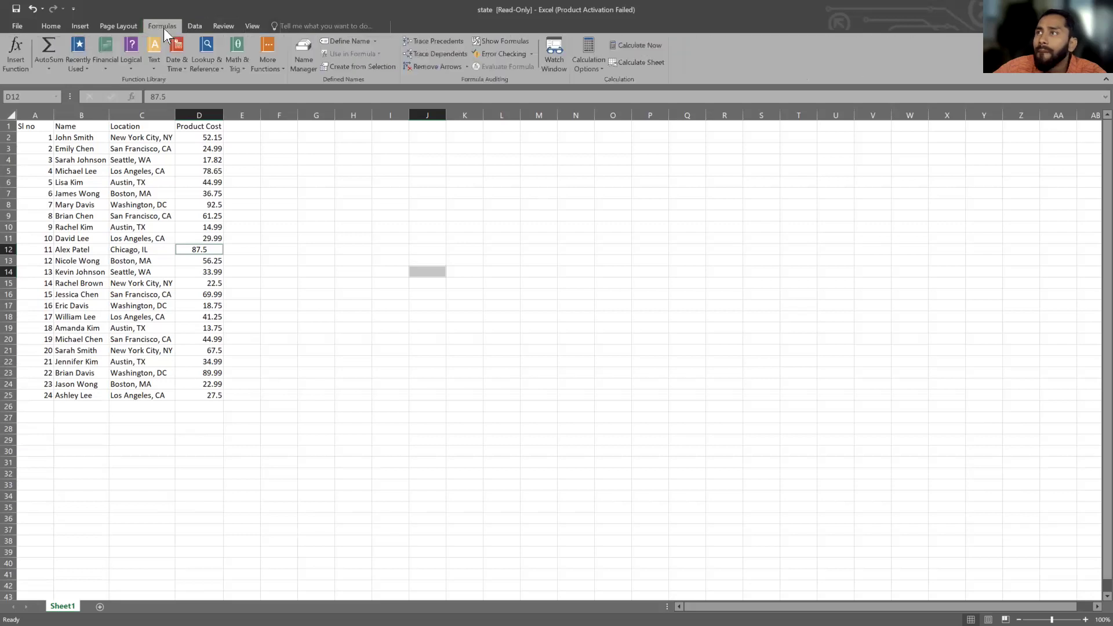
click(129, 26)
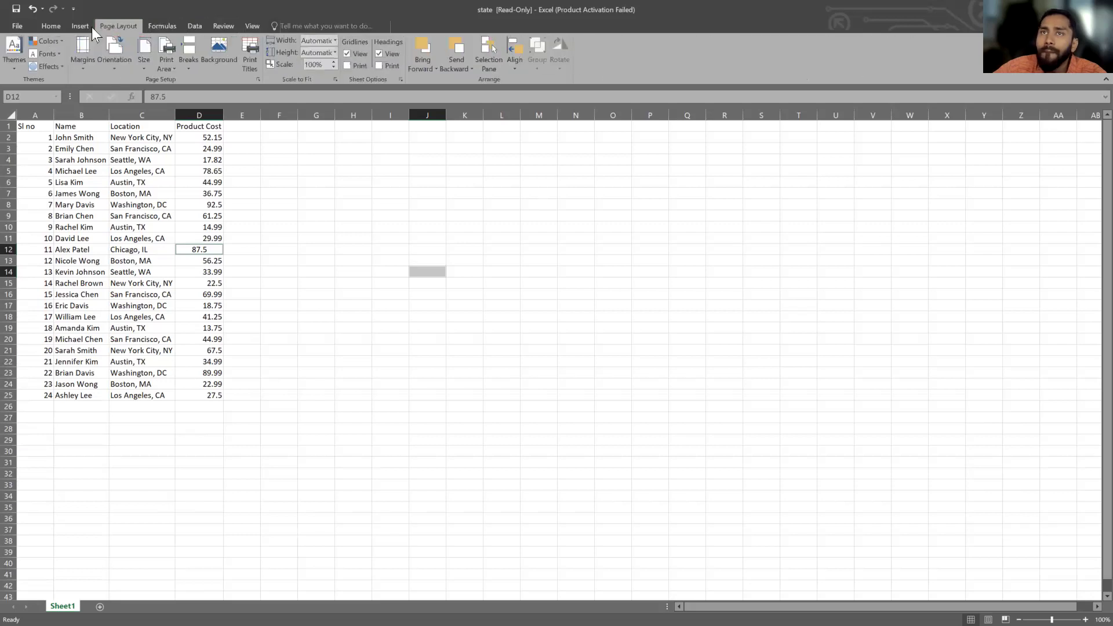
click(43, 26)
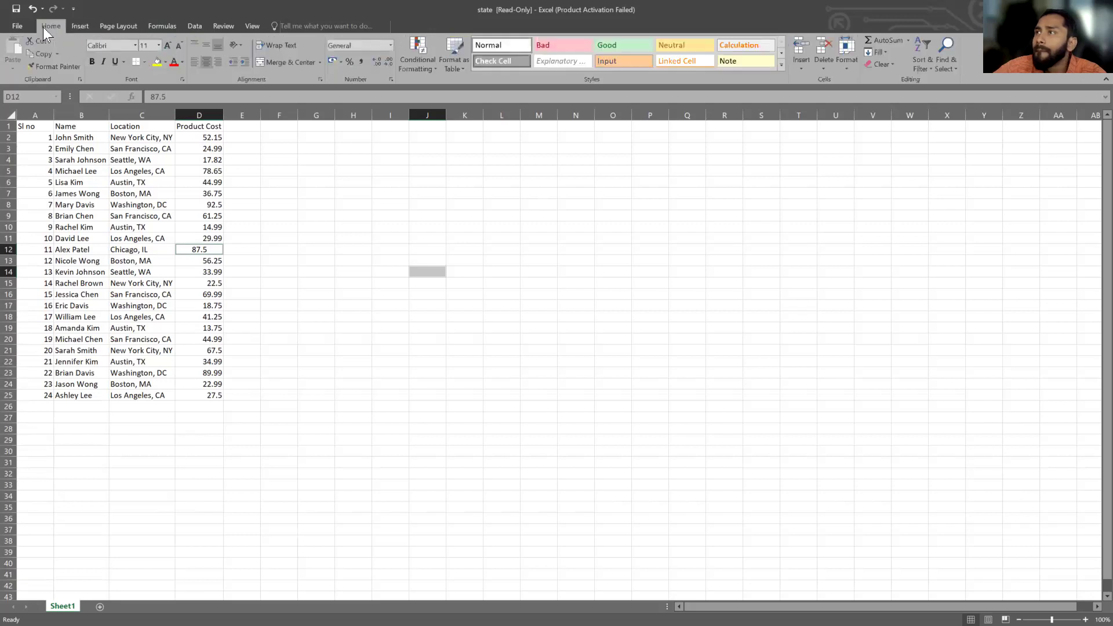
click(11, 27)
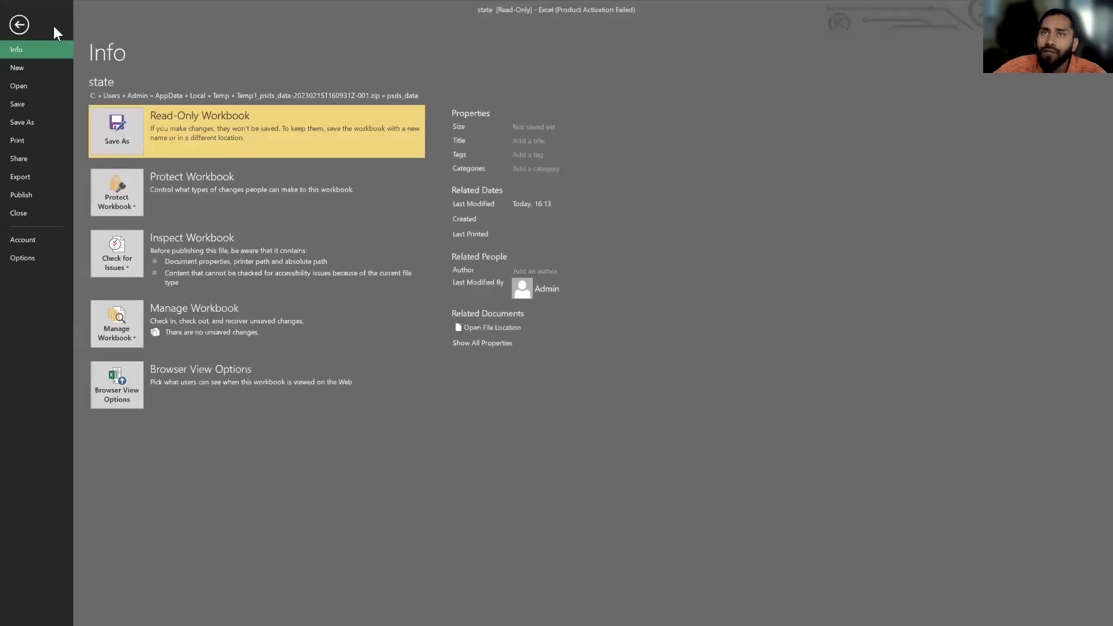
click(25, 24)
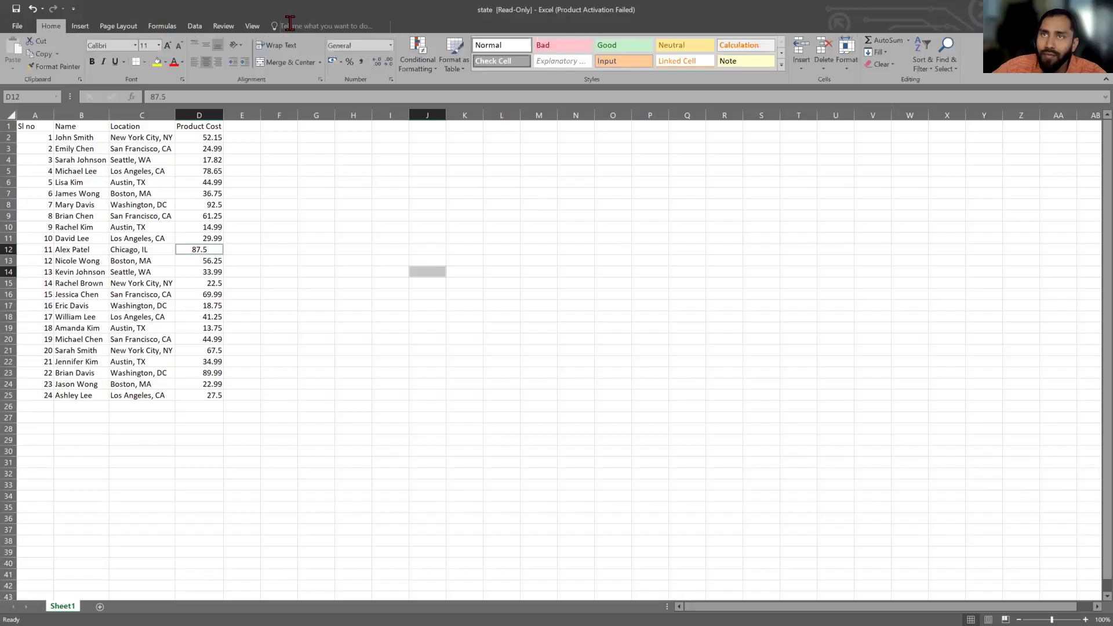
click(320, 24)
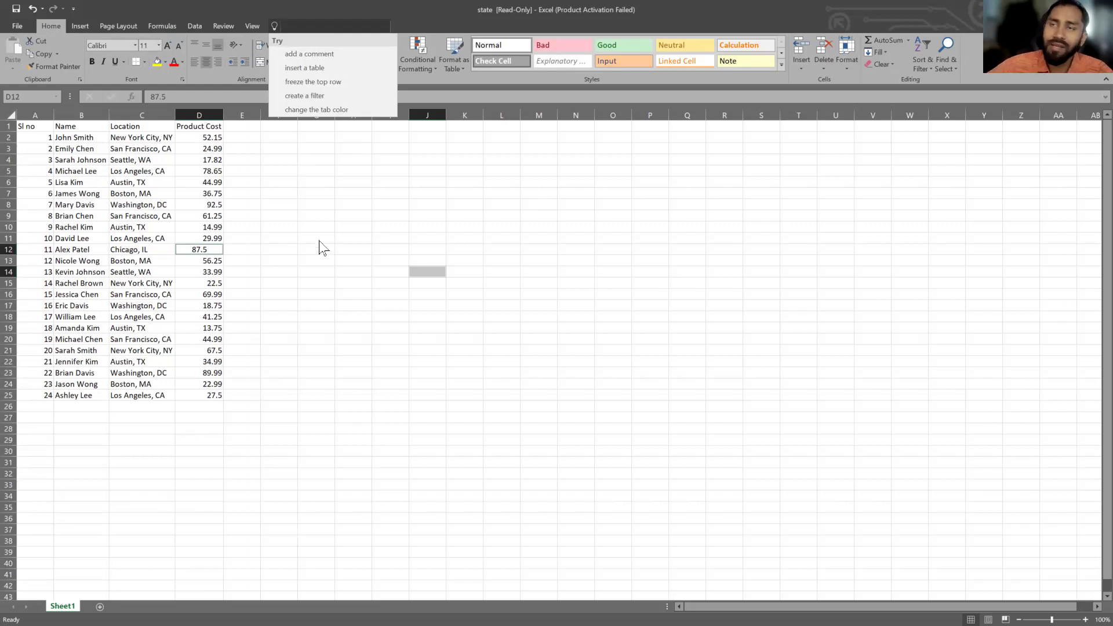
key(Escape)
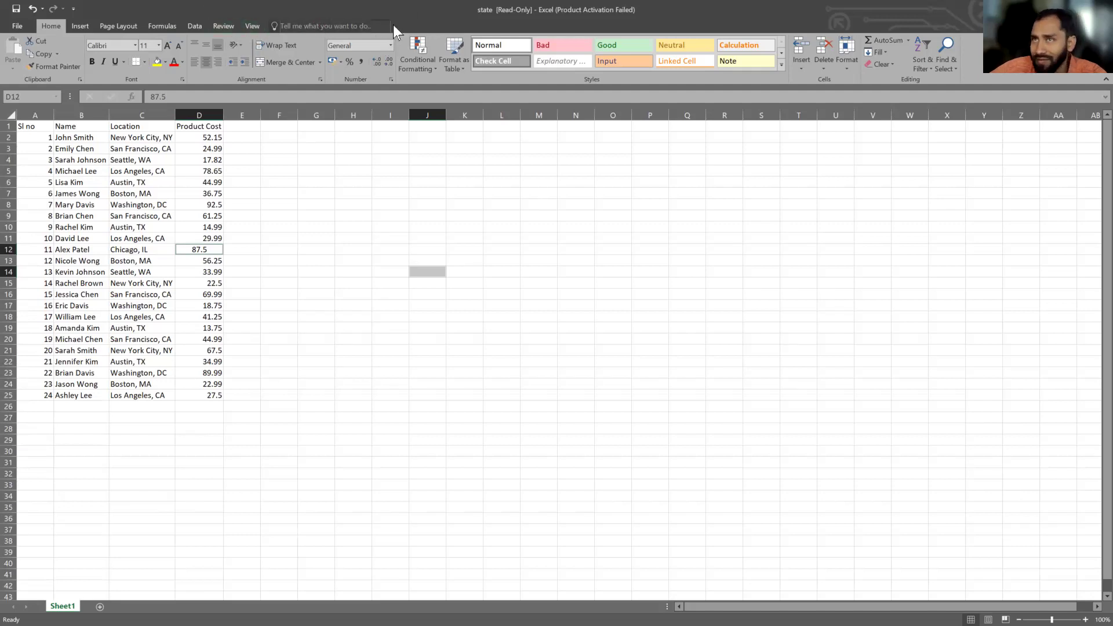
click(315, 26)
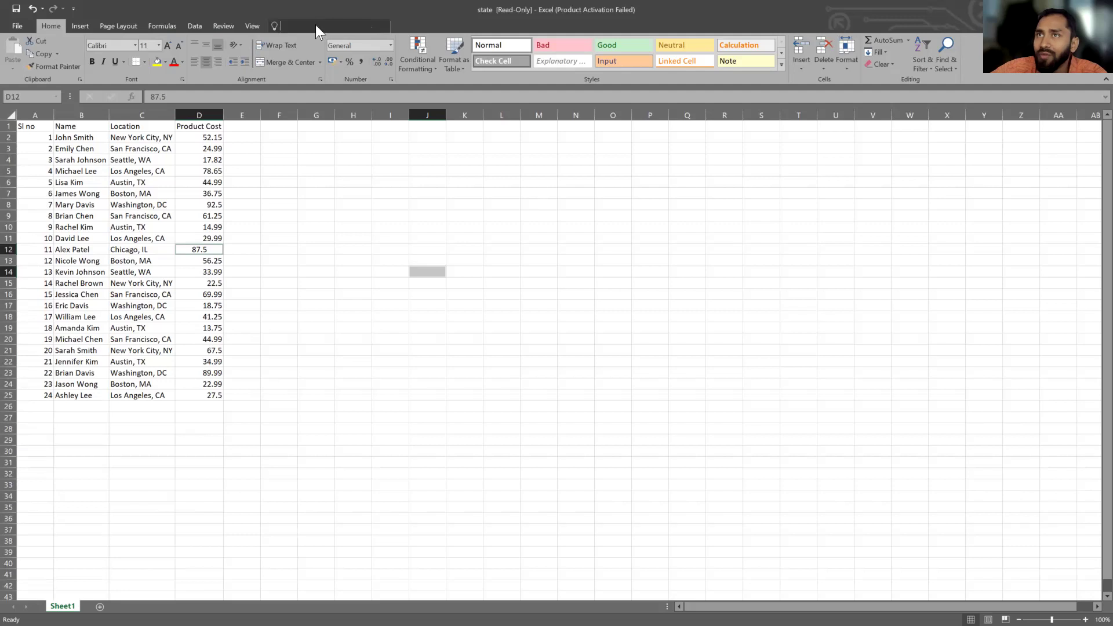
key(Escape)
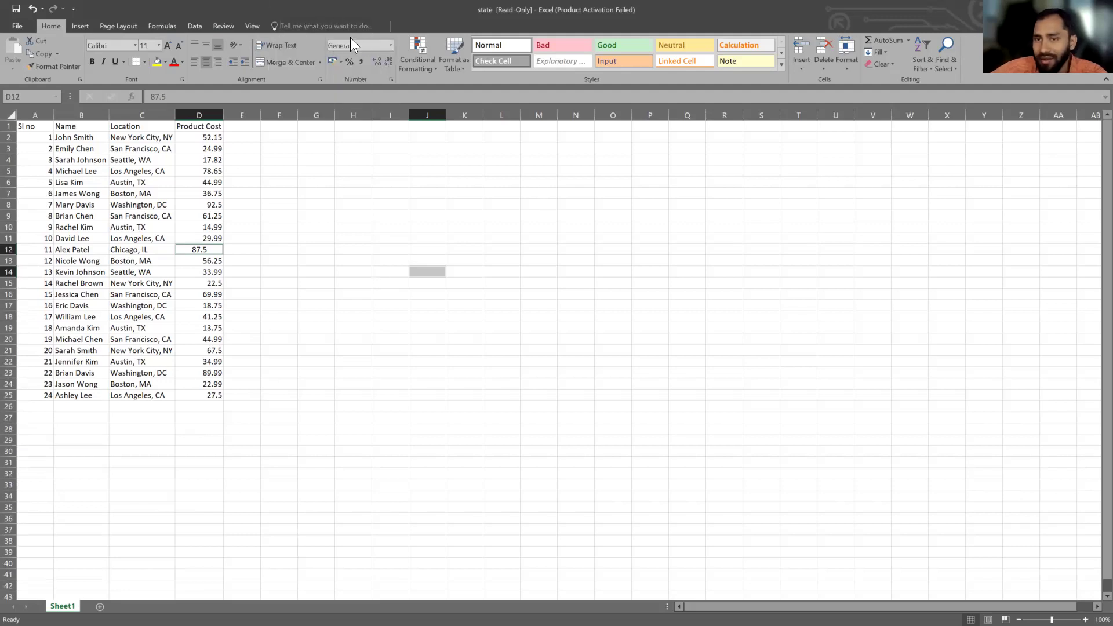
Look up "how to ask help" in the command search and browse the functions offered by Insert Function, including MAX, without inserting any
click(318, 27)
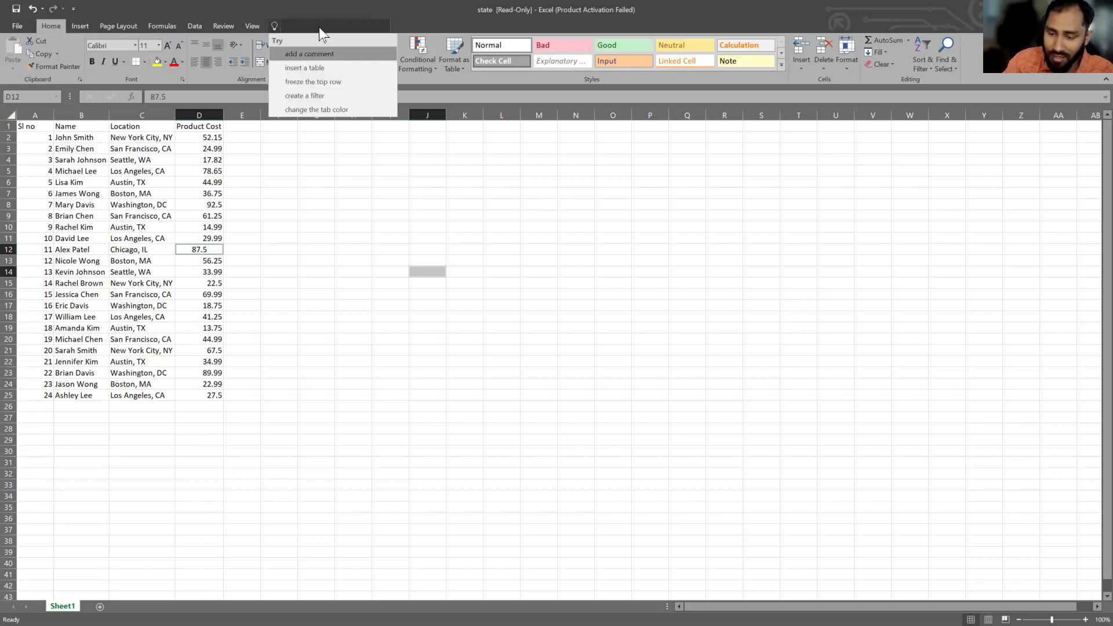
text(how to ask)
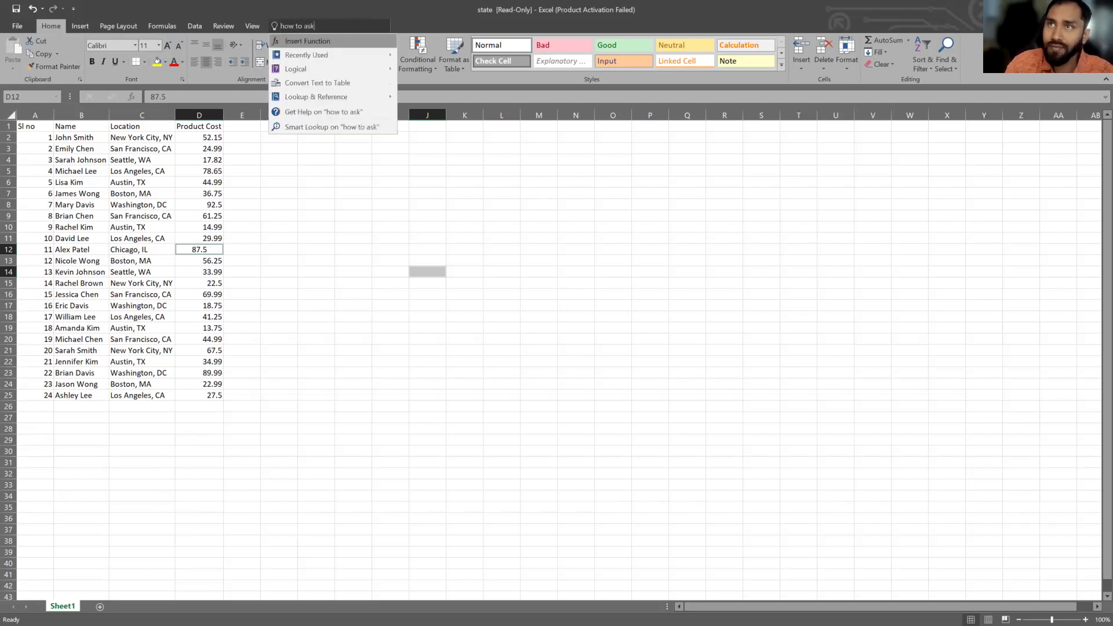
text( help)
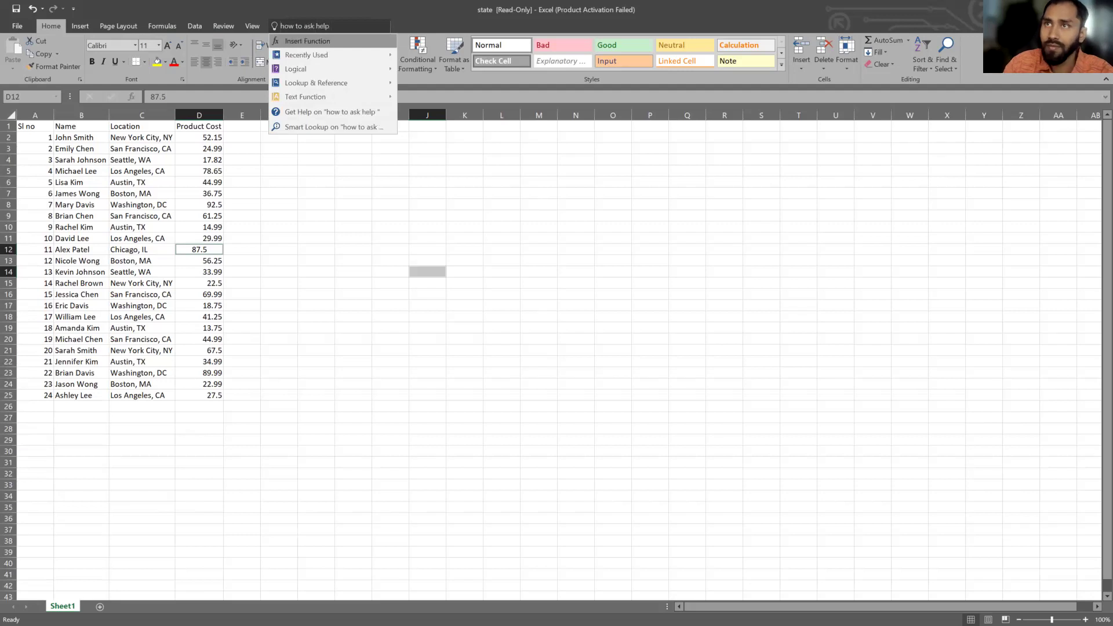
key(Return)
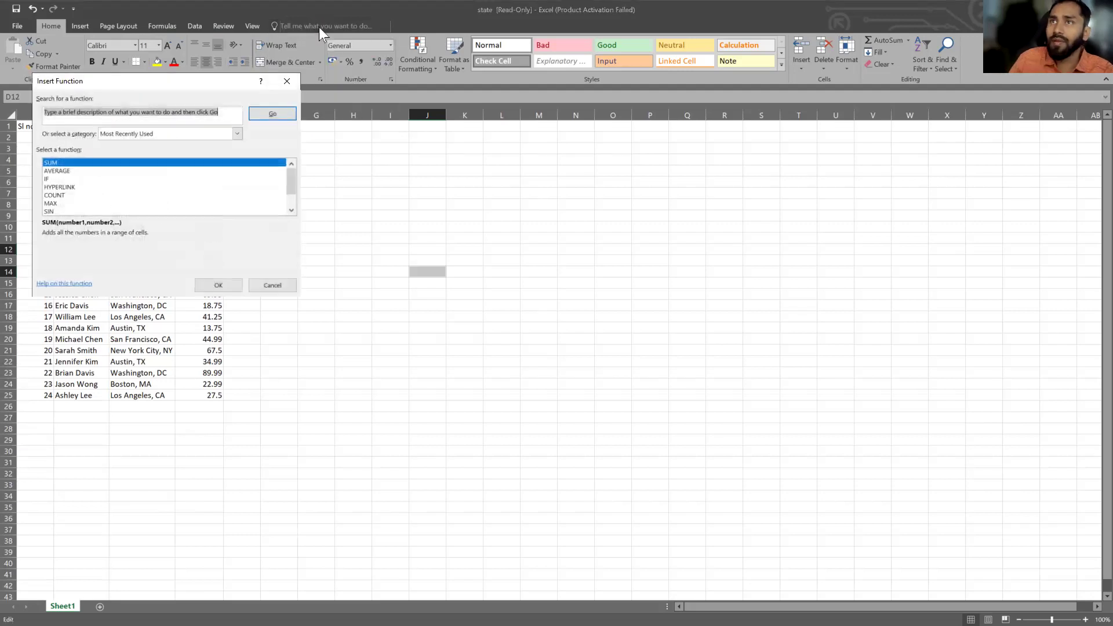
click(51, 178)
click(57, 204)
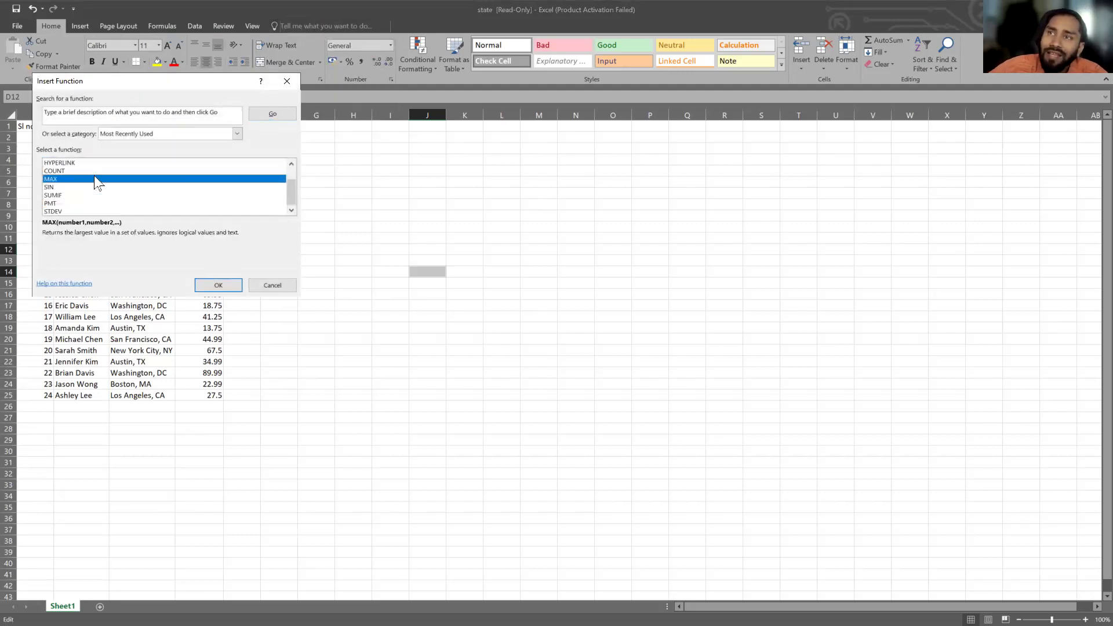
click(286, 81)
Get Excel help on "help", enlarge the help window and browse the listed support topics
click(313, 27)
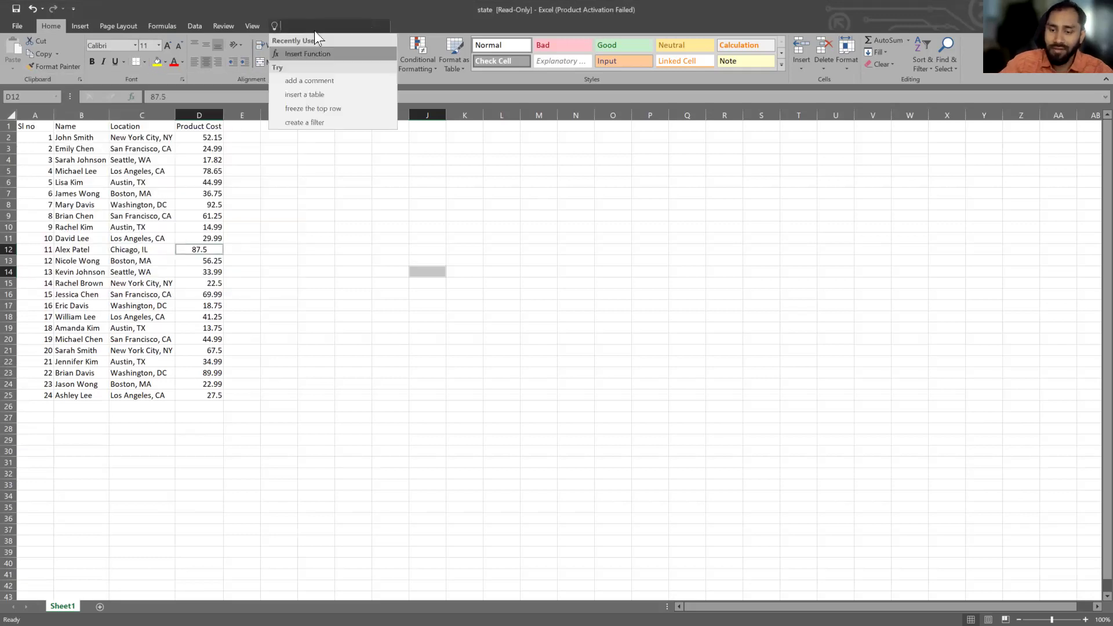
text(help)
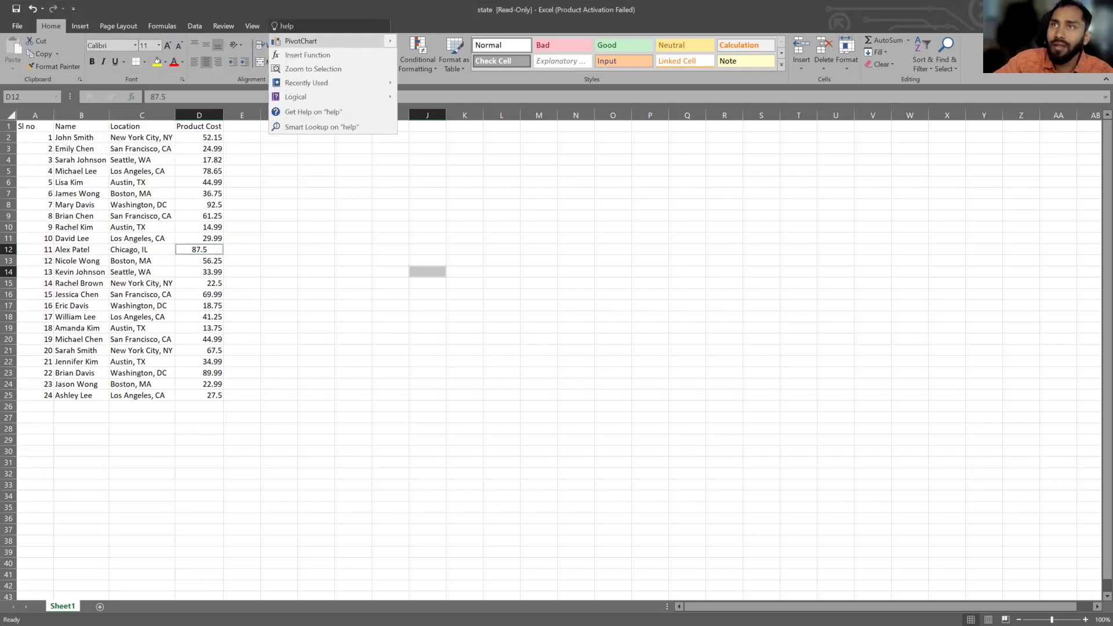
click(323, 112)
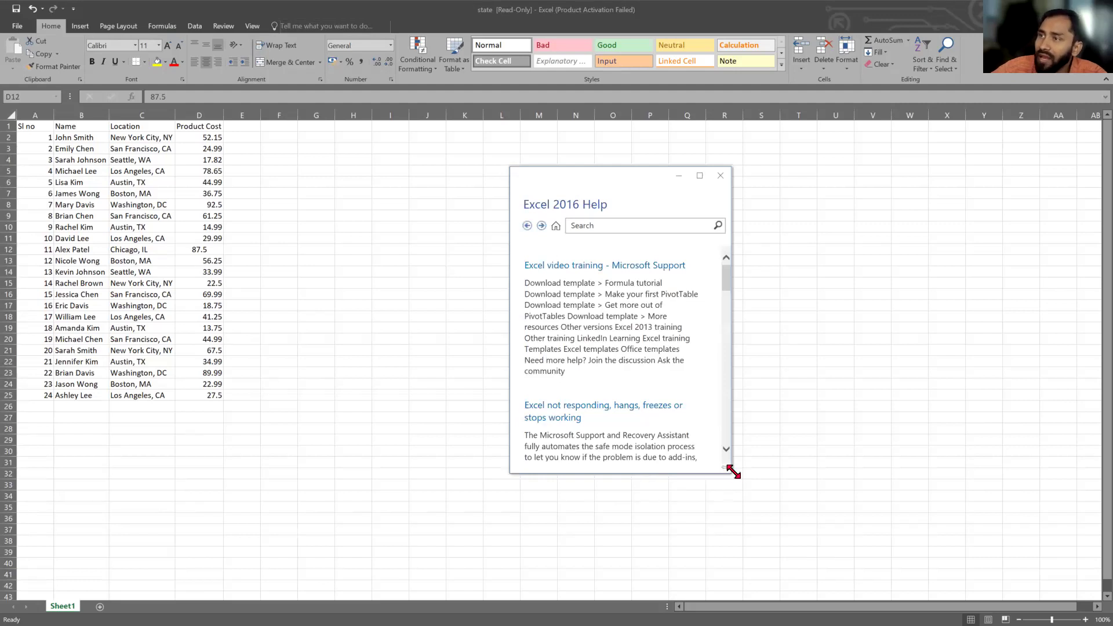
drag(731, 471, 810, 590)
scroll(681, 324, down, 10)
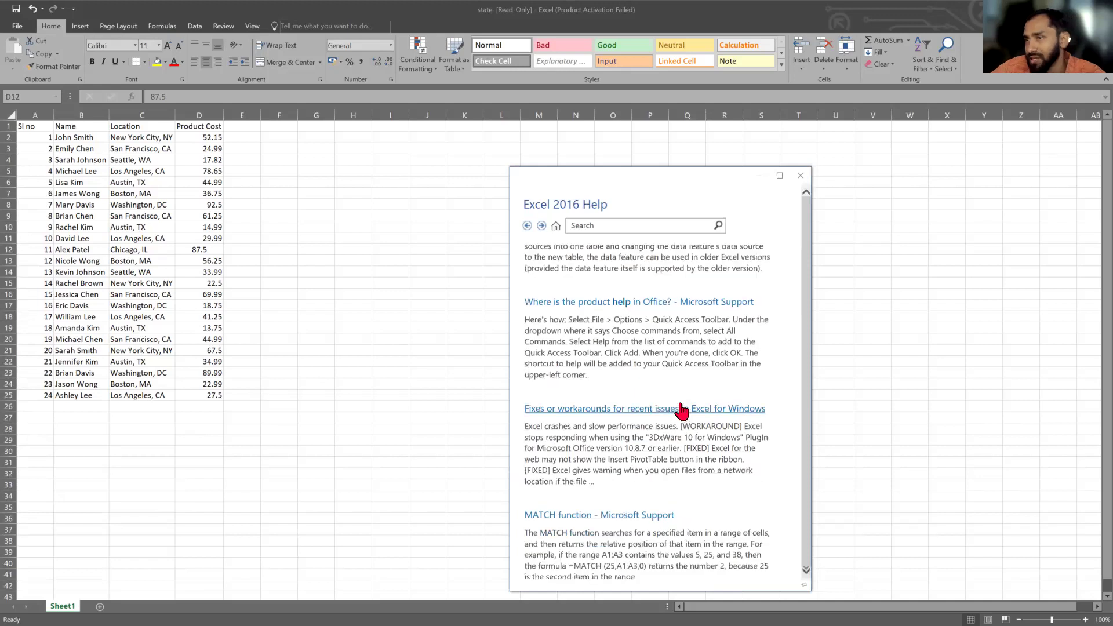
scroll(681, 317, down, 10)
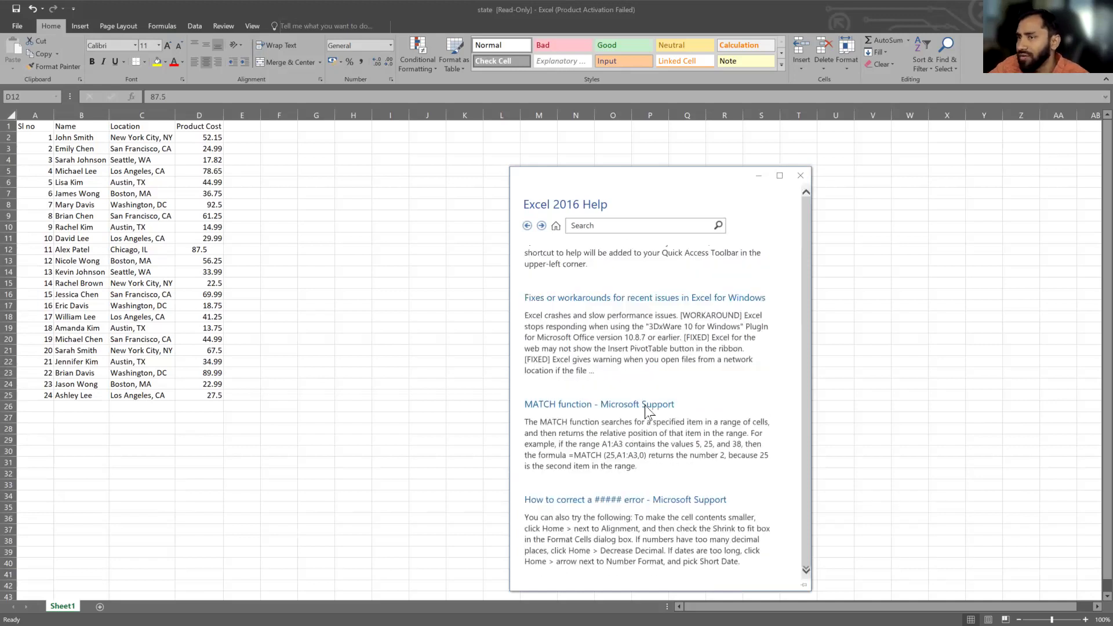
scroll(648, 413, up, 15)
Review the data commands, search Excel Help for "text to columns" and open the article on the Convert Text to Columns Wizard
click(597, 225)
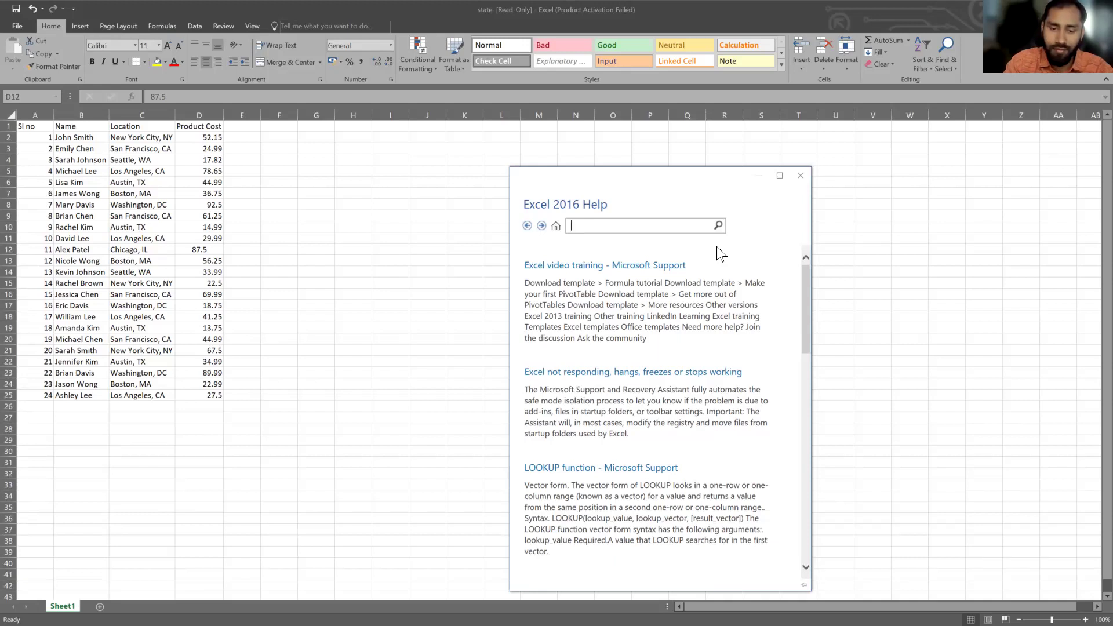
click(196, 25)
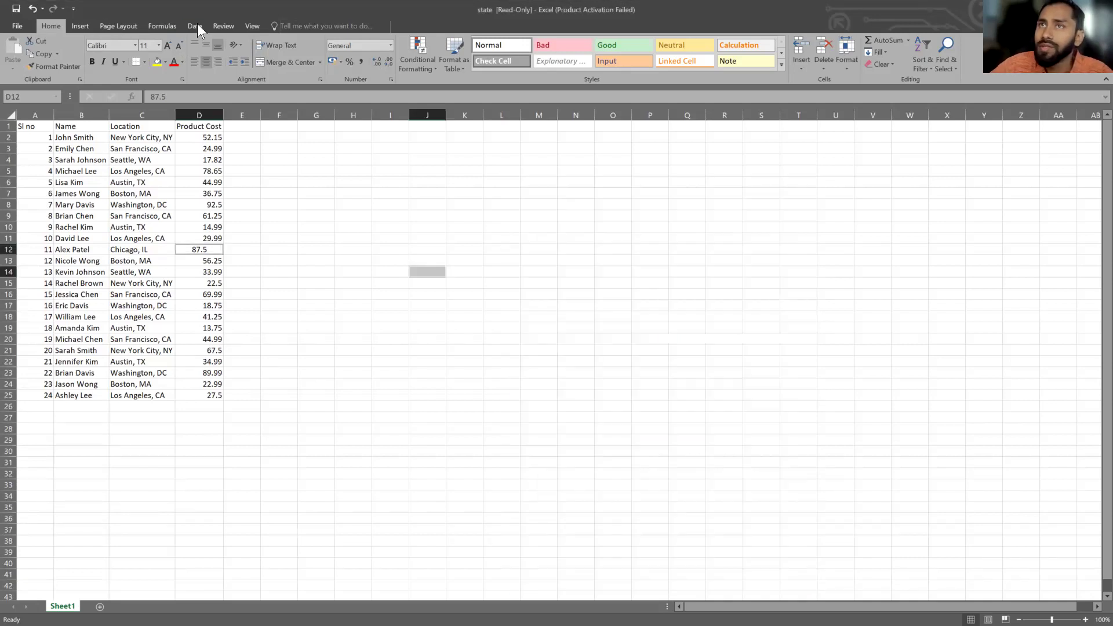
click(193, 26)
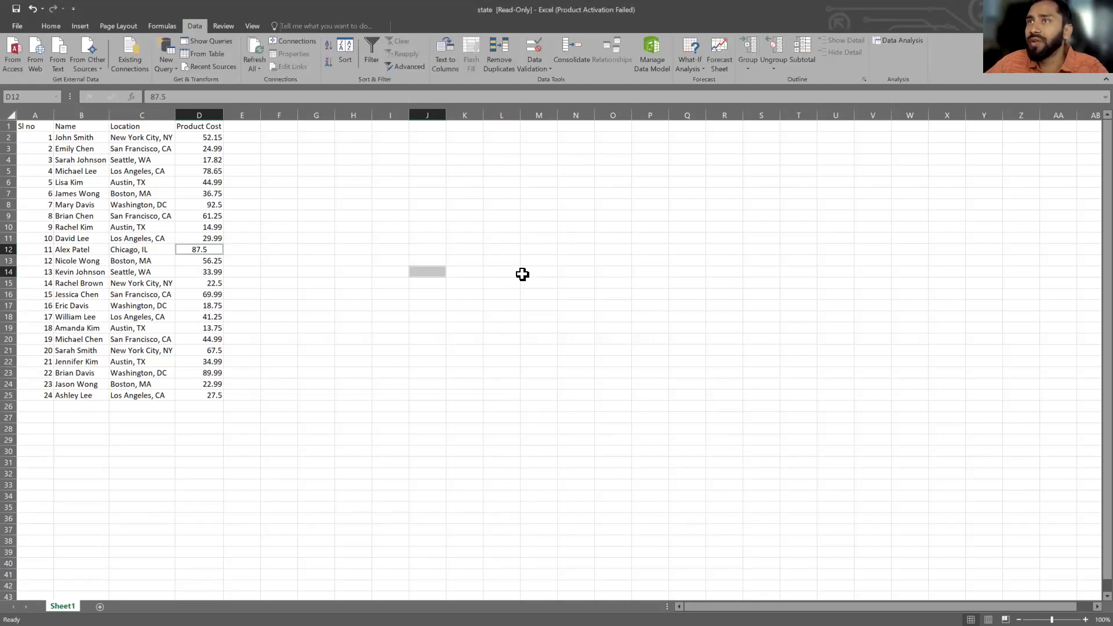
key(F1)
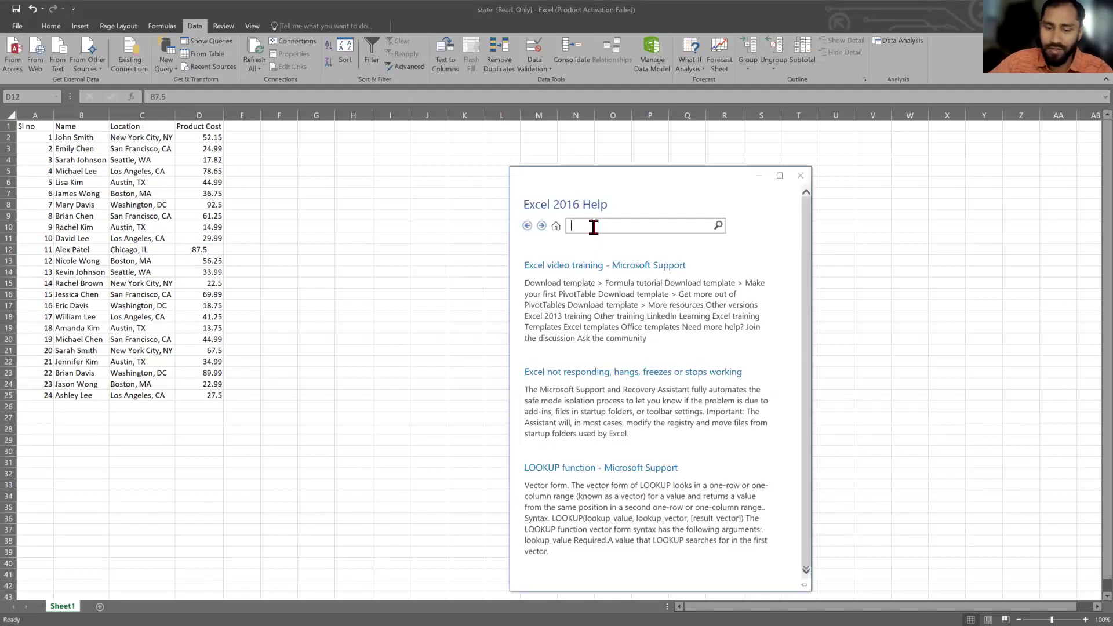
text(T)
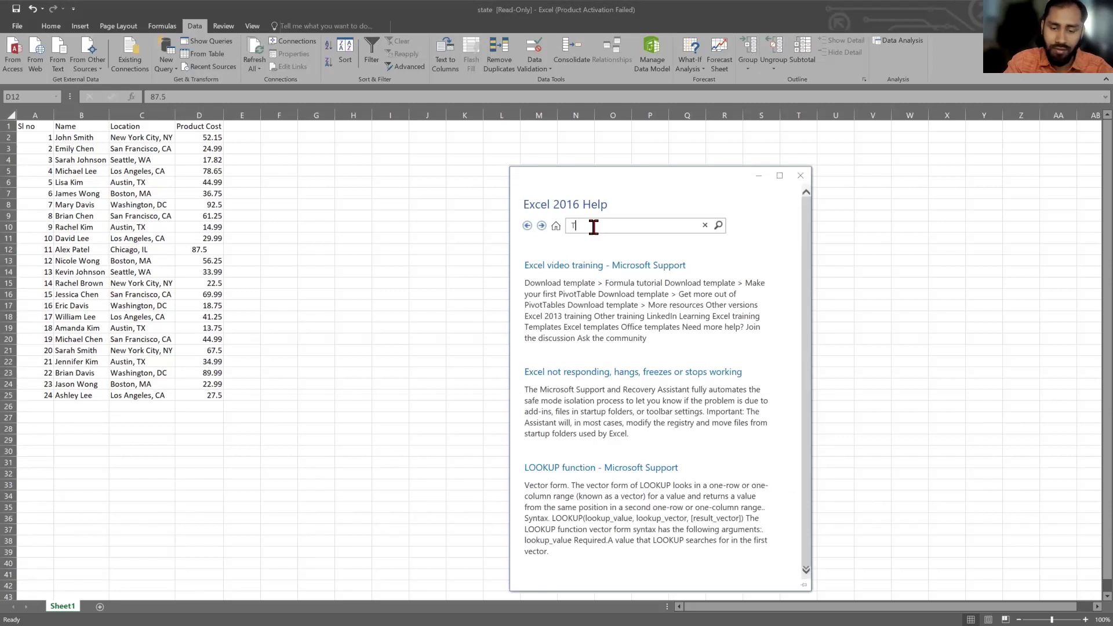
text(ext TO)
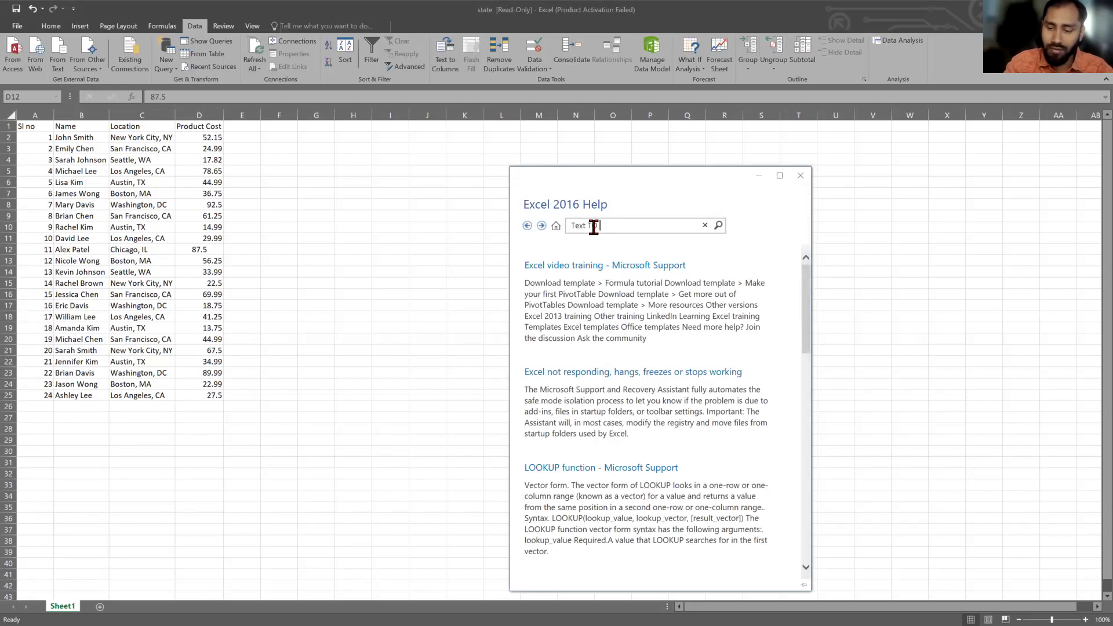
text( cOLUMN)
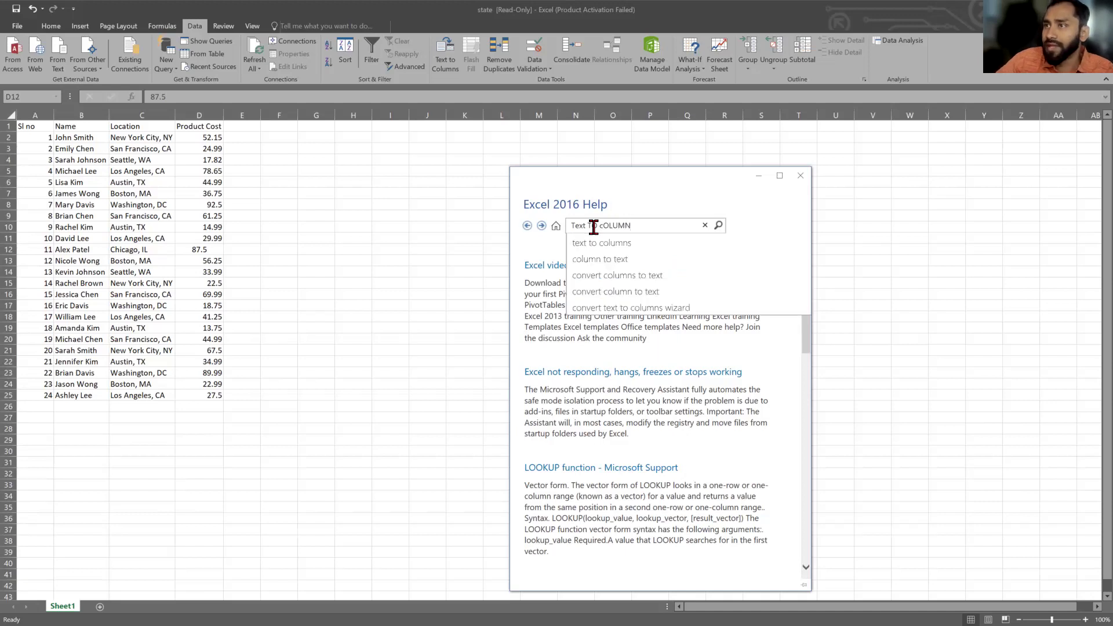
click(641, 246)
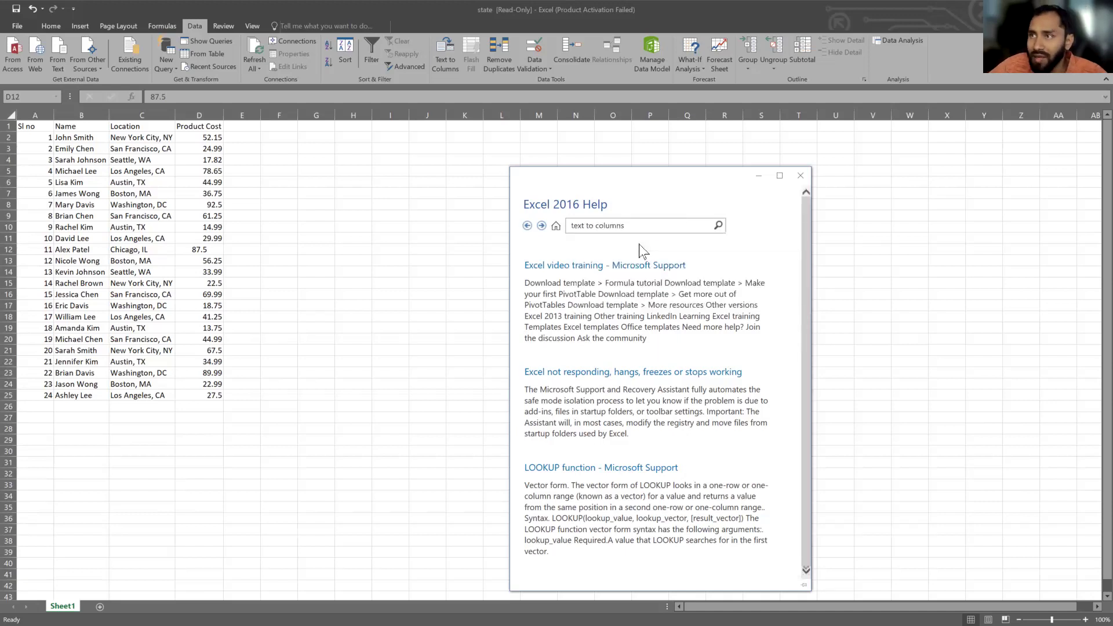
click(582, 273)
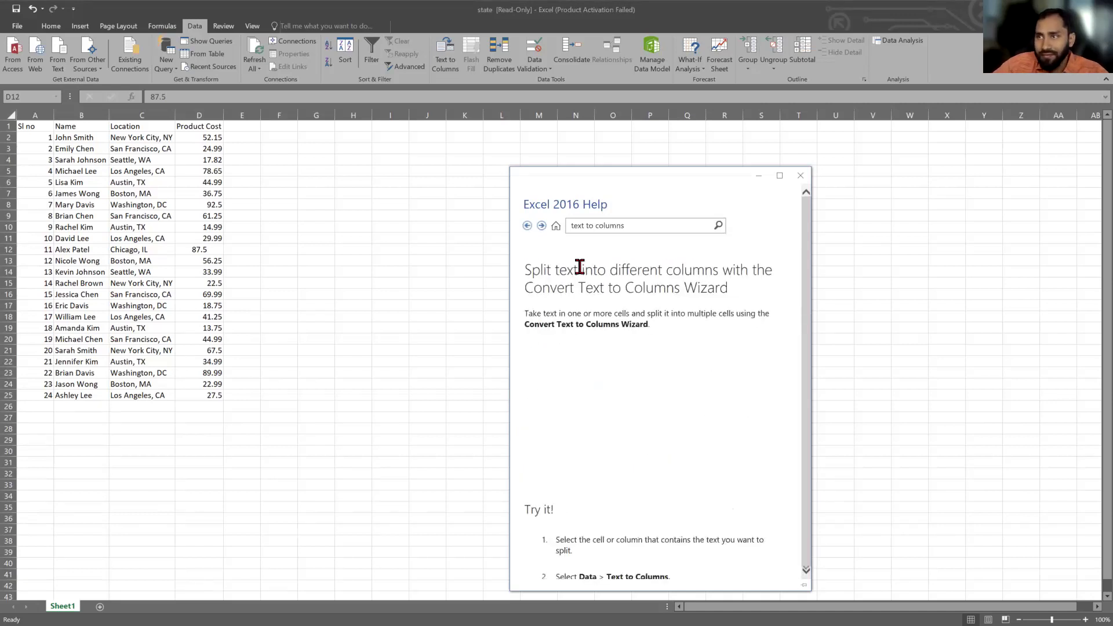
Read the Convert Text to Columns Wizard article at full window size, including its Try it! instructions, and return to the worksheet
click(786, 181)
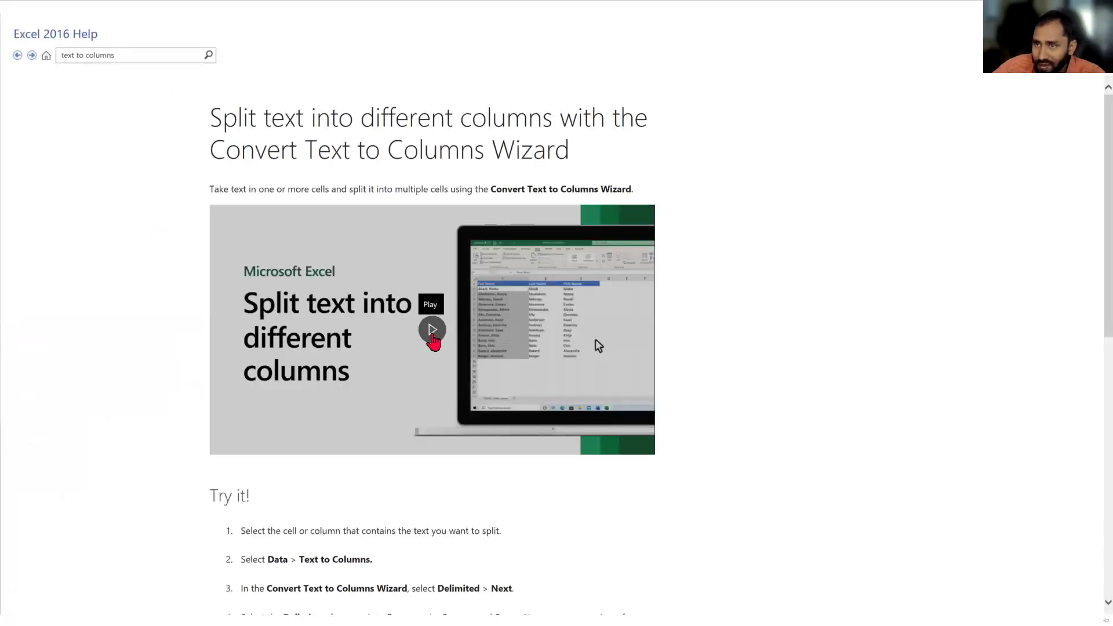
scroll(433, 342, down, 10)
scroll(435, 341, up, 3)
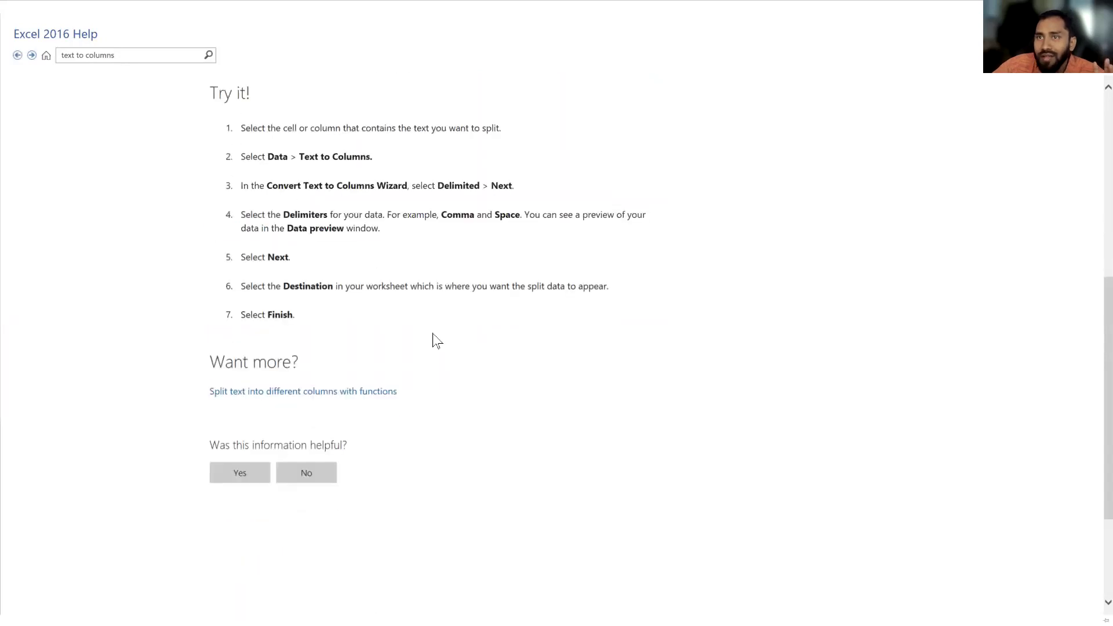
scroll(412, 360, up, 5)
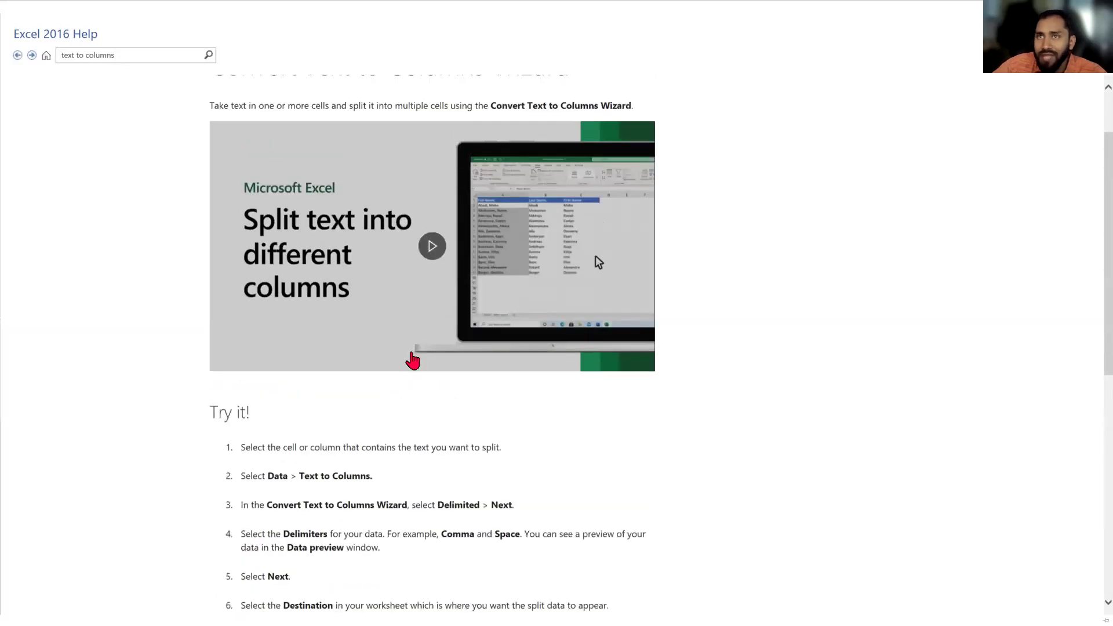
scroll(412, 359, up, 1)
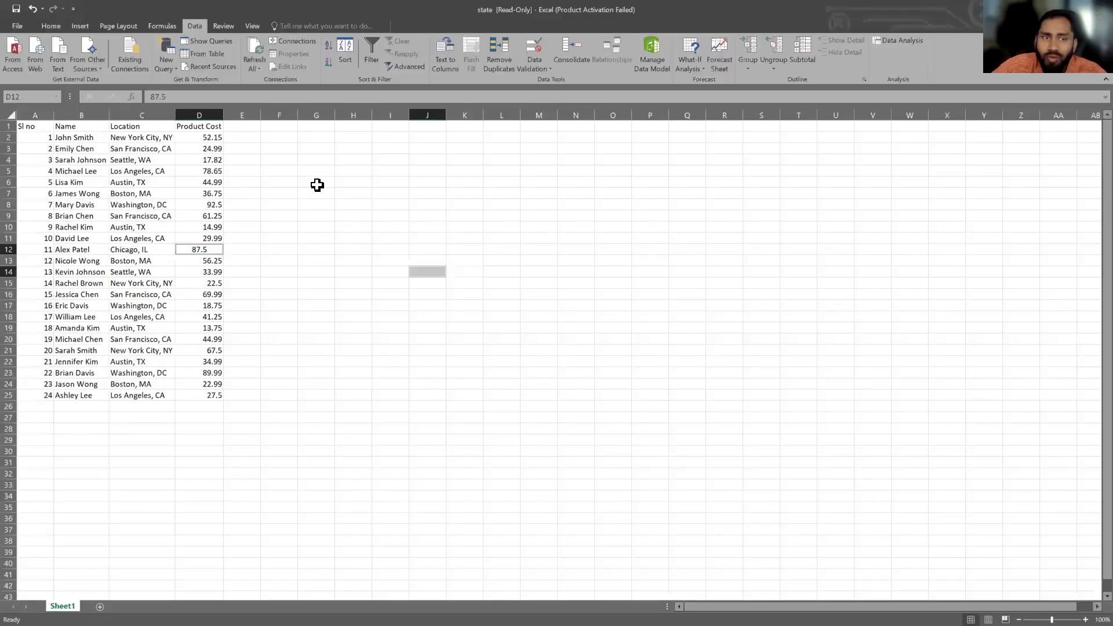
click(316, 182)
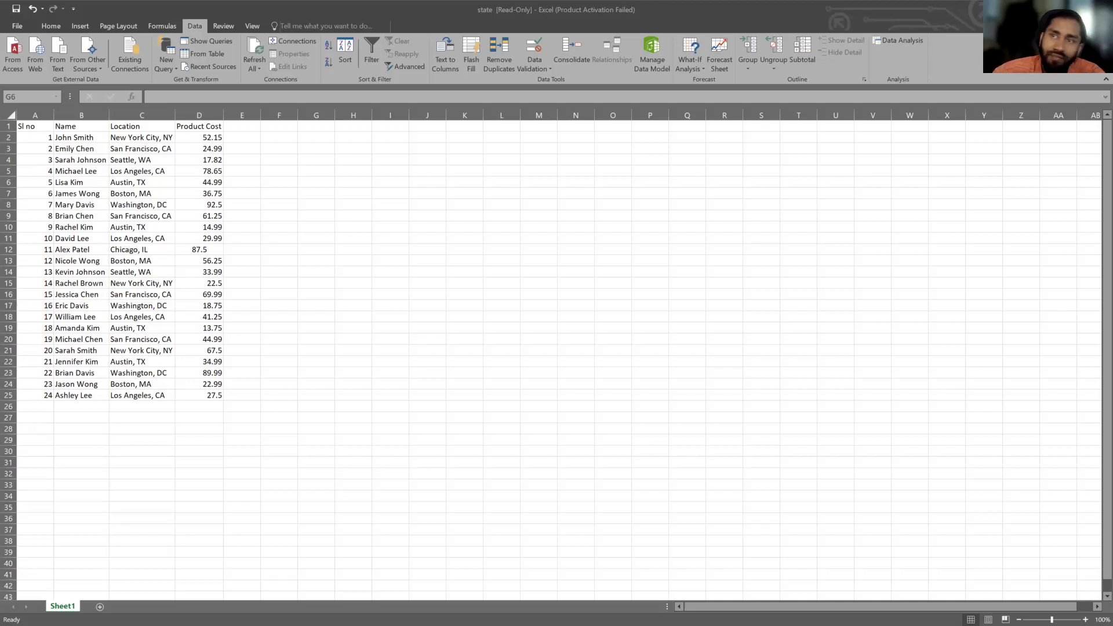
click(360, 329)
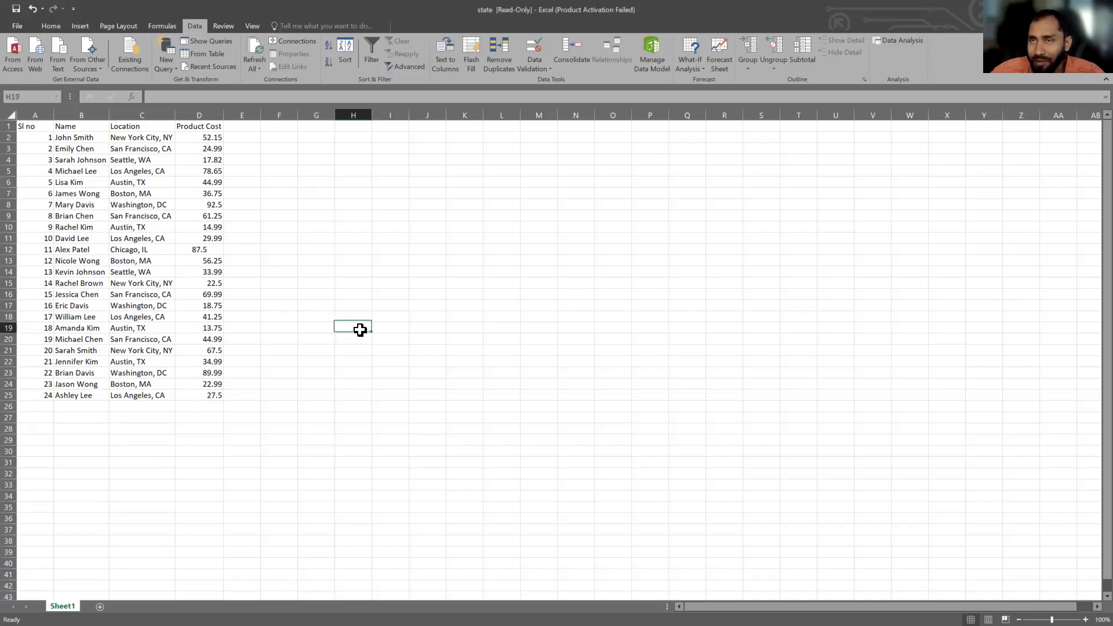
Switch to the Day 0 session note, add the checklist item "Excel Help" with a blank item below it, and return to Excel
key(alt+Tab)
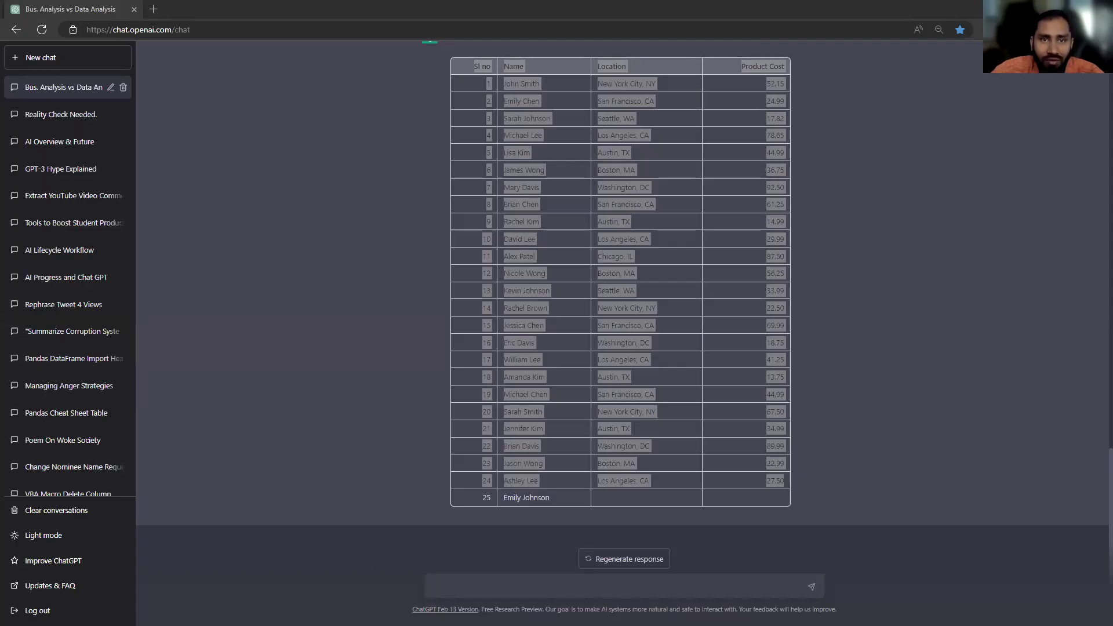
key(alt+Tab)
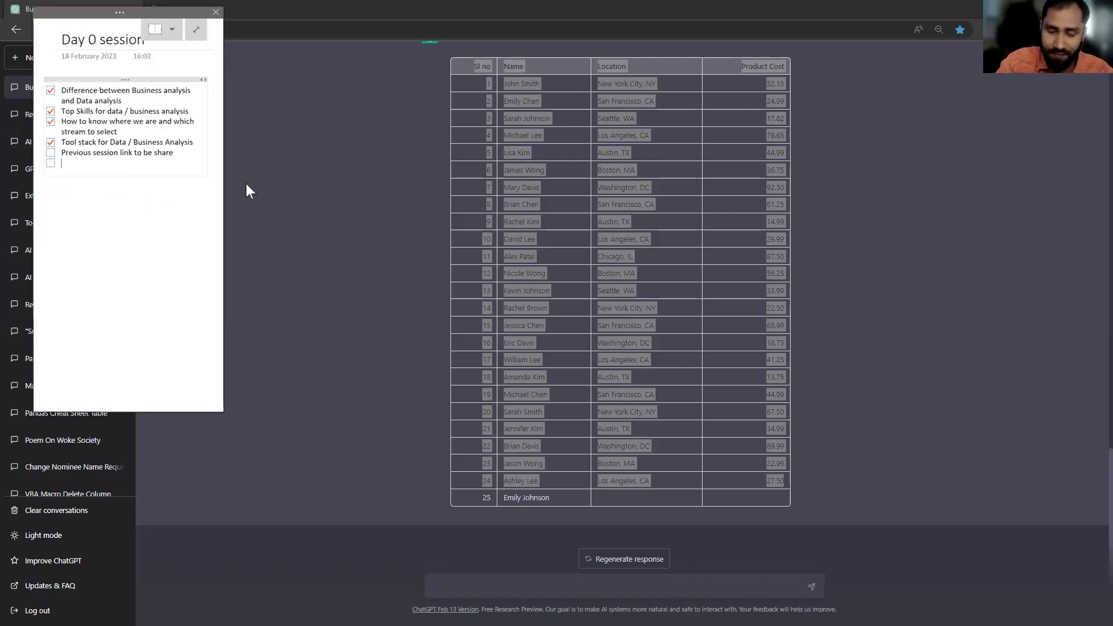
text(Excel)
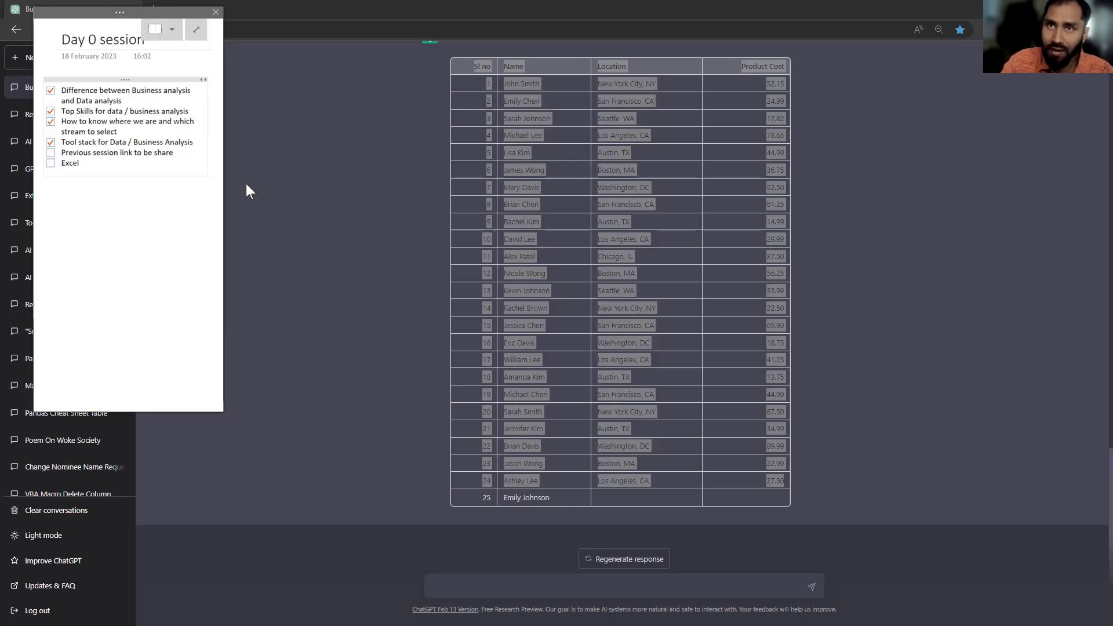
text( Help)
key(Return)
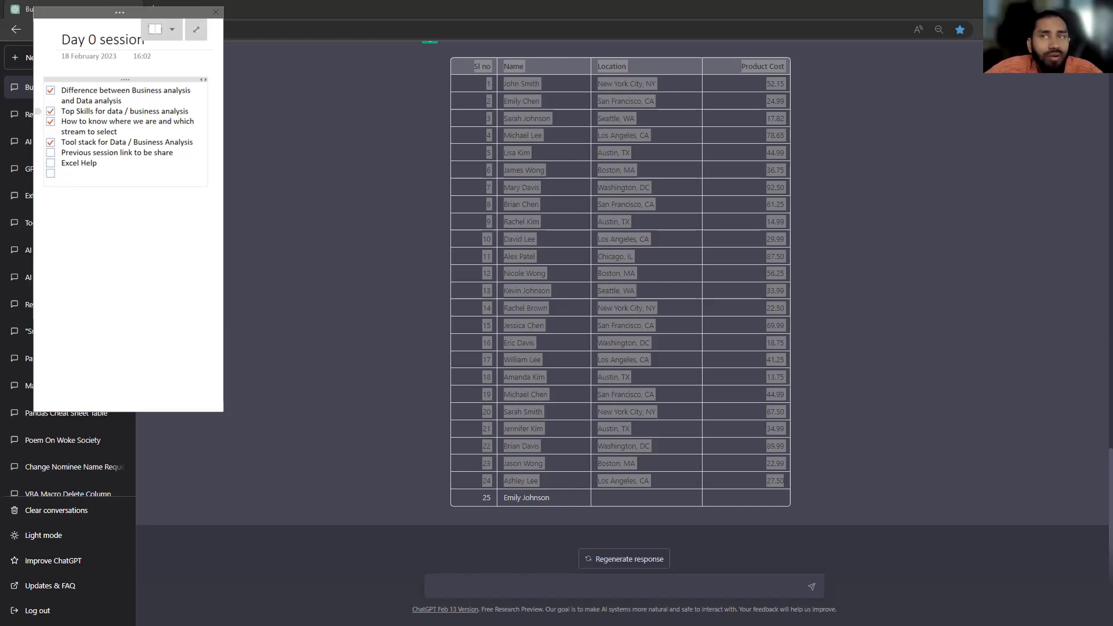
click(312, 423)
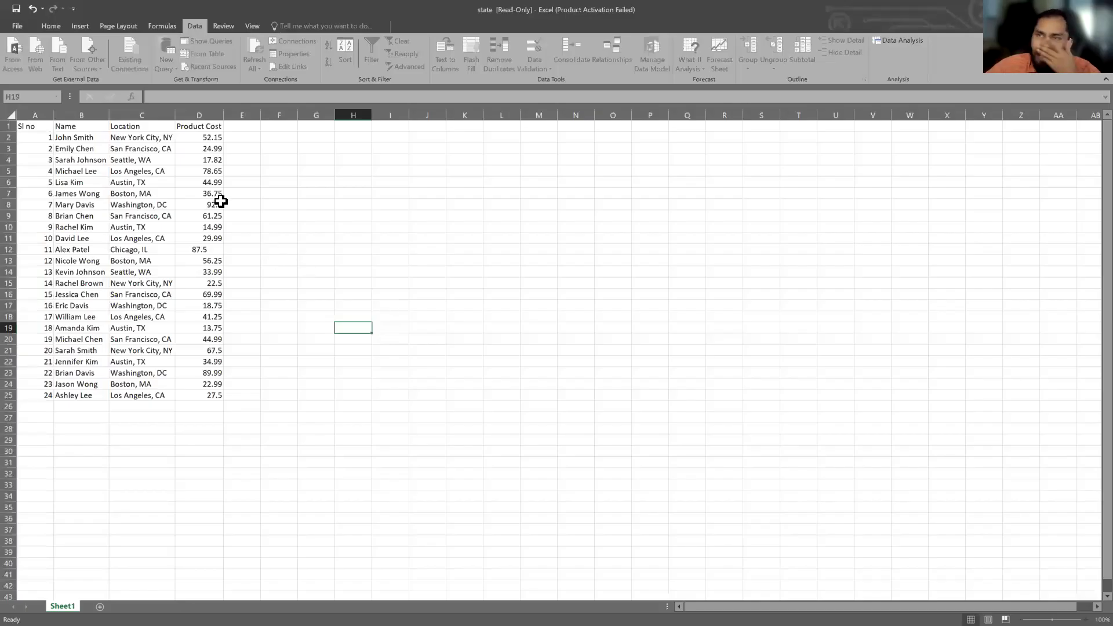
Examine several Product Cost values in column D and the context commands available for cell D4
click(207, 185)
click(211, 138)
click(203, 250)
click(203, 328)
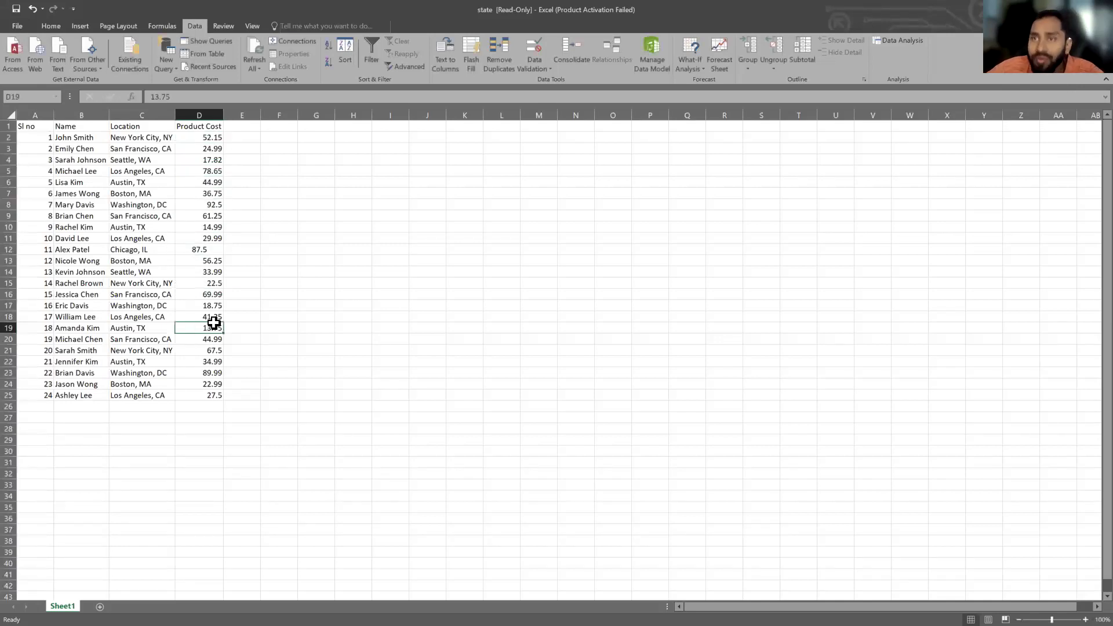
click(203, 249)
click(202, 349)
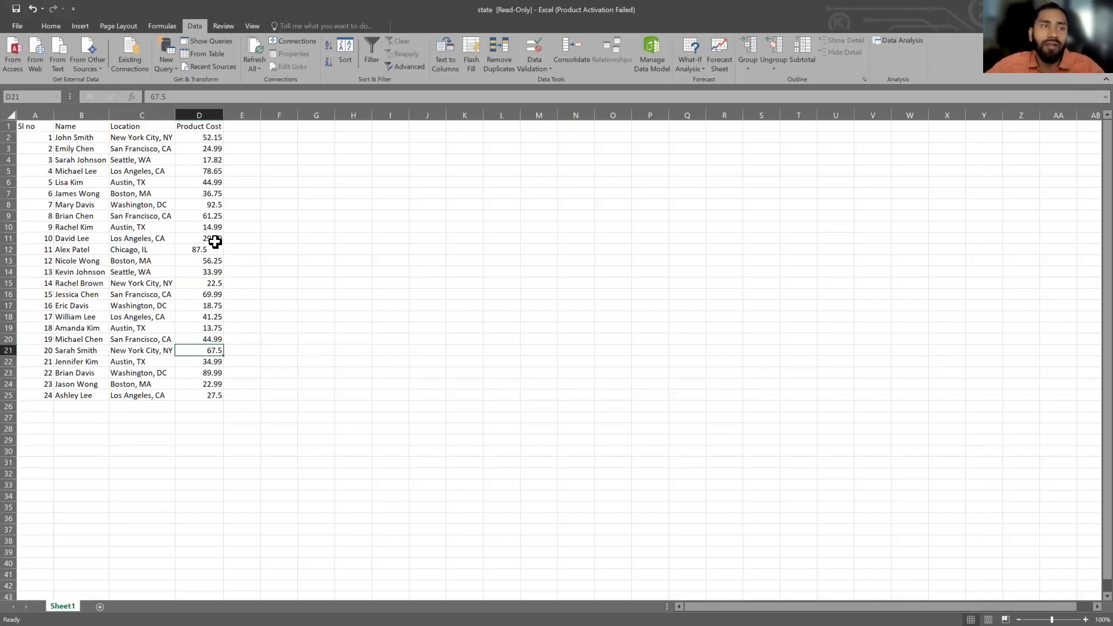
right_click(208, 156)
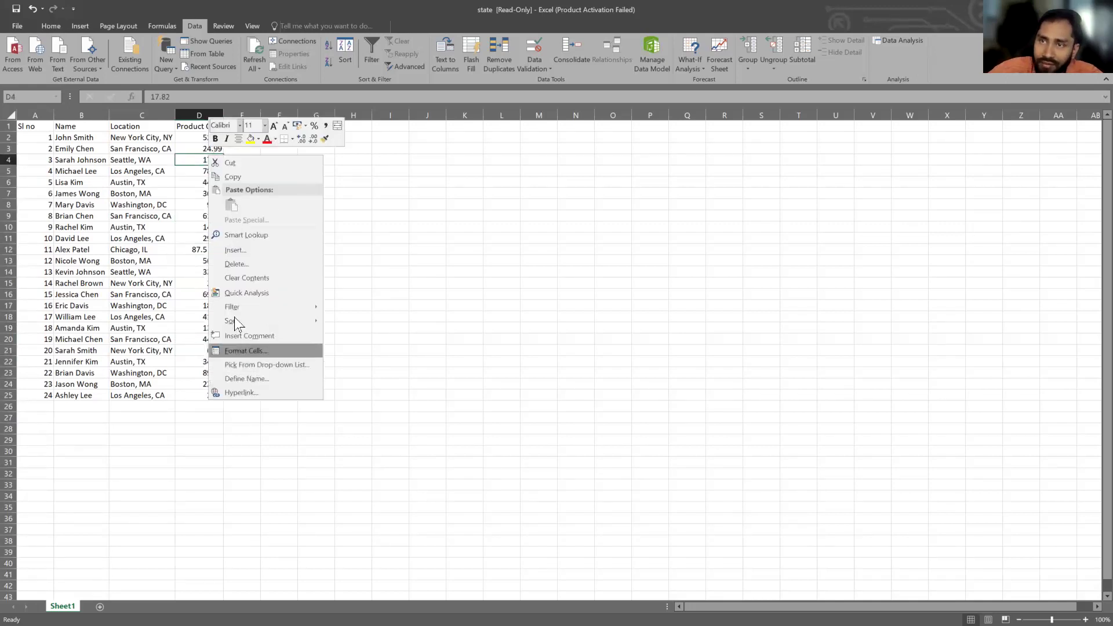
mouse_move(235, 311)
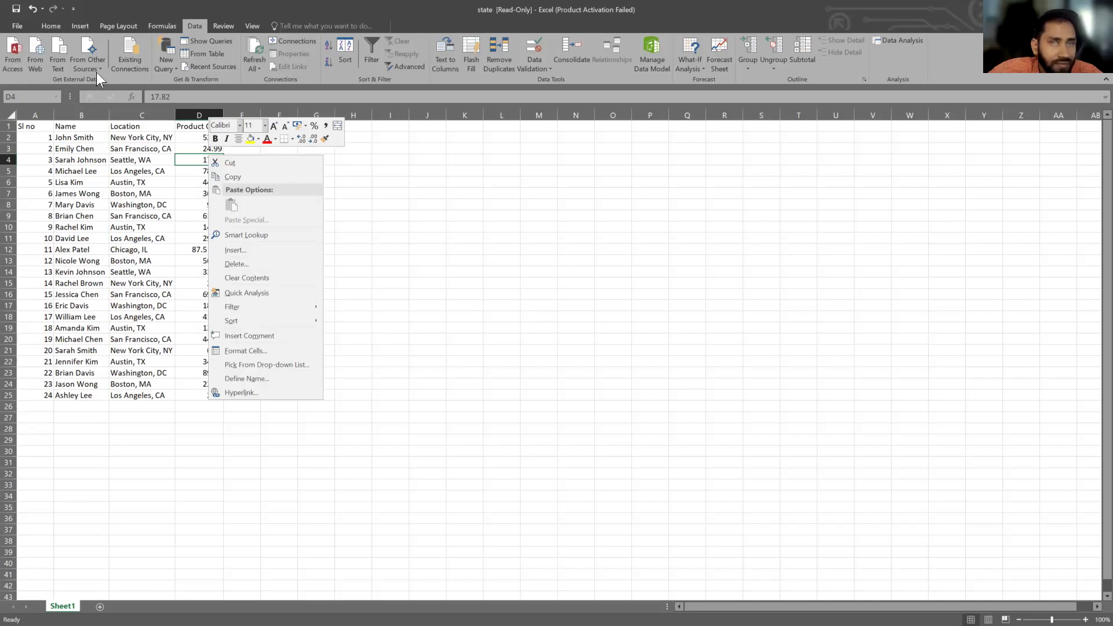
click(442, 258)
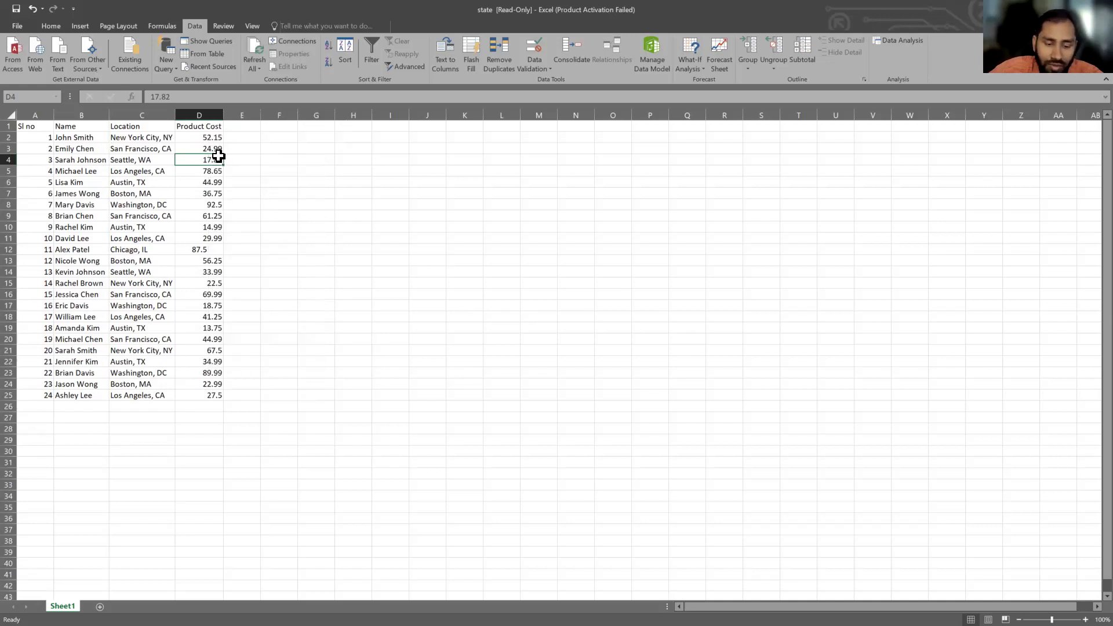
Examine the context commands available for the Product Cost cells D4 and D5
right_click(210, 158)
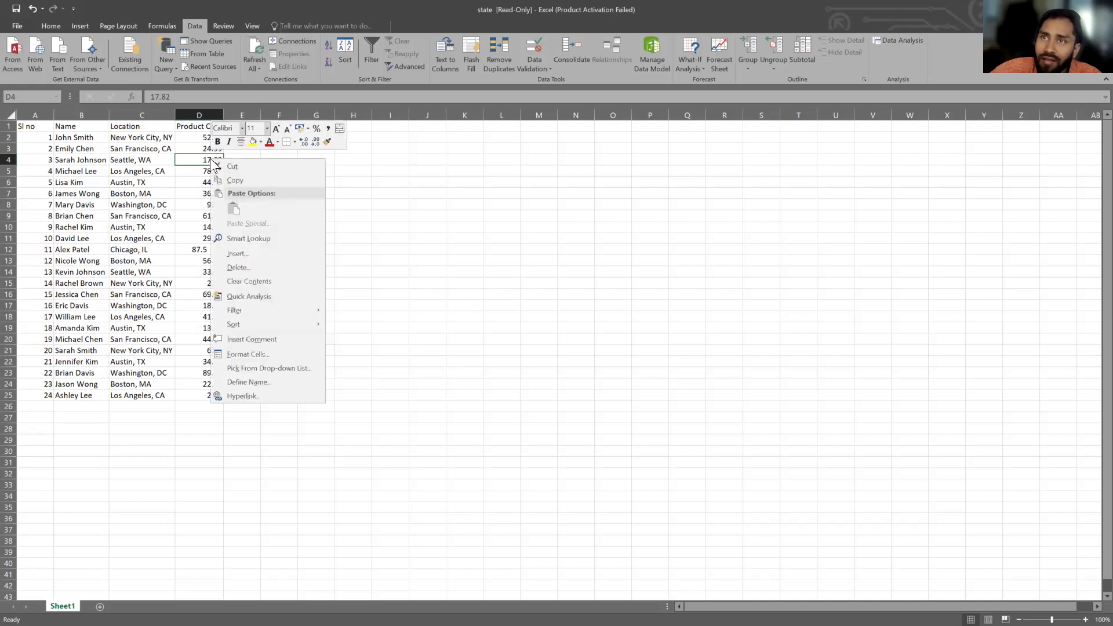
click(207, 159)
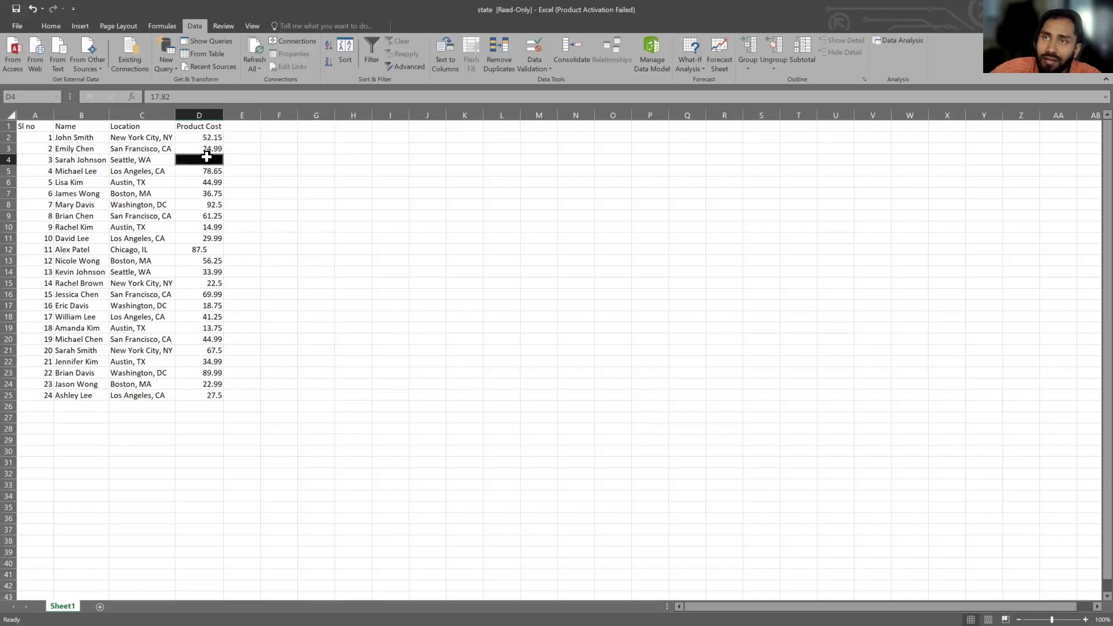
click(322, 170)
key(Left)
key(Down)
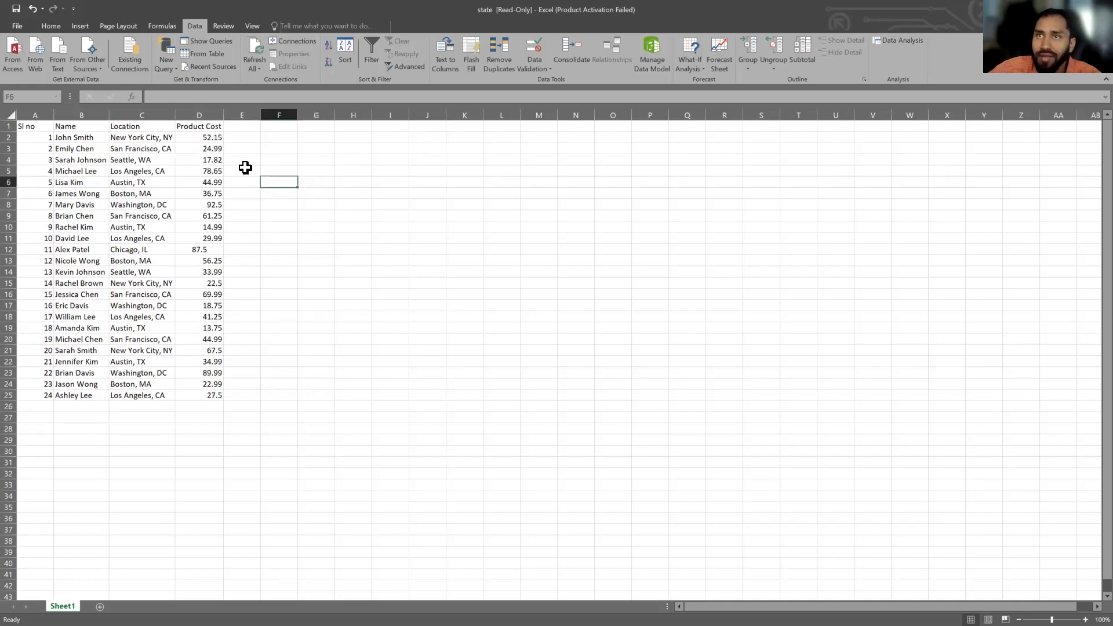
ctrl+click(213, 169)
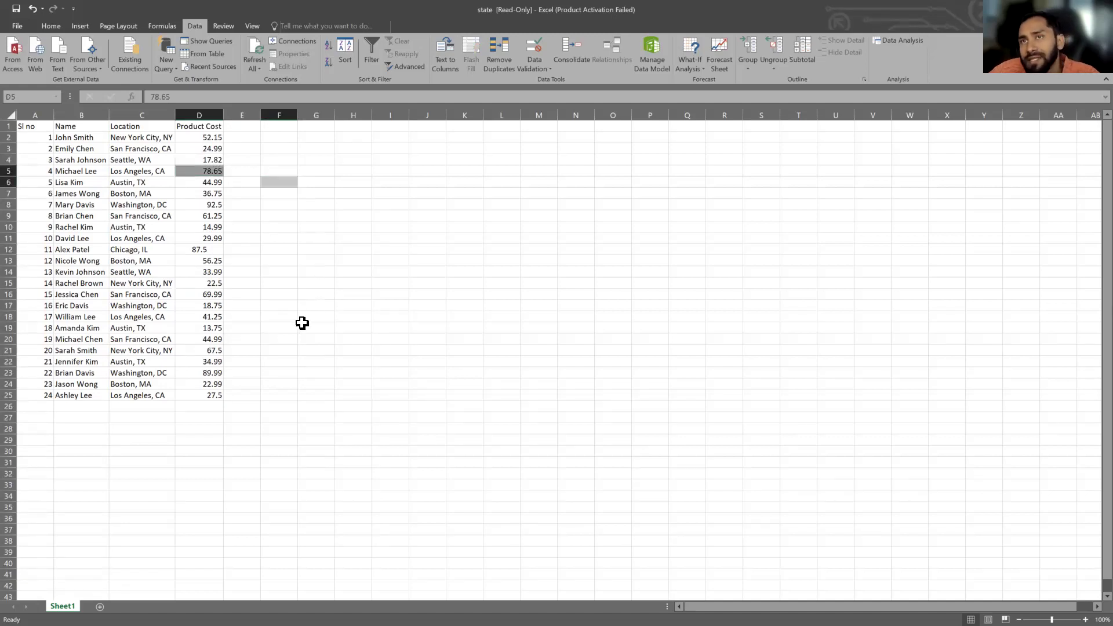
click(243, 238)
click(214, 170)
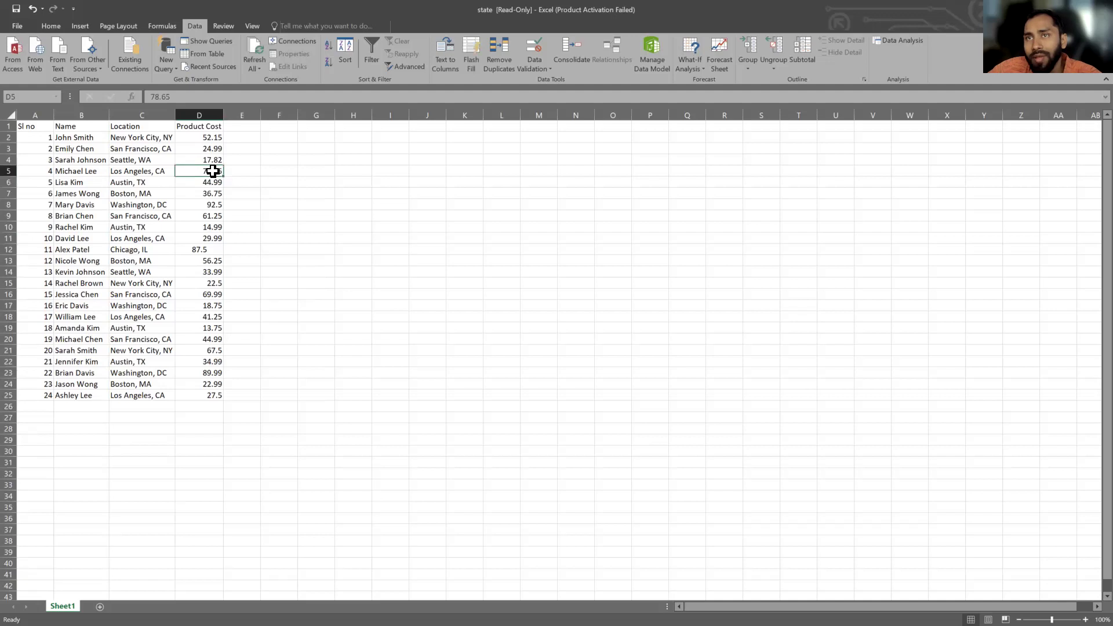
right_click(214, 170)
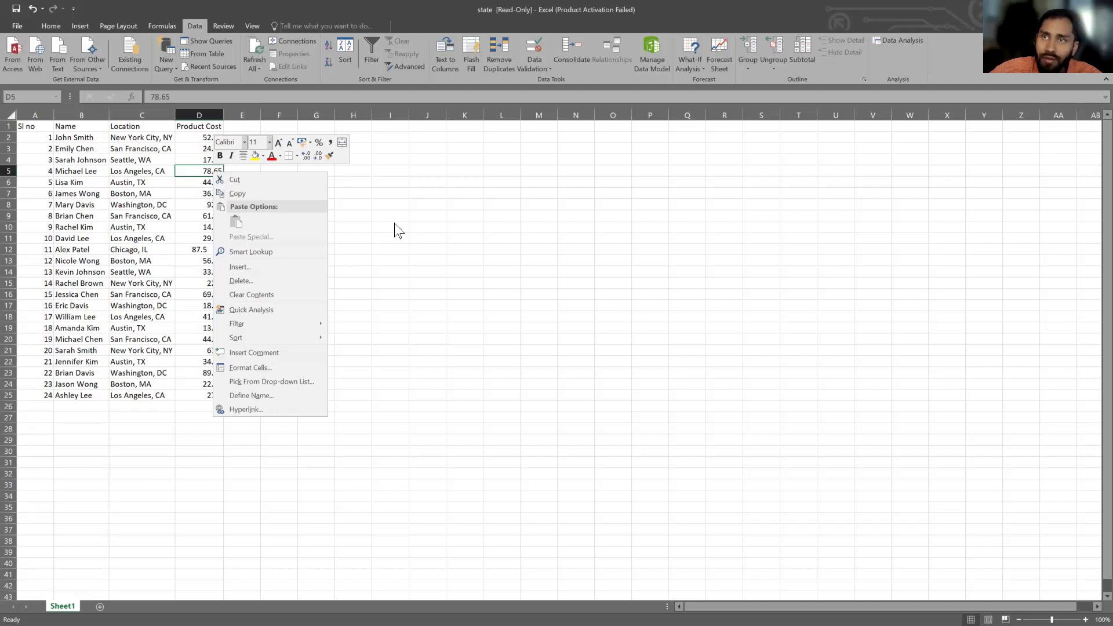
key(Escape)
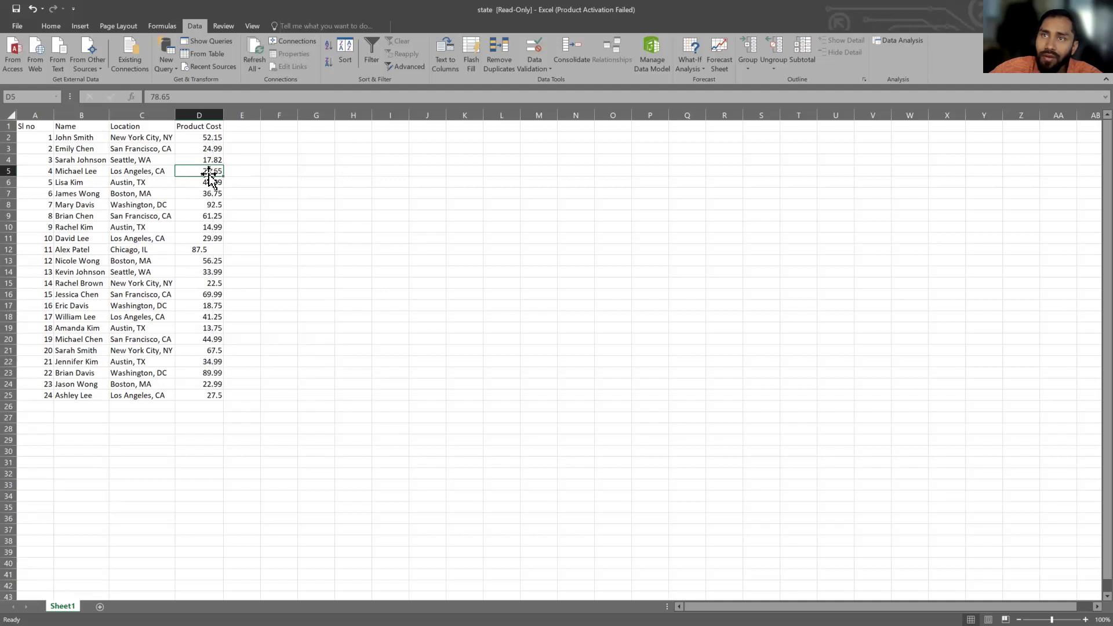
right_click(210, 171)
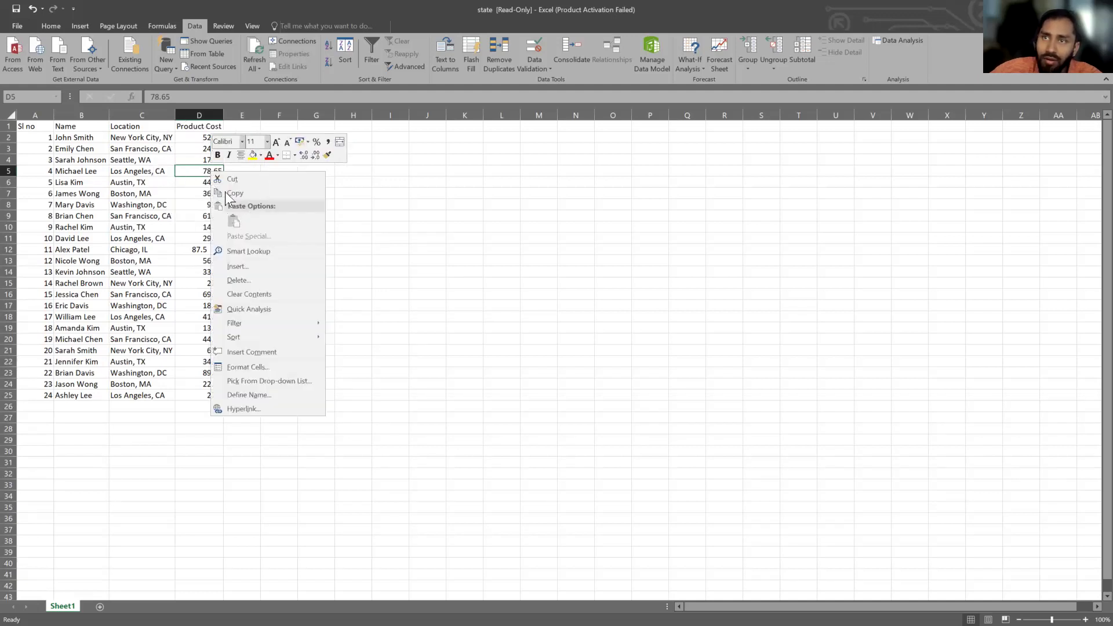
key(Escape)
key(ctrl)
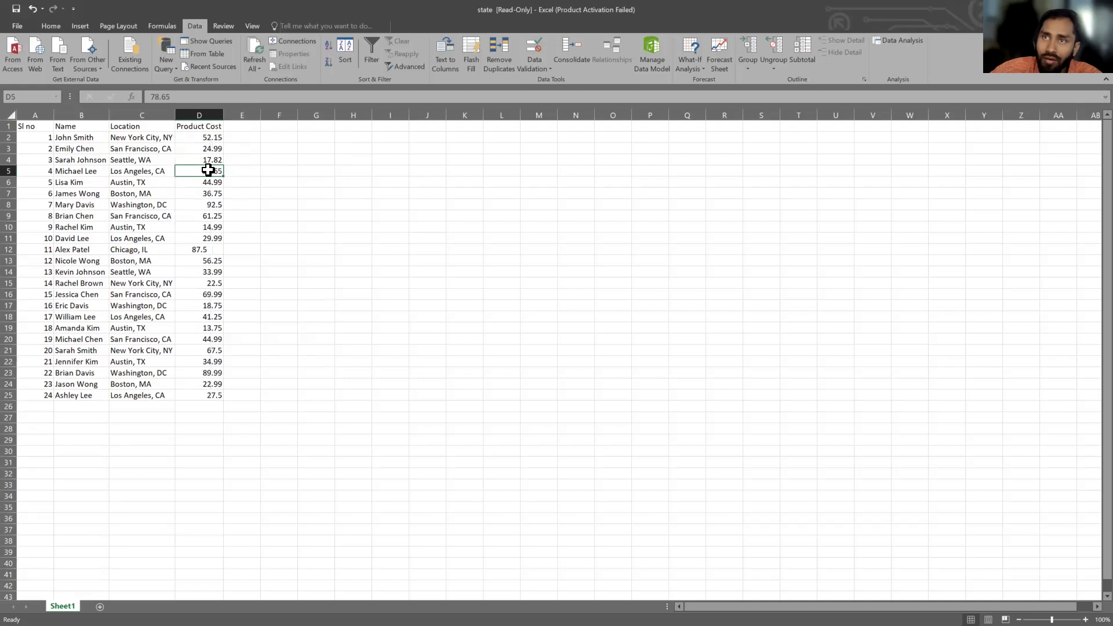
right_click(208, 172)
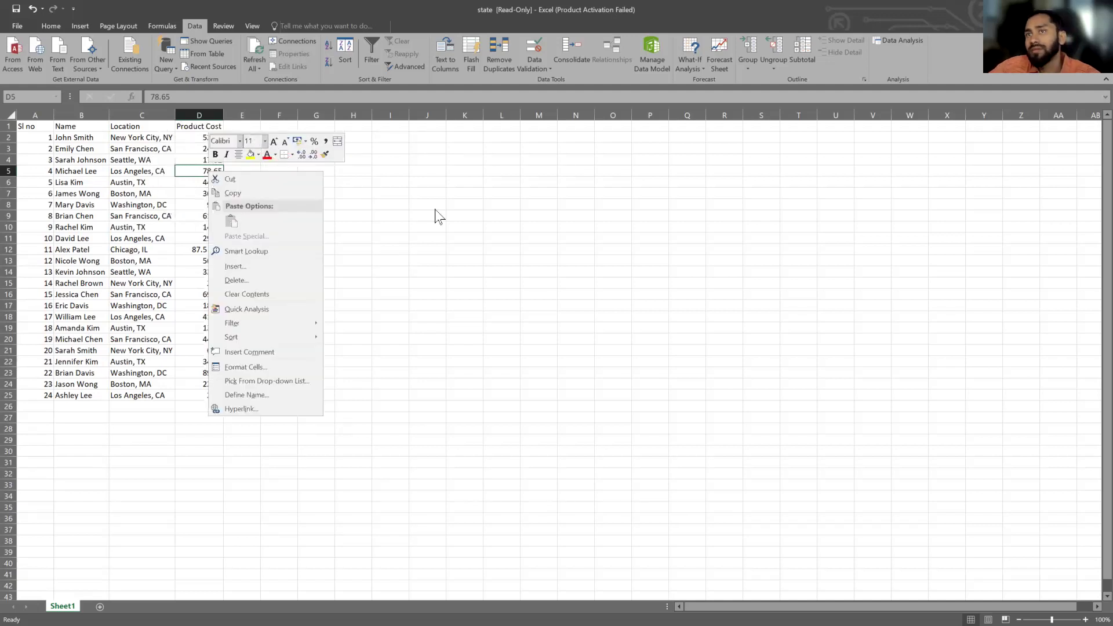
key(Escape)
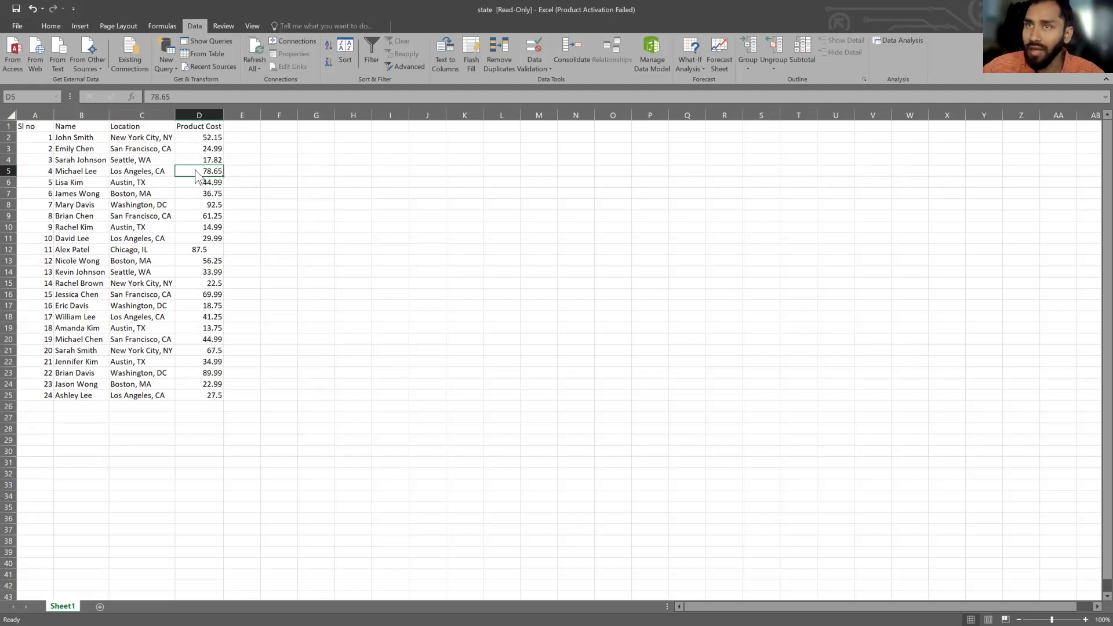
Open the Insert options for cell D5, cancel them, and look at the context commands for cell D6
key(ctrl+shift+equal)
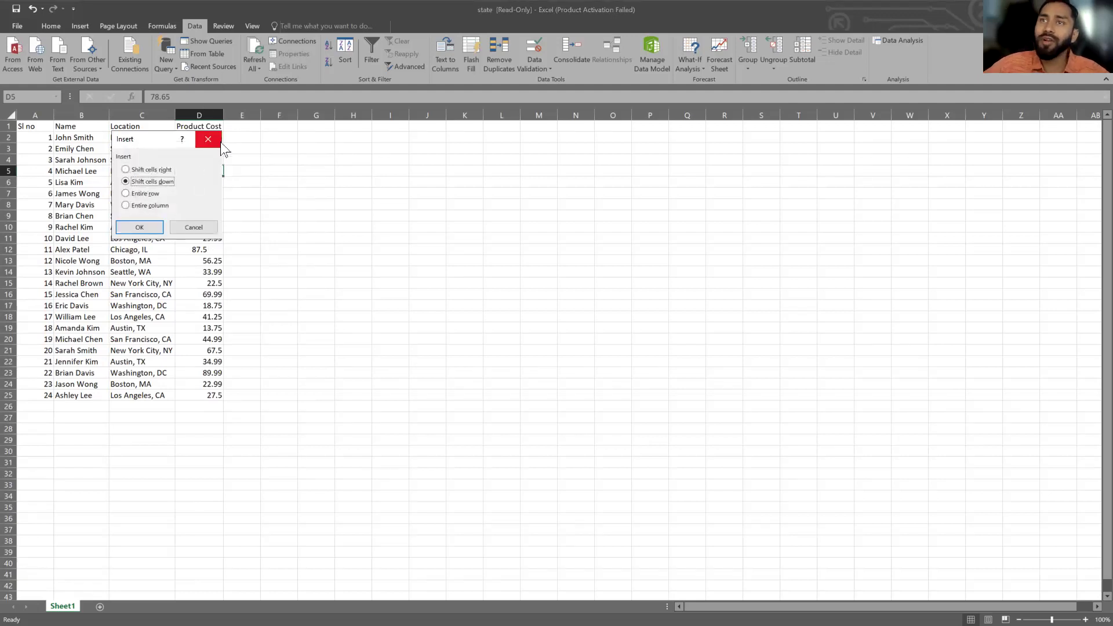
click(208, 139)
click(218, 182)
right_click(210, 179)
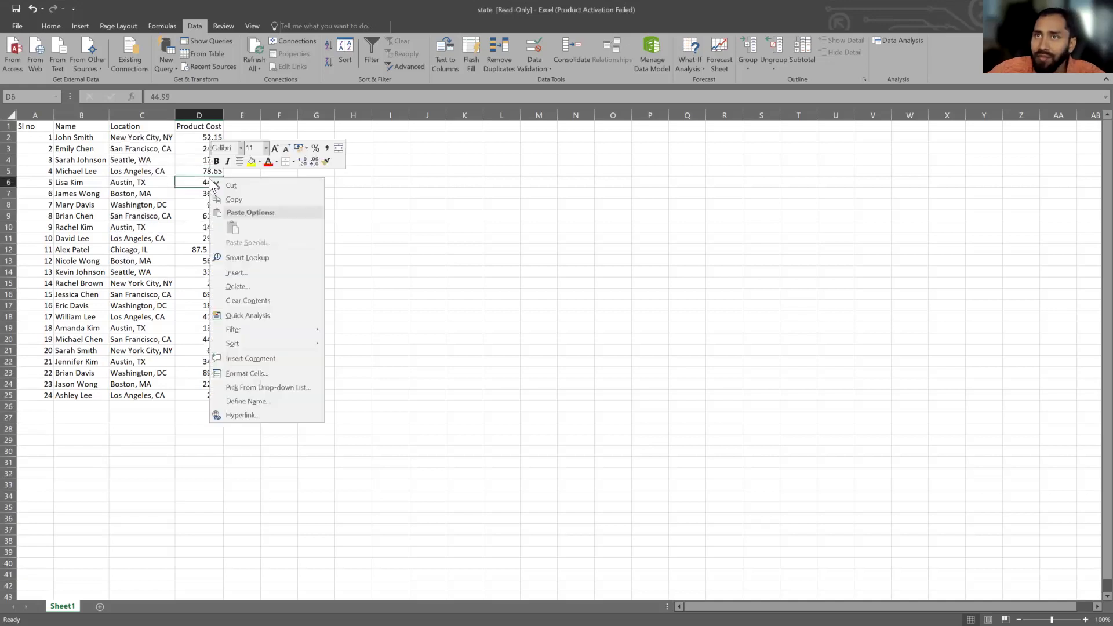
key(Escape)
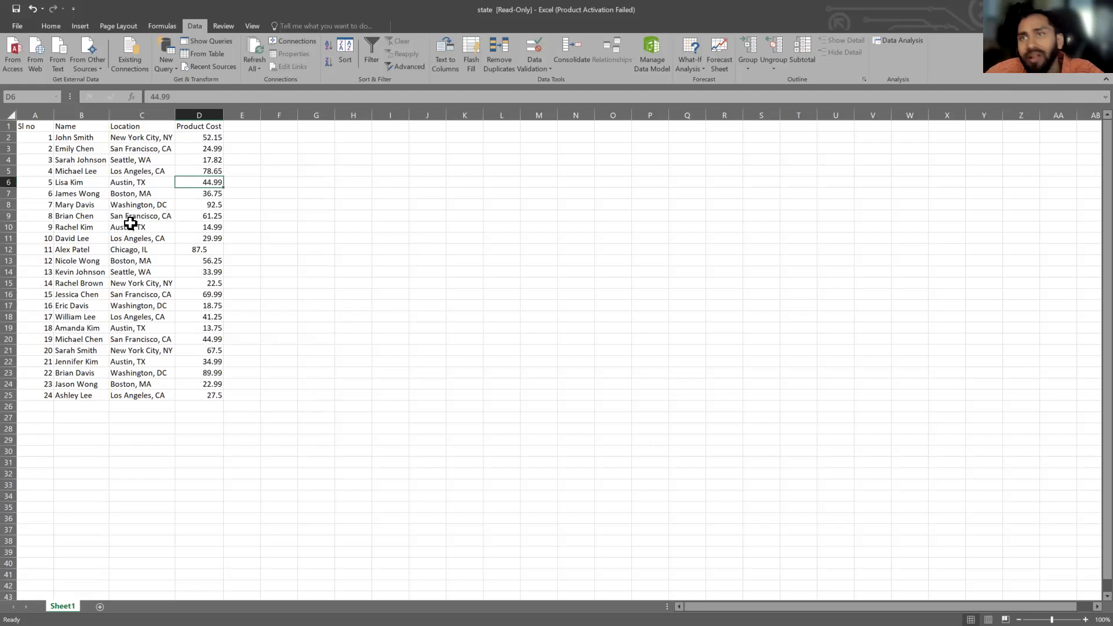
click(250, 216)
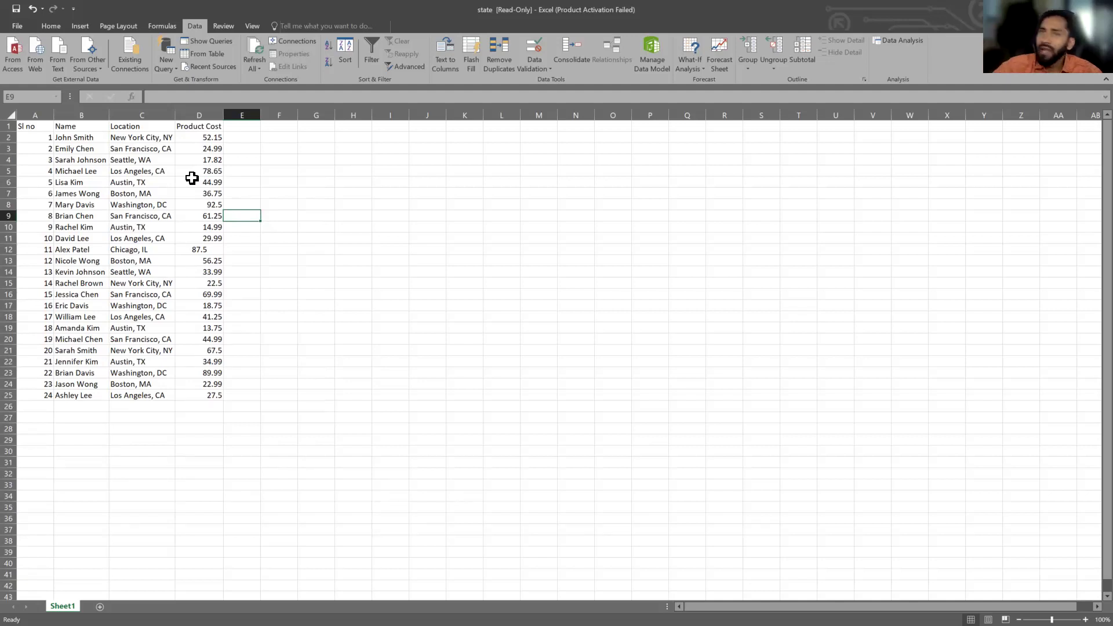
Insert a comment without any added text on the Product Cost header in cell D1
click(206, 127)
right_click(214, 126)
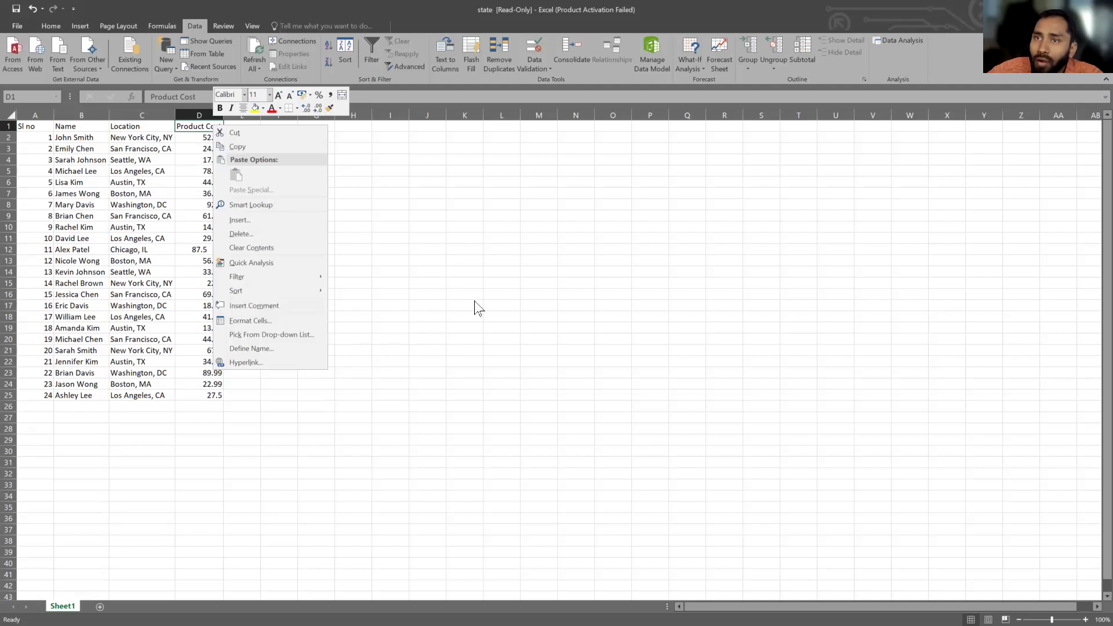
click(259, 310)
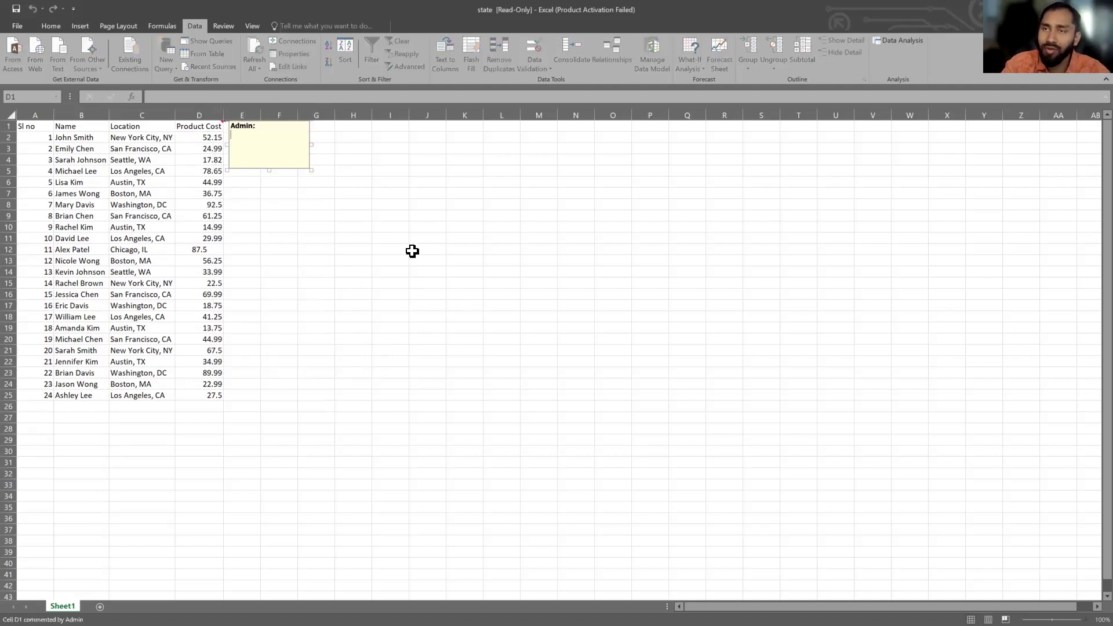
click(412, 250)
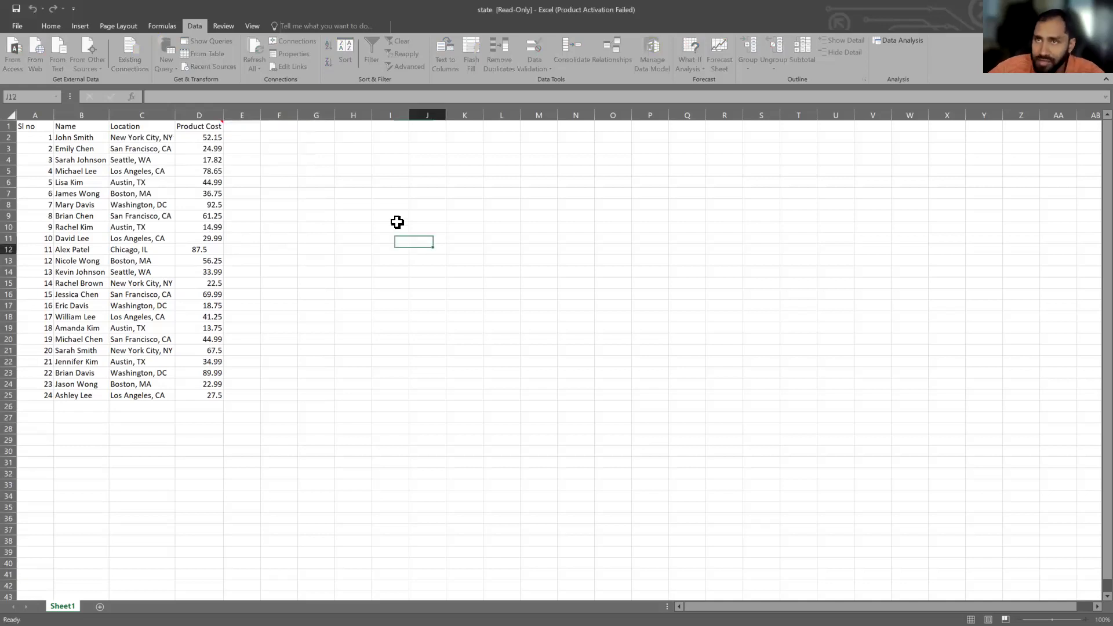
click(211, 181)
click(213, 160)
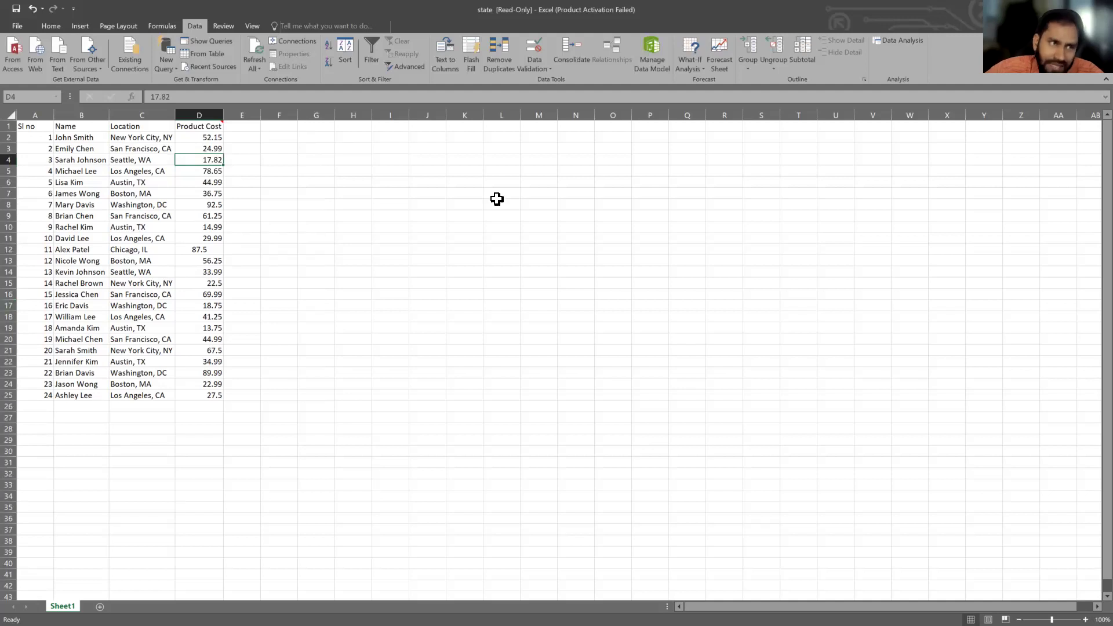
Select the whole table from A1 to D25 and clear the selection
click(392, 269)
drag(37, 125, 207, 397)
click(390, 239)
click(375, 172)
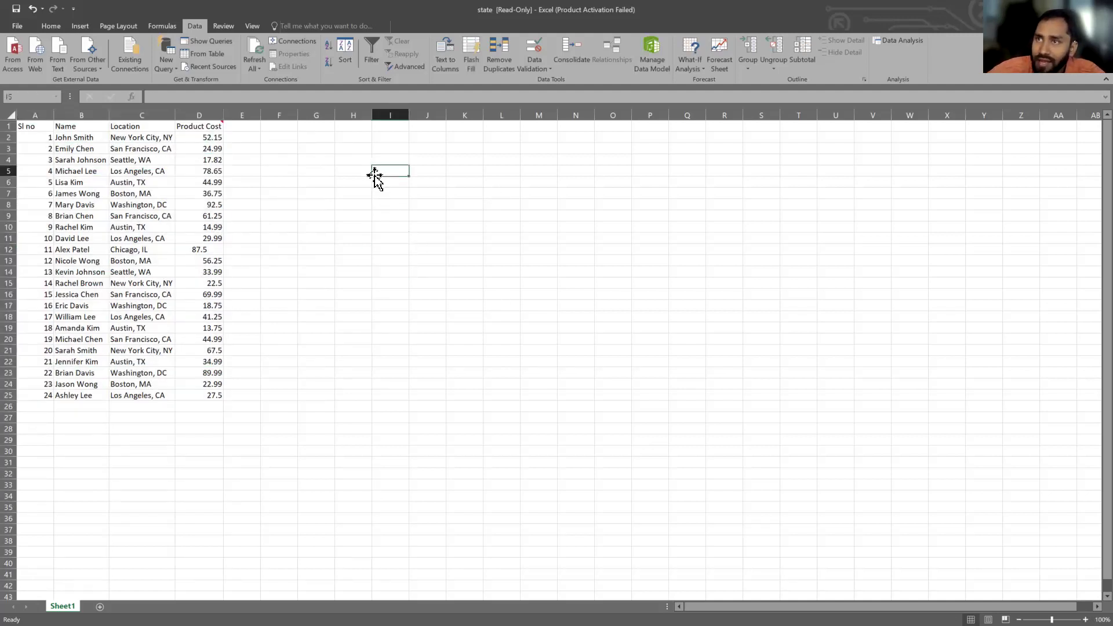
Demonstrate selecting a horizontal range of empty cells across row 6, from I6 to N6
drag(394, 167, 576, 184)
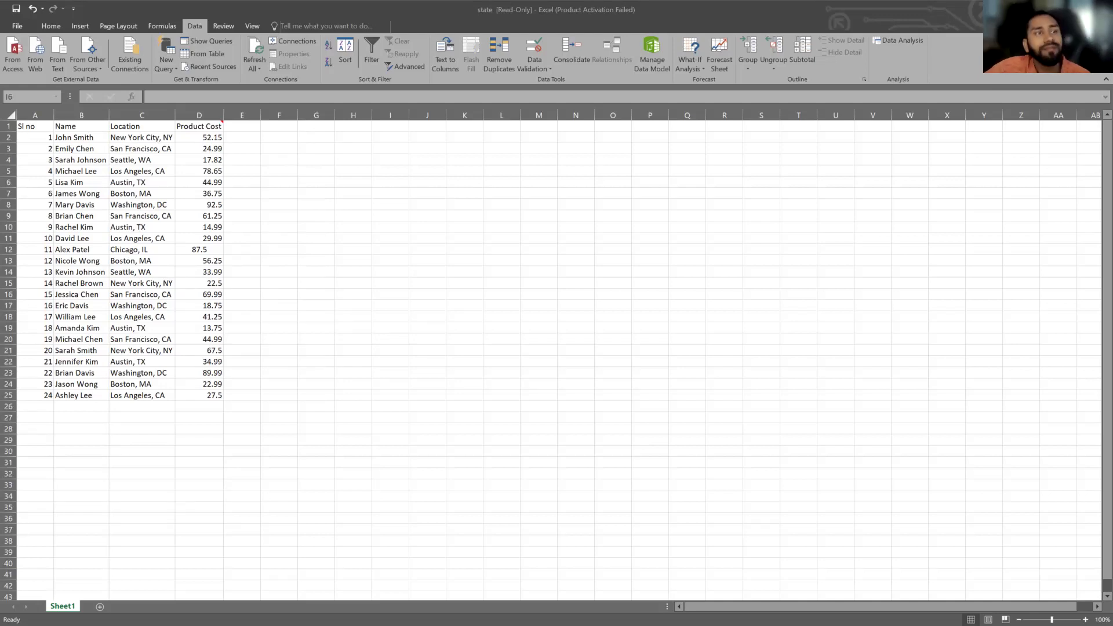
drag(390, 181, 575, 181)
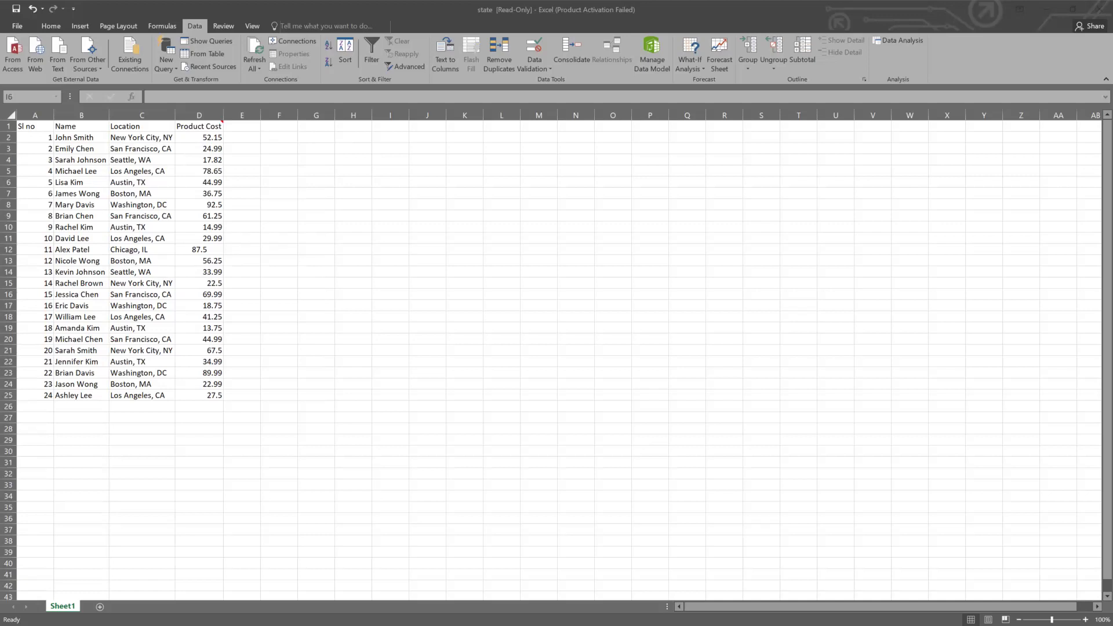
key(shift+Right)
key(shift+Right)
key(shift+Right)
key(shift+Right)
key(shift+Right)
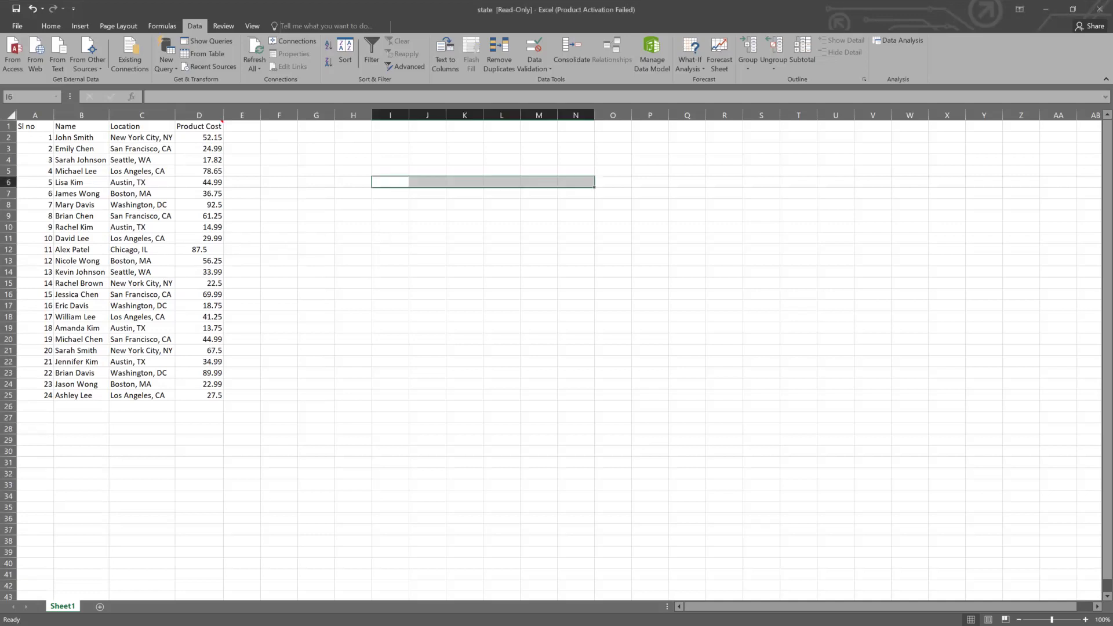
Select cell D6 and several empty cells beside the table, including F6 and H18, to compare their cell references
click(179, 180)
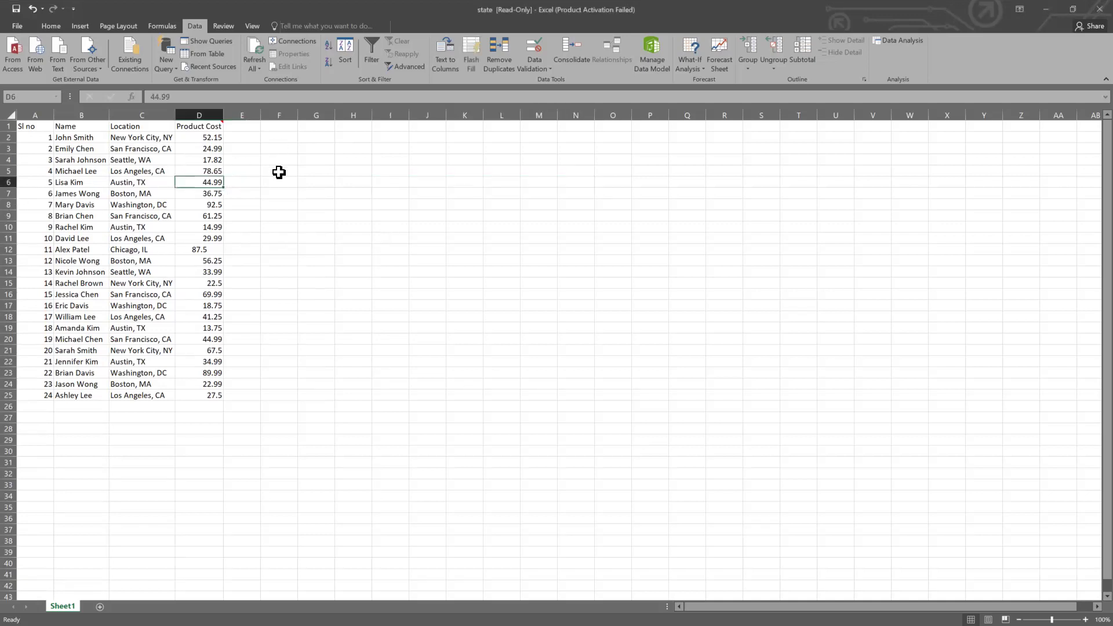
click(279, 239)
click(273, 182)
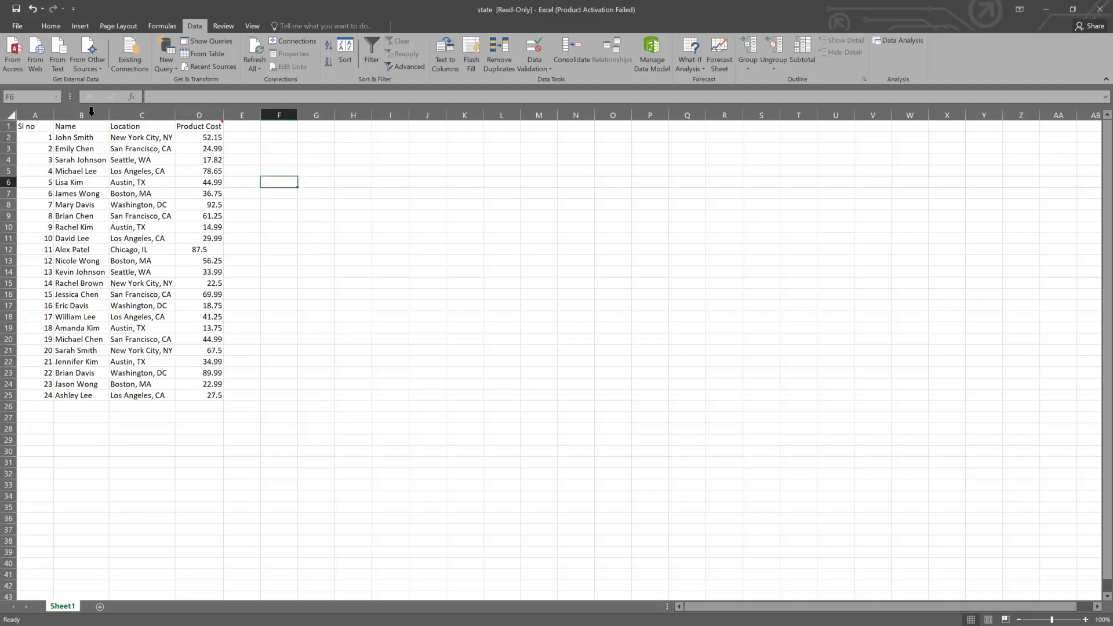
click(419, 184)
click(399, 267)
click(356, 315)
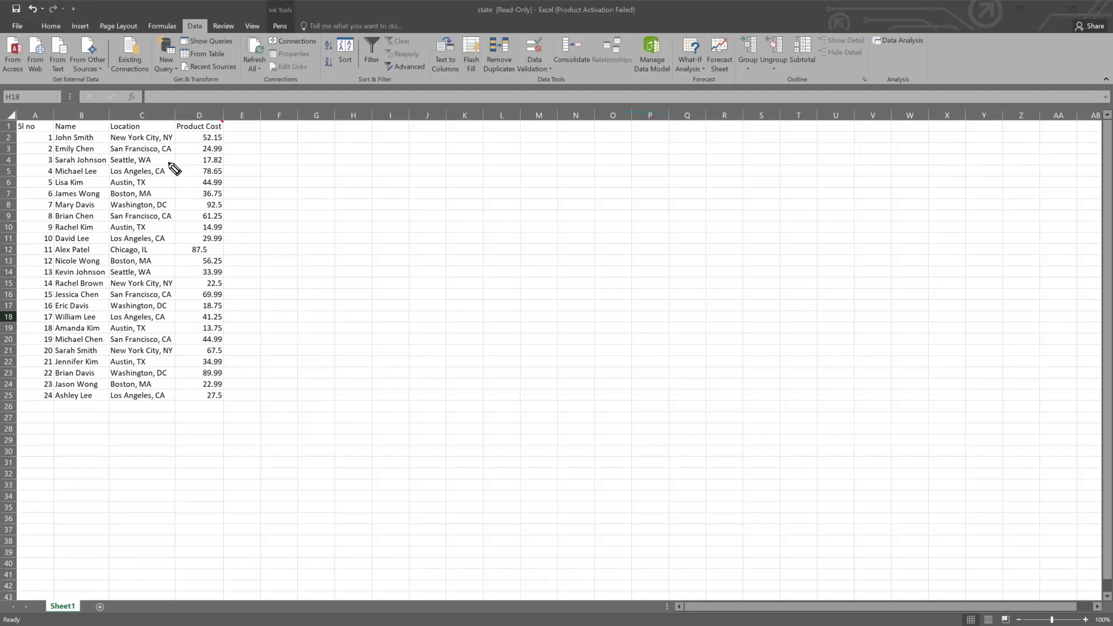
Circle the Name Box in blue ink and move the active cell rightward along row 18
mouse_move(40, 86)
mouse_down()
mouse_move(44, 108)
mouse_move(20, 101)
mouse_move(6, 133)
mouse_up()
key(Escape)
key(Right)
key(Right)
key(Right)
key(Right)
key(Right)
key(Right)
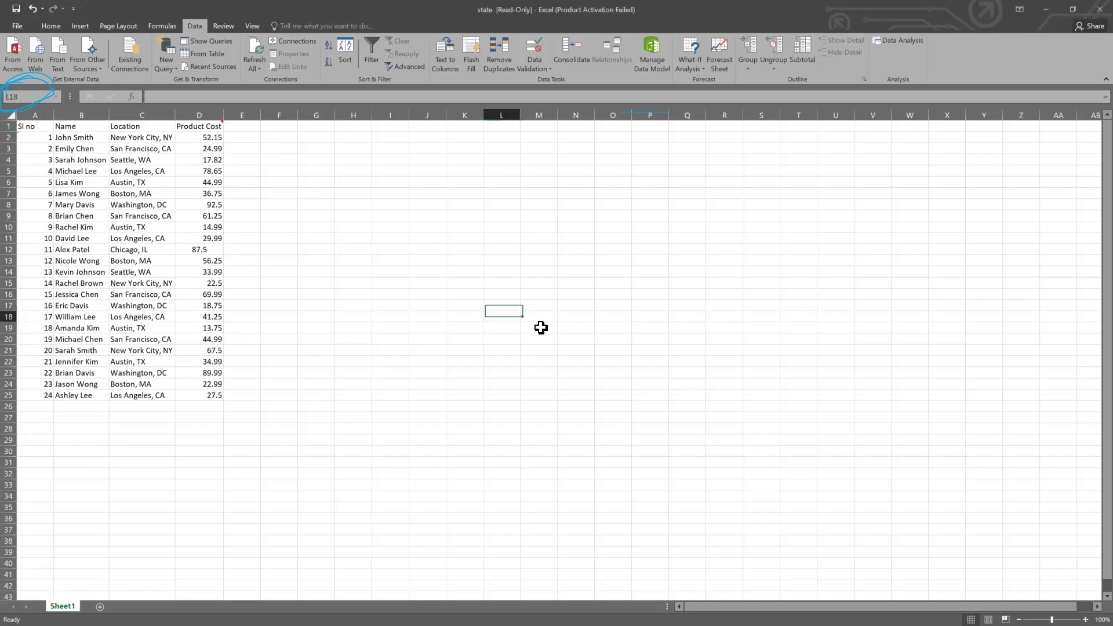
Move the active cell back along row 18 and up to G10, following its reference in the Name Box
key(Left)
key(Left)
key(Left)
key(Left)
key(Left)
key(Left)
key(Left)
key(Up)
key(Up)
key(Up)
key(Up)
key(Up)
key(Up)
key(Up)
key(Up)
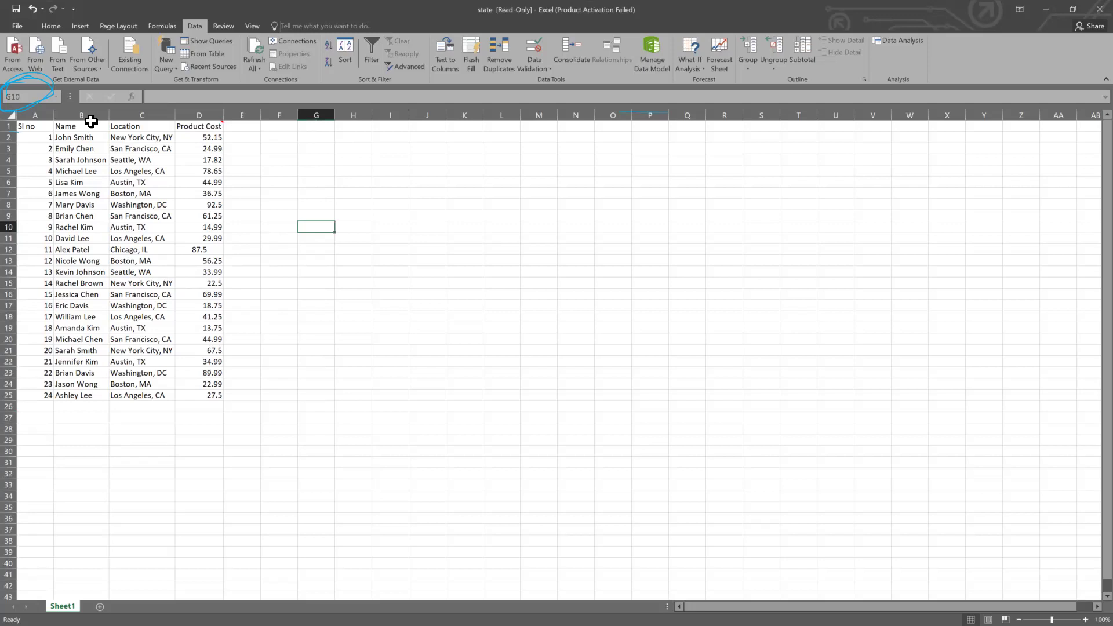
Select different cells in columns H and E, including H12, H1, H16, E5 and E11, and compare their Name Box references
click(364, 248)
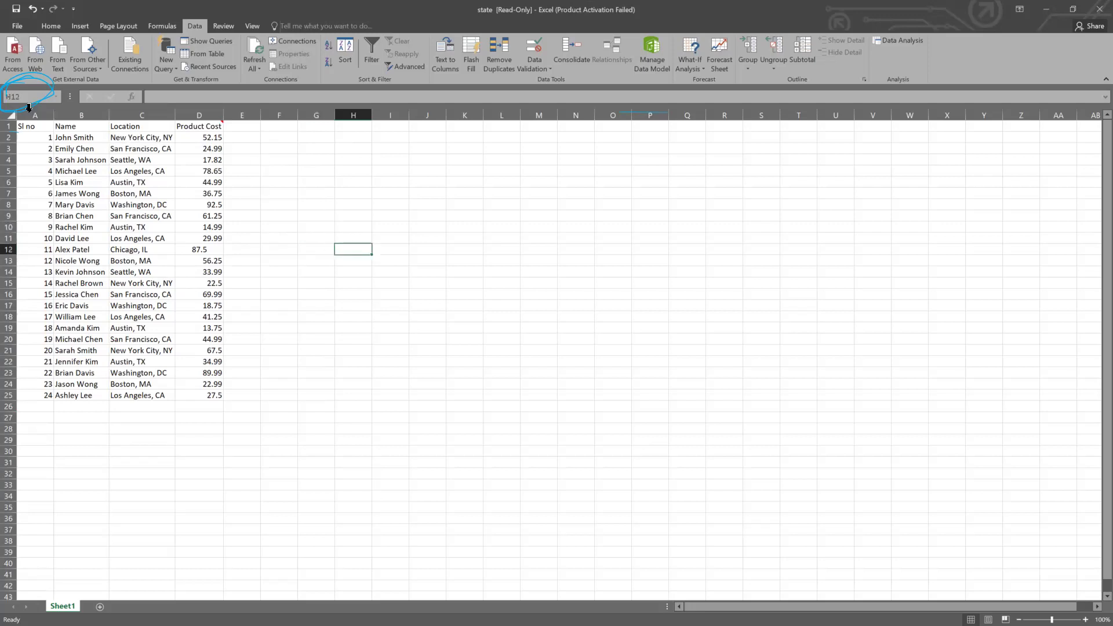
click(39, 99)
click(279, 284)
click(339, 306)
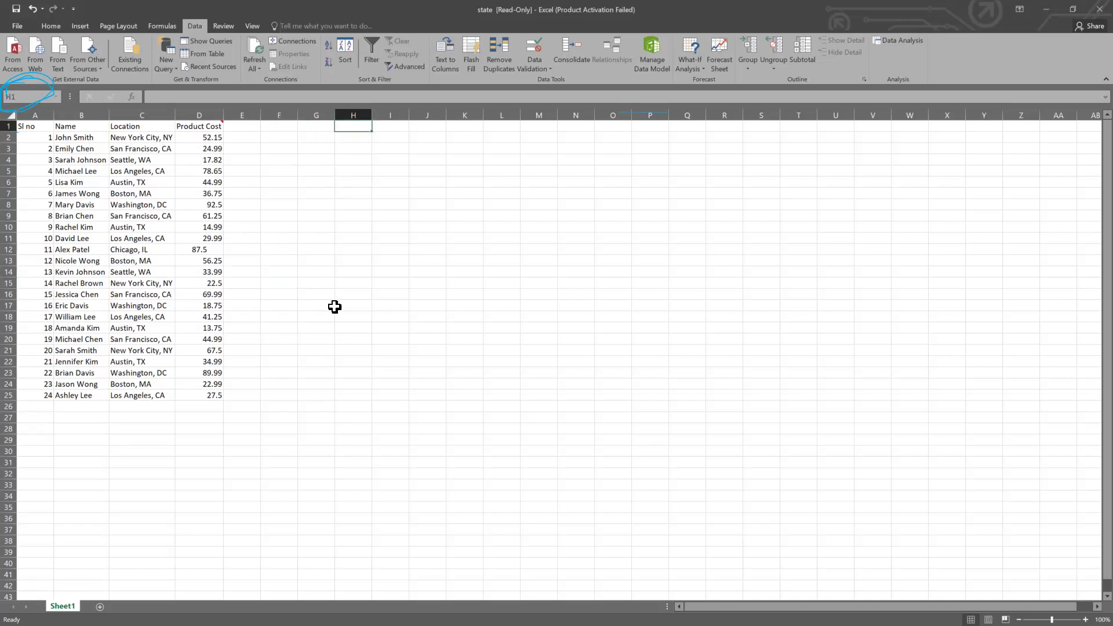
key(Down)
key(Down)
key(Down)
key(Down)
key(Down)
key(Down)
key(Down)
click(343, 232)
click(356, 299)
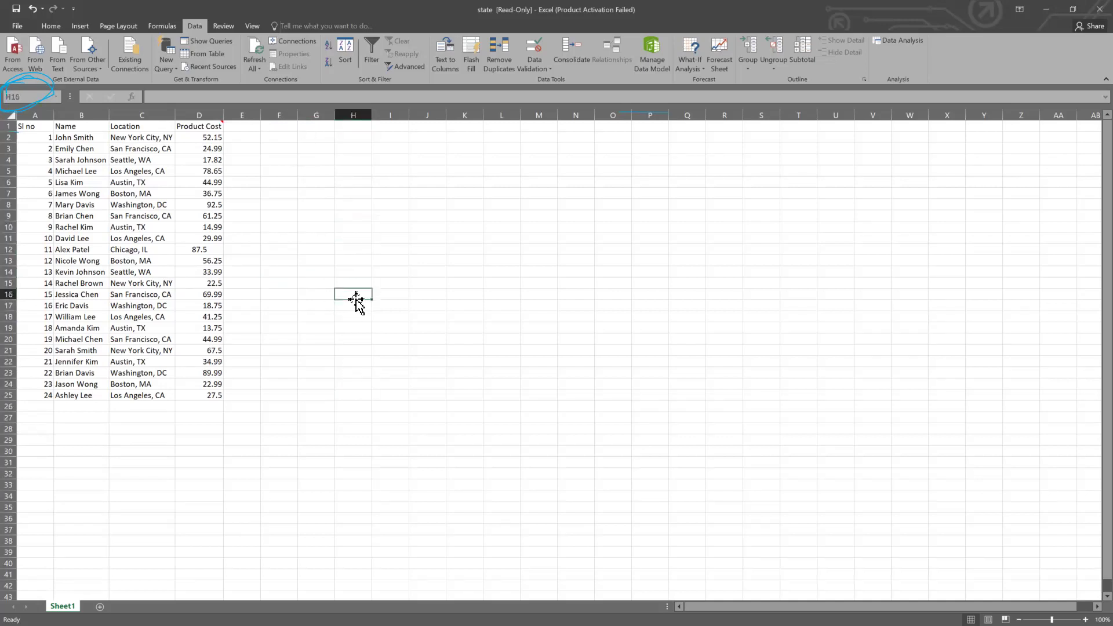
click(252, 169)
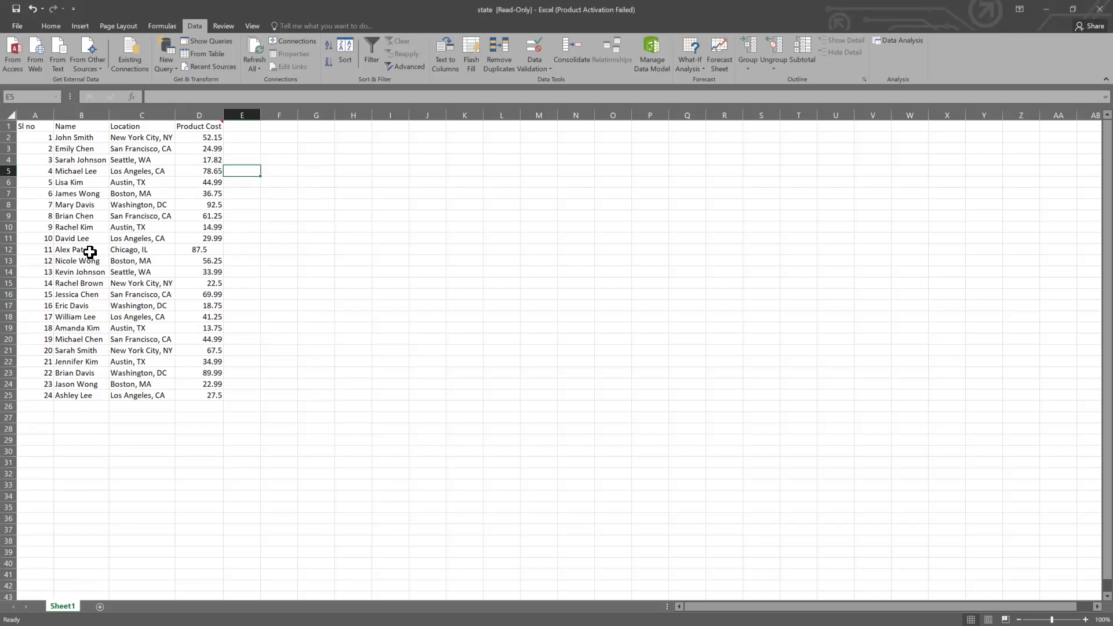
click(252, 239)
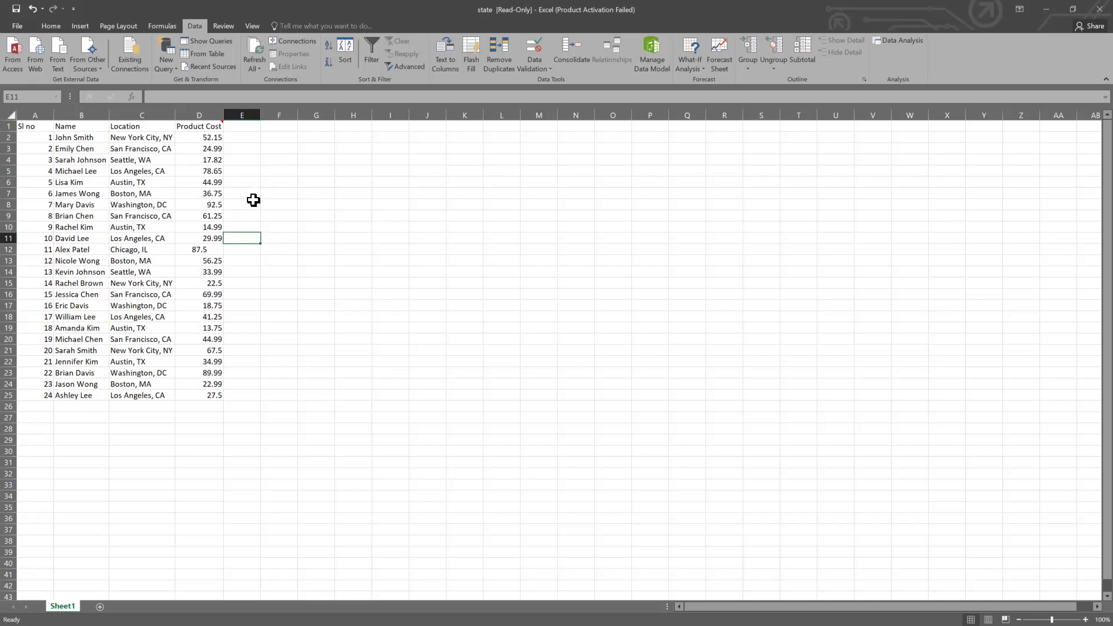
Select J17:J18 and edit the reference in the Name Box by putting a $ sign before it
drag(434, 317, 431, 306)
click(23, 96)
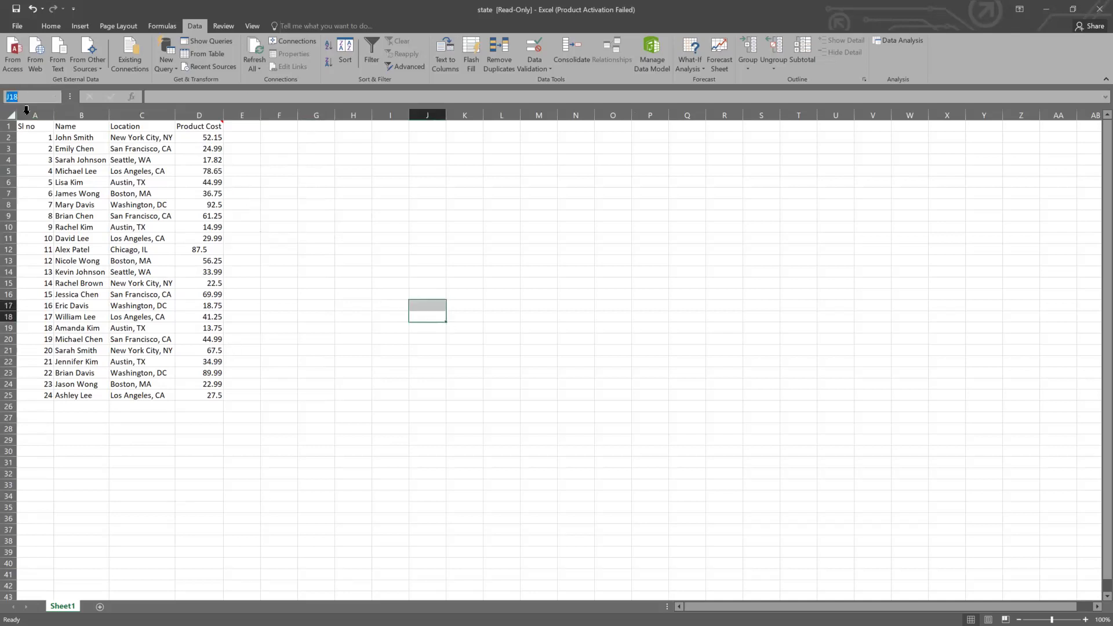
key(Left)
text($)
key(Return)
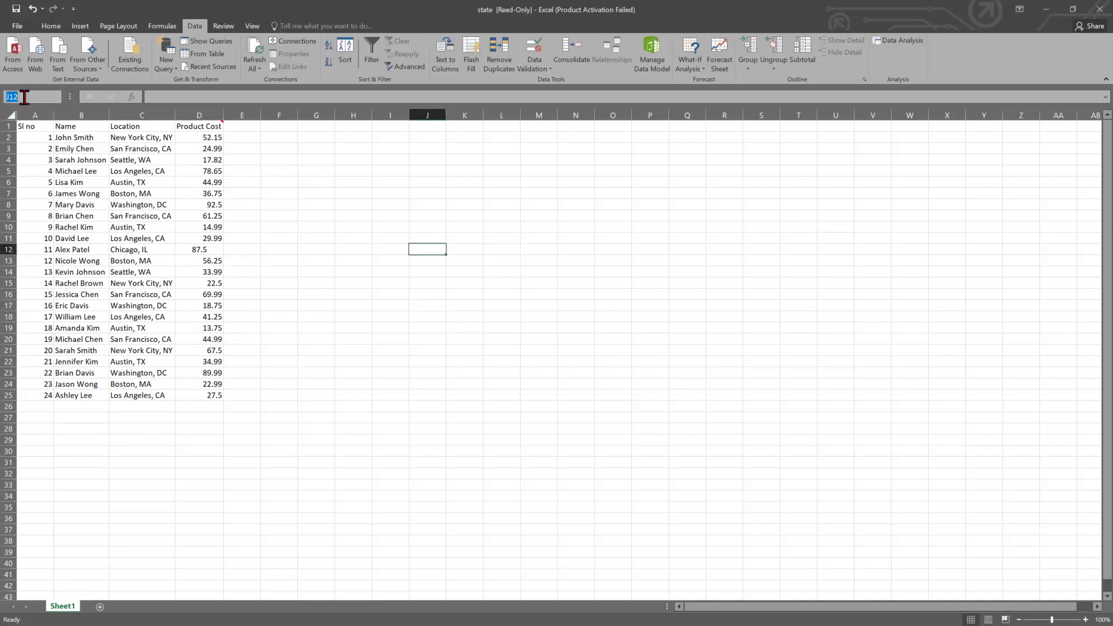
Try a $ sign in the Name Box reference and select other cells, including J10, the range H1:O4 and J21
text($)
key(BackSpace)
click(413, 278)
click(427, 251)
click(423, 229)
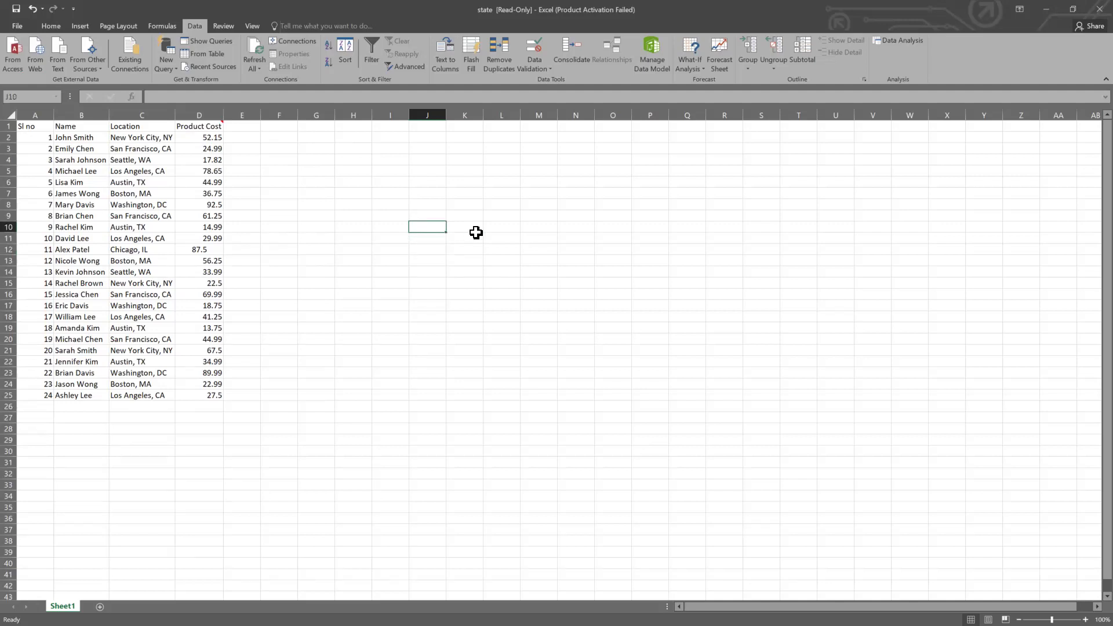
drag(613, 160, 353, 126)
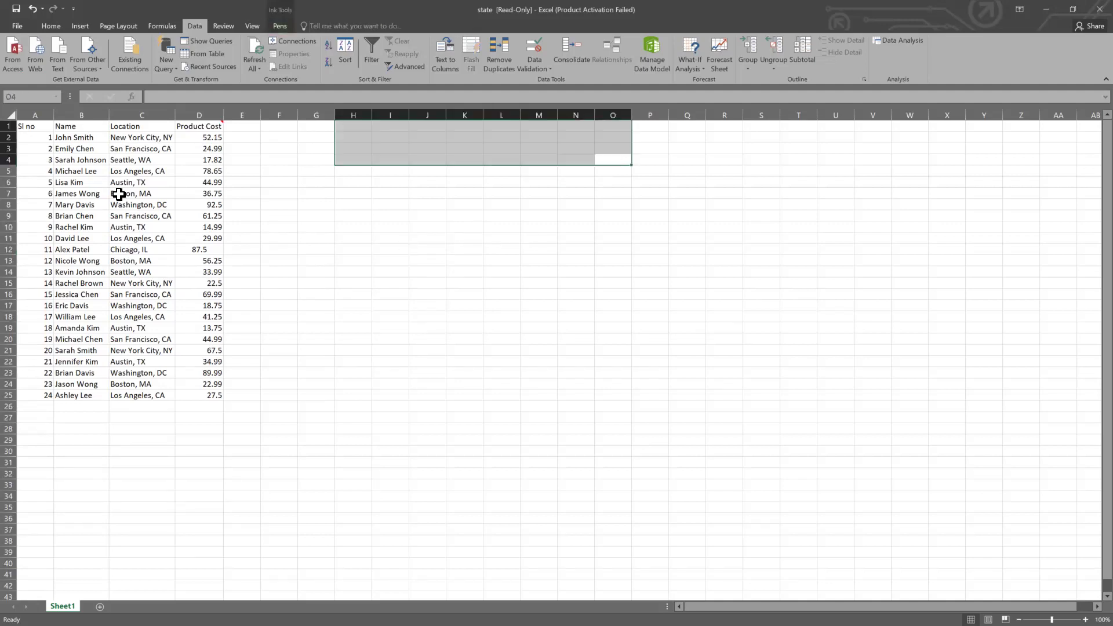
click(437, 351)
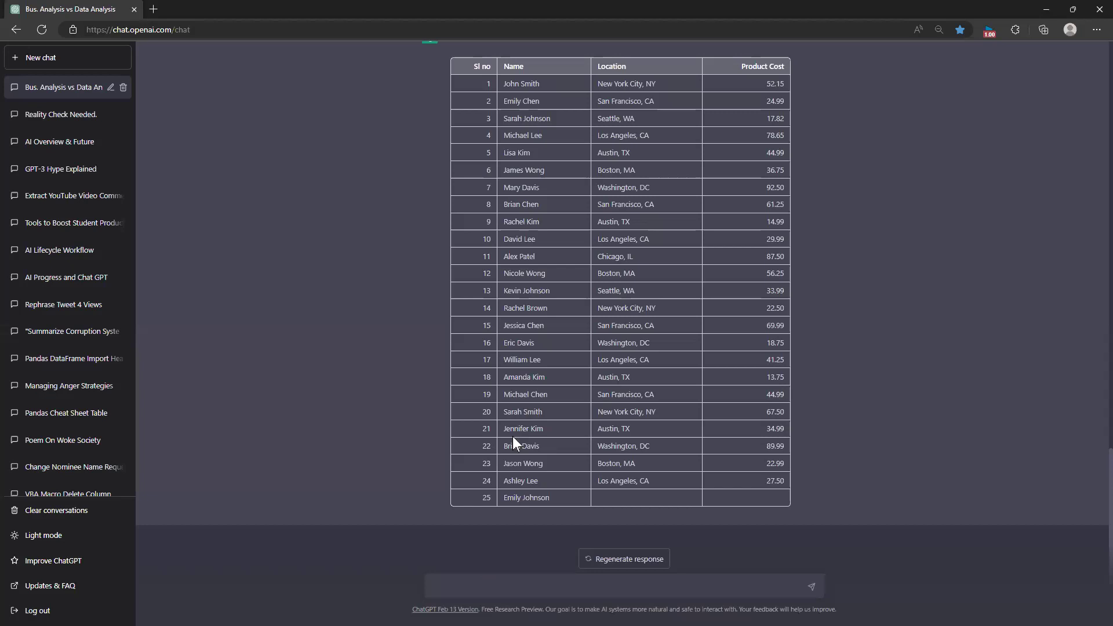
Switch to ChatGPT and submit the question "why we use absolute cell references with $ prefixe"
text(absolute cell references with $ prefixe)
key(Home)
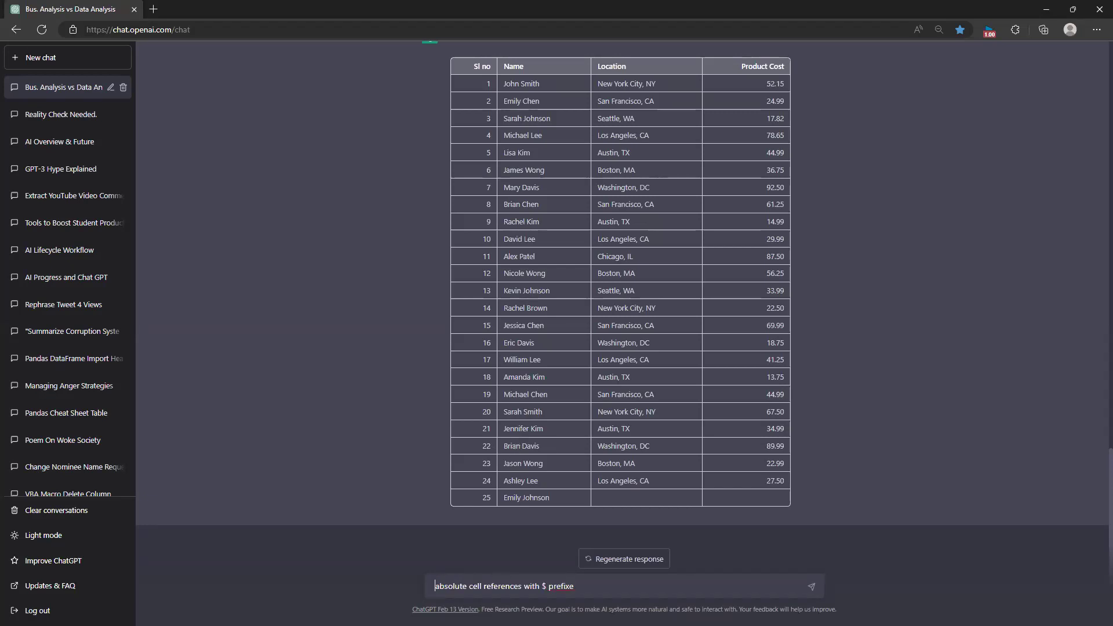
text(whe)
key(BackSpace)
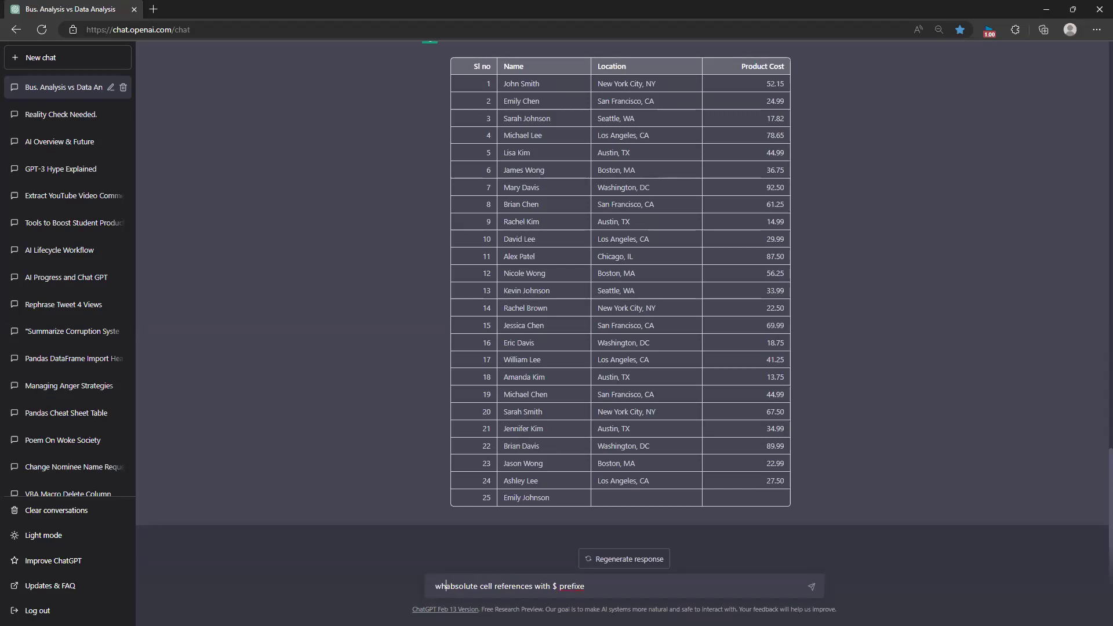
text(y we use)
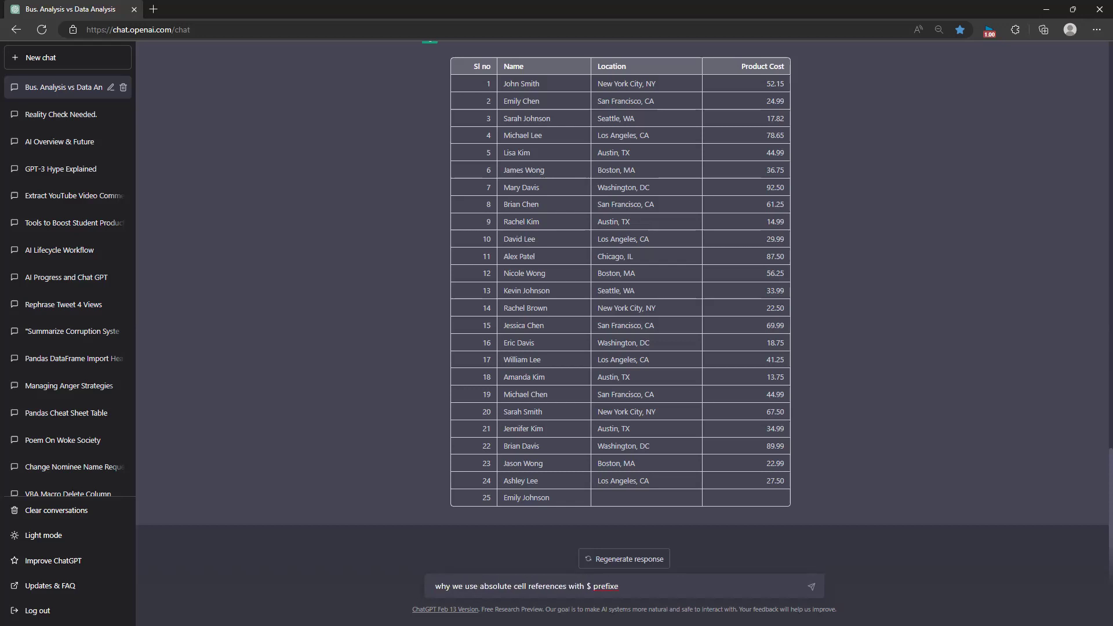
key(Return)
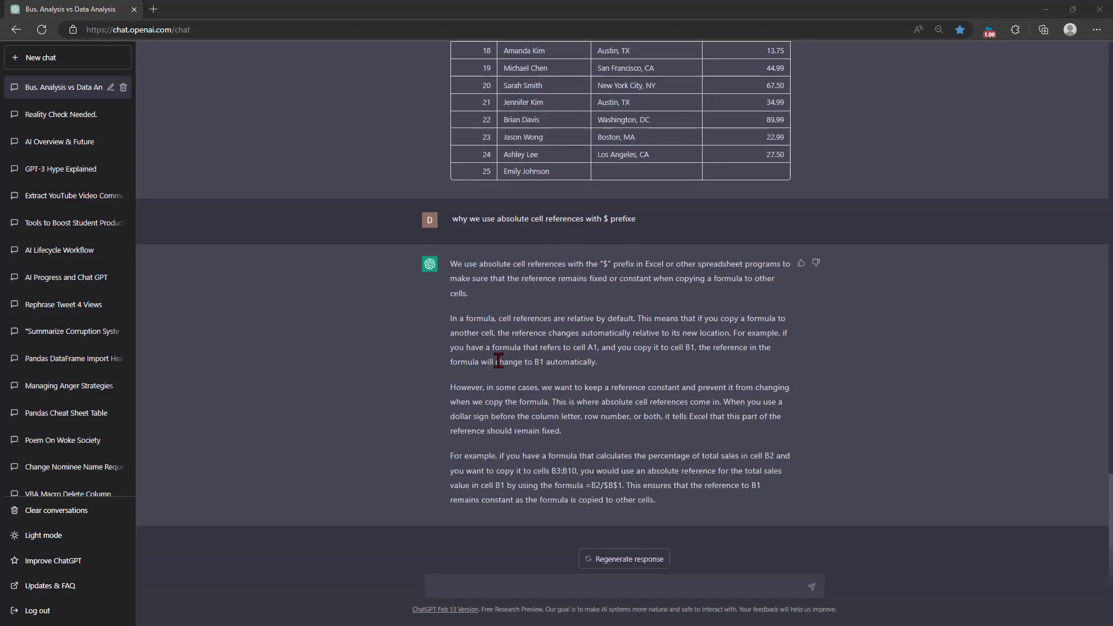
Return to Excel and try to build a SUM formula in K10 over the product costs D2:D25
key(alt+Tab)
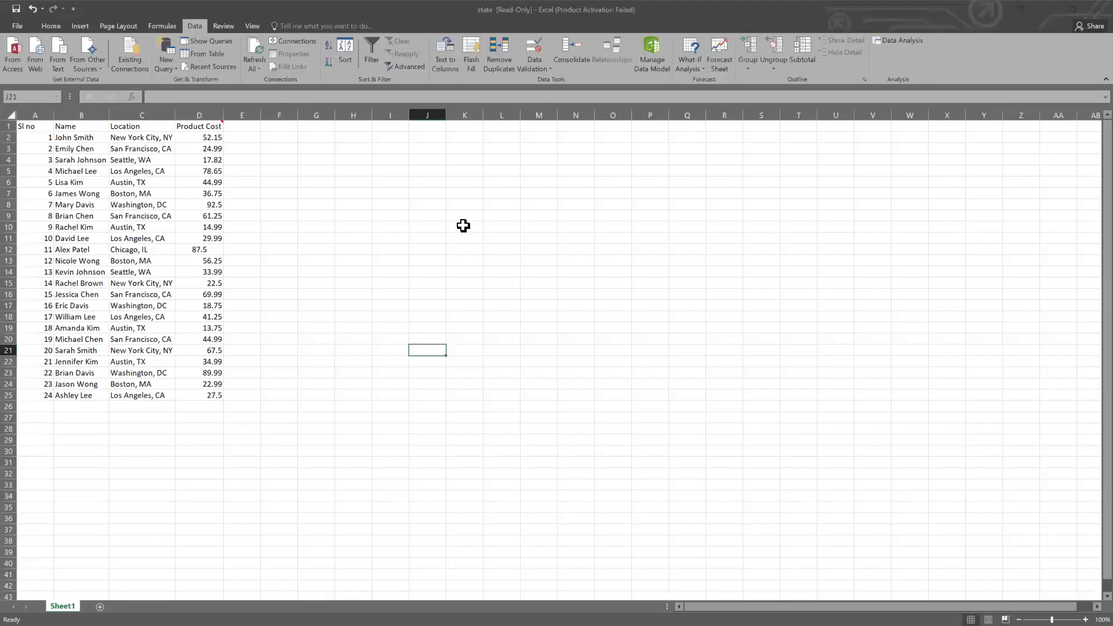
click(464, 227)
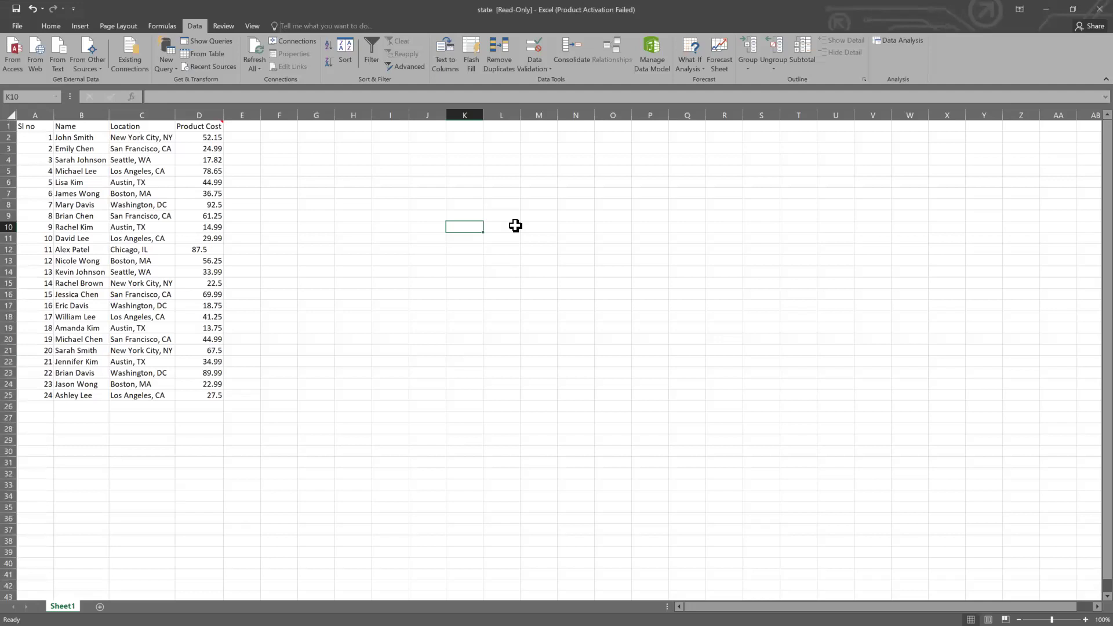
double_click(466, 229)
text(=)
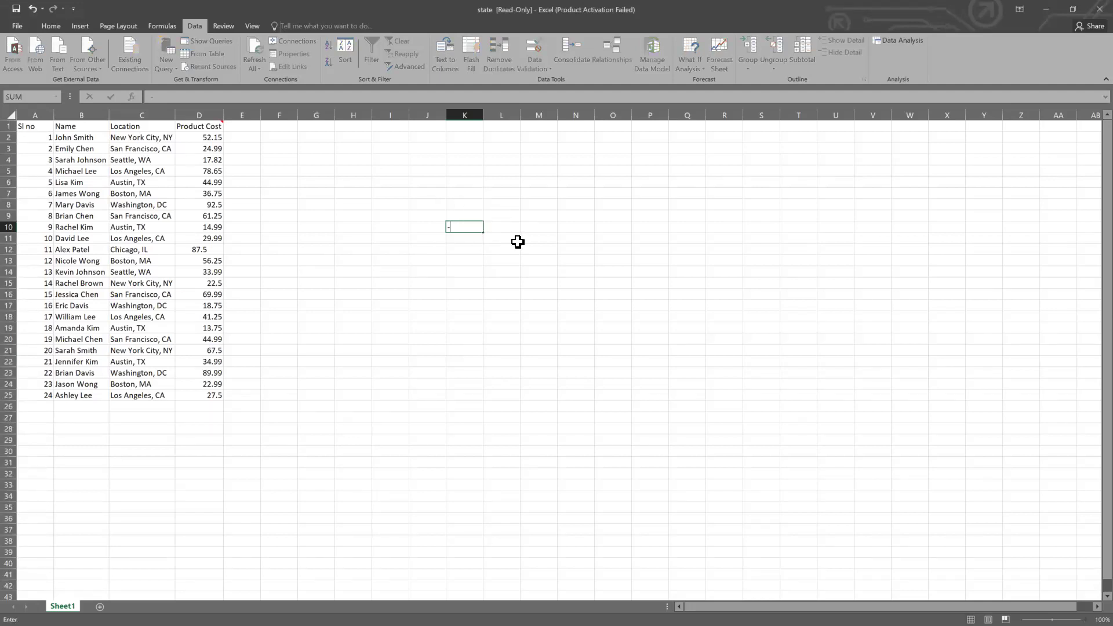
text(sum)
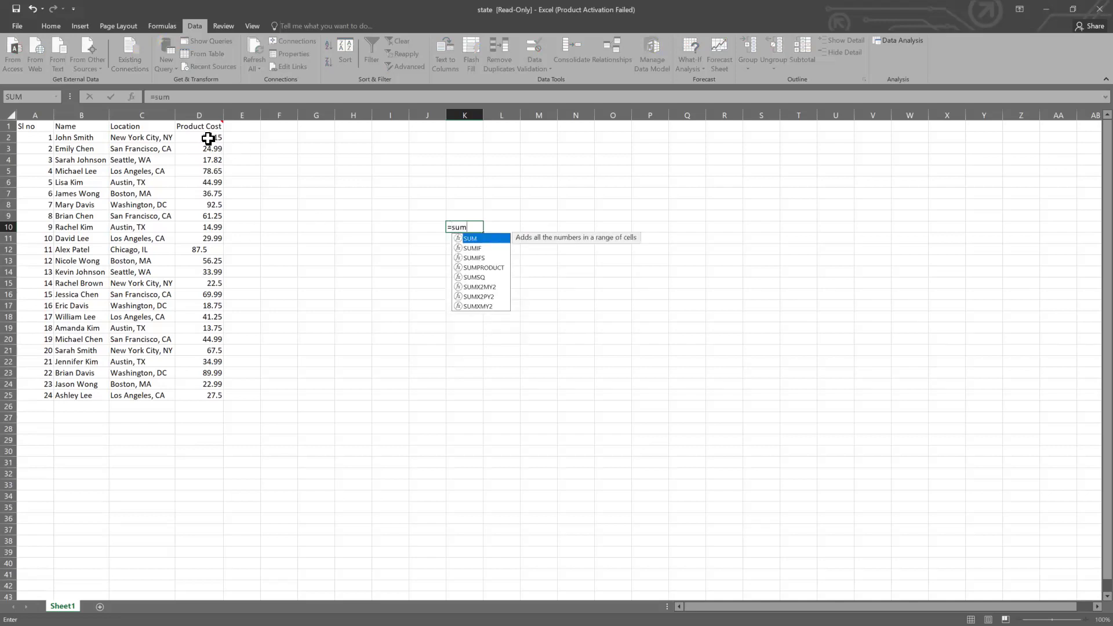
drag(207, 138, 209, 398)
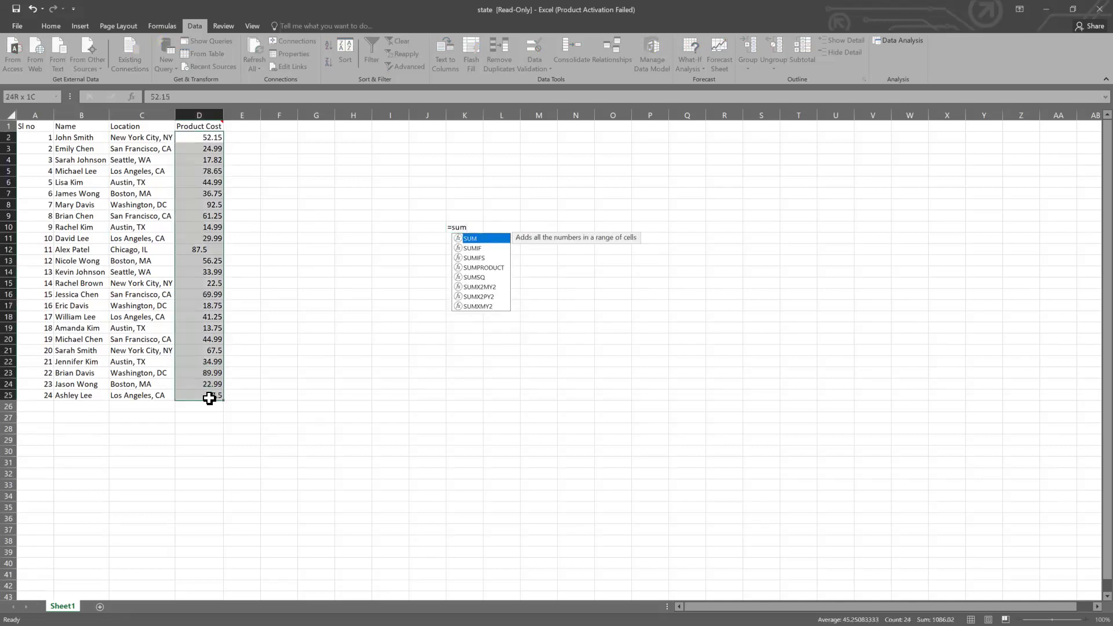
click(380, 192)
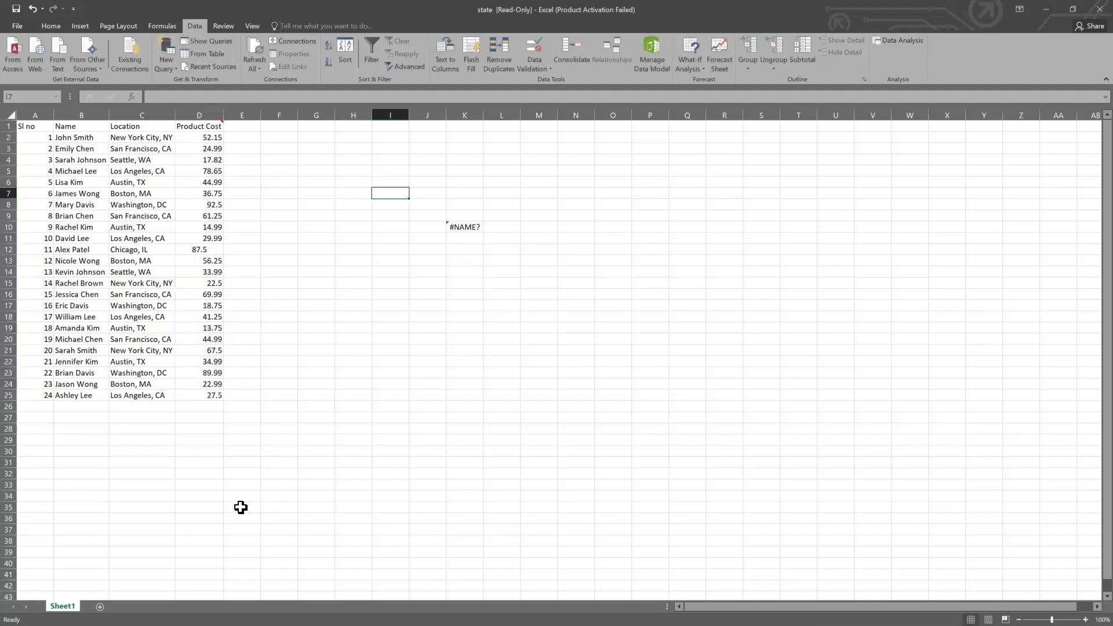
Enter 20 in D32 below the product cost column
click(209, 471)
text(20)
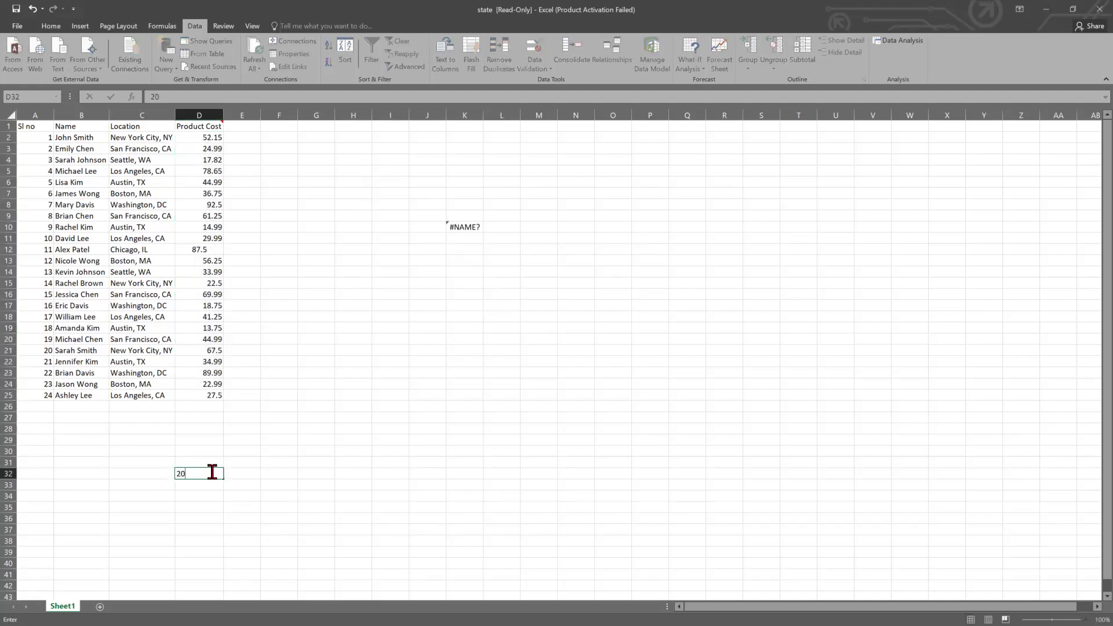
click(312, 428)
Replace the formula in K10 with one dividing the product costs by D32, =D2:D25/D32
click(473, 226)
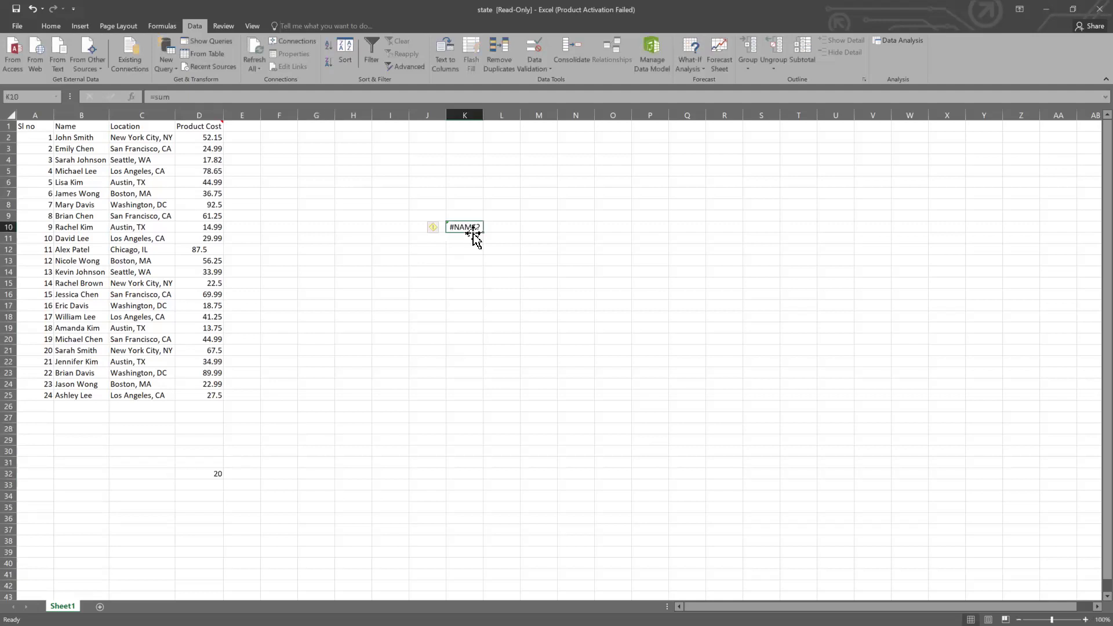
text(=)
drag(210, 137, 212, 395)
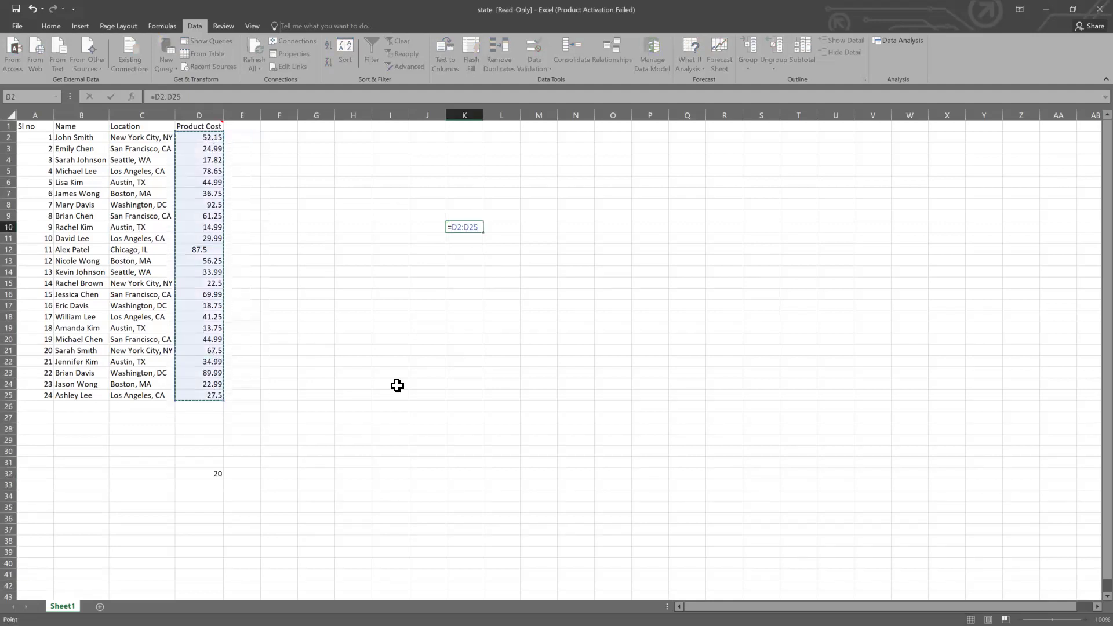
text(/)
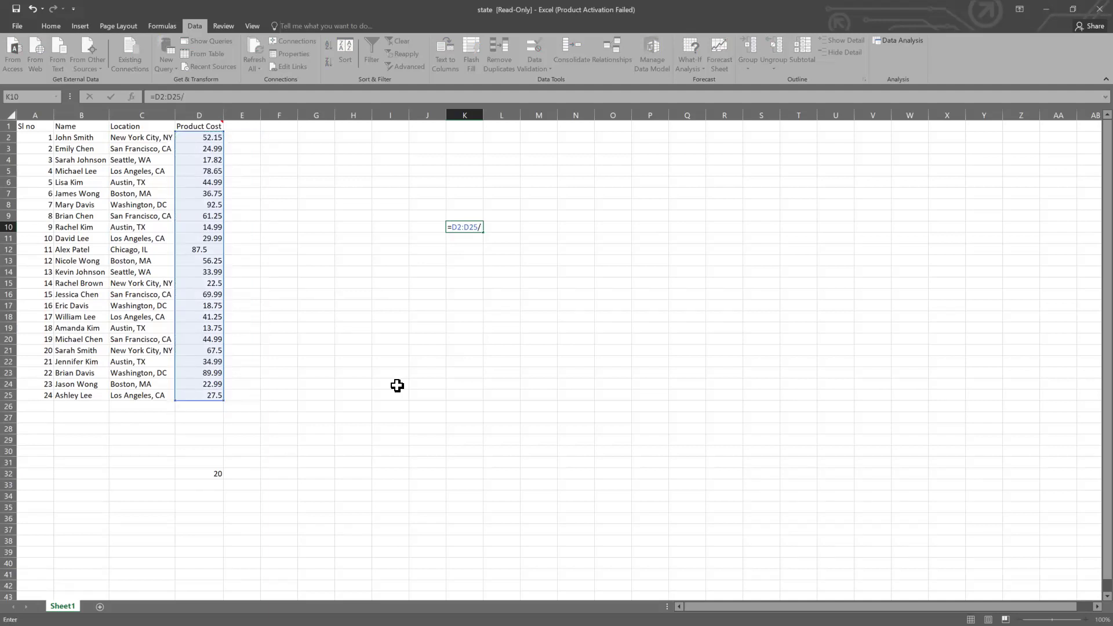
click(215, 471)
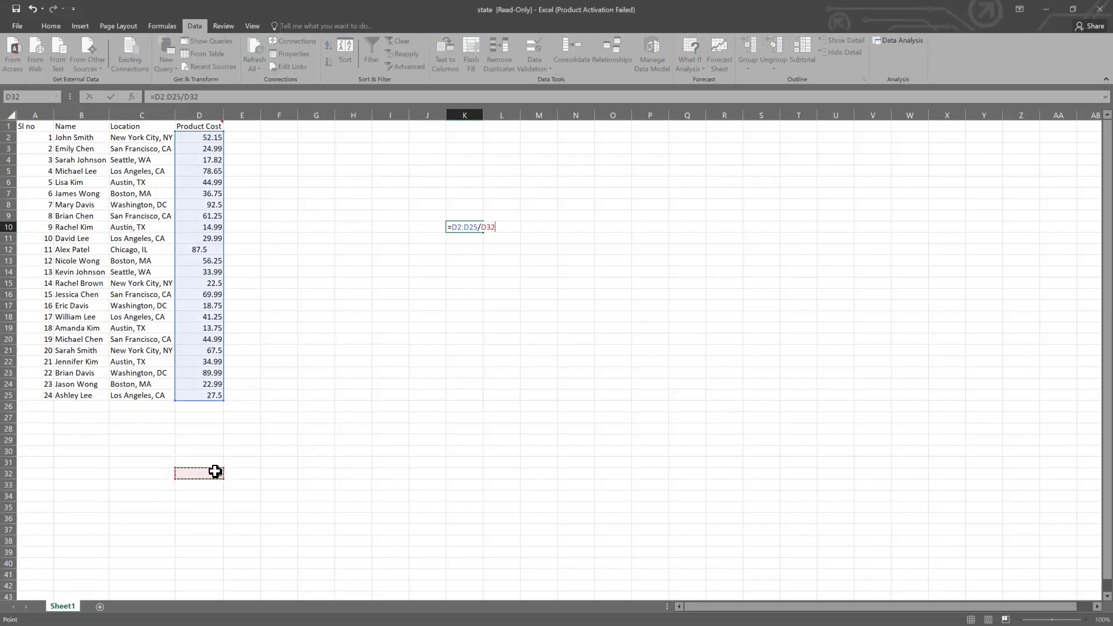
Cycle the D32 reference in K10 through its absolute and relative forms and commit the formula with $D$32
key(F4)
key(F4)
key(F4)
key(F4)
key(F4)
key(F4)
key(F4)
click(490, 228)
key(F4)
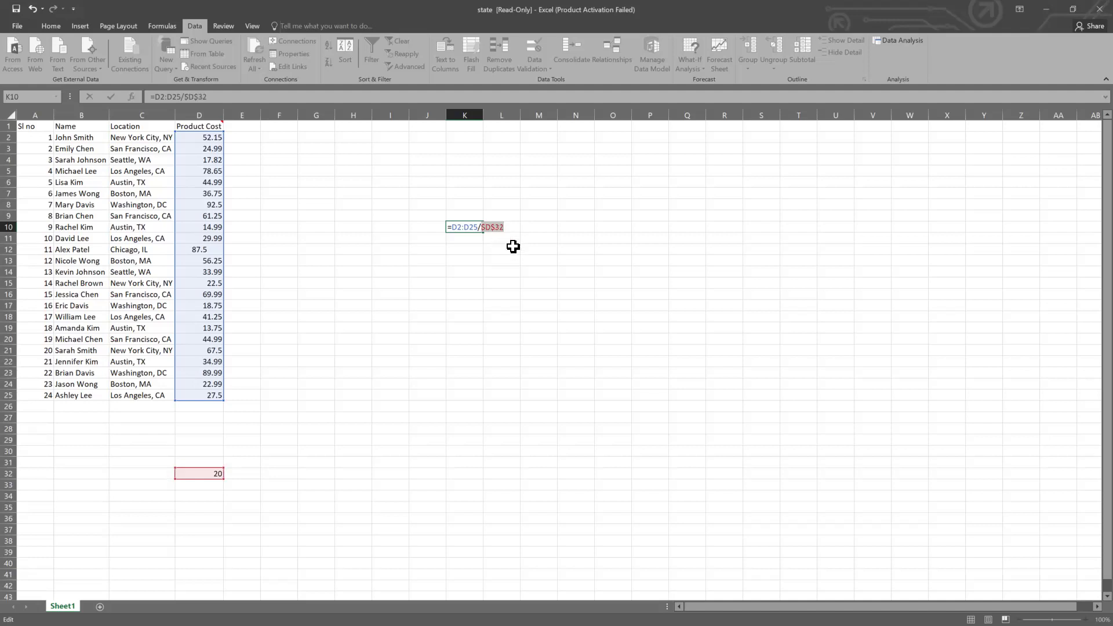
key(Return)
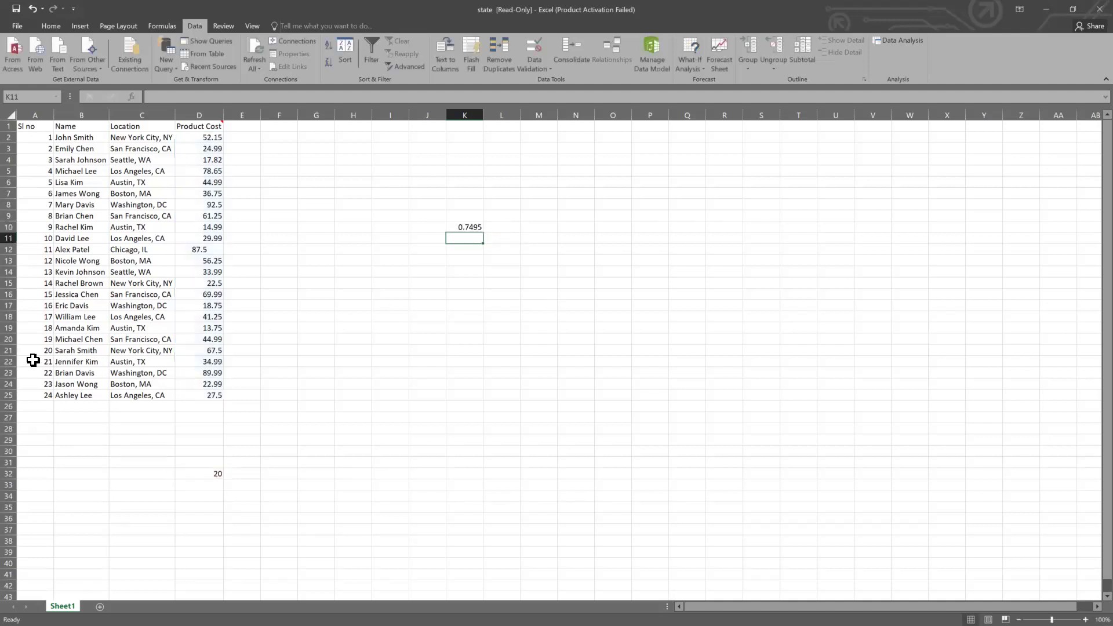
Check K10's formula against D32, and copy it to O10:P10
click(467, 226)
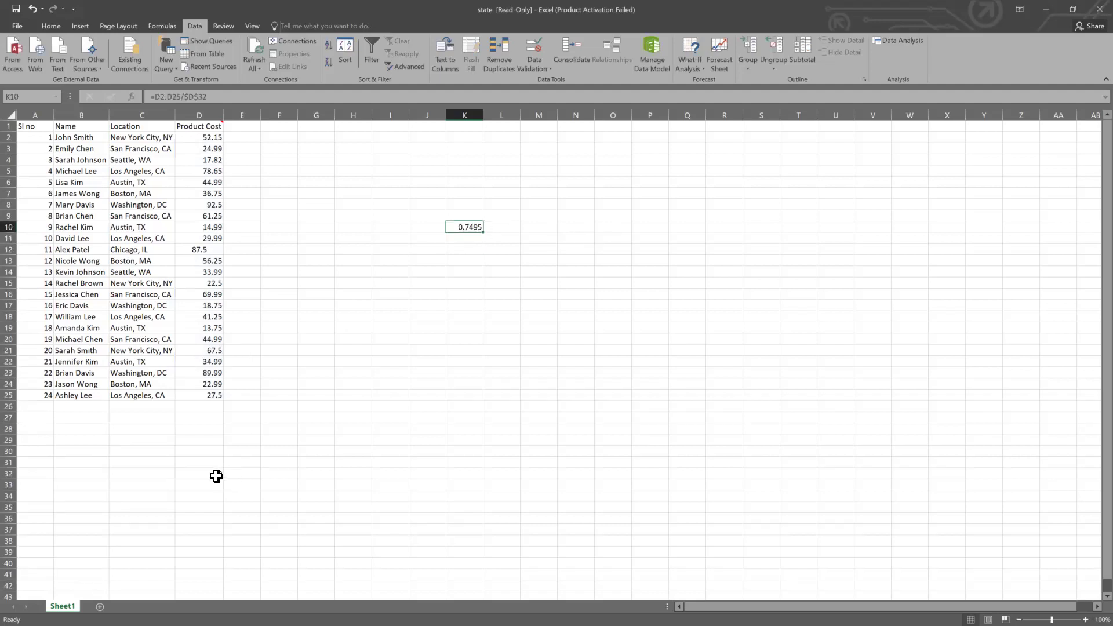
click(218, 473)
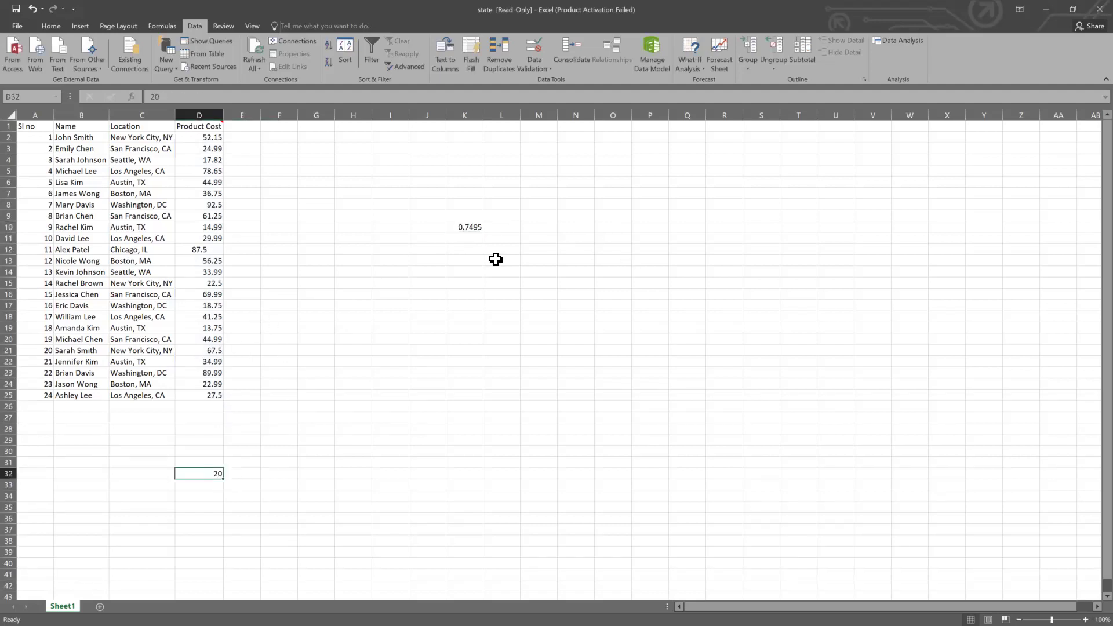
click(475, 225)
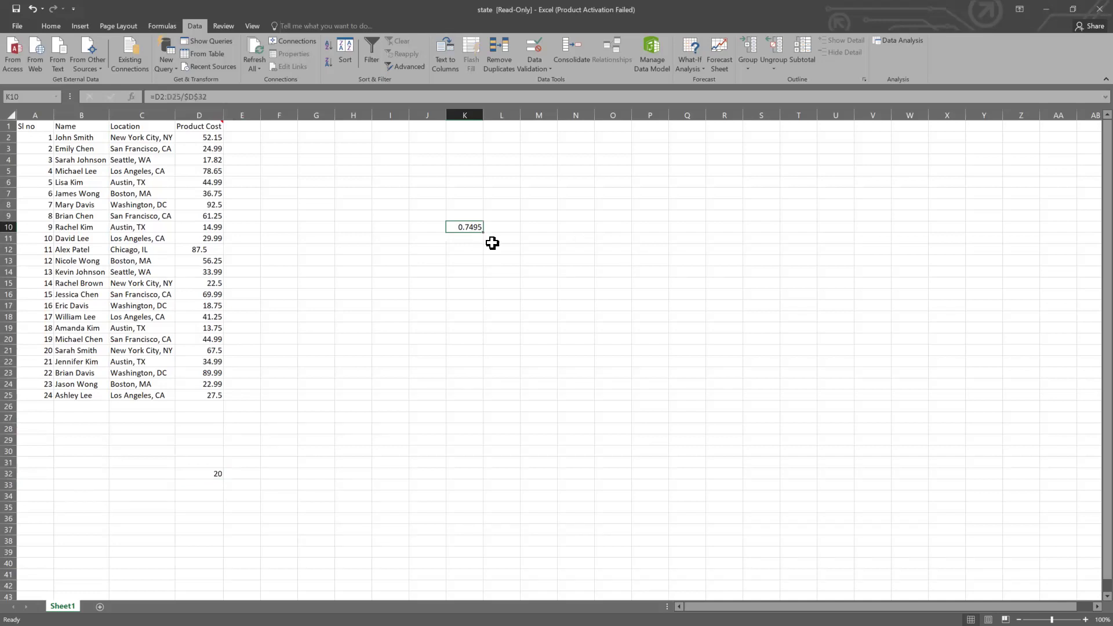
key(ctrl+c)
drag(626, 228, 638, 228)
key(ctrl+v)
click(648, 255)
Inspect the copied formulas in O10 and P10 and trace their shifted ranges and their fixed $D$32 divisor
click(615, 228)
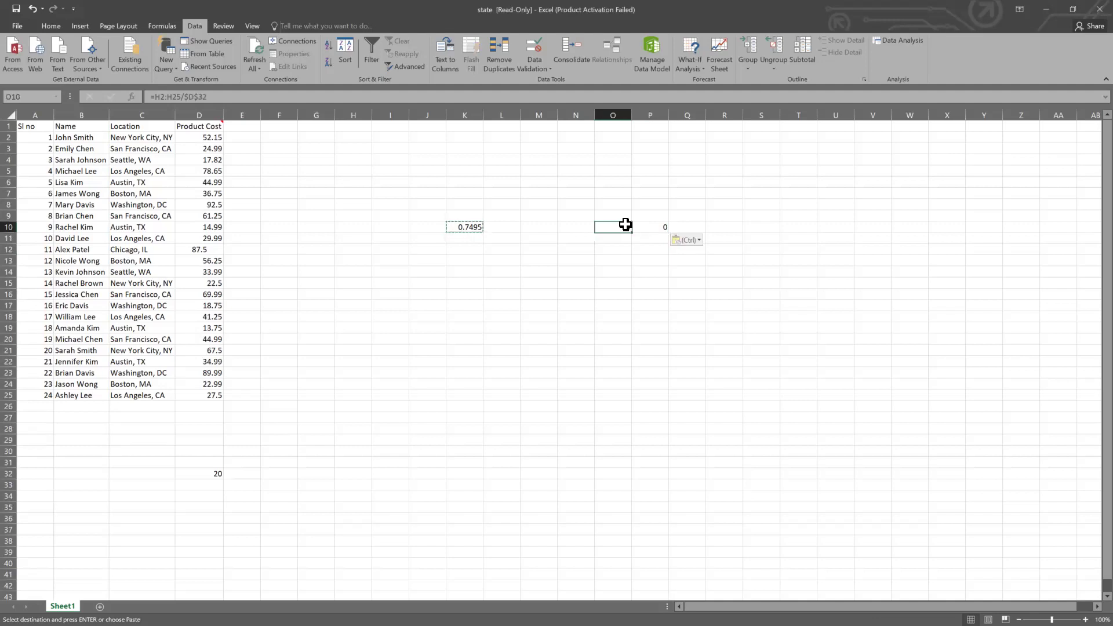
double_click(648, 227)
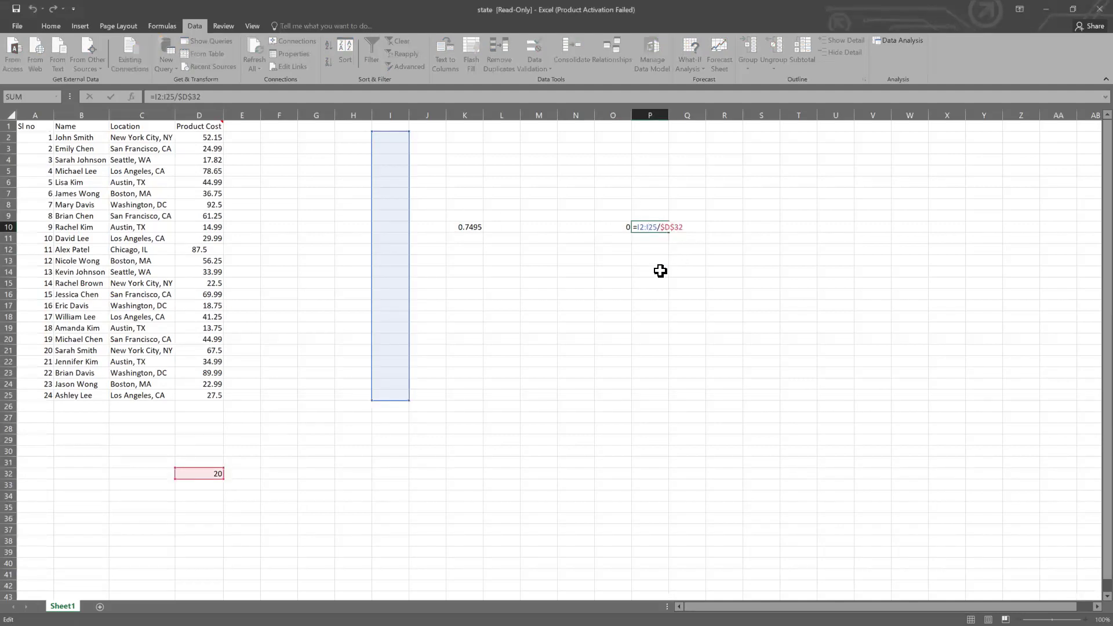
click(654, 270)
click(648, 229)
click(626, 226)
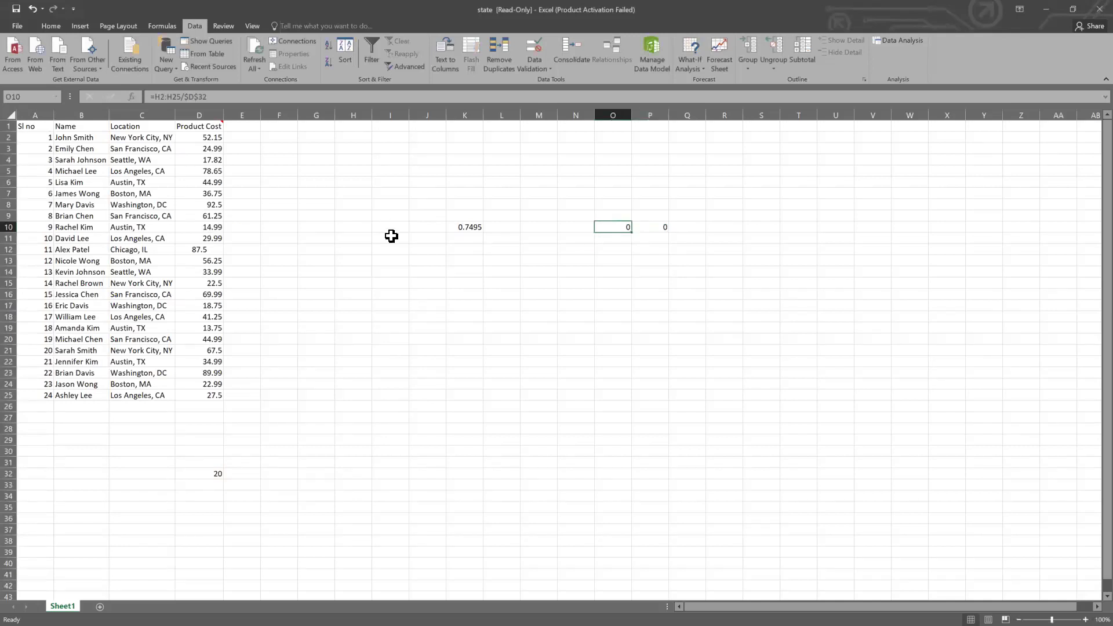
click(368, 275)
double_click(664, 227)
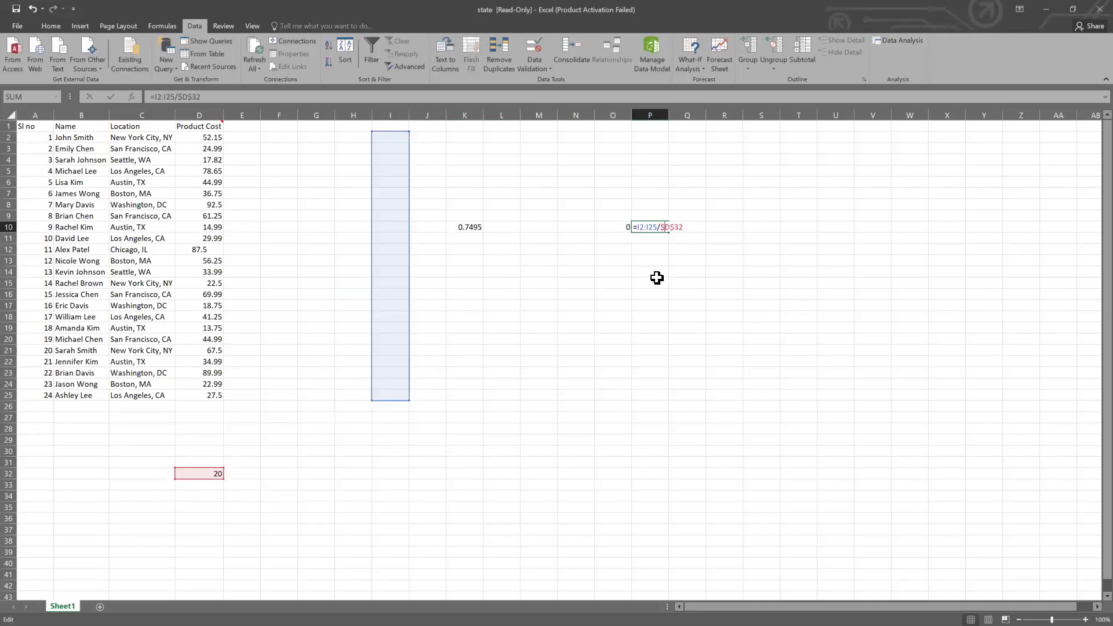
double_click(619, 226)
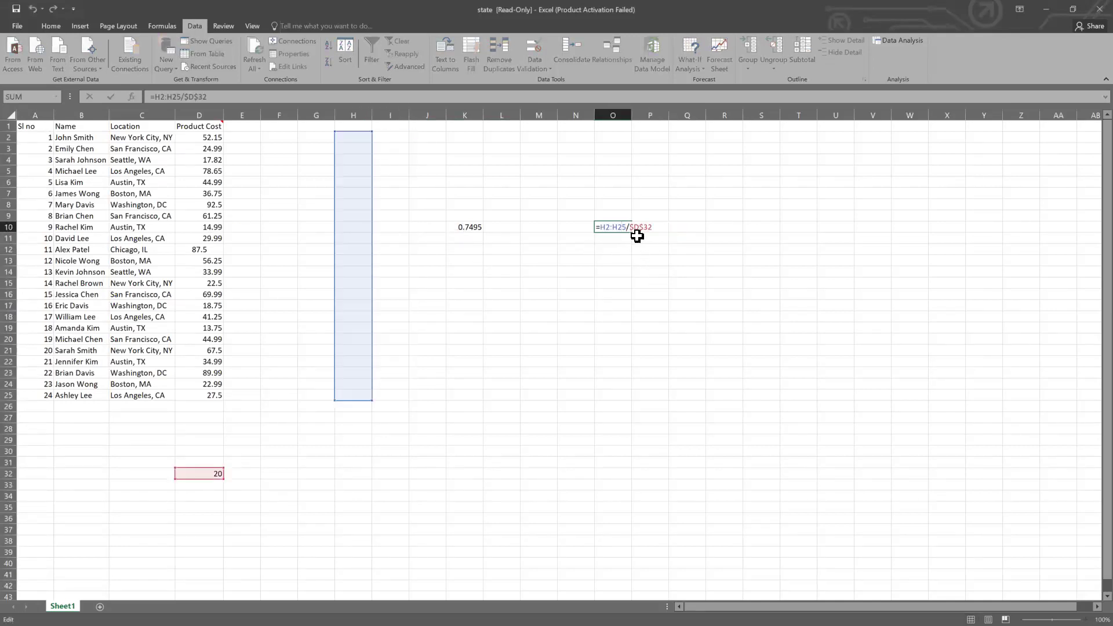
click(638, 283)
drag(353, 137, 358, 368)
click(363, 371)
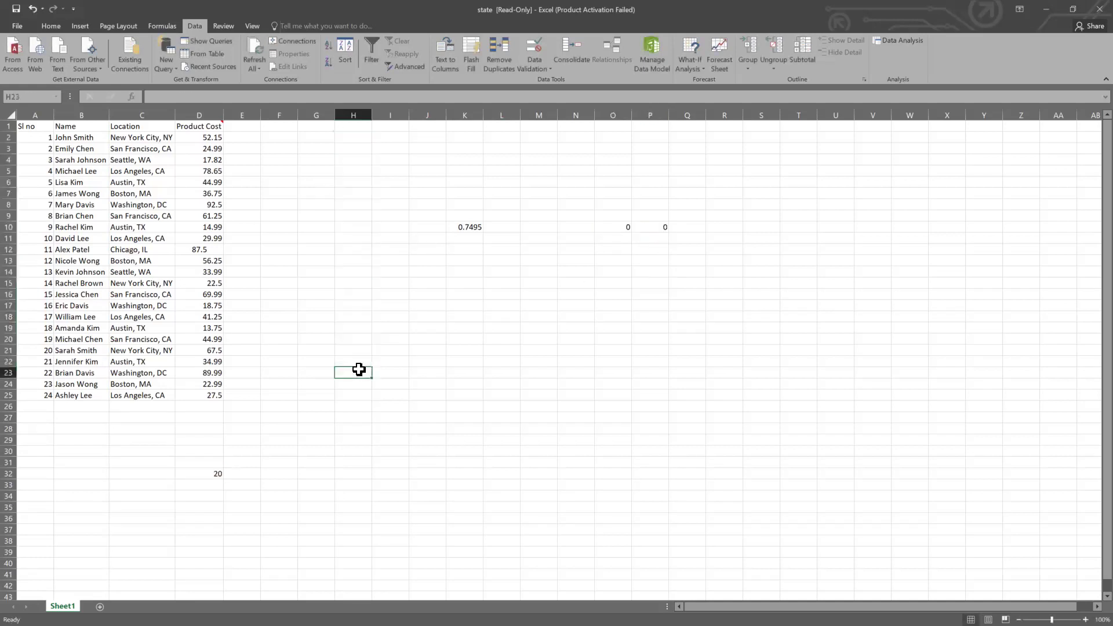
Remove the $ before the row number in P10's divisor, making the formula =I2:I25/$D32
click(679, 242)
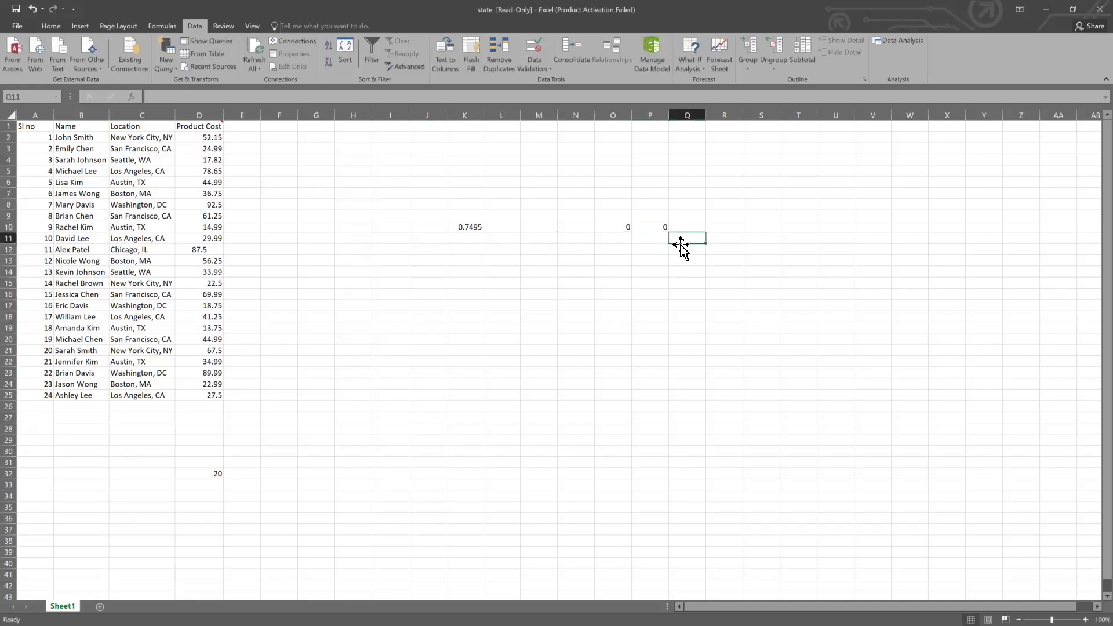
double_click(664, 226)
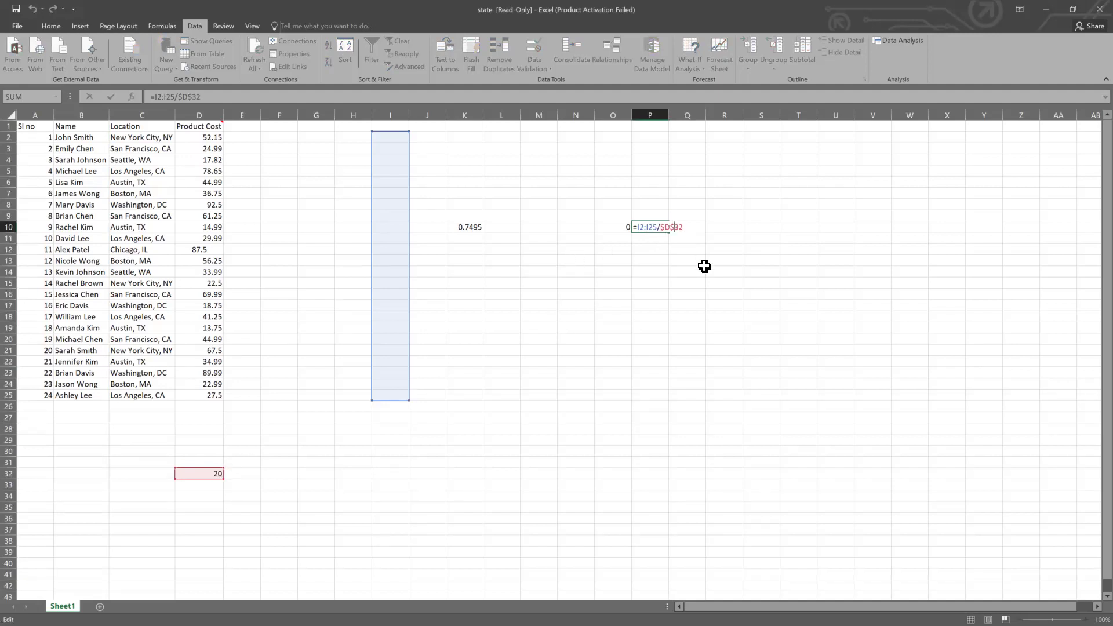
key(BackSpace)
key(Return)
Reopen the formulas in P10 and O10 to compare their divisor references
click(663, 226)
double_click(664, 226)
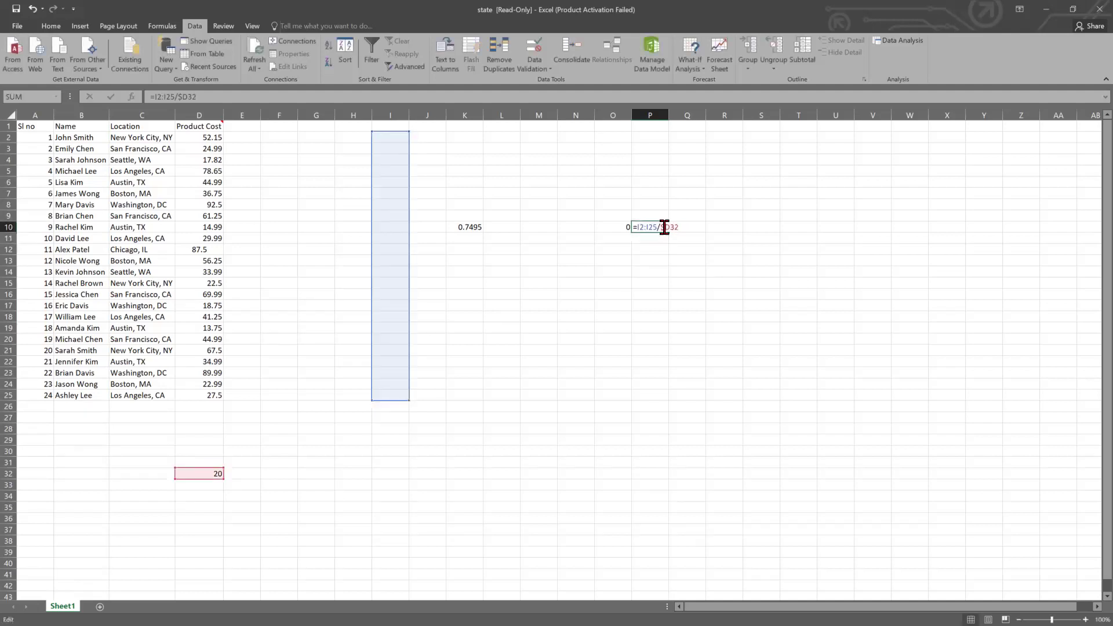
click(628, 273)
click(621, 226)
double_click(621, 225)
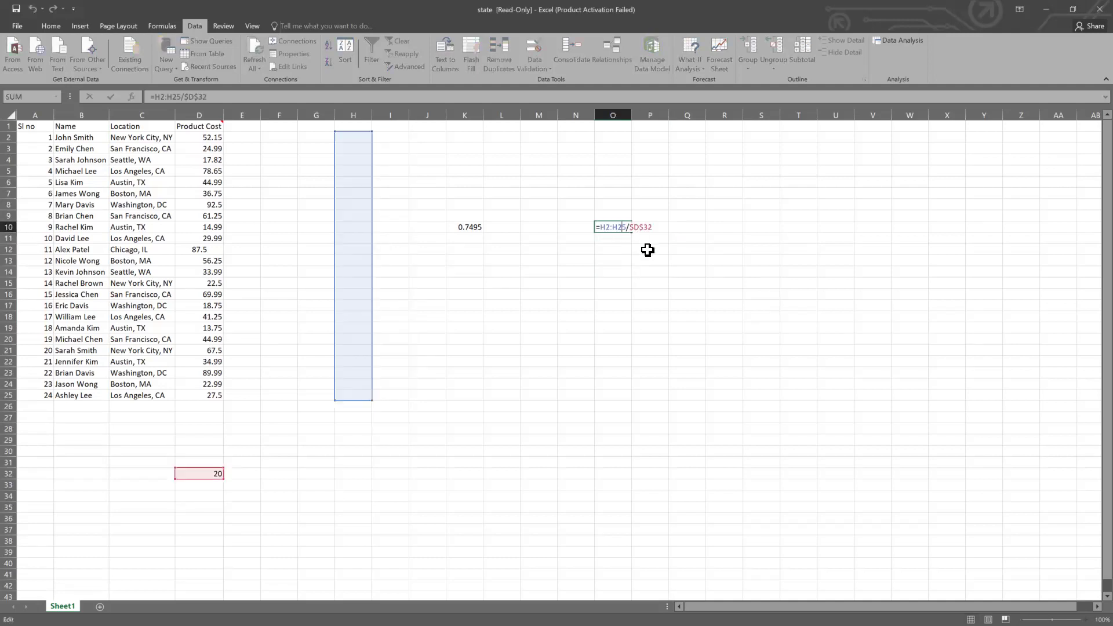
click(645, 248)
Insert a reference to Q11 at the start of P10's formula and commit it as =Q11=I2:I25/$D32
click(650, 223)
double_click(651, 223)
click(671, 236)
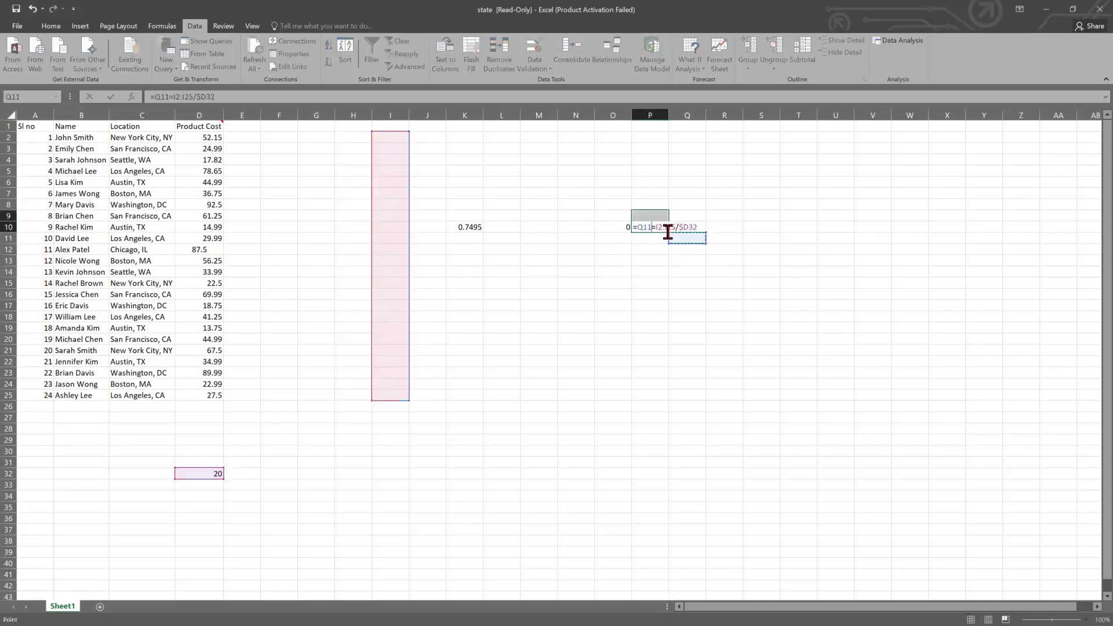
key(Return)
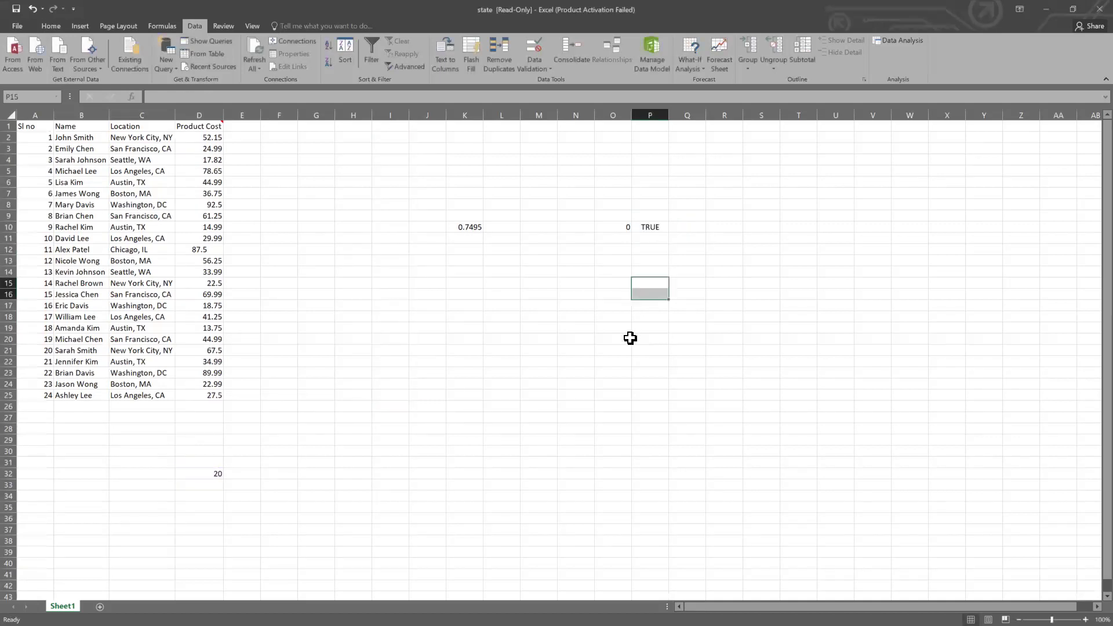
Undo the Q11 comparison added to the start of P10's formula
click(655, 231)
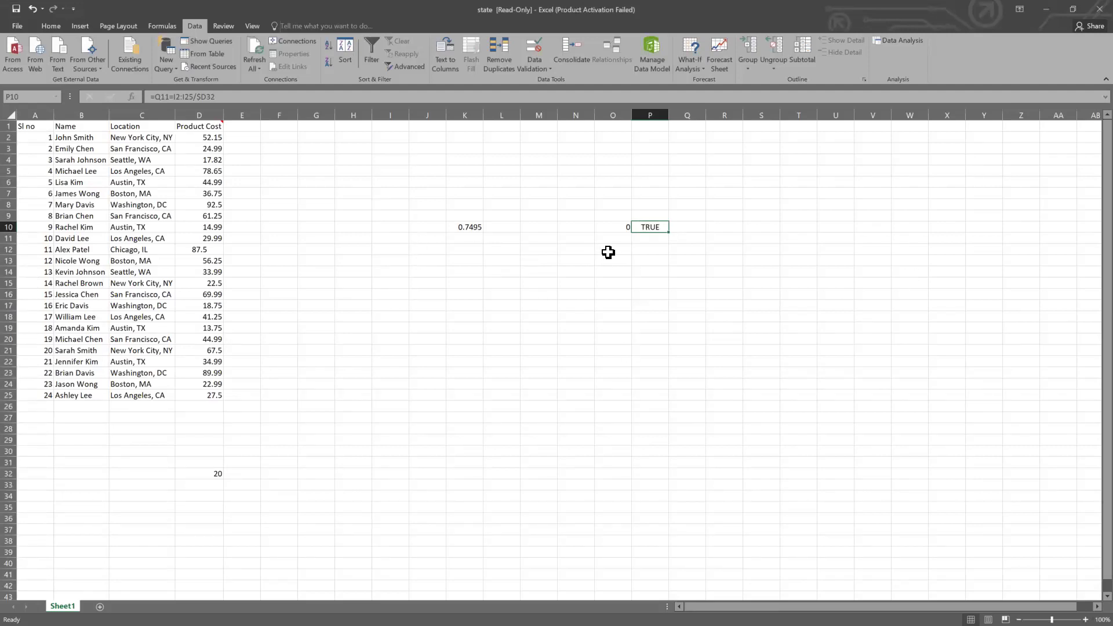
key(ctrl+z)
key(shift+Up)
key(shift+Down)
Cycle the D32 divisor in P10's formula through its absolute, mixed and relative reference forms
click(191, 97)
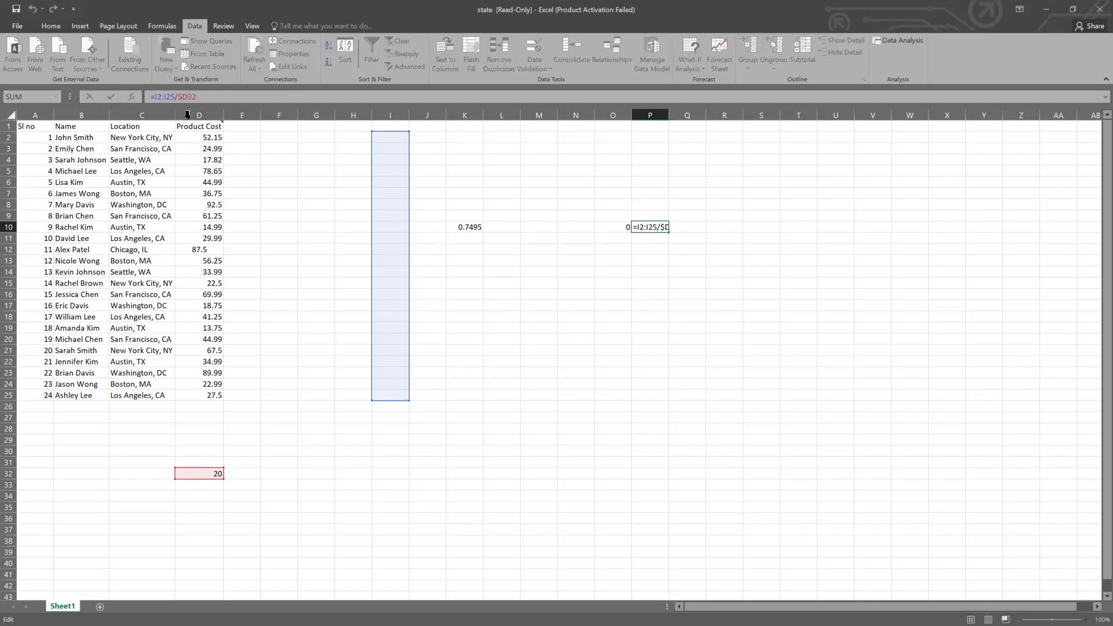
key(F4)
key(F4)
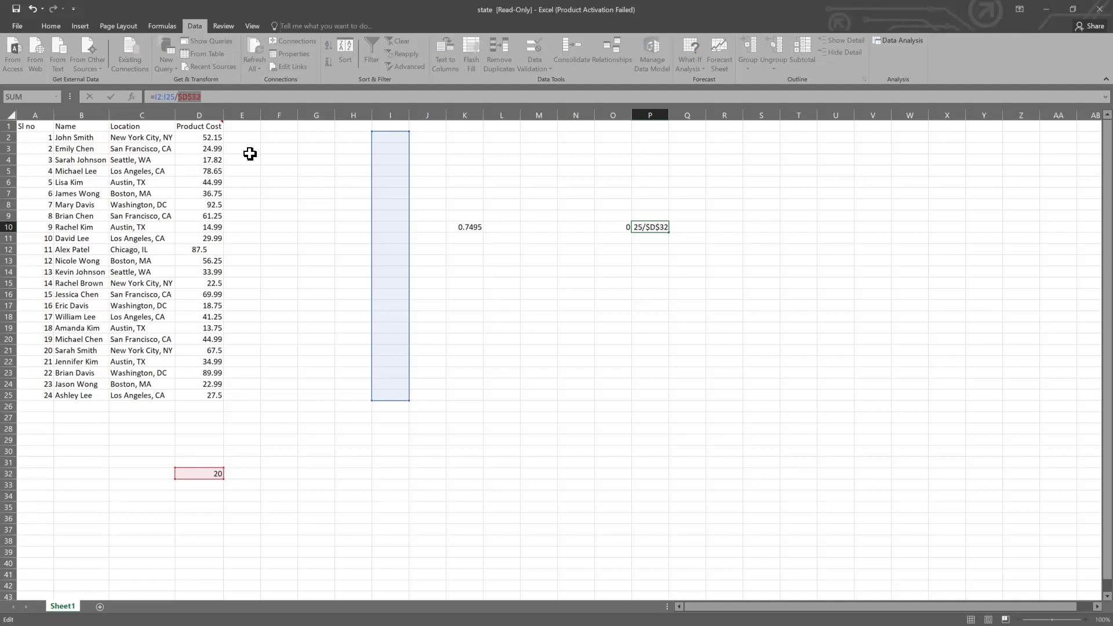
key(F4)
key(F4)
key(BackSpace)
key(F4)
key(F4)
key(F4)
key(F4)
key(F4)
key(F4)
Try to replace the divisor in P10's formula with the range D2:D22
click(400, 204)
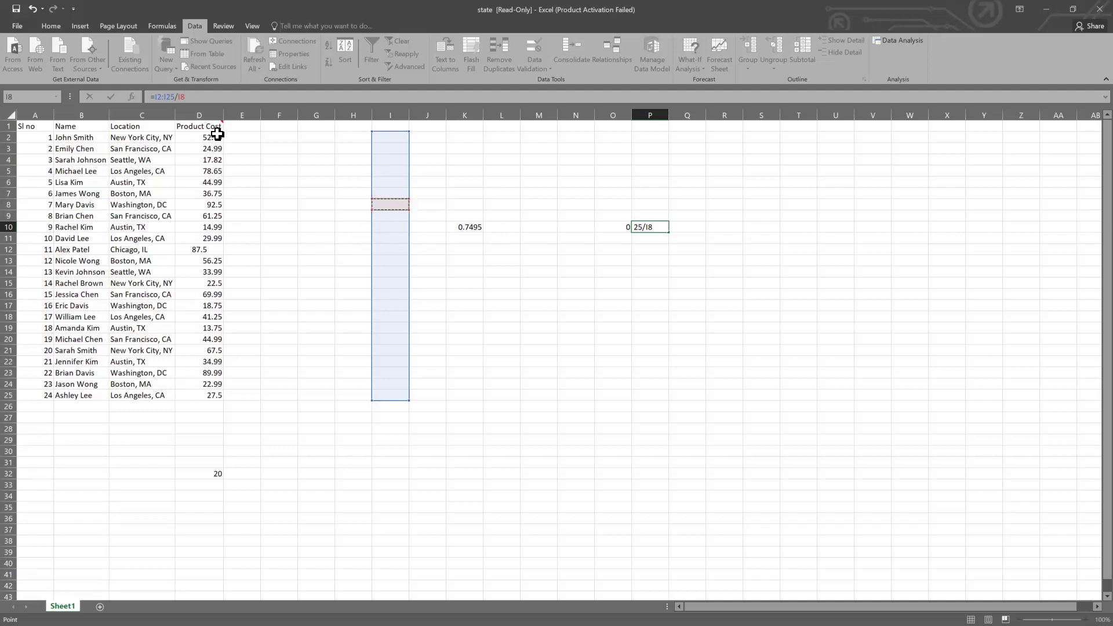
drag(217, 134, 220, 363)
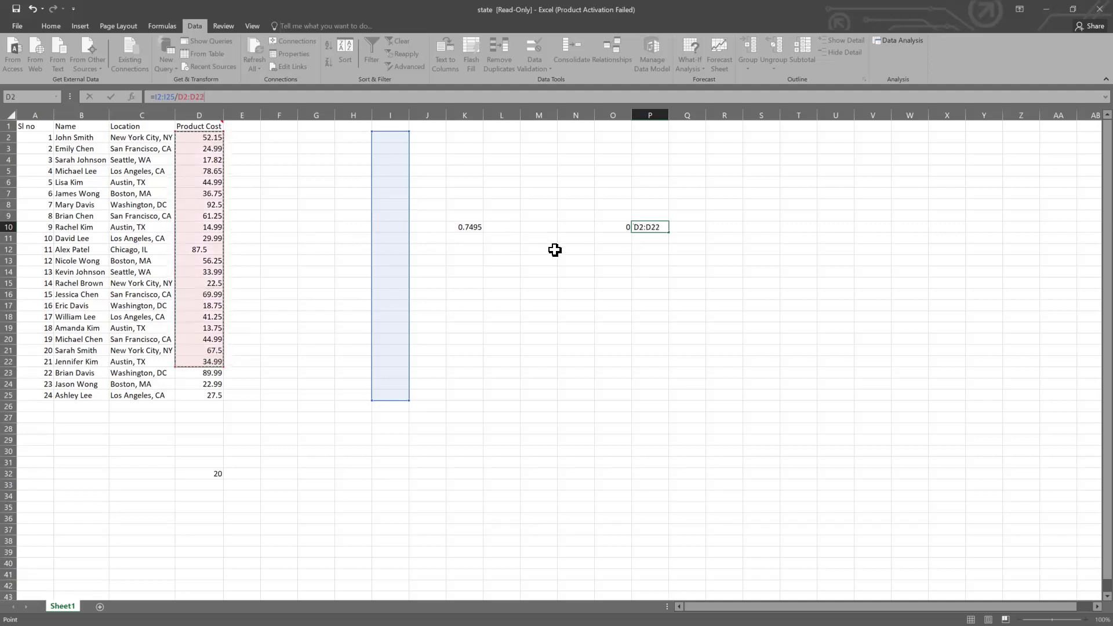
key(Return)
Reopen the formulas in O10 and P10 and review the D2:D25 cost range and the D32 divisor they are based on
click(576, 270)
double_click(627, 229)
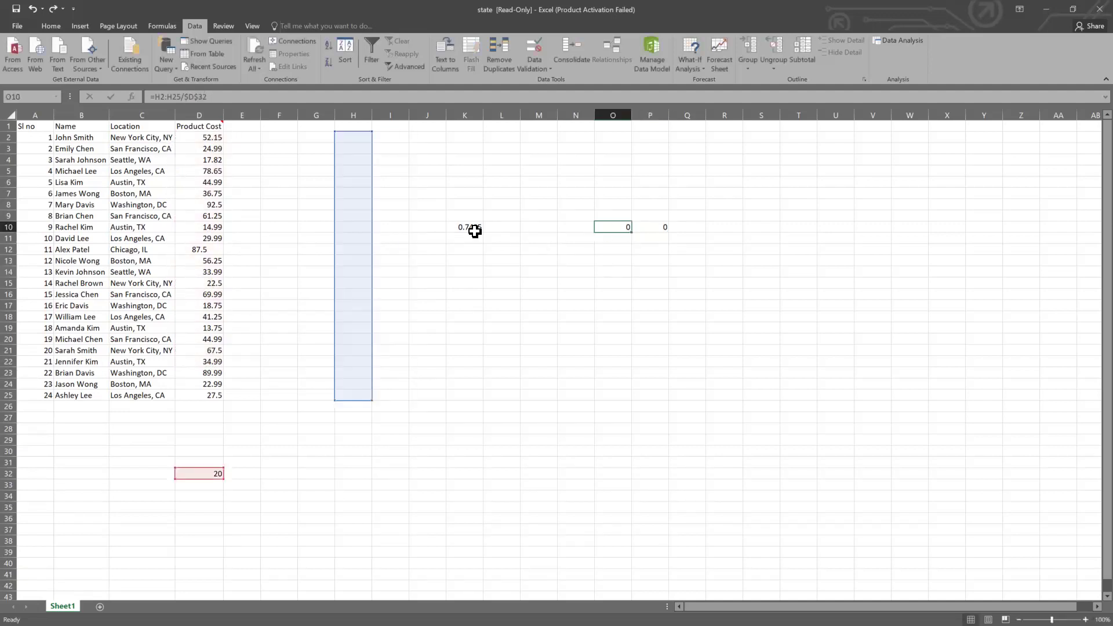
click(644, 299)
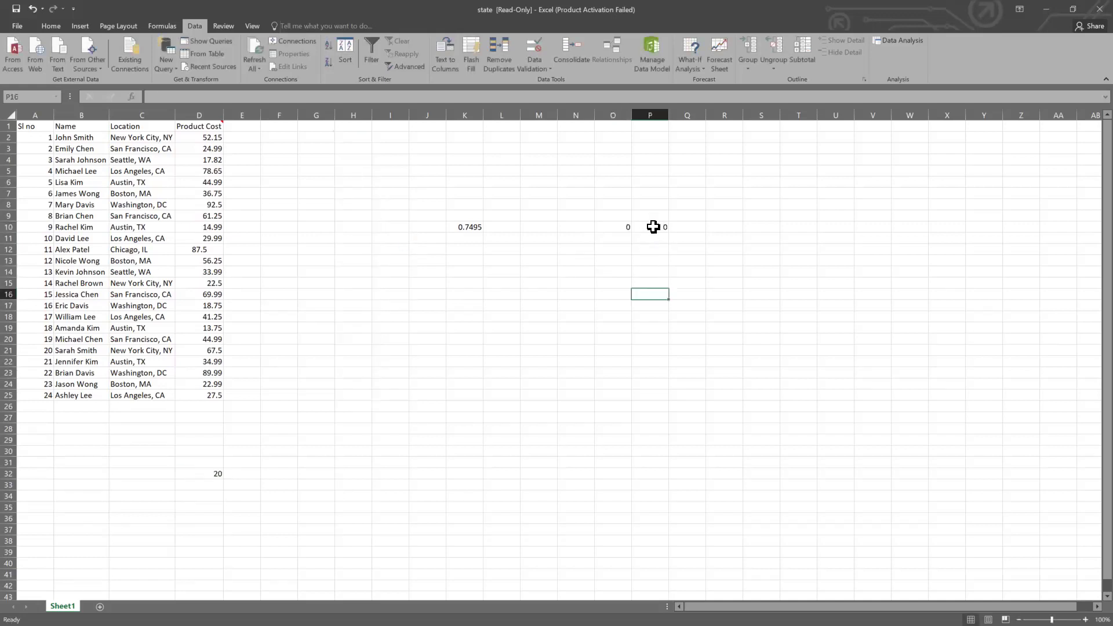
double_click(652, 227)
click(538, 319)
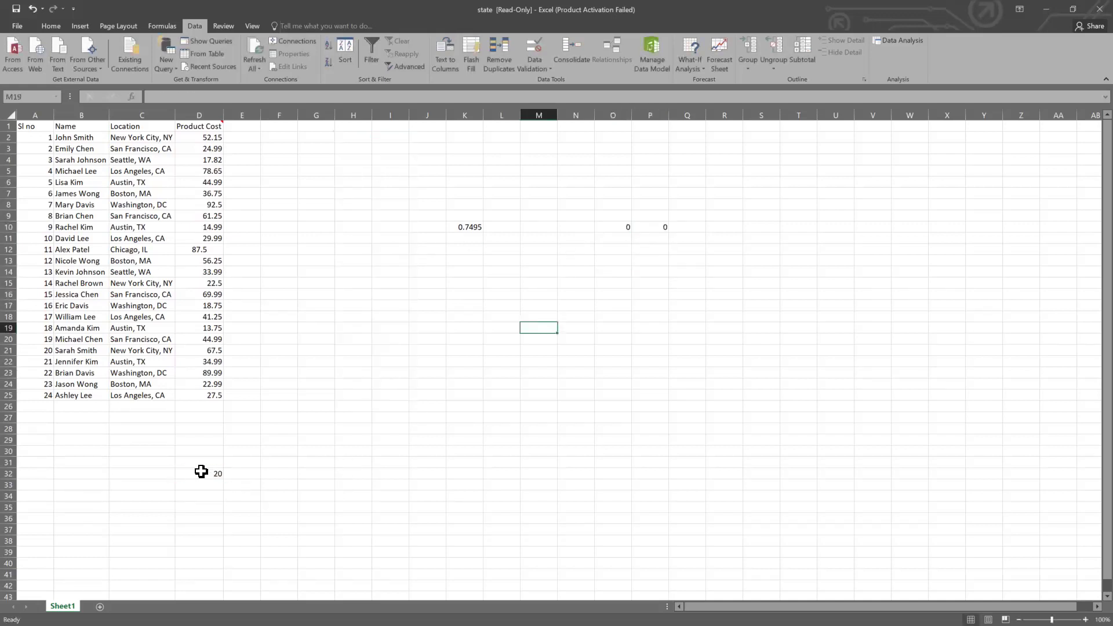
click(215, 478)
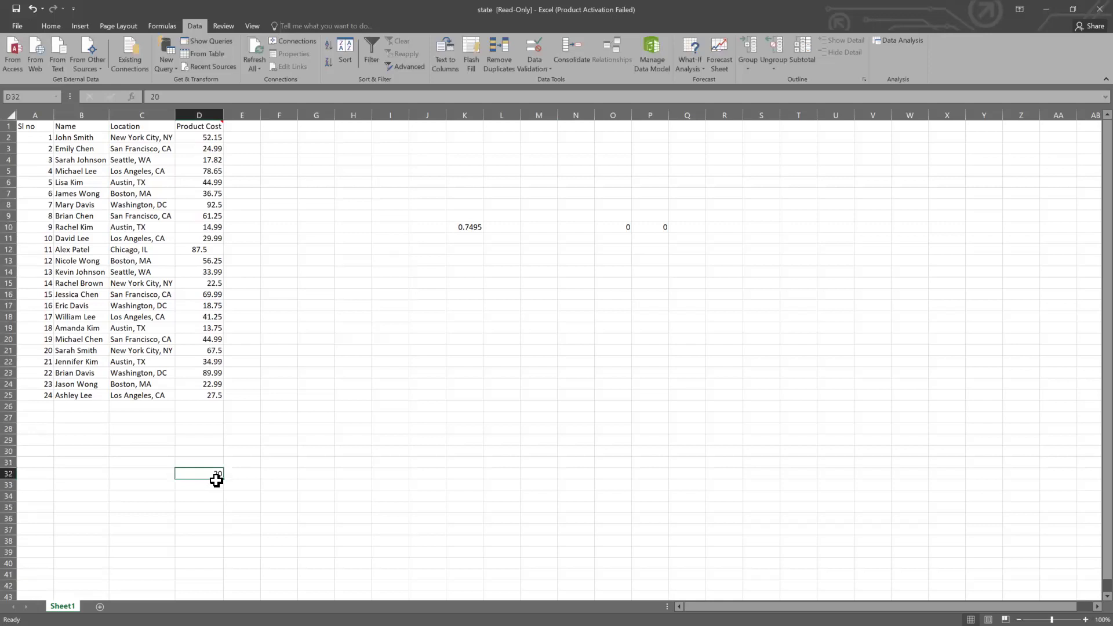
click(625, 238)
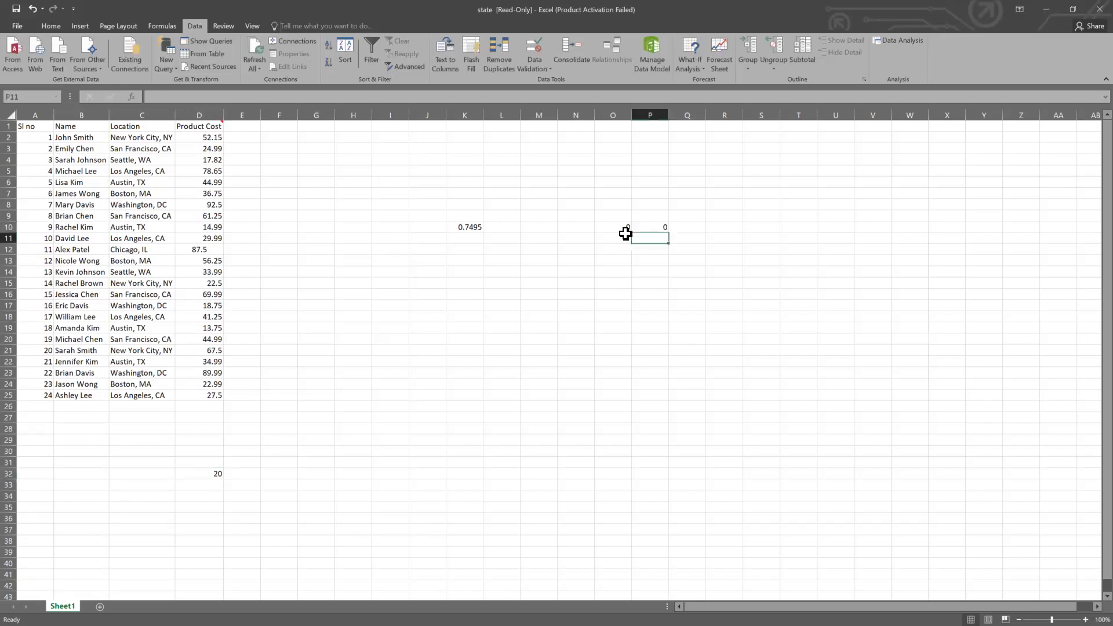
click(649, 228)
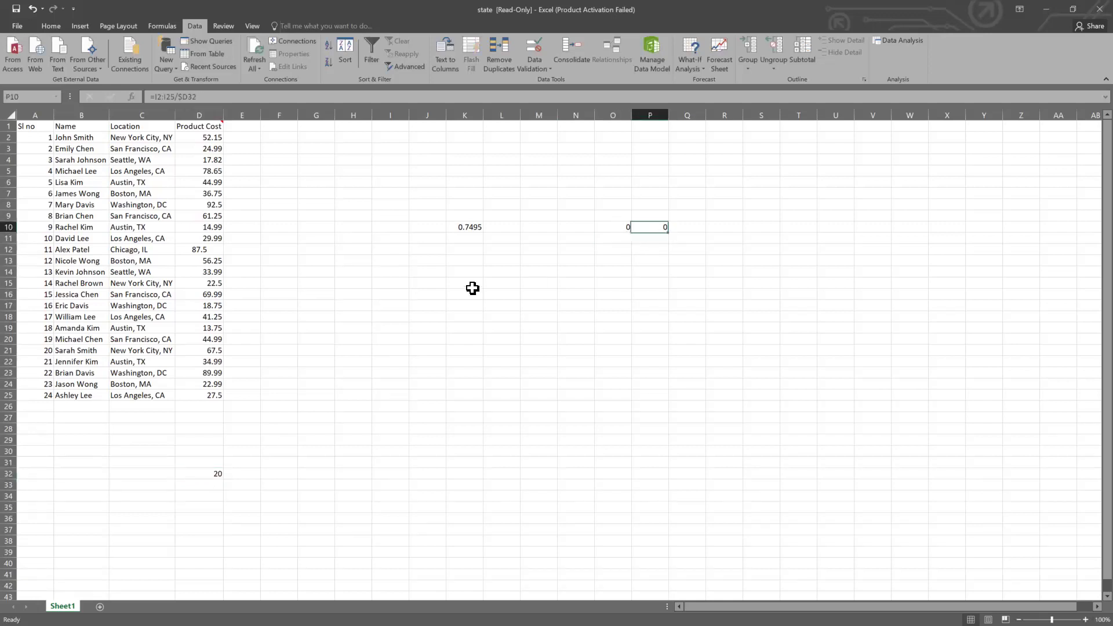
drag(212, 137, 218, 390)
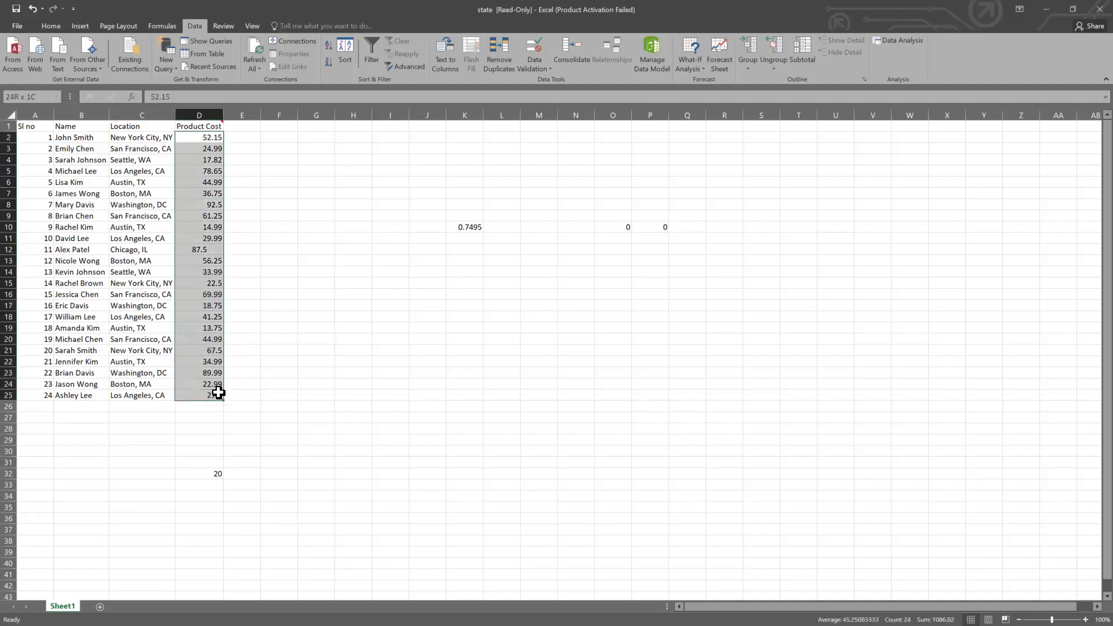
click(464, 271)
click(213, 470)
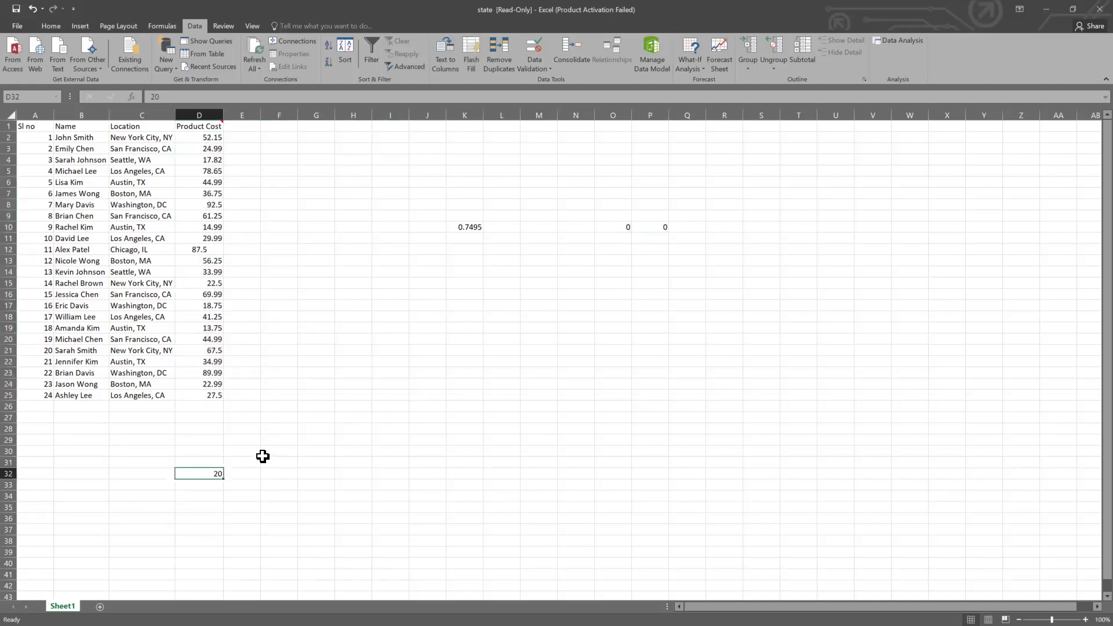
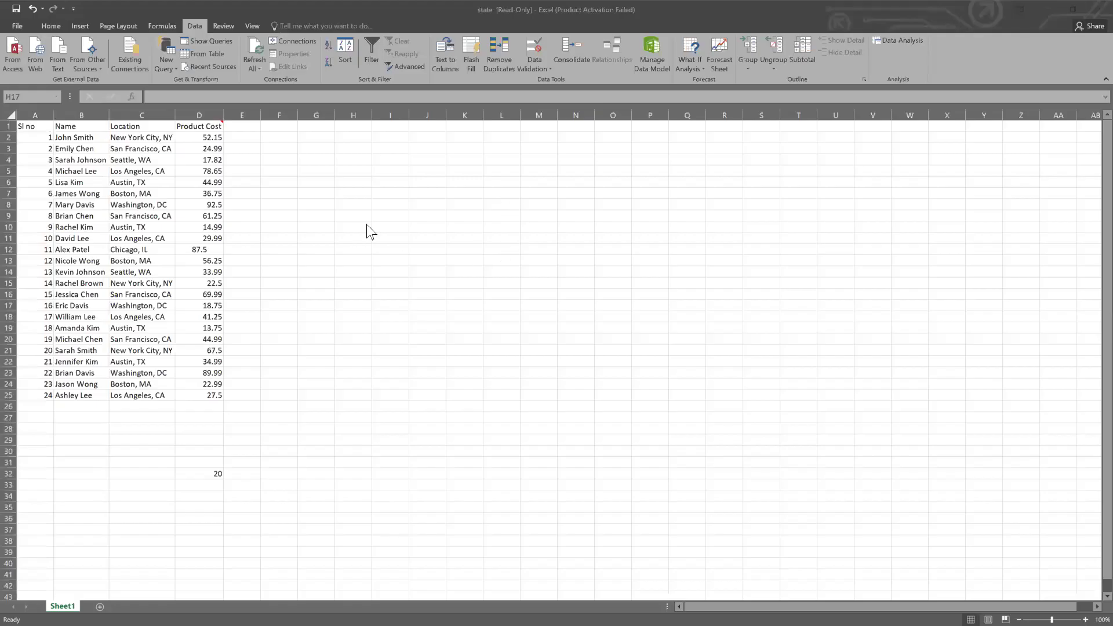
click(353, 305)
click(278, 172)
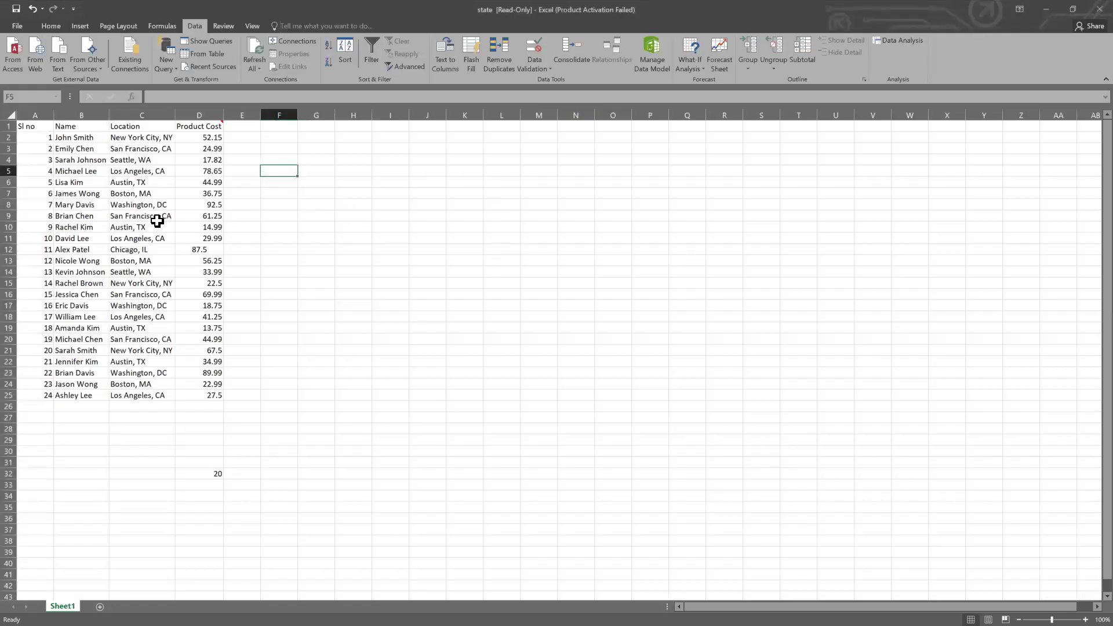
click(379, 215)
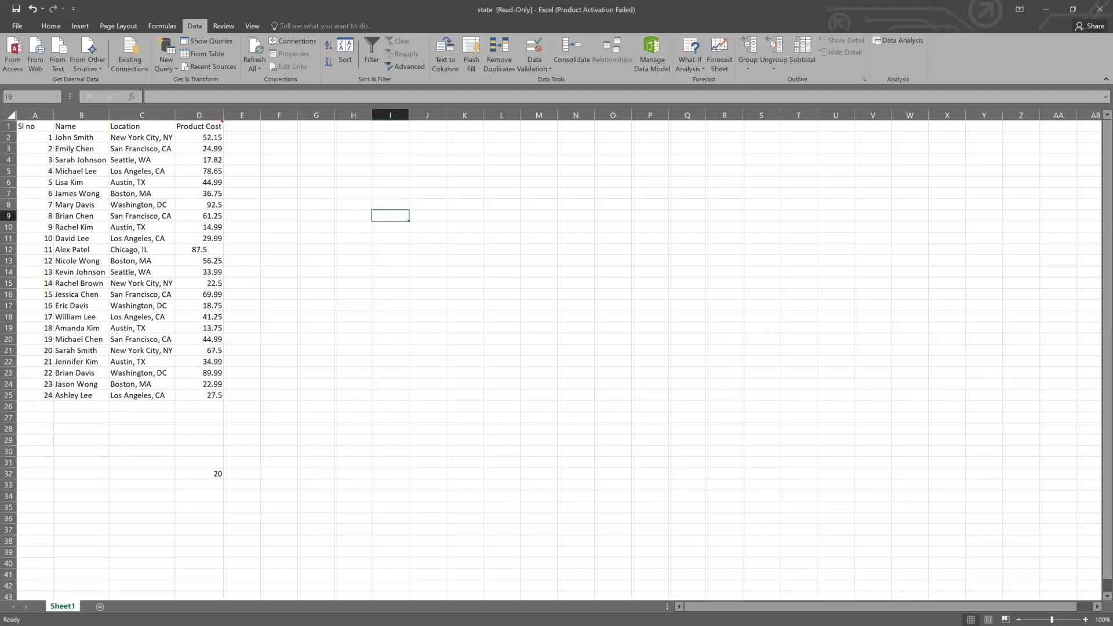
click(277, 261)
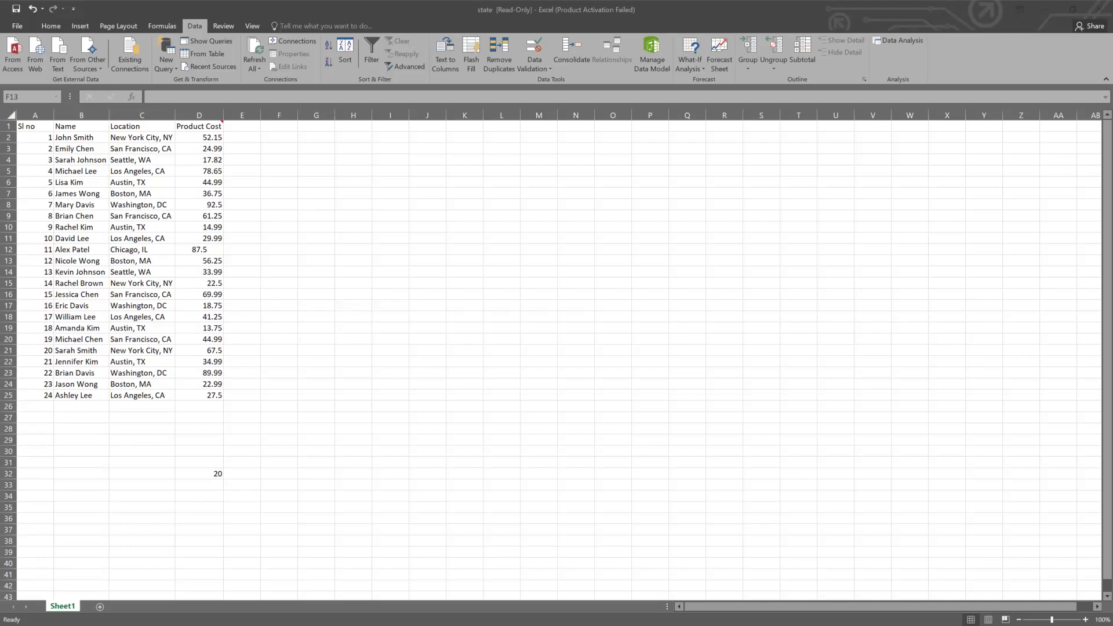
click(283, 253)
click(187, 428)
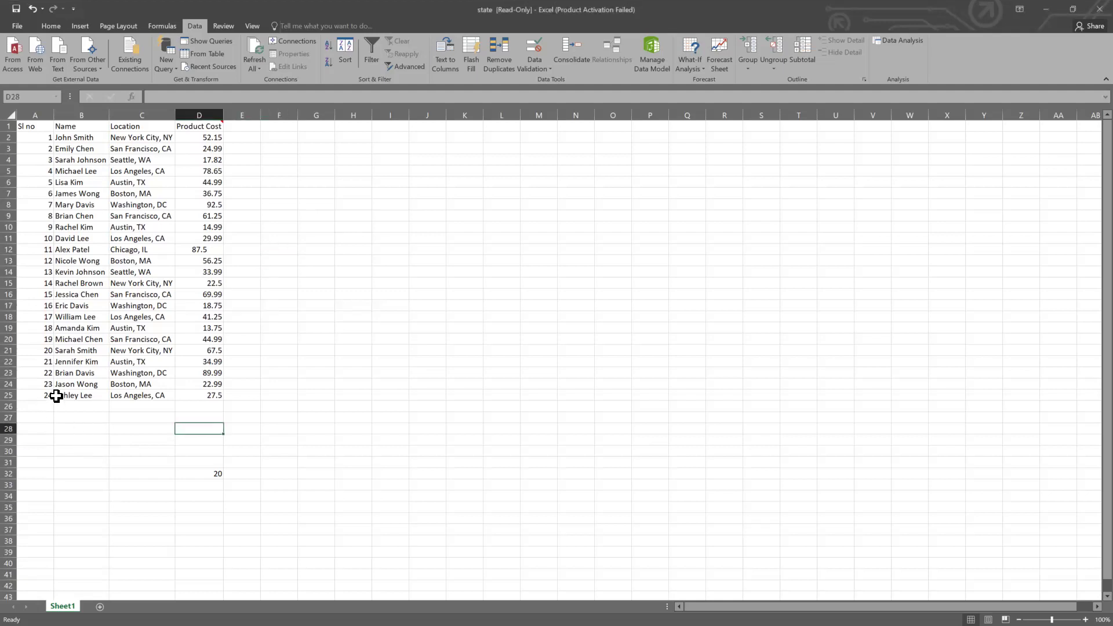
drag(49, 396, 222, 112)
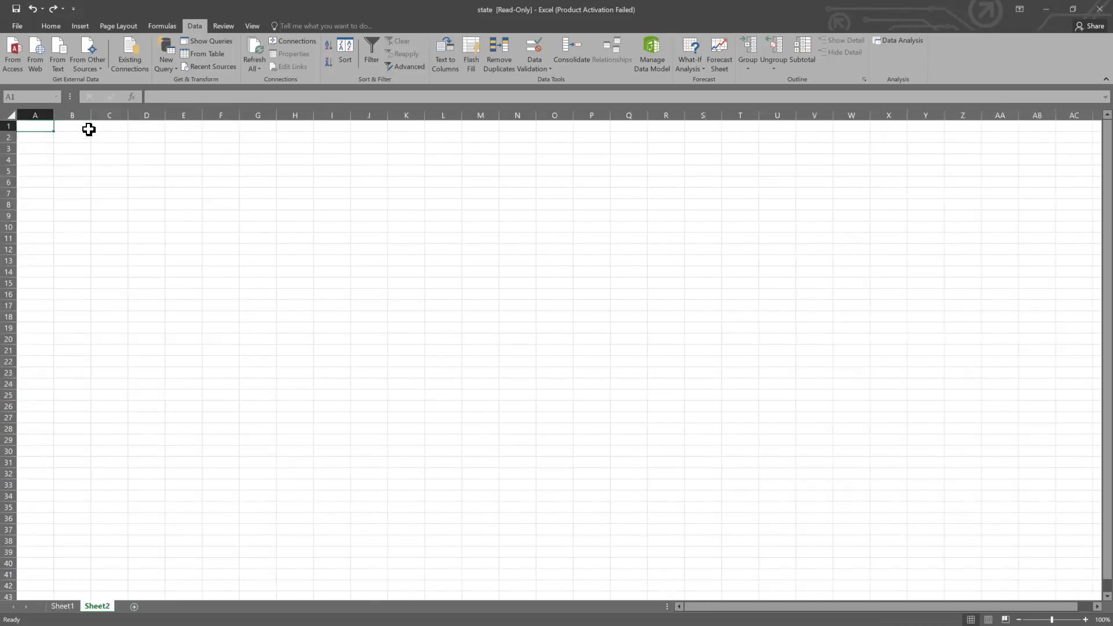
Enter the heading sl no in A1 of Sheet2 and number the cells A2 to A8 below it from 1 to 7
text(sl no)
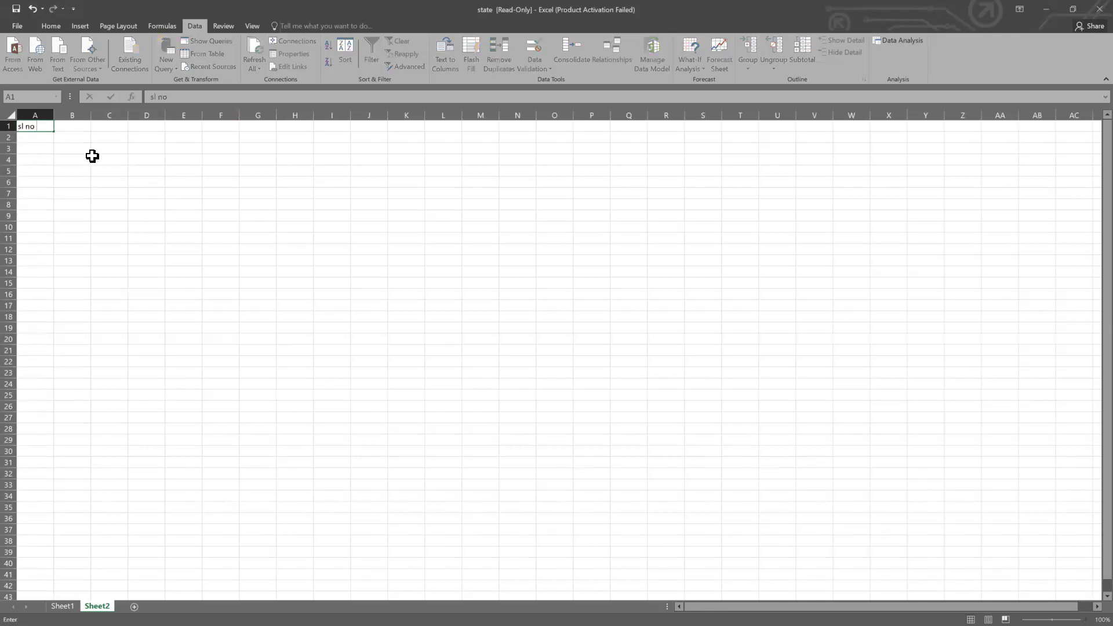
key(Return)
text(1)
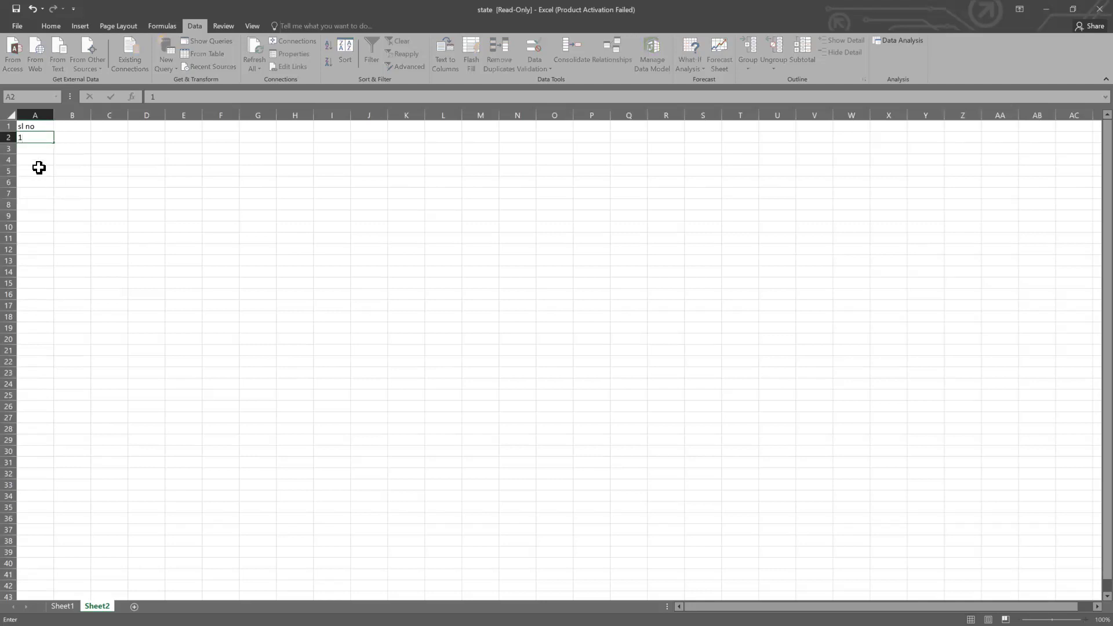
key(Return)
text(2)
key(Return)
text(3)
key(Return)
text(4)
key(Return)
key(Return)
text(5)
click(75, 181)
drag(45, 142, 54, 212)
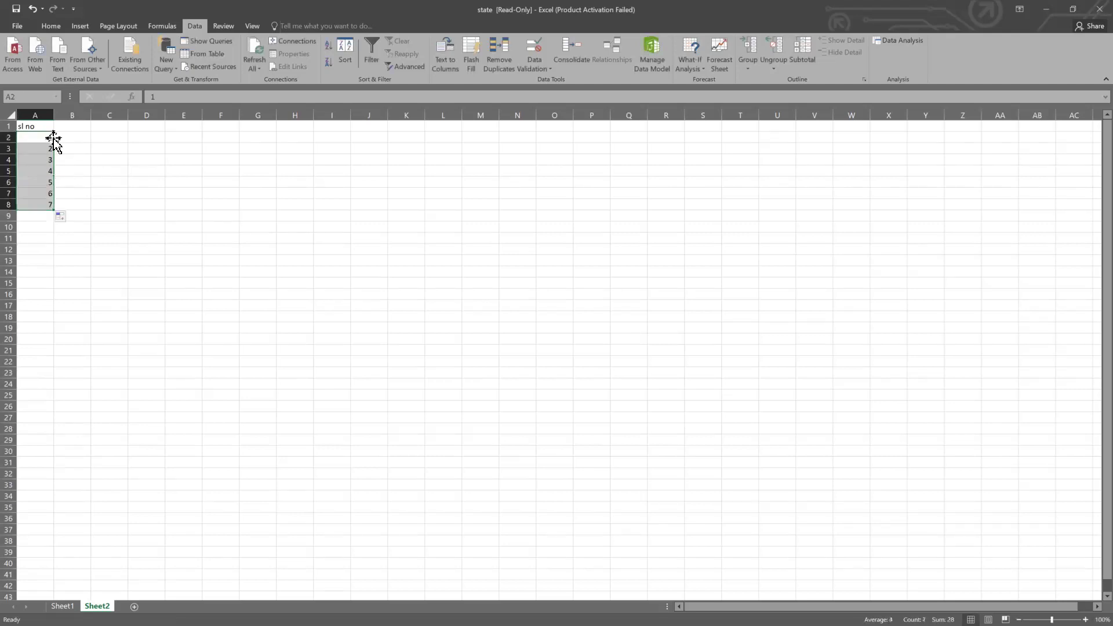
Select the blocks A2:C9 and A2:F8 around the serial numbers in turn
click(84, 127)
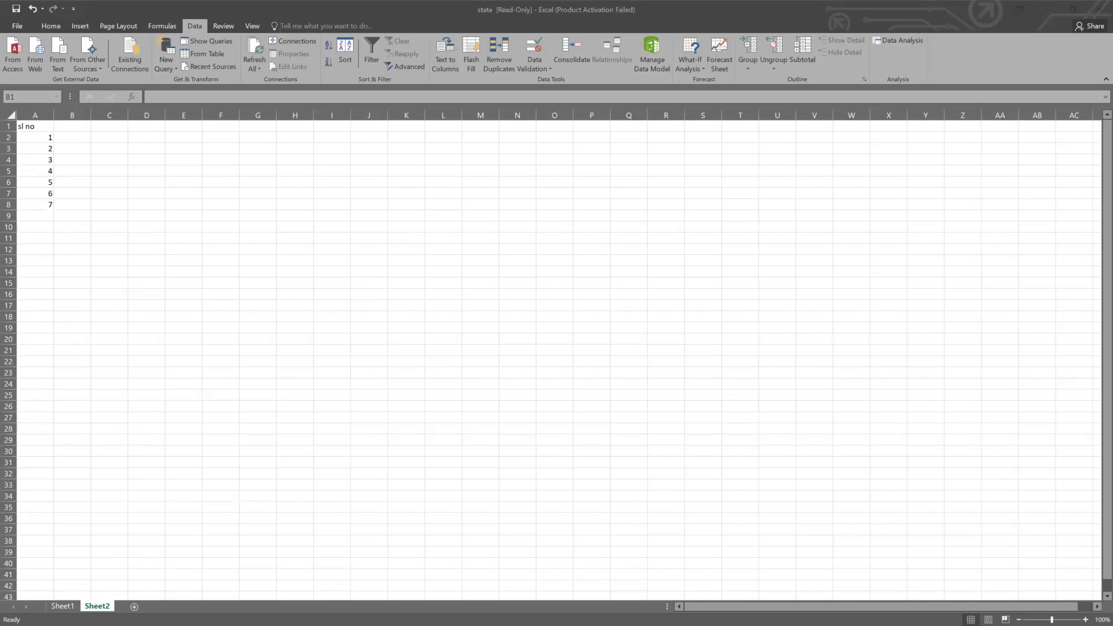
click(51, 140)
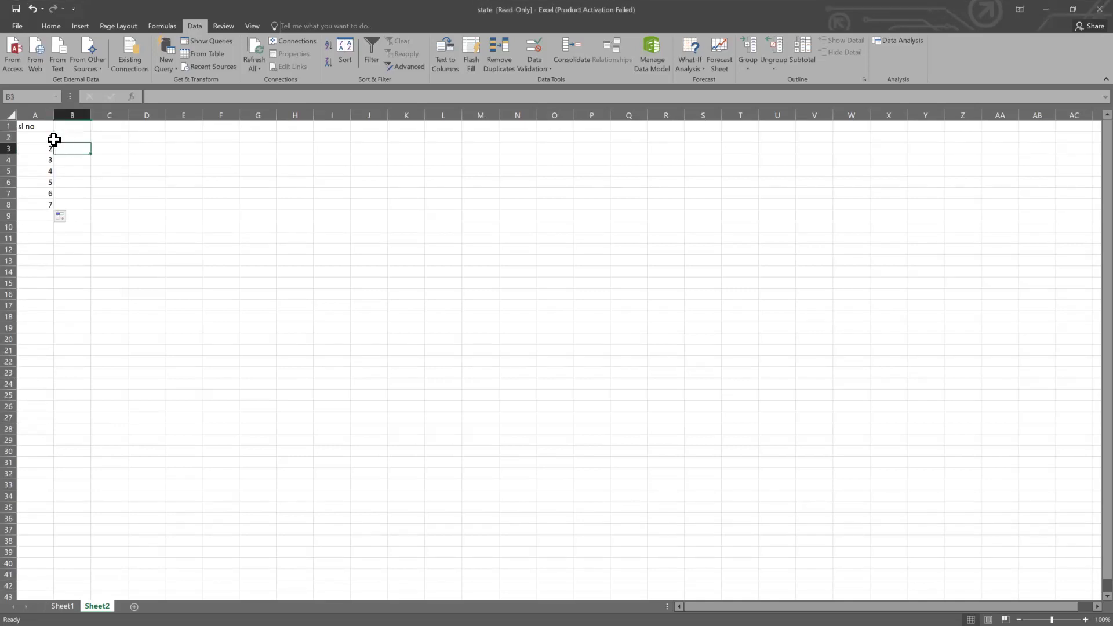
drag(125, 146, 123, 218)
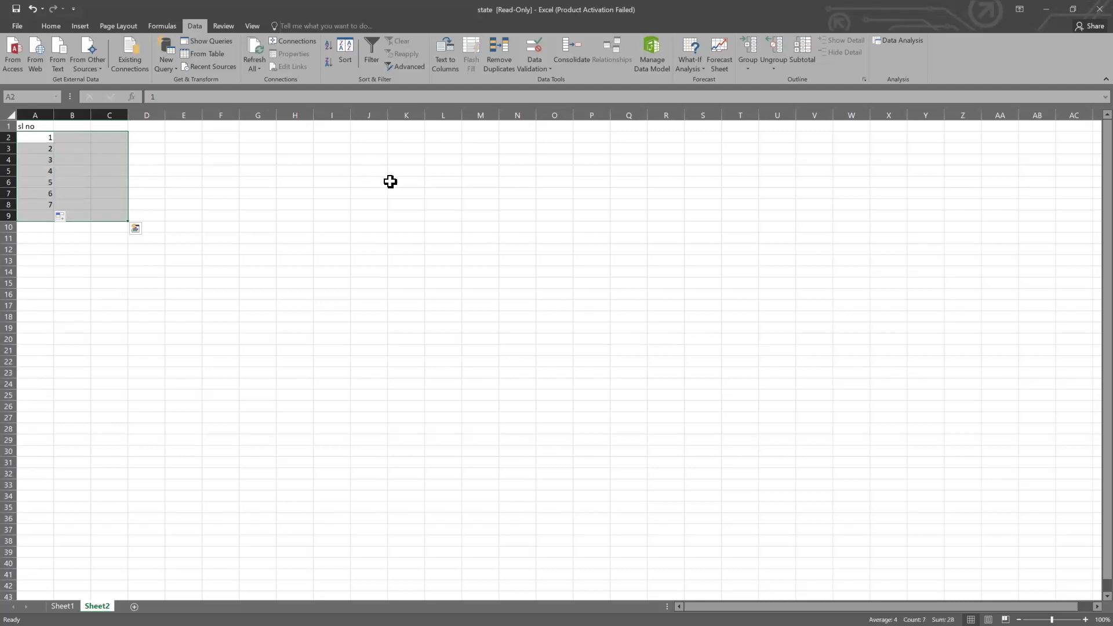
click(310, 222)
drag(52, 142, 69, 150)
mouse_move(228, 182)
mouse_down()
mouse_move(236, 214)
mouse_move(237, 180)
mouse_up()
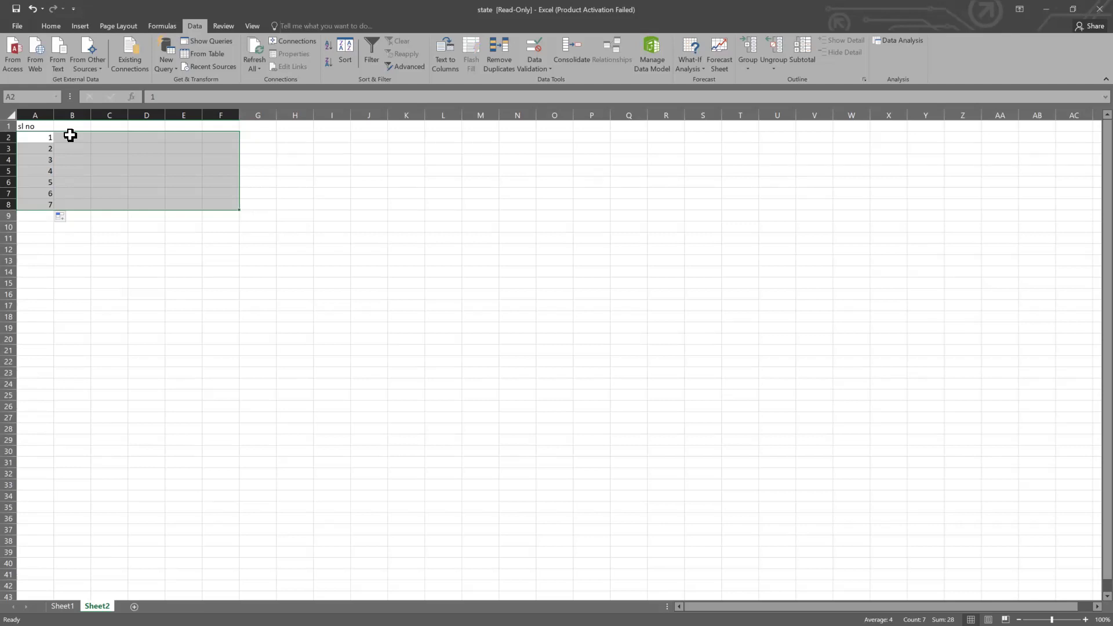
Enter the formula =RANDBETWEEN(1,99) in B2 to generate a random number
click(70, 135)
text(=rand)
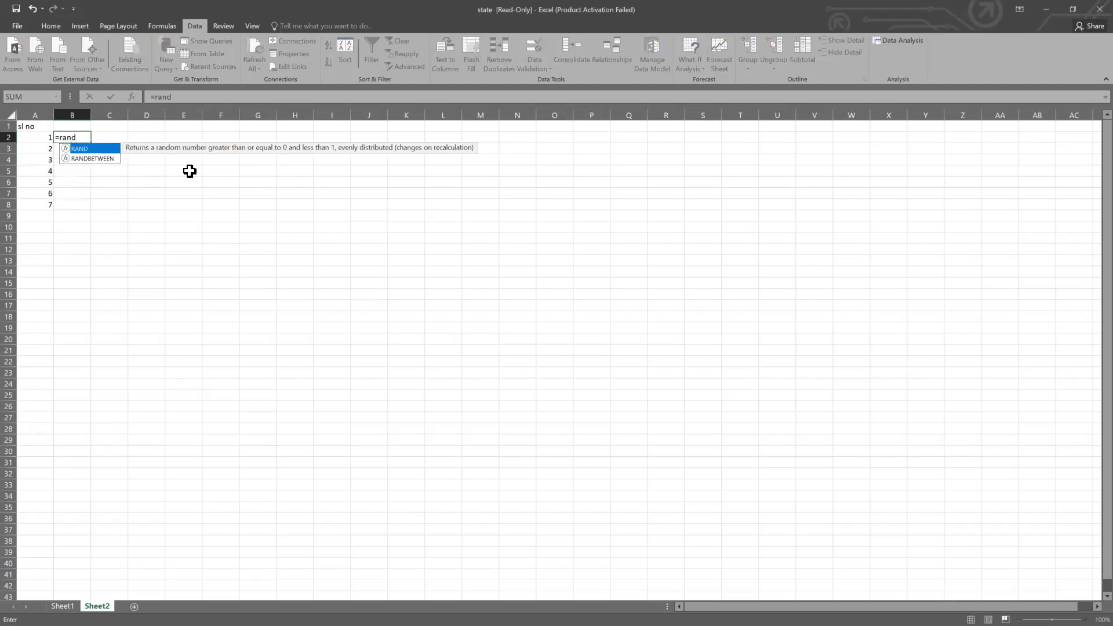
click(105, 162)
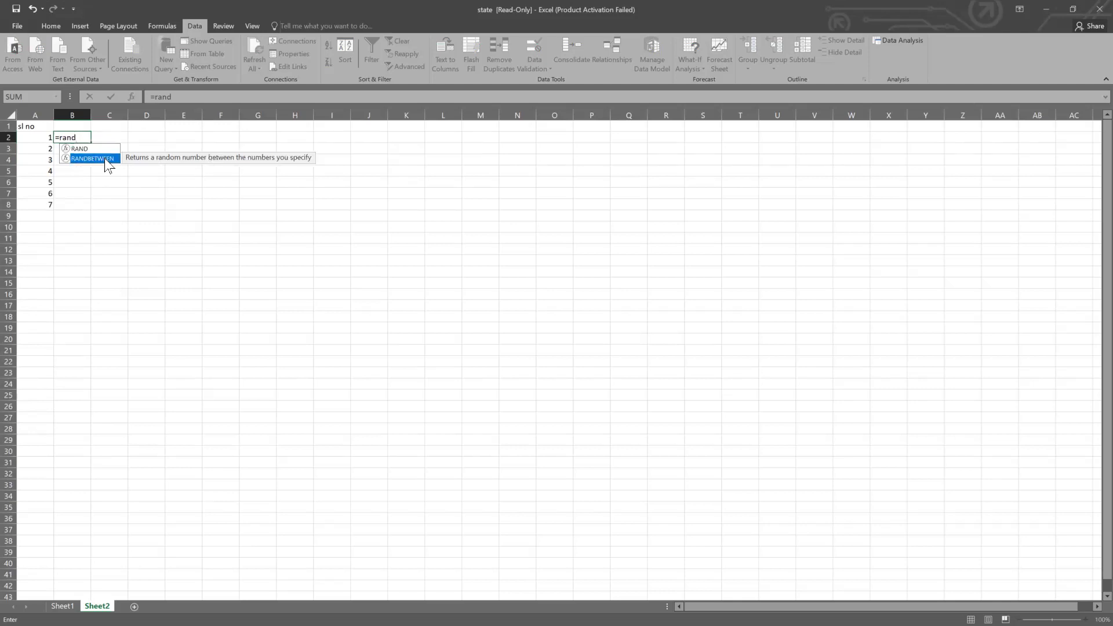
double_click(106, 161)
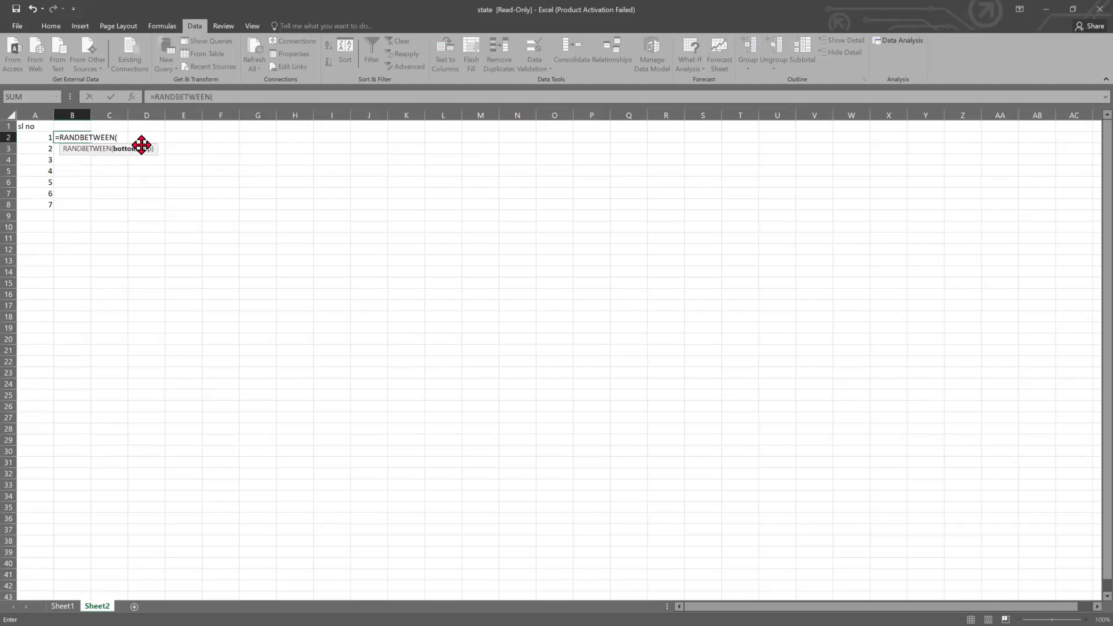
click(223, 98)
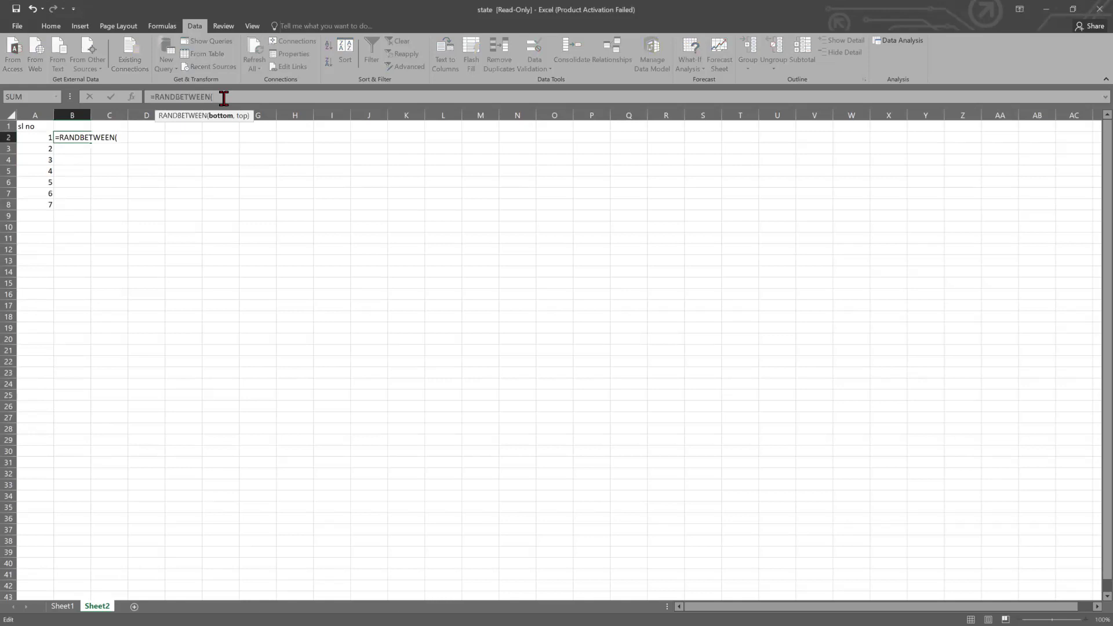
text(1,99))
key(Return)
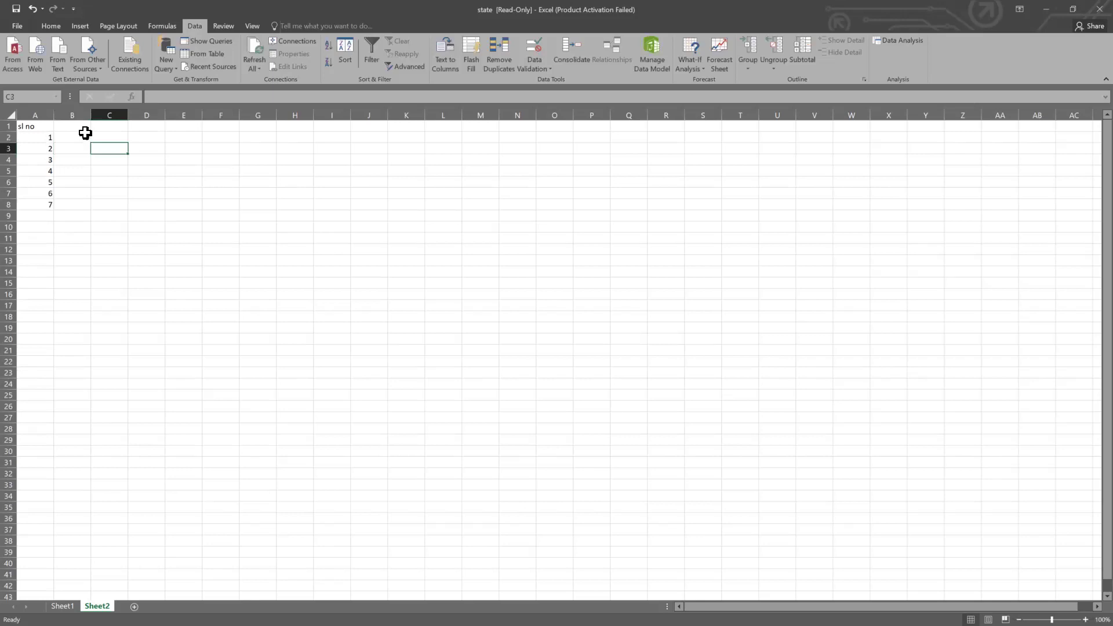
Copy the random-number formula in B2 across the block B2:D8
click(81, 137)
key(ctrl+c)
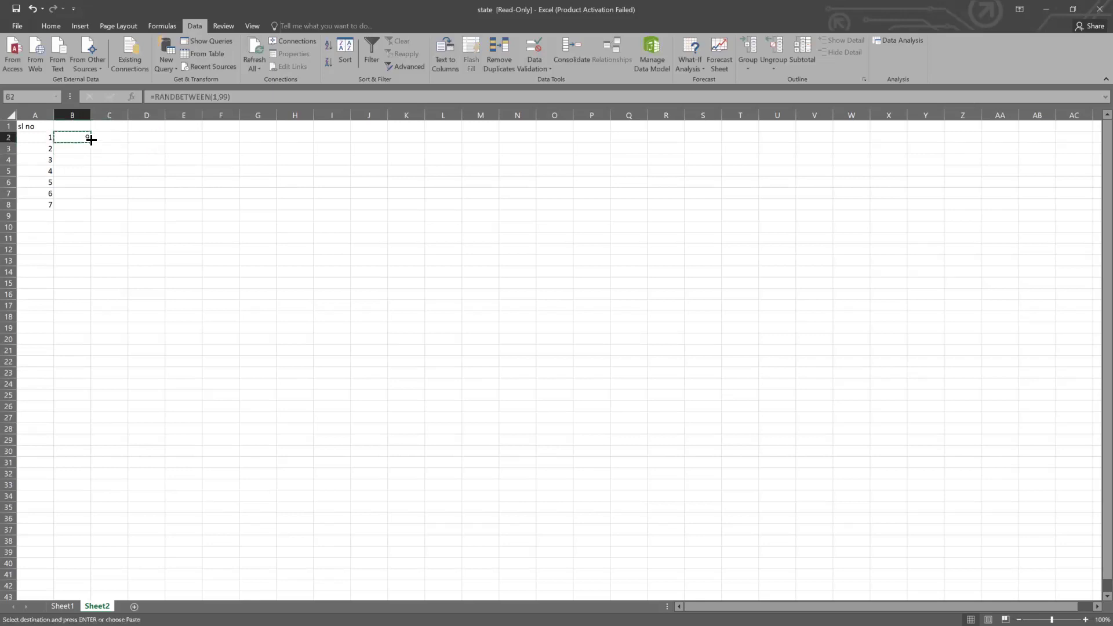
drag(72, 137, 171, 202)
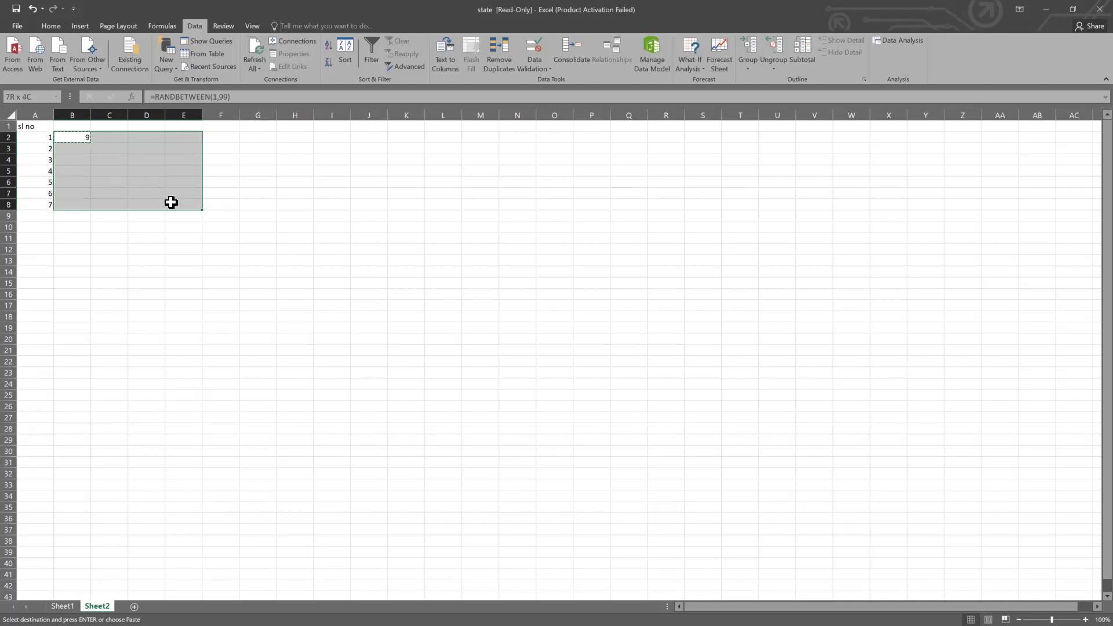
drag(171, 202, 154, 201)
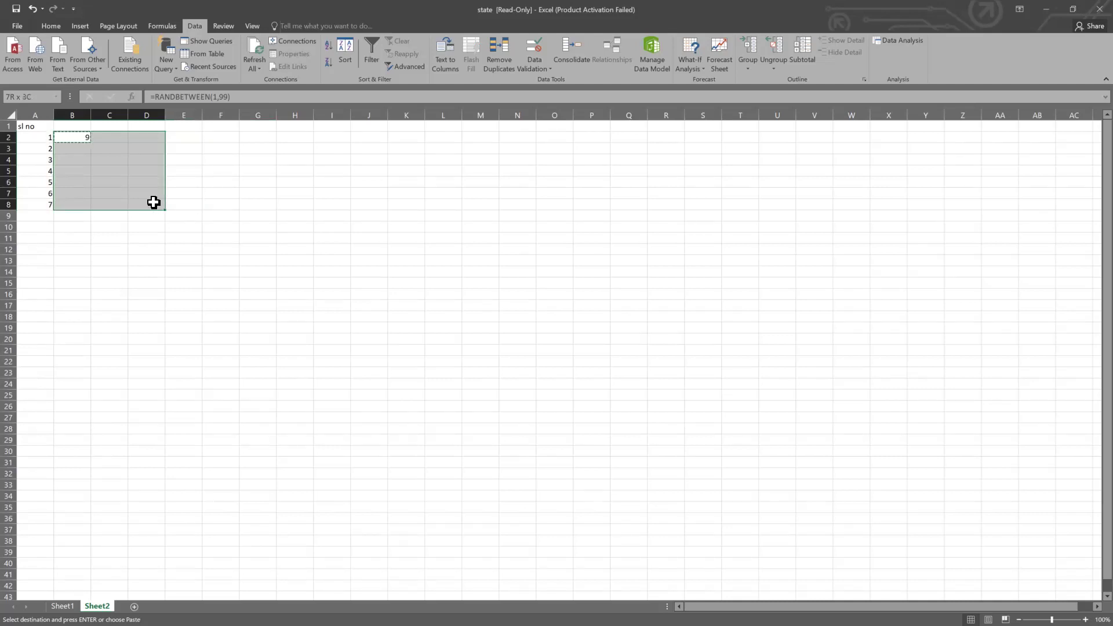
key(ctrl+v)
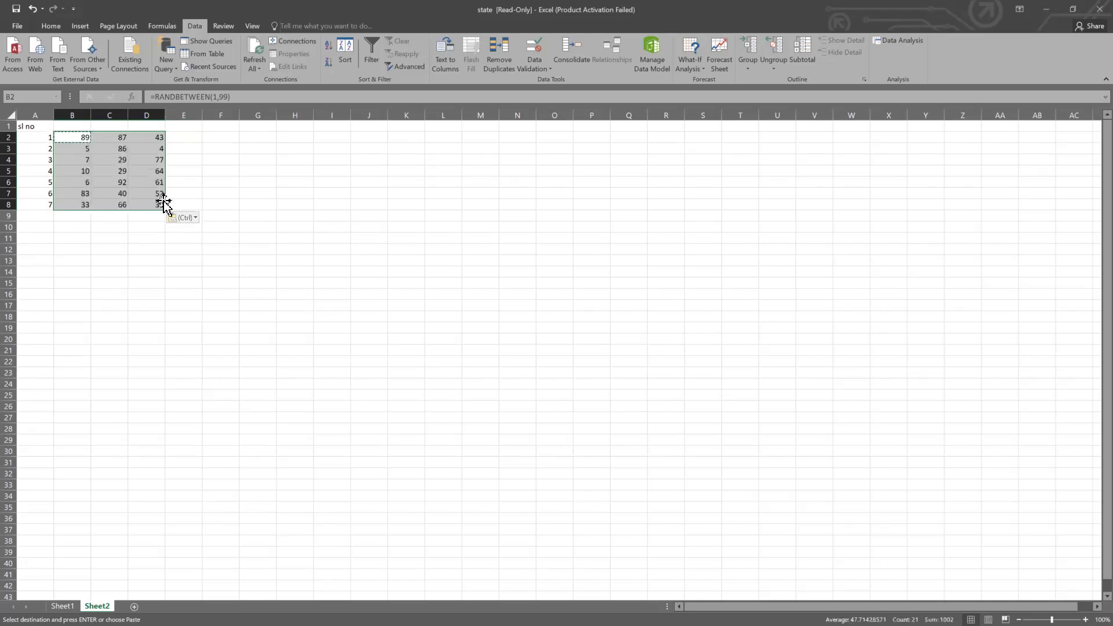
Inspect the copied random-number formulas in B3 and column D, re-entering them to see how the block recalculates
click(119, 195)
click(179, 137)
click(101, 150)
click(110, 125)
double_click(79, 150)
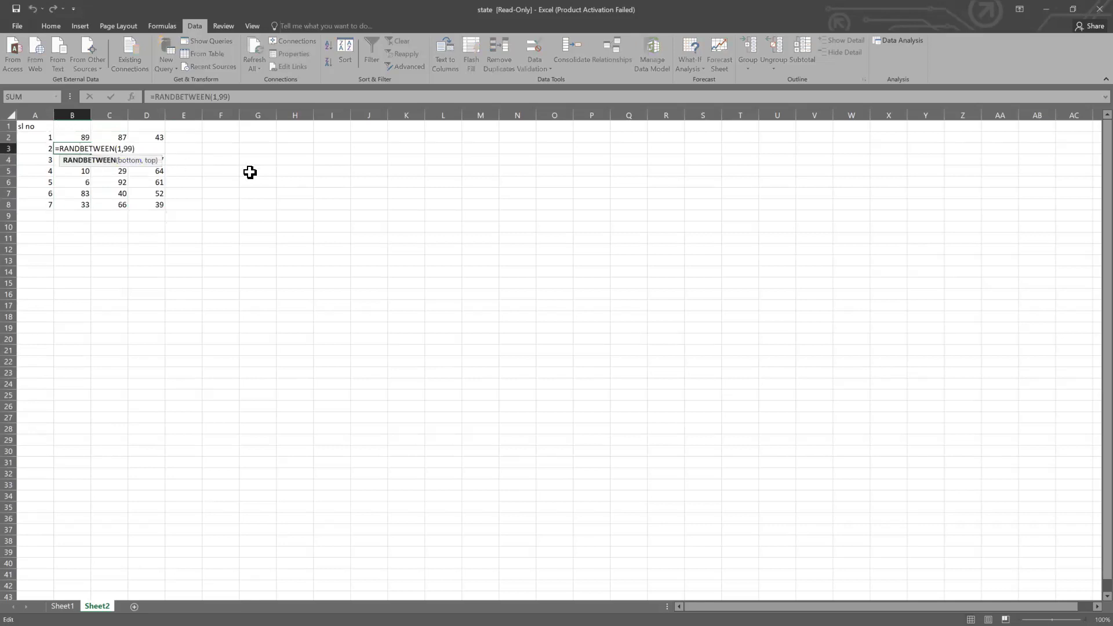
click(250, 171)
double_click(159, 195)
key(Return)
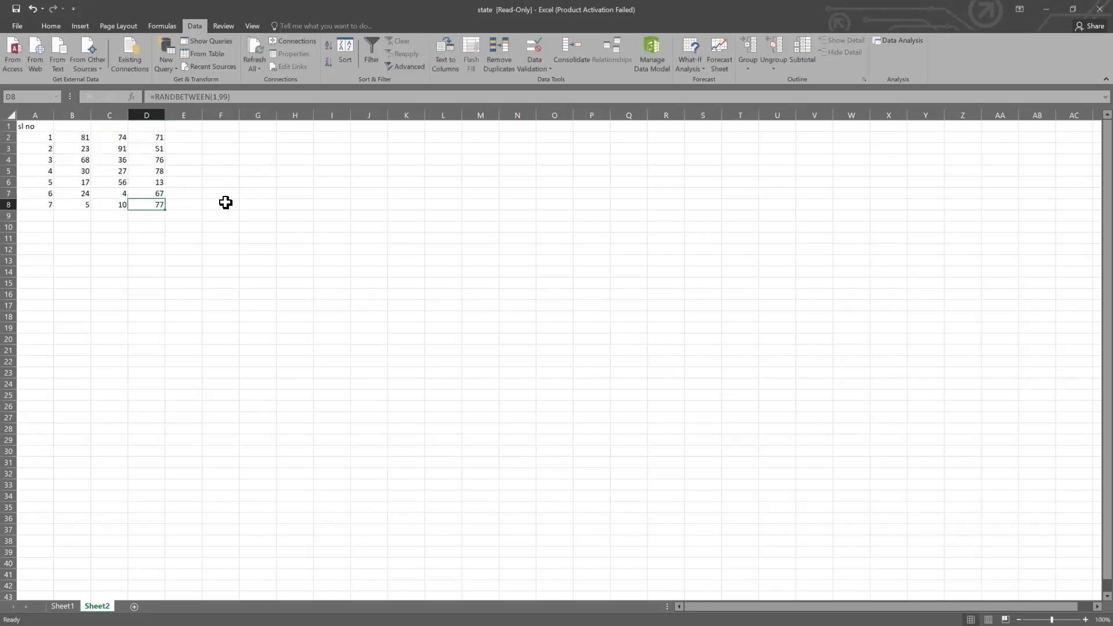
double_click(161, 192)
click(282, 172)
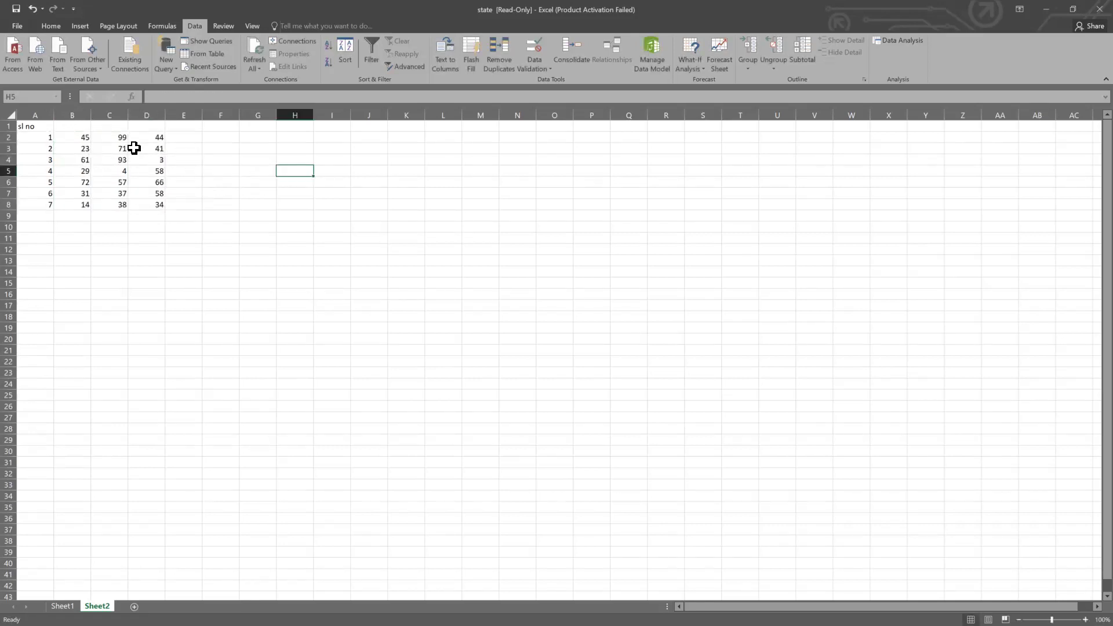
Copy the block B2:D8 and paste it over itself as values to replace the random-number formulas with fixed numbers
drag(77, 140, 155, 204)
key(ctrl+c)
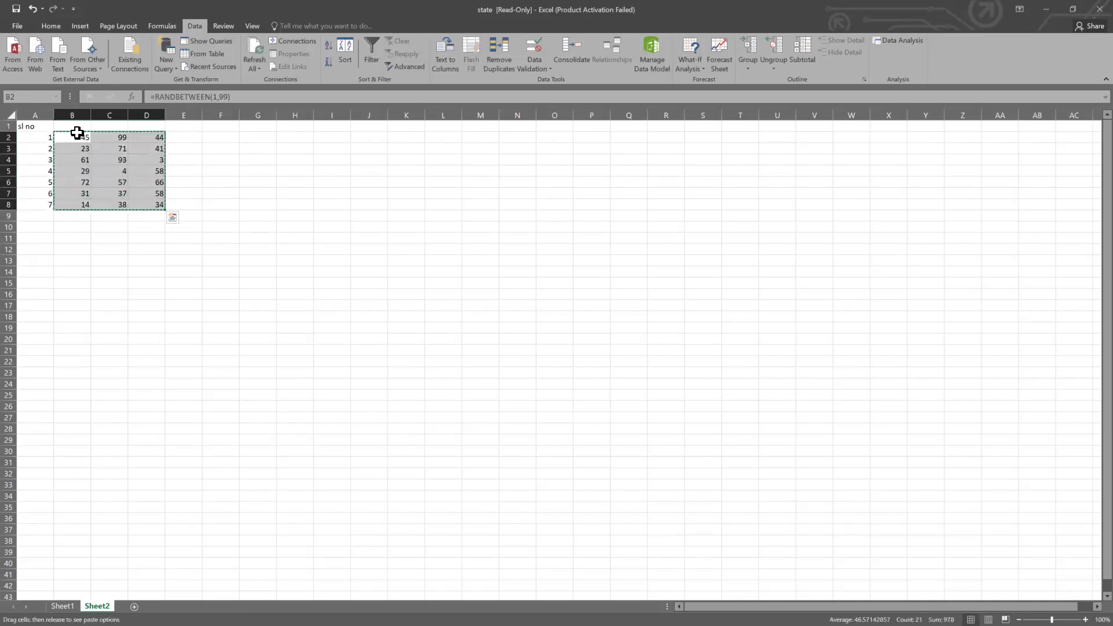
right_click(73, 146)
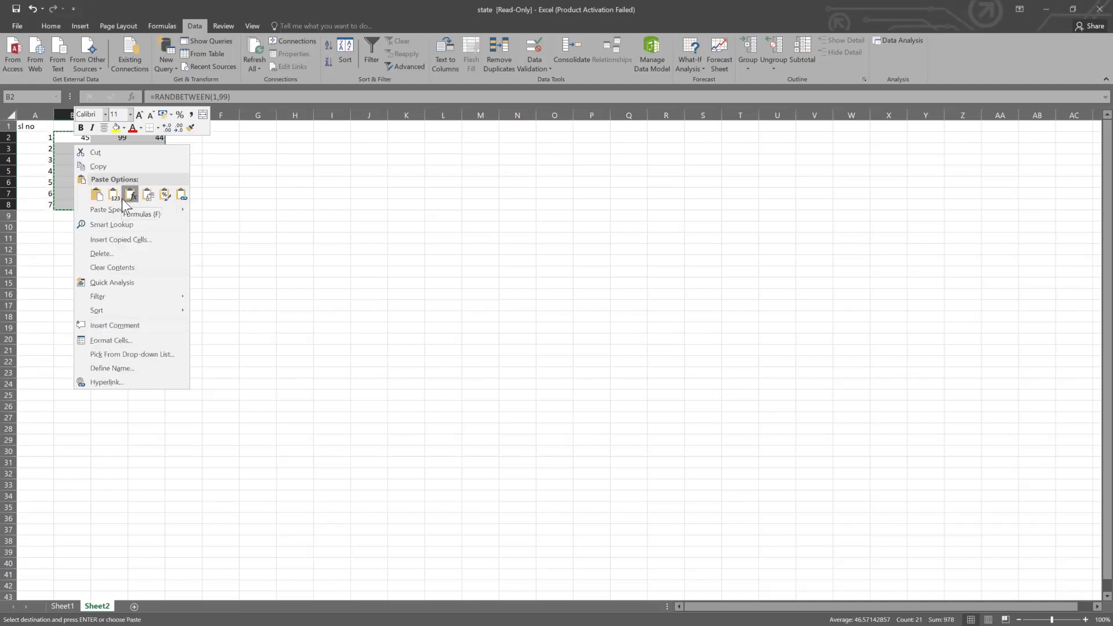
click(123, 197)
click(85, 141)
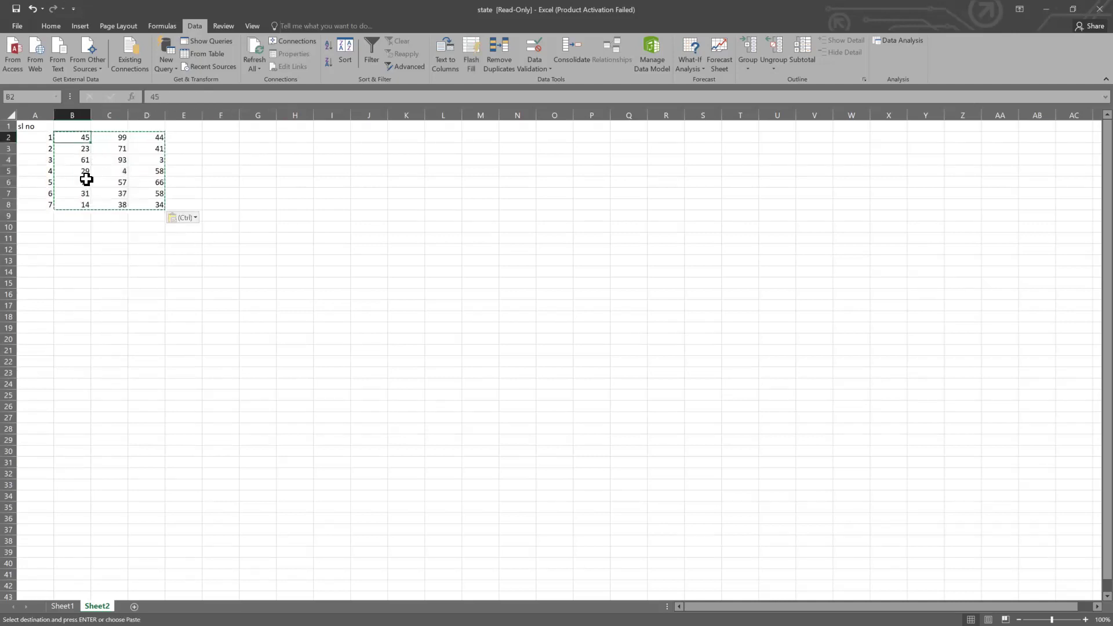
click(147, 150)
click(139, 181)
Enter the headings KA, KHA and GHA in B1, C1 and D1 above the number columns
click(77, 127)
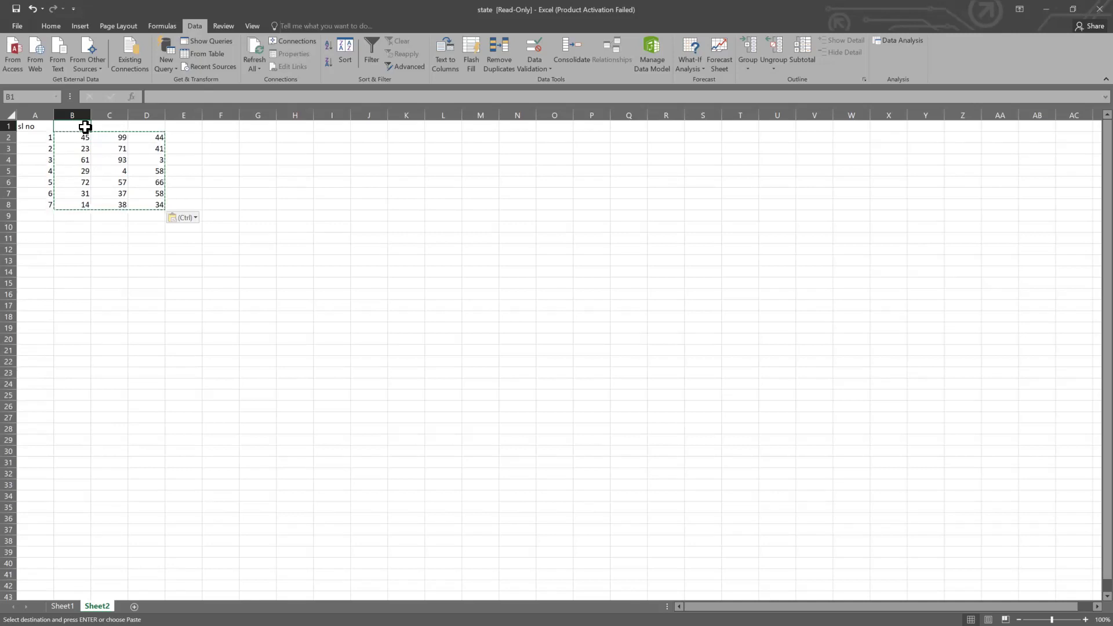
text(KA)
key(ctrl+Return)
key(Tab)
text(KHA)
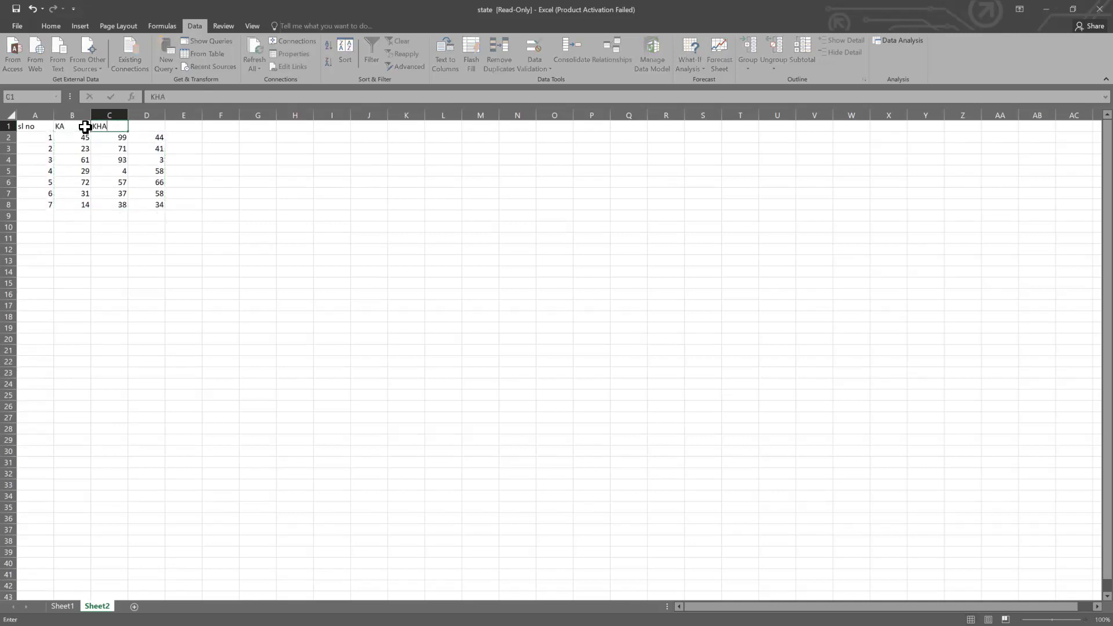
key(Tab)
text(GHA)
key(Tab)
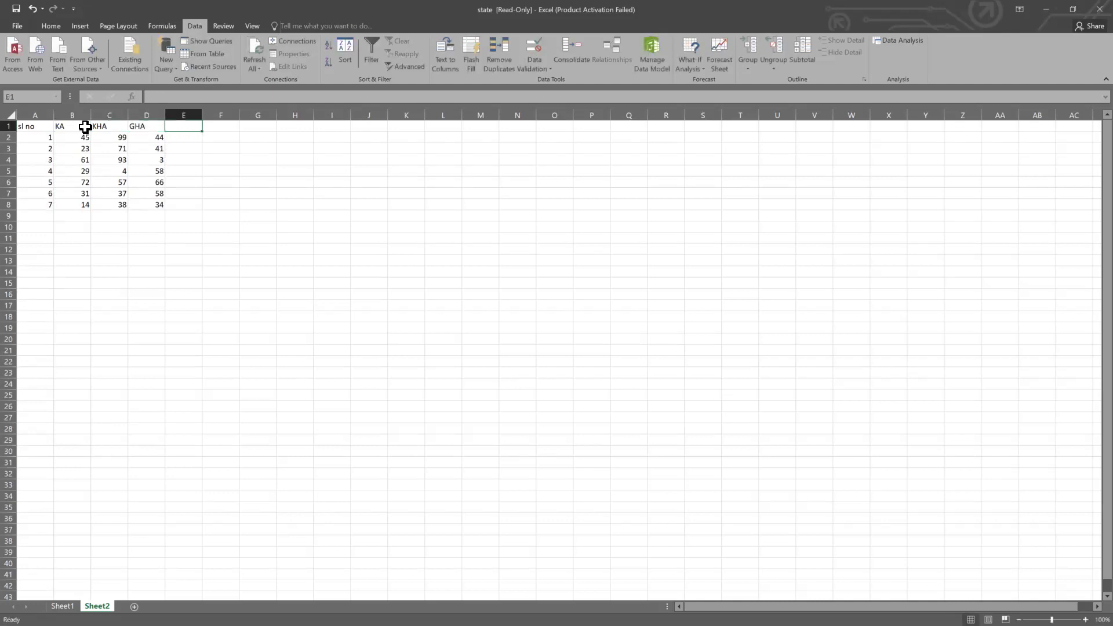
Enter a different person's first name in each of the cells E2 to E5, for serial numbers 1 to 4
click(311, 245)
click(197, 159)
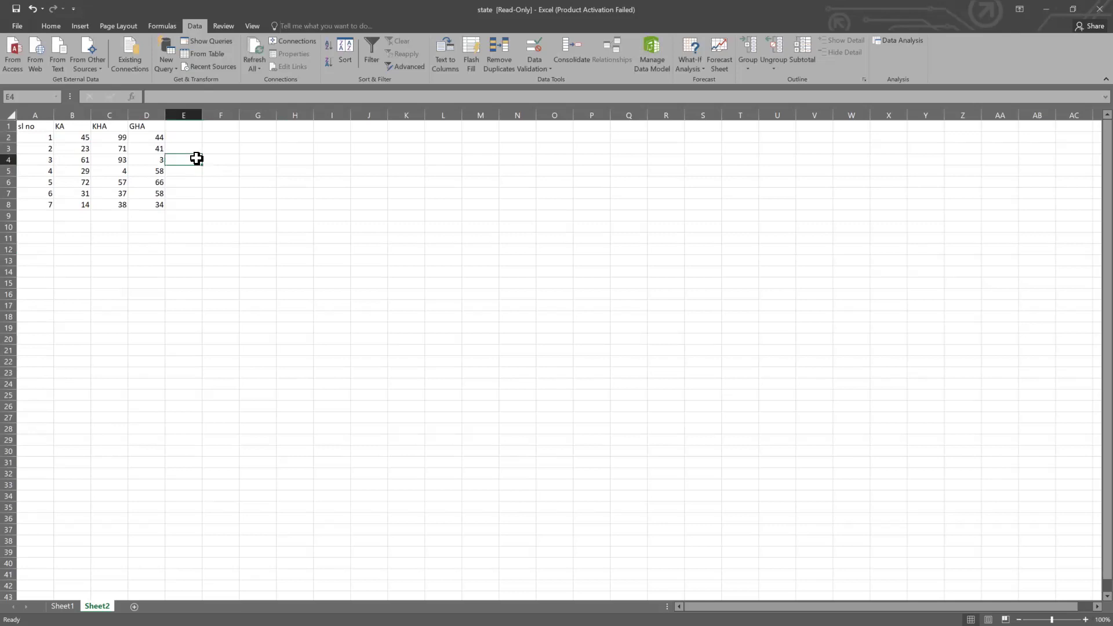
click(194, 127)
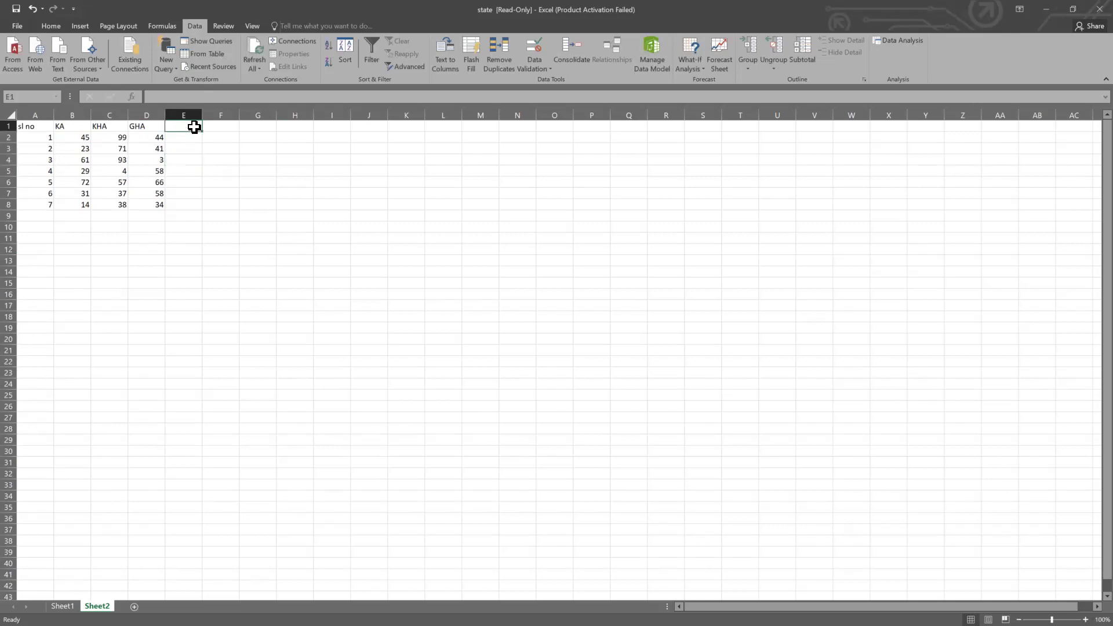
click(196, 192)
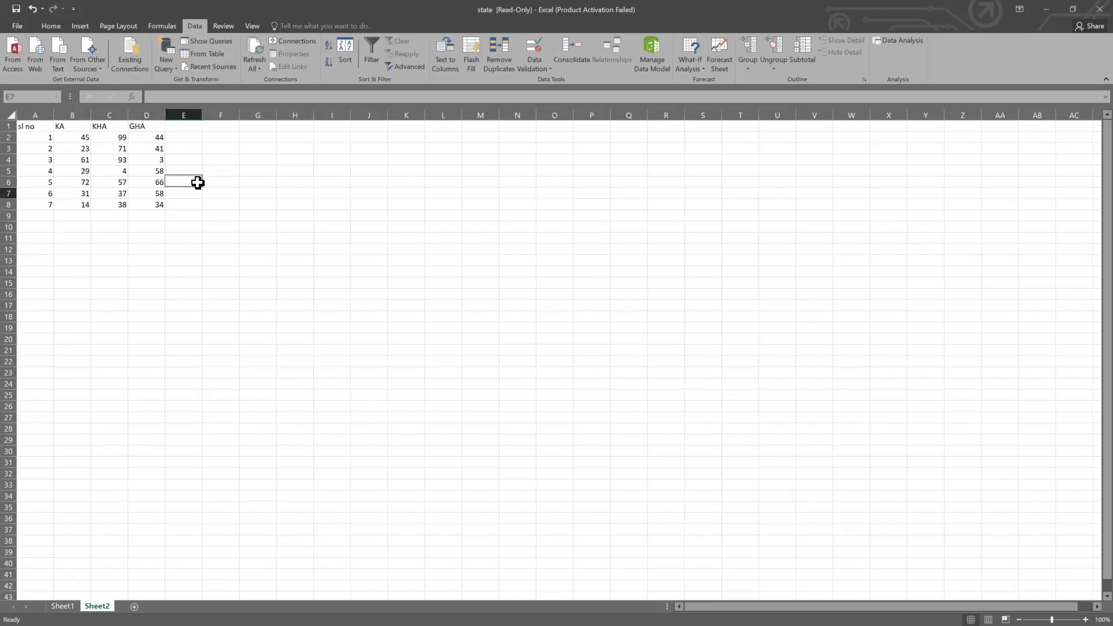
click(185, 139)
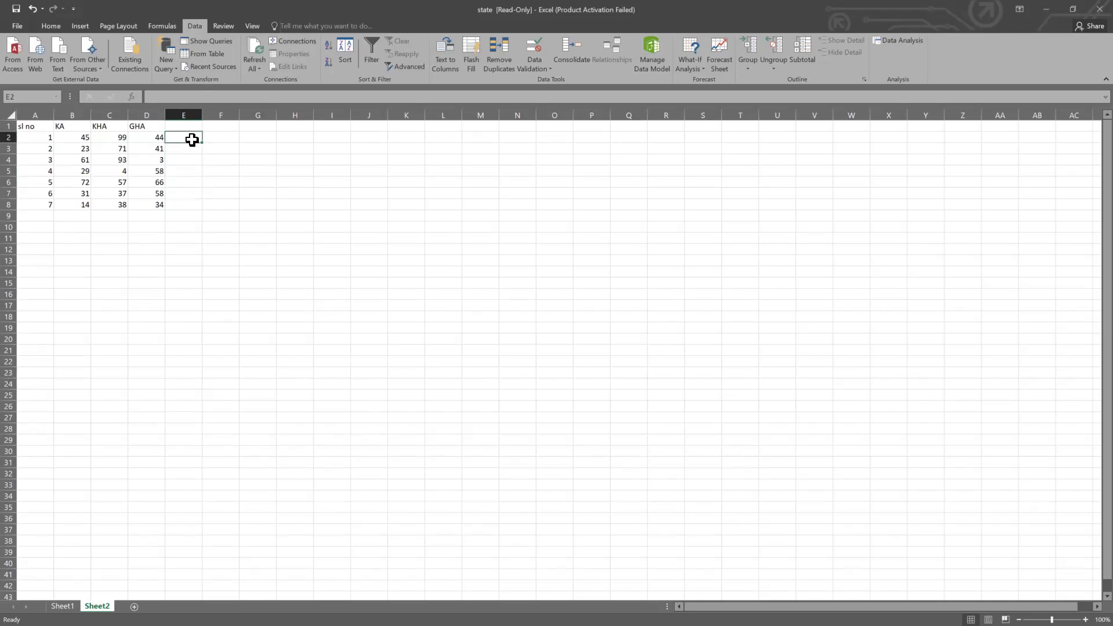
text(RAVI)
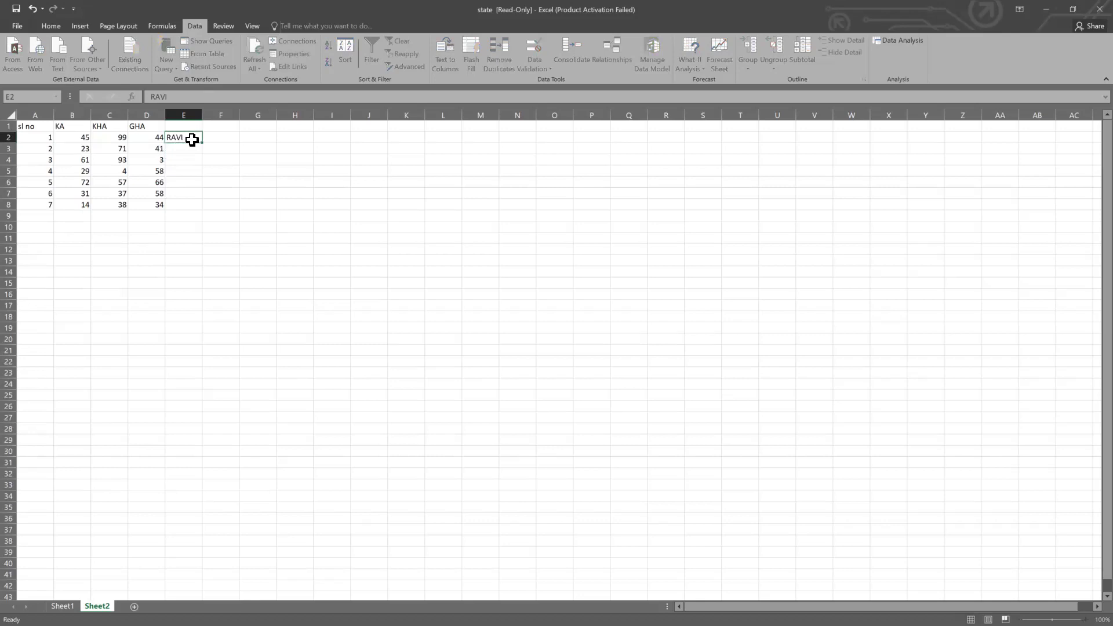
key(Return)
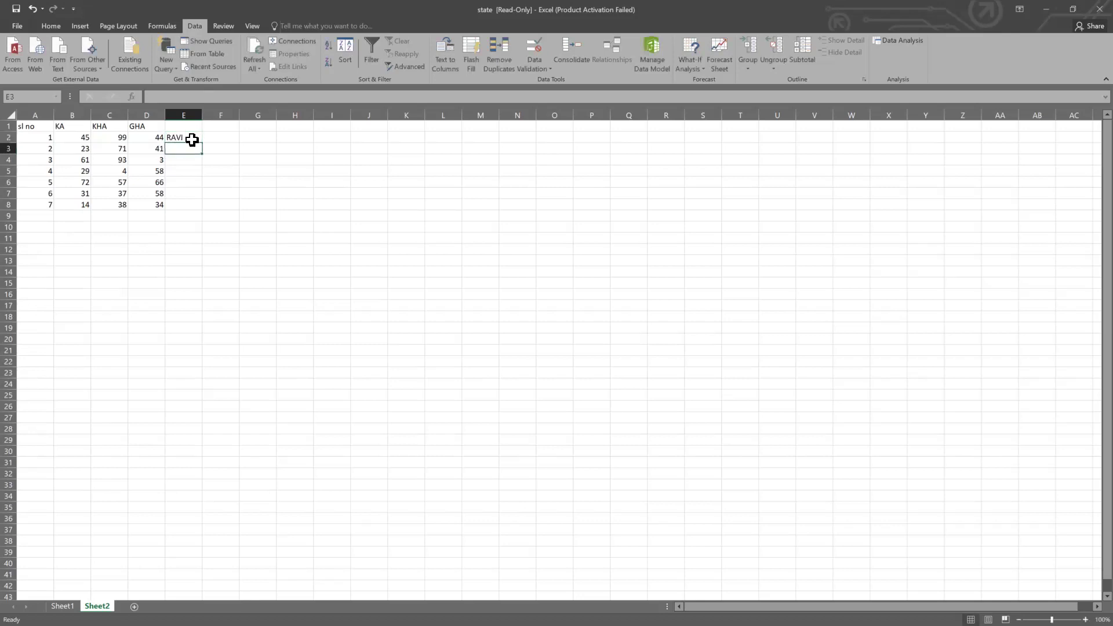
text(RAJESH)
key(Return)
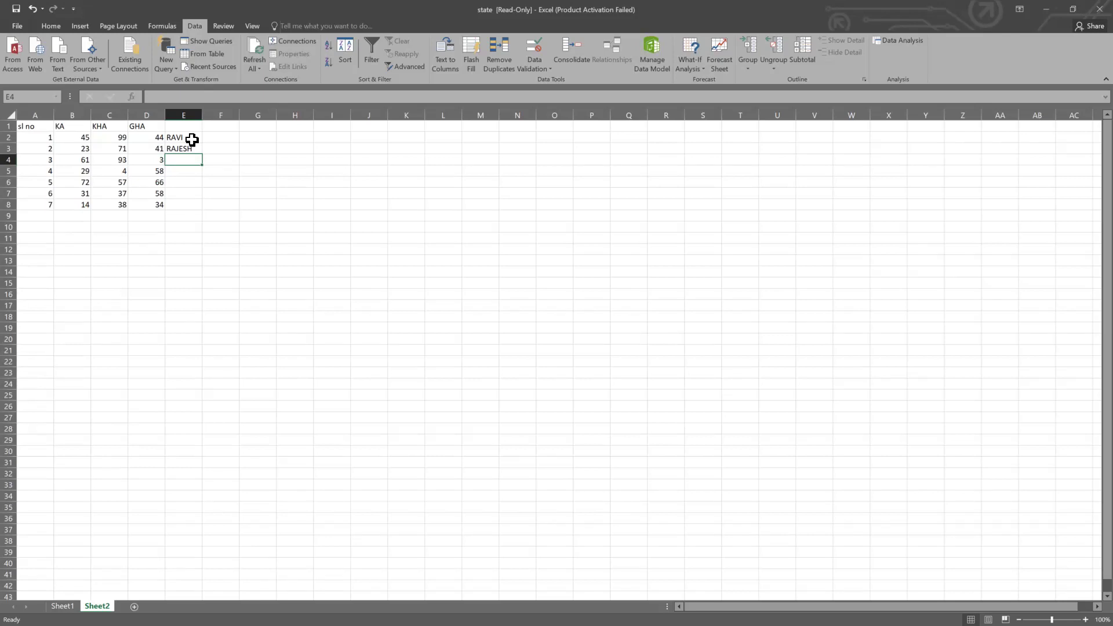
text(Samir)
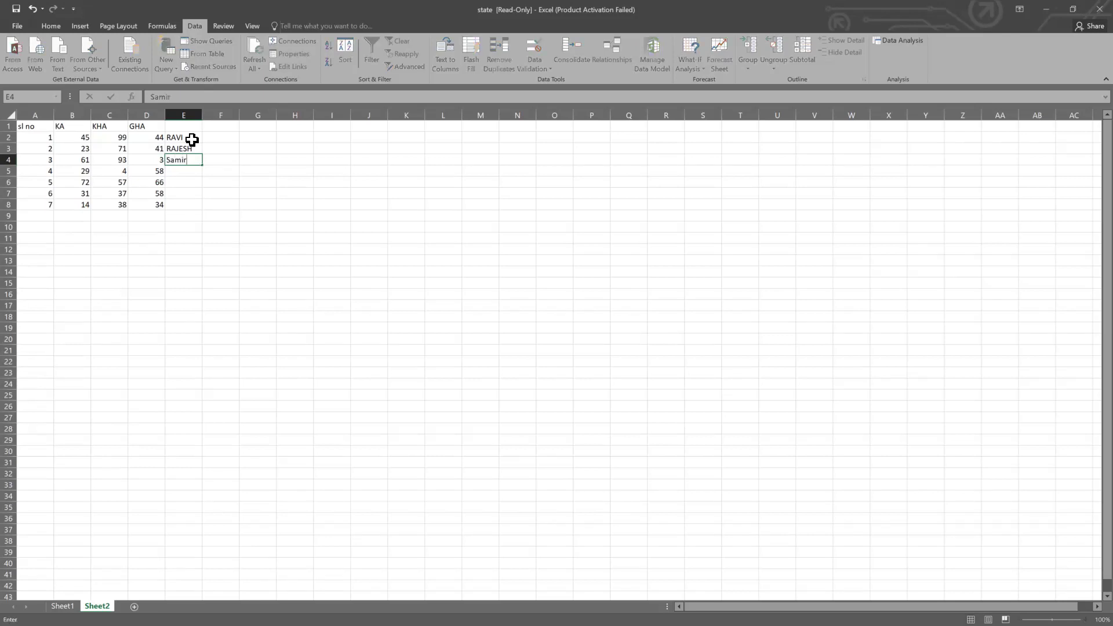
key(Return)
text(Raju)
key(Return)
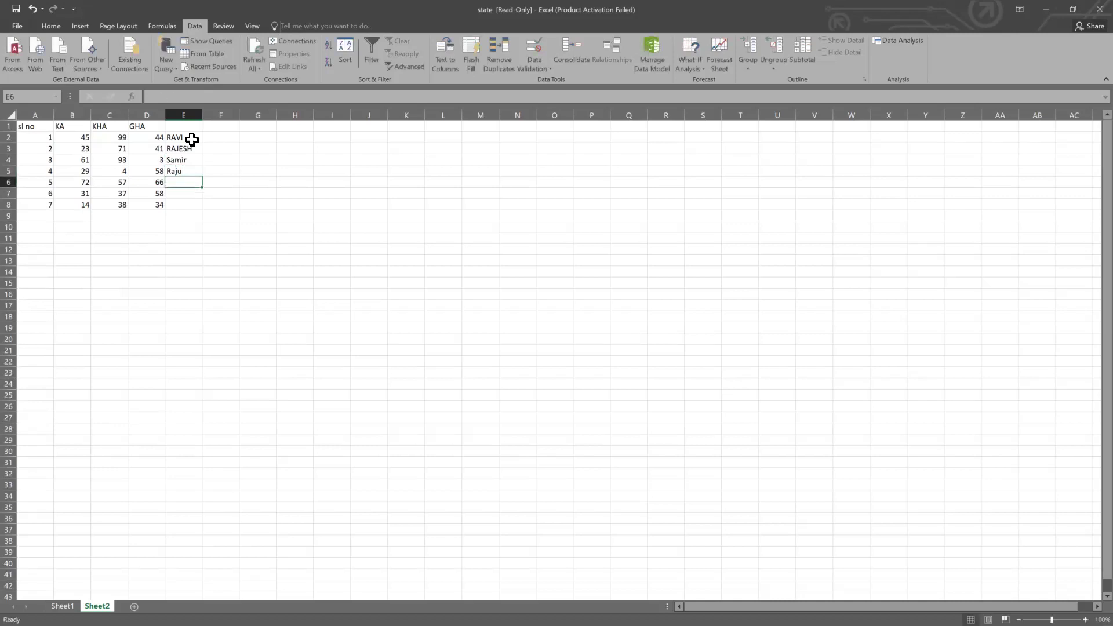
Complete the name column by entering further first names in E6, E7 and E8
text(Srini)
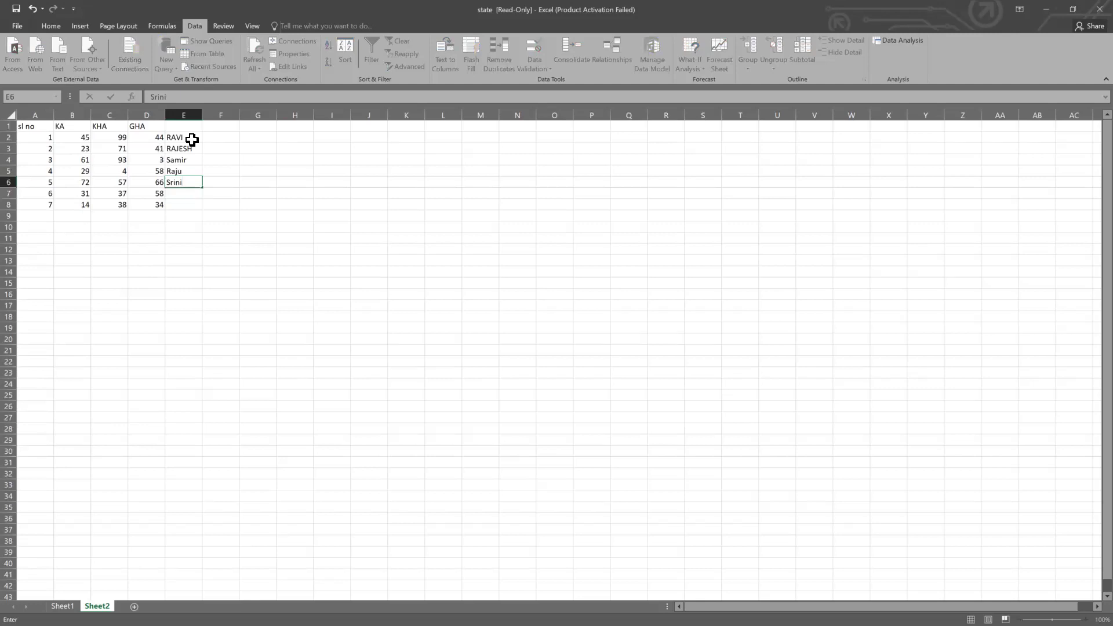
key(Return)
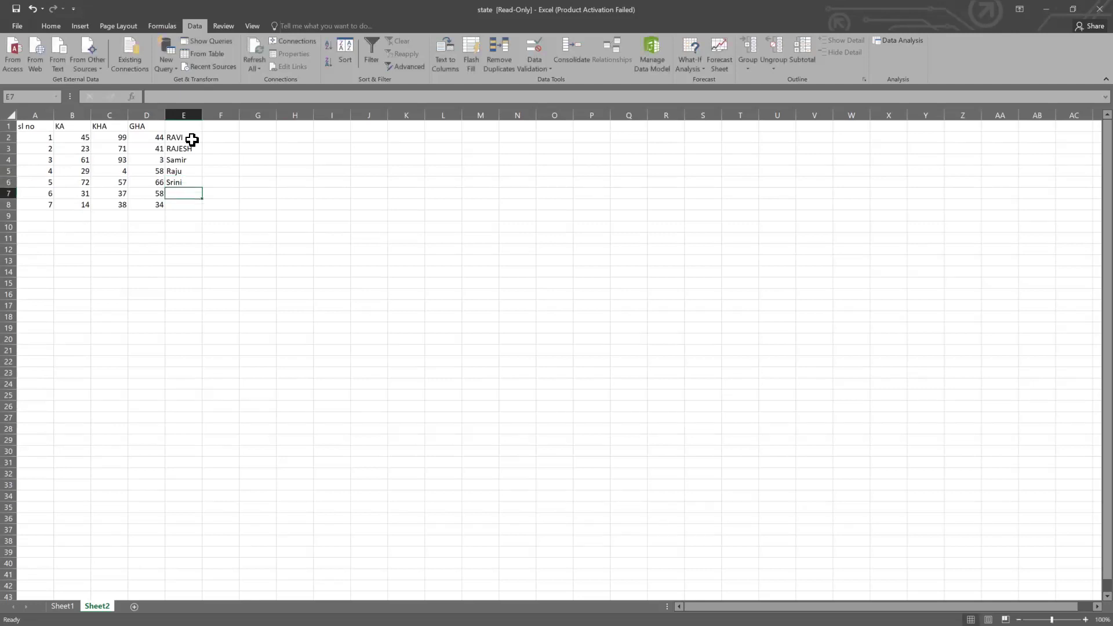
text(Usha)
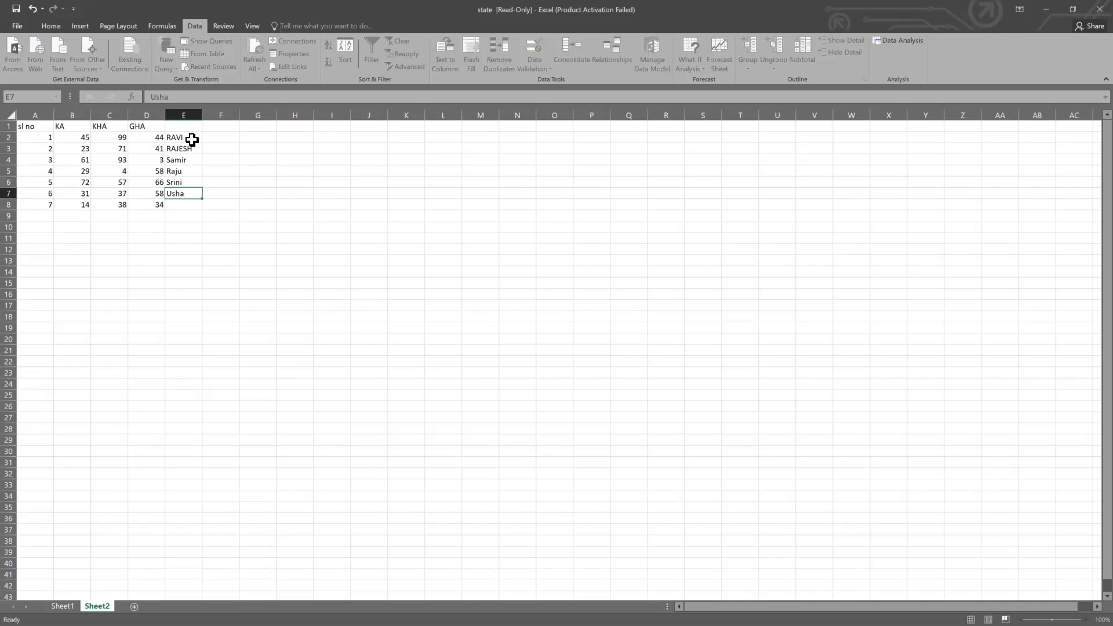
key(Return)
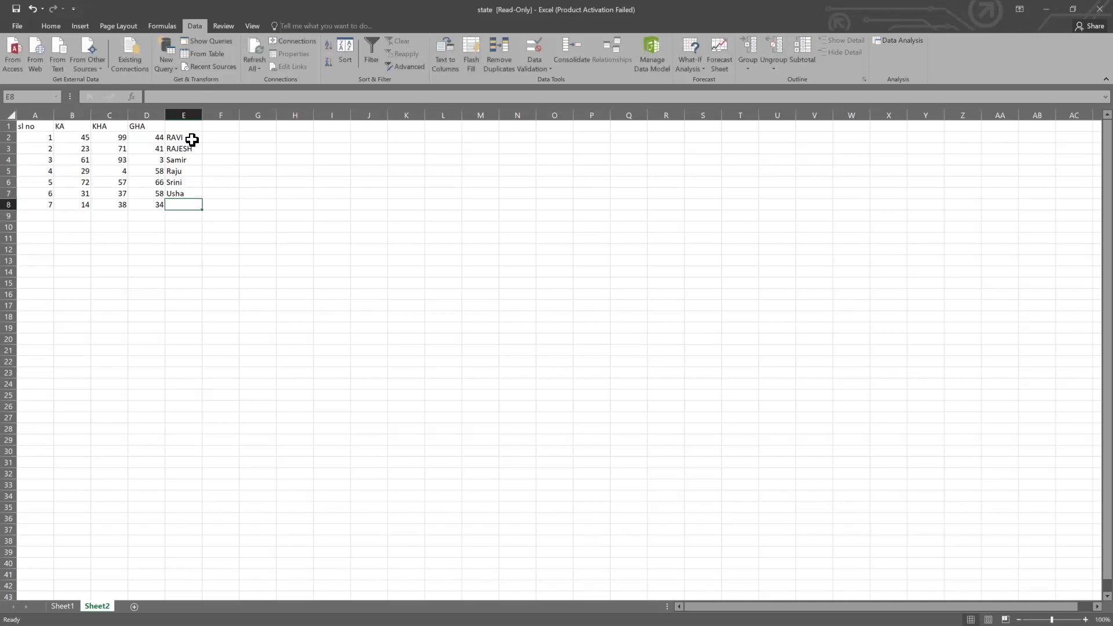
text(Tea)
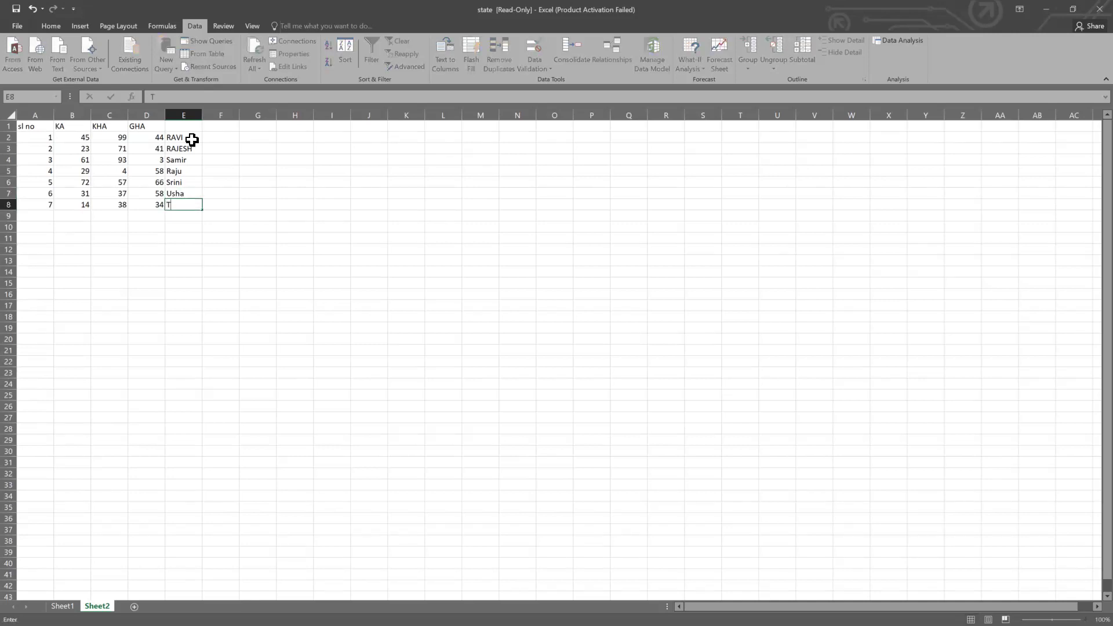
key(BackSpace)
key(BackSpace)
text(TARUN)
key(BackSpace)
key(BackSpace)
key(BackSpace)
key(BackSpace)
text(aru)
click(323, 205)
Enter the date 12/2/2023 in F2, correcting the separator between day and month to a slash
click(183, 125)
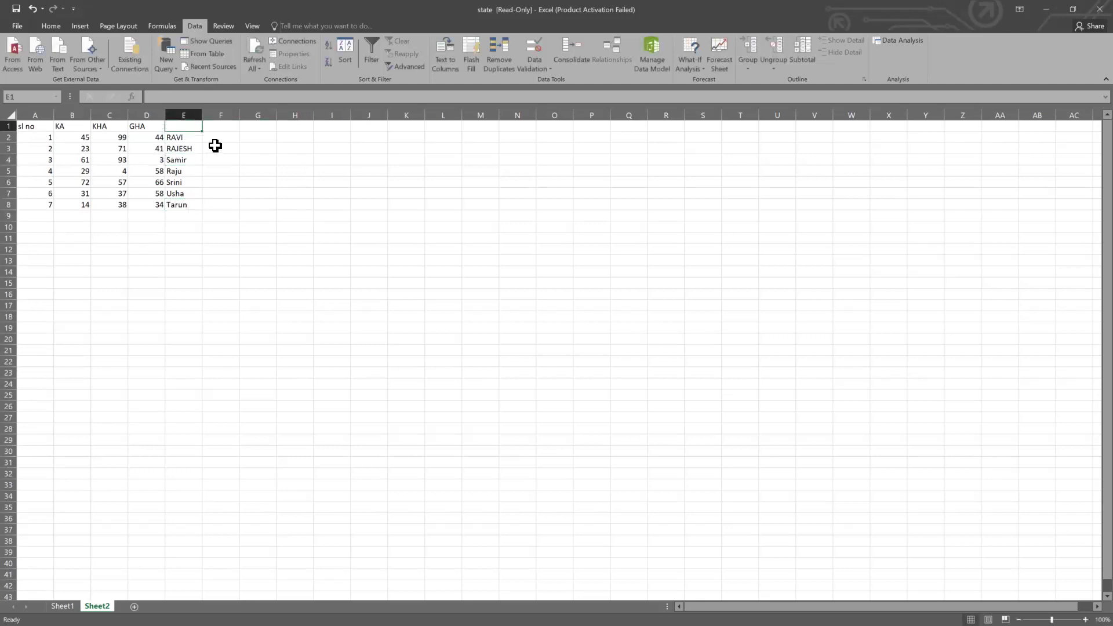
click(261, 168)
click(220, 146)
click(220, 138)
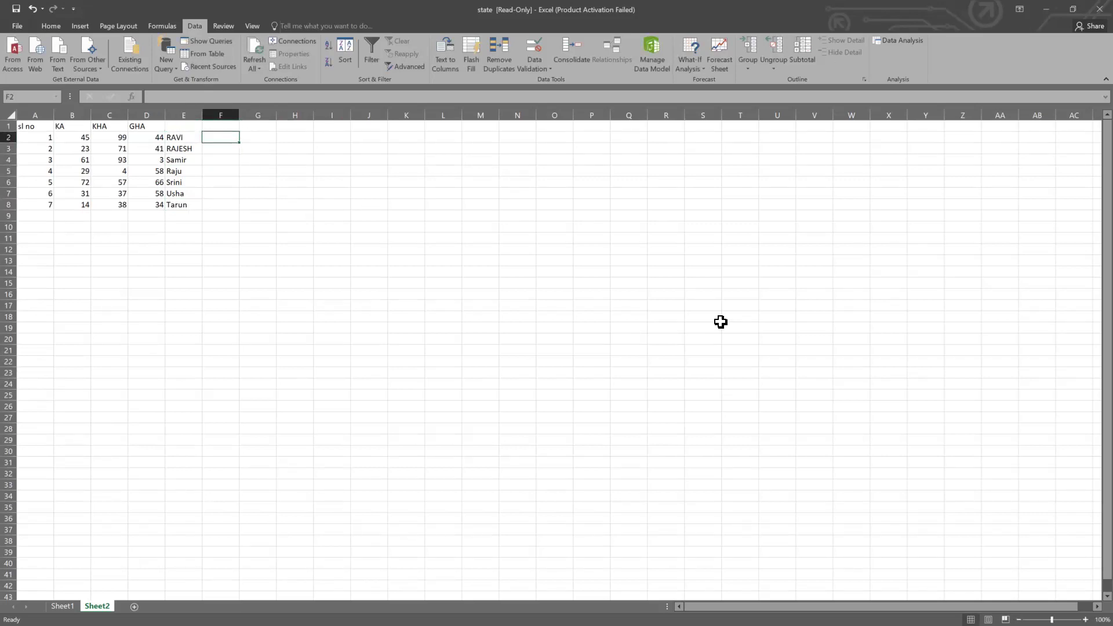
text(12.)
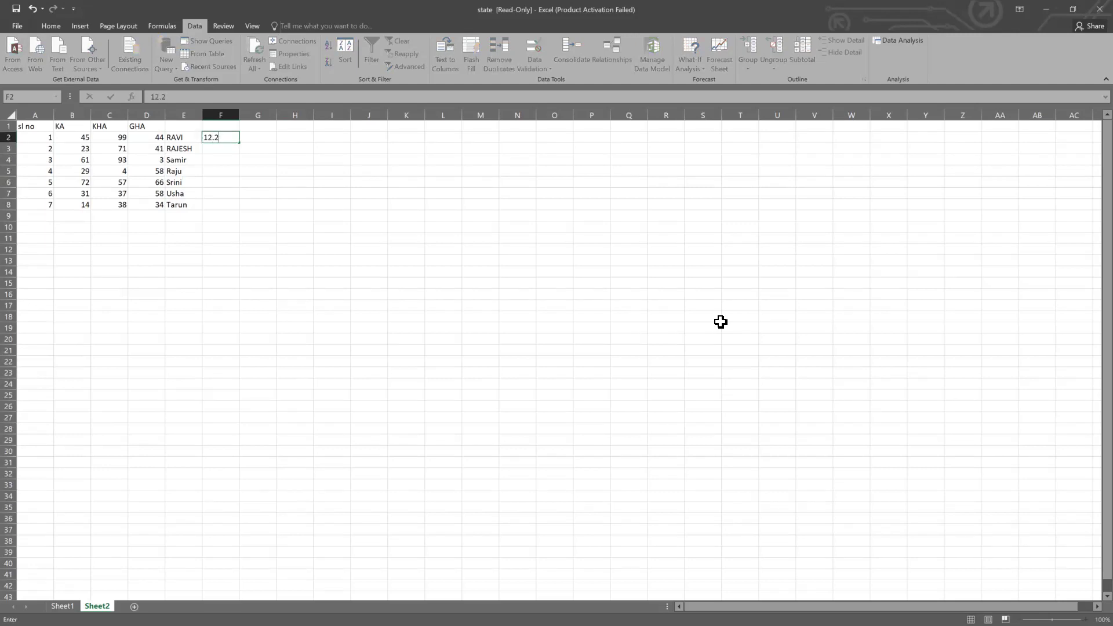
text(2/2023)
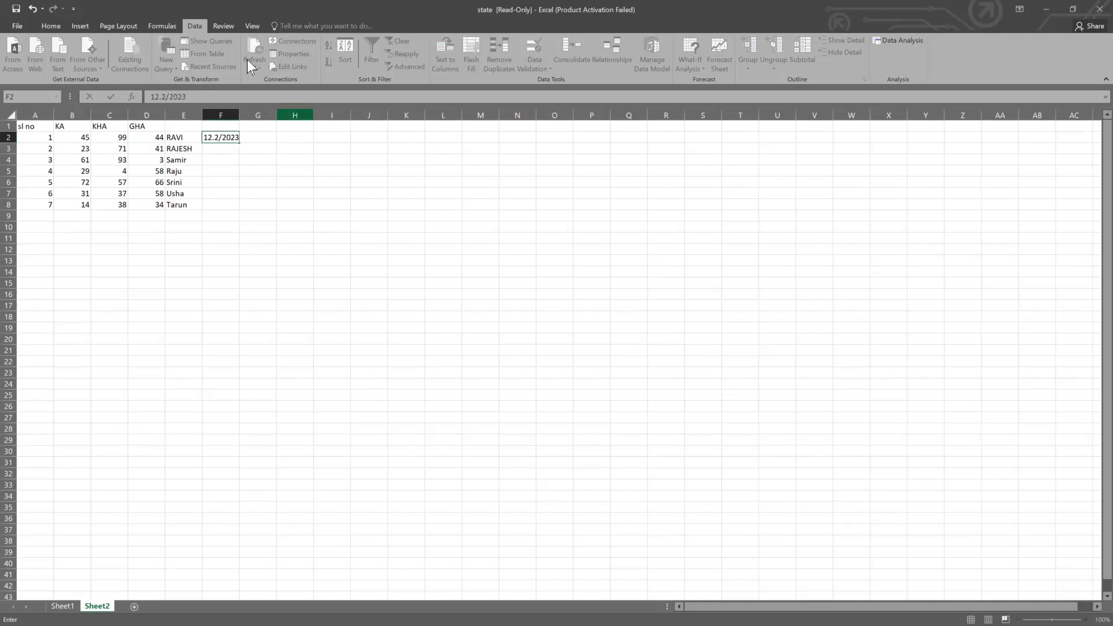
click(215, 137)
key(BackSpace)
text(/)
click(266, 125)
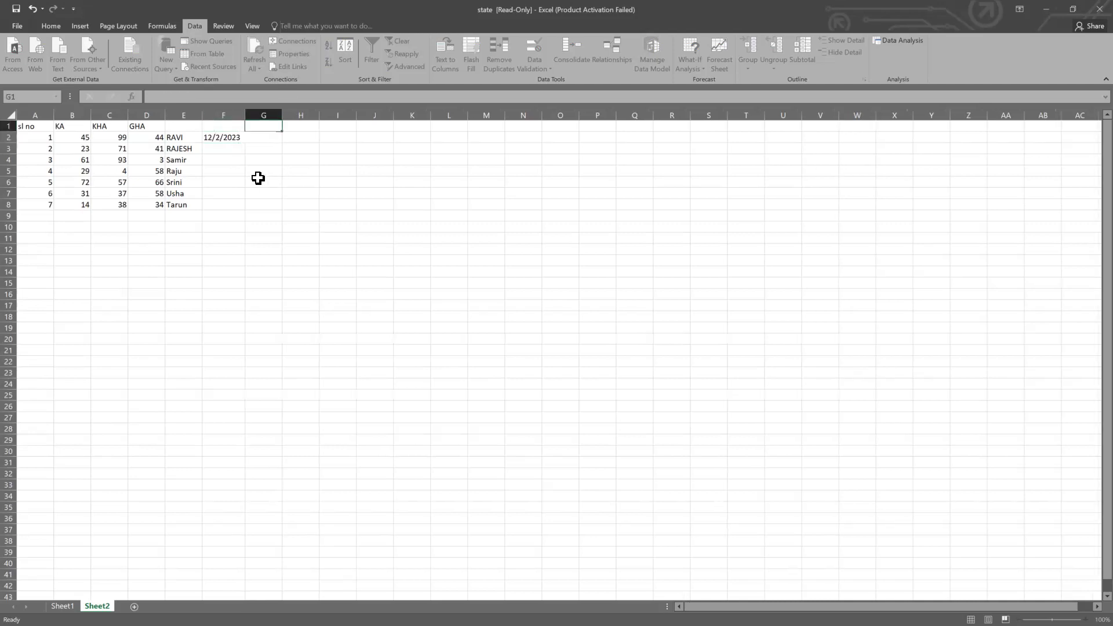
Fill the date in F2 down to F8 as a series of consecutive days
click(223, 137)
drag(245, 143, 245, 211)
click(346, 184)
click(231, 175)
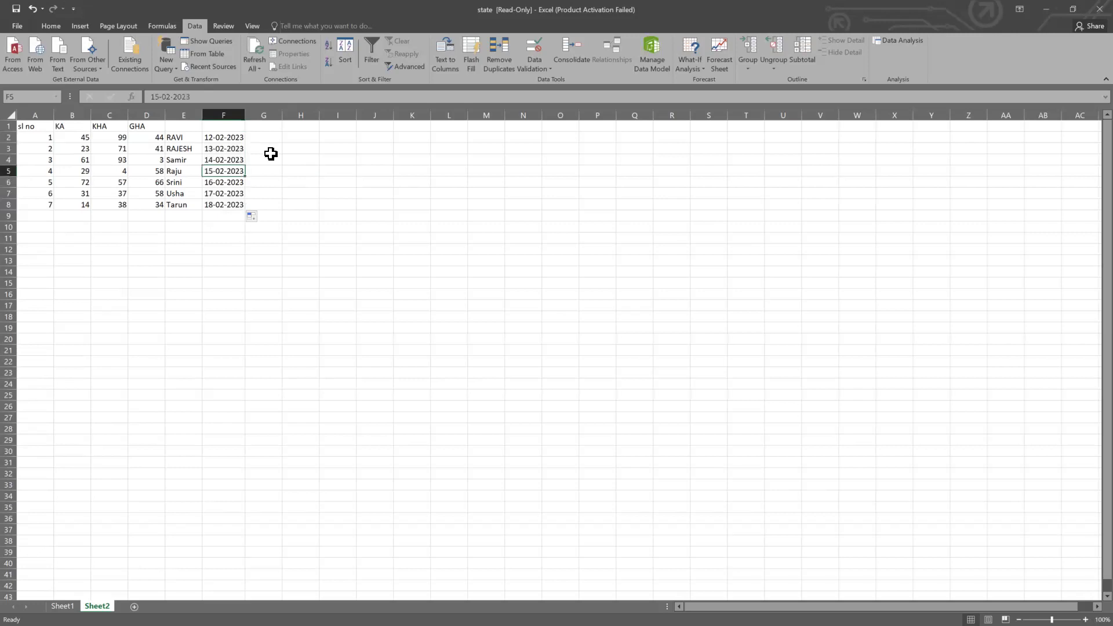
click(270, 149)
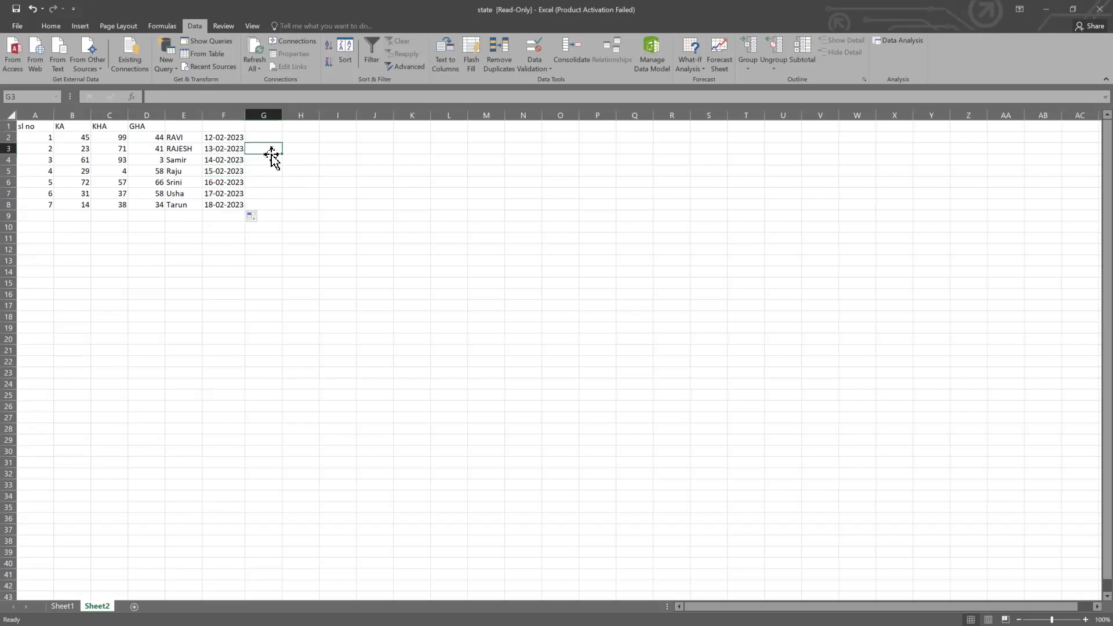
click(301, 173)
click(180, 128)
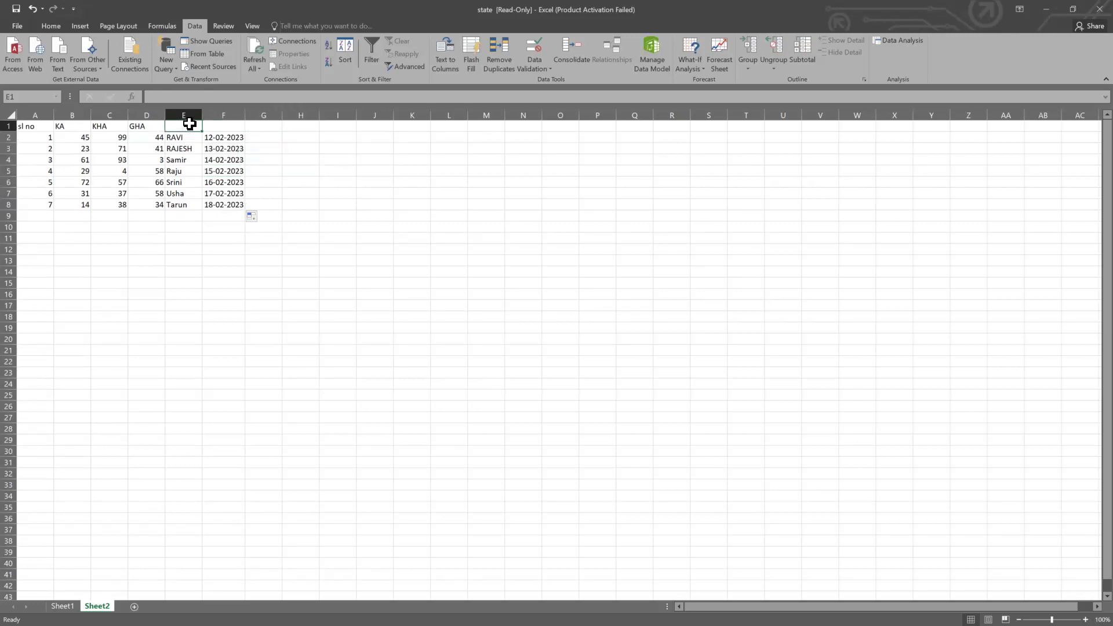
Enter the column headers Jha in cell E1 and Gha in cell F1
key(BackSpace)
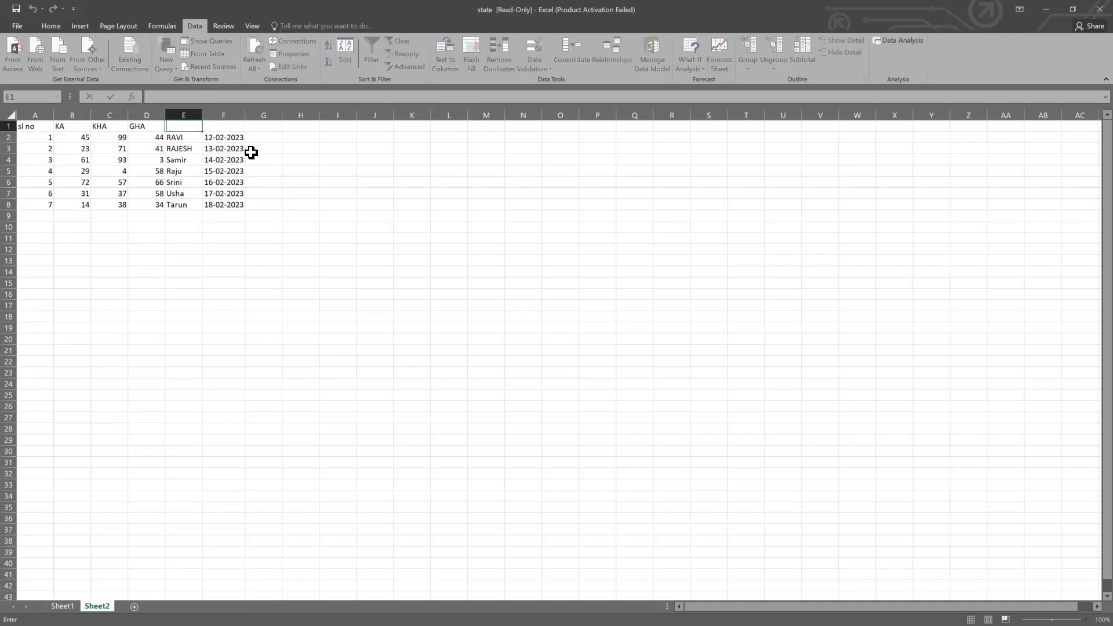
text(Jha)
key(Tab)
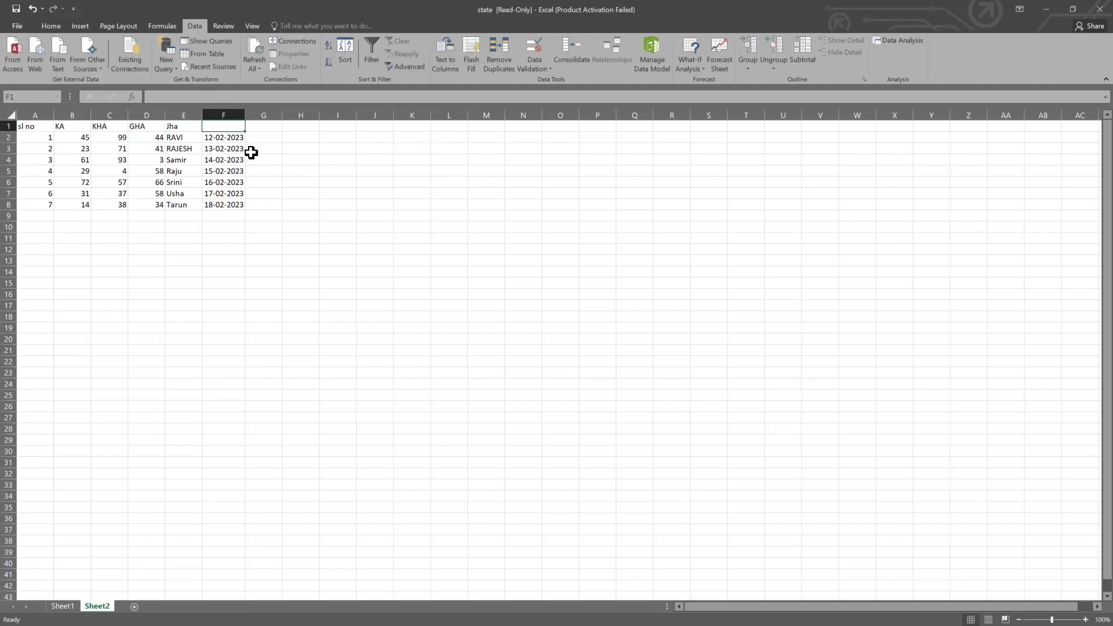
text(Gj)
key(BackSpace)
text(ha)
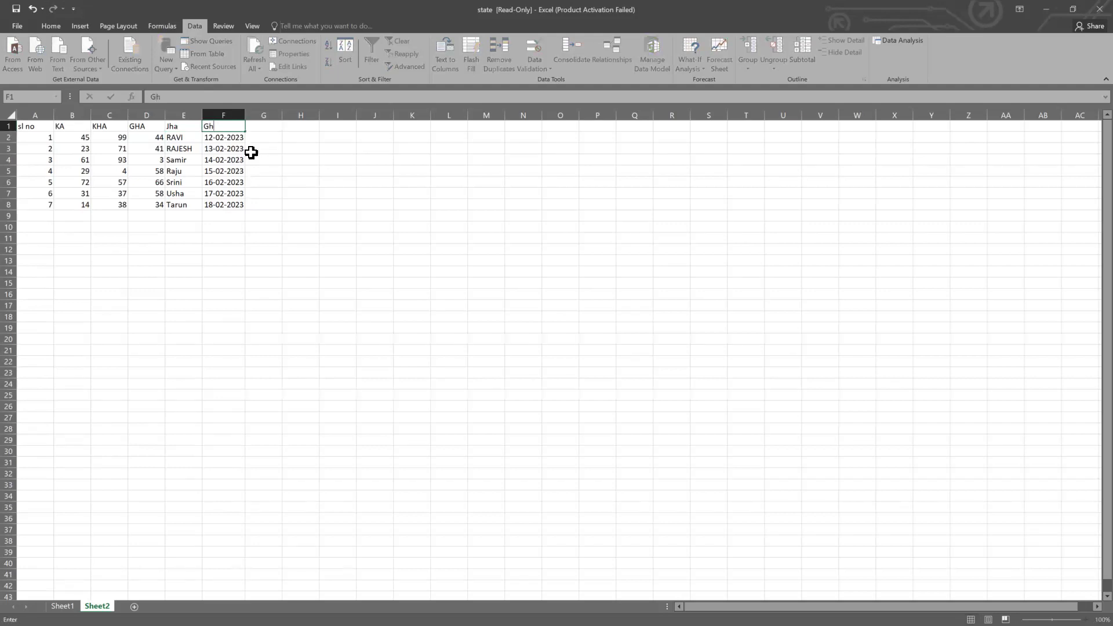
click(278, 248)
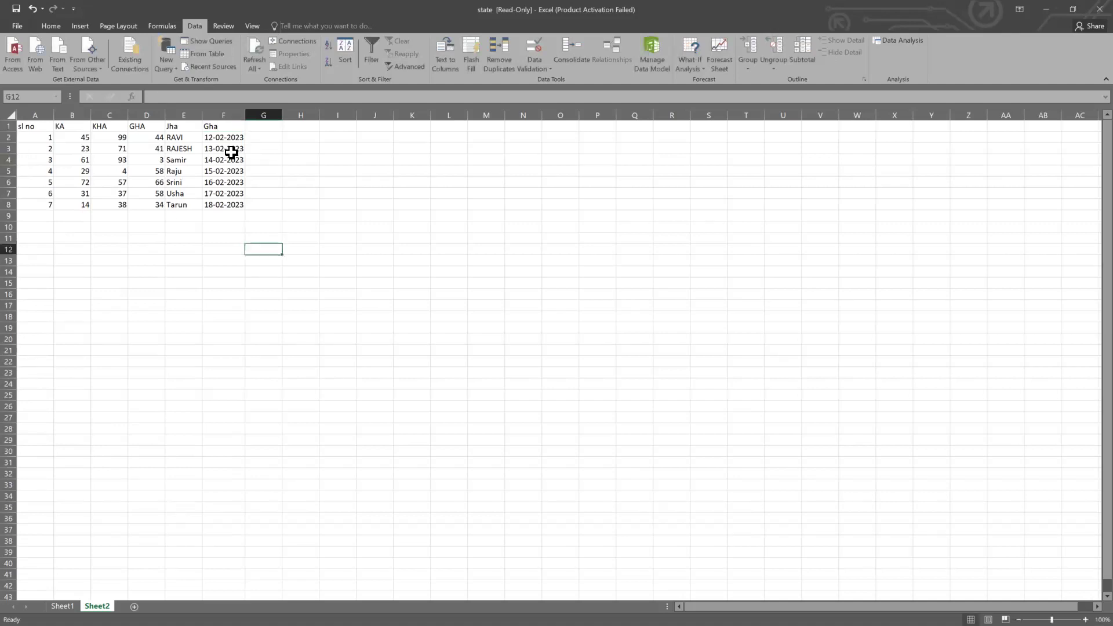
click(374, 318)
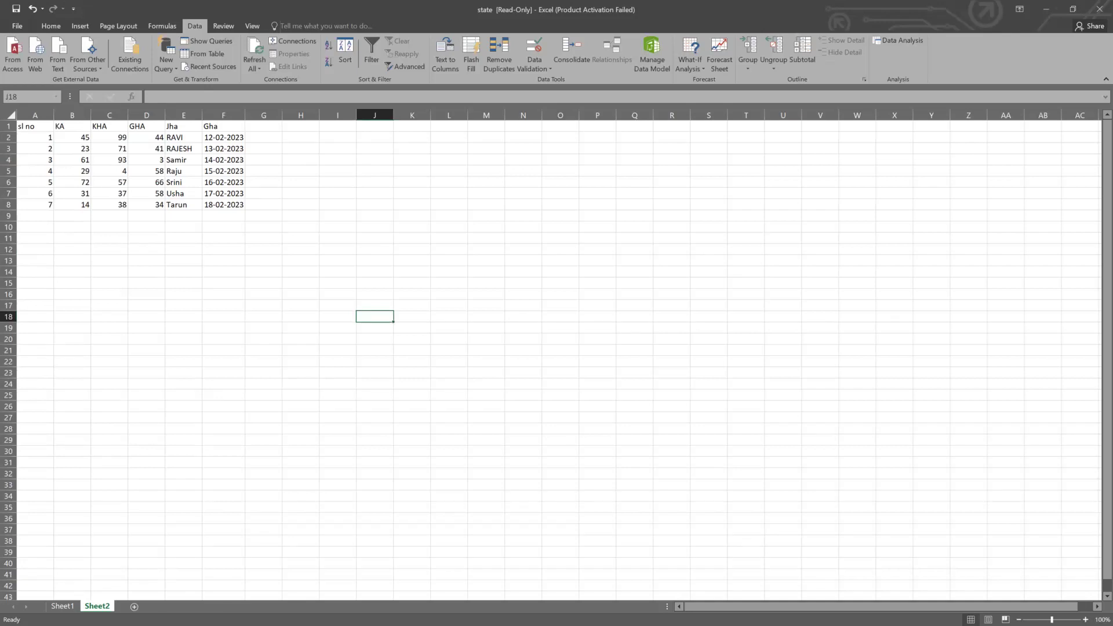
click(240, 270)
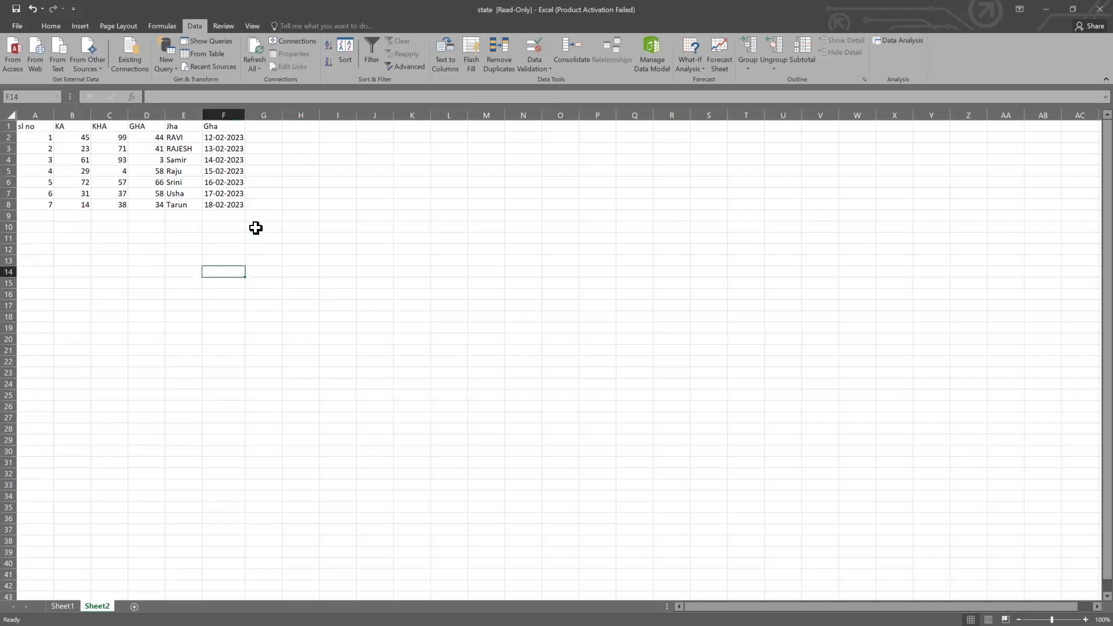
click(175, 230)
click(263, 153)
Try clearing the contents of the date cells F2:F8, and undo the deletion
drag(231, 139, 233, 200)
right_click(233, 200)
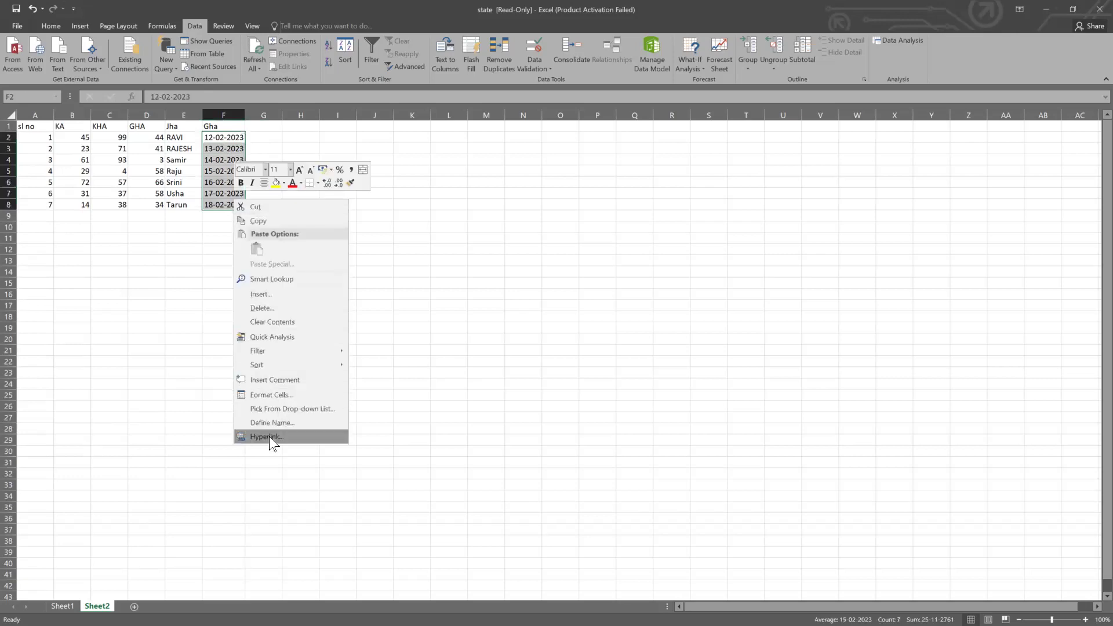
click(284, 322)
key(ctrl+z)
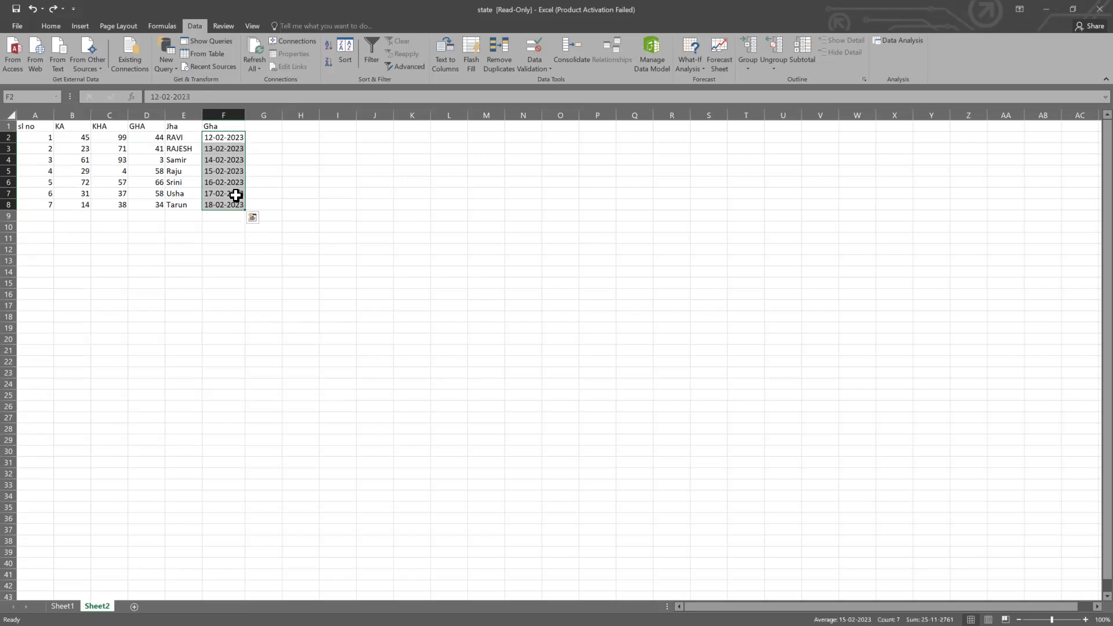
Open the cell format settings for the dates in F2:F8 and look through the available date types
right_click(230, 173)
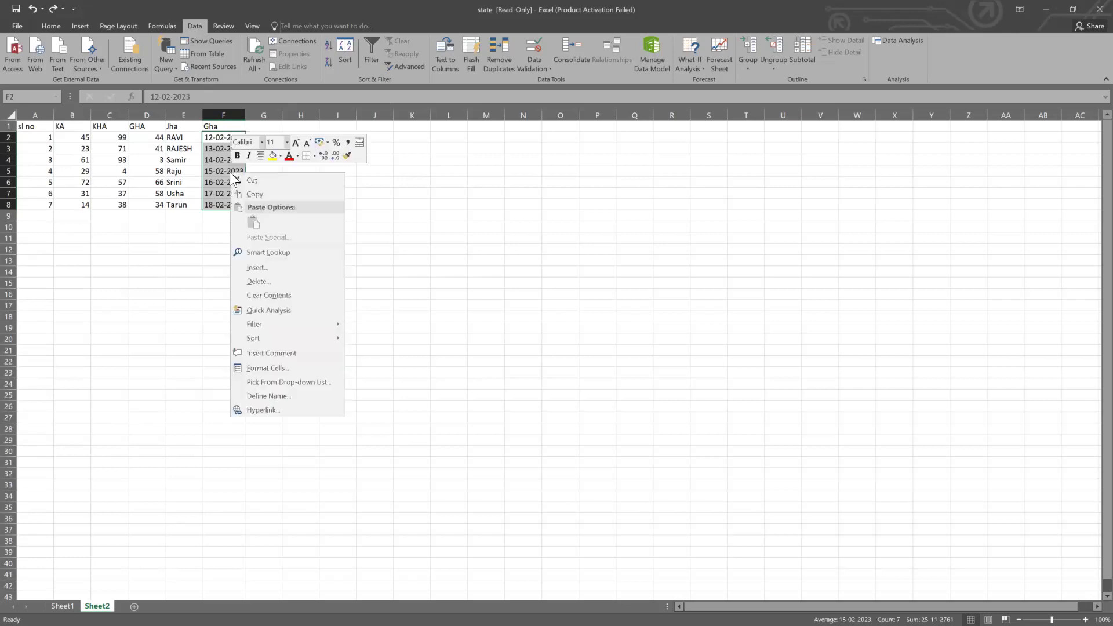
click(284, 370)
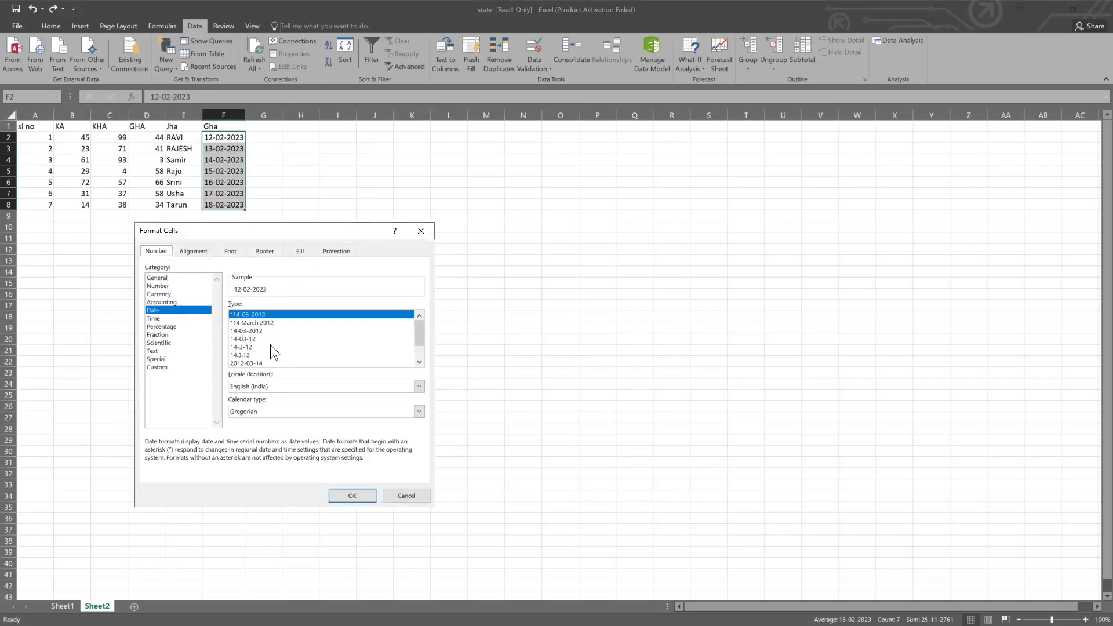
scroll(273, 352, down, 1)
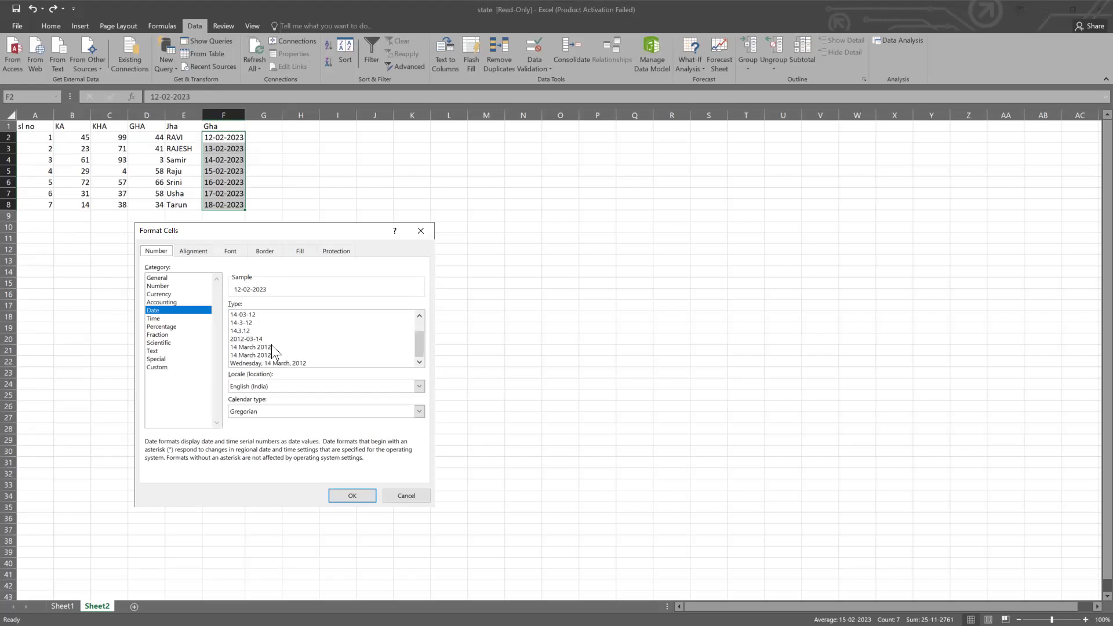
scroll(274, 352, up, 1)
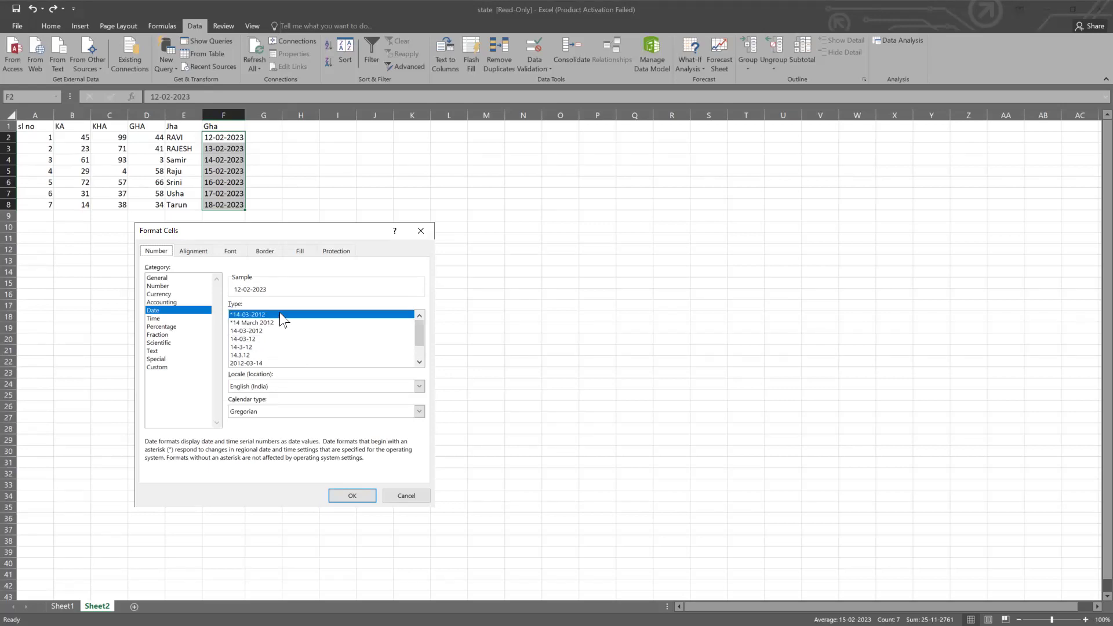
scroll(286, 351, down, 1)
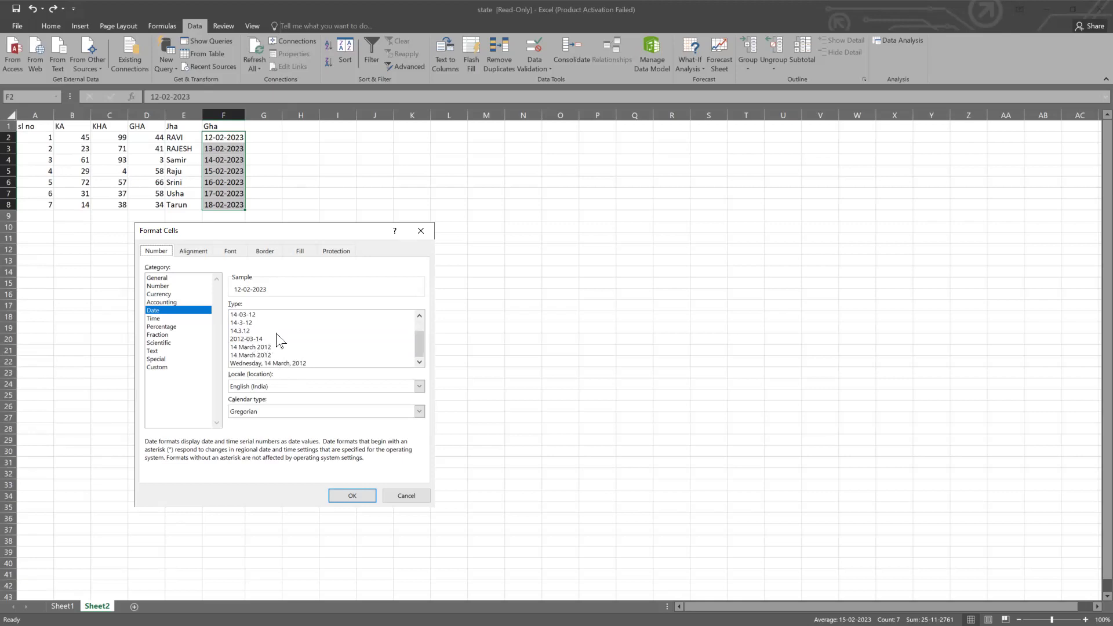
scroll(327, 349, up, 1)
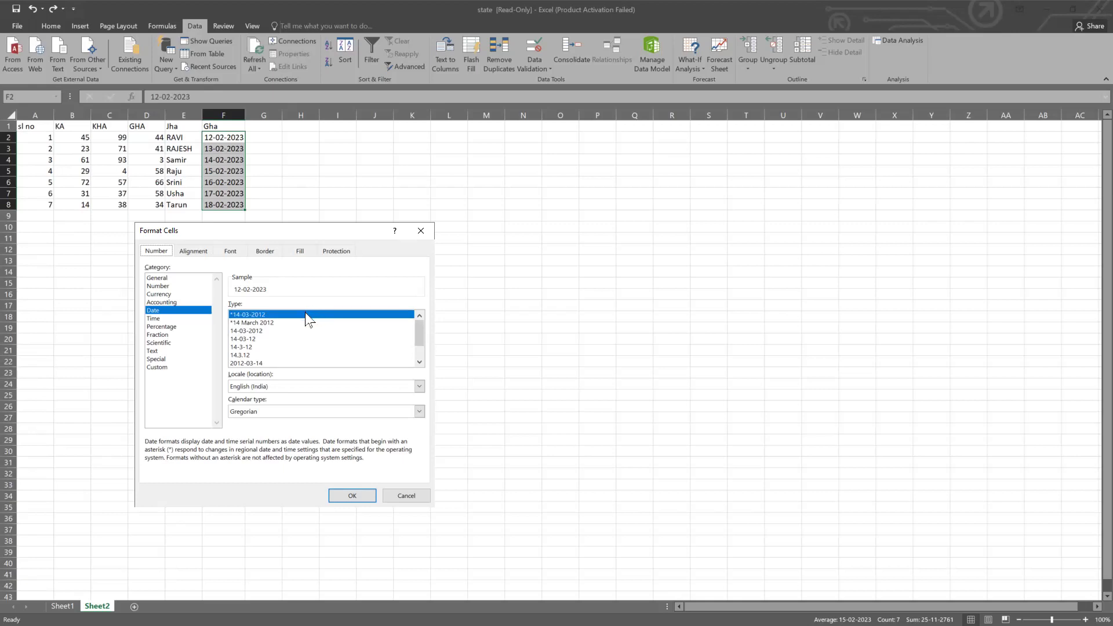
Examine the locale and calendar type options offered for the date format
click(289, 387)
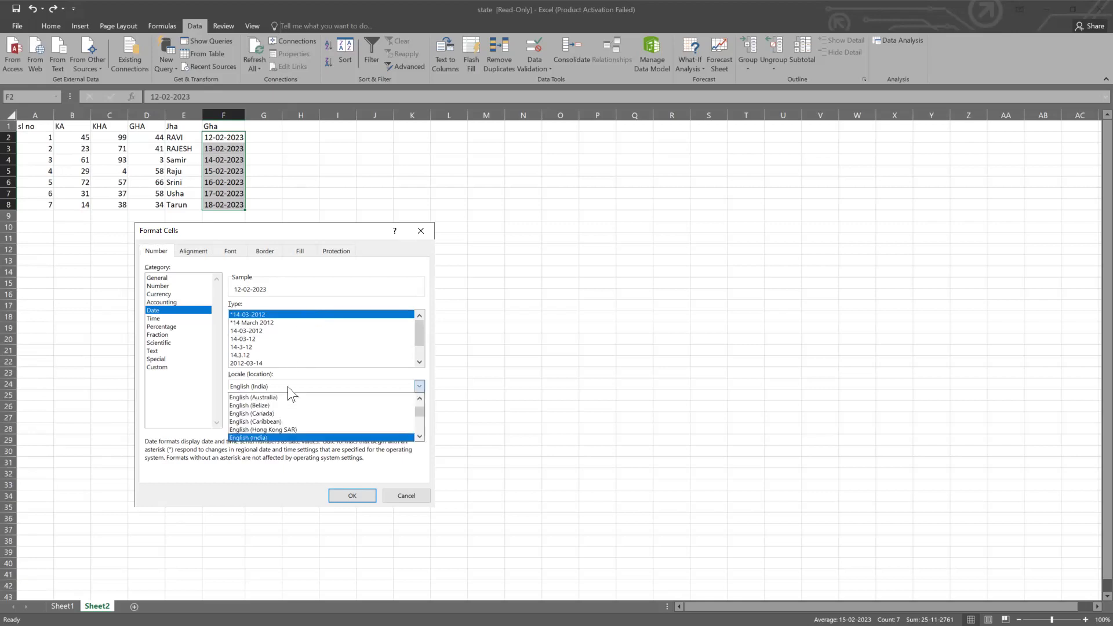
click(288, 387)
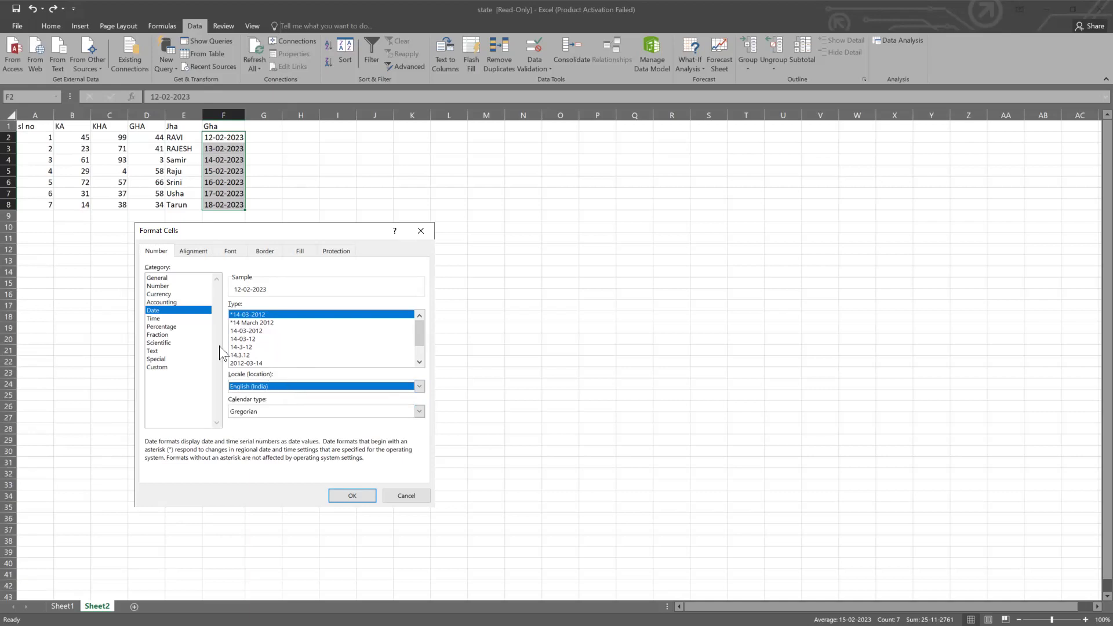
click(155, 318)
click(155, 312)
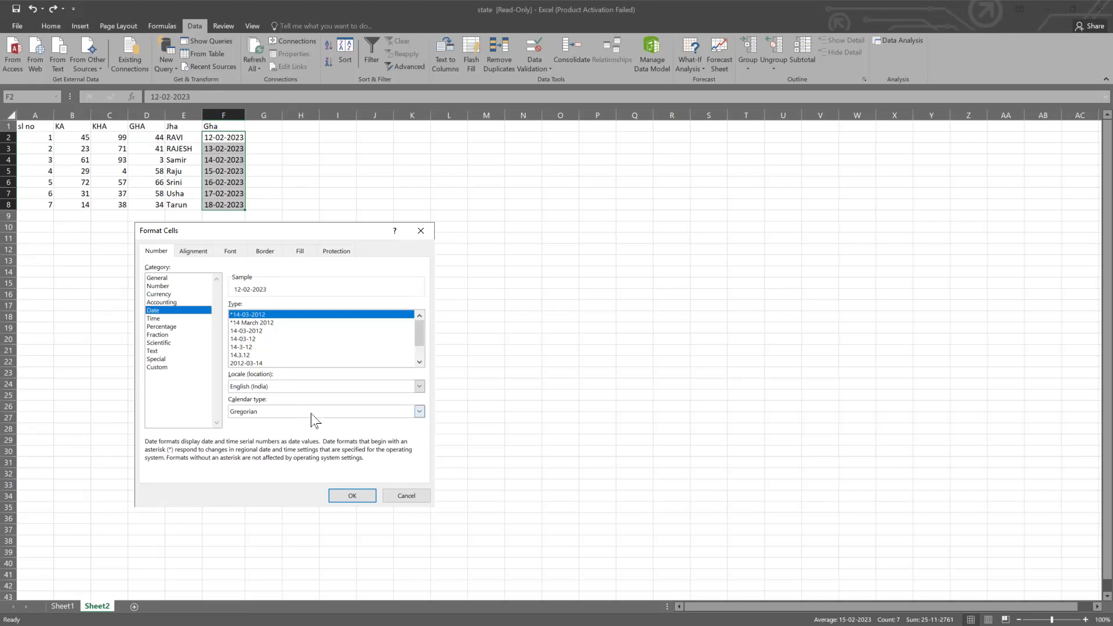
click(271, 414)
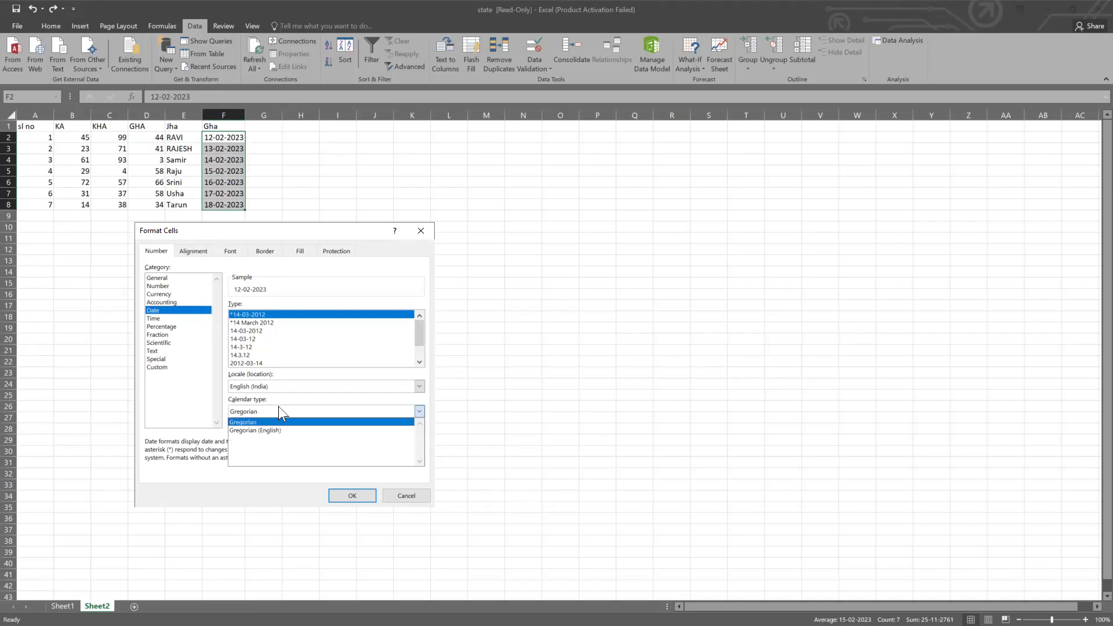
click(277, 410)
Try the English (United States) locale for the dates, return to English (India) and cancel the formatting
click(284, 387)
scroll(290, 412, down, 4)
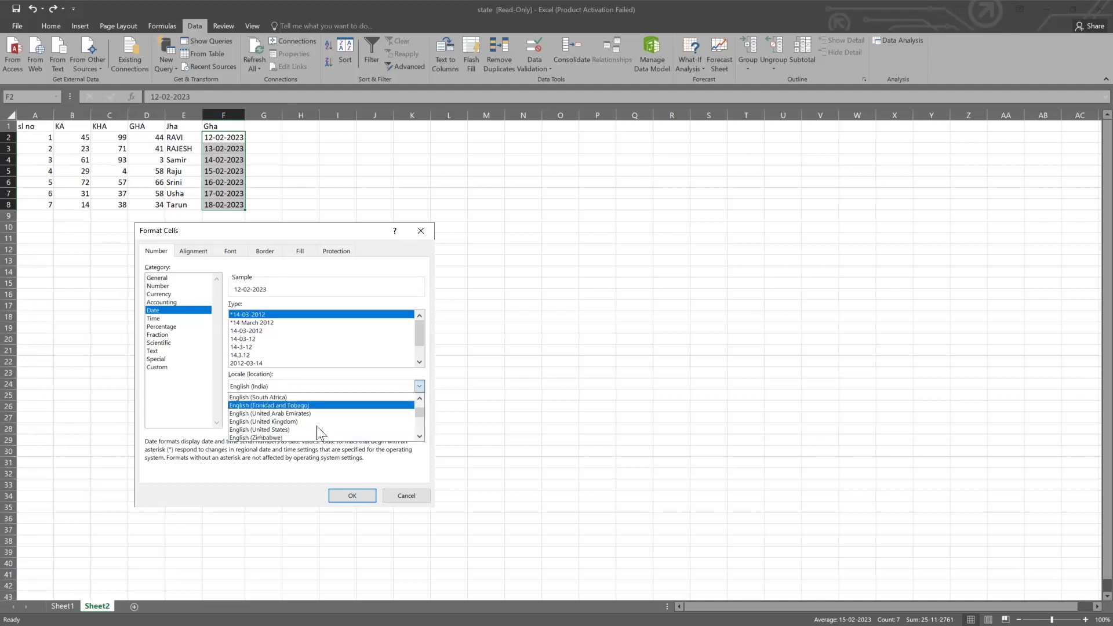
click(291, 429)
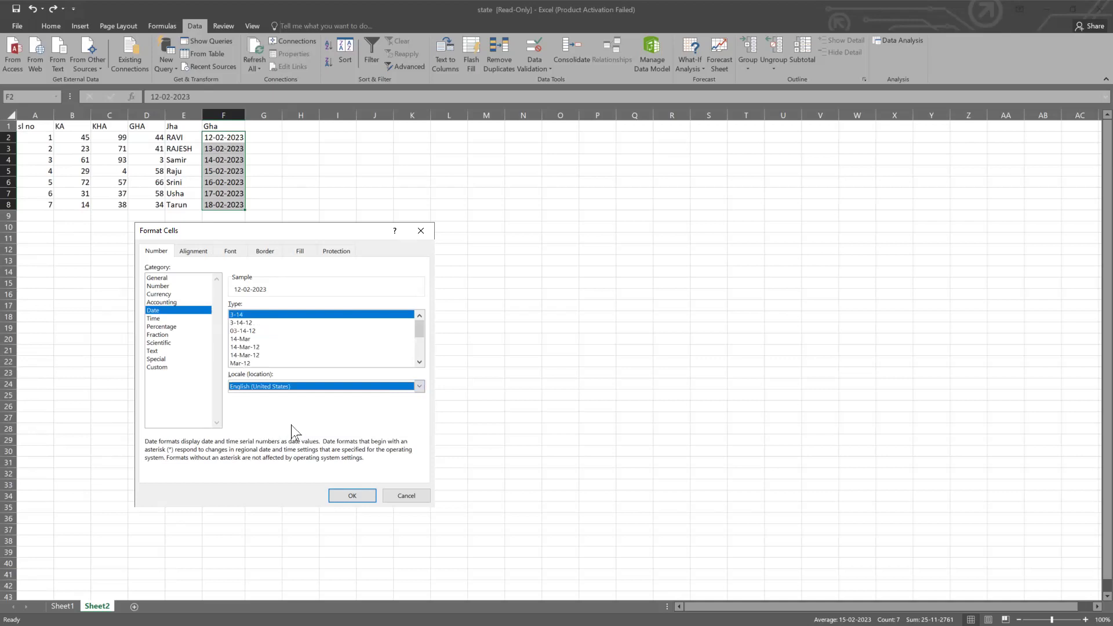
click(291, 387)
scroll(296, 418, up, 5)
scroll(287, 428, down, 1)
click(276, 429)
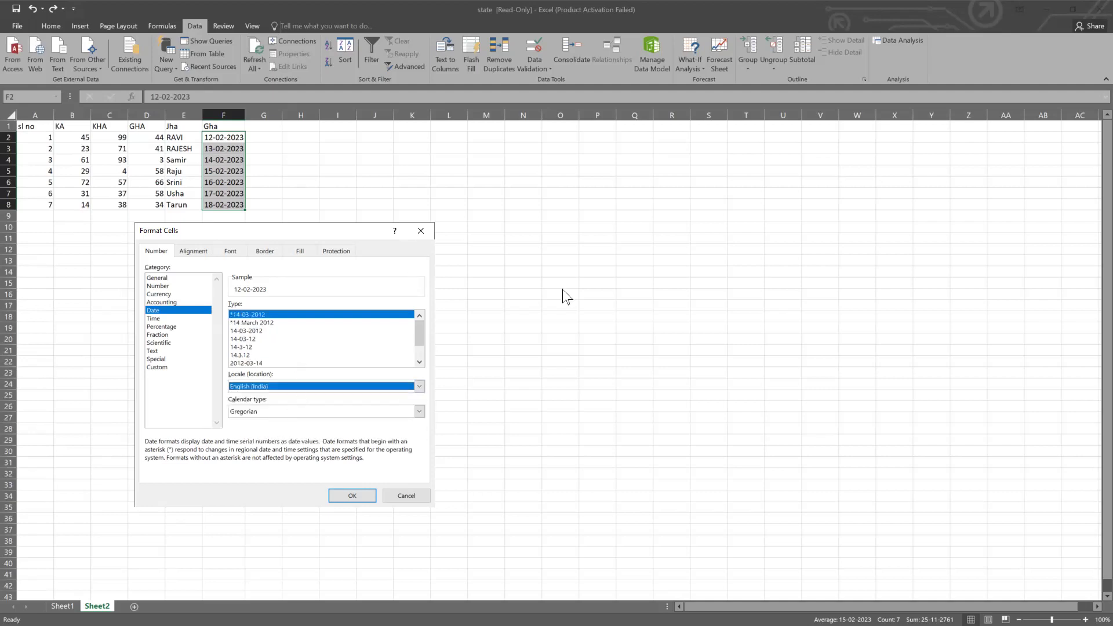
click(406, 496)
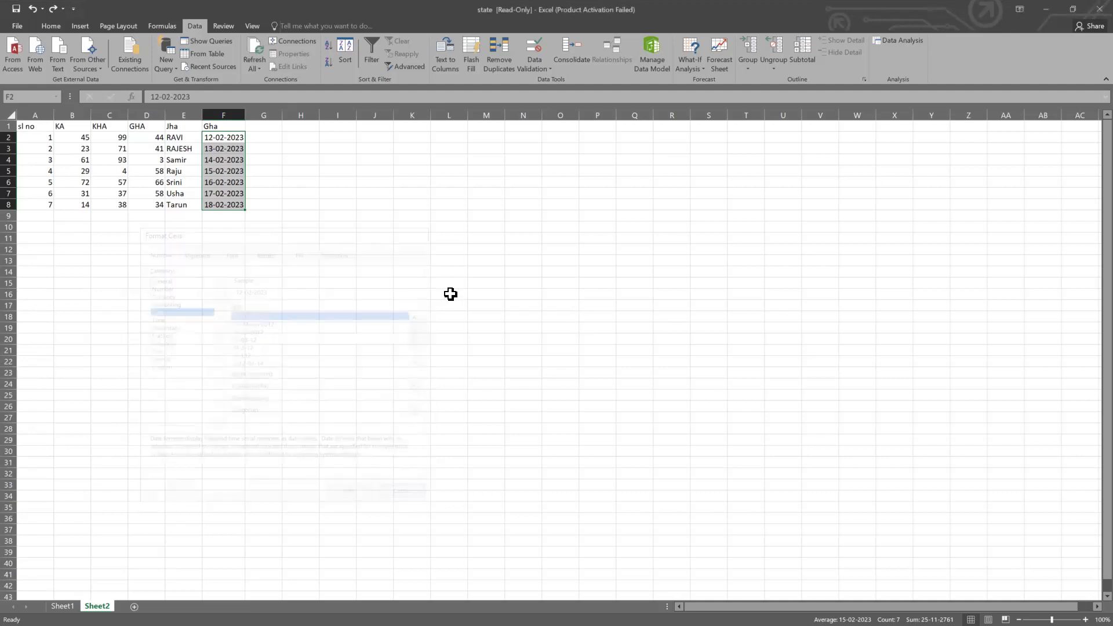
click(450, 293)
click(239, 182)
click(251, 182)
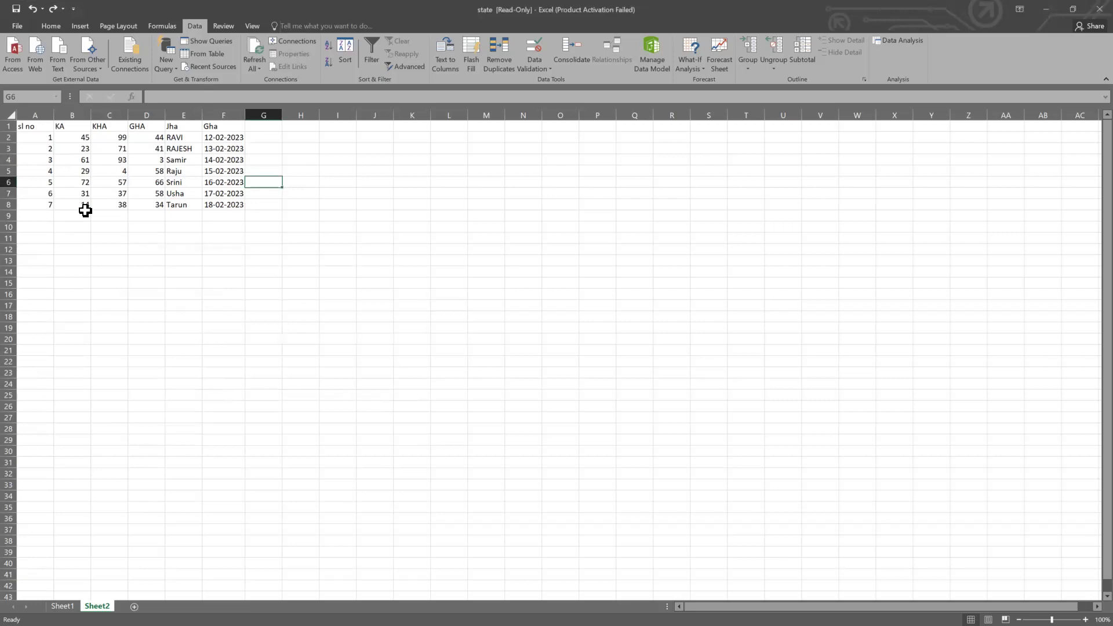
click(300, 150)
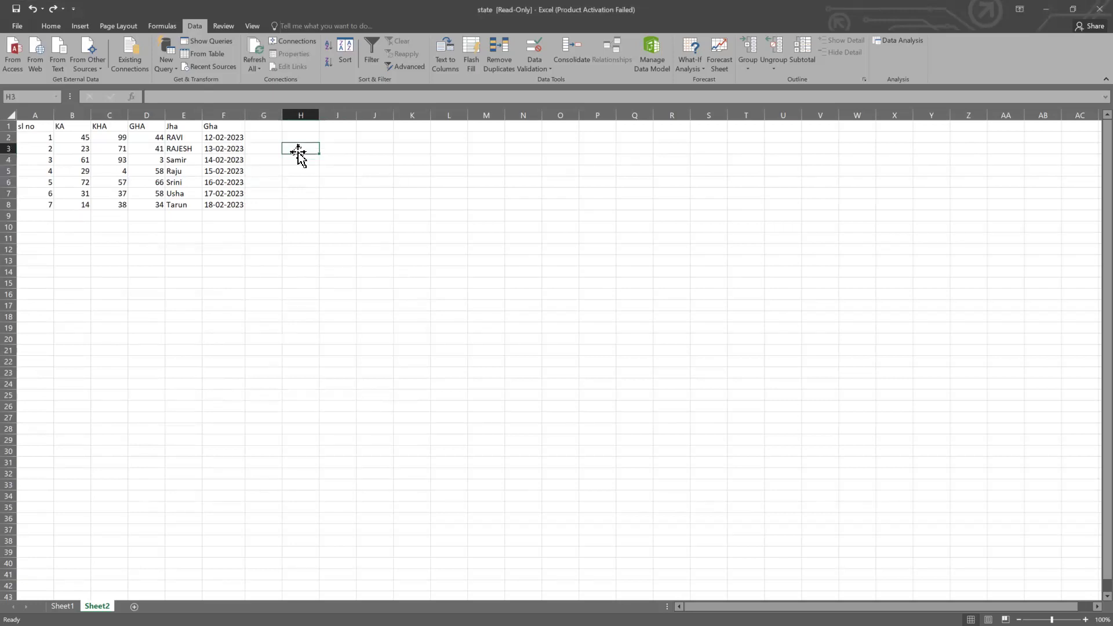
click(266, 146)
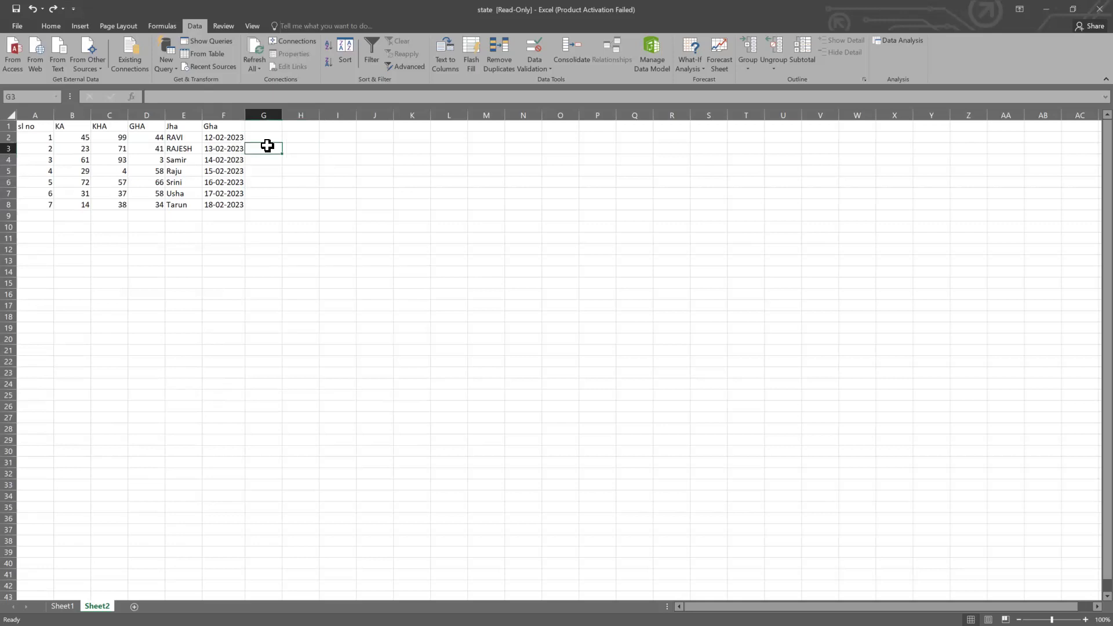
click(313, 250)
click(299, 161)
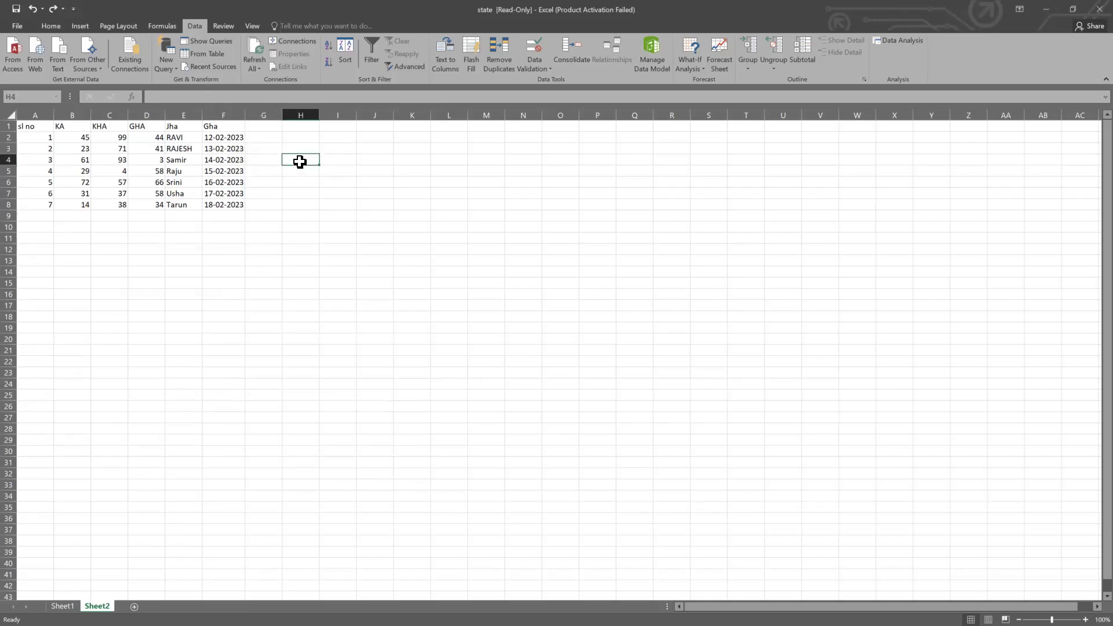
click(364, 149)
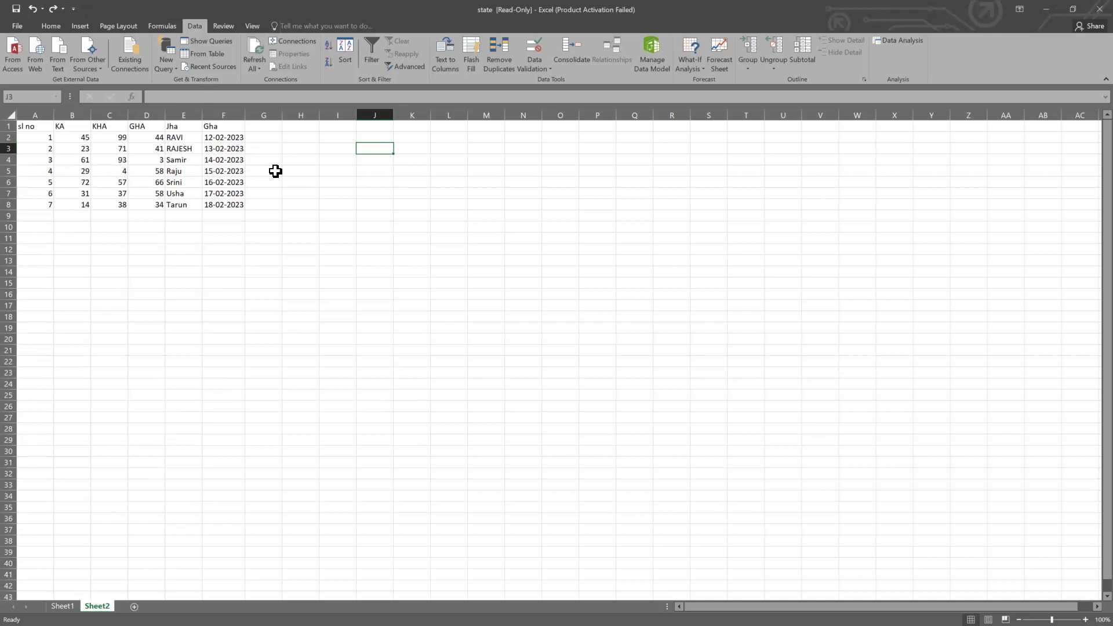
Enter a formula in cell G2 that adds the KA and KHA values of that row, B2+C2
key(Up)
key(Left)
key(Left)
key(Left)
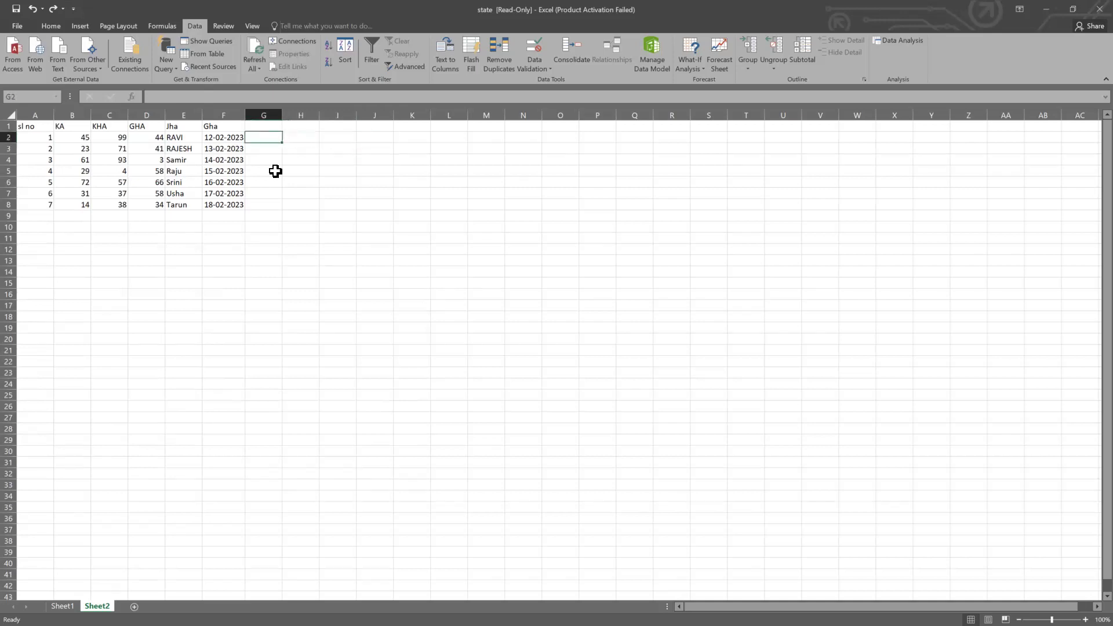
text(=)
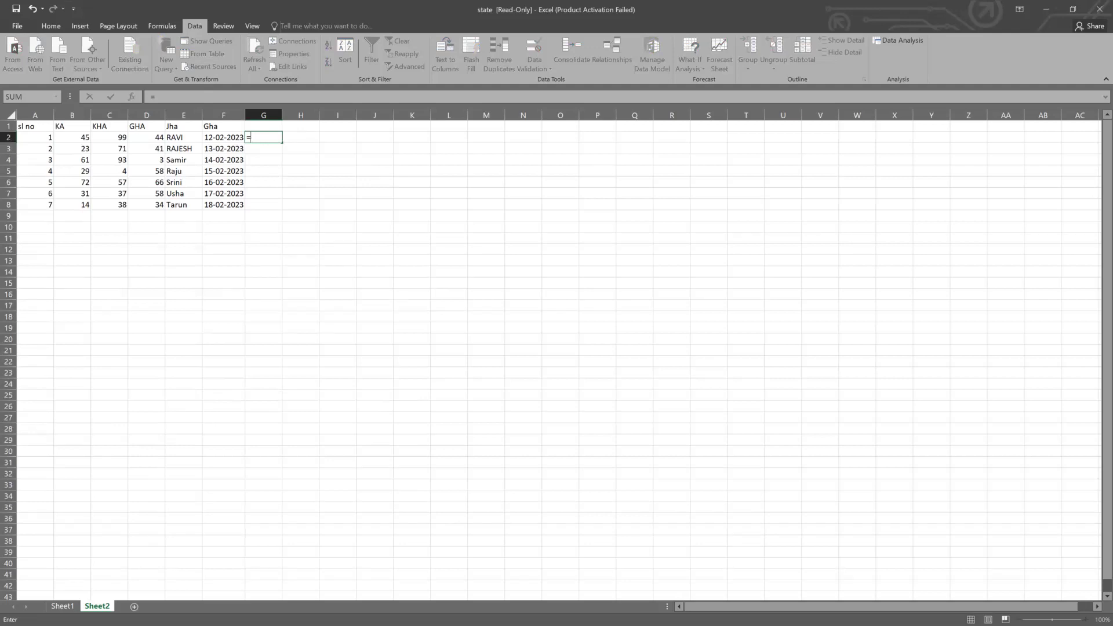
key(Left)
key(Left)
key(Left)
key(Left)
key(Left)
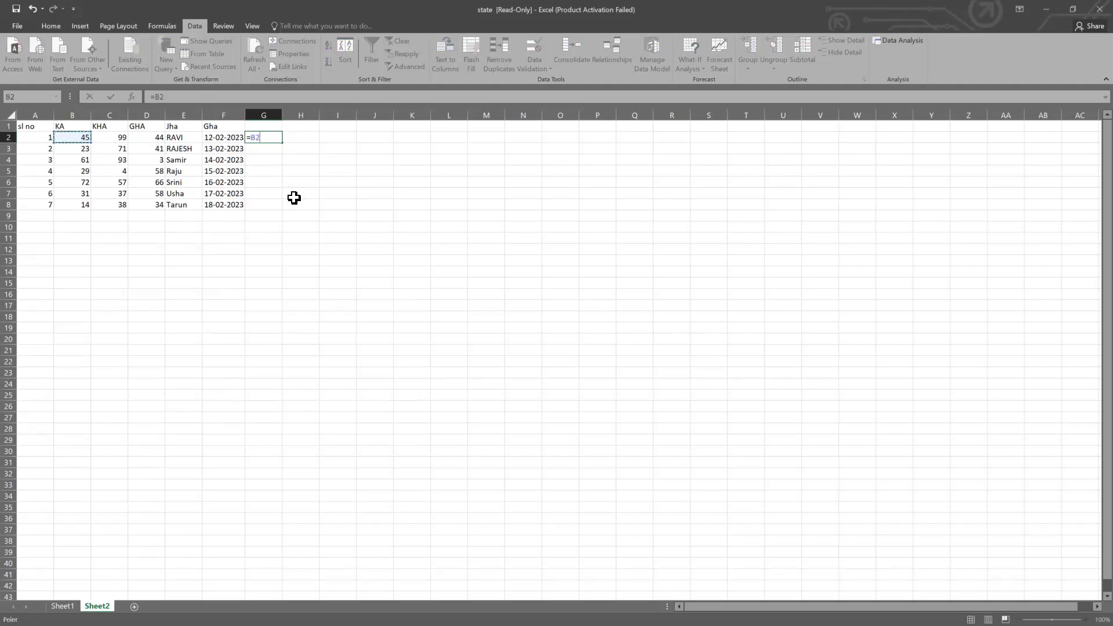
text(+)
click(118, 139)
key(Return)
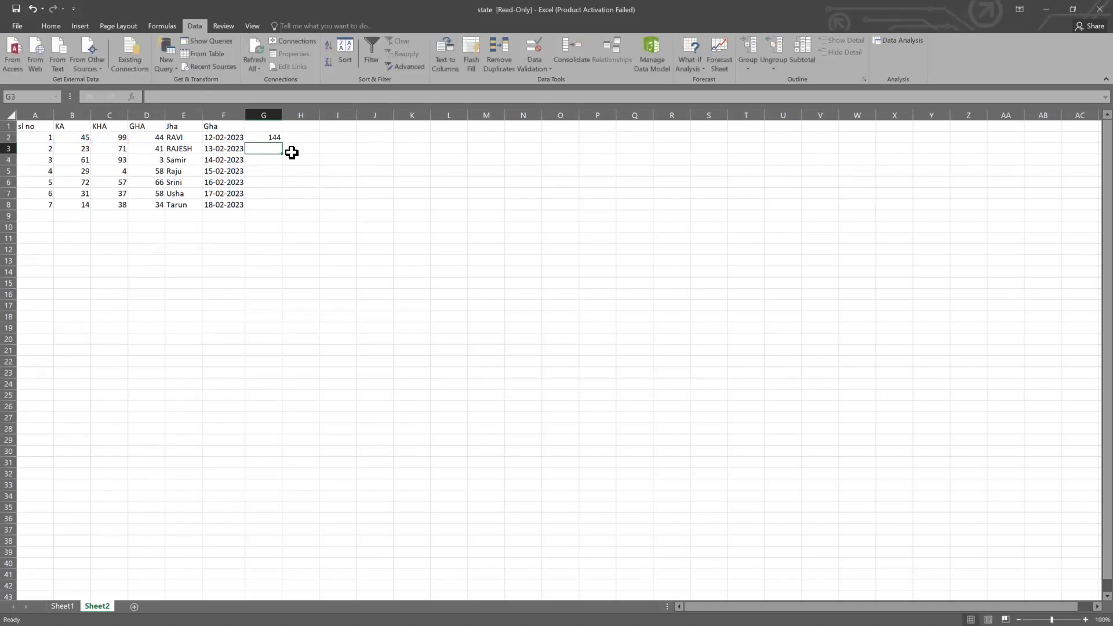
Enter a formula in cell G3 that subtracts C3 from A3
text(=)
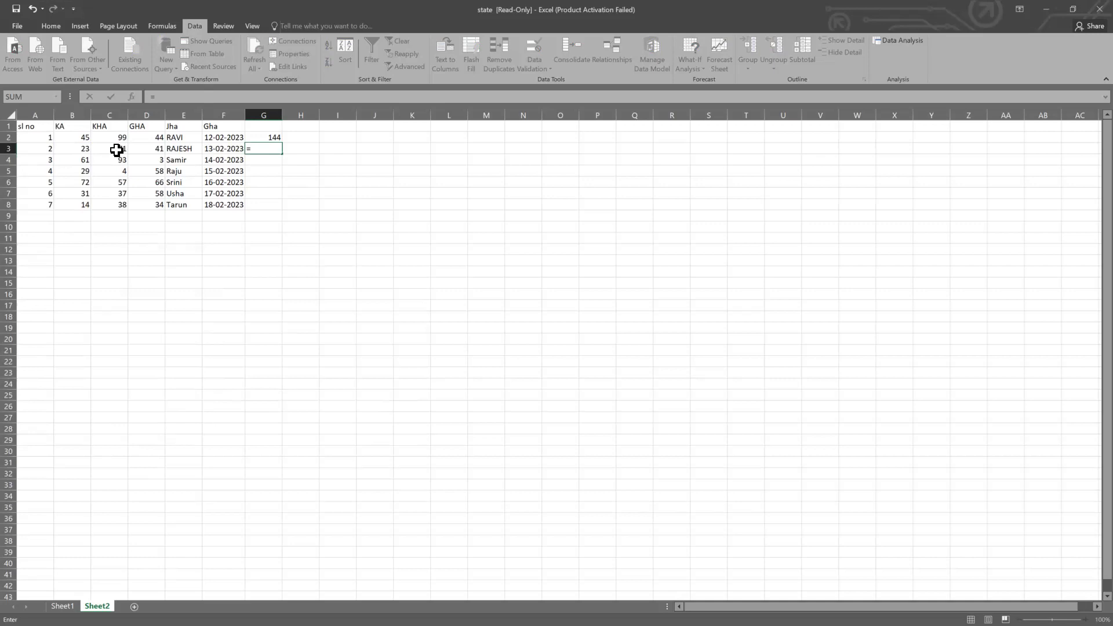
click(48, 149)
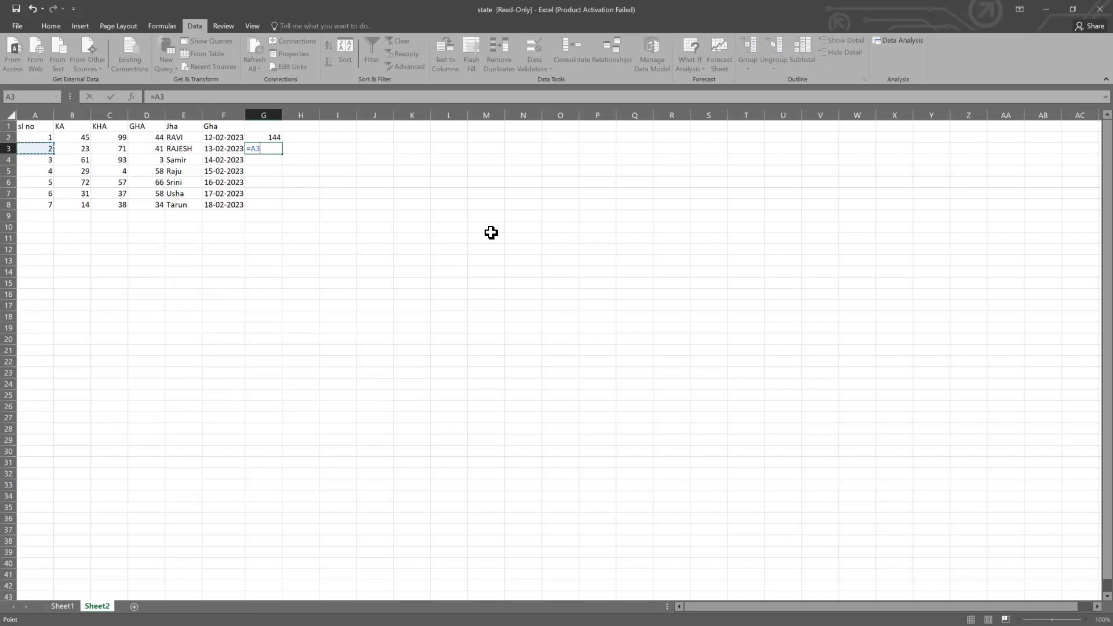
text(-)
click(123, 149)
key(Return)
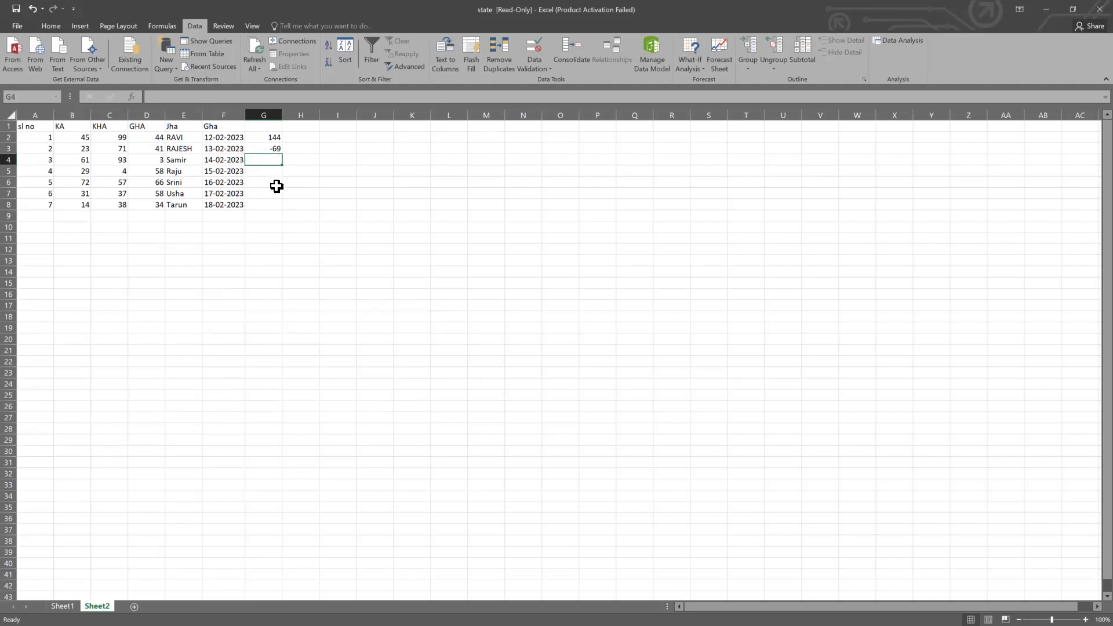
Enter a formula in cell G4 that multiplies A4 by B4
text(=)
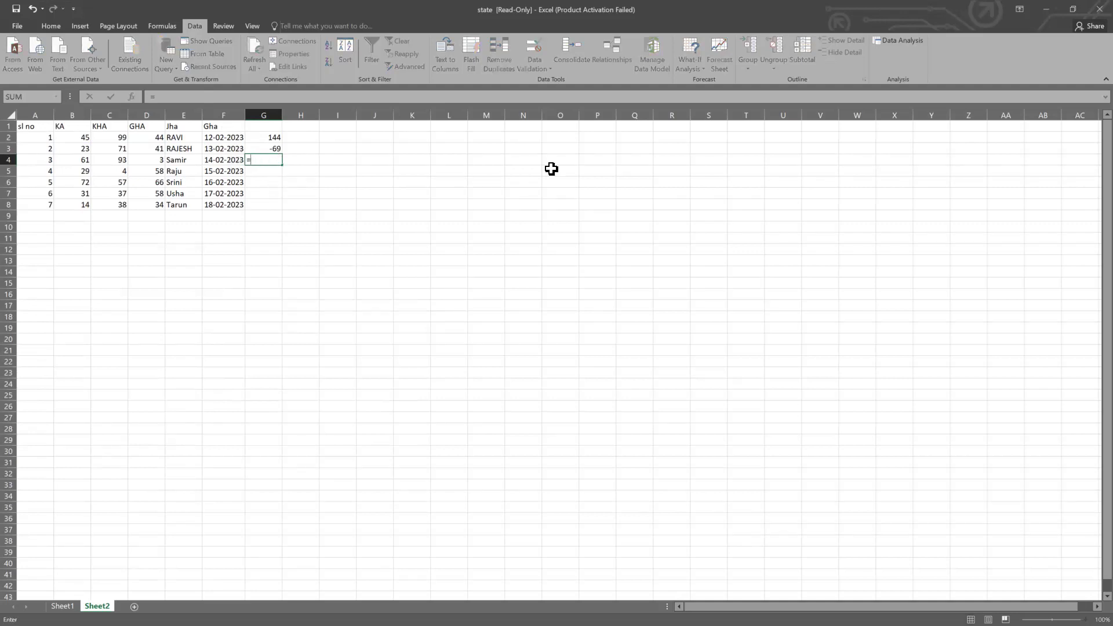
click(50, 157)
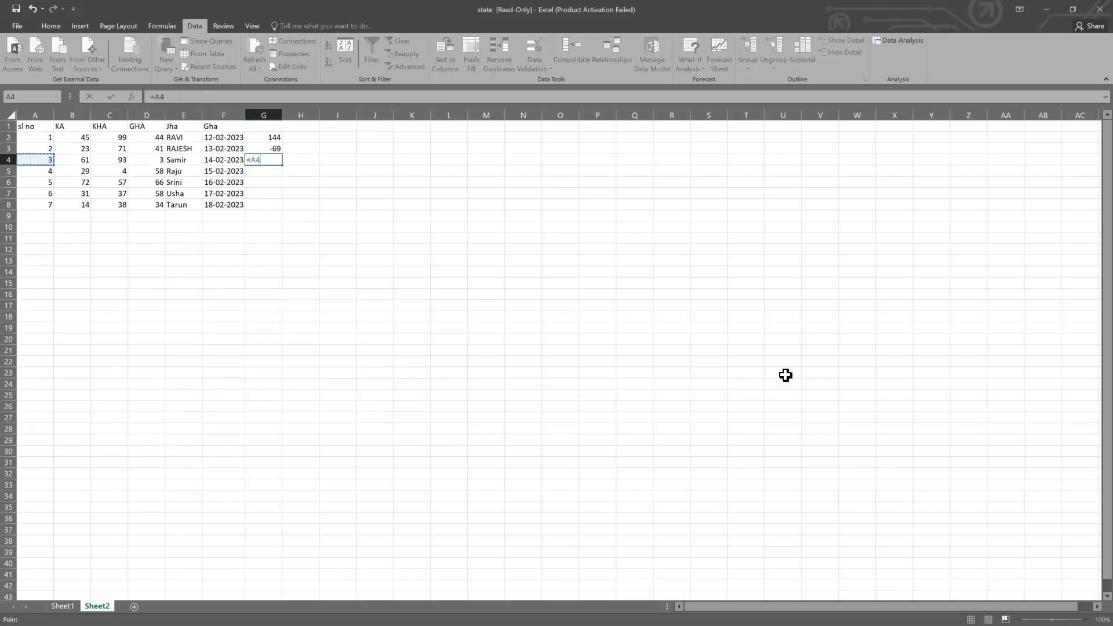
text(*)
click(82, 157)
key(Return)
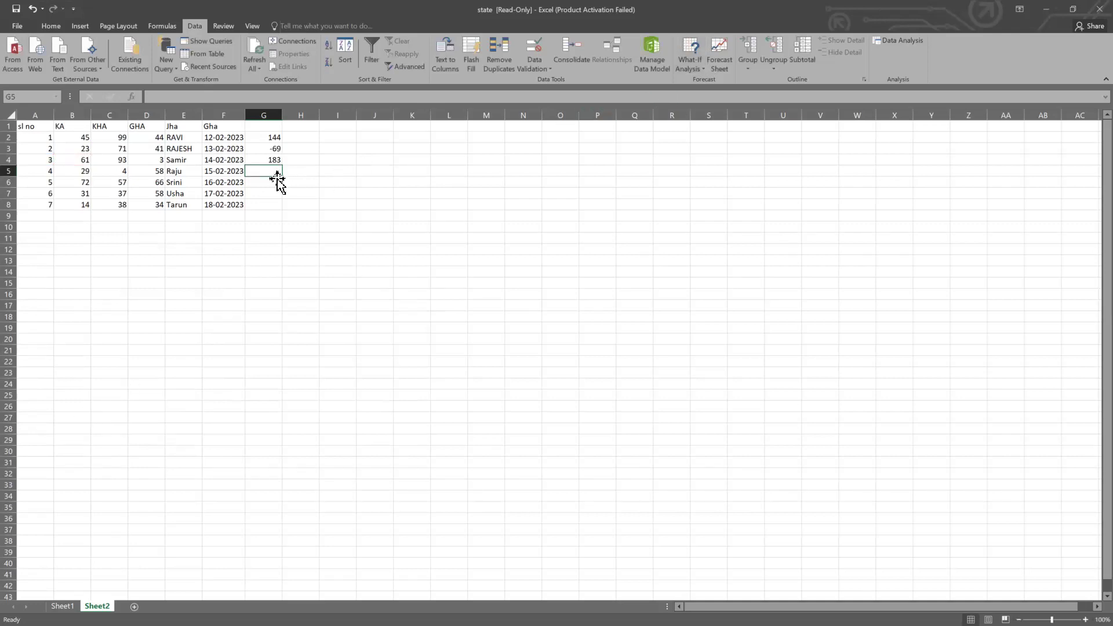
Enter a formula in cell G5 that divides B5 by C5
text(=)
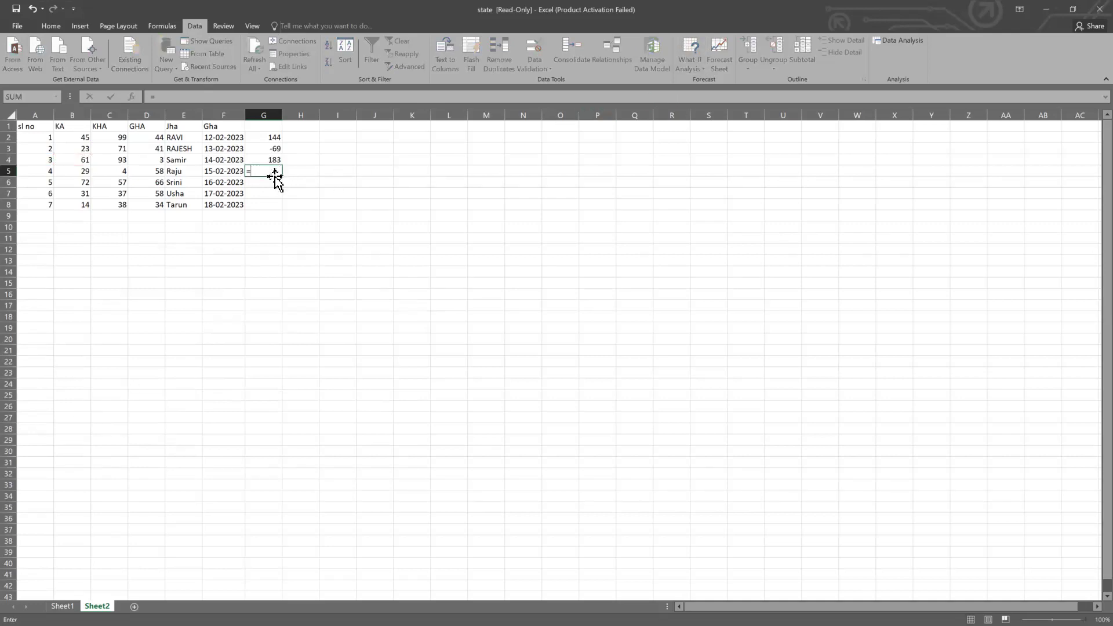
click(77, 170)
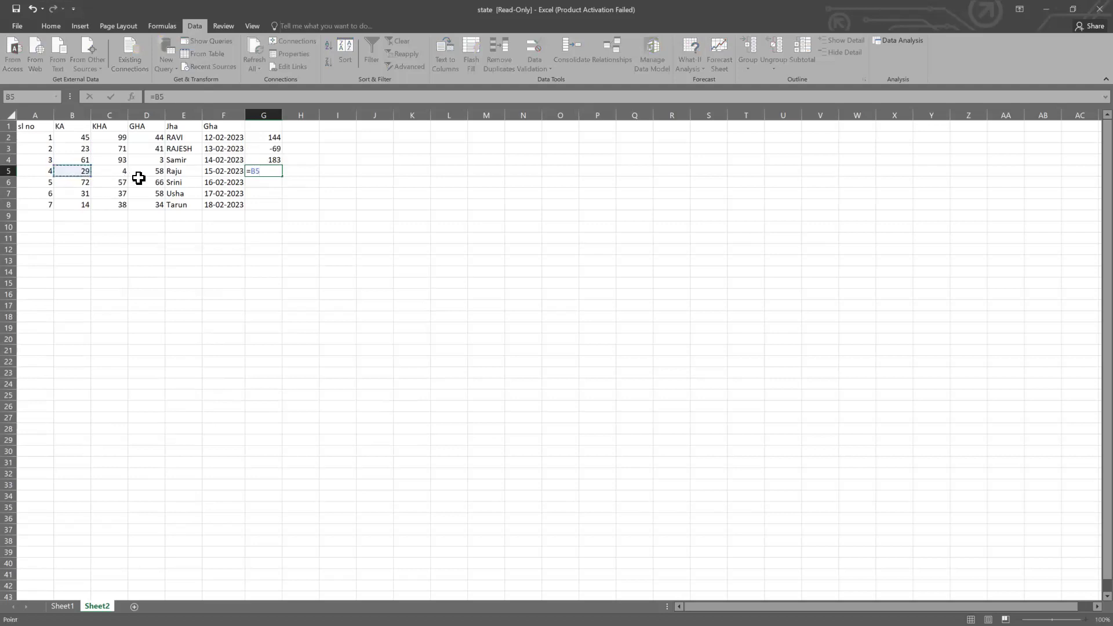
text(/)
click(123, 173)
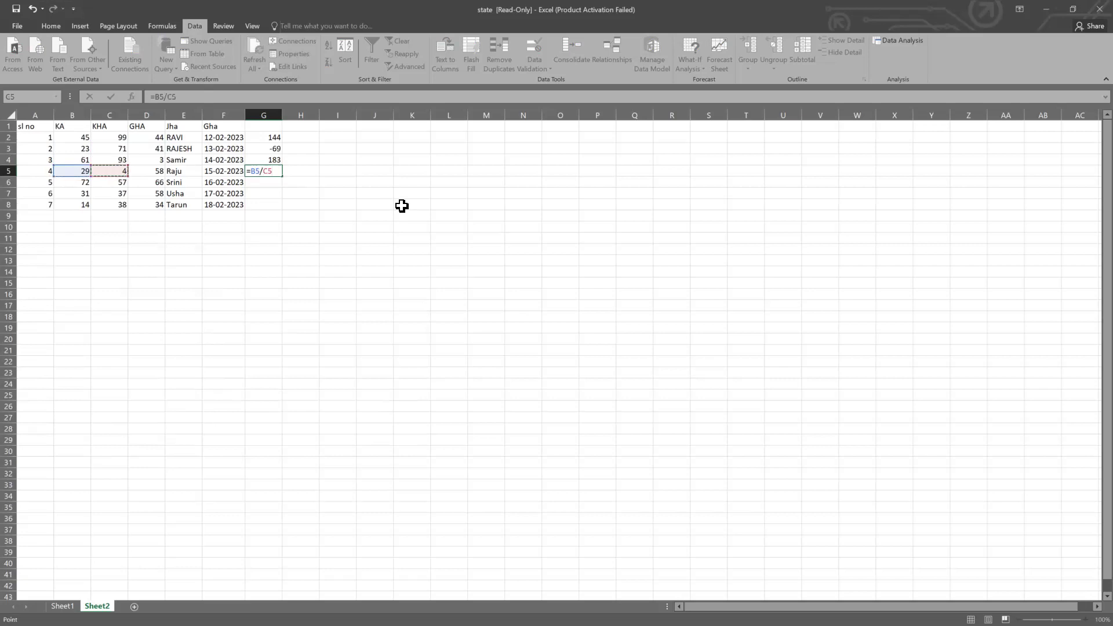
key(Return)
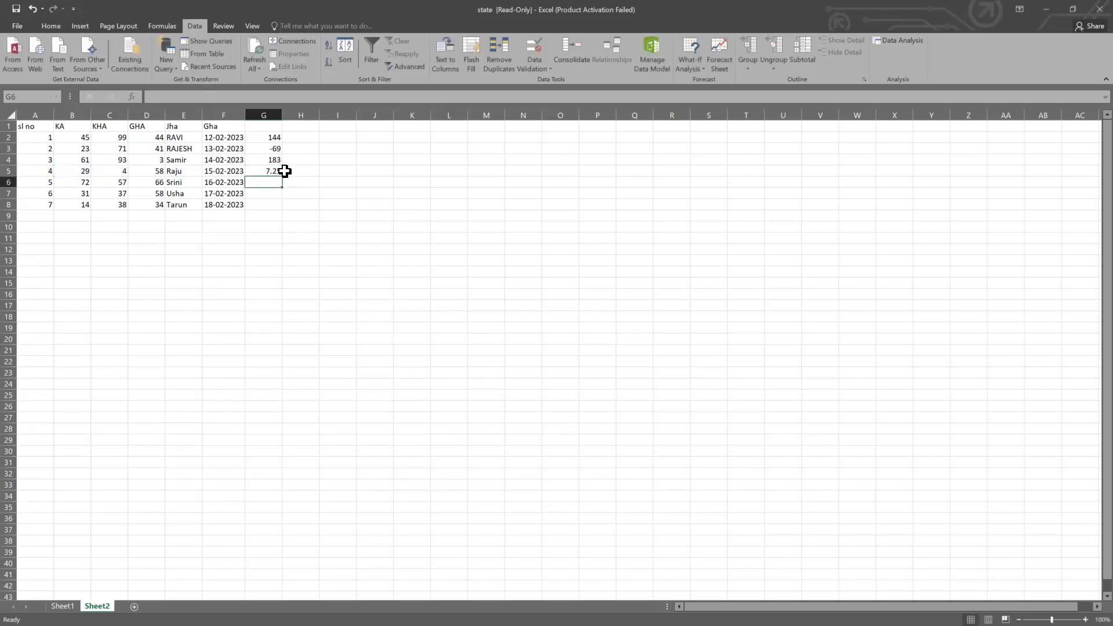
Enter the percent formula =A6% in cell G6
text(=)
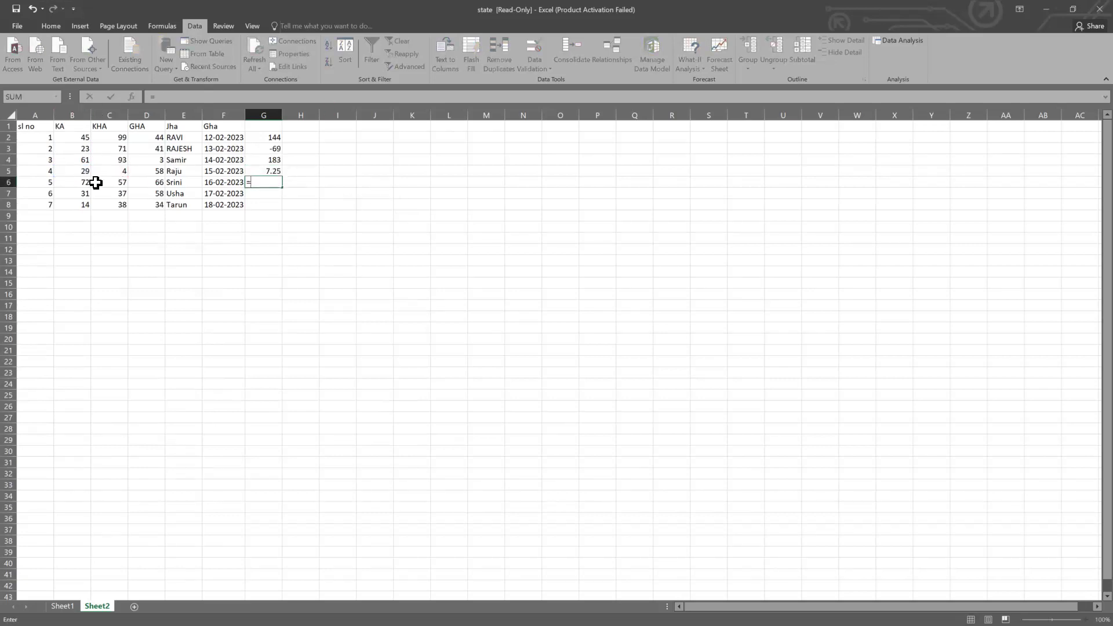
click(52, 182)
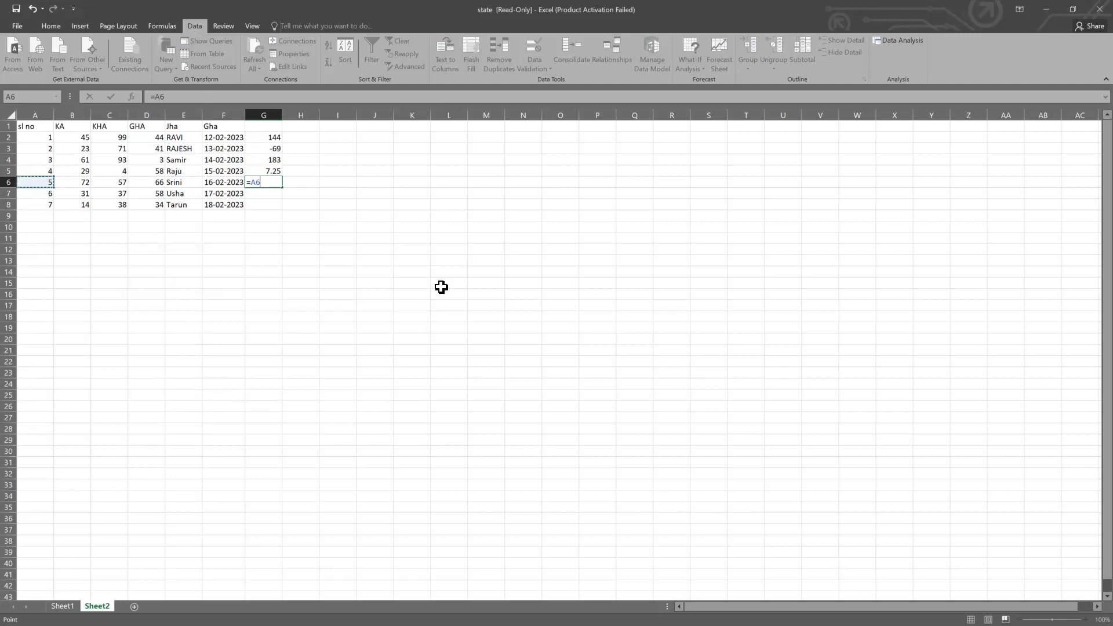
text(%)
key(Return)
Apply the percent style to the result in cell G6
click(274, 182)
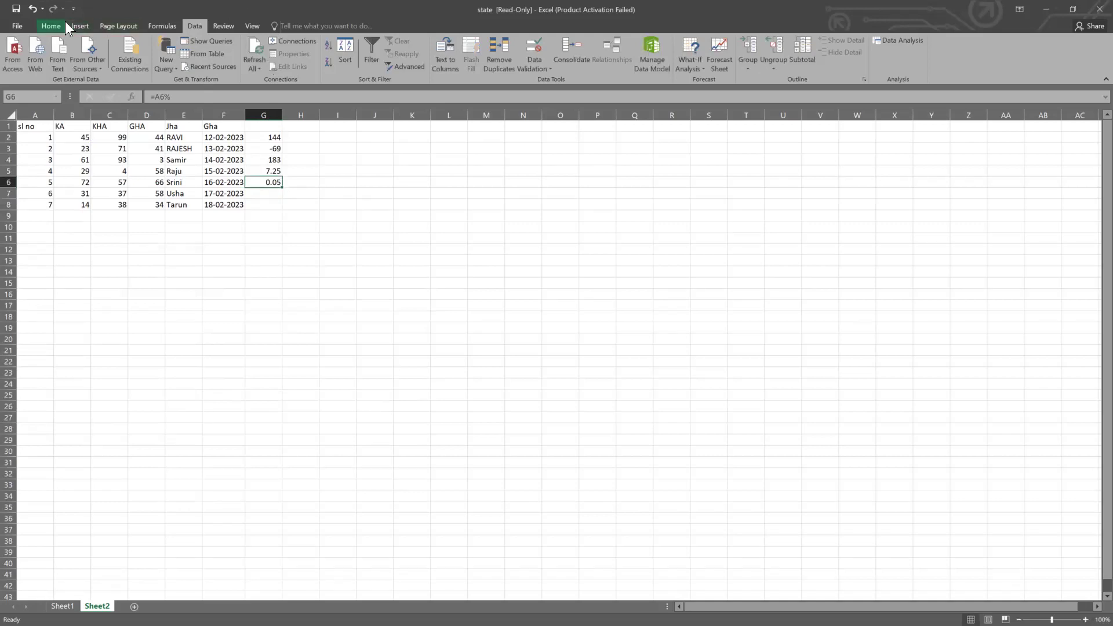
click(51, 25)
click(349, 63)
click(307, 217)
click(273, 182)
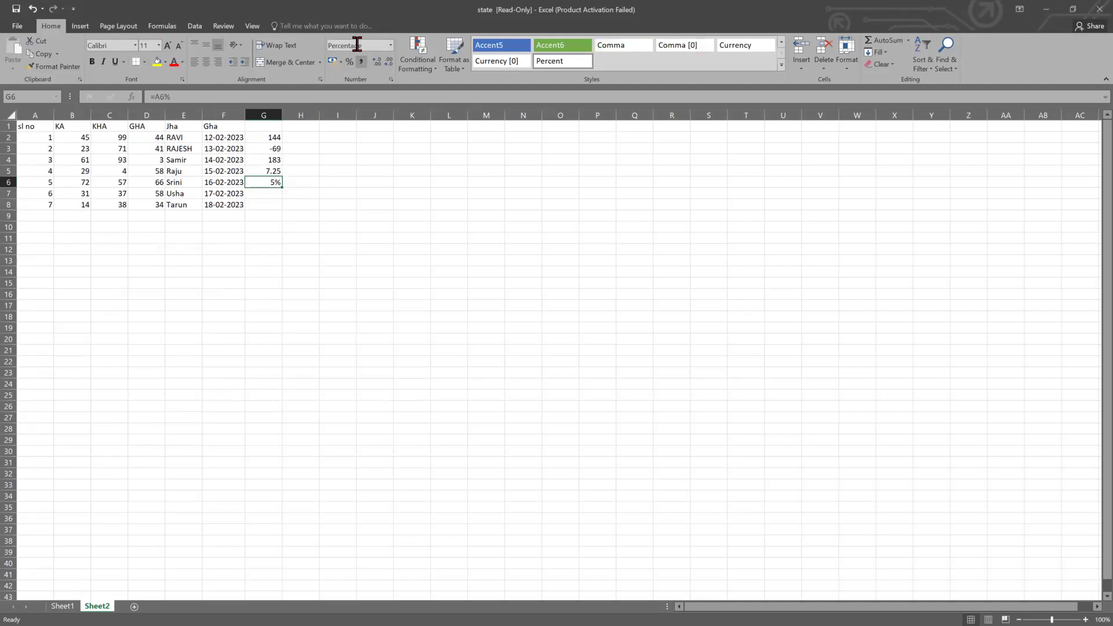
click(269, 192)
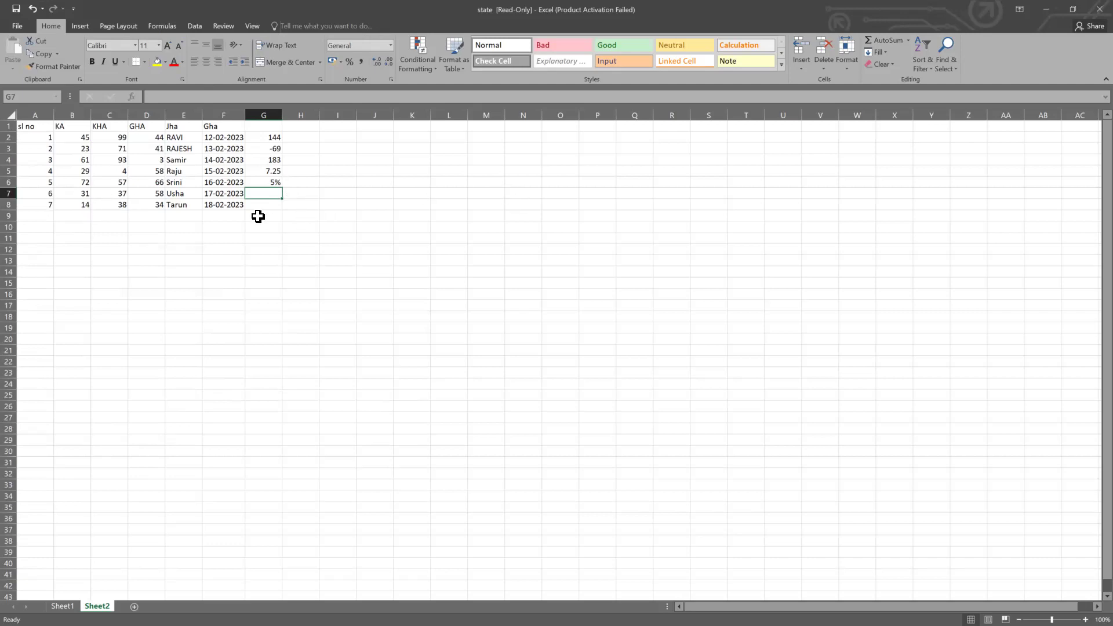
text(=)
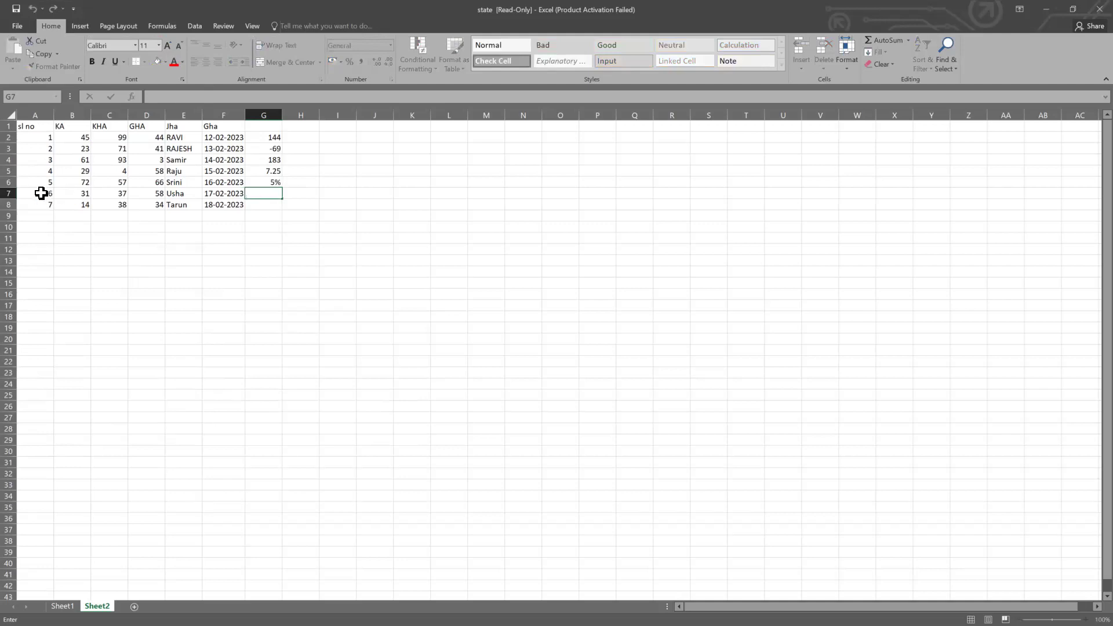
click(41, 193)
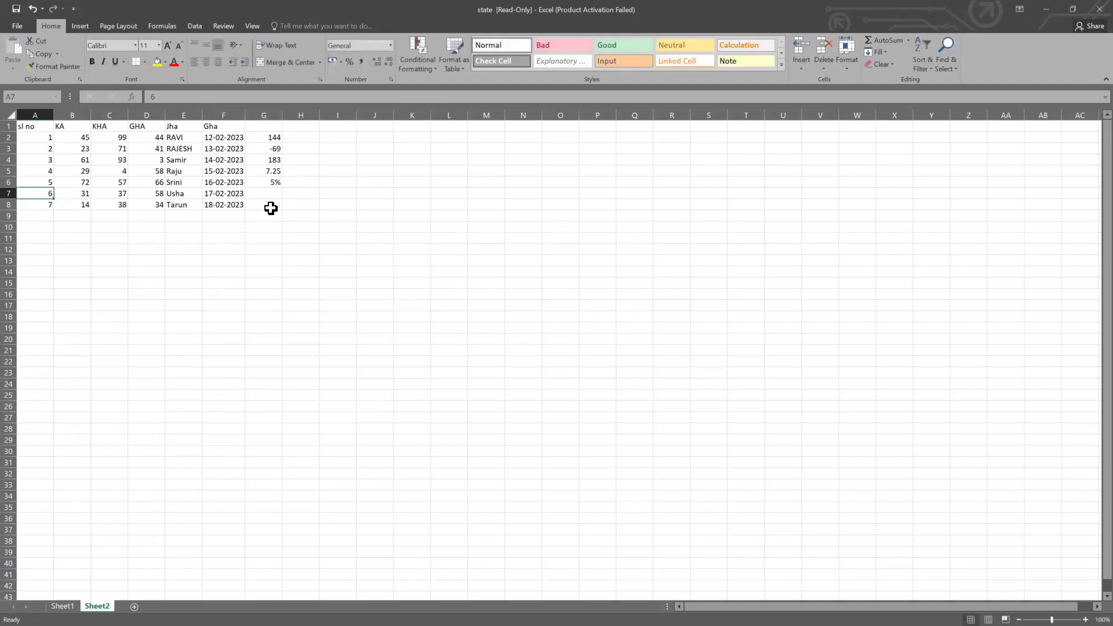
Enter a formula in cell G7 that raises A7 to the power of B7
click(268, 195)
text(=)
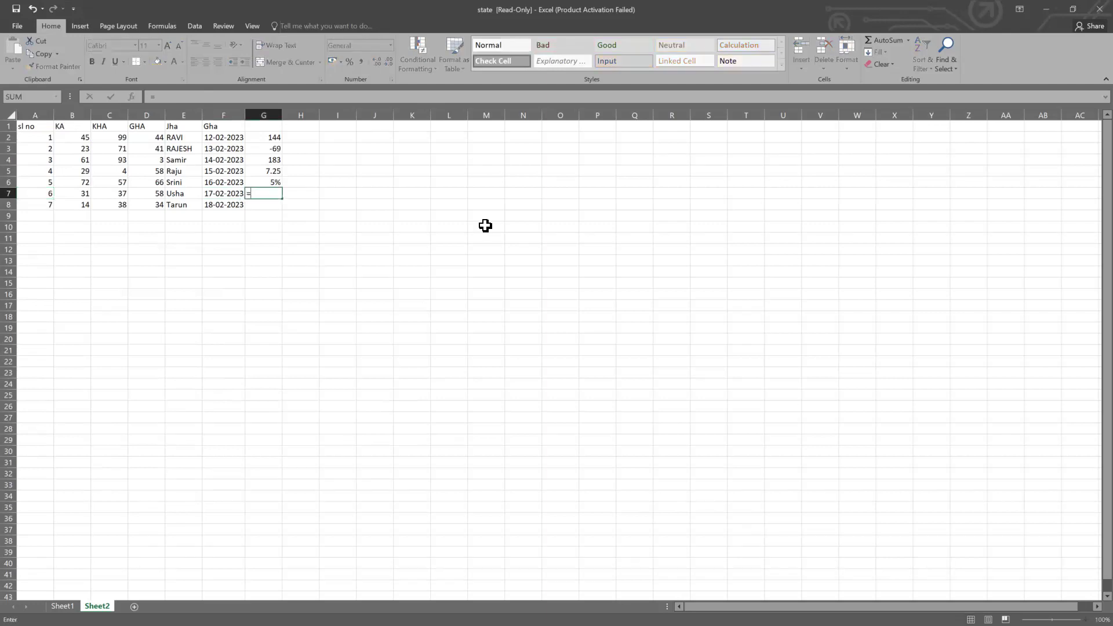
click(44, 196)
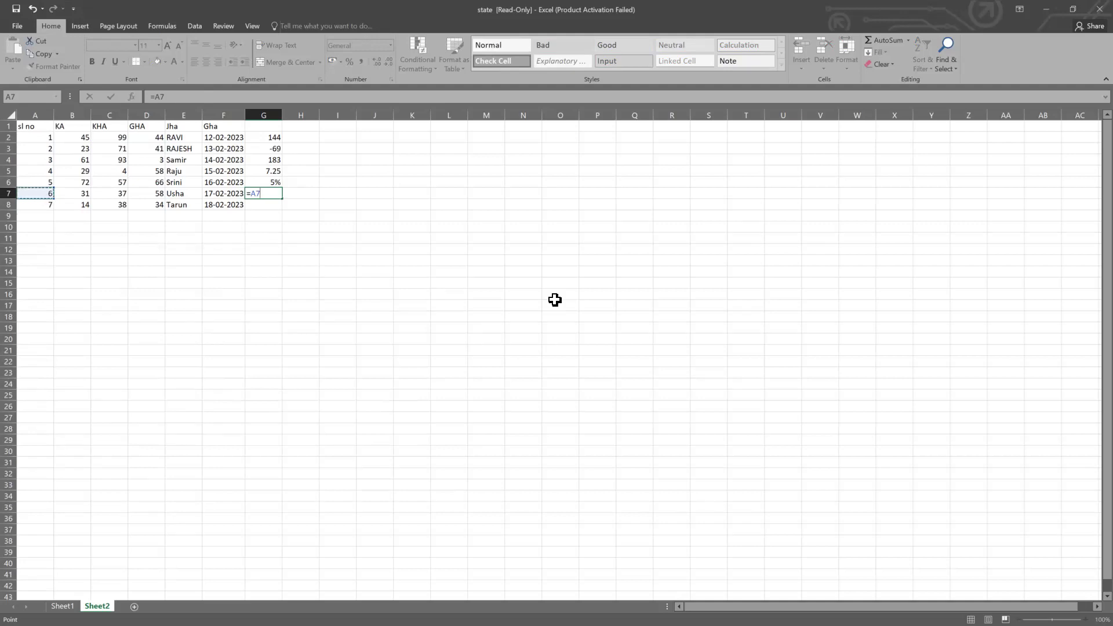
text(^)
click(81, 193)
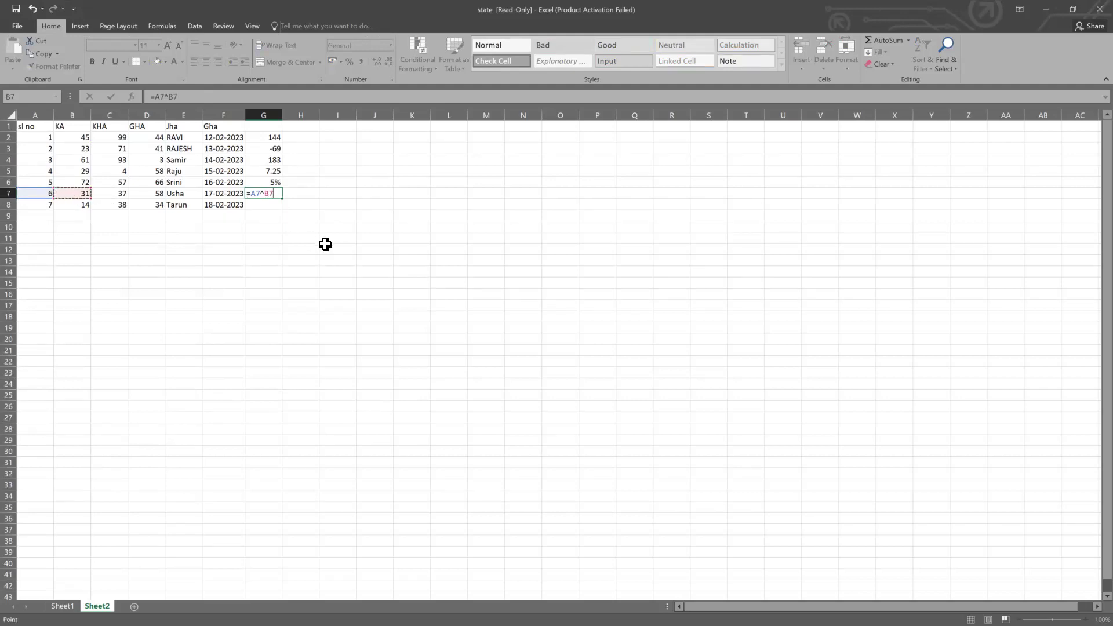
key(Return)
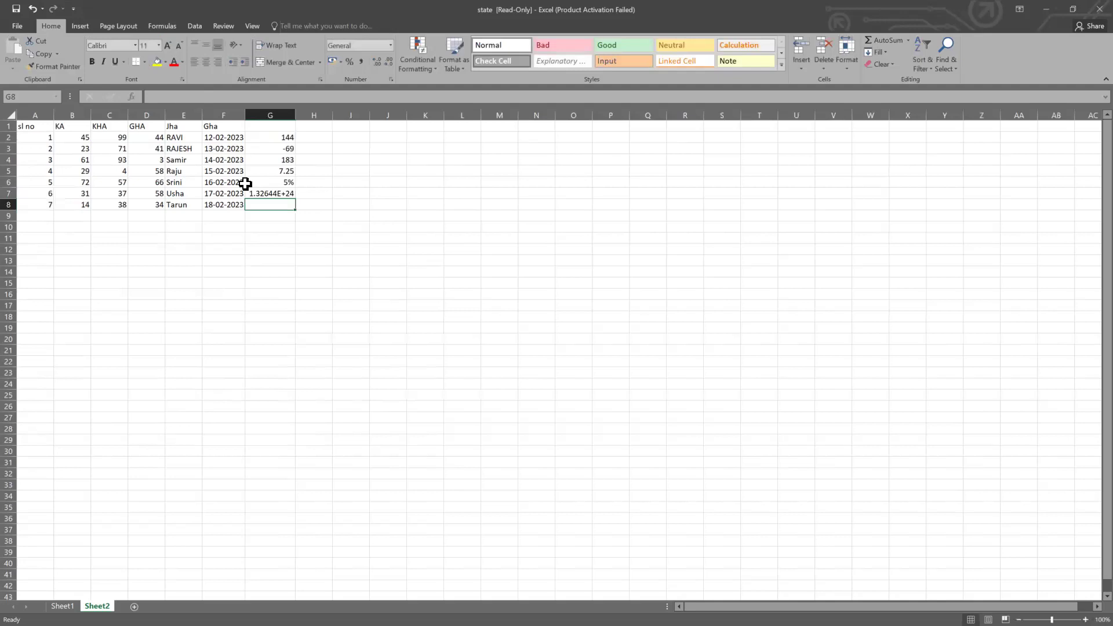
Widen column G and select the formula results in G2 to G7 to show them
click(269, 194)
mouse_move(295, 115)
mouse_down()
mouse_move(345, 152)
mouse_move(319, 193)
mouse_up()
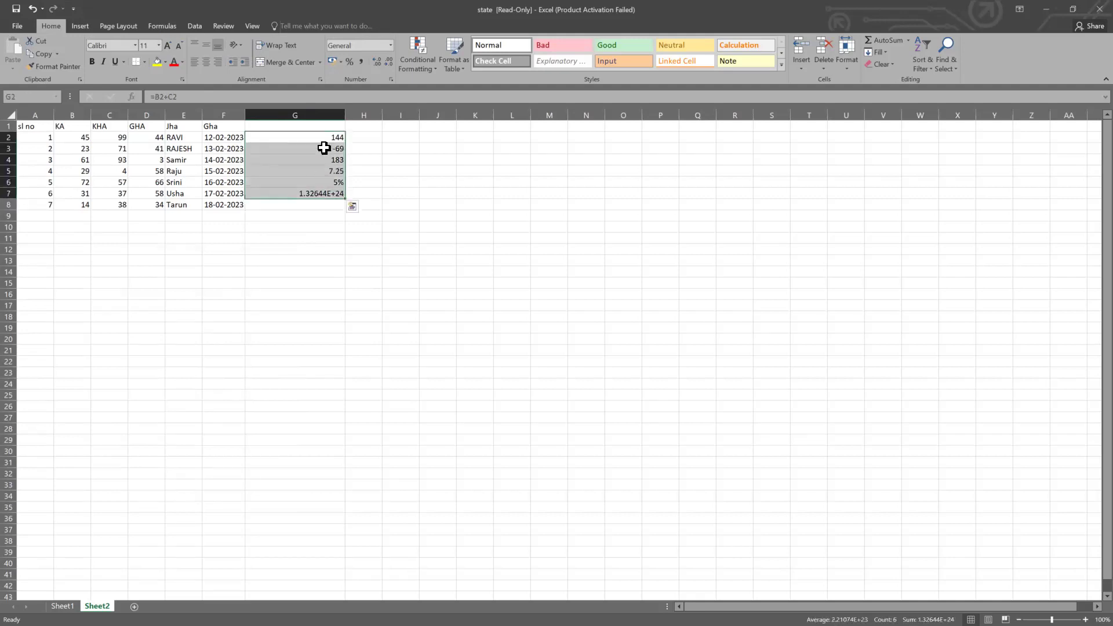
click(390, 249)
Enter the header "Arithmetic Operation" in cell G1
click(327, 126)
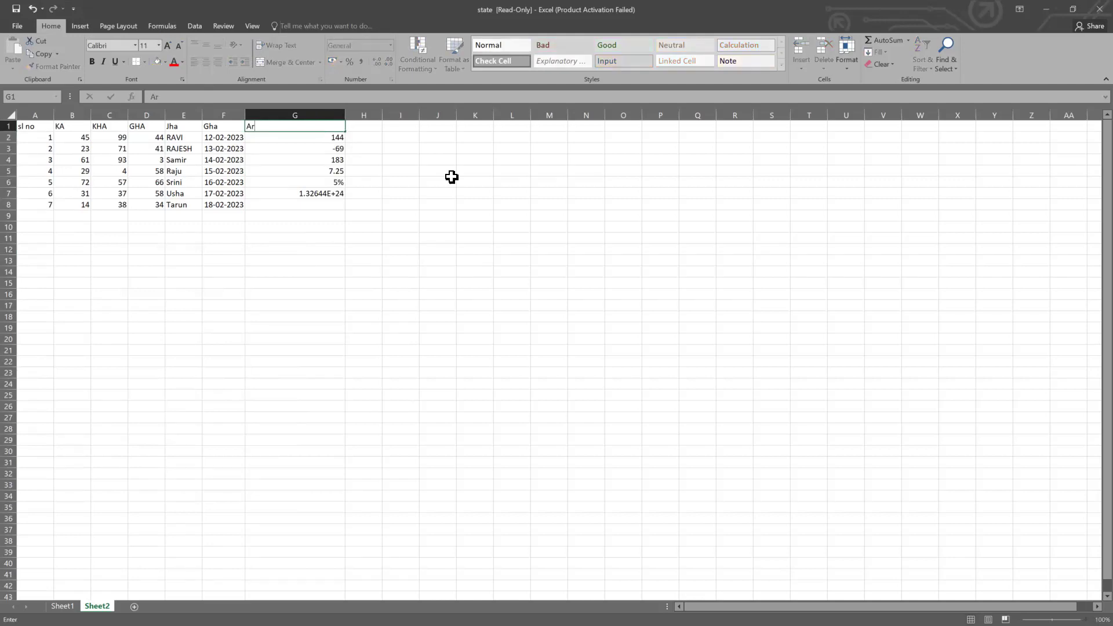
text(Arithmetic Operatio)
click(460, 271)
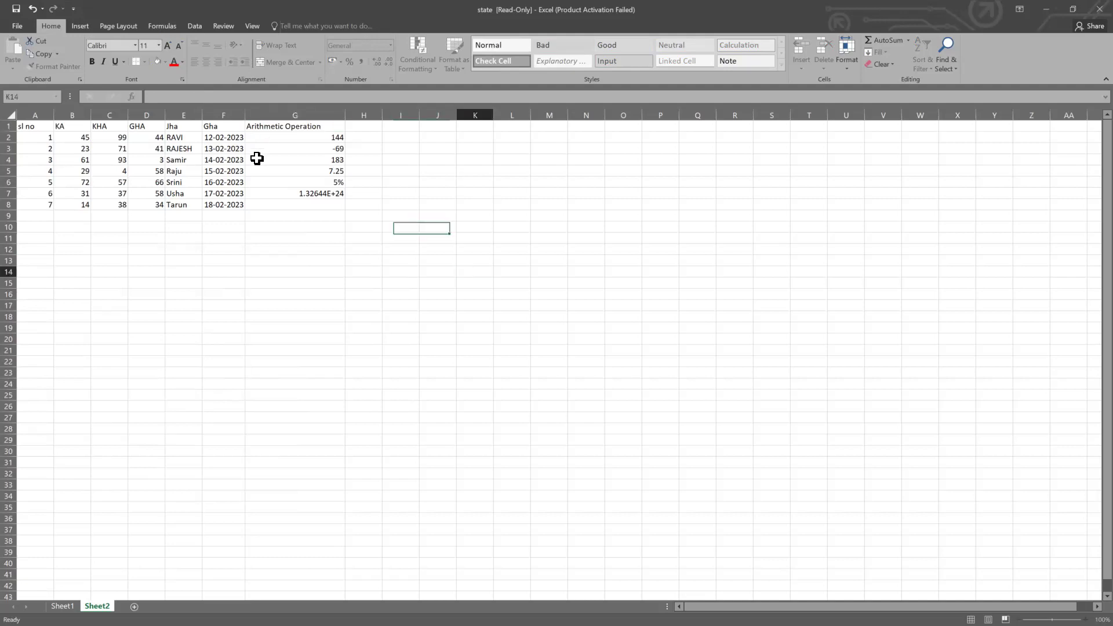
Delete row 8, the last data row, which has no formula in column G
click(307, 138)
drag(317, 169, 319, 193)
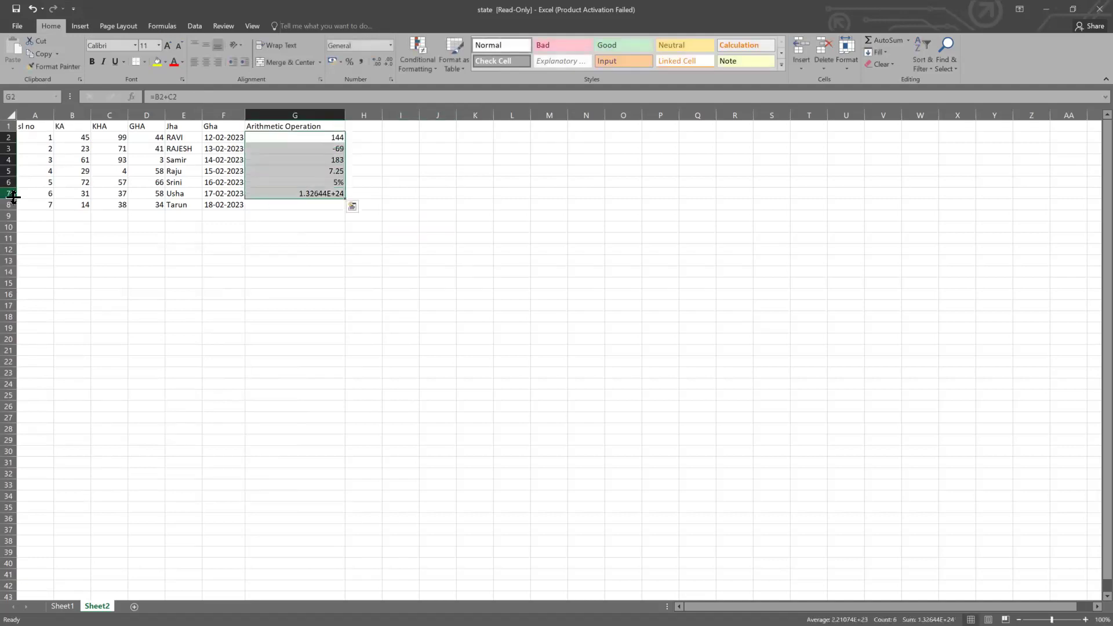
right_click(12, 205)
click(40, 292)
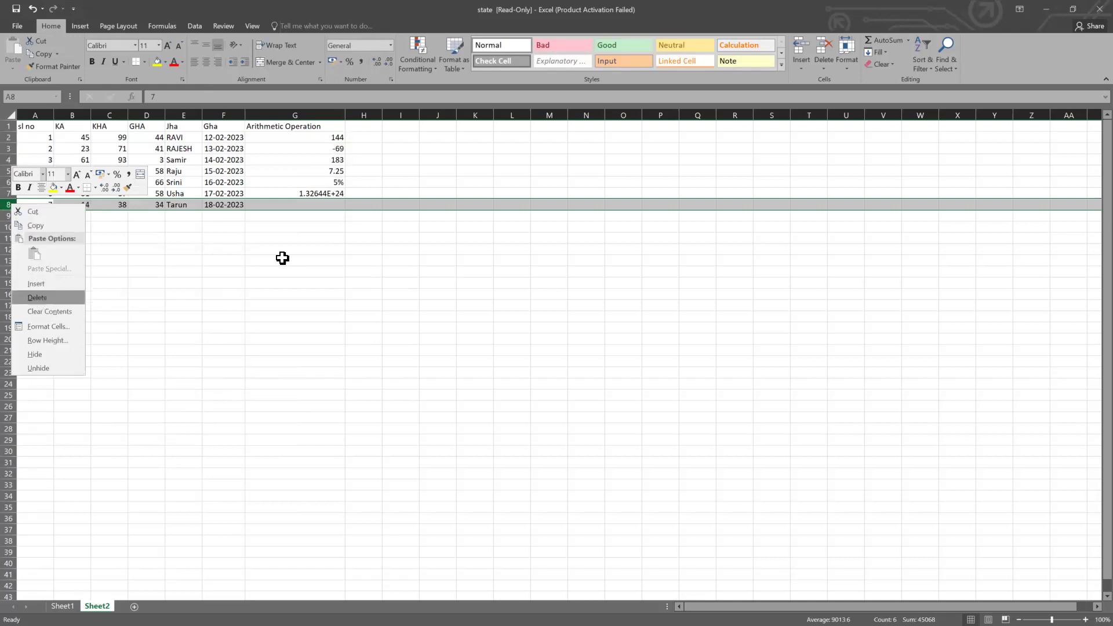
click(364, 182)
click(328, 191)
Give the header in cell G1 a yellow fill and make its text bold
click(287, 126)
click(158, 62)
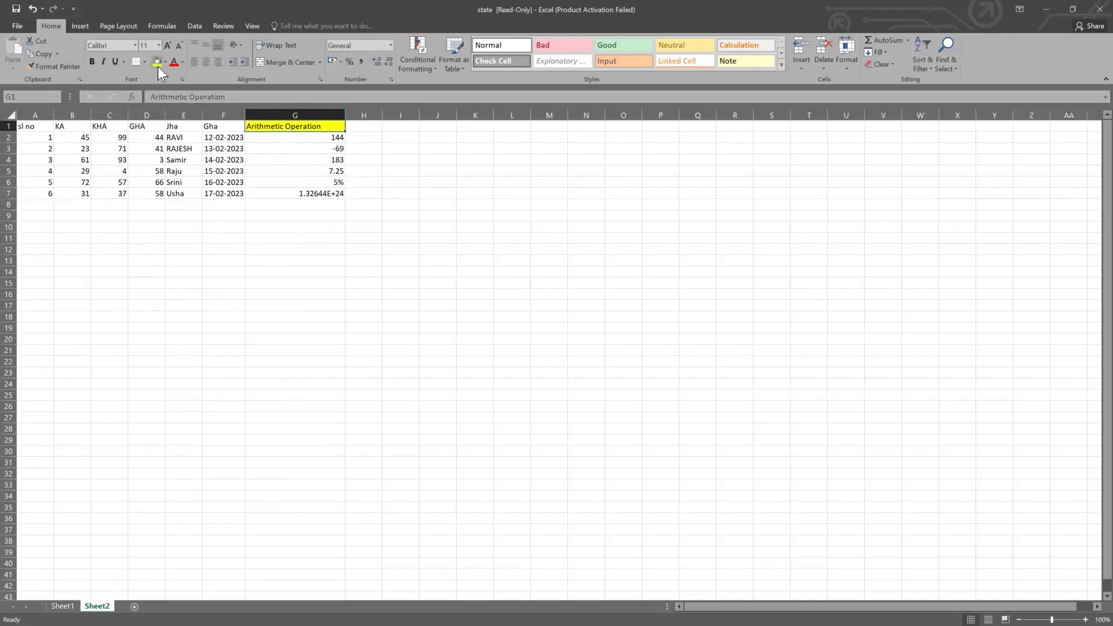
click(93, 62)
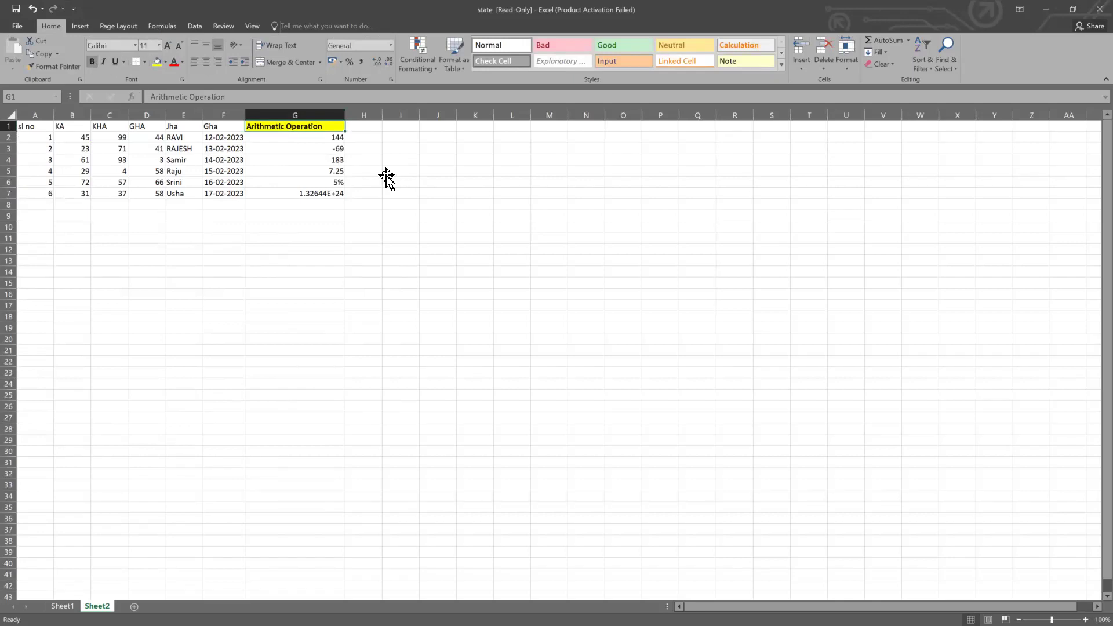
click(365, 128)
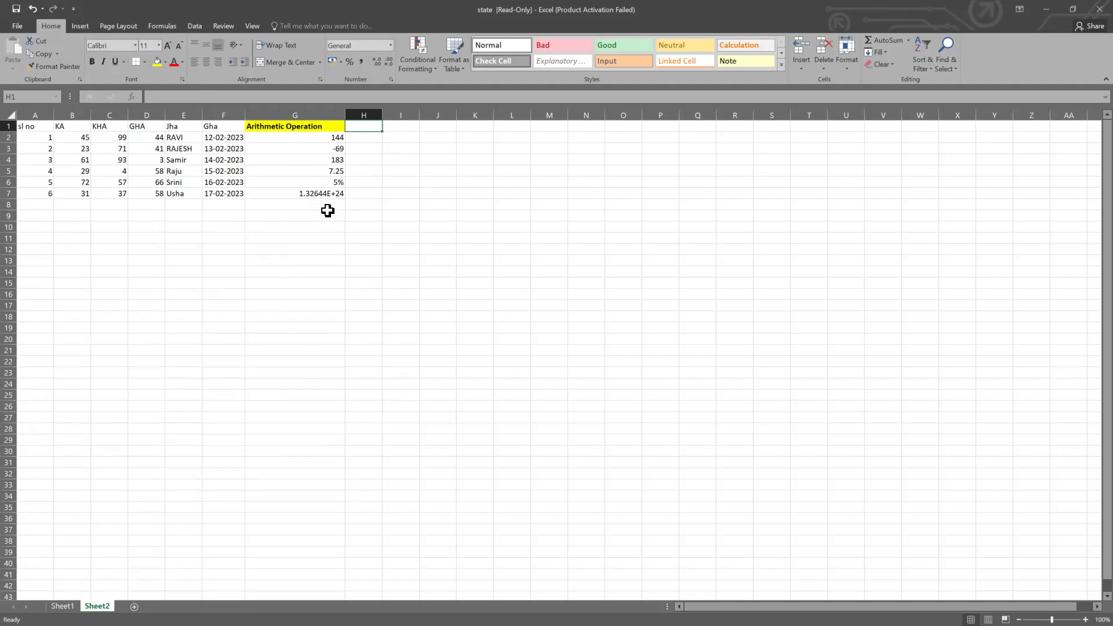
click(394, 214)
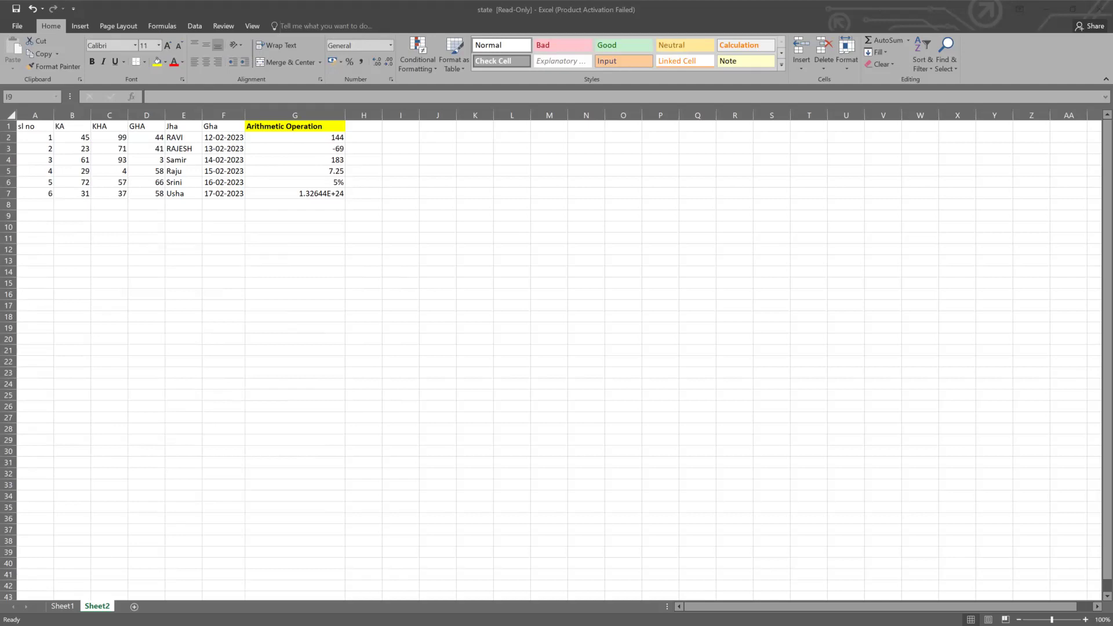
click(406, 215)
click(367, 125)
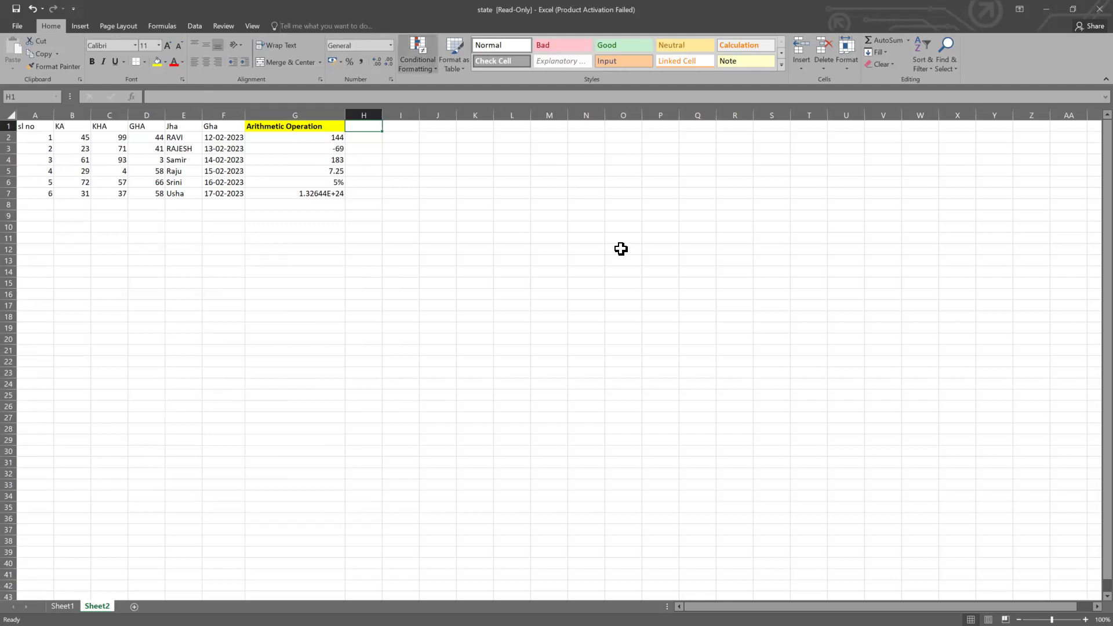
click(432, 149)
Enter only the equals sign "=" in cell I2 as the first comparison operator
click(412, 141)
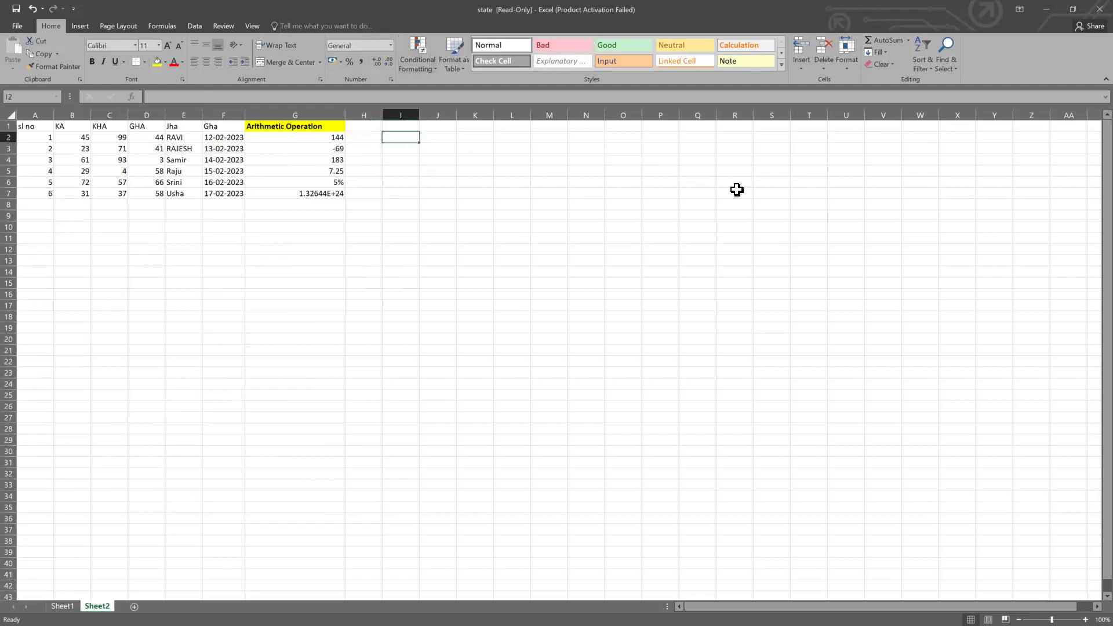
text(=)
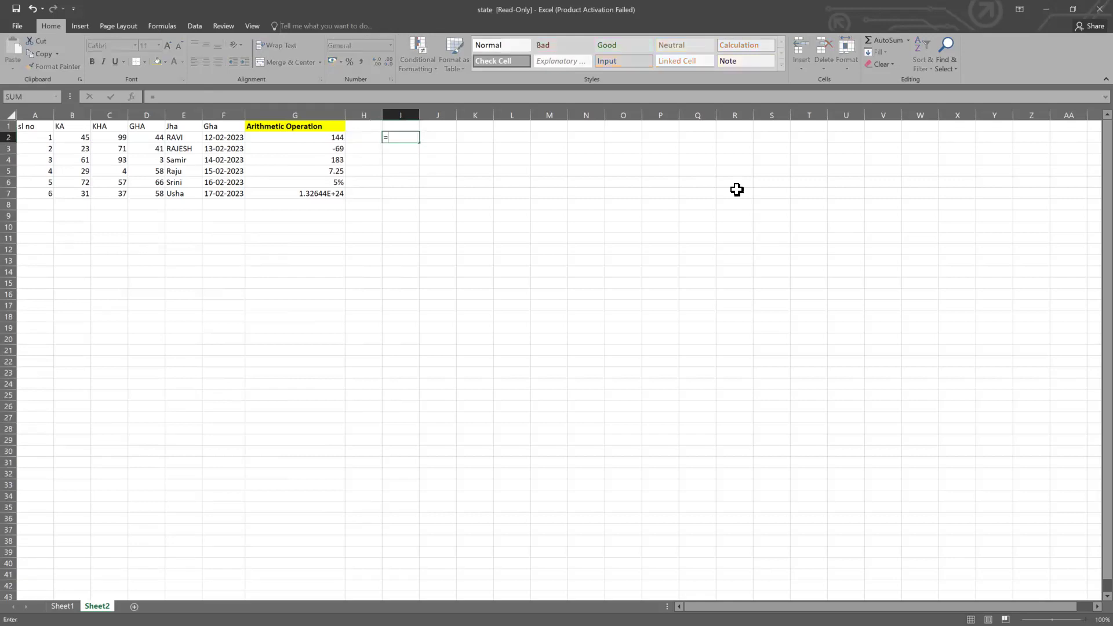
key(Down)
text(<)
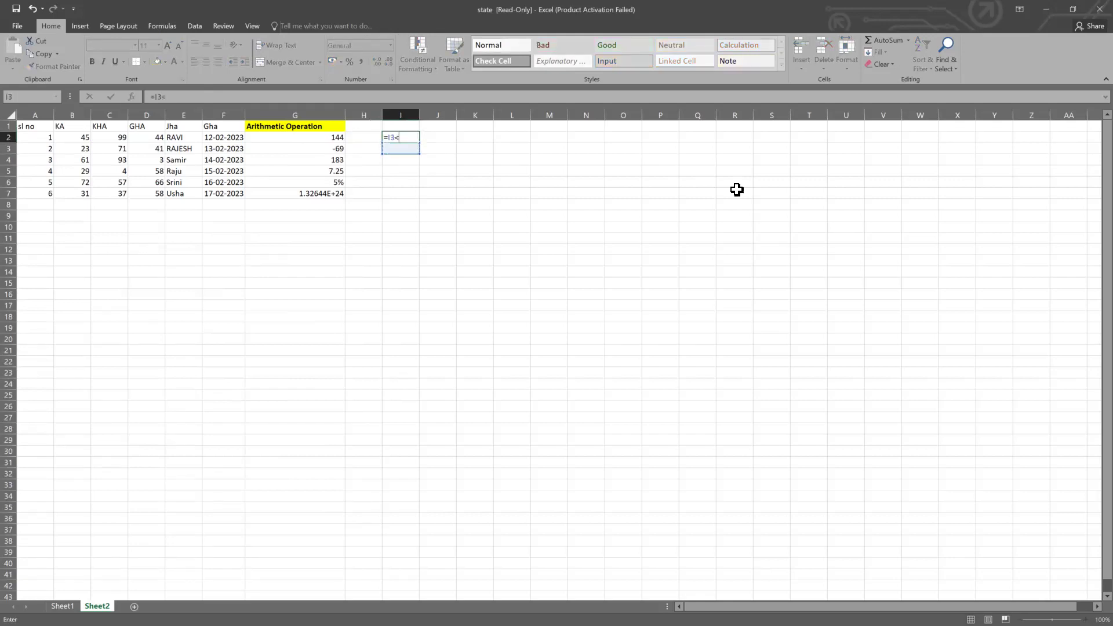
key(BackSpace)
key(BackSpace)
key(BackSpace)
key(Return)
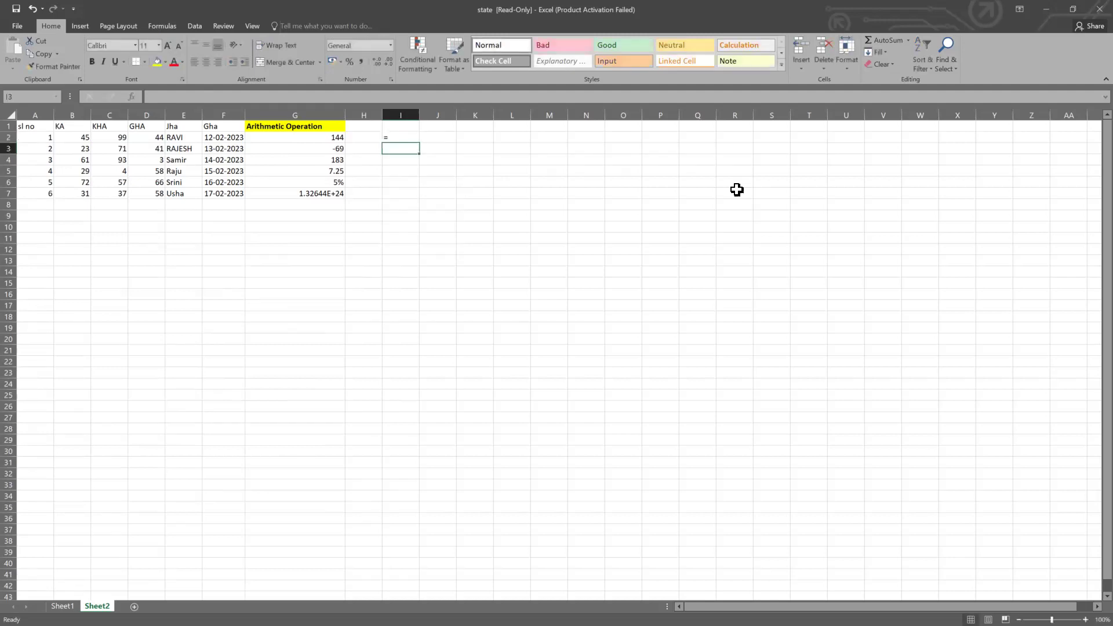
Enter the comparison operators "<" in cell I3 and ">" in cell I4
text(<)
key(Return)
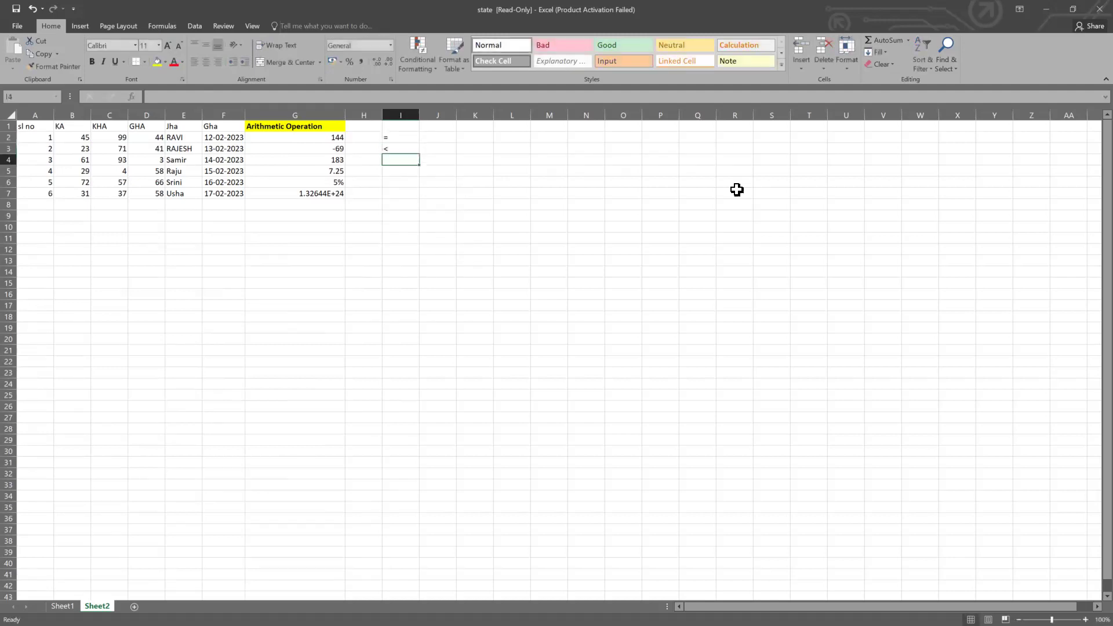
text(>)
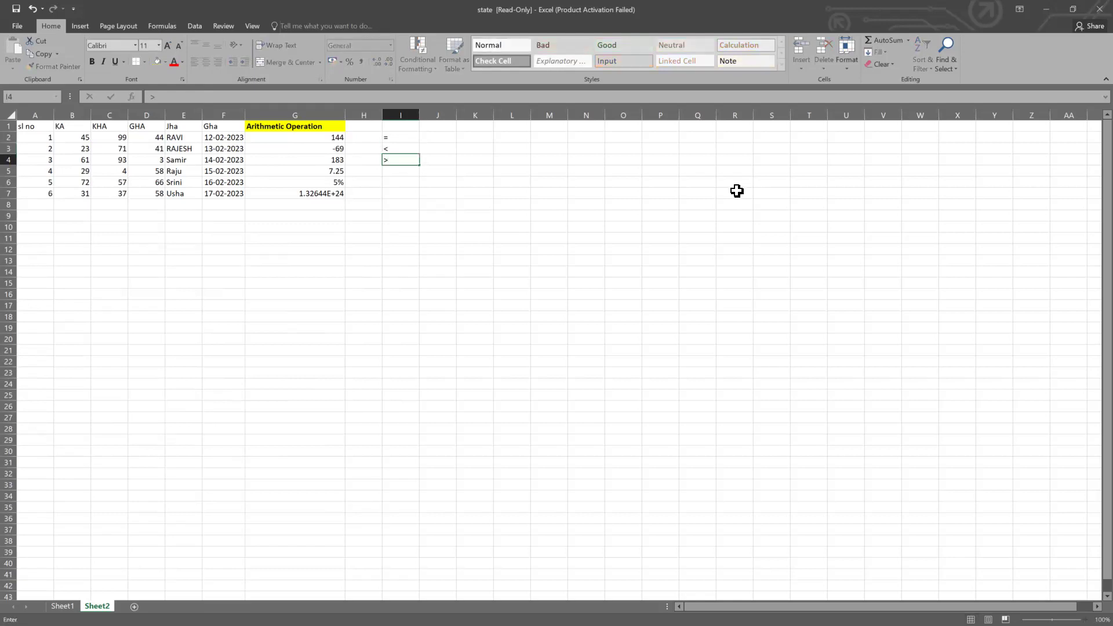
click(559, 316)
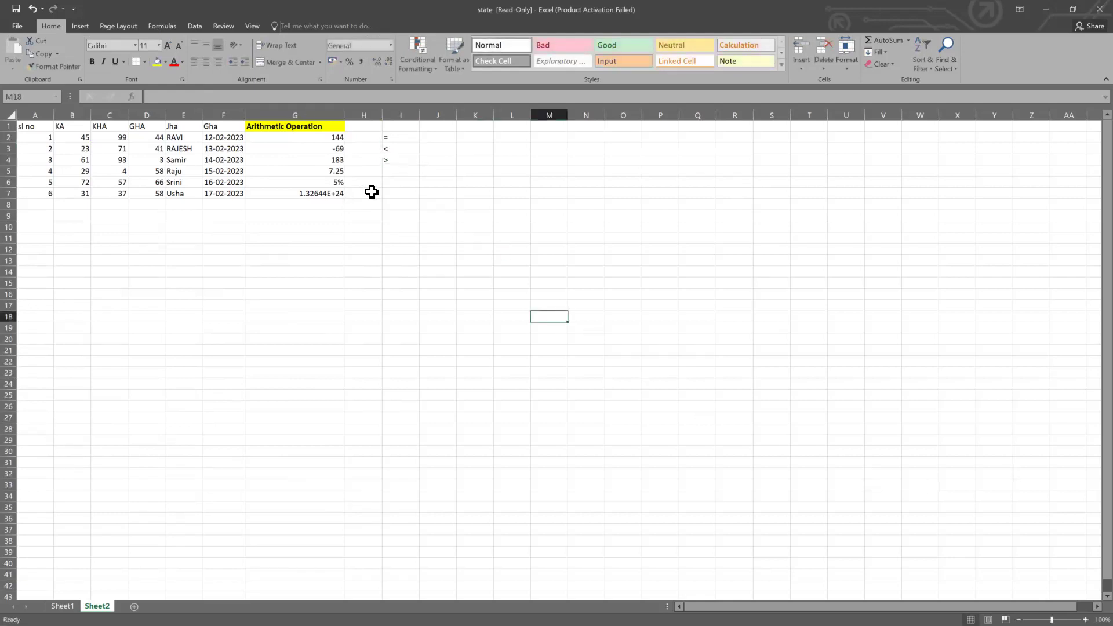
Examine the comparison operators listed in cells I2 to I4
click(390, 157)
click(392, 152)
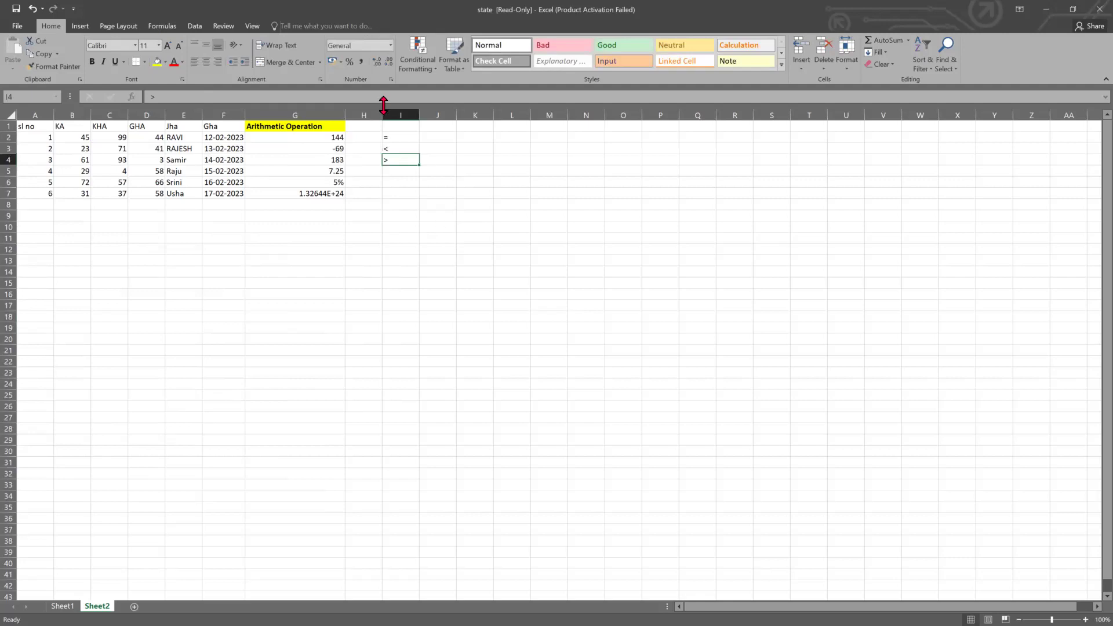
drag(390, 139, 399, 171)
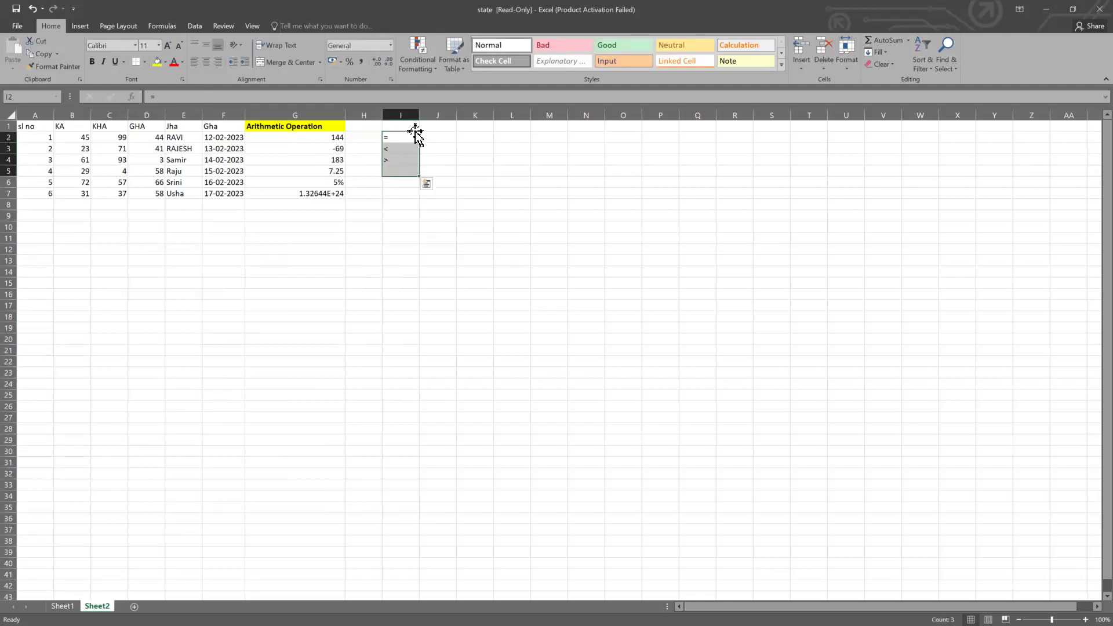
click(404, 159)
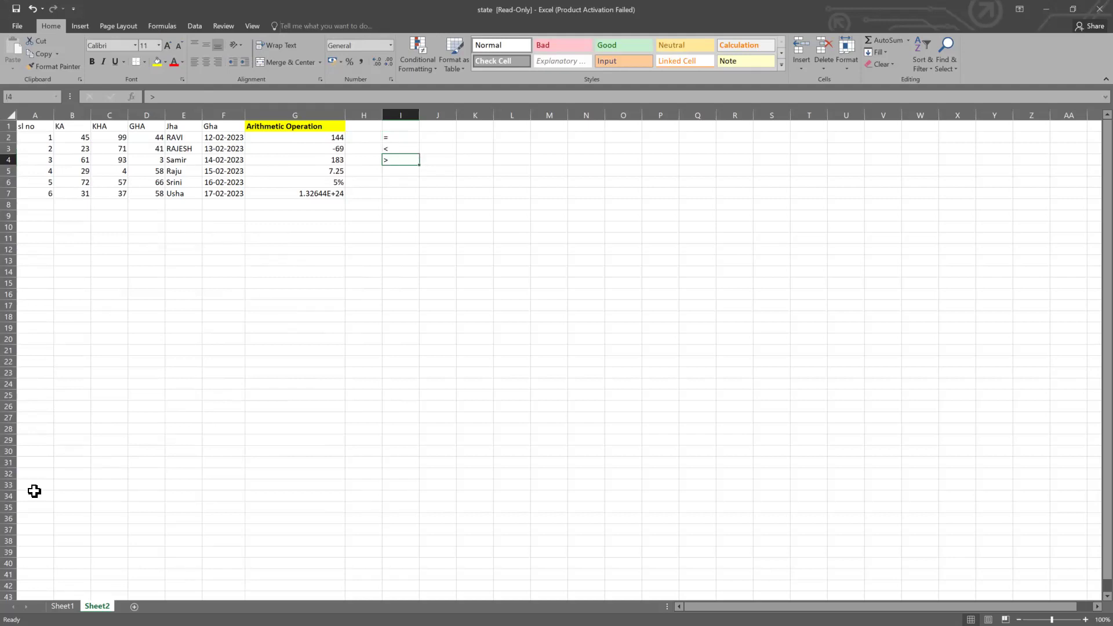
click(426, 160)
click(401, 171)
click(401, 148)
click(433, 148)
click(409, 160)
click(432, 162)
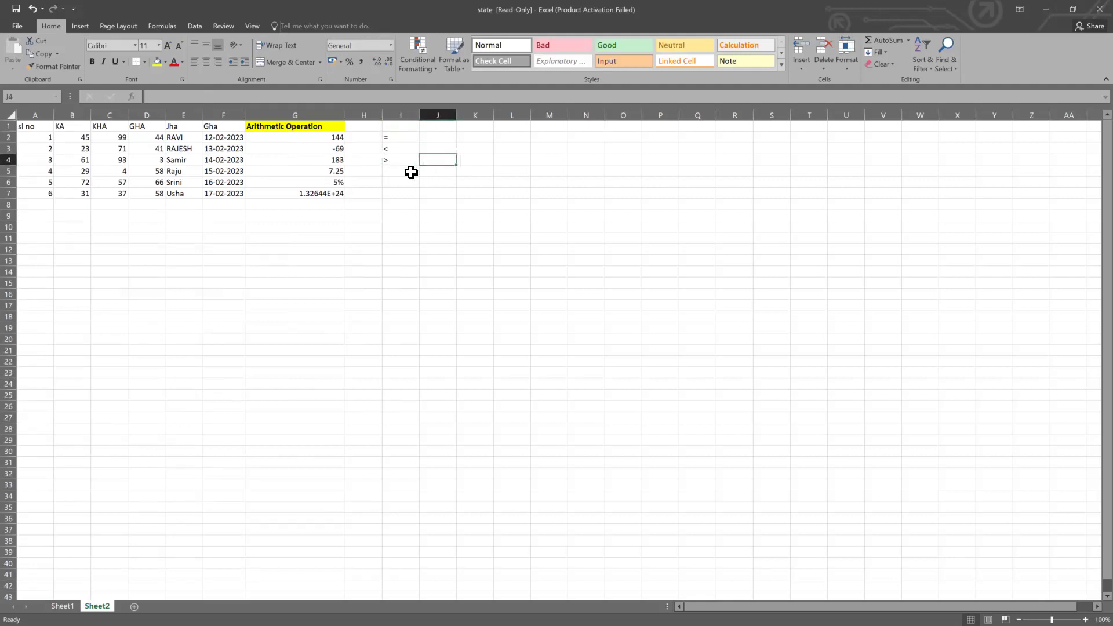
click(390, 149)
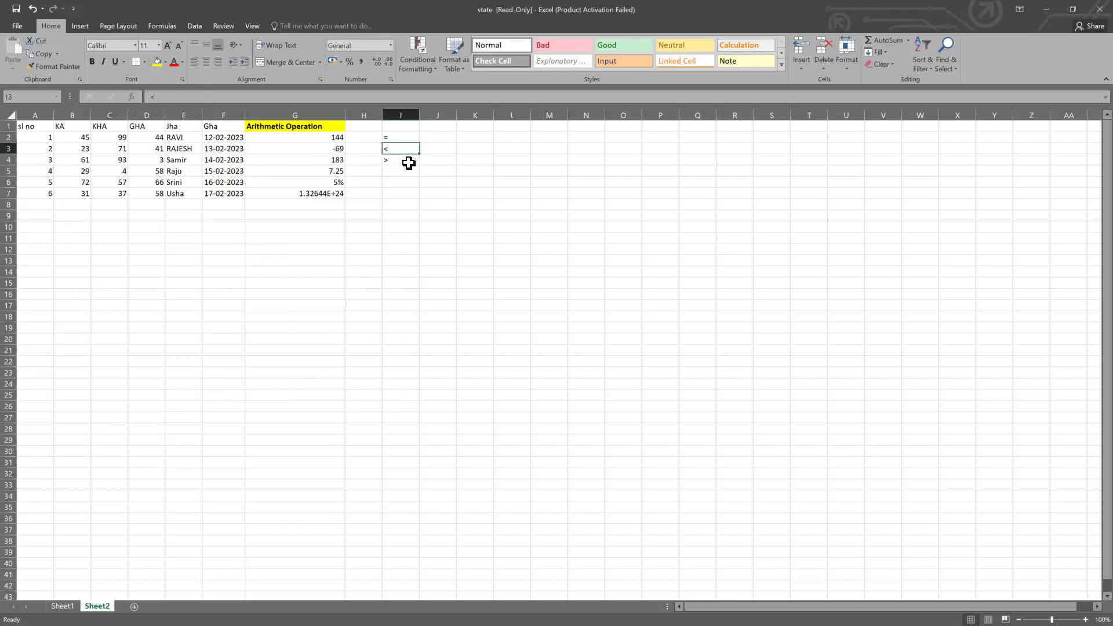
click(407, 160)
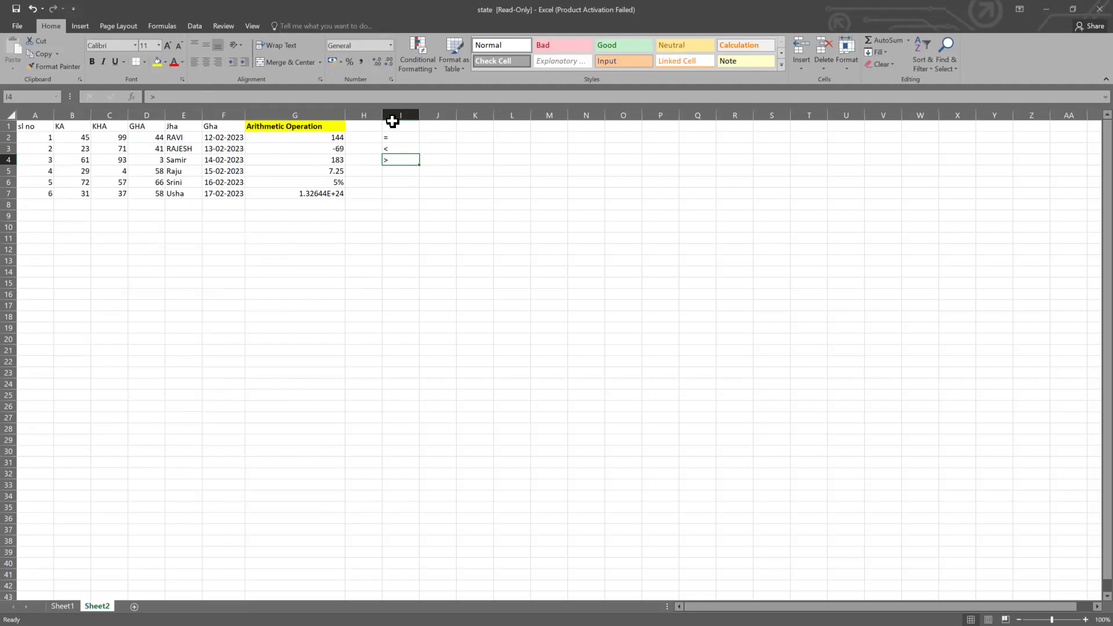
click(368, 140)
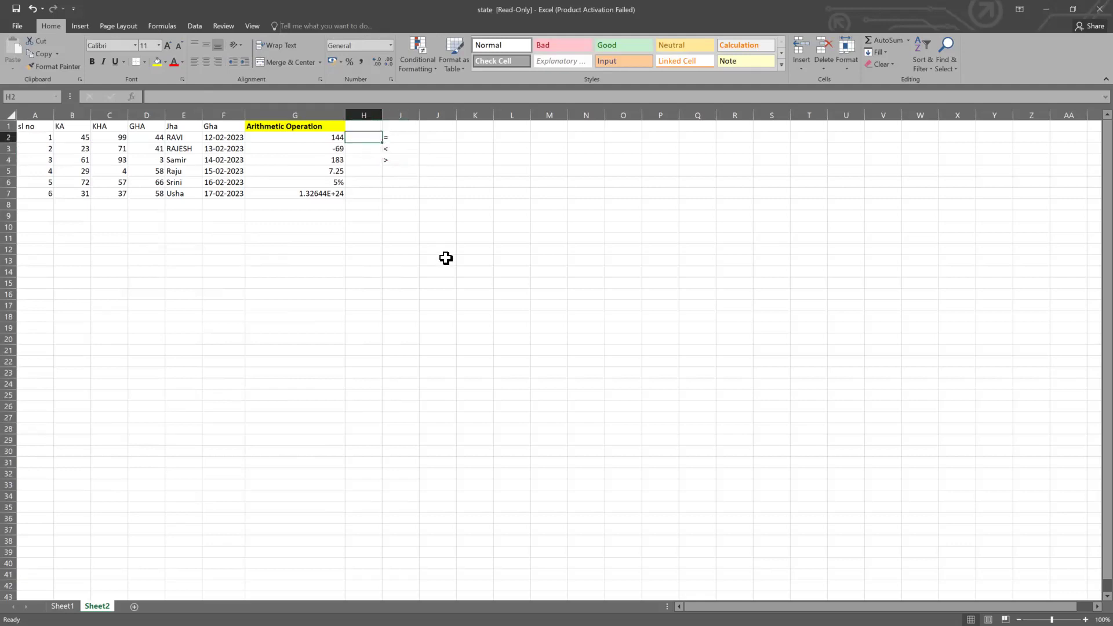
click(75, 139)
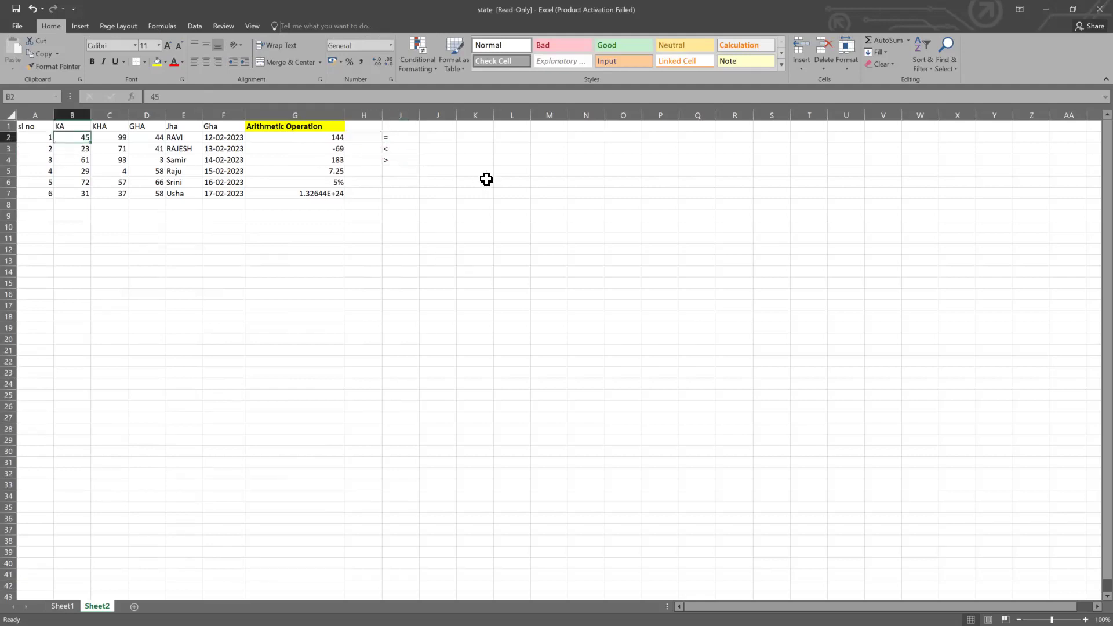
text(=)
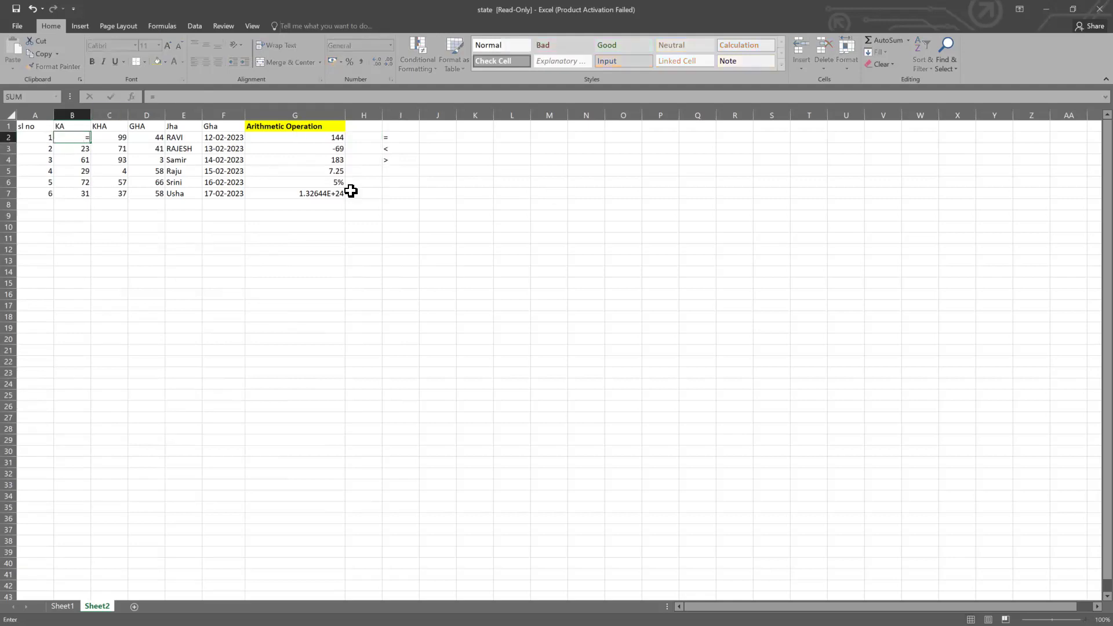
key(Escape)
click(403, 283)
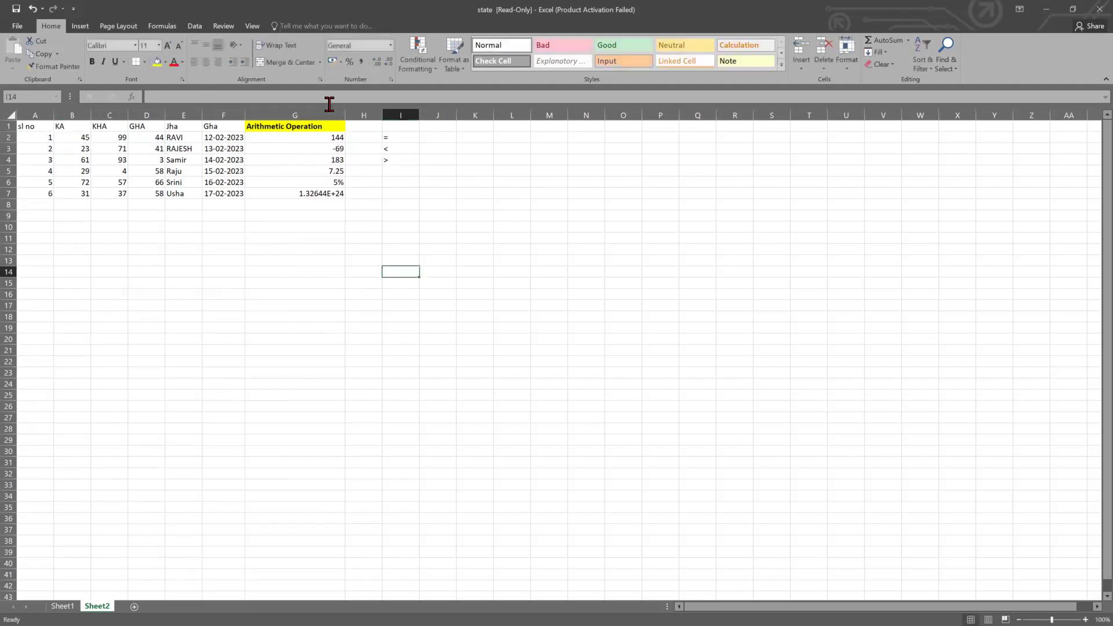
Enter the equality comparison formula =B2=C2 in cell H2
click(360, 137)
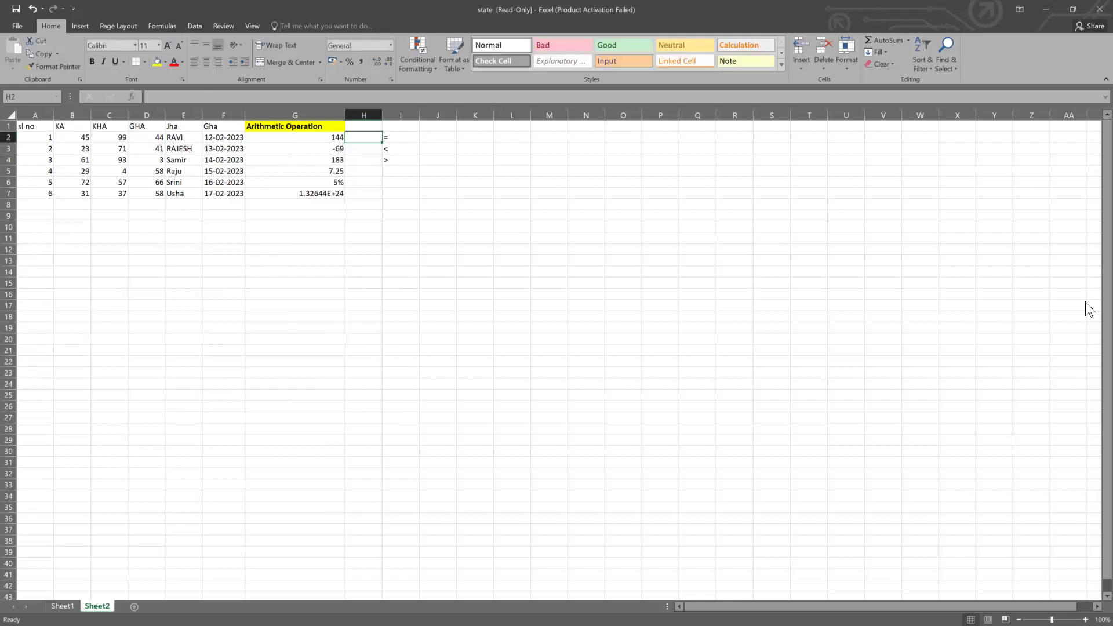
text(=)
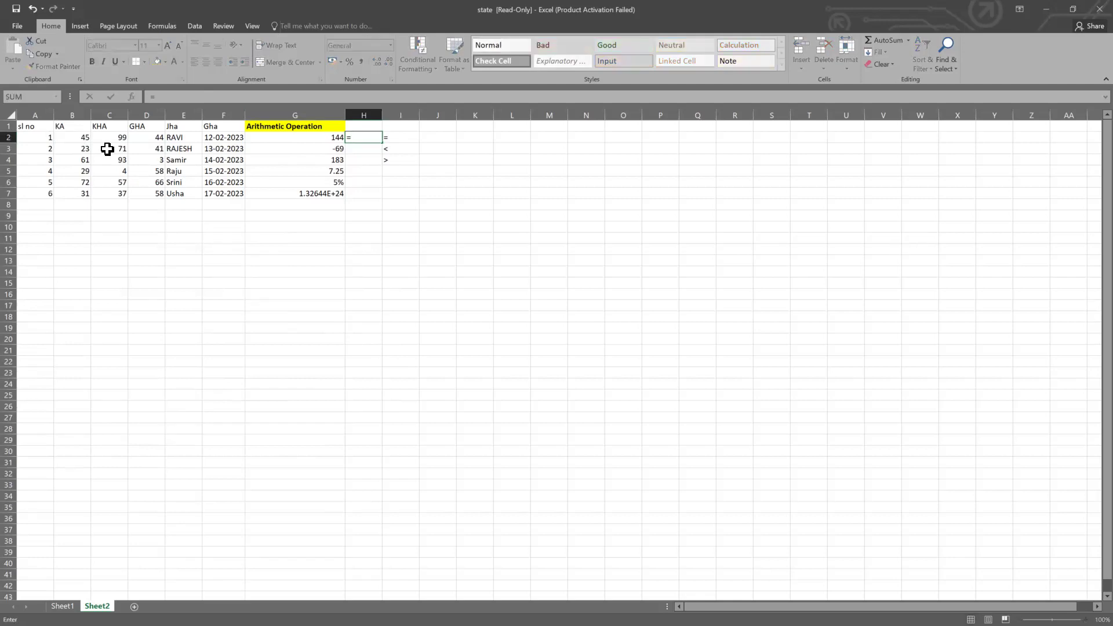
click(87, 136)
text(=)
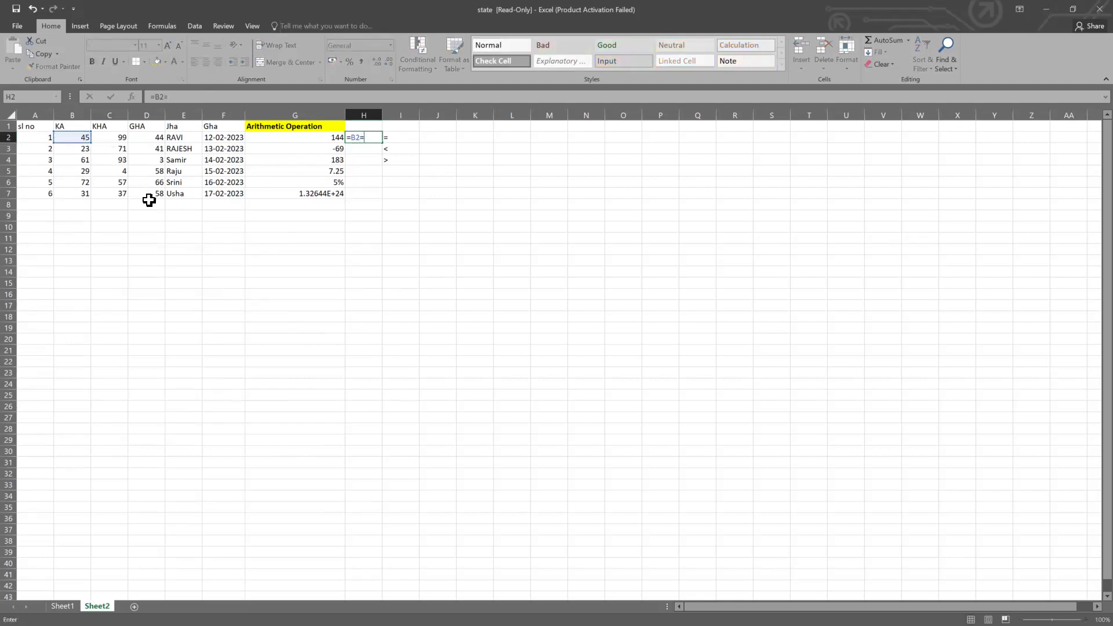
click(115, 136)
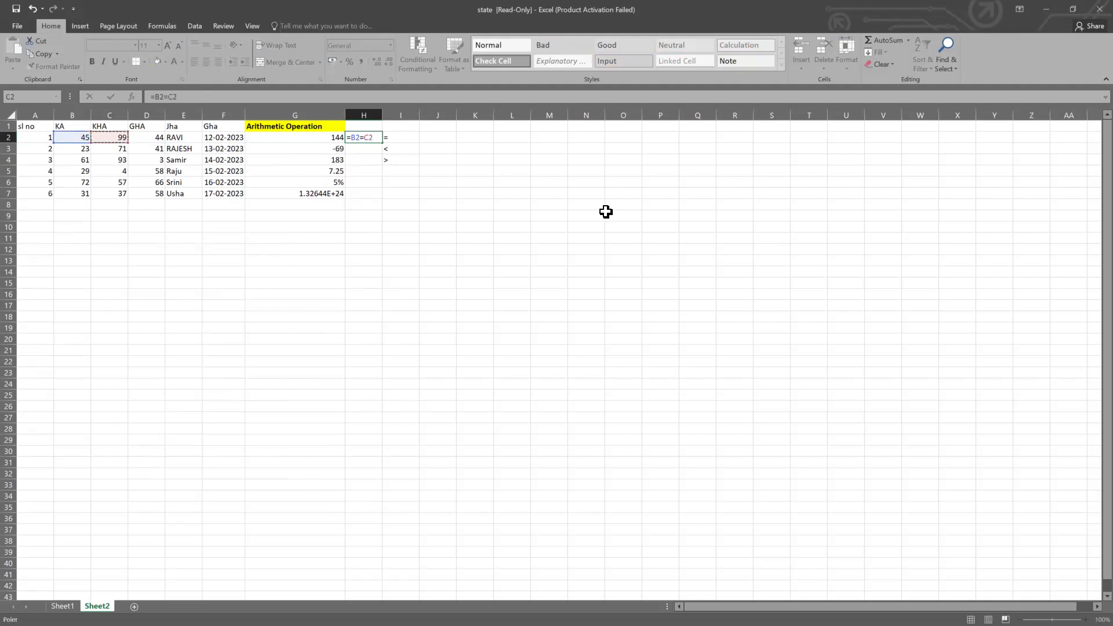
key(Return)
click(367, 140)
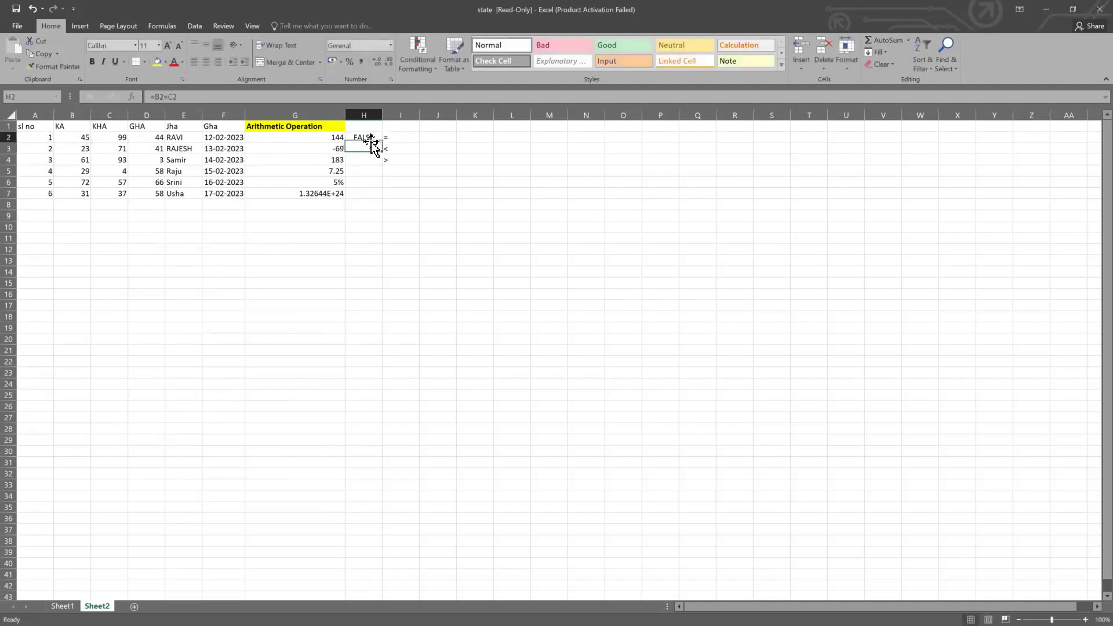
Enter the formula =C3>B3 in cell H3 to compare the KHA and KA values of that row
click(368, 149)
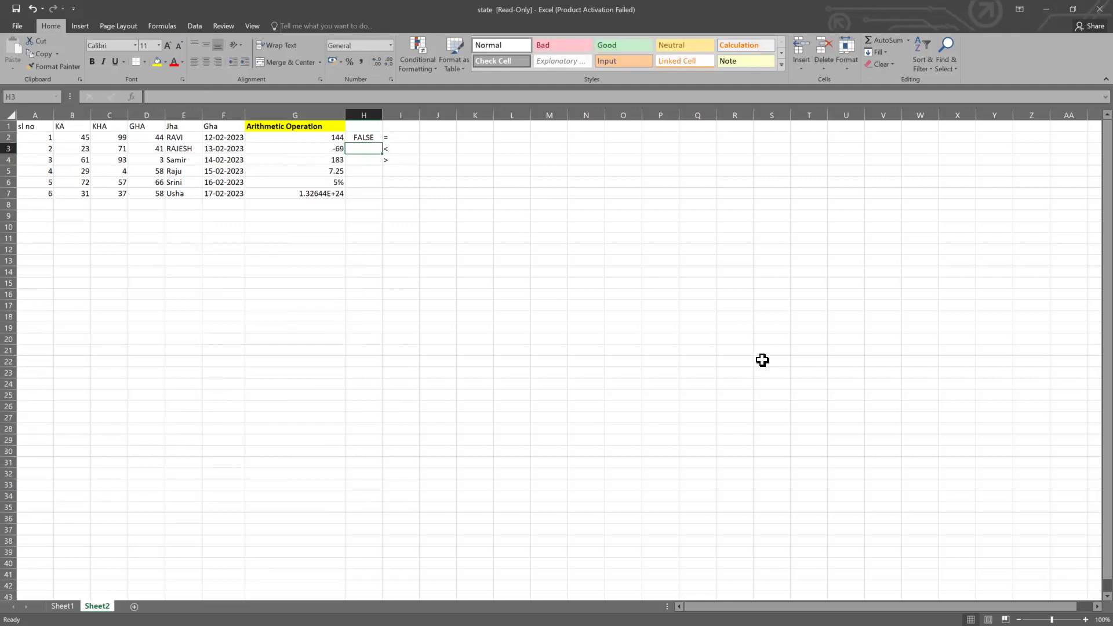
text(=)
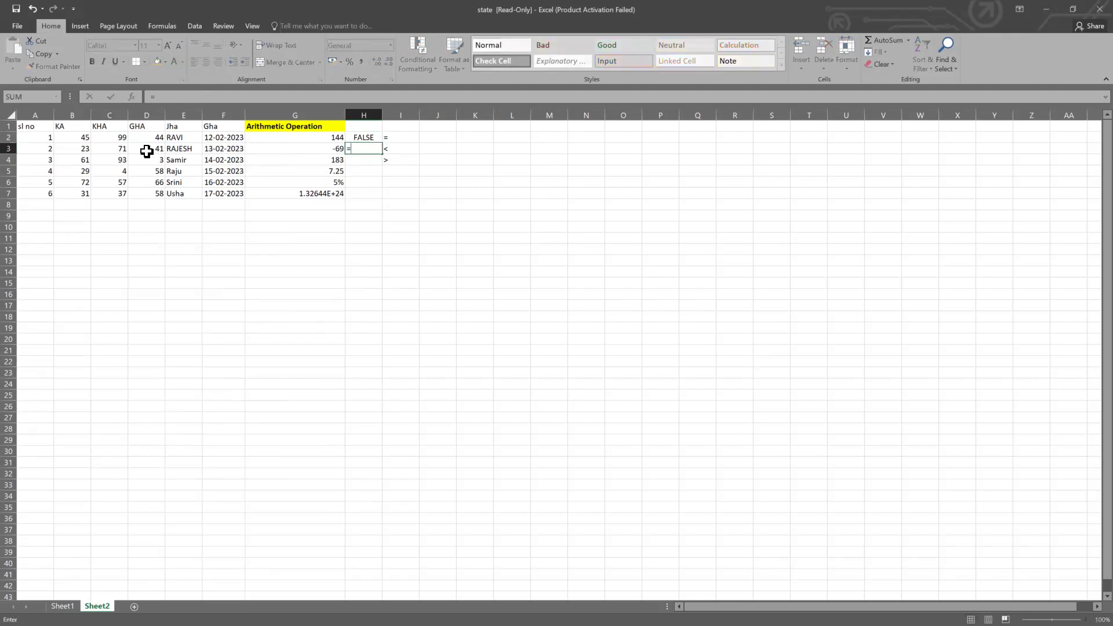
click(109, 149)
text(>)
click(71, 148)
key(Return)
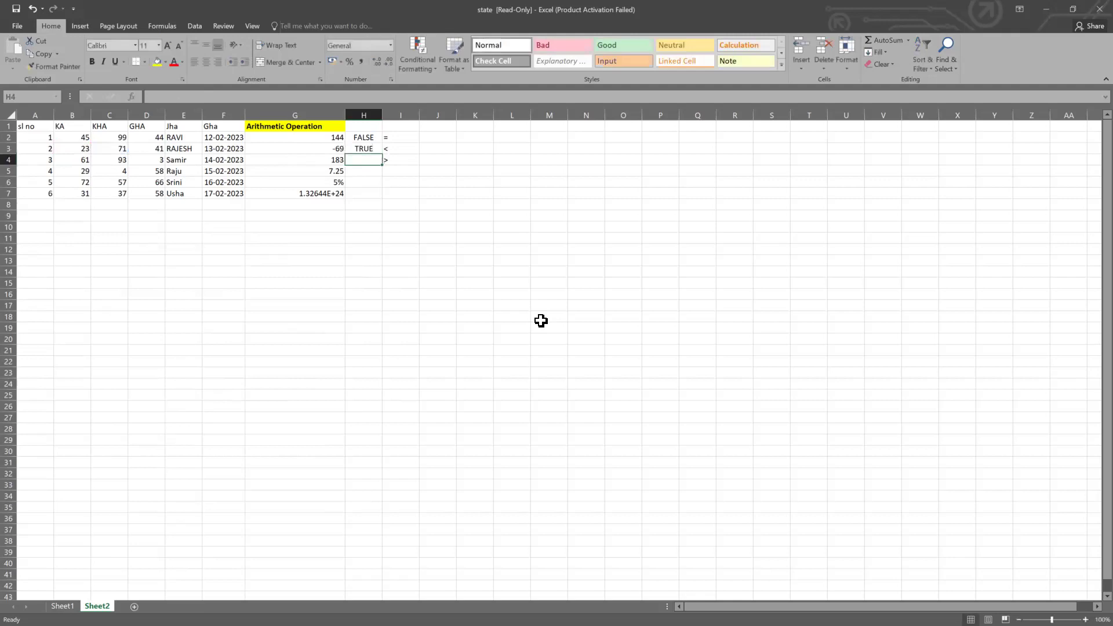
click(366, 146)
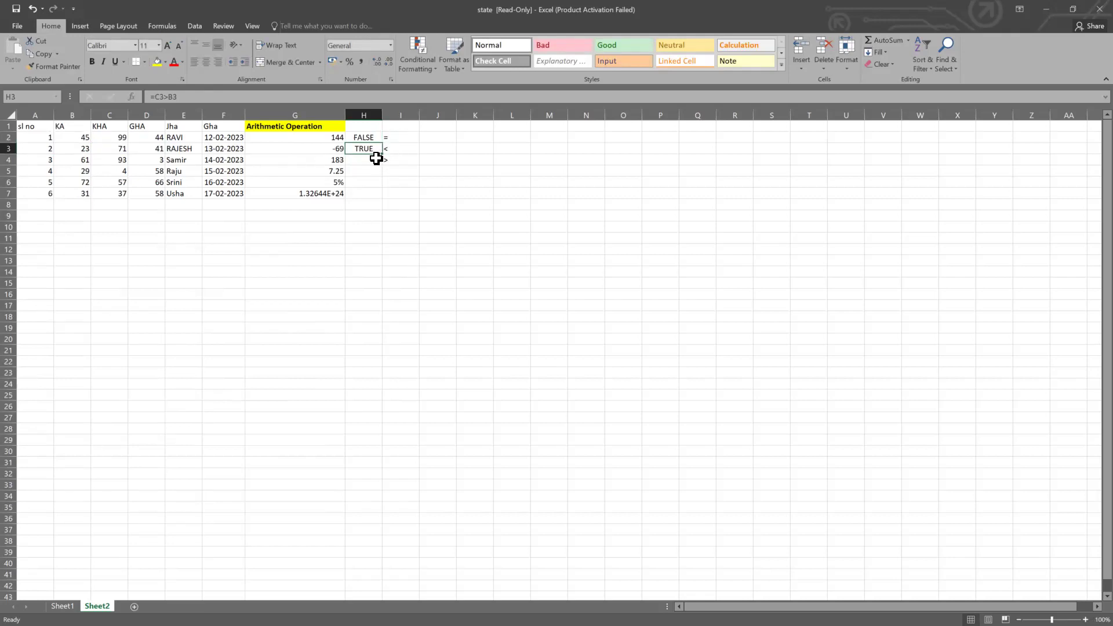
Enter the greater-than comparison formula =C4>B4 in cell H4
click(369, 161)
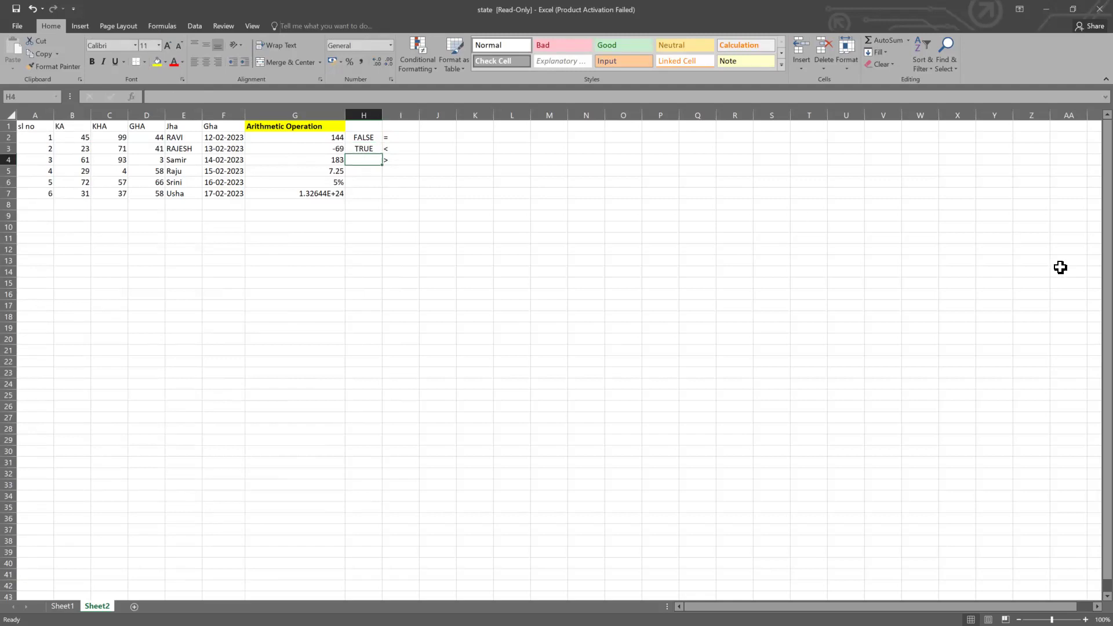
text(=)
click(119, 154)
text(>)
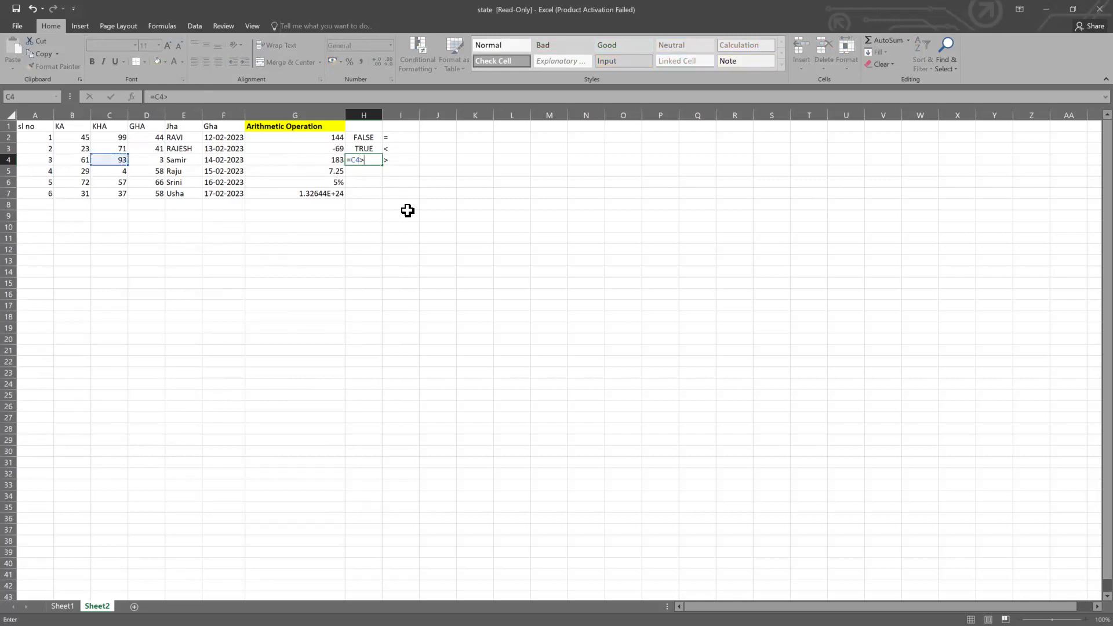
click(86, 160)
key(Return)
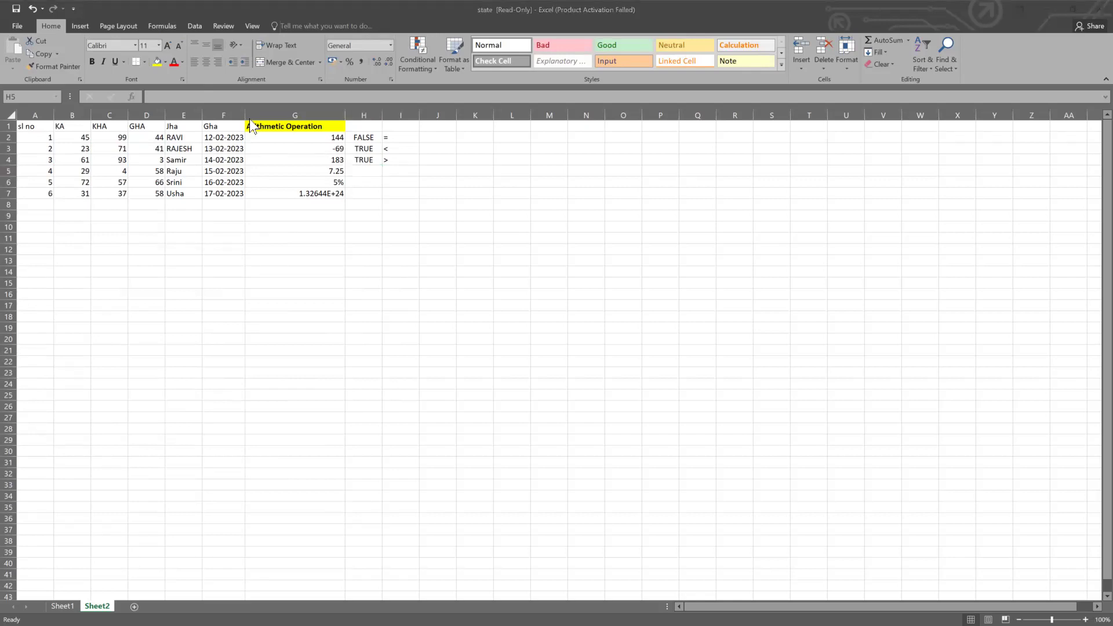
click(365, 138)
drag(371, 161, 371, 161)
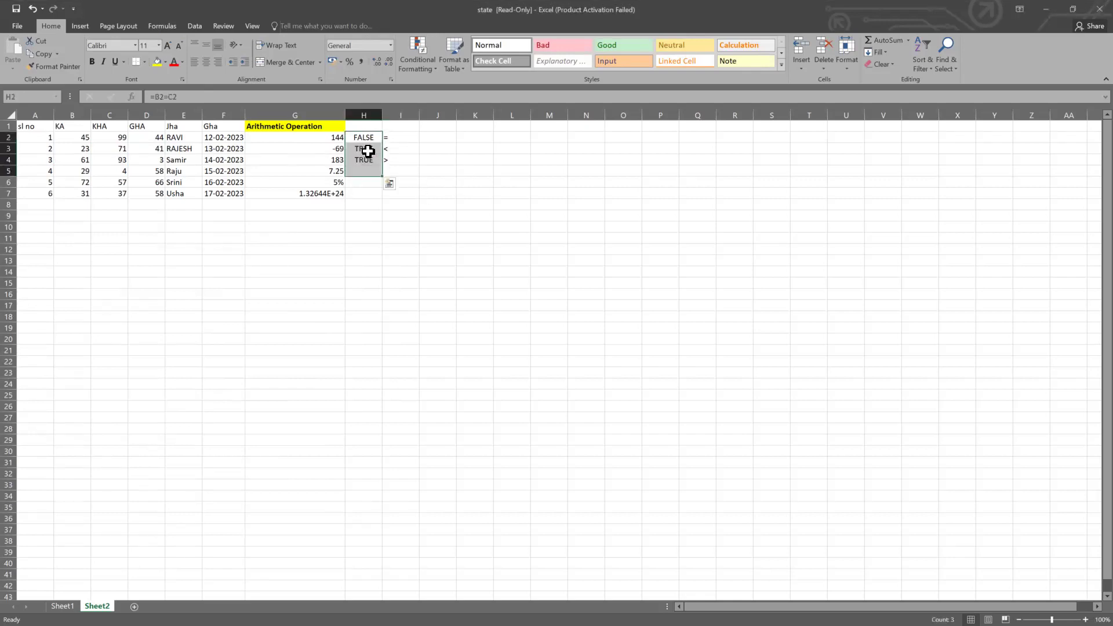
click(447, 160)
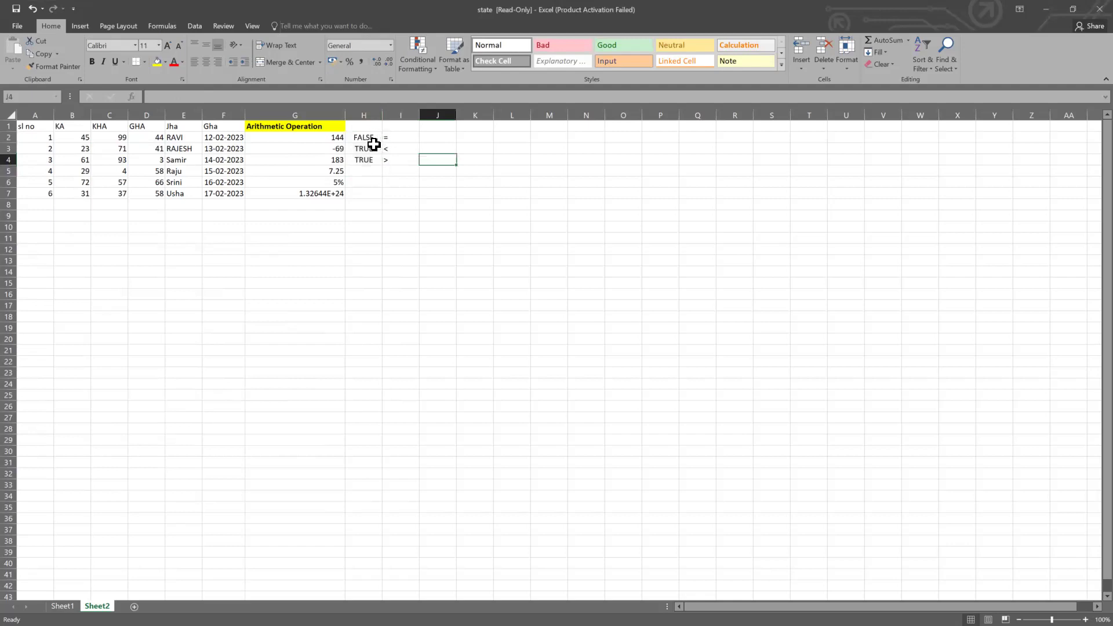
Enter the header "Comparison Operator" in cell H1 and auto-fit the width of column H to it
click(372, 125)
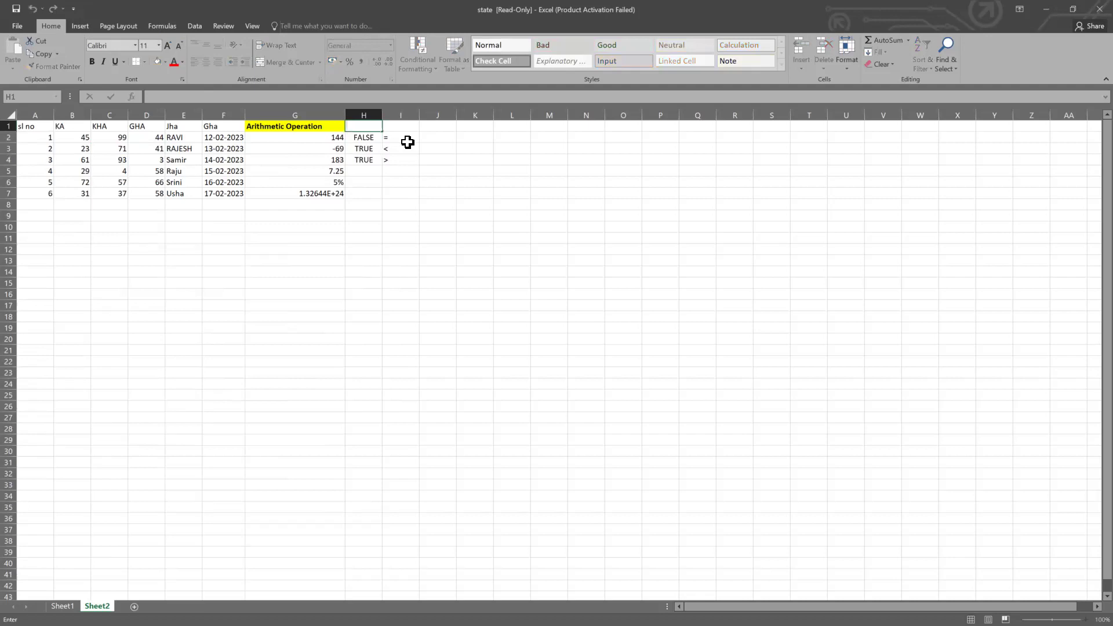
text(Comparison Operator)
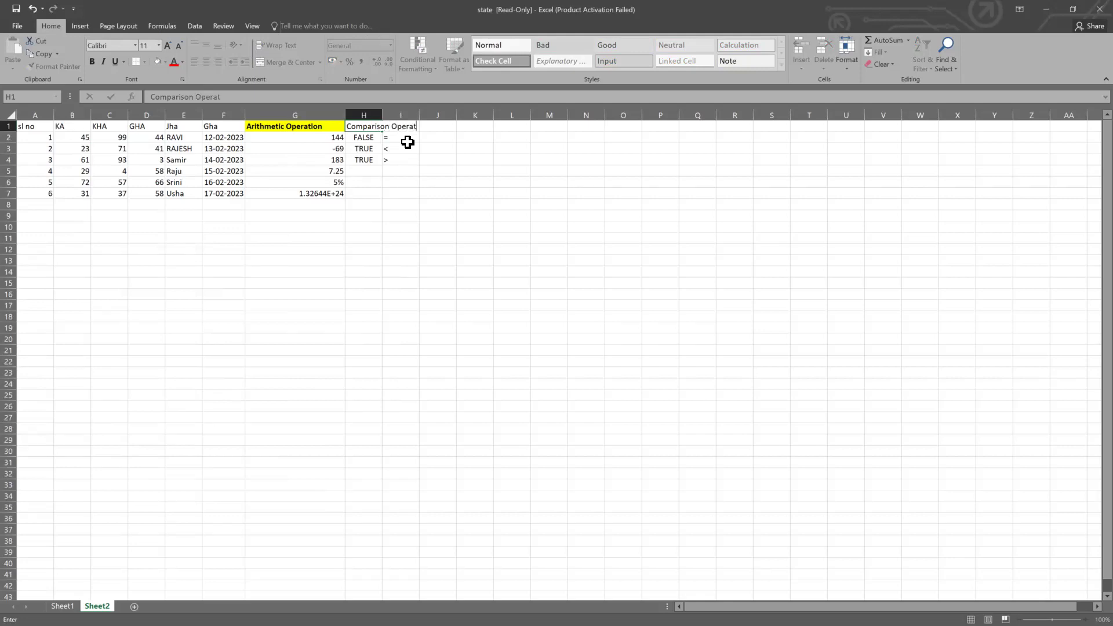
click(400, 225)
double_click(385, 109)
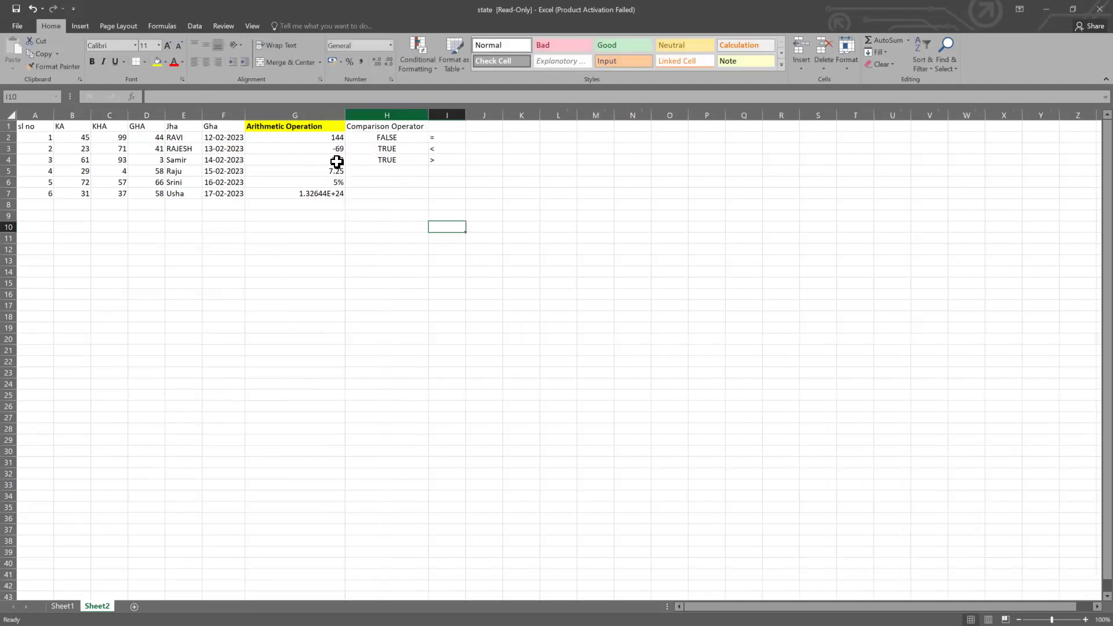
Copy the yellow, bold formatting of header cell G1 onto header cell H1 with Format Painter
click(319, 125)
click(58, 66)
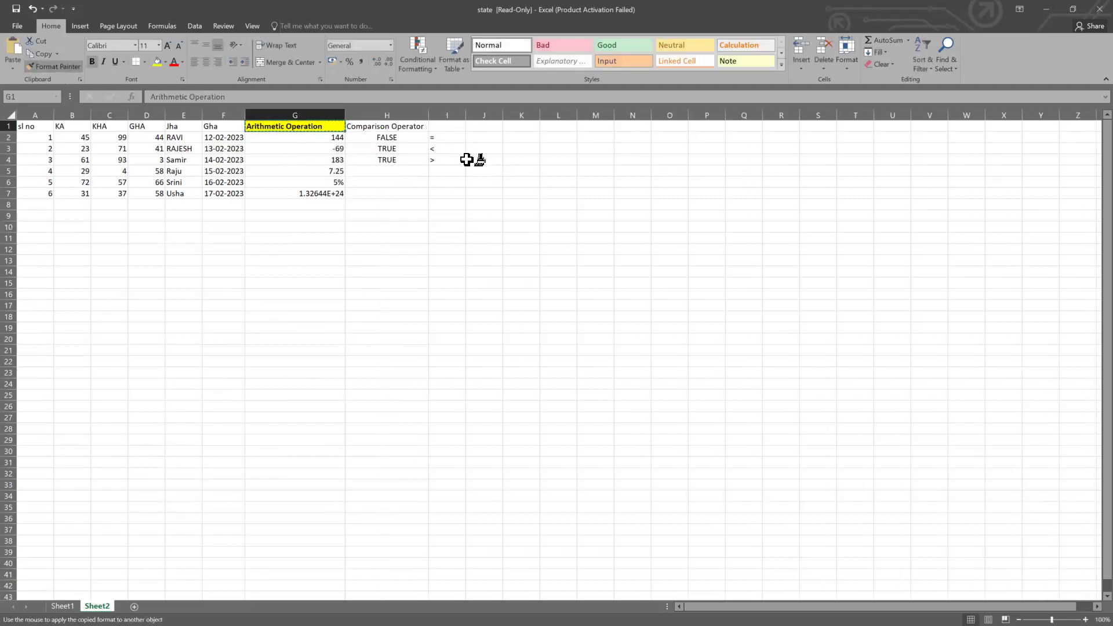
click(394, 126)
click(405, 204)
click(389, 190)
click(393, 173)
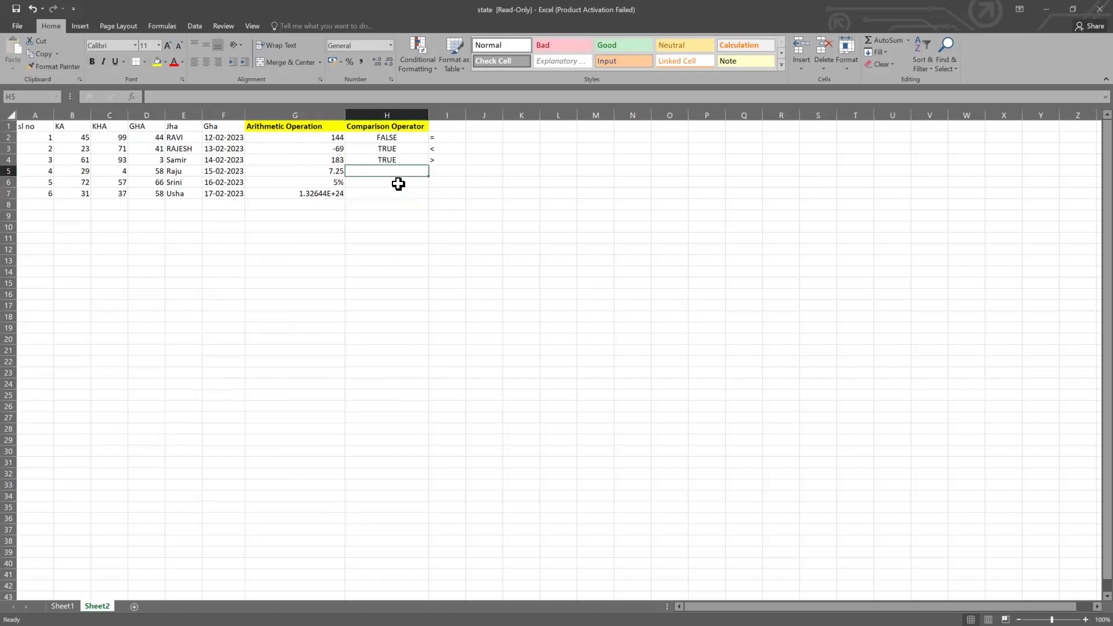
Enter the not-equal comparison formula =B5<>C5 in cell H5
click(404, 161)
click(389, 172)
drag(388, 182, 384, 199)
click(388, 174)
text(=)
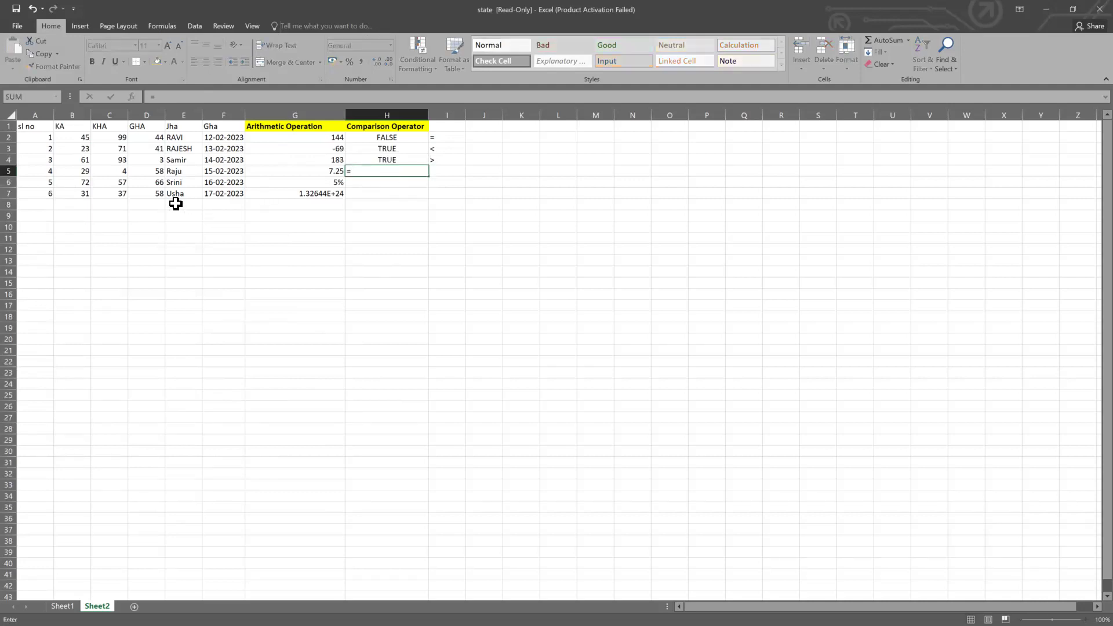
click(83, 172)
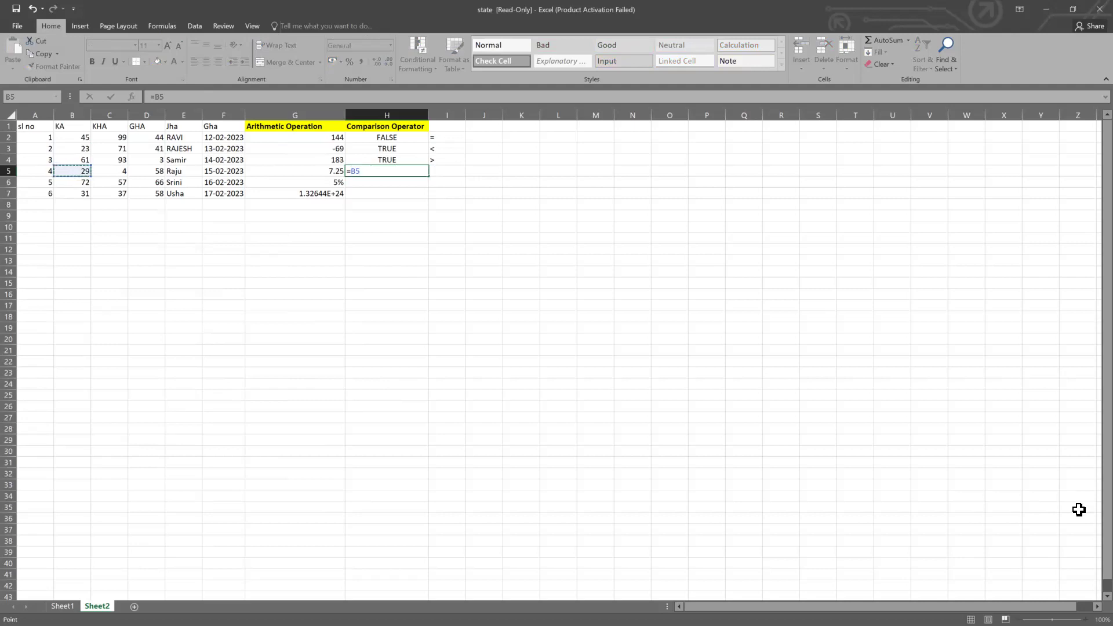
text(<>)
click(116, 171)
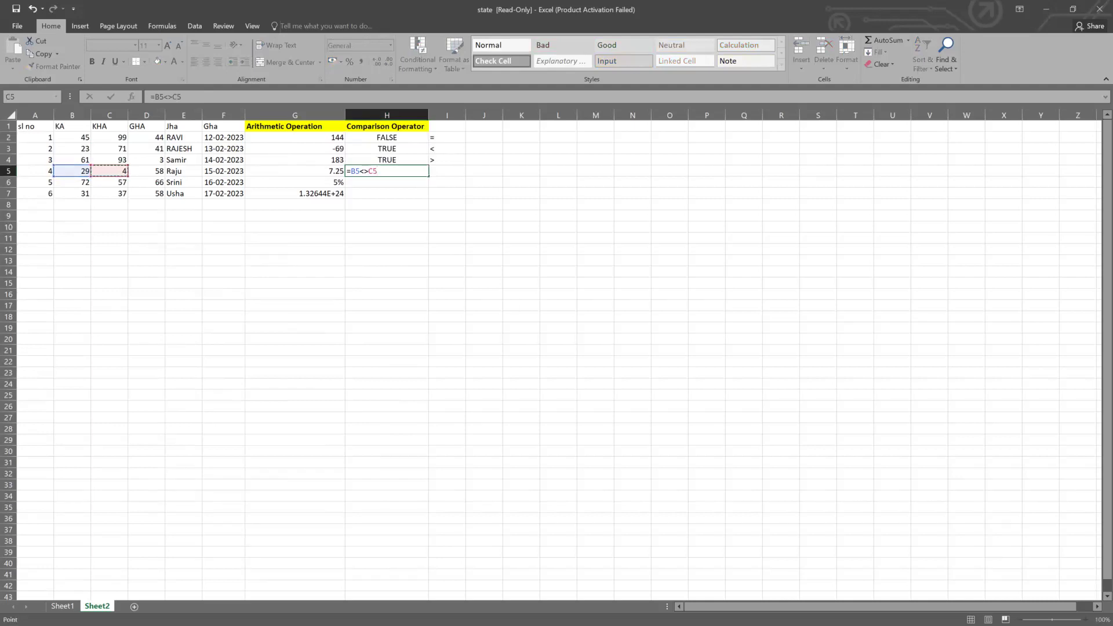
key(Return)
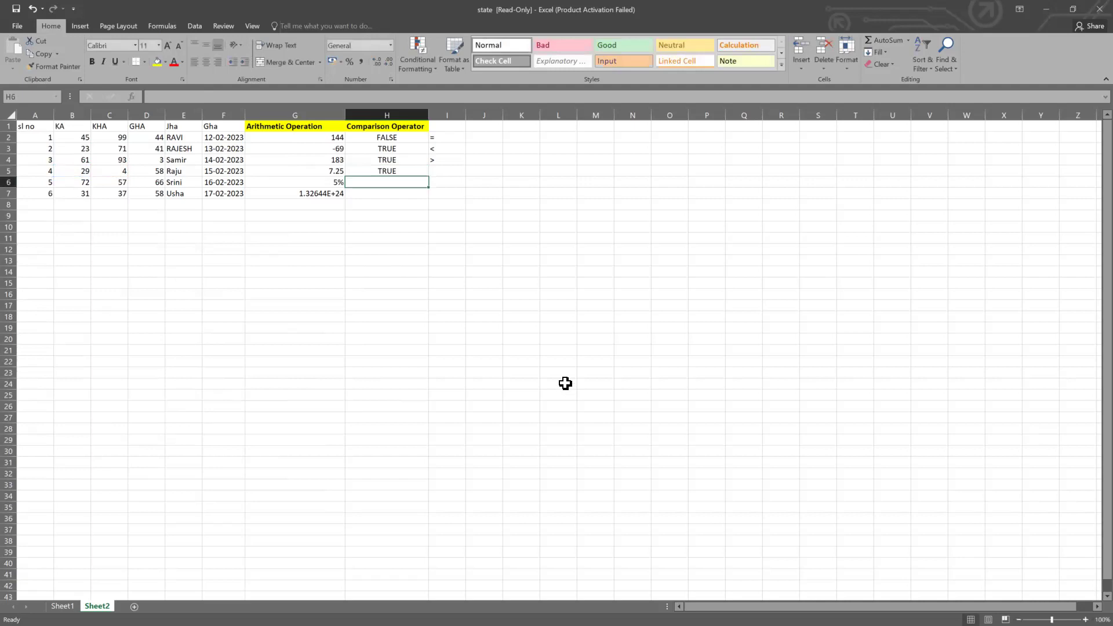
Enter the not-equal operator "<>" in cell I5 beside its formula result
click(446, 168)
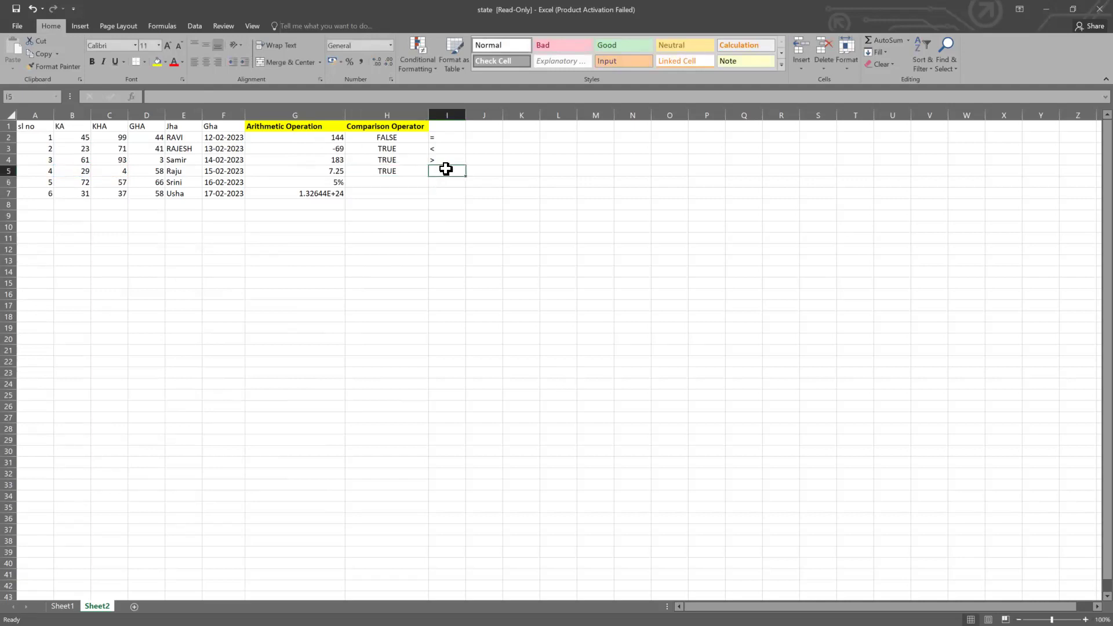
text(<>)
click(442, 224)
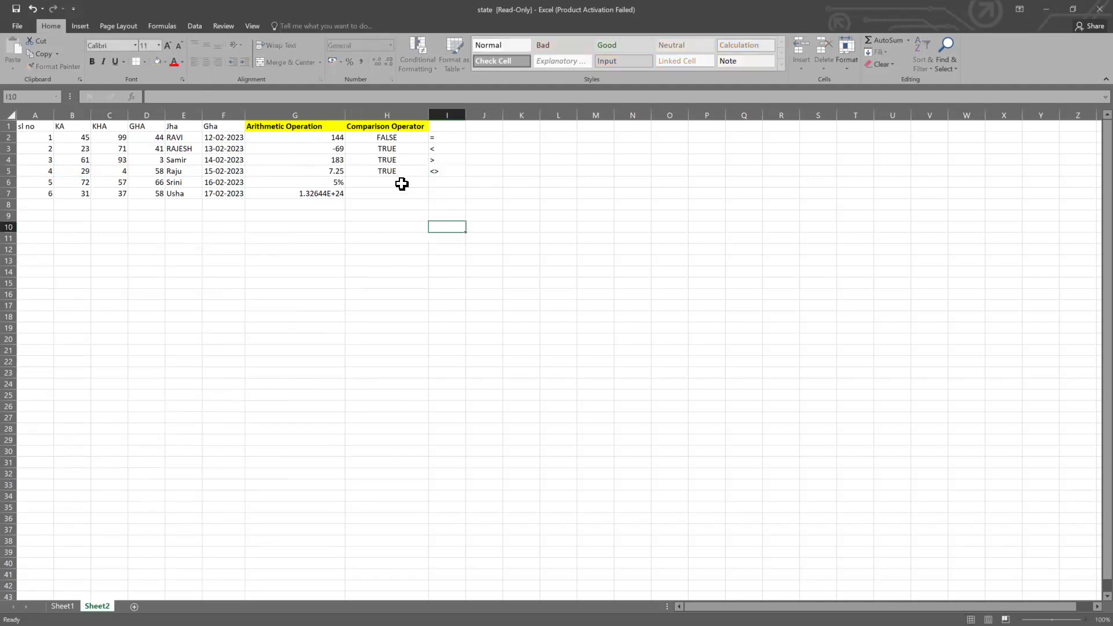
Enter the greater-than-or-equal operator ">=" in cell I6
click(400, 181)
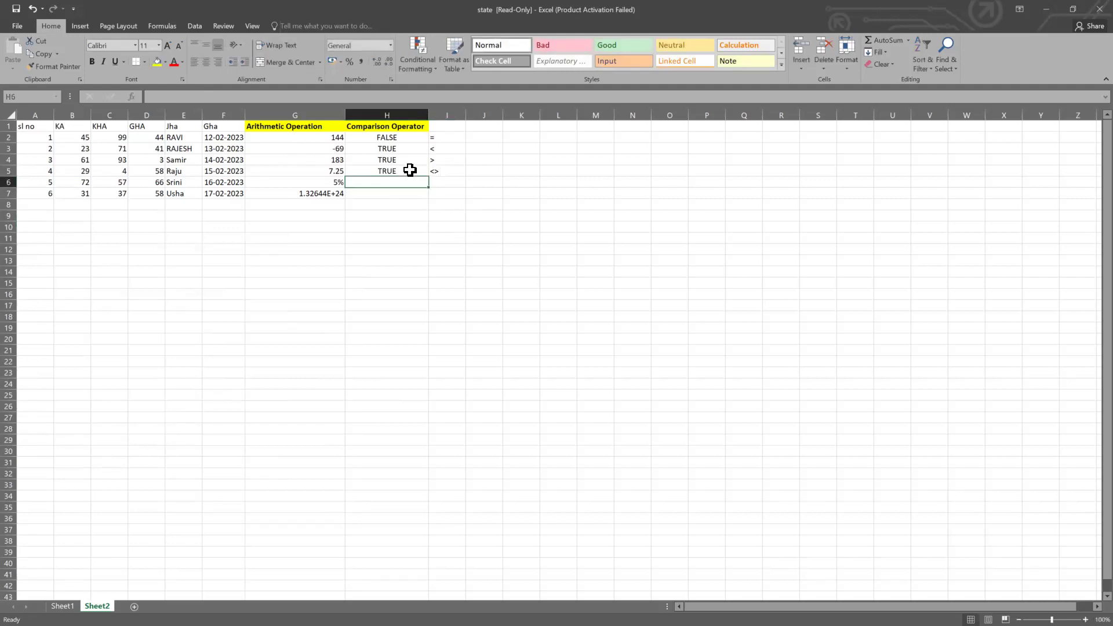
click(451, 183)
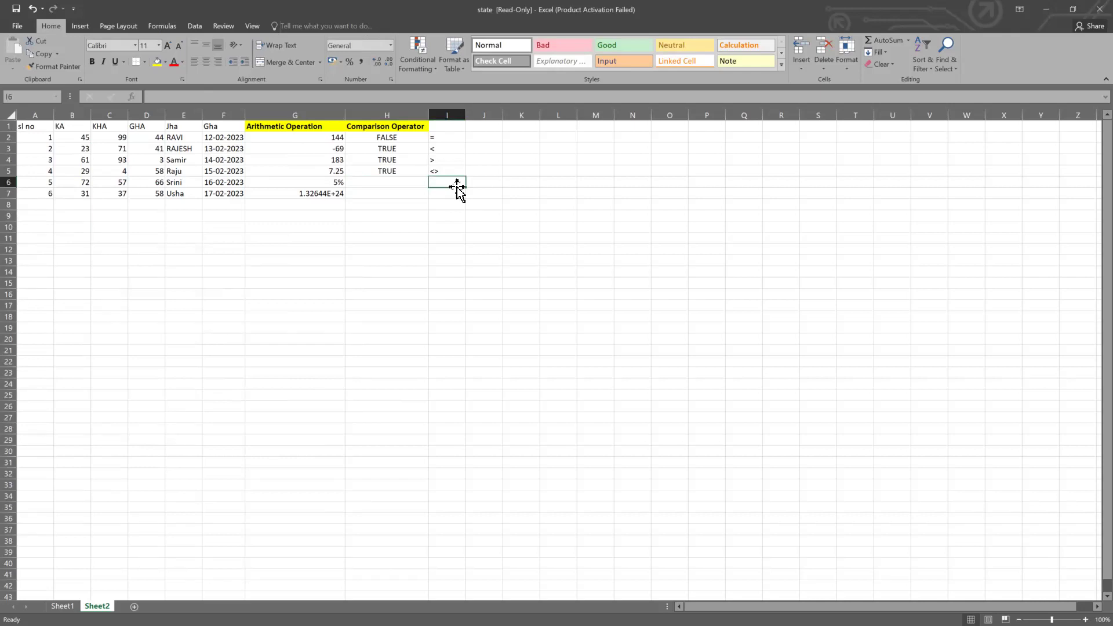
text(>=)
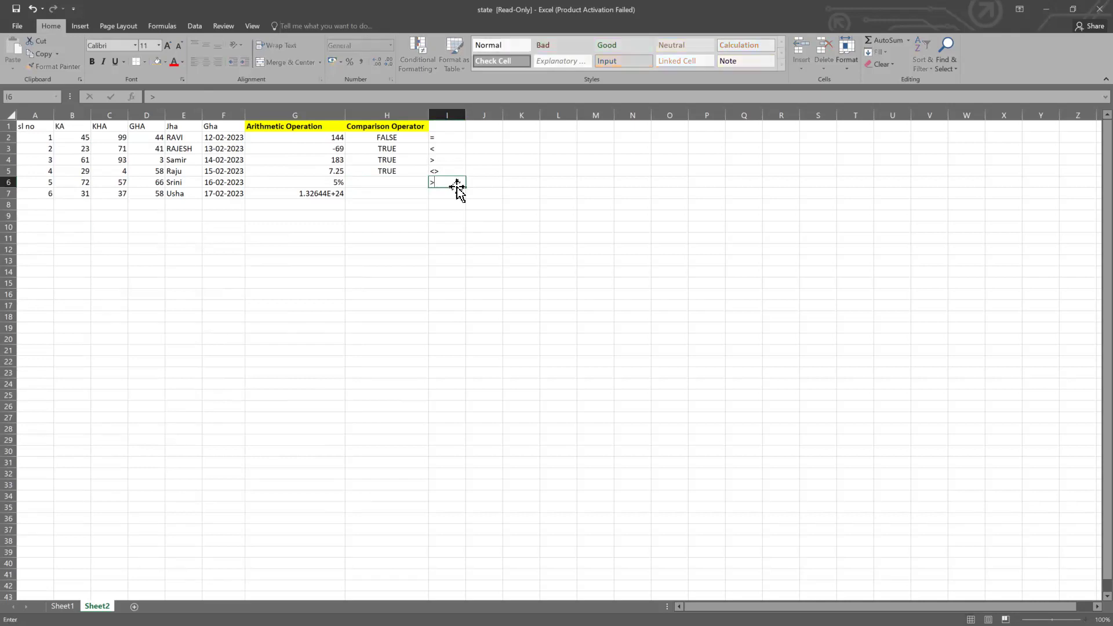
click(462, 218)
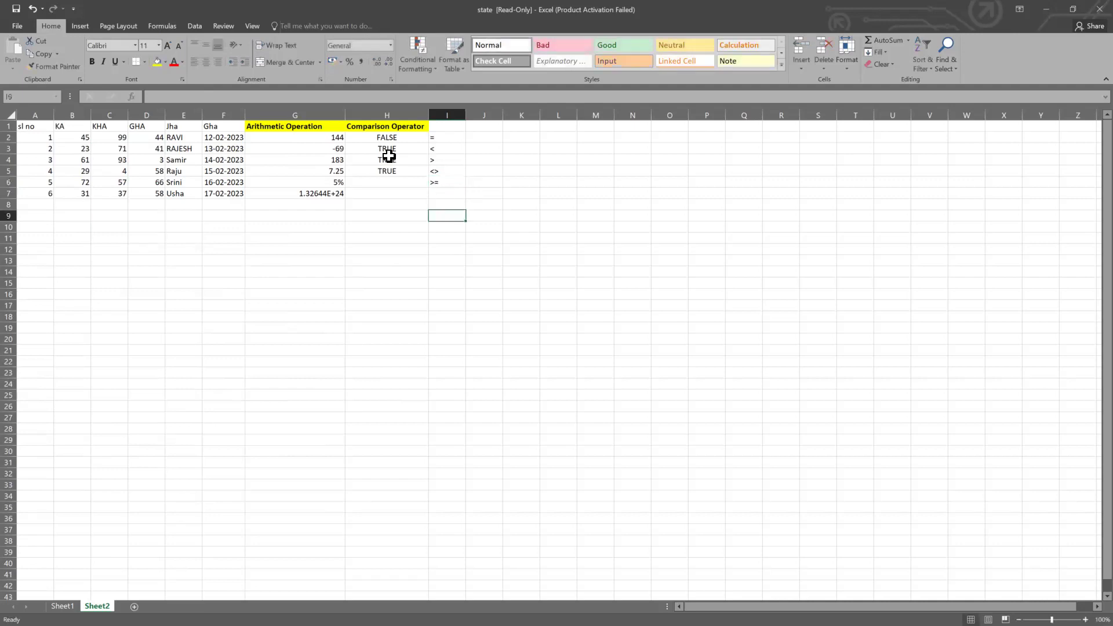
Enter the greater-than-or-equal comparison formula =B6>=C6 in cell H6
click(380, 181)
text(=)
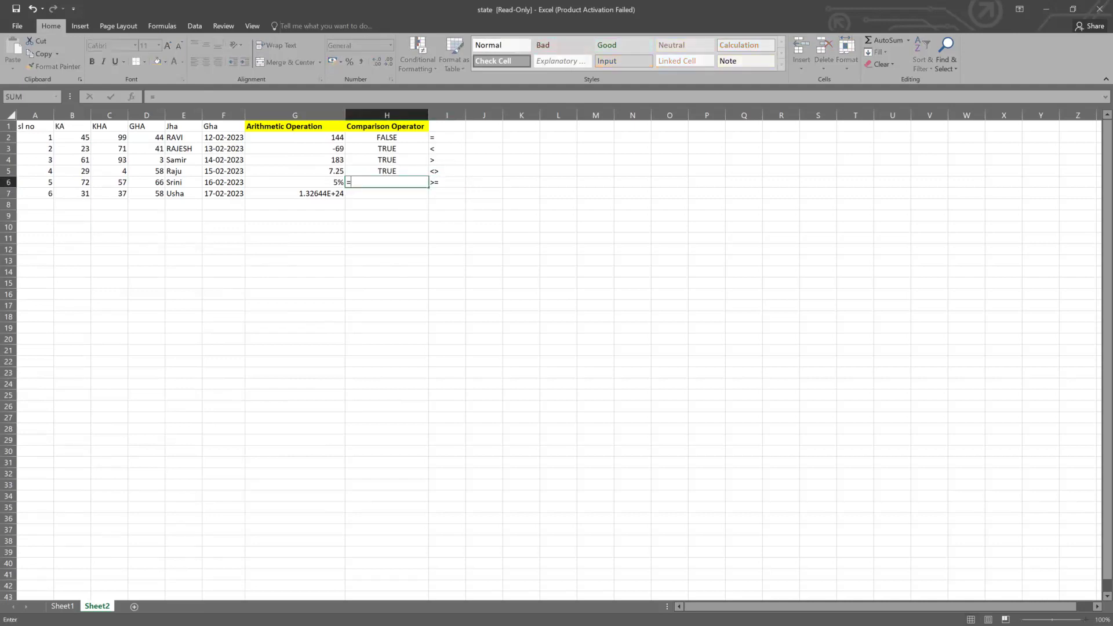
click(81, 183)
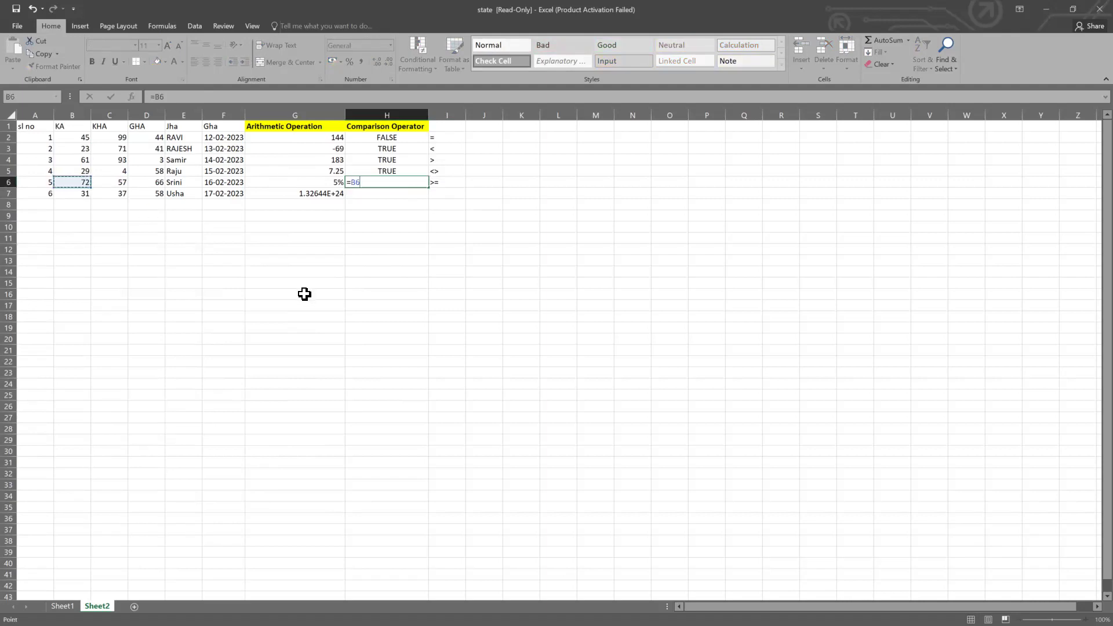
text(>=)
click(132, 183)
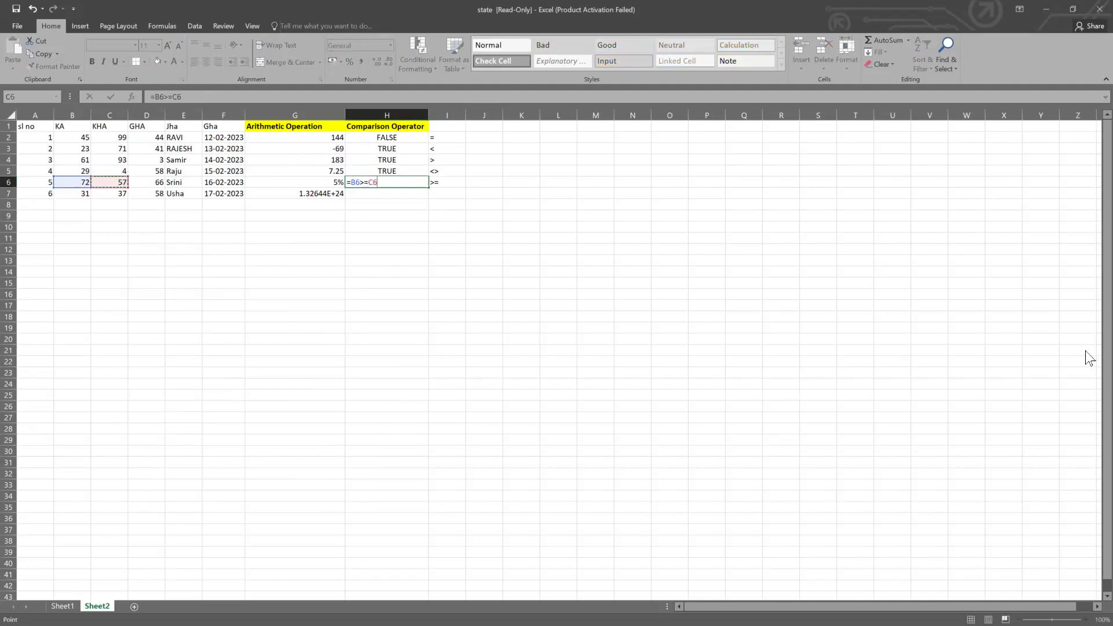
key(Return)
Erase the formula in cell H6 back to its equals sign and rebuild it as =B6>=C6
click(399, 182)
double_click(399, 182)
key(BackSpace)
key(BackSpace)
key(BackSpace)
key(BackSpace)
key(BackSpace)
key(BackSpace)
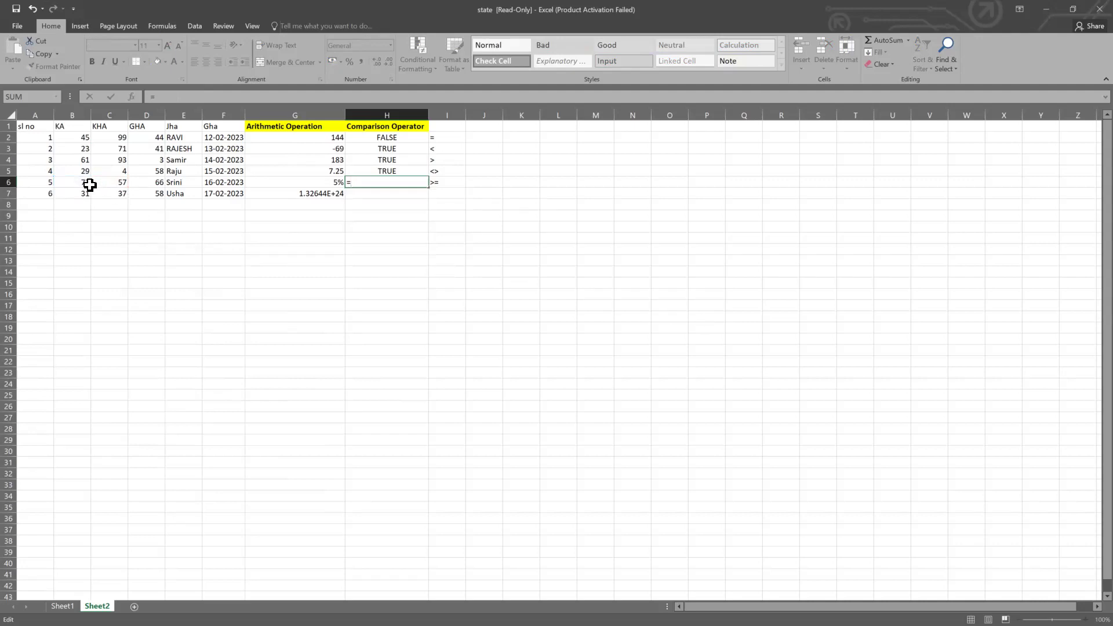
click(85, 180)
text(>=)
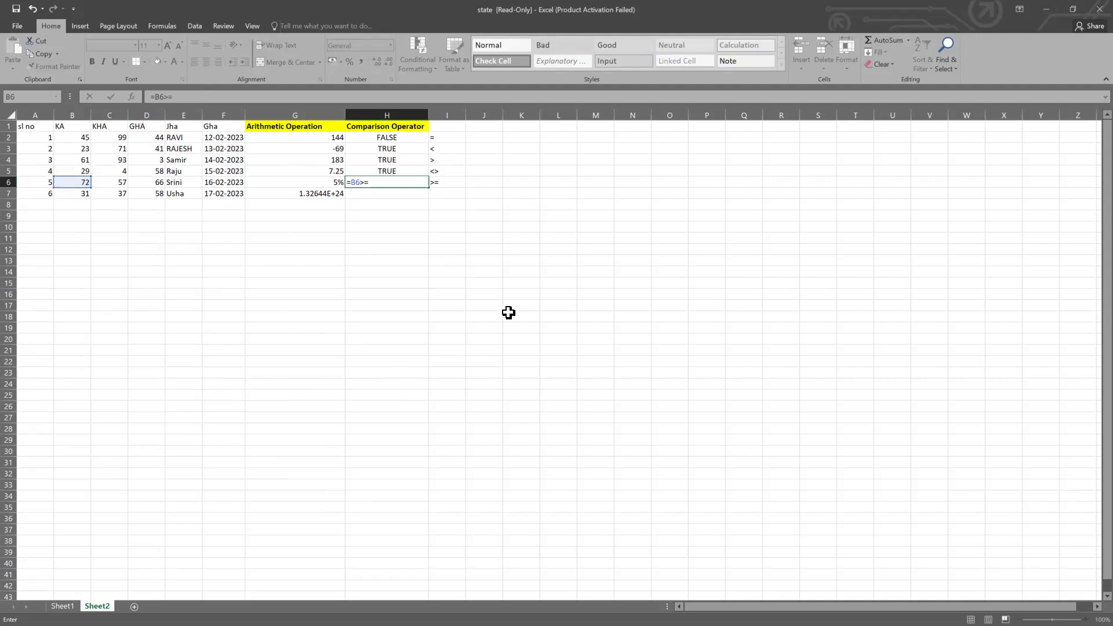
click(107, 187)
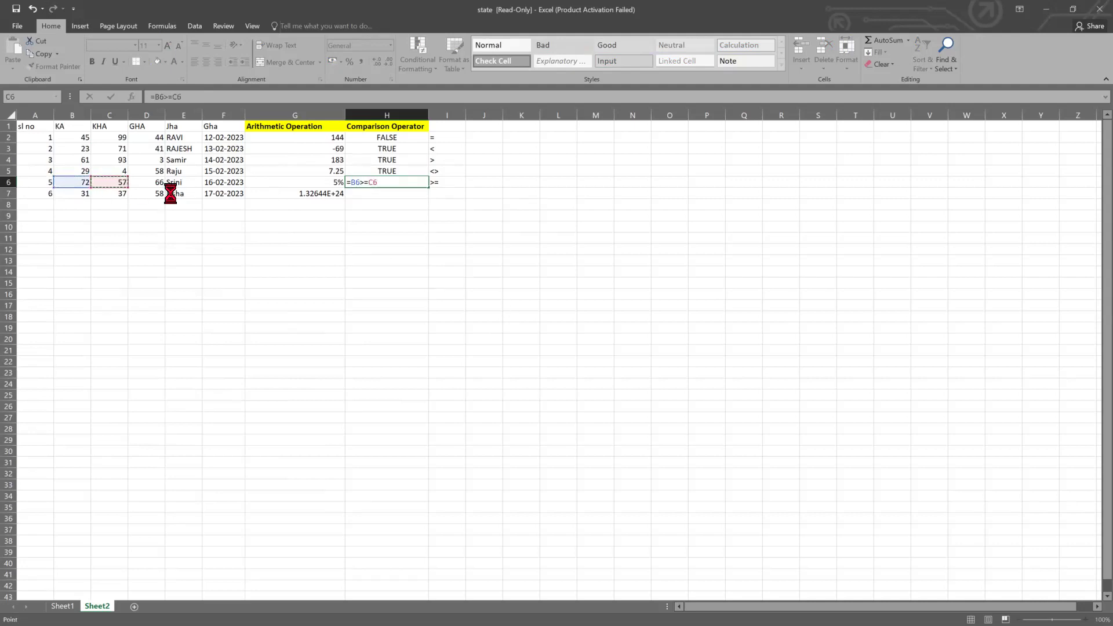
key(Return)
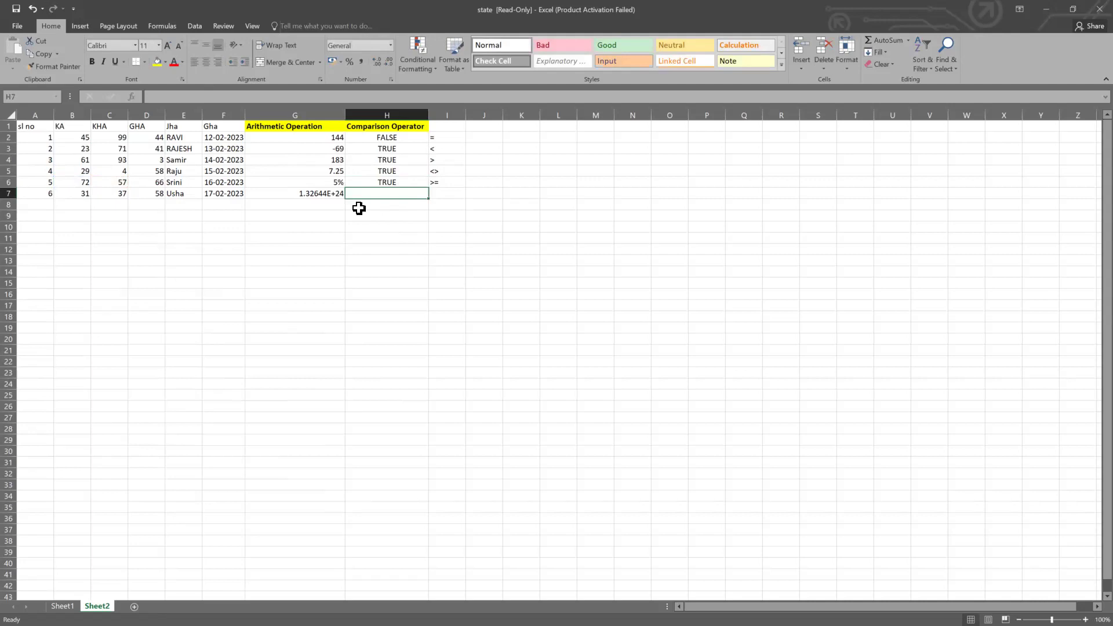
Examine the comparison formula in cell H6 and the row 6 values it compares
click(84, 181)
click(137, 176)
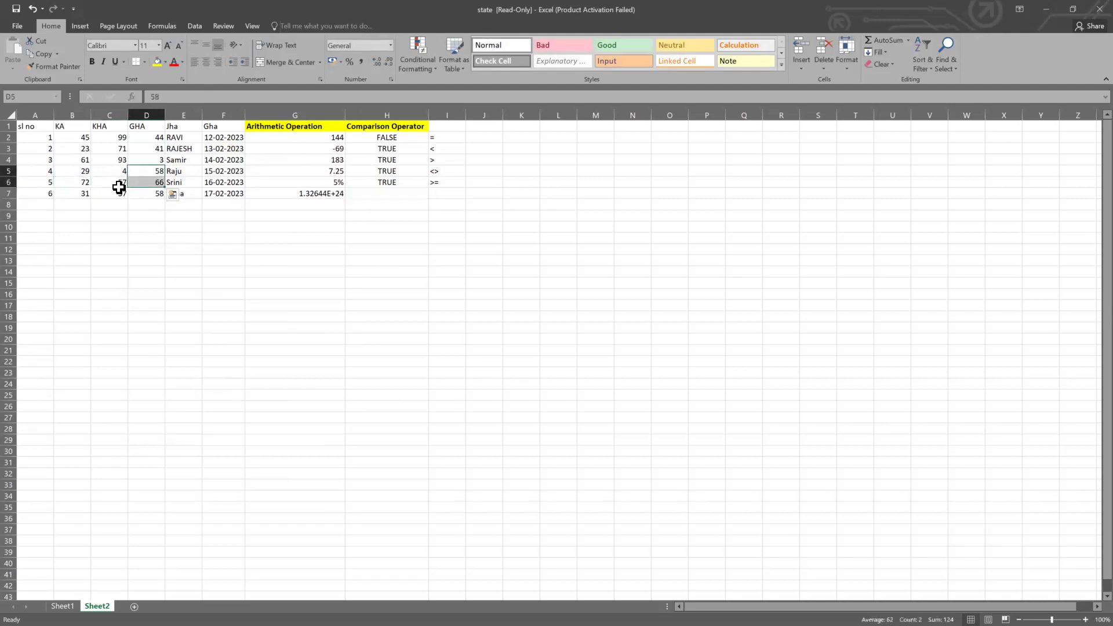
click(387, 182)
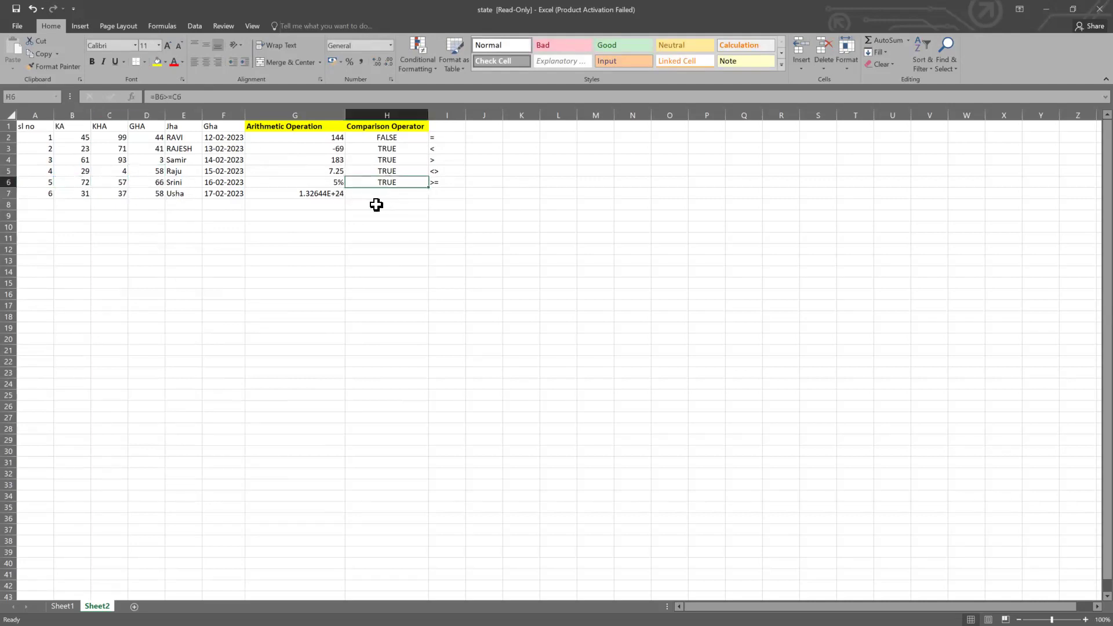
click(409, 195)
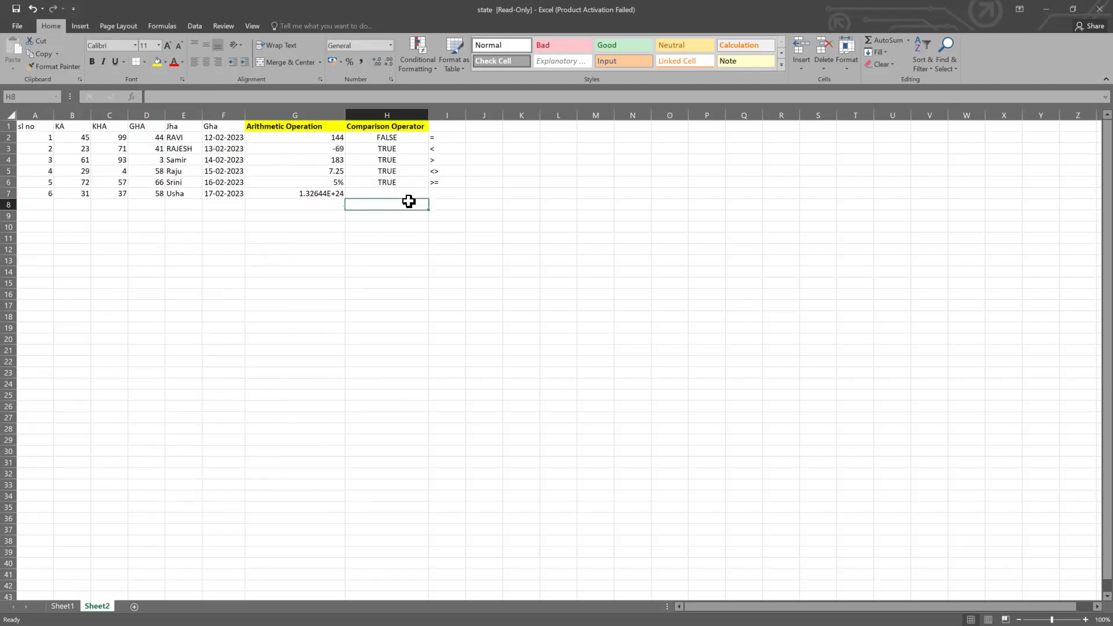
double_click(411, 185)
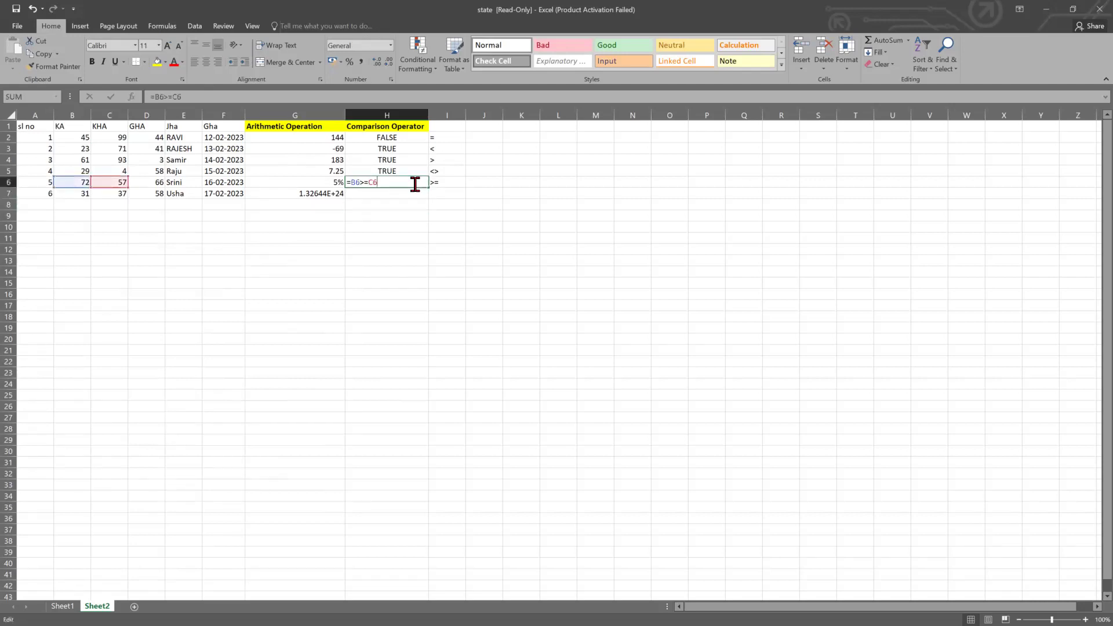
Enter the less-than-or-equal operator "<=" in cell I7
click(402, 199)
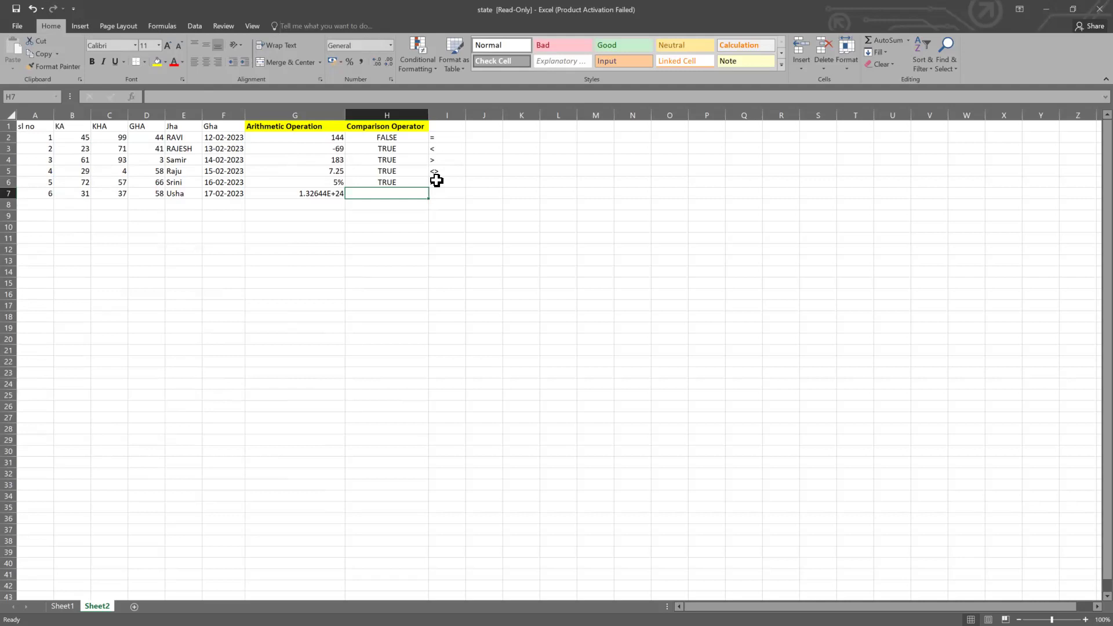
key(Right)
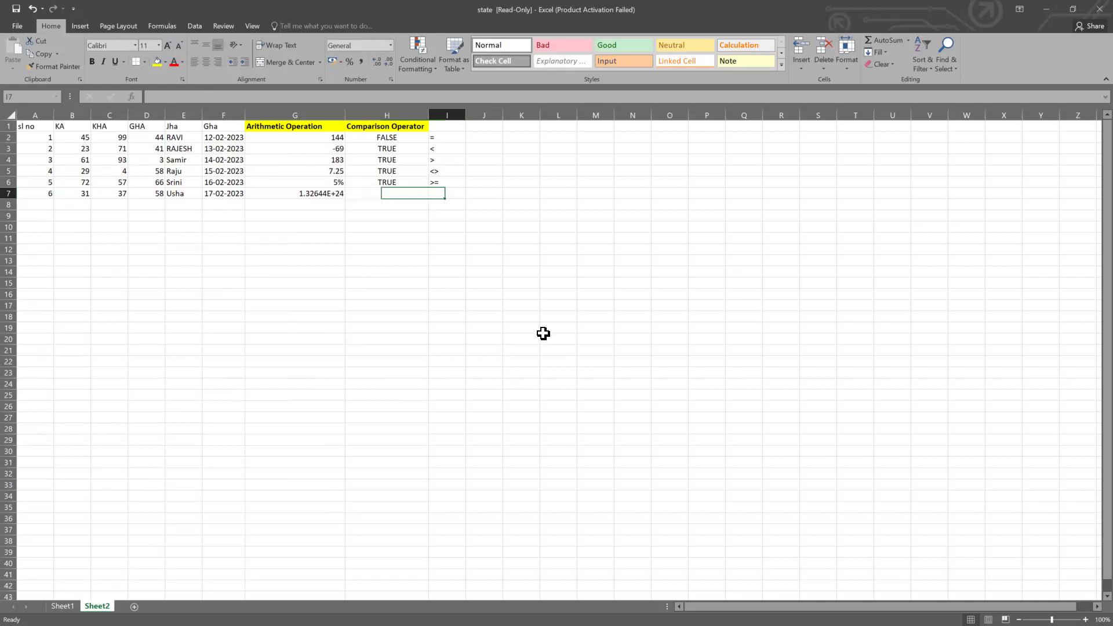
text(<=)
key(Left)
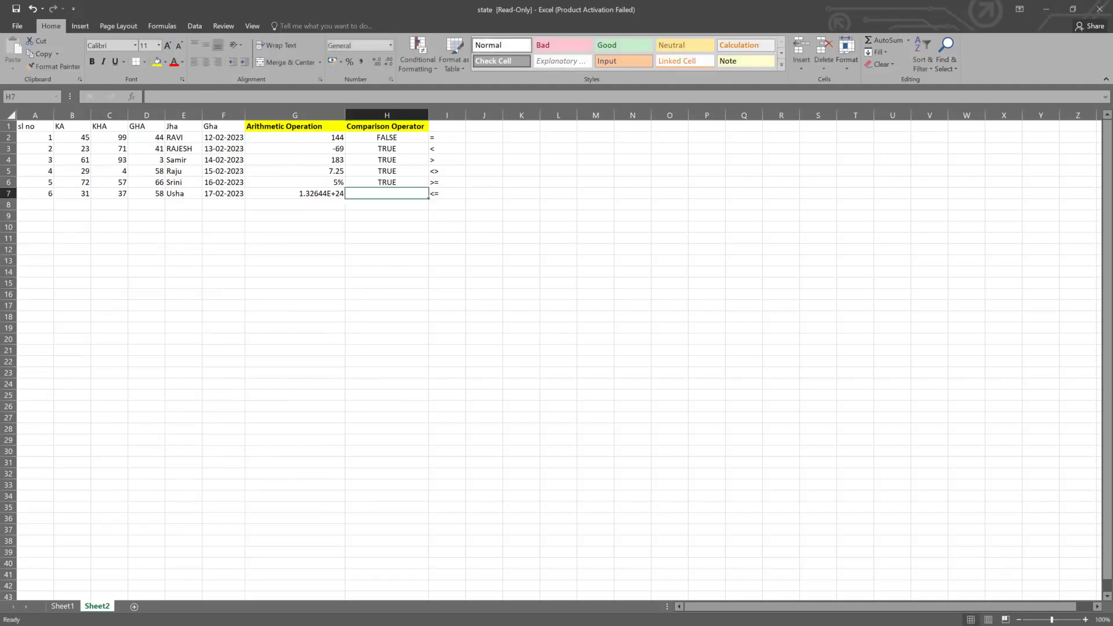
Enter the less-than-or-equal comparison formula =D7<=B7 in cell H7 and check the values it compares
text(=)
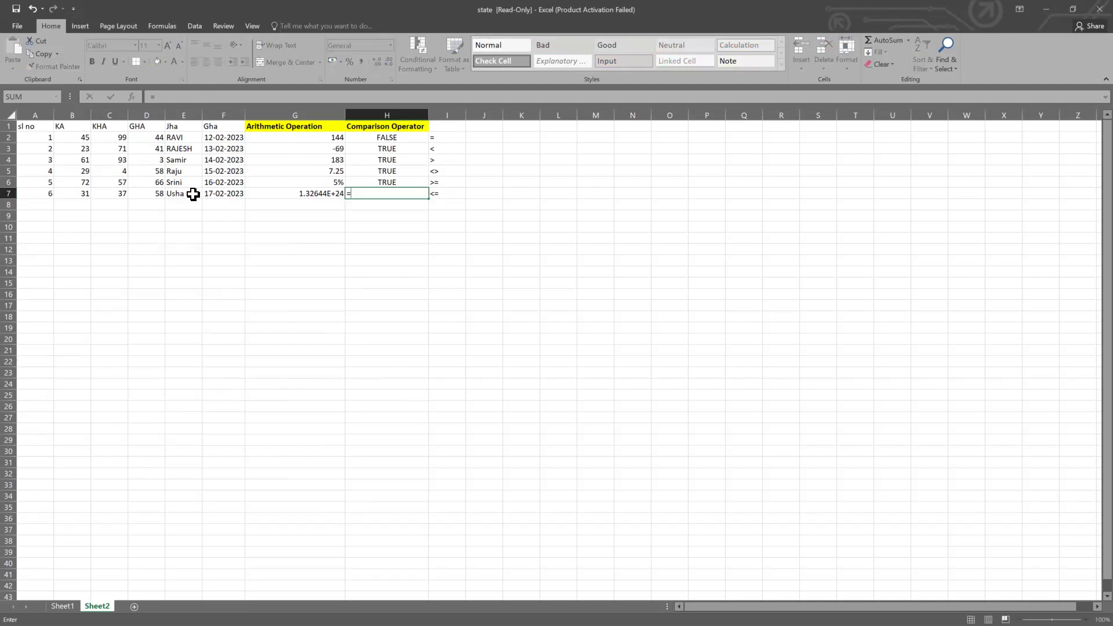
click(152, 194)
text(<)
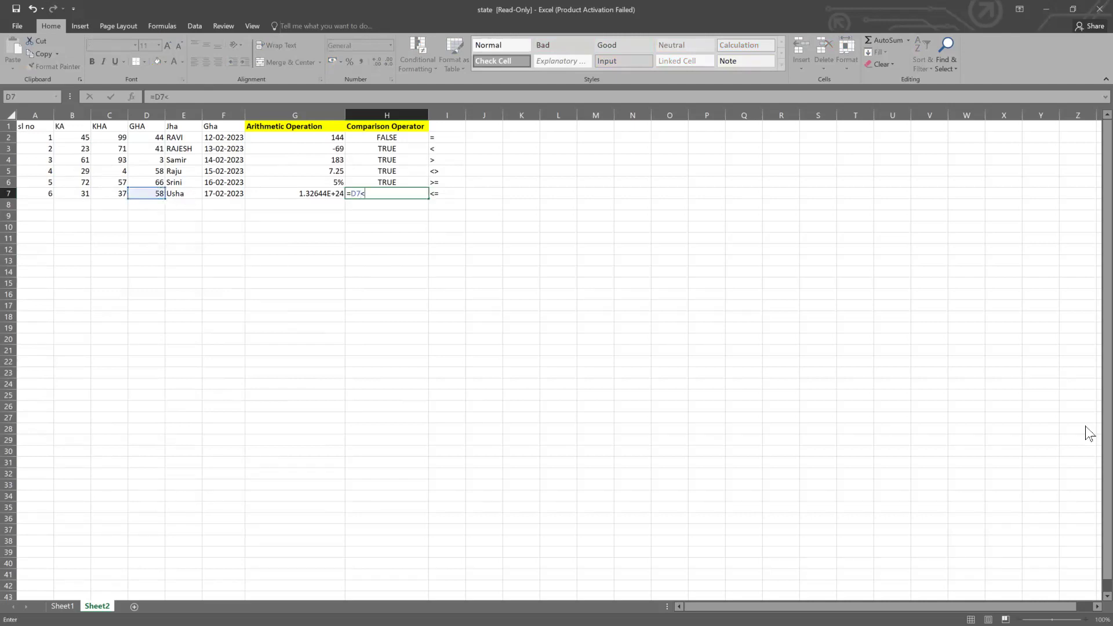
text(=)
click(83, 194)
key(Return)
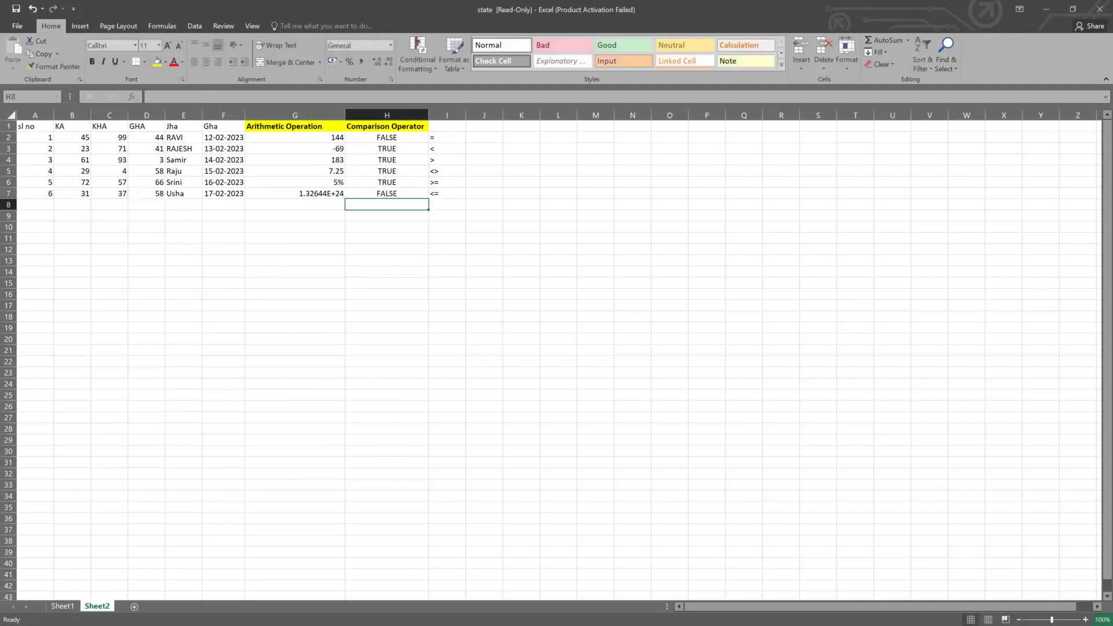
click(161, 194)
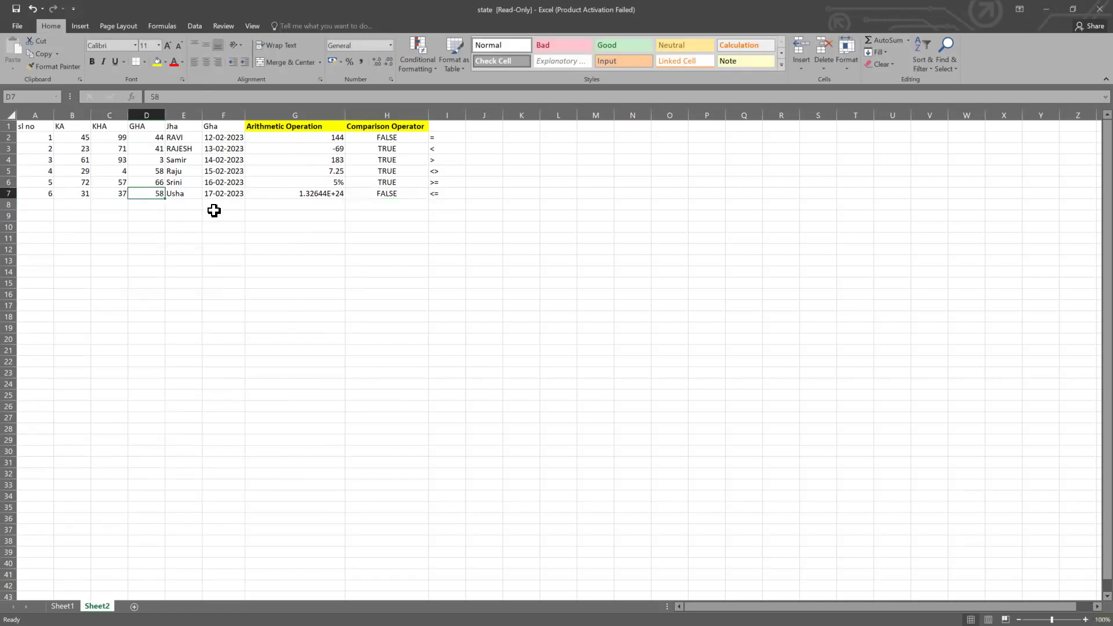
click(110, 194)
click(86, 191)
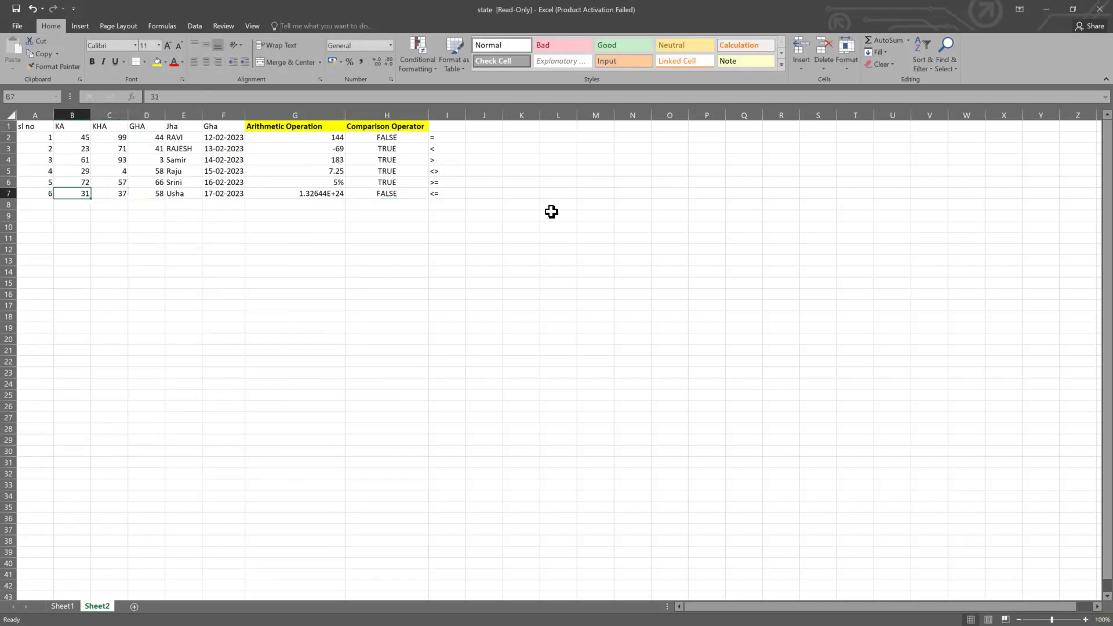
Widen column H slightly and hide column I, which holds the operator notes
click(404, 126)
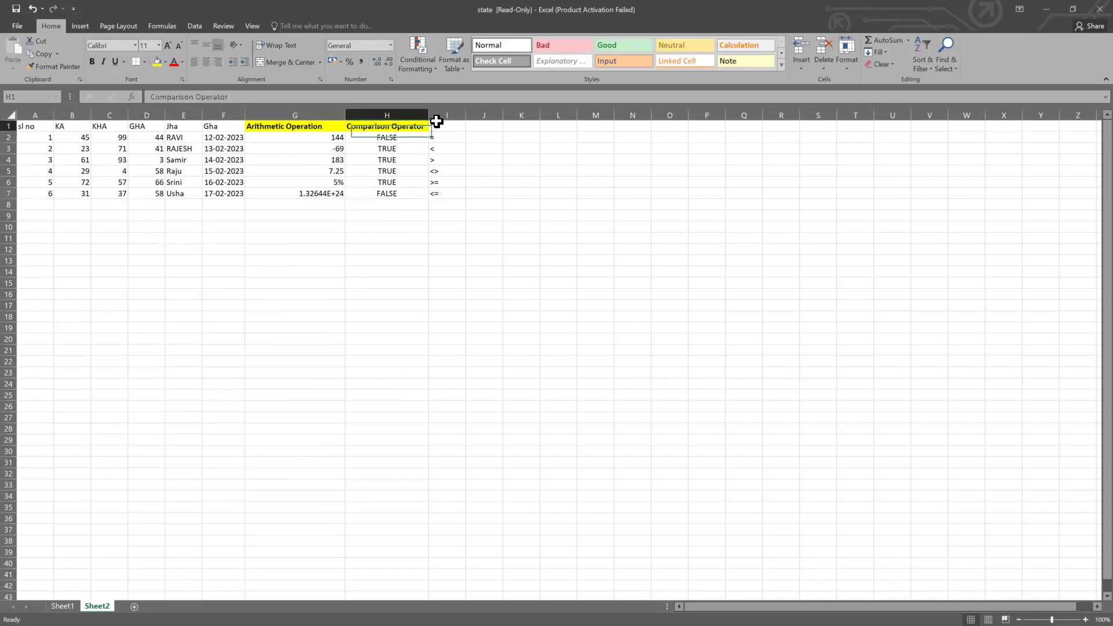
drag(427, 114, 438, 114)
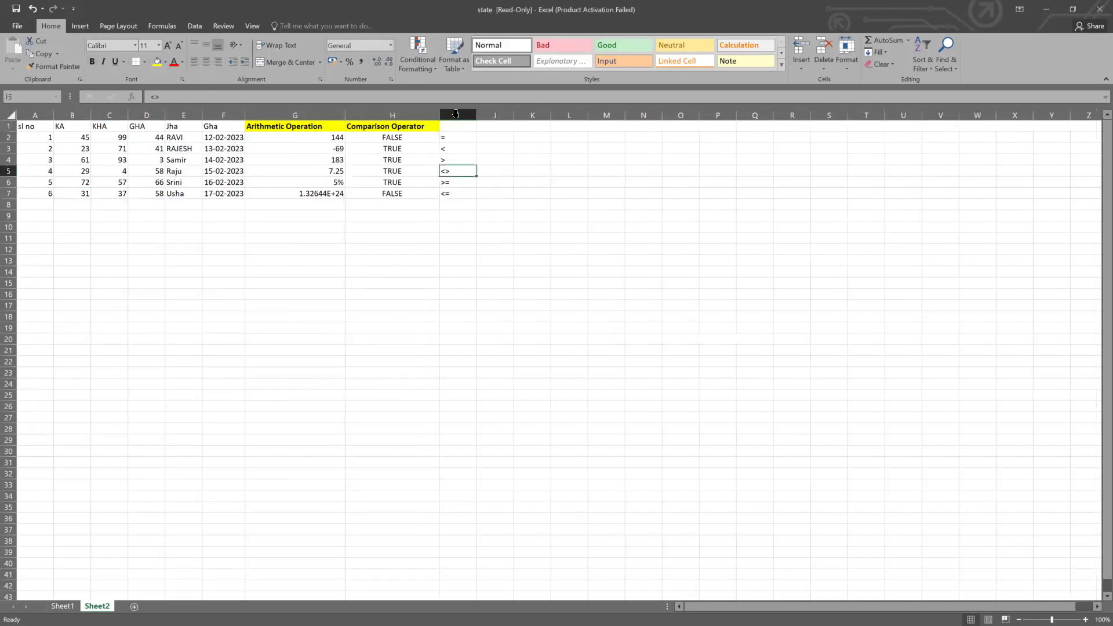
right_click(457, 115)
click(493, 269)
click(495, 238)
click(360, 159)
drag(333, 138, 368, 199)
click(372, 173)
key(shift+Down)
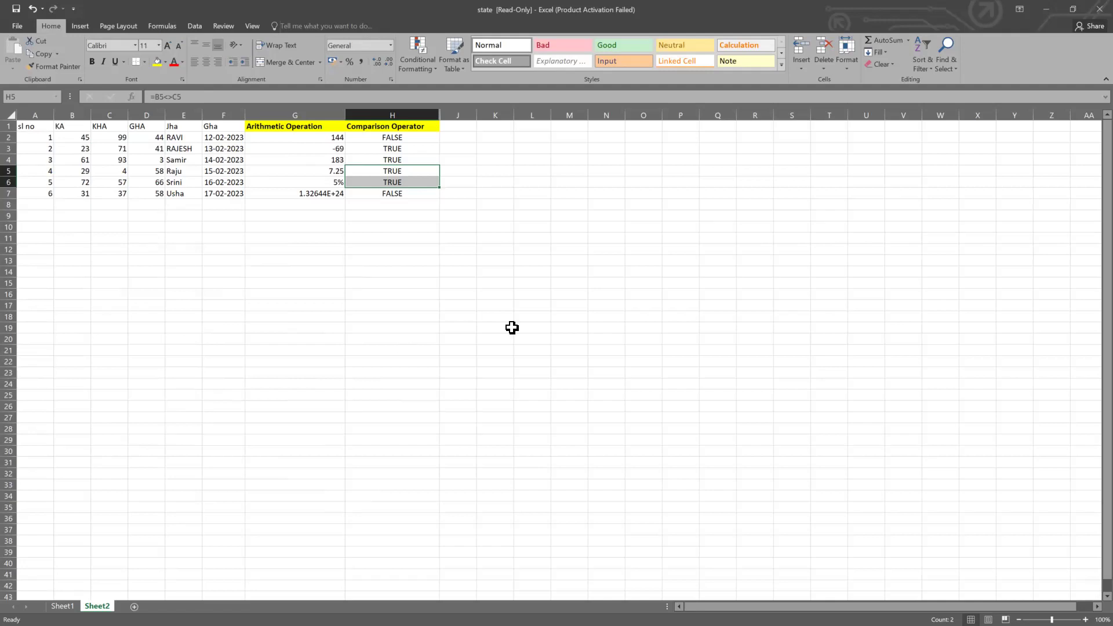
click(358, 259)
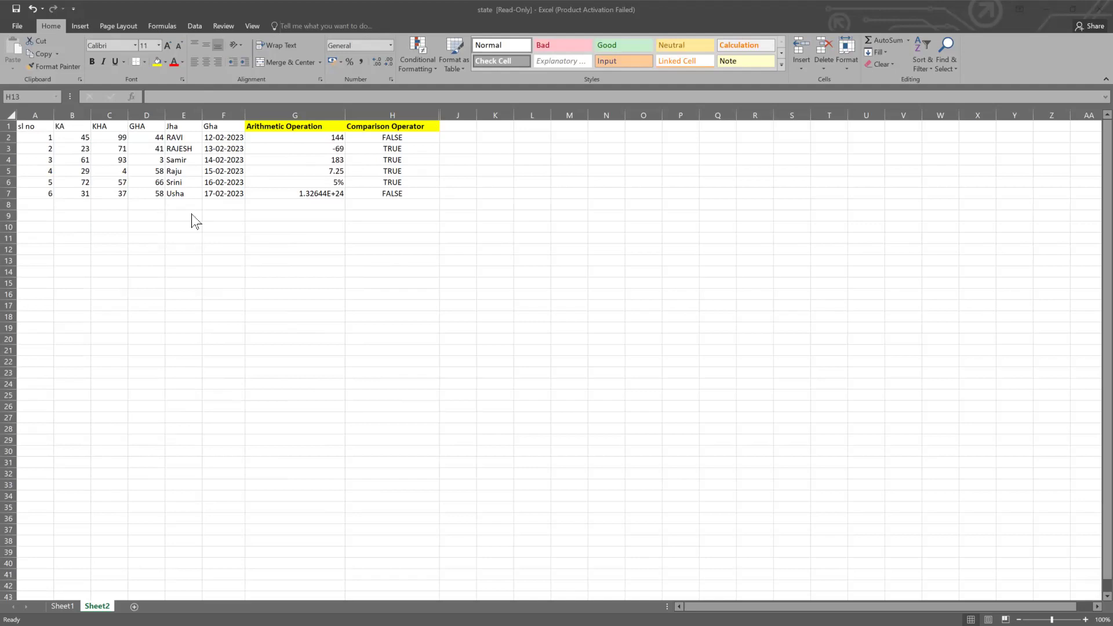
click(435, 162)
click(460, 141)
click(461, 158)
click(462, 138)
click(464, 183)
click(467, 168)
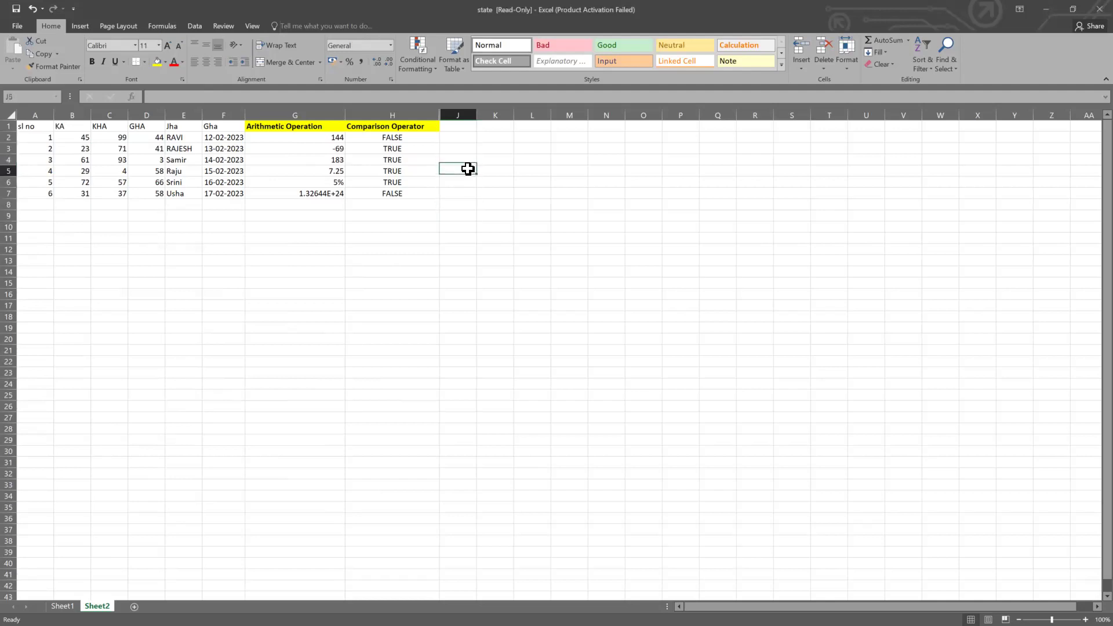
click(467, 138)
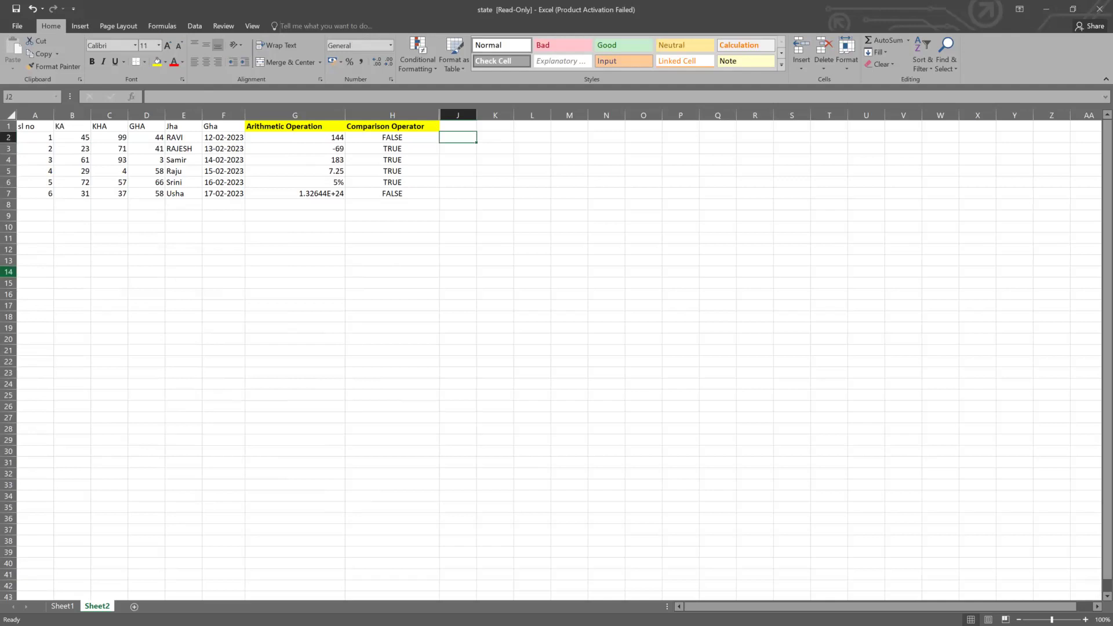
click(433, 123)
Enter the header "Logical Functions" in cell J1 and auto-fit the width of column J to it
click(458, 125)
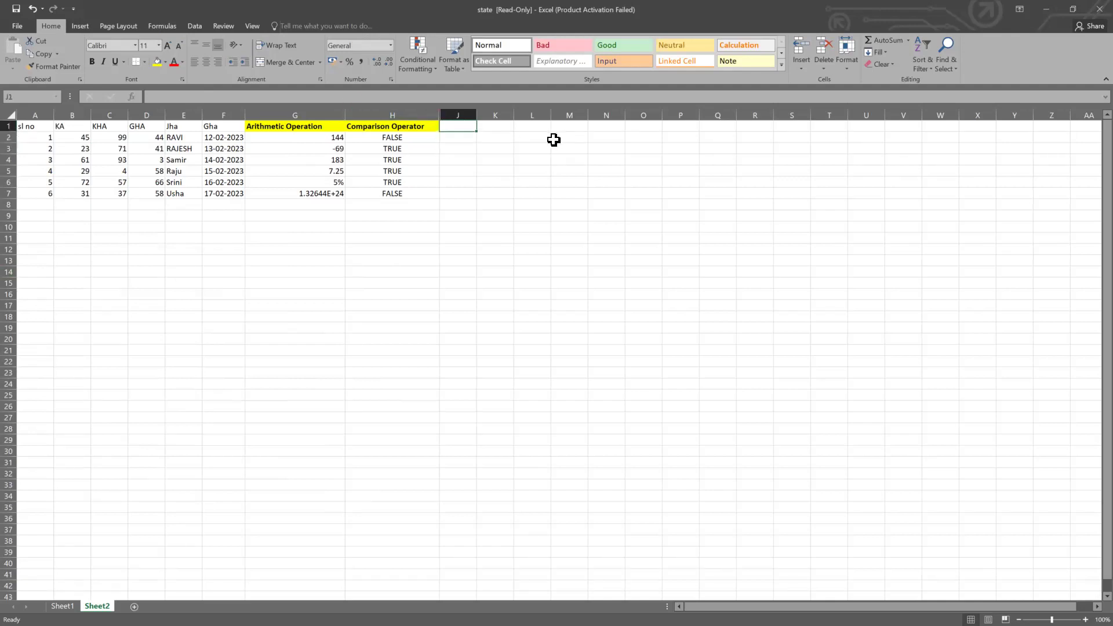
text(Lo)
text(gocal)
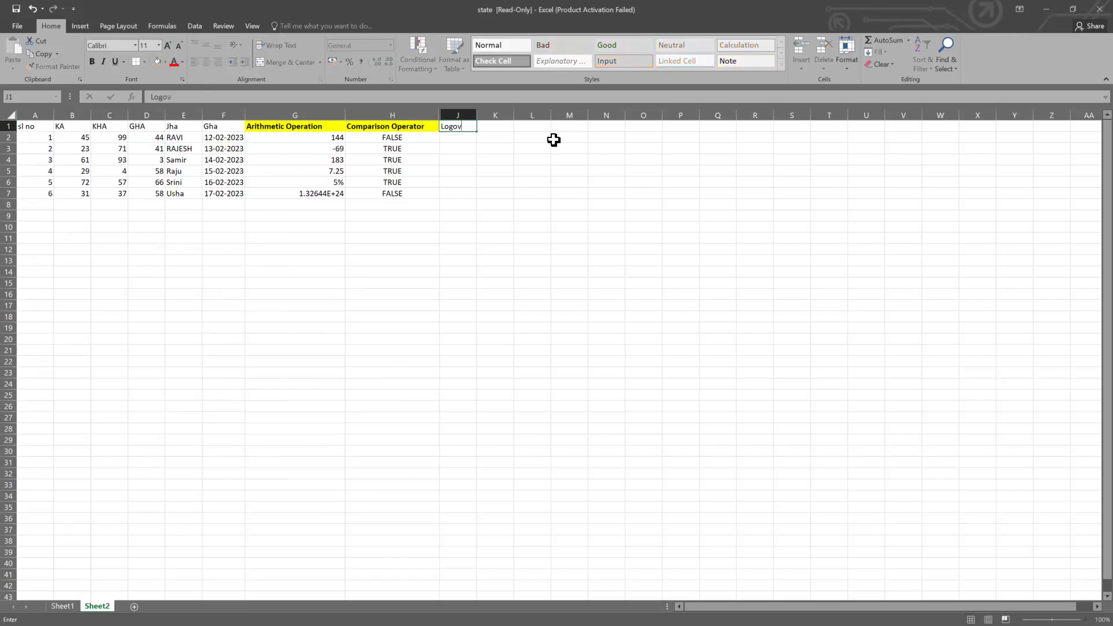
text( Functions)
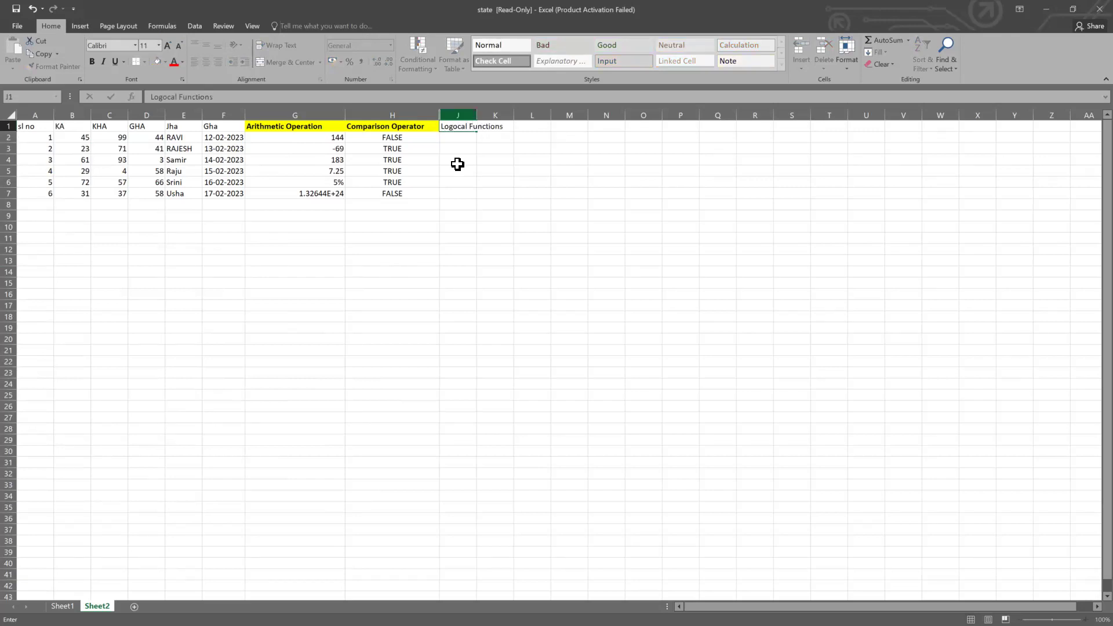
click(459, 126)
key(BackSpace)
text(i)
click(479, 163)
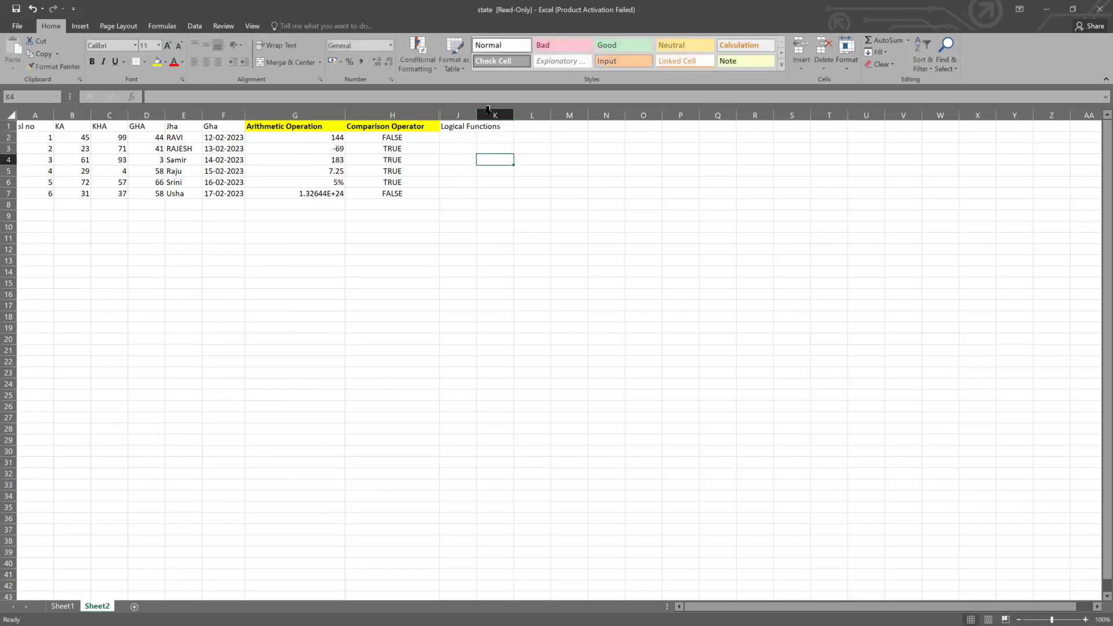
double_click(476, 115)
Copy the yellow bold formatting of the Comparison Operator header in H1 to the Logical Functions header in J1
click(428, 128)
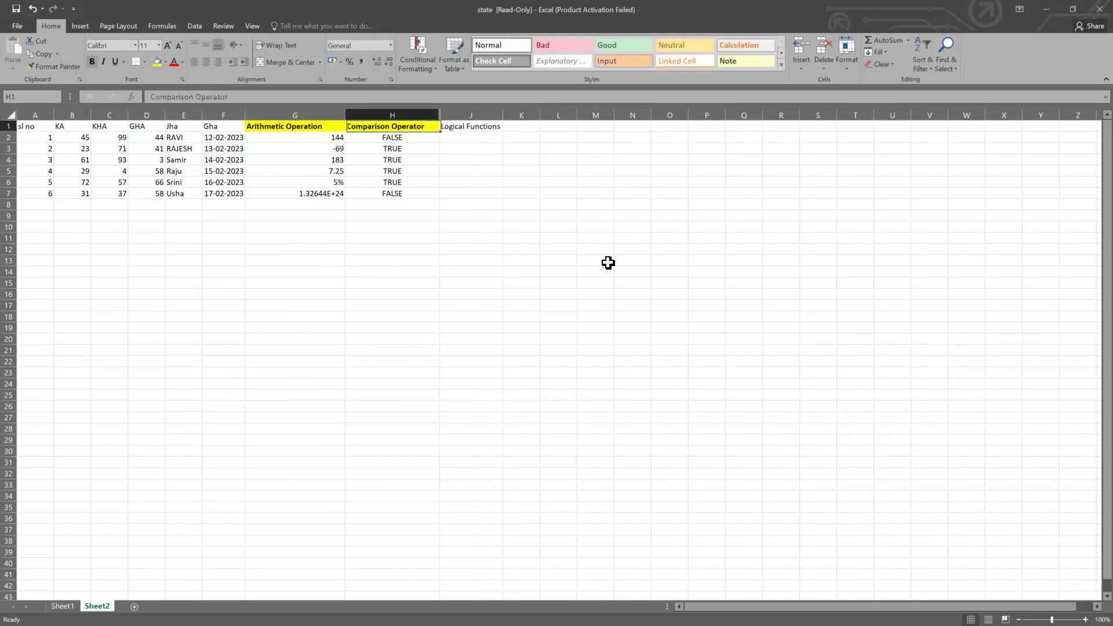
click(58, 65)
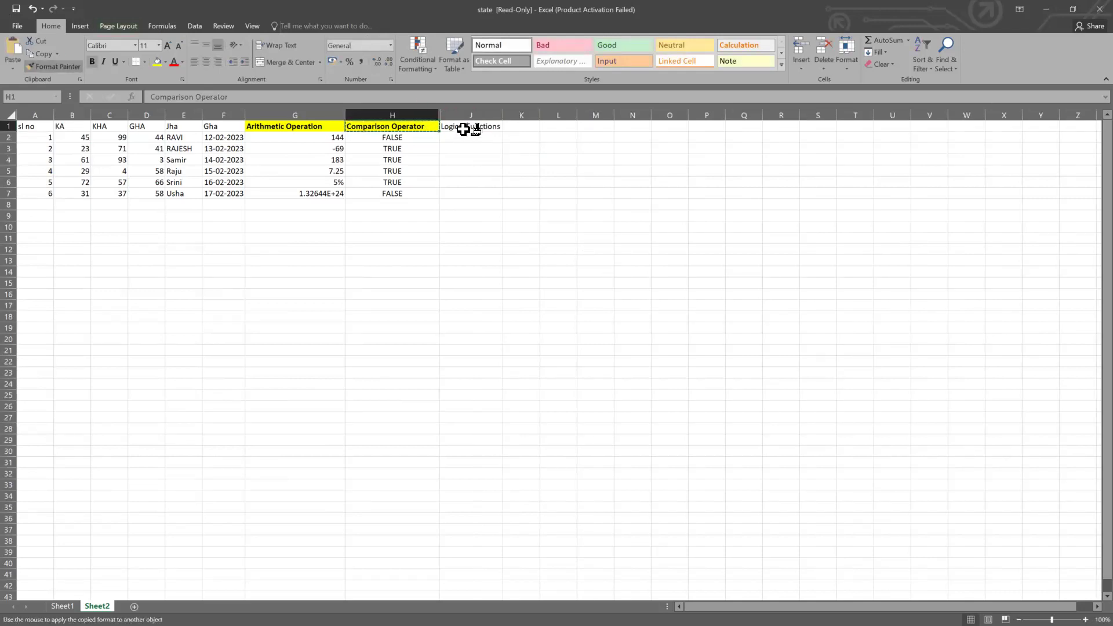
click(463, 129)
click(471, 159)
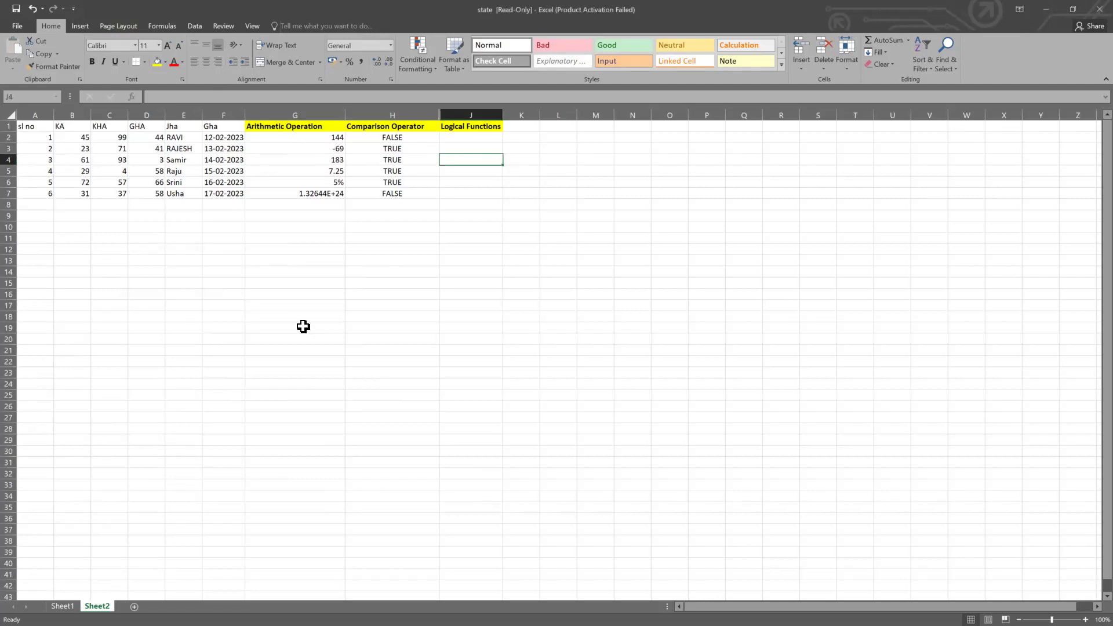
click(447, 206)
drag(470, 149, 471, 160)
click(468, 127)
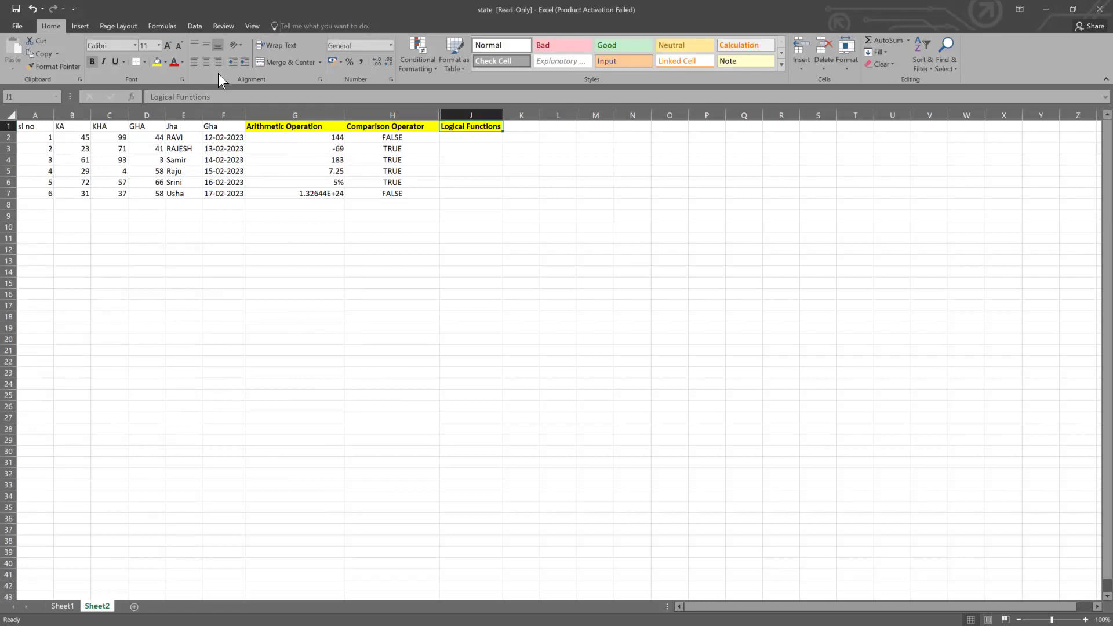
Enter the logical formula =NOT(B2=C2) in cell J2
click(474, 142)
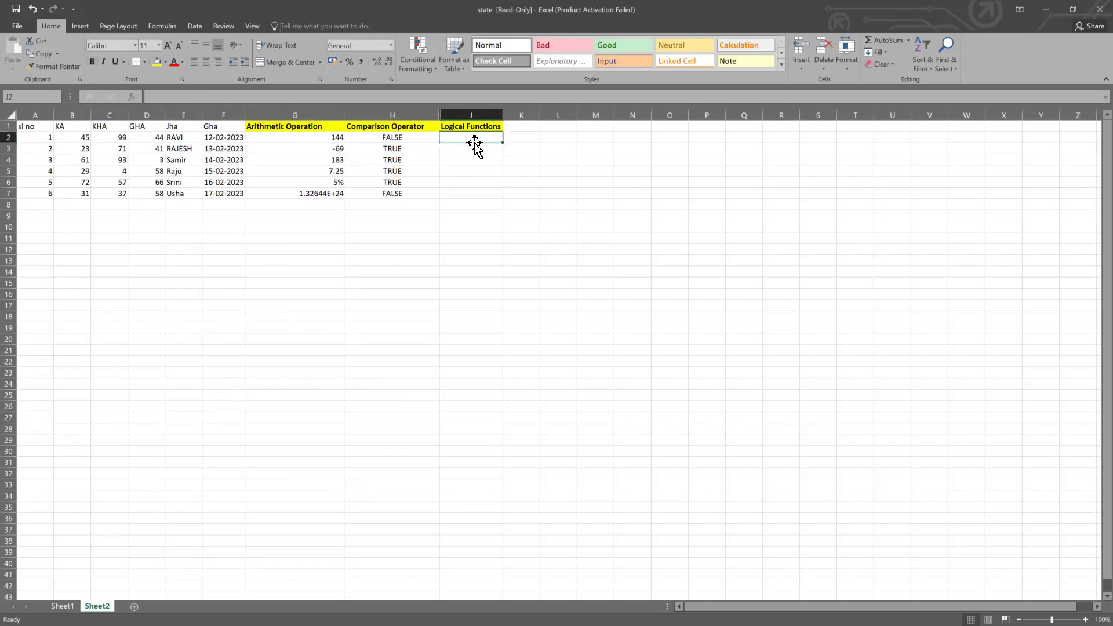
text(=NOT)
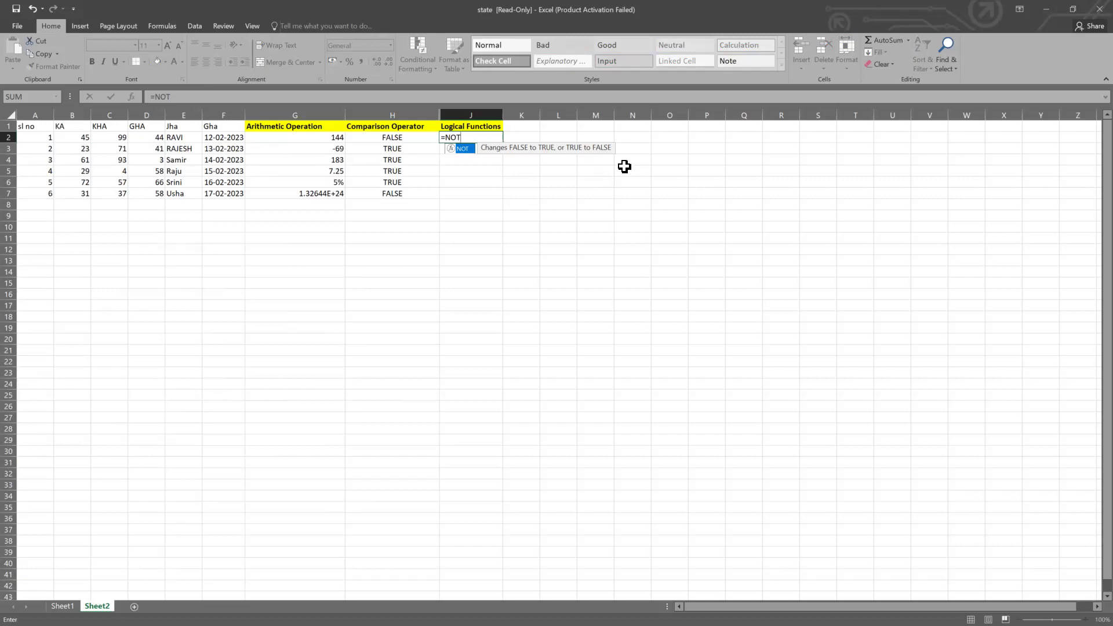
text(()
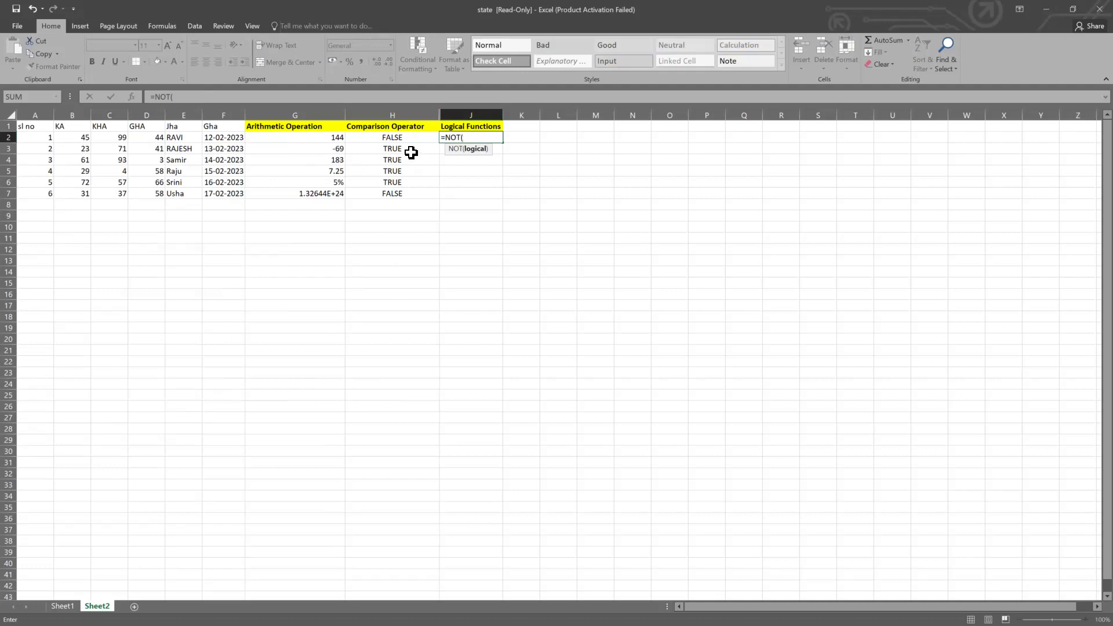
click(81, 138)
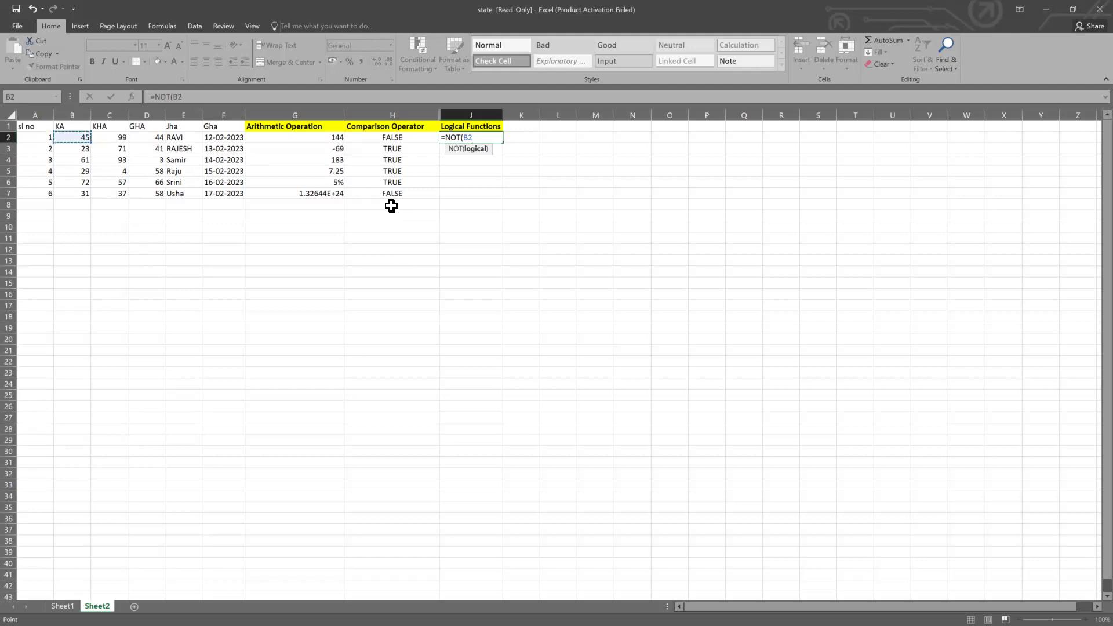
text(=)
click(115, 139)
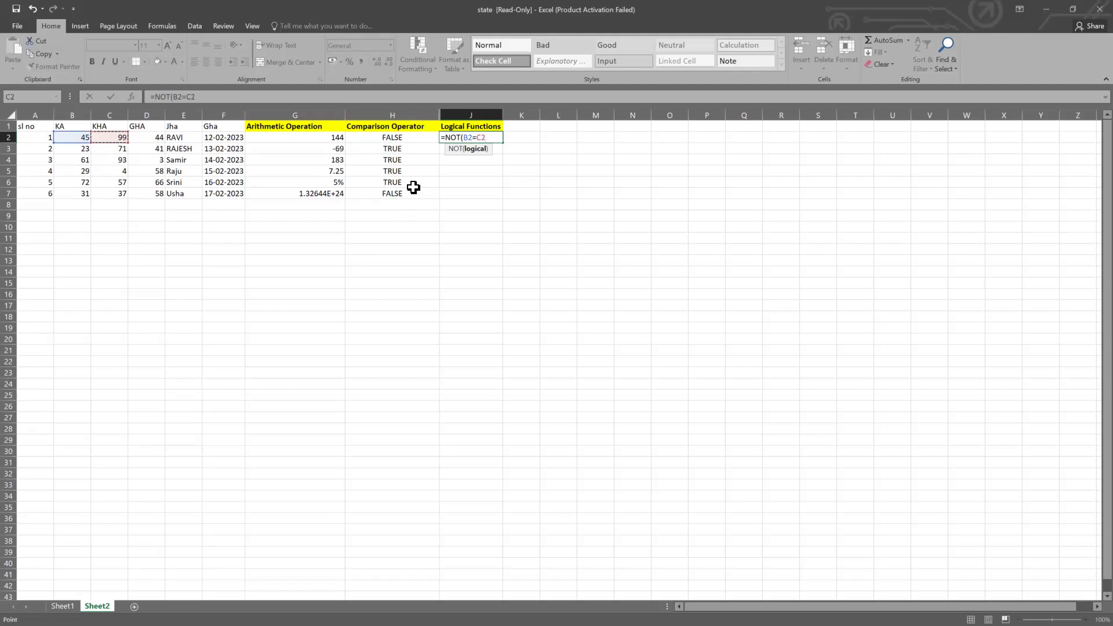
text())
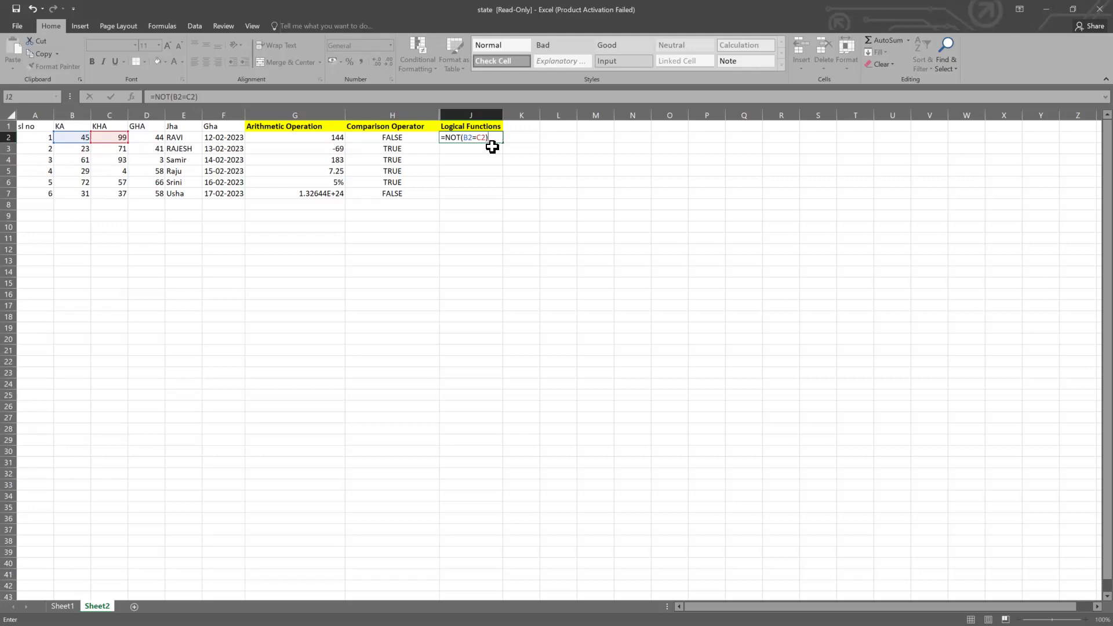
key(Return)
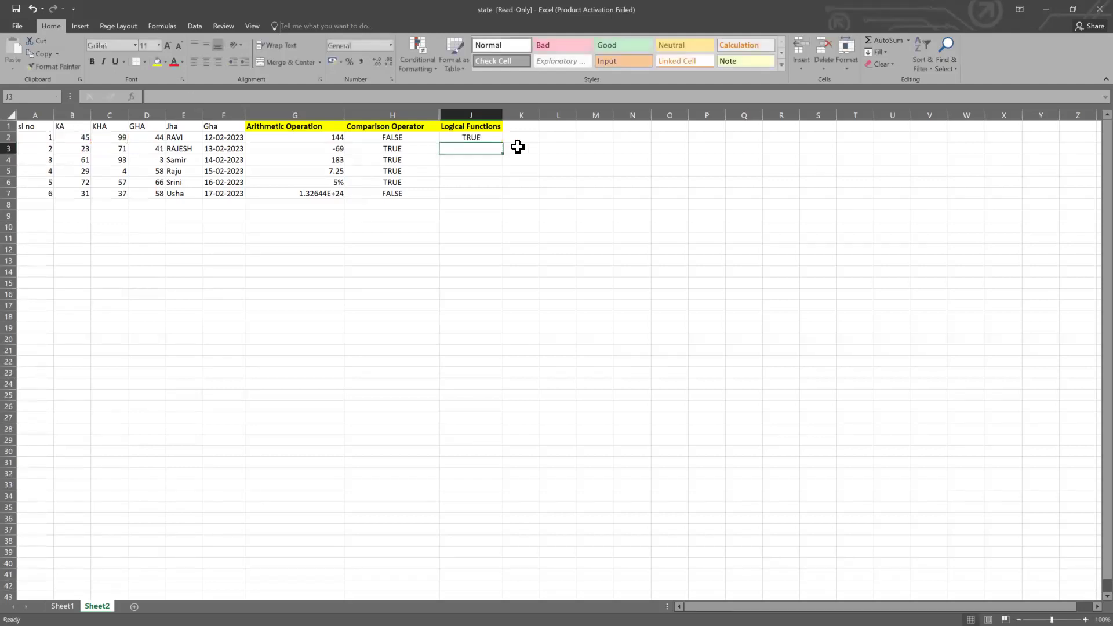
click(496, 138)
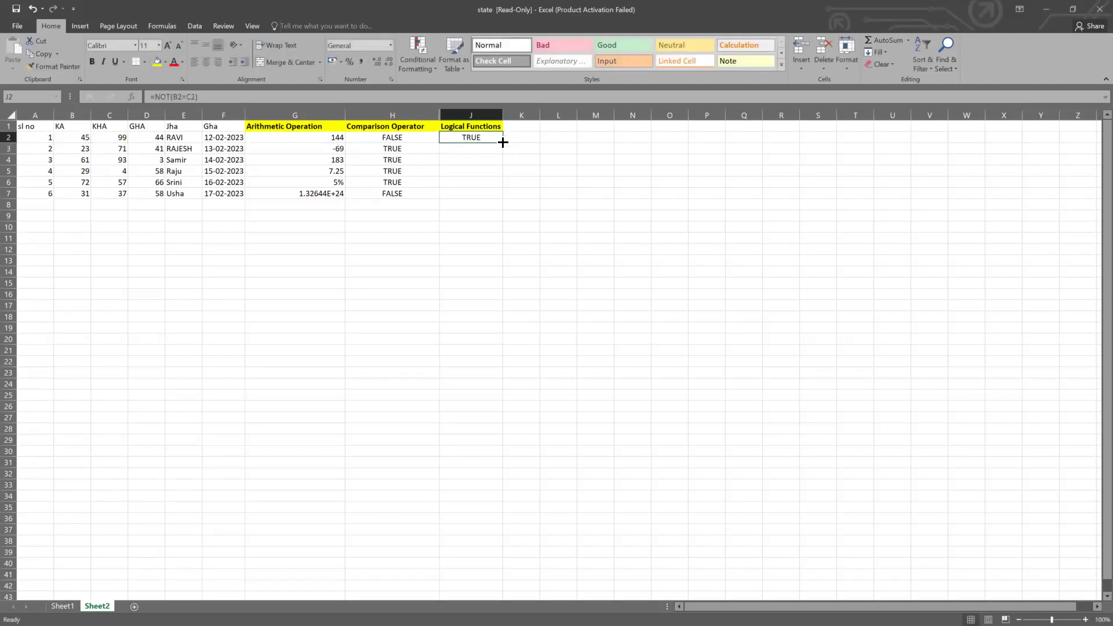
double_click(478, 137)
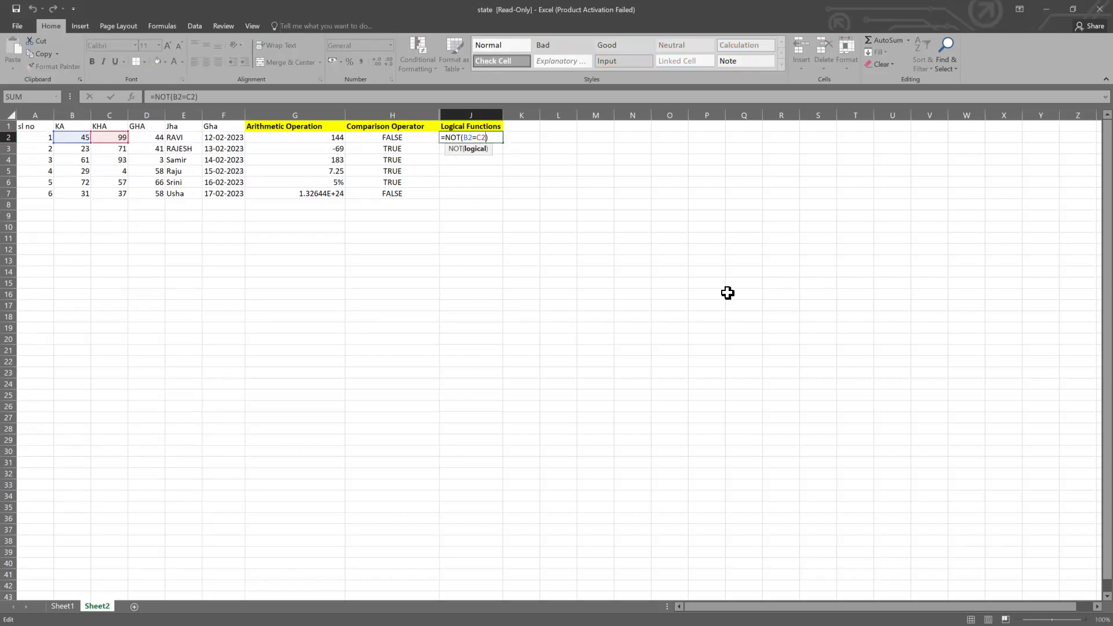
text(99)
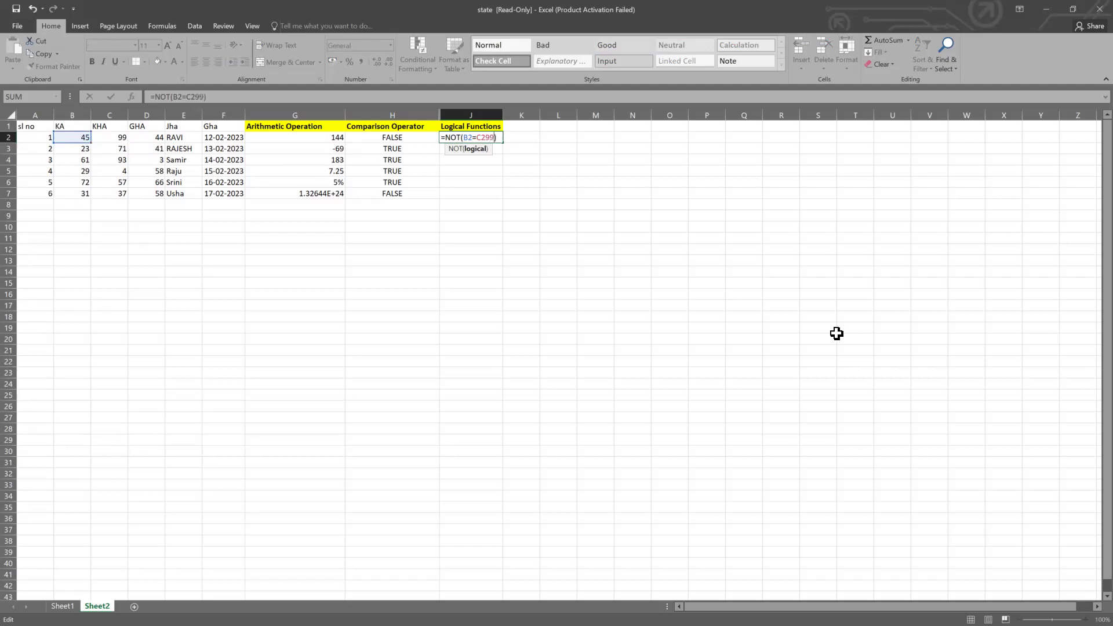
click(434, 362)
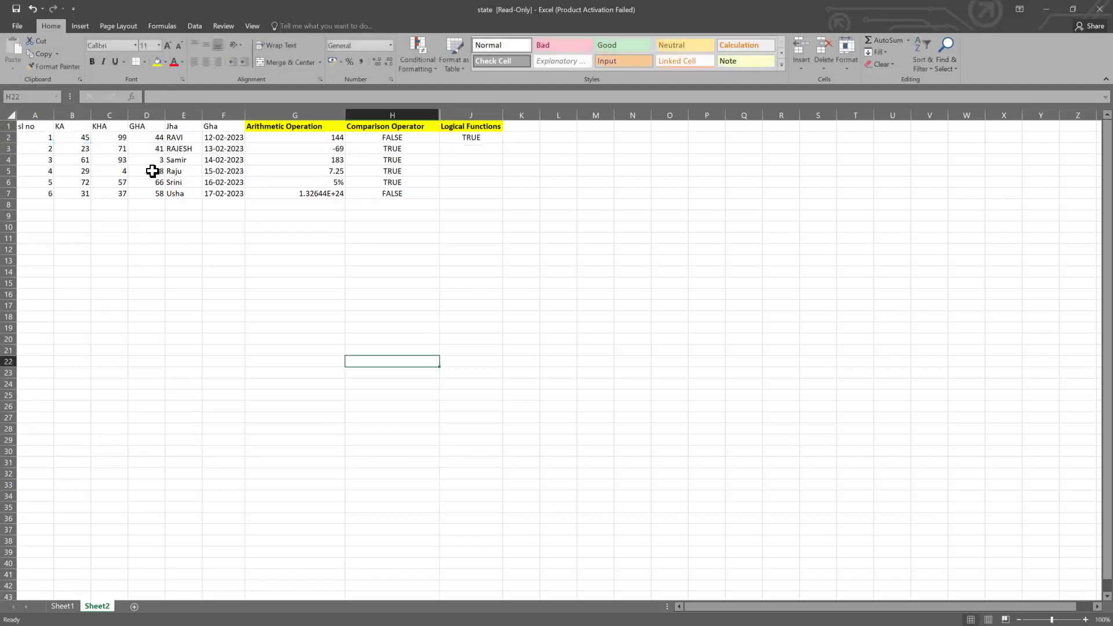
Set the KA value in cell B2 to 99
click(81, 138)
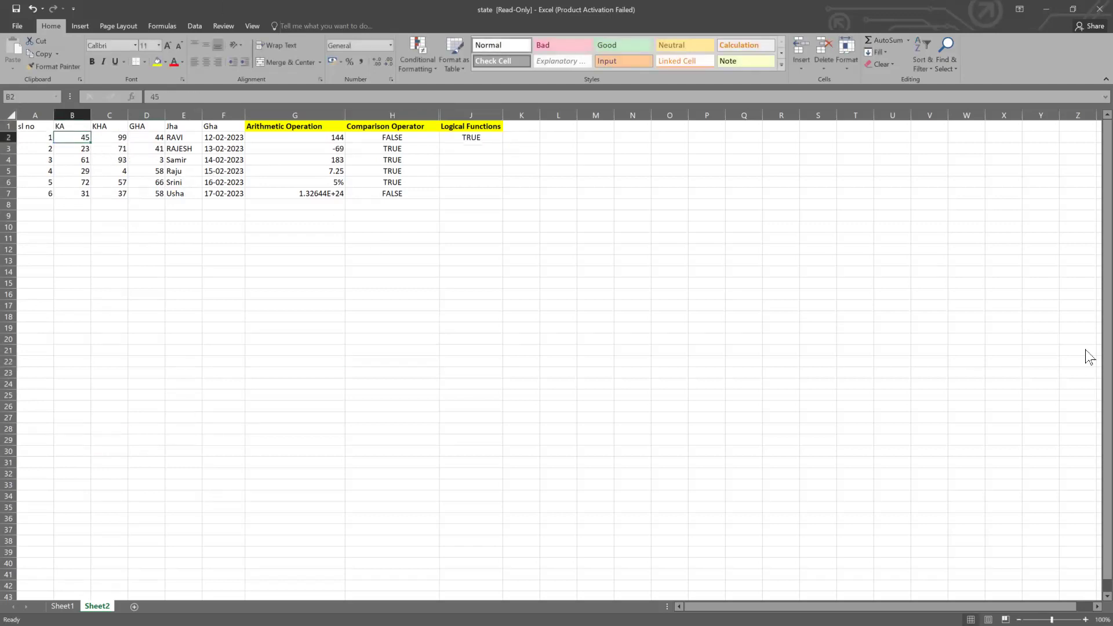
text(99)
key(Return)
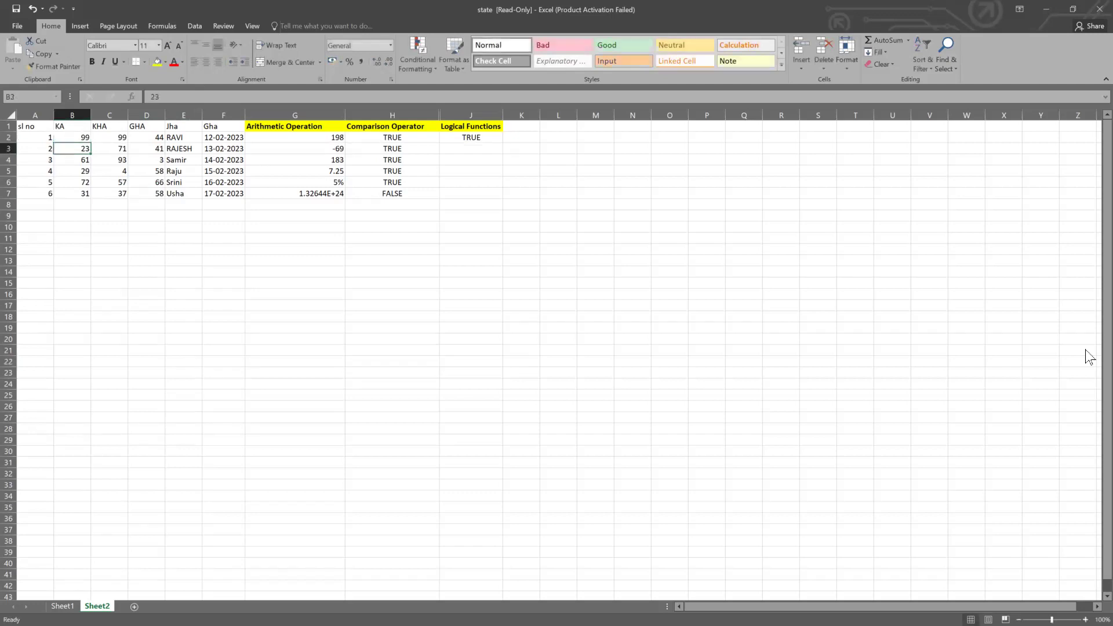
Correct the second reference in cell J2's NOT formula to C2, so the formula compares B2 with C2
click(472, 137)
double_click(473, 136)
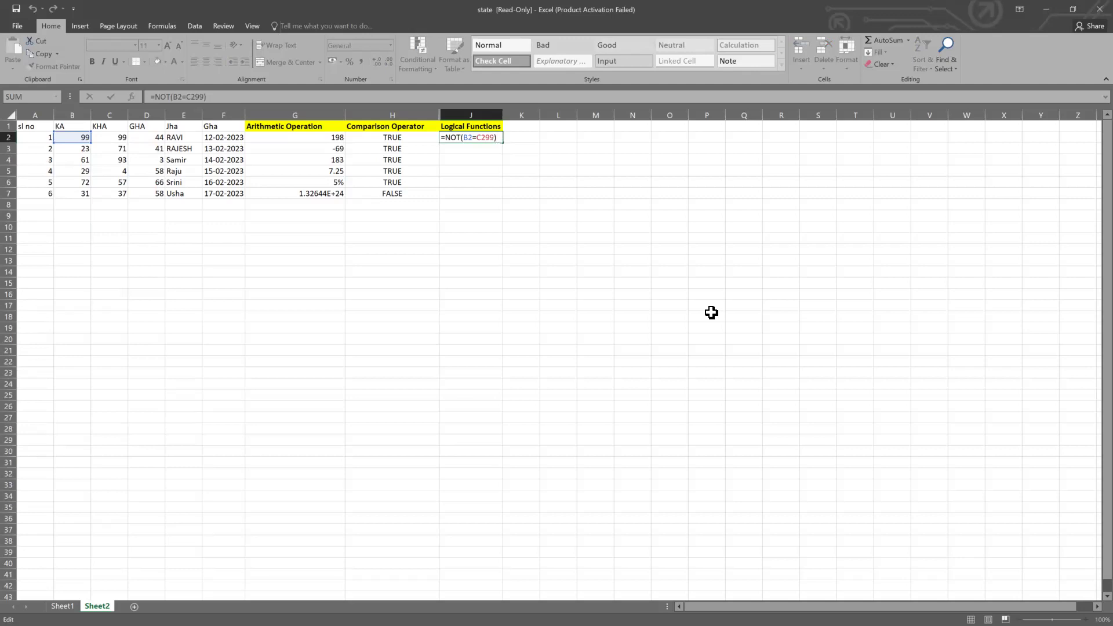
key(BackSpace)
key(BackSpace)
key(BackSpace)
key(BackSpace)
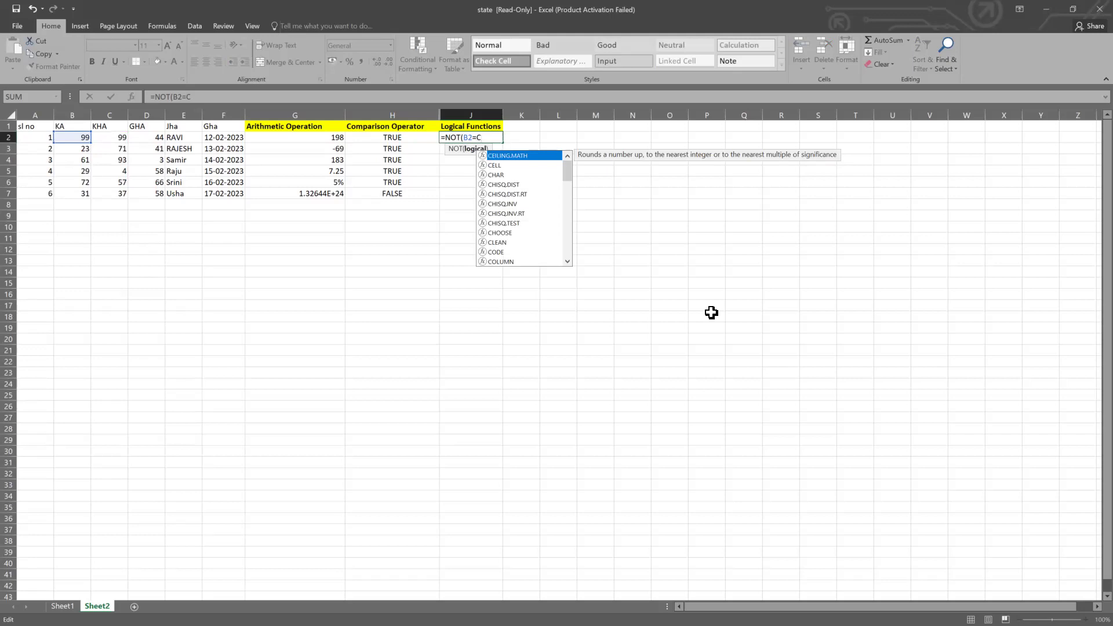
text(2)
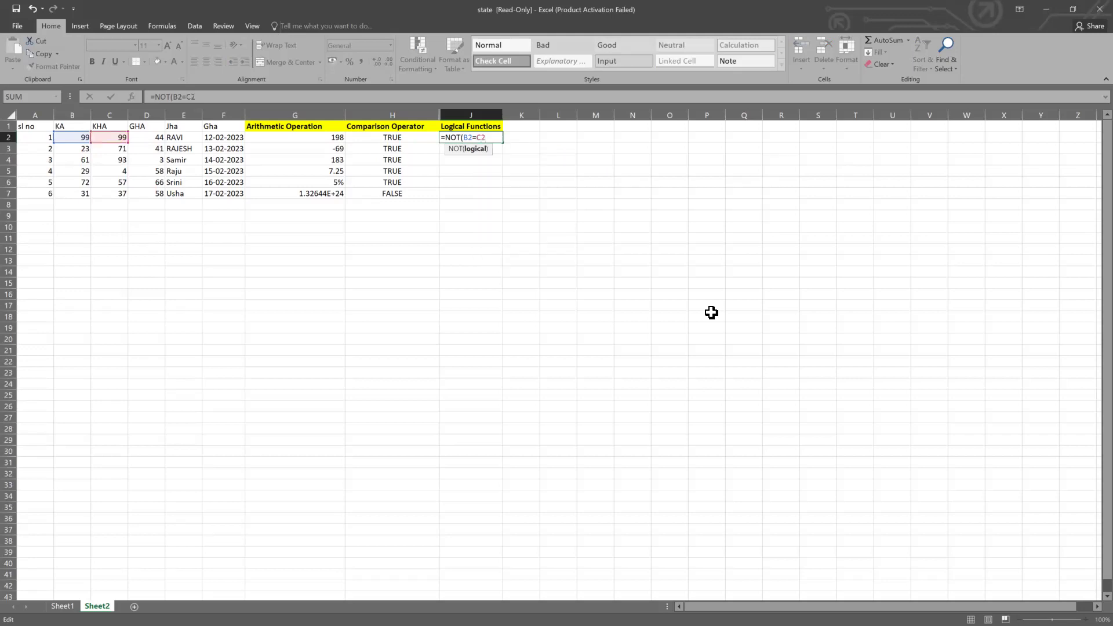
key(Return)
click(394, 206)
click(464, 138)
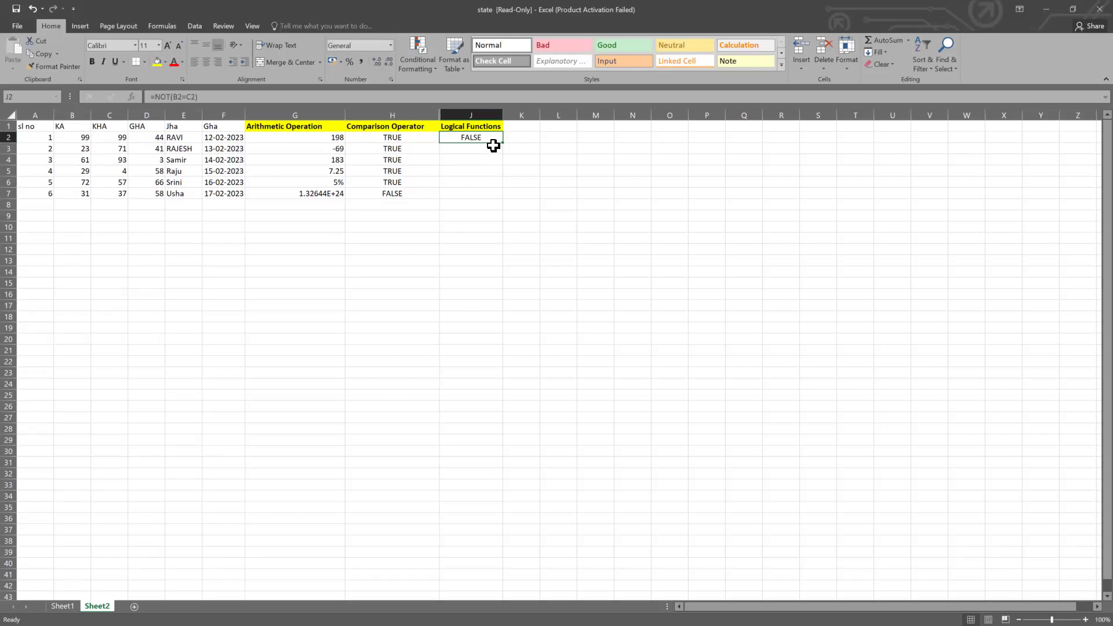
Compare the equality formula in H2 with the NOT formula in J2, examining the cells they reference and their results
click(385, 139)
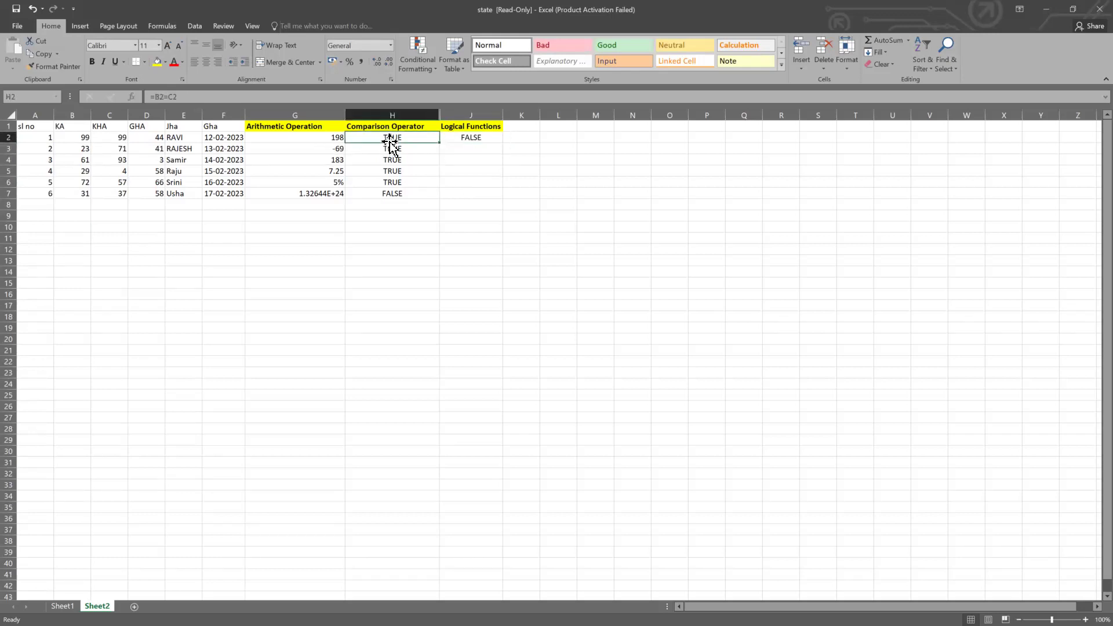
double_click(389, 141)
click(419, 181)
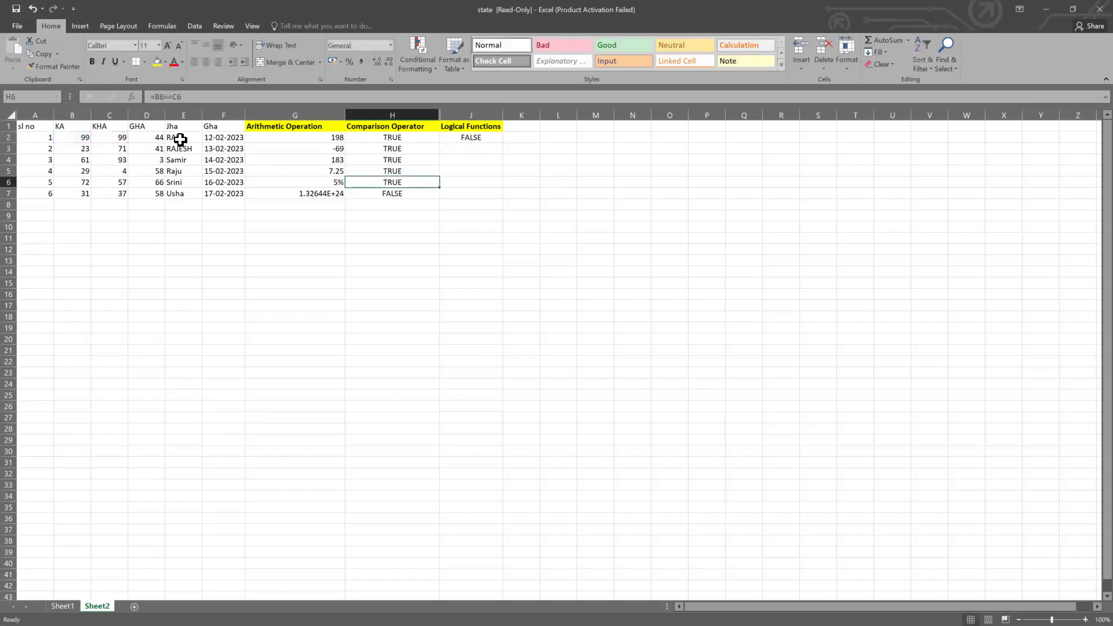
click(122, 148)
click(410, 139)
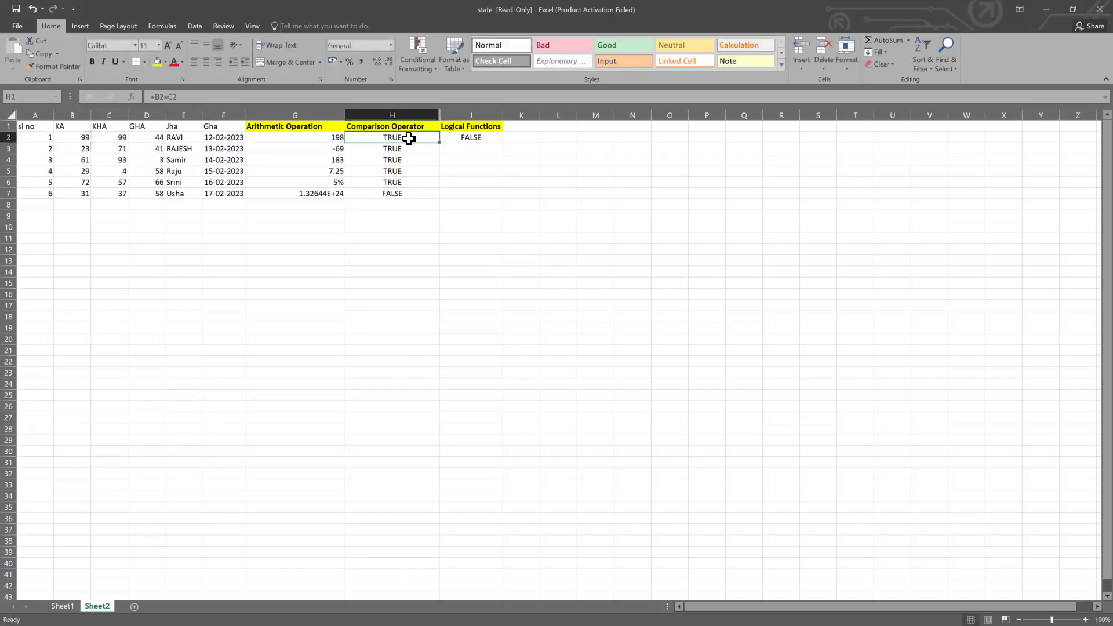
click(502, 148)
click(494, 138)
double_click(495, 137)
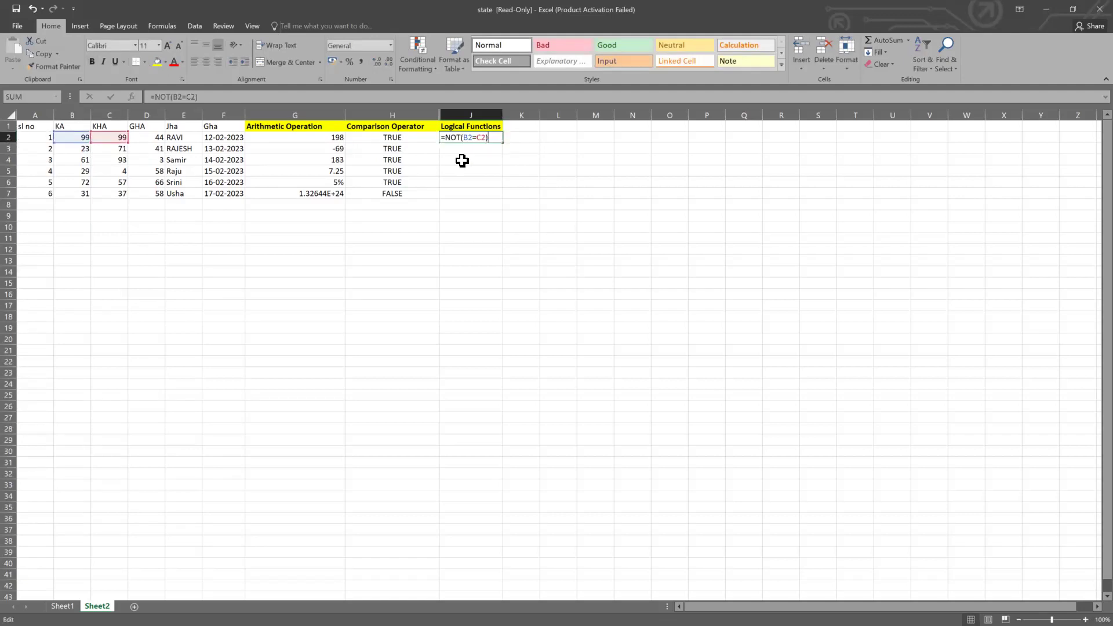
click(406, 139)
click(494, 138)
double_click(495, 138)
click(486, 191)
drag(392, 141, 464, 137)
click(464, 137)
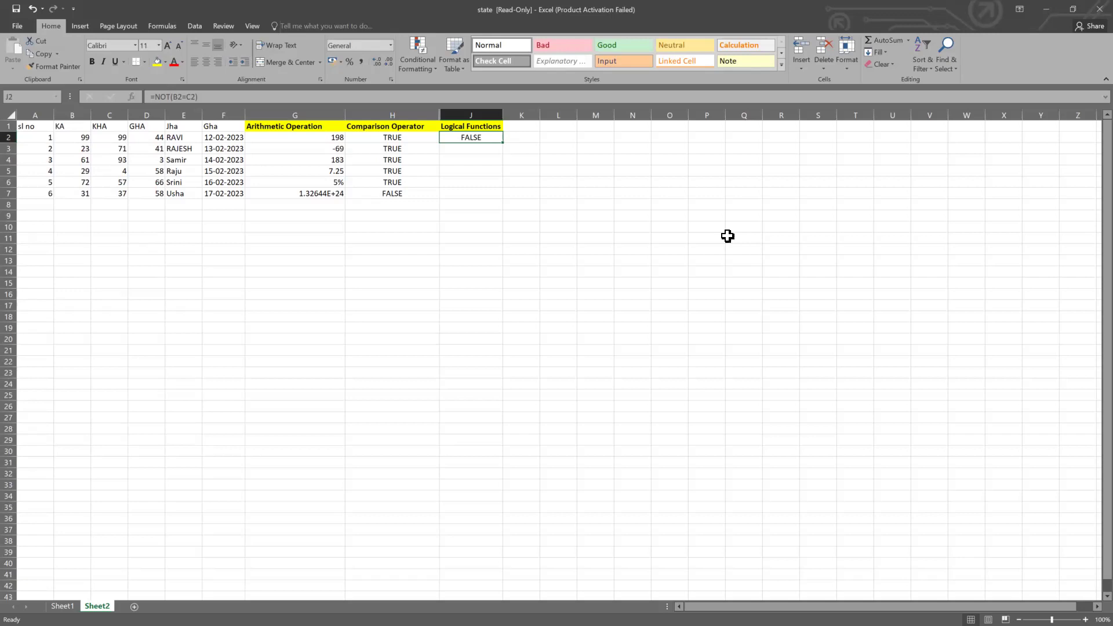
click(465, 203)
click(467, 159)
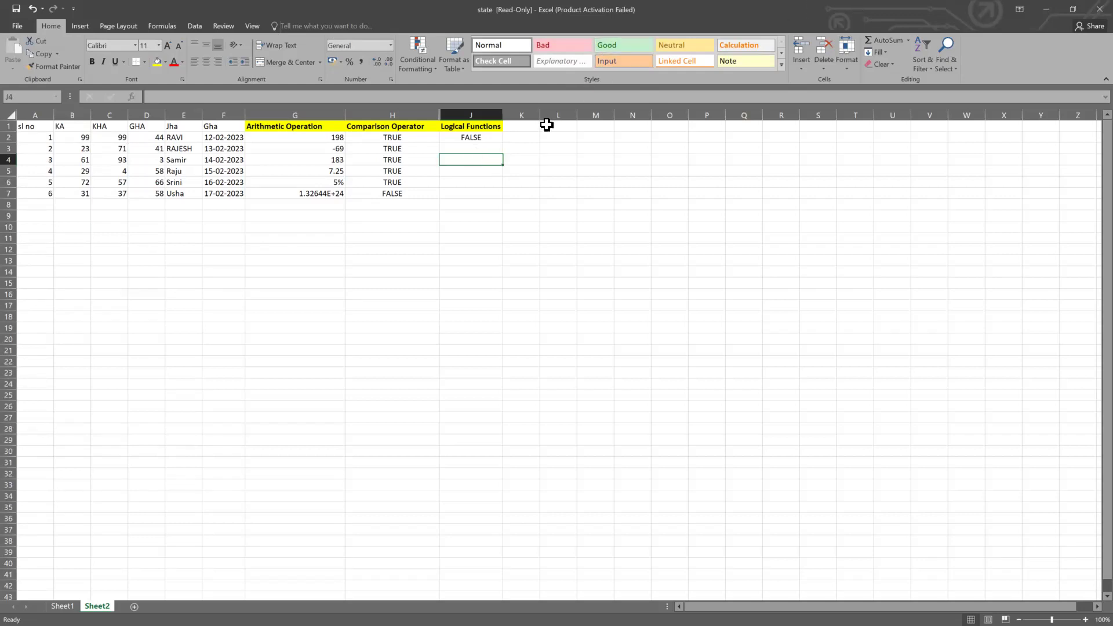
click(488, 139)
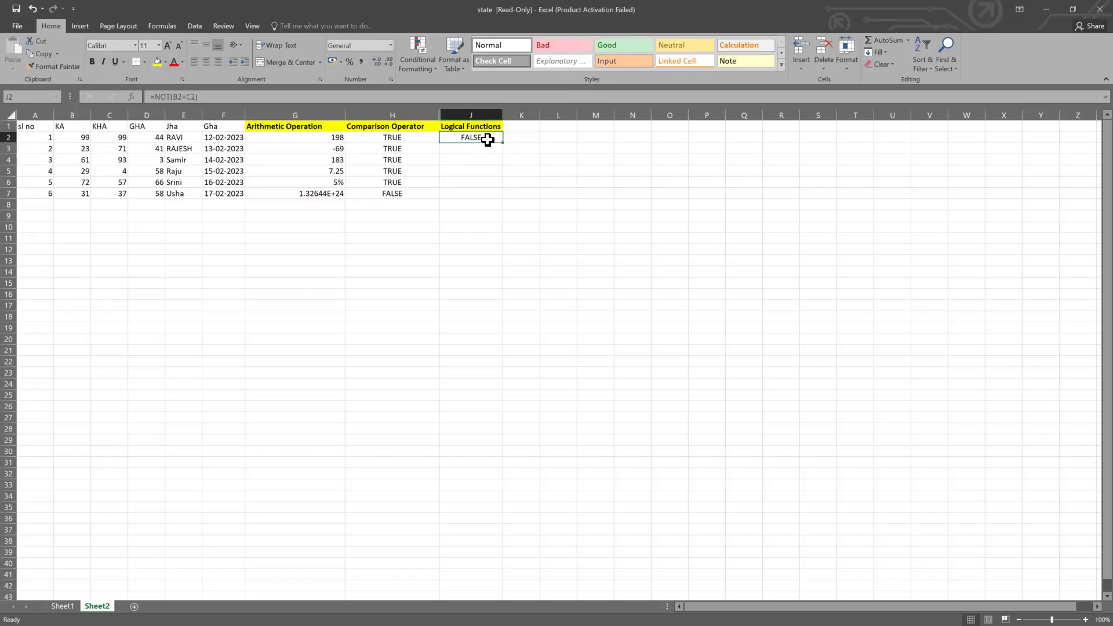
Enter the logical formula =OR(A2>=B2,B3<=A3) in cell J3
click(487, 148)
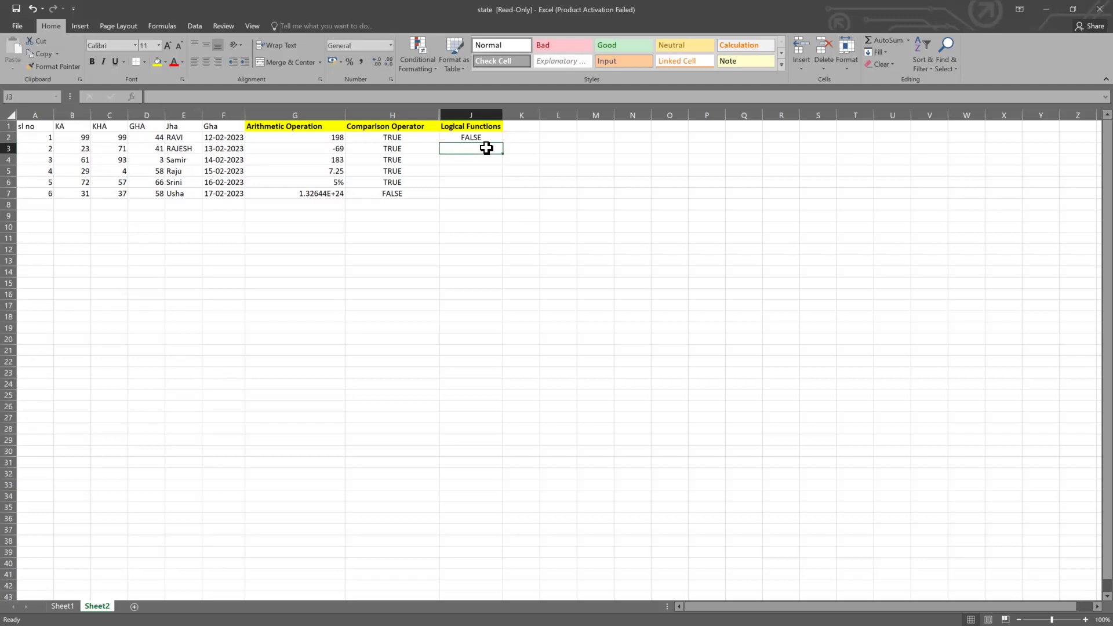
text(=)
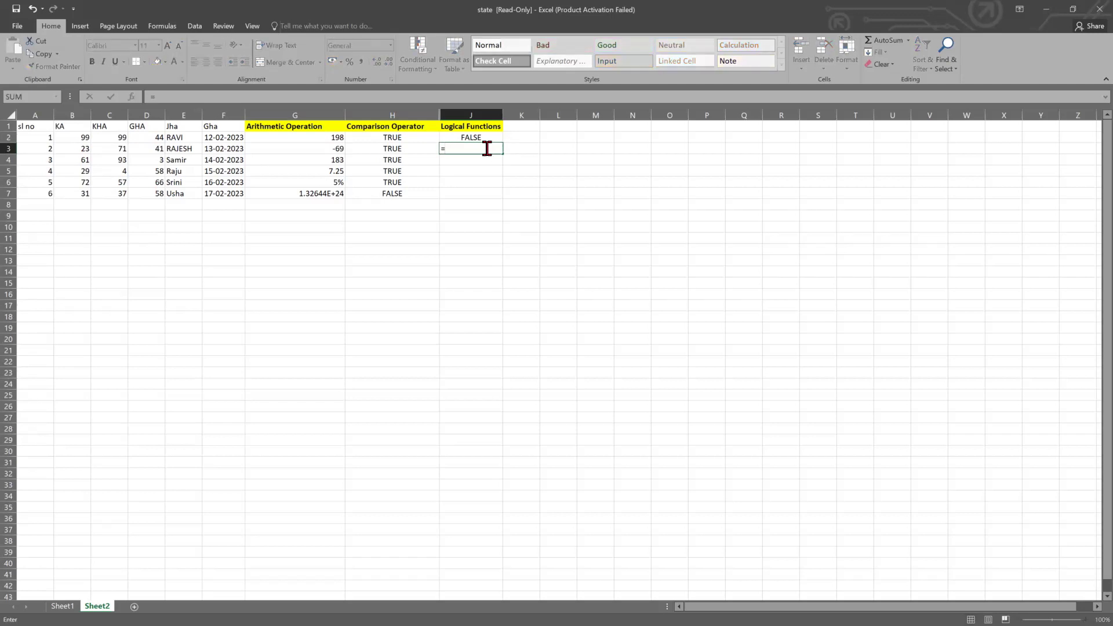
text(OR)
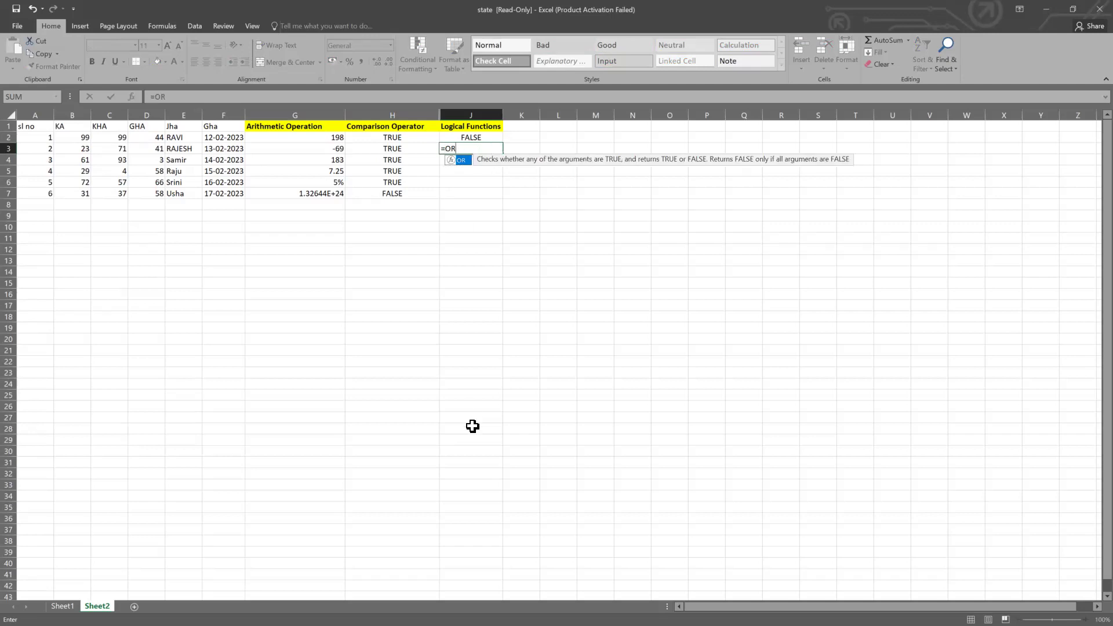
text(()
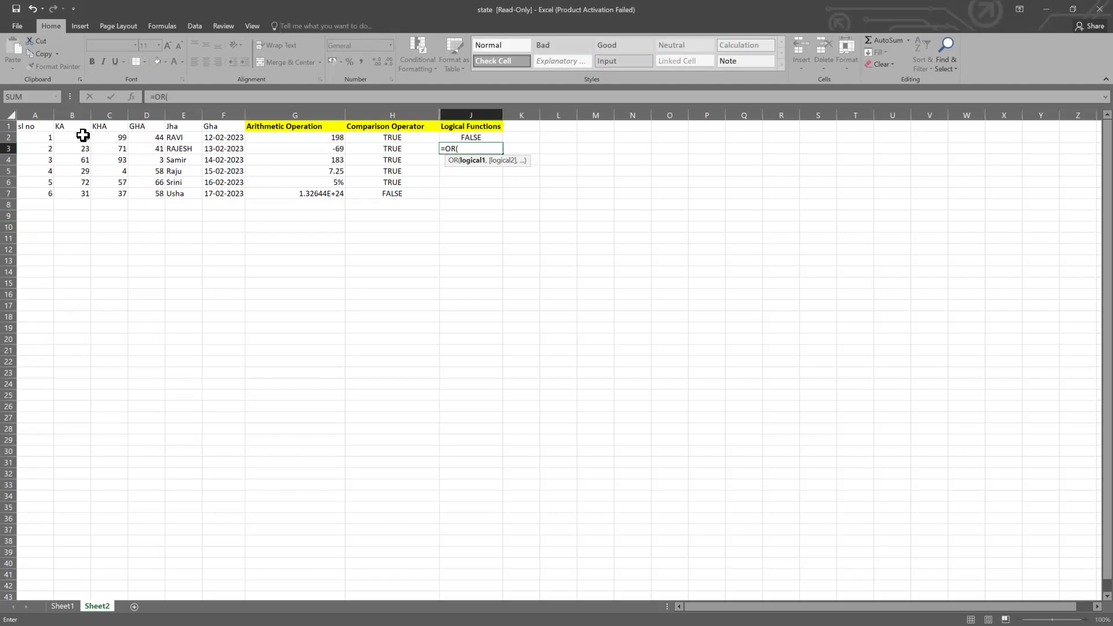
click(47, 137)
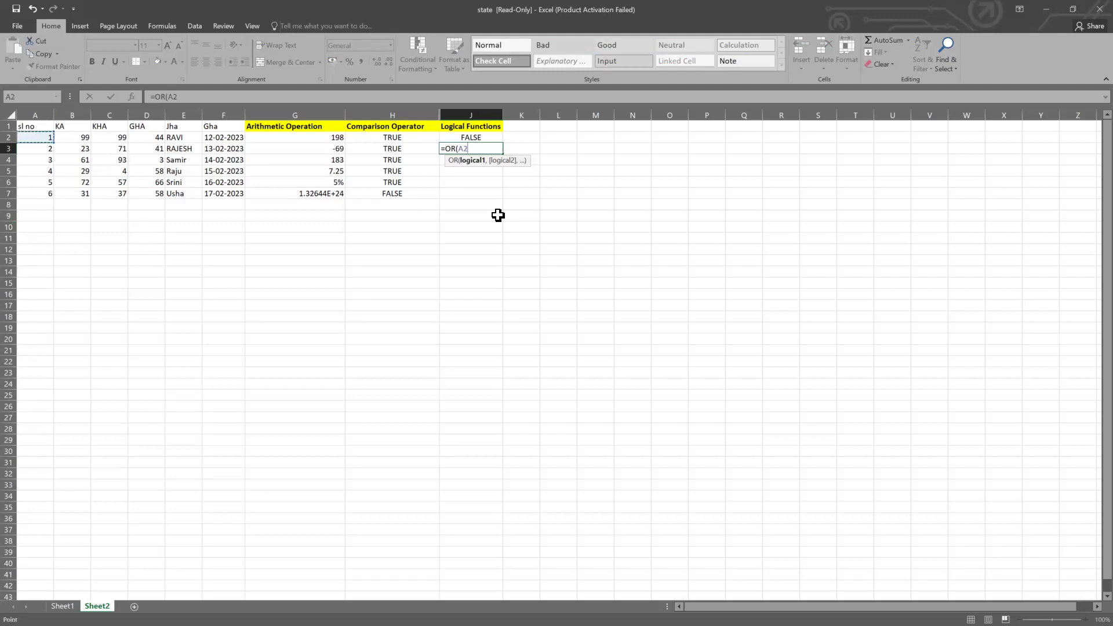
text(>=)
click(71, 136)
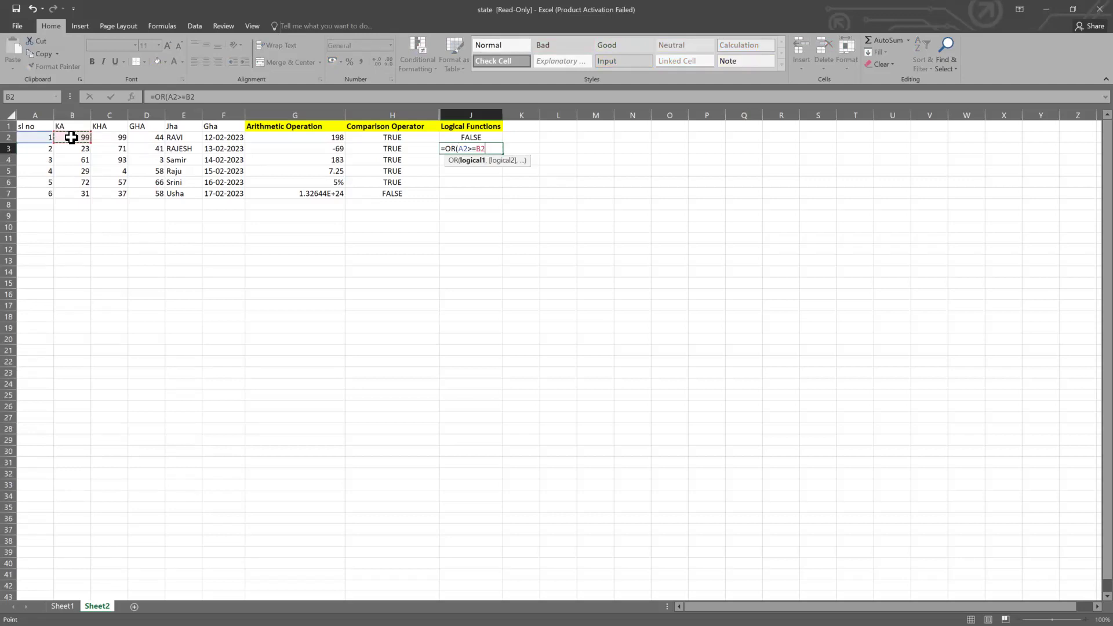
key(F8)
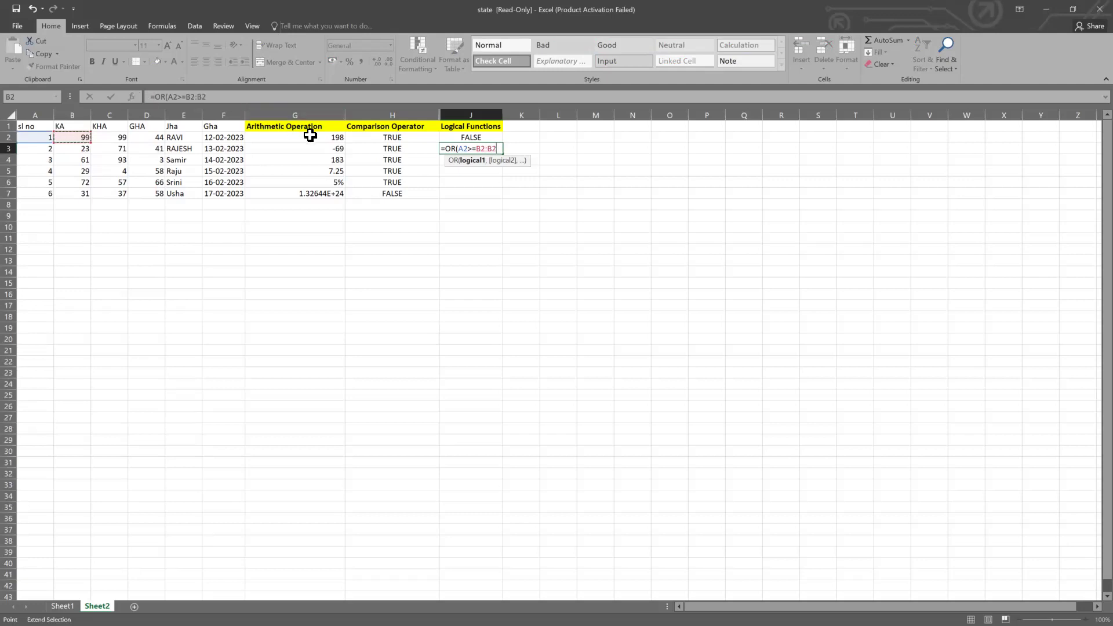
click(251, 96)
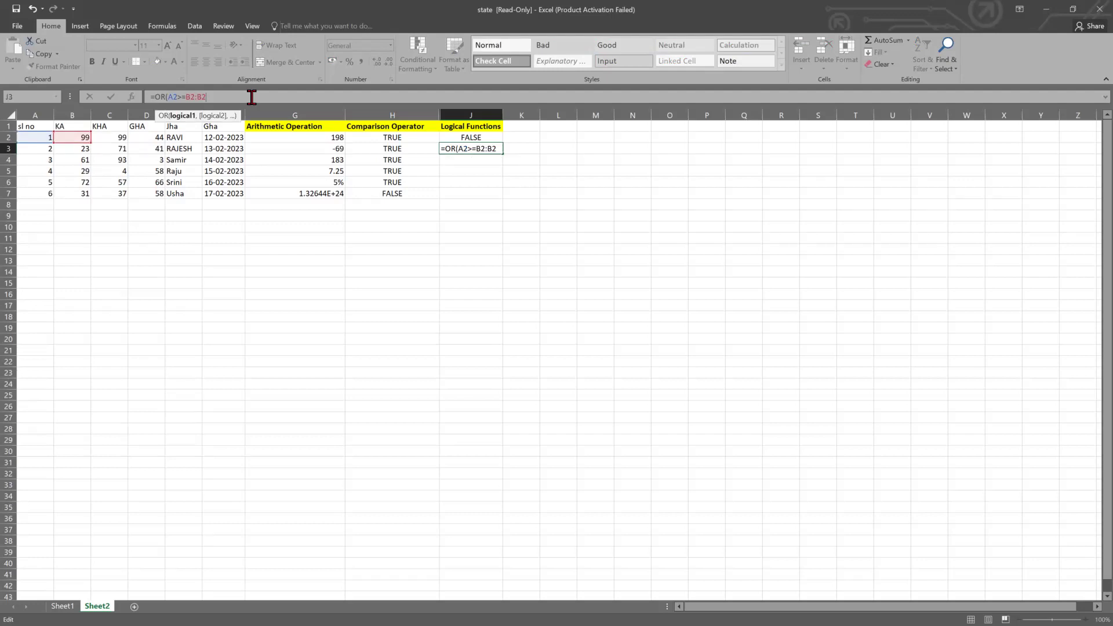
key(BackSpace)
key(BackSpace)
text(,)
click(86, 151)
text(<)
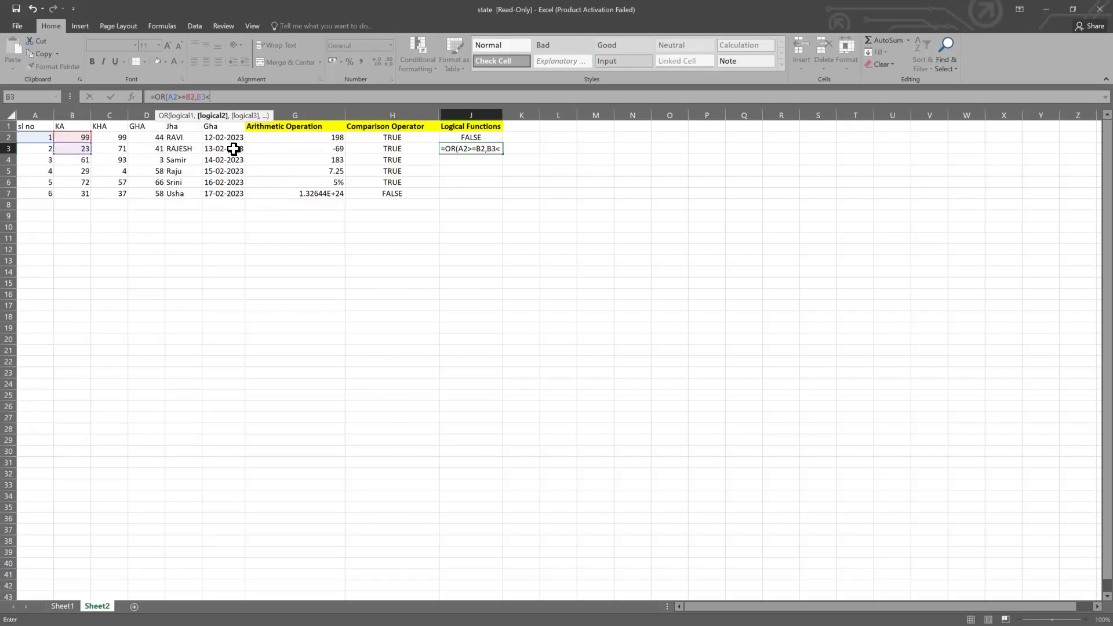
text(=)
click(41, 146)
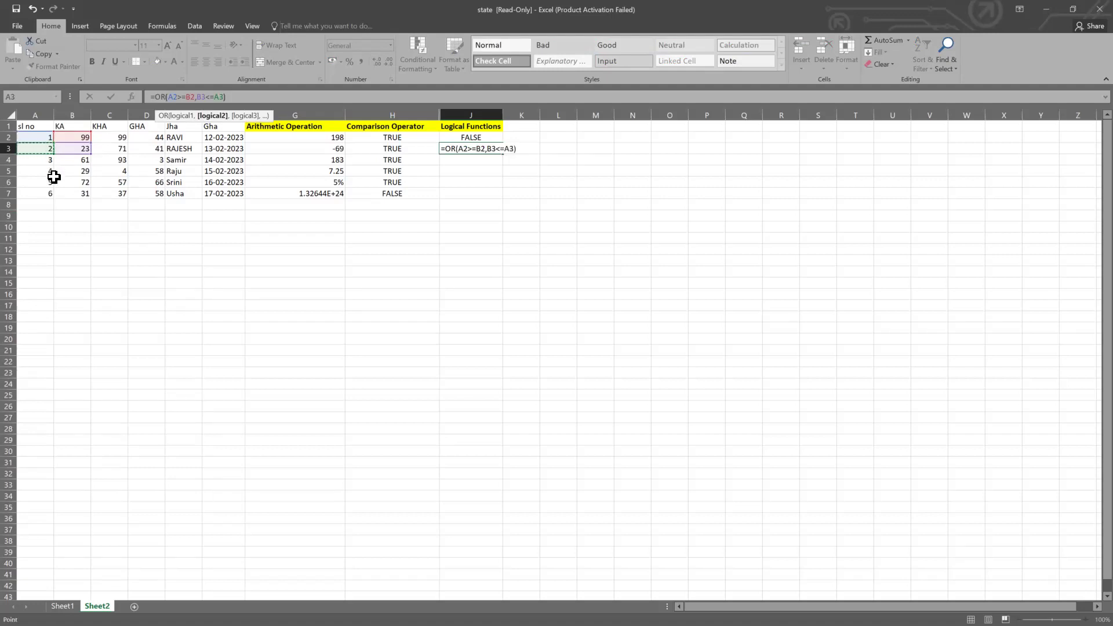
key(Return)
click(489, 149)
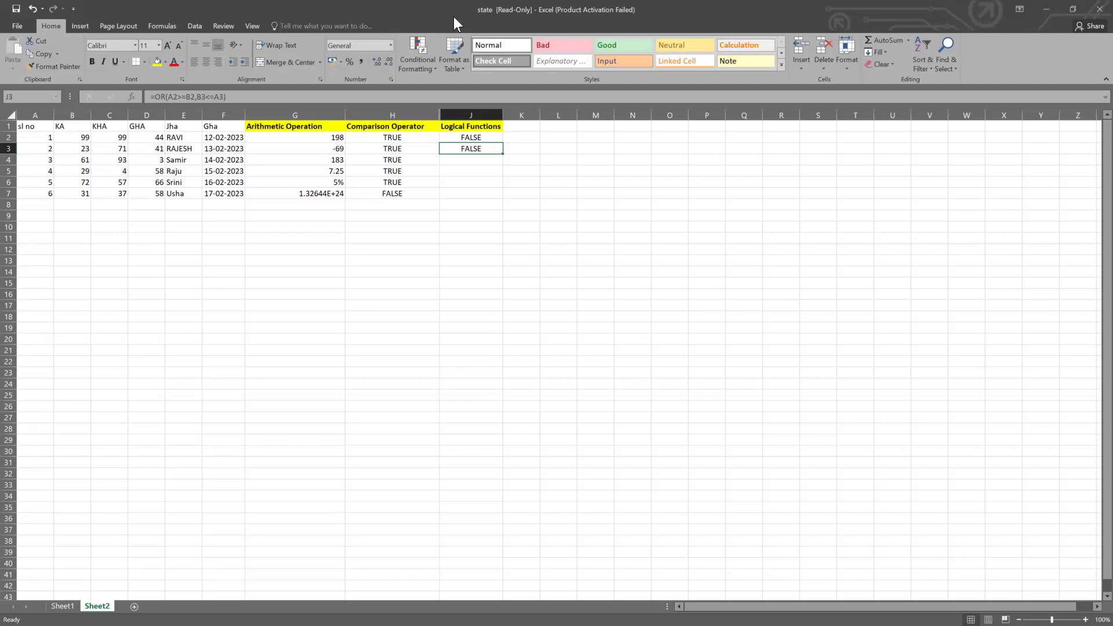
click(470, 138)
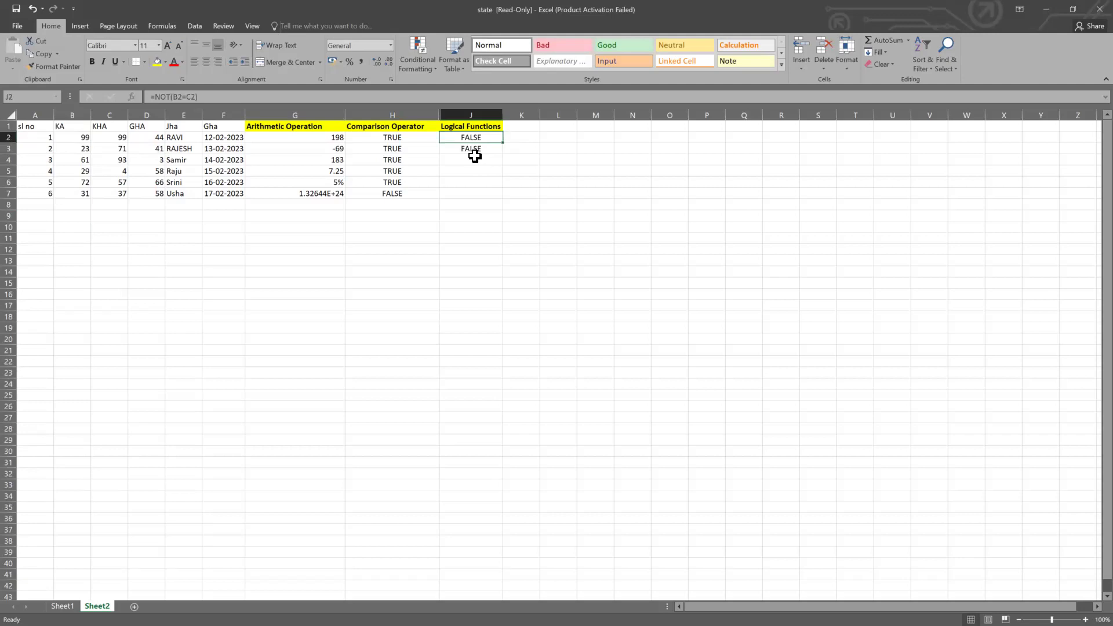
click(474, 158)
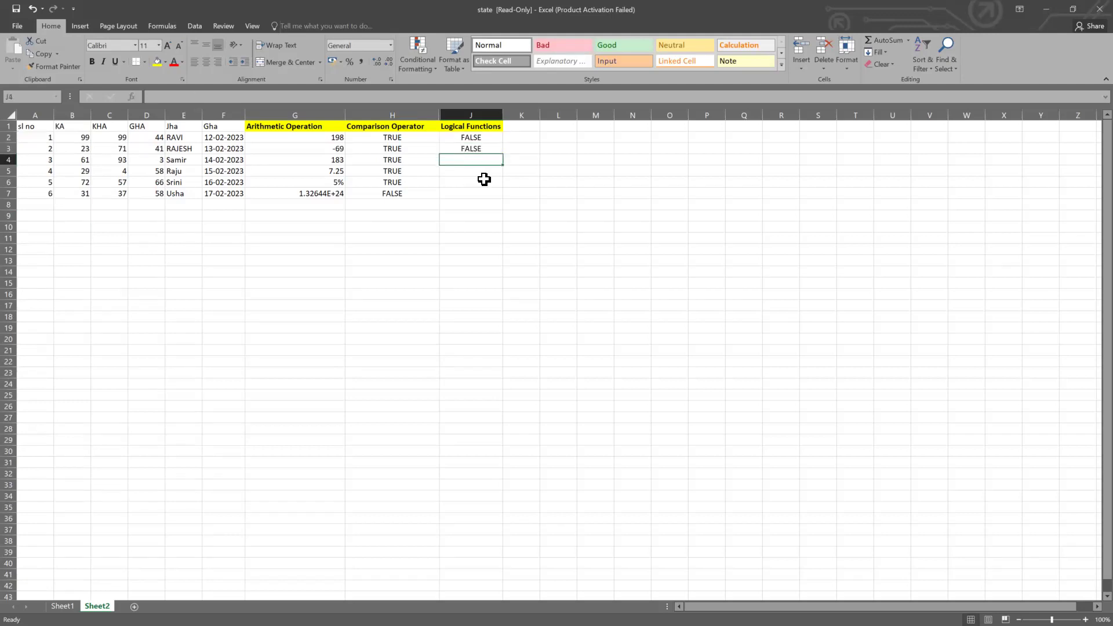
text(=)
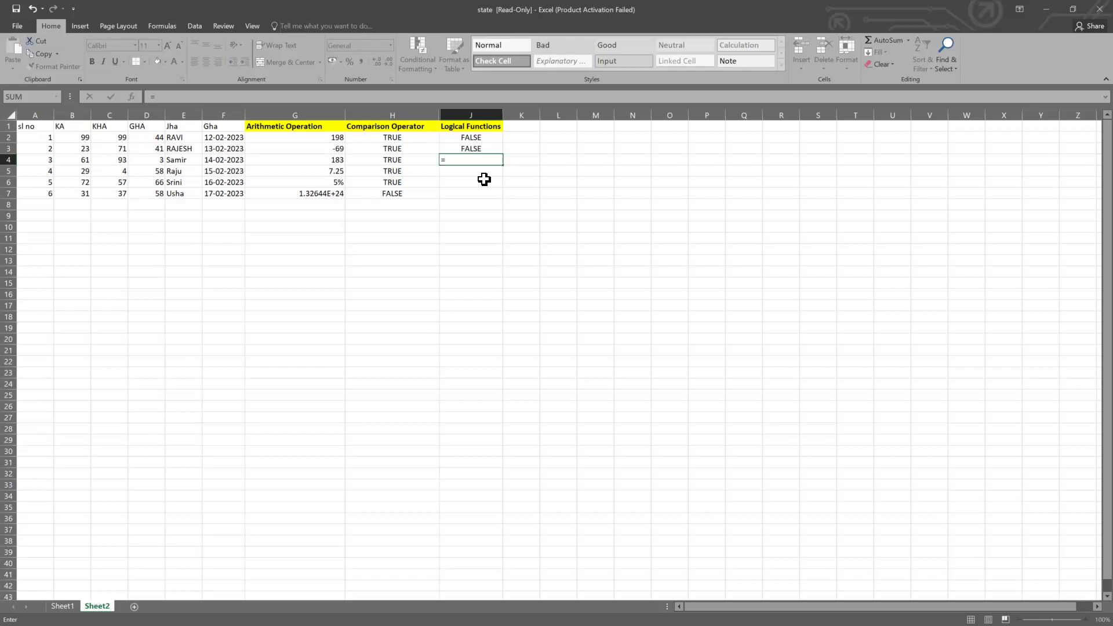
text(AN)
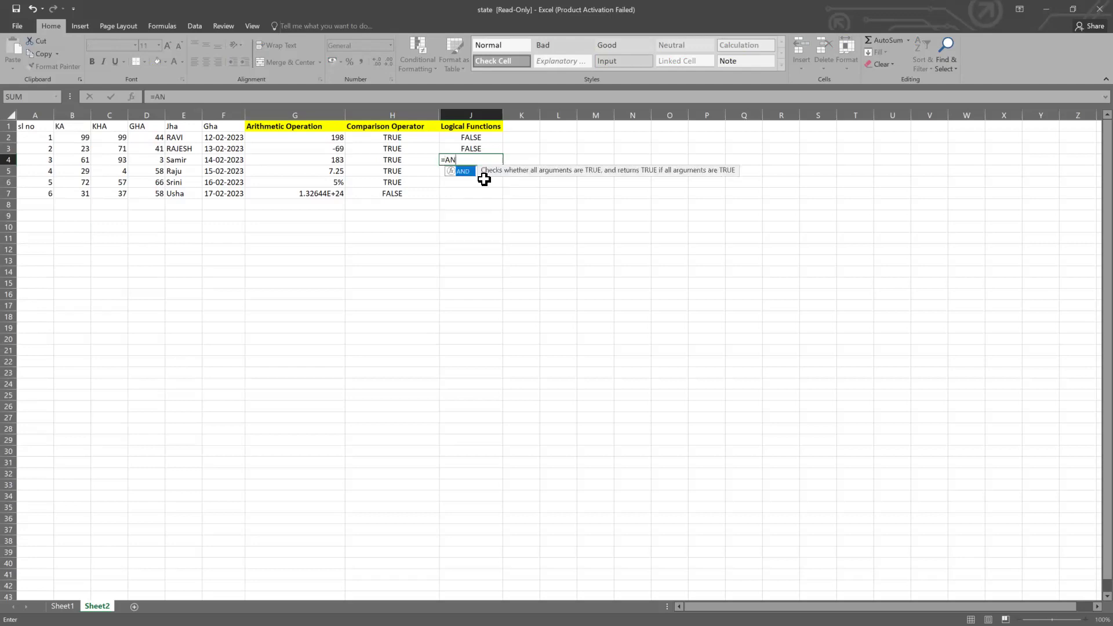
text(D()
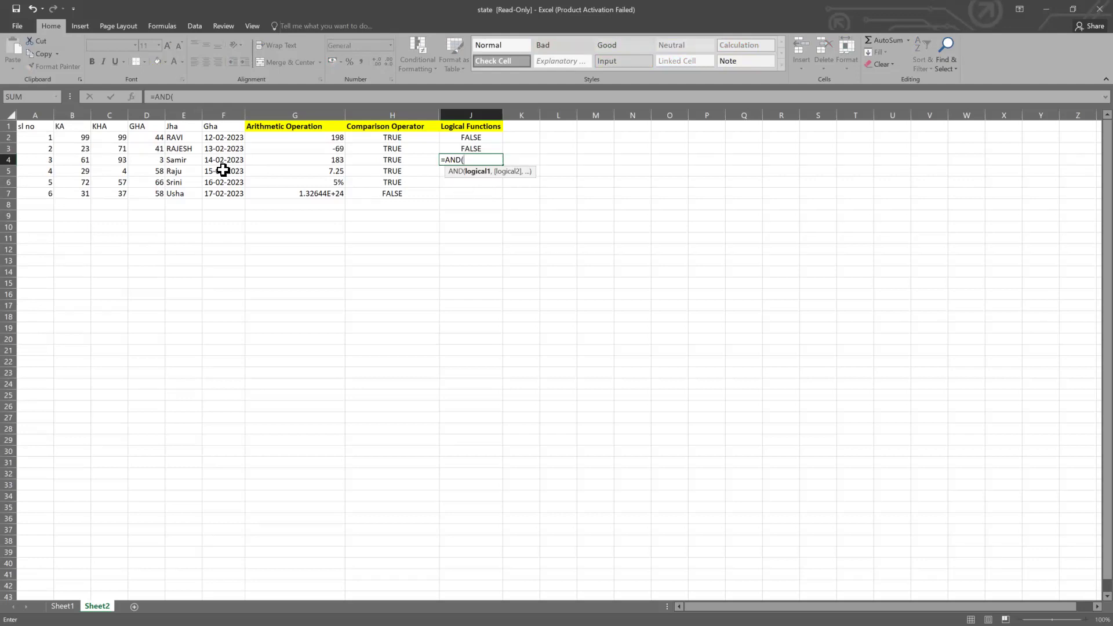
click(122, 156)
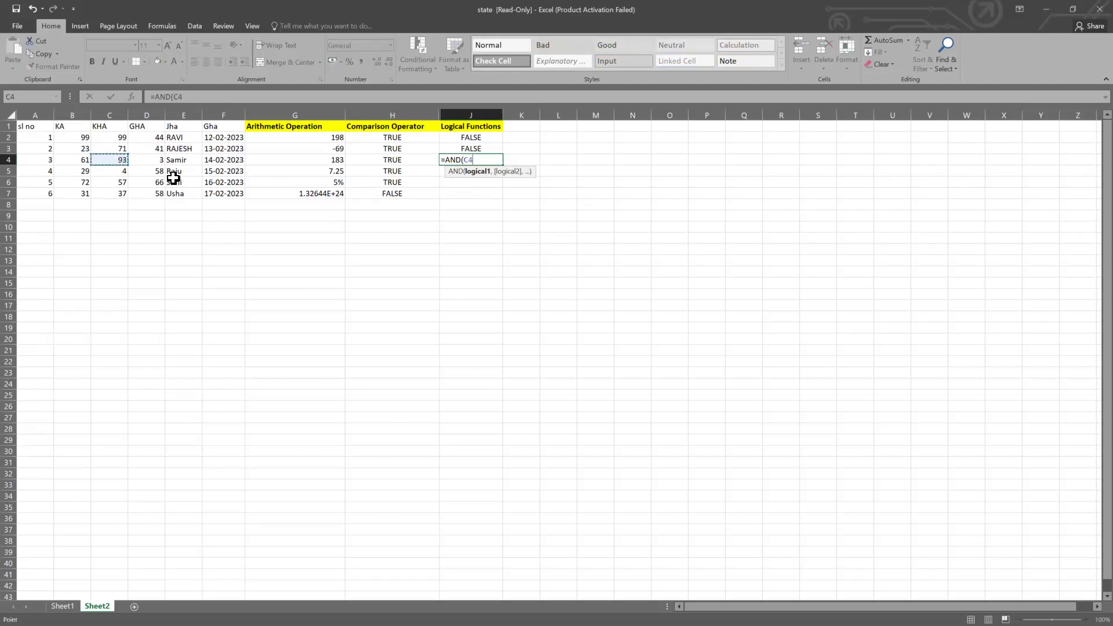
text(>=)
click(74, 161)
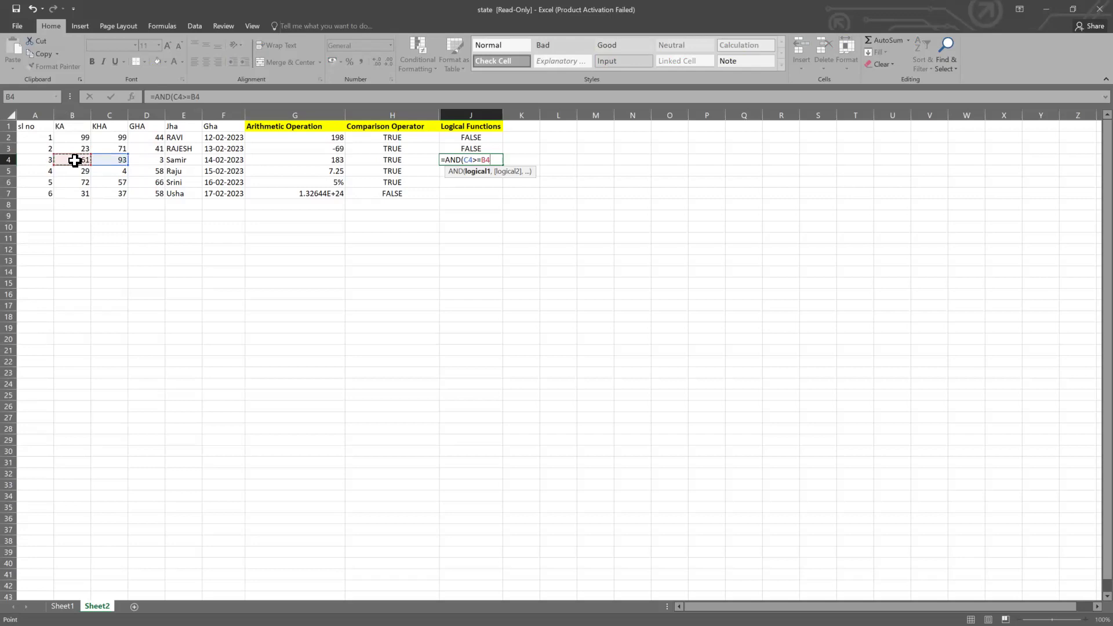
key(F8)
click(86, 150)
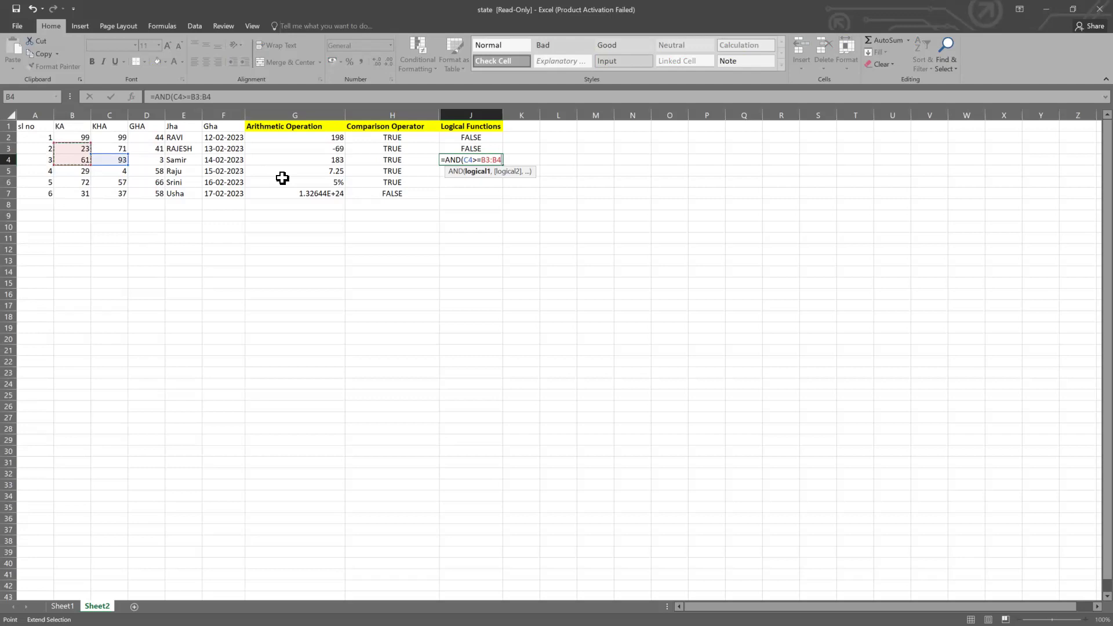
key(BackSpace)
key(BackSpace)
key(BackSpace)
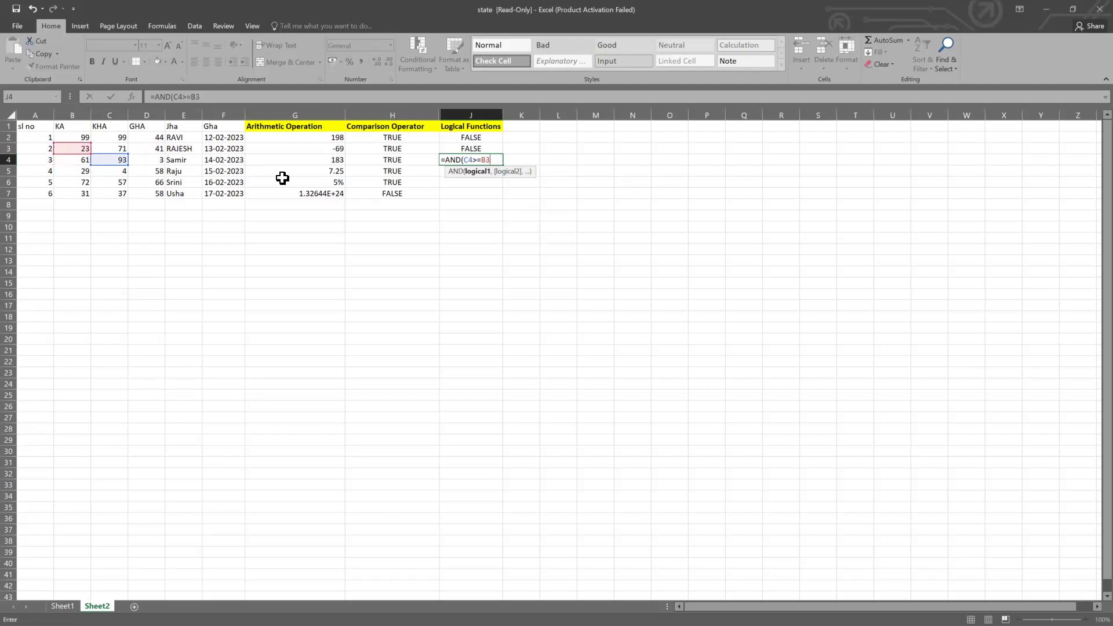
text(>=)
key(Left)
key(Left)
key(Left)
key(Left)
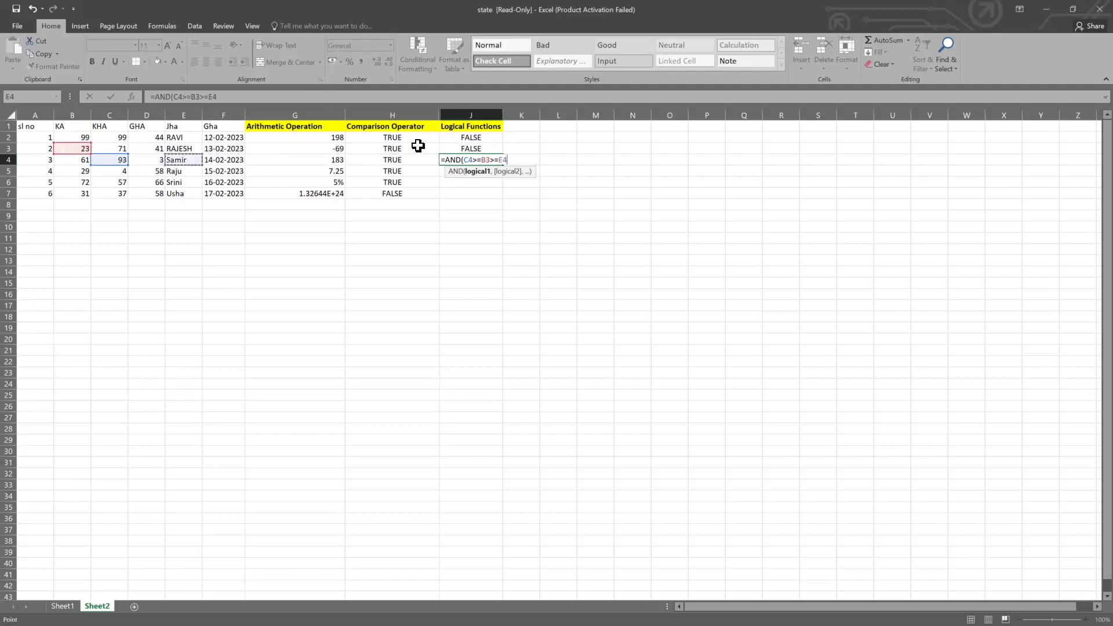
click(502, 160)
click(507, 216)
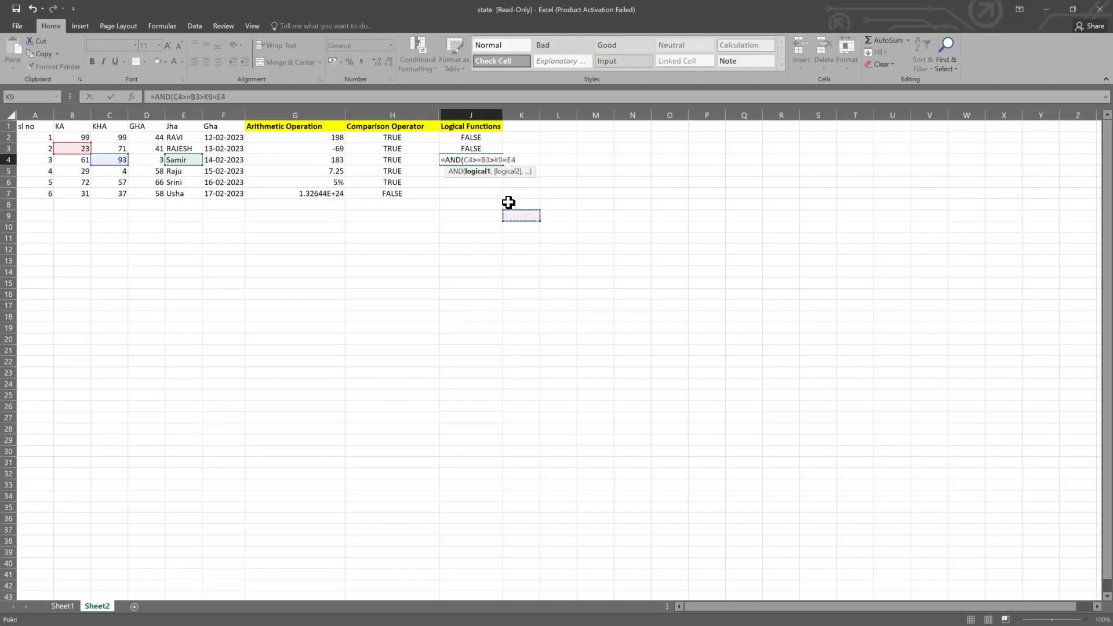
key(BackSpace)
key(BackSpace)
key(BackSpace)
key(BackSpace)
key(BackSpace)
key(BackSpace)
key(BackSpace)
key(BackSpace)
key(BackSpace)
key(BackSpace)
key(BackSpace)
key(BackSpace)
key(BackSpace)
key(BackSpace)
key(BackSpace)
key(BackSpace)
key(BackSpace)
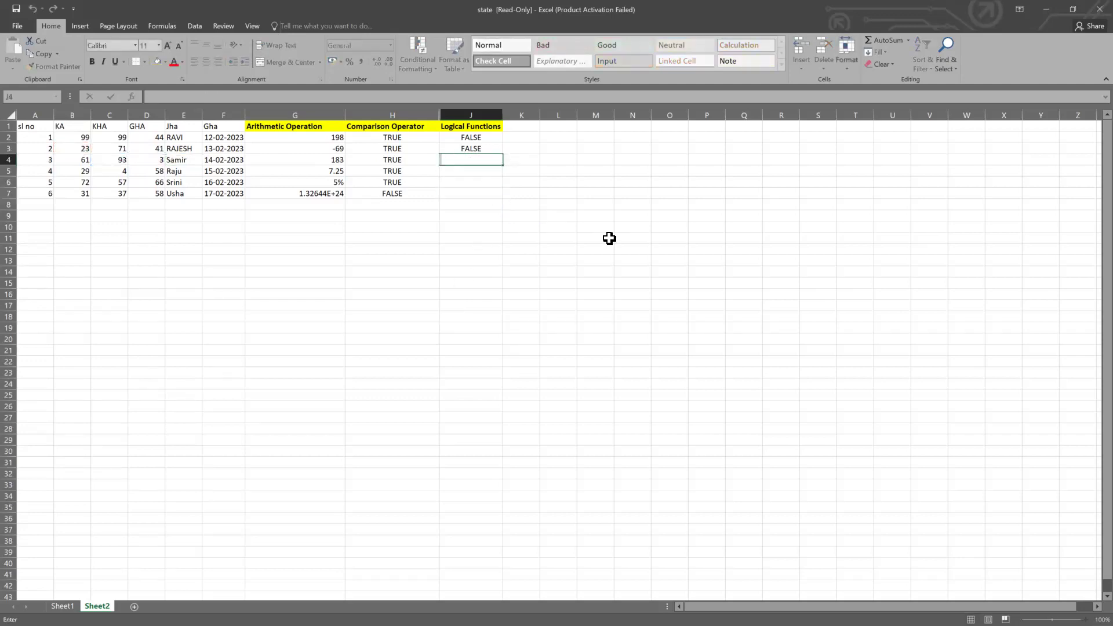
Enter the logical formula =AND(A2>20,B5>=C5) in cell J4
text(=)
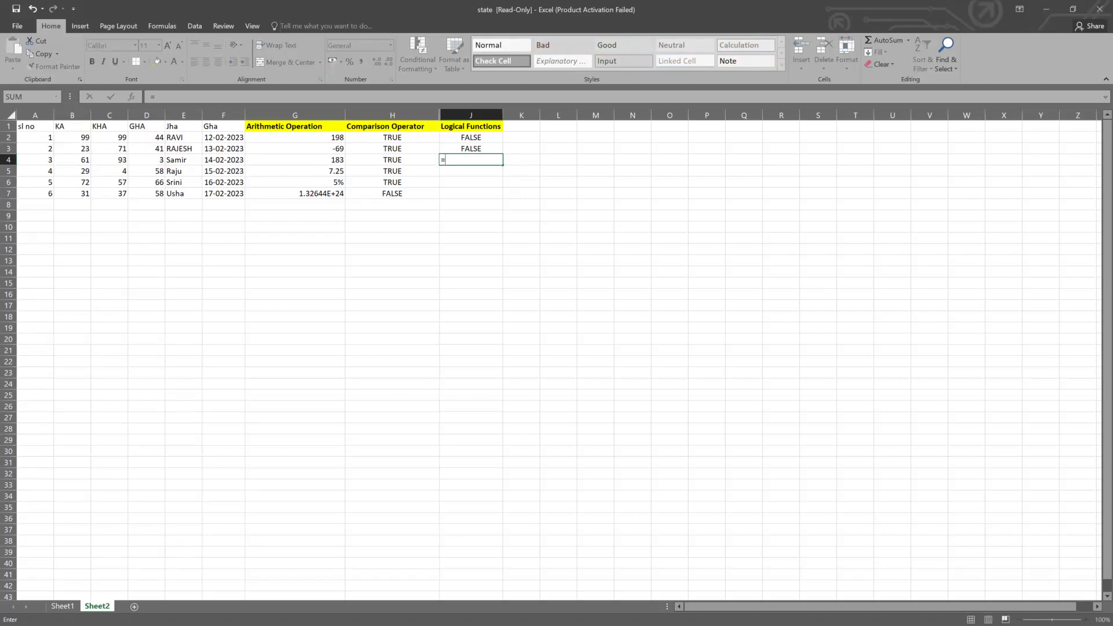
text(AND)
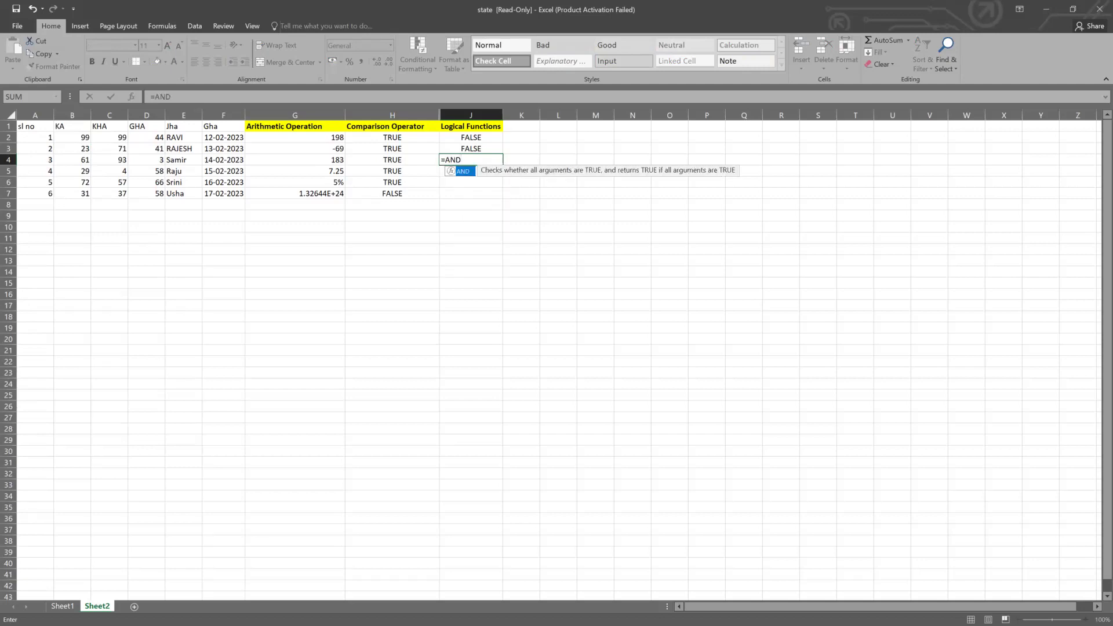
text(()
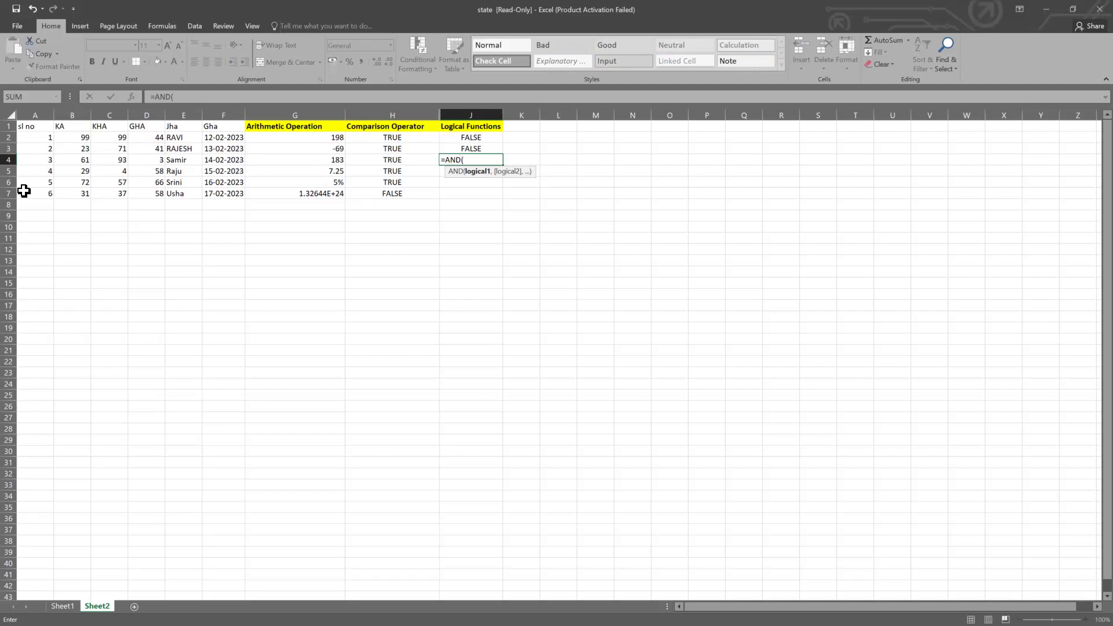
click(36, 140)
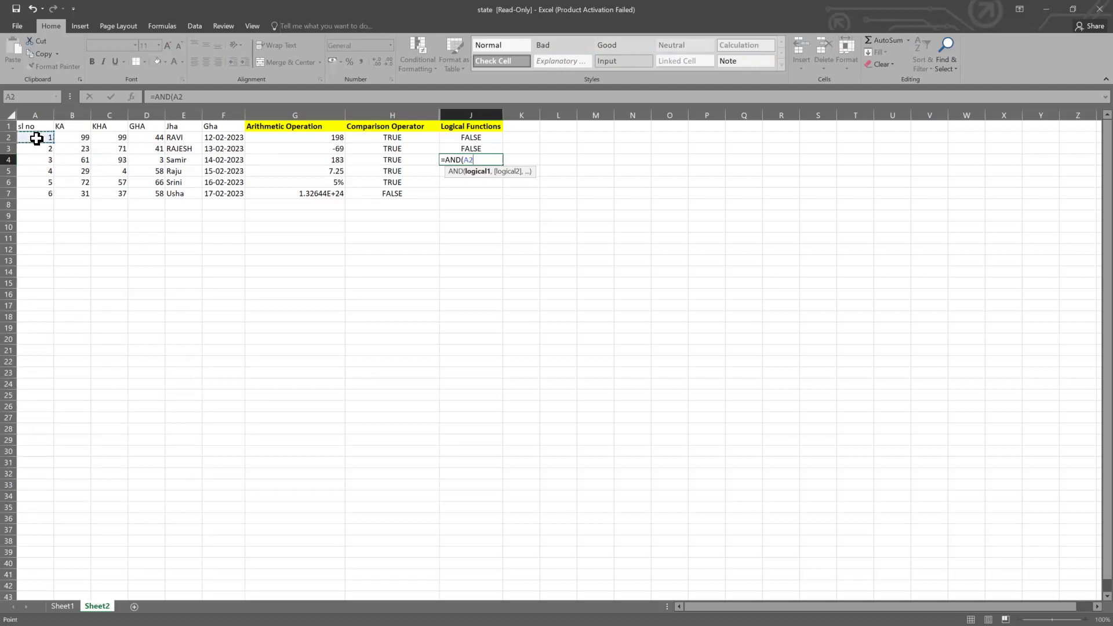
text(>)
text(10)
key(BackSpace)
key(BackSpace)
text(20M,)
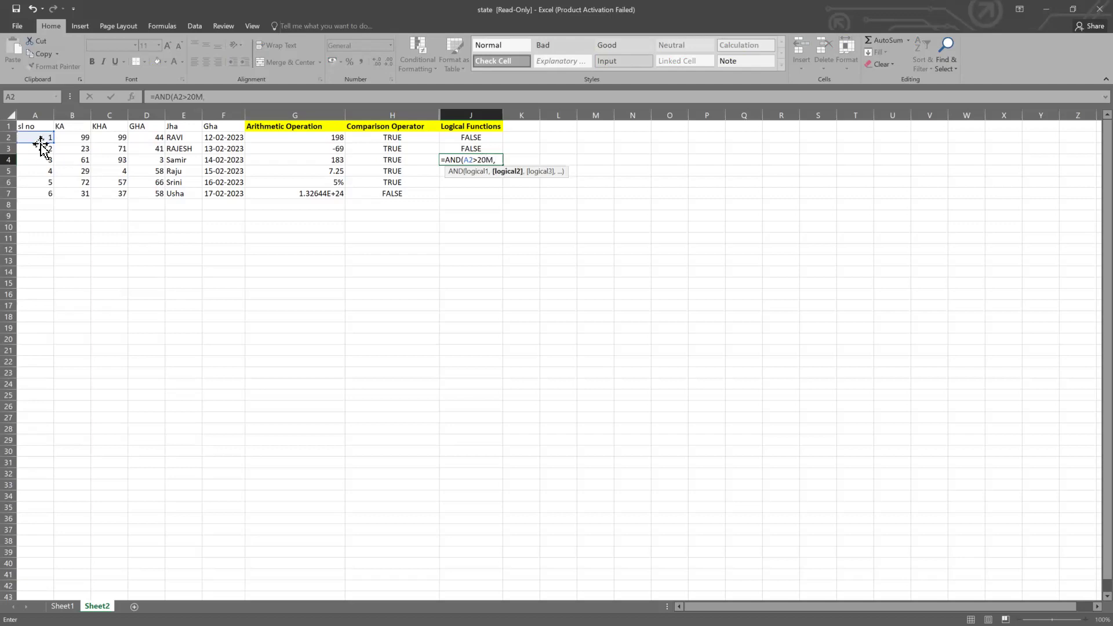
key(BackSpace)
key(BackSpace)
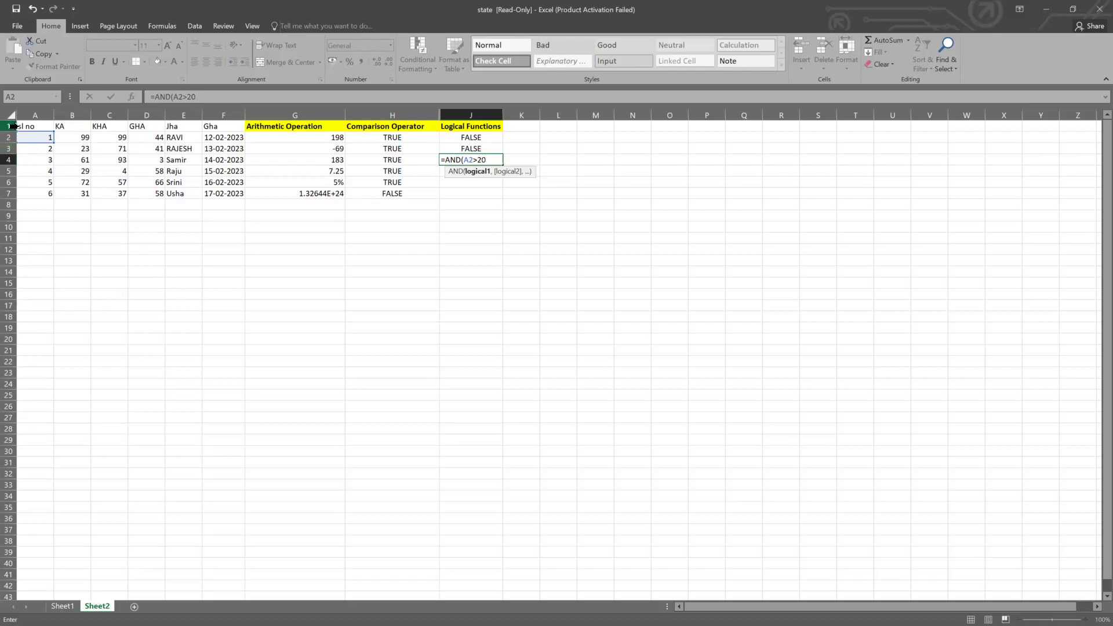
text(,)
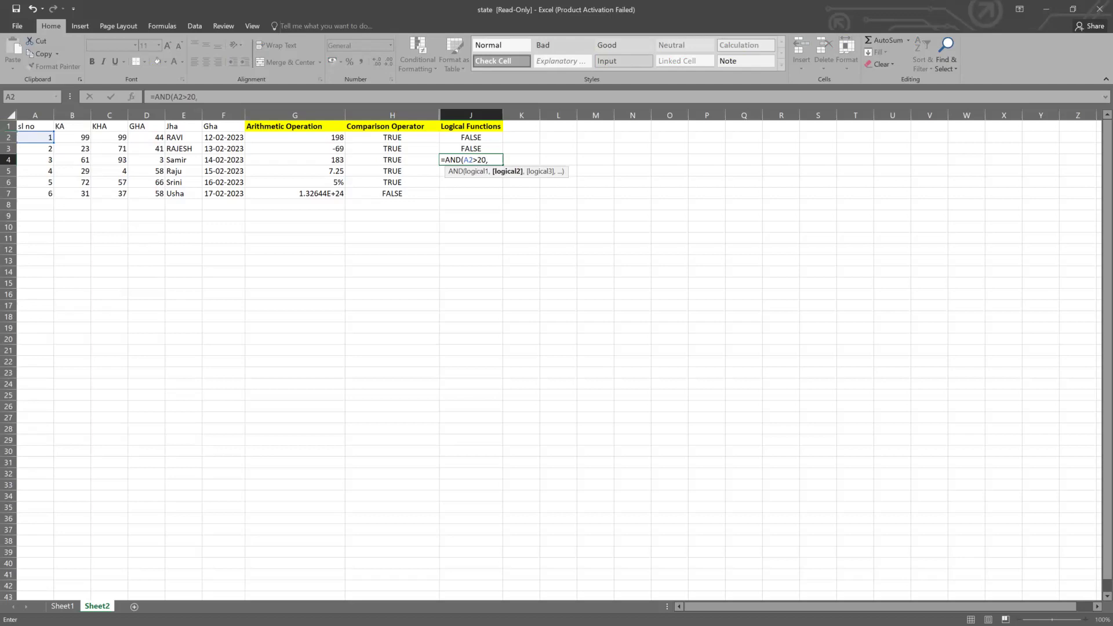
click(84, 171)
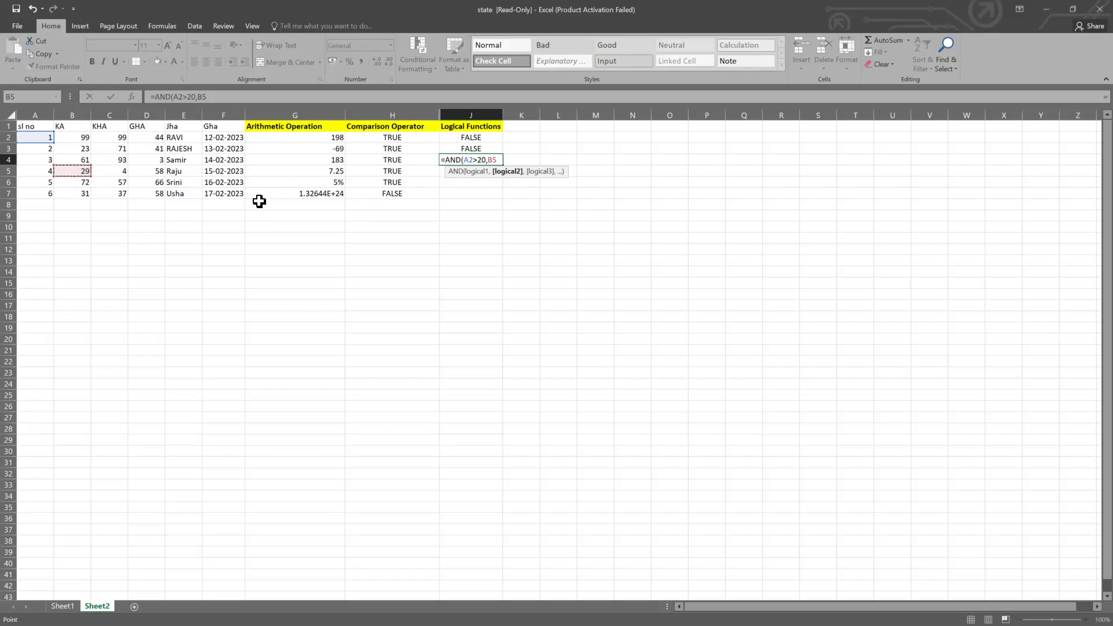
text(>=)
click(117, 171)
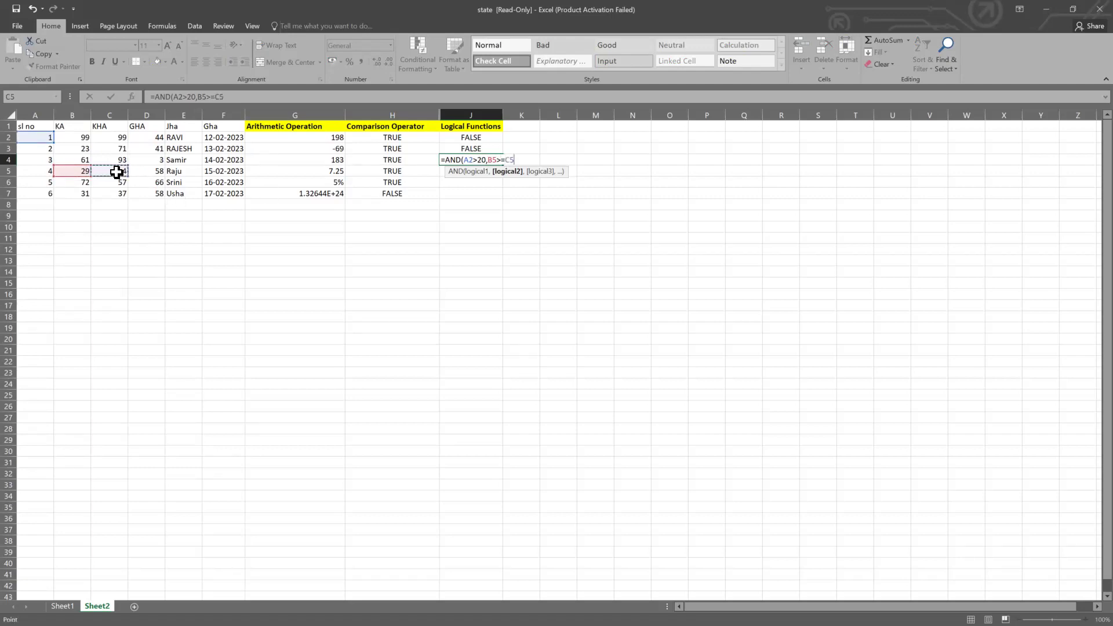
text())
key(Return)
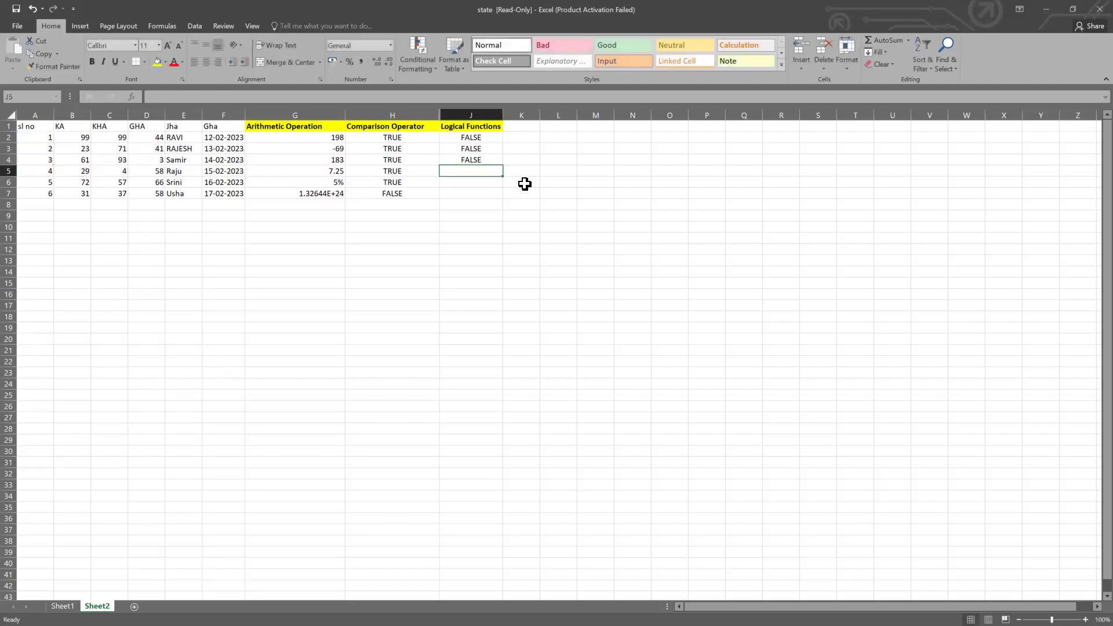
Inspect the whole AND formula in cell J4, checking which cells it references
click(496, 161)
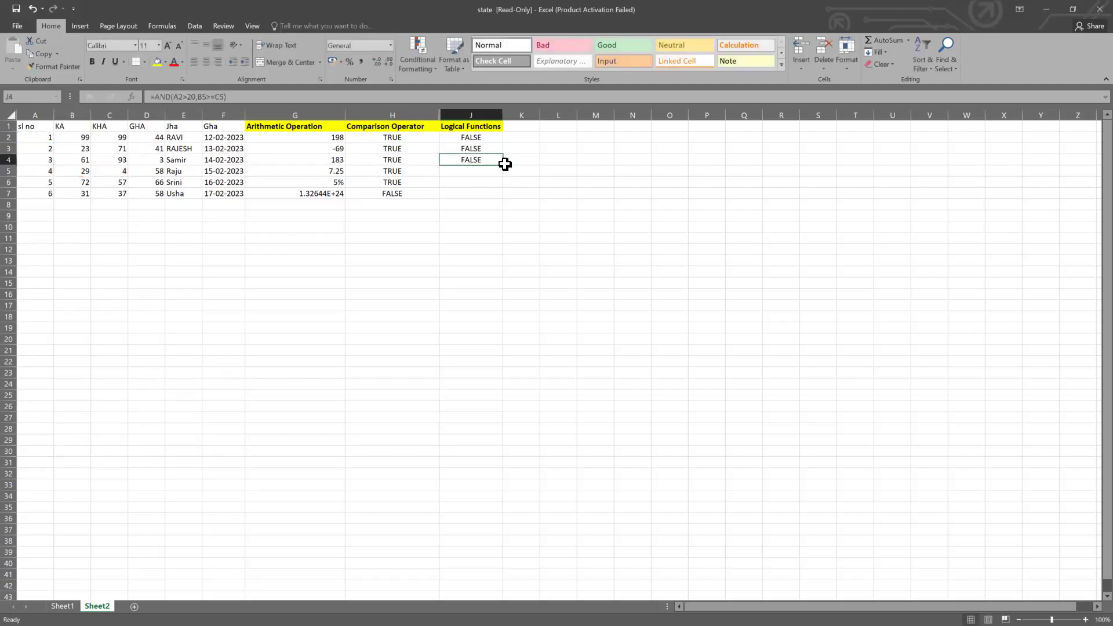
double_click(489, 157)
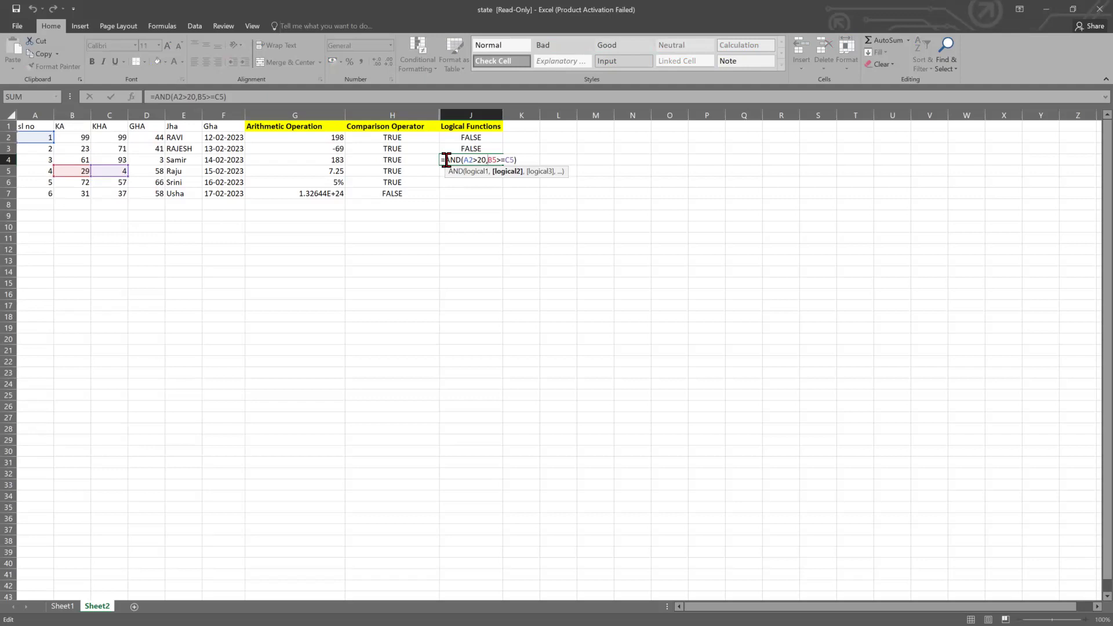
drag(445, 160, 564, 168)
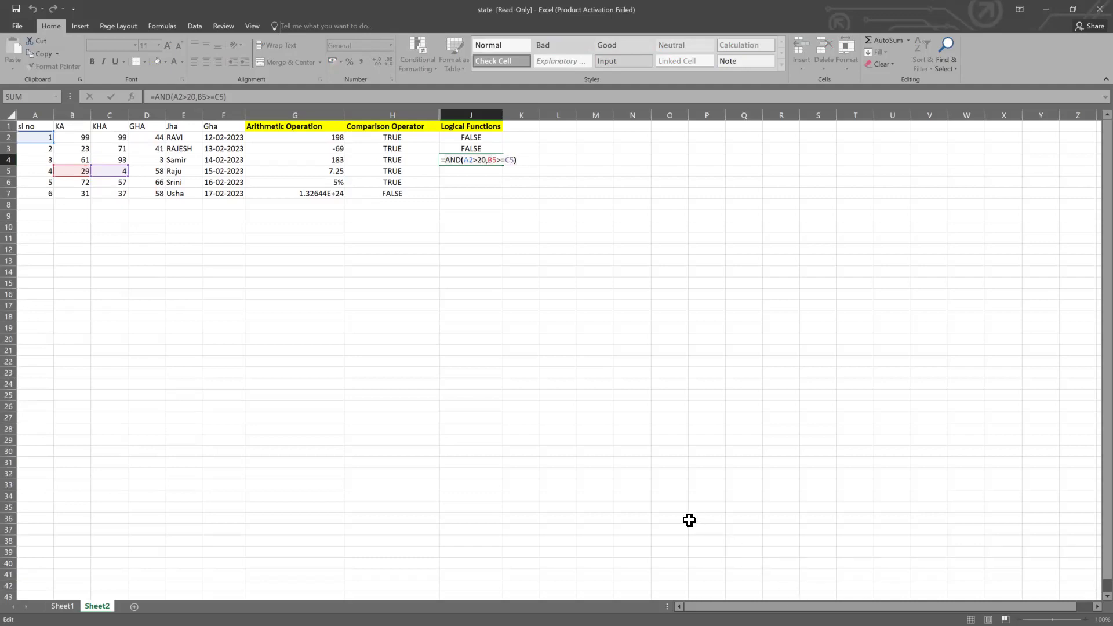
key(Return)
Enlarge the formula bar to several lines with J4's AND formula open, leaving the formula as it is
double_click(488, 163)
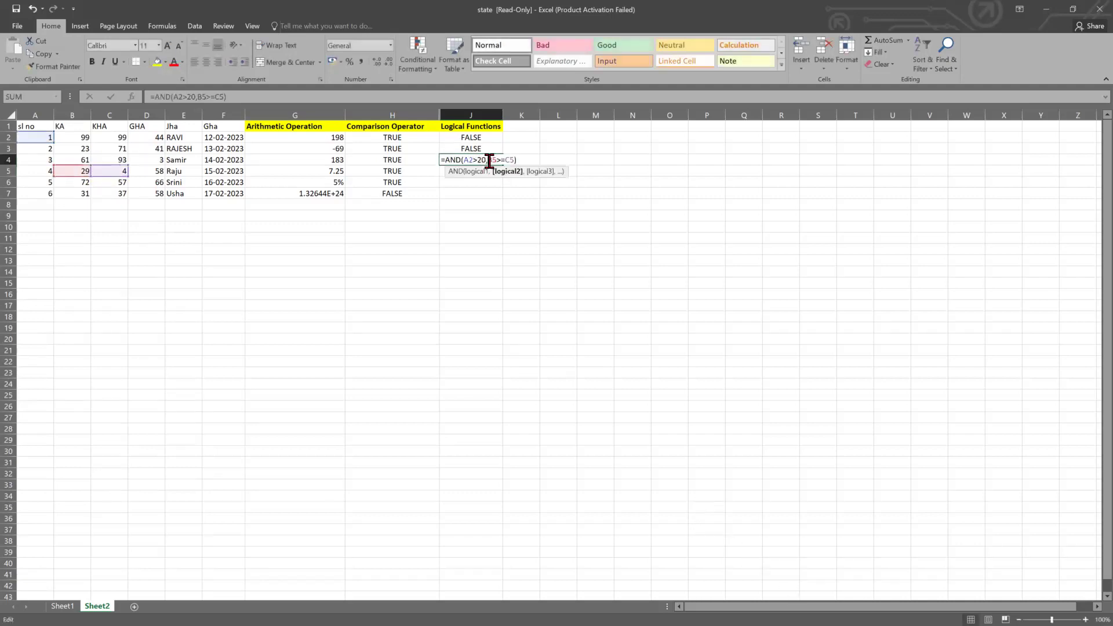
click(273, 96)
drag(273, 105, 273, 149)
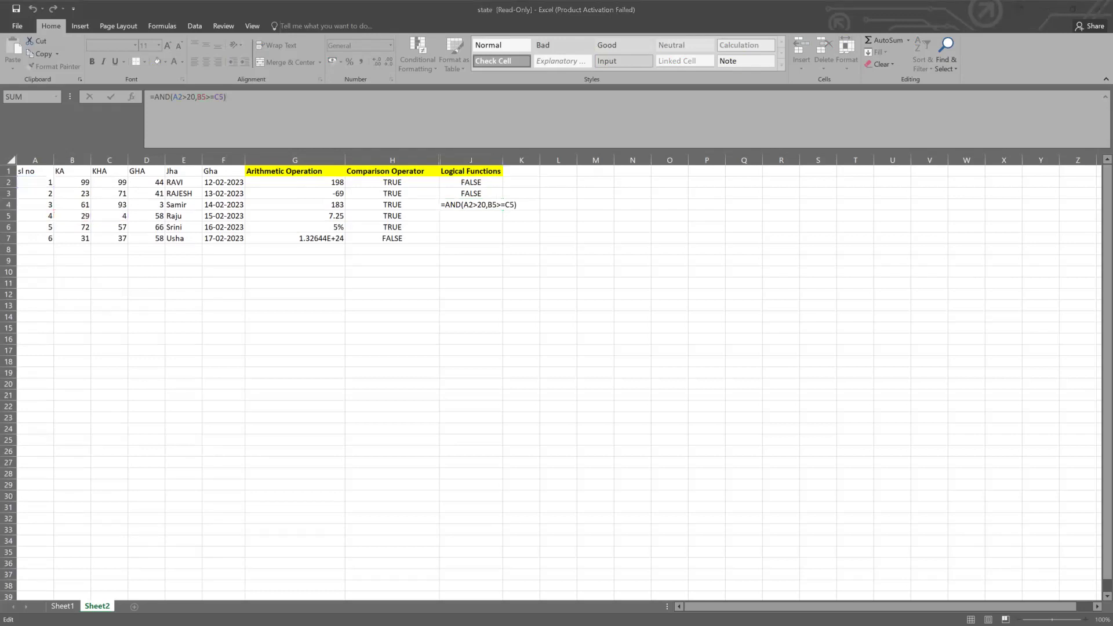
key(ctrl+Return)
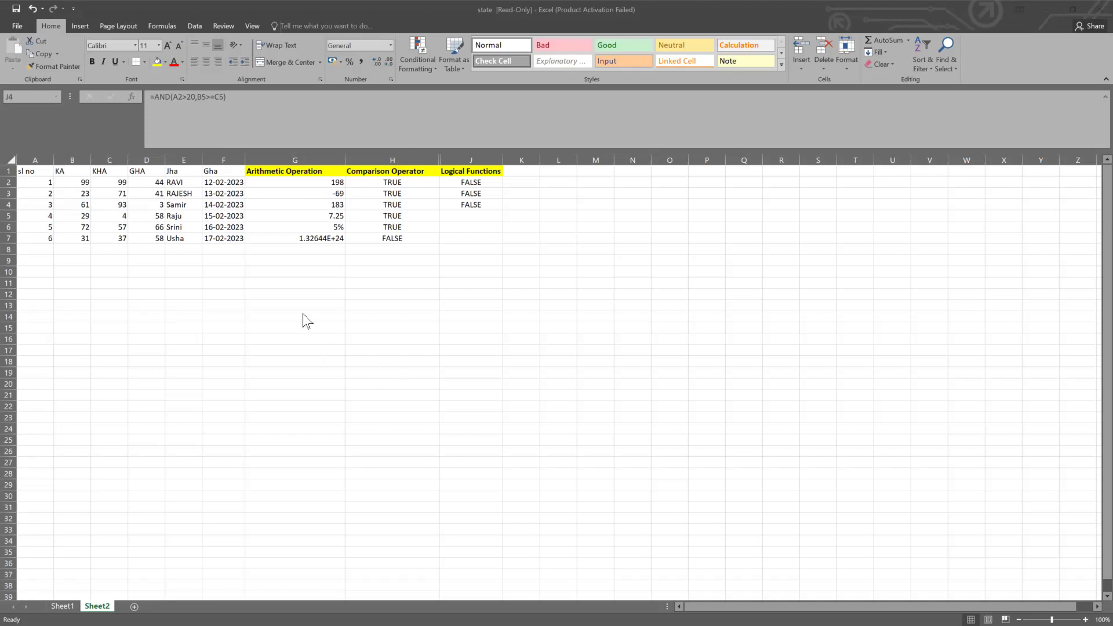
Examine the two conditions A2>20 and B5>=C5 in J4's AND formula, and look at the OR formula in J3
click(467, 205)
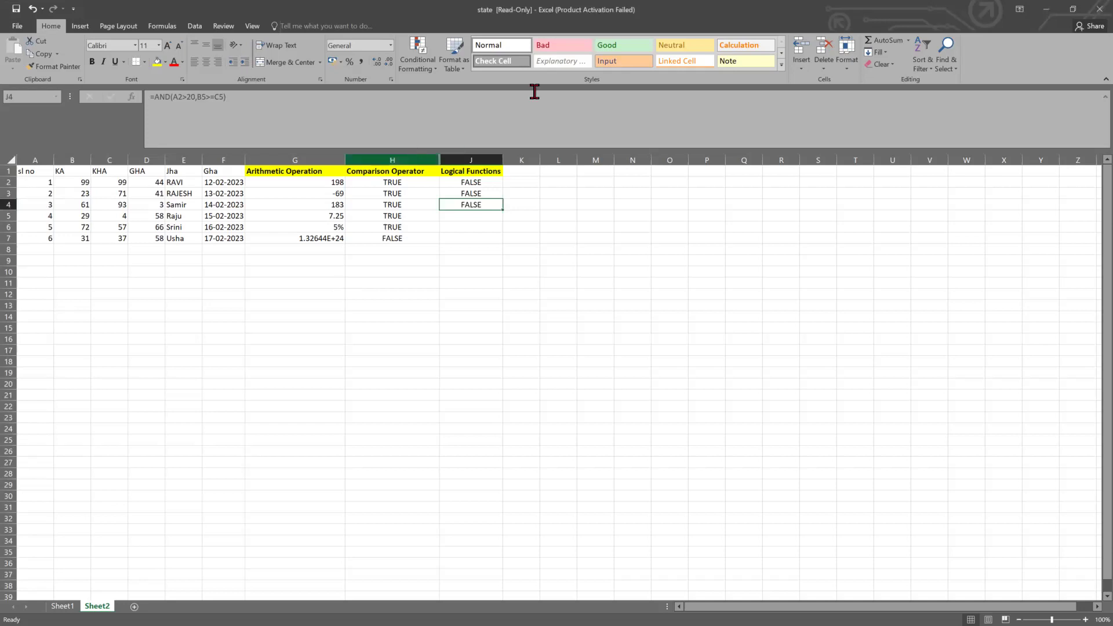
double_click(479, 206)
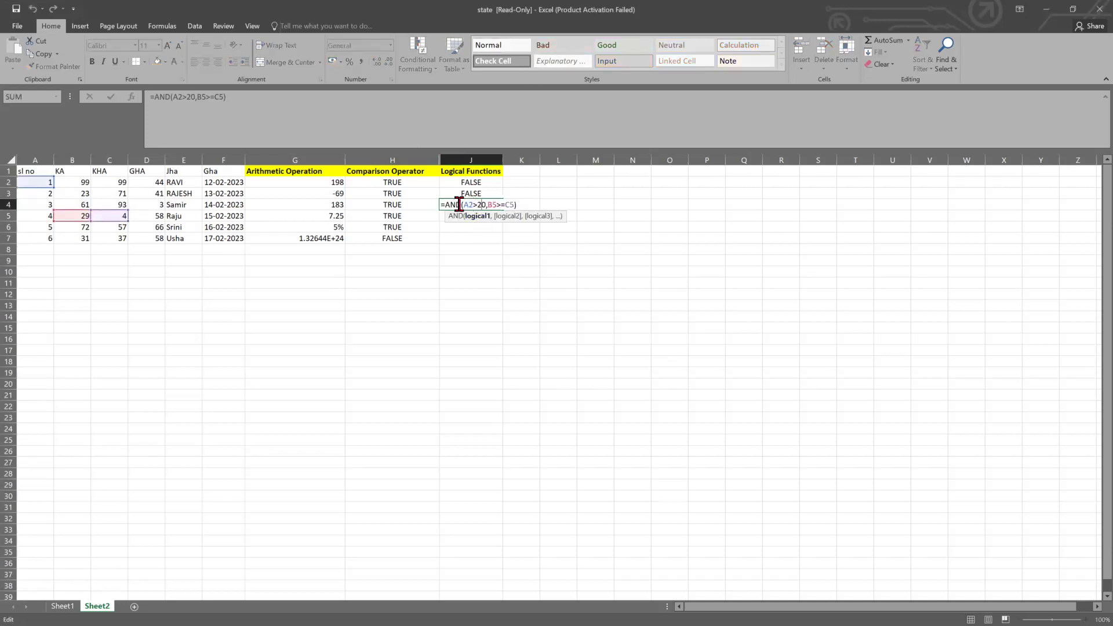
drag(463, 206, 514, 206)
click(492, 205)
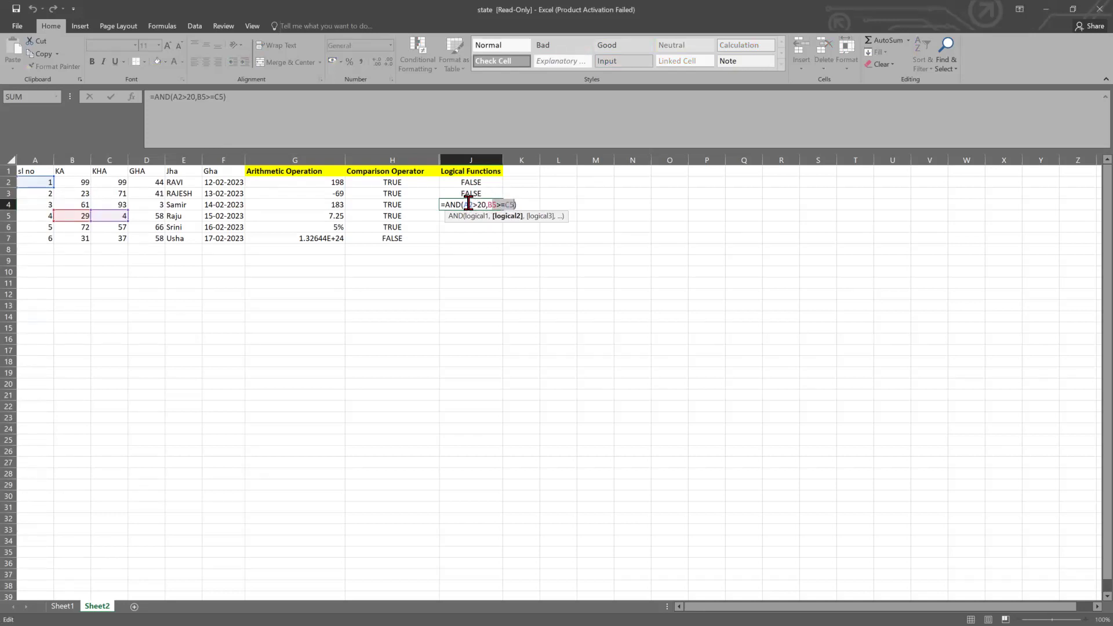
drag(468, 204, 485, 204)
click(536, 203)
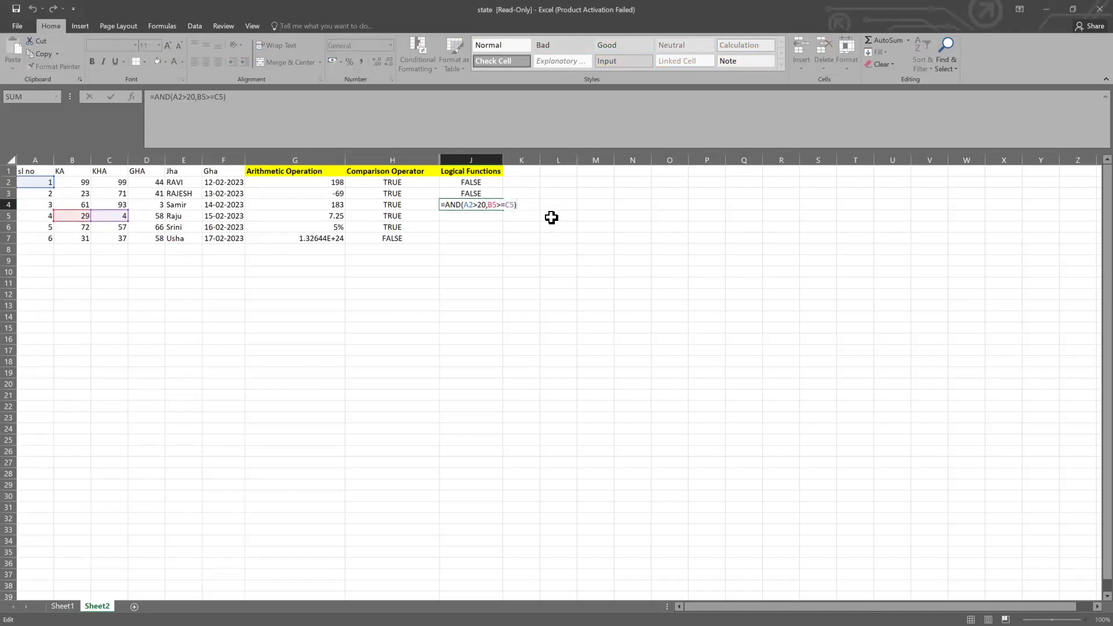
key(ctrl+Return)
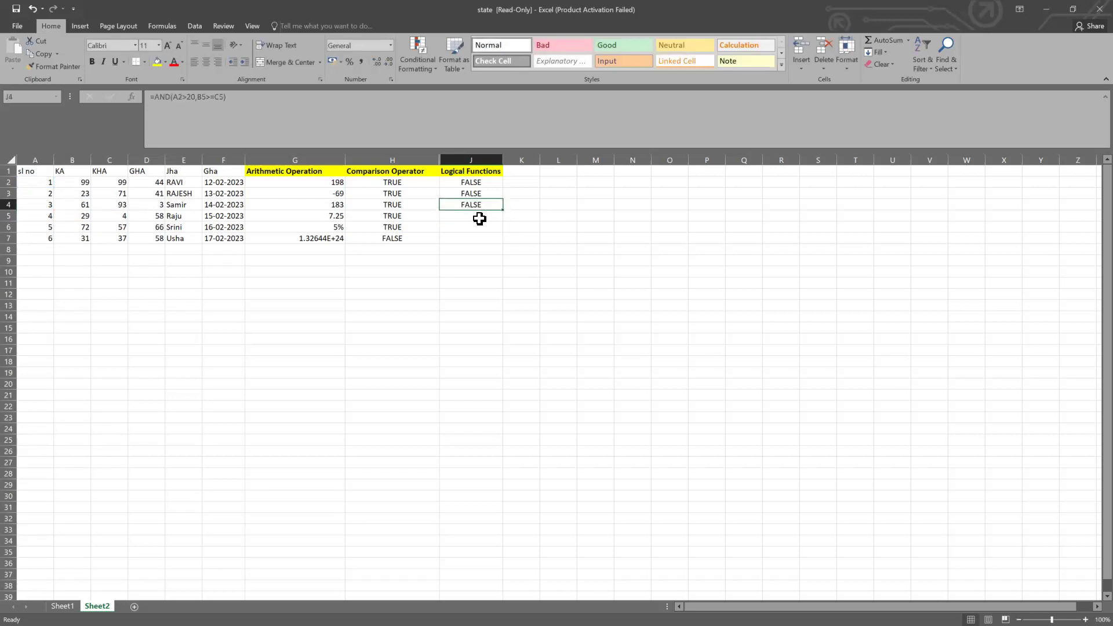
double_click(474, 205)
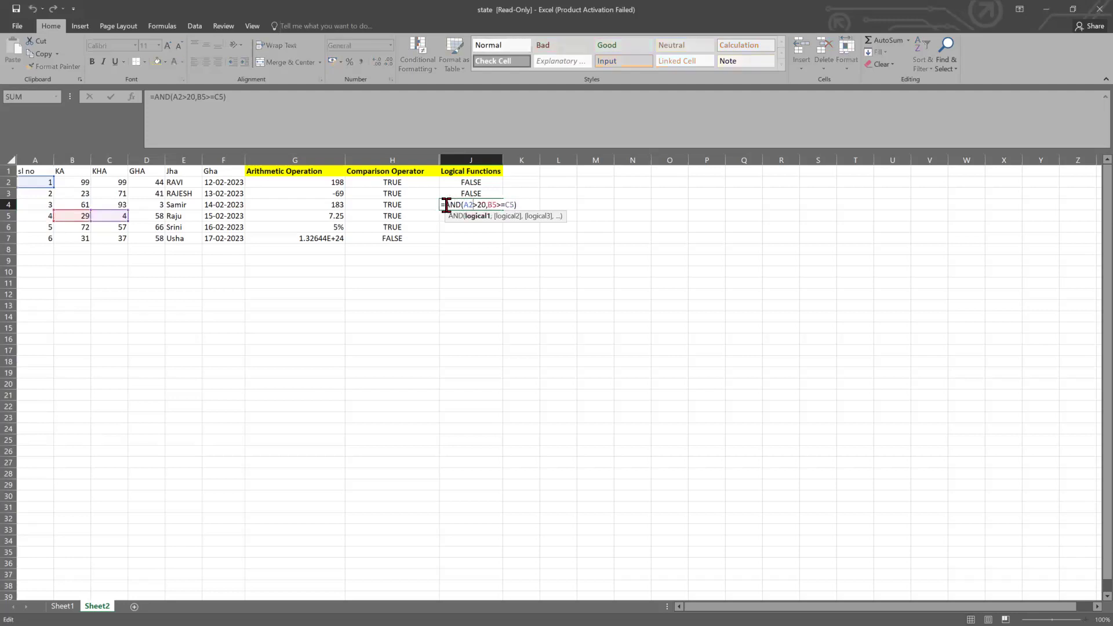
drag(444, 204, 513, 205)
click(470, 260)
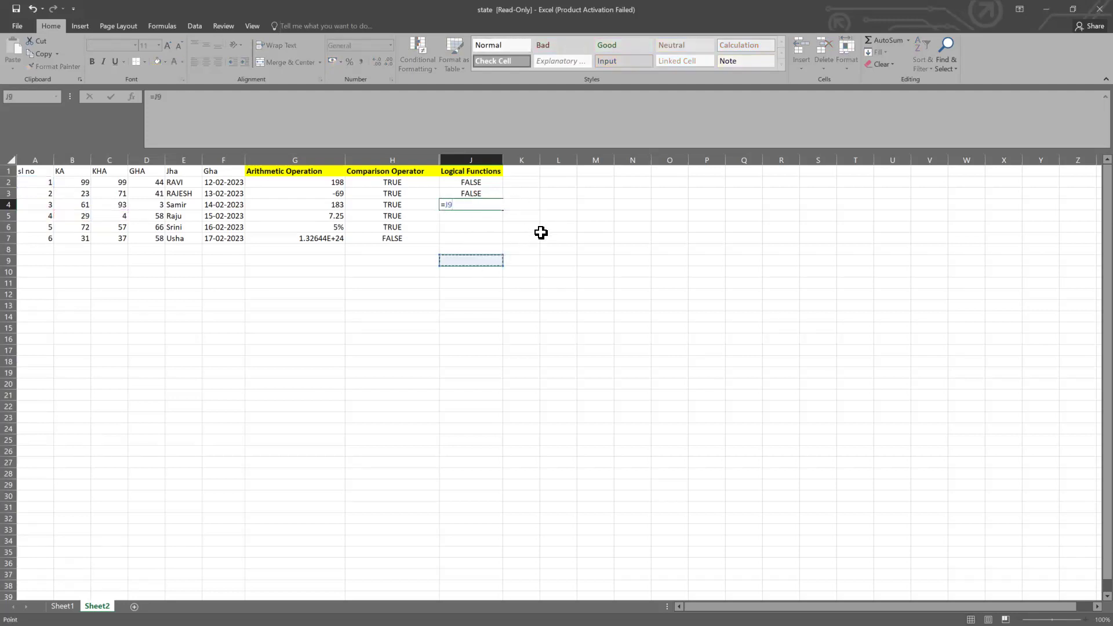
key(Escape)
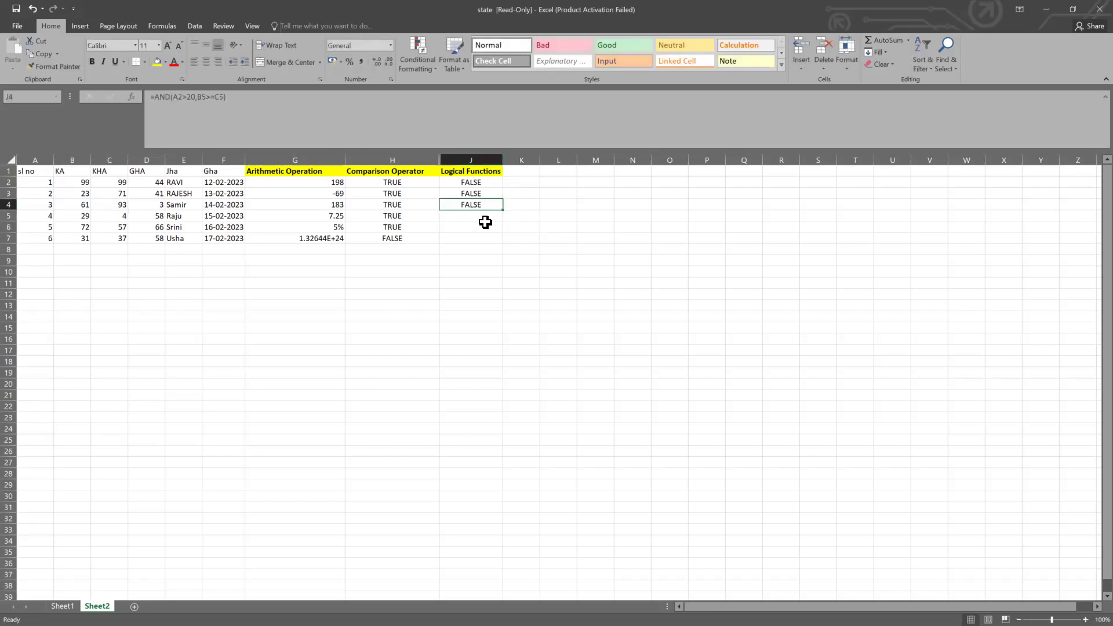
click(474, 192)
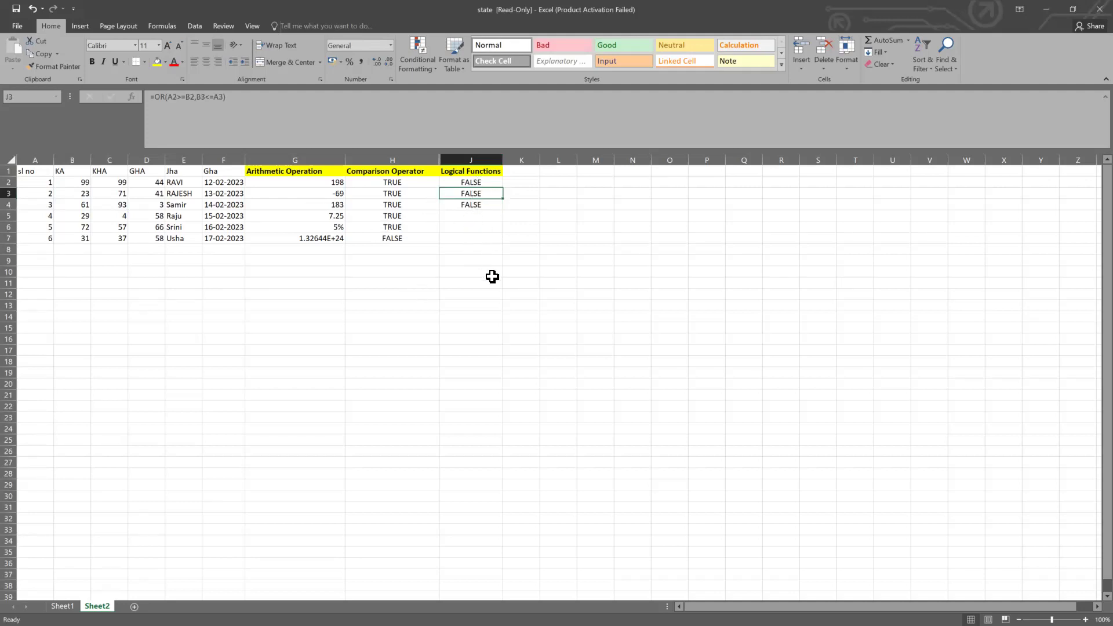
Enter the logical formula =XOR(B5>C5,D5>A5) in cell J5
click(463, 218)
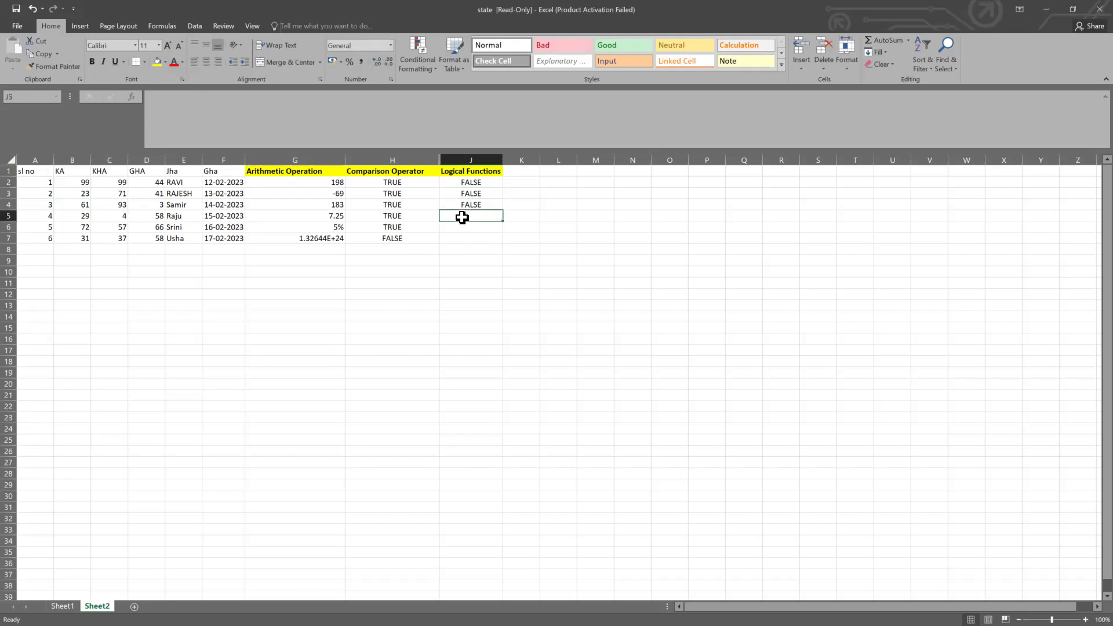
double_click(464, 218)
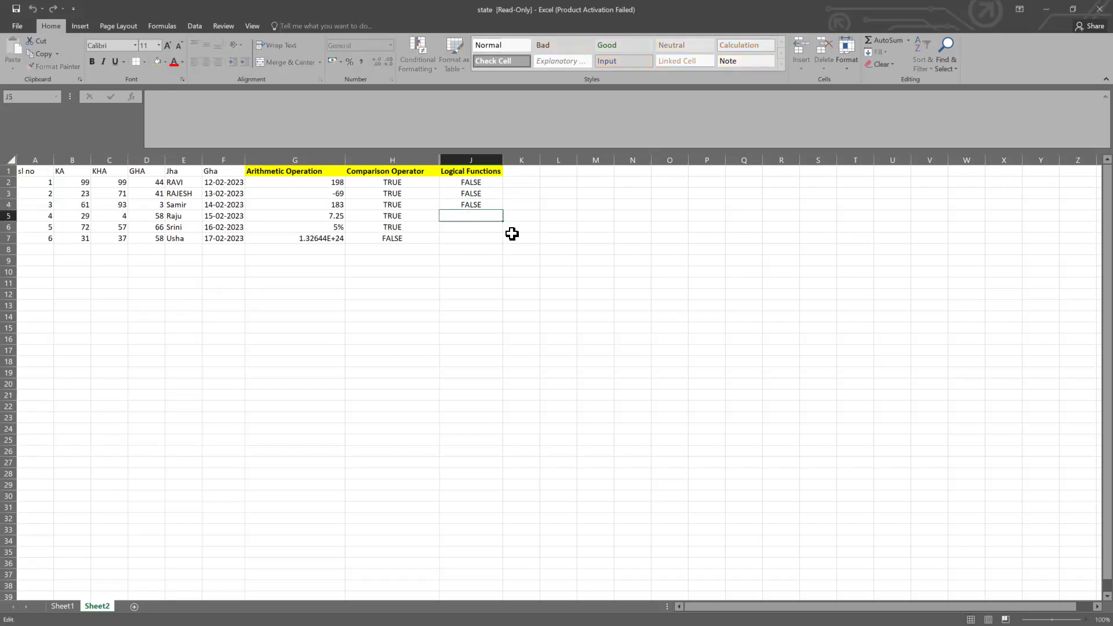
text(=)
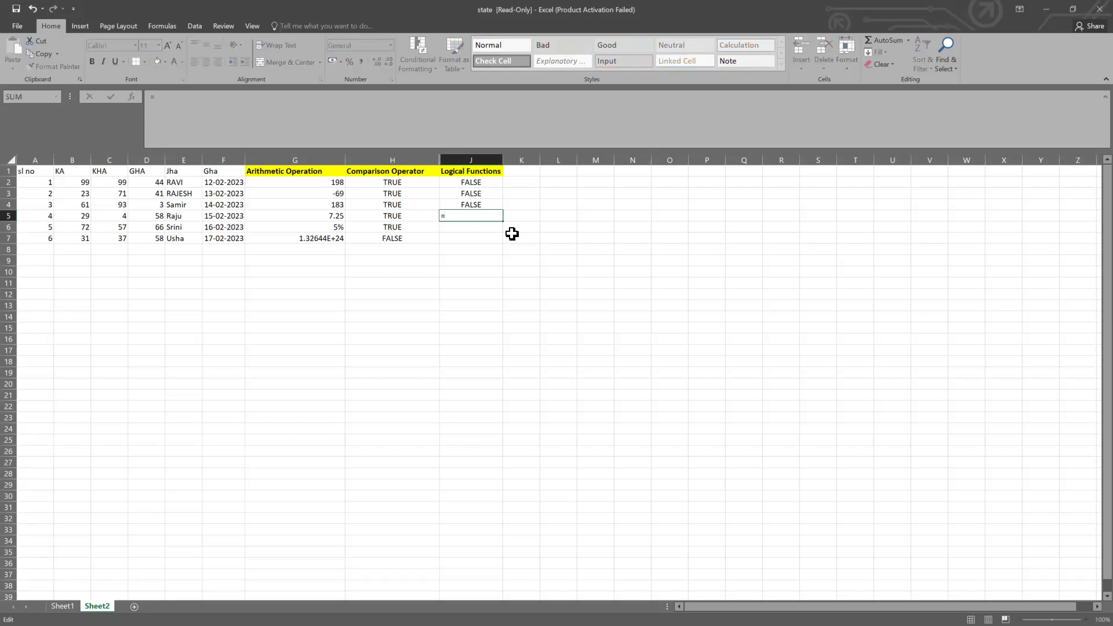
text(XOR)
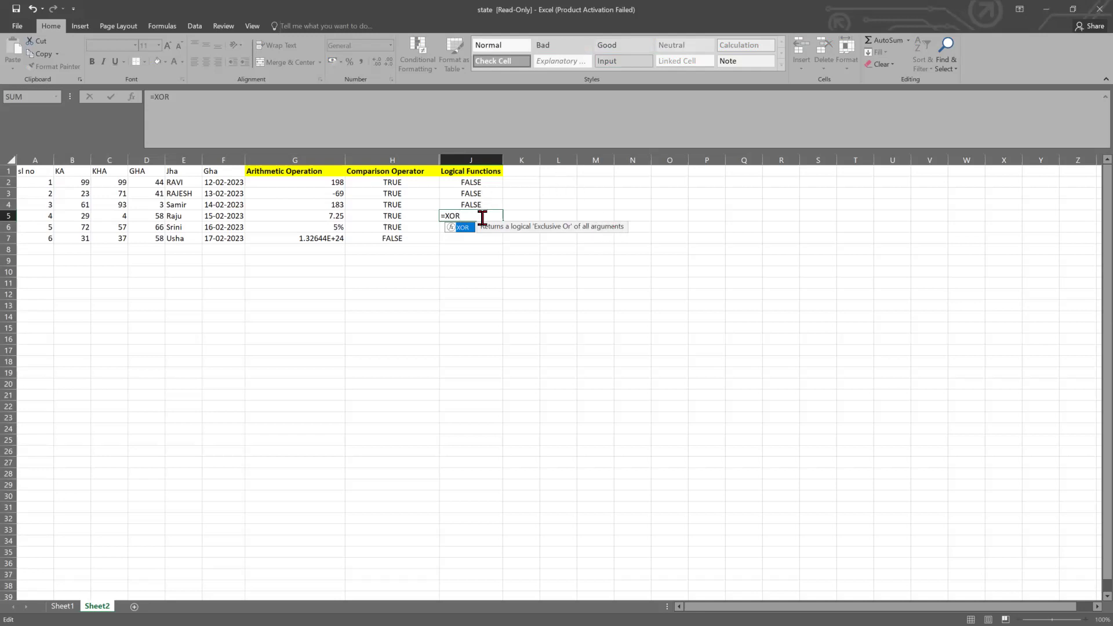
text(()
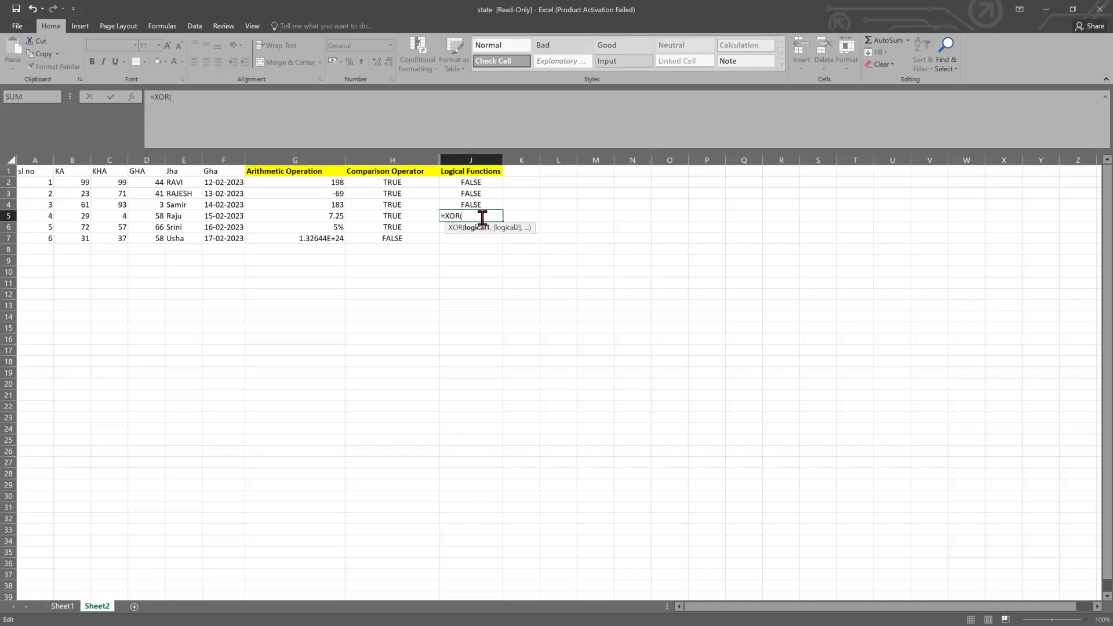
click(72, 218)
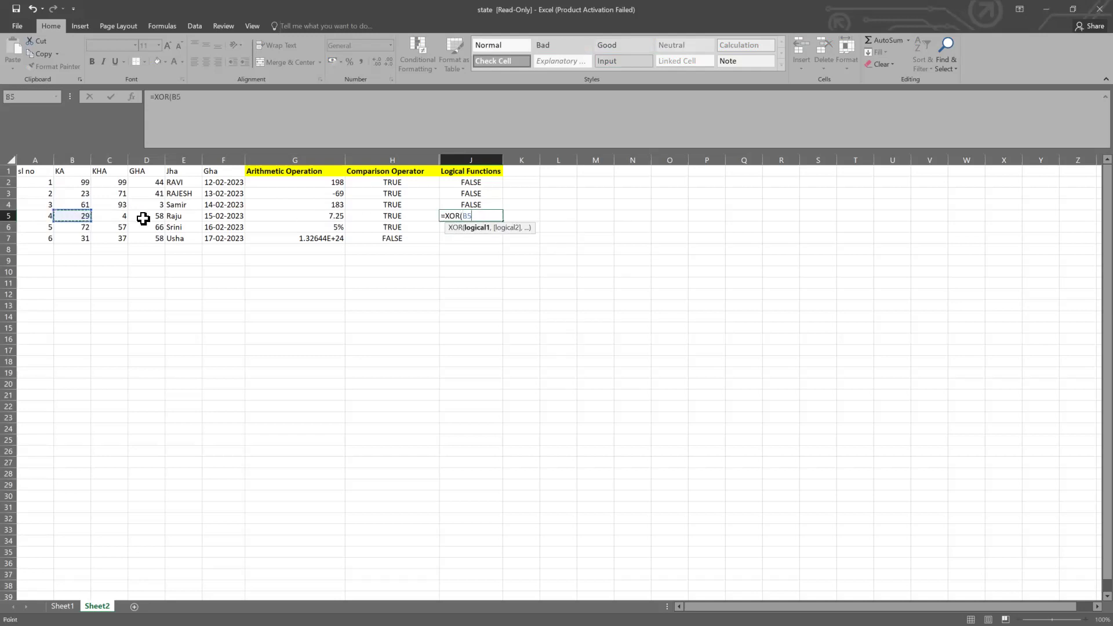
text(>)
click(114, 217)
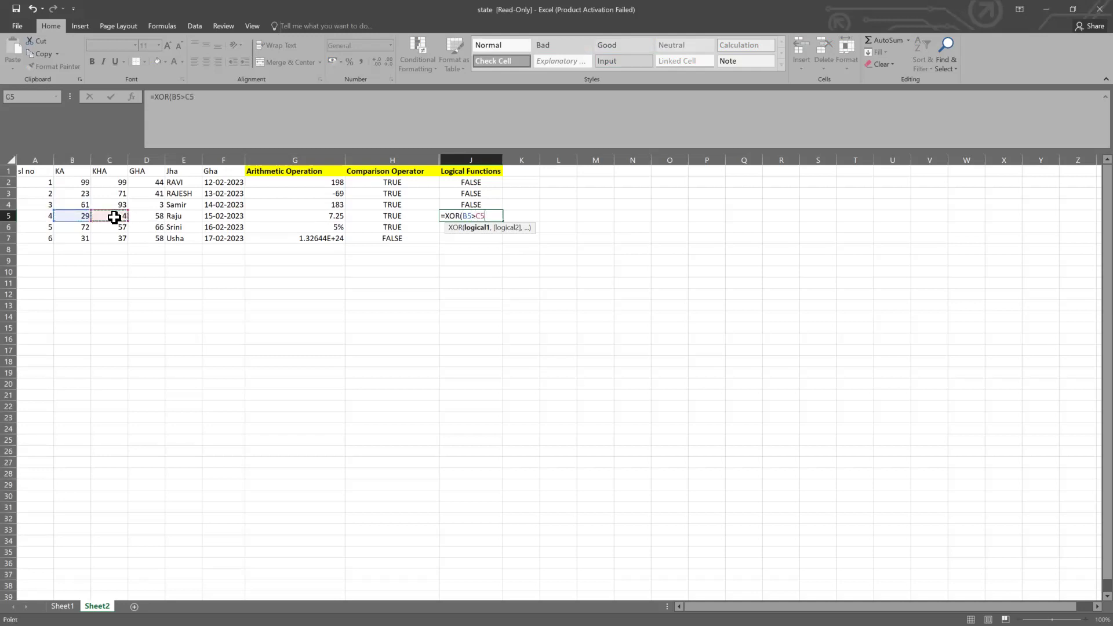
text(,)
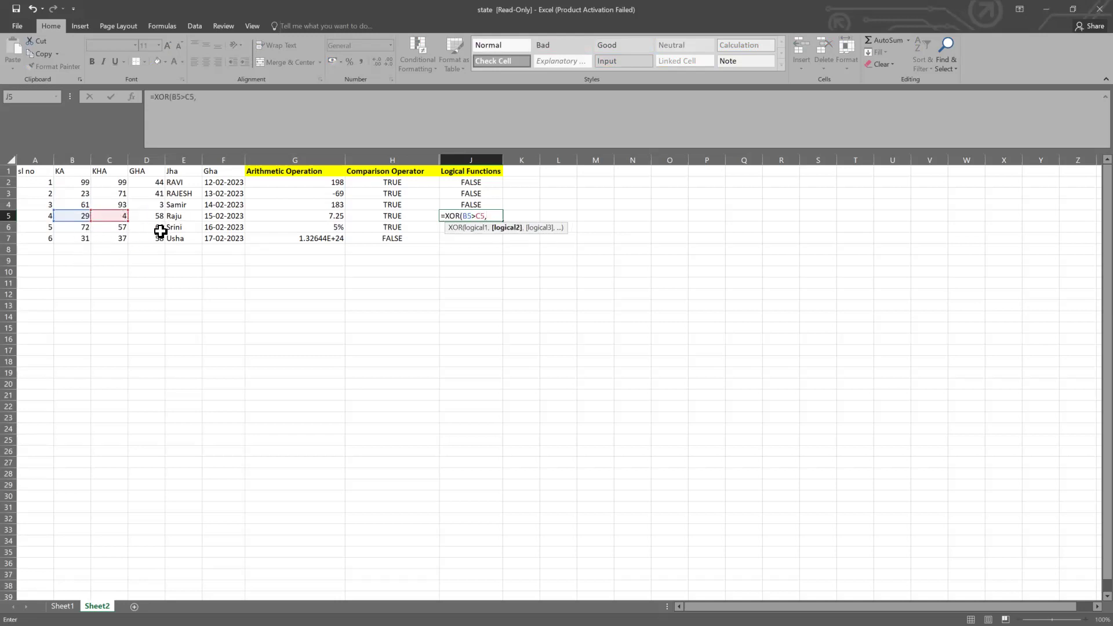
click(158, 218)
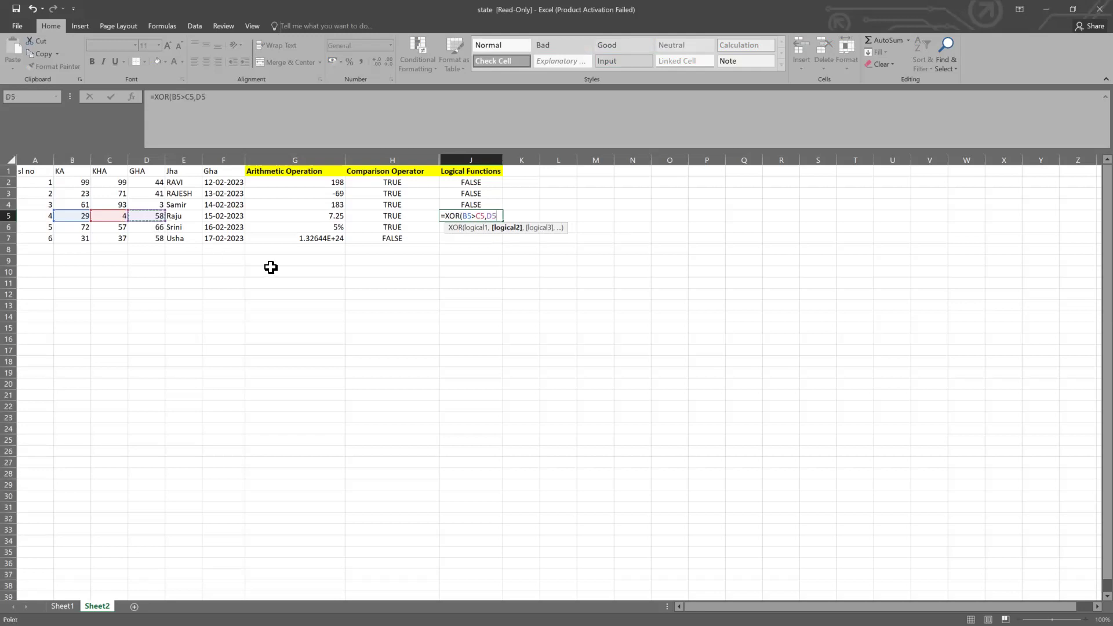
text(>)
click(42, 215)
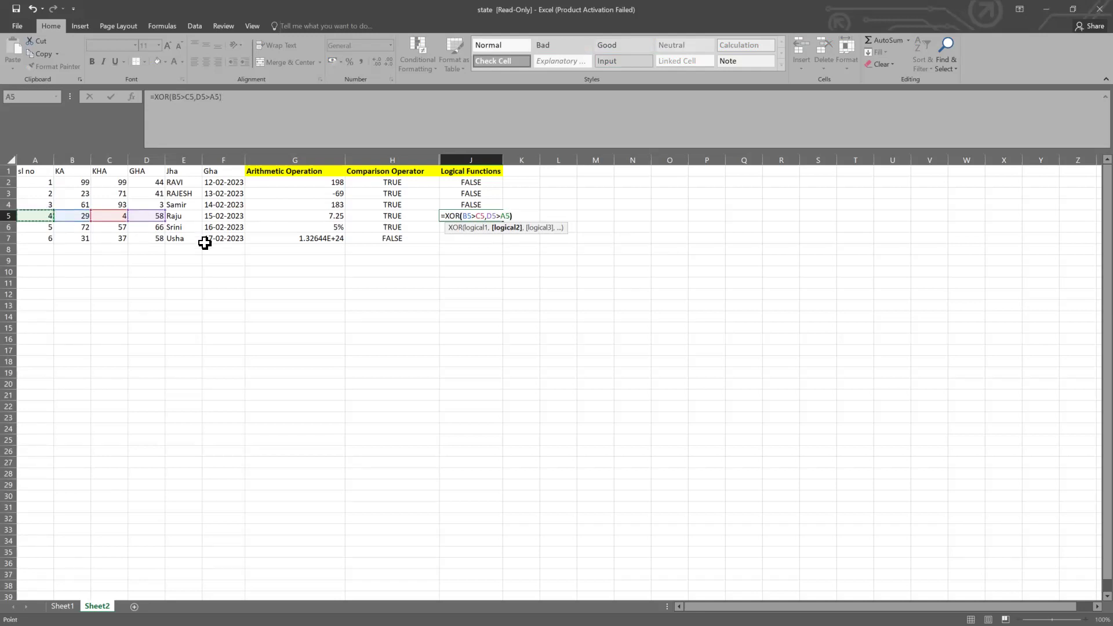
key(Return)
Change the second condition of J5's XOR formula to D5<A5
click(482, 216)
double_click(483, 216)
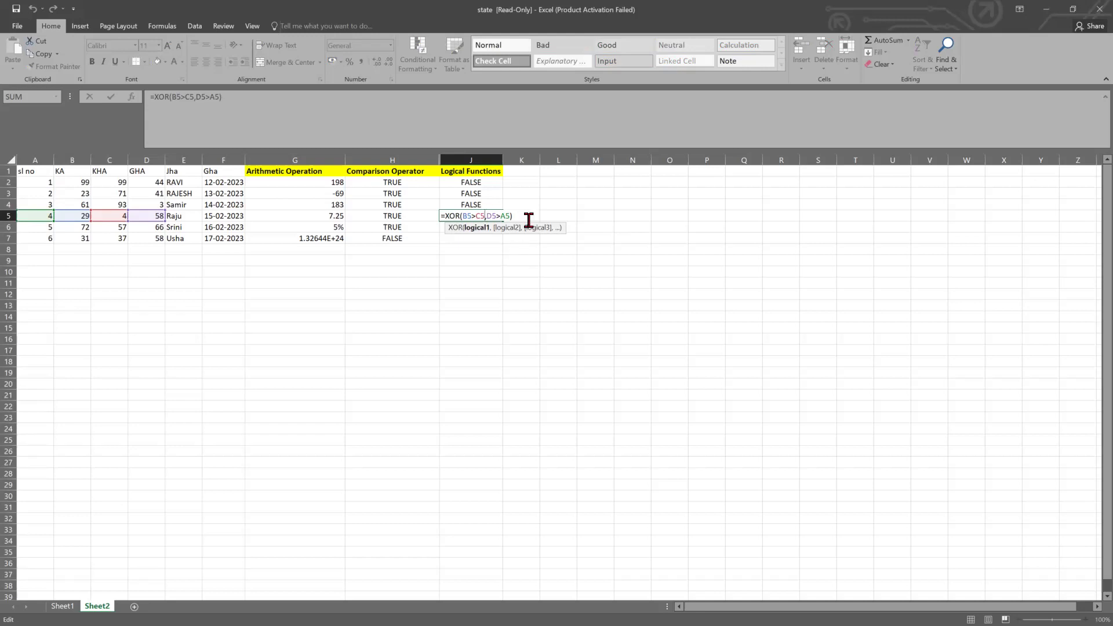
click(501, 216)
key(BackSpace)
text(<)
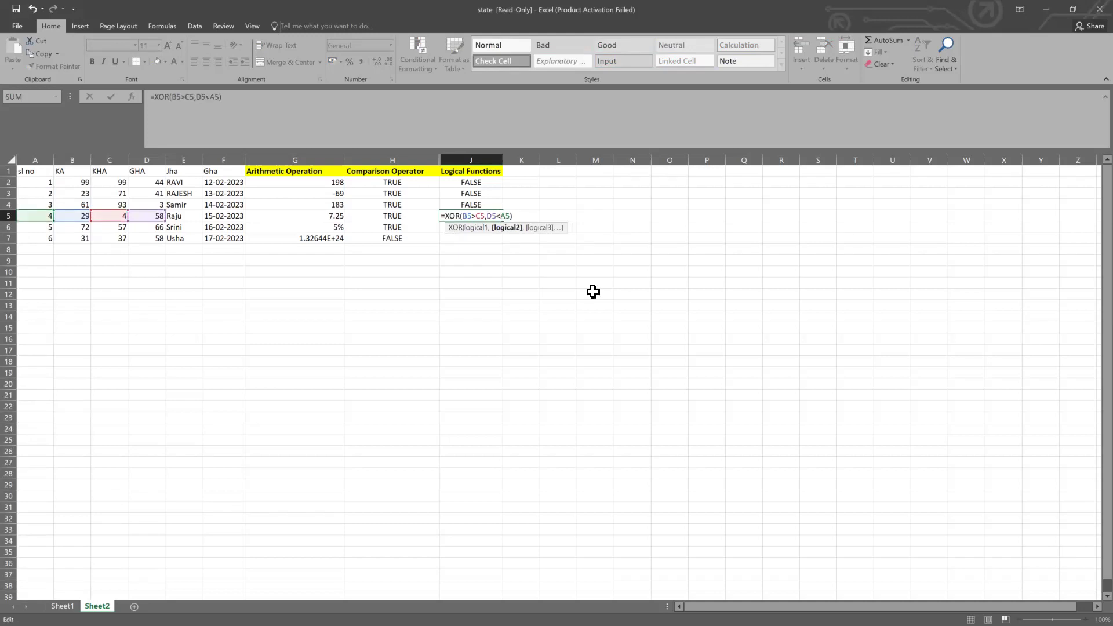
key(Return)
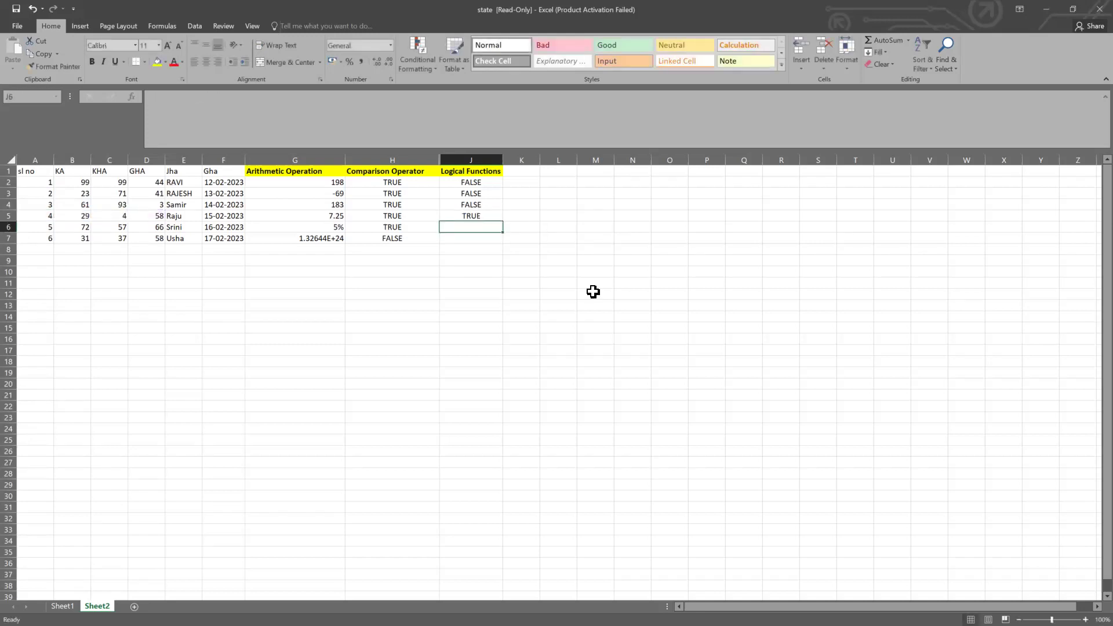
Examine the XOR formula in cell J5, checking its two conditions against the referenced cells and the result
click(465, 216)
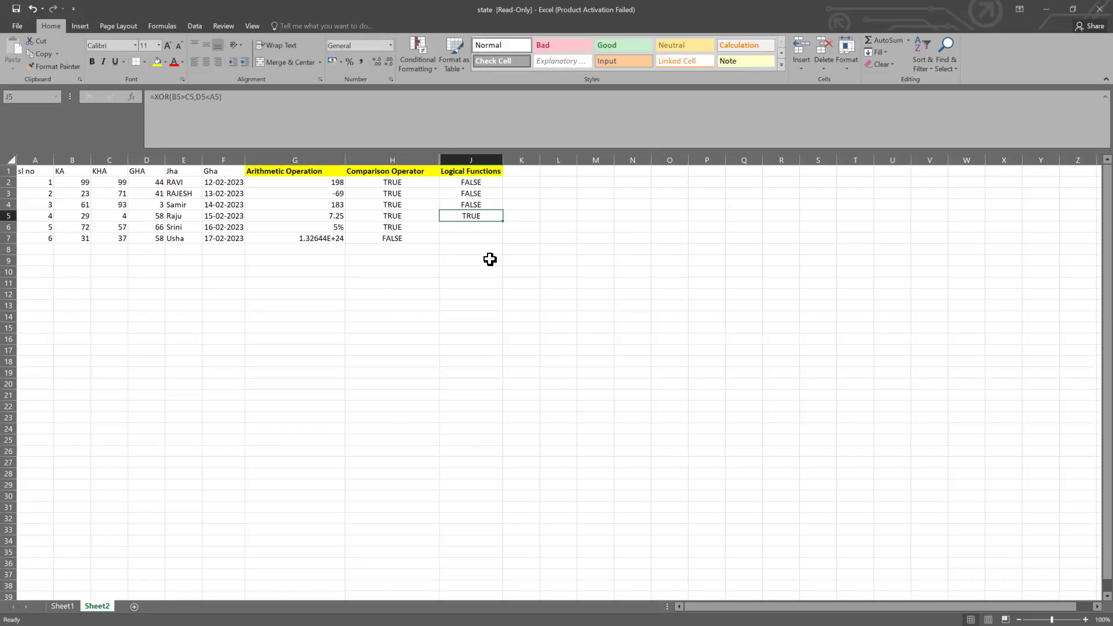
click(472, 225)
click(476, 215)
double_click(473, 215)
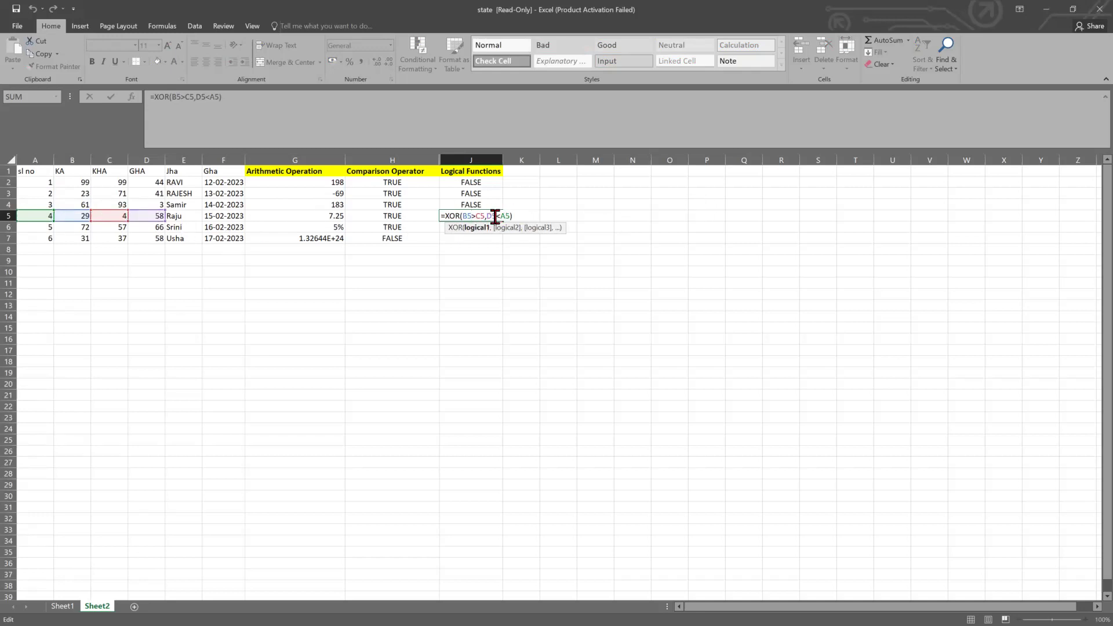
click(618, 226)
click(468, 215)
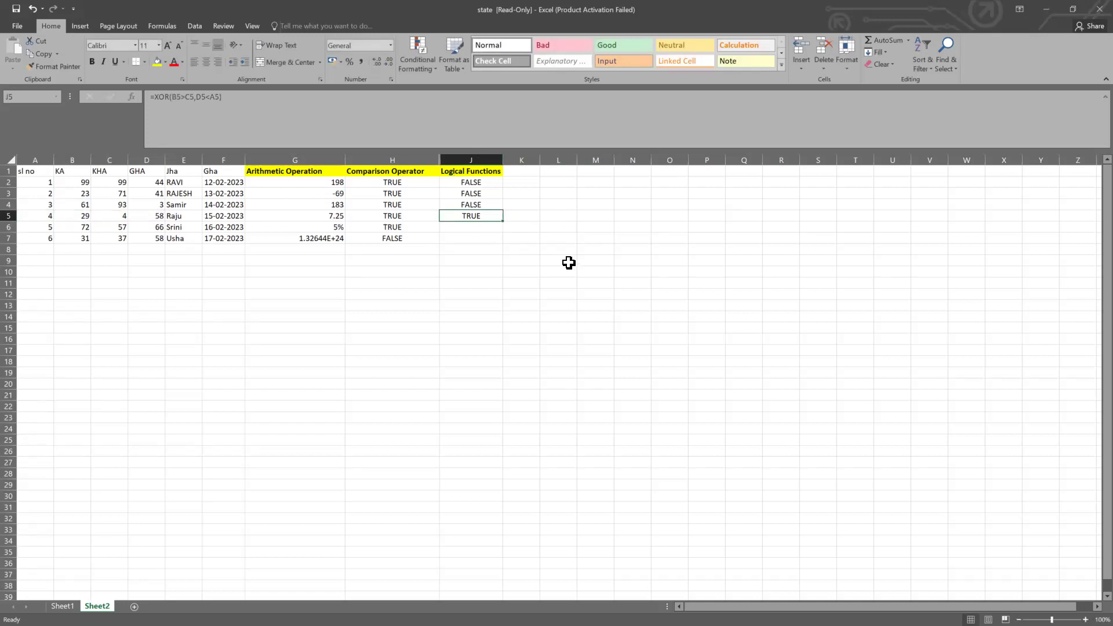
Change the first condition of J5's XOR formula to B5<C5 and reselect the cell
double_click(479, 213)
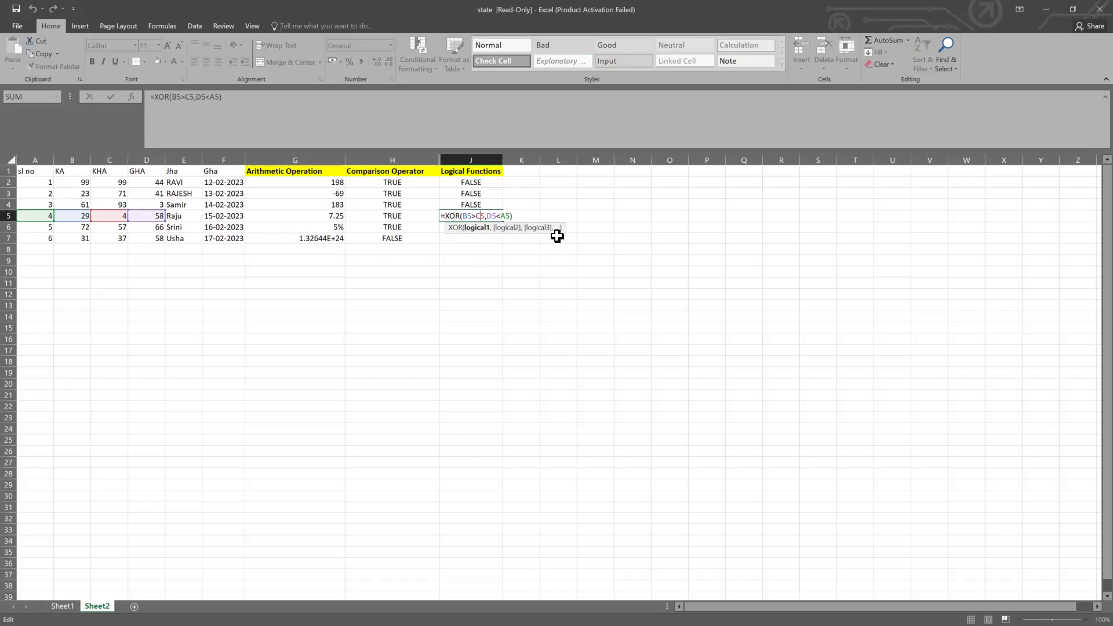
key(Left)
key(Left)
key(Left)
key(Delete)
text(<)
key(Return)
click(460, 218)
click(478, 232)
click(463, 219)
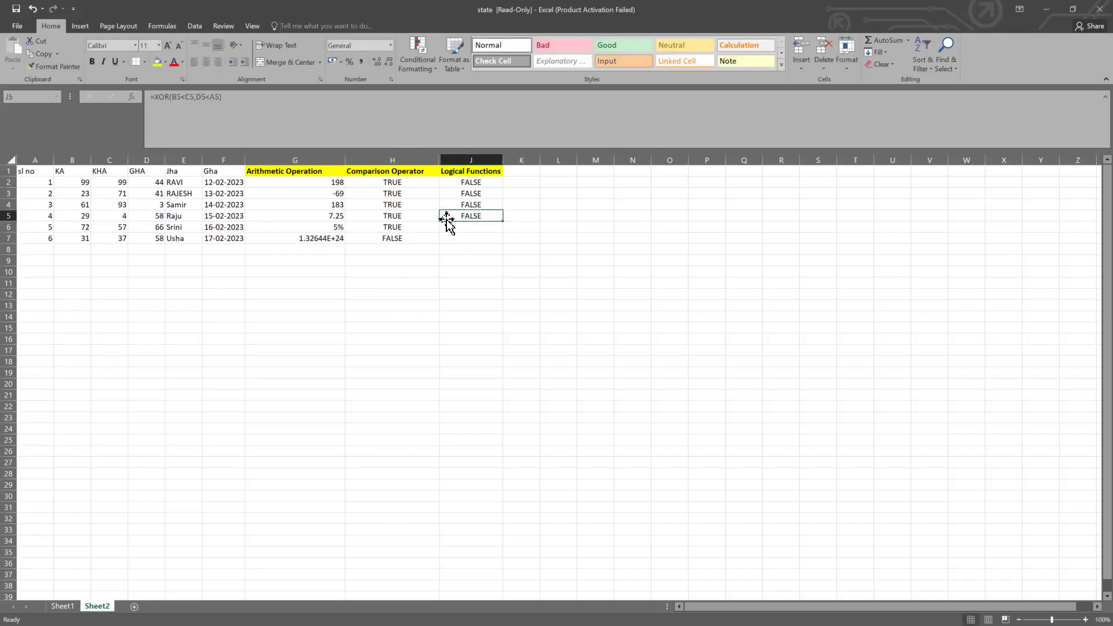
Review the logical formulas in column J and select the range J2:J5
key(Up)
key(Up)
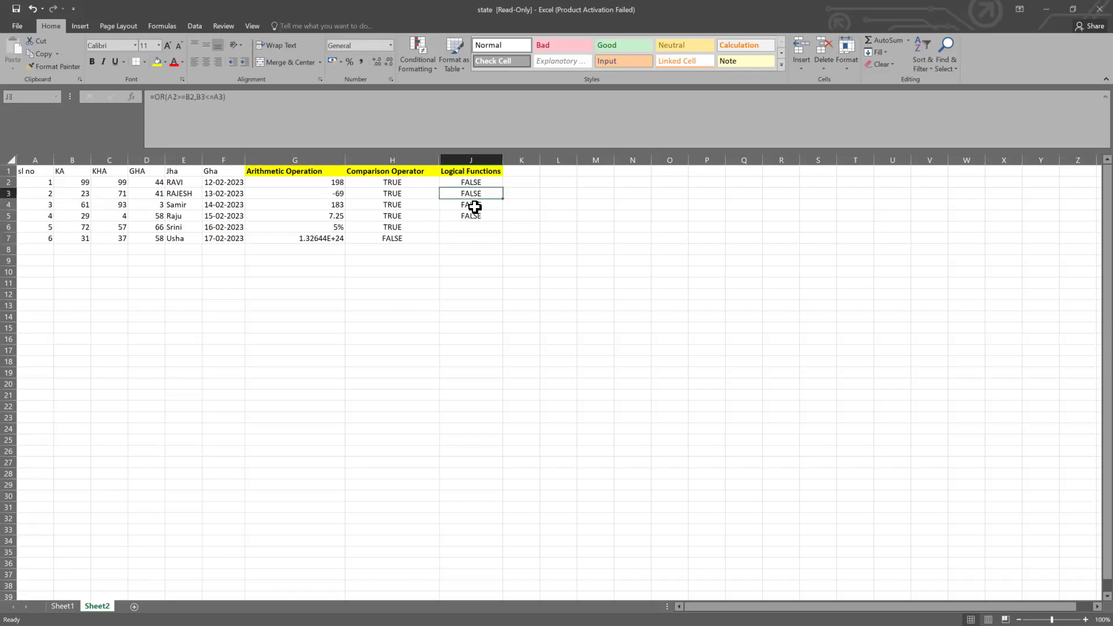
drag(472, 182, 477, 215)
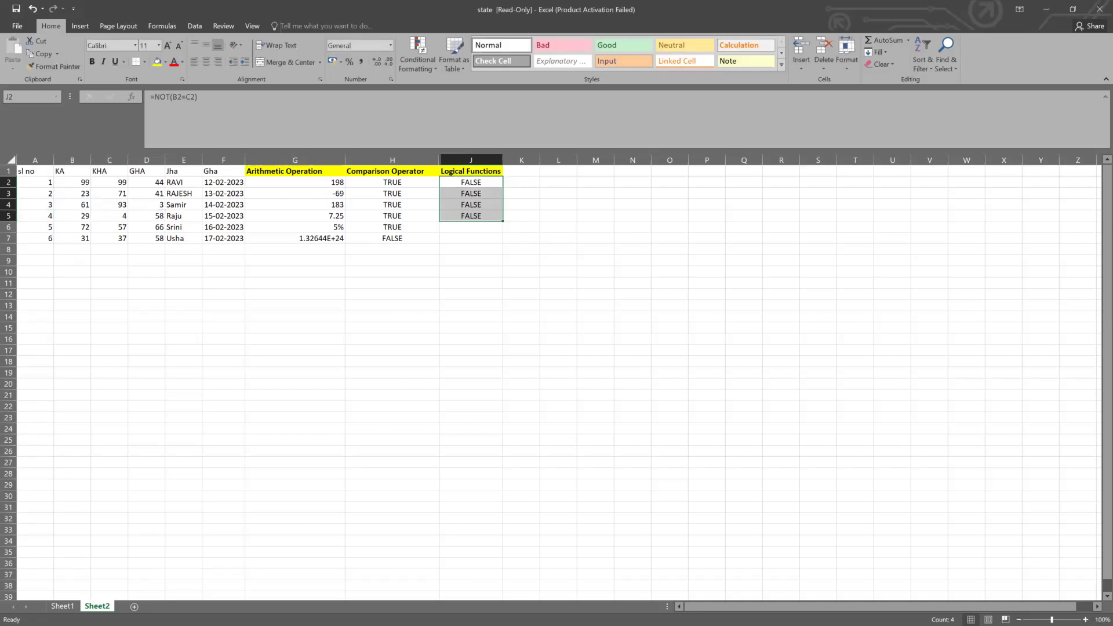
Review the logical formulas in column J alongside the comparison and arithmetic formulas in columns H and G
click(488, 261)
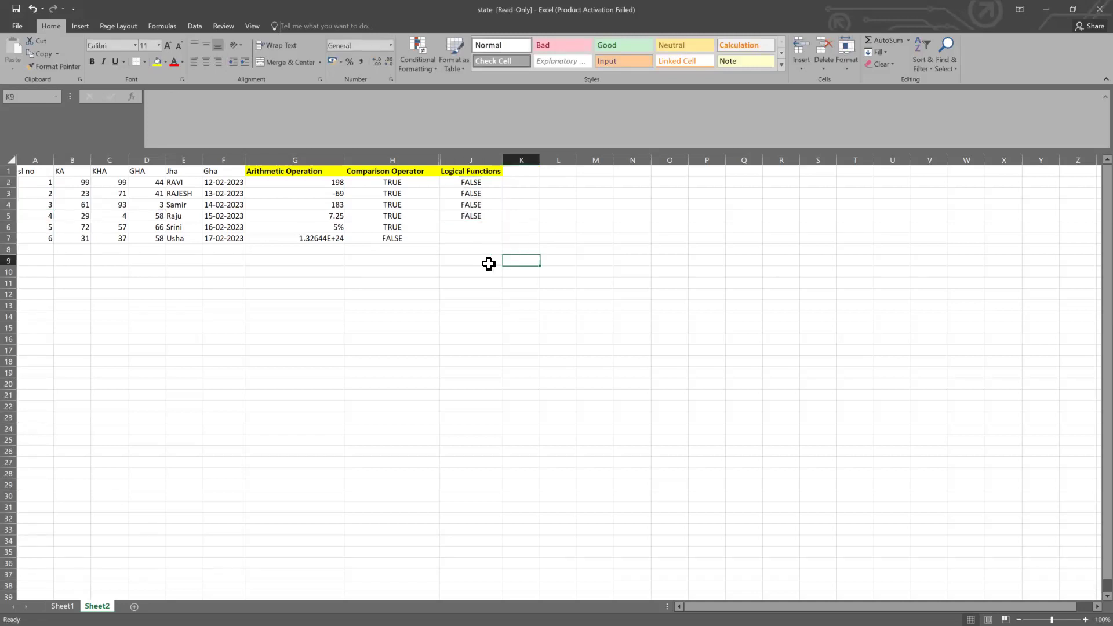
click(484, 214)
click(492, 191)
click(490, 239)
click(458, 227)
click(474, 203)
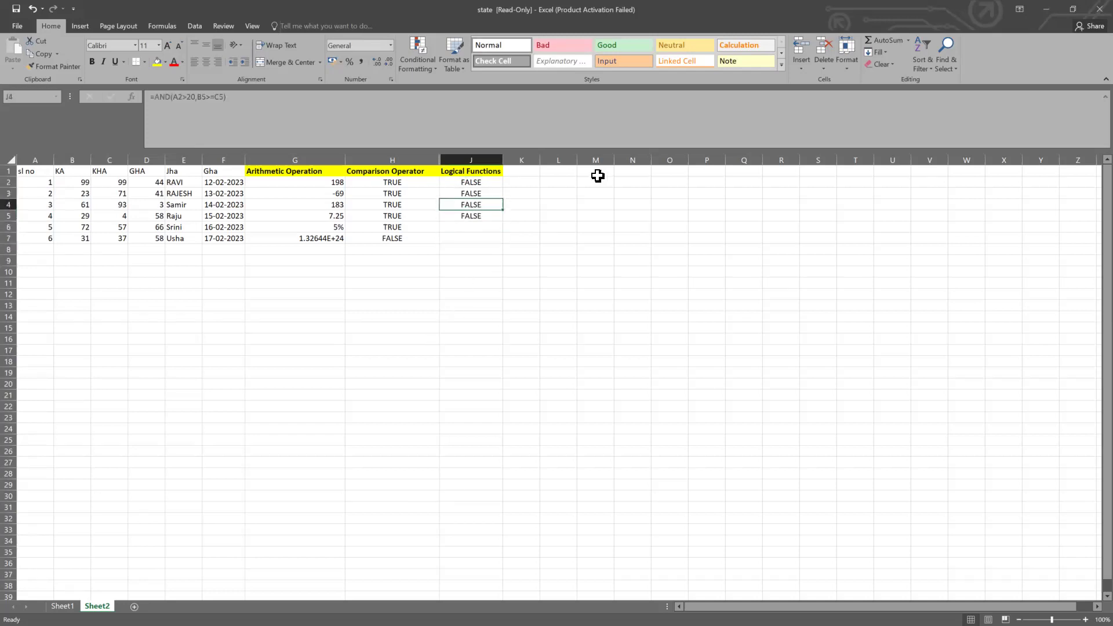
click(471, 251)
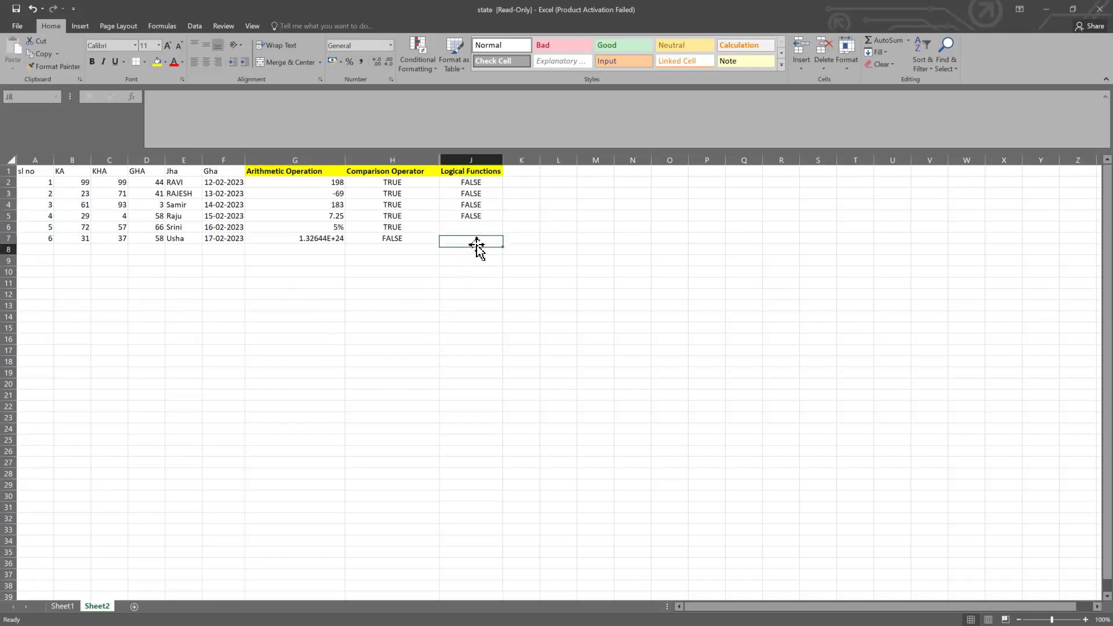
click(481, 214)
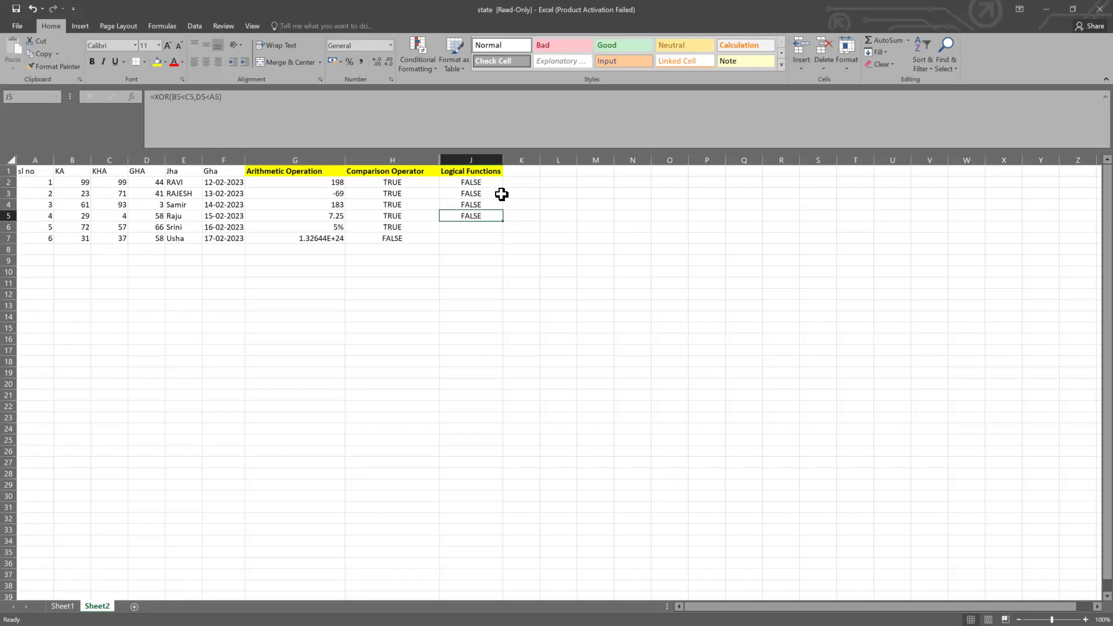
click(478, 184)
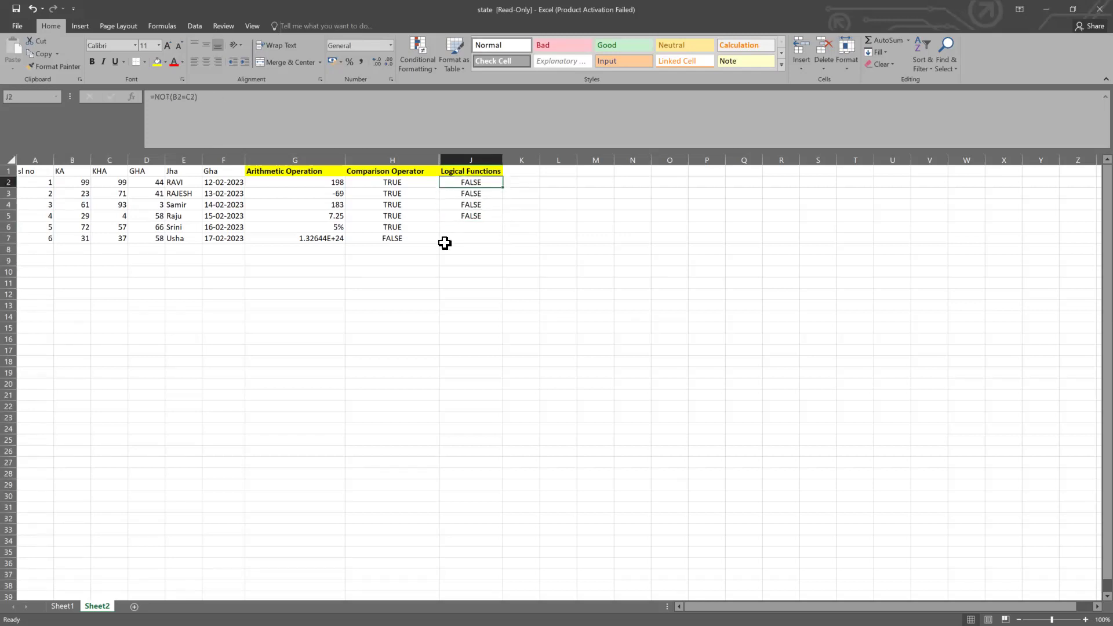
click(404, 200)
click(315, 194)
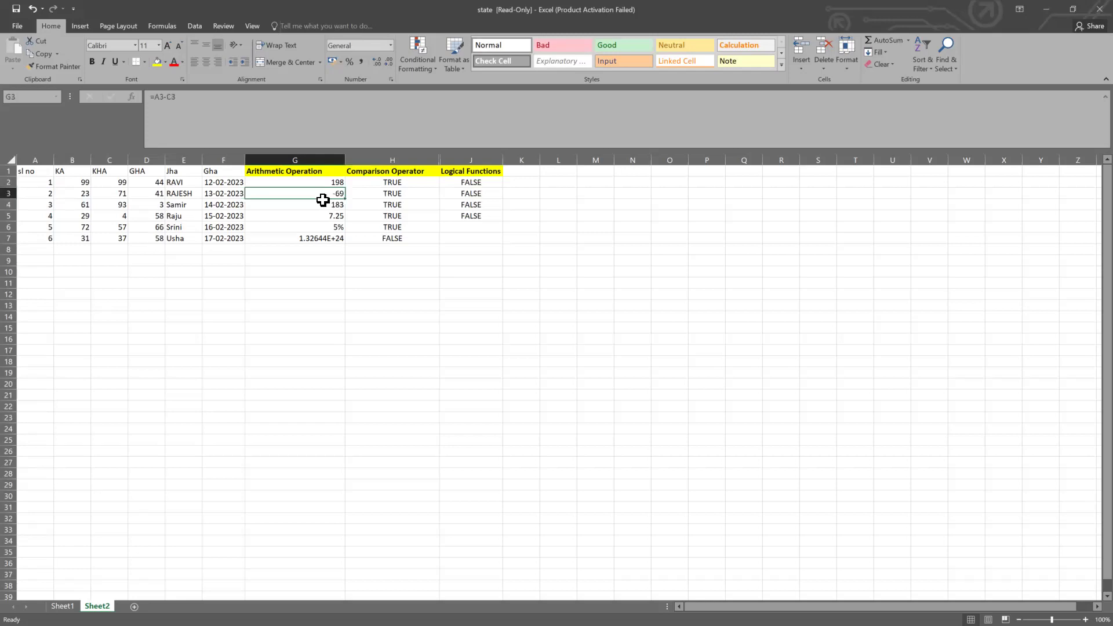
click(510, 197)
Copy the Logical Functions header from J1 into K1 and fit column K's width to it
click(493, 173)
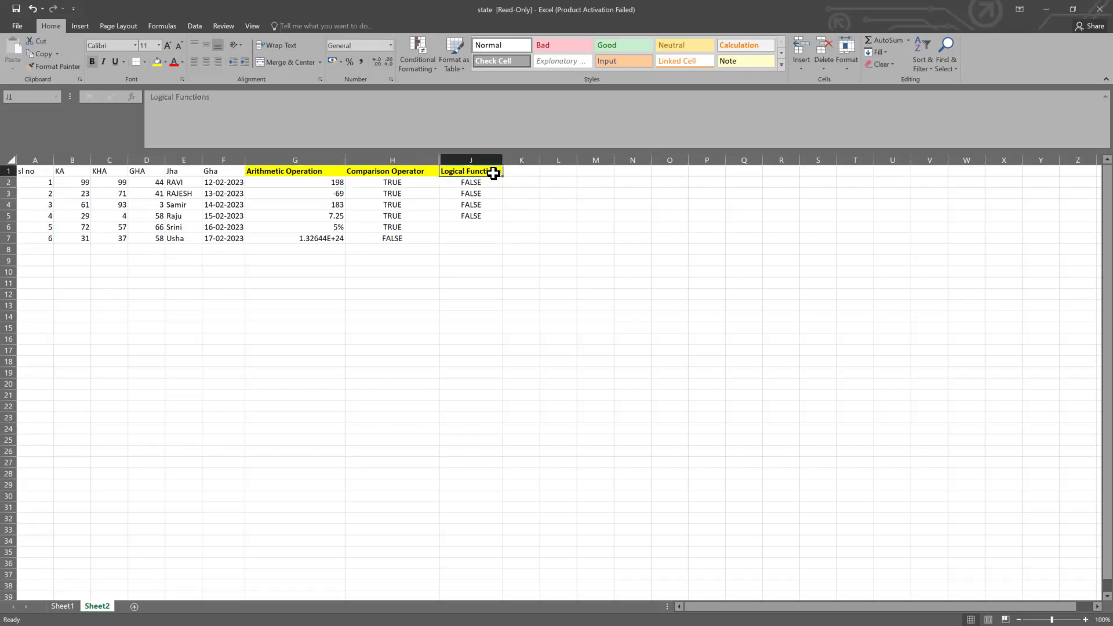
key(ctrl+c)
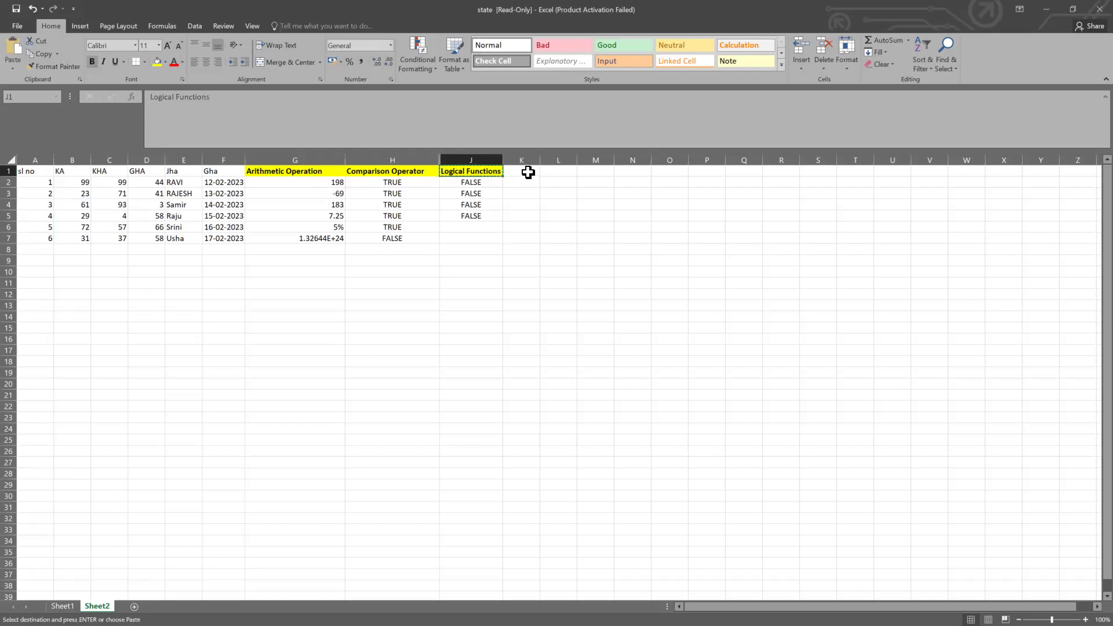
click(527, 172)
key(ctrl+v)
double_click(540, 160)
click(536, 211)
click(534, 171)
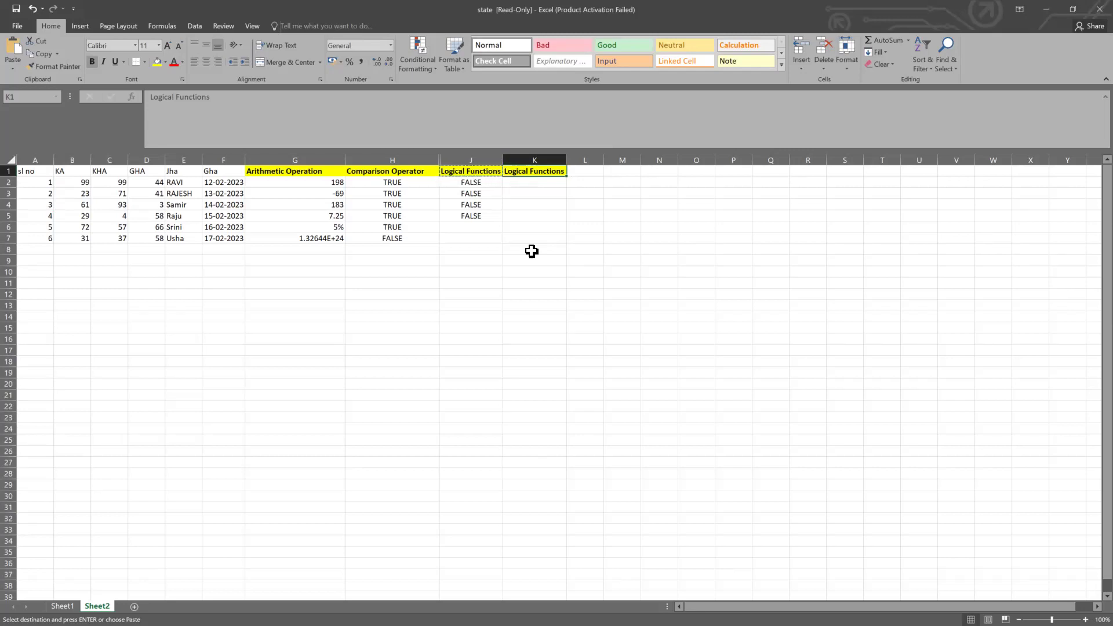
Replace the header text in cell K1 with "Data Types"
double_click(526, 170)
key(Delete)
key(Delete)
key(Delete)
key(Delete)
key(Delete)
key(Delete)
key(Delete)
key(Delete)
key(Delete)
key(Delete)
key(Delete)
key(Delete)
key(BackSpace)
key(BackSpace)
key(BackSpace)
key(BackSpace)
key(BackSpace)
key(BackSpace)
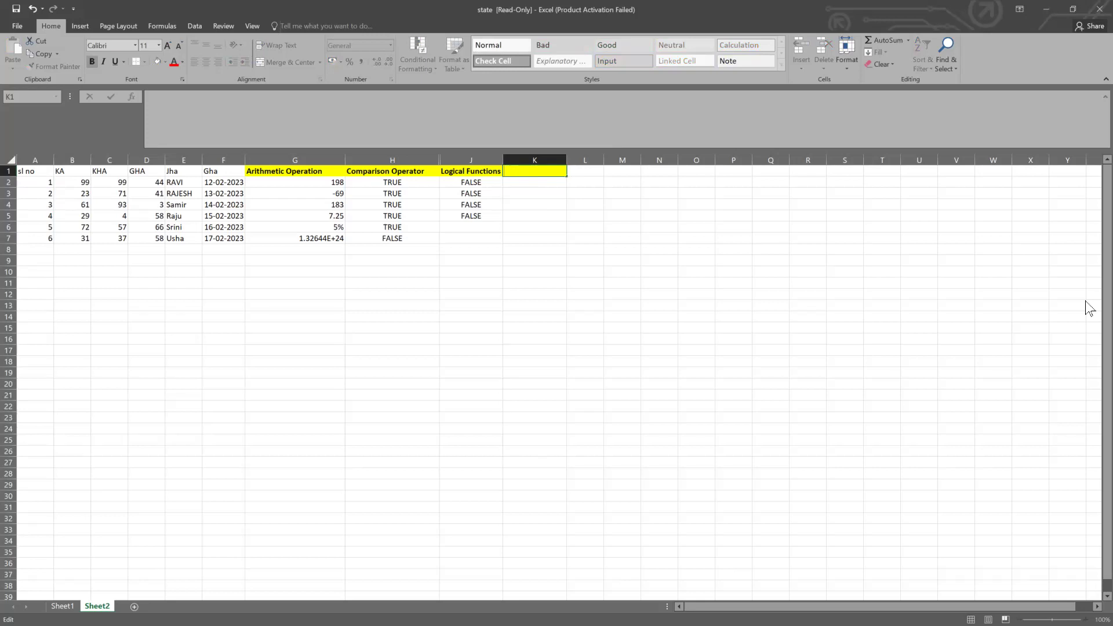
text(Data Types)
click(548, 264)
click(546, 180)
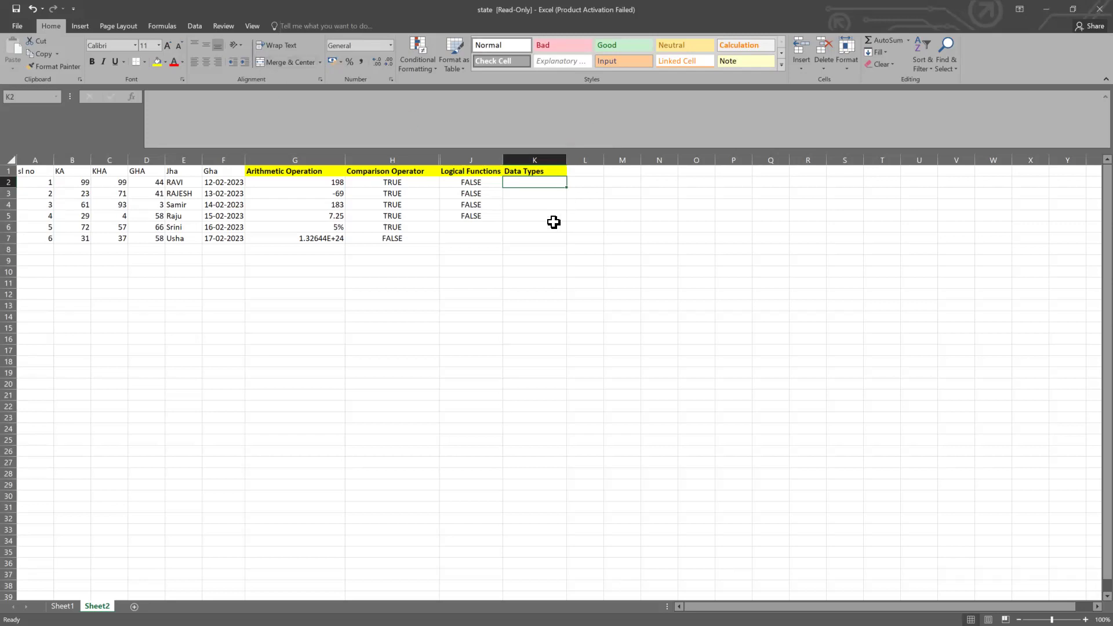
Enter the formula =ISNUMBER(D2) in cell K2 to test whether the GHA value is a number
double_click(529, 182)
text(=)
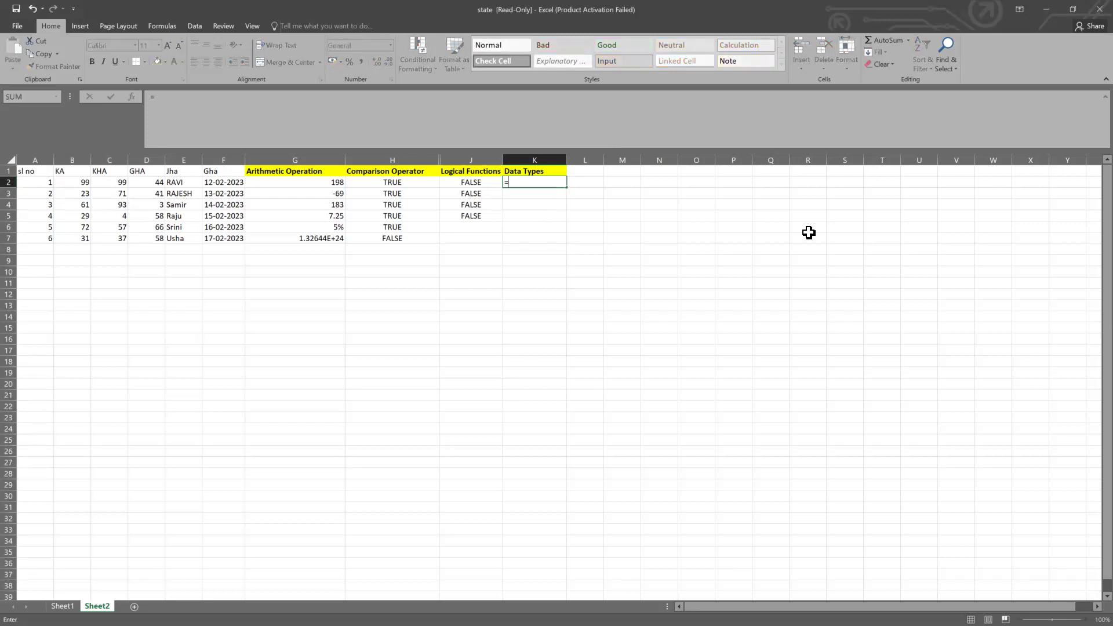
text(is)
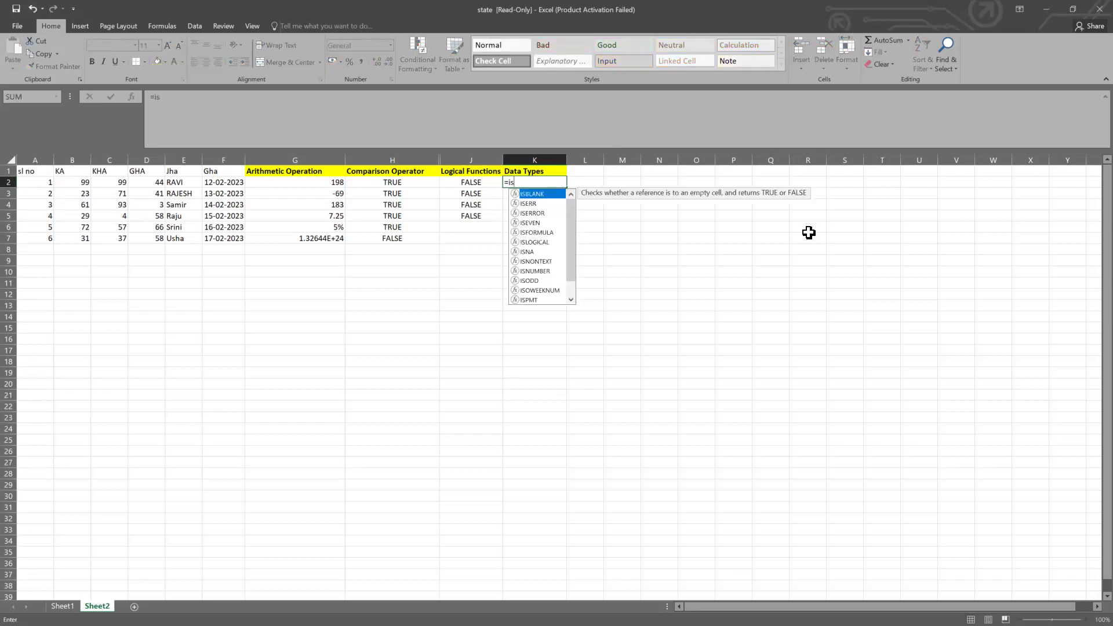
text(number)
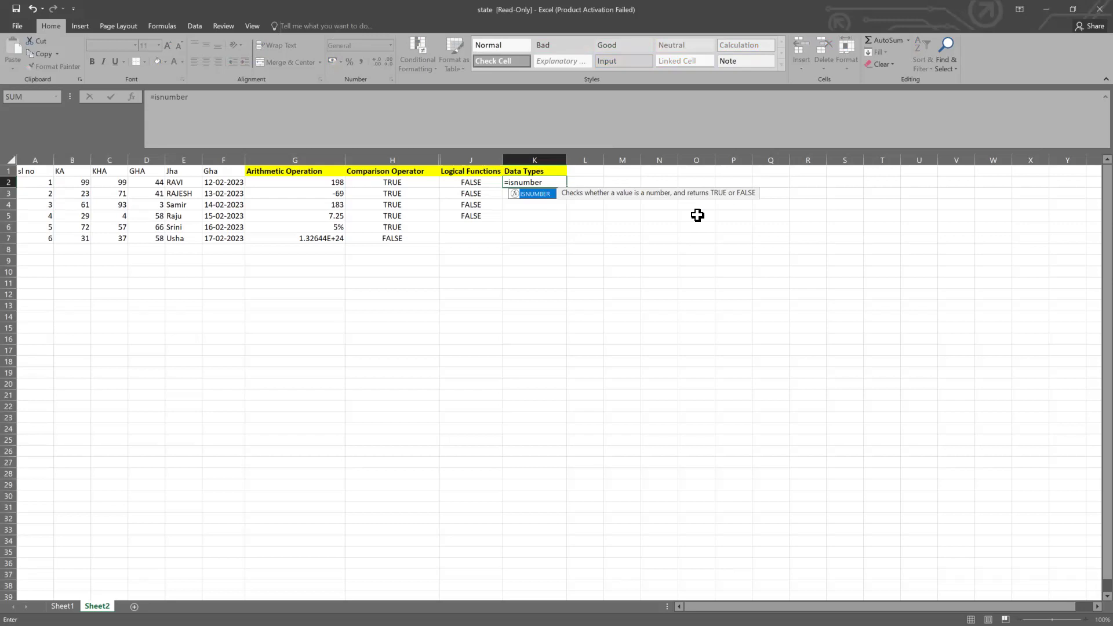
text(()
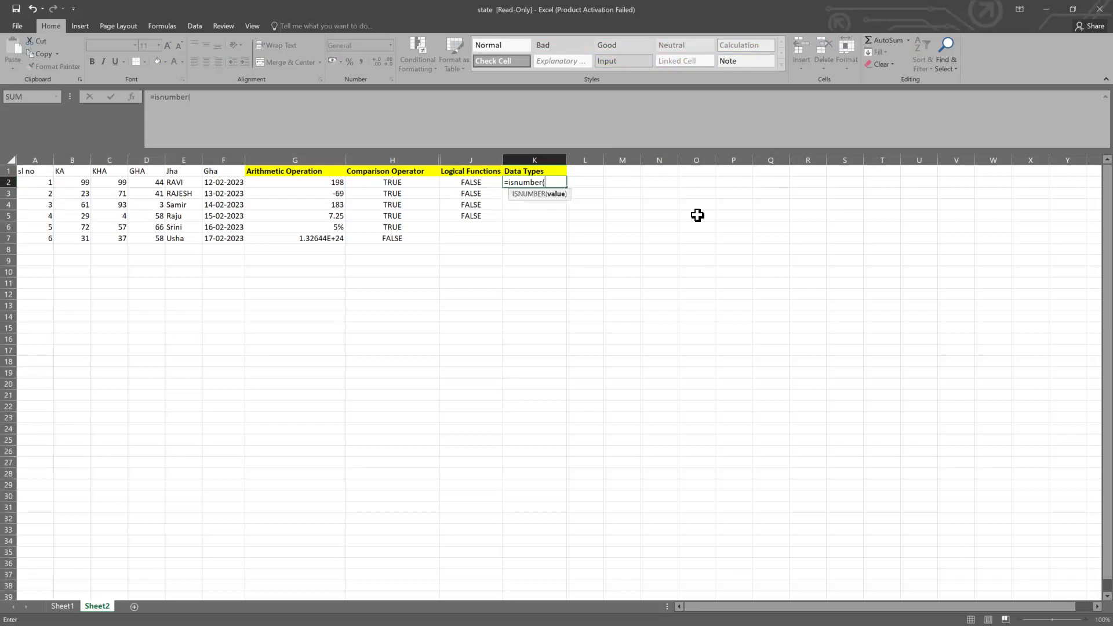
key(BackSpace)
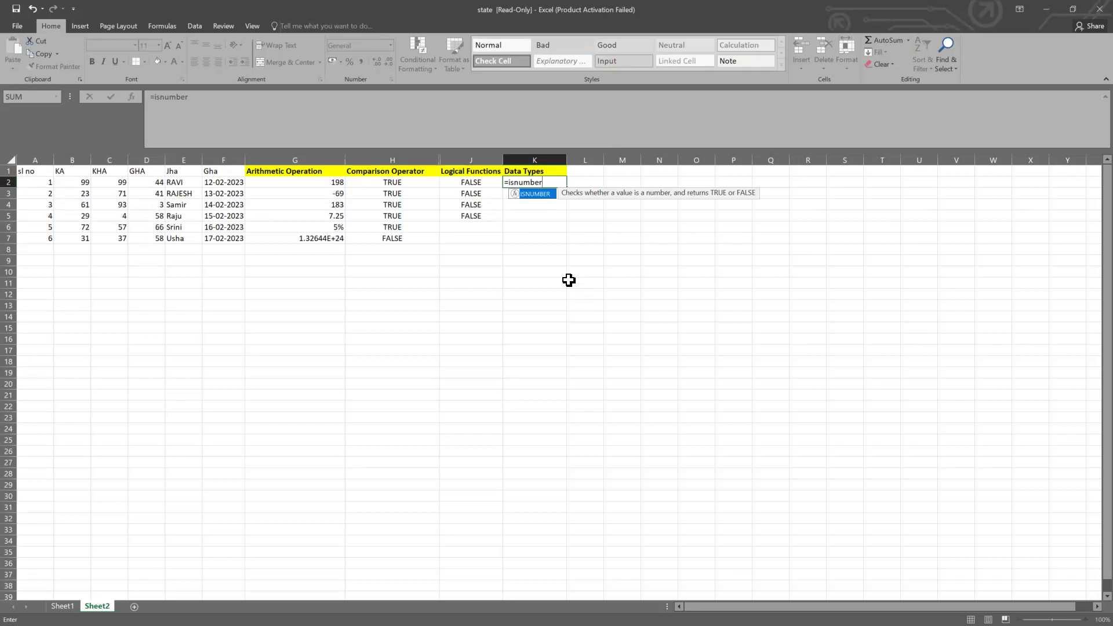
text(()
click(149, 184)
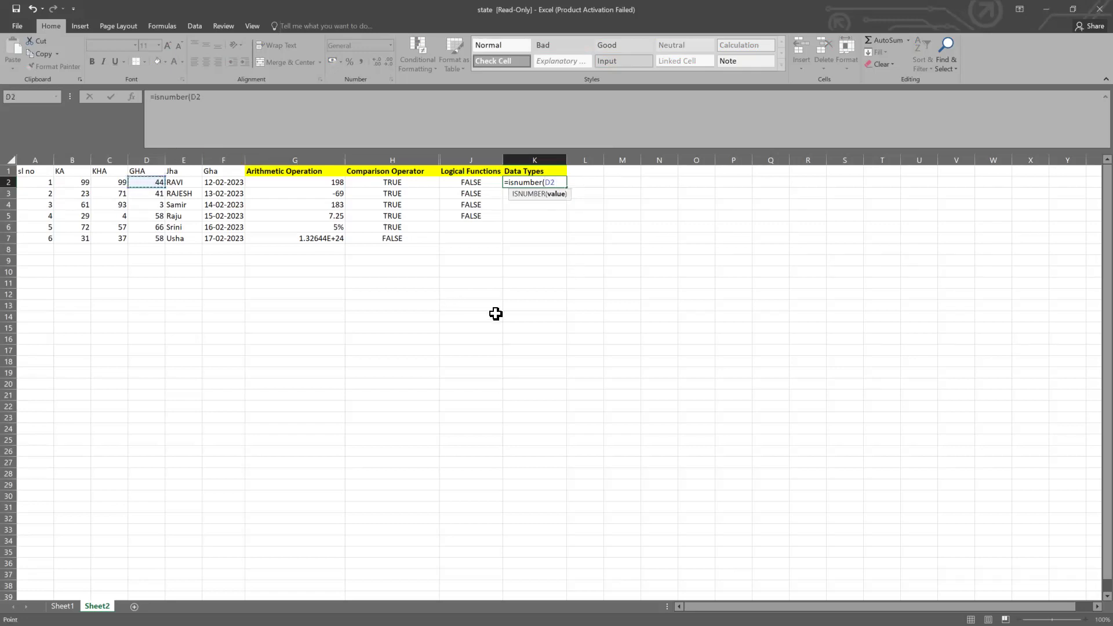
key(Return)
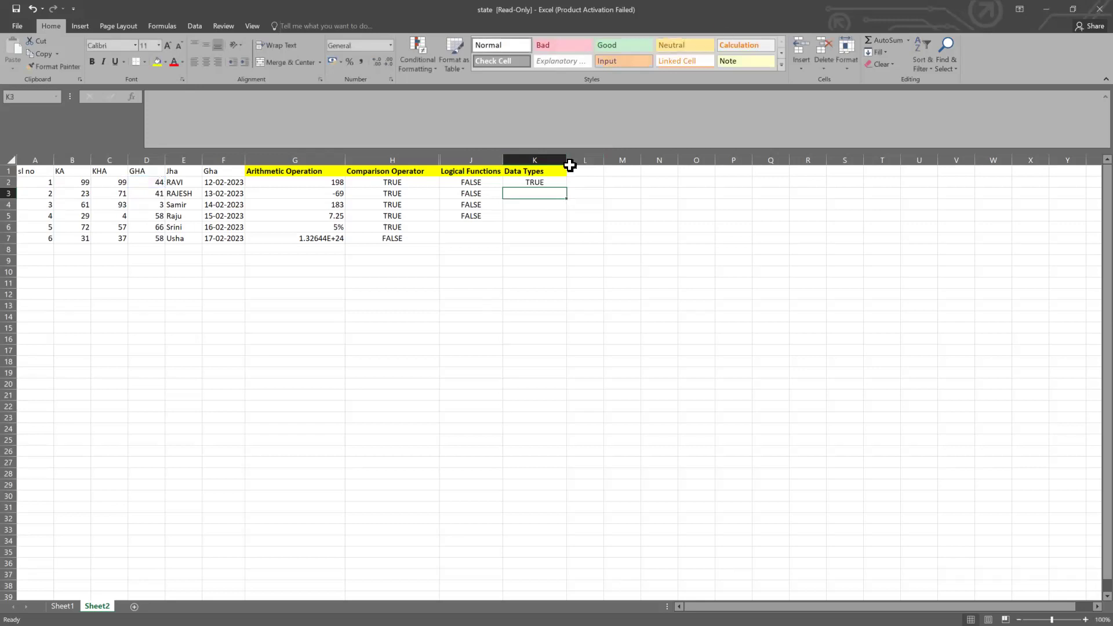
Change the reference in K2's ISNUMBER formula to E2 and reselect the cell
click(542, 181)
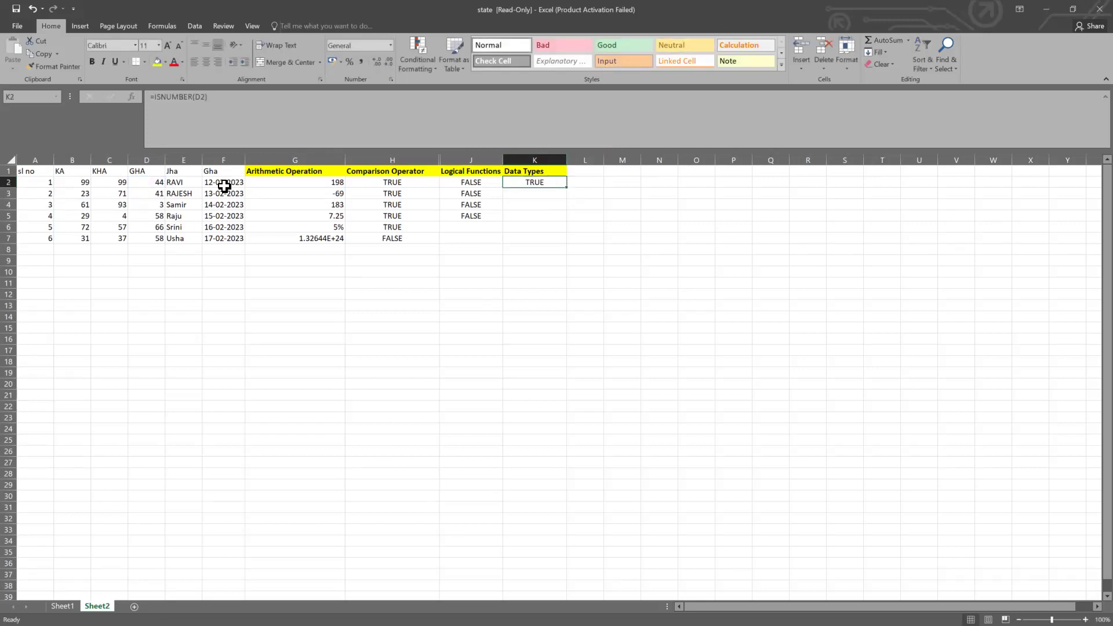
click(152, 182)
click(517, 181)
double_click(517, 180)
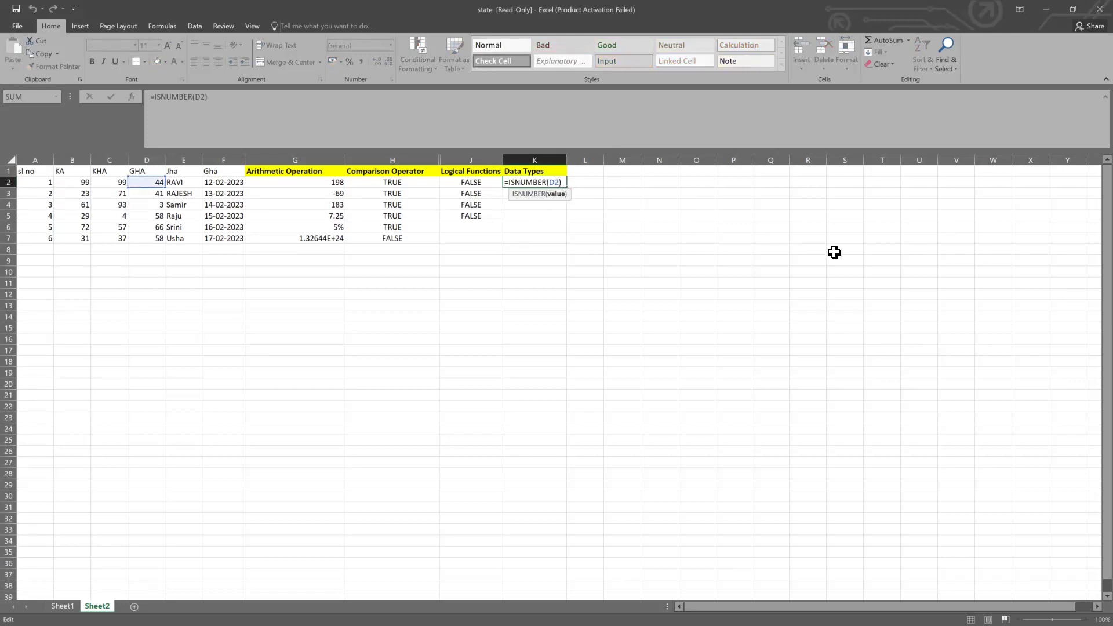
key(BackSpace)
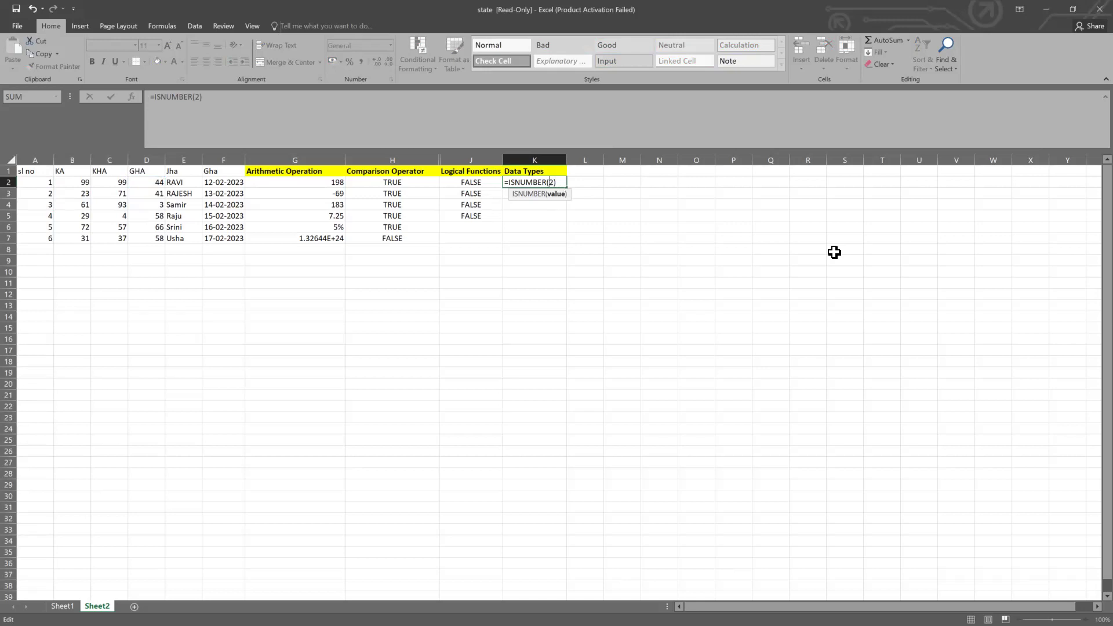
text(E)
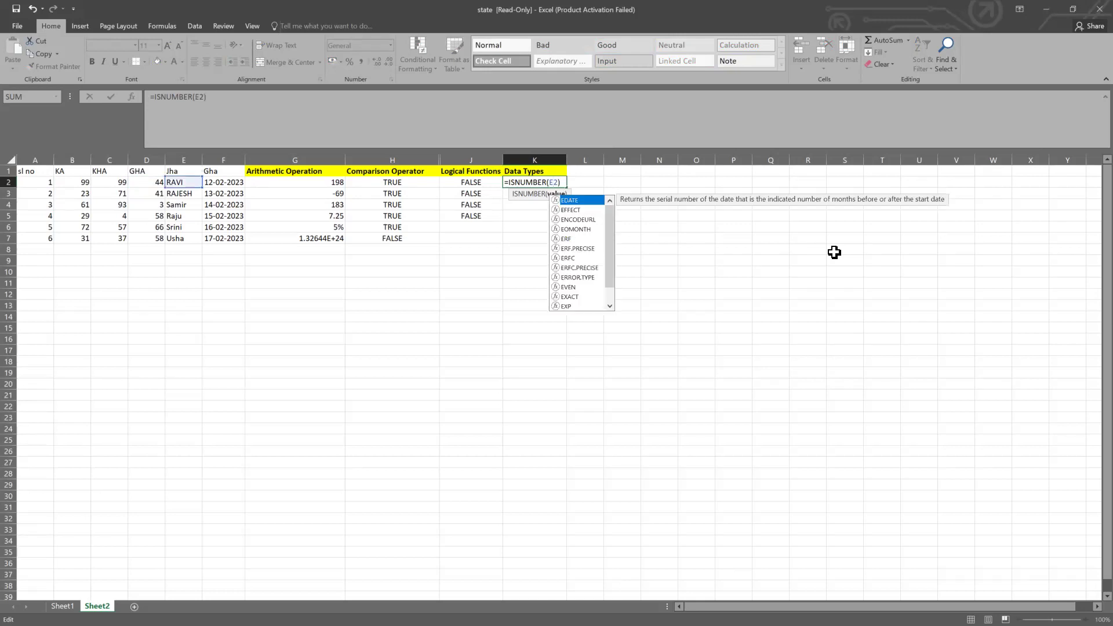
key(Return)
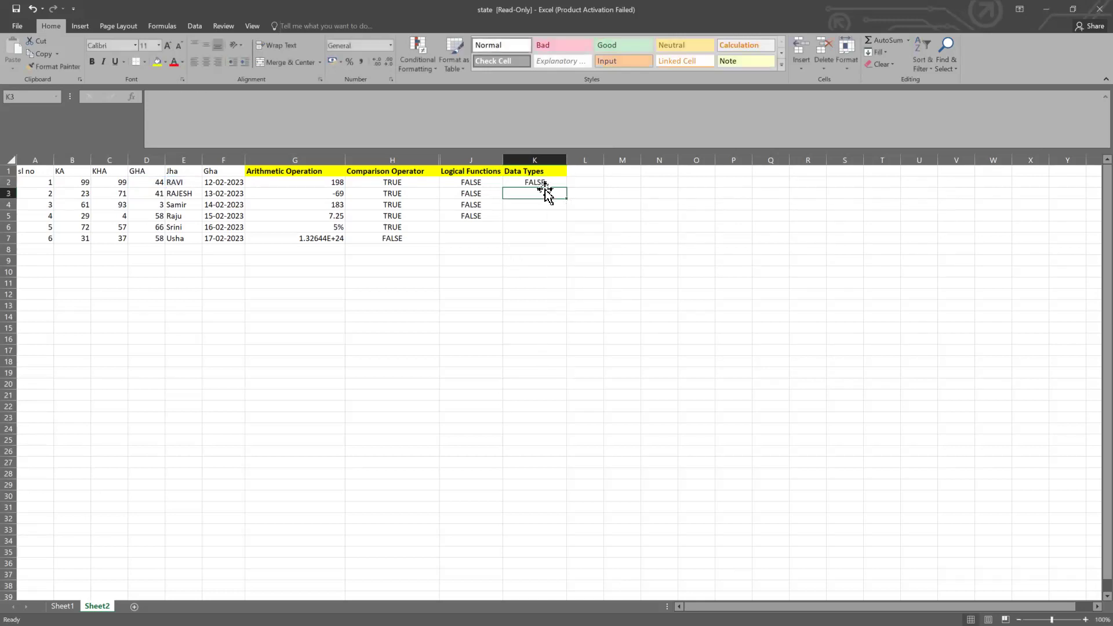
click(554, 183)
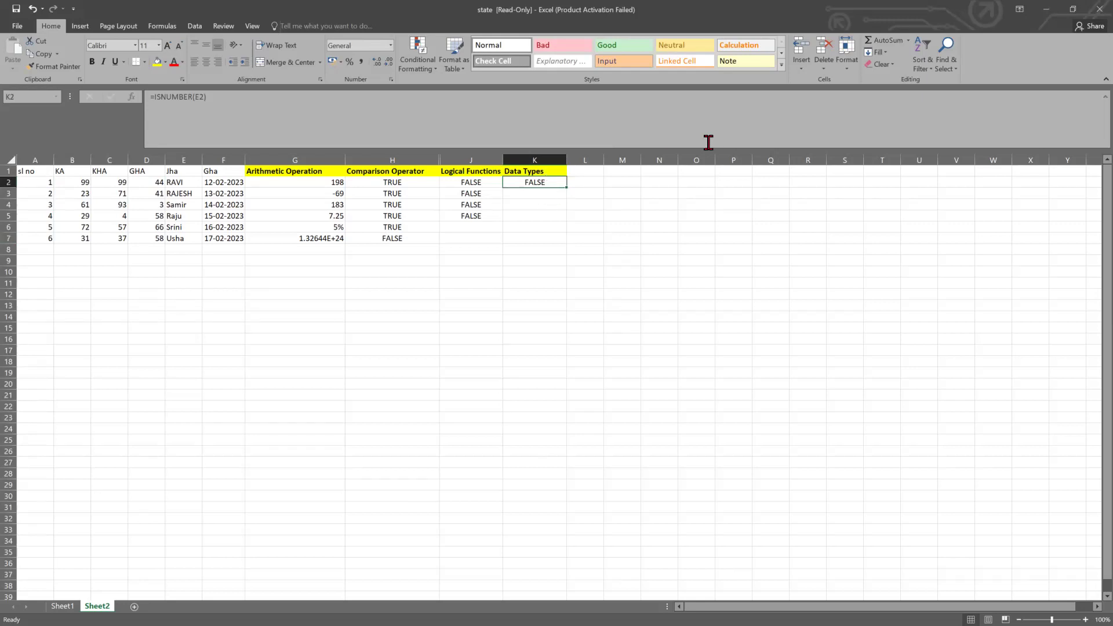
Enter the formula =ISTEXT(E3) in cell K3 to test whether the Jha entry is text
click(529, 192)
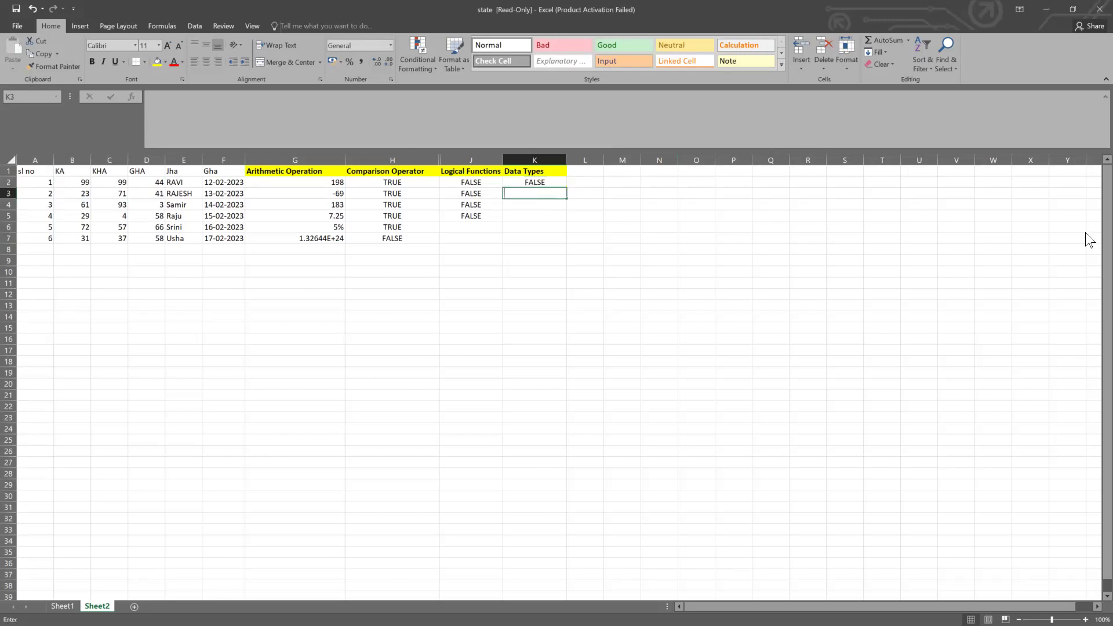
text(=IS)
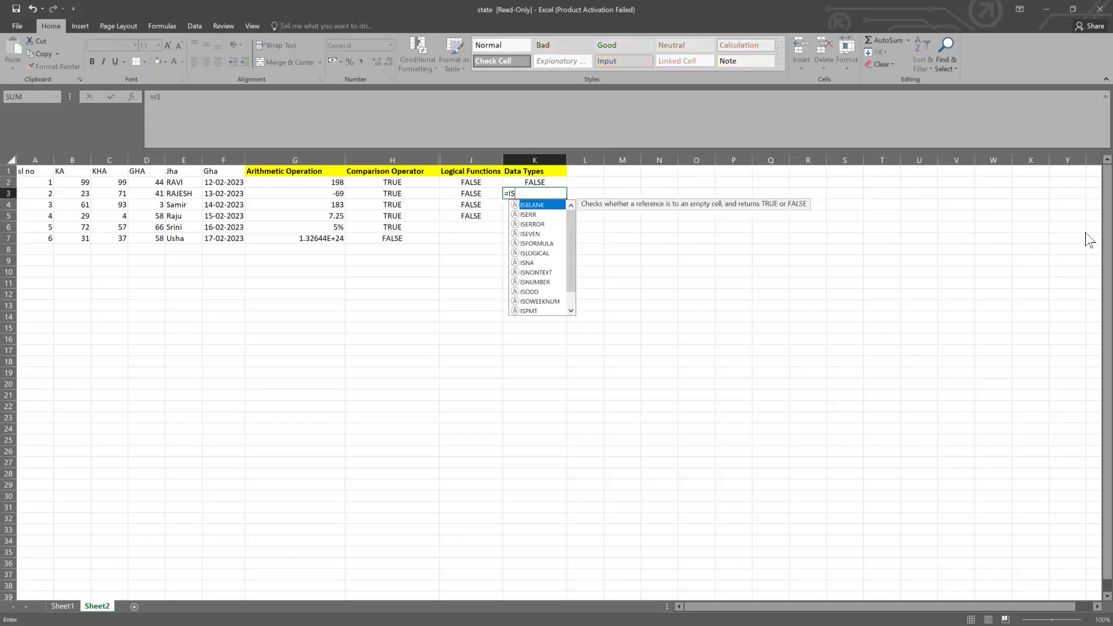
text(TEXT)
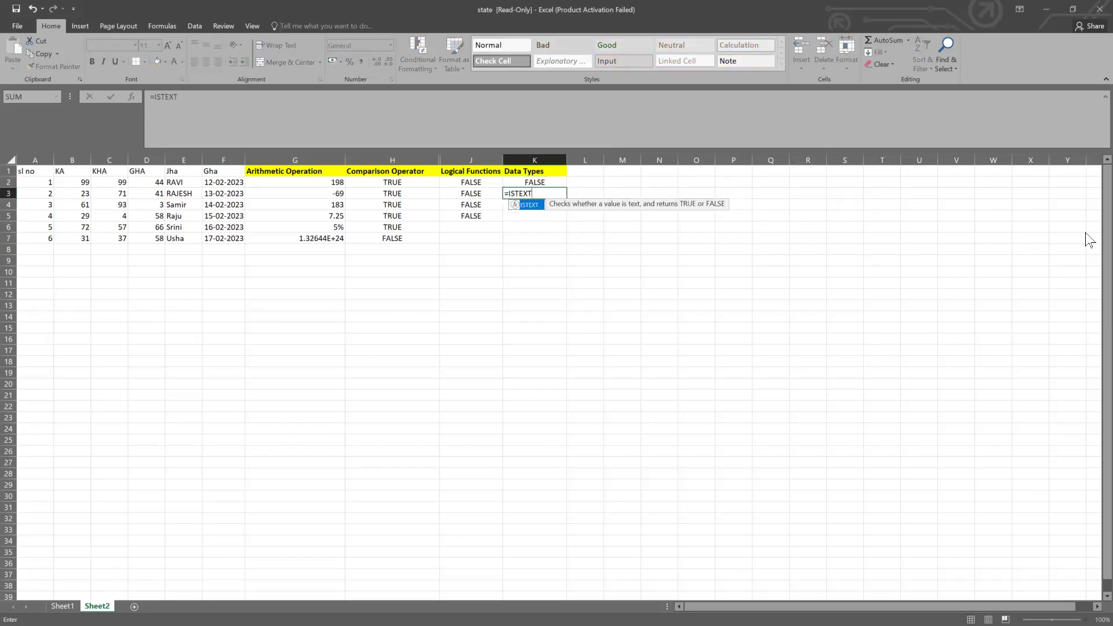
text(()
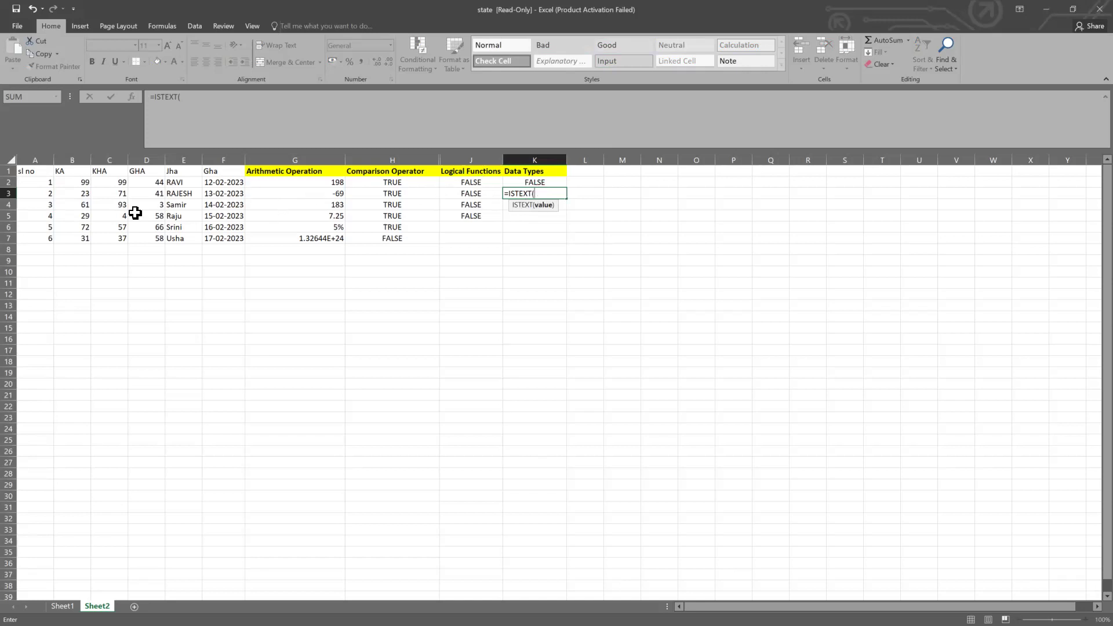
click(184, 196)
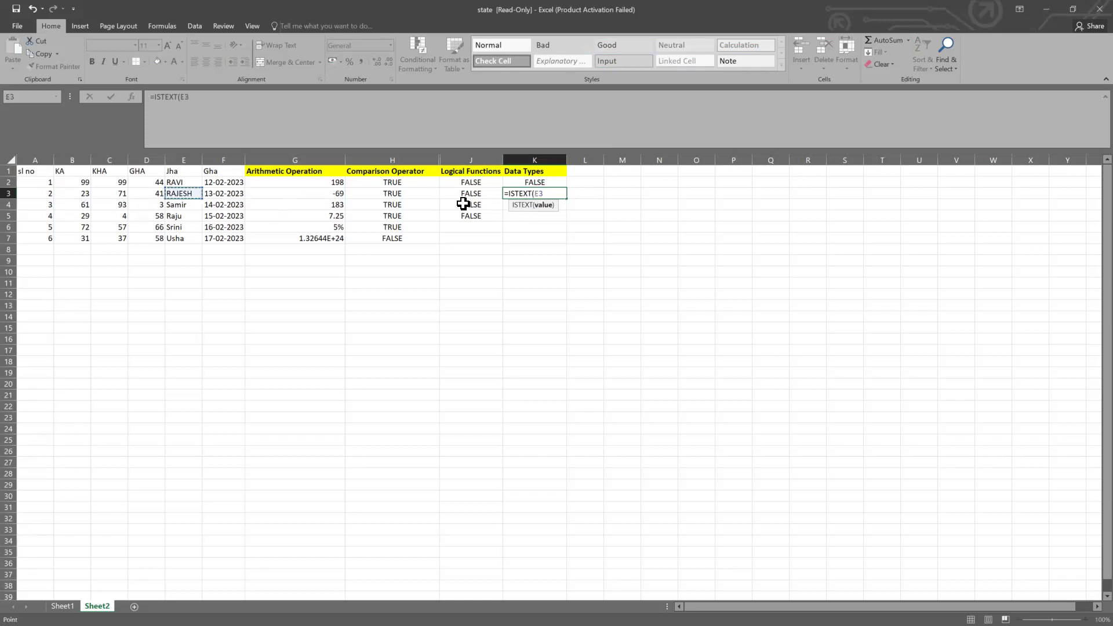
key(Return)
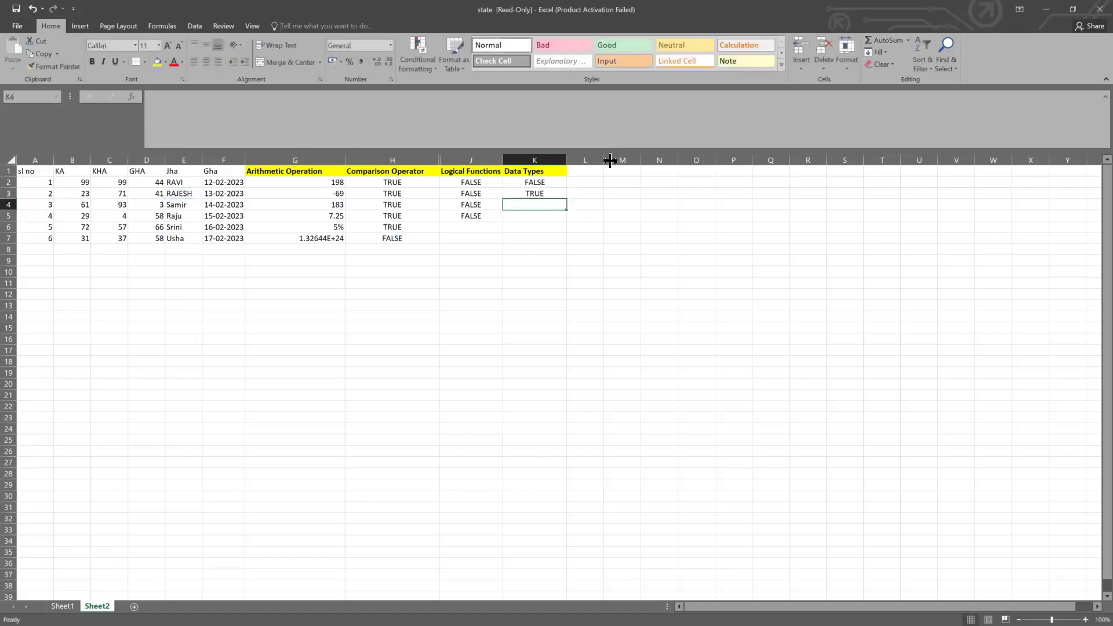
click(574, 195)
click(532, 205)
double_click(542, 205)
click(539, 192)
click(539, 182)
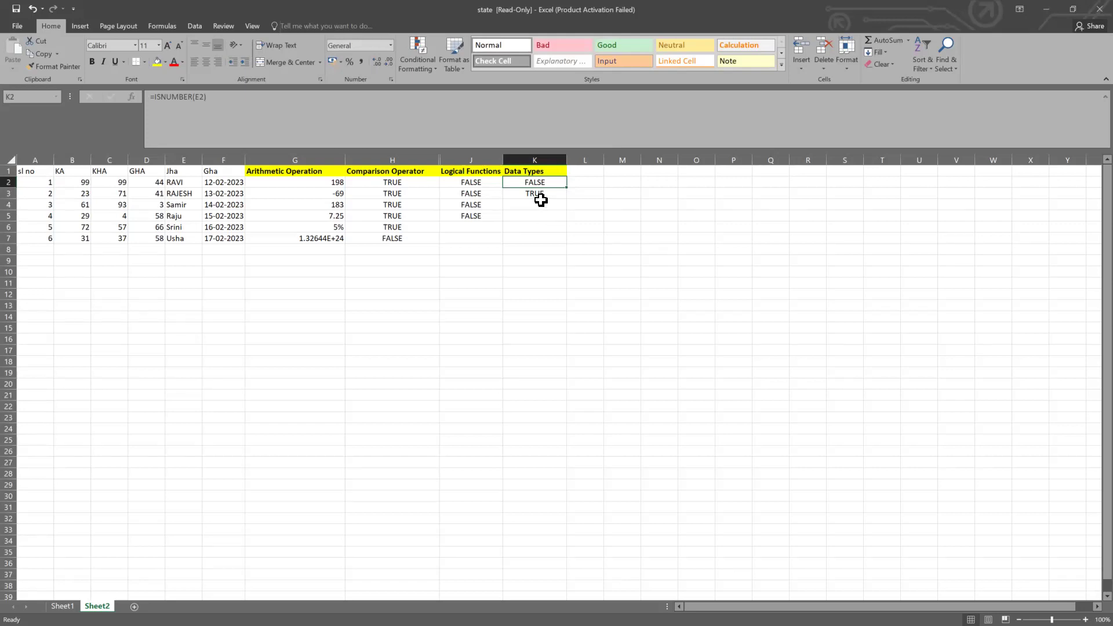
Enter the formula =ISLOGICAL(H4) in cell K4 to test whether the comparison result is a logical value
click(537, 204)
text(=)
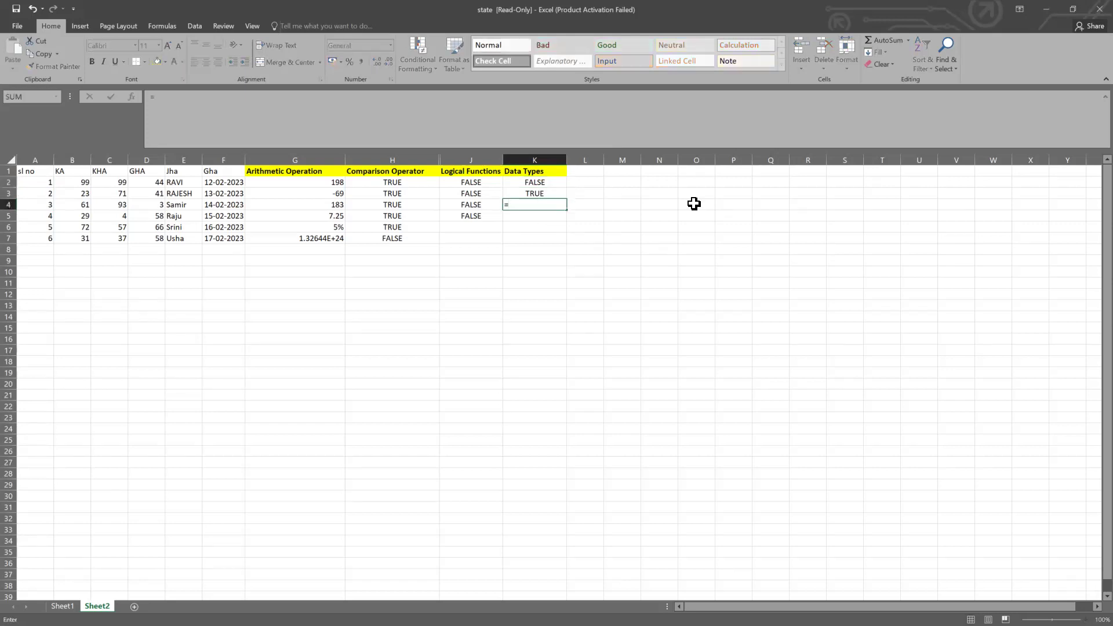
text(ISLOG)
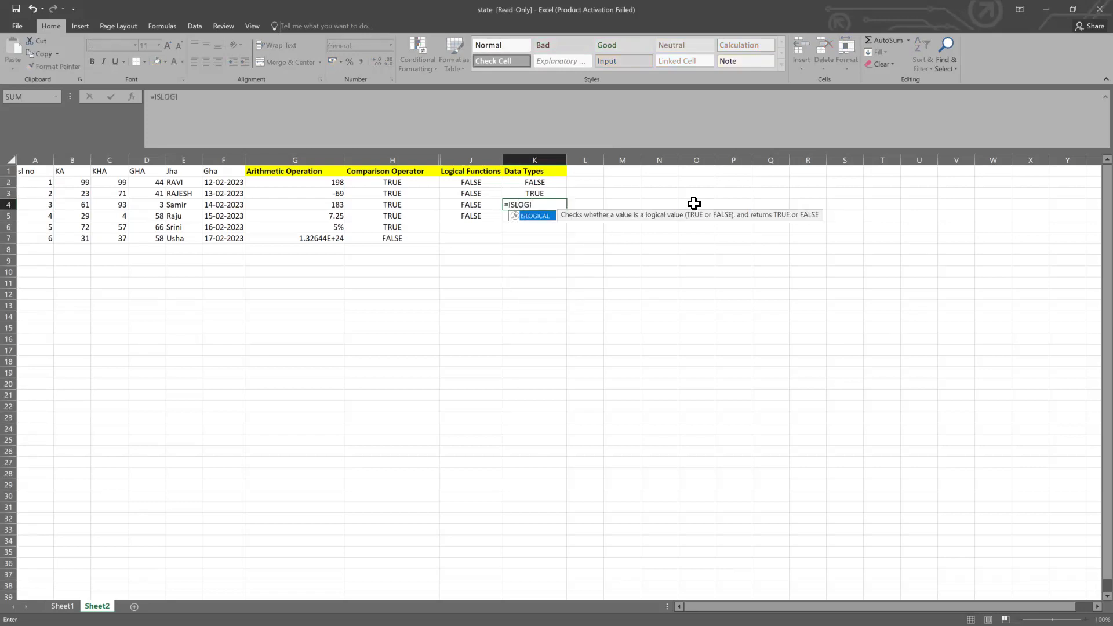
text(I)
key(Tab)
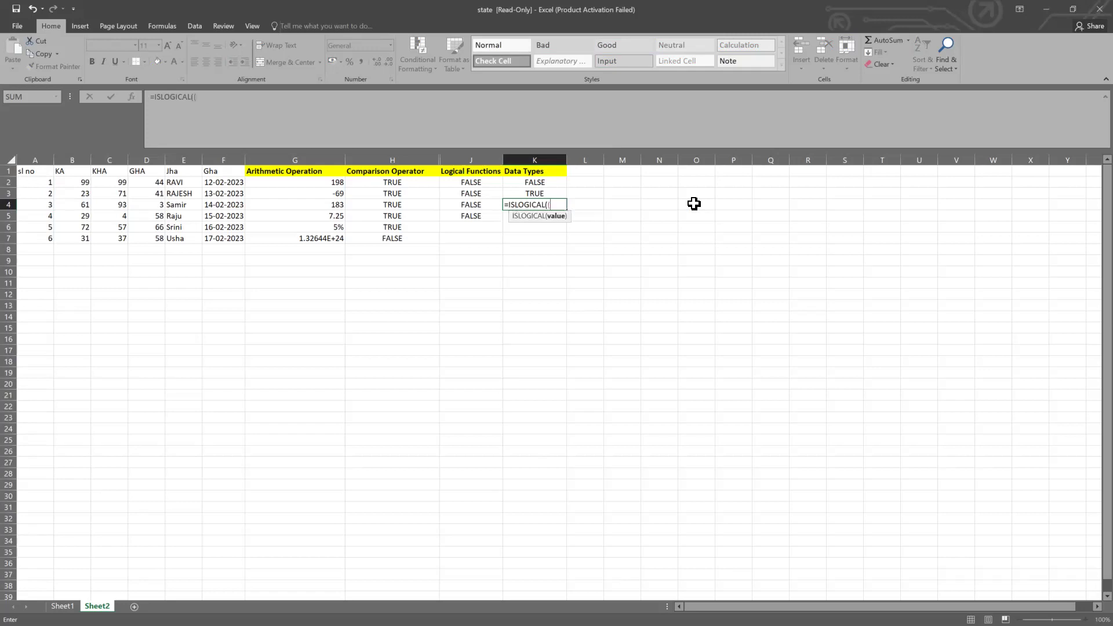
key(BackSpace)
key(BackSpace)
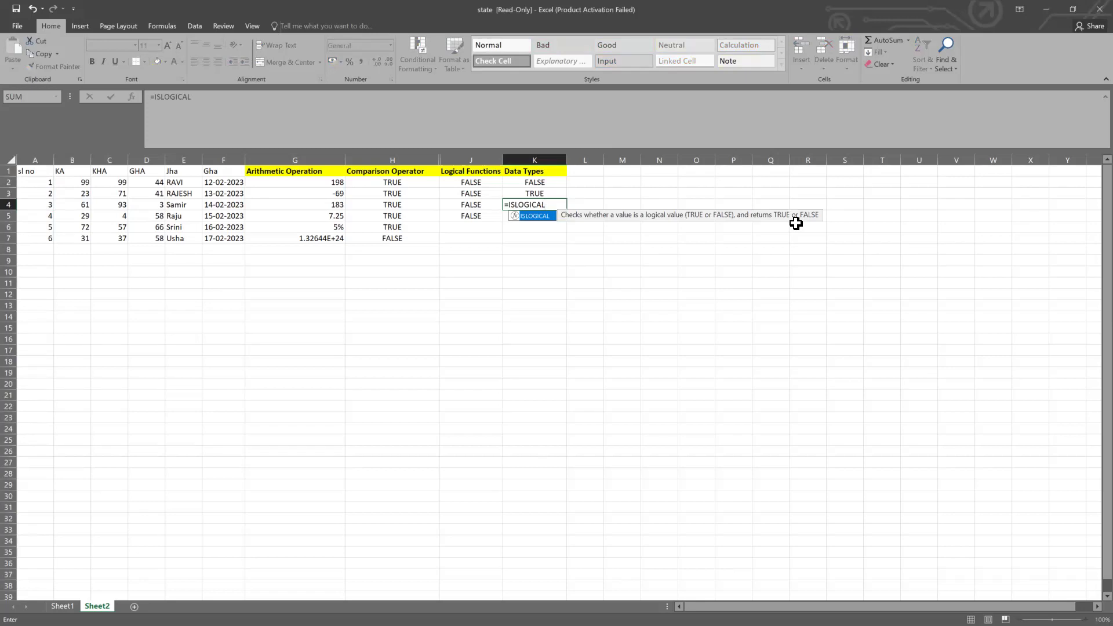
text(()
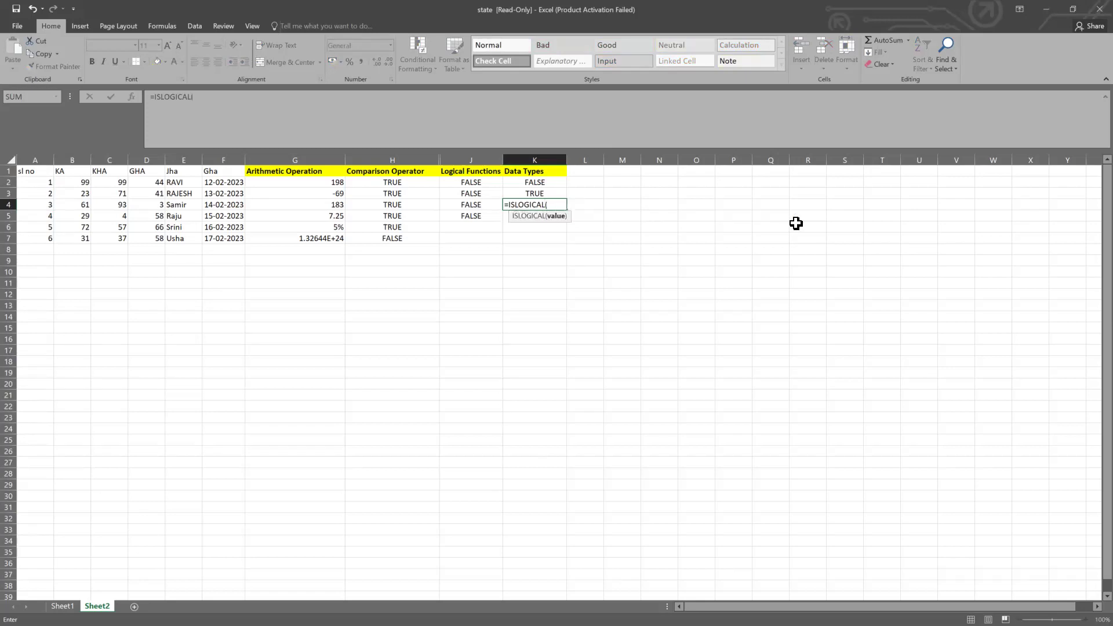
click(398, 202)
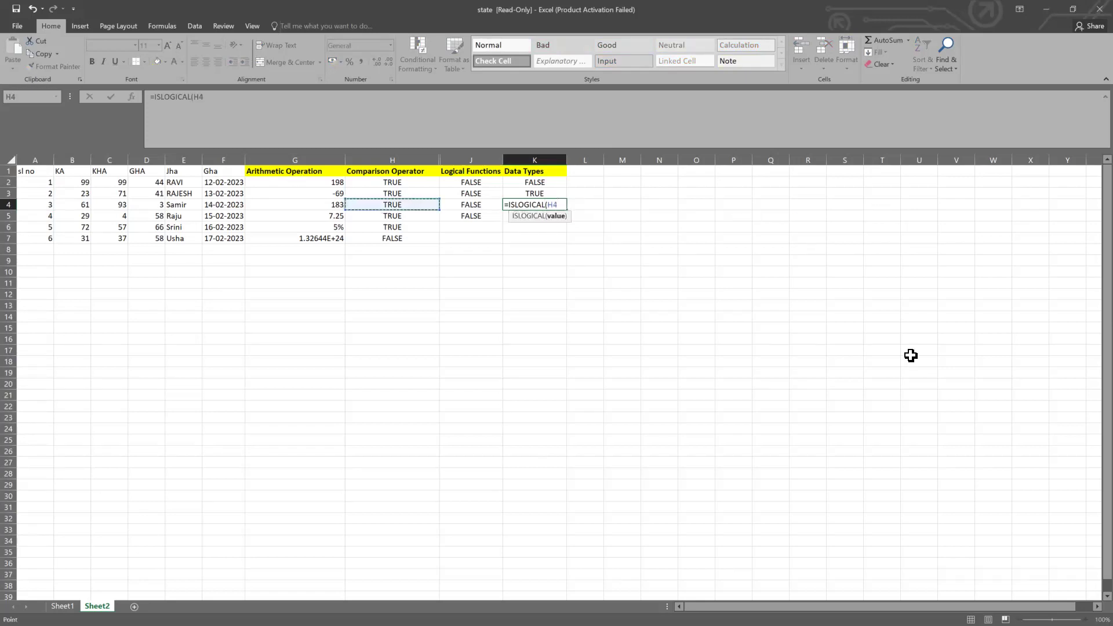
key(Return)
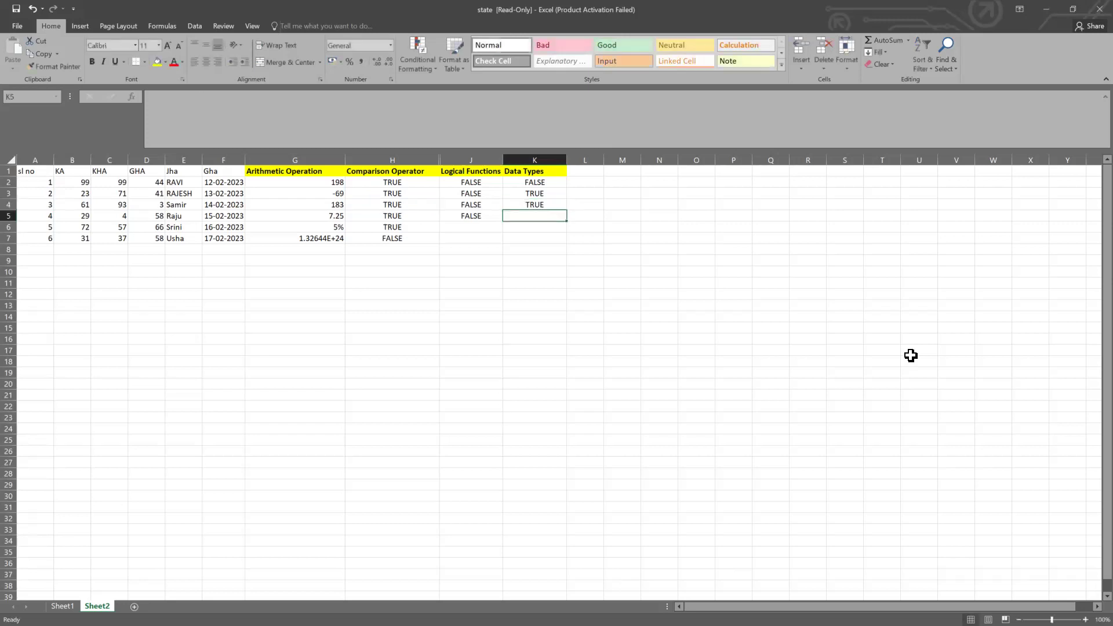
Change the reference in K4's ISLOGICAL formula to D4 to test the GHA number instead
click(472, 204)
drag(471, 172, 487, 245)
click(552, 206)
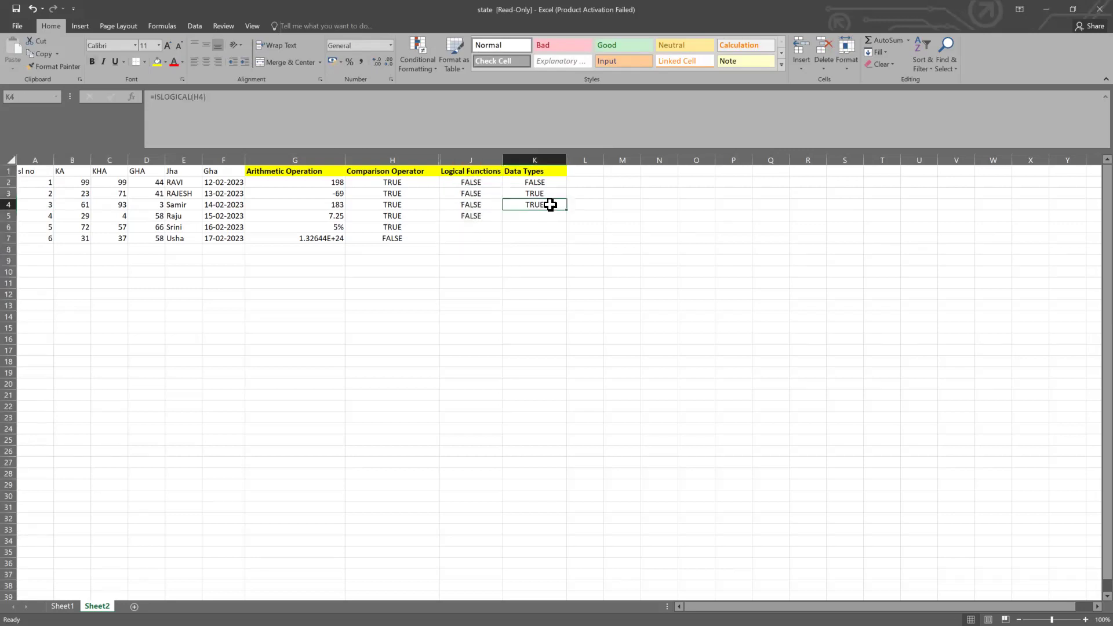
double_click(551, 207)
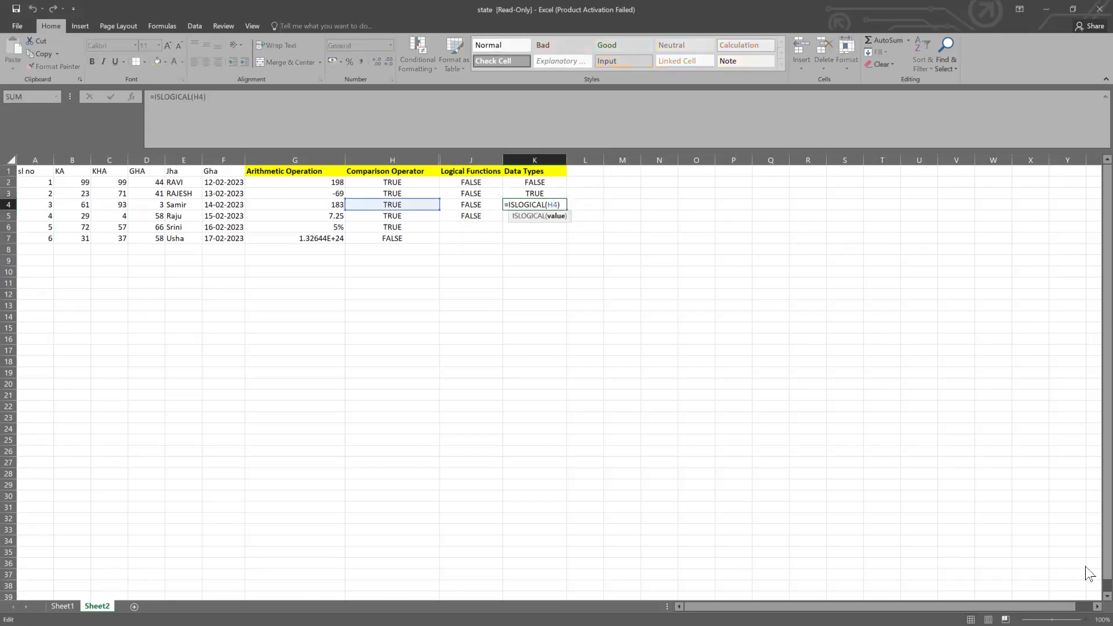
key(Delete)
key(BackSpace)
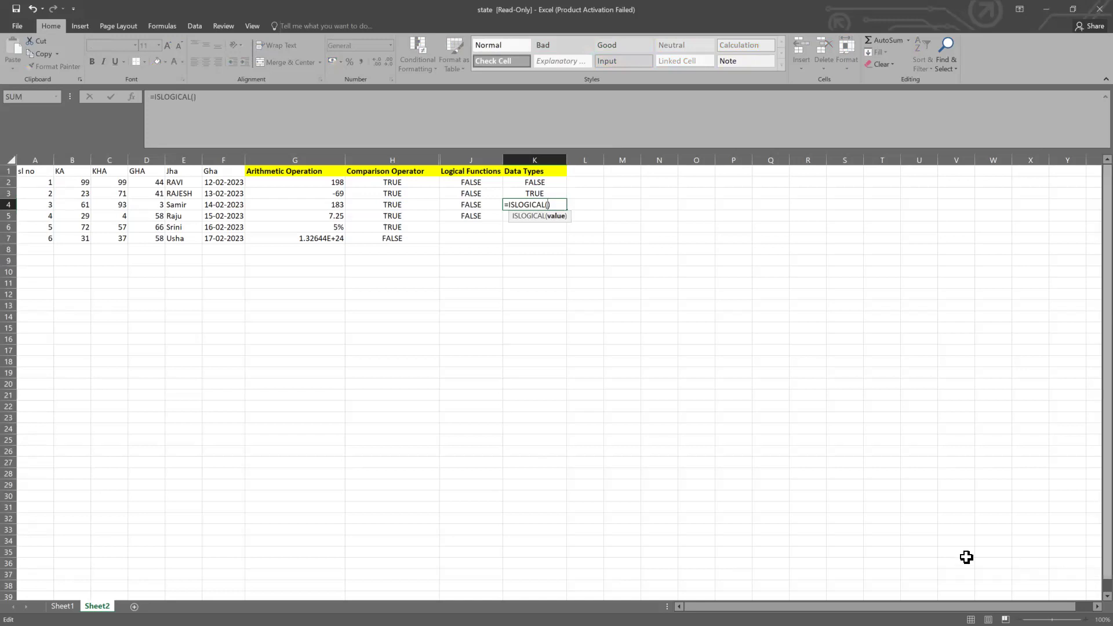
click(159, 201)
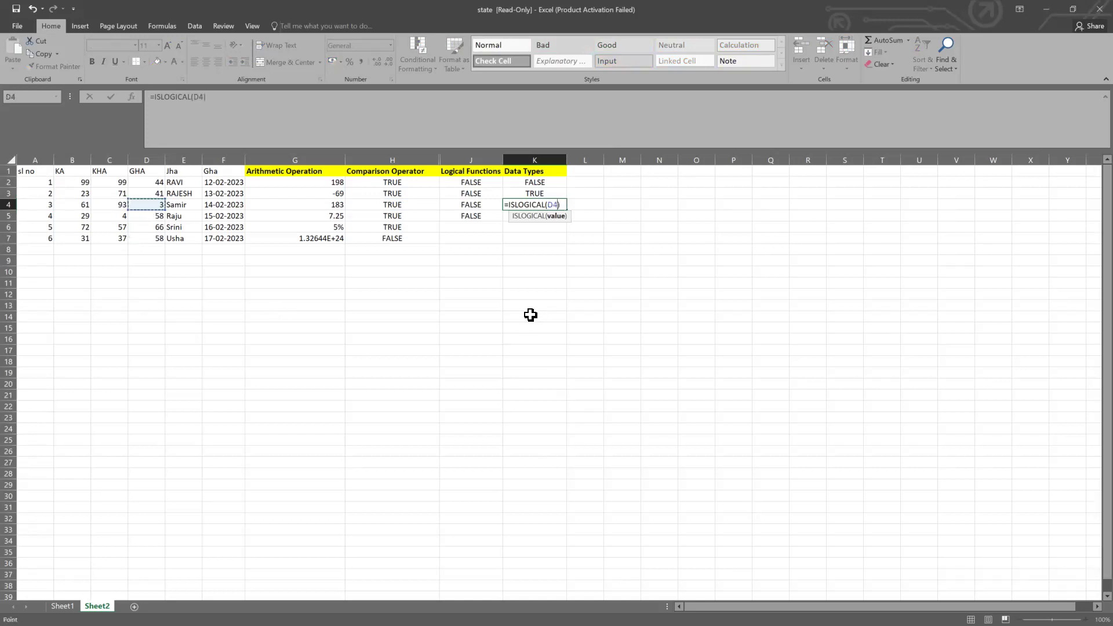
key(Return)
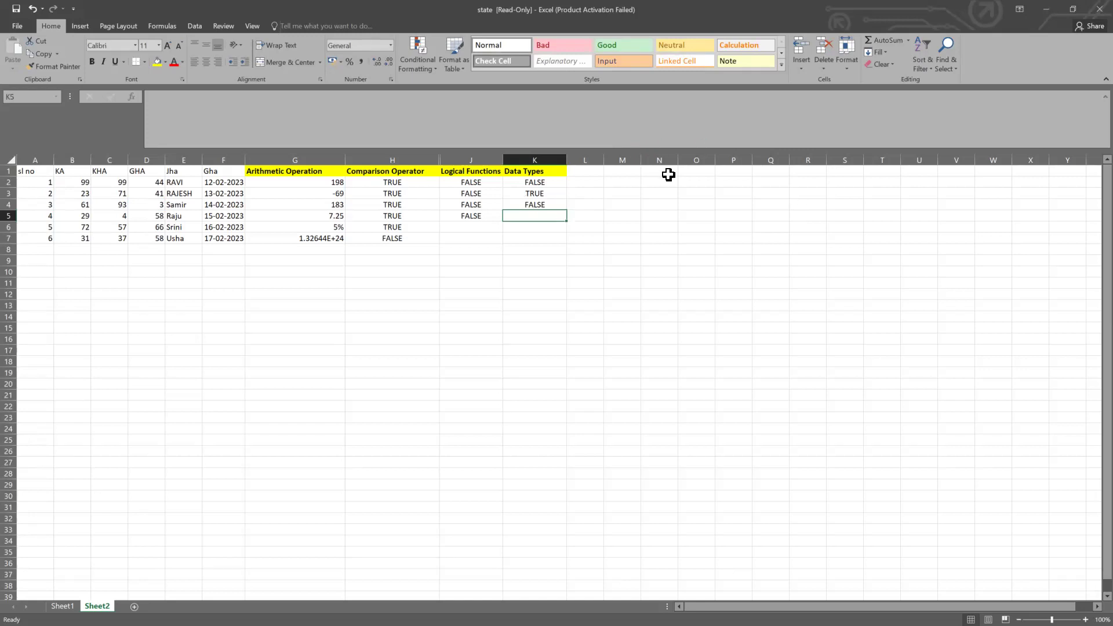
Enter the formula =ISLOGICAL(A5=A5) in cell K5 to test whether an equality comparison is a logical value
drag(530, 237, 532, 226)
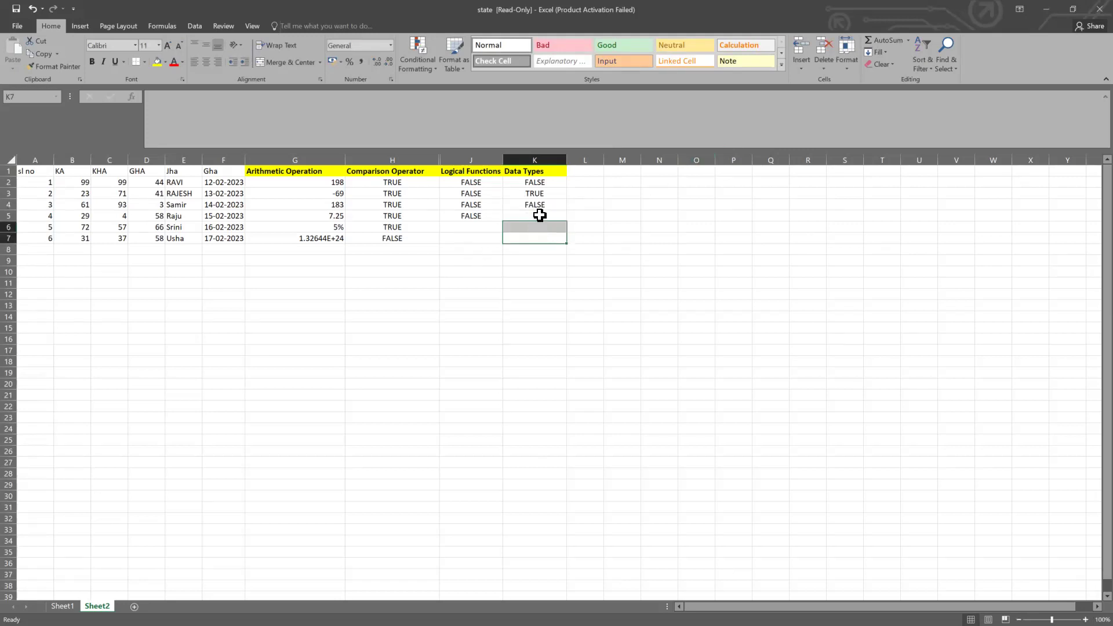
click(540, 216)
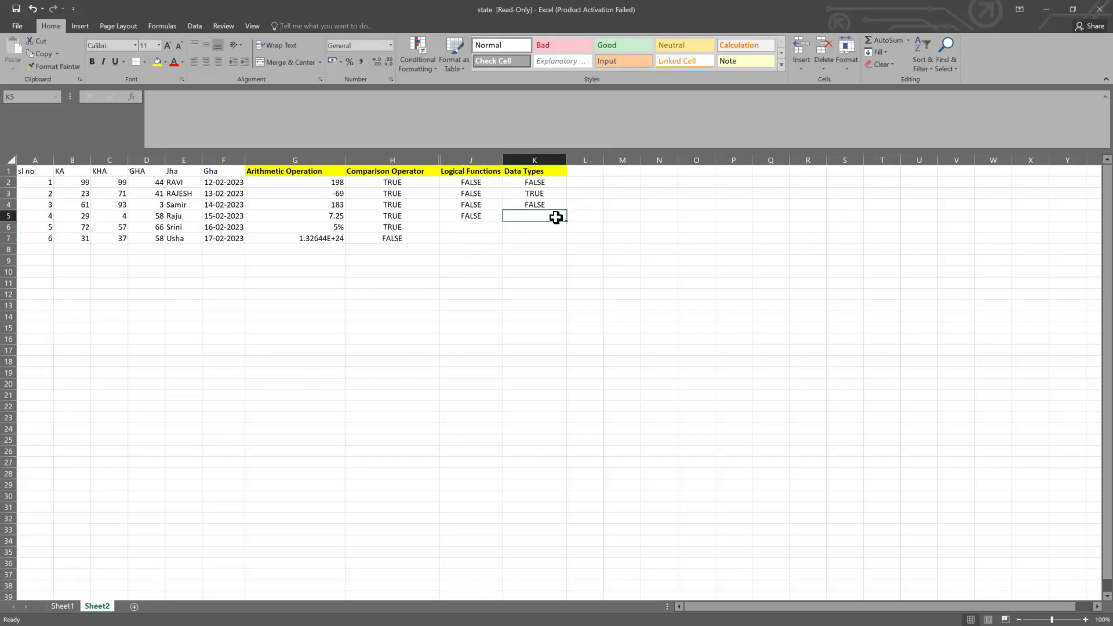
text(=ISLOG)
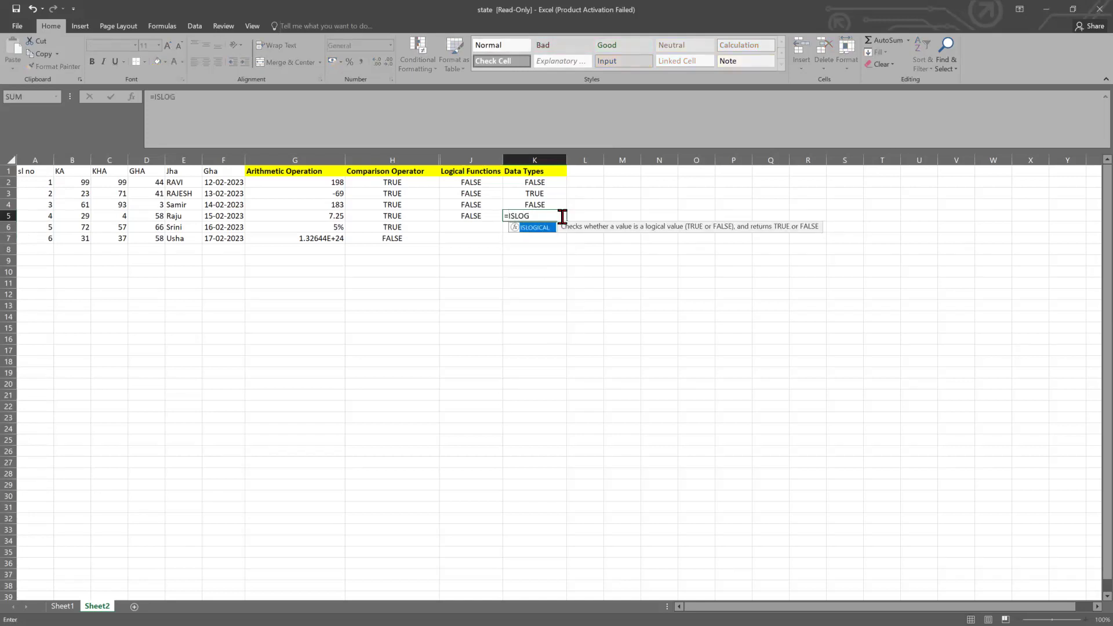
key(Tab)
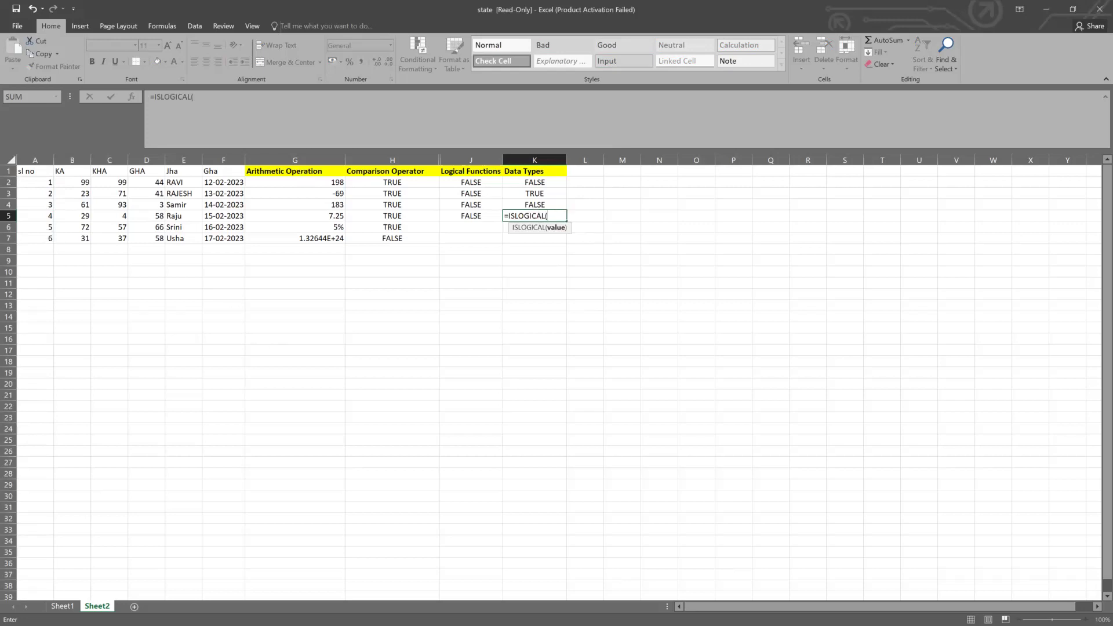
click(49, 216)
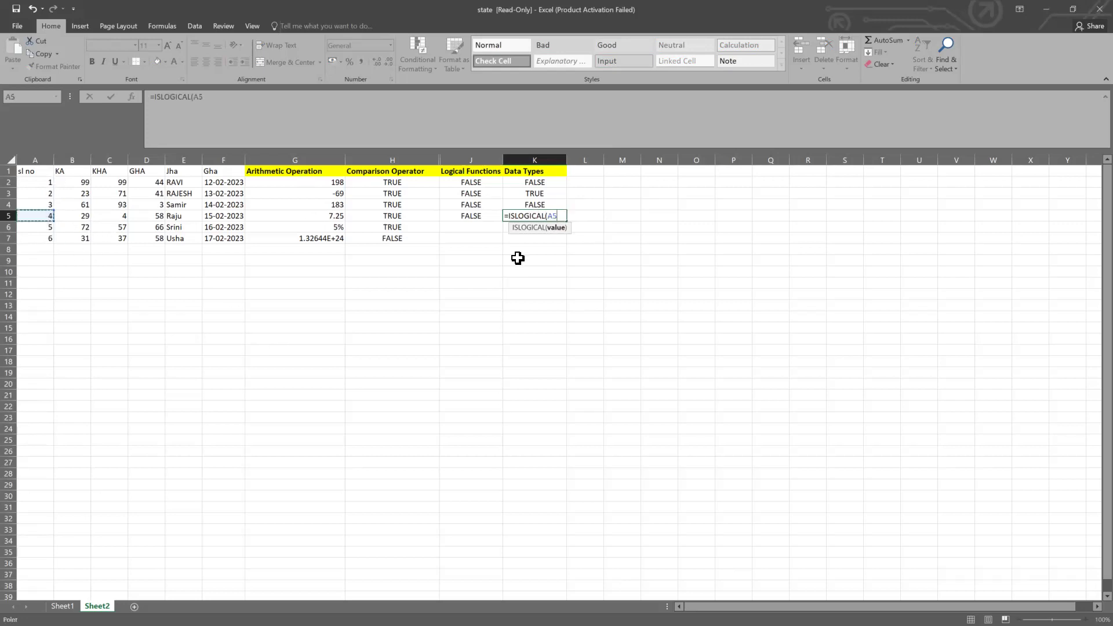
text(=)
click(37, 215)
text())
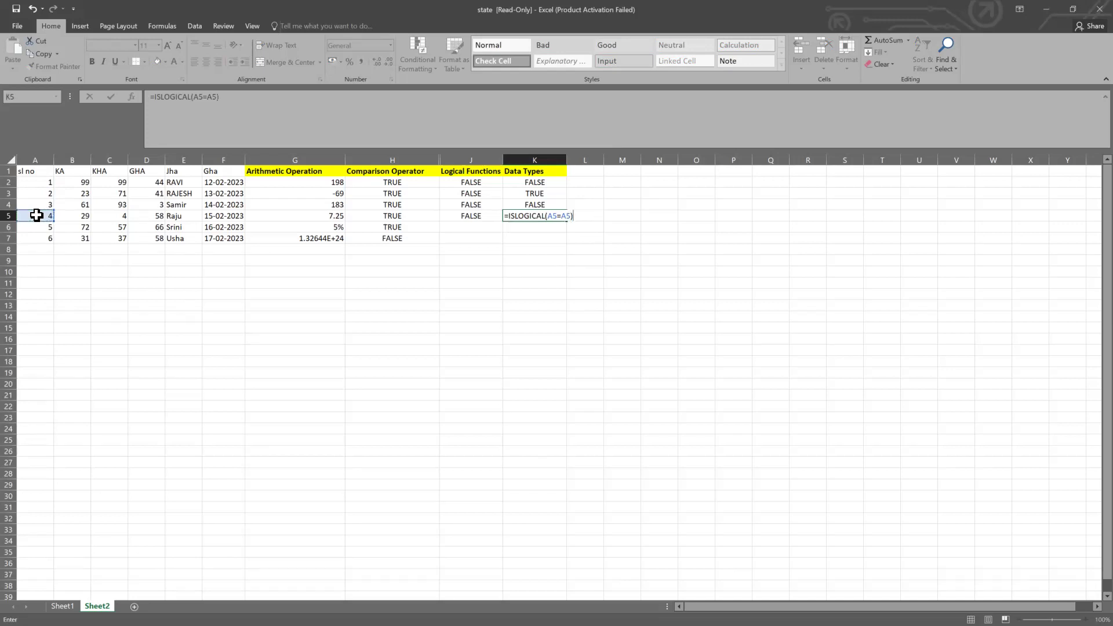
key(Return)
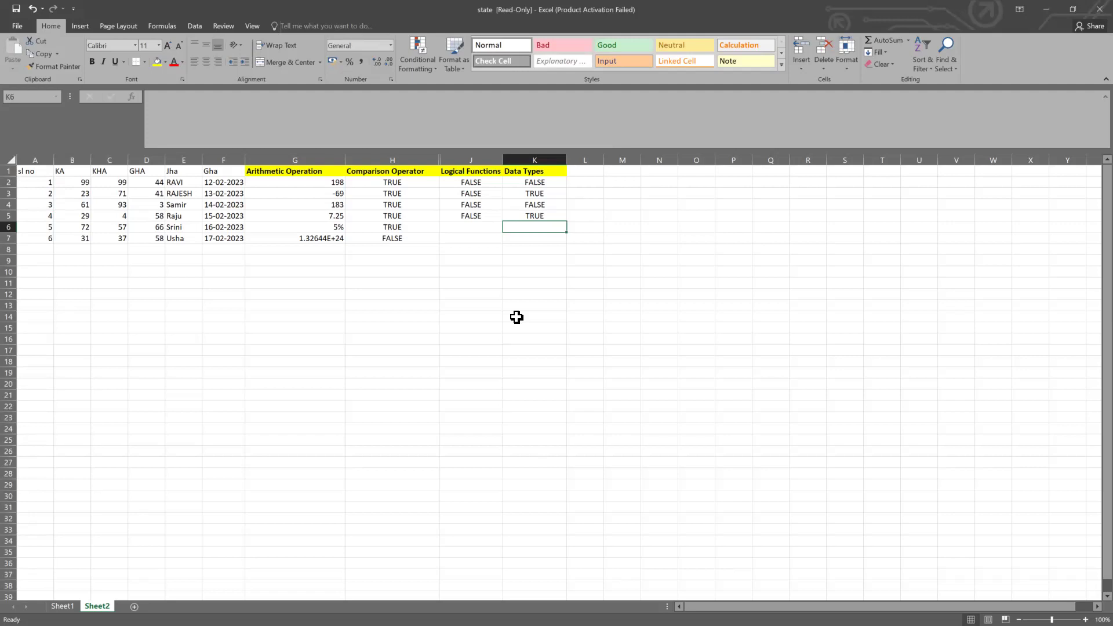
double_click(525, 226)
text(=)
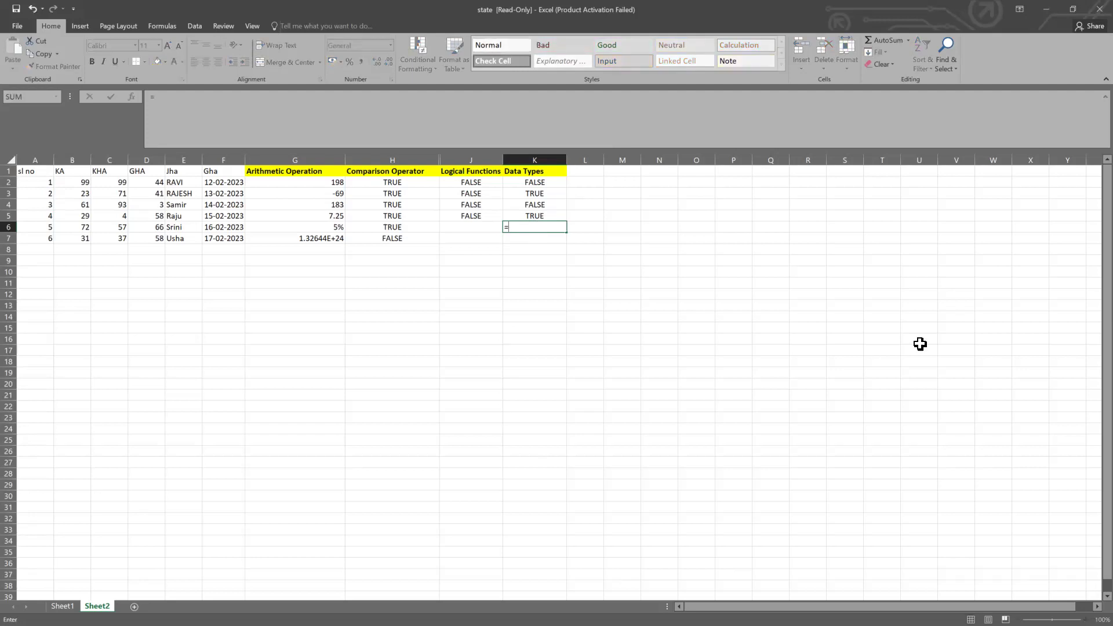
text(N)
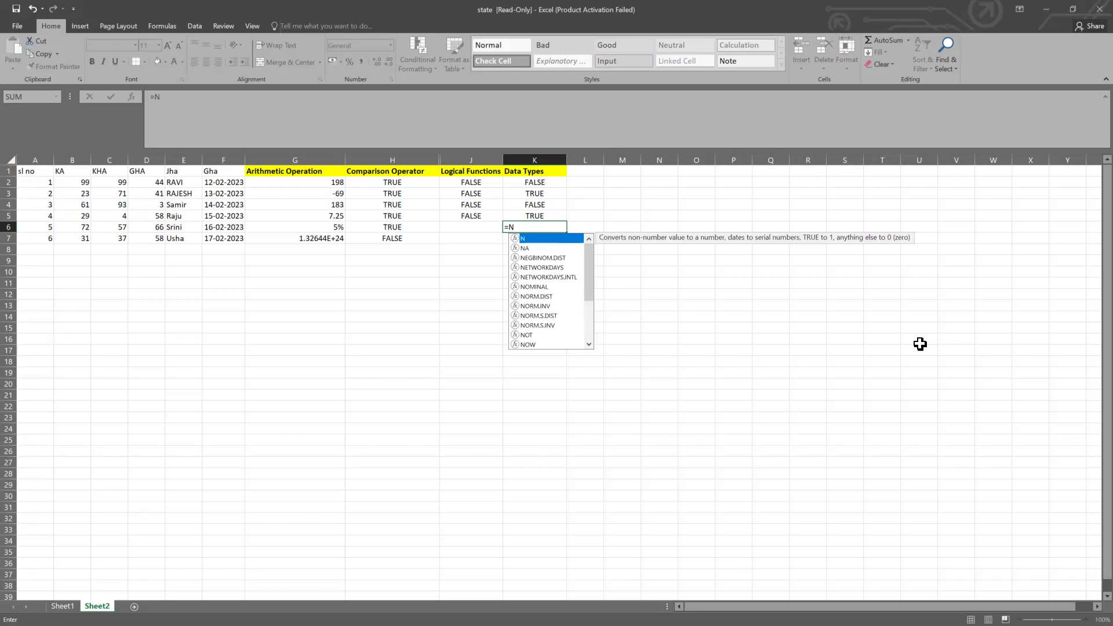
text(()
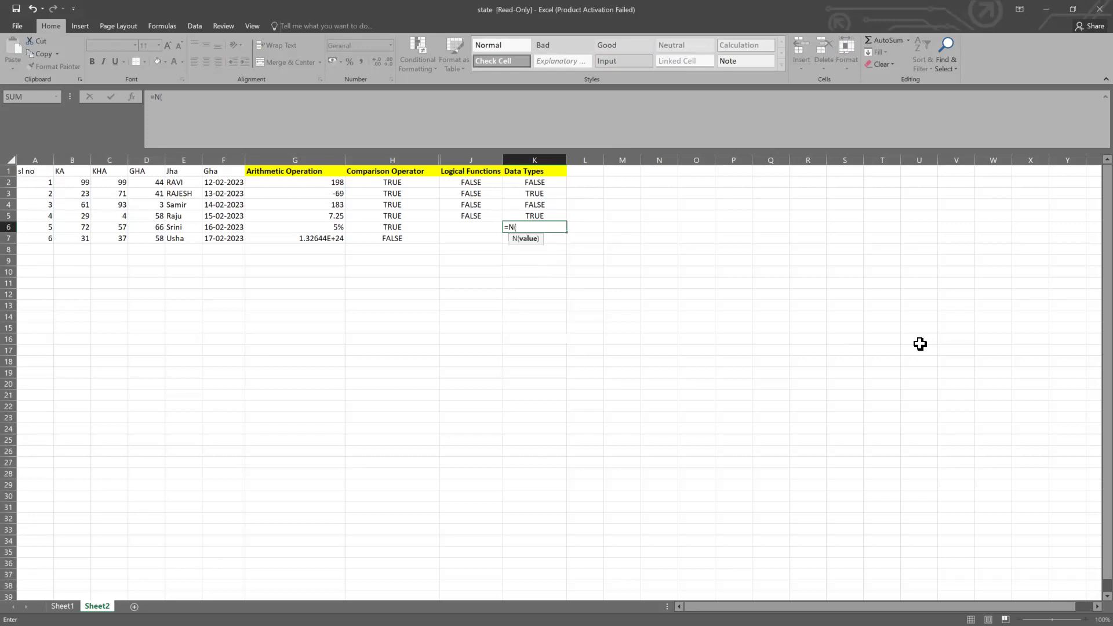
key(BackSpace)
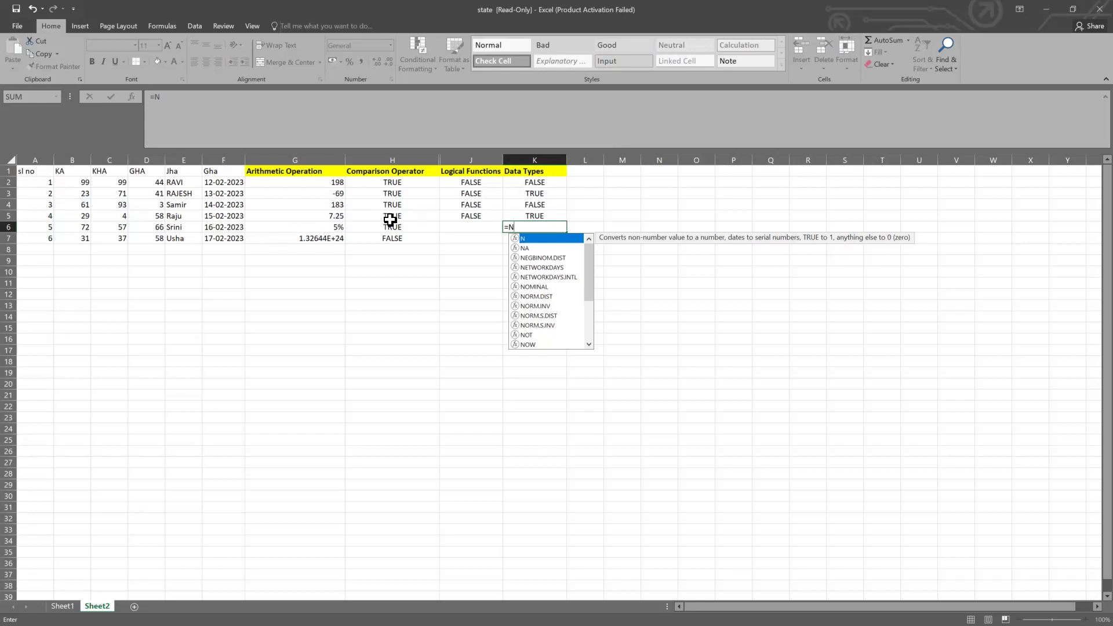
click(424, 218)
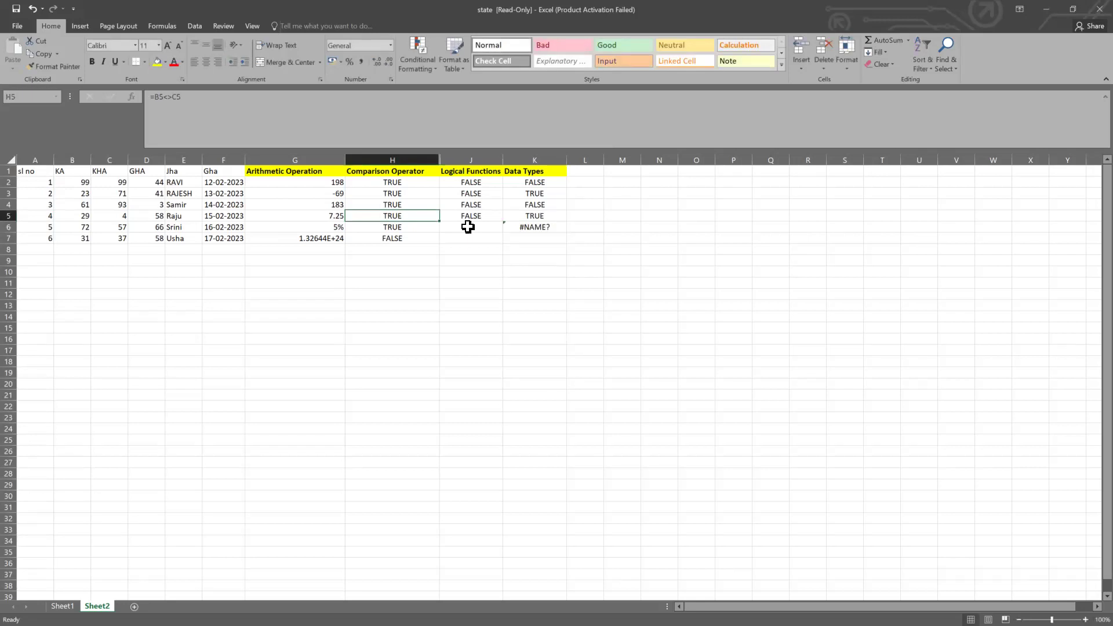
click(538, 225)
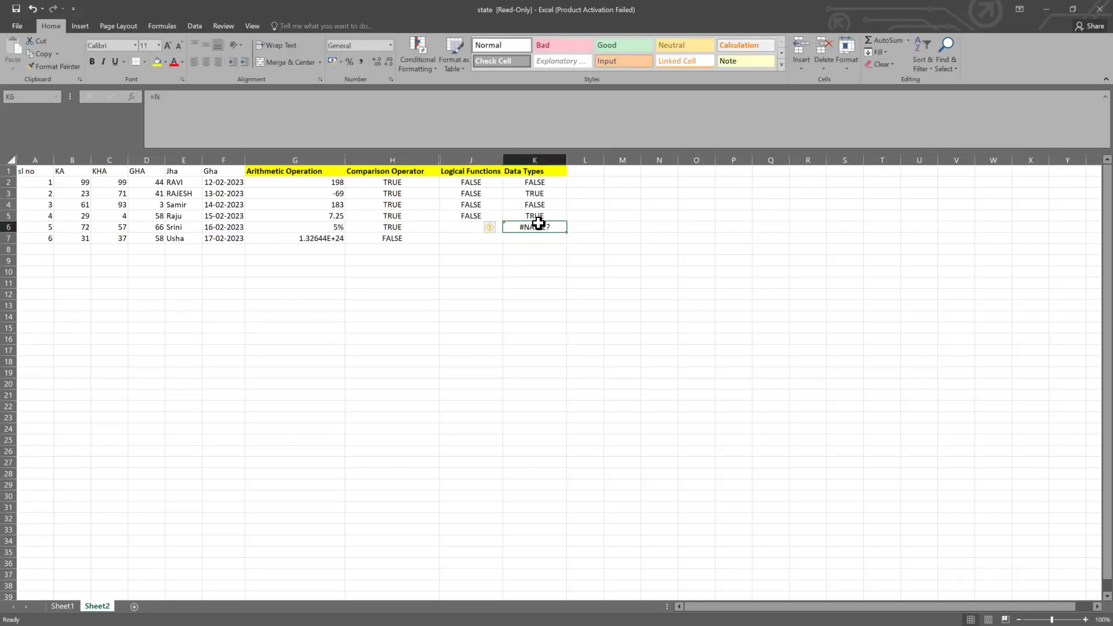
key(Delete)
Enter the formula =N(H5) in cell K6 to convert the comparison result into a number, and reselect the cell
text(=)
click(394, 216)
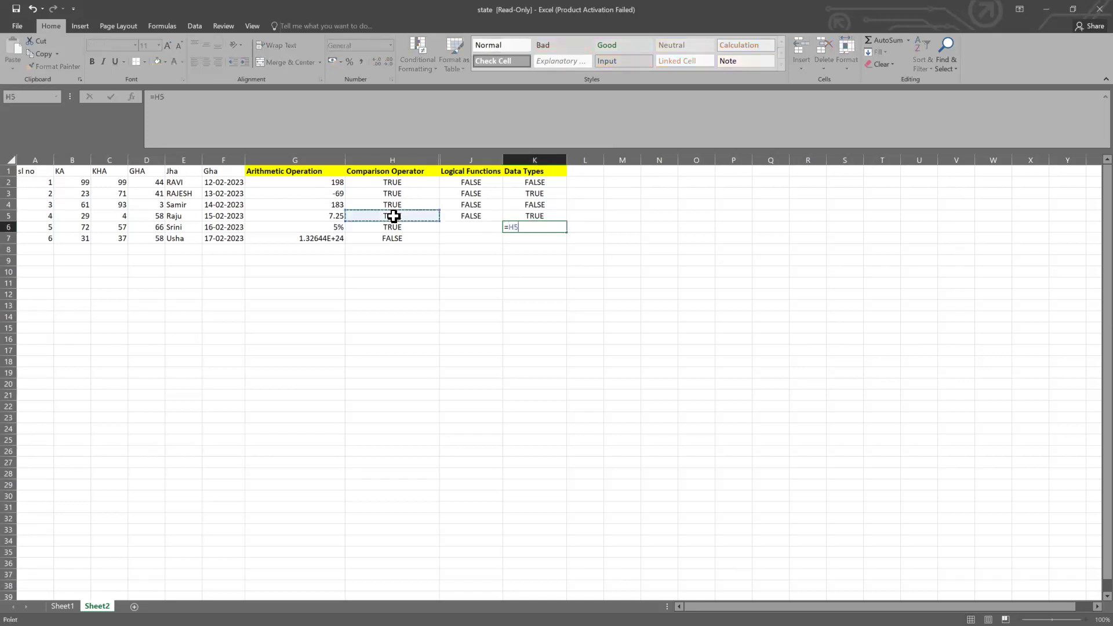
key(BackSpace)
key(BackSpace)
text(N)
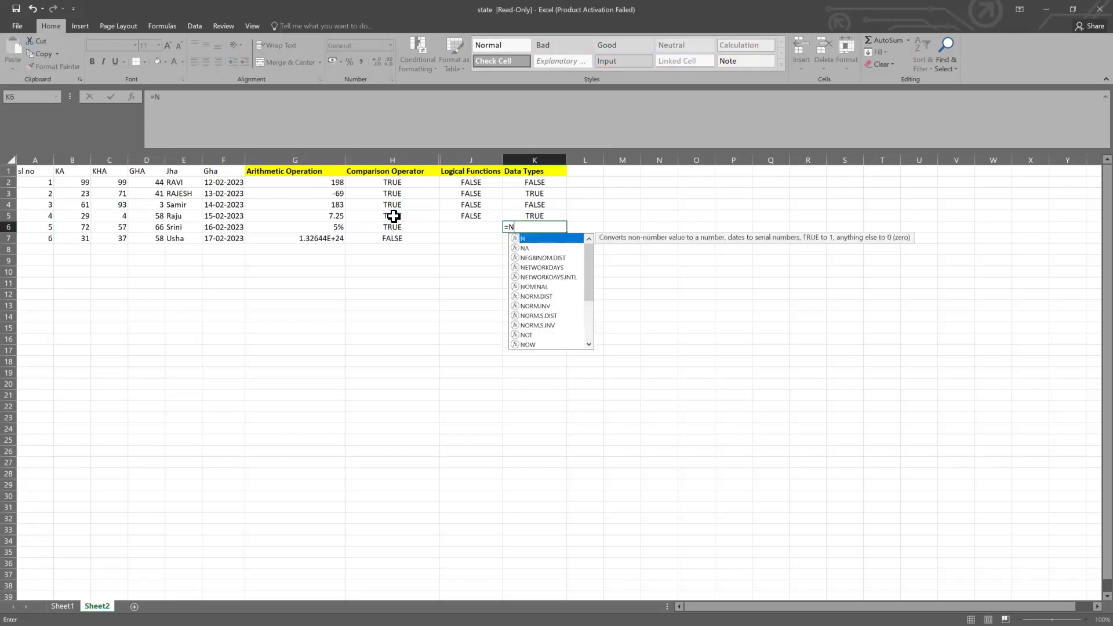
text(()
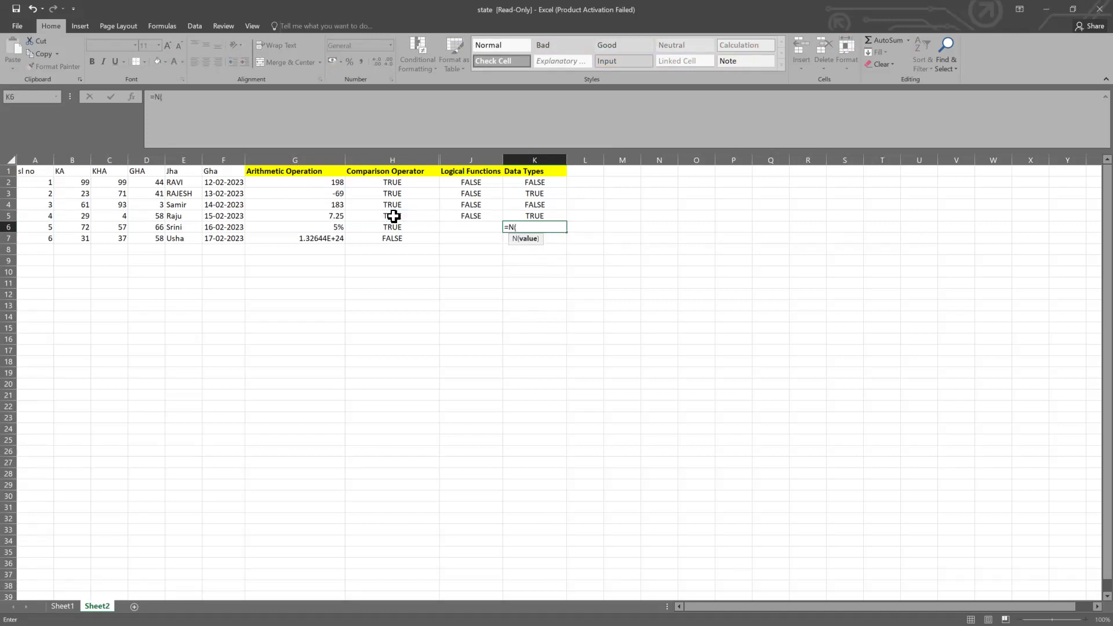
click(396, 215)
key(Return)
click(519, 219)
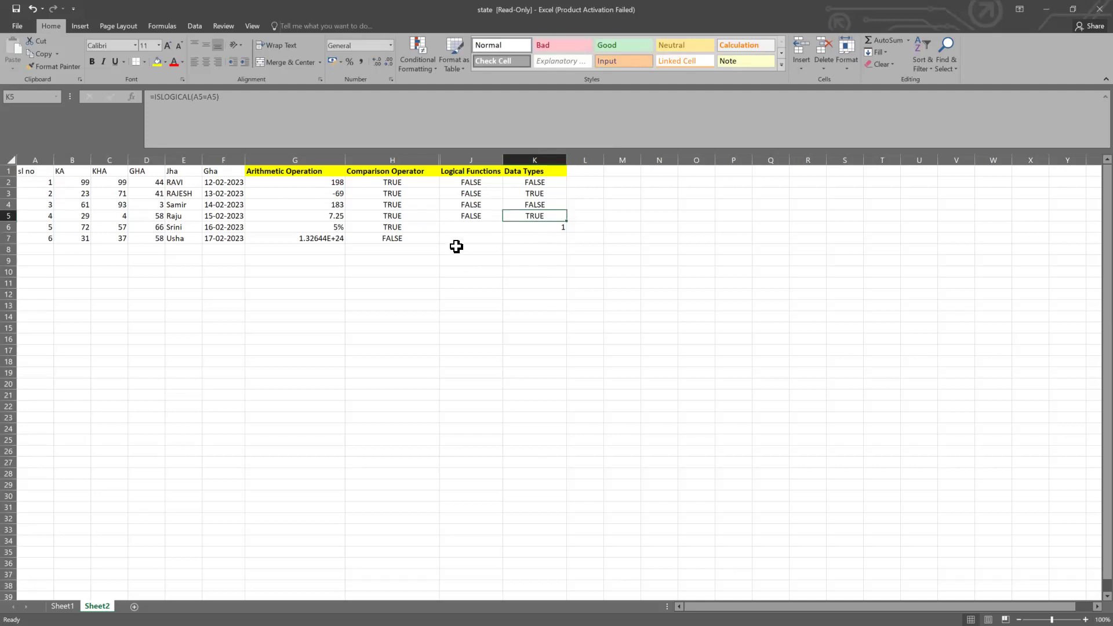
click(526, 201)
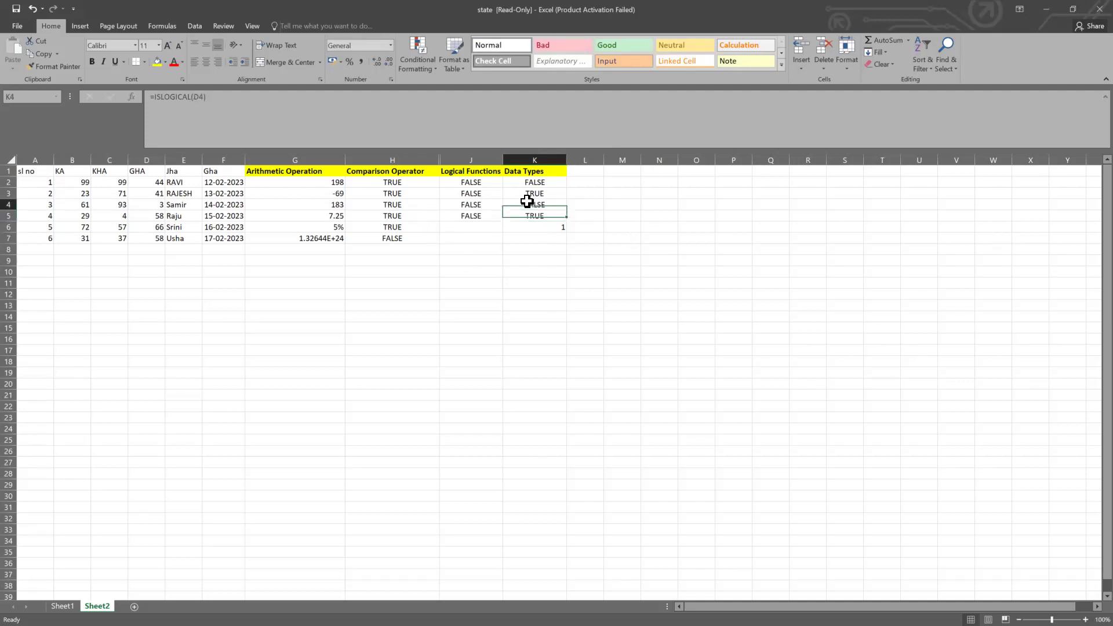
click(544, 229)
click(474, 239)
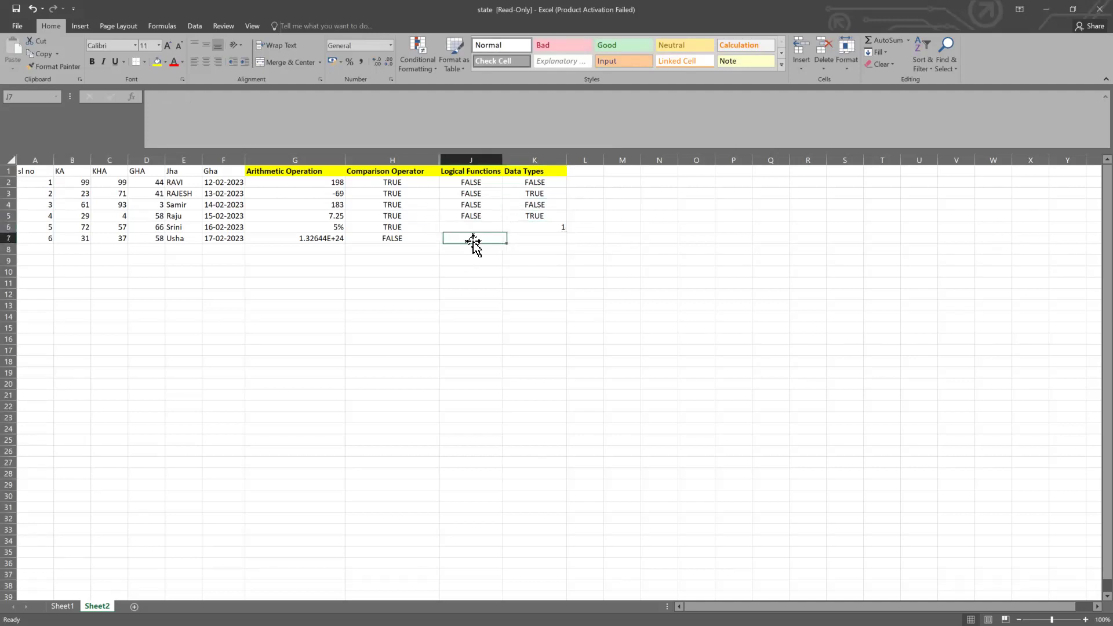
click(547, 228)
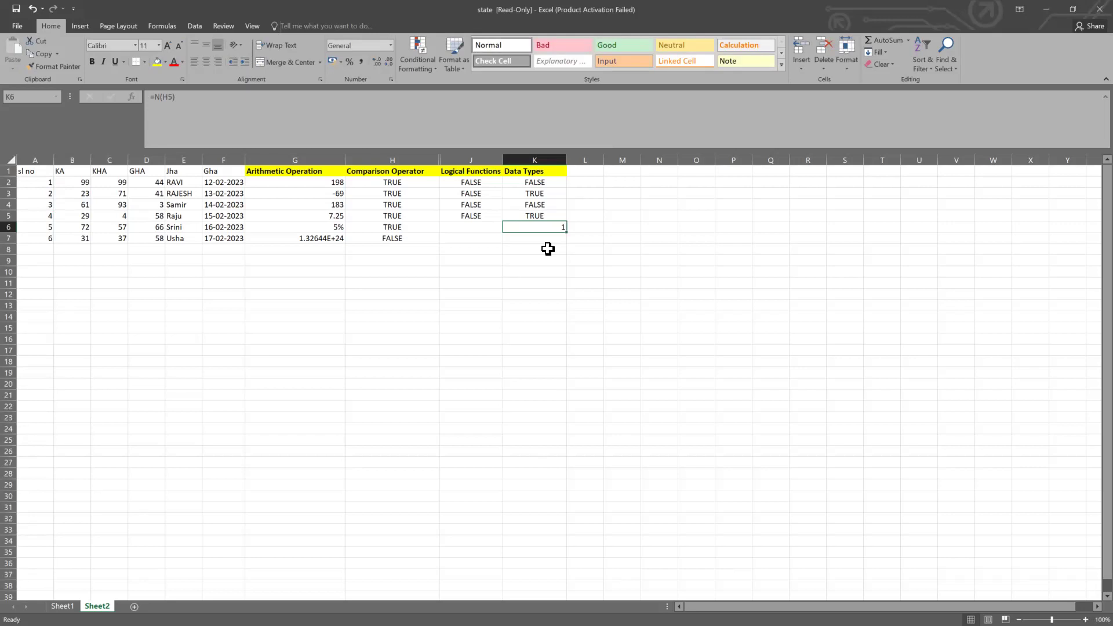
Enter the formula =N(E7) in cell K7 to convert the Jha text entry into a number, and reselect the cell
click(537, 238)
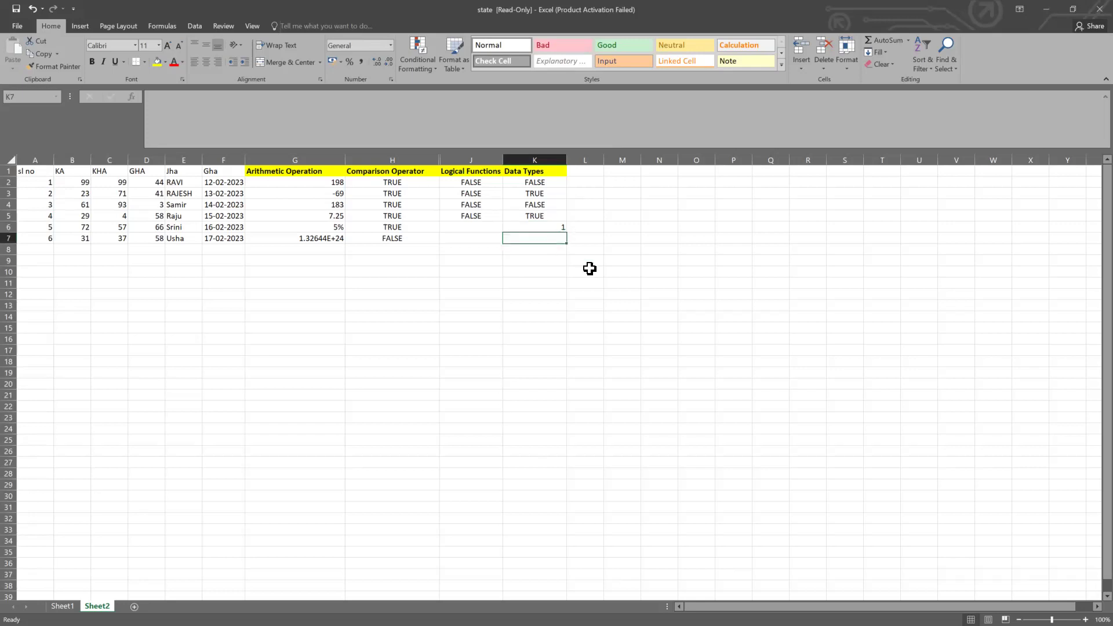
text(=)
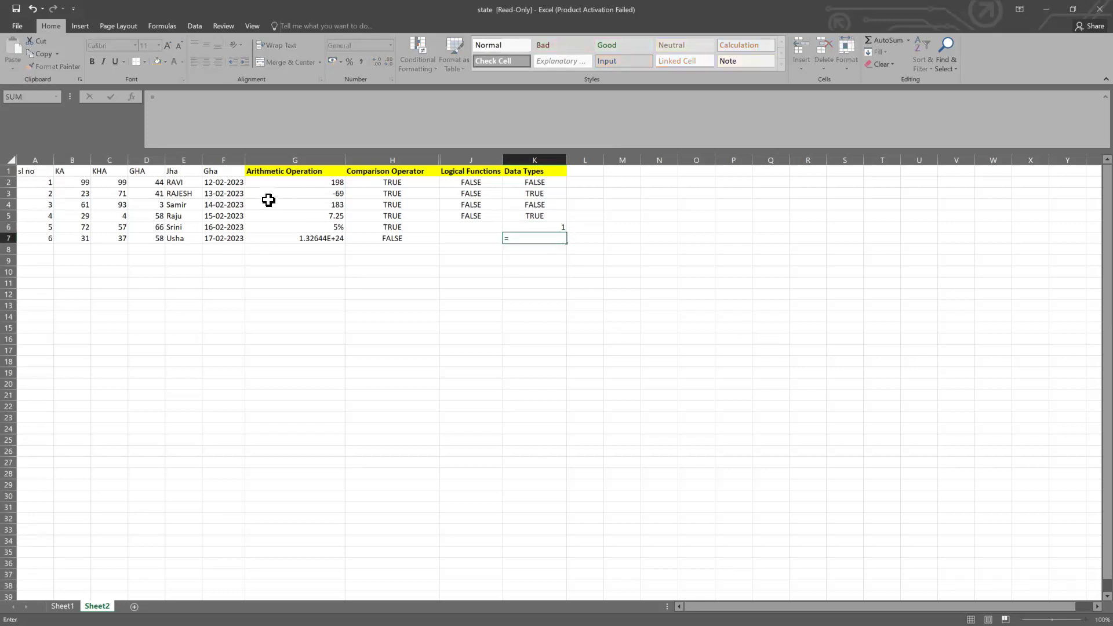
text(N)
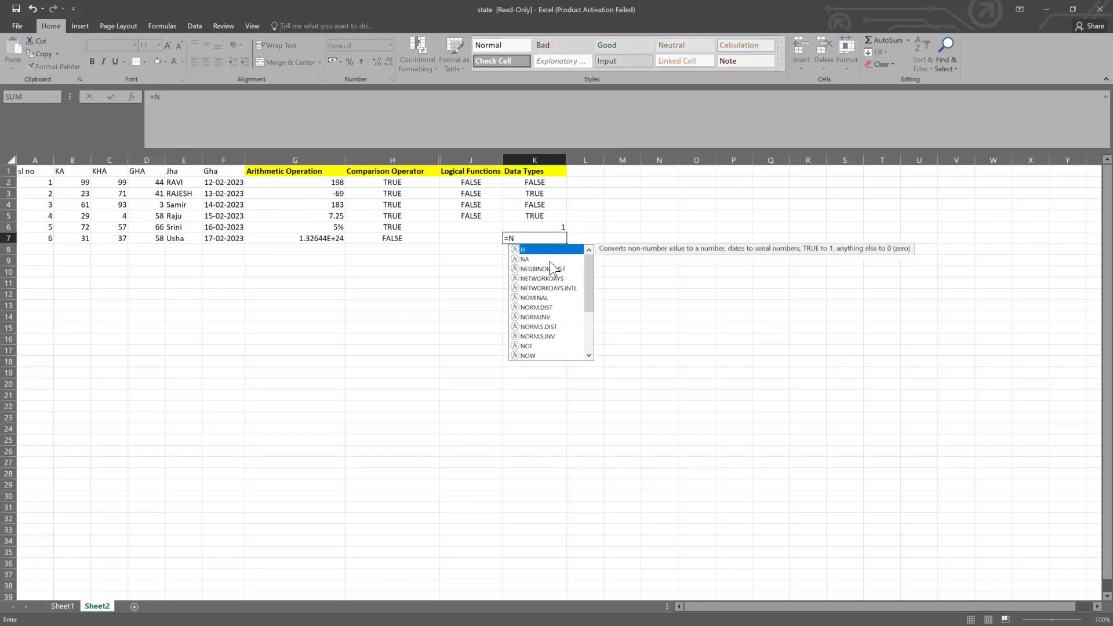
text(()
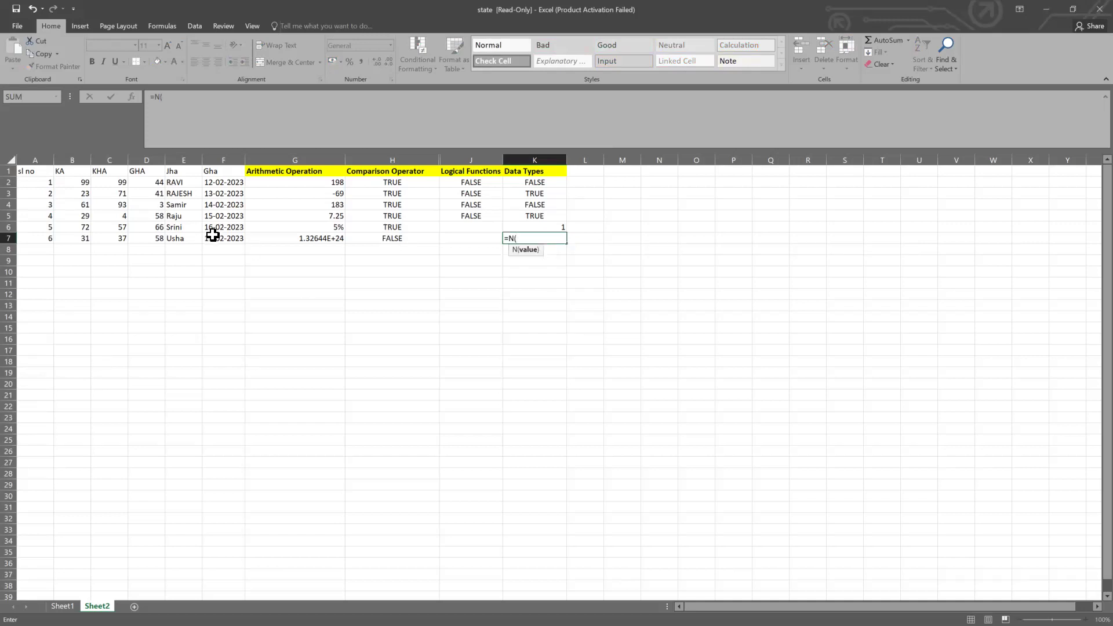
click(178, 240)
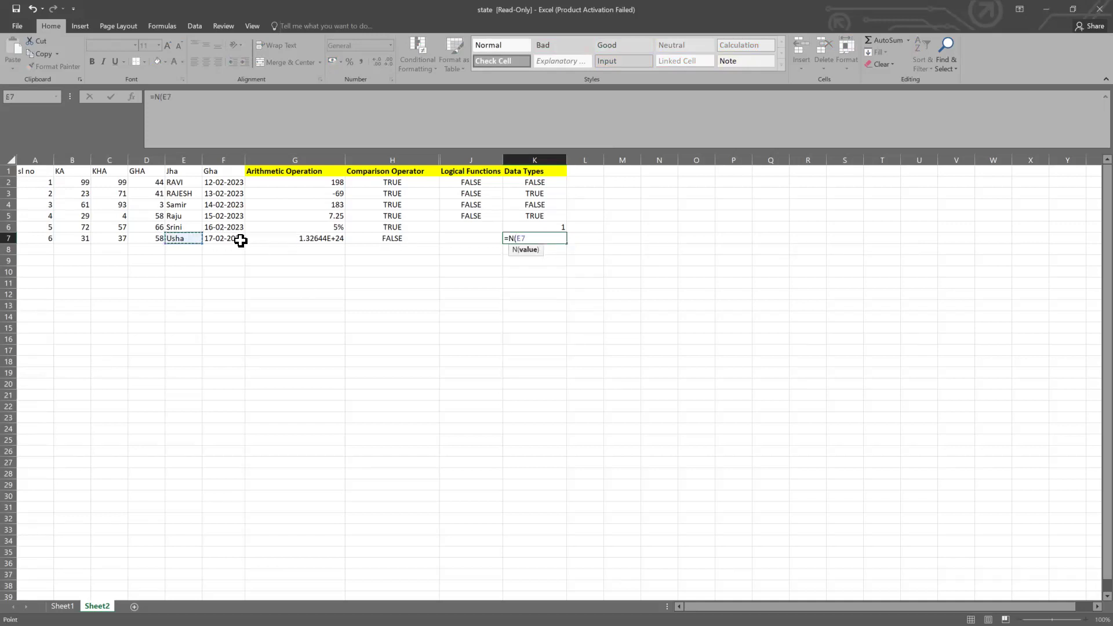
key(Return)
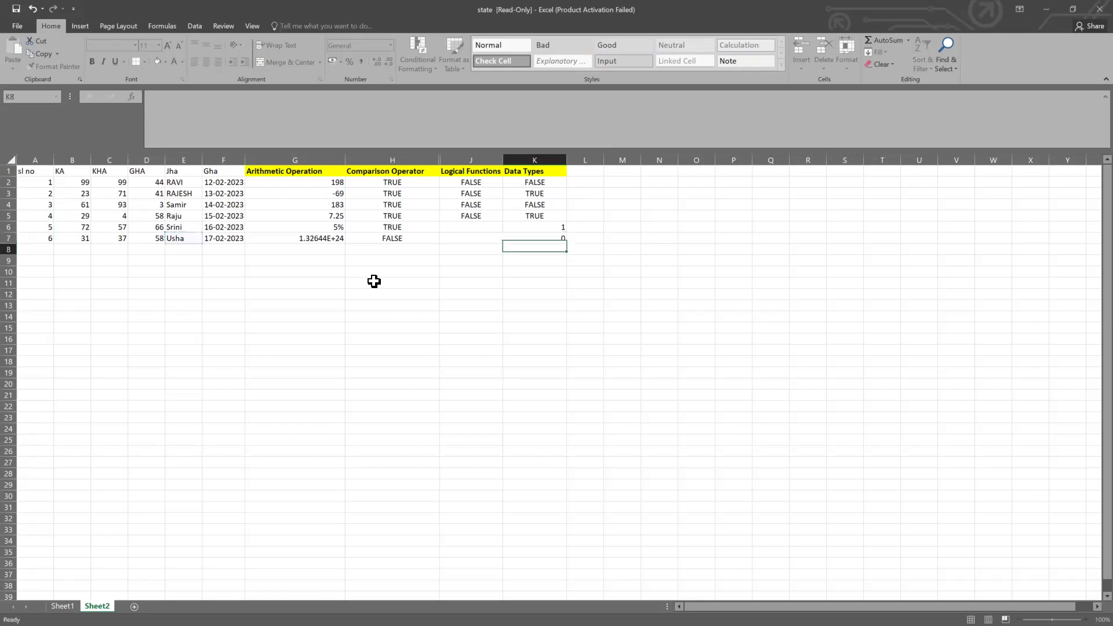
click(560, 238)
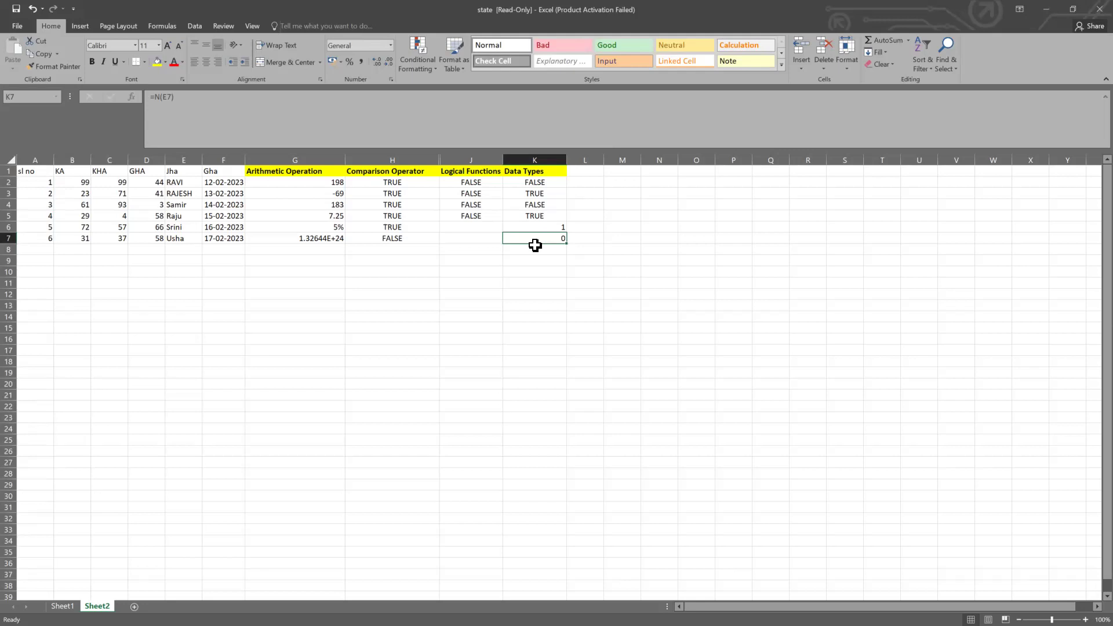
Start a new formula in cell K8 below the N function examples
click(555, 250)
text(=)
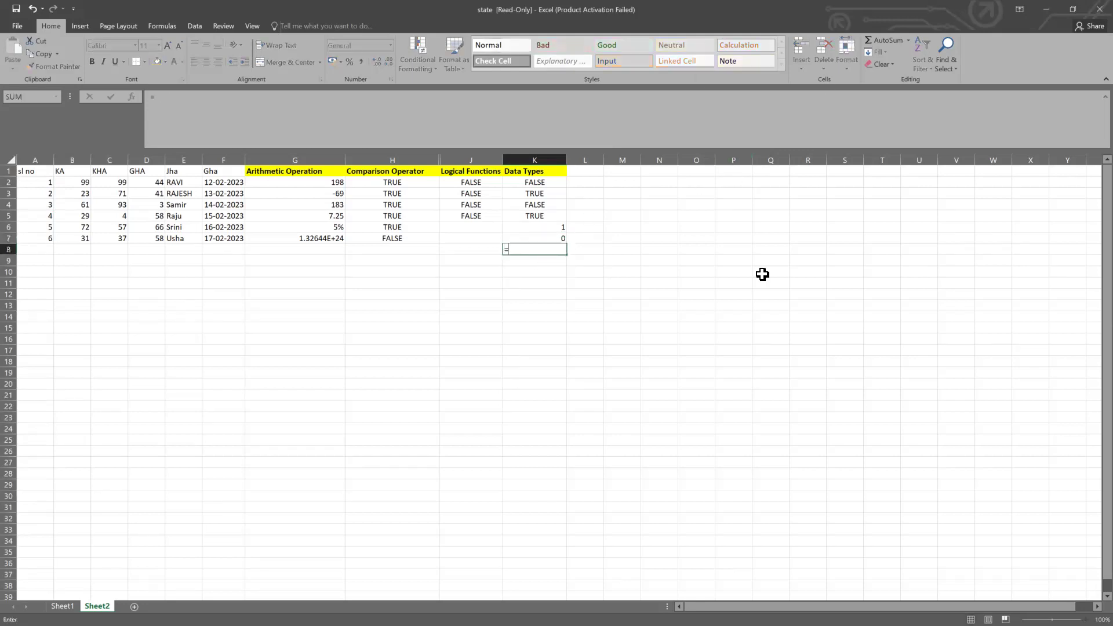
text(VALU)
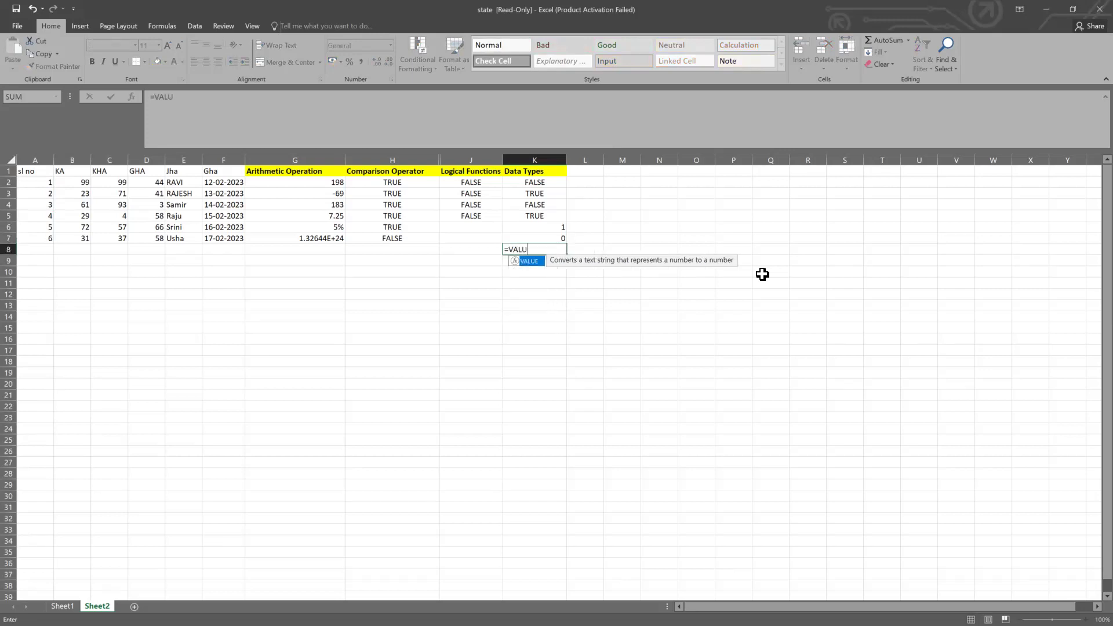
text(ETO)
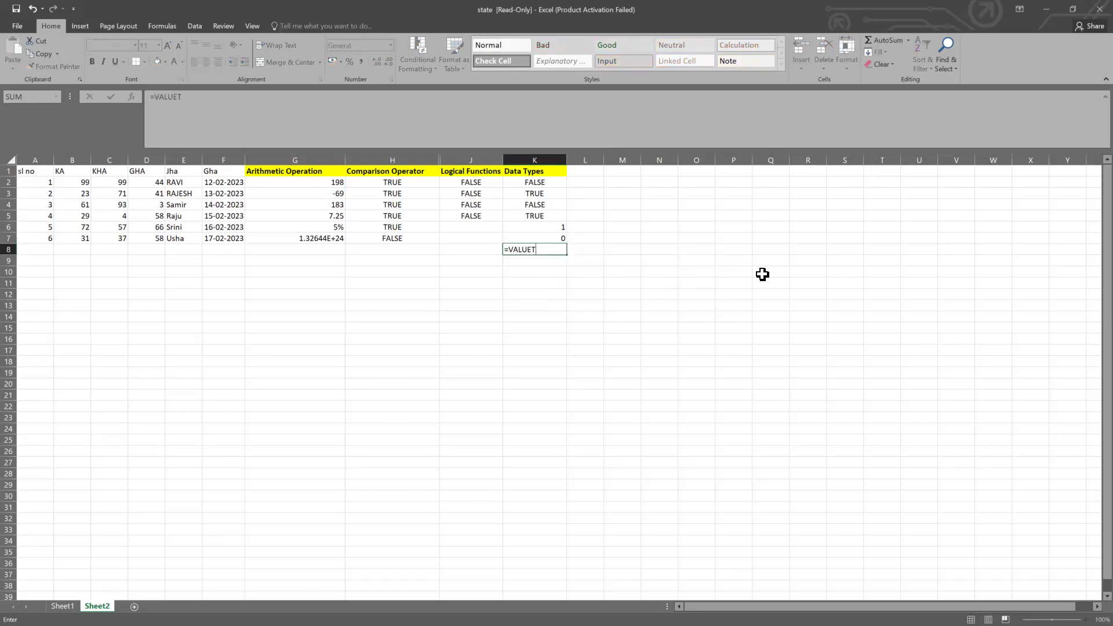
key(BackSpace)
key(BackSpace)
key(BackSpace)
key(BackSpace)
key(BackSpace)
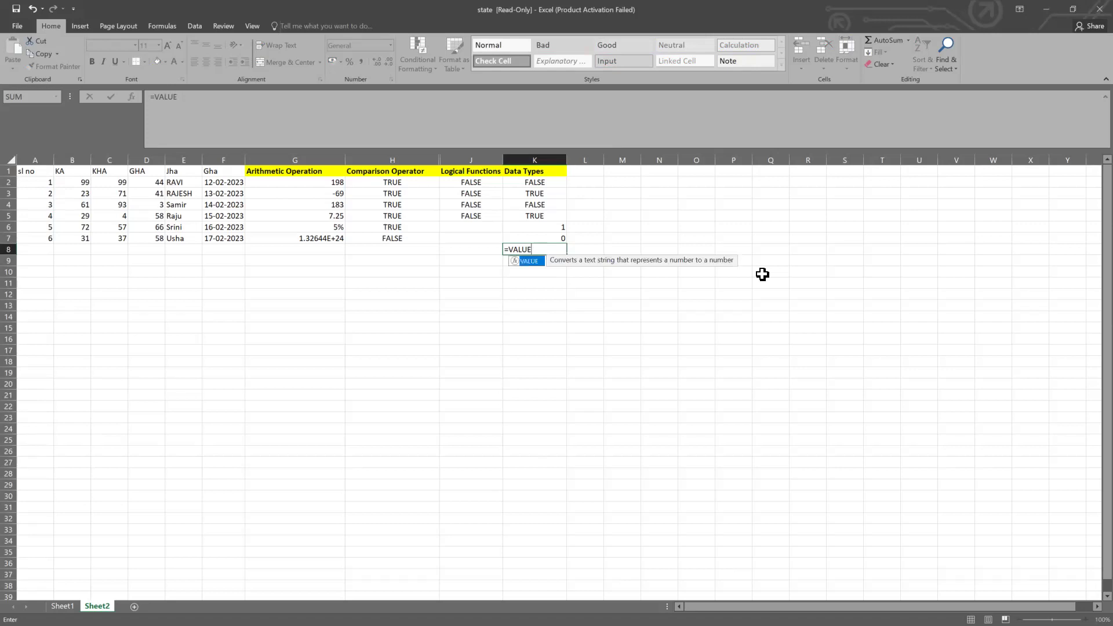
text(LUETO)
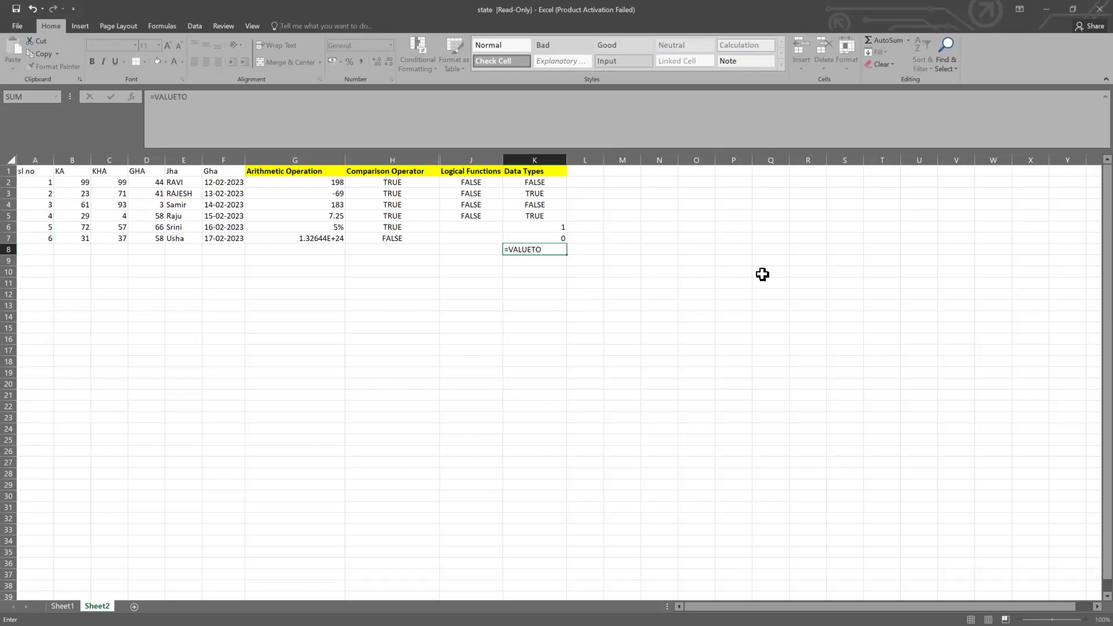
key(BackSpace)
key(BackSpace)
key(BackSpace)
key(BackSpace)
key(BackSpace)
key(BackSpace)
key(BackSpace)
text(value)
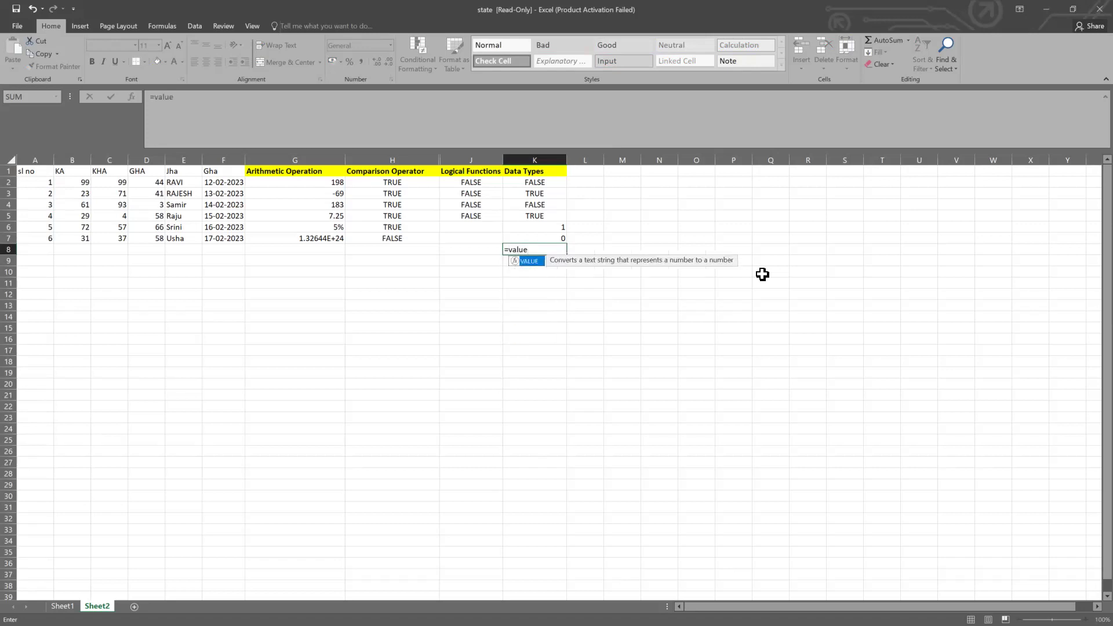
text(totext()
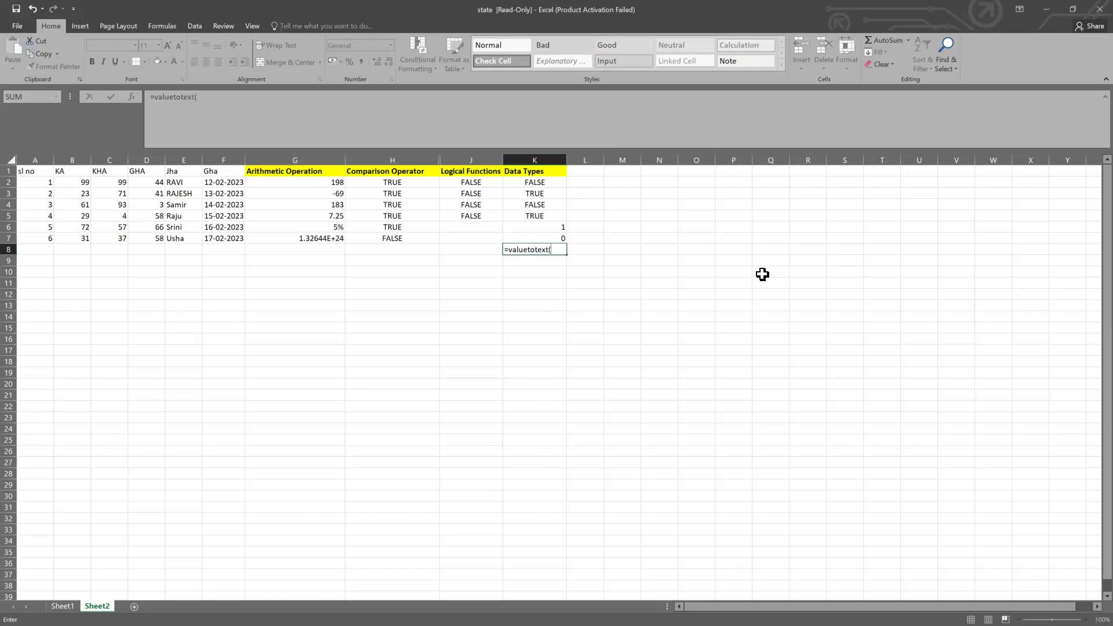
key(BackSpace)
key(BackSpace)
key(BackSpace)
key(BackSpace)
key(BackSpace)
key(BackSpace)
key(BackSpace)
key(BackSpace)
key(BackSpace)
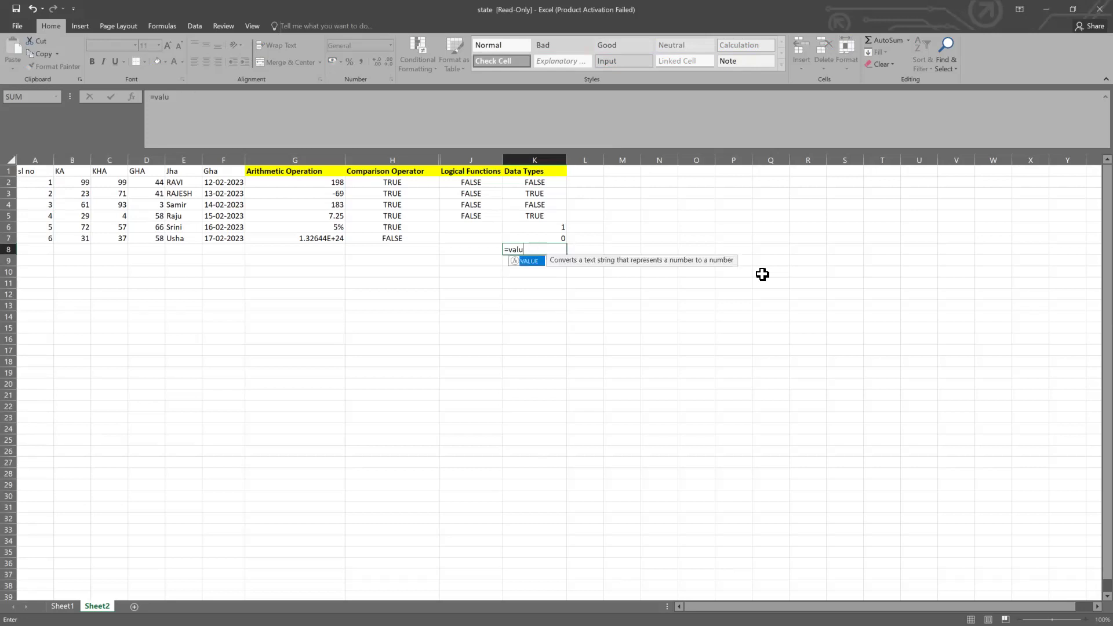
Enter the formula =VALUE(G7) in cell K8 using the suggested VALUE function
key(BackSpace)
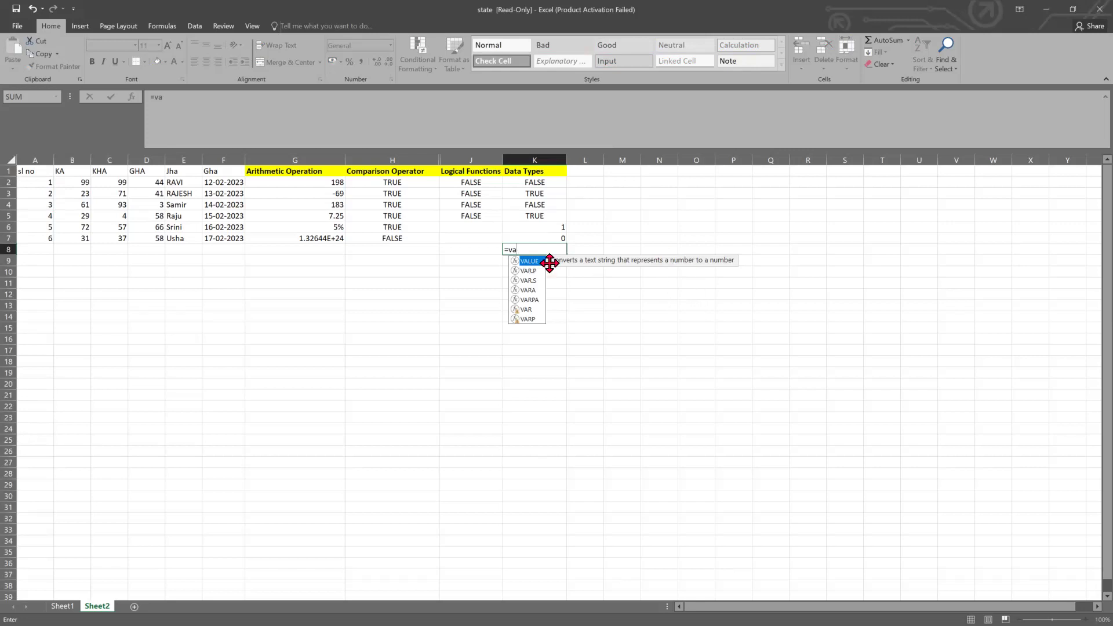
key(Tab)
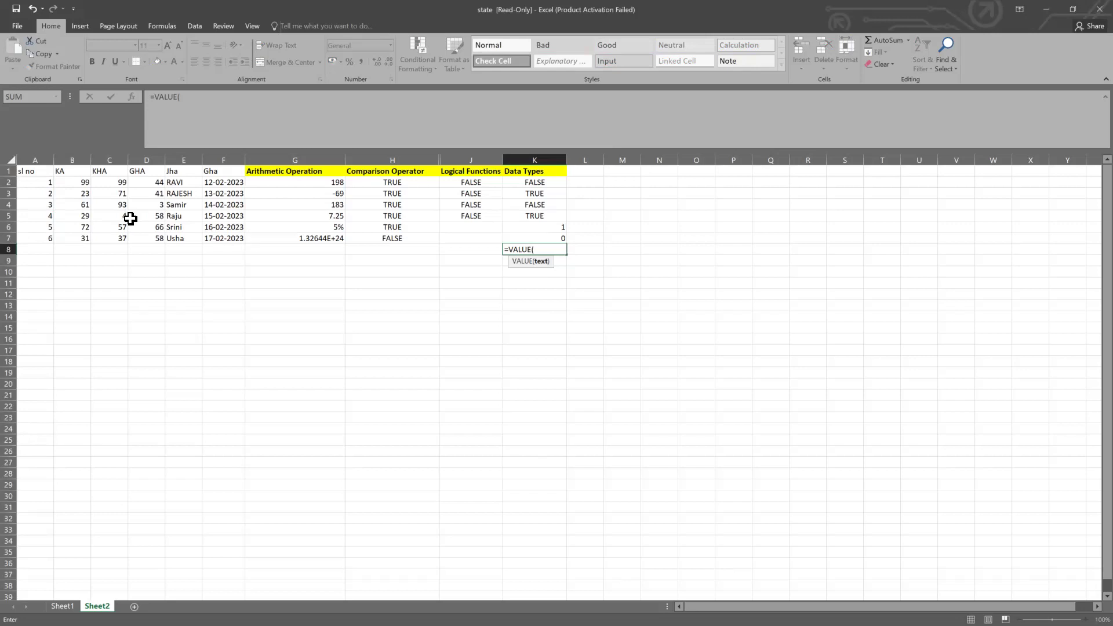
click(305, 237)
key(Return)
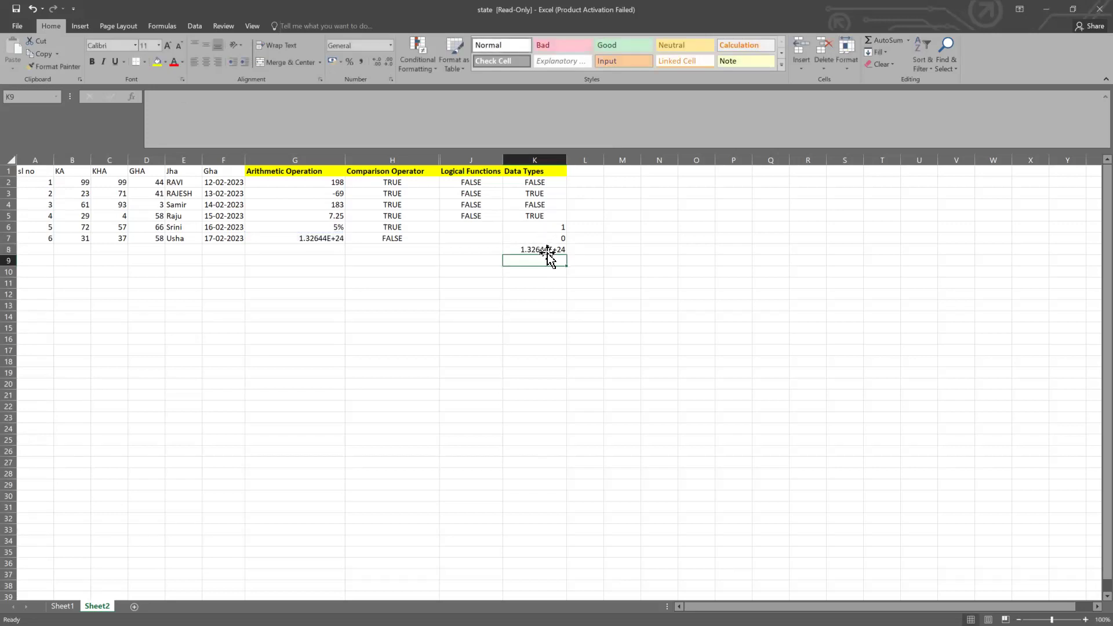
Strip the argument from the formula in cell K8, leaving only =VALUE
click(546, 252)
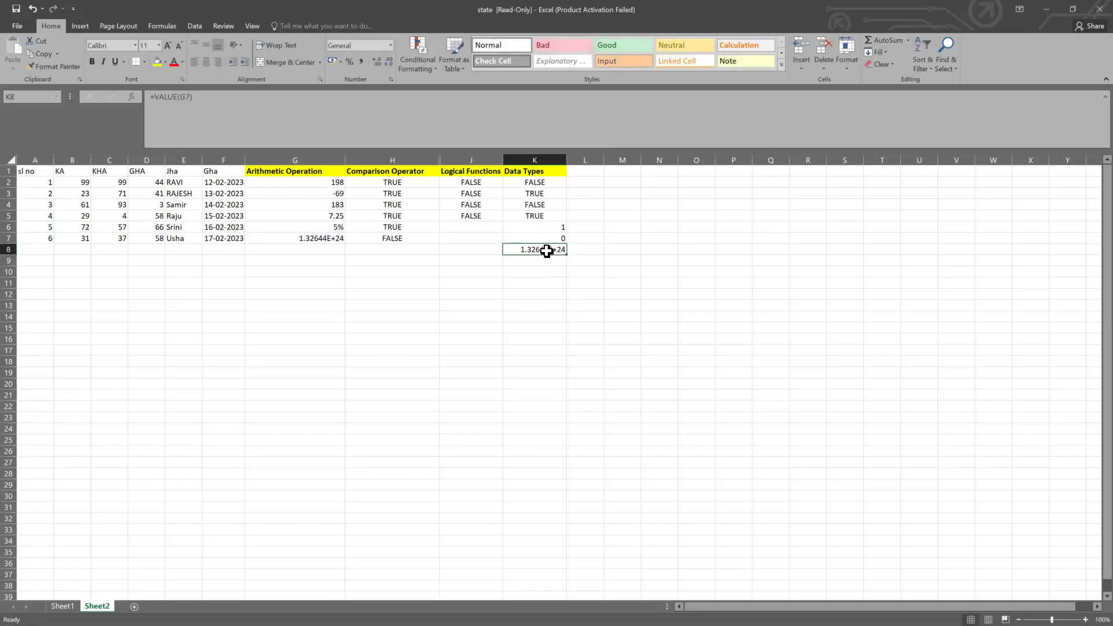
double_click(547, 252)
key(BackSpace)
key(BackSpace)
key(BackSpace)
key(BackSpace)
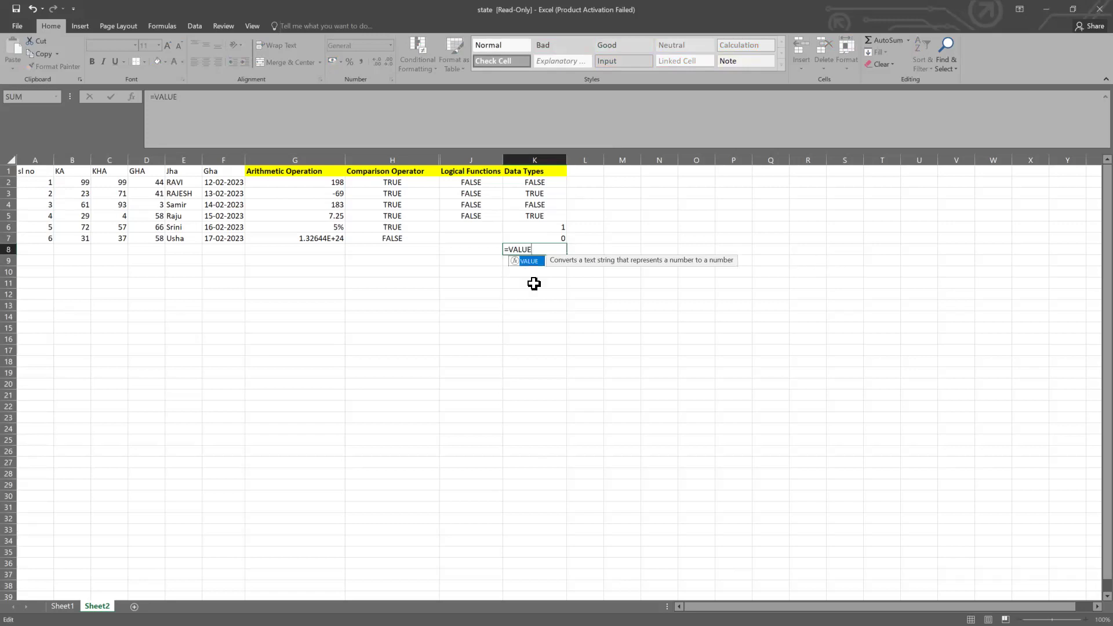
click(124, 240)
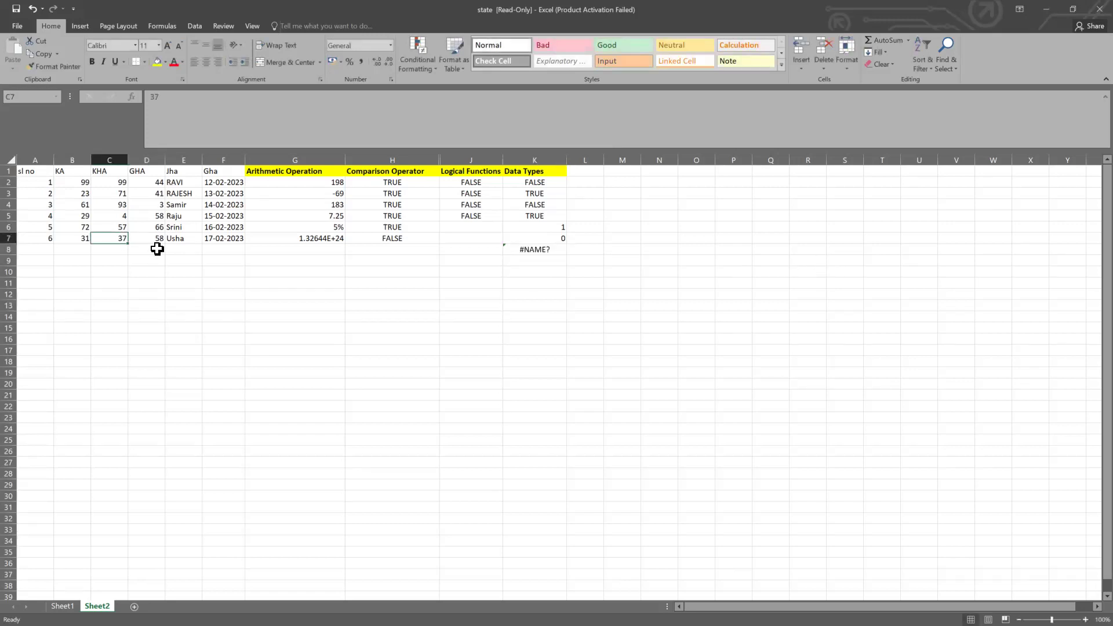
key(ctrl+c)
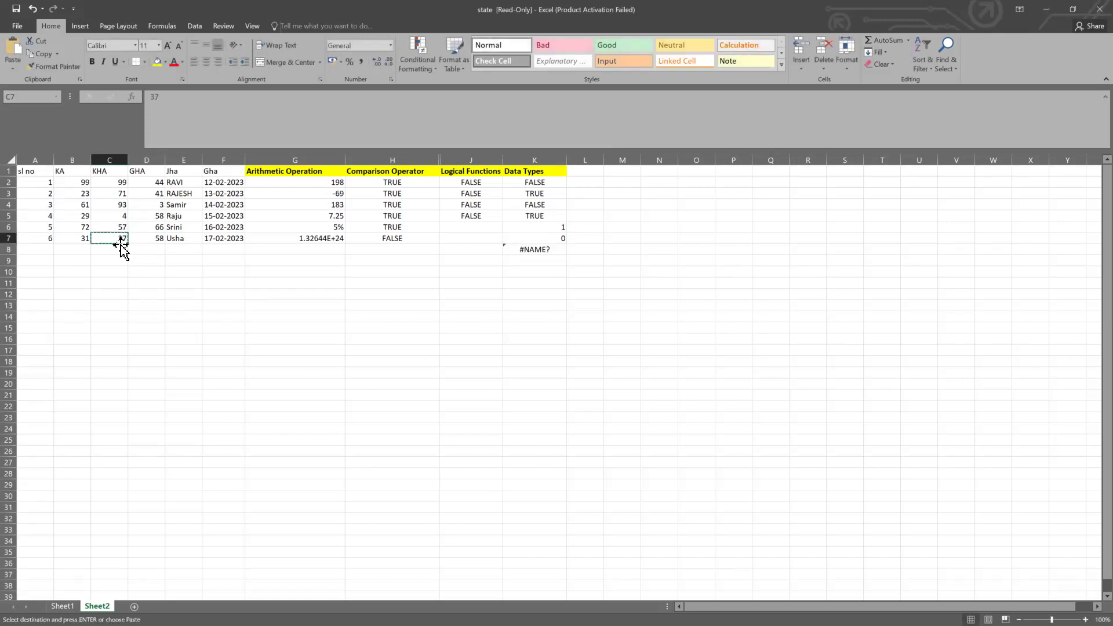
right_click(120, 242)
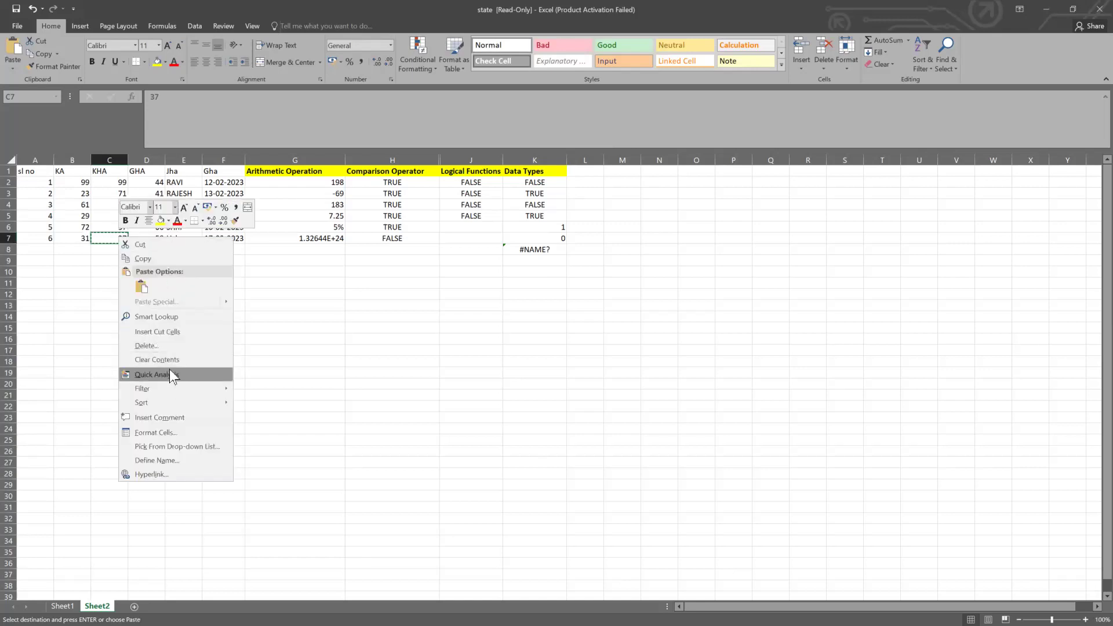
key(Escape)
click(167, 269)
Copy cell C6 and paste only its value into cell C7
click(122, 227)
key(ctrl+c)
right_click(115, 238)
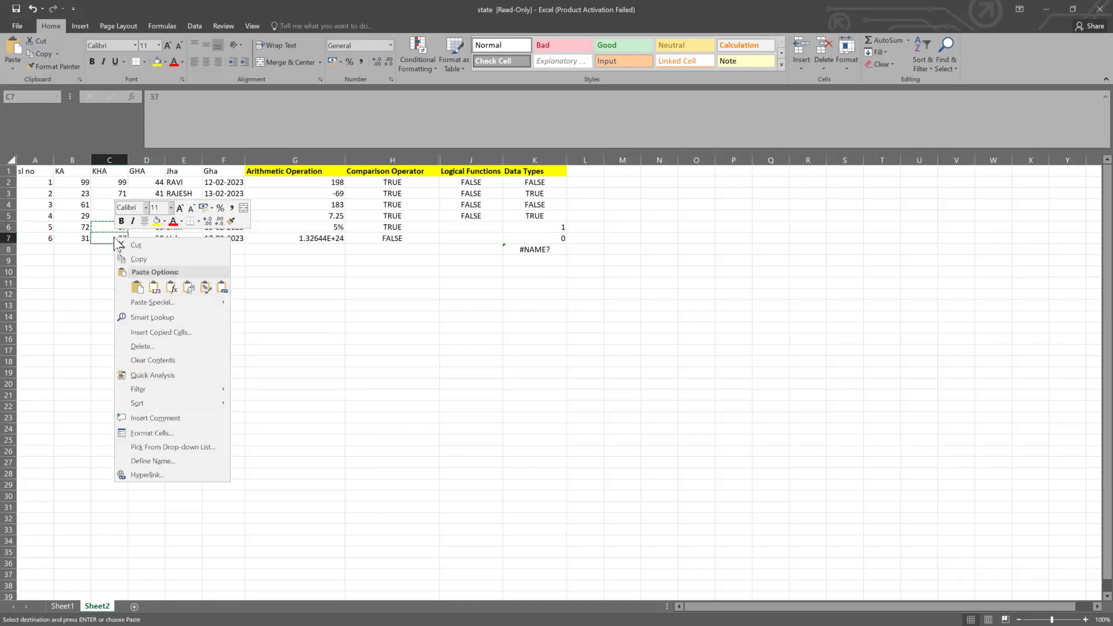
click(155, 286)
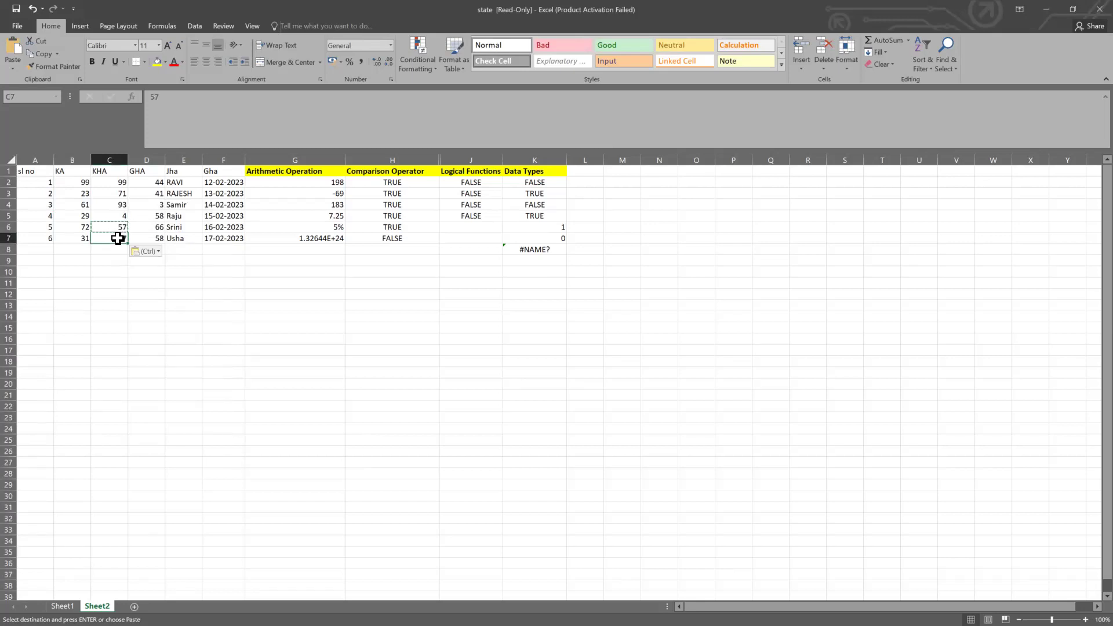
right_click(117, 239)
click(158, 289)
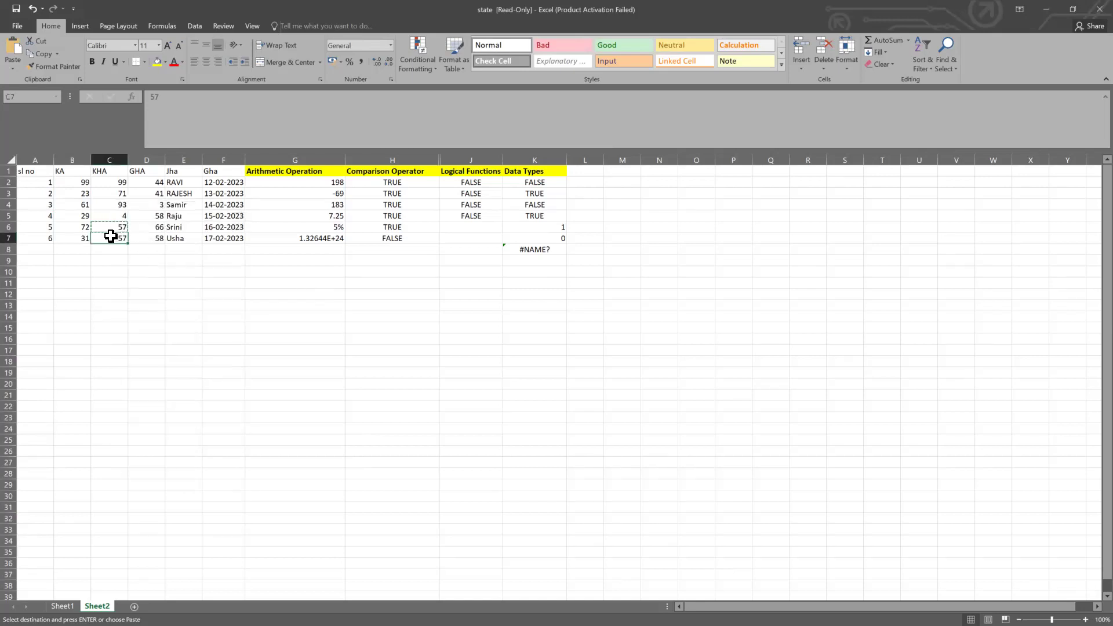
key(Escape)
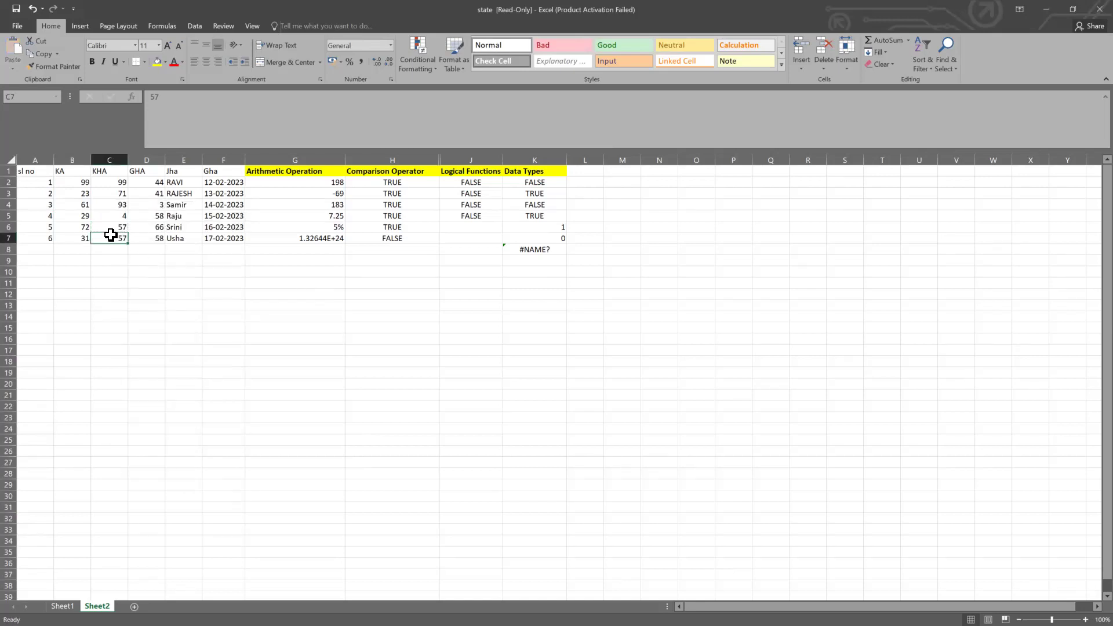
click(177, 248)
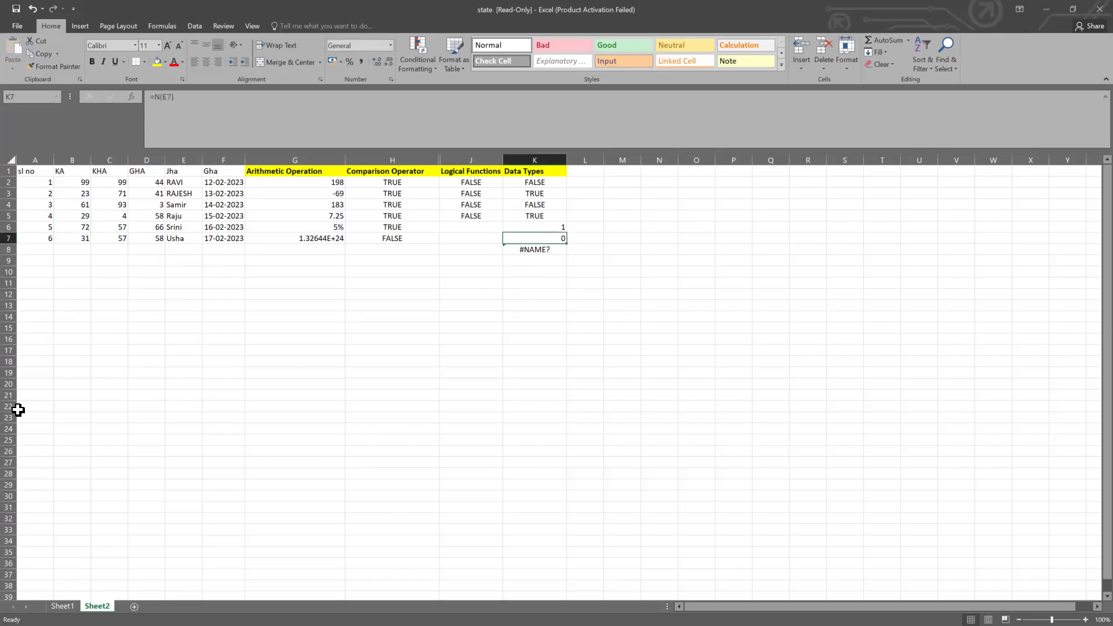
click(180, 238)
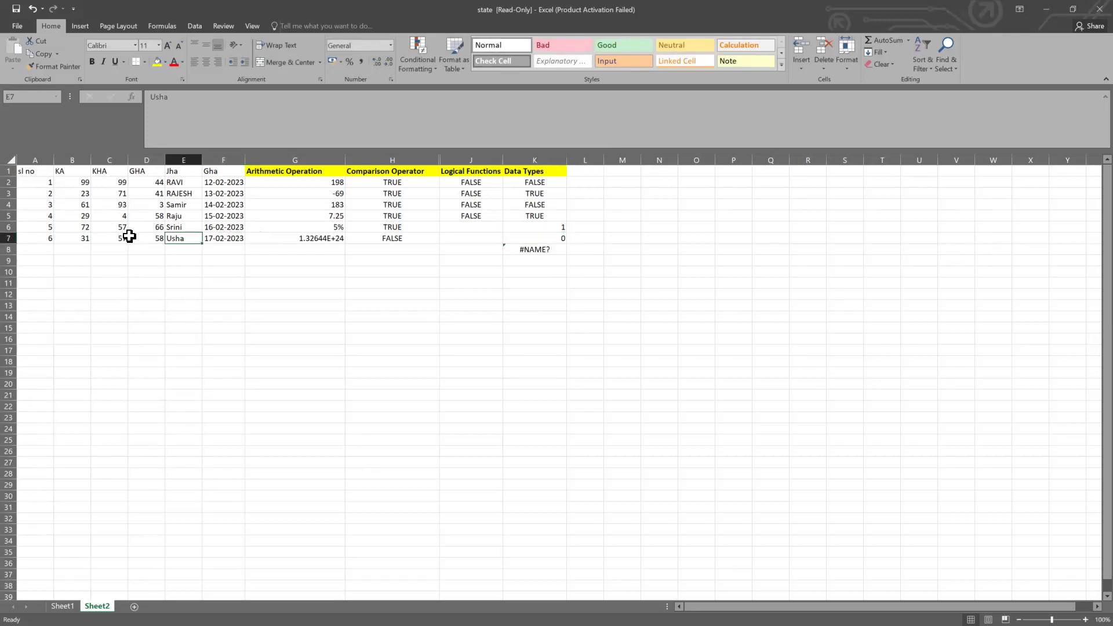
click(130, 237)
click(113, 234)
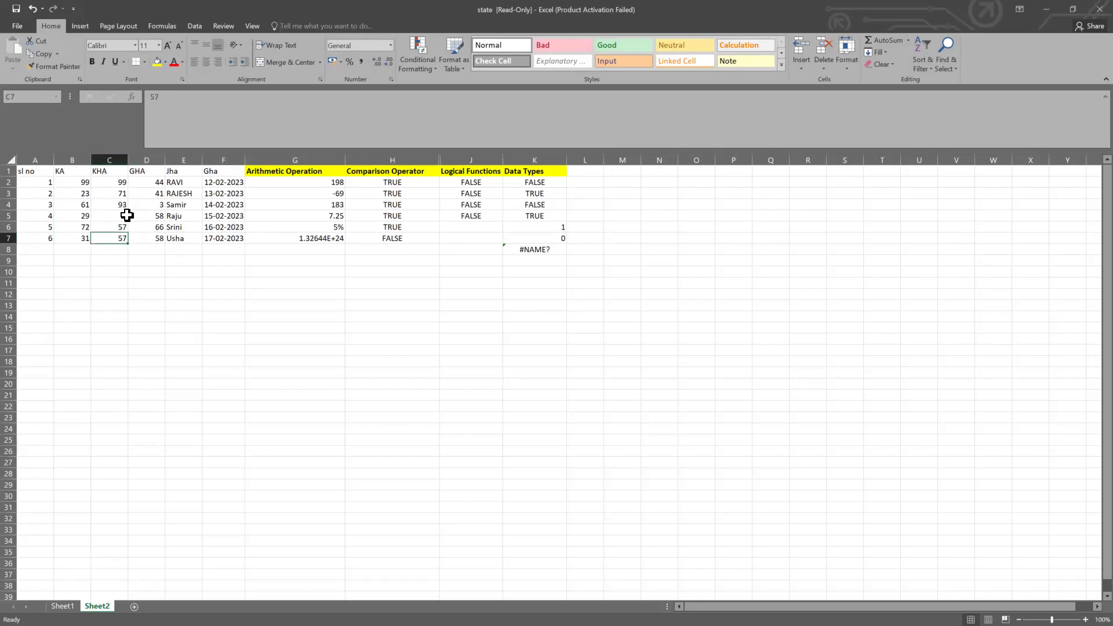
Clear the formulas from cells K8 and K7 in the Data Types column
click(548, 252)
key(Delete)
click(545, 237)
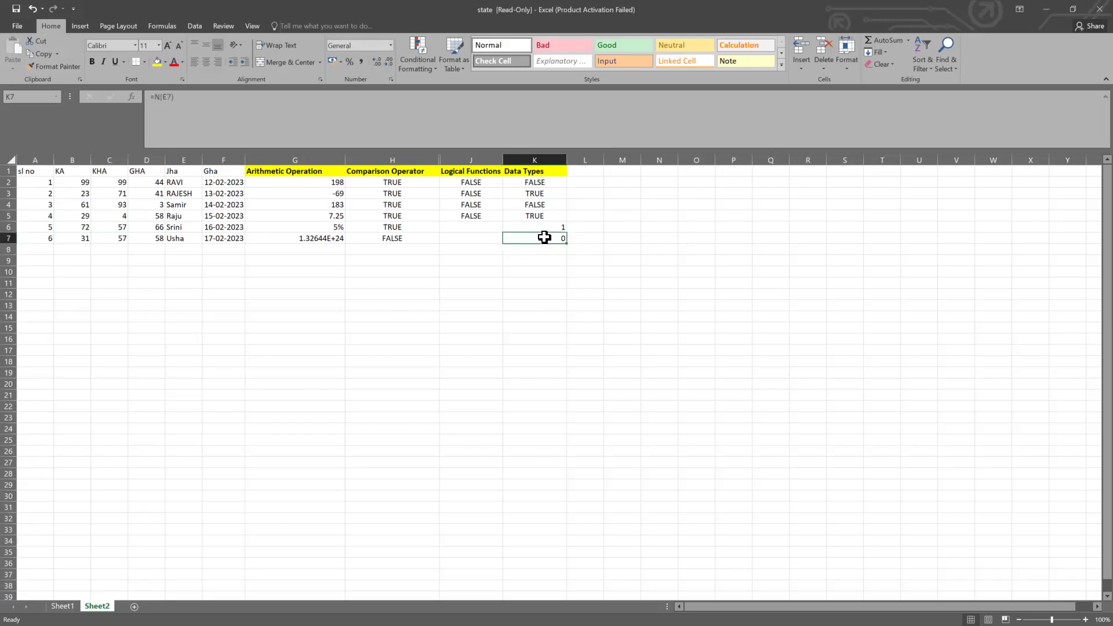
key(Delete)
text(=)
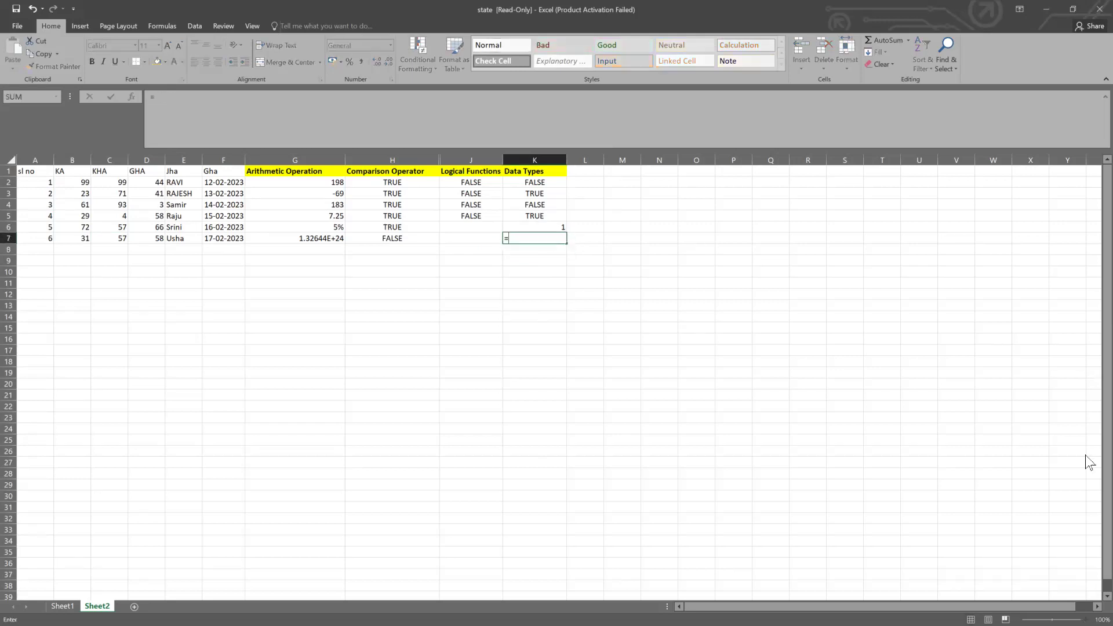
text(va)
key(Tab)
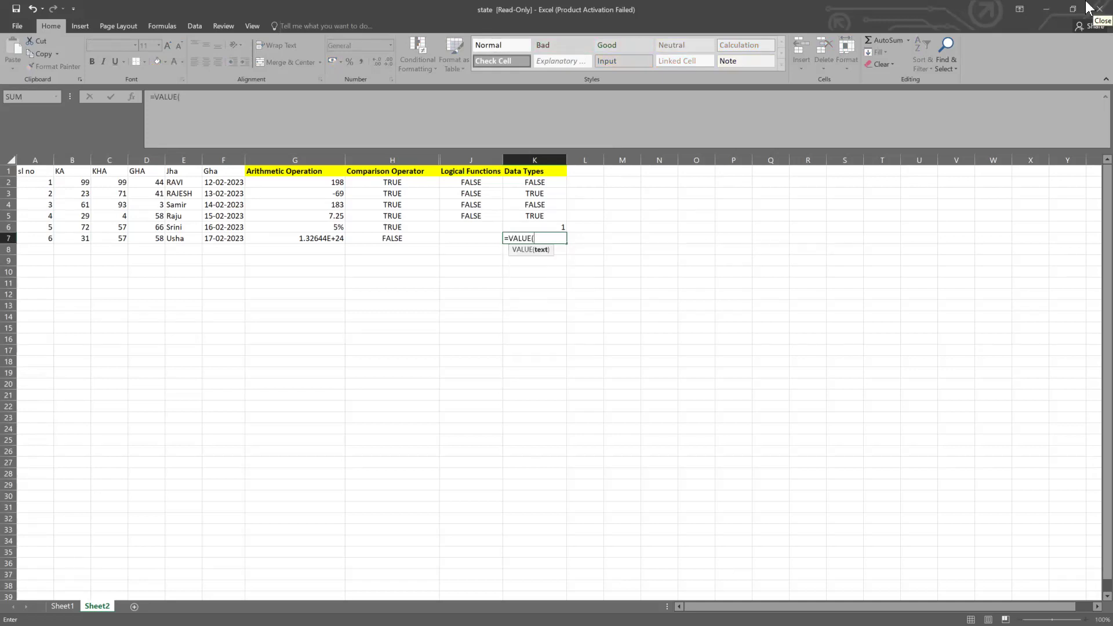
key(BackSpace)
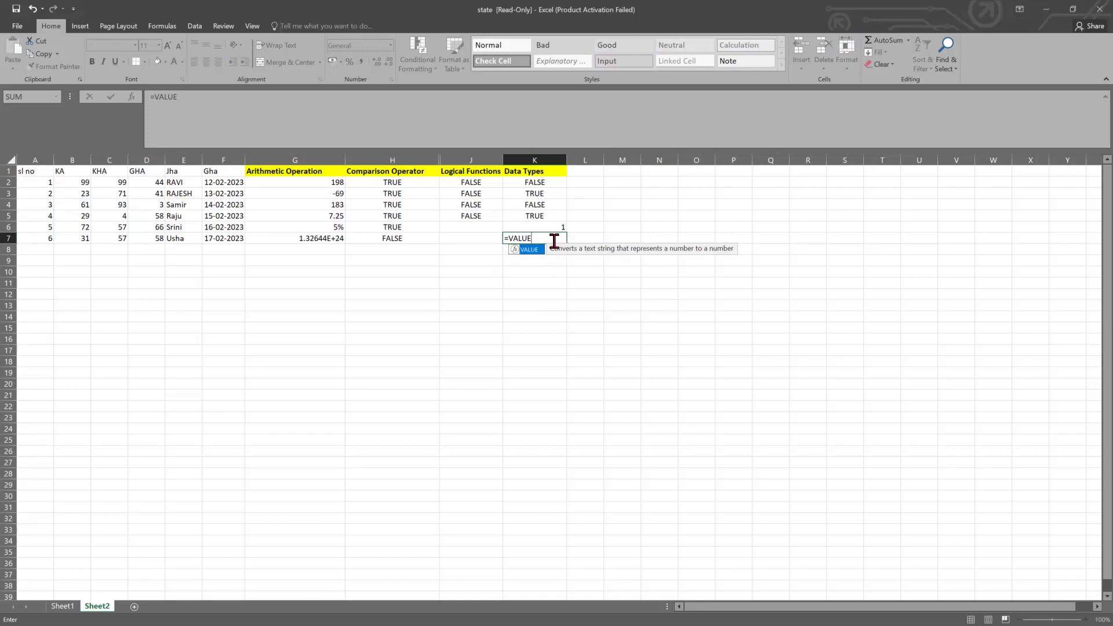
key(BackSpace)
key(BackSpace)
key(BackSpace)
key(BackSpace)
key(BackSpace)
key(BackSpace)
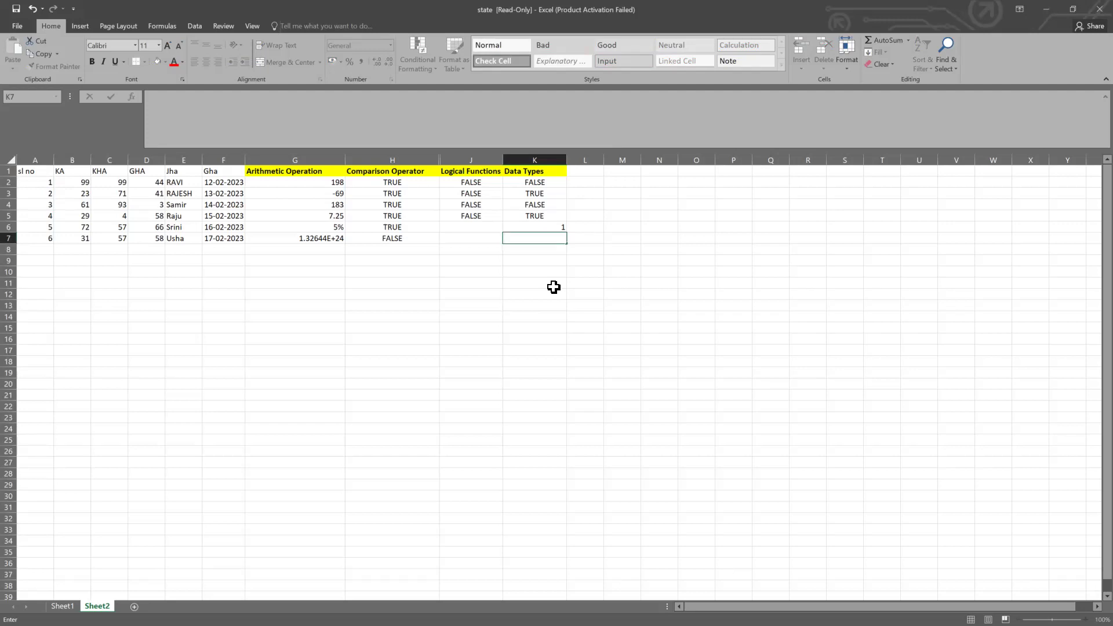
Start a TEXT formula in cell K7, try it with E7 as its only argument, and remove that argument
text(=text)
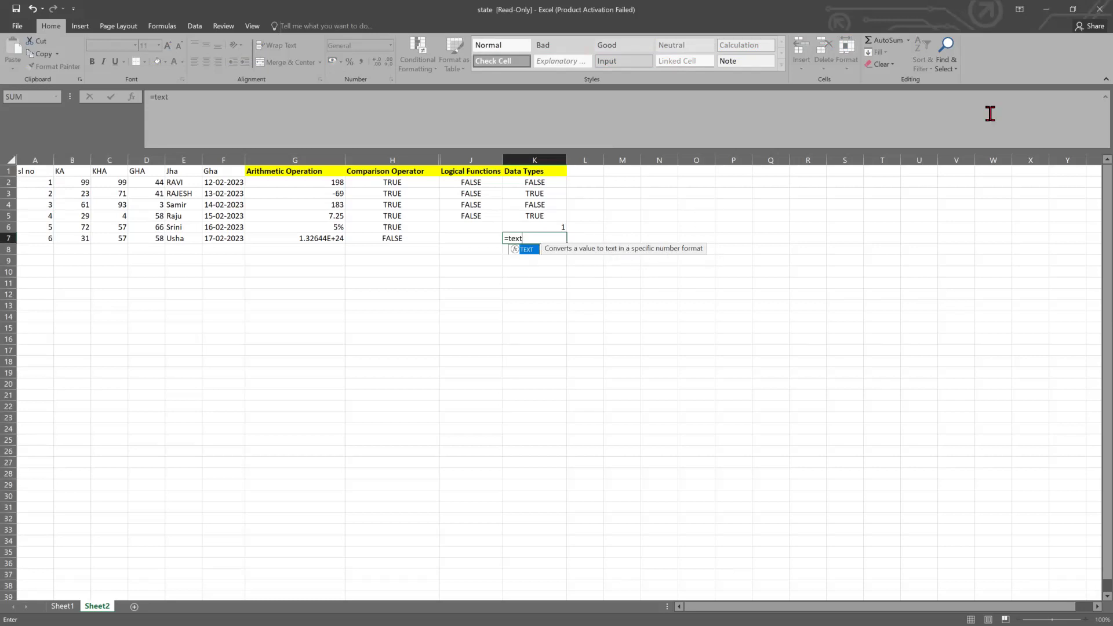
text(()
click(184, 232)
key(Return)
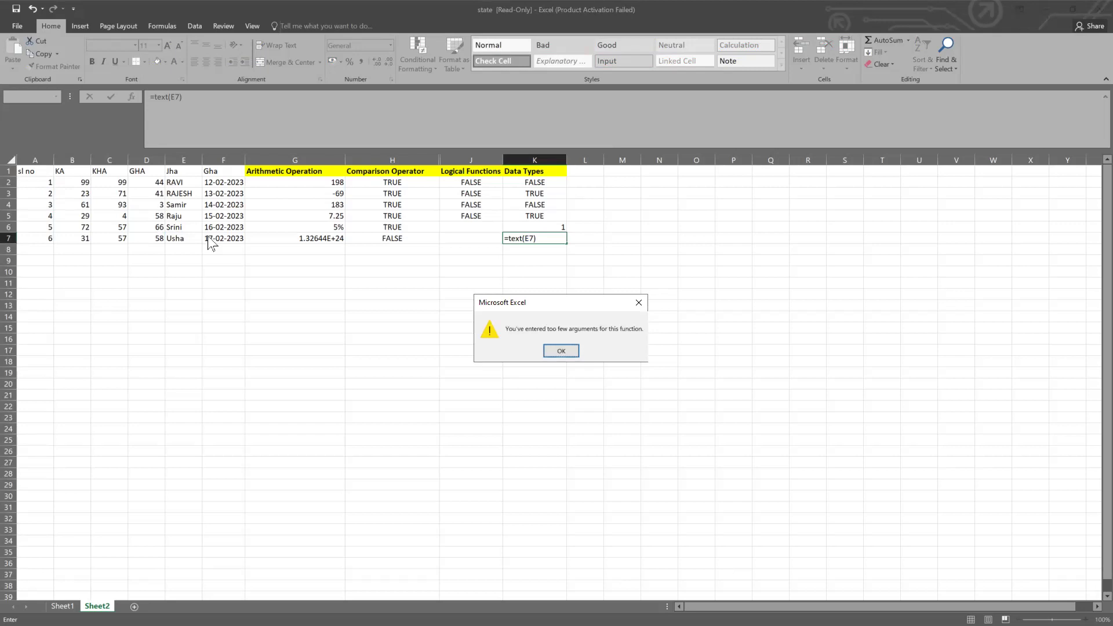
key(Return)
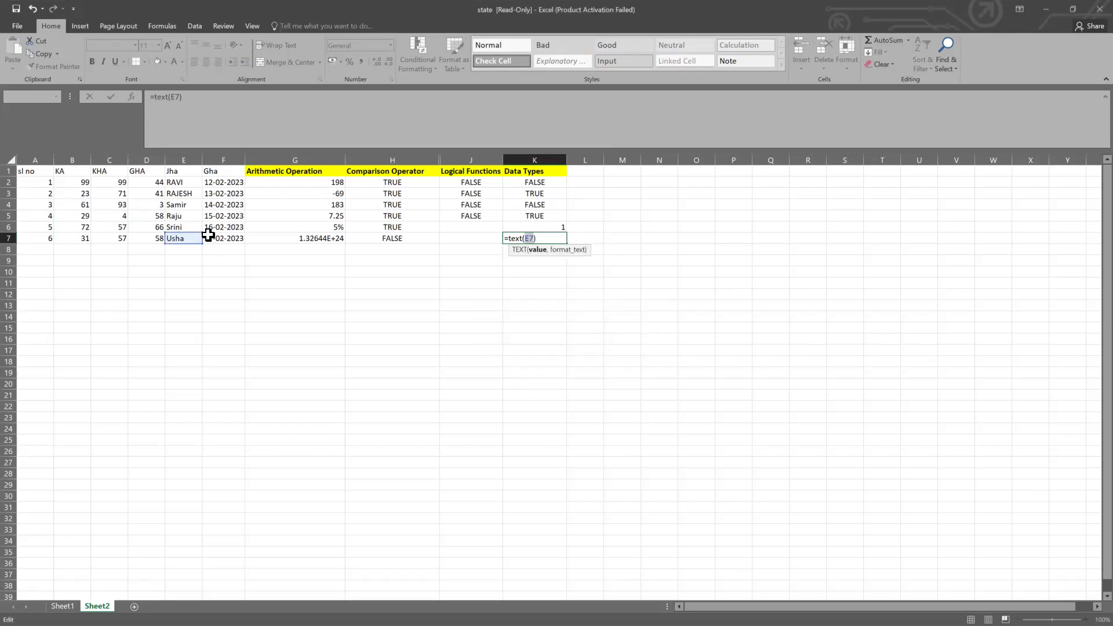
key(BackSpace)
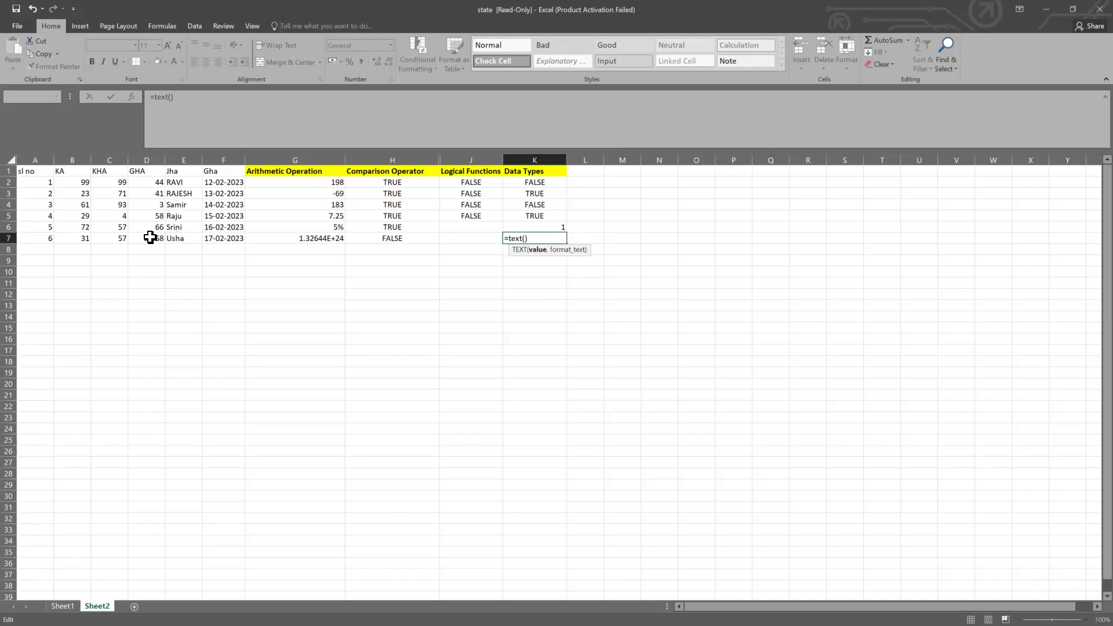
Complete the formula in cell K7 as =text(E7,G7), accepting the suggested correction of the extra parenthesis
click(180, 239)
text(,)
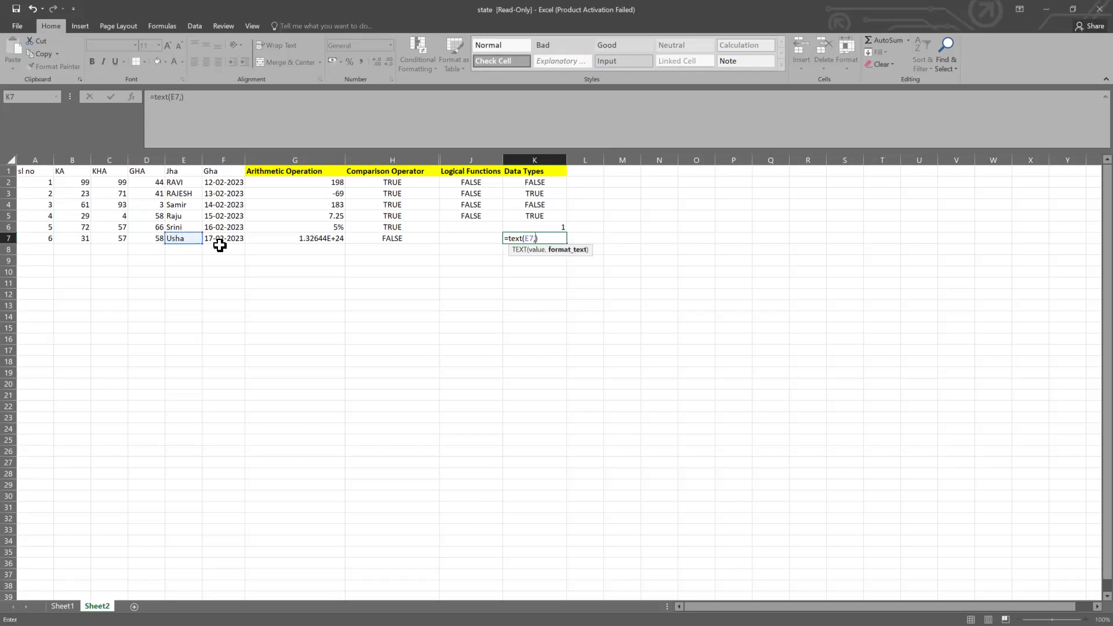
click(327, 235)
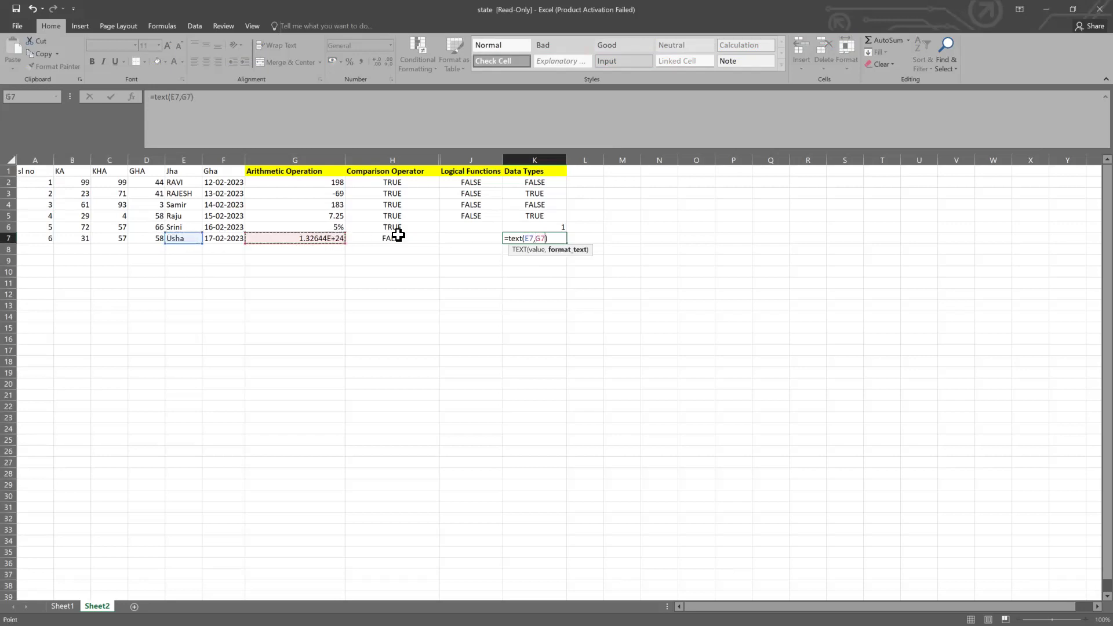
text())
key(Return)
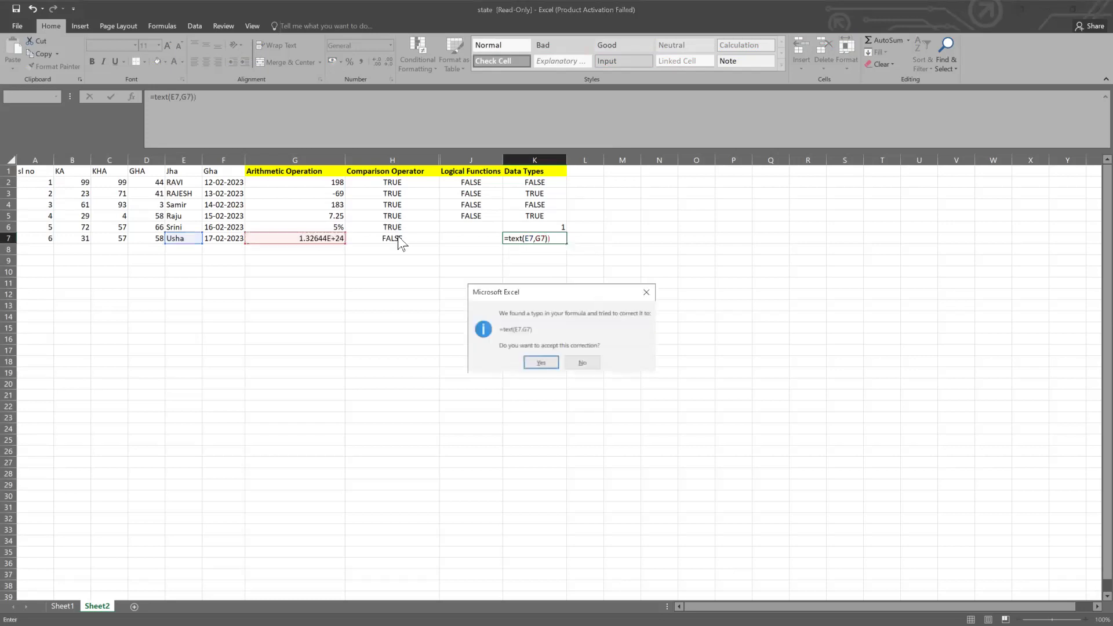
key(Return)
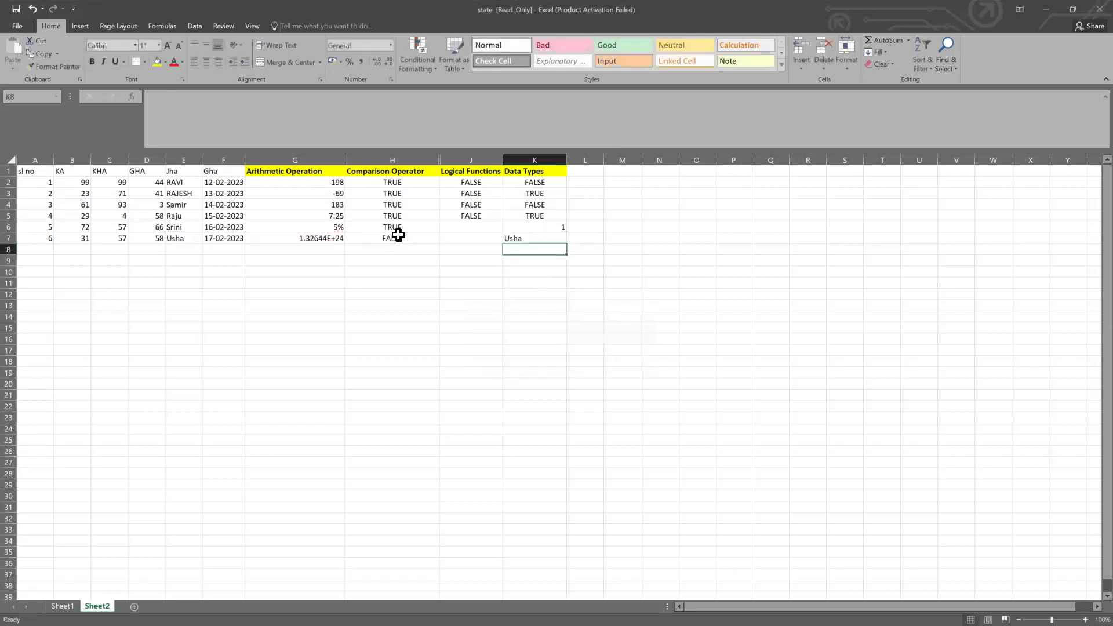
Review the arguments of the TEXT formula in cell K7
click(568, 268)
click(549, 237)
double_click(548, 236)
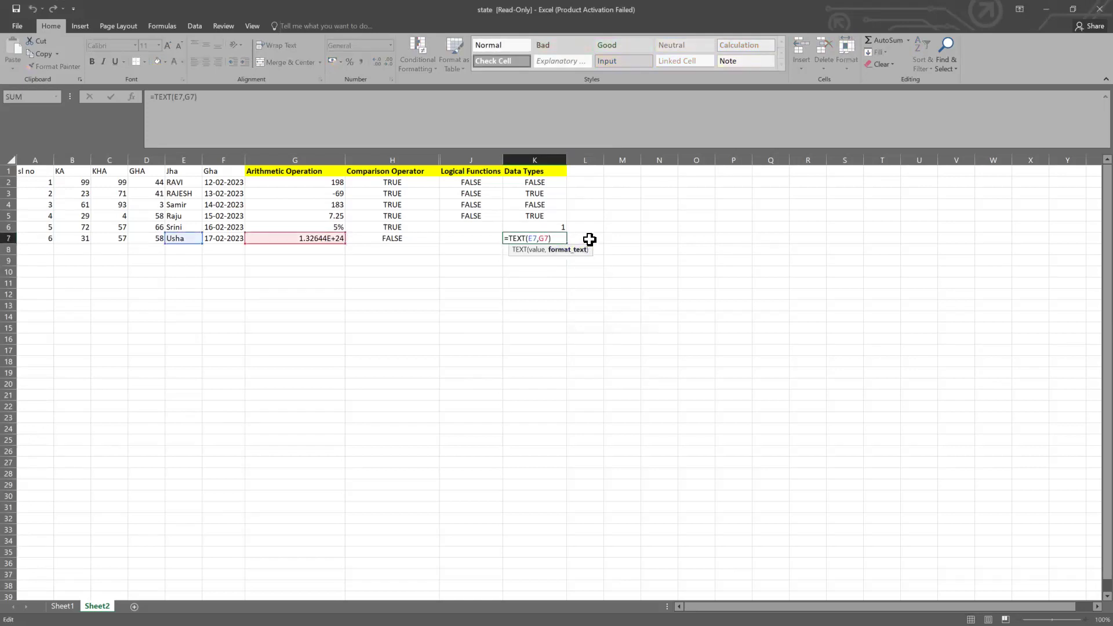
click(590, 240)
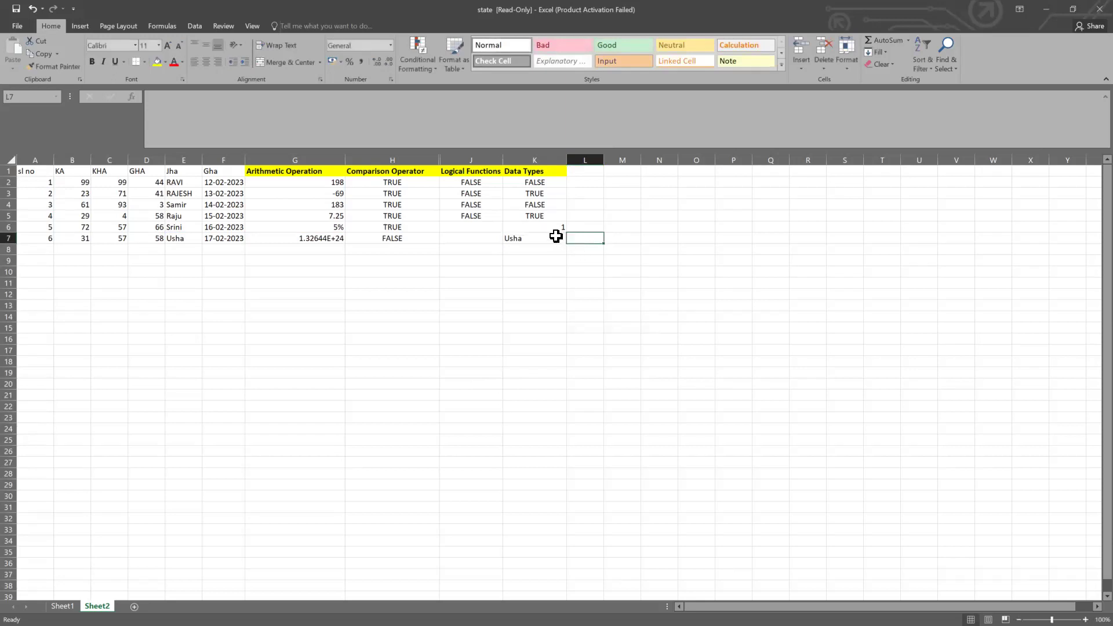
click(555, 236)
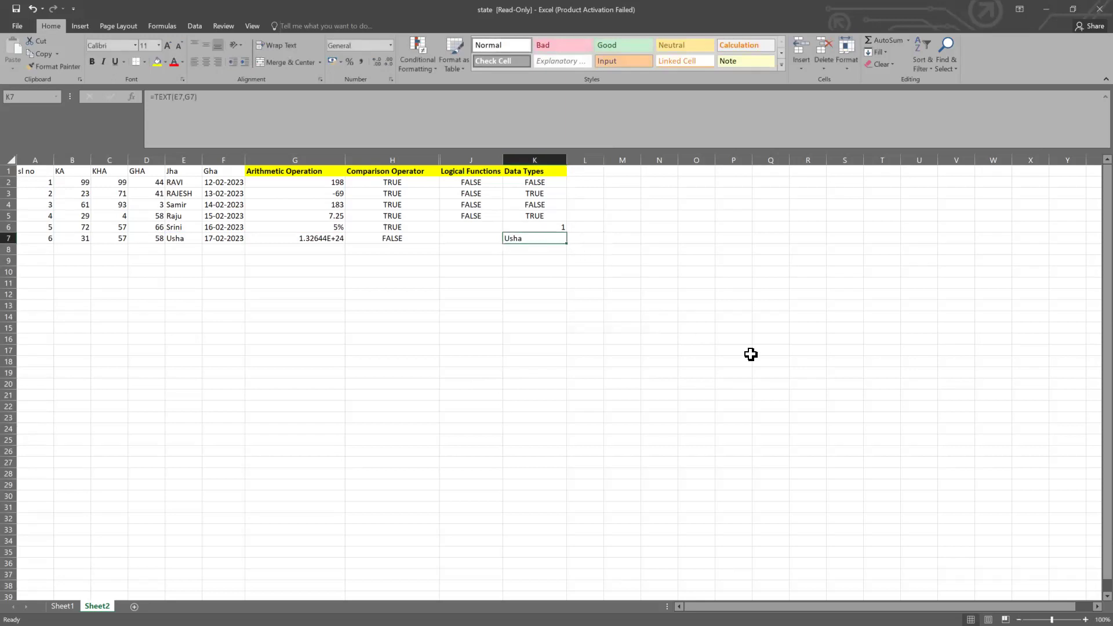
Remove the arguments from the TEXT formula in cell K7 and clear the cell
double_click(538, 238)
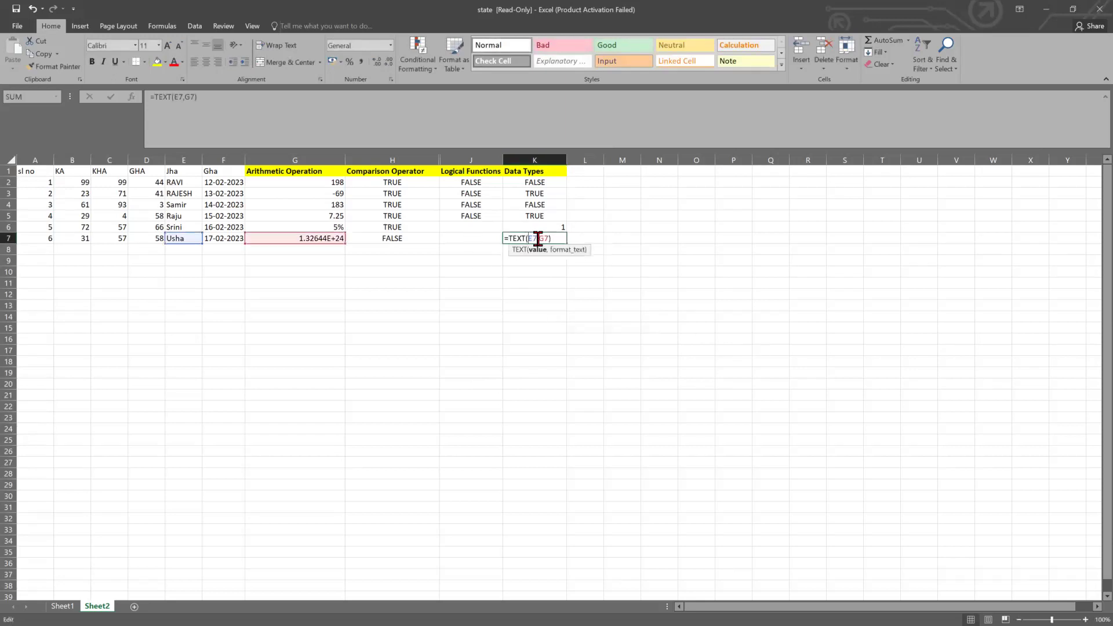
click(562, 238)
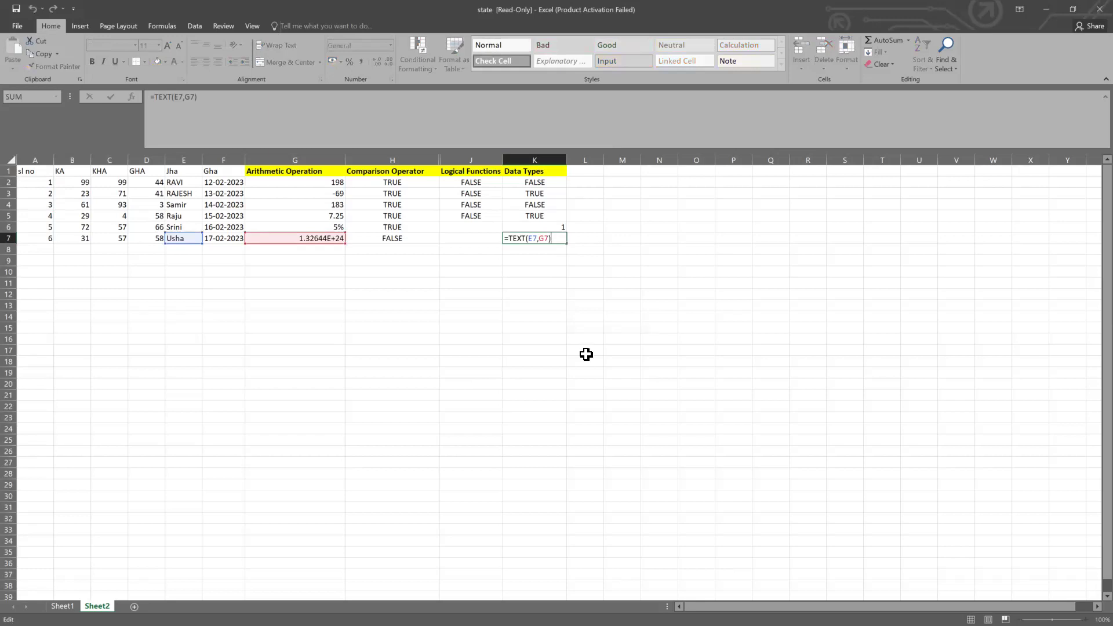
key(BackSpace)
key(BackSpace)
key(BackSpace)
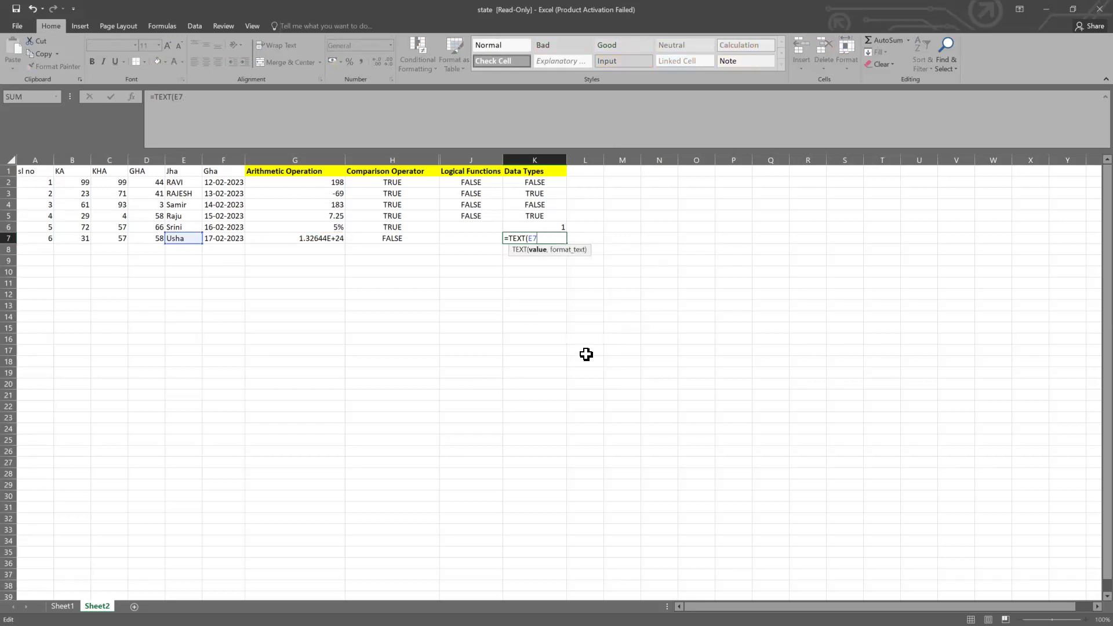
key(BackSpace)
key(BackSpace)
key(BackSpace)
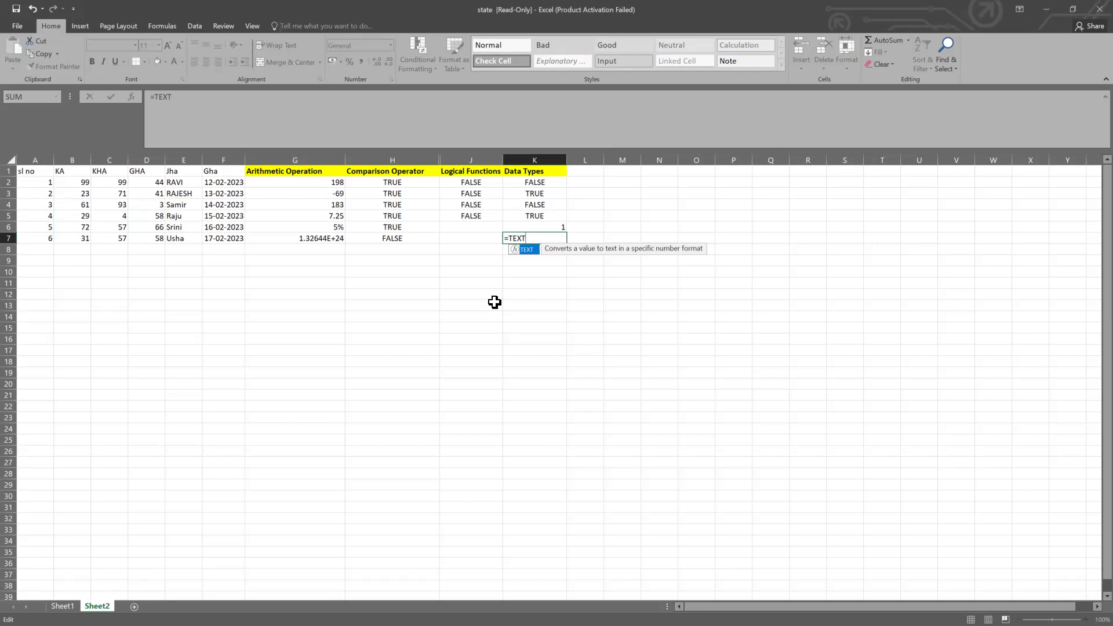
key(Return)
key(Up)
key(Delete)
Enter the formula =text(C7,"0.00e+0") in cell K7 to convert the number to text in scientific format
text(=)
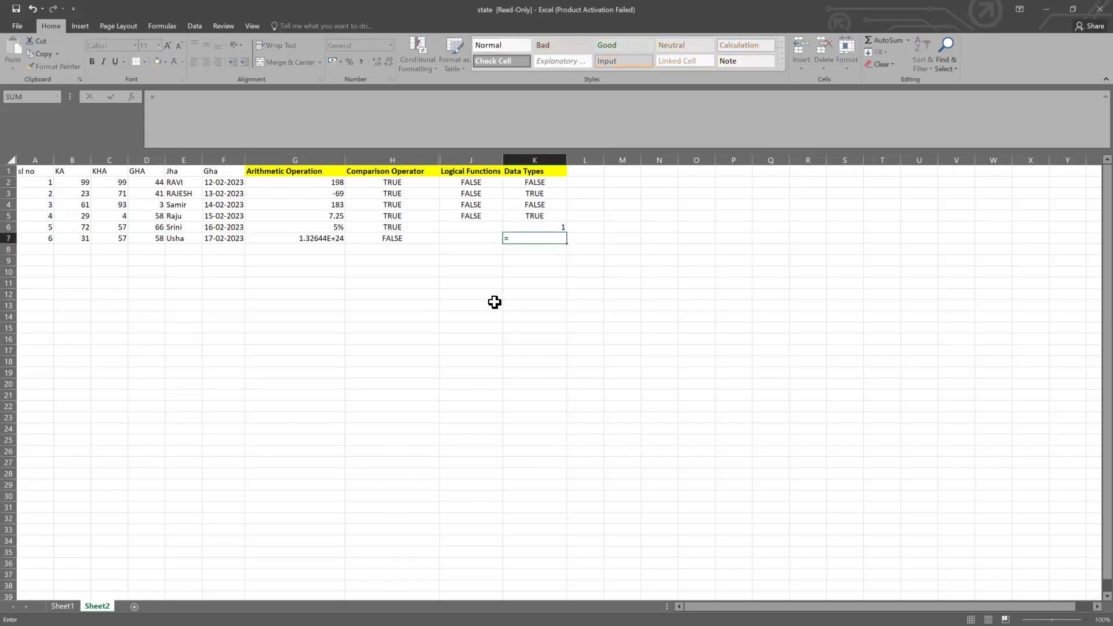
text(ty)
text(=)
key(BackSpace)
key(BackSpace)
text(ext)
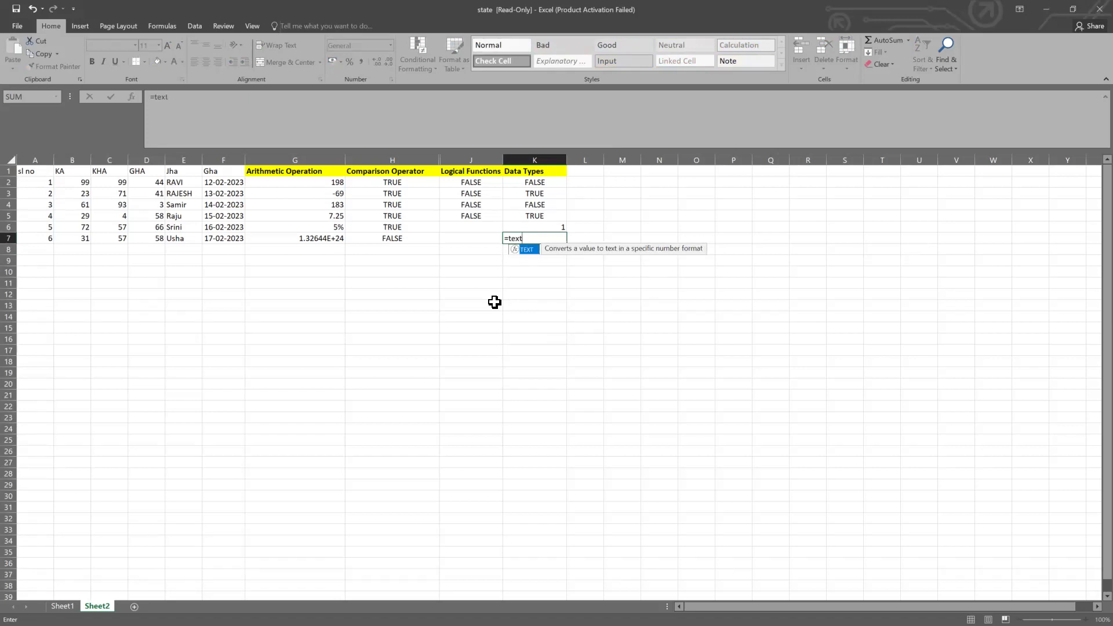
text(()
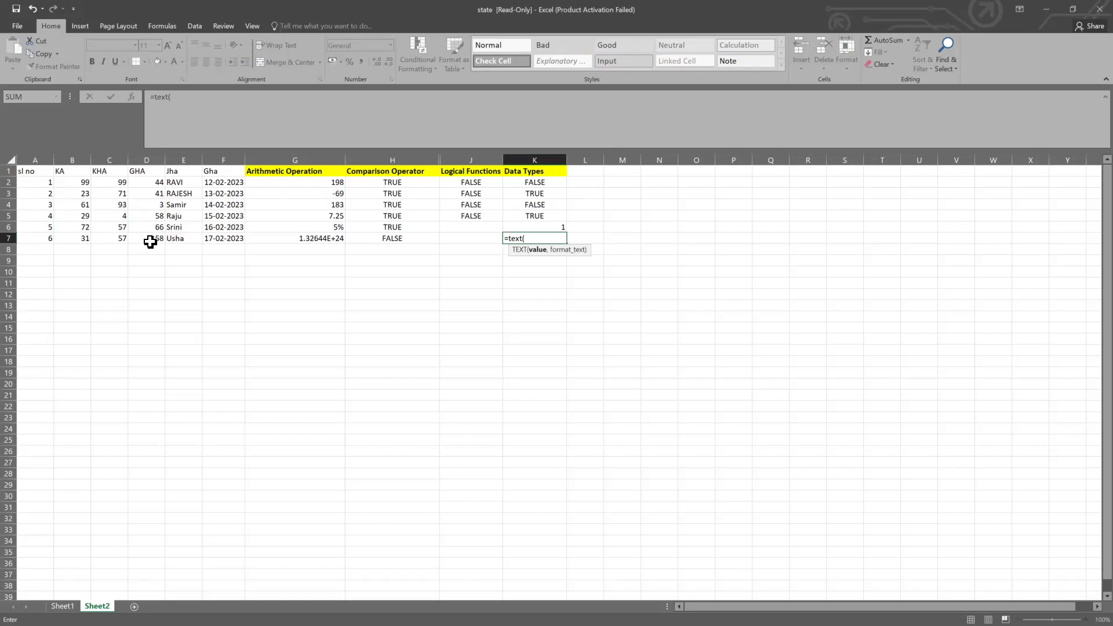
click(119, 234)
text(,)
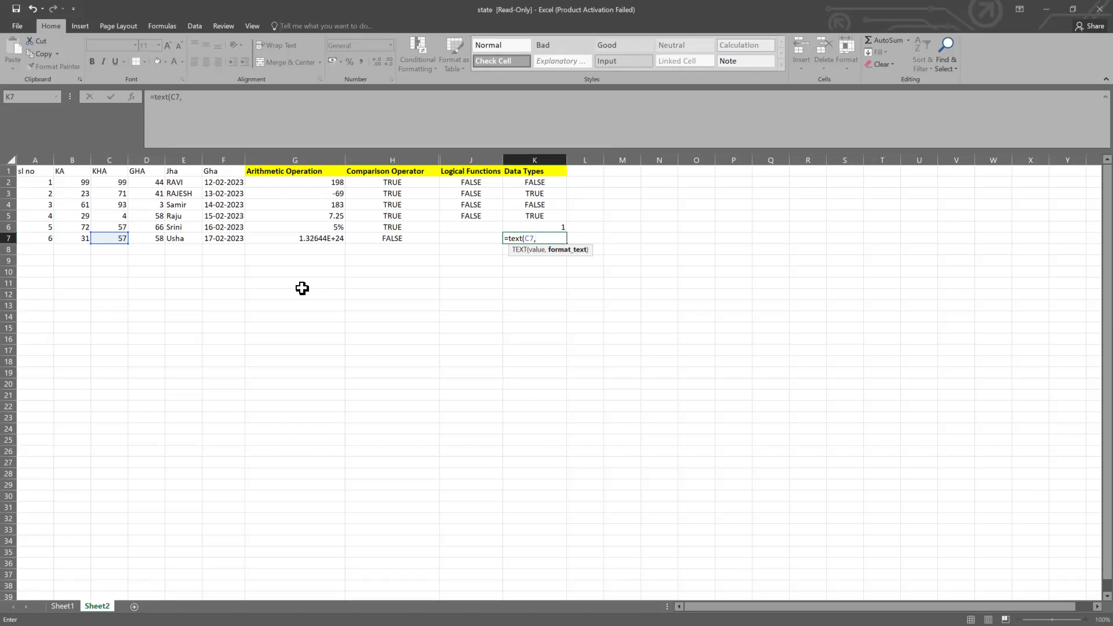
text("0.00e+0"))
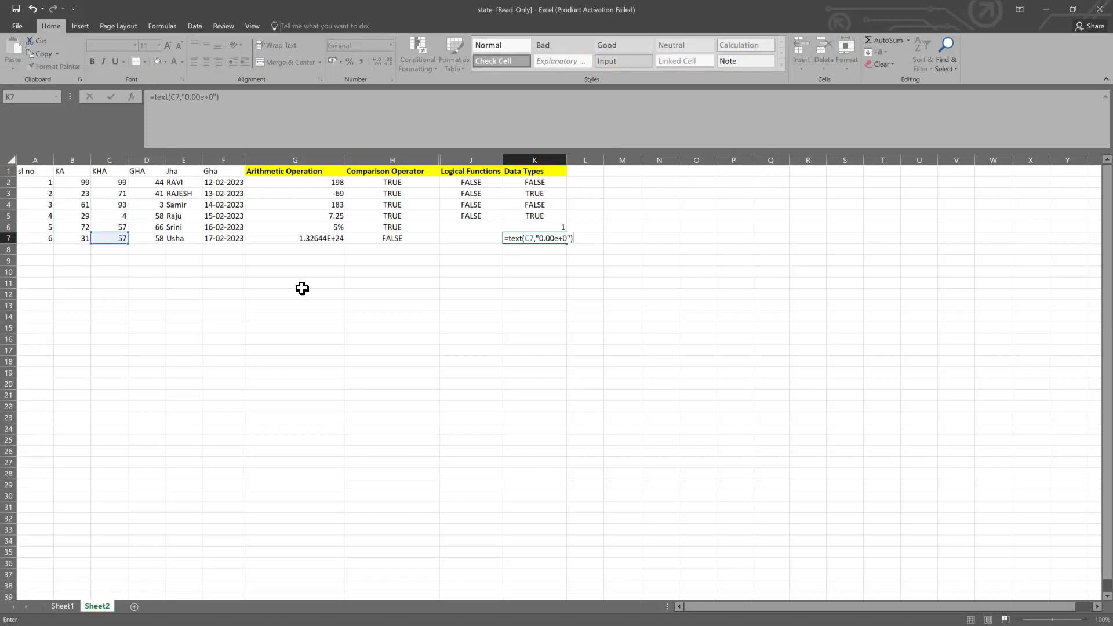
key(Return)
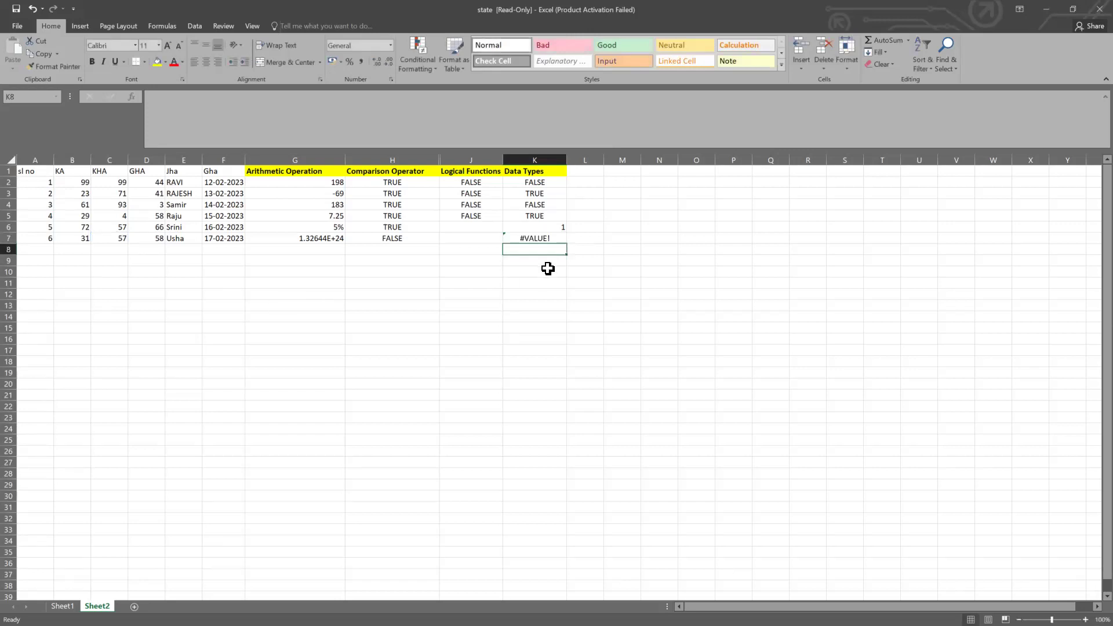
Correct the format code in cell K7 to "0.00E+0" with a capital E and check the formula against row 7
click(545, 237)
double_click(546, 236)
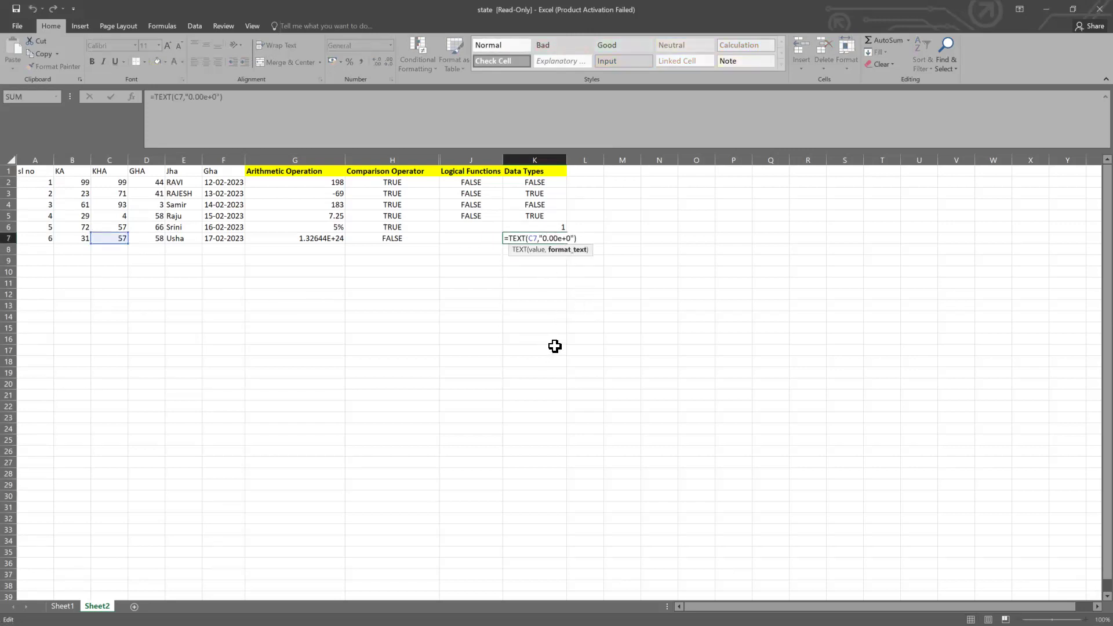
click(565, 238)
key(BackSpace)
text(E)
key(Return)
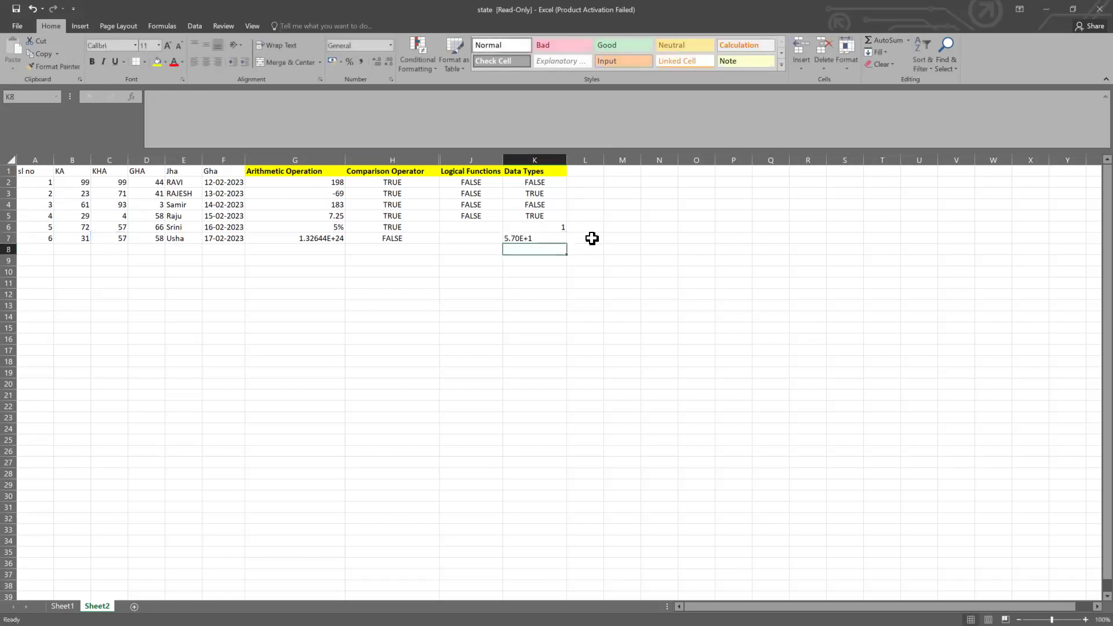
click(544, 239)
click(146, 241)
click(551, 238)
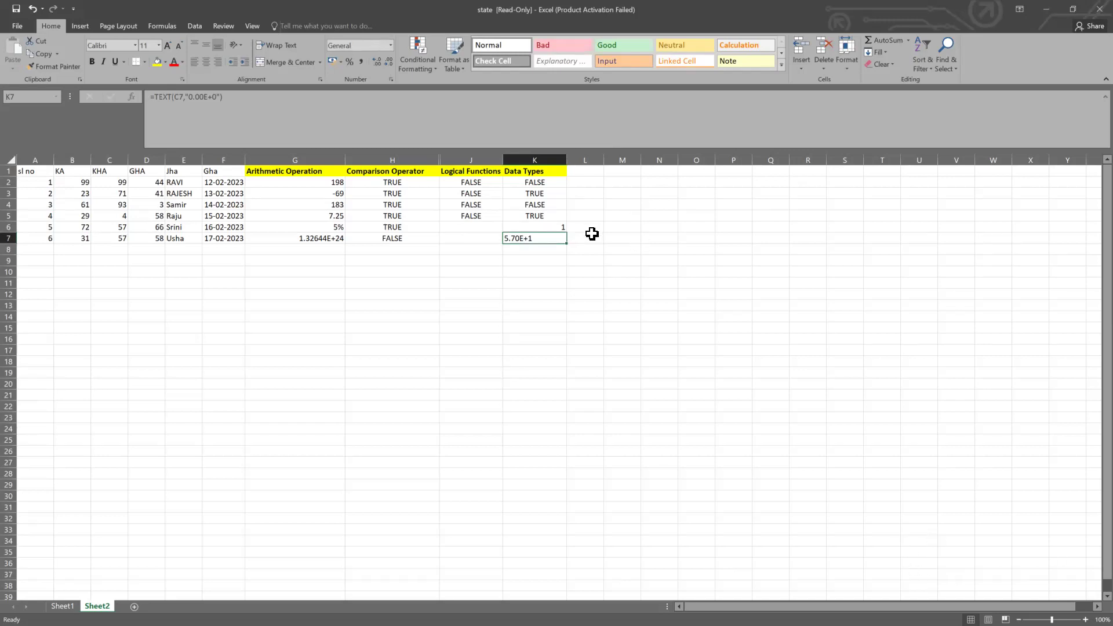
click(590, 230)
click(587, 237)
Try the formula =DATEVALUE(F7) in cell K8 and clear it from the cell
click(527, 249)
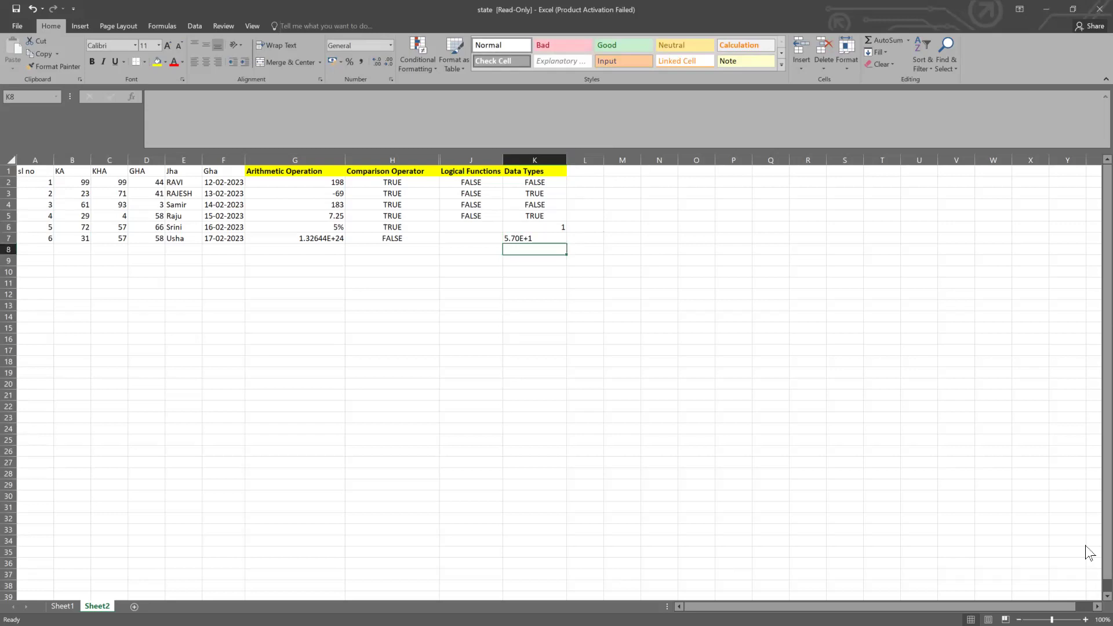
text(=)
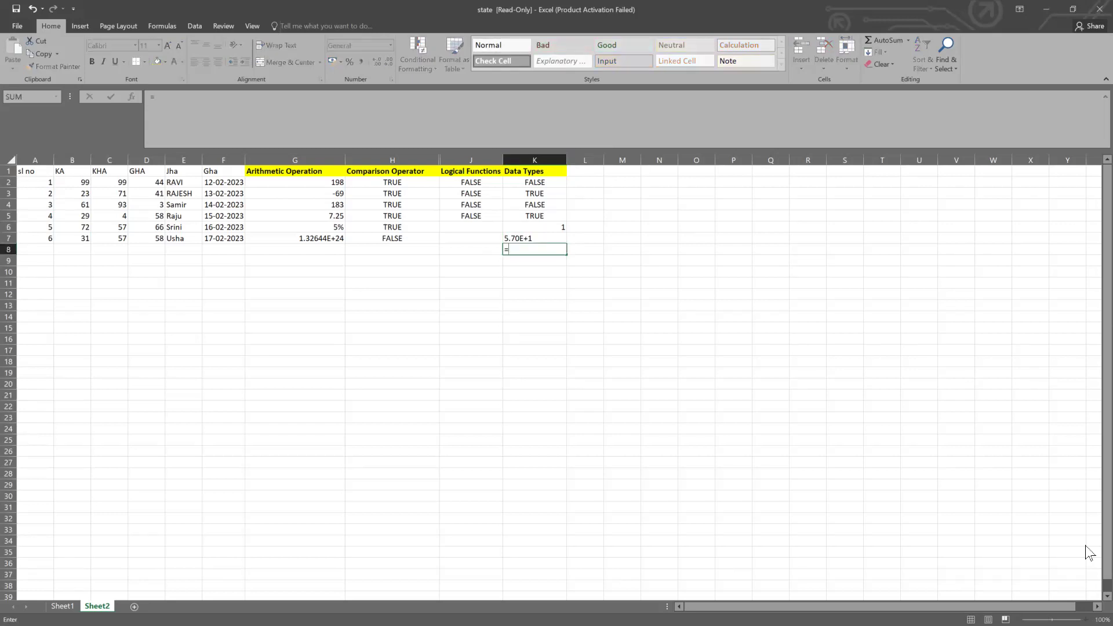
text(DATE)
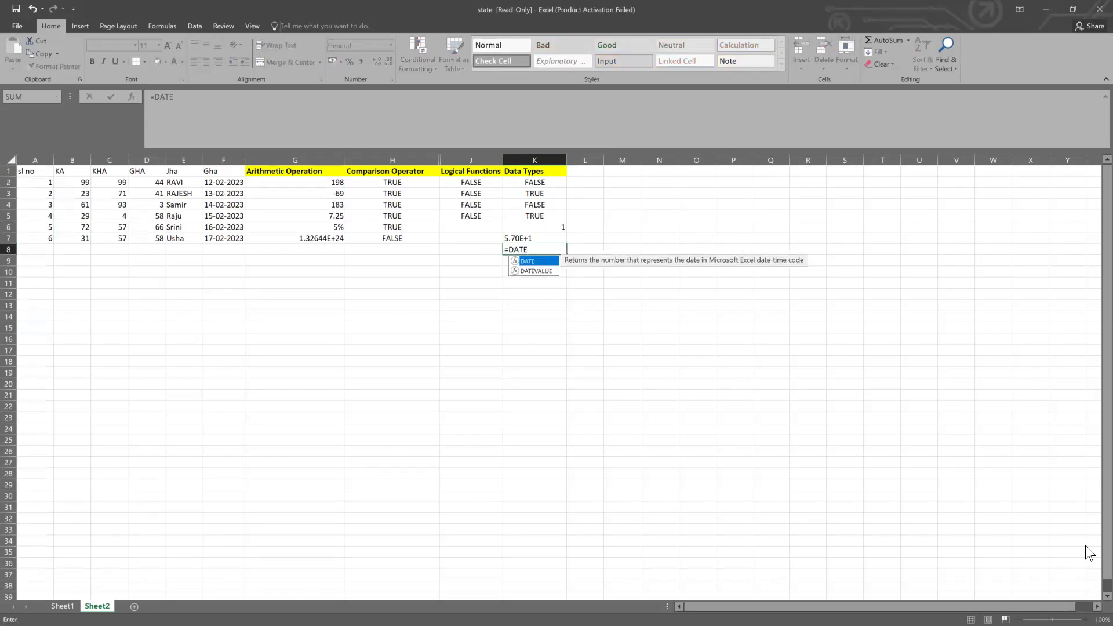
text(V)
key(Tab)
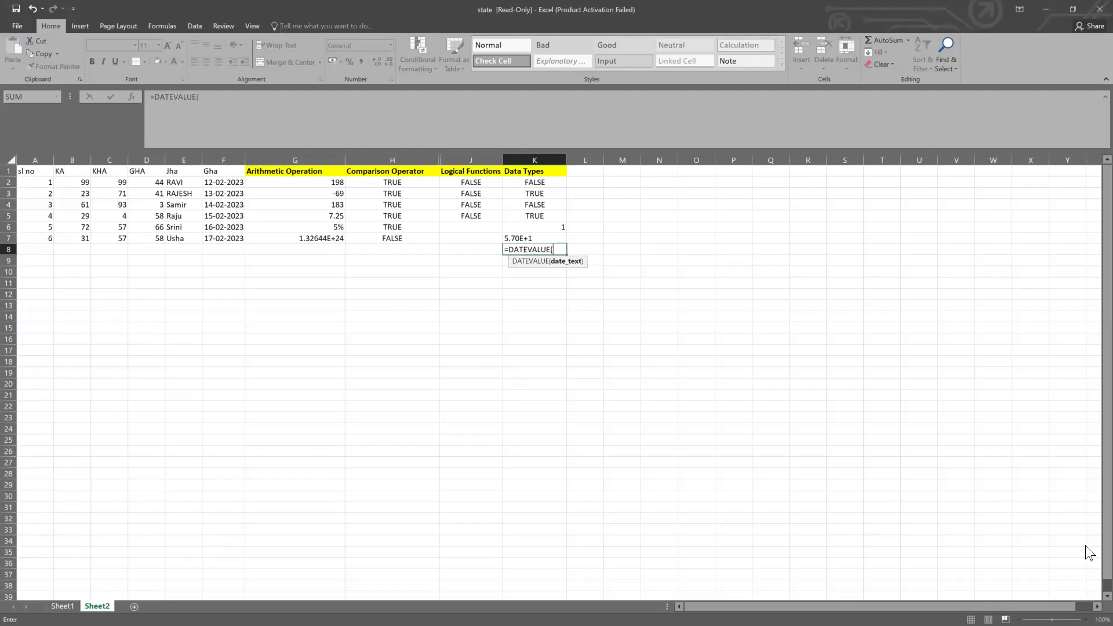
key(BackSpace)
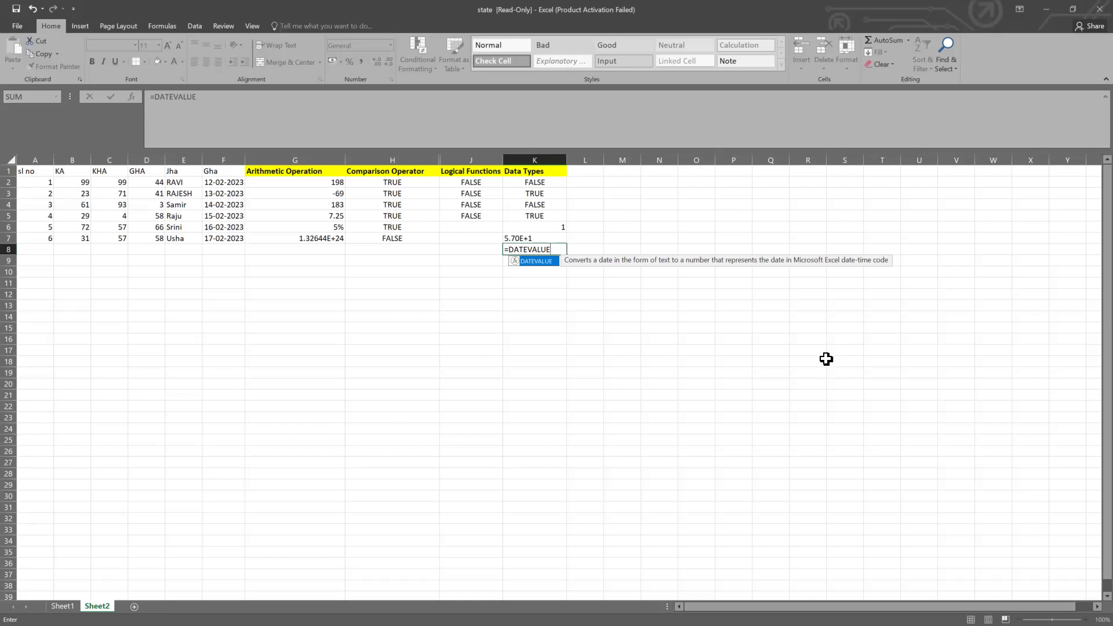
text(()
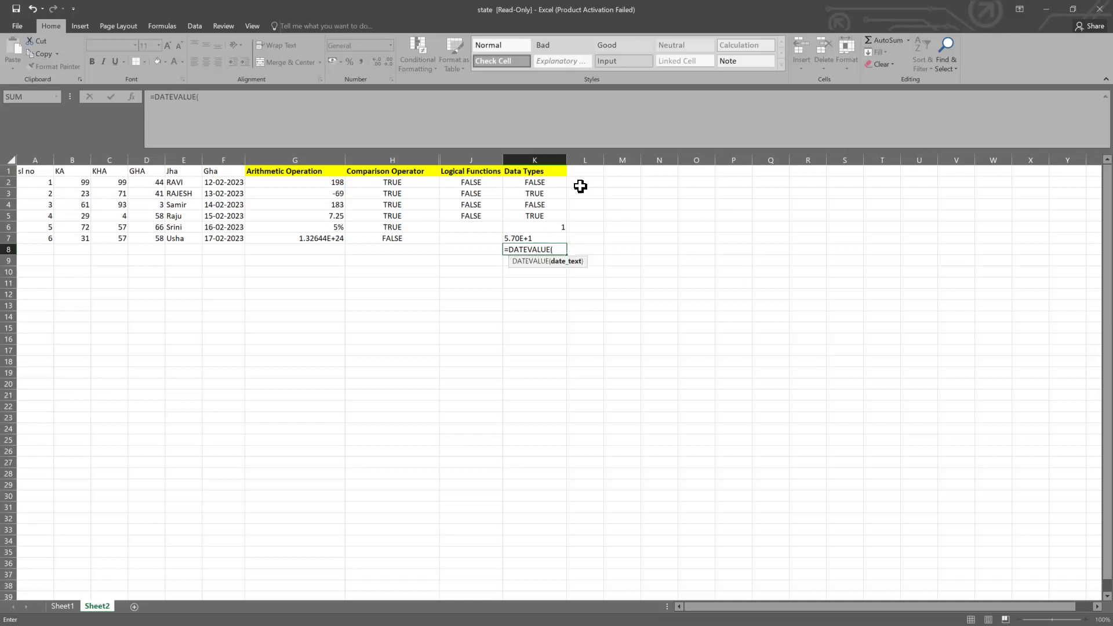
click(237, 238)
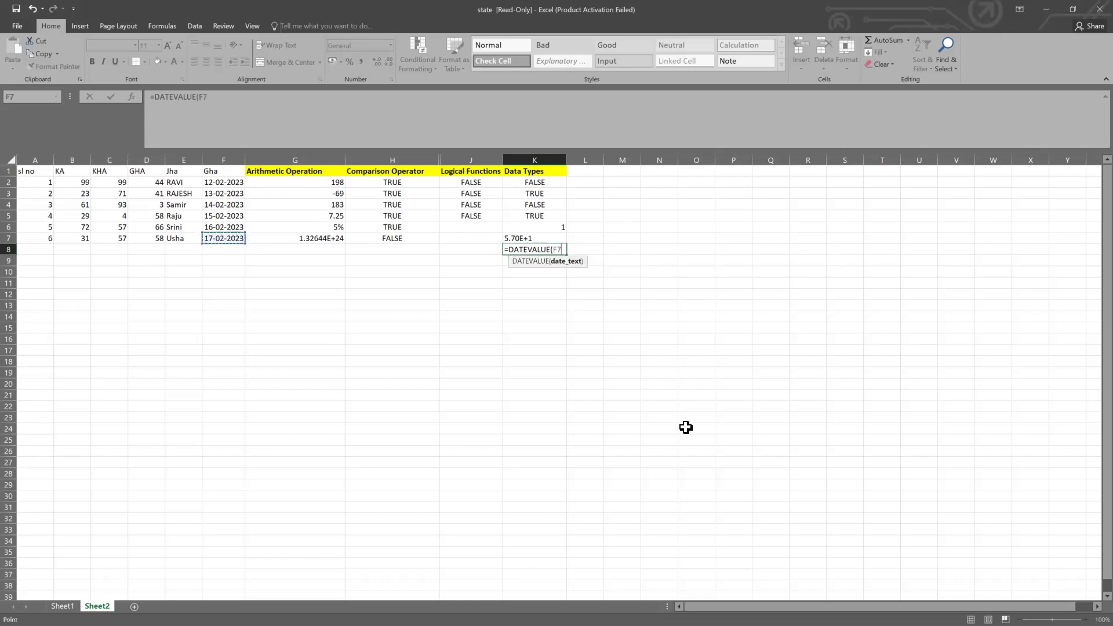
key(Return)
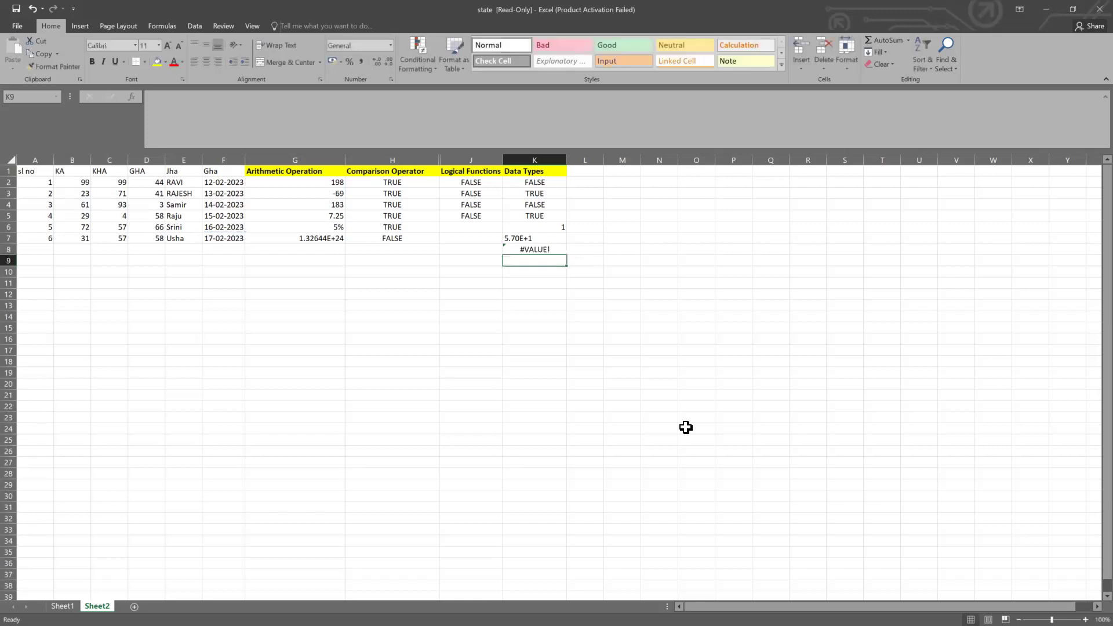
click(548, 246)
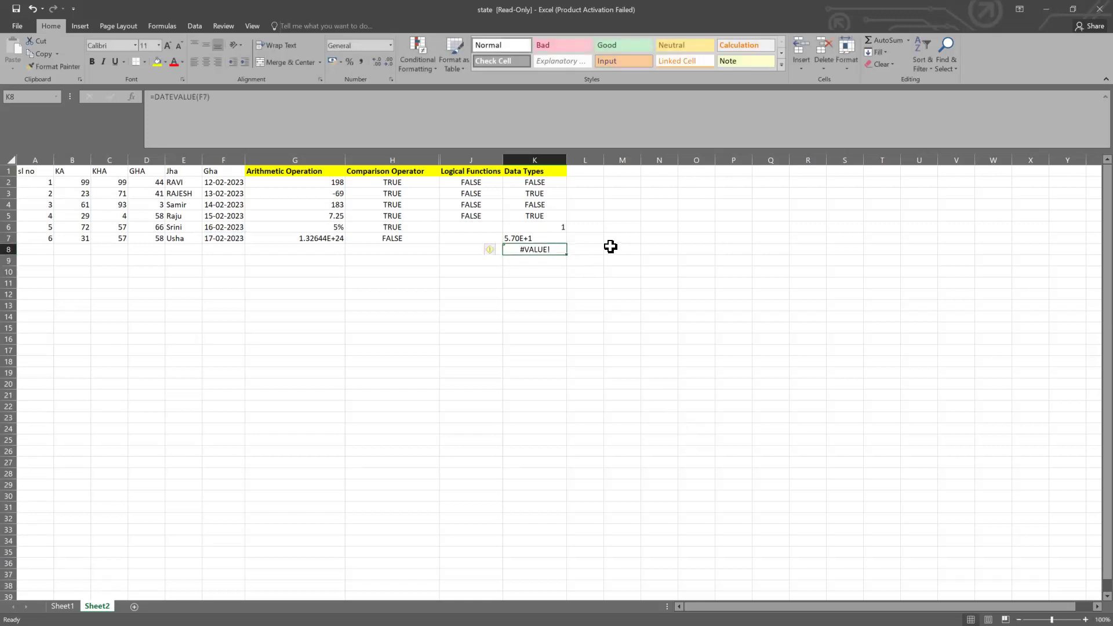
key(Delete)
text(=DATEVAL)
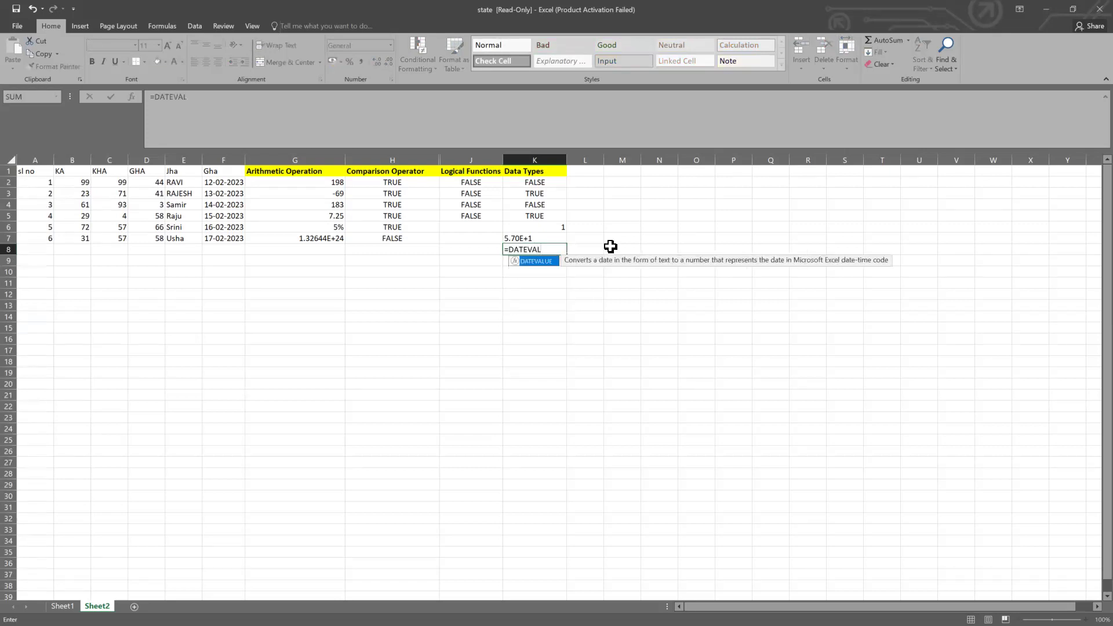
key(Tab)
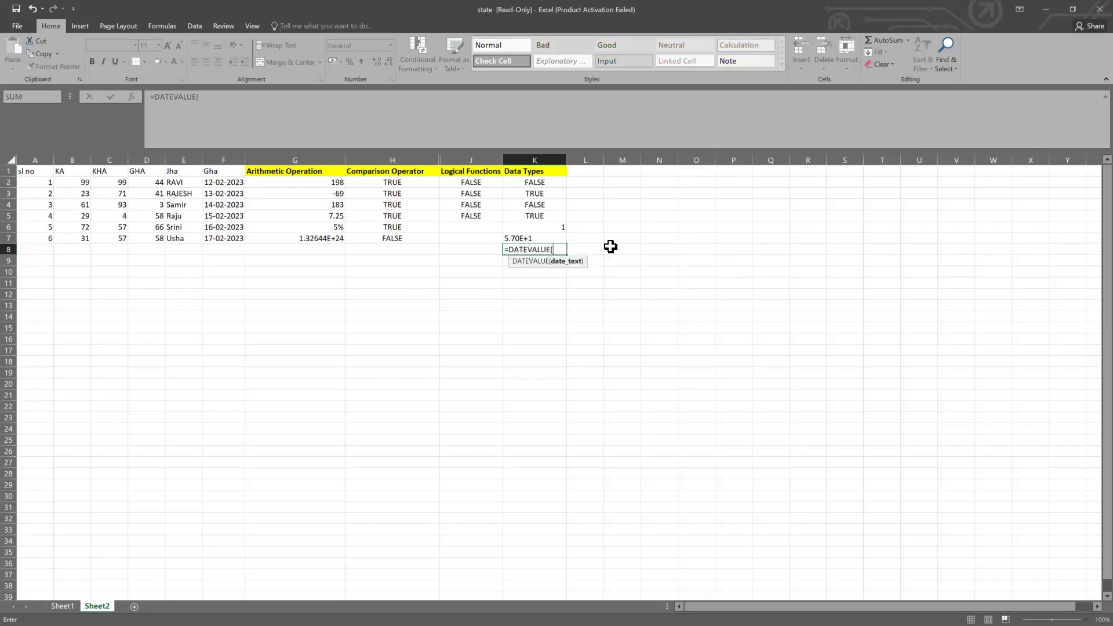
click(230, 238)
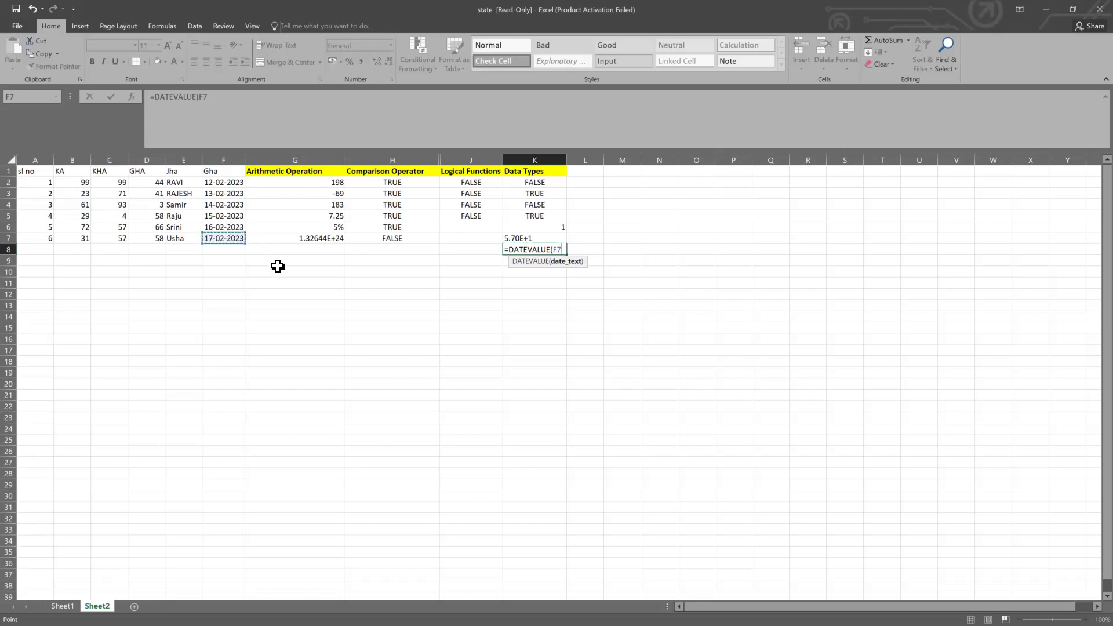
key(Escape)
Start a TEXT formula in cell F8 for the date in F7, with DD.MM.YYYY as its format argument
click(228, 249)
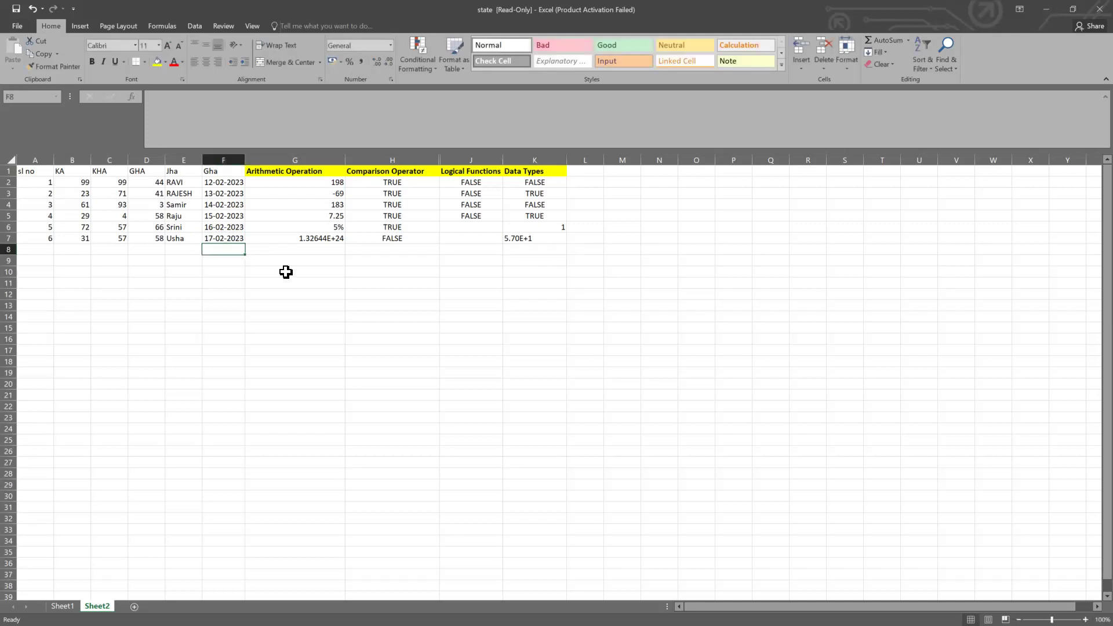
text(=TE)
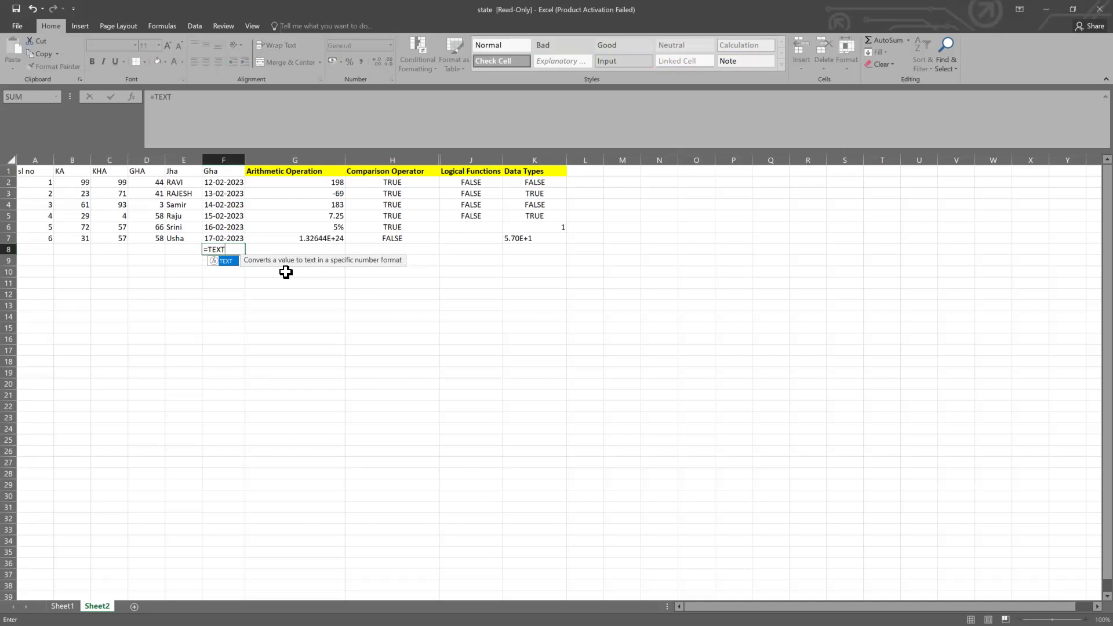
text(XT)
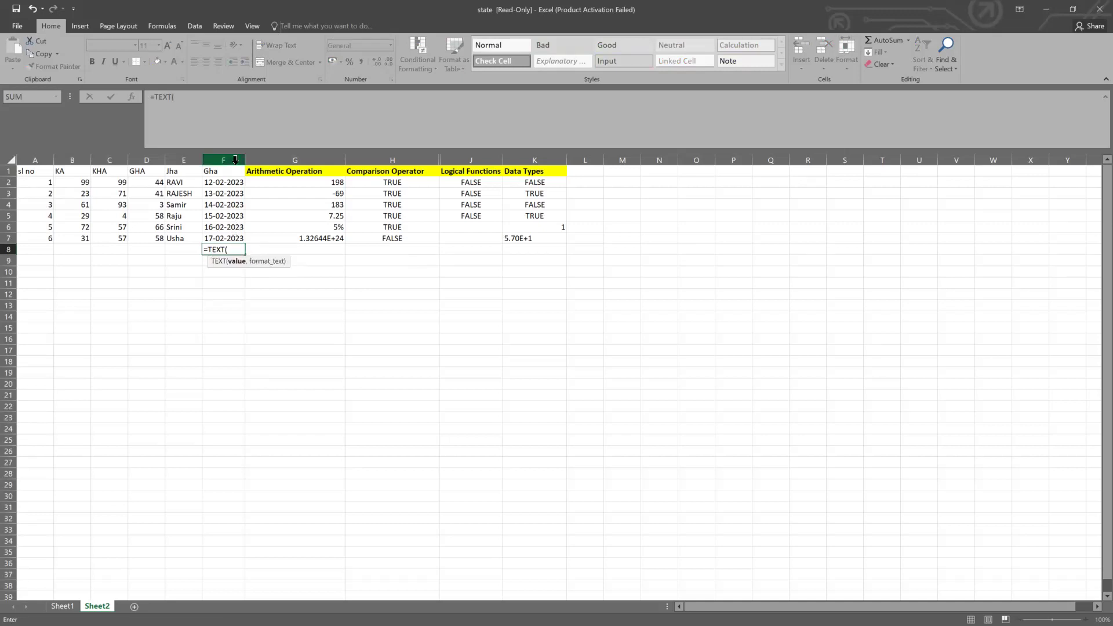
double_click(227, 260)
click(233, 238)
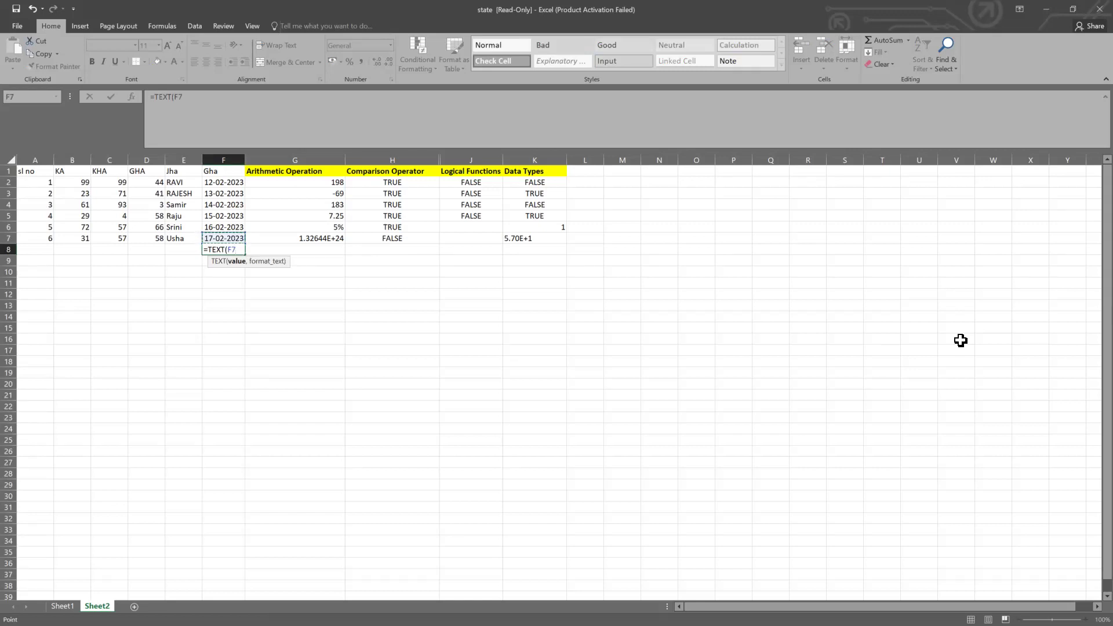
text(,)
text(DD)
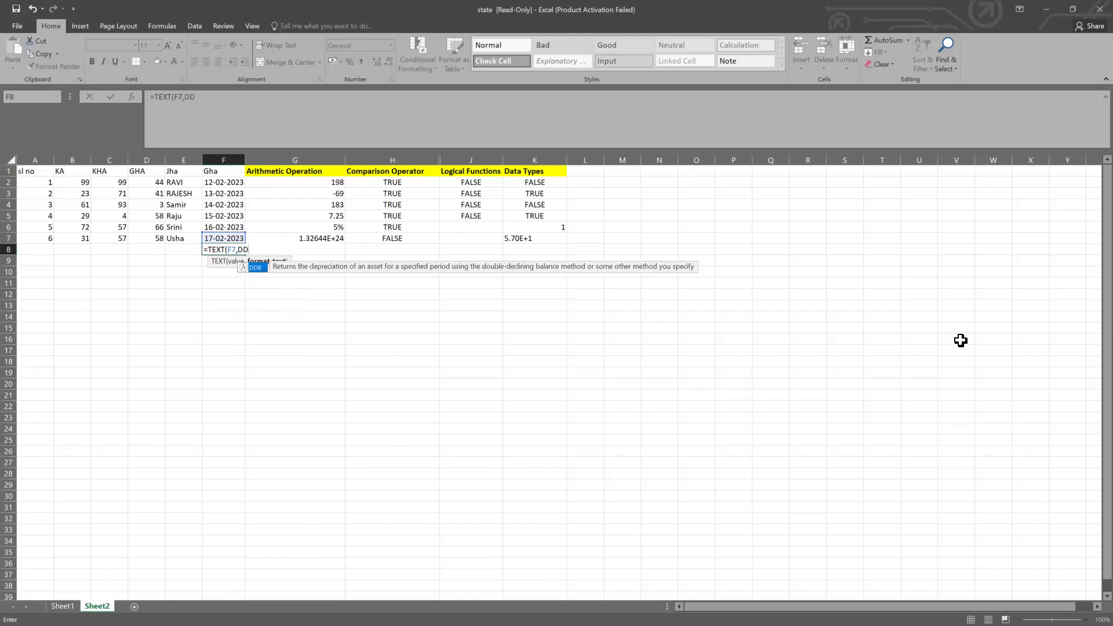
text(,)
key(BackSpace)
text(.MM.YYYY)
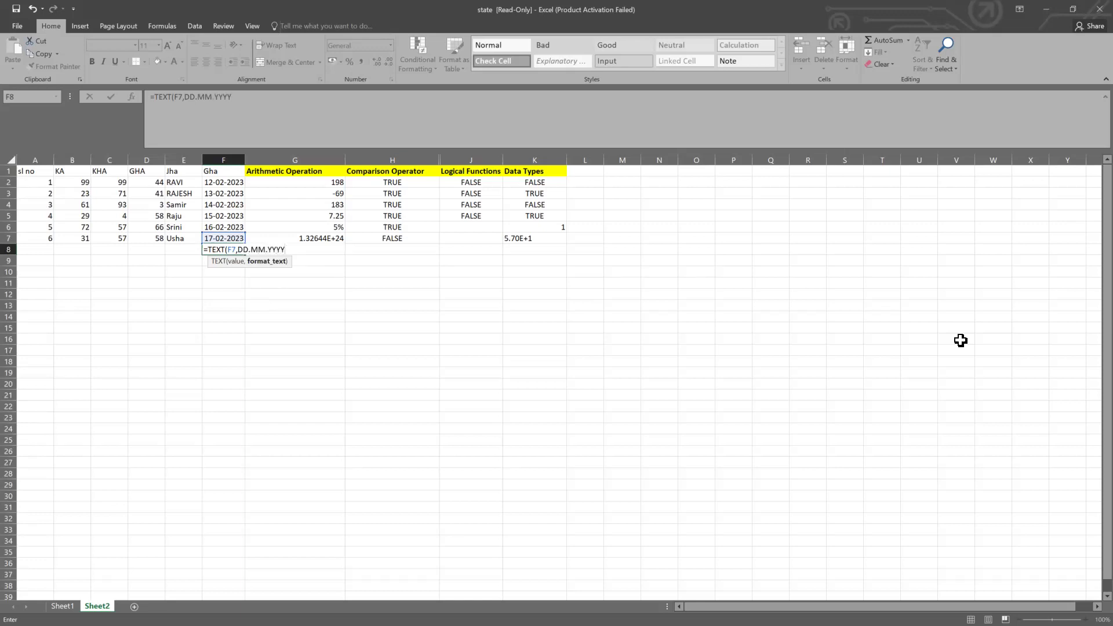
Replace the format argument in cell F8 with "000.00" and complete the formula as =TEXT(F7,"000.00")
key(BackSpace)
key(BackSpace)
key(BackSpace)
key(BackSpace)
key(BackSpace)
key(BackSpace)
key(BackSpace)
key(BackSpace)
key(BackSpace)
key(BackSpace)
text("000.00")
key(Return)
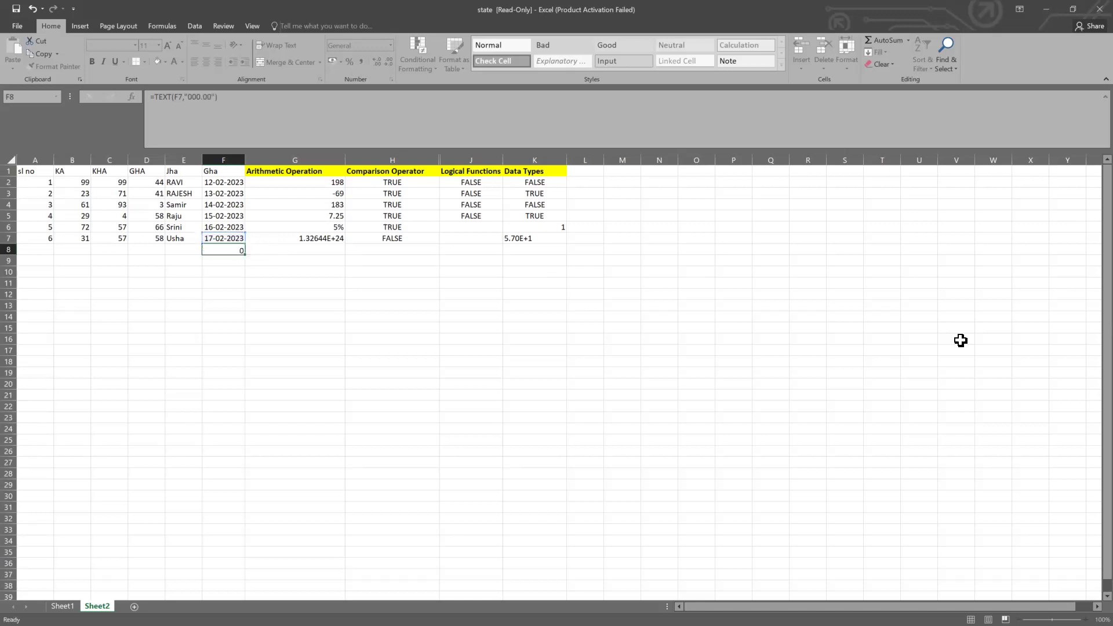
Try the formula =DATEVALUE(F8) in cell K8 and clear it from the cell
click(229, 251)
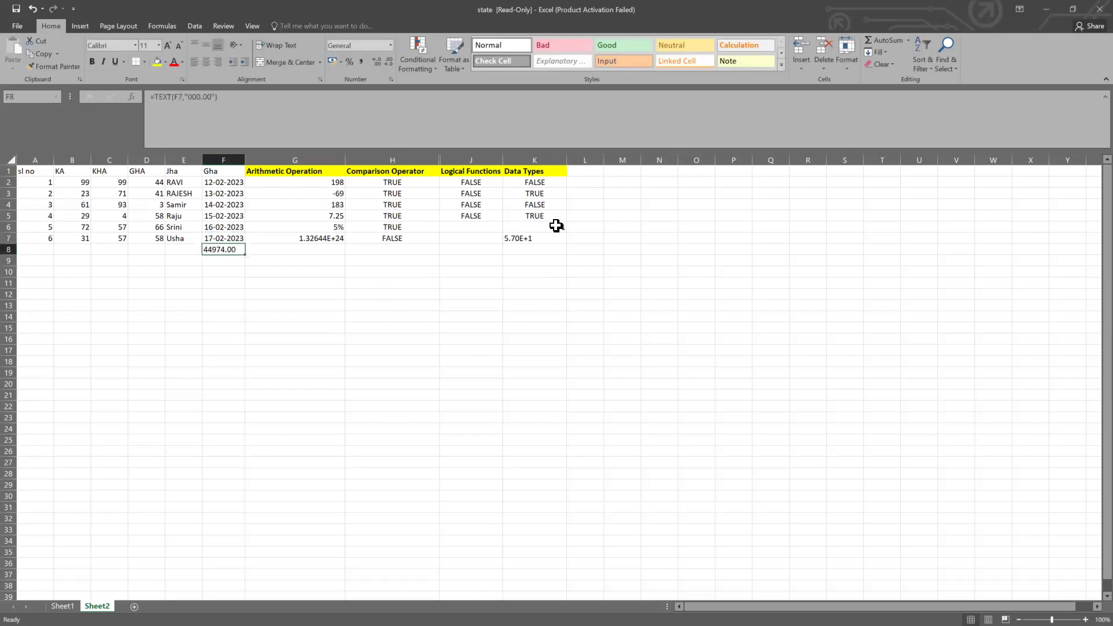
click(531, 251)
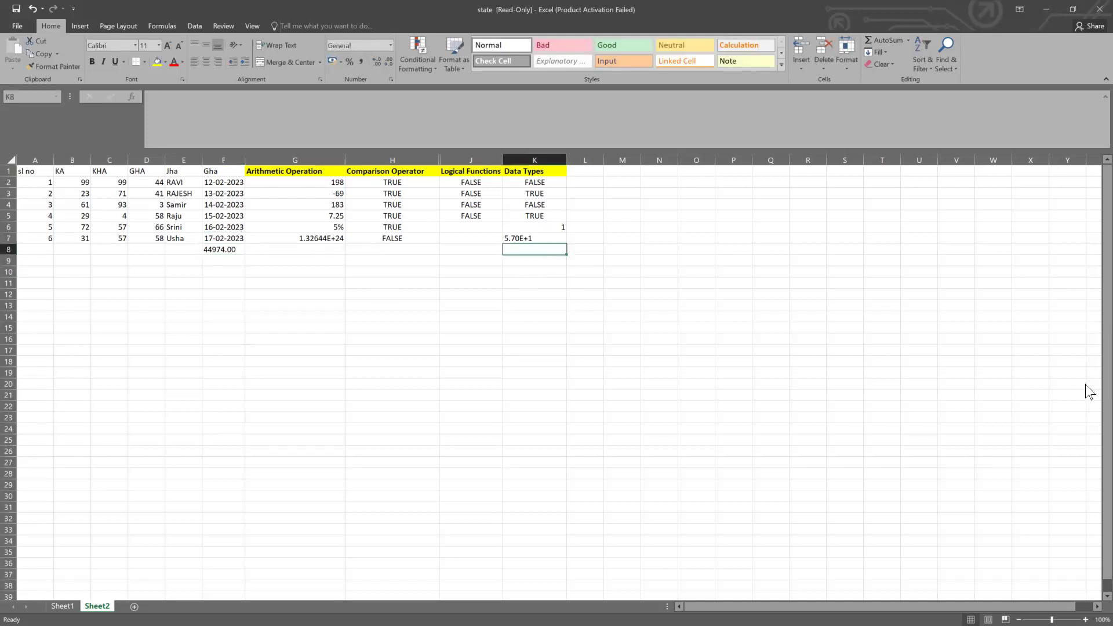
text(=DATE)
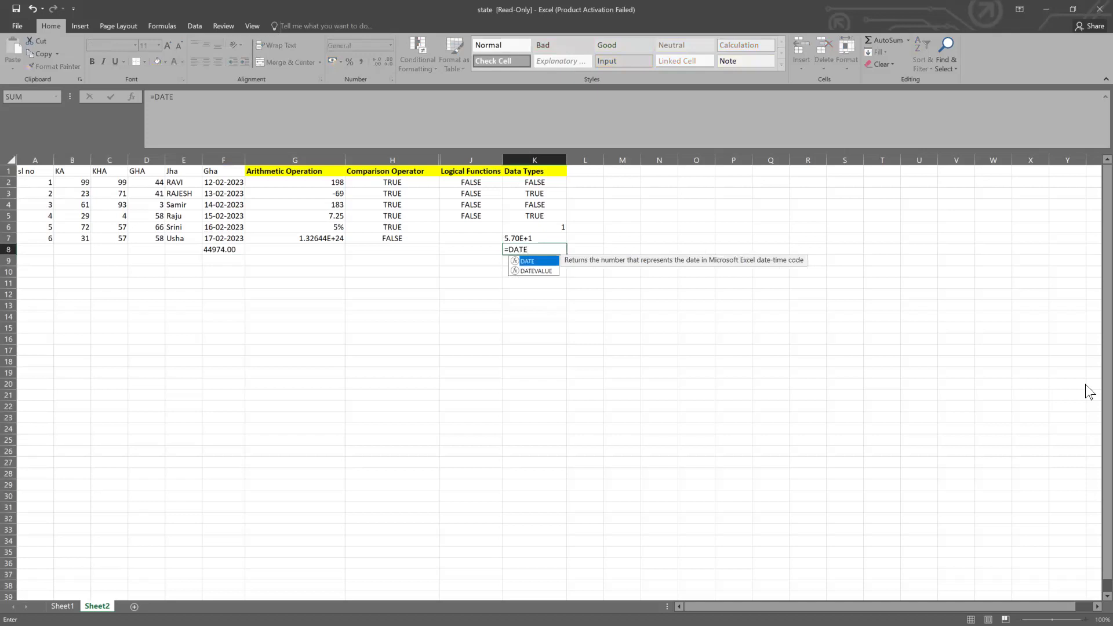
text(V)
key(Tab)
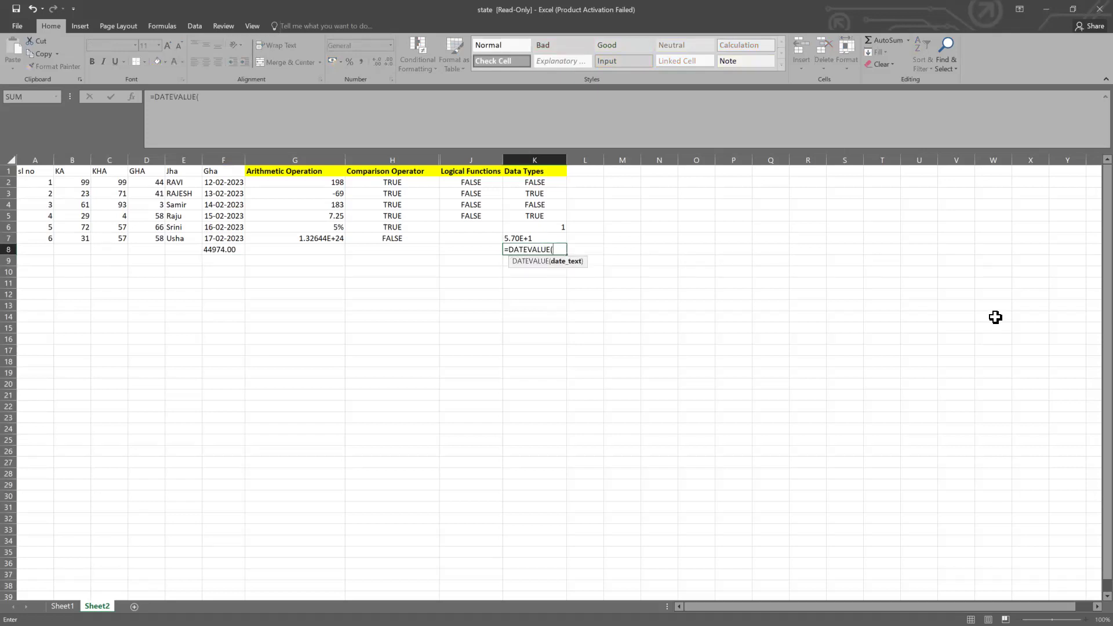
click(220, 248)
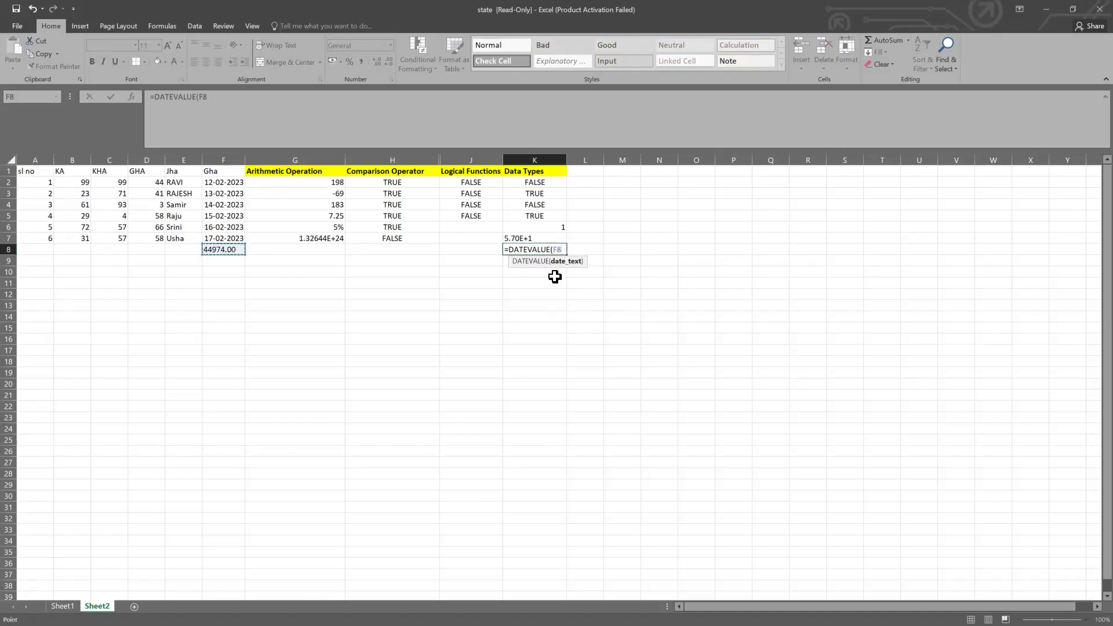
key(Return)
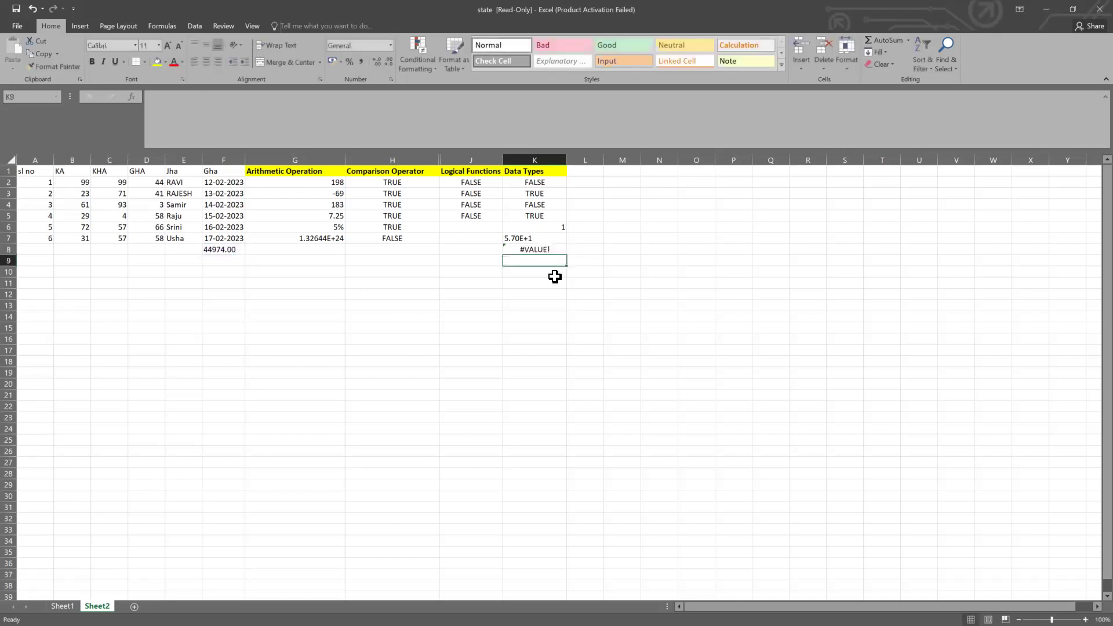
click(552, 251)
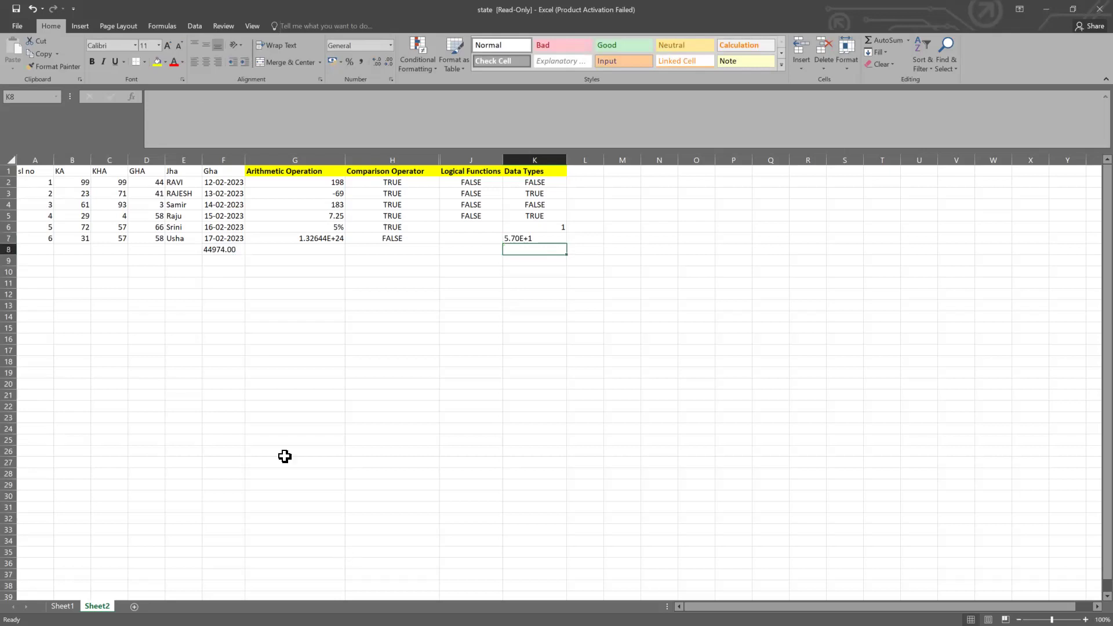
click(225, 250)
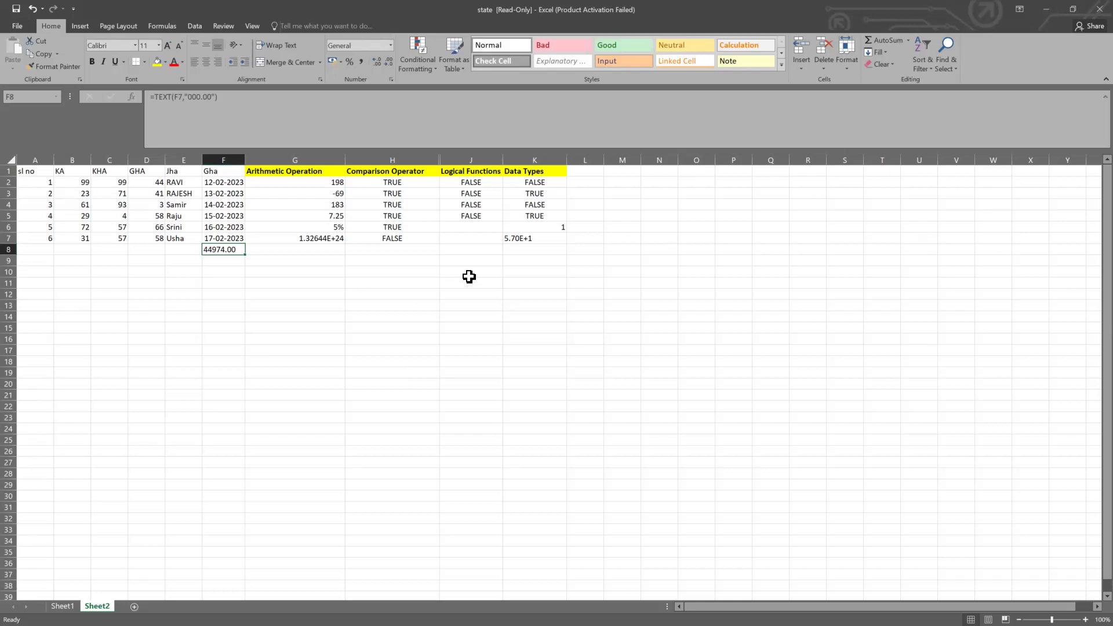
double_click(515, 248)
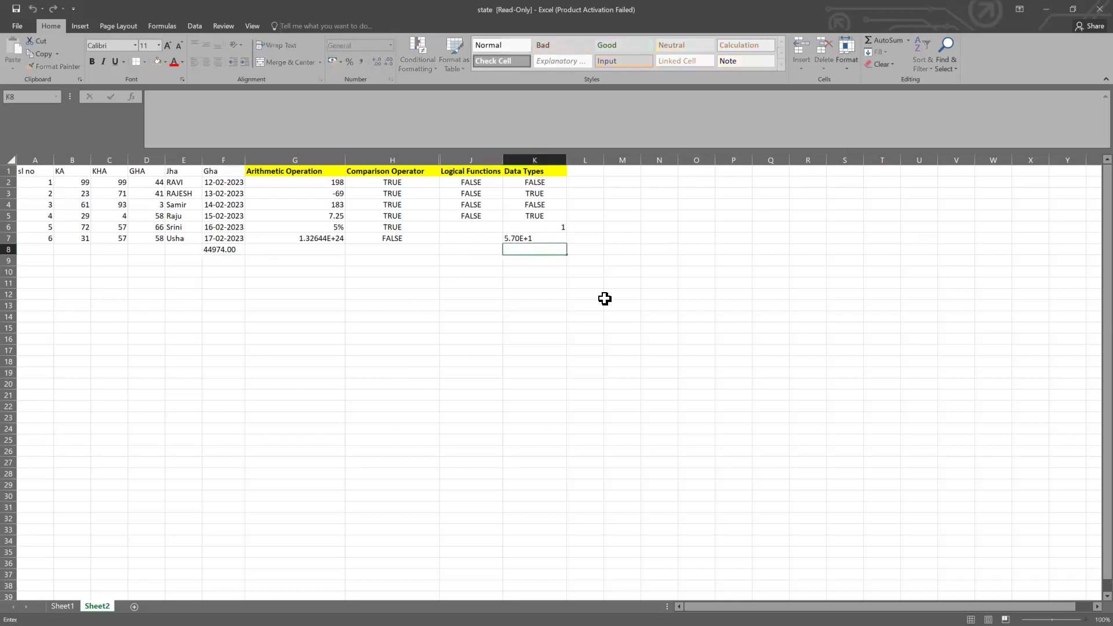
text(=DATE)
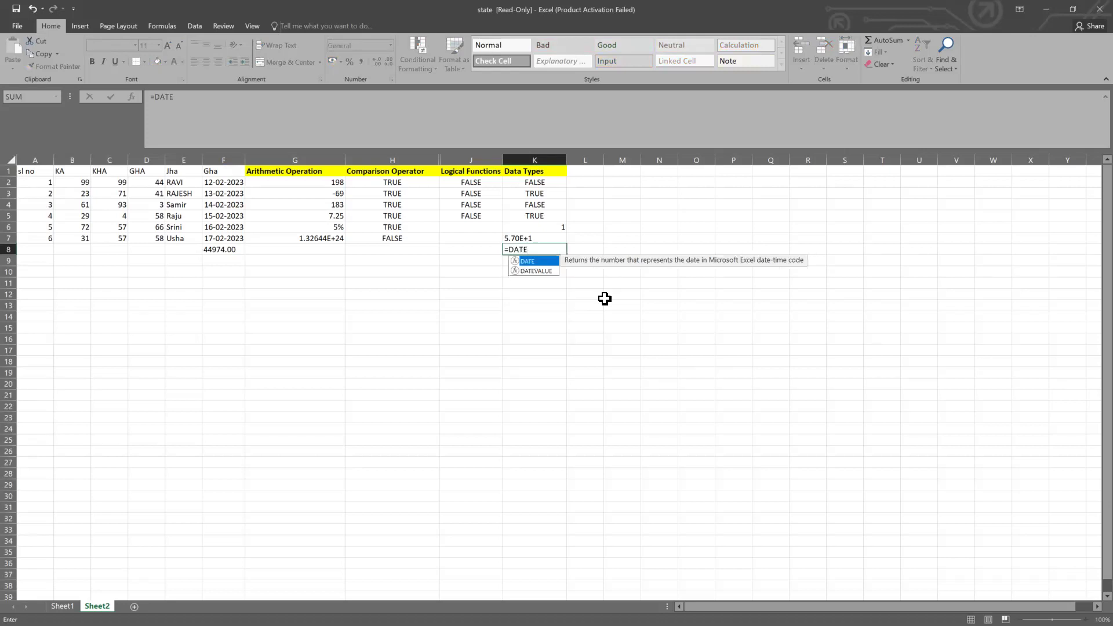
key(Left)
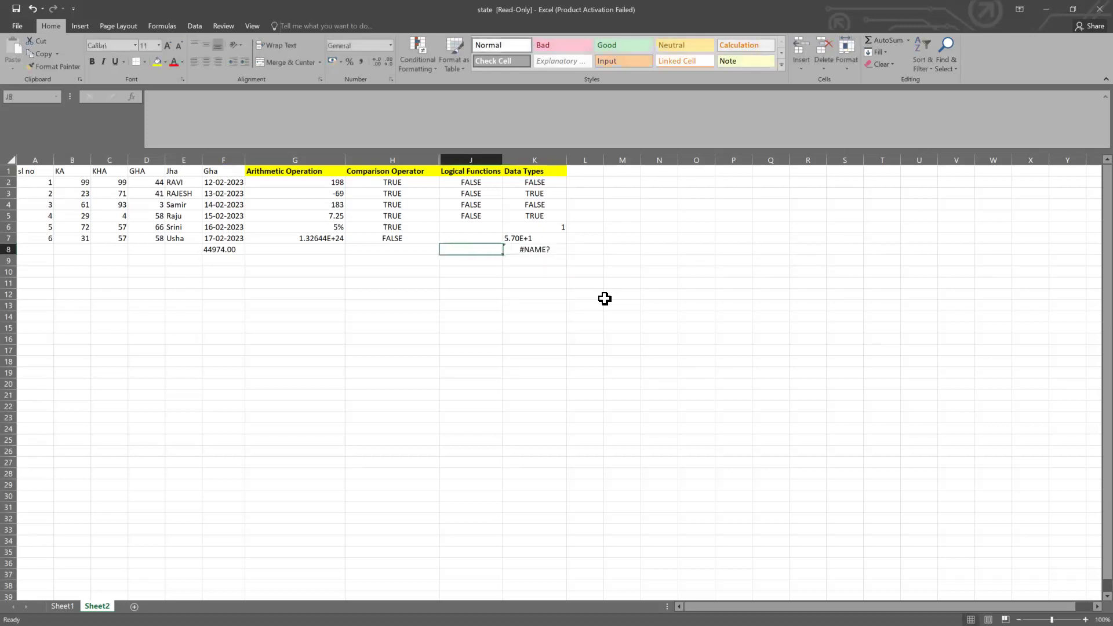
key(Right)
key(Delete)
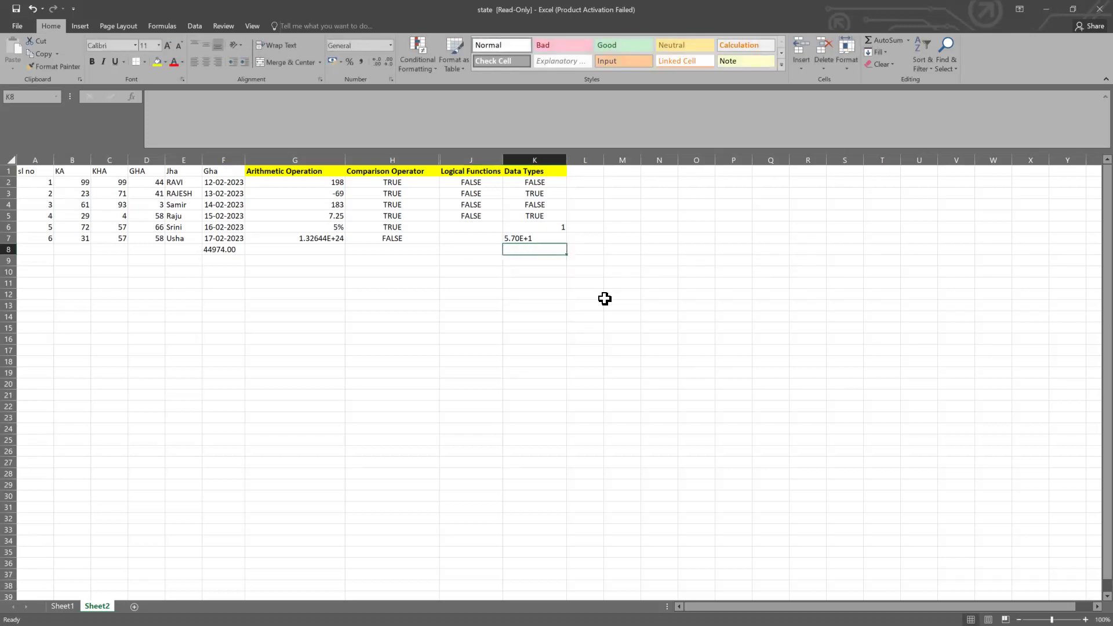
text(Date)
key(BackSpace)
key(BackSpace)
key(BackSpace)
key(BackSpace)
Enter =DATEVALUE(F8) in cell K8 once more, choosing DATEVALUE instead of the DATE function
text(=DATE)
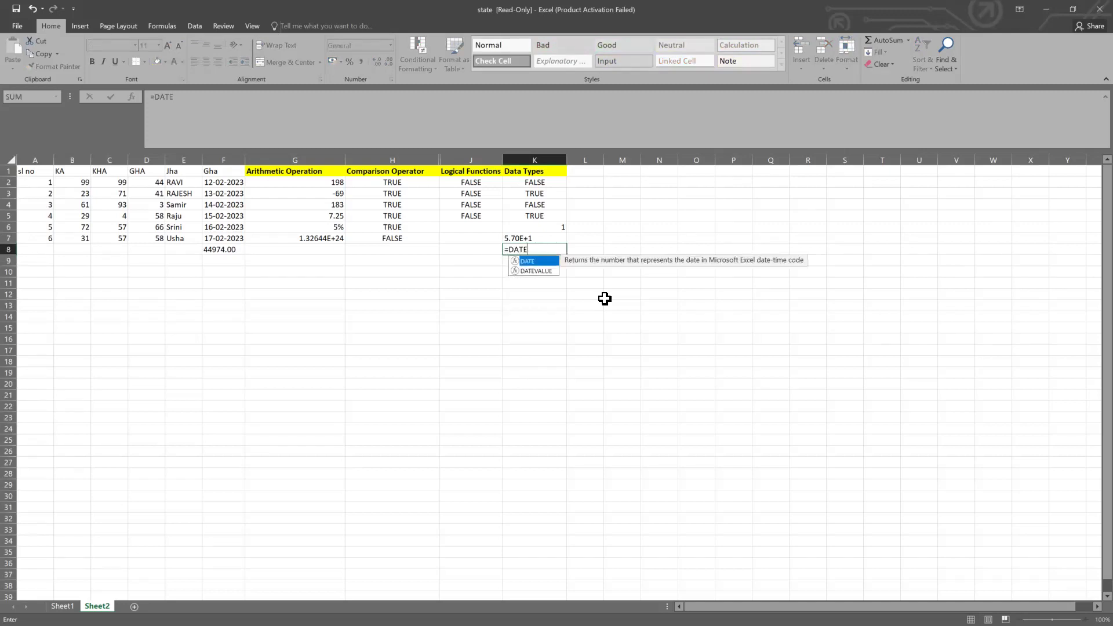
text(()
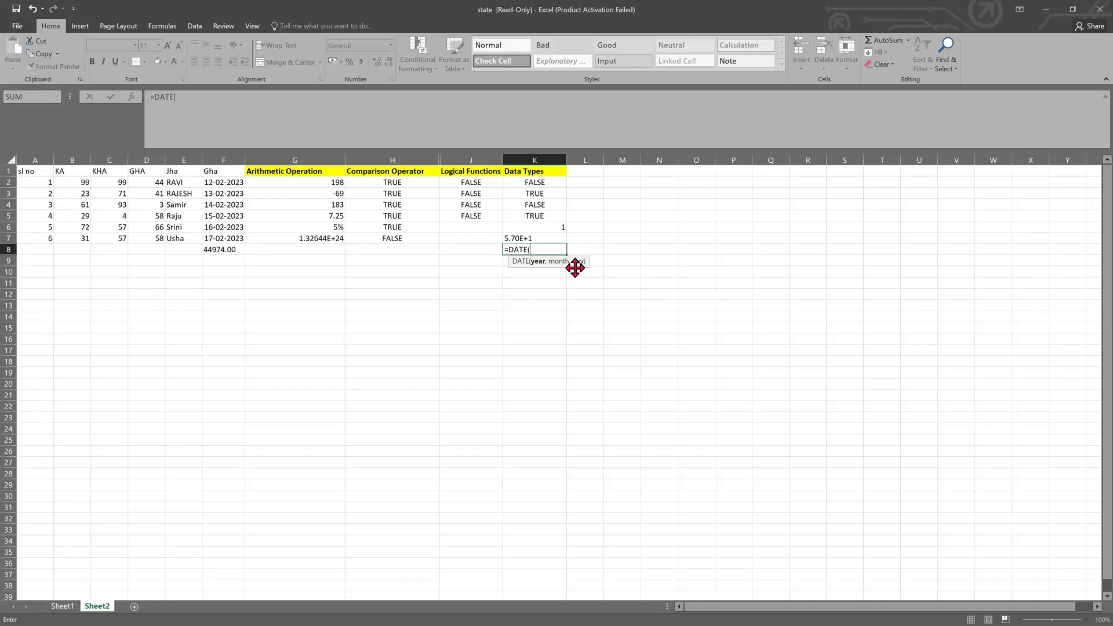
key(BackSpace)
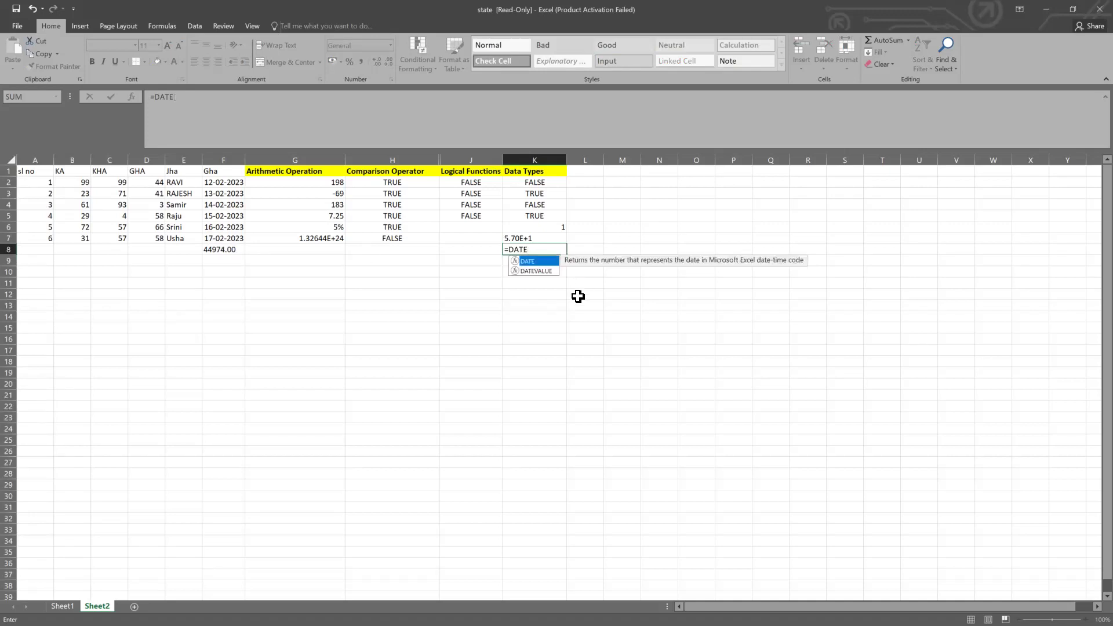
key(Down)
key(Tab)
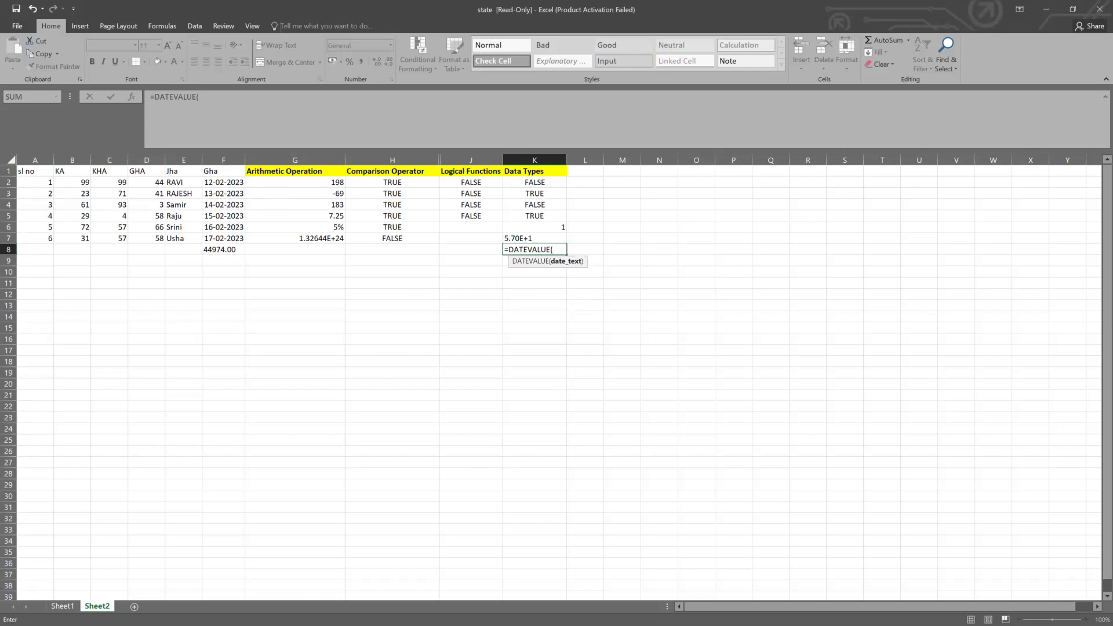
click(228, 248)
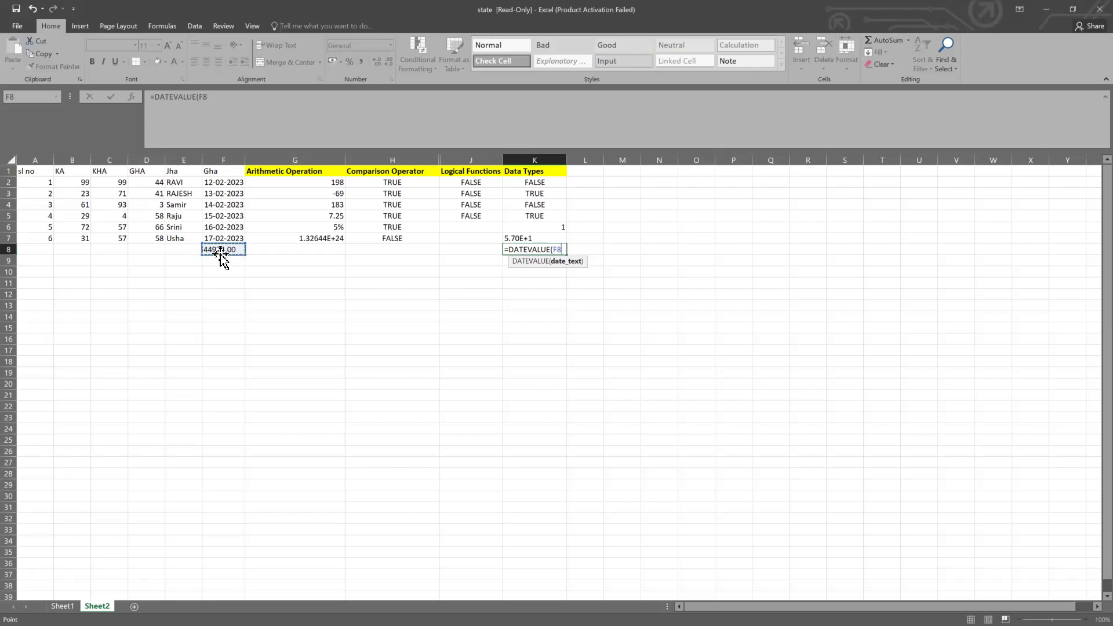
text())
key(Return)
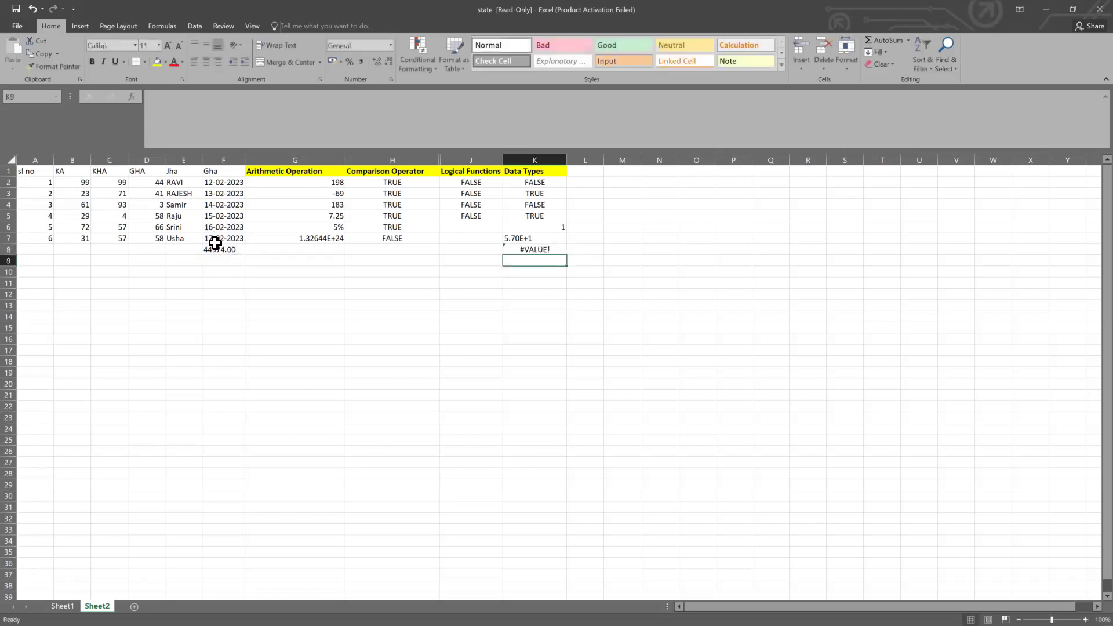
Replace the TEXT formula in cell F8 with its result by copying the cell and pasting it in place as values
click(229, 250)
key(ctrl+c)
right_click(233, 249)
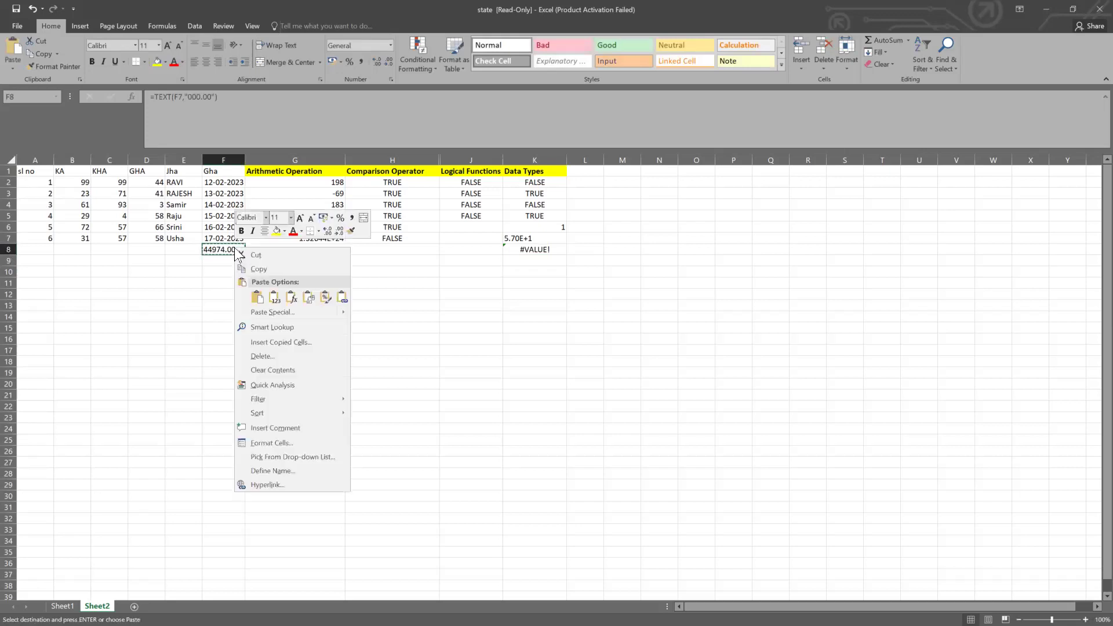
click(275, 297)
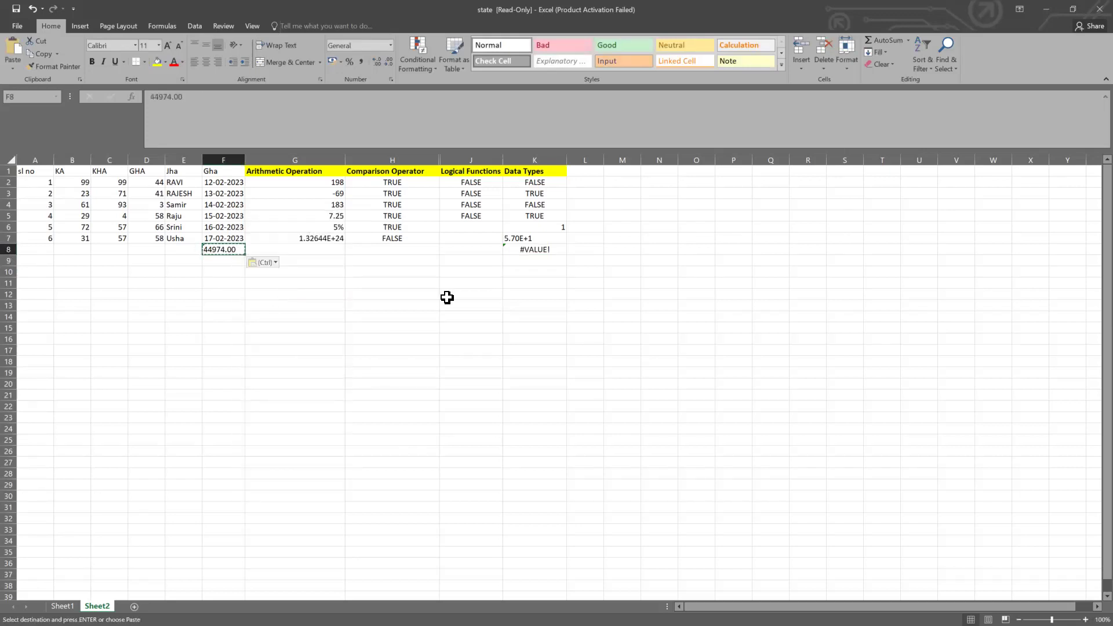
click(447, 296)
click(555, 253)
key(Escape)
Examine the DATEVALUE formula in cell K8 and the other Data Types formulas in K2:K8
click(534, 238)
click(534, 248)
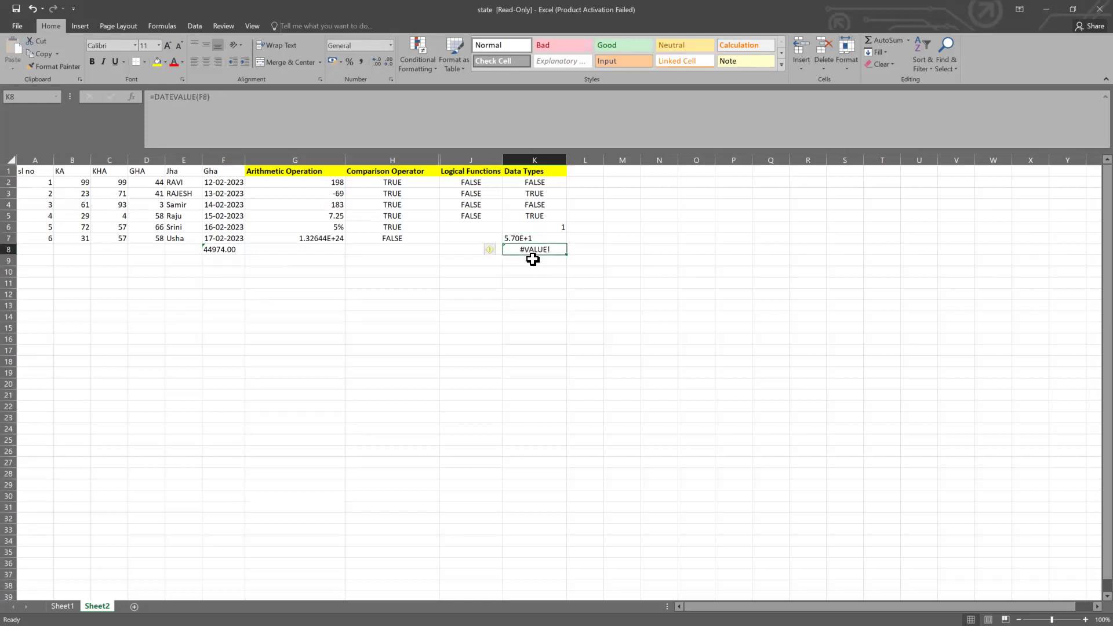
click(536, 217)
click(541, 171)
drag(541, 182, 537, 259)
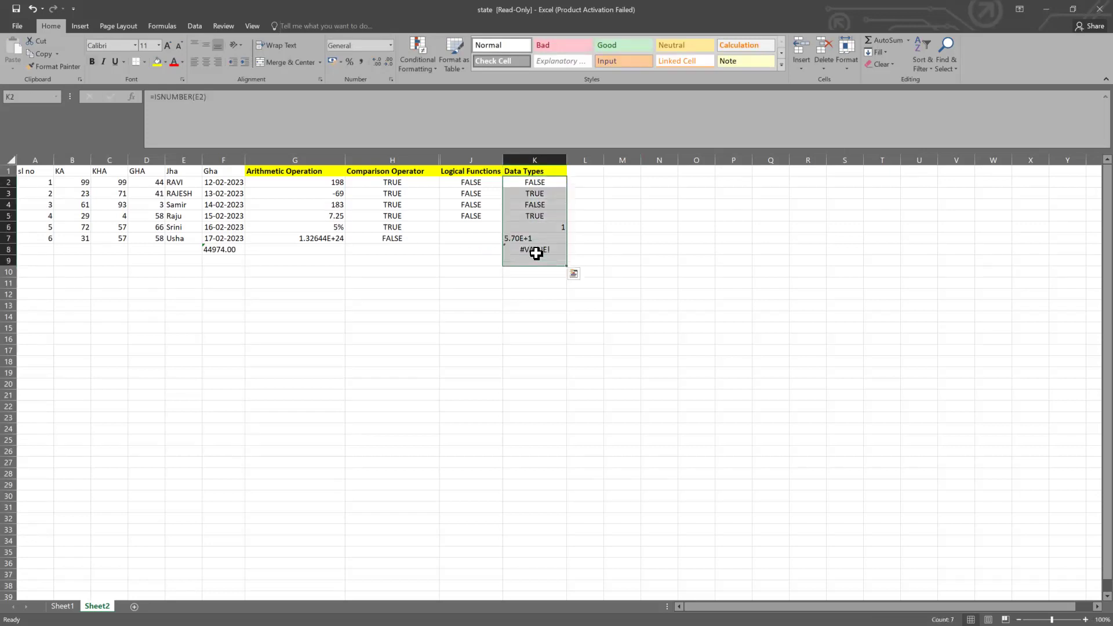
click(536, 205)
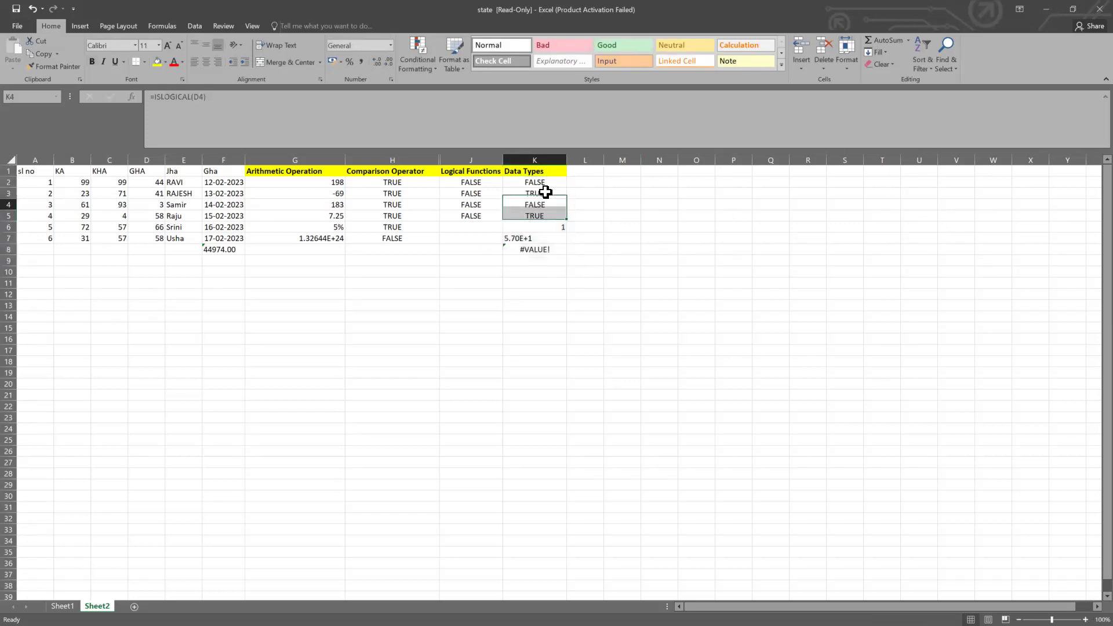
drag(541, 249, 545, 181)
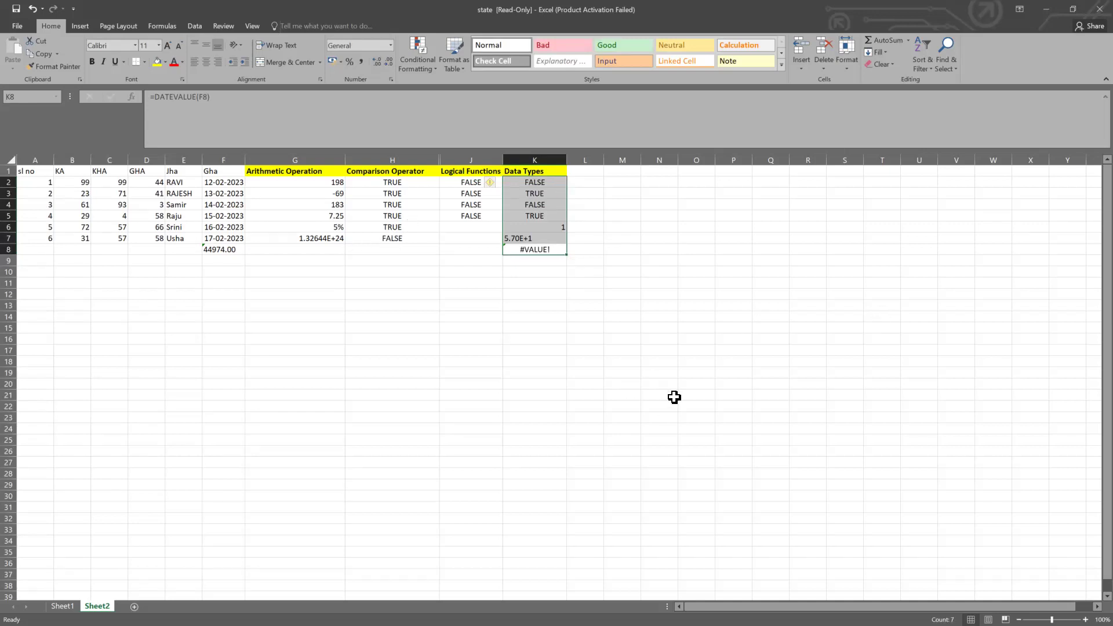
Replace the formula in cell K8 with =DATEVALUE("01/04/2006")
click(536, 249)
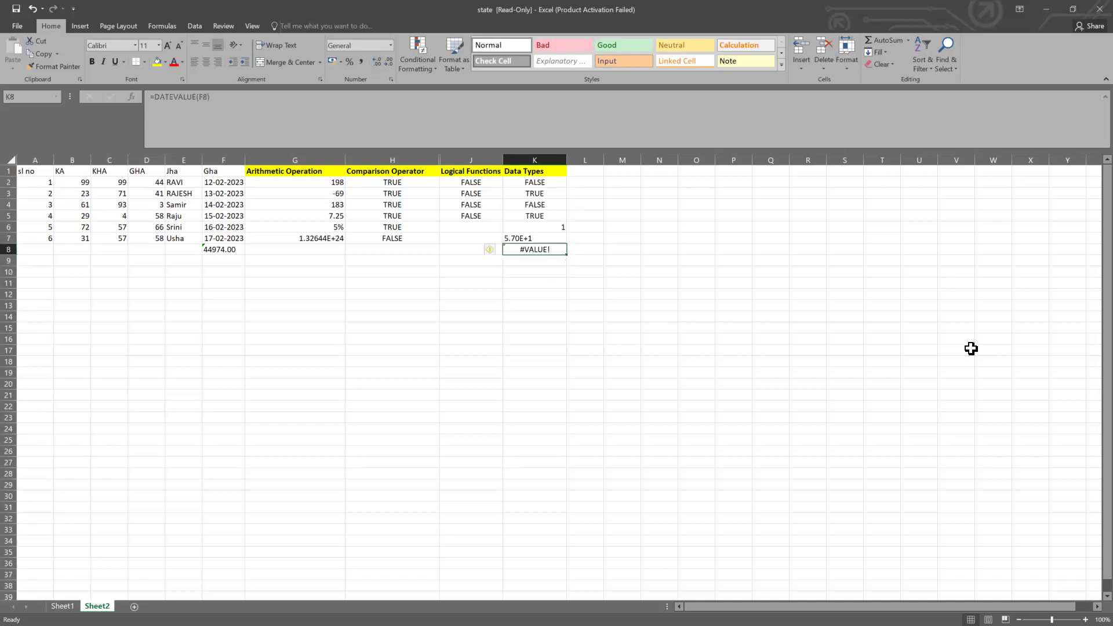
key(Delete)
text(=)
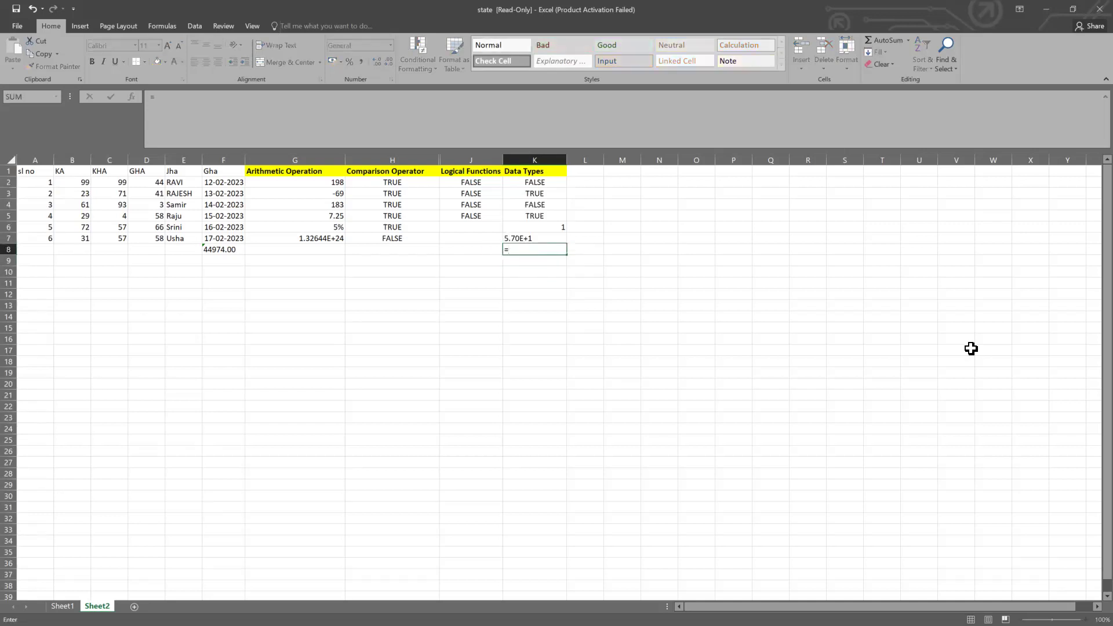
text(DATEVALUE()
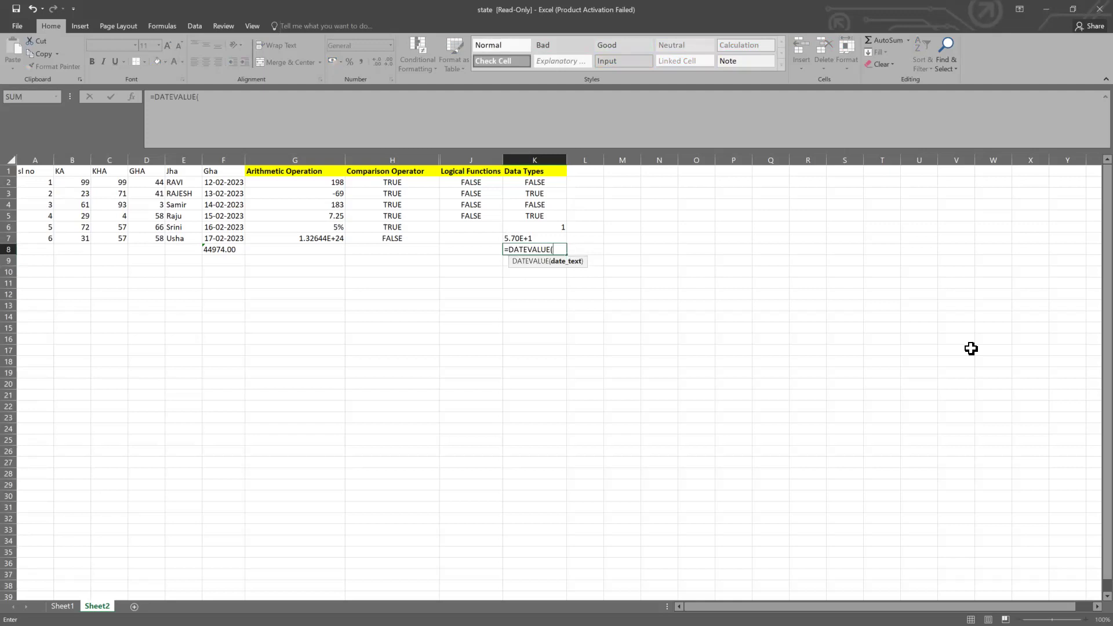
text("01/04/06)
key(BackSpace)
key(BackSpace)
key(BackSpace)
text(2006")
key(Return)
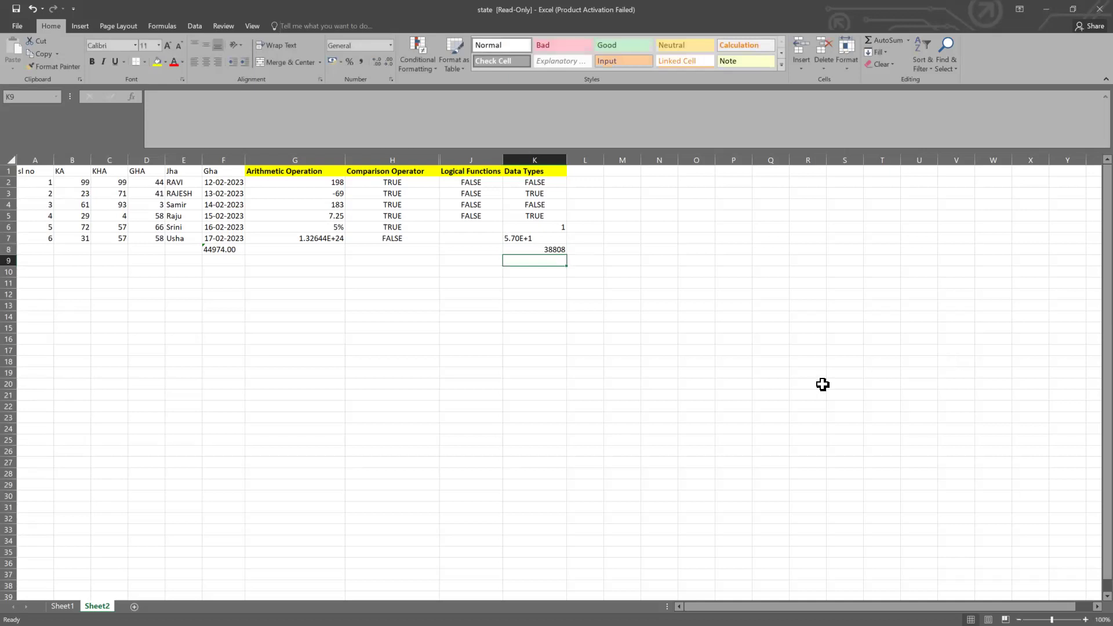
Format cell K8 as a date using the 14-03-12 type with the English (India) locale
click(540, 251)
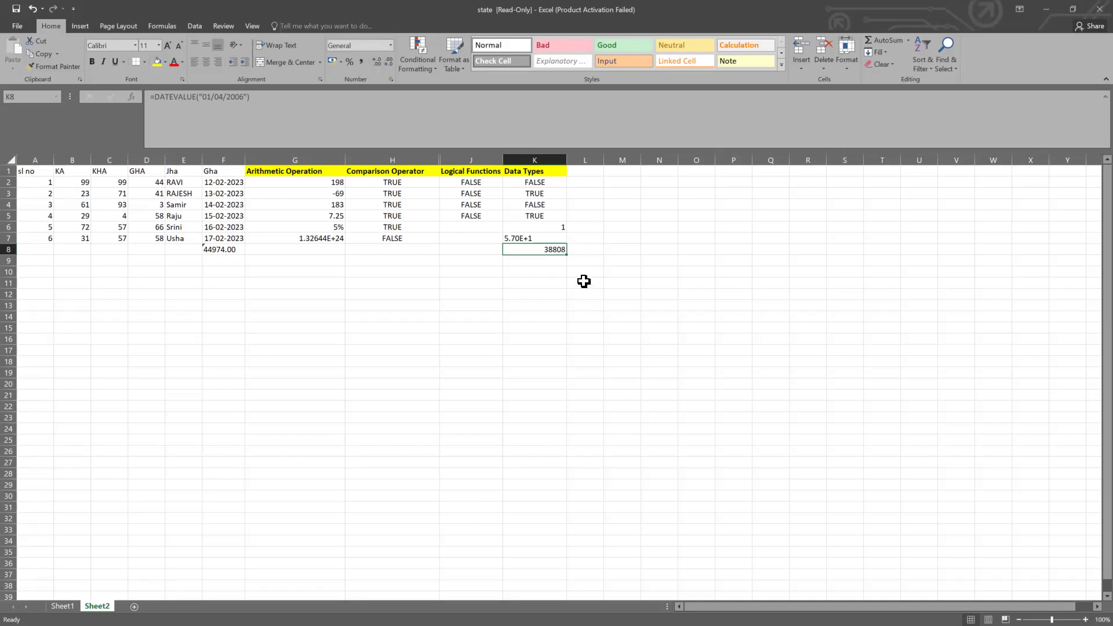
right_click(555, 250)
key(ctrl+1)
click(467, 383)
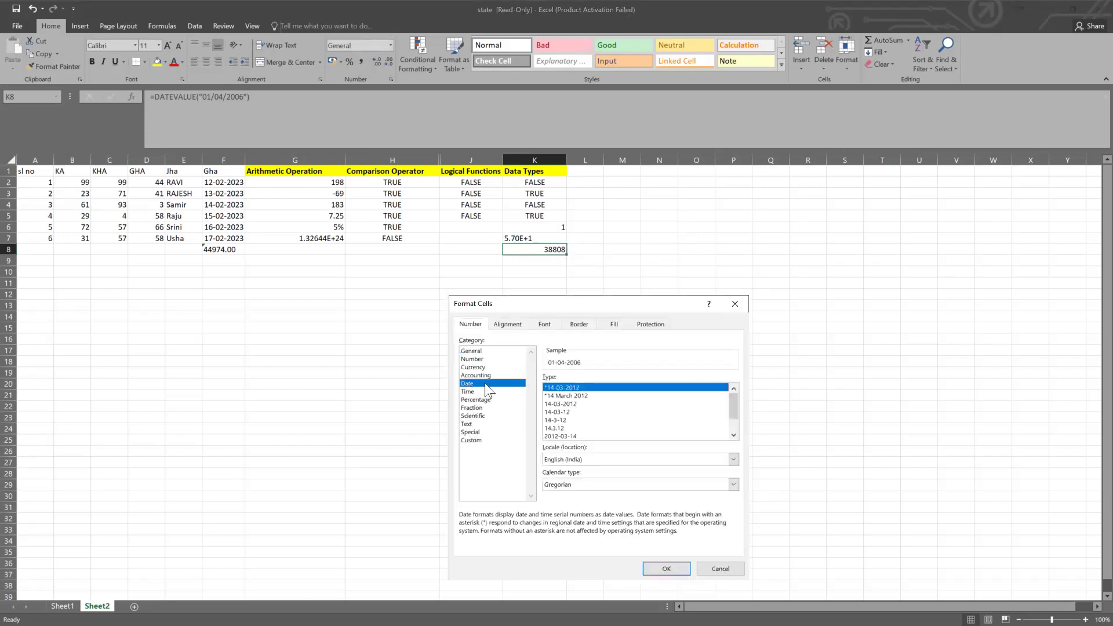
click(563, 411)
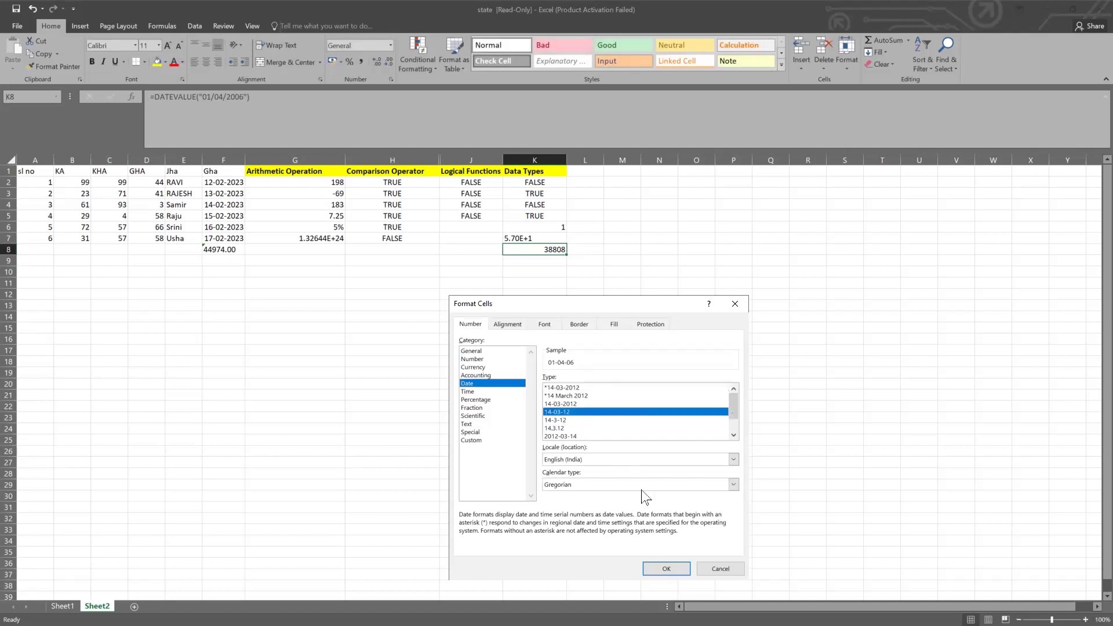
click(665, 568)
Review the Data Types column K2:K8, checking the formulas in cells K8 and K6
click(543, 294)
click(551, 238)
click(547, 272)
click(551, 249)
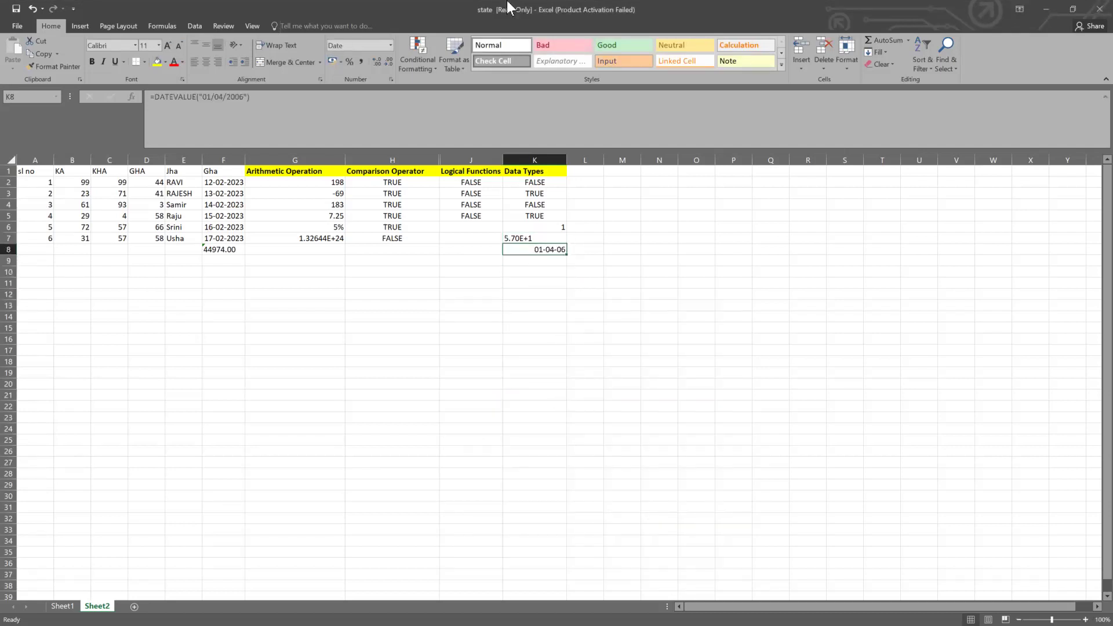
drag(541, 182, 542, 250)
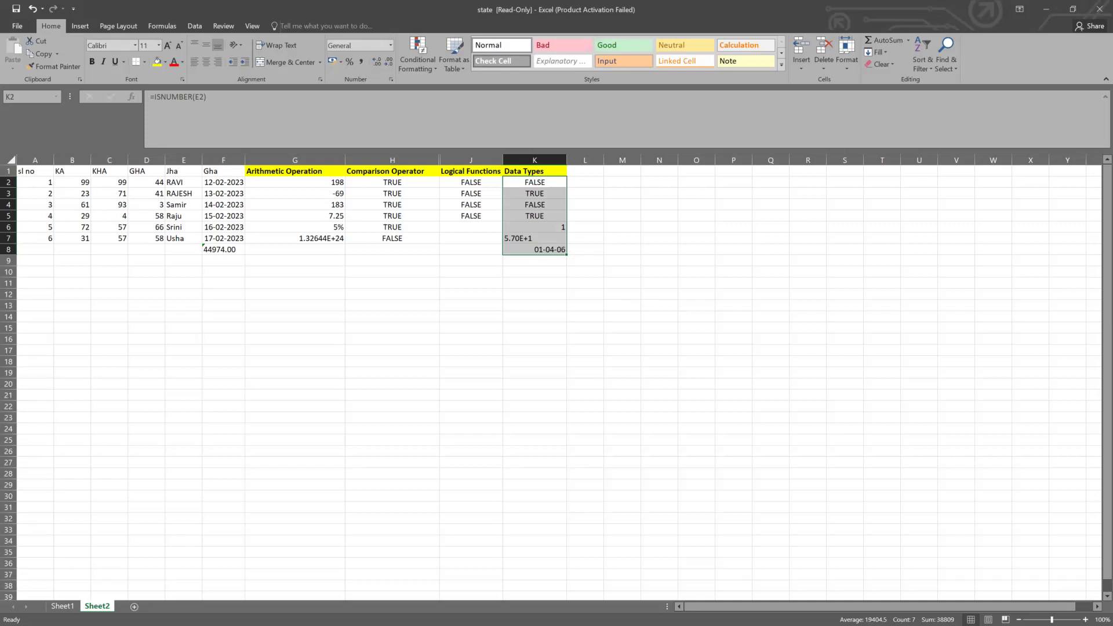
click(548, 262)
click(550, 228)
click(549, 248)
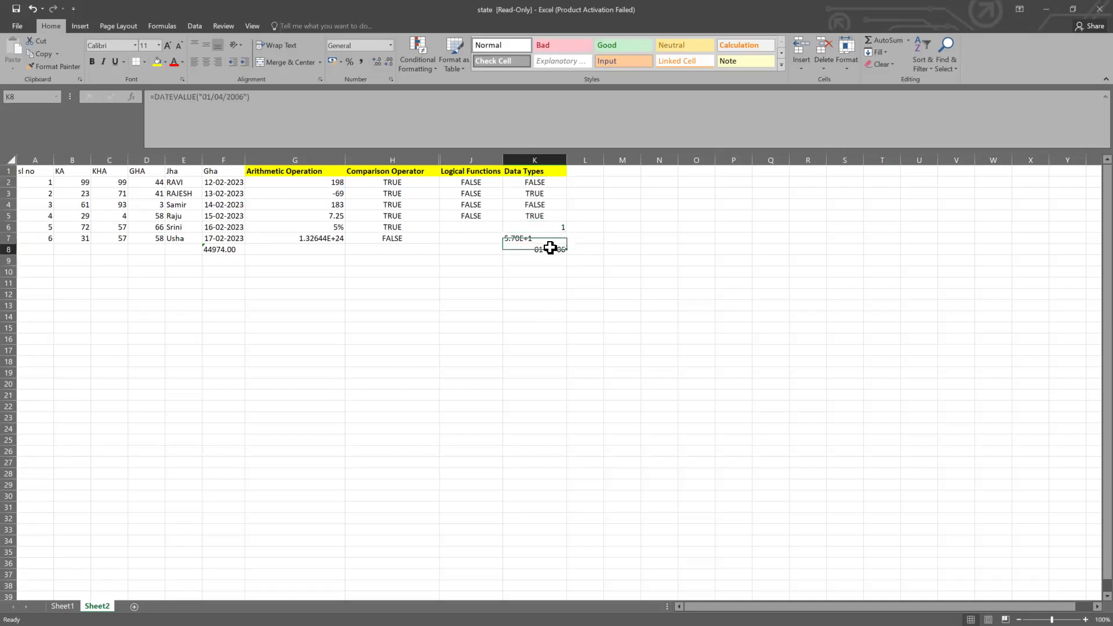
click(521, 227)
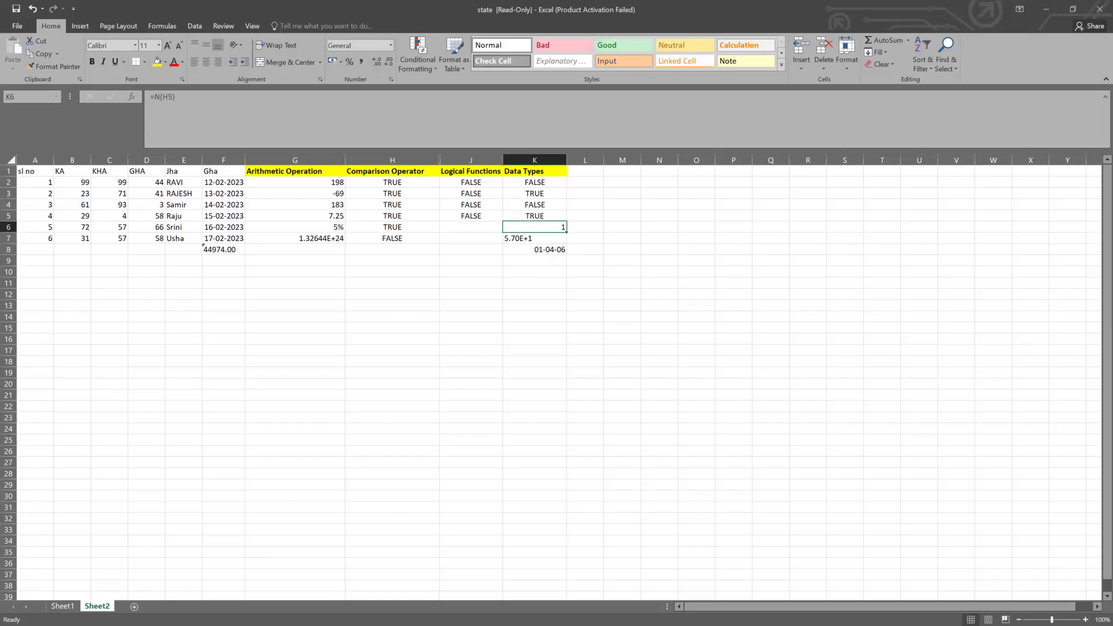
Copy the headings in G1:K1 and paste them transposed starting at cell P1
drag(295, 171, 534, 171)
key(ctrl+c)
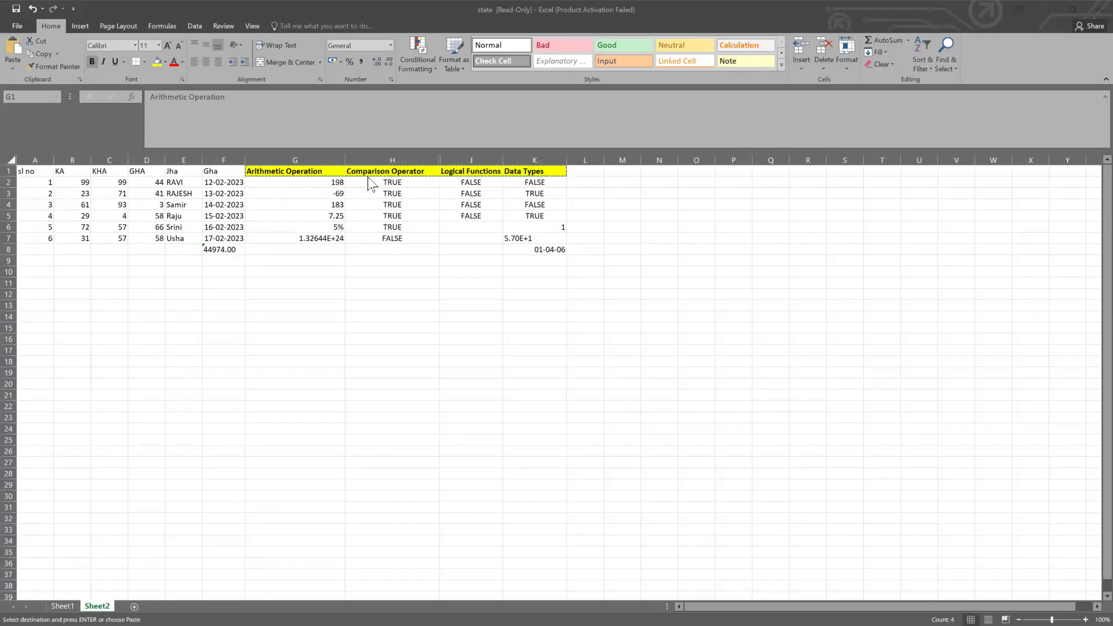
key(ctrl+v)
click(719, 172)
right_click(737, 173)
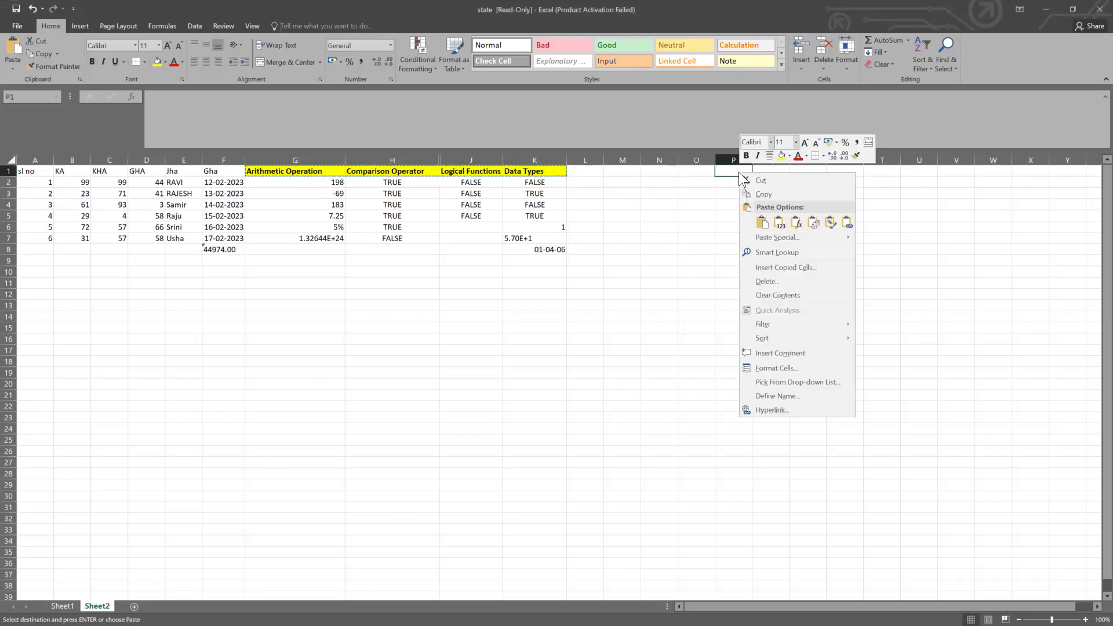
click(814, 223)
Copy P1:P5 into the Day 0 session note below Excel Help, and tick off the remaining unchecked checklist items
key(ctrl+c)
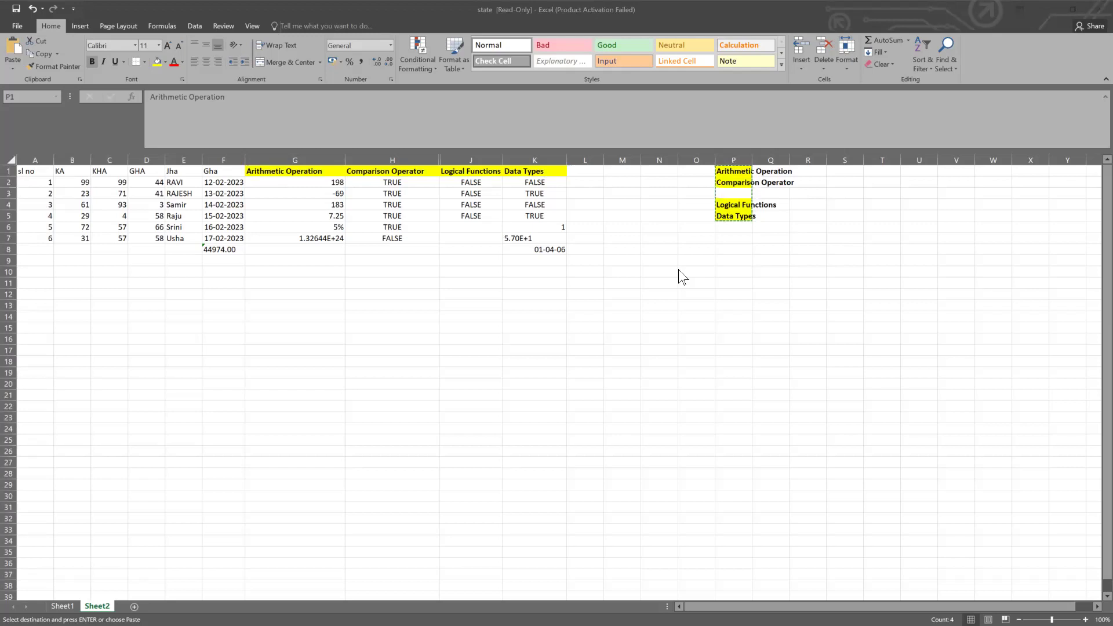
key(alt+Tab)
key(ctrl+v)
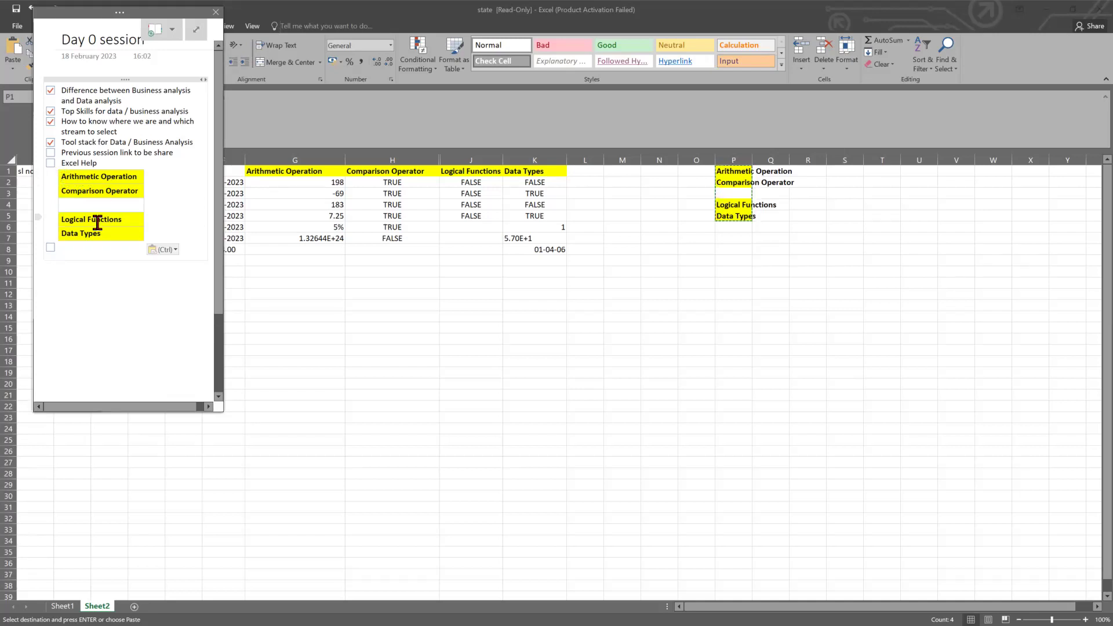
click(50, 163)
click(50, 152)
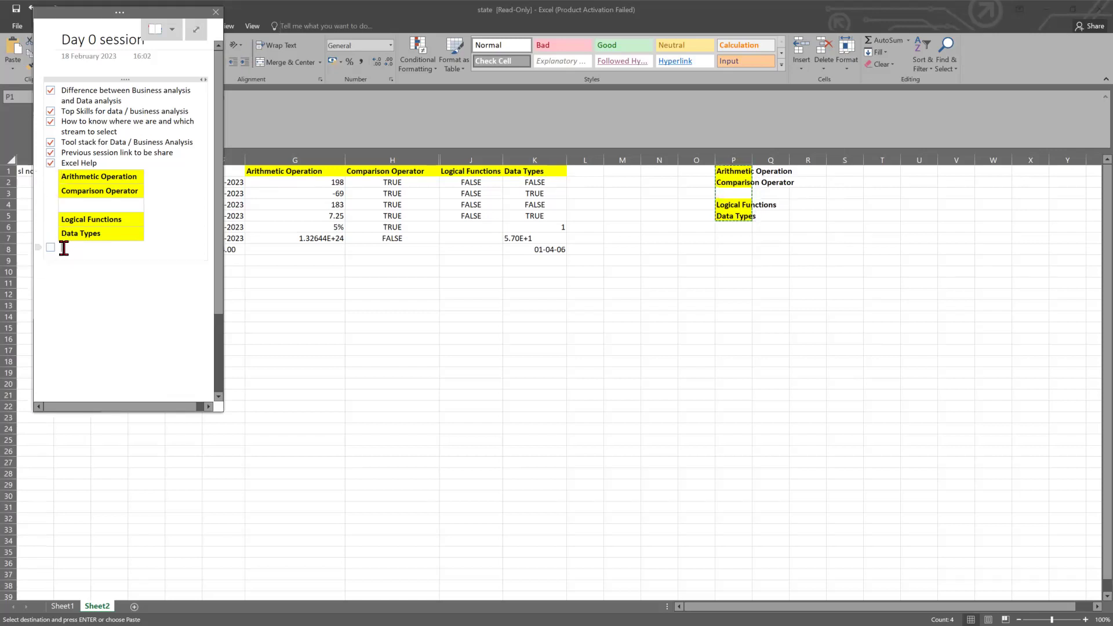
click(50, 248)
Replace the pasted headings table in the note with a text-only paste of the same headings
mouse_move(60, 233)
mouse_down()
mouse_move(104, 228)
mouse_move(109, 250)
mouse_move(62, 174)
mouse_move(69, 183)
mouse_up()
right_click(70, 184)
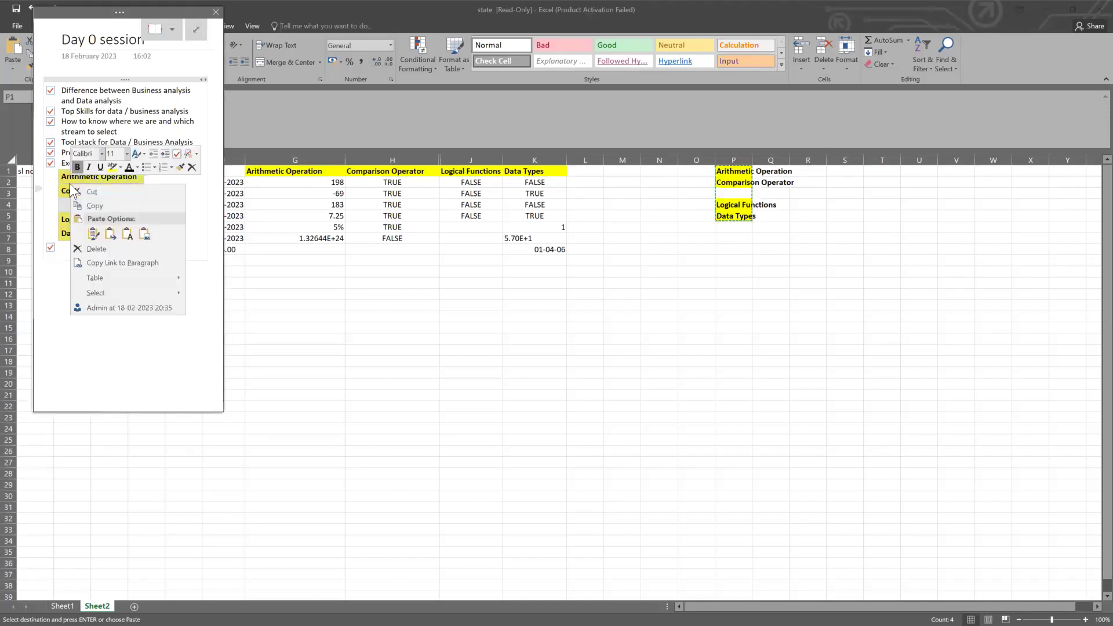
click(128, 234)
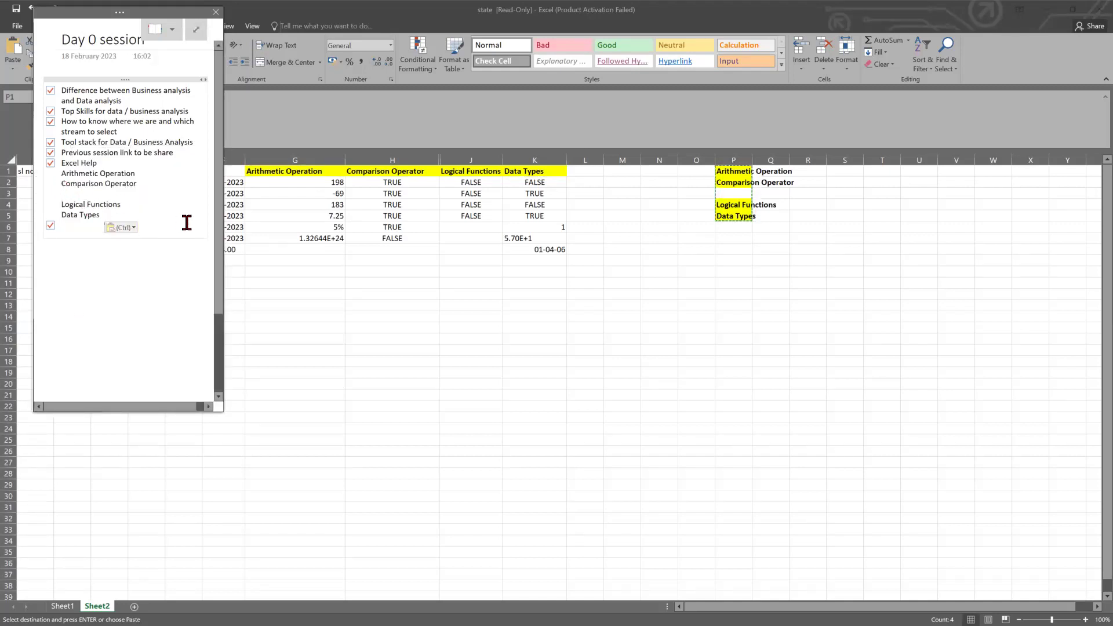
Turn Arithmetic Operation, Comparison Operator, Logical Functions and Data Types into consecutive checklist items, removing the blank line between them
key(BackSpace)
key(Return)
key(BackSpace)
key(Return)
key(BackSpace)
key(Delete)
key(Return)
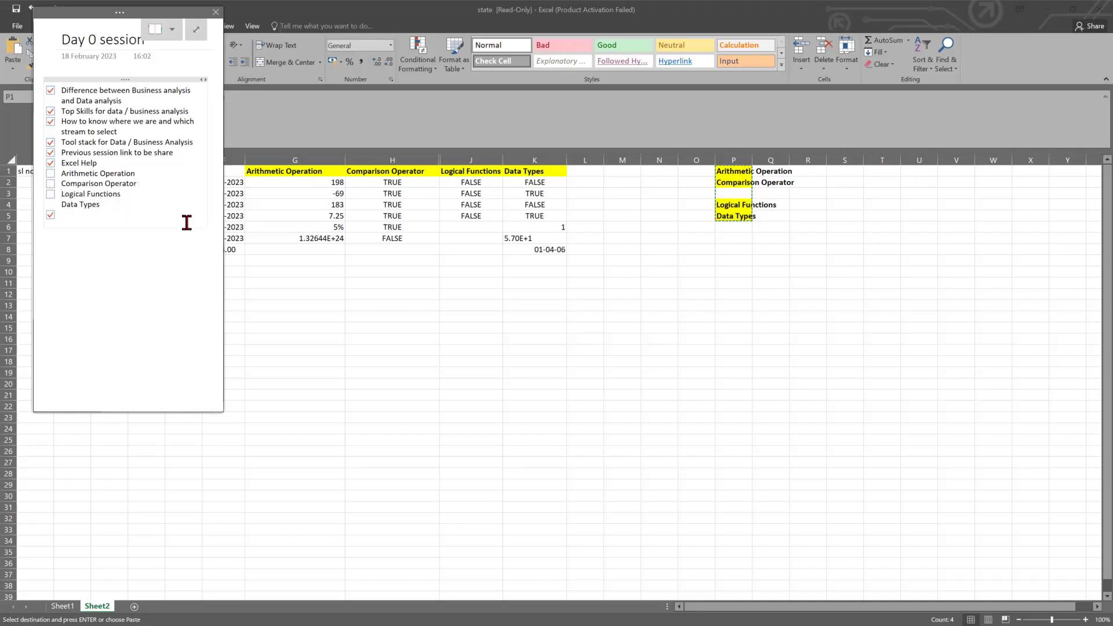
key(BackSpace)
key(Return)
key(Delete)
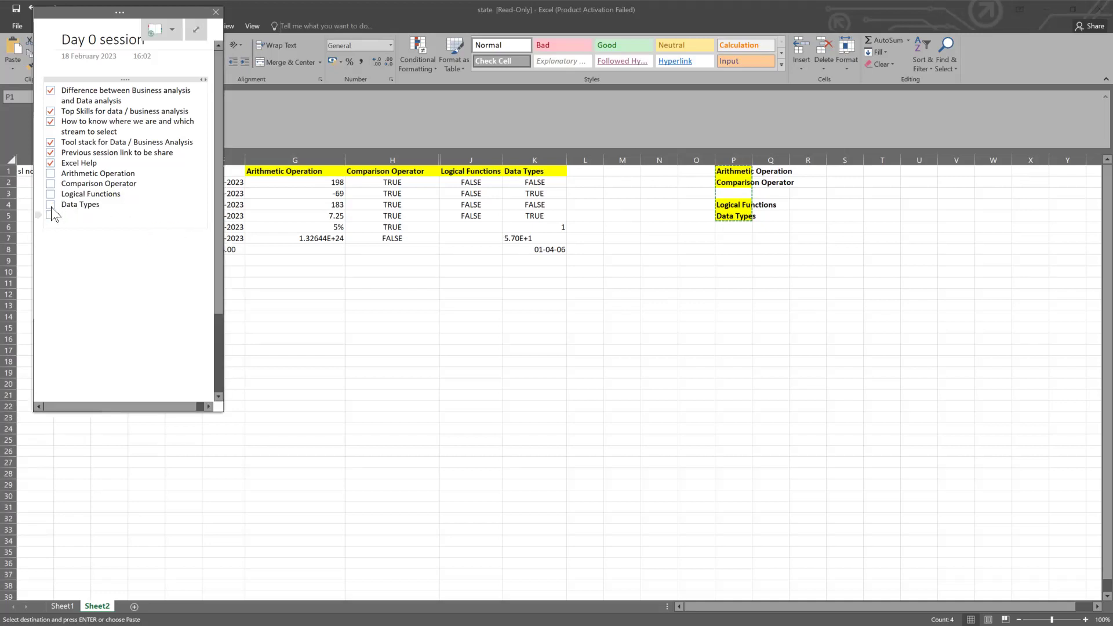
Tick off the four newly added heading items and add an unchecked checklist item named Count Functions
click(51, 193)
click(50, 183)
click(51, 174)
click(73, 217)
text(ctions)
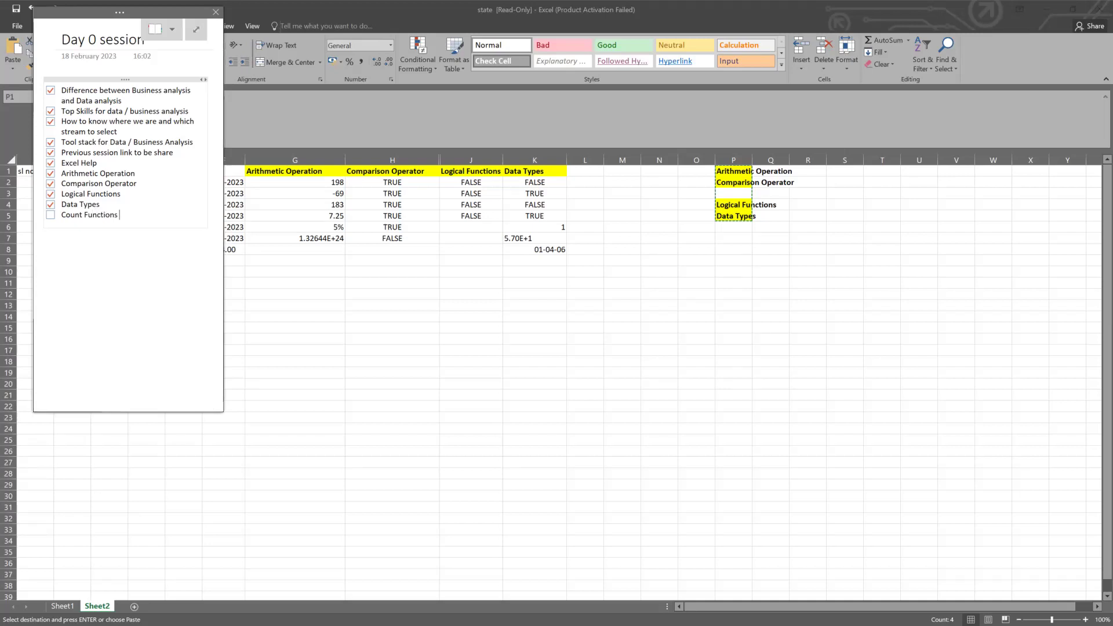
Switch back to the Excel sheet and delete column P with the transposed headings
key(alt+Tab)
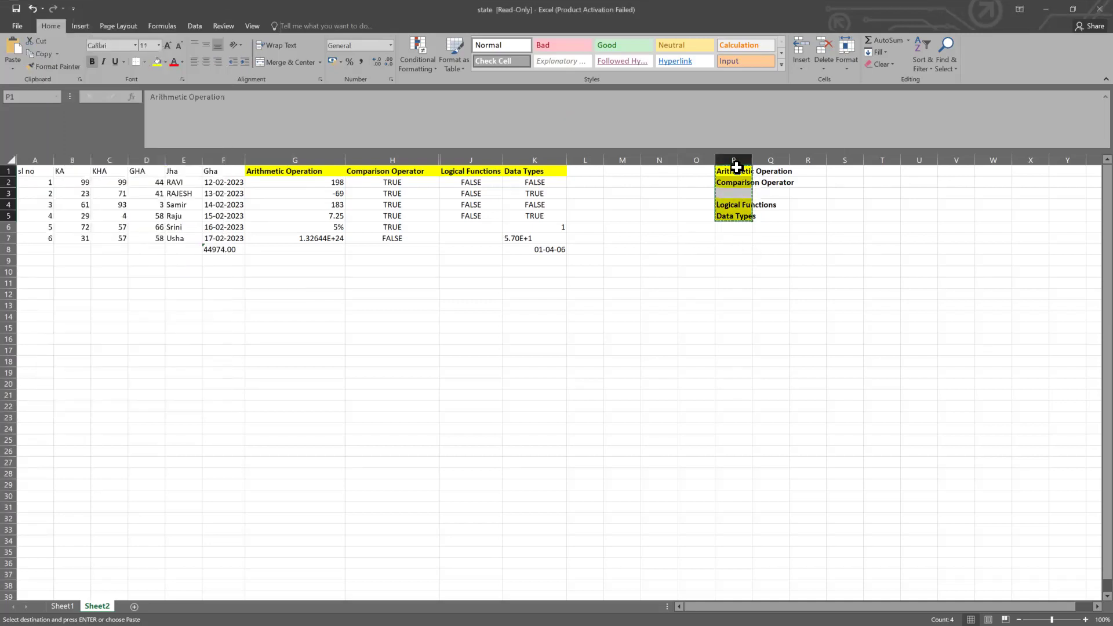
click(735, 162)
right_click(736, 163)
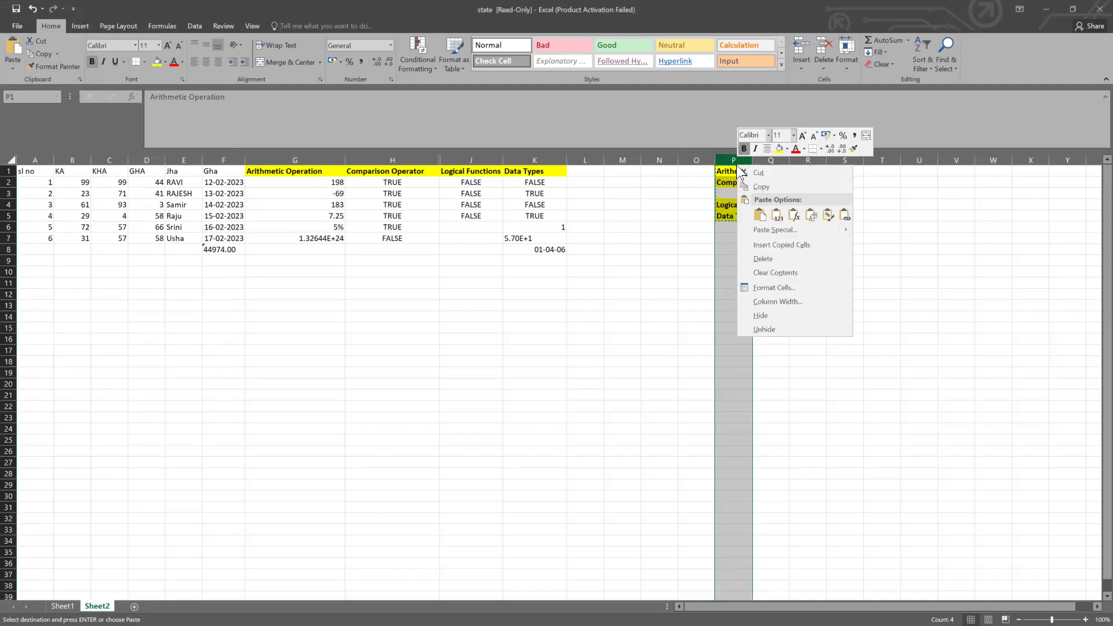
click(763, 258)
click(1038, 9)
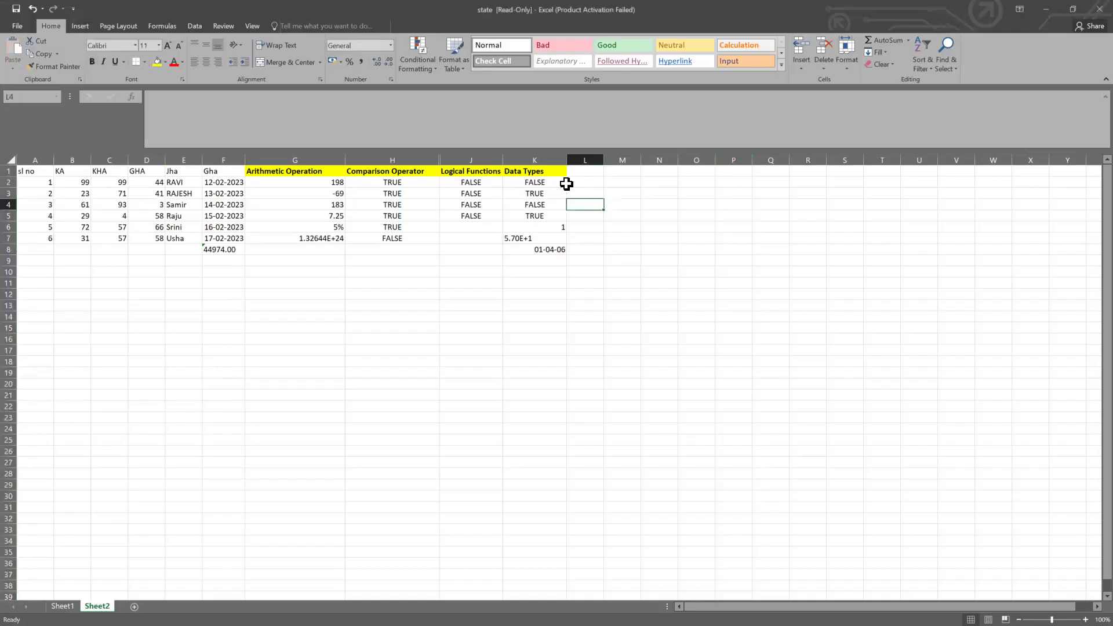
Enter the formula =COUNT(B:B) in cell M2 to count the numbers in the KA column
click(568, 183)
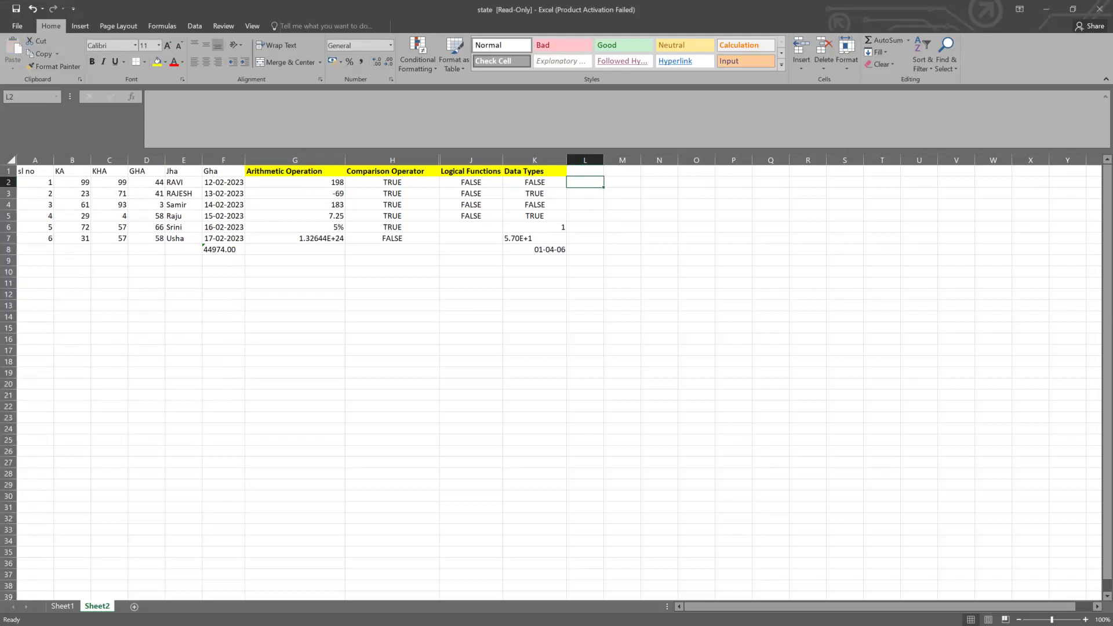
click(588, 265)
click(623, 182)
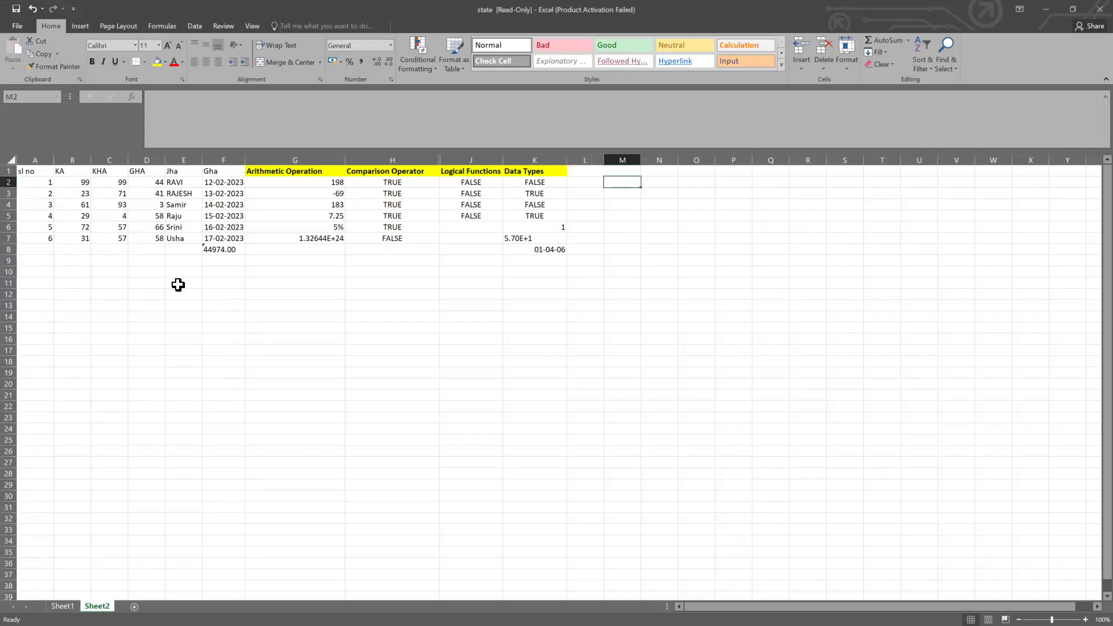
text(=Count()
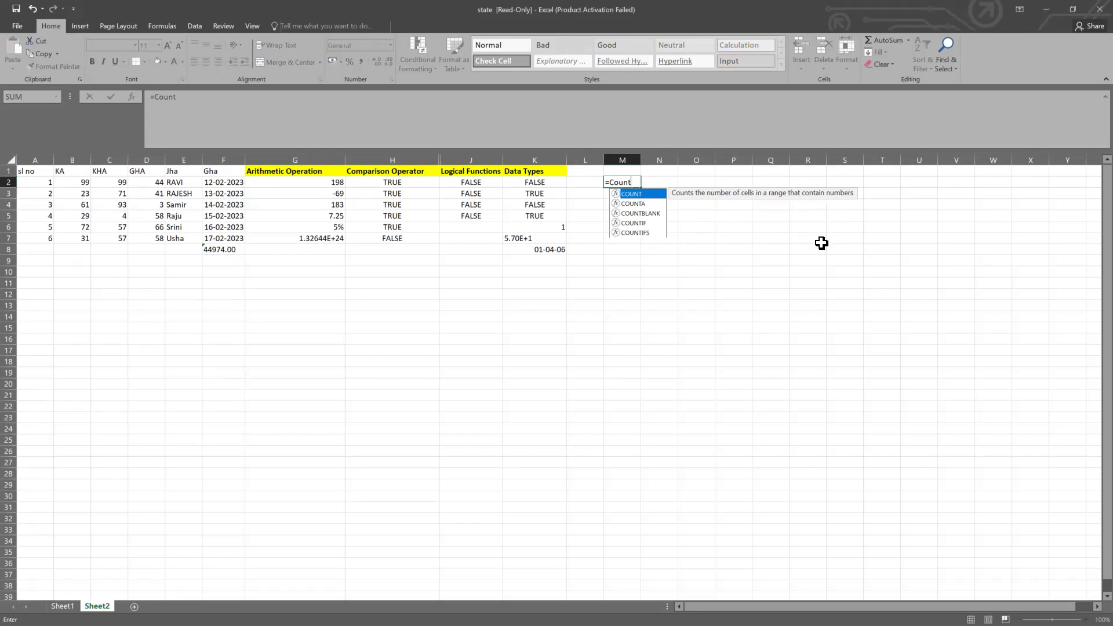
text(()
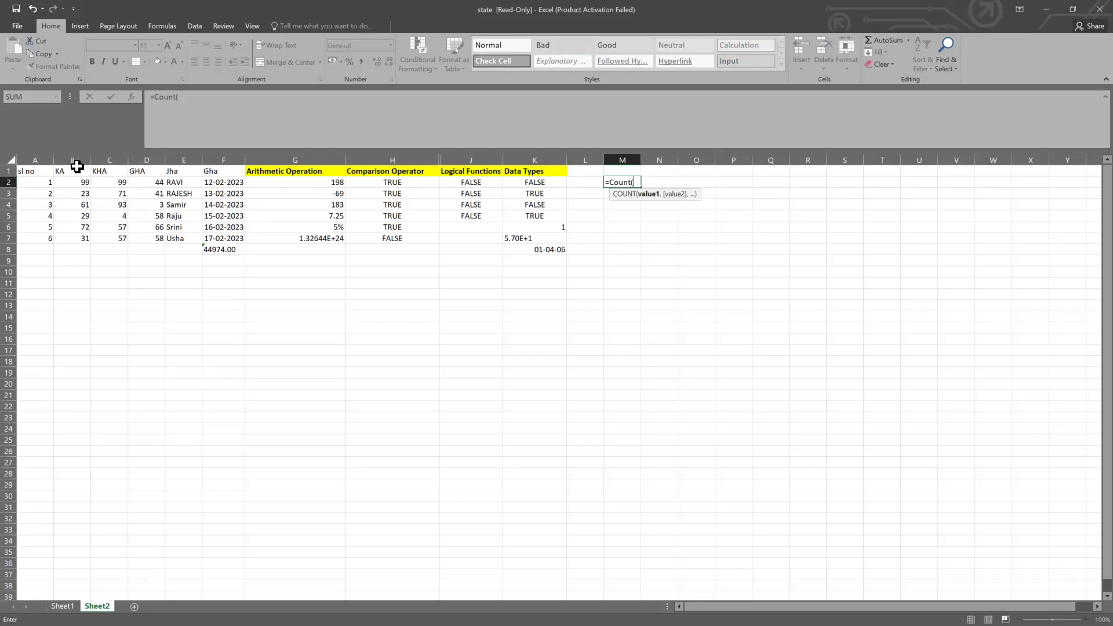
click(73, 159)
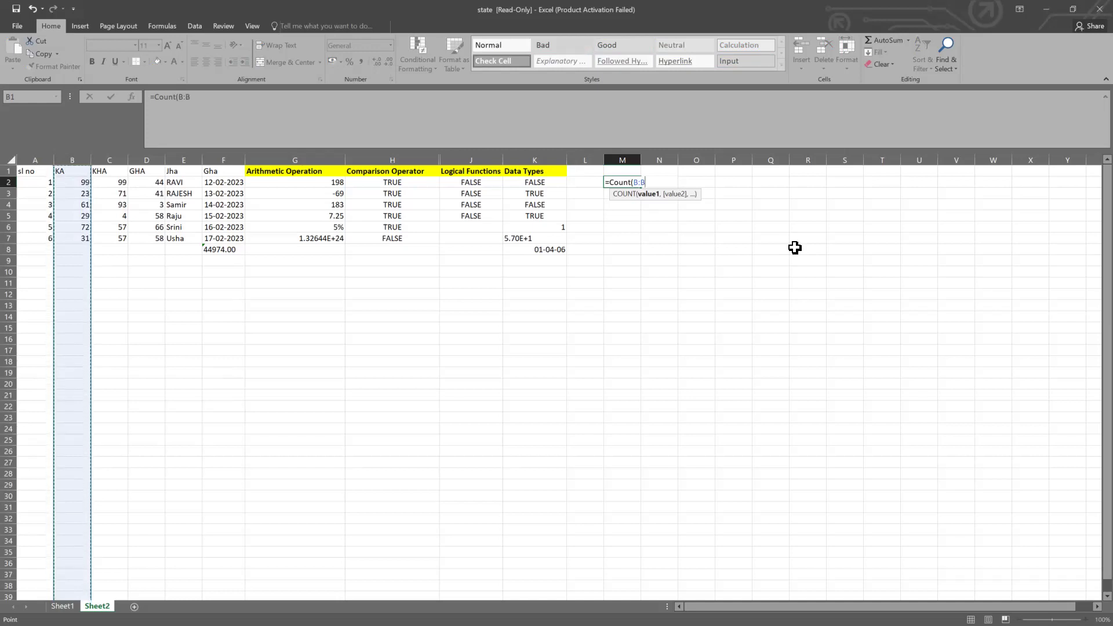
key(Return)
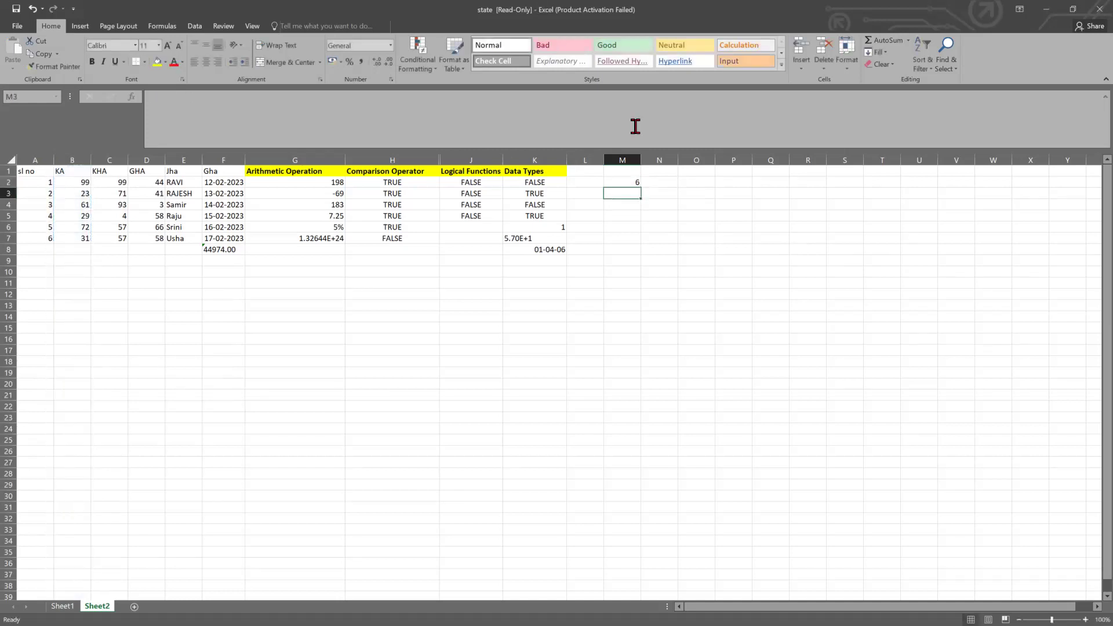
Compare the COUNT formula in M2 with the KA column's values in B2:B7, its header and the whole column
click(629, 182)
drag(83, 179, 81, 235)
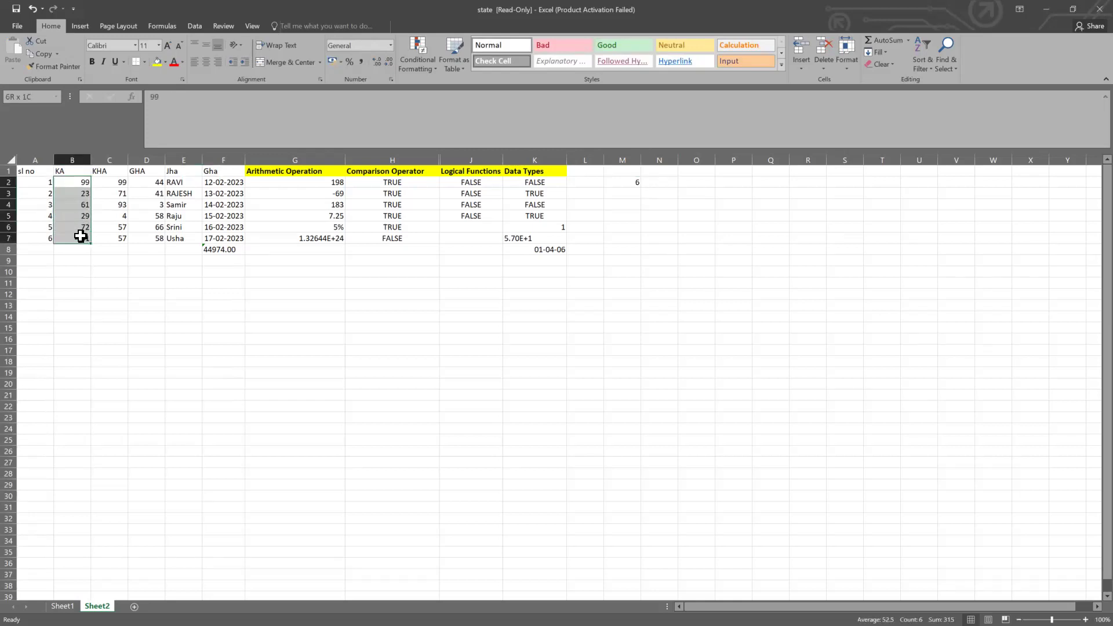
click(69, 172)
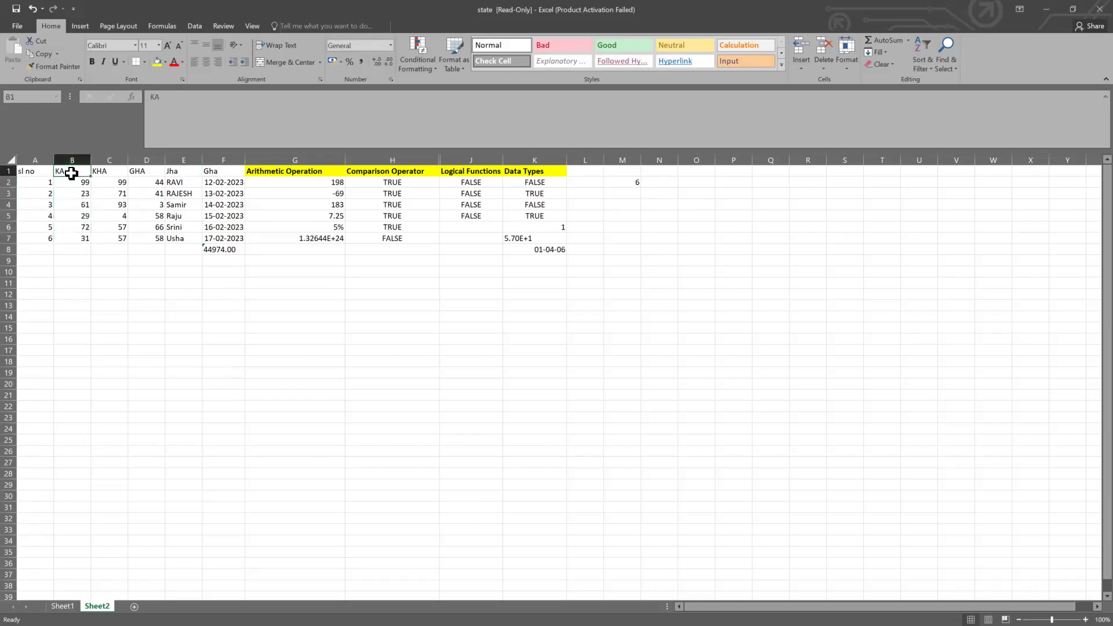
click(77, 158)
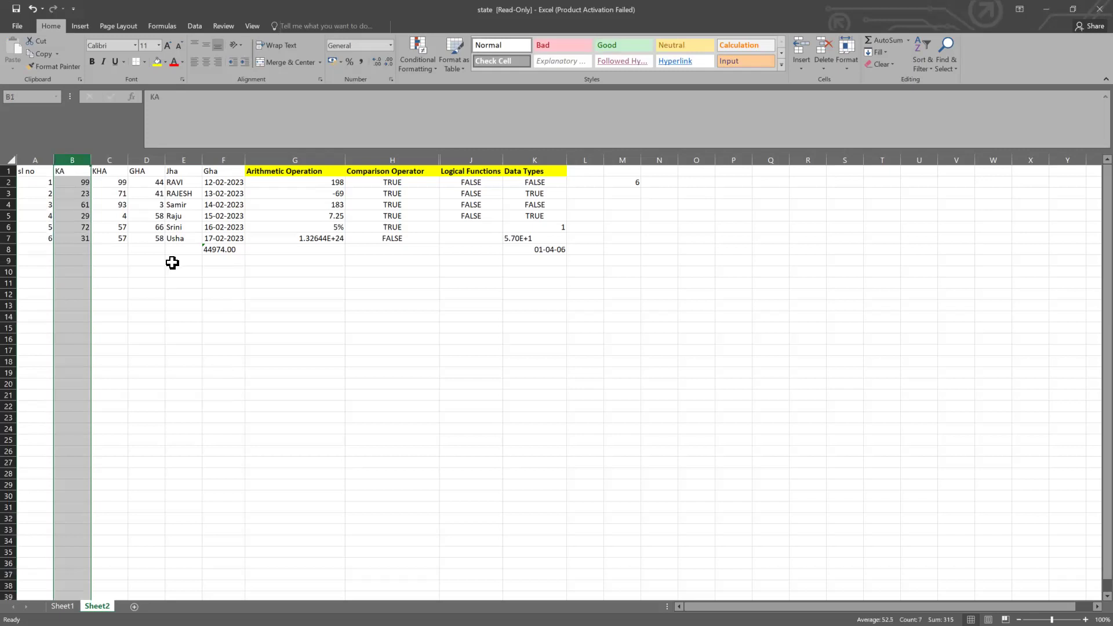
click(635, 181)
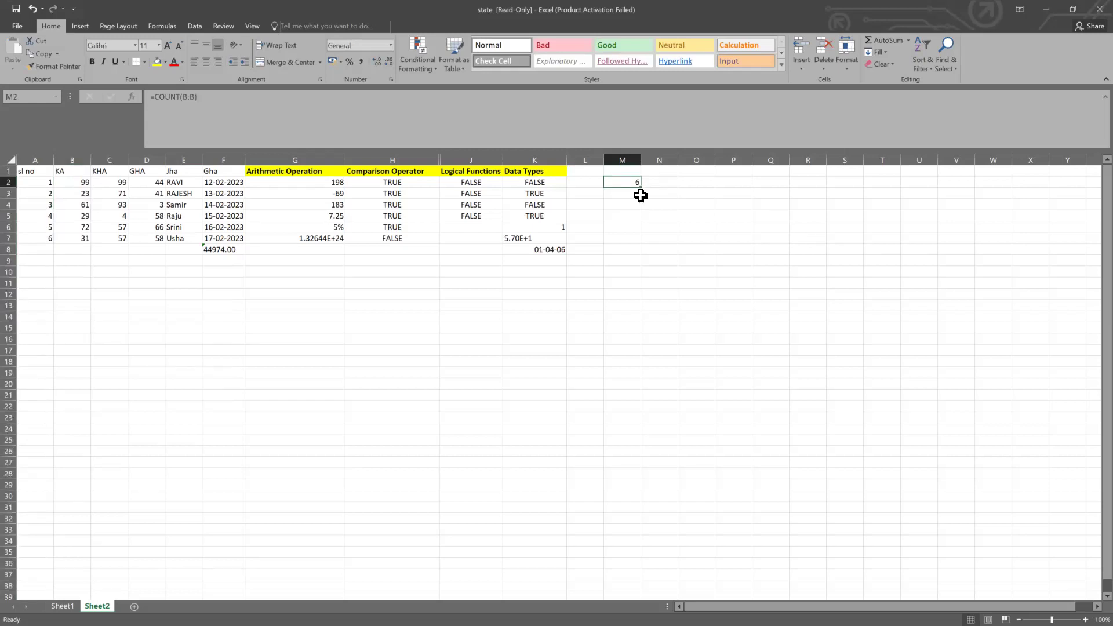
click(631, 196)
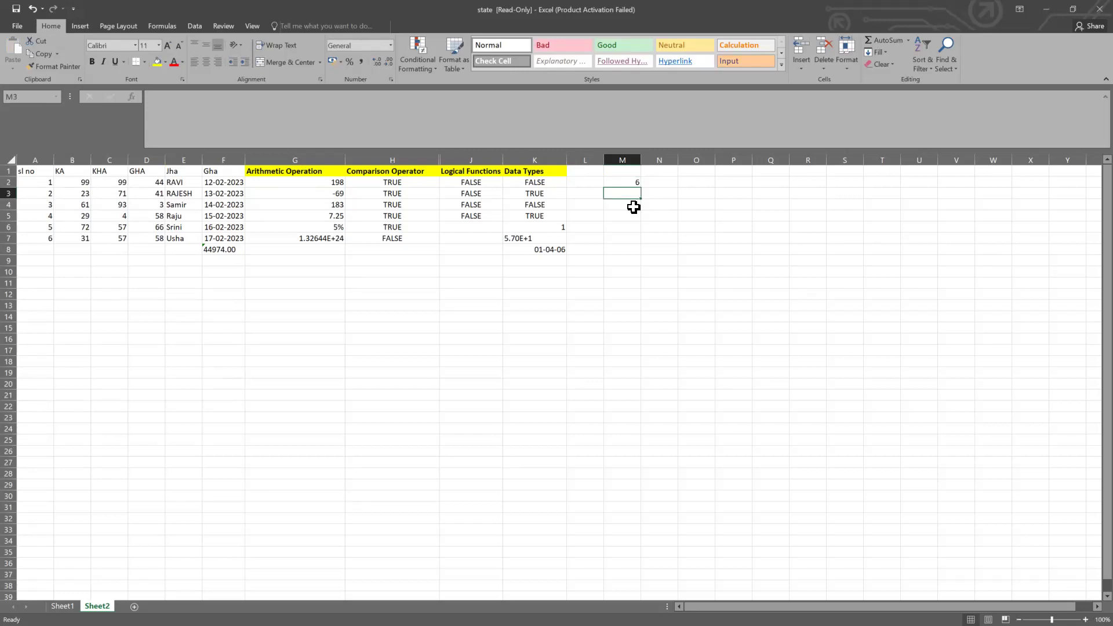
click(632, 181)
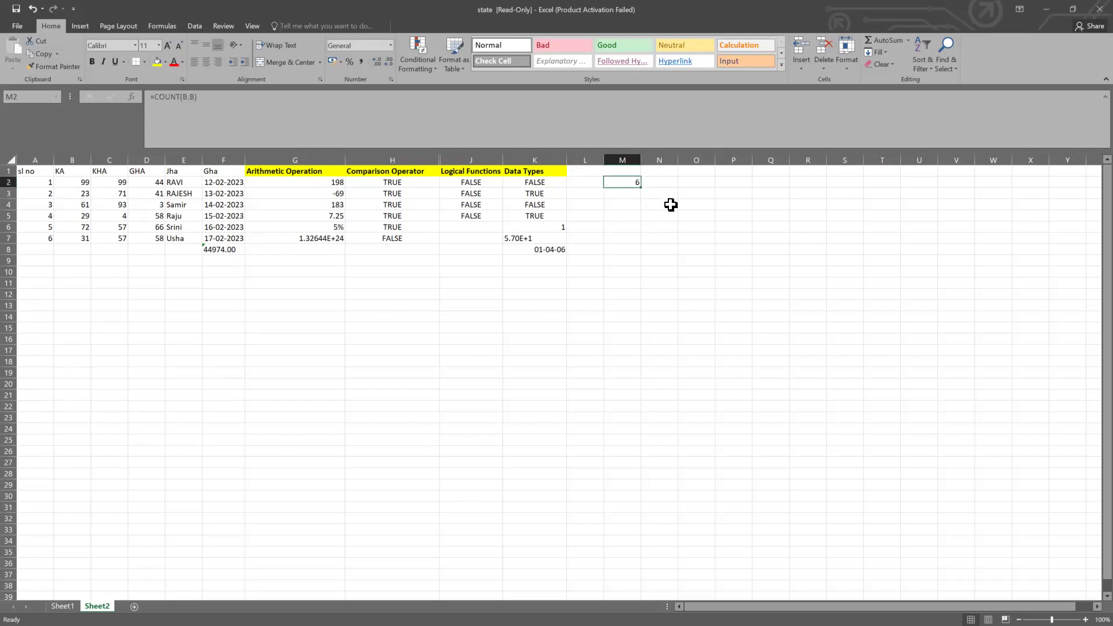
click(636, 204)
click(626, 180)
Enter the note "Date , currency and Number" in cell N2 and autofit column N to its text
click(645, 184)
key(shift+Right)
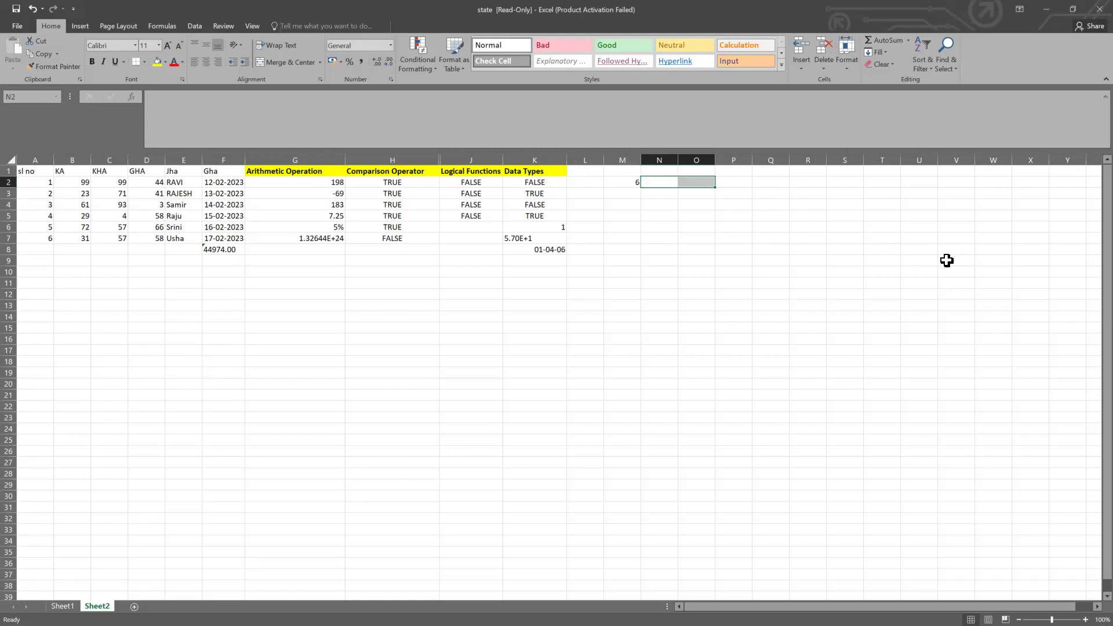
text(Date , currency and Number)
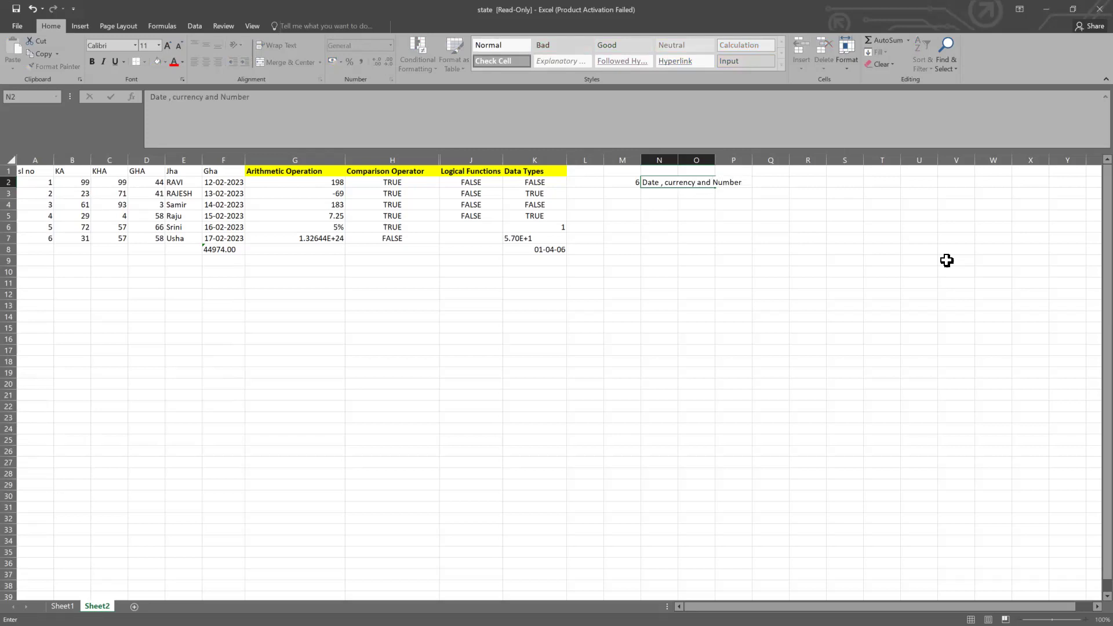
click(584, 204)
double_click(678, 160)
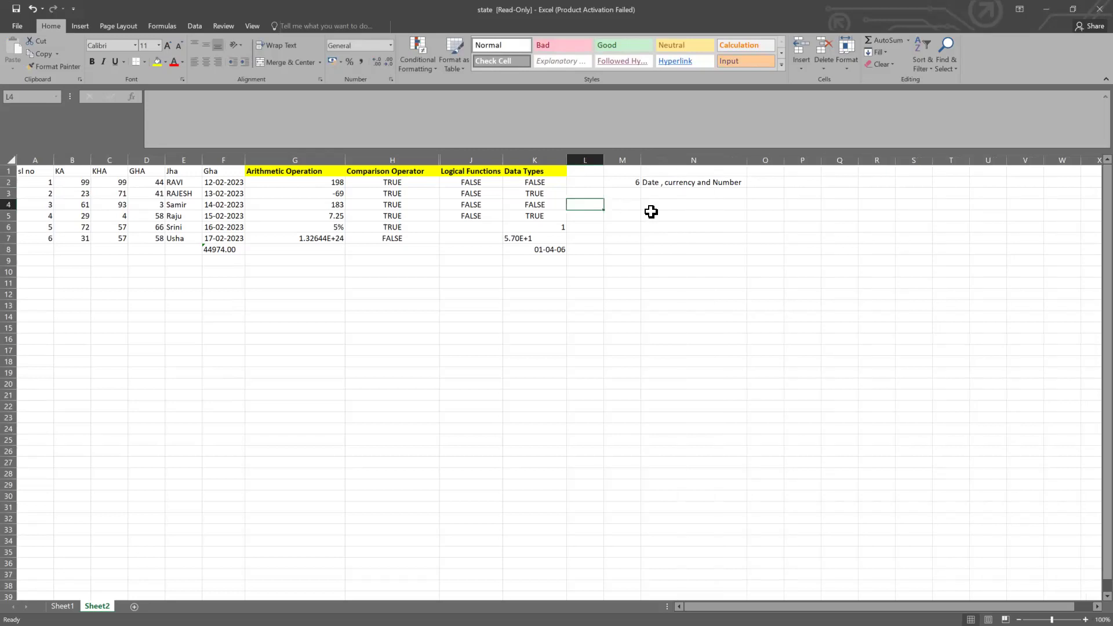
Enter the label Count in cell O2 beside the note
click(651, 212)
click(657, 180)
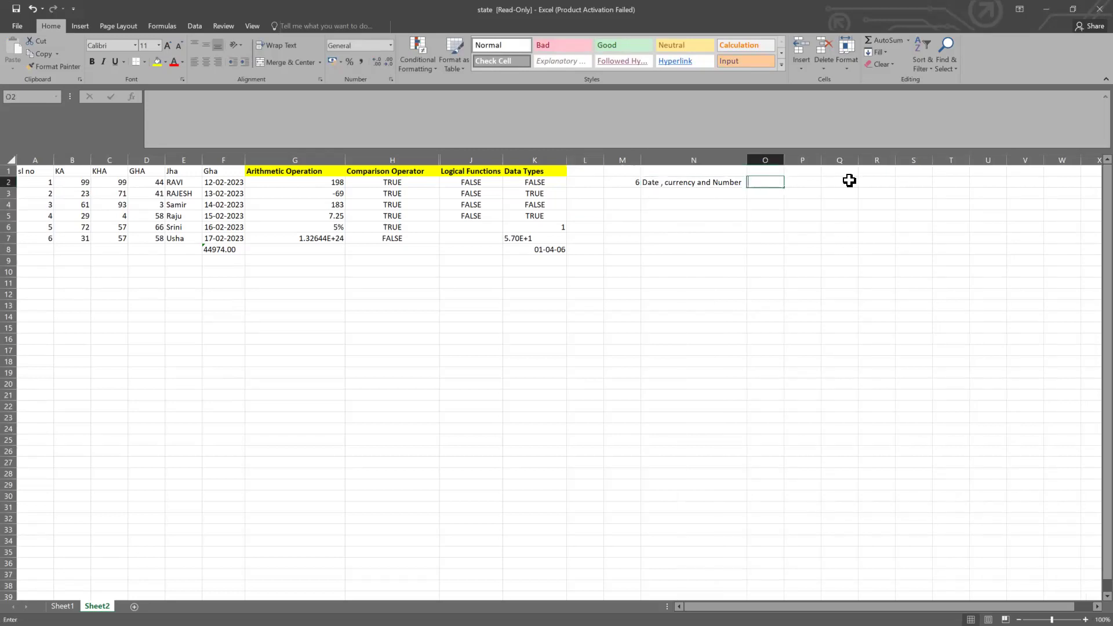
text(C)
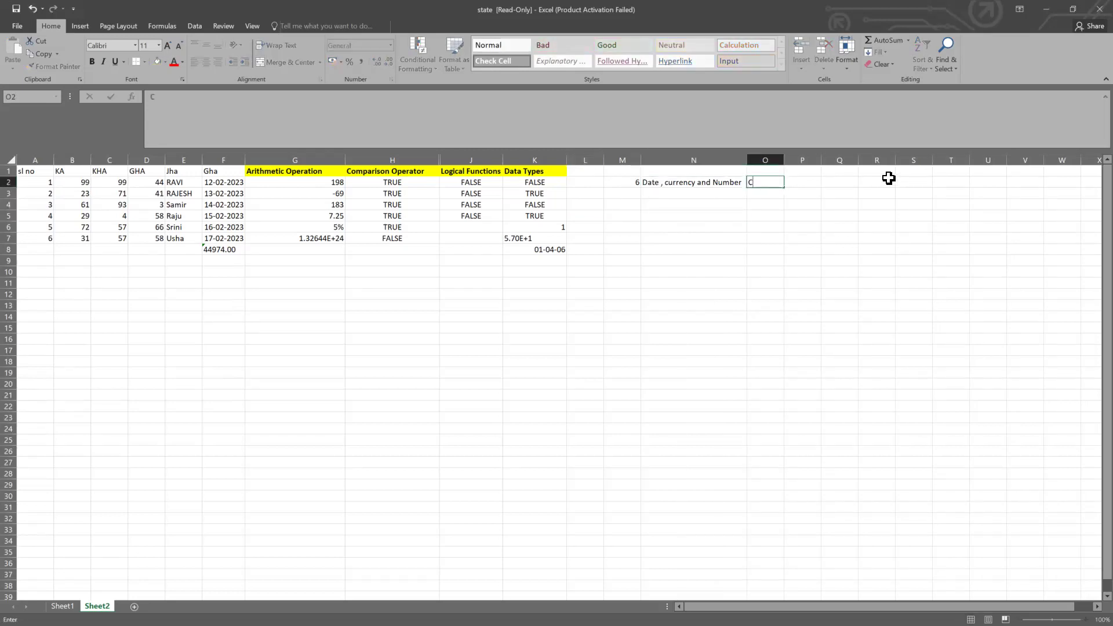
text(ount)
key(Left)
Finish entering the label Count in cell O2
key(Down)
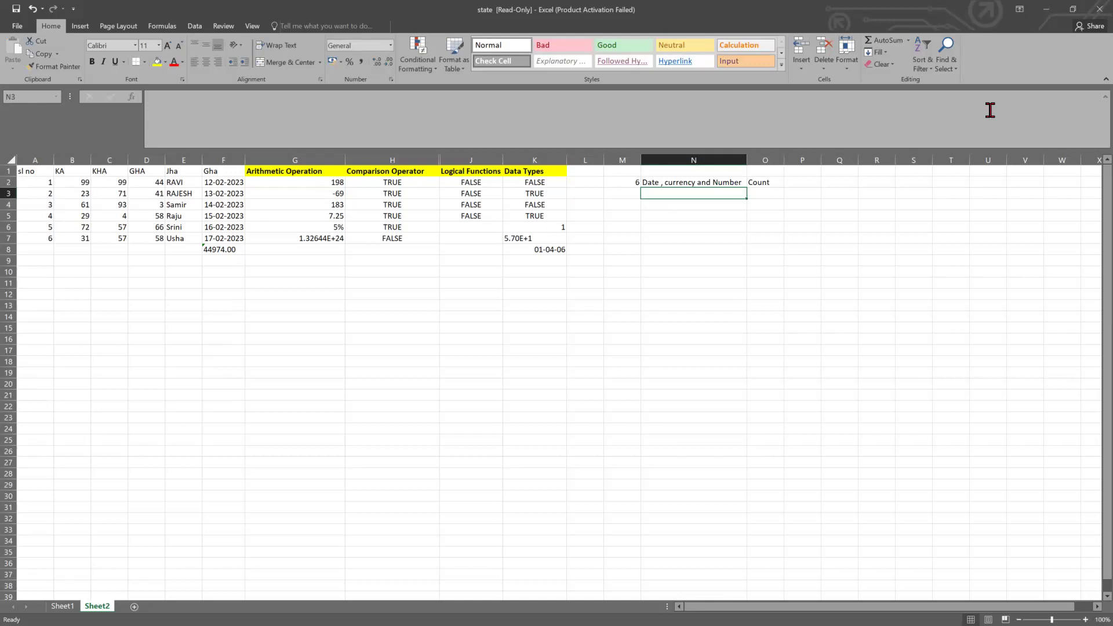
key(Left)
text(=)
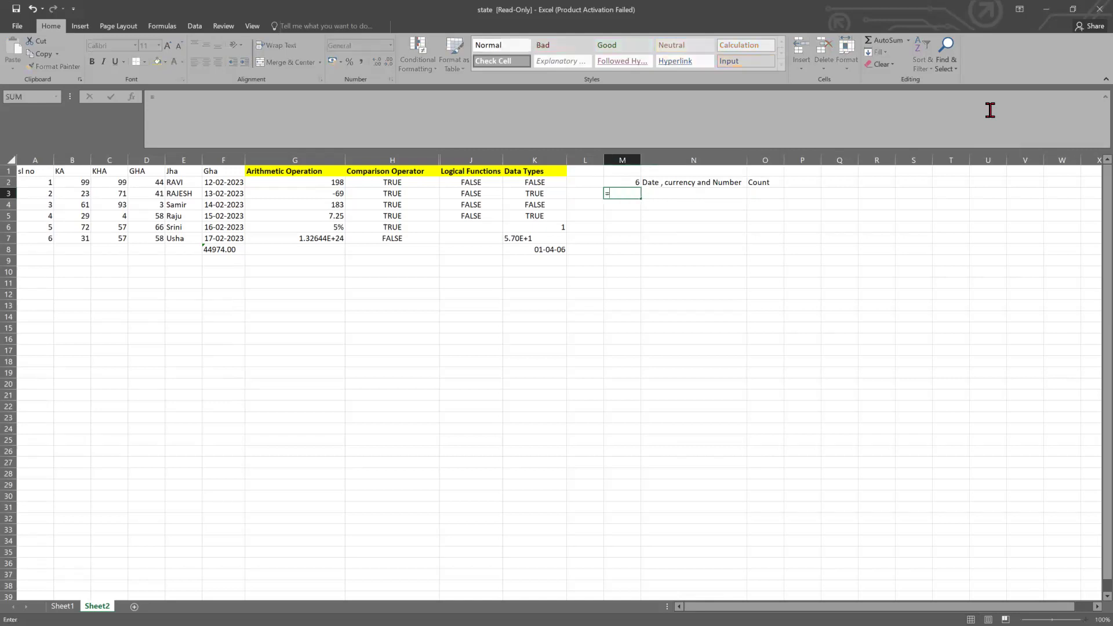
text(counts)
key(BackSpace)
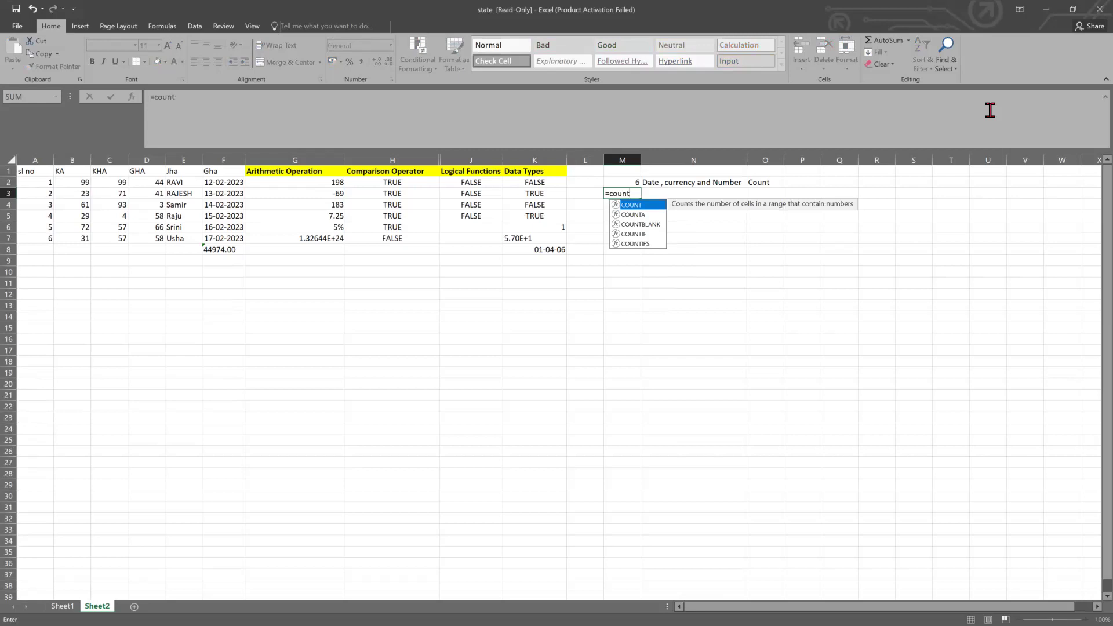
key(Down)
key(Tab)
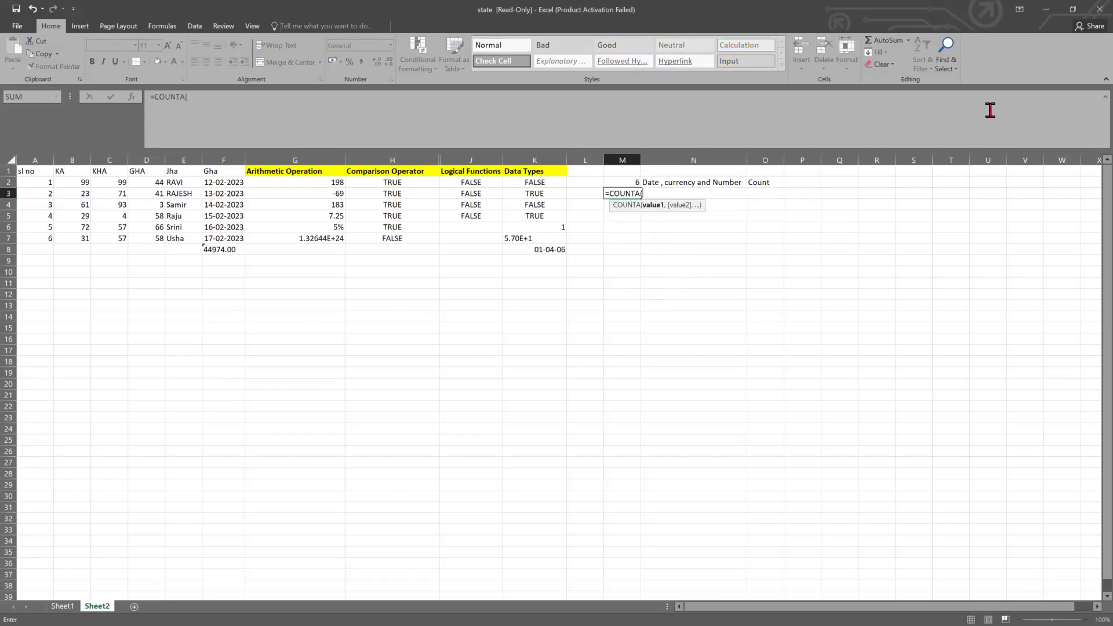
key(BackSpace)
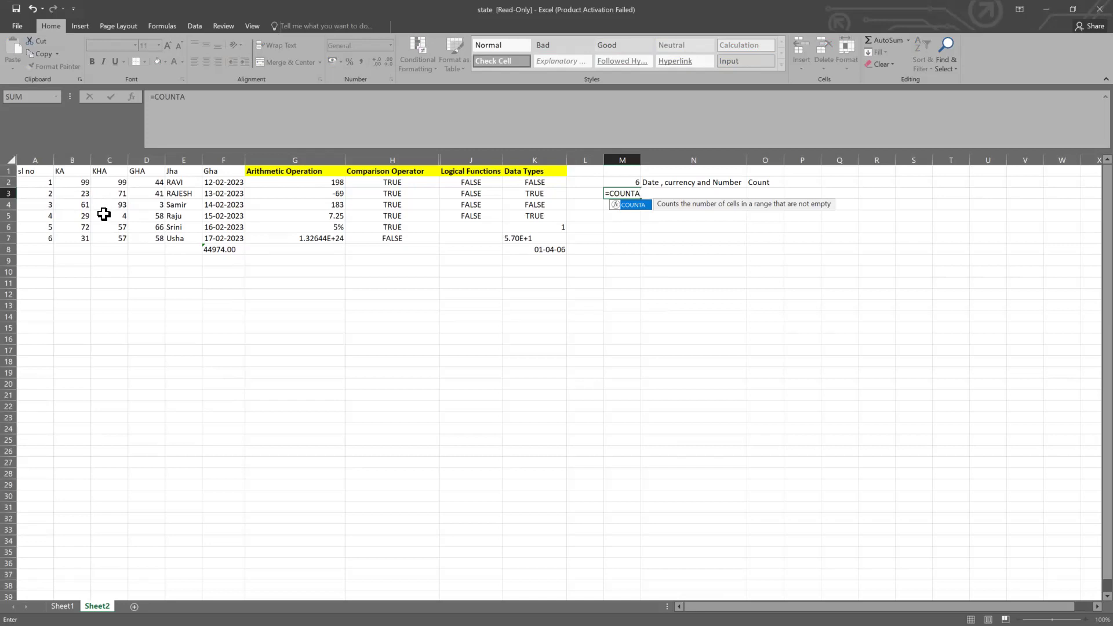
click(109, 161)
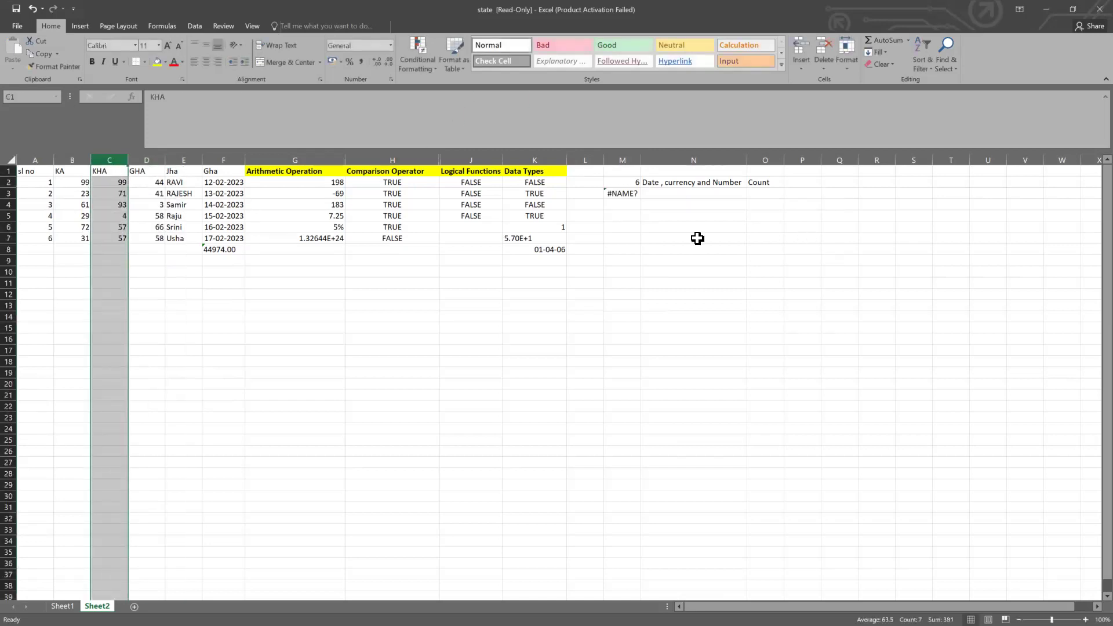
Replace the faulty entry in cell M3 with the formula =COUNTA(C:C) to count the KHA column's non-empty cells
click(632, 193)
key(Delete)
text(=count)
key(Down)
key(Tab)
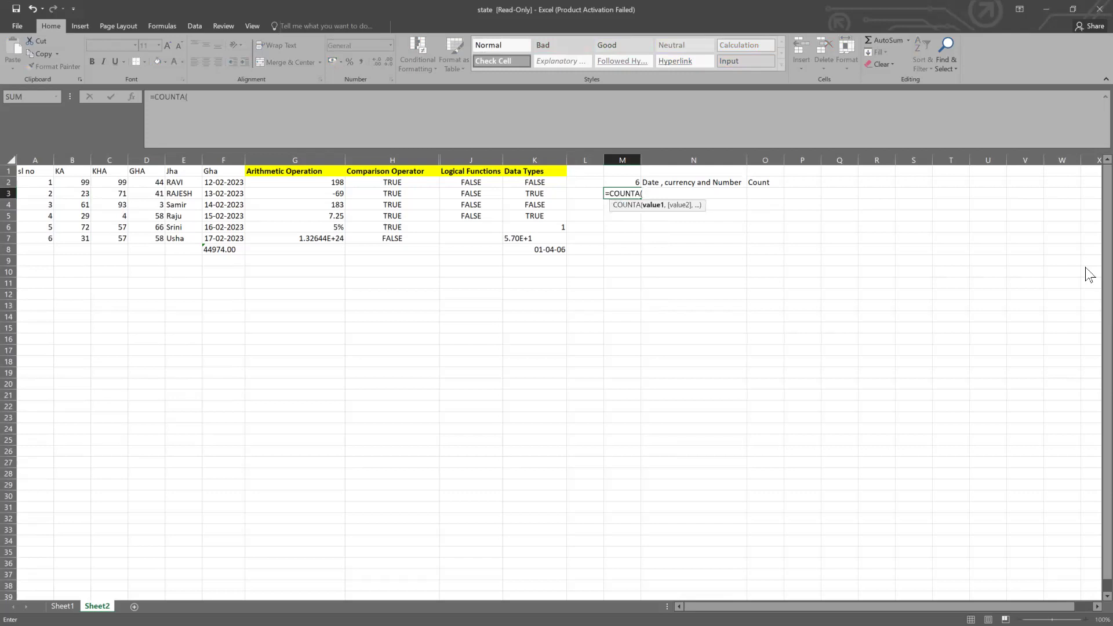
click(104, 159)
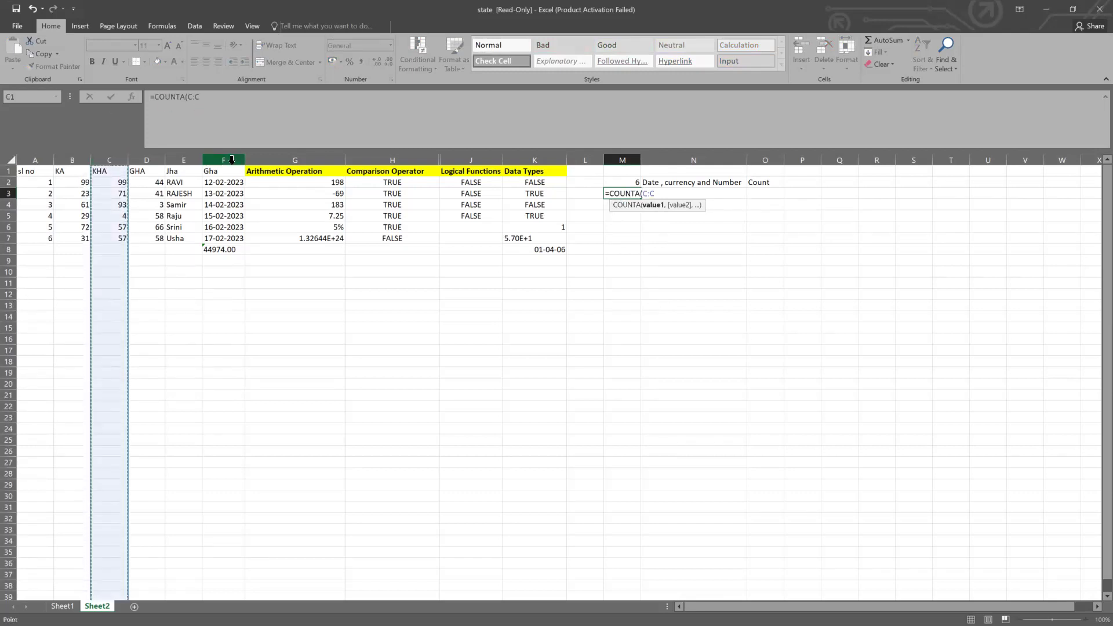
key(Return)
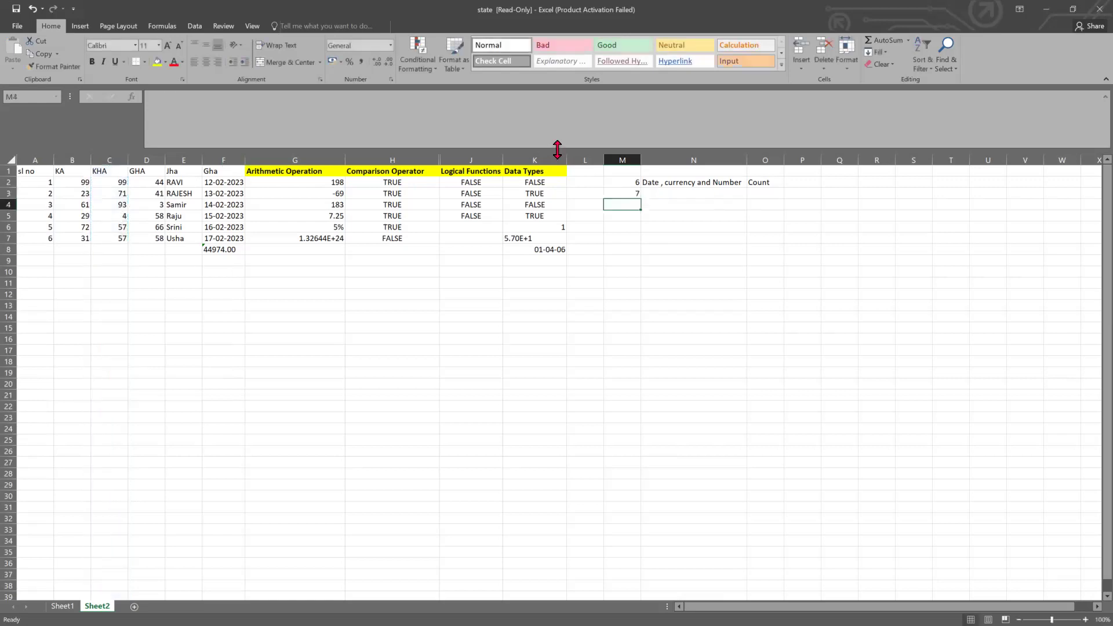
click(631, 193)
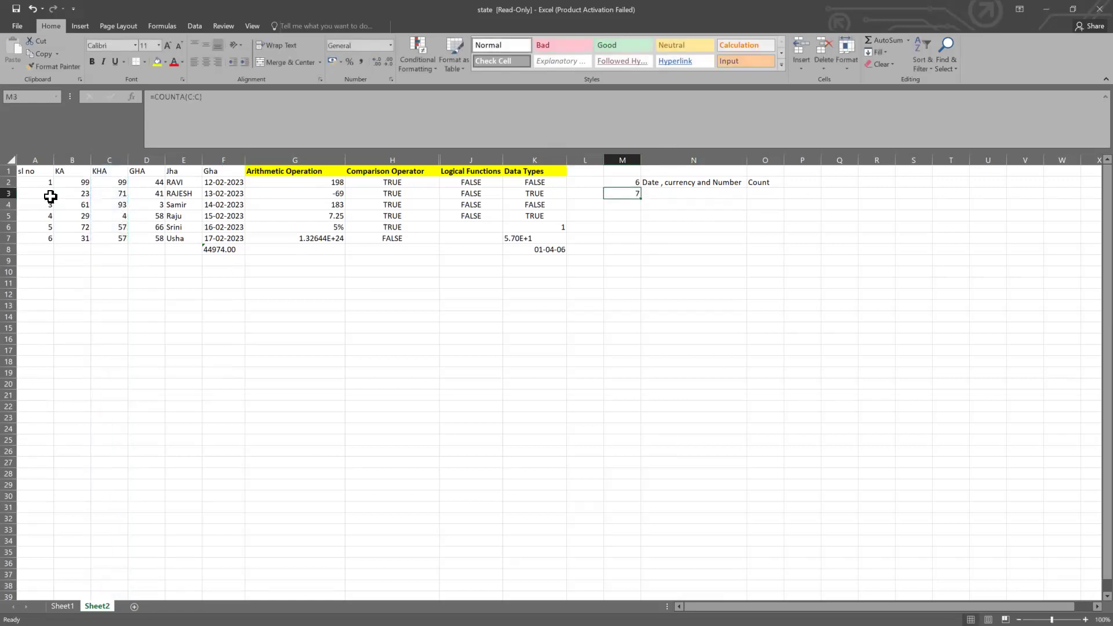
Clear the values in cells C5 and C4 of the KHA column to test the COUNTA formula
click(113, 215)
key(Delete)
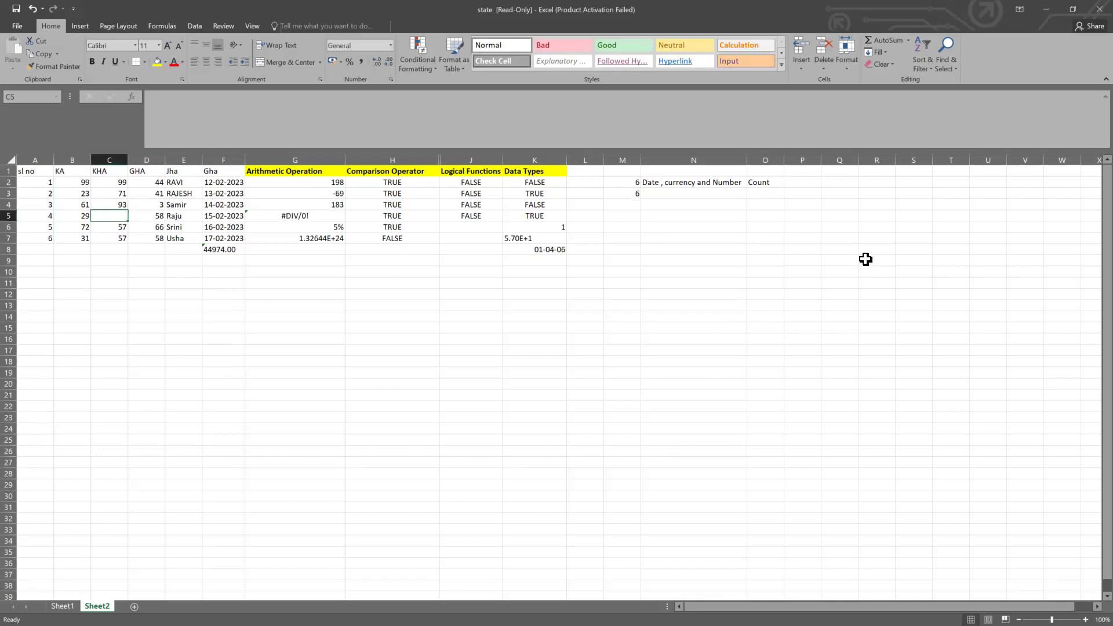
click(756, 261)
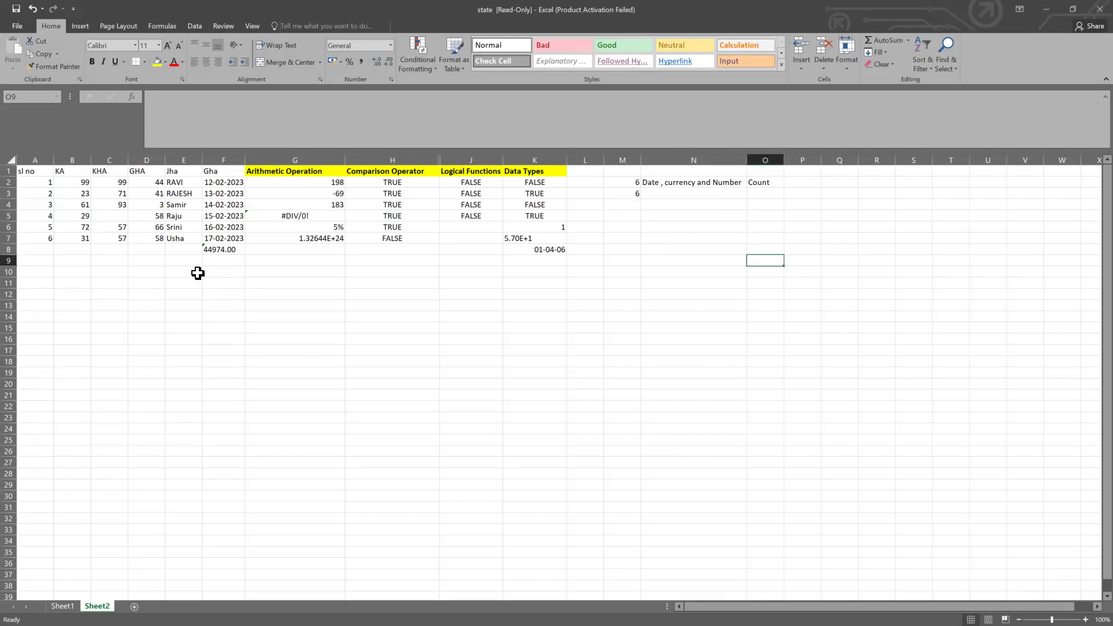
click(110, 206)
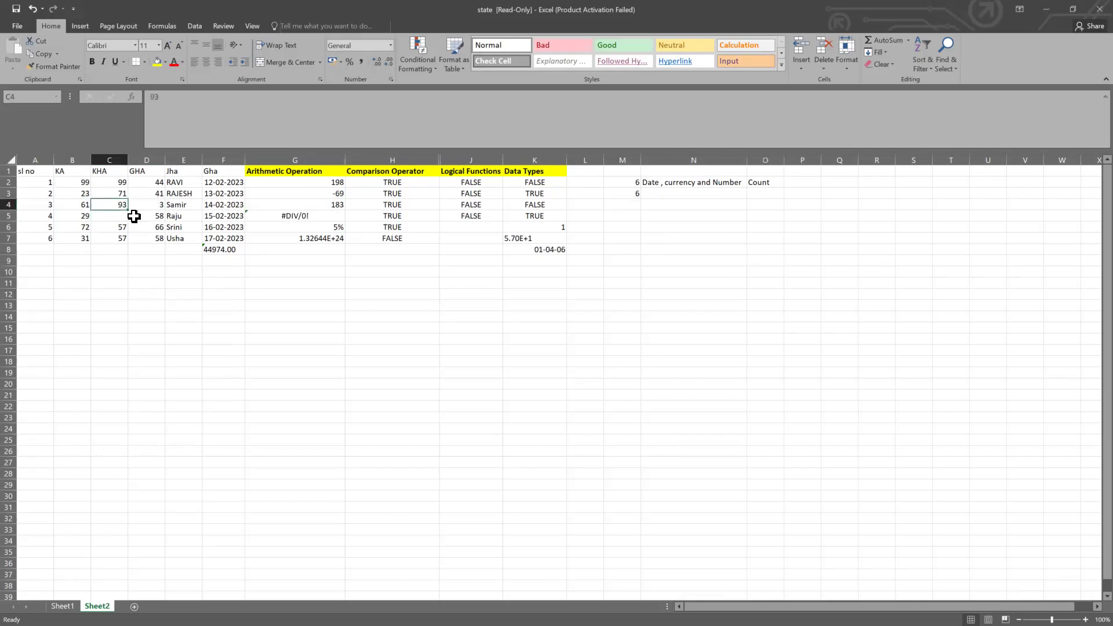
key(Delete)
click(649, 251)
Check the COUNTA formula in cell M3 and delete it
click(635, 193)
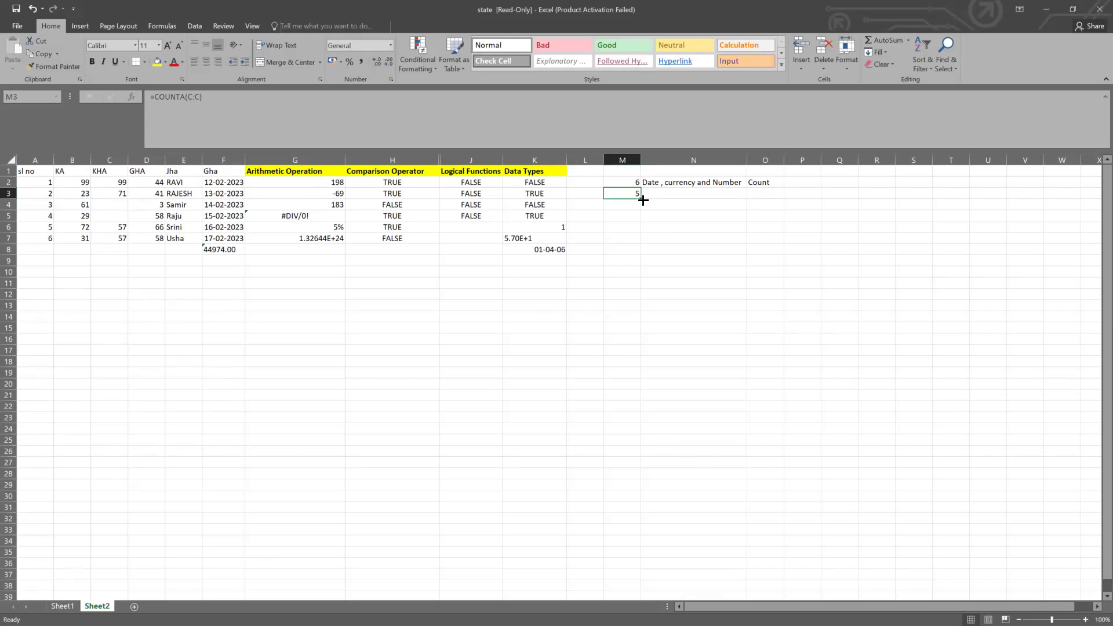
click(618, 204)
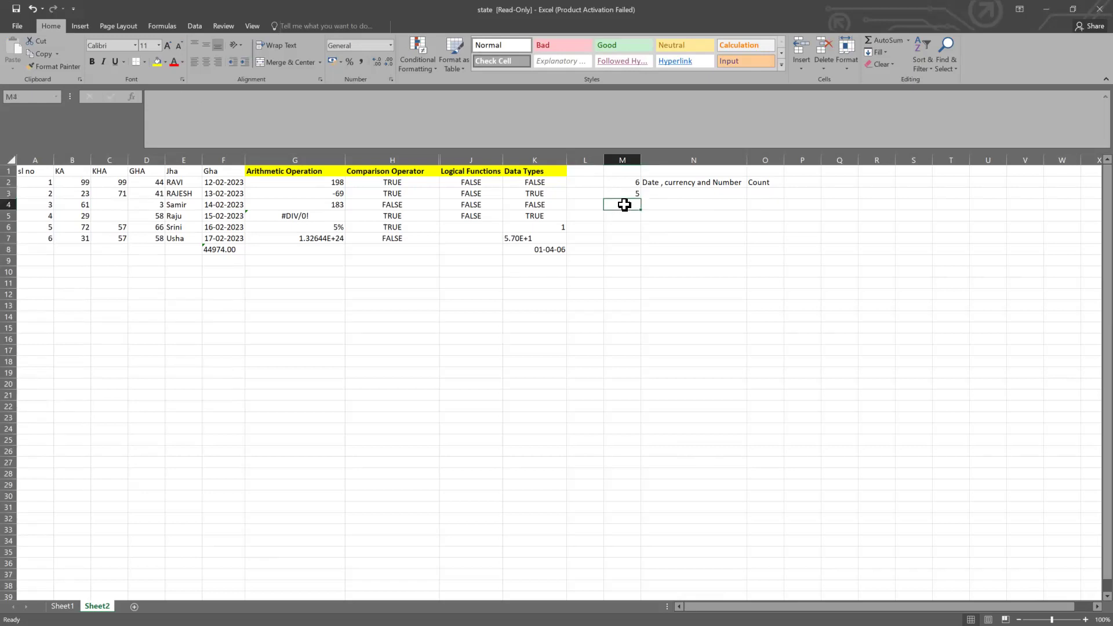
key(Up)
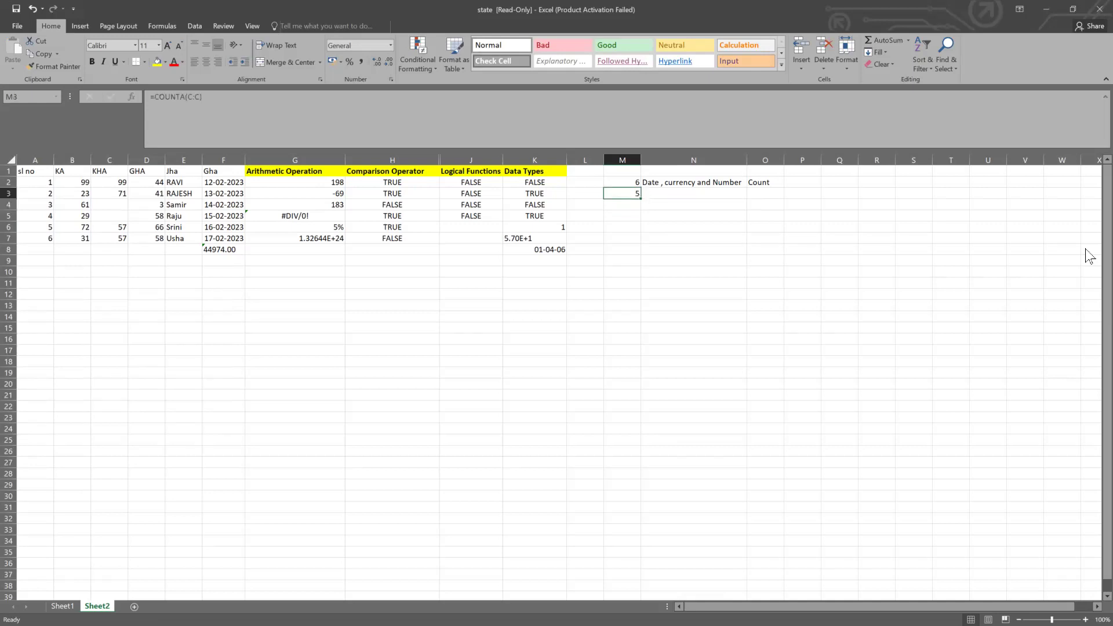
key(Delete)
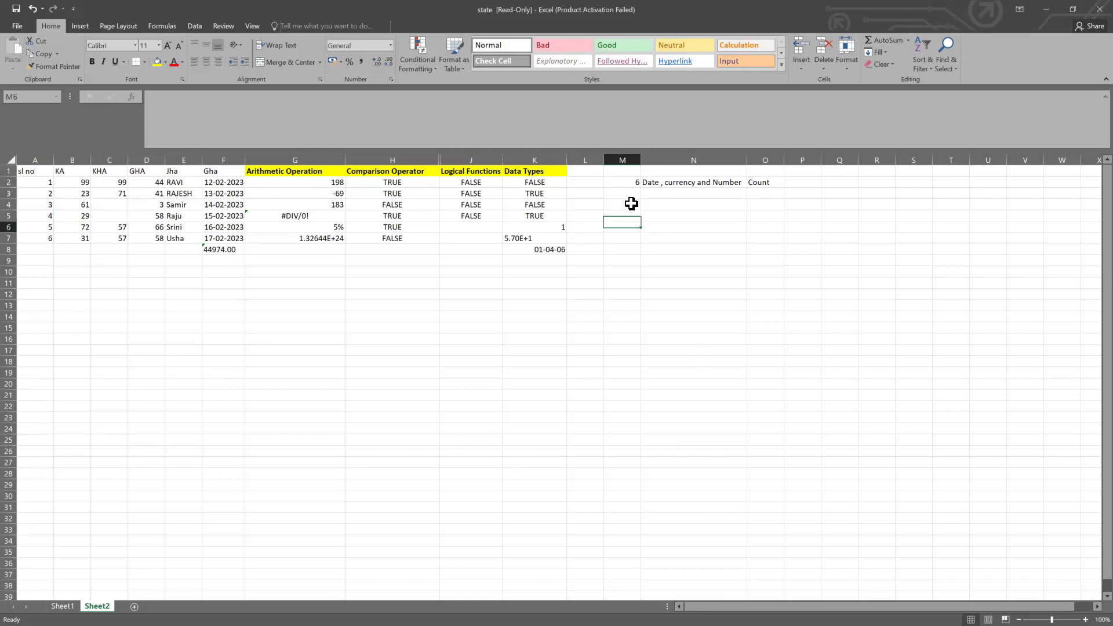
Enter the formula =COUNTBLANK(C:C) in cell M4 to count the KHA column's empty cells
click(625, 204)
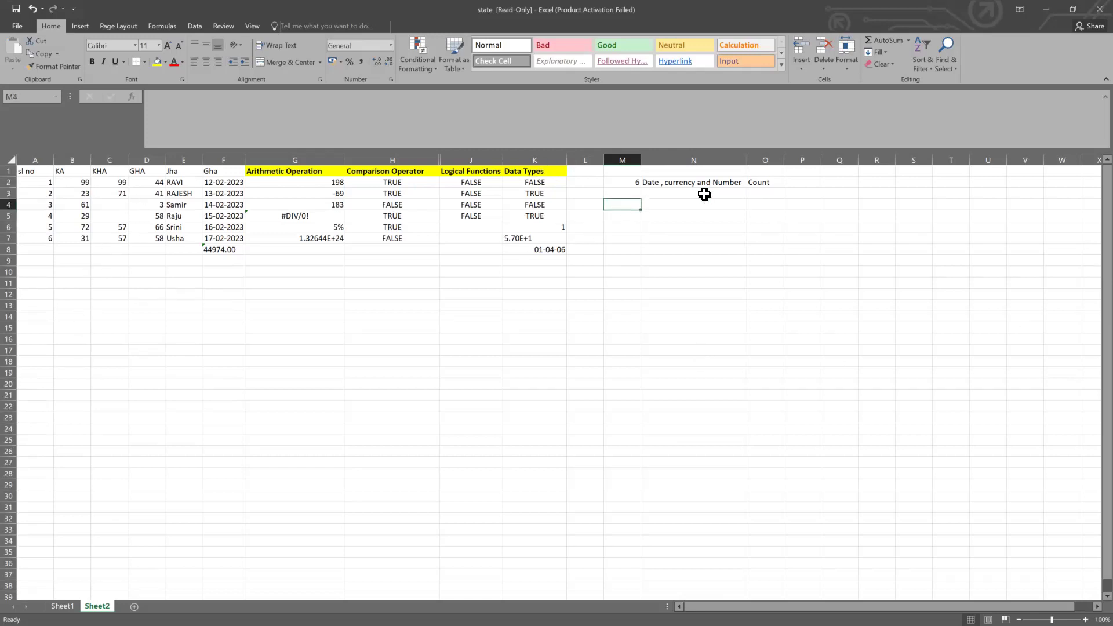
text(=count)
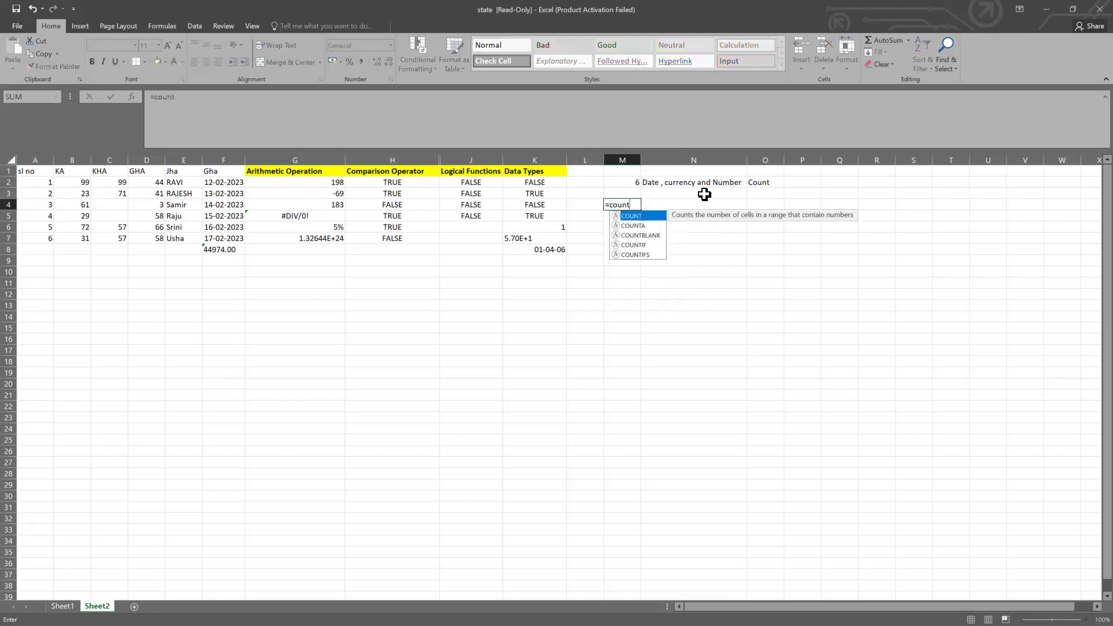
key(Down)
key(Down)
key(Tab)
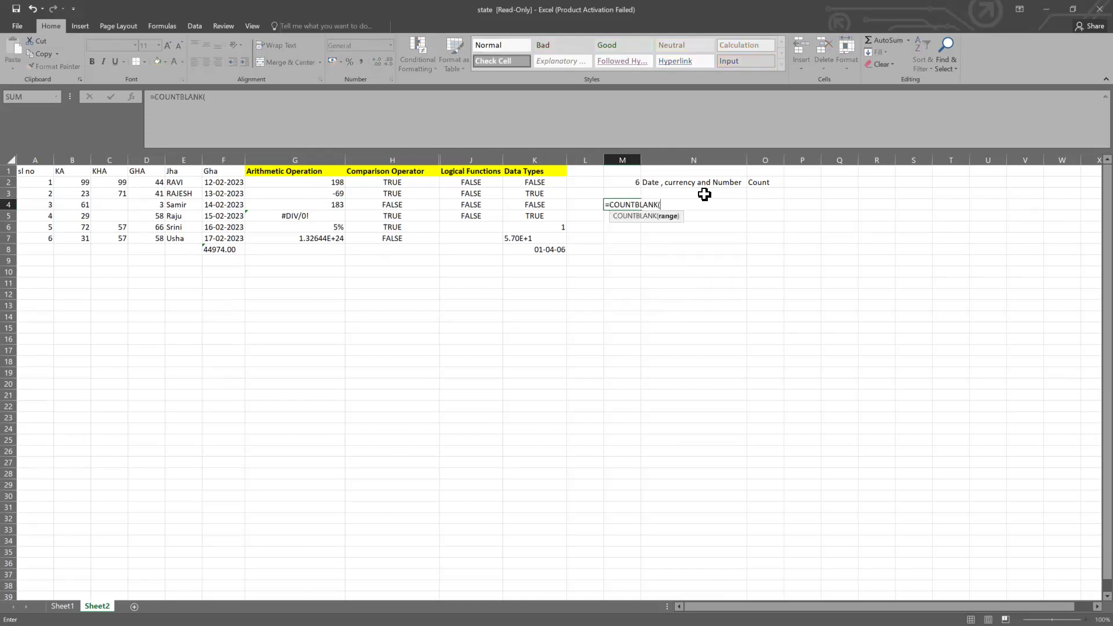
click(109, 155)
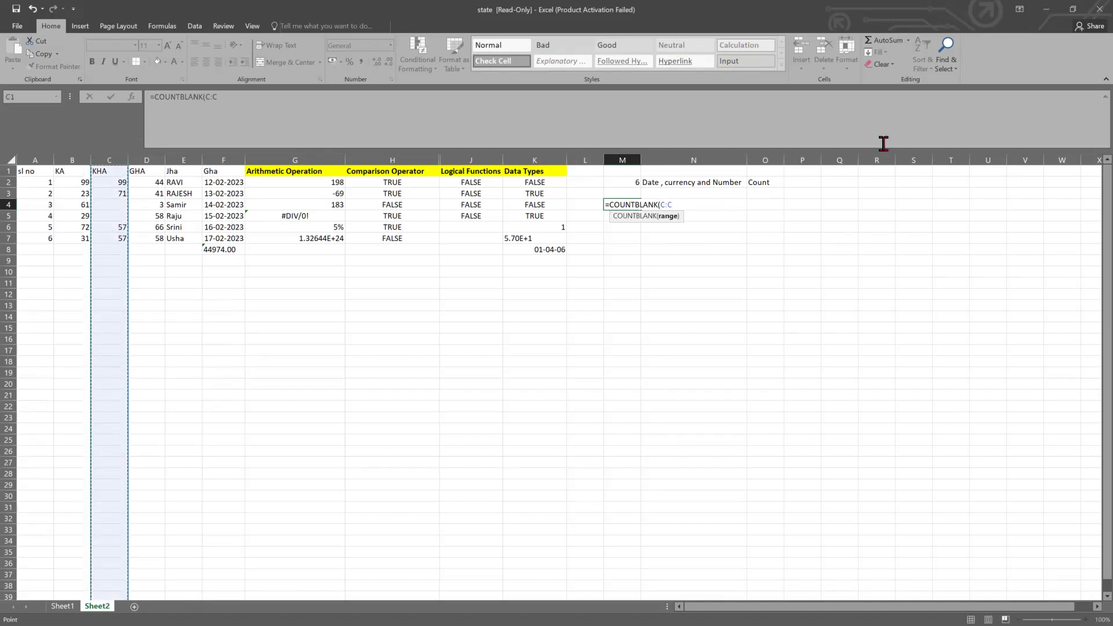
key(Return)
key(Down)
key(Down)
key(Down)
key(Down)
key(Down)
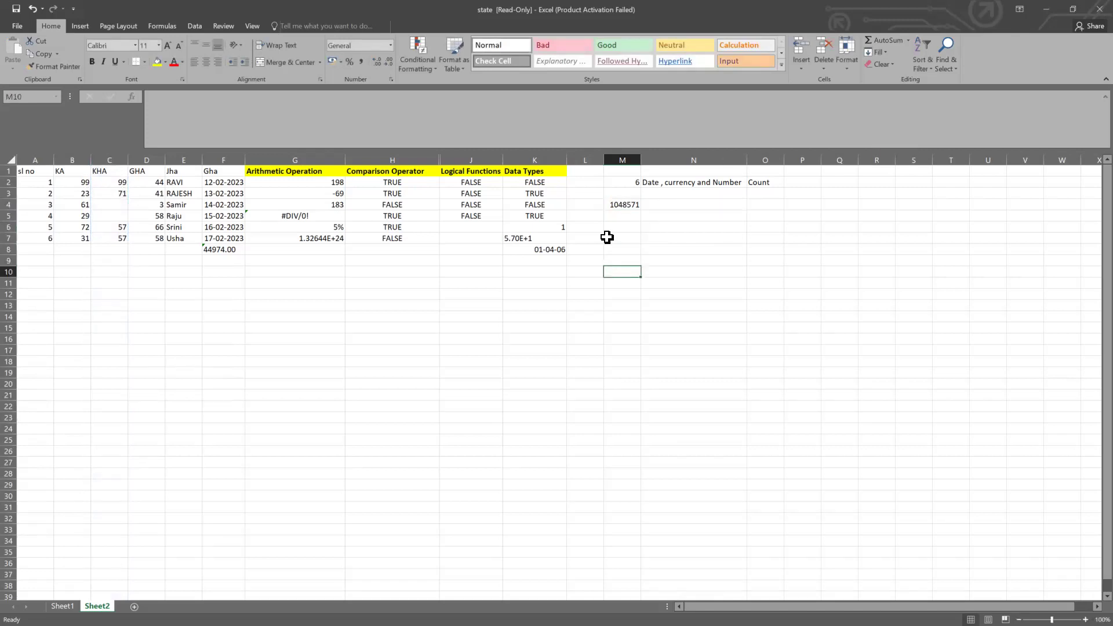
Try to limit the COUNTBLANK formula in cell M4 by changing its range to C:C7
click(619, 206)
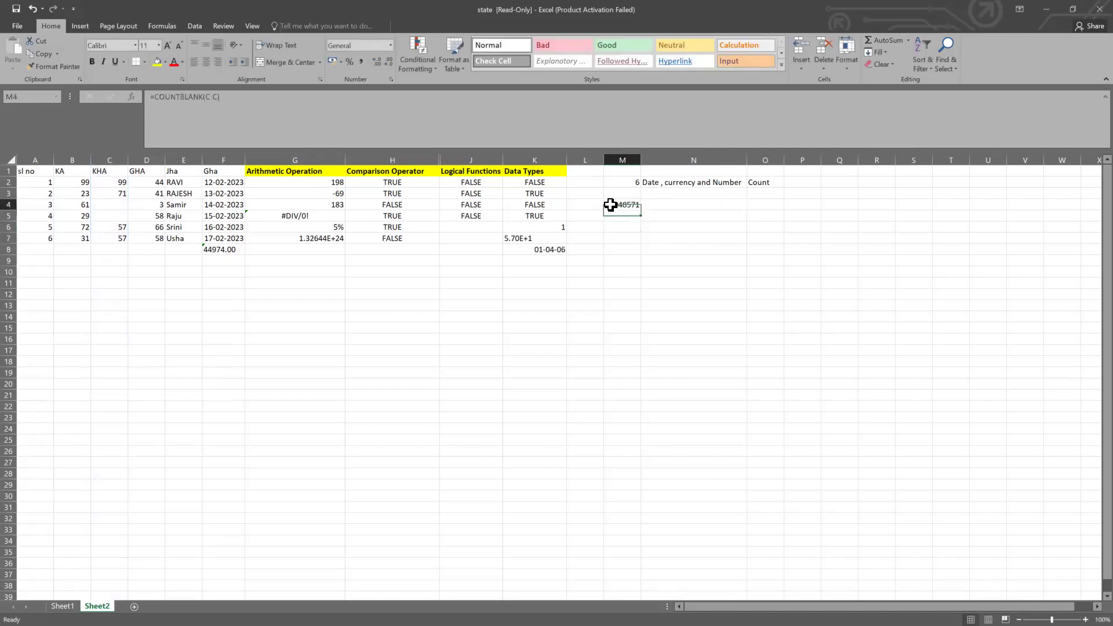
click(154, 160)
click(631, 204)
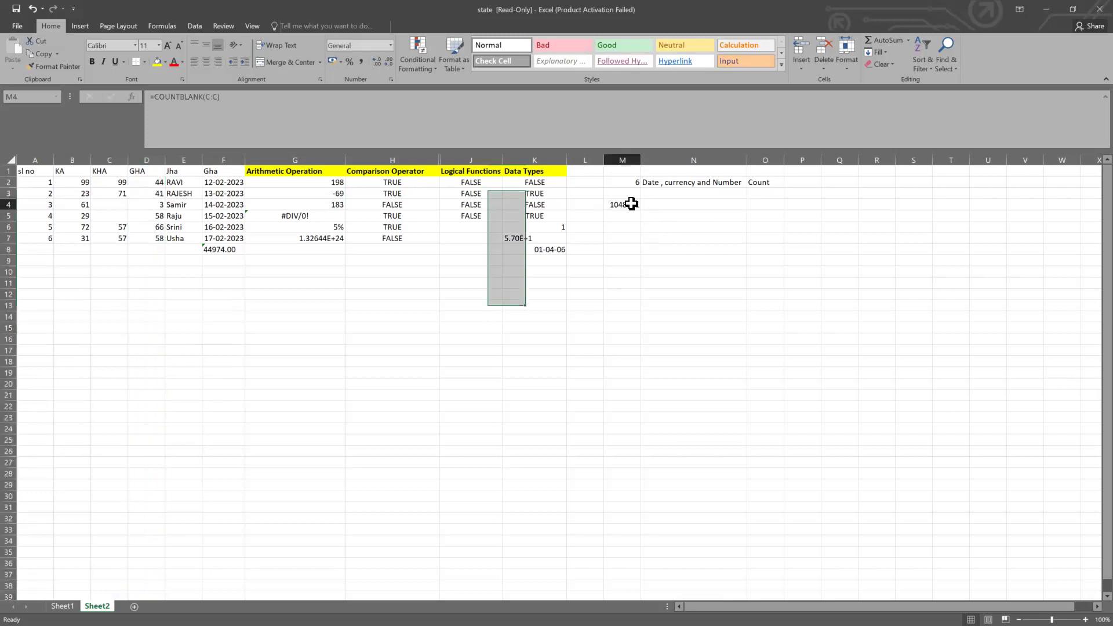
double_click(630, 205)
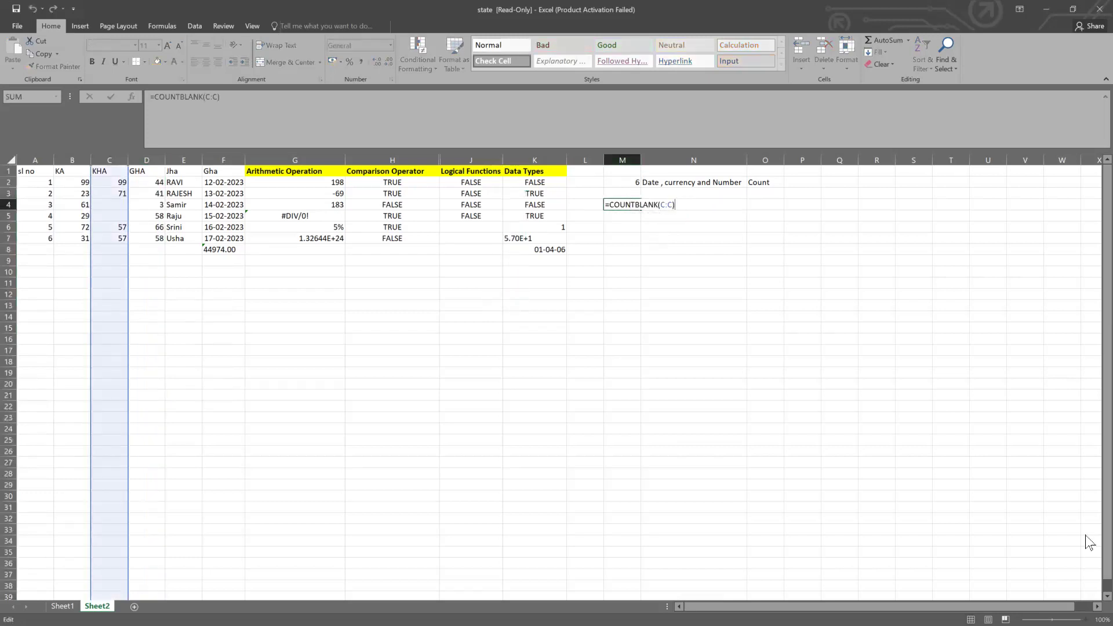
key(Left)
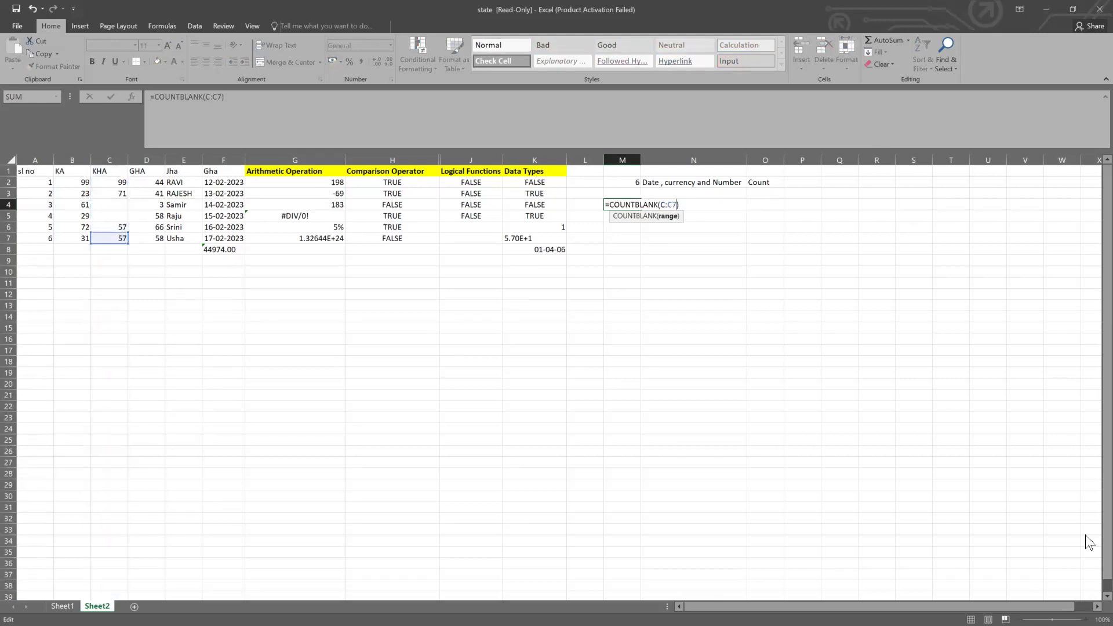
key(Return)
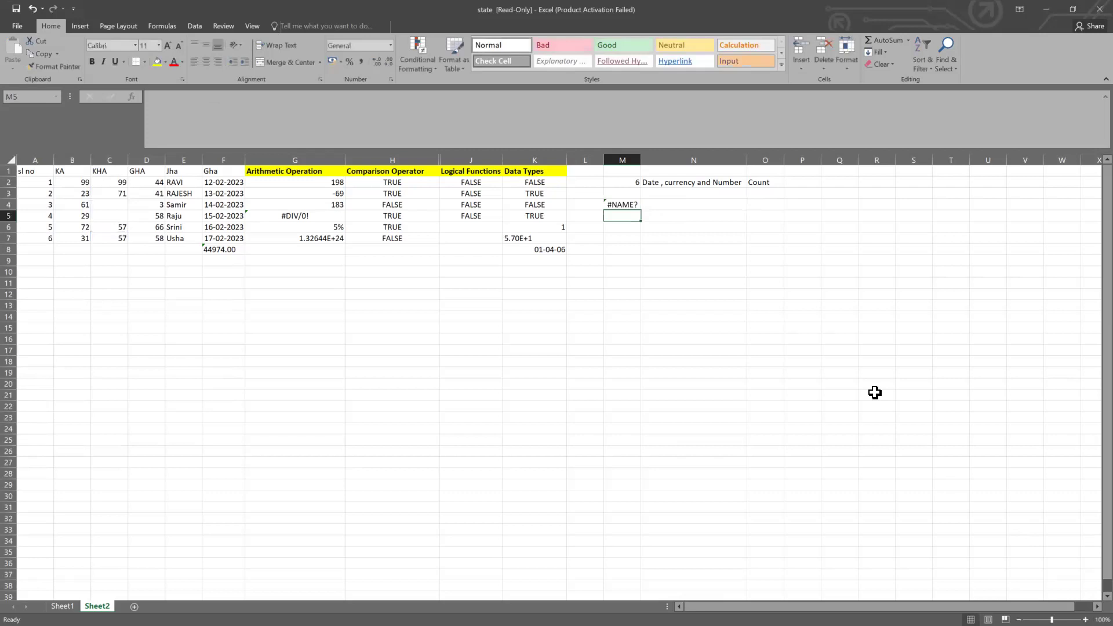
click(628, 204)
double_click(629, 205)
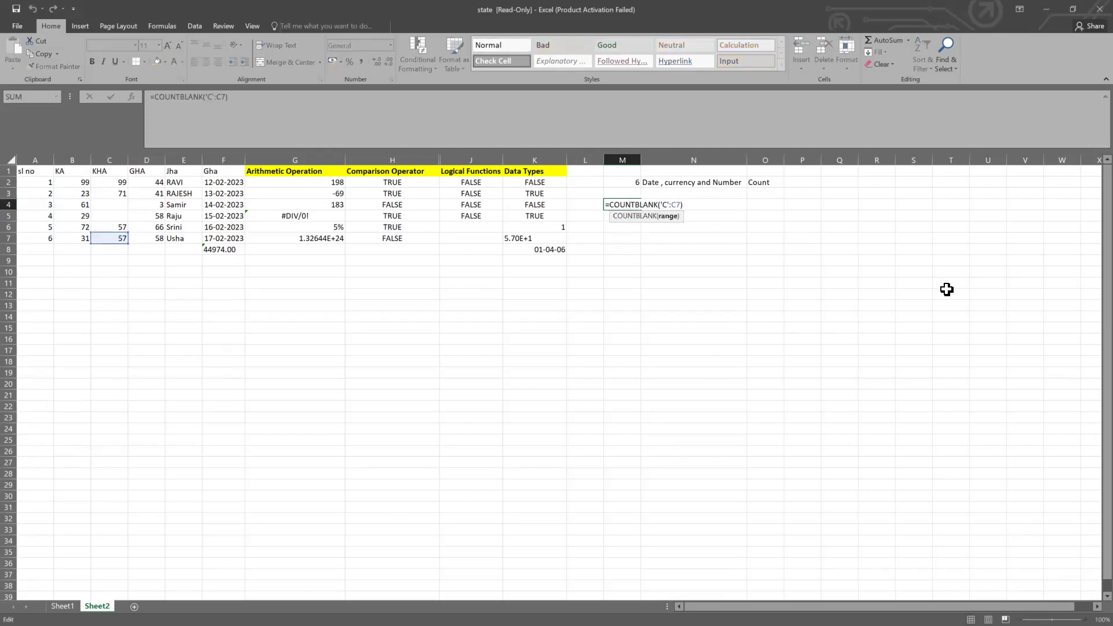
key(BackSpace)
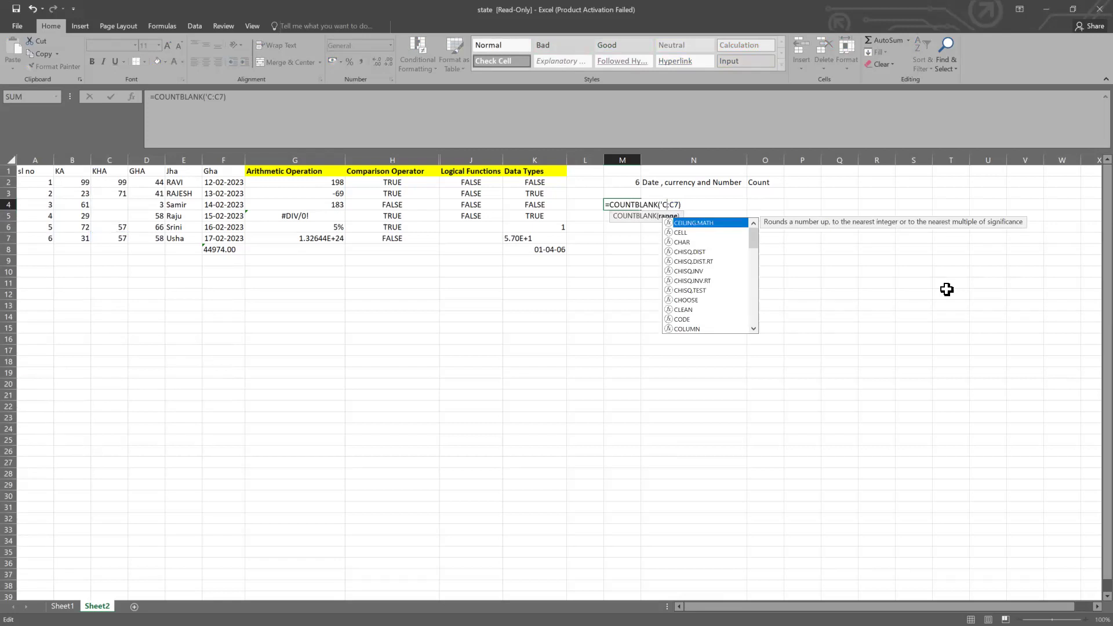
key(Left)
key(BackSpace)
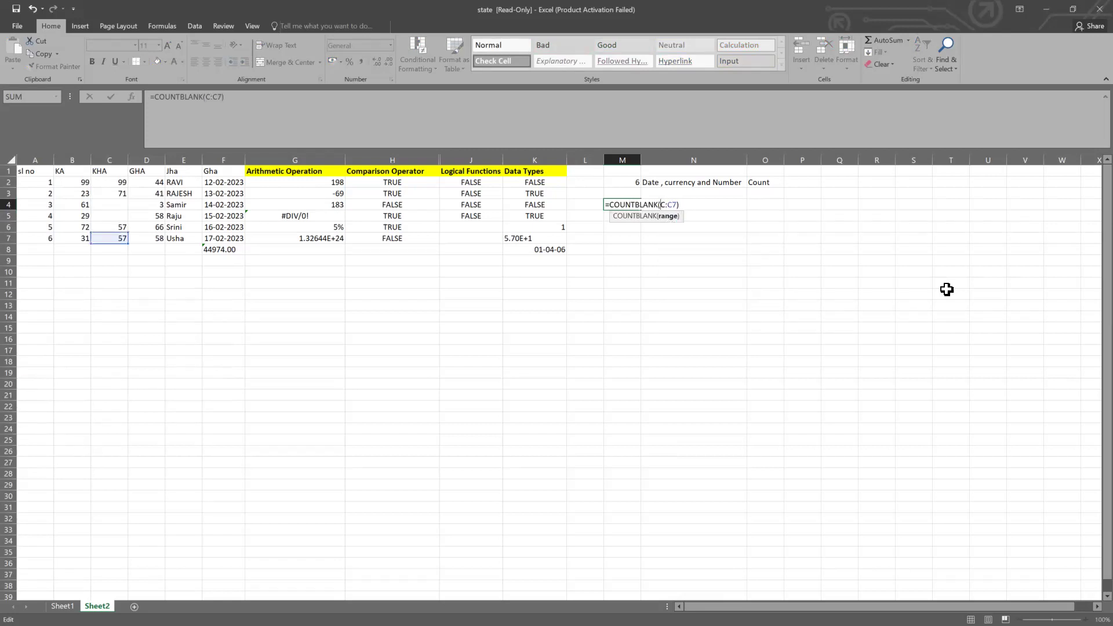
key(Escape)
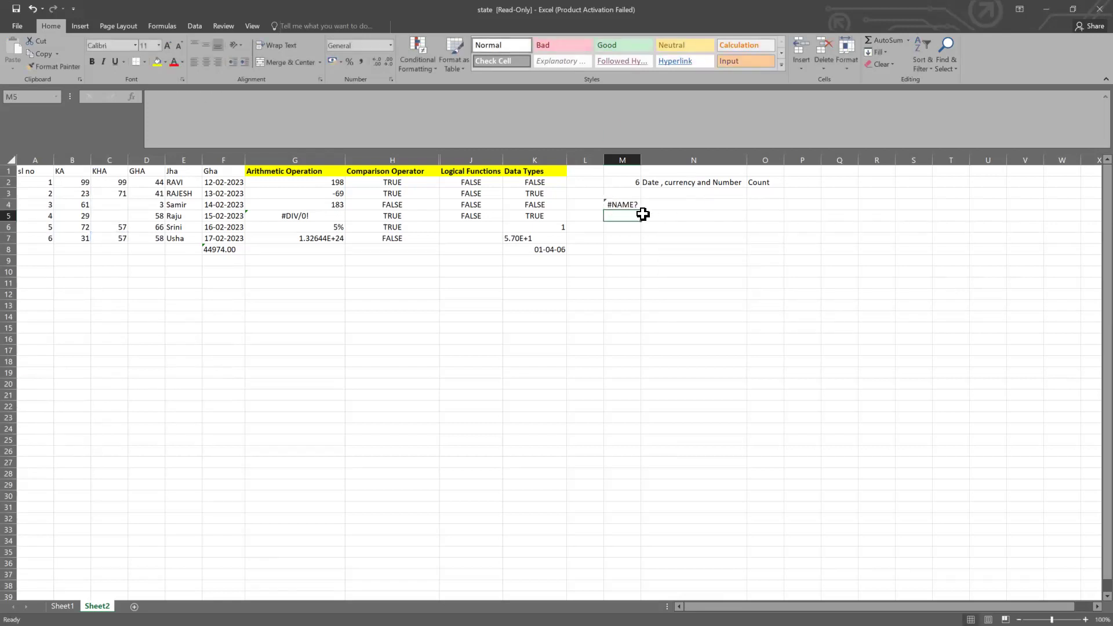
Replace the formula in cell M4 with =COUNTBLANK(C1:C7) to count the empty cells in the KHA data
key(Delete)
text(=)
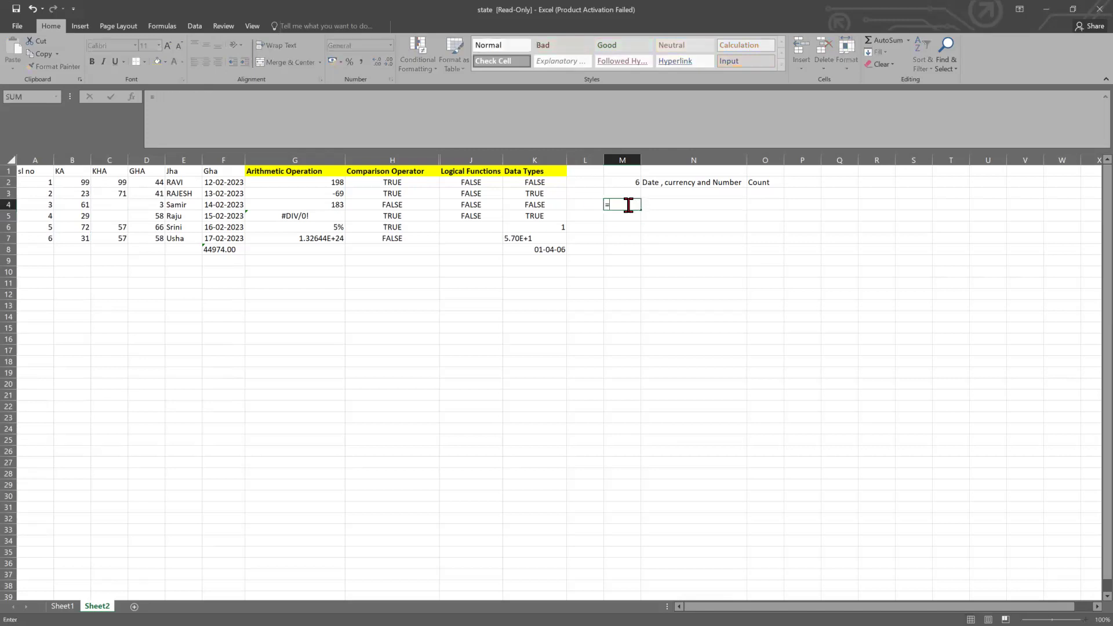
text(count)
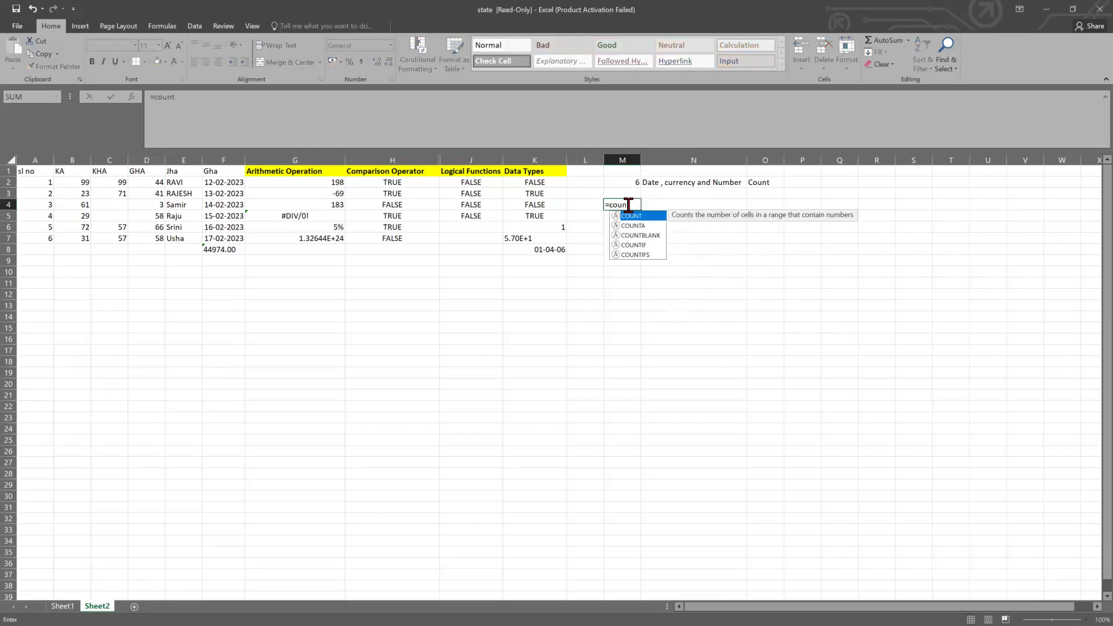
key(Down)
key(Down)
key(Tab)
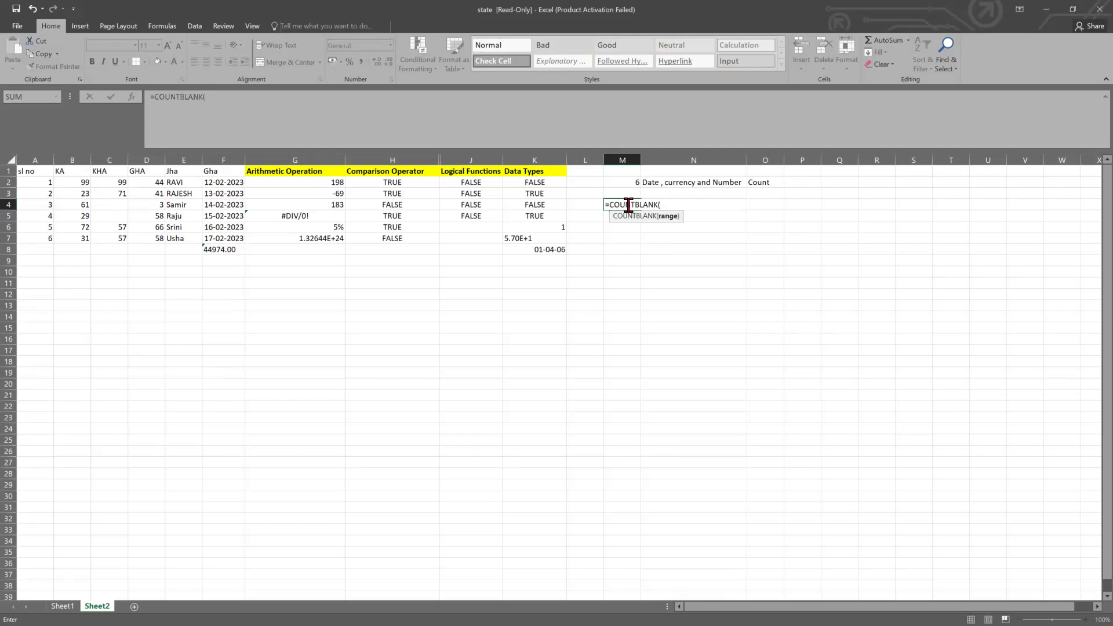
drag(107, 171, 111, 239)
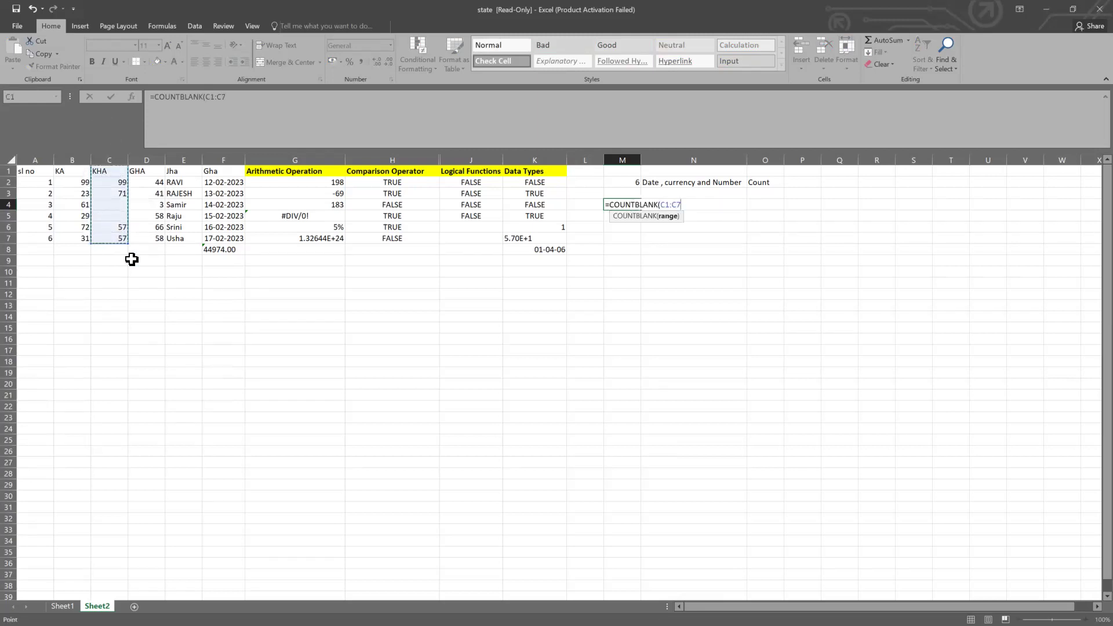
key(Return)
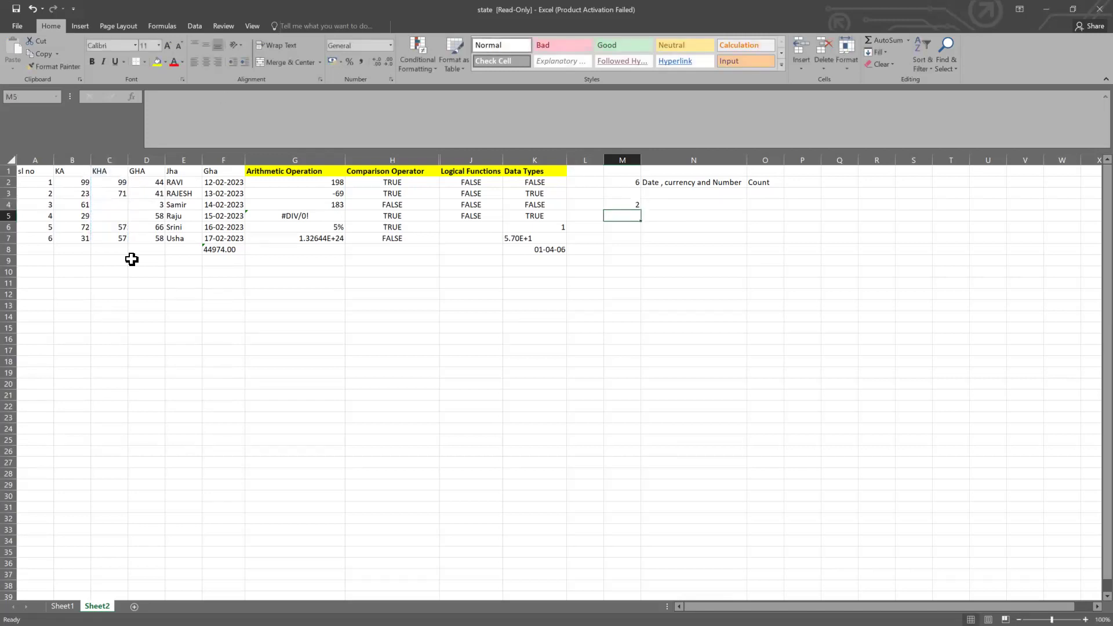
Check the COUNTBLANK formula in cell M4 against the empty cells of the KHA column
click(623, 206)
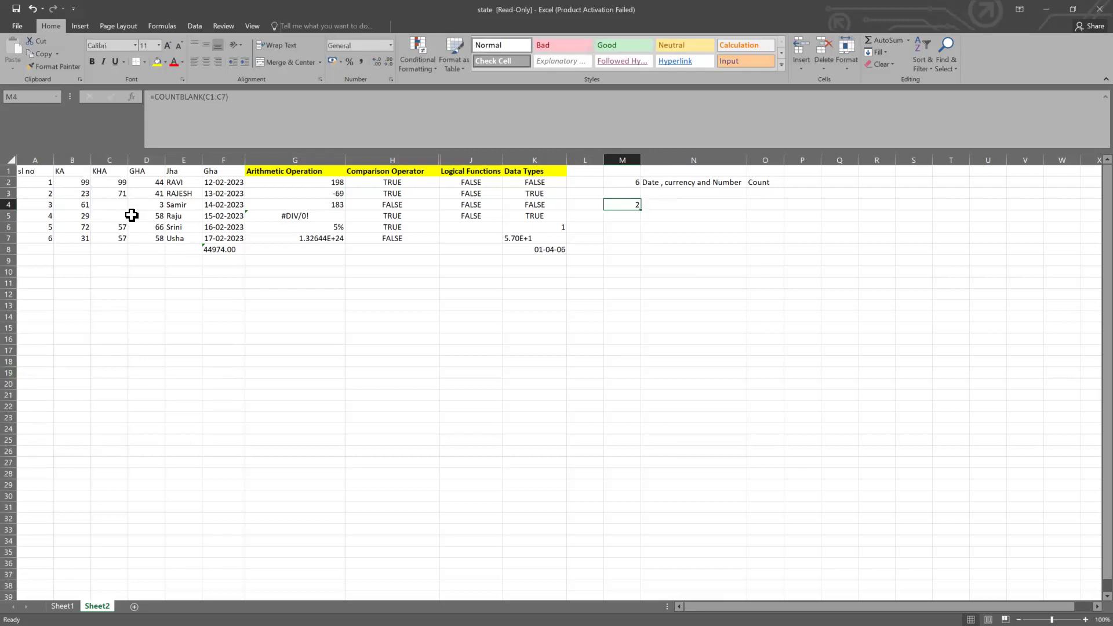
click(116, 206)
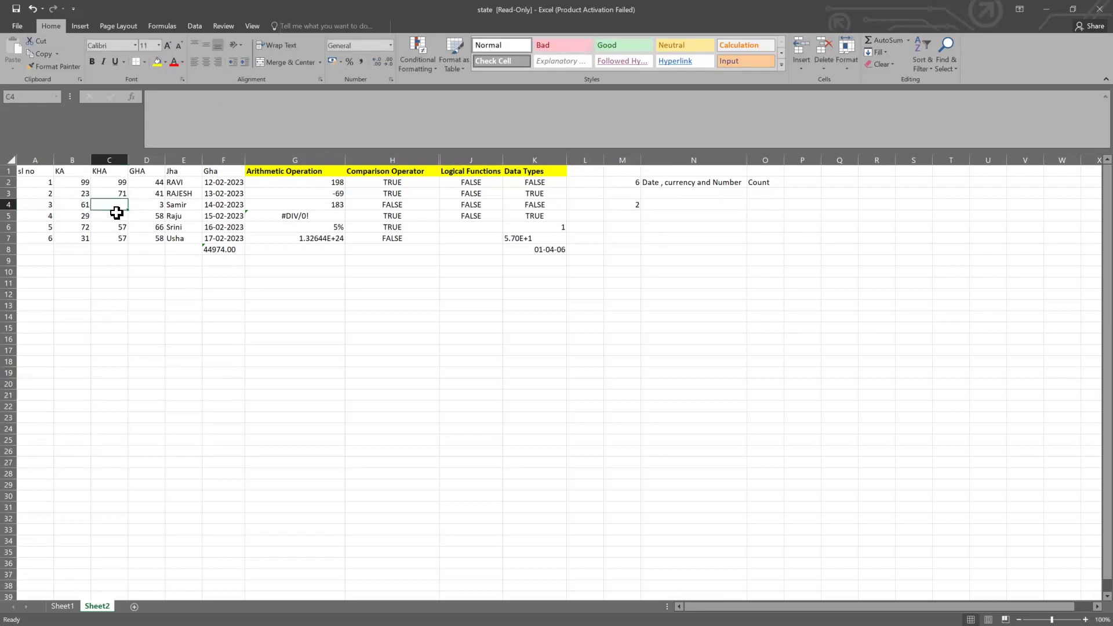
click(631, 207)
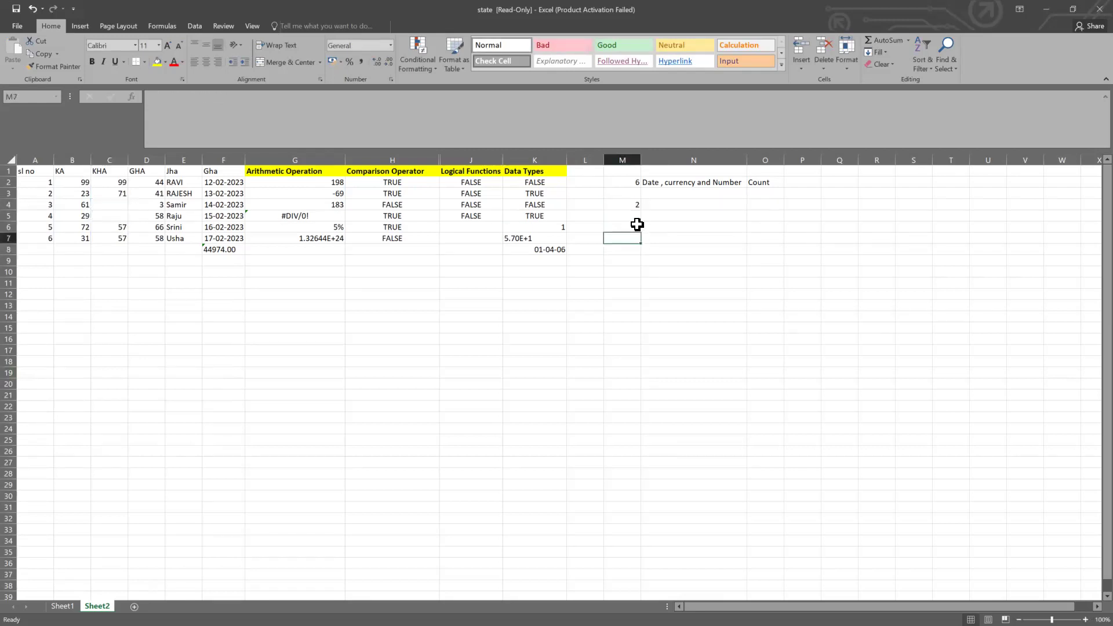
click(636, 269)
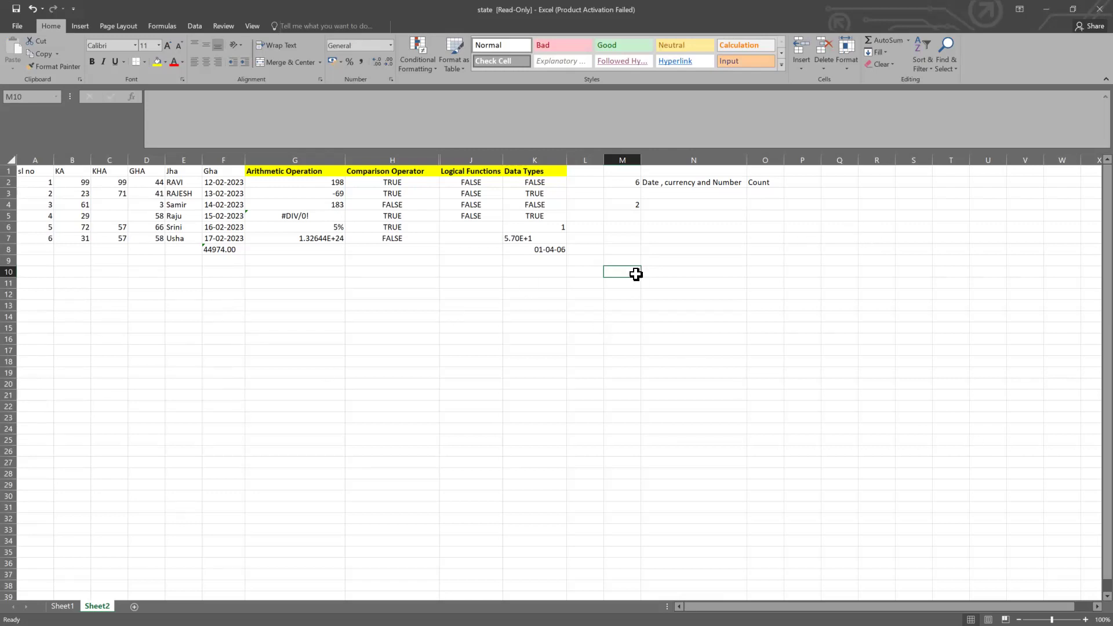
key(Right)
key(Up)
key(Up)
key(Up)
key(Down)
key(Down)
key(Down)
key(Down)
key(Down)
key(Up)
key(Up)
key(Up)
key(Up)
key(Up)
key(Up)
key(Up)
key(Up)
key(Up)
click(681, 238)
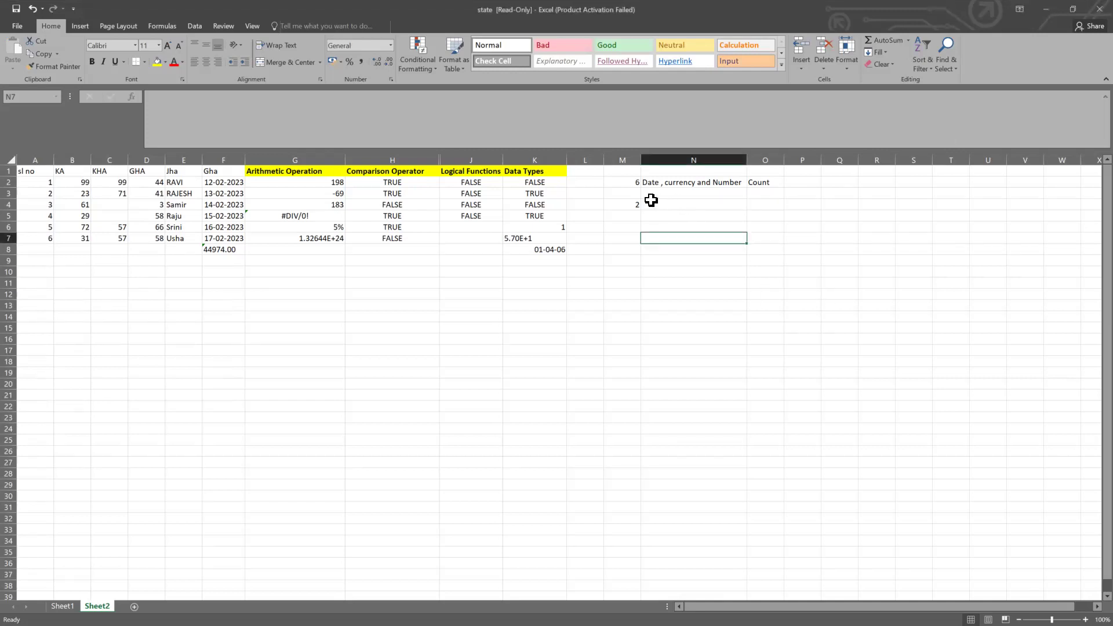
Clear the practice formulas and notes from the range M1:N10 and cell O2
drag(604, 174, 719, 272)
key(Delete)
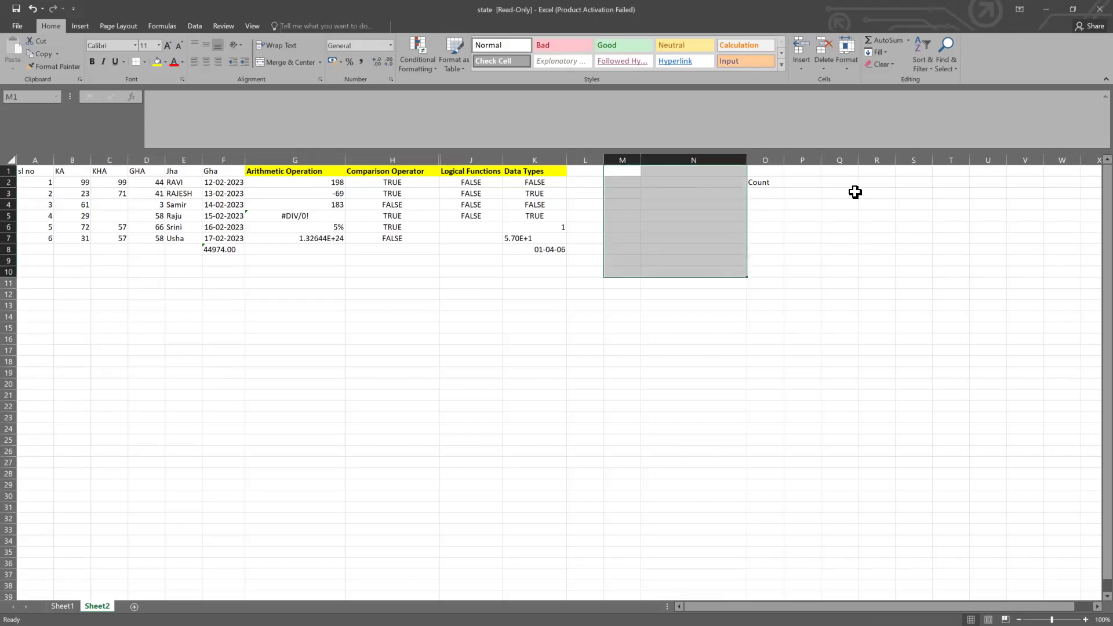
click(763, 182)
key(Delete)
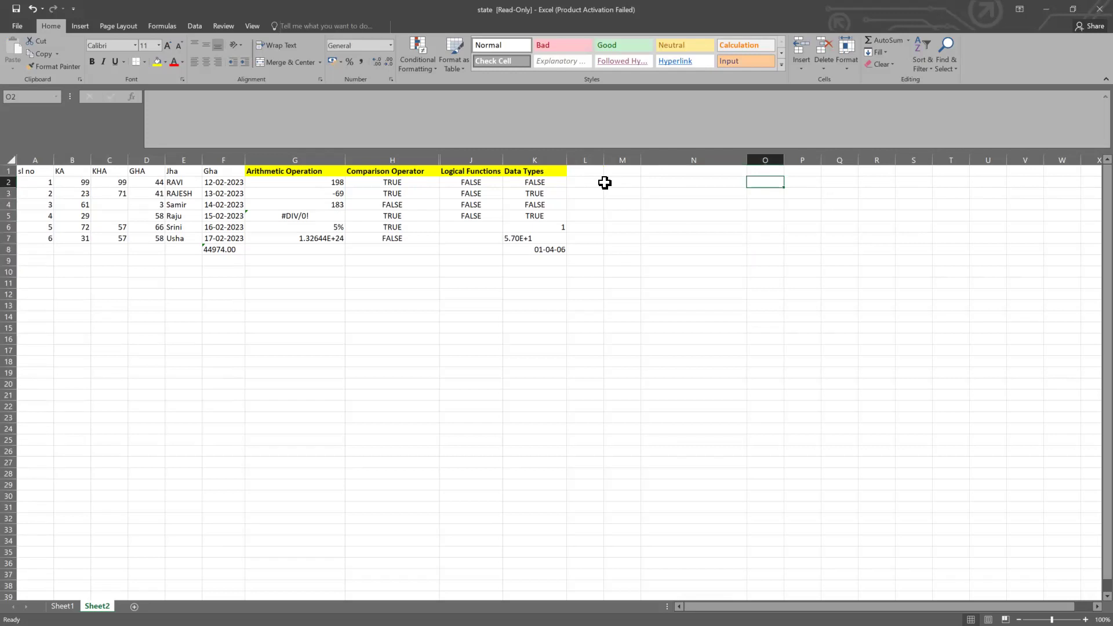
Add the column headings "count" in cell L1 and "Statistics" in cell M1
click(582, 169)
text(count)
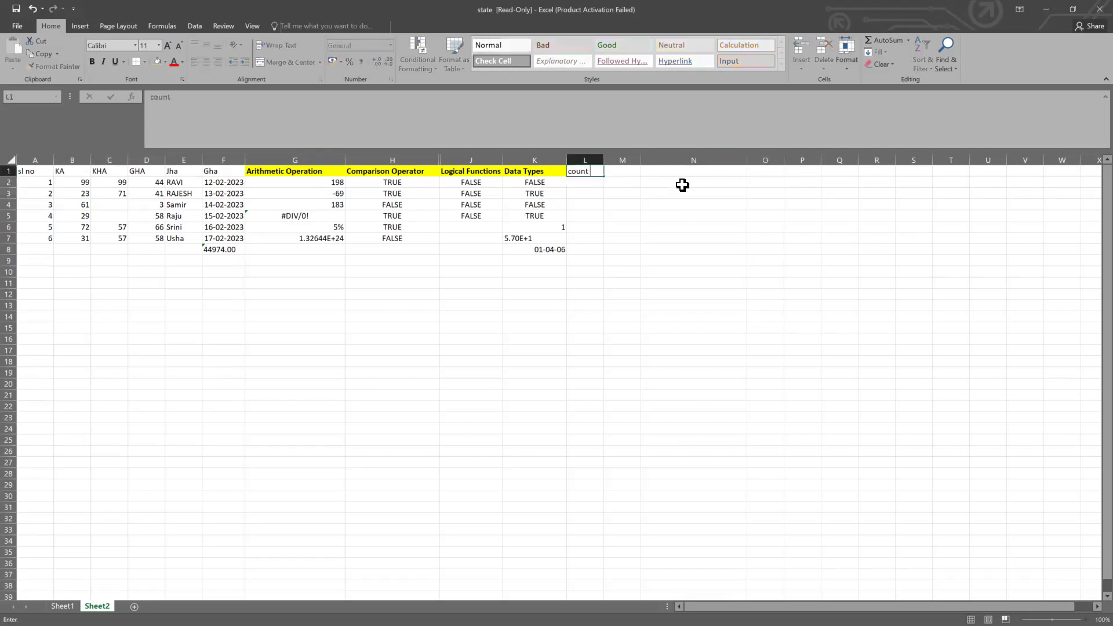
key(Tab)
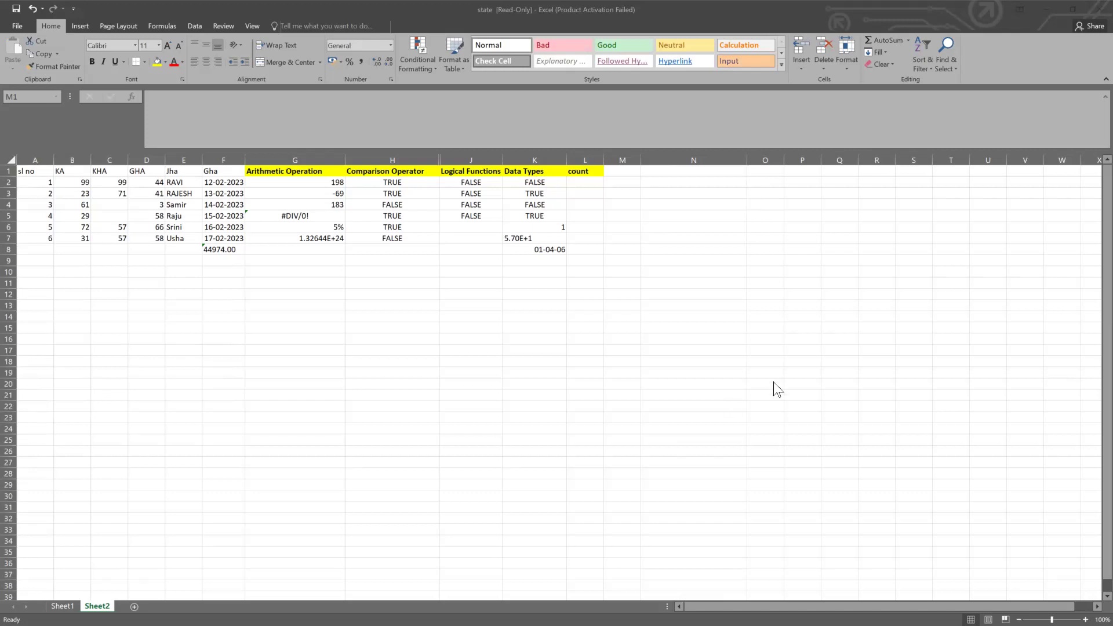
click(624, 171)
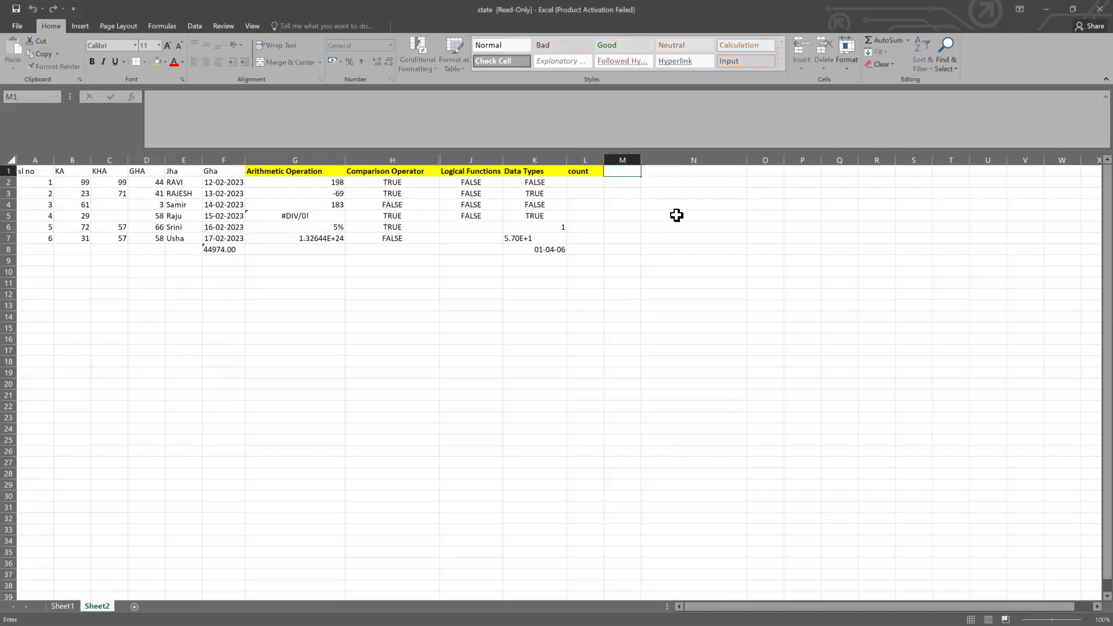
text(Statistics)
click(765, 265)
List the covered functions Count, count a and count Blank in cells L2 to L4 under the count heading
click(618, 193)
click(594, 205)
click(590, 183)
text(Count)
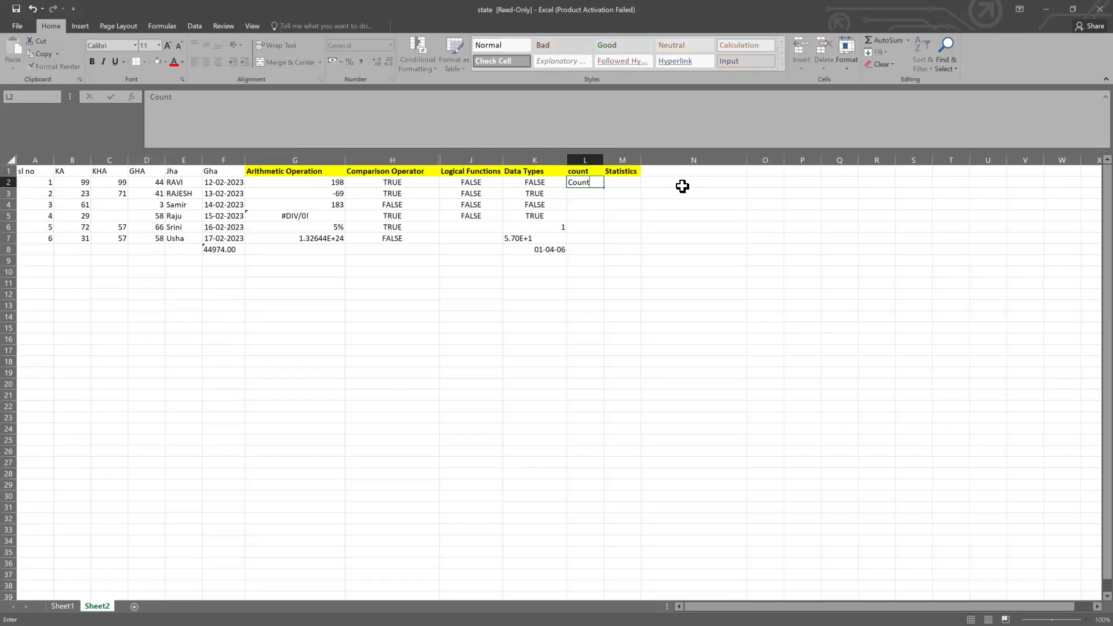
key(Return)
text(count a)
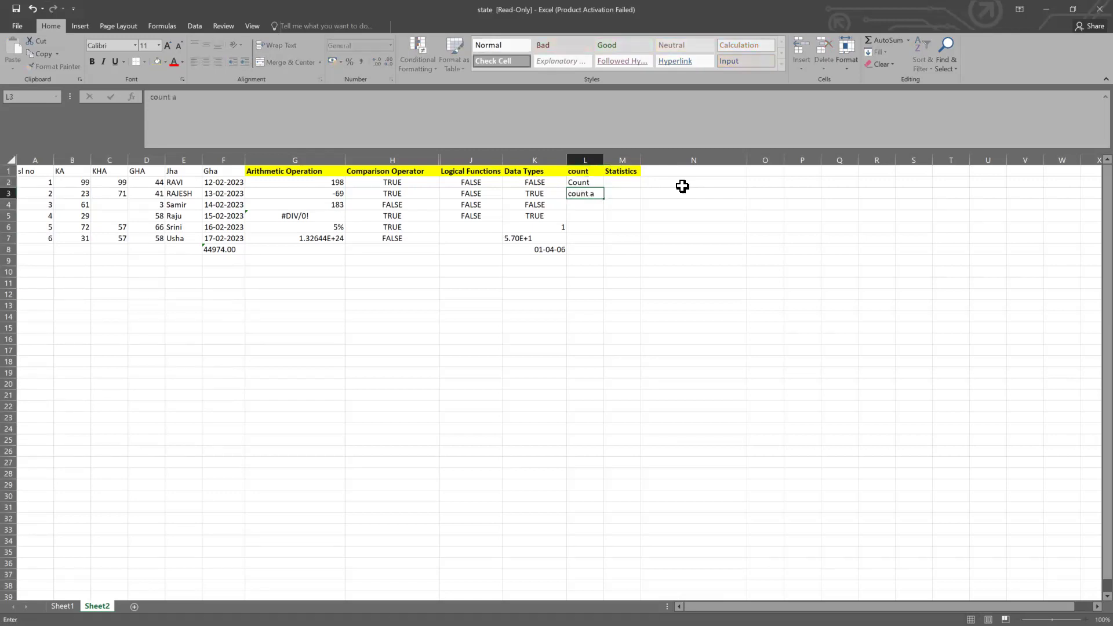
key(Return)
text(count Blank)
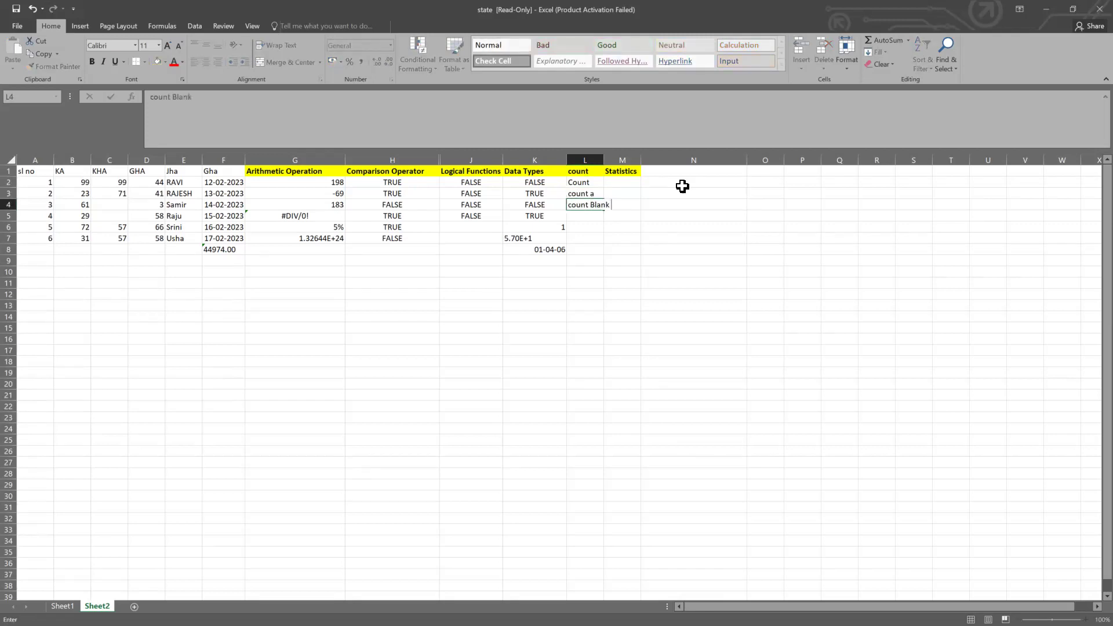
click(682, 185)
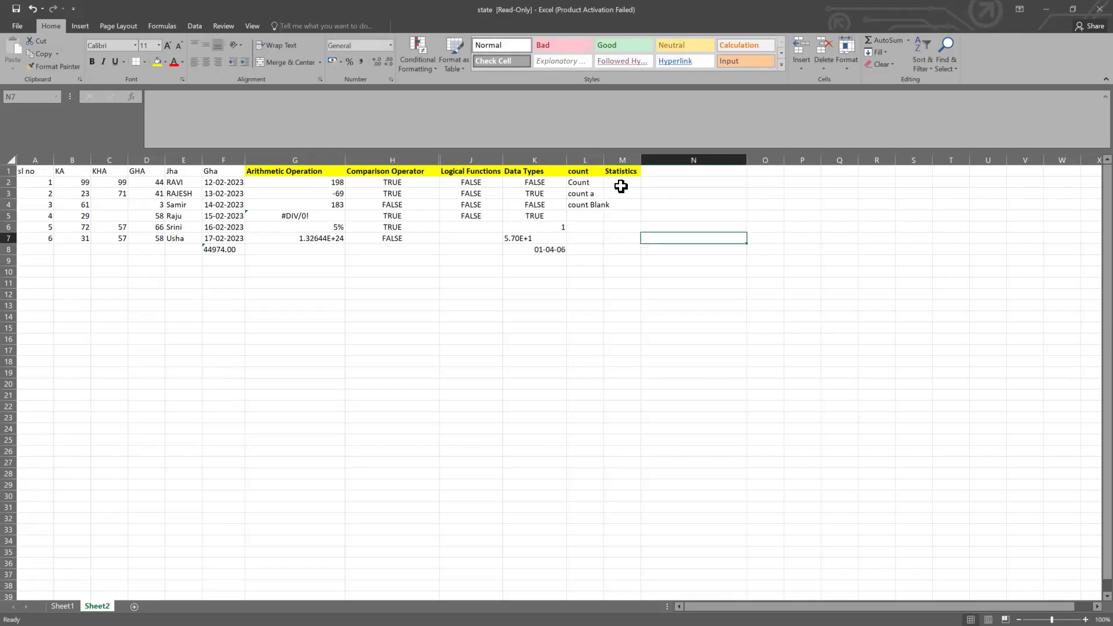
Fit the width of column L to its contents and widen the Statistics column M
click(619, 174)
click(642, 253)
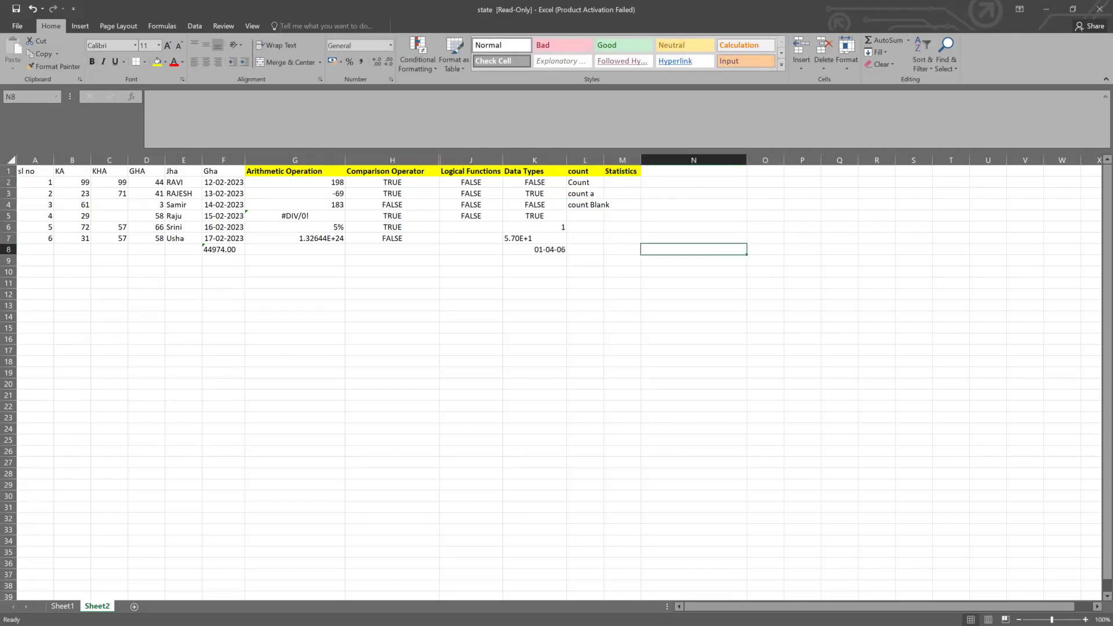
click(621, 216)
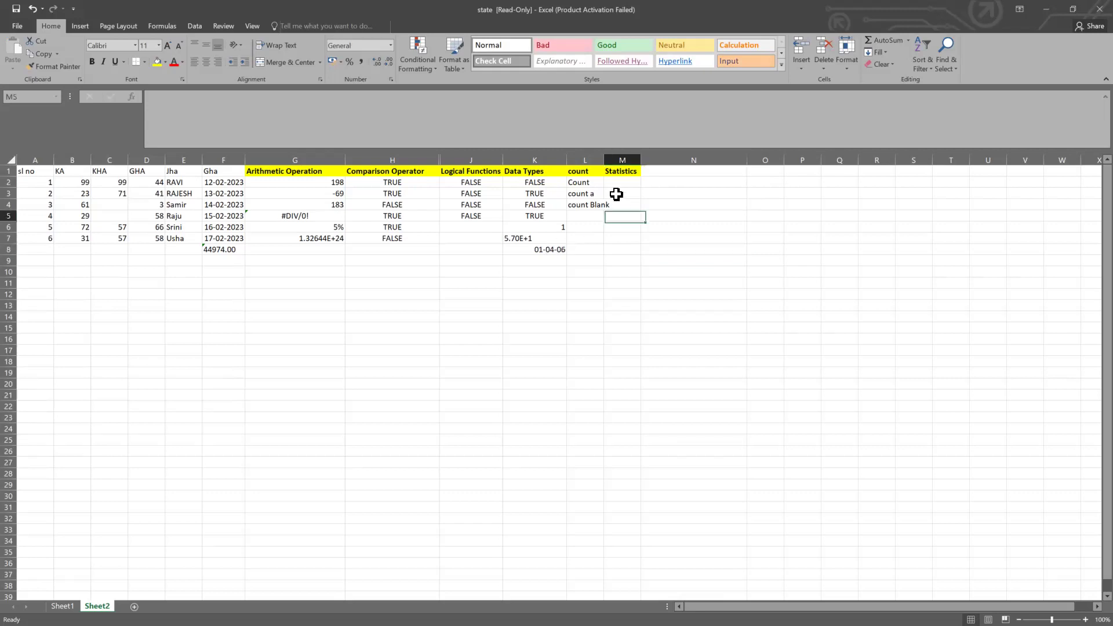
double_click(606, 154)
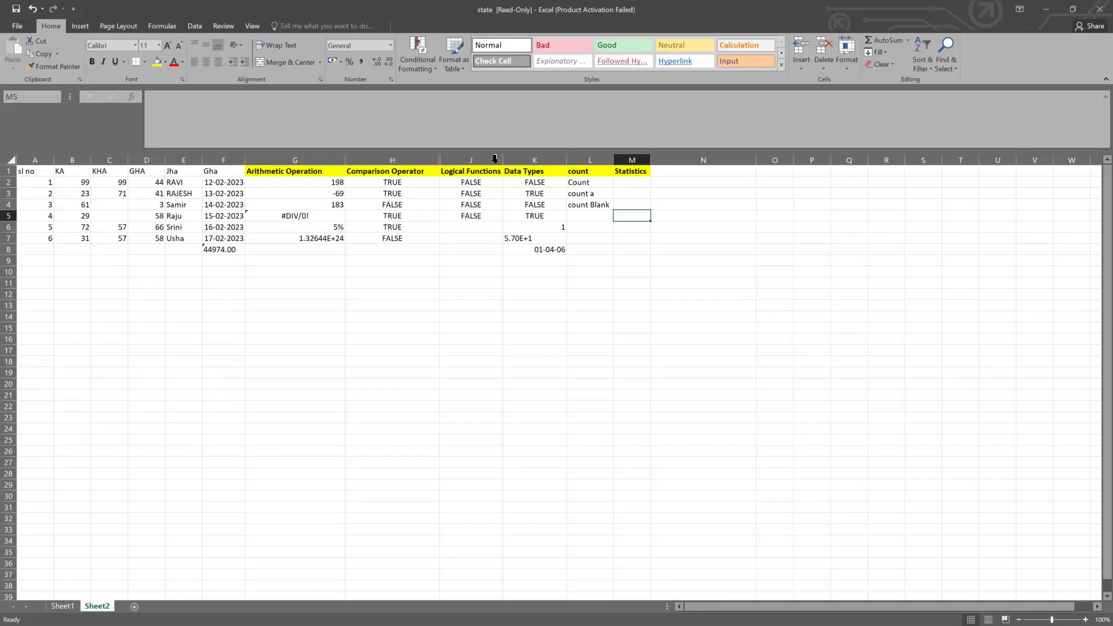
click(645, 192)
drag(649, 160, 748, 240)
click(660, 182)
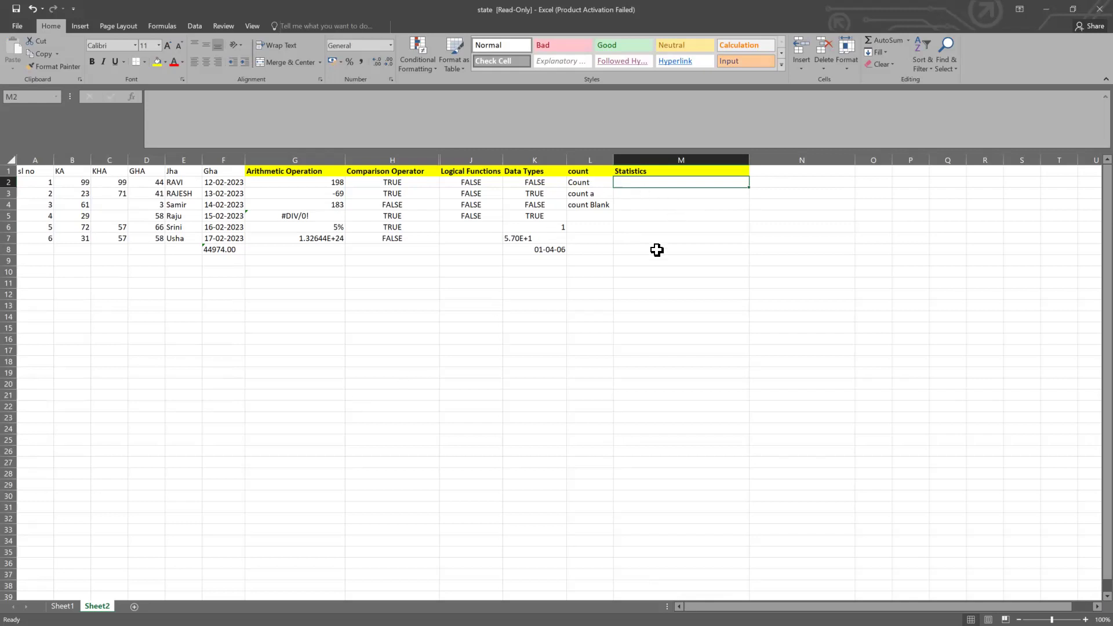
click(665, 215)
click(655, 183)
click(651, 272)
click(651, 216)
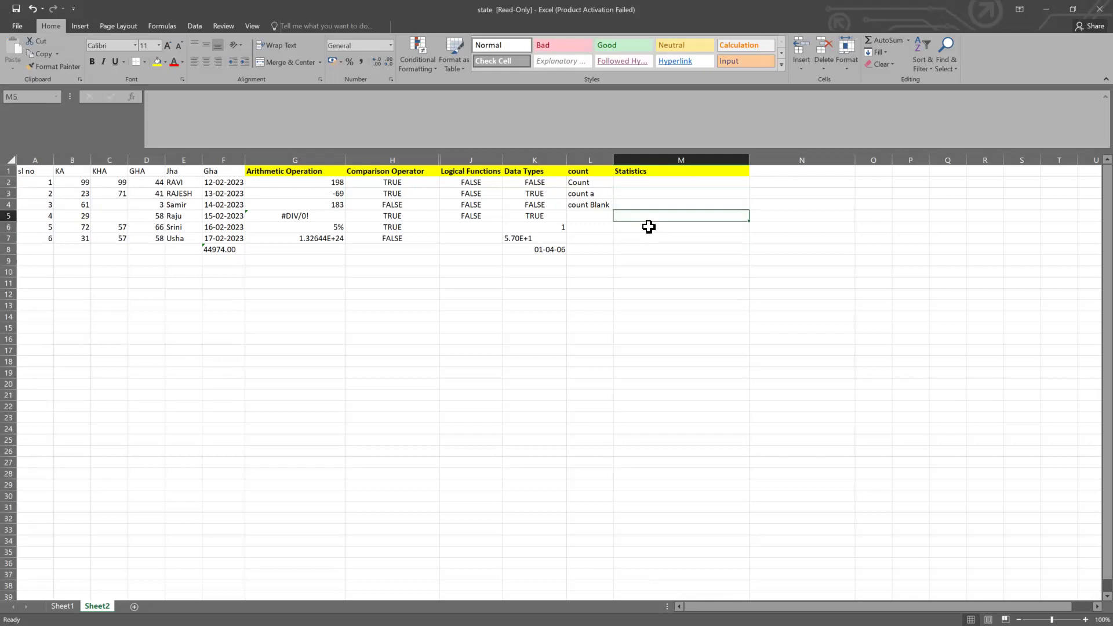
drag(646, 182, 661, 339)
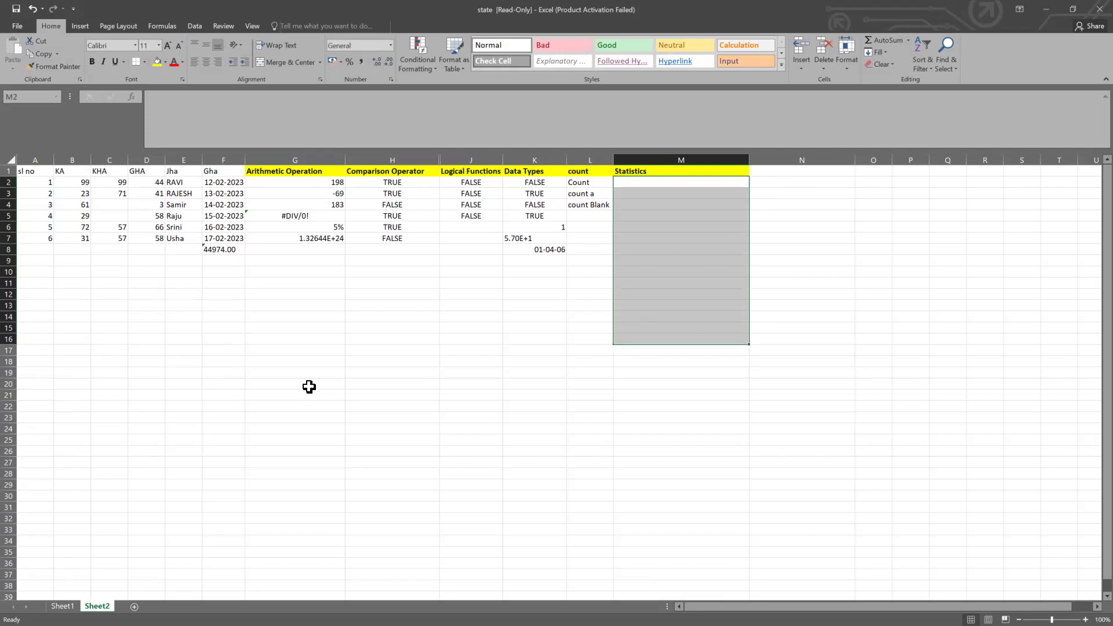
click(516, 288)
click(682, 214)
click(635, 181)
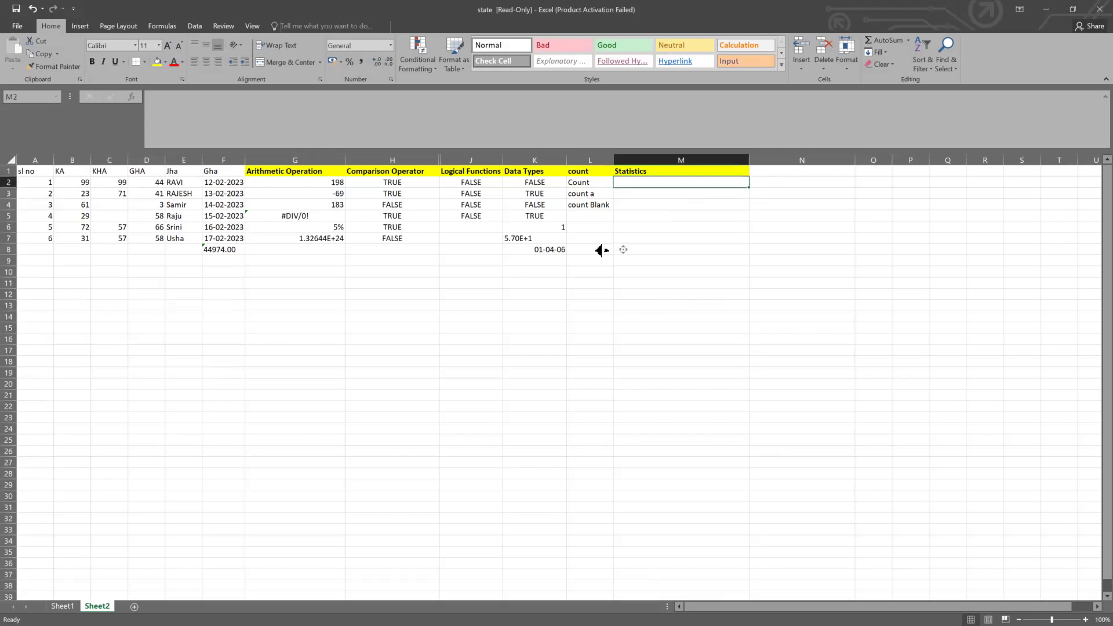
click(677, 248)
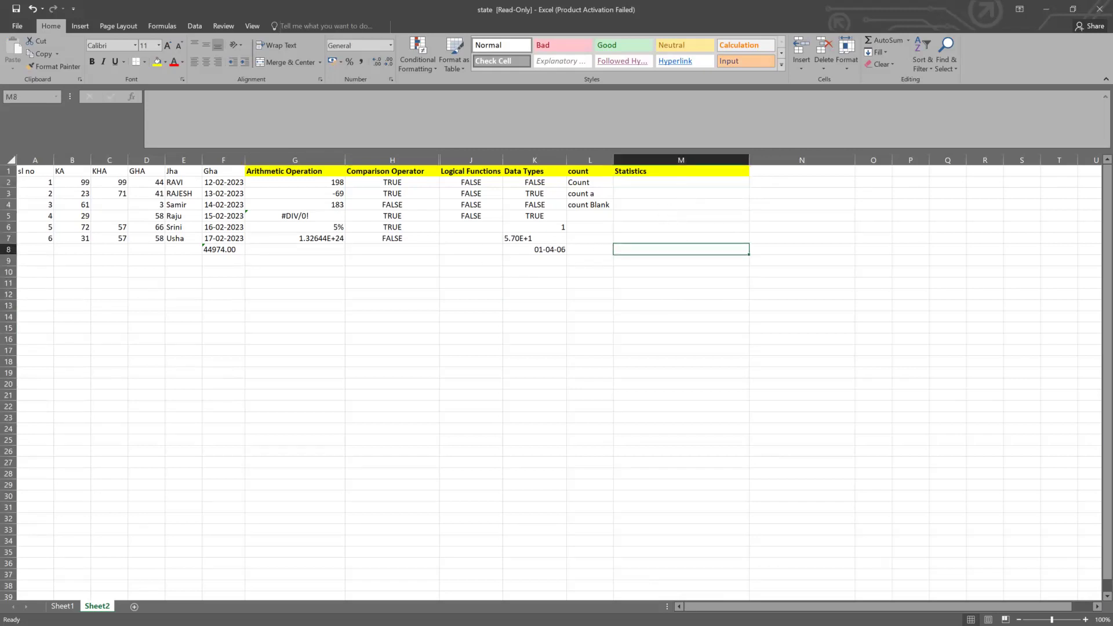
click(651, 216)
click(651, 182)
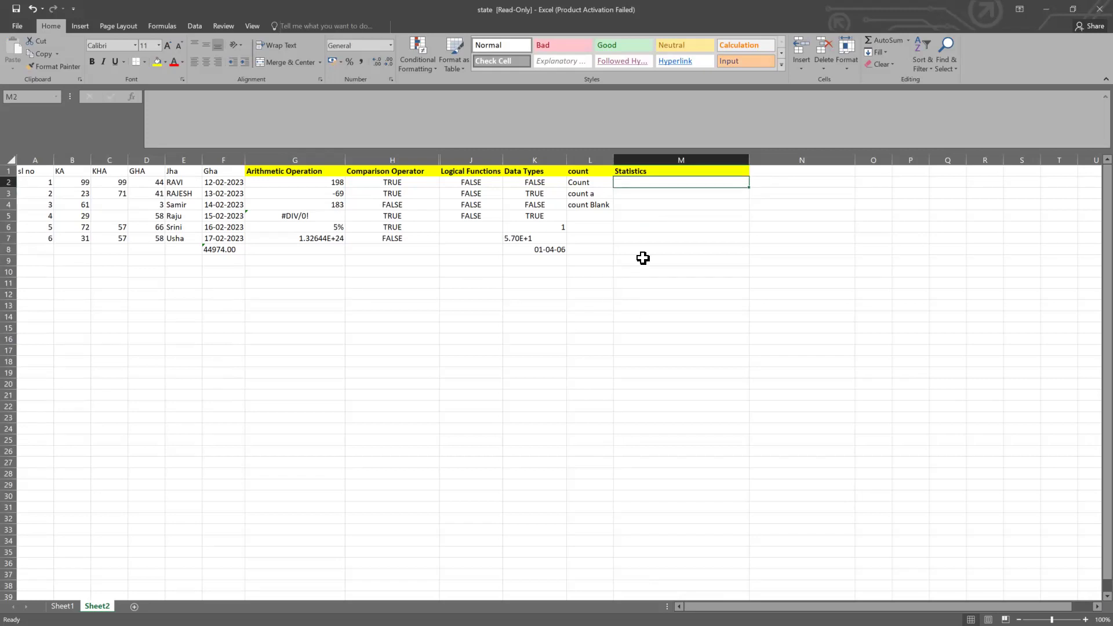
scroll(656, 193, up, 3)
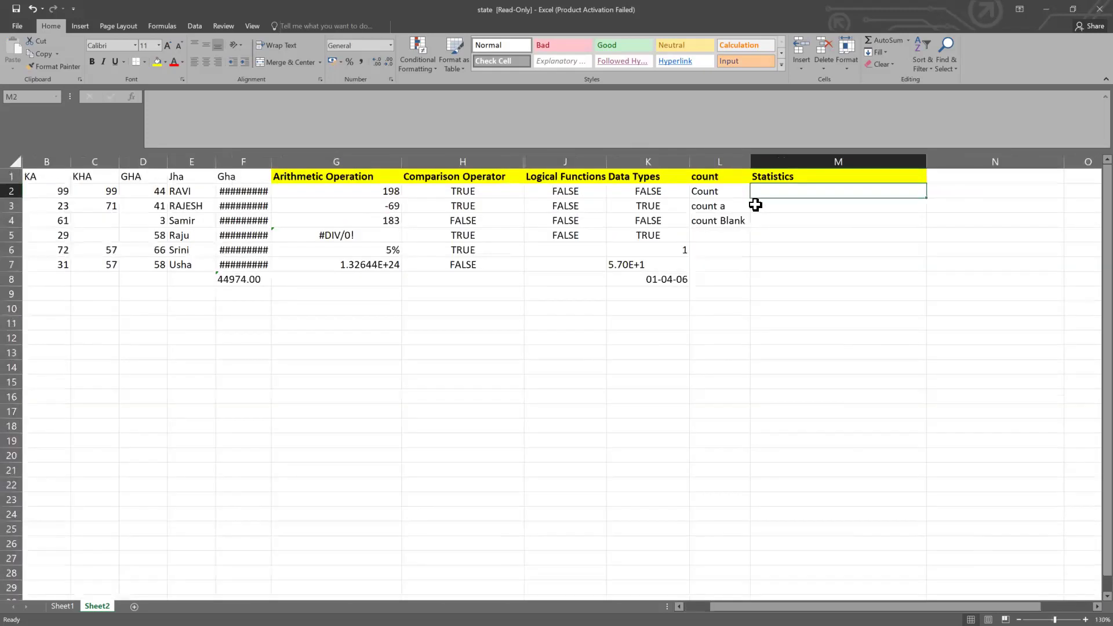
double_click(815, 177)
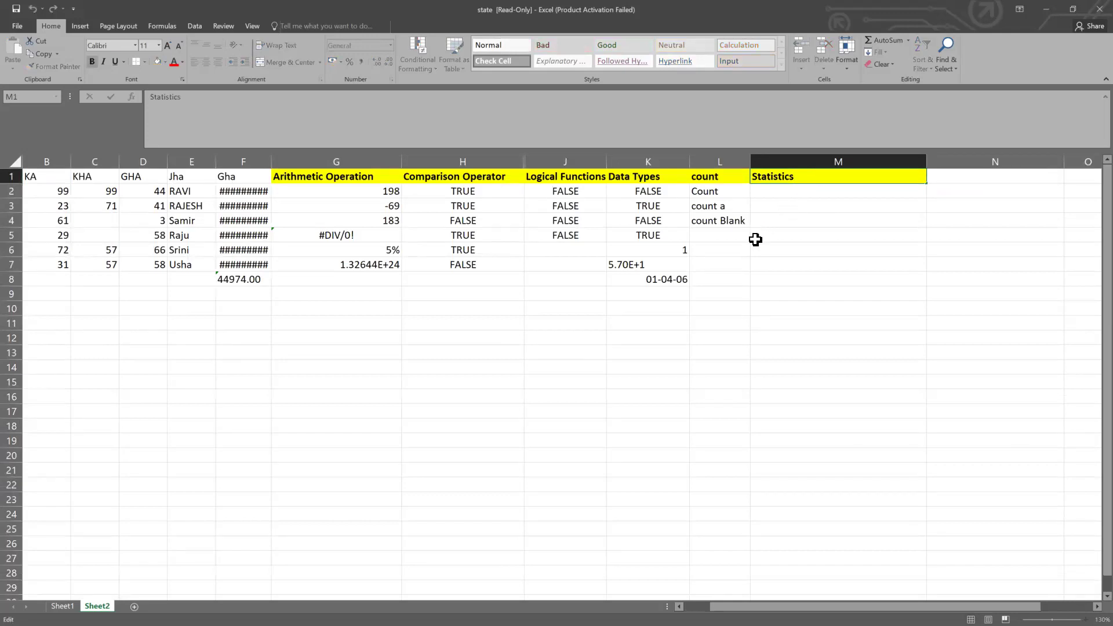
click(772, 301)
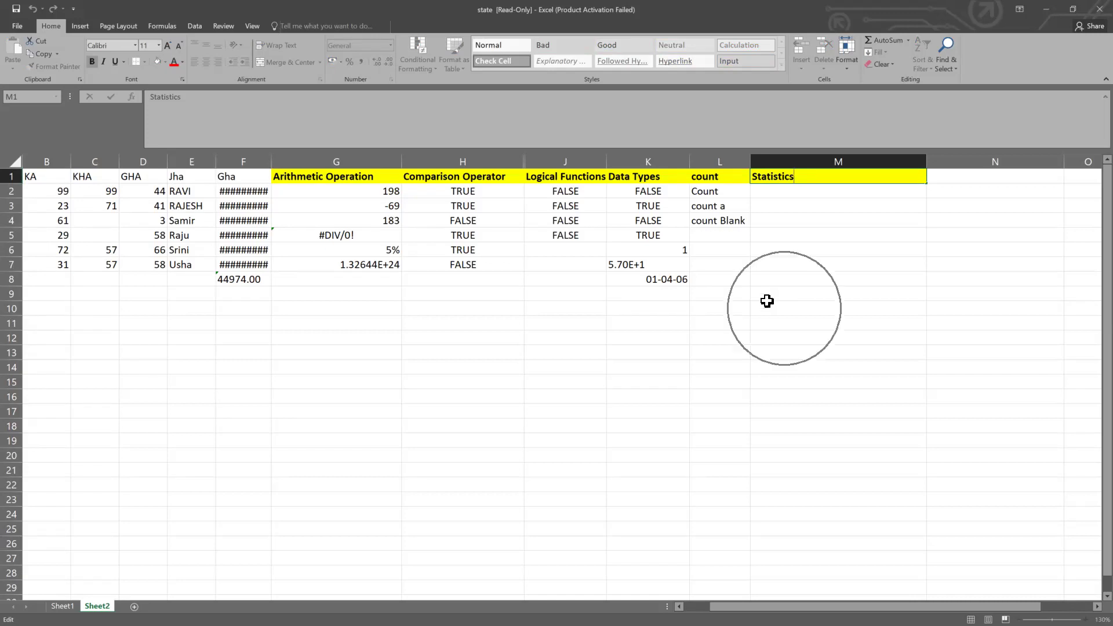
scroll(766, 292, down, 1)
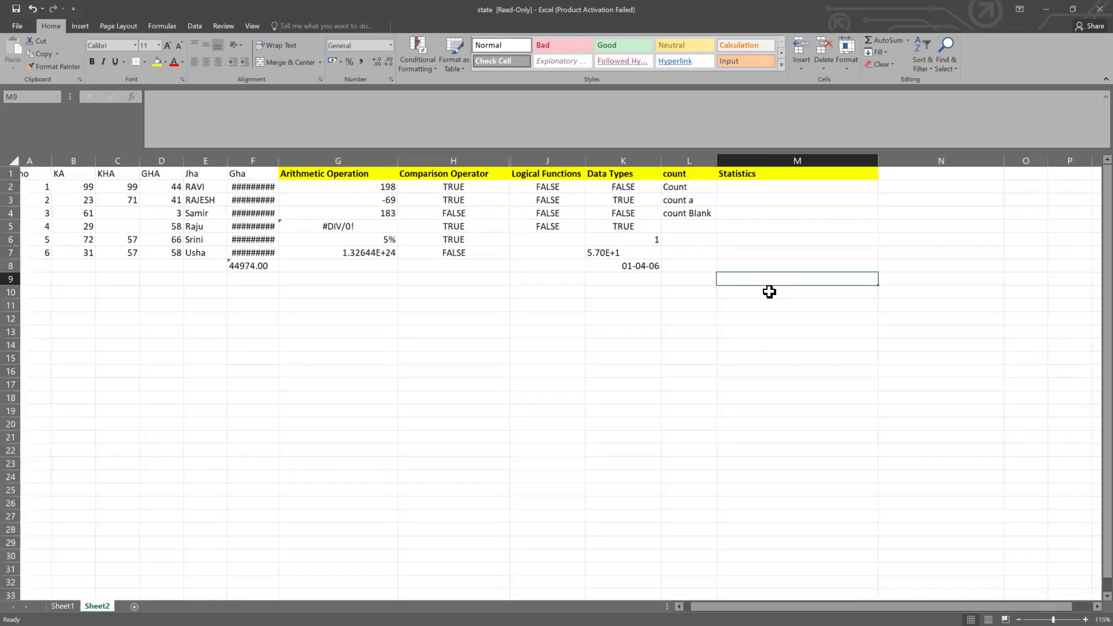
click(780, 237)
click(753, 183)
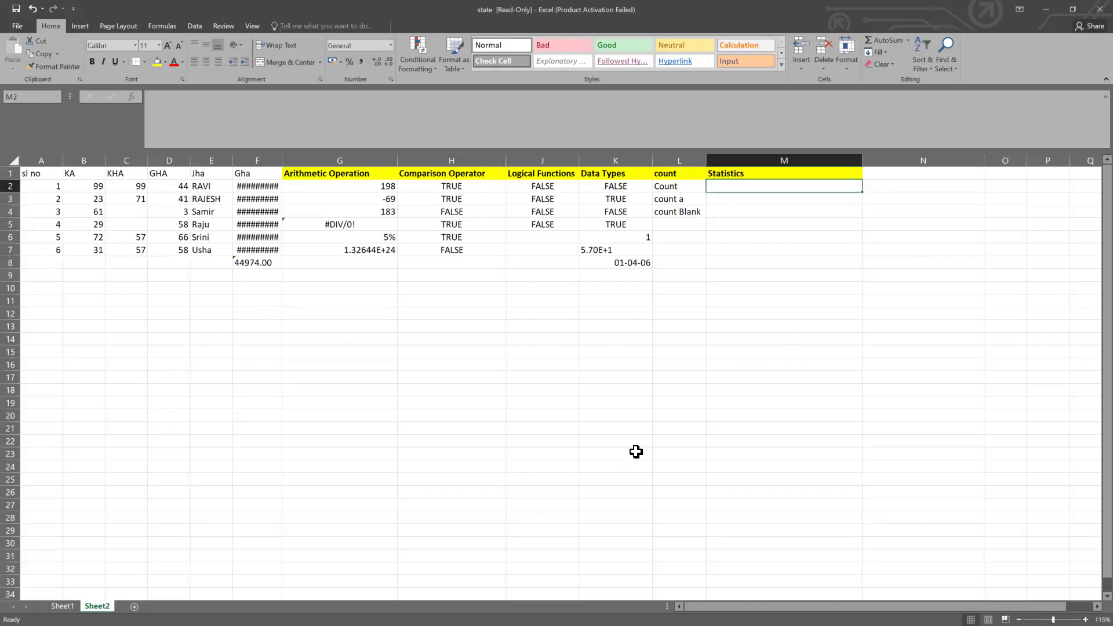
scroll(660, 445, up, 2)
scroll(730, 390, up, 1)
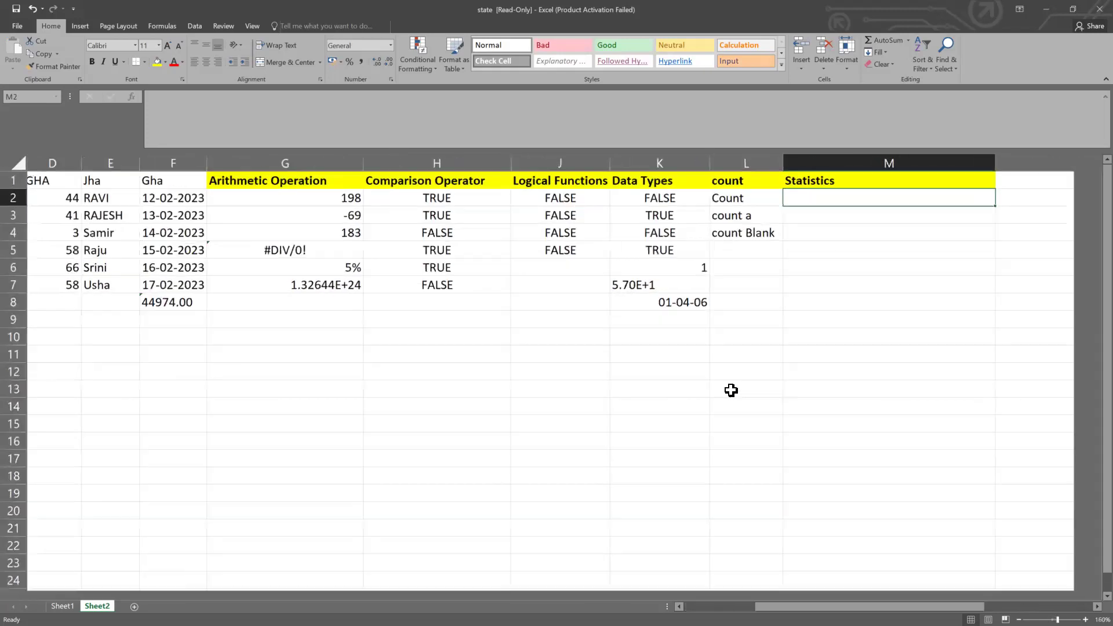
scroll(447, 405, left, 1)
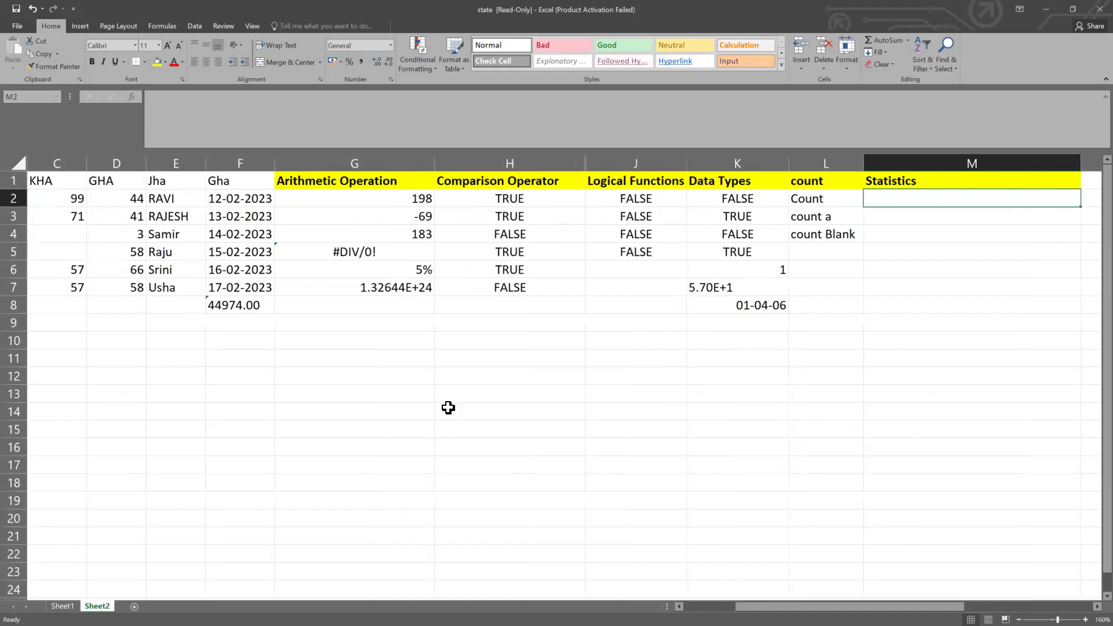
Fit the width of all columns on the sheet to their contents
click(447, 407)
scroll(437, 300, left, 1)
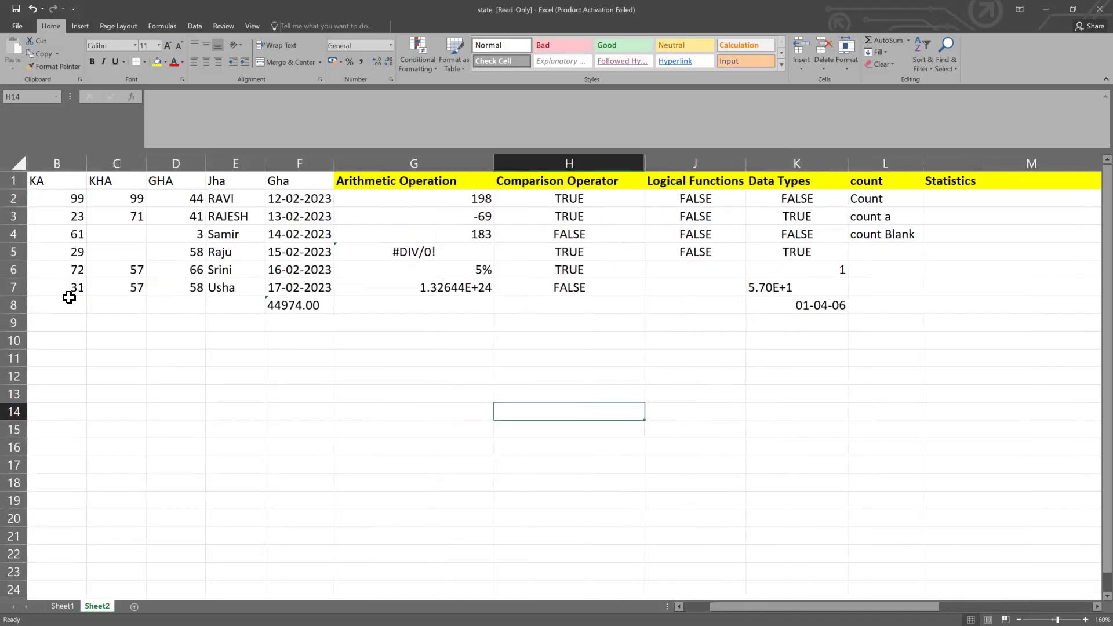
click(71, 304)
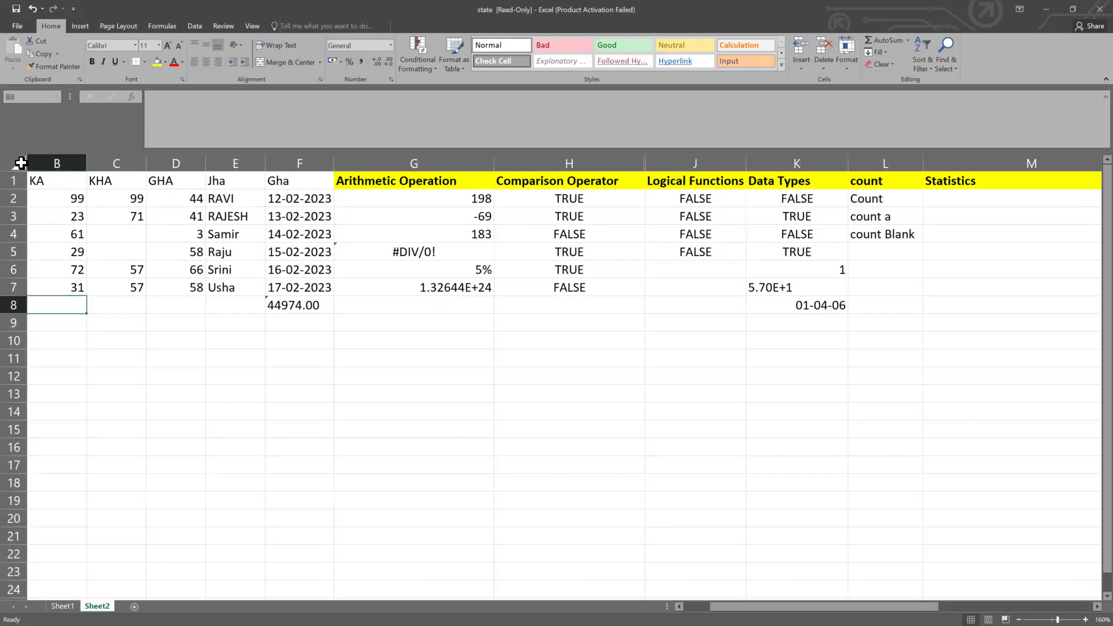
click(55, 163)
drag(81, 161, 48, 162)
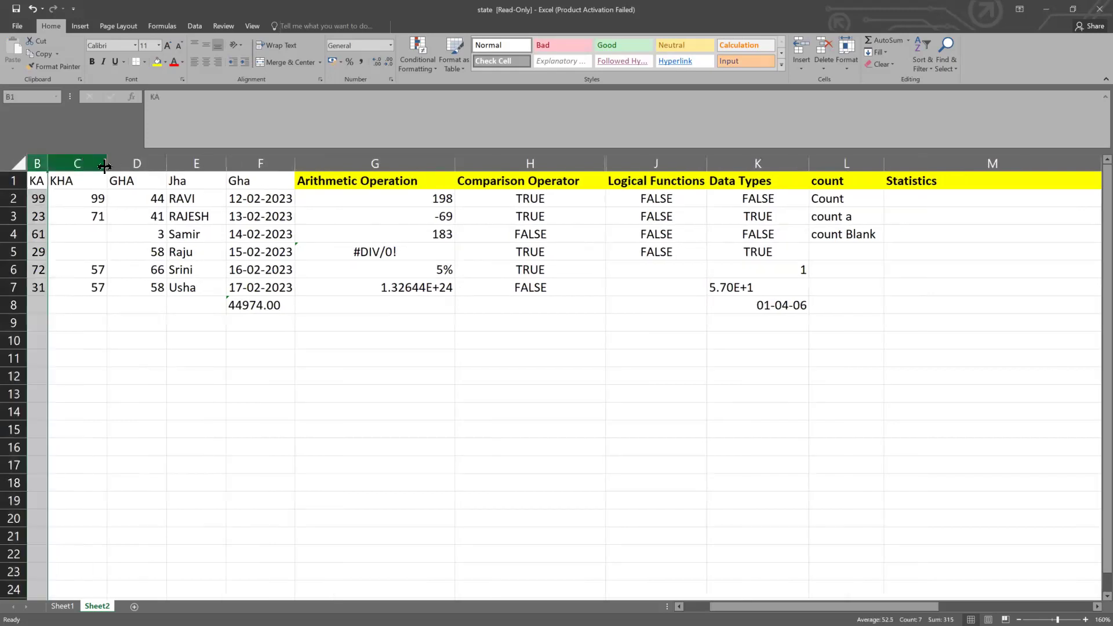
click(23, 165)
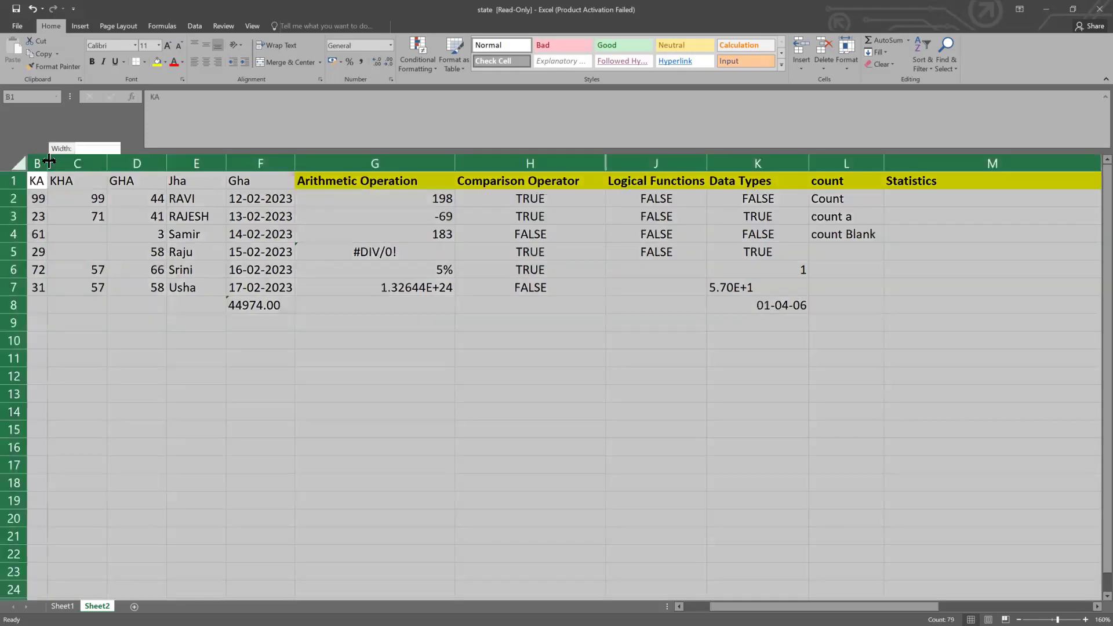
double_click(48, 163)
click(674, 299)
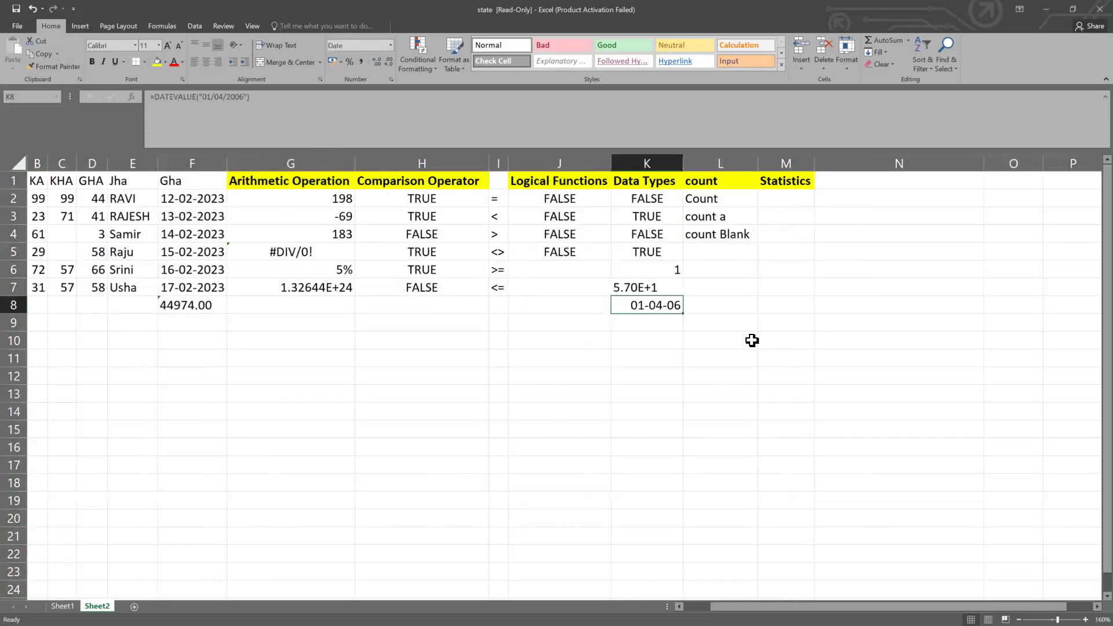
Narrow the Arithmetic Operation column G and the Comparison Operator column H
ctrl+scroll(751, 340, up, 1)
ctrl+scroll(752, 340, up, 1)
ctrl+scroll(812, 325, up, 1)
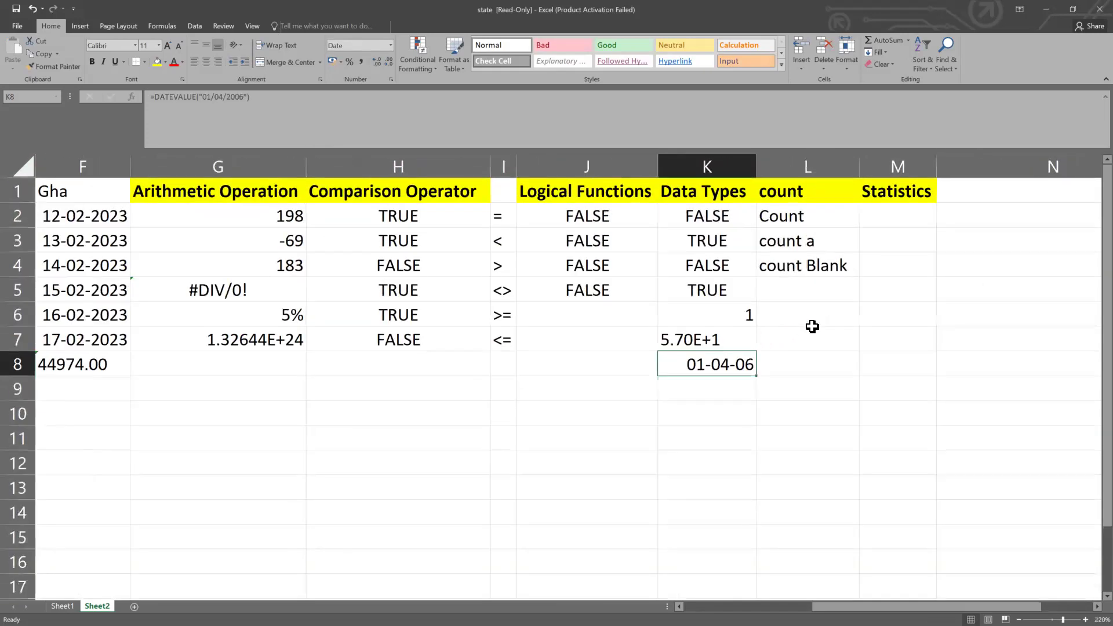
ctrl+scroll(272, 335, up, 1)
scroll(271, 335, left, 2)
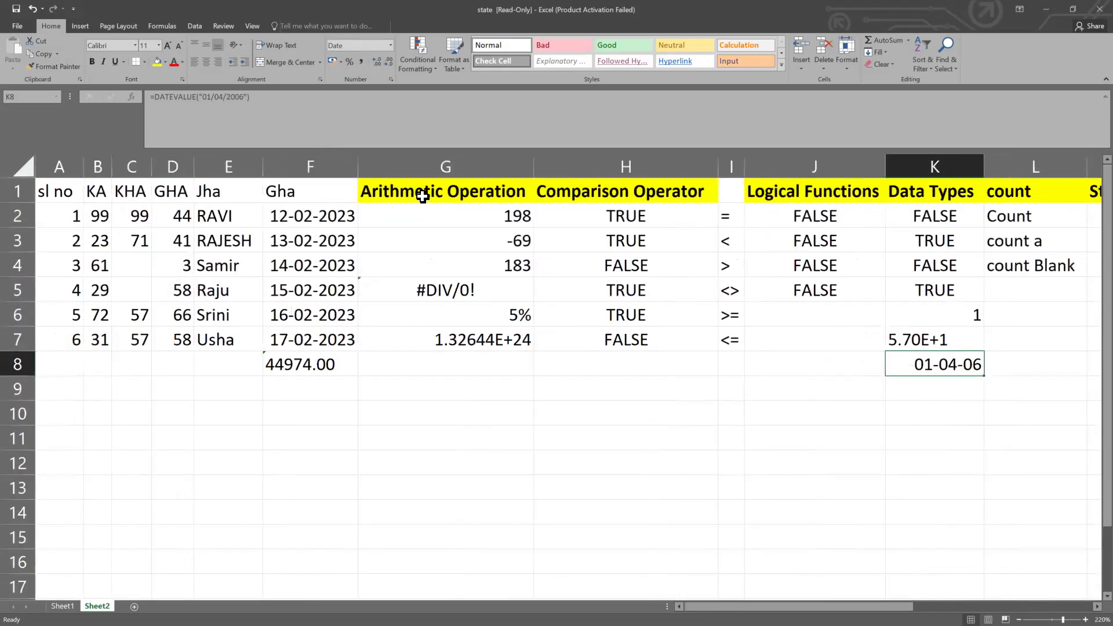
drag(533, 162, 419, 163)
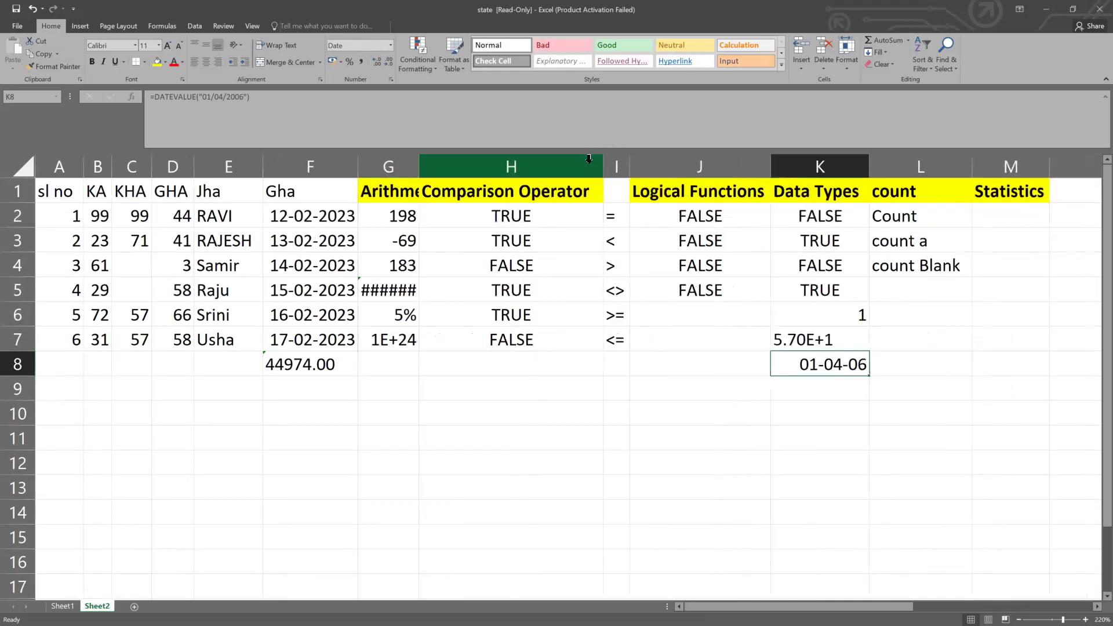
drag(600, 164, 487, 164)
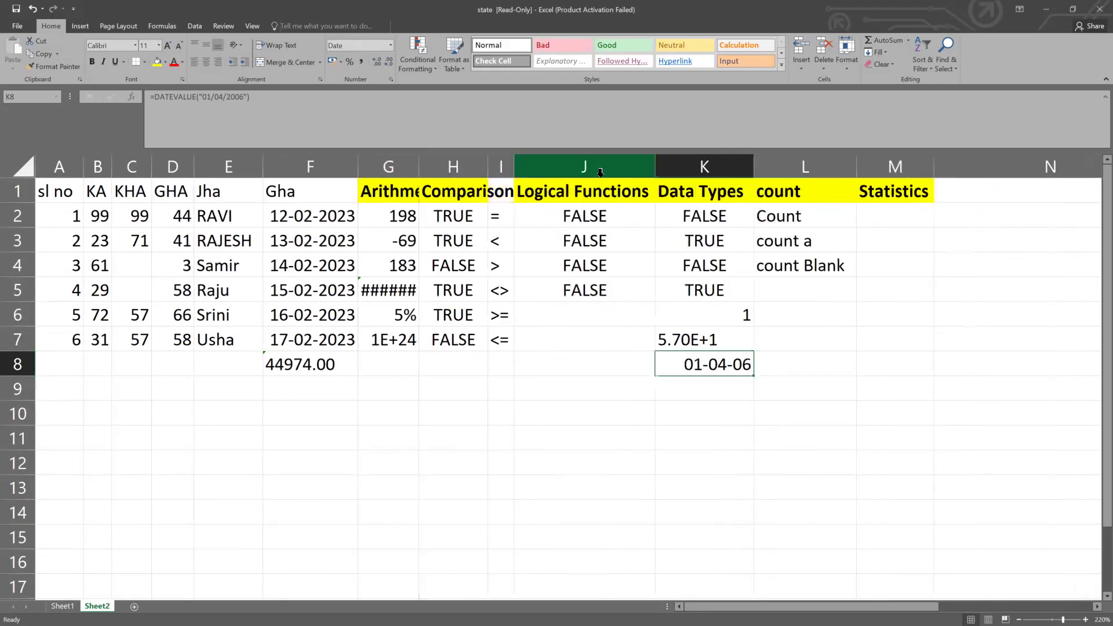
Hide columns G through L so the Statistics column sits beside the sample data
drag(807, 166, 399, 166)
right_click(399, 166)
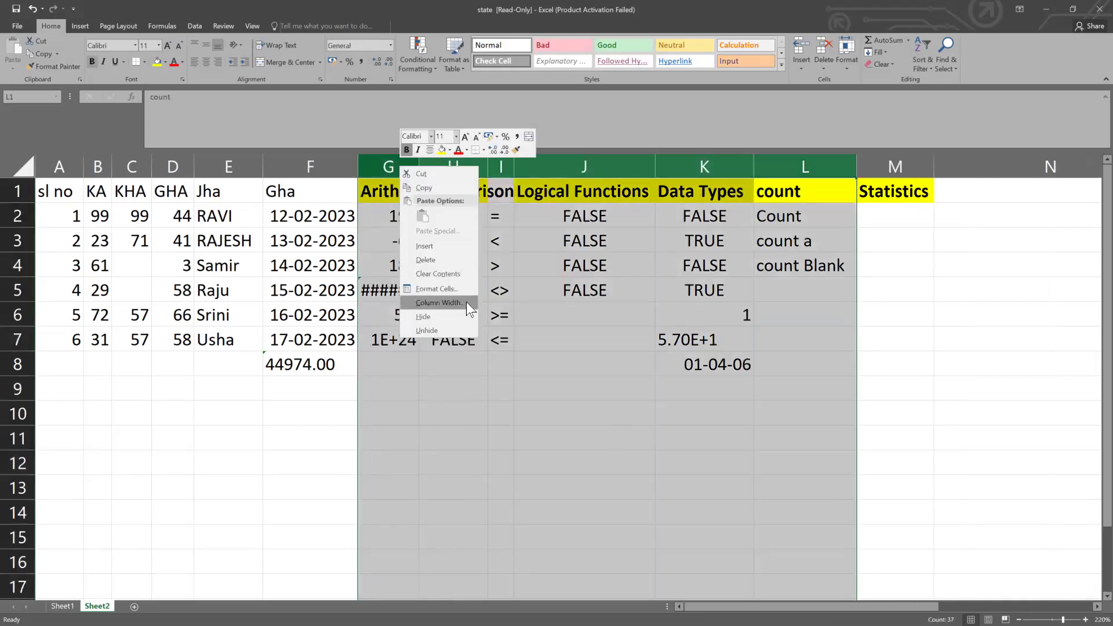
click(430, 315)
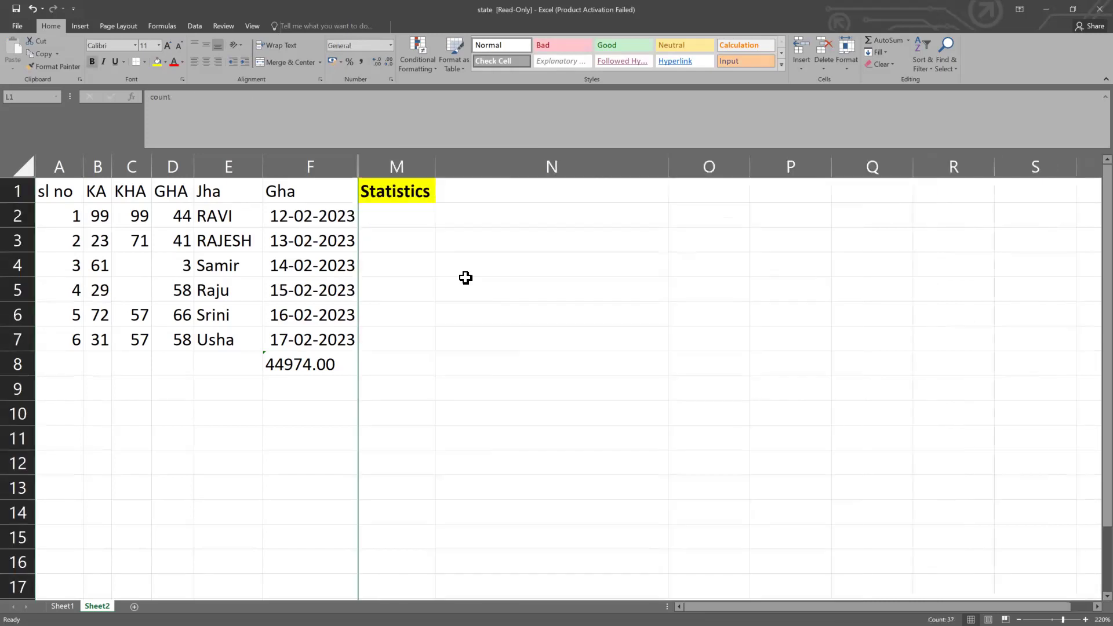
click(468, 240)
key(Left)
key(Up)
key(Left)
key(Left)
key(Left)
key(Down)
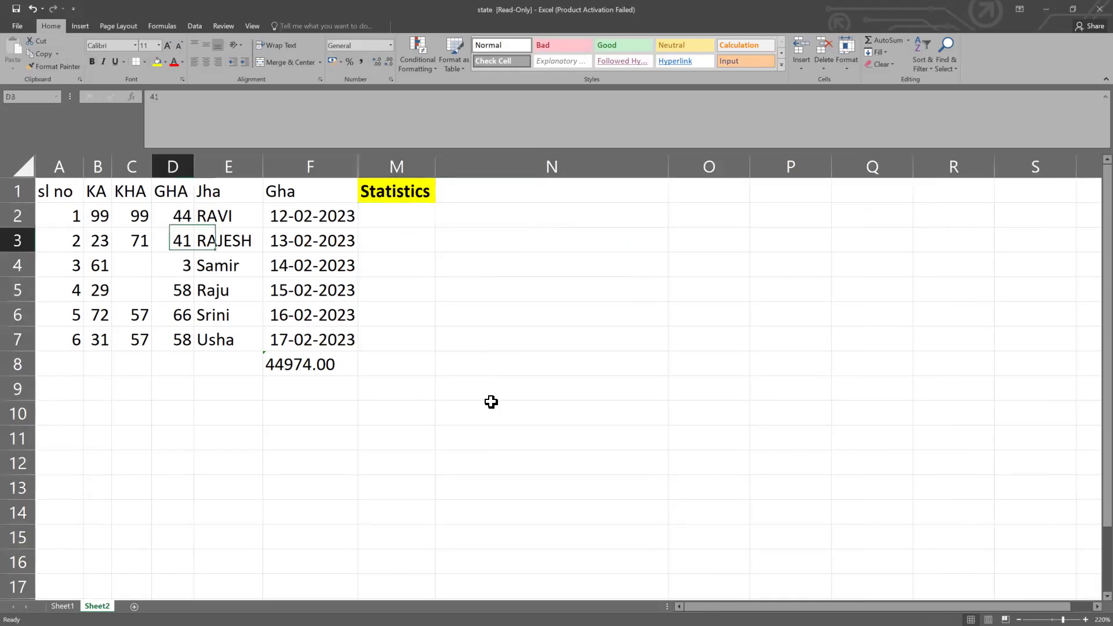
Delete the leftover value in cell F8 below the dates
click(285, 363)
key(Delete)
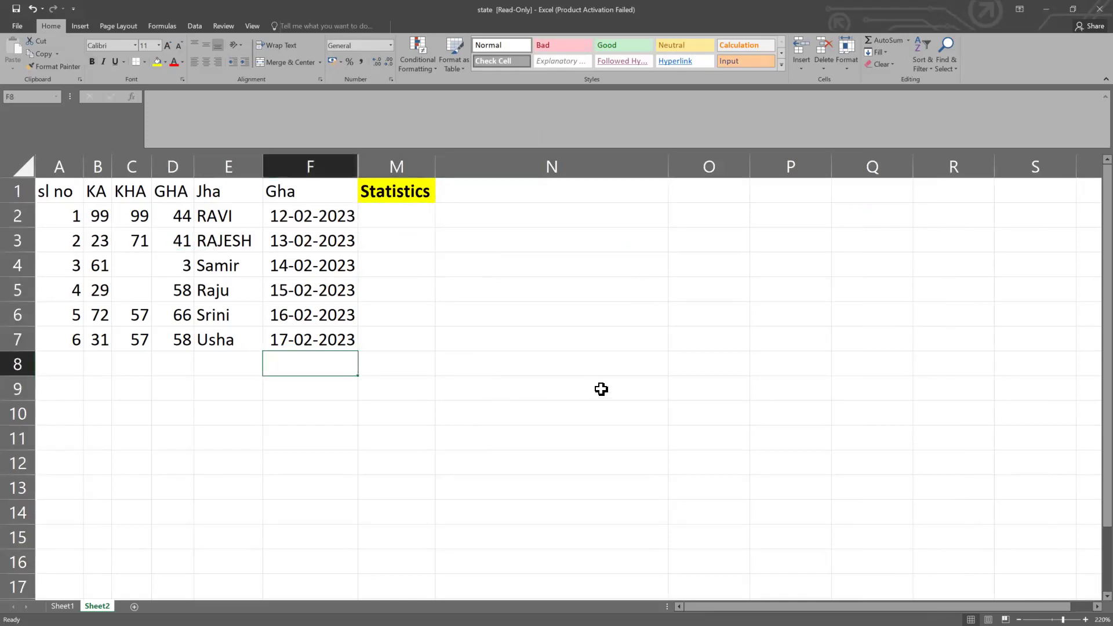
click(437, 353)
click(242, 243)
click(366, 253)
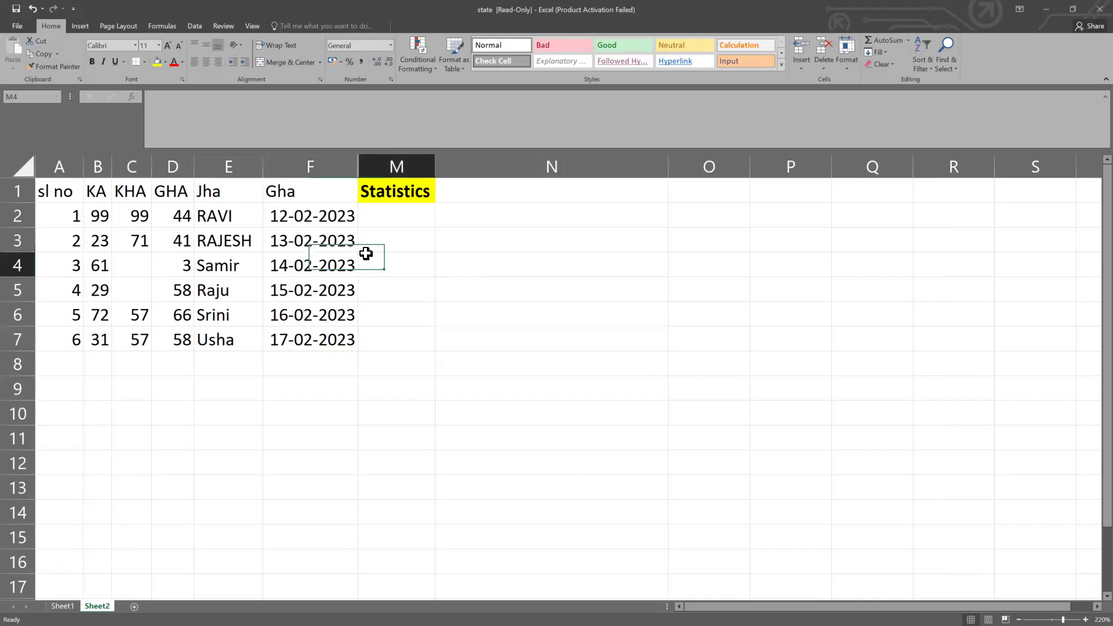
Fill the blank cells C4 and C5 in the KHA column with 56 and 87
click(134, 270)
click(132, 306)
click(132, 274)
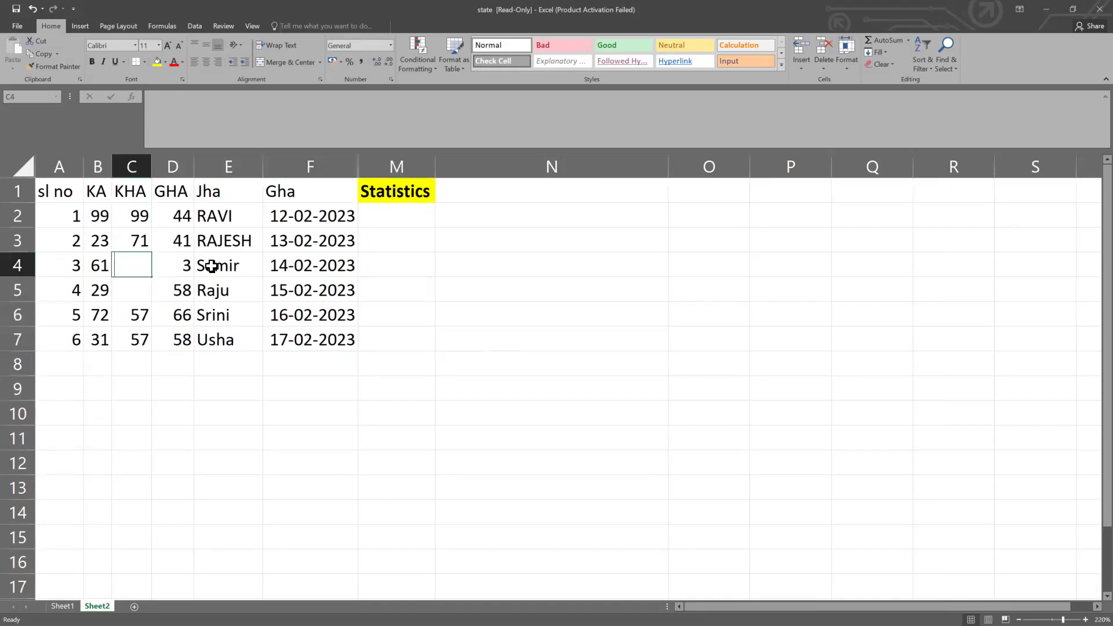
text(=)
key(BackSpace)
text(56)
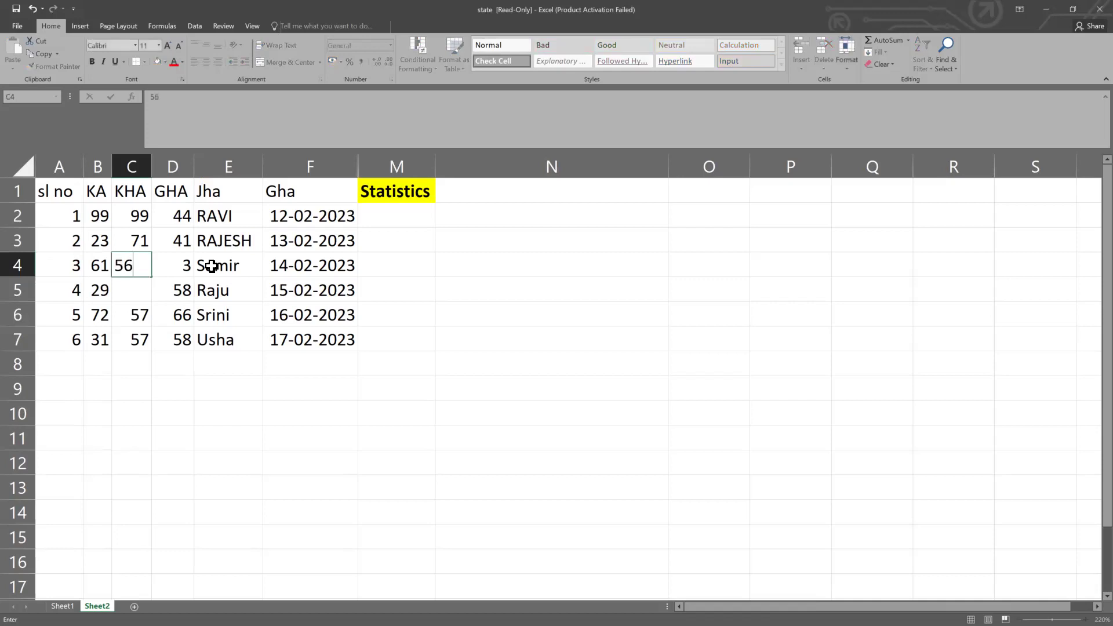
key(Return)
text(87)
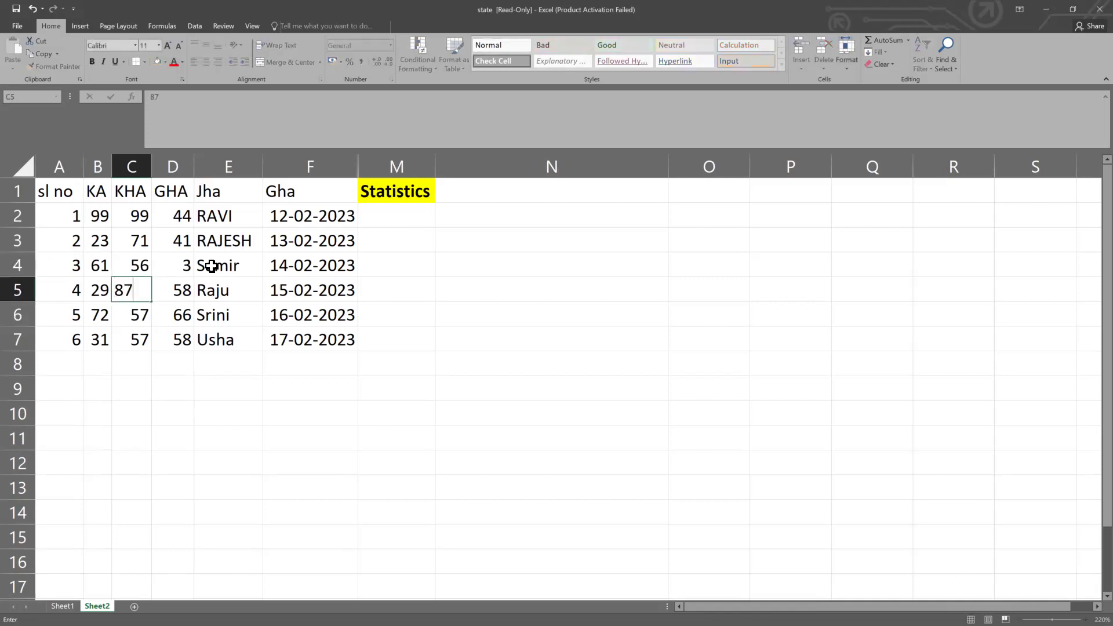
key(Return)
click(484, 356)
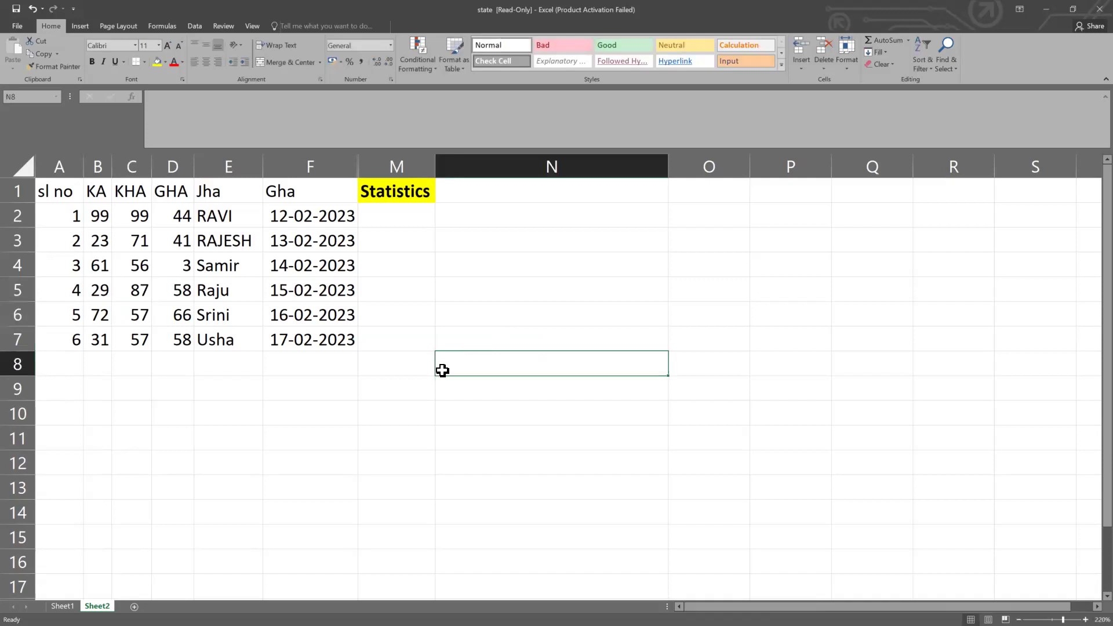
Begin a MAX formula in cell M2 under the Statistics heading
click(412, 281)
click(398, 214)
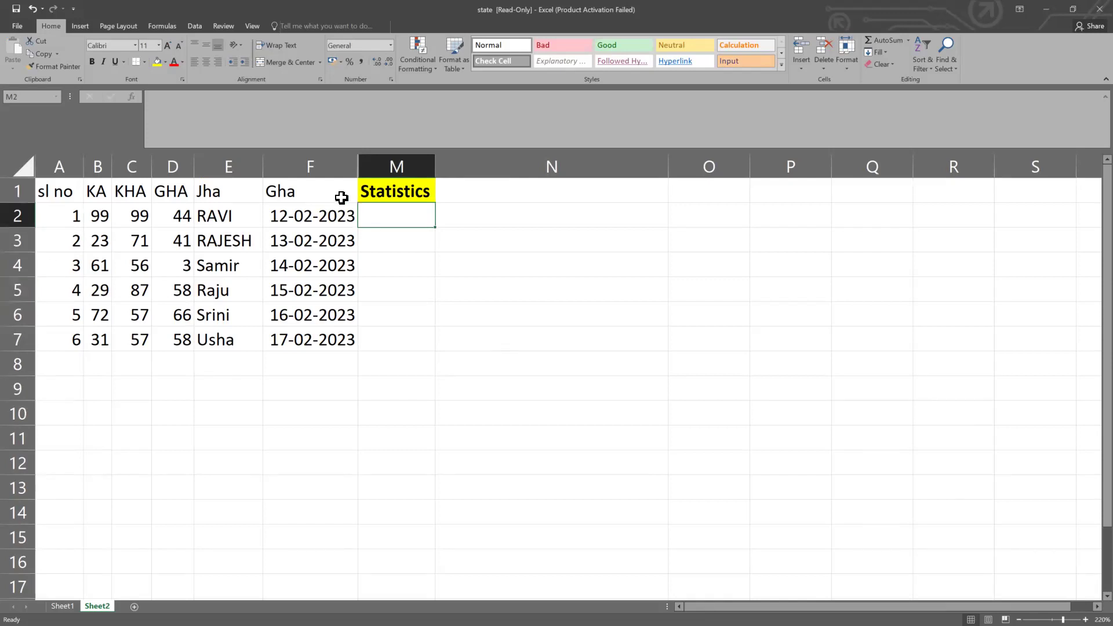
click(405, 264)
click(409, 219)
text(=)
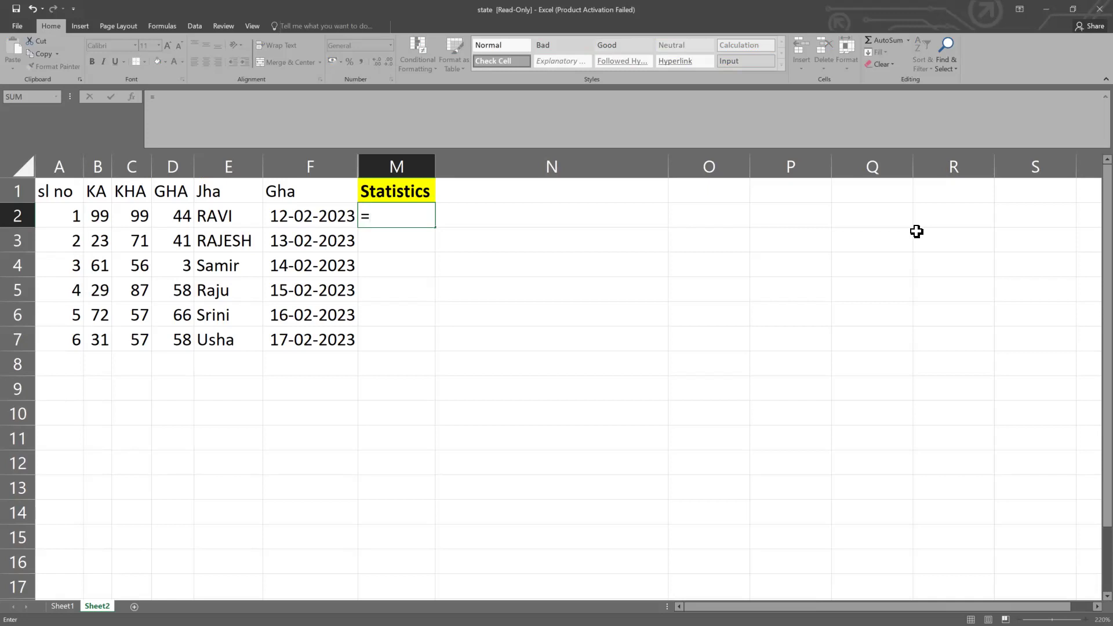
text(Max)
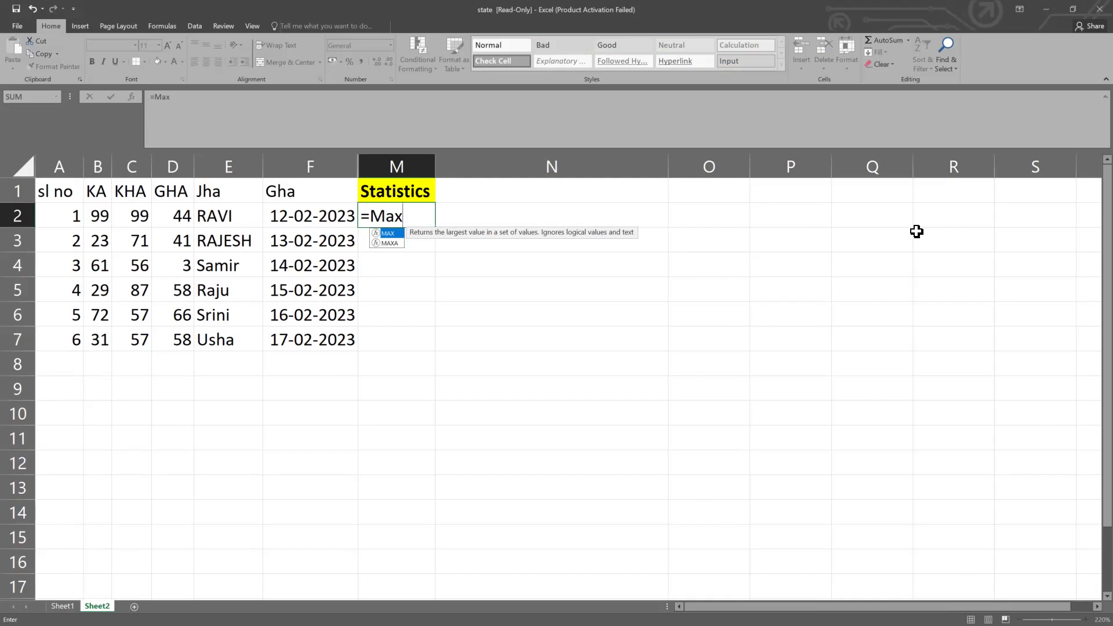
text(()
key(BackSpace)
key(Down)
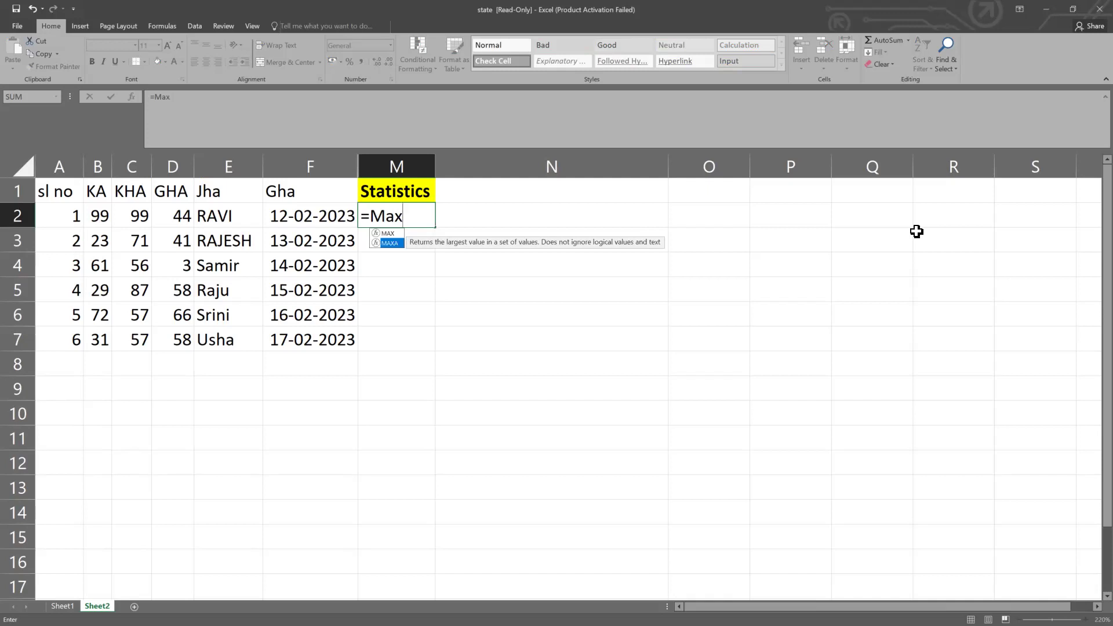
key(Tab)
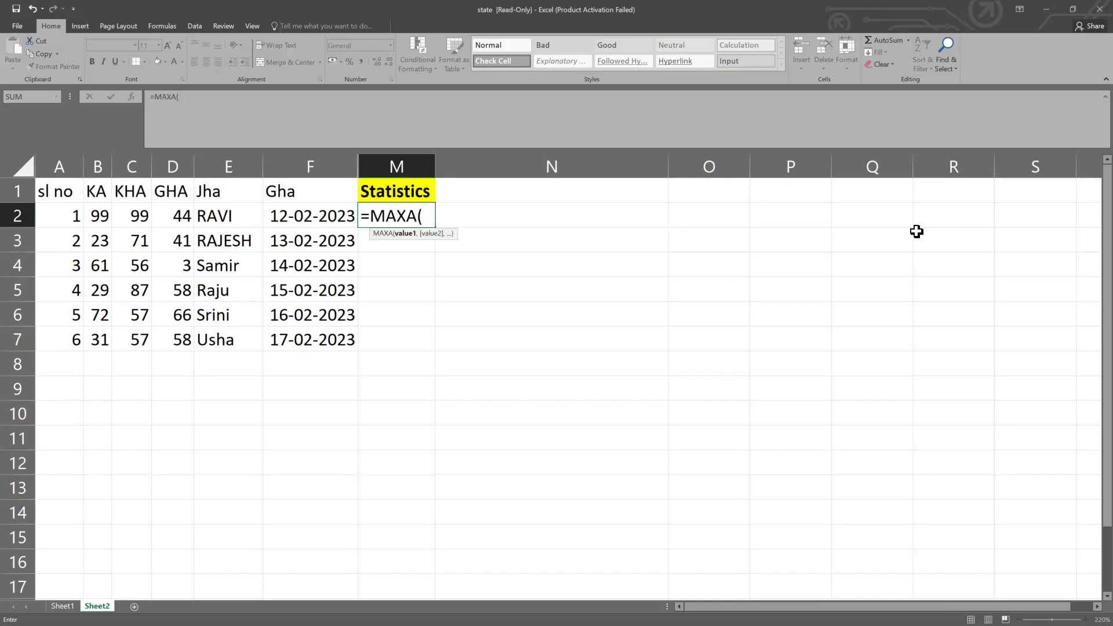
key(BackSpace)
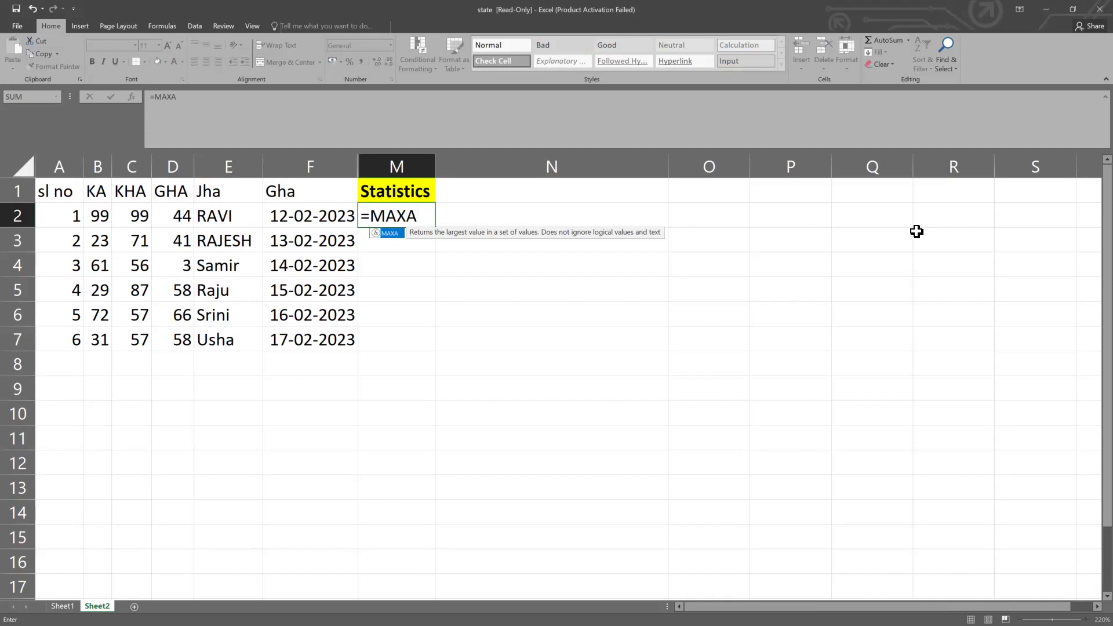
key(BackSpace)
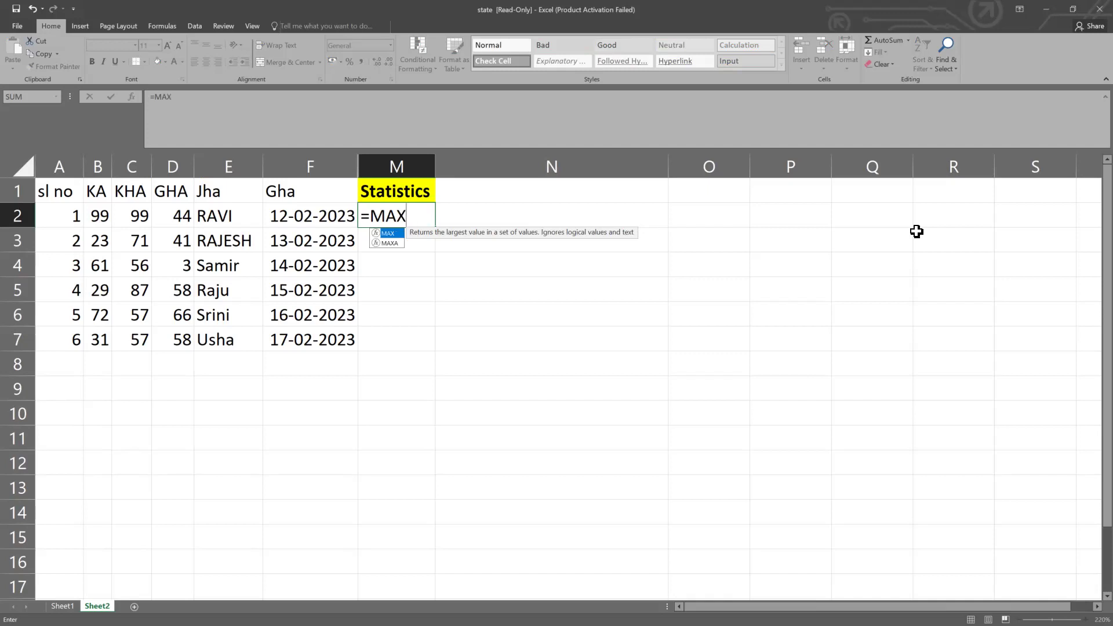
Complete the MAX formula in M2 with the KA values in B2:B7 and review the cell
text(()
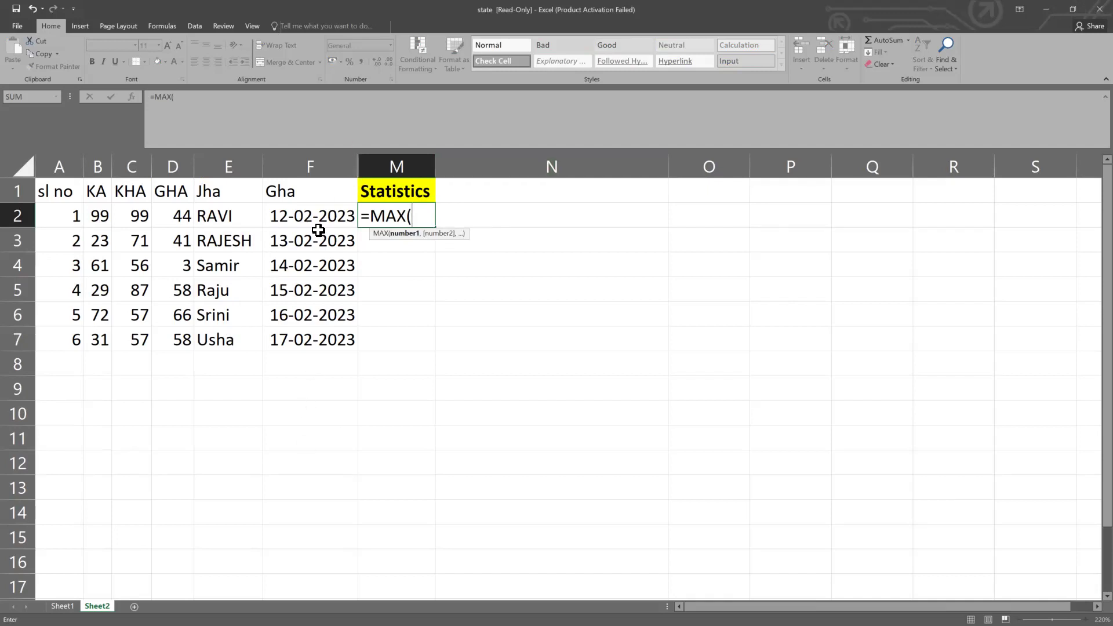
drag(100, 215, 100, 340)
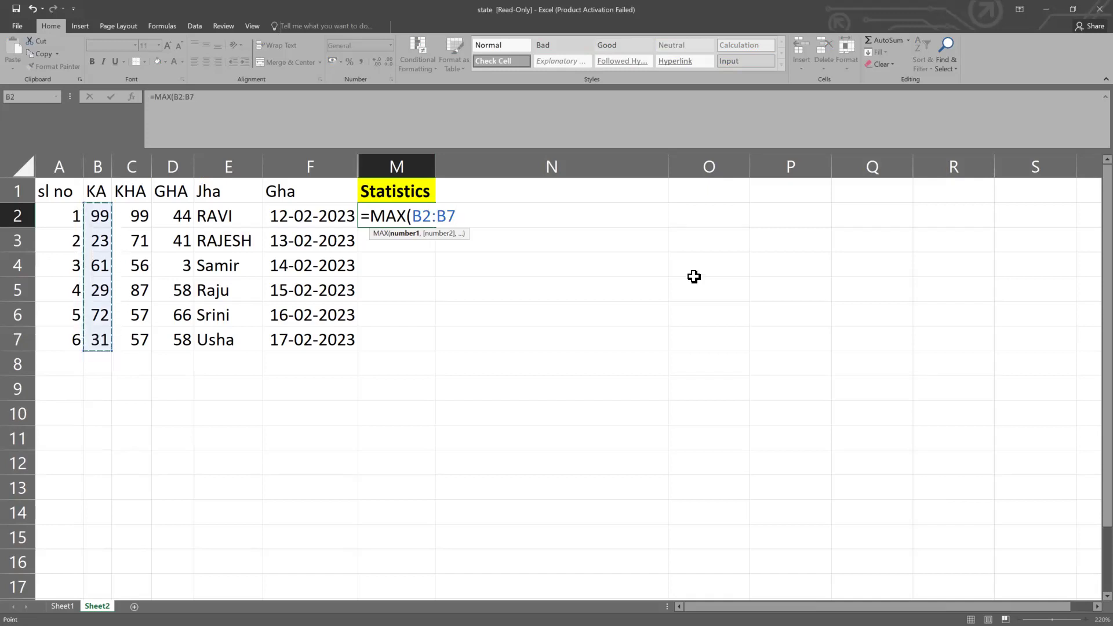
key(Return)
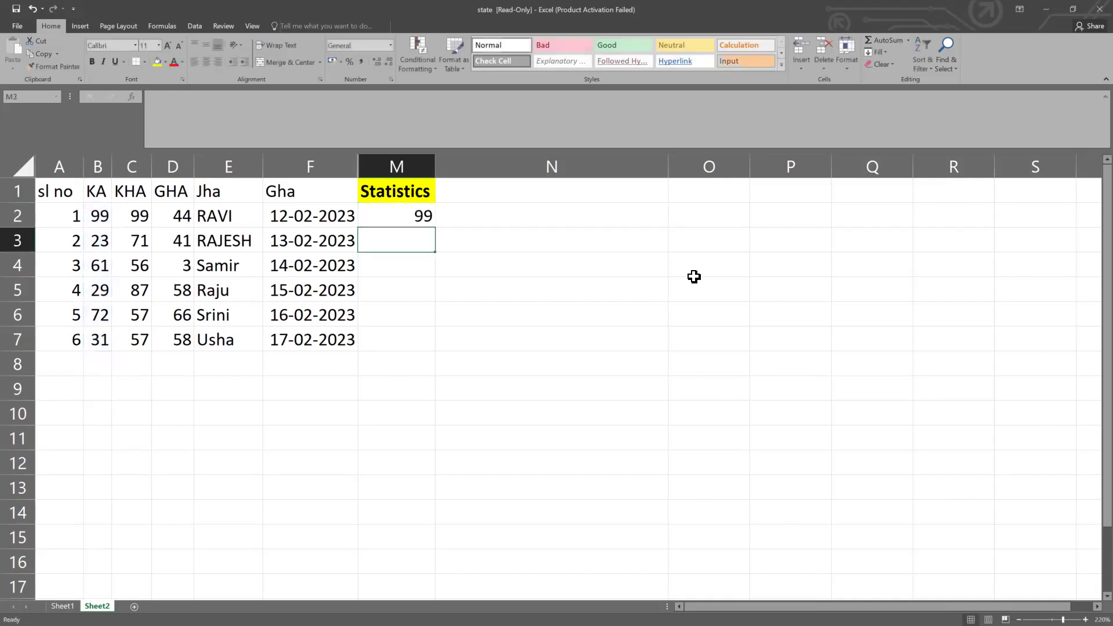
click(422, 213)
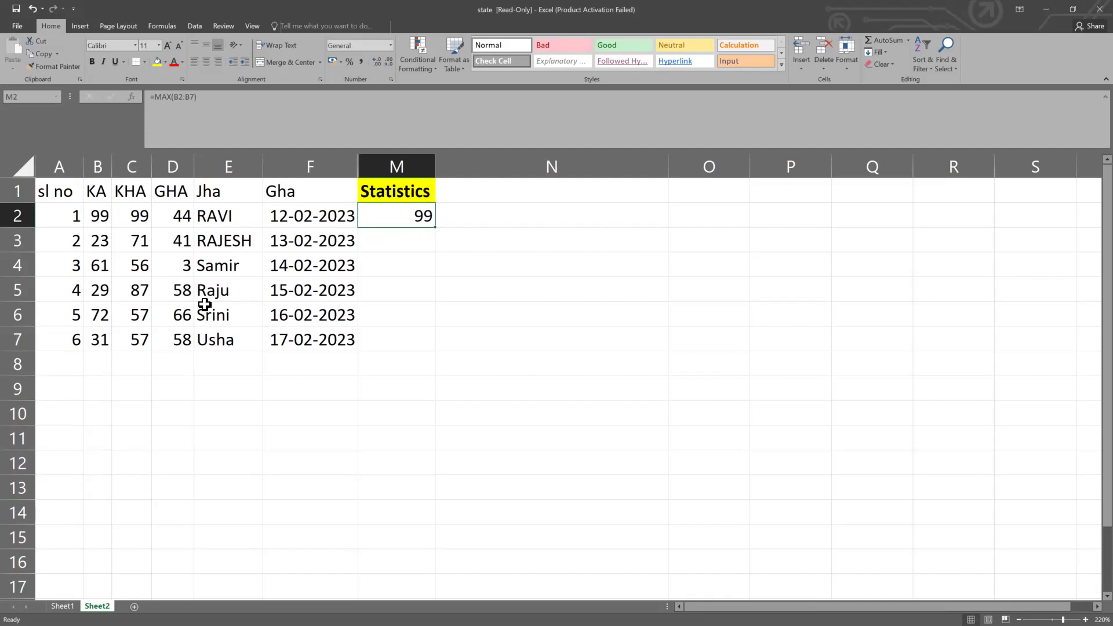
Copy the numbers in D5:D7 to the cells below the names, starting at E8
drag(182, 293, 189, 331)
key(ctrl+c)
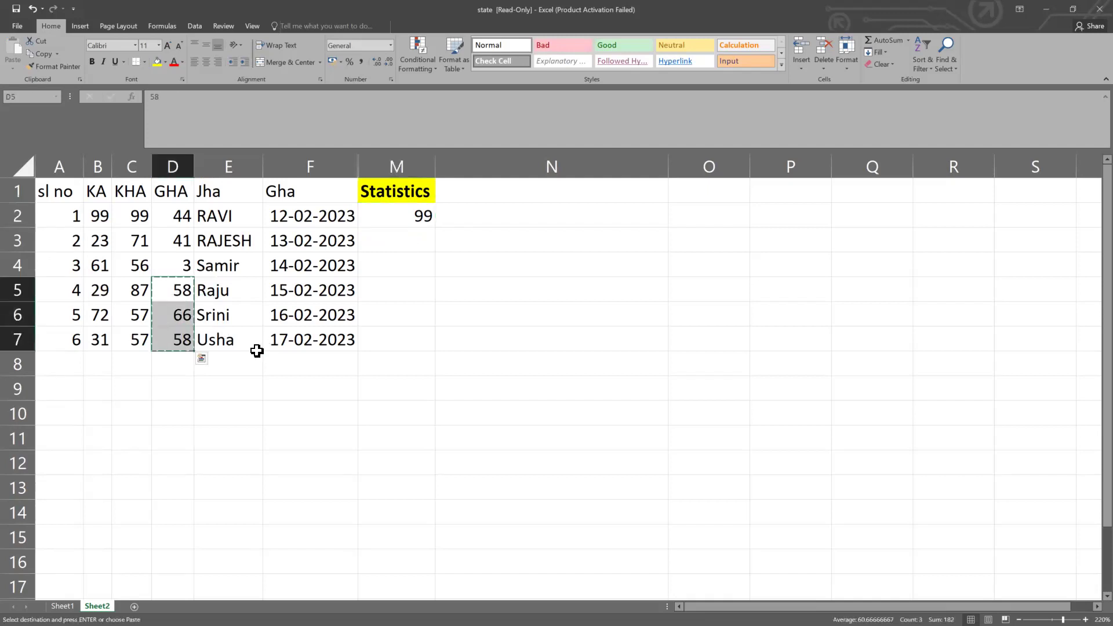
click(238, 359)
key(ctrl+v)
Enter a MAXA formula in cell M3 for the mixed text and numbers in E2:E10
click(391, 290)
click(408, 236)
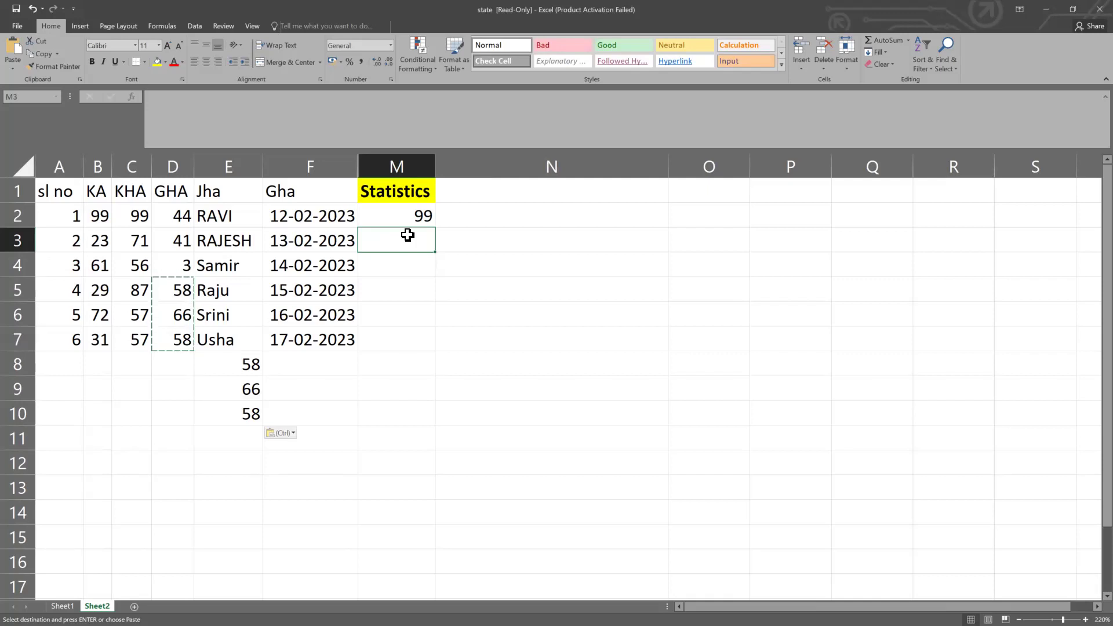
text(=max)
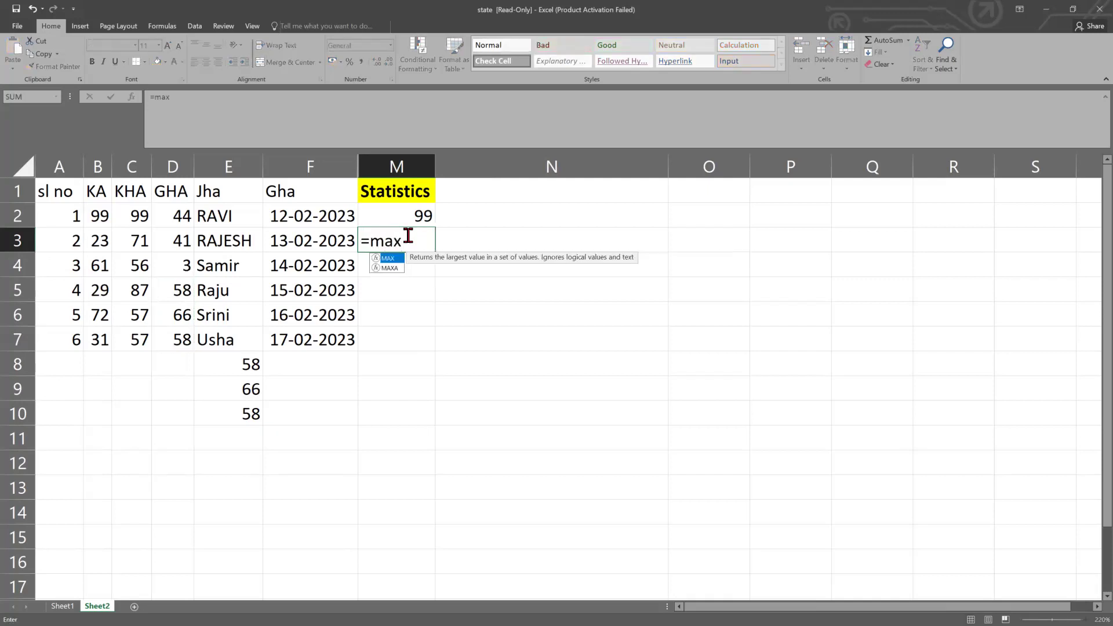
key(Down)
key(Tab)
drag(231, 219, 225, 407)
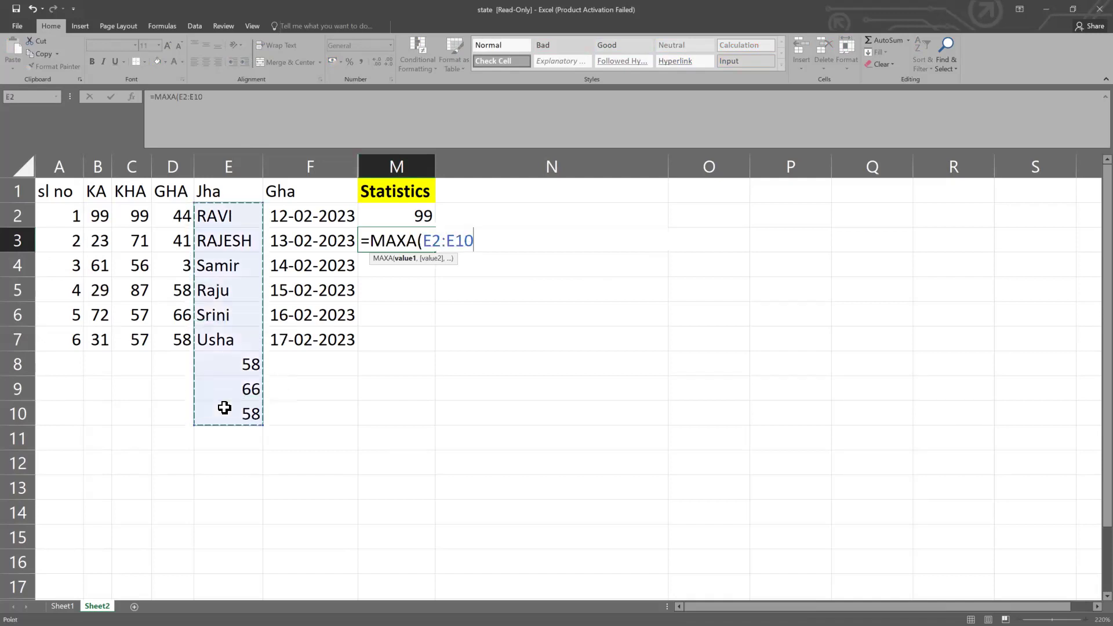
key(ctrl+Return)
key(Return)
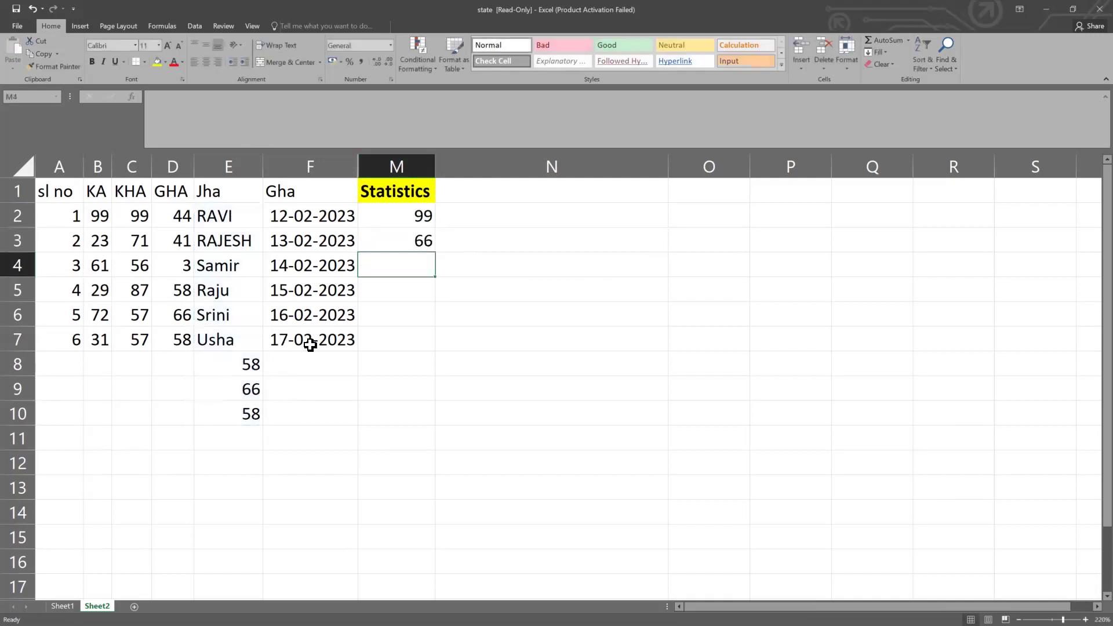
click(293, 371)
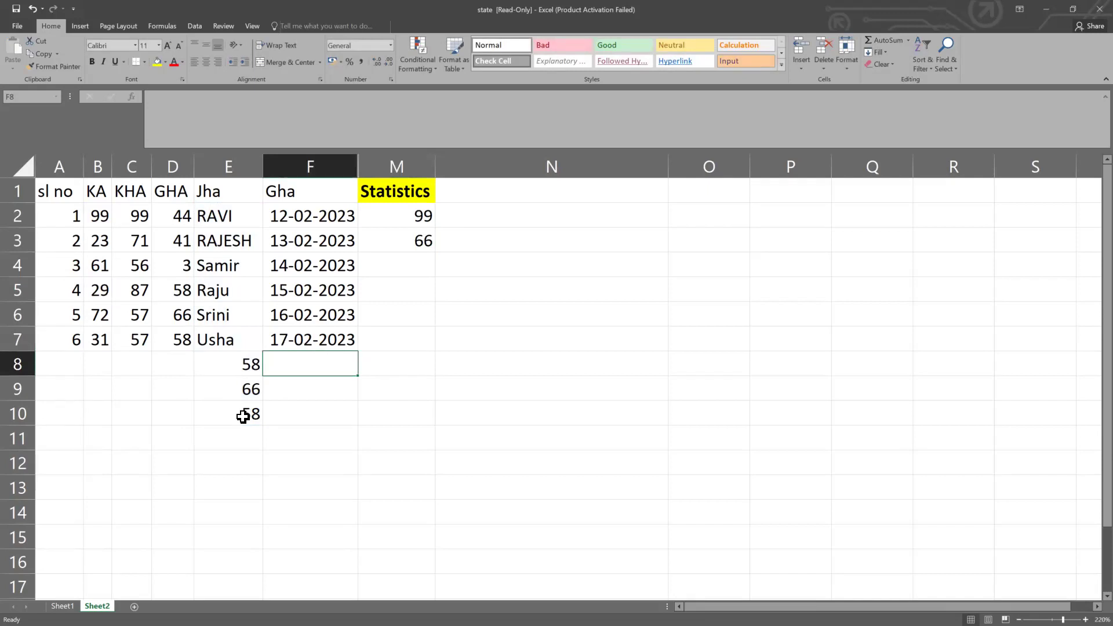
Clear the numbers below the names in E8:E11 and review the MAX and MAXA formulas in M2 and M3
drag(241, 365, 246, 445)
key(Delete)
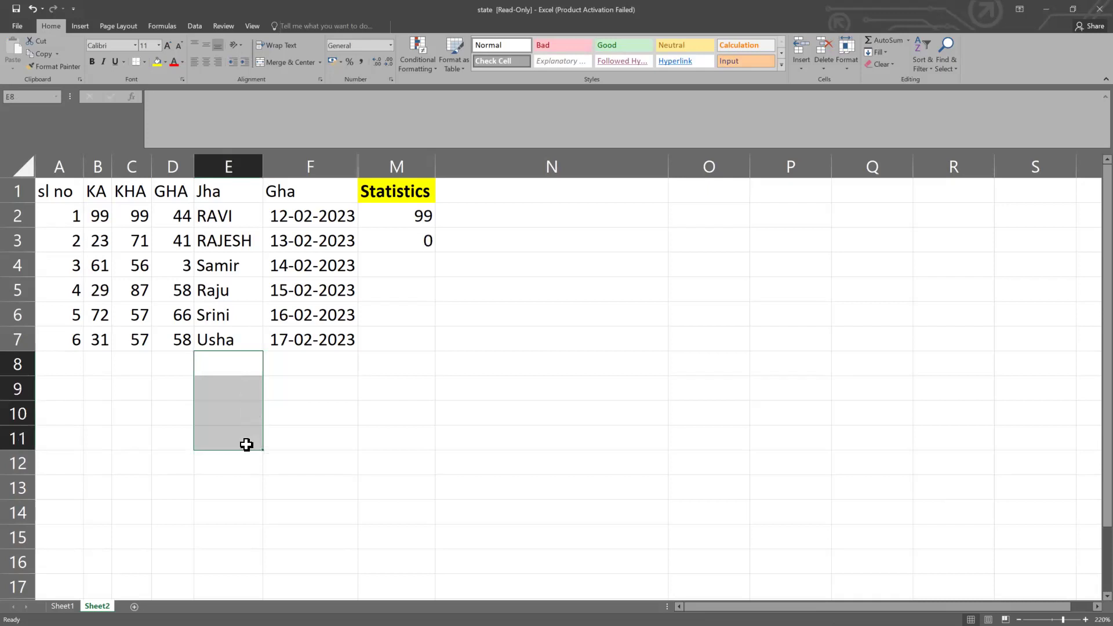
click(442, 284)
click(427, 231)
click(427, 216)
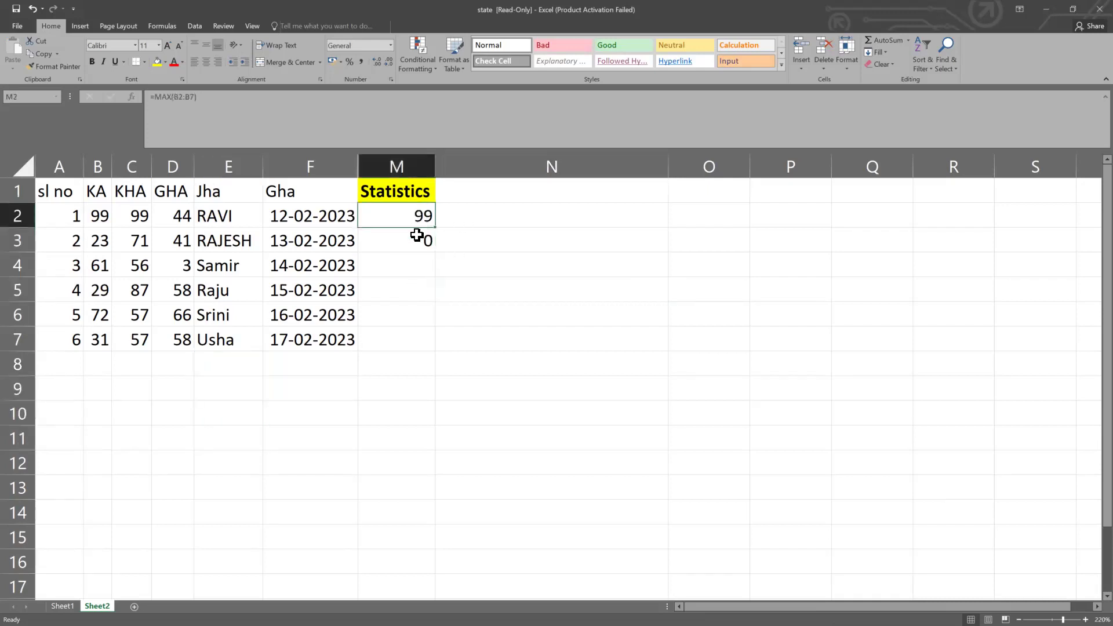
click(417, 234)
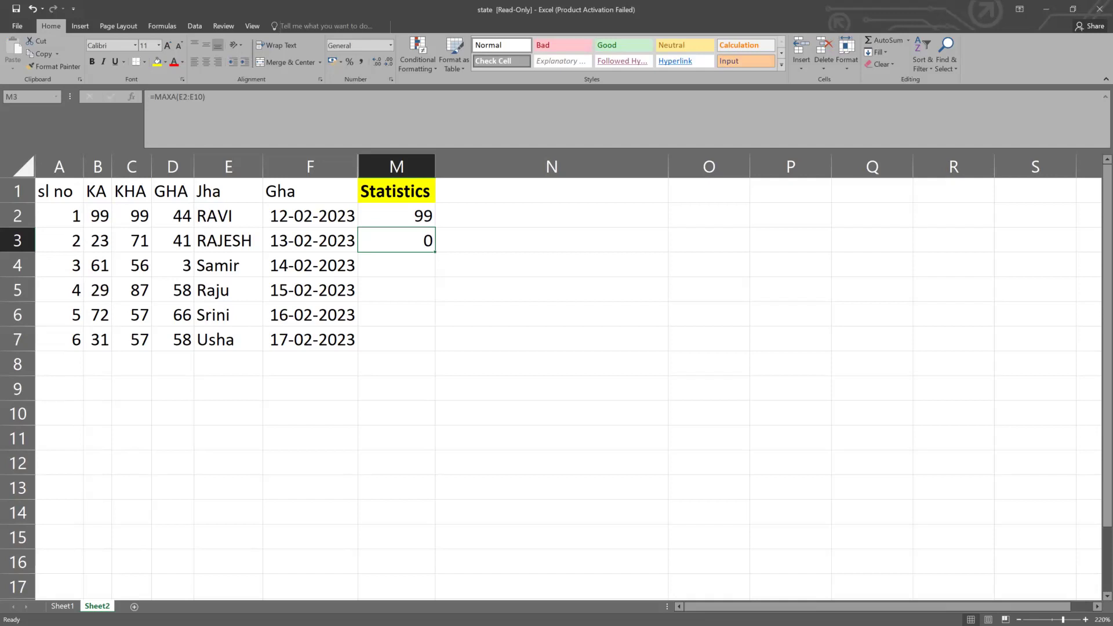
Enter a MIN formula in cell M4 for the KHA values in C2:C7 and check the smallest value in the column
click(397, 264)
text(=)
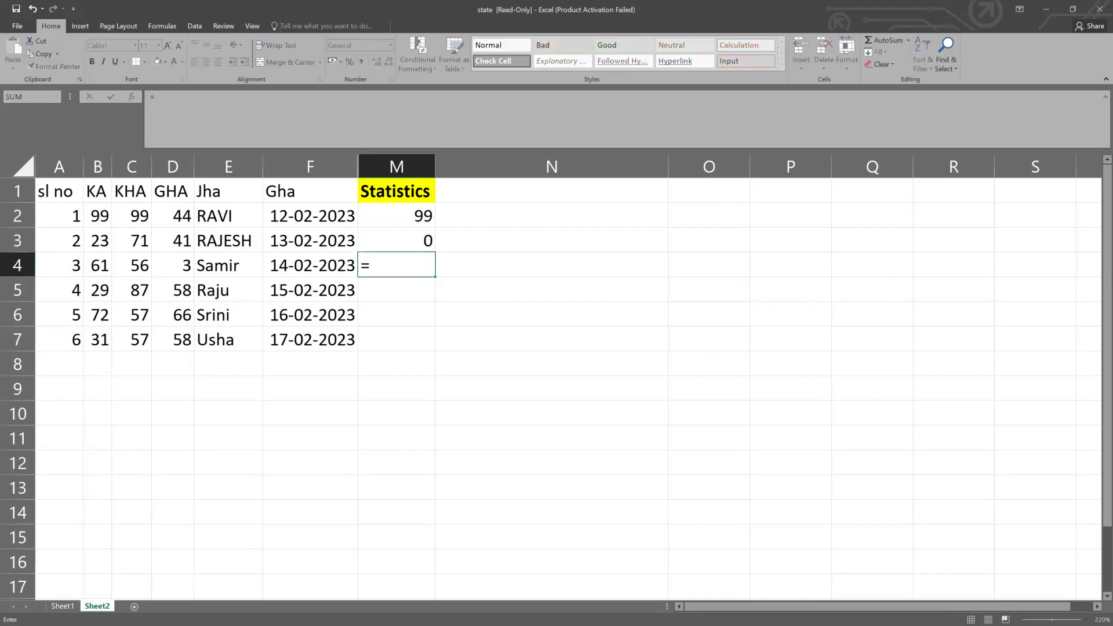
text(min)
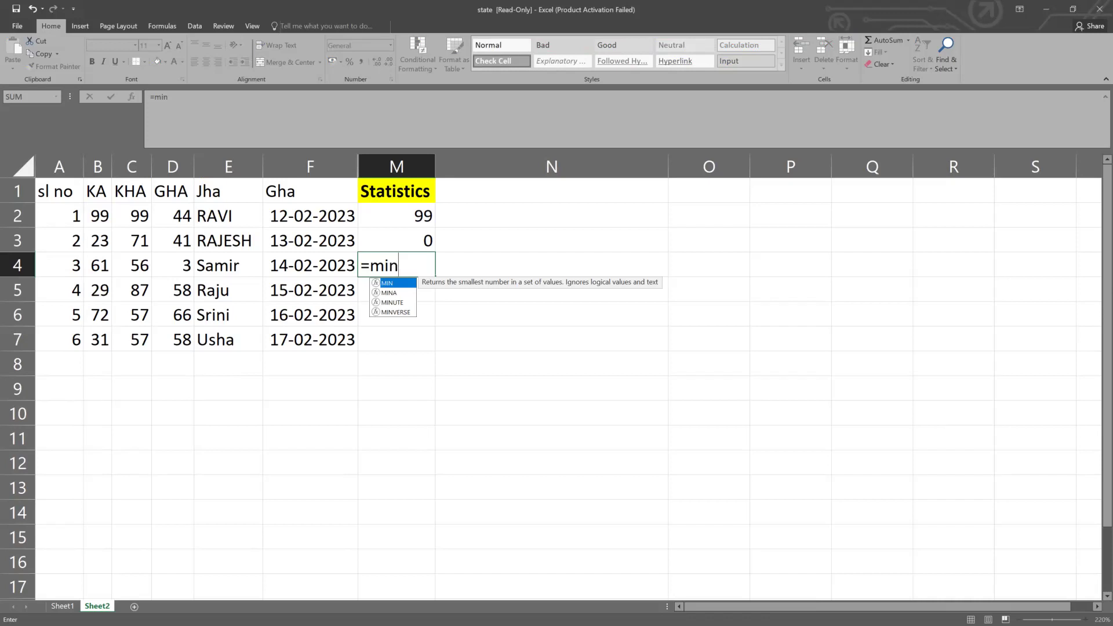
text(()
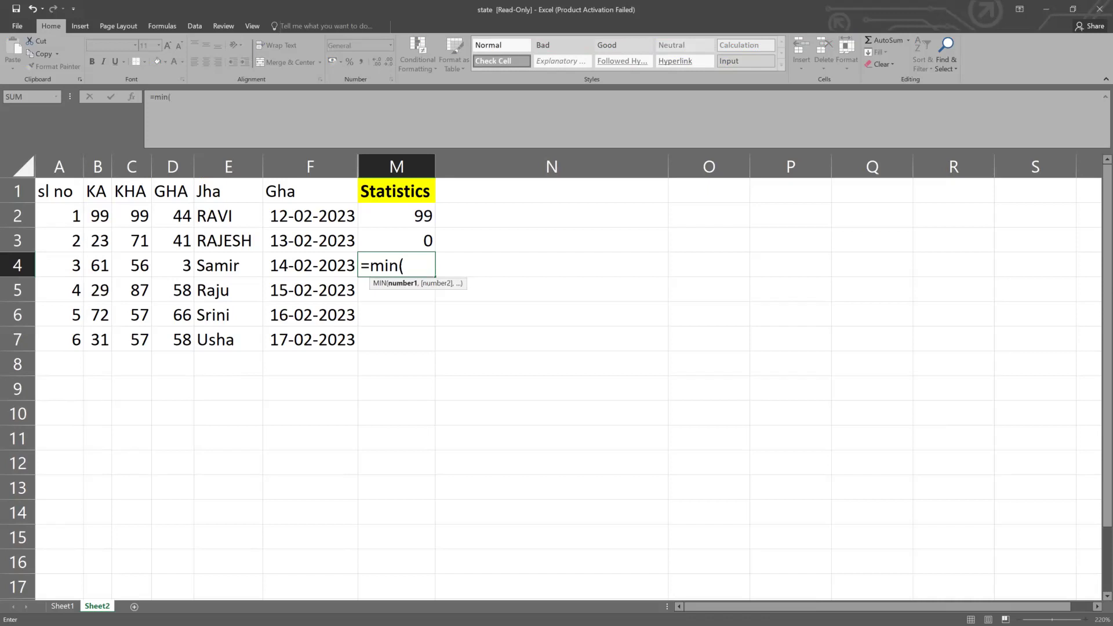
drag(141, 219, 149, 342)
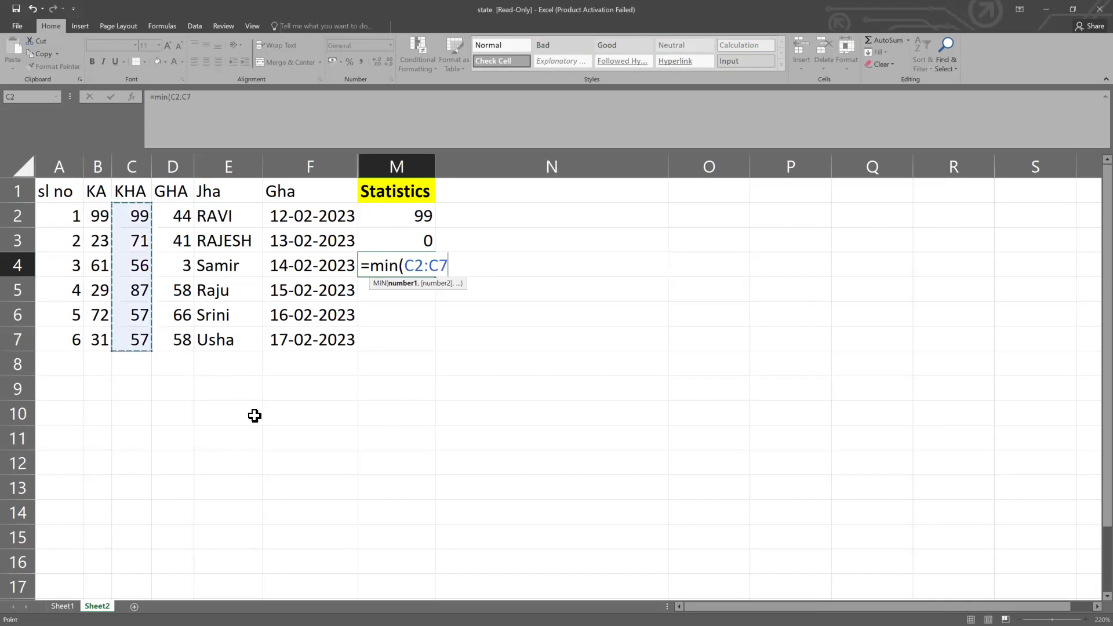
key(Return)
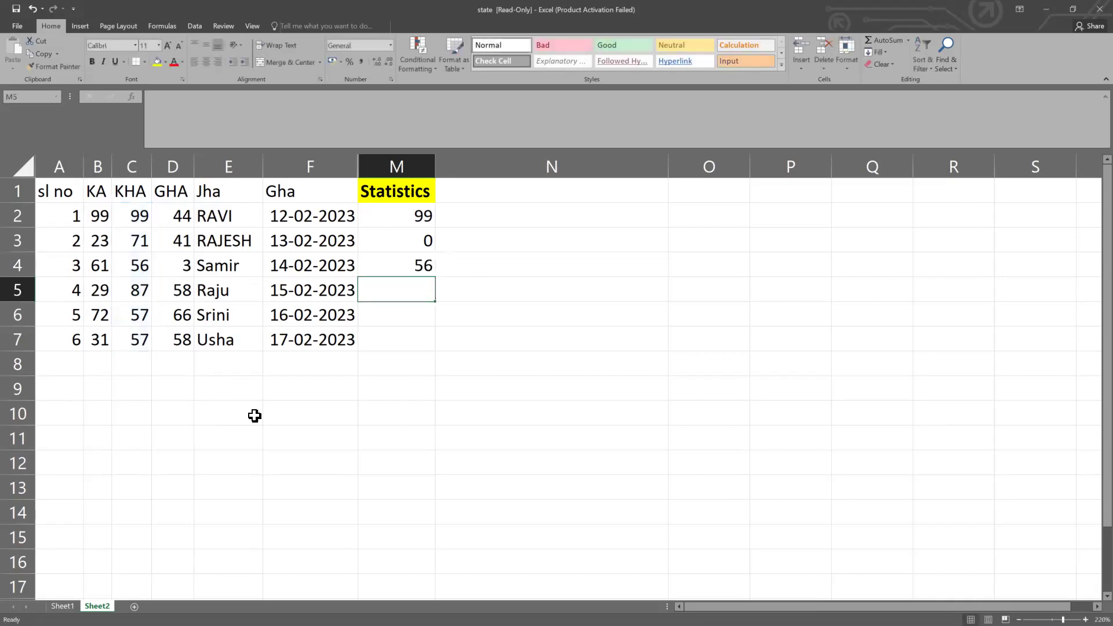
click(149, 271)
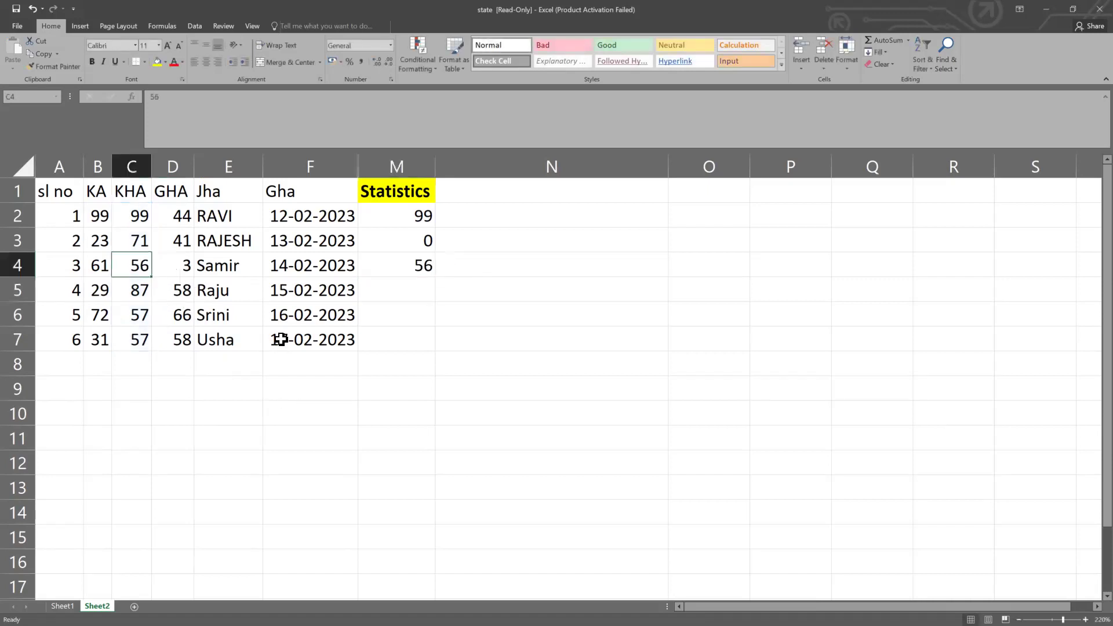
Enter a SUM formula in cell M5 for the GHA values in D2:D7
click(421, 285)
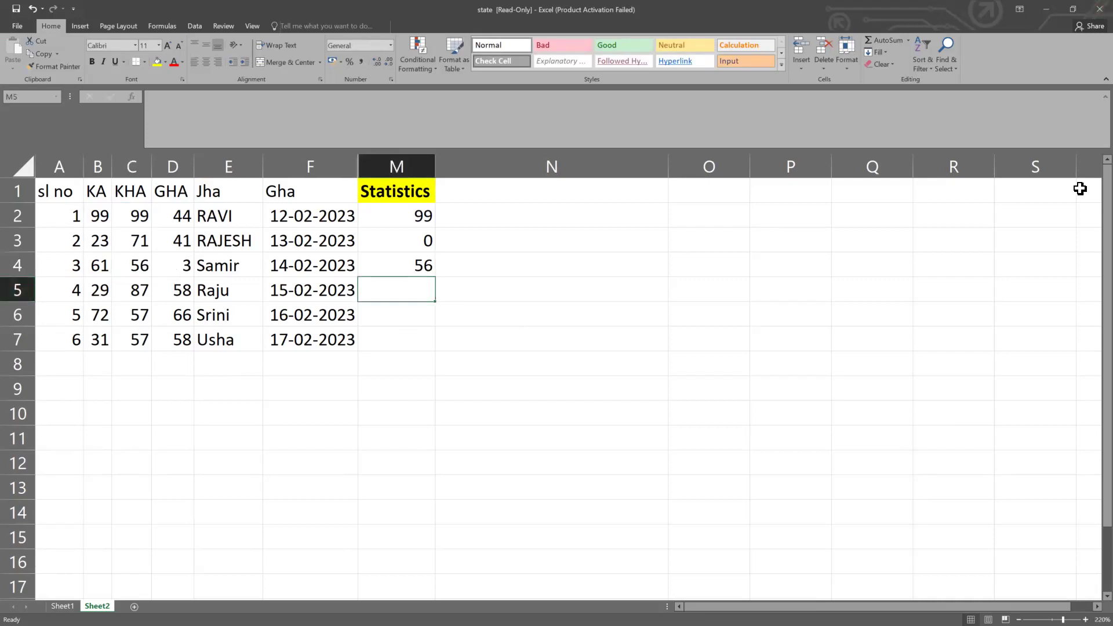
text(=sum()
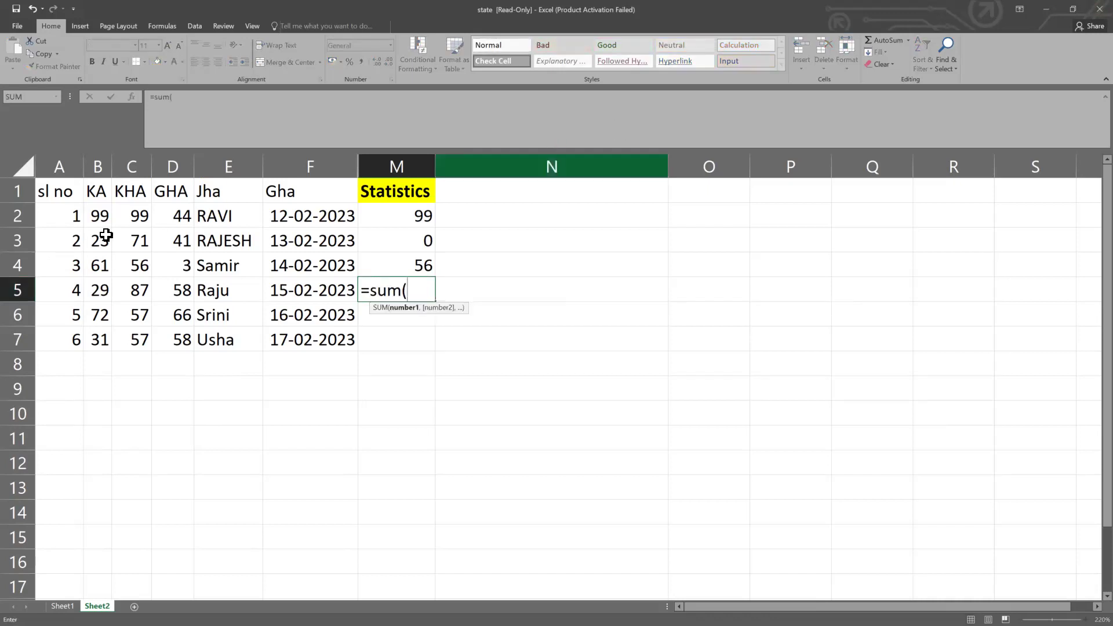
drag(172, 219, 175, 338)
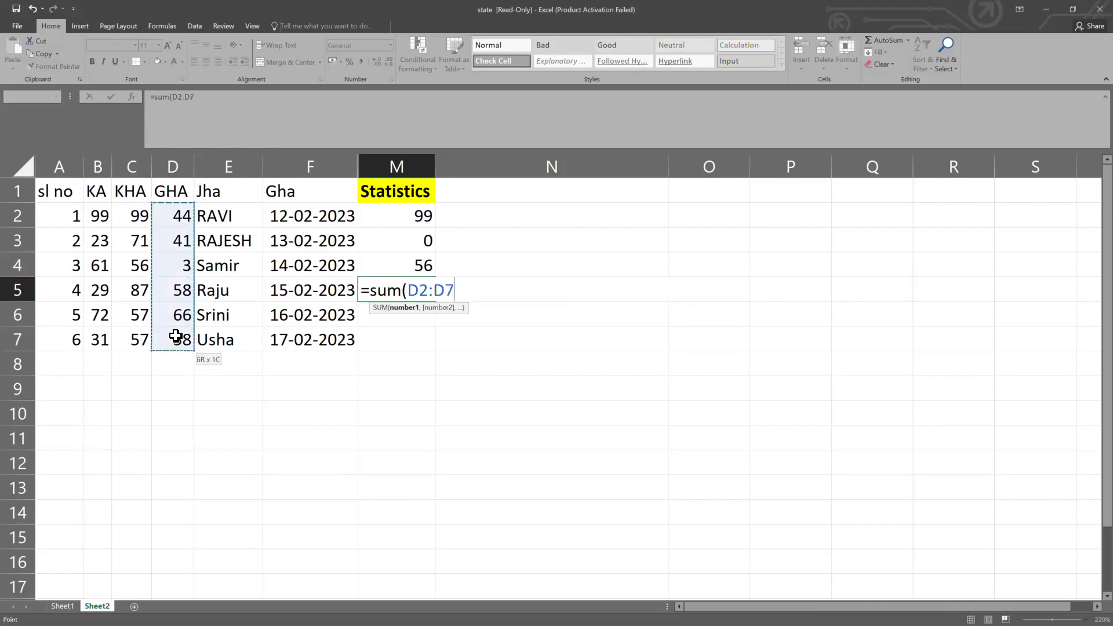
text())
key(Return)
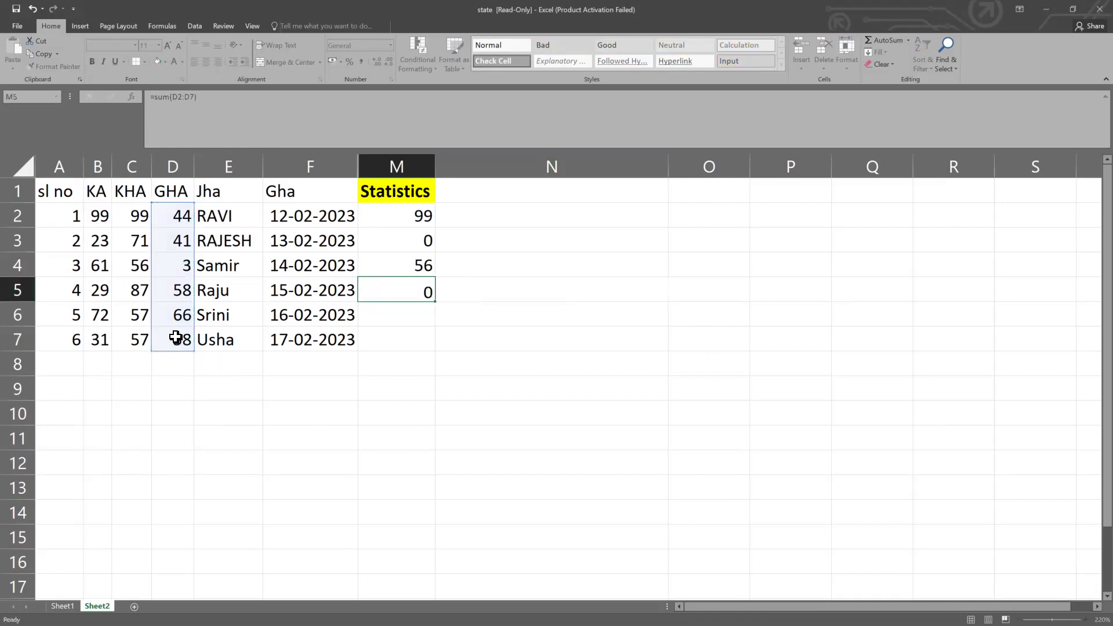
Insert a blank row above the header row and review the shifted SUM formula in M6
right_click(21, 200)
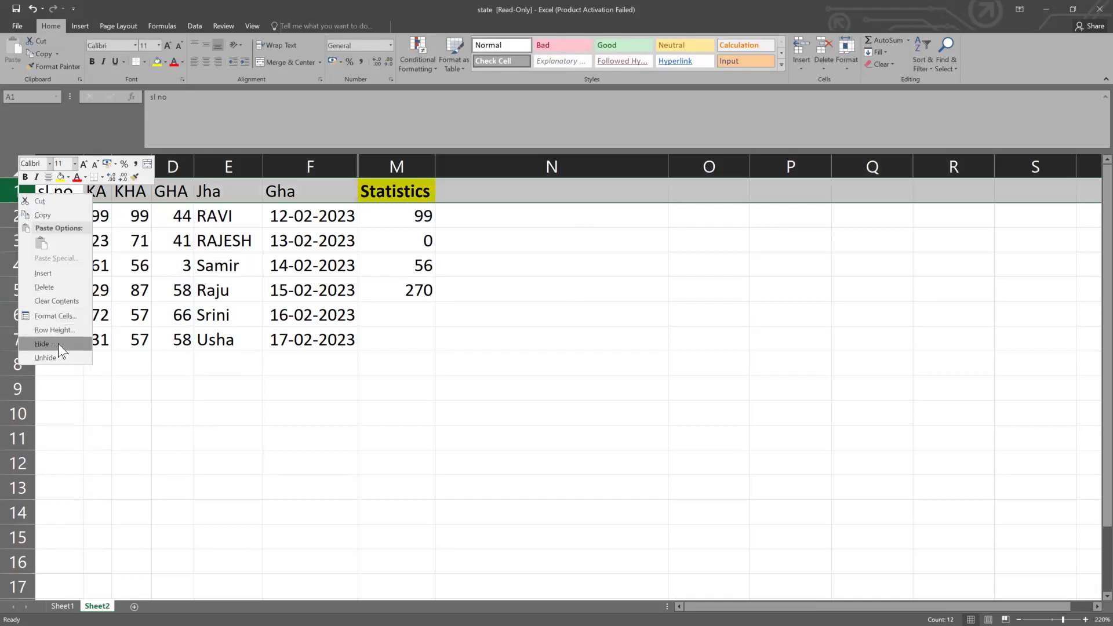
click(51, 274)
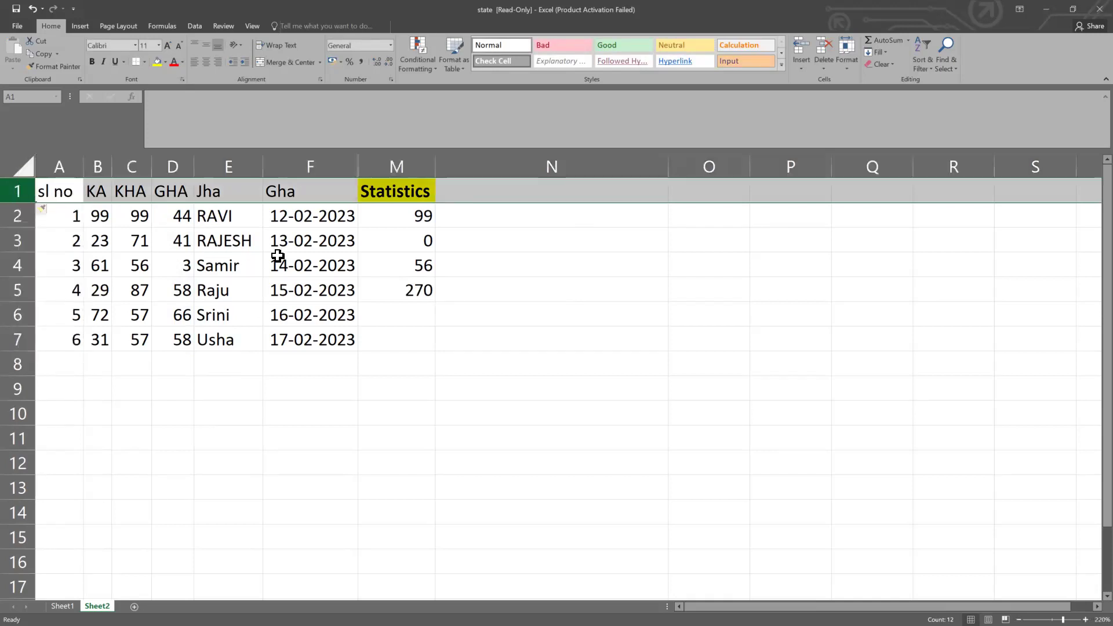
click(452, 265)
click(419, 315)
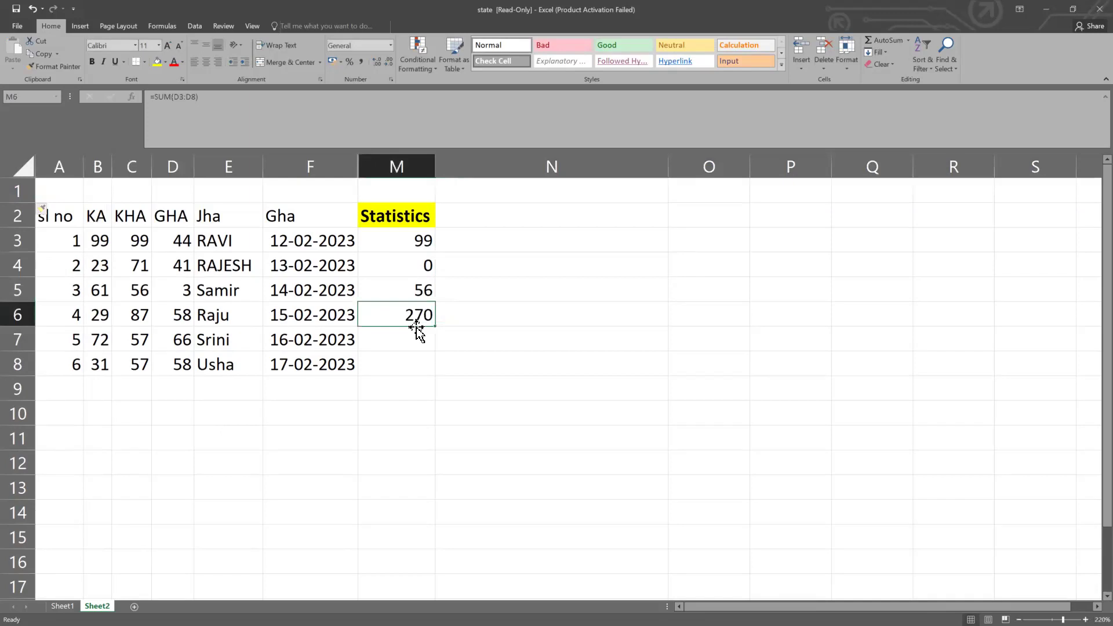
click(214, 193)
text(=)
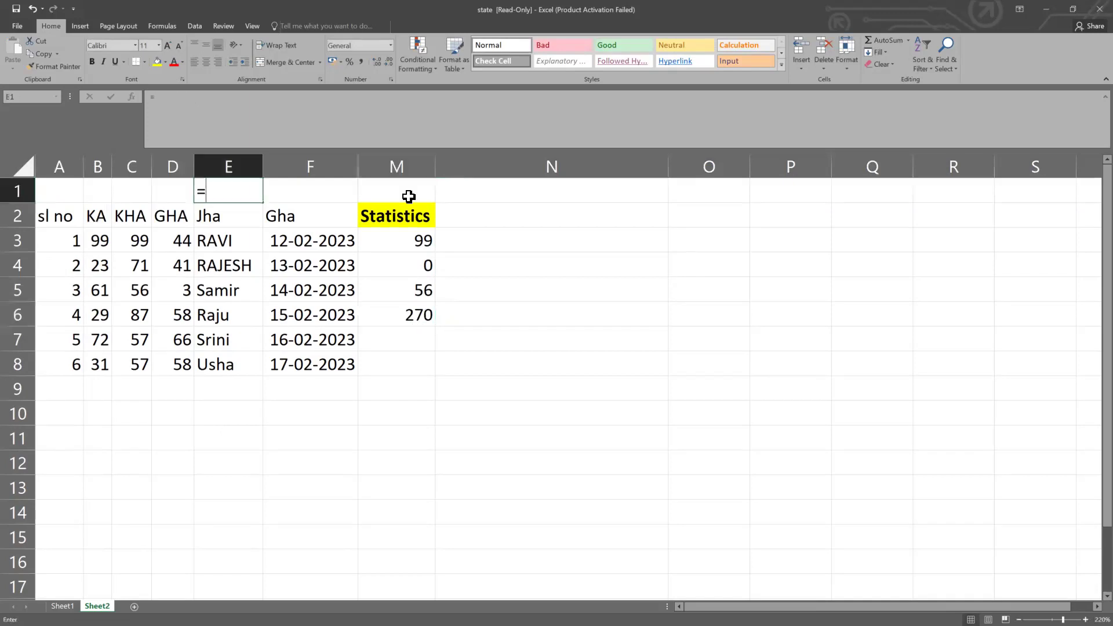
text(sub)
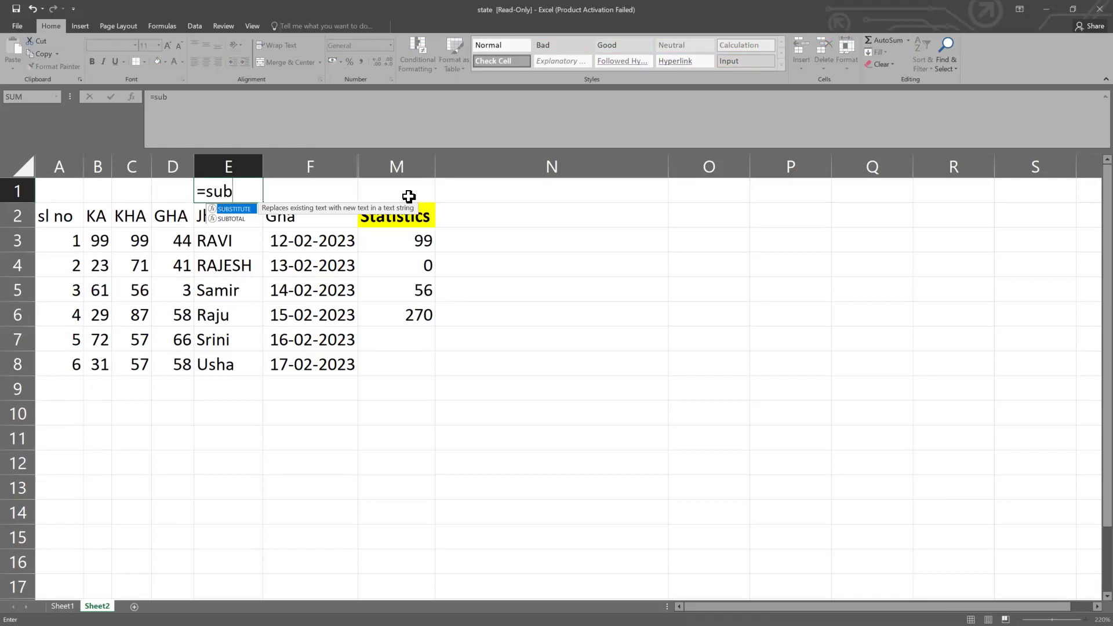
key(BackSpace)
text(m)
key(BackSpace)
key(BackSpace)
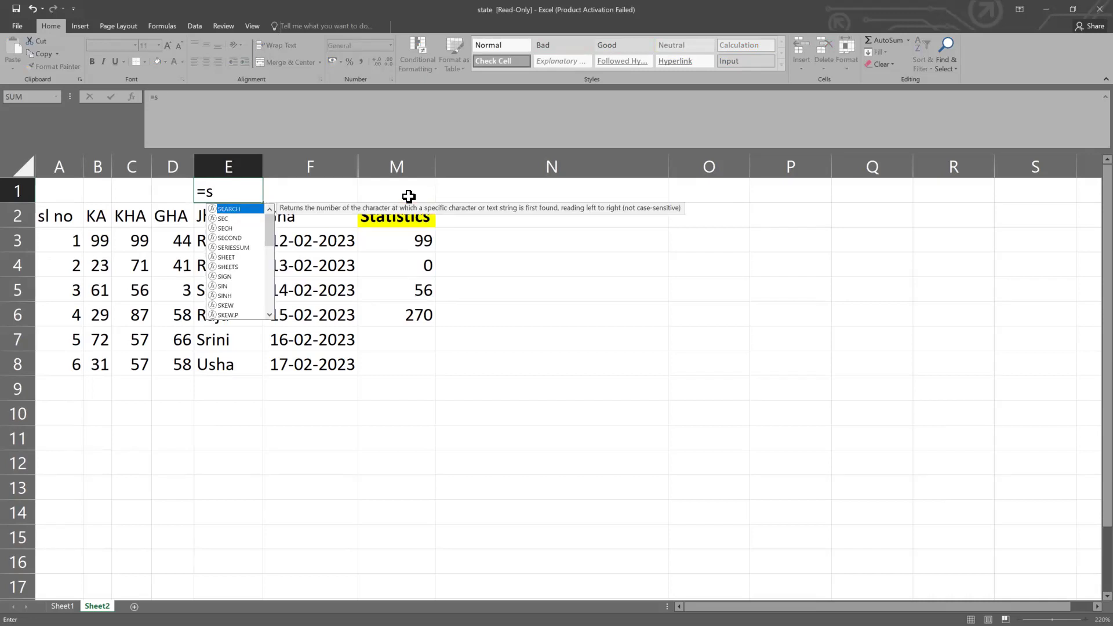
text(ub)
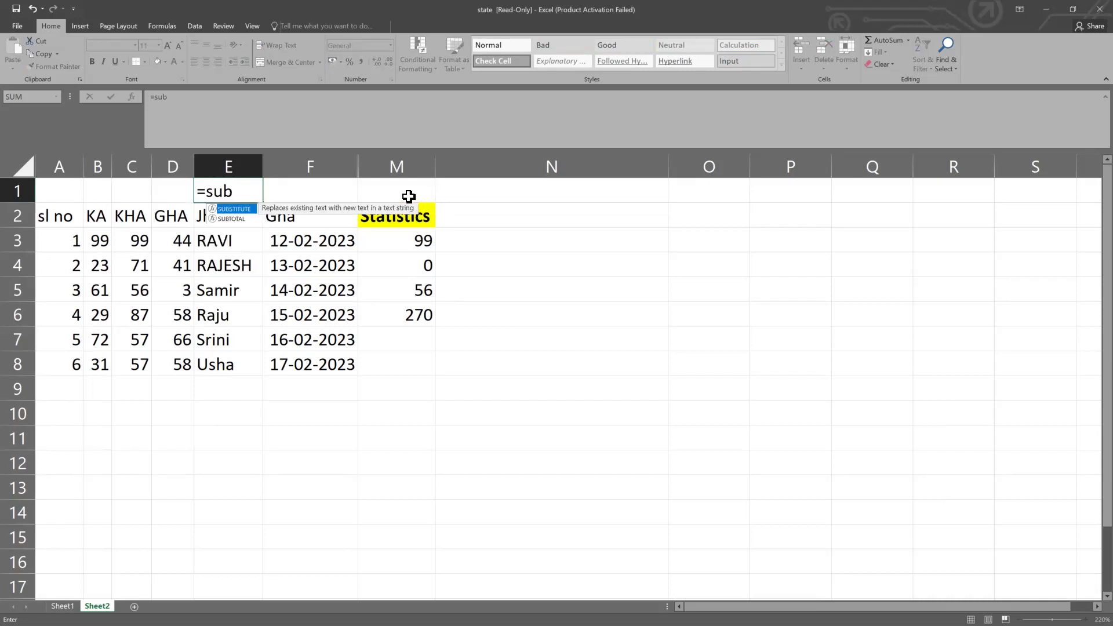
key(Down)
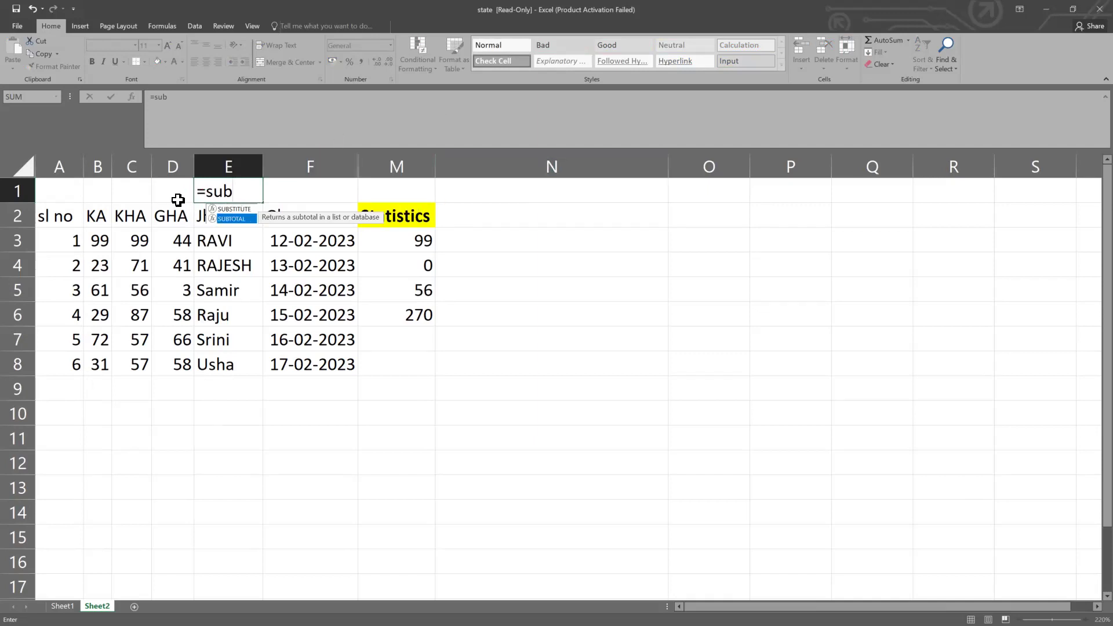
key(ctrl+Return)
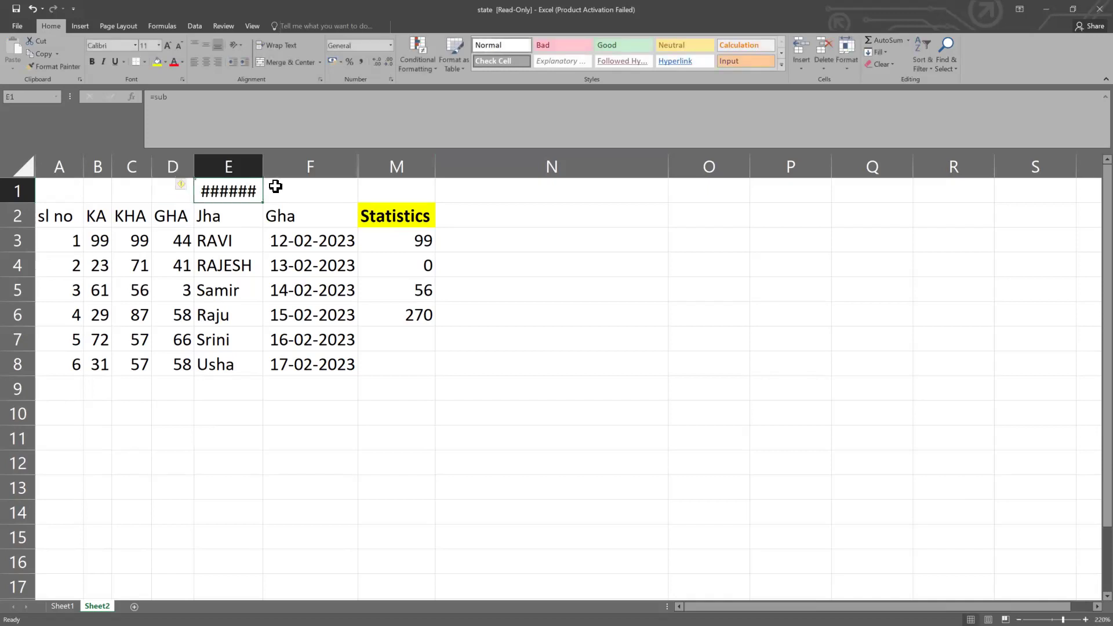
key(Delete)
Begin a SUBTOTAL formula in cell D1 above the GHA heading
click(174, 197)
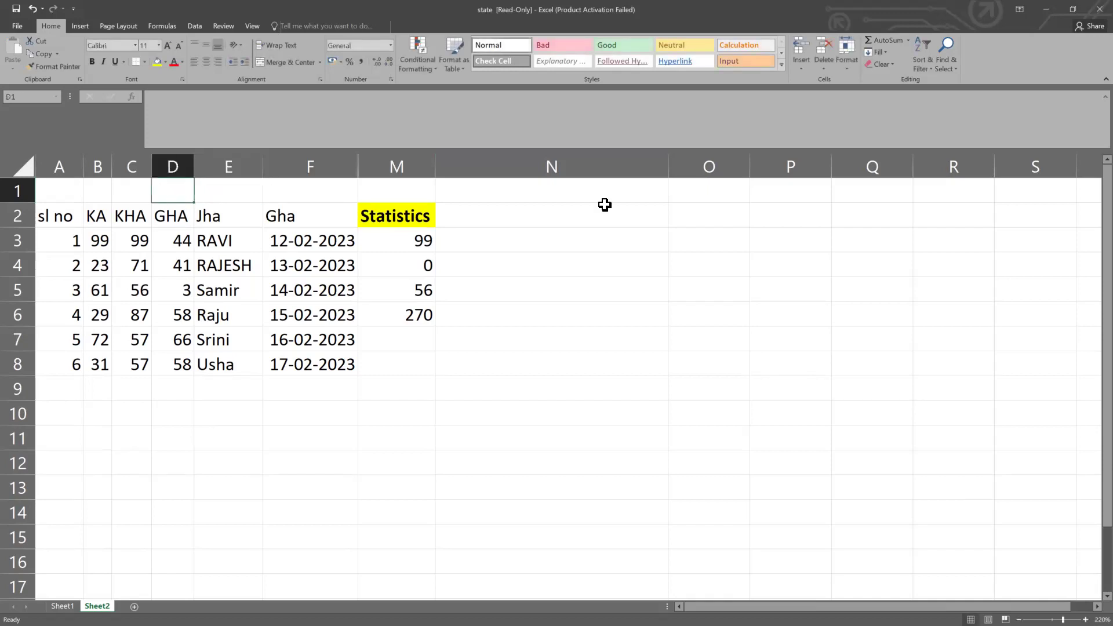
text(=sub)
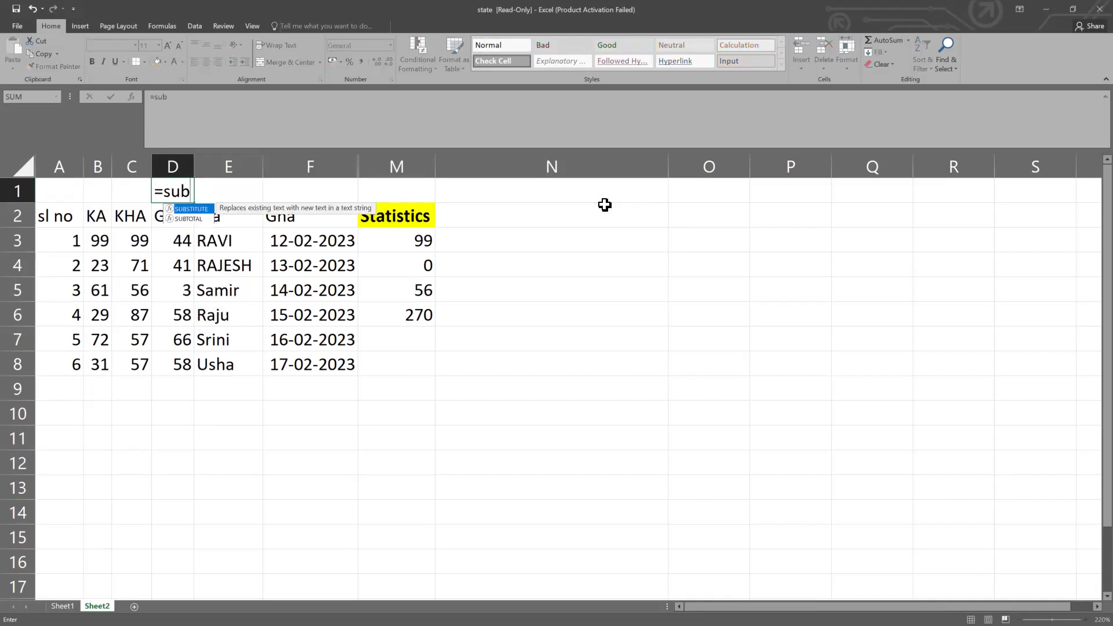
key(Down)
key(Tab)
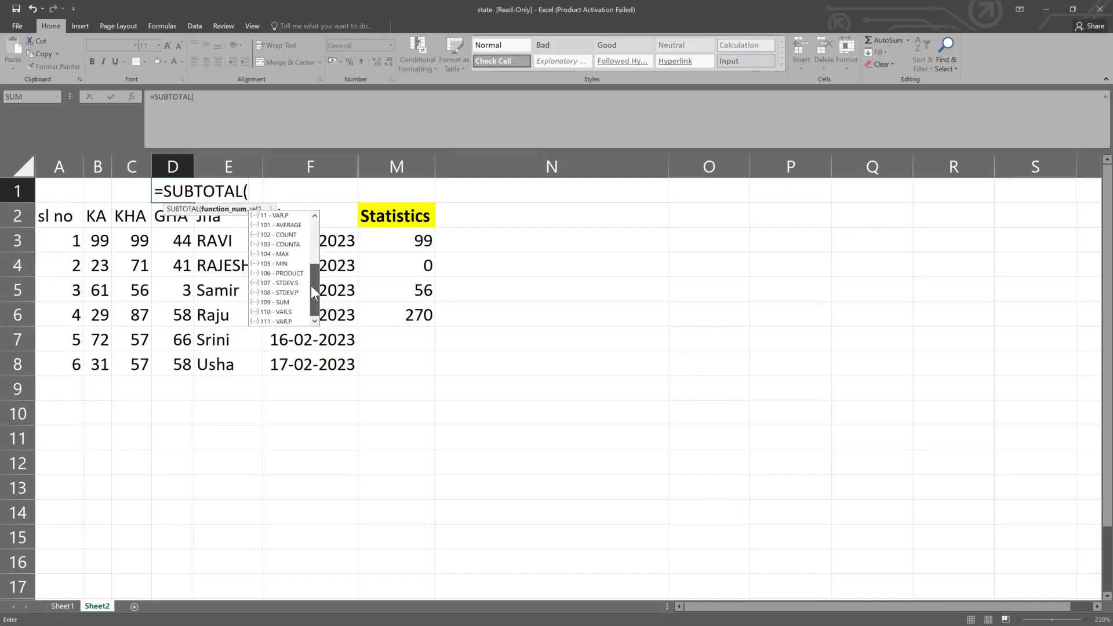
Examine the function numbers offered for SUBTOTAL, comparing the 1 to 11 options with the 101 to 111 options
mouse_move(312, 231)
mouse_down()
mouse_move(313, 316)
mouse_move(315, 246)
mouse_up()
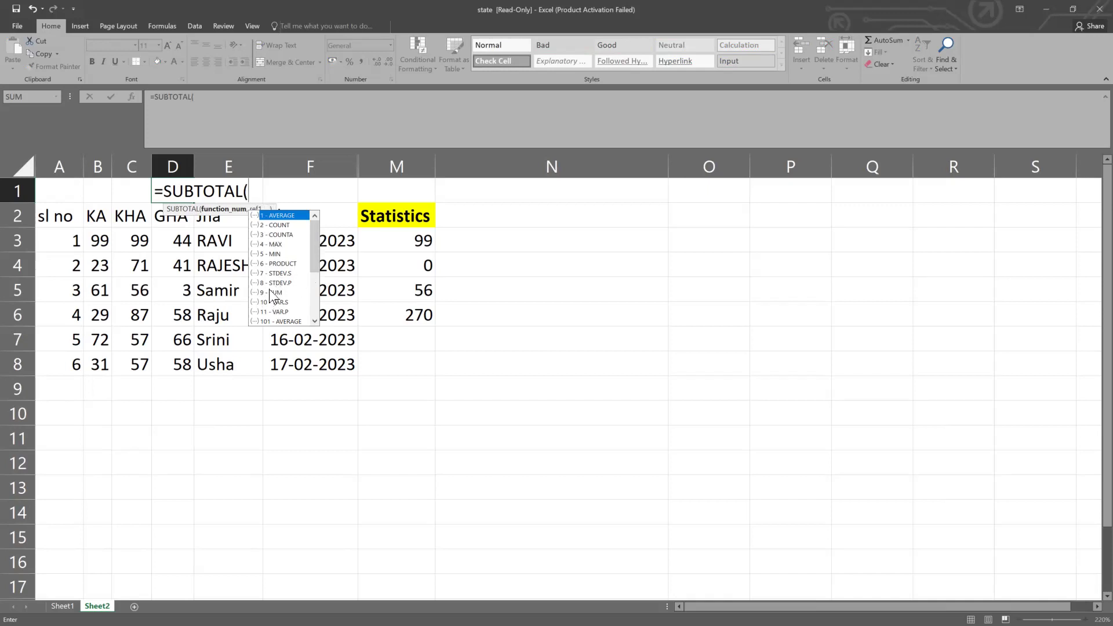
mouse_move(317, 245)
mouse_down()
mouse_move(313, 294)
mouse_move(314, 232)
mouse_up()
drag(312, 266, 314, 279)
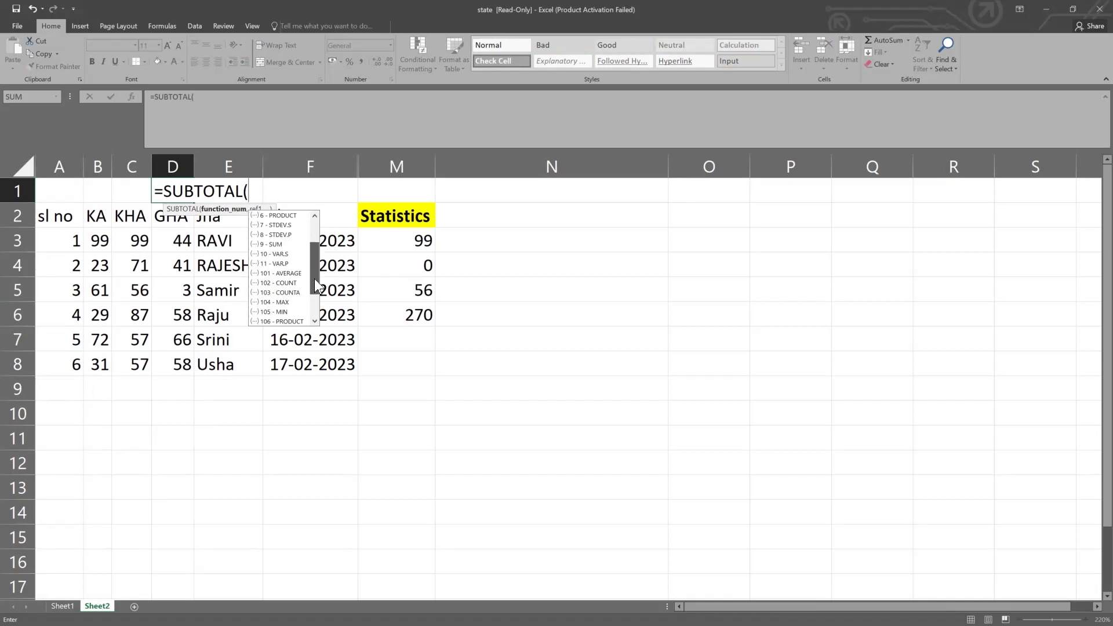
drag(314, 279, 314, 291)
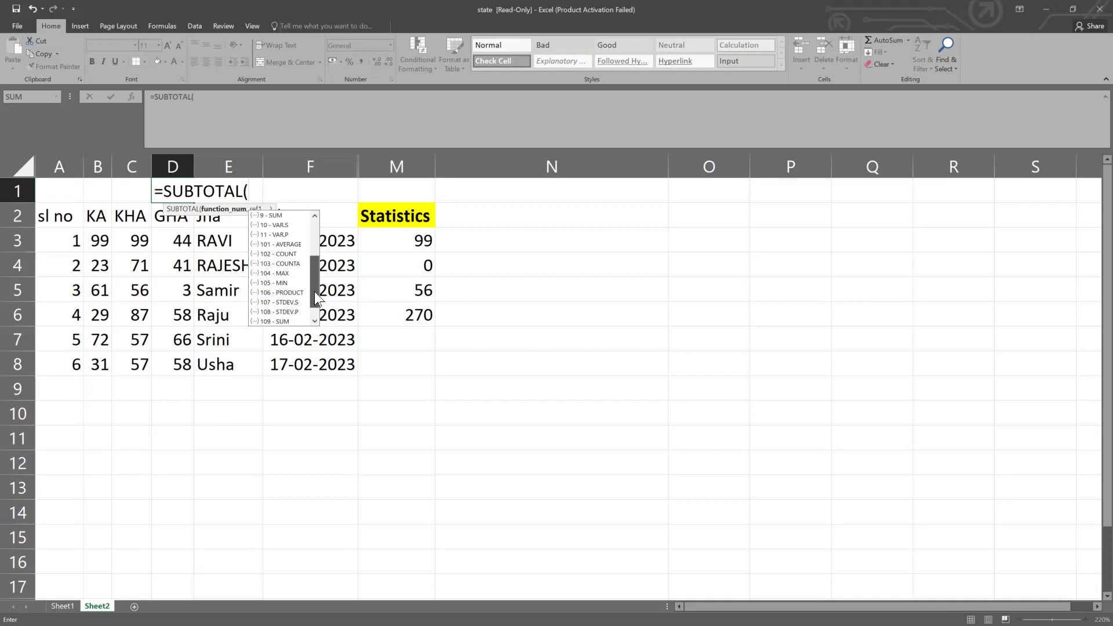
drag(314, 291, 313, 246)
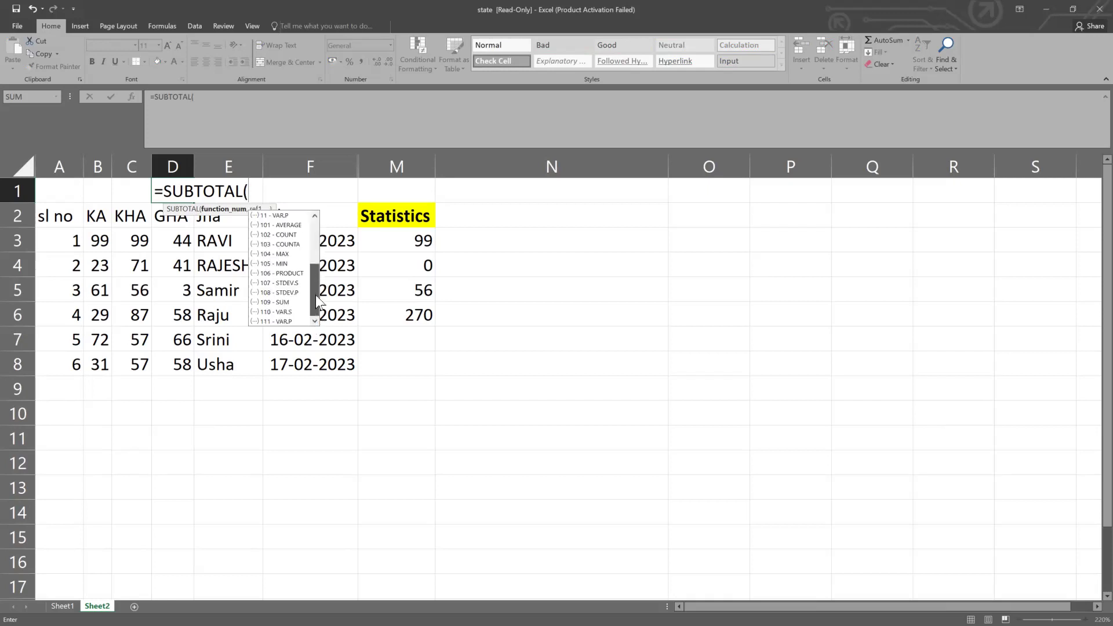
click(315, 295)
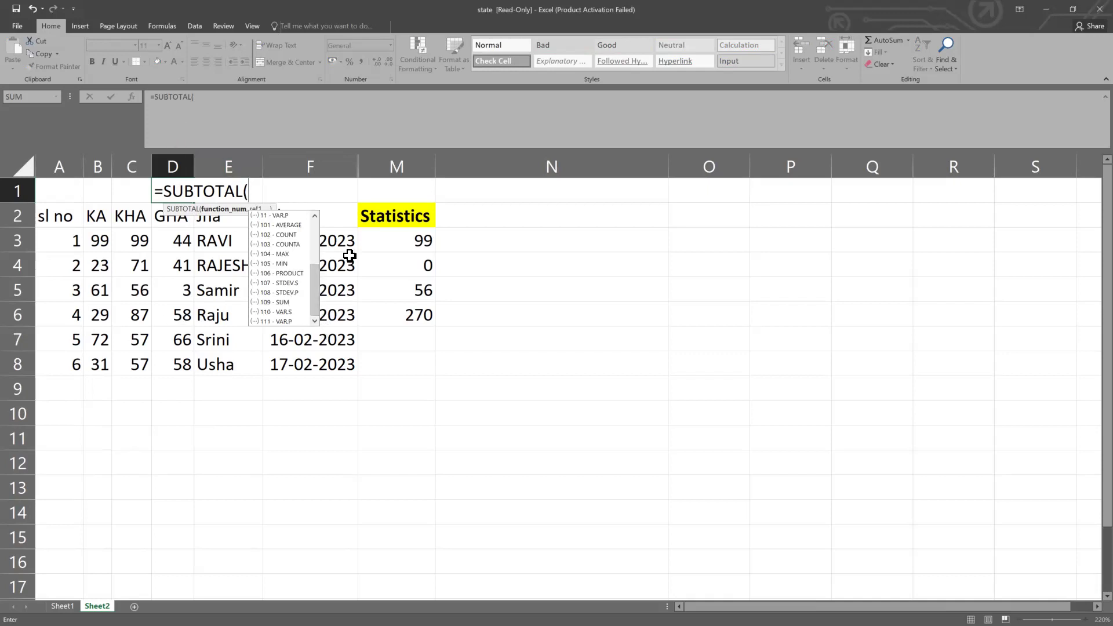
drag(314, 273, 316, 222)
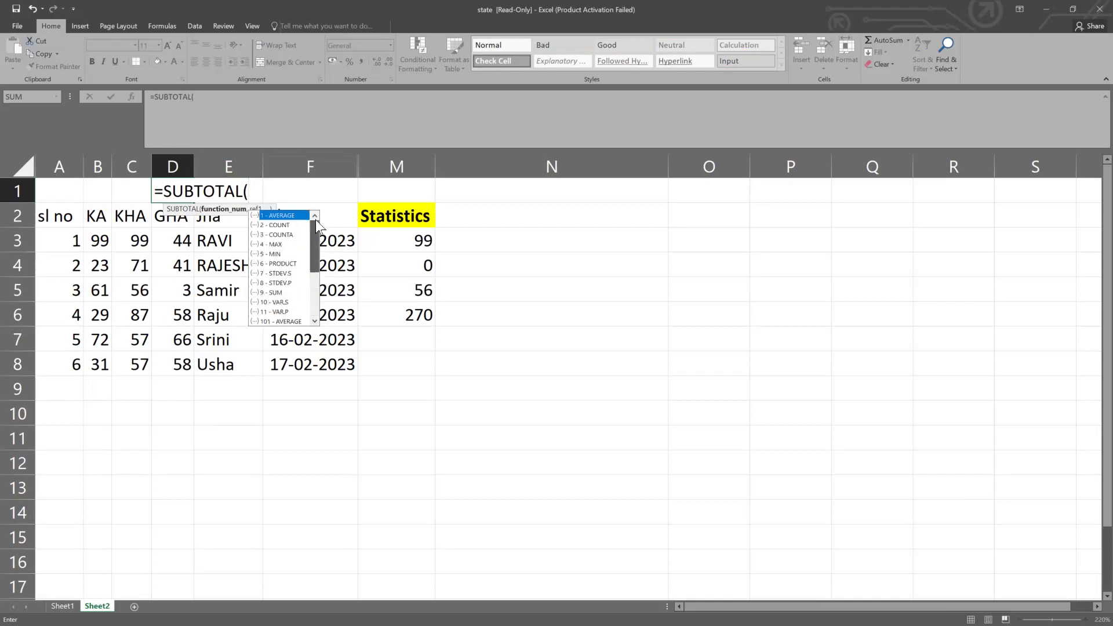
Try a SUBTOTAL formula in D1 using function 9 (SUM) over the whole column D, and clear the cell
click(277, 293)
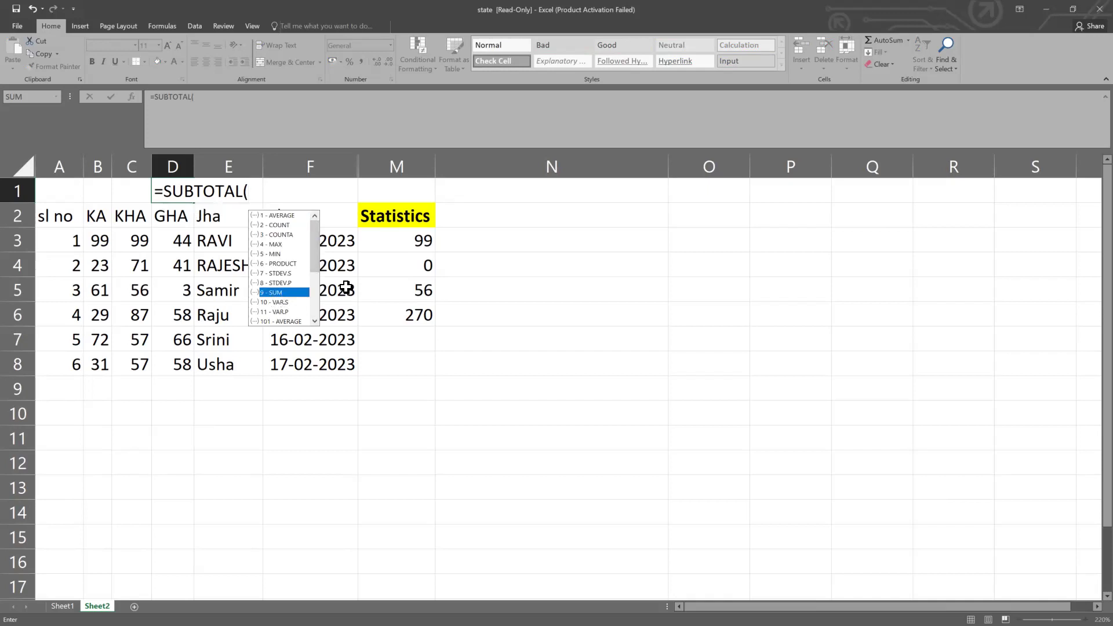
double_click(277, 293)
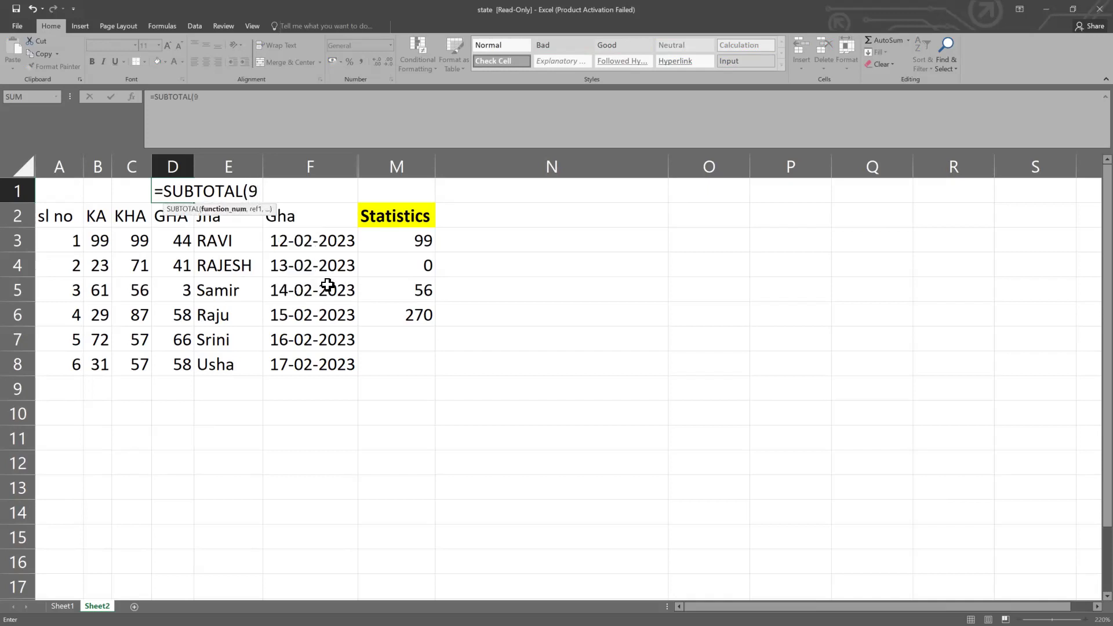
text(,)
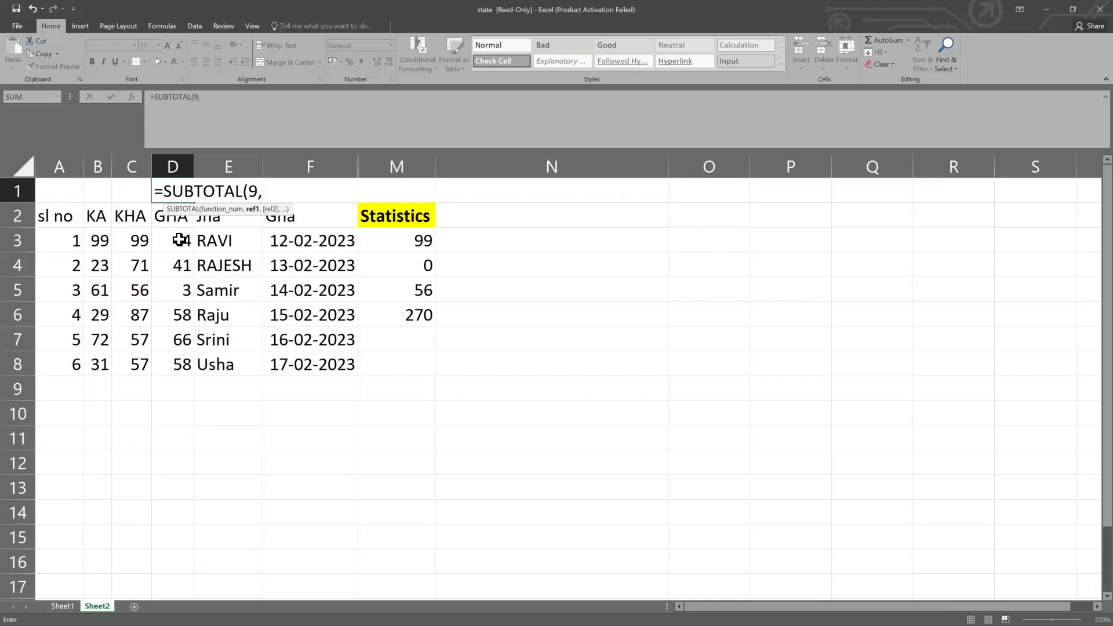
click(175, 164)
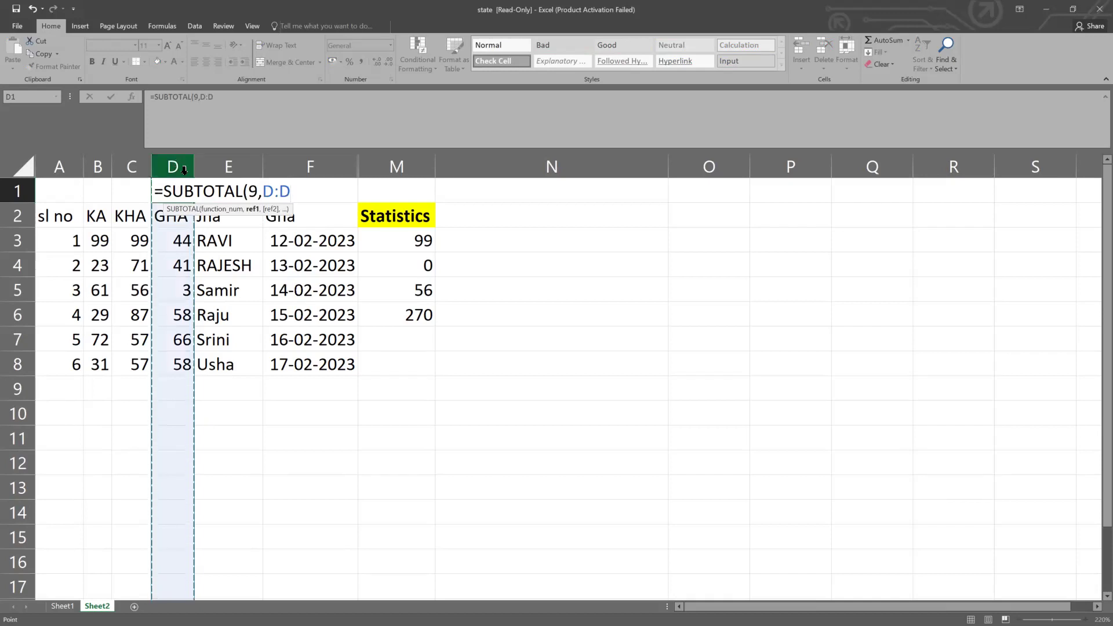
key(Return)
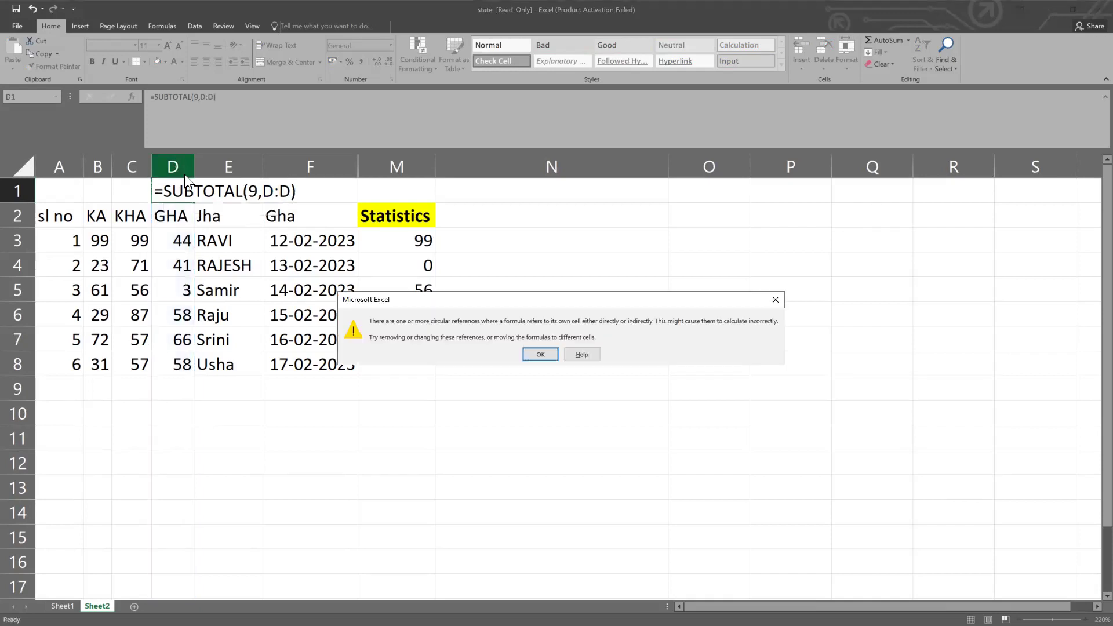
click(775, 300)
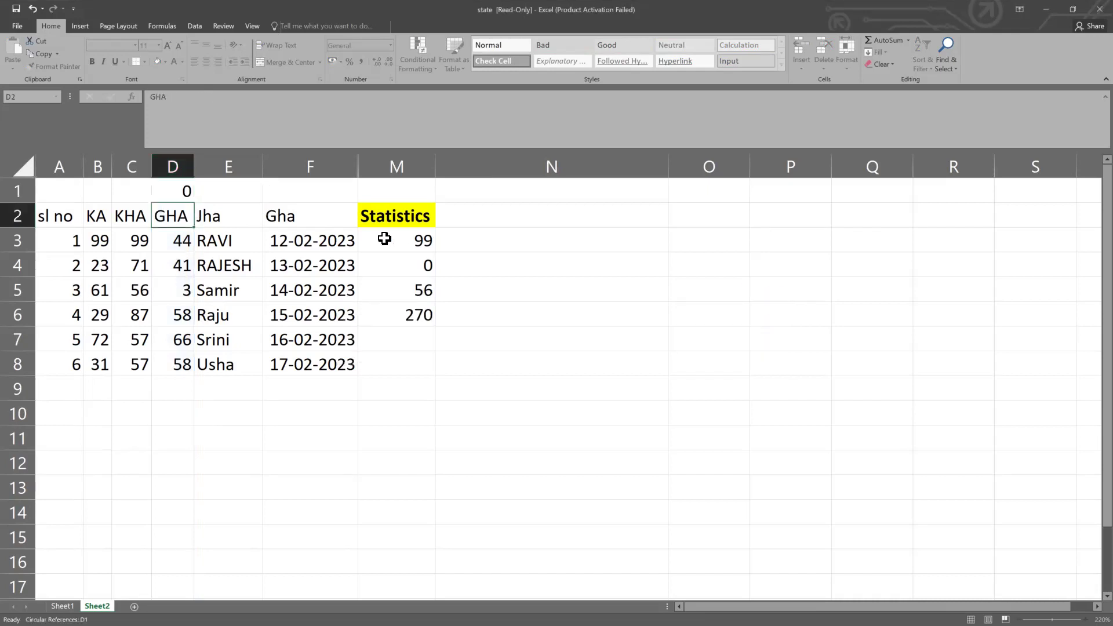
key(shift+Right)
key(Delete)
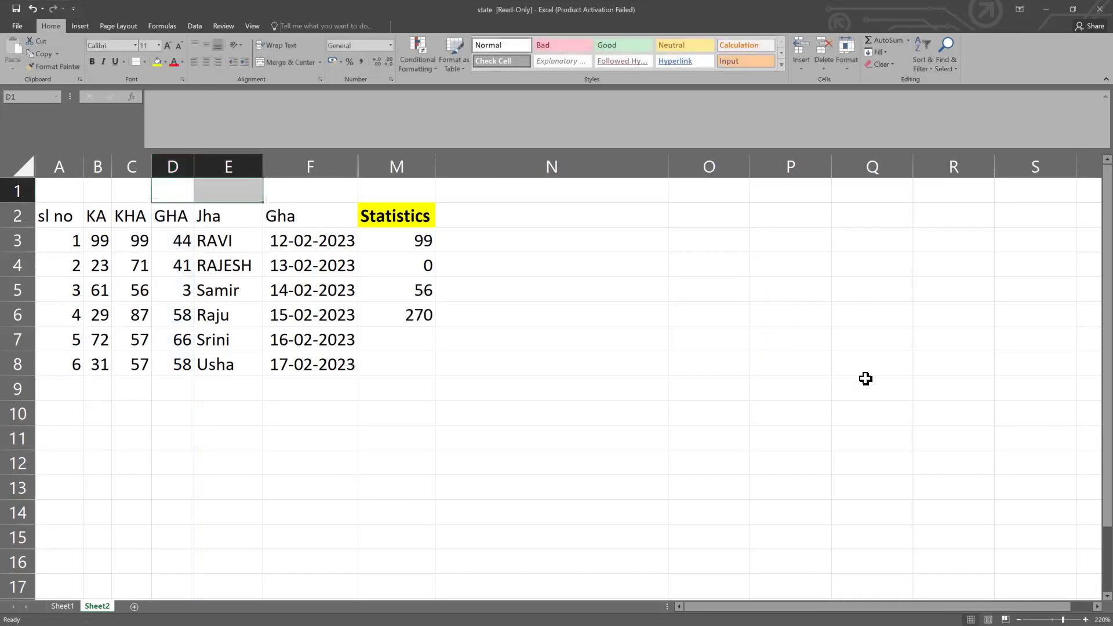
Enter =SUBTOTAL(9,D3:D8) in cell D1 and check it against the GHA values
text(=sub)
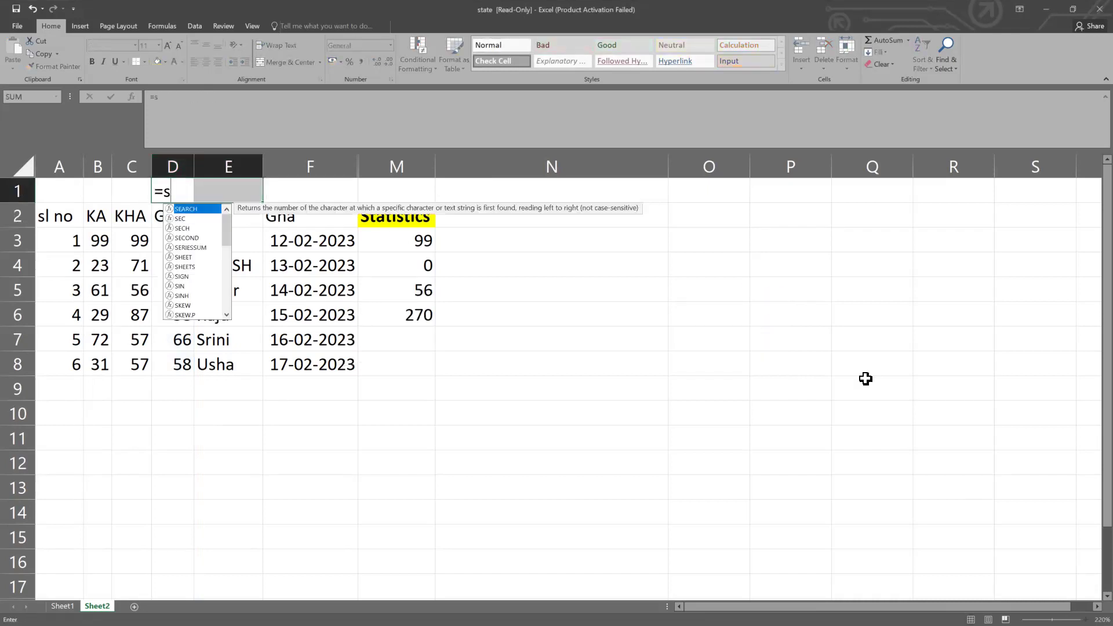
key(Down)
key(Tab)
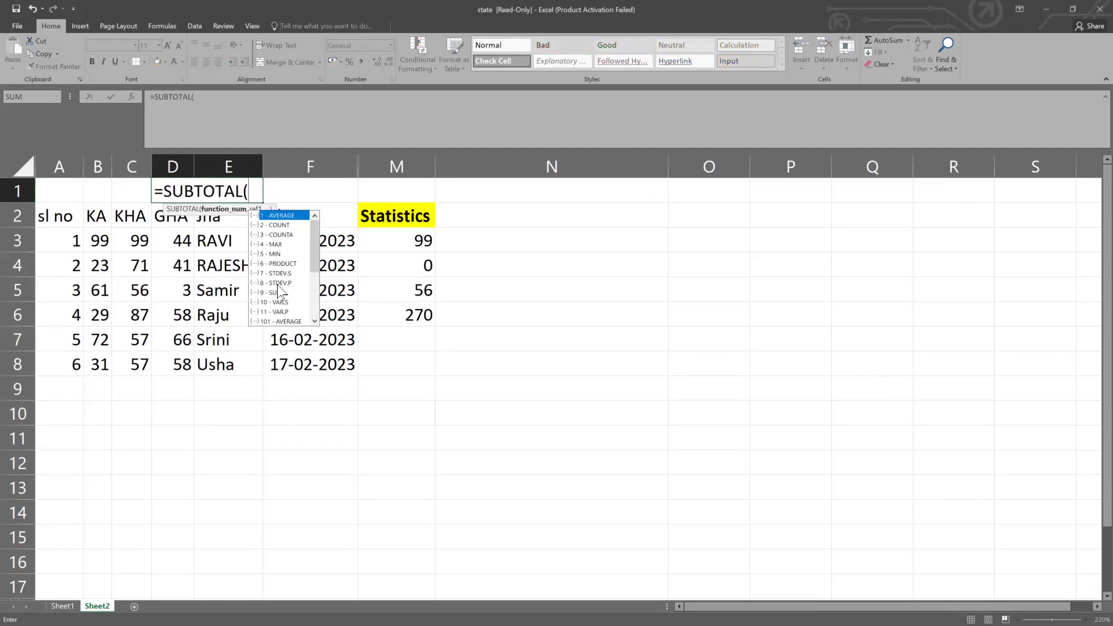
click(273, 292)
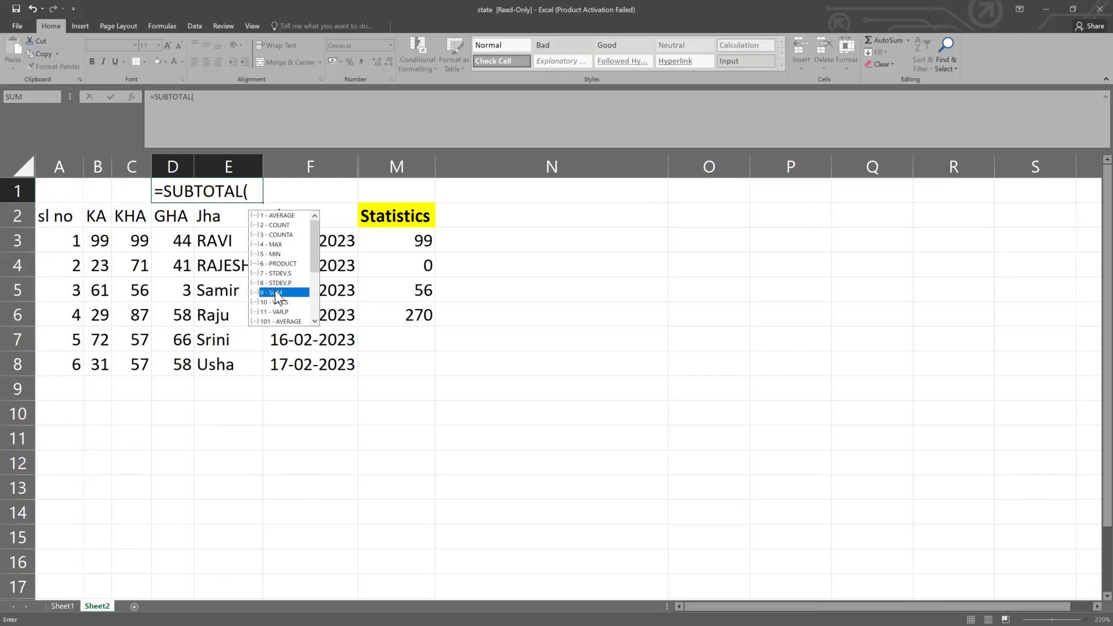
double_click(275, 293)
text(,)
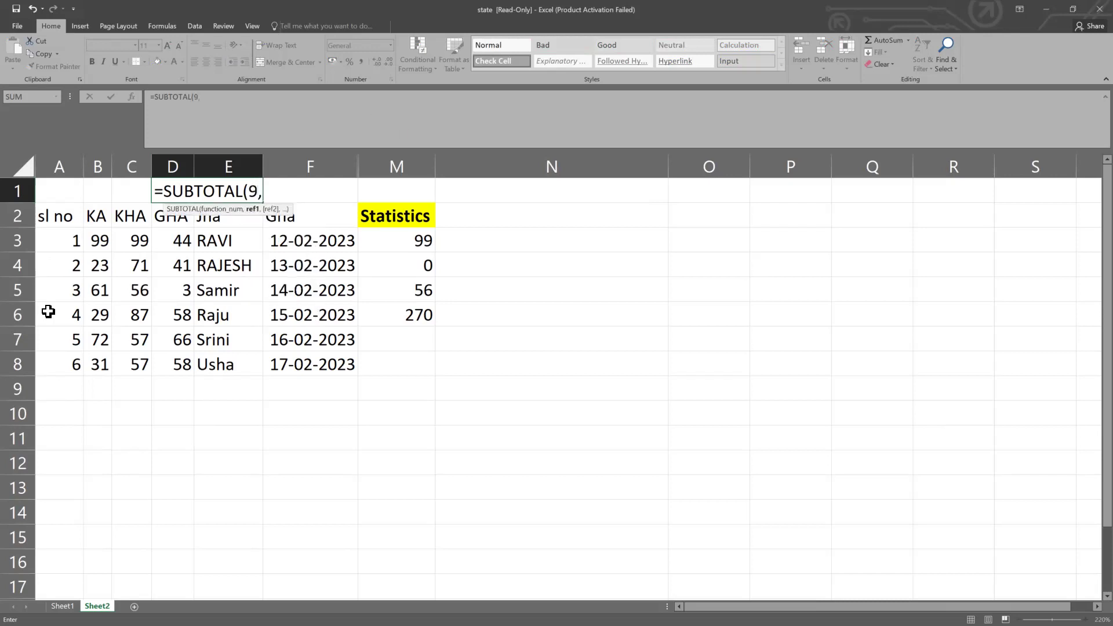
drag(177, 240, 177, 366)
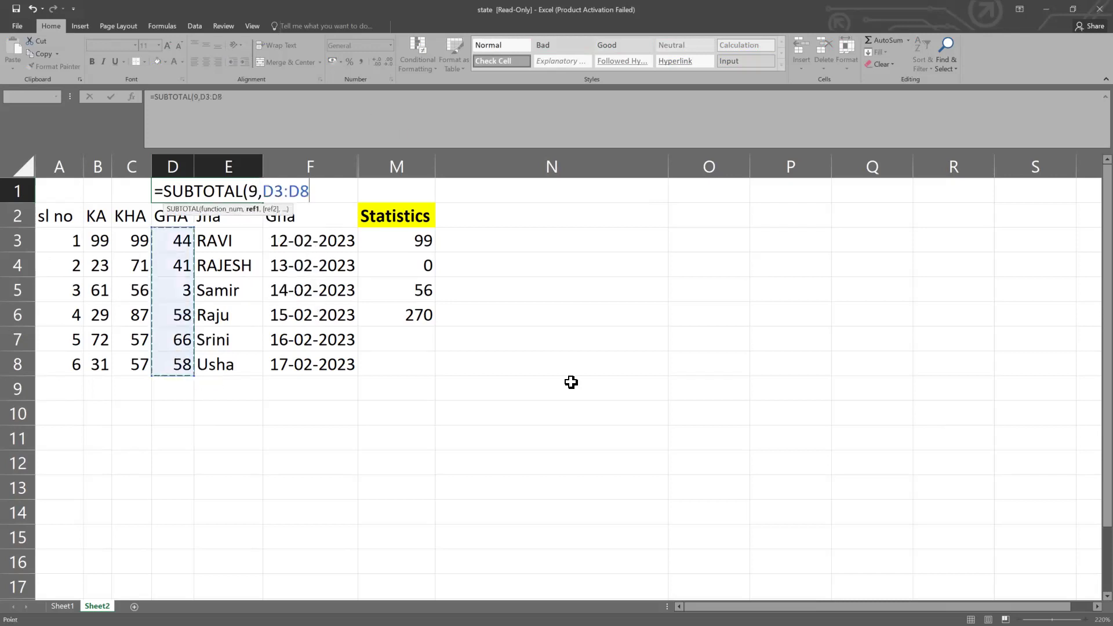
text())
key(ctrl+Return)
click(181, 243)
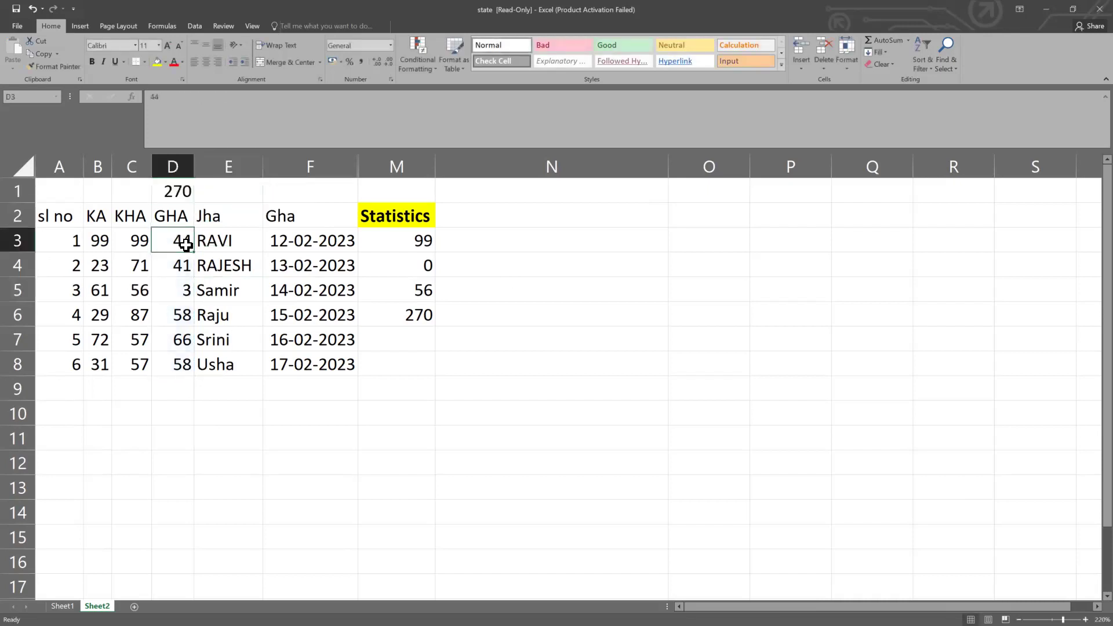
click(174, 358)
click(186, 184)
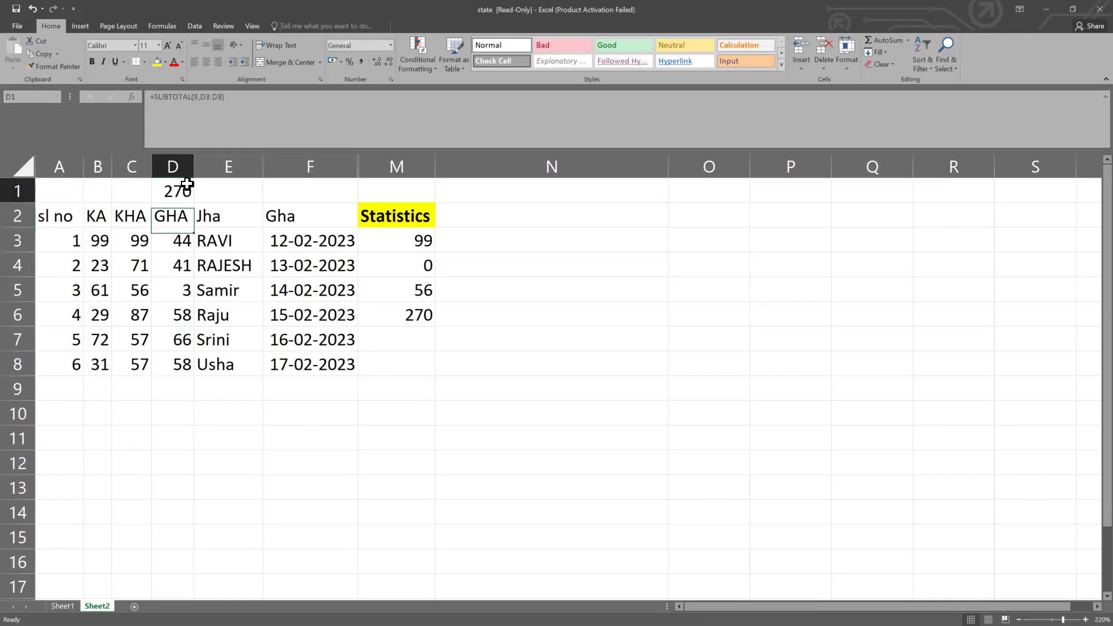
click(468, 264)
key(Up)
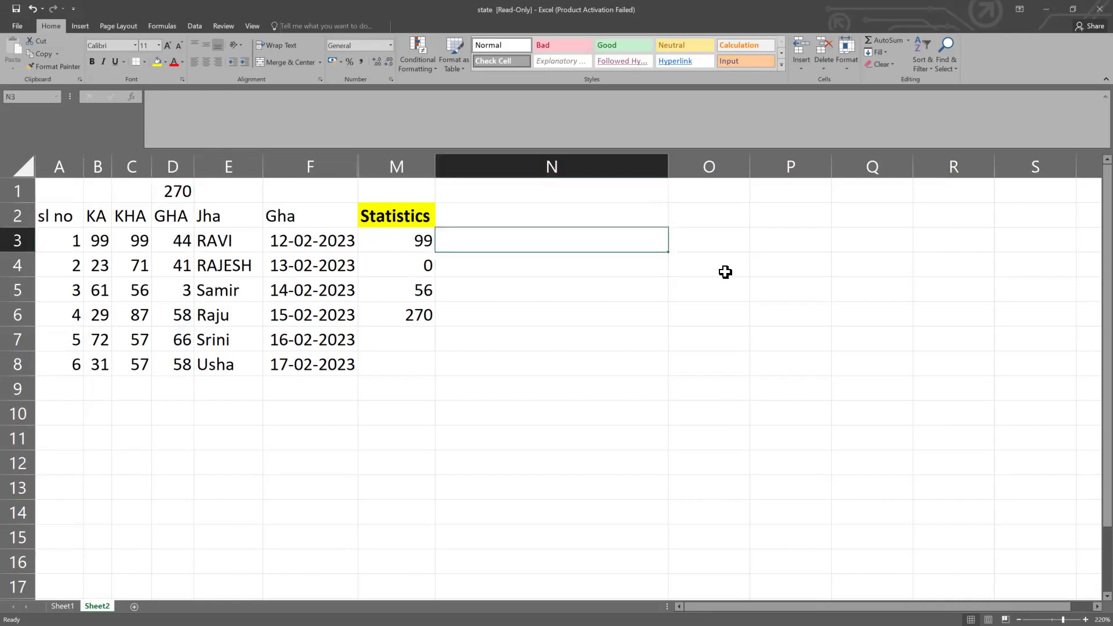
text(1)
key(Return)
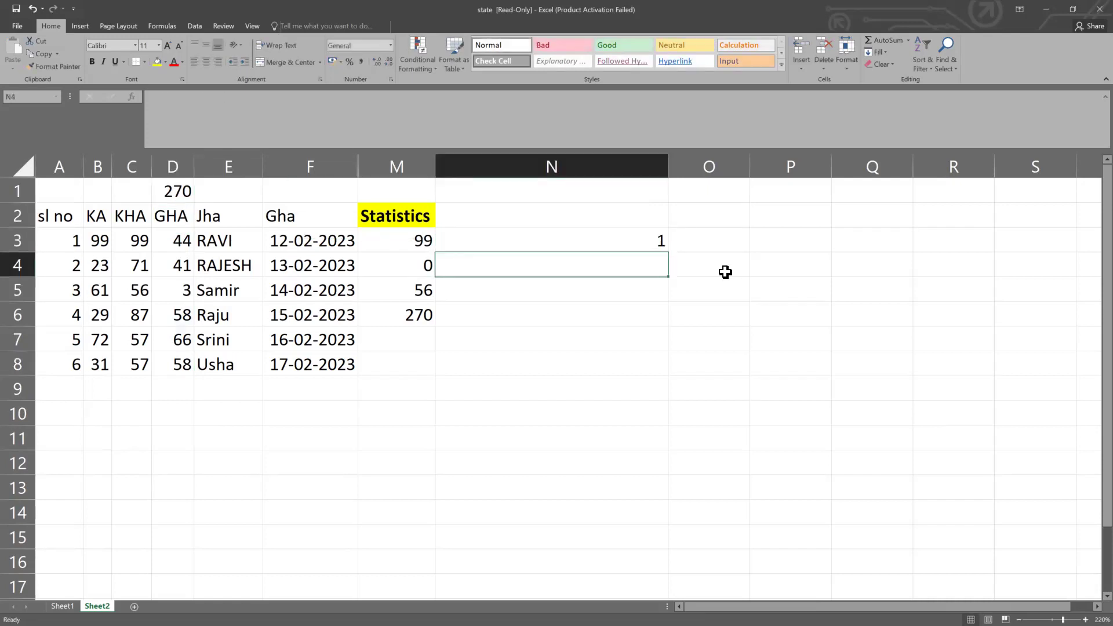
key(Up)
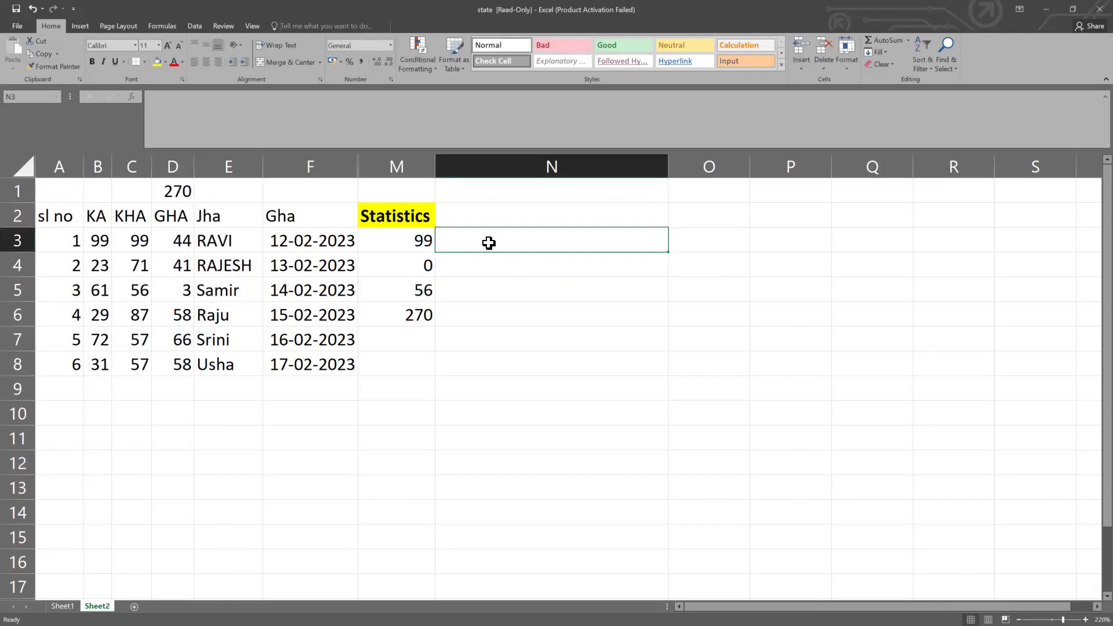
Enter the country values Ind, us and china in cells N3 to N5
text(Innd)
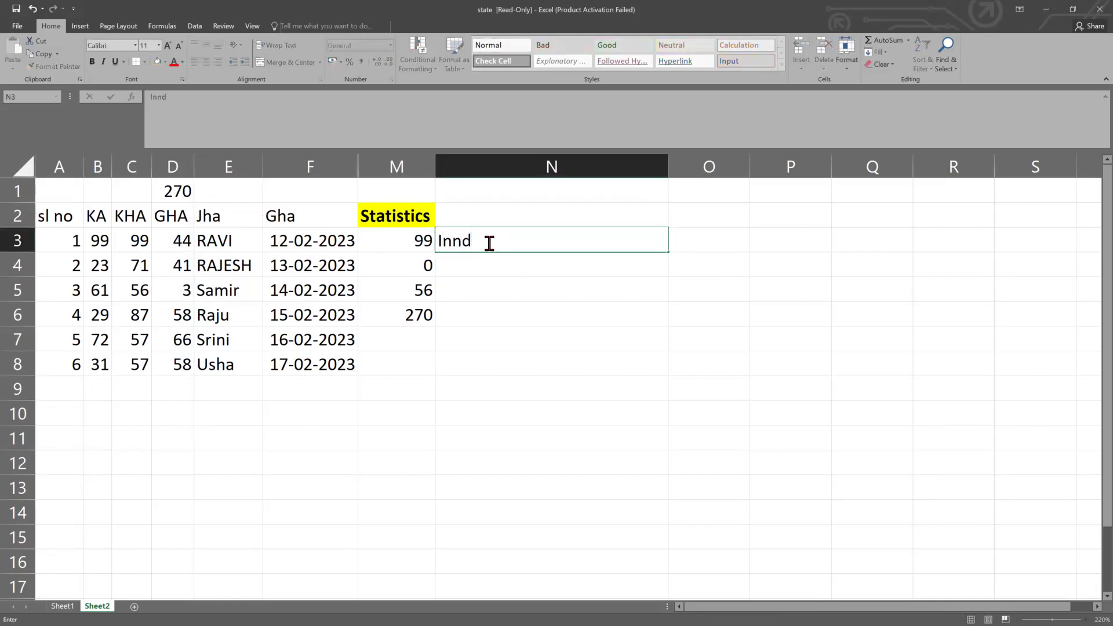
text(d)
key(Return)
text(us)
key(Return)
text(china)
key(Return)
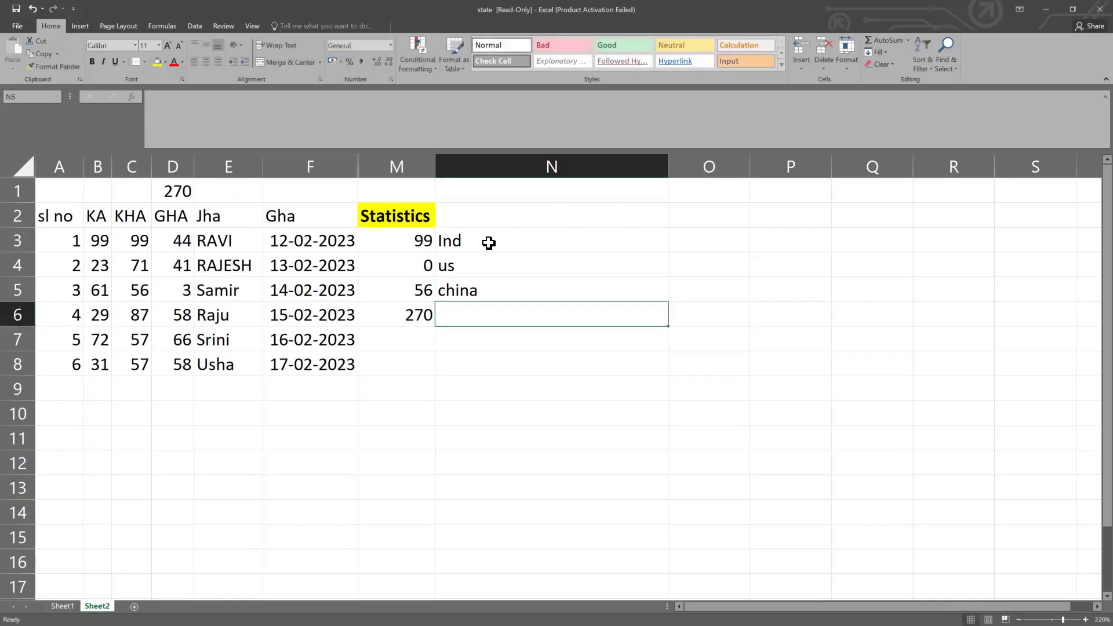
Enter Japan as the country in cell N6
text(Koria)
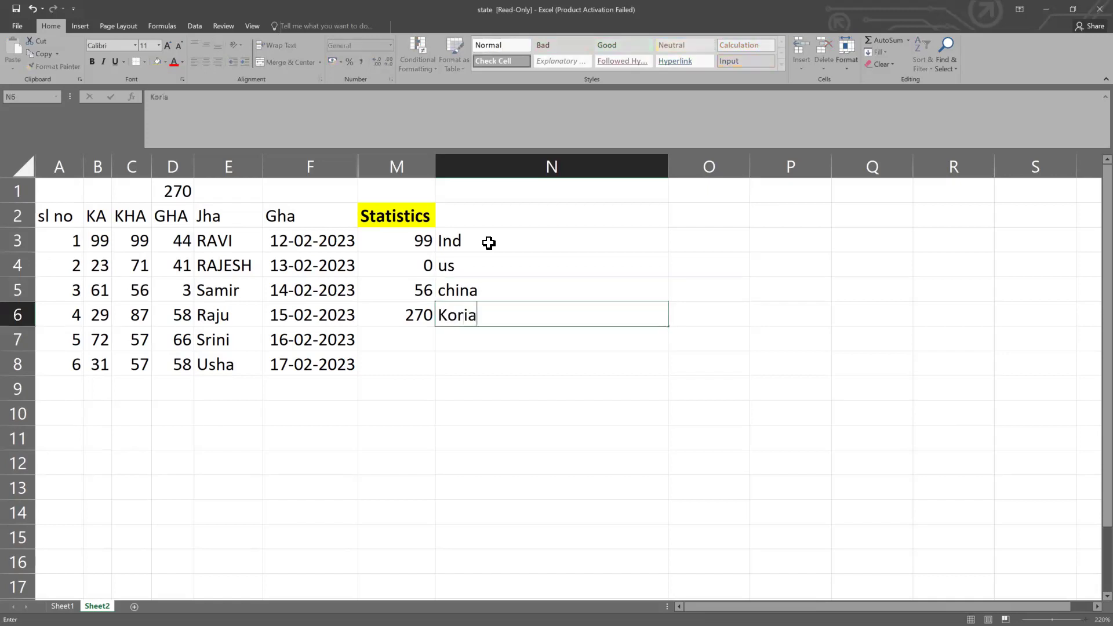
key(BackSpace)
key(BackSpace)
key(BackSpace)
key(BackSpace)
key(BackSpace)
text(JAPAN)
key(BackSpace)
key(BackSpace)
key(BackSpace)
key(BackSpace)
text(apan)
key(Return)
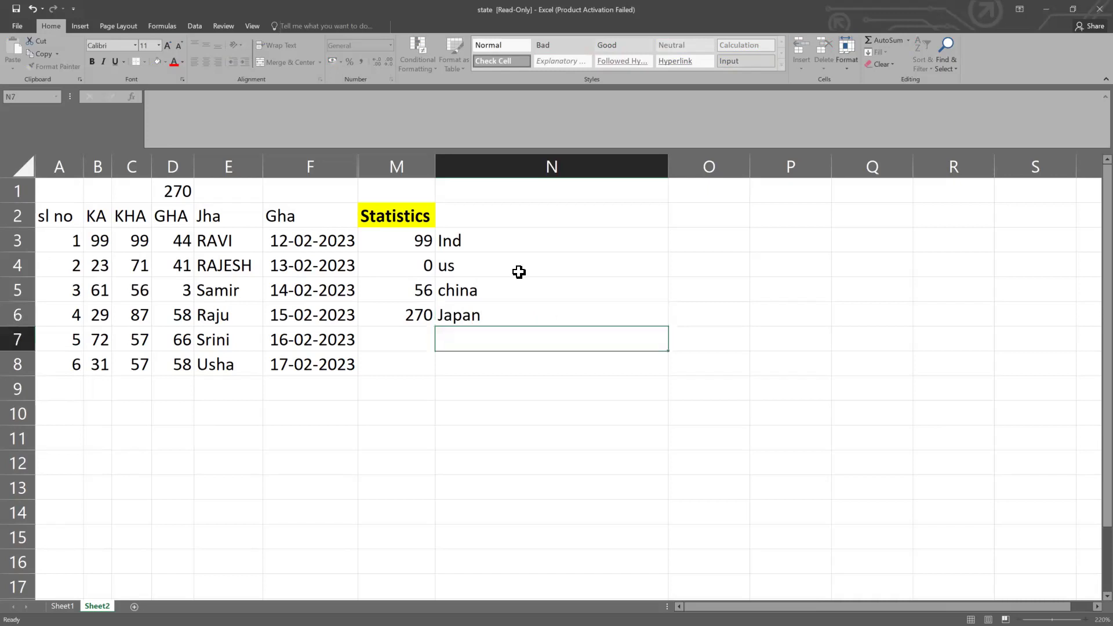
Copy the value Ind from N3 into cells N7 and N8
click(517, 271)
click(461, 244)
key(ctrl+c)
click(480, 343)
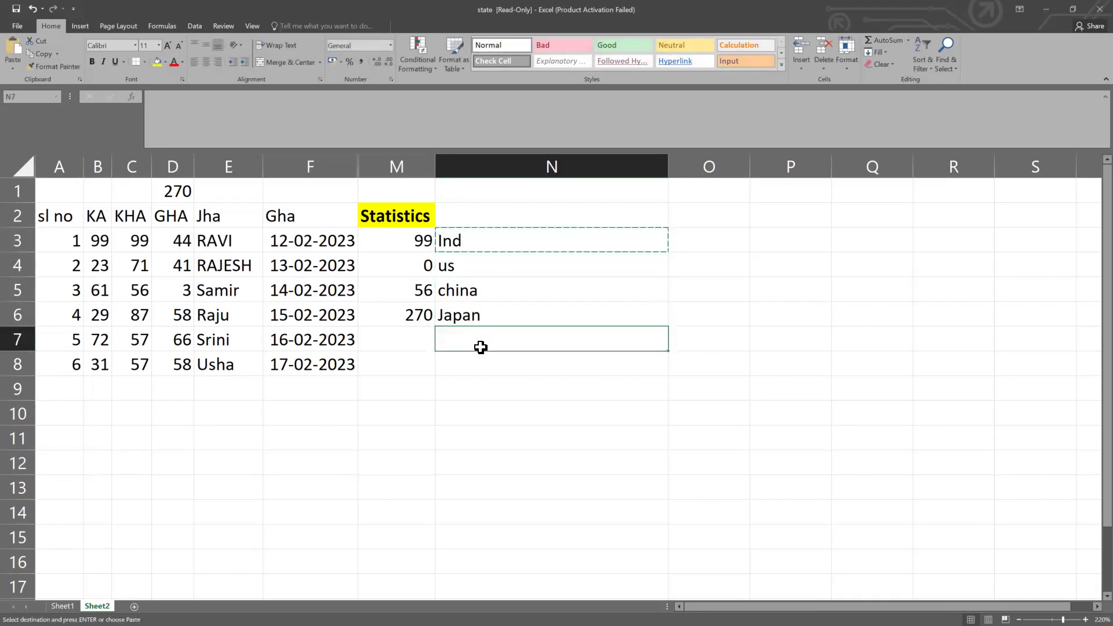
key(ctrl+v)
click(480, 356)
key(ctrl+v)
Enter the heading Coun in cell N2 above the country values
click(502, 206)
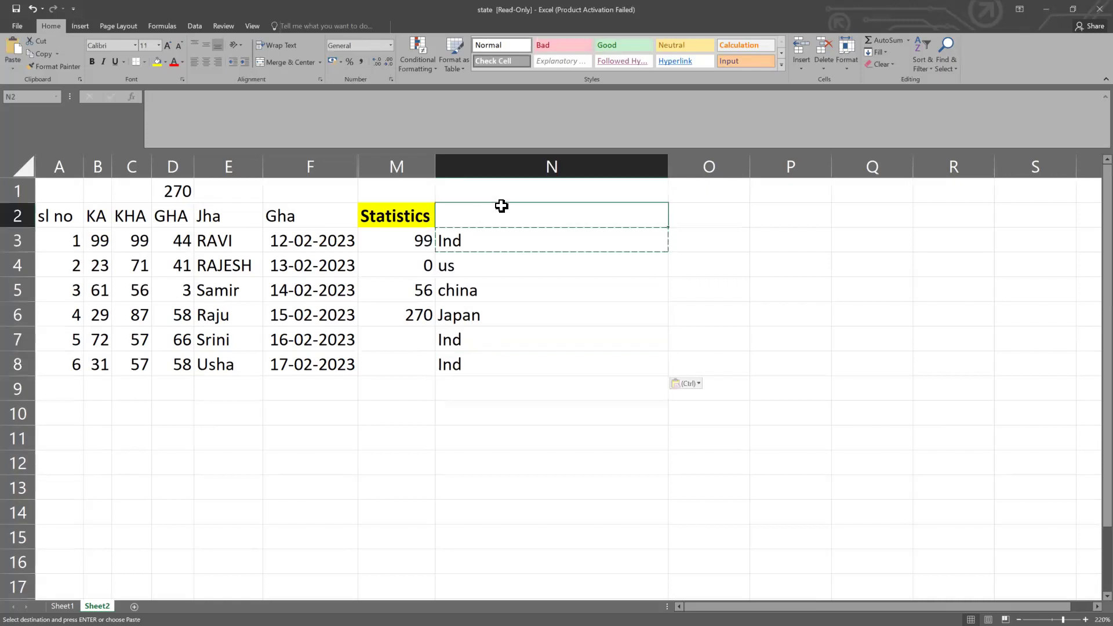
text(Contin)
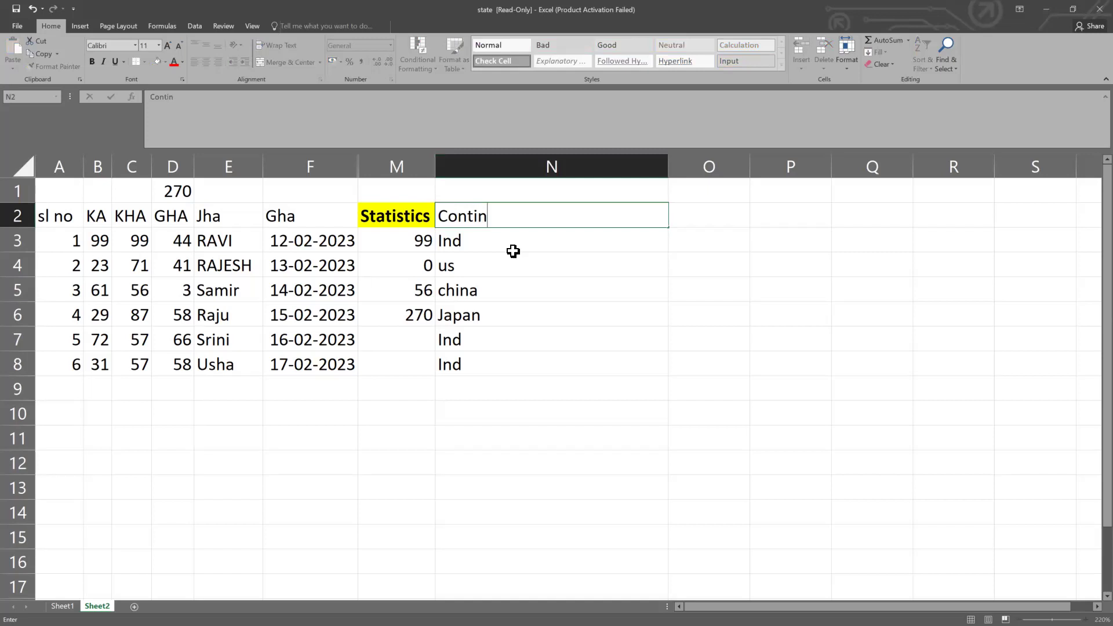
text(et)
key(BackSpace)
key(BackSpace)
key(Return)
Add filters to the header row and filter the Coun column to show only Ind
click(528, 222)
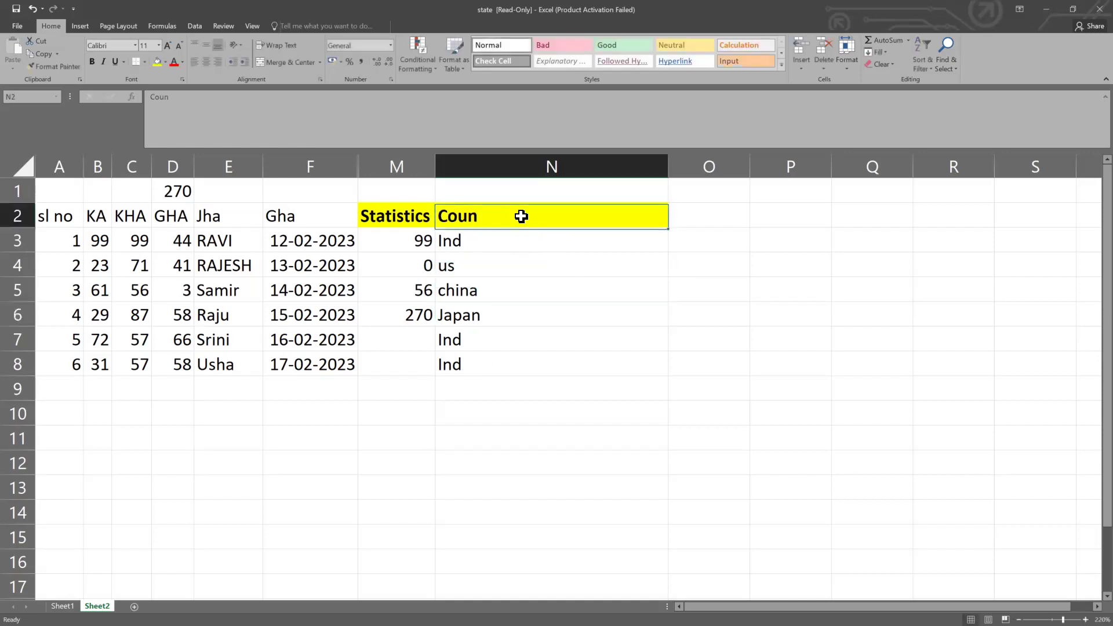
key(ctrl+shift+l)
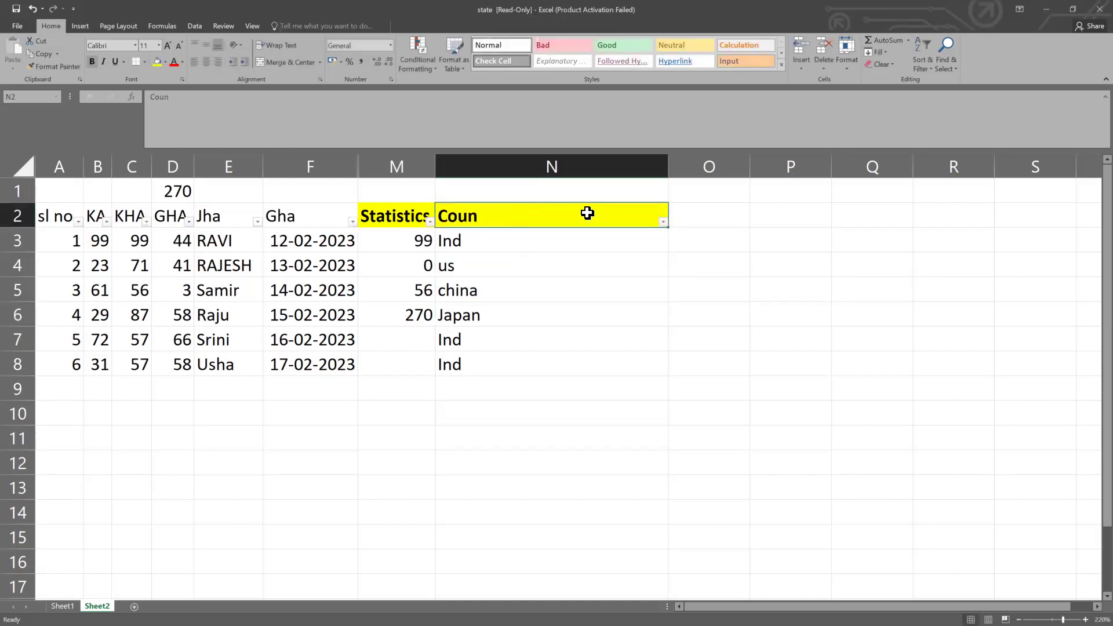
click(662, 222)
click(544, 353)
click(545, 336)
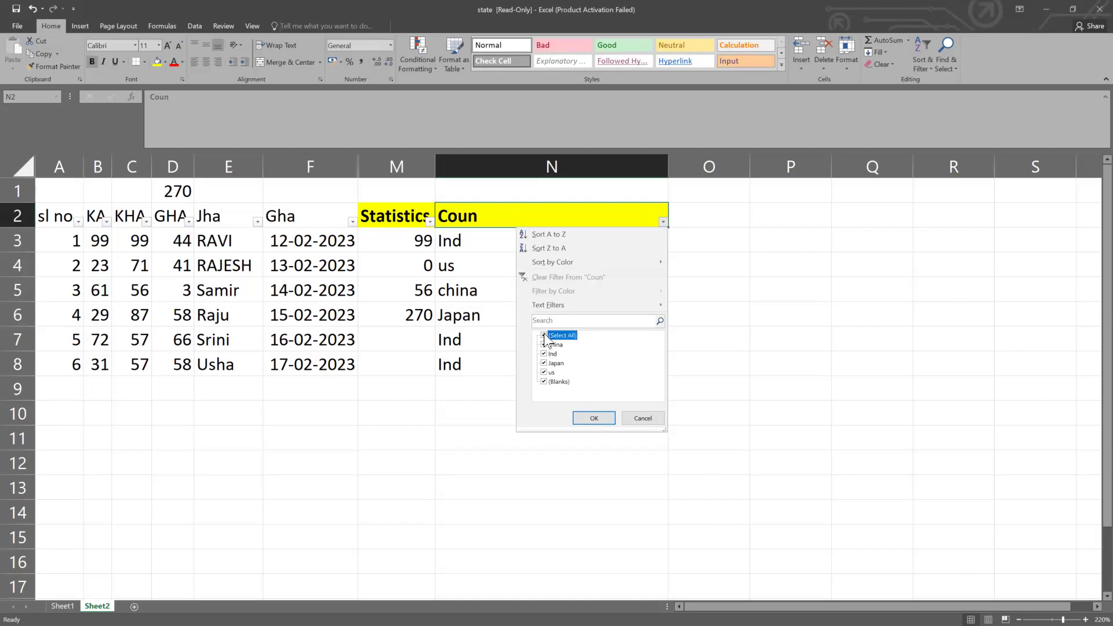
click(604, 419)
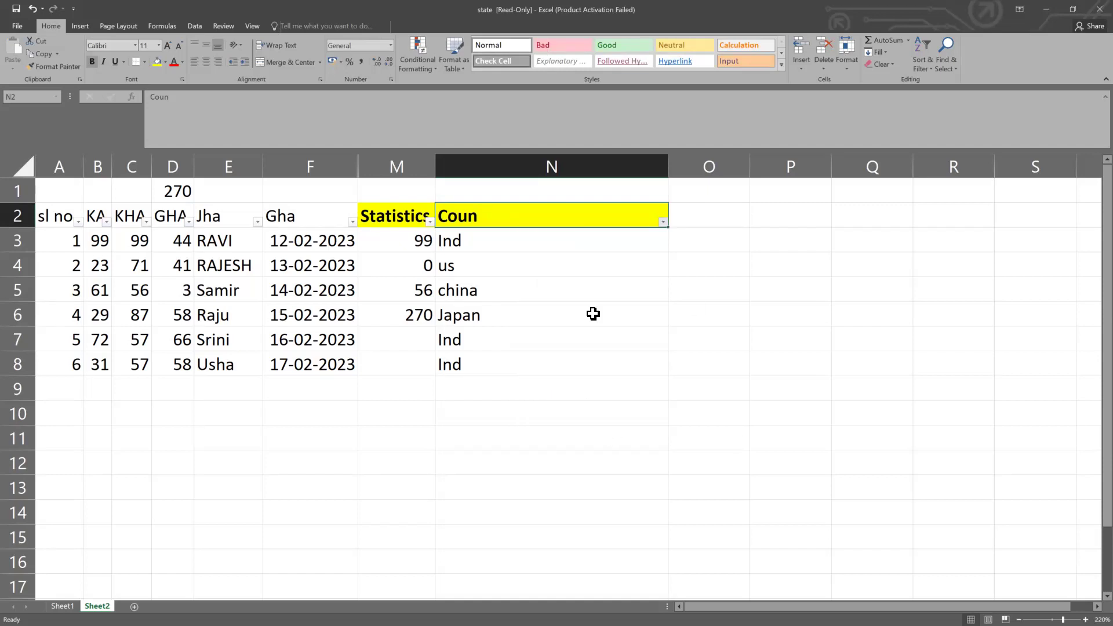
Compare the SUBTOTAL result in D1 with the GHA values of the filtered Ind rows
click(180, 186)
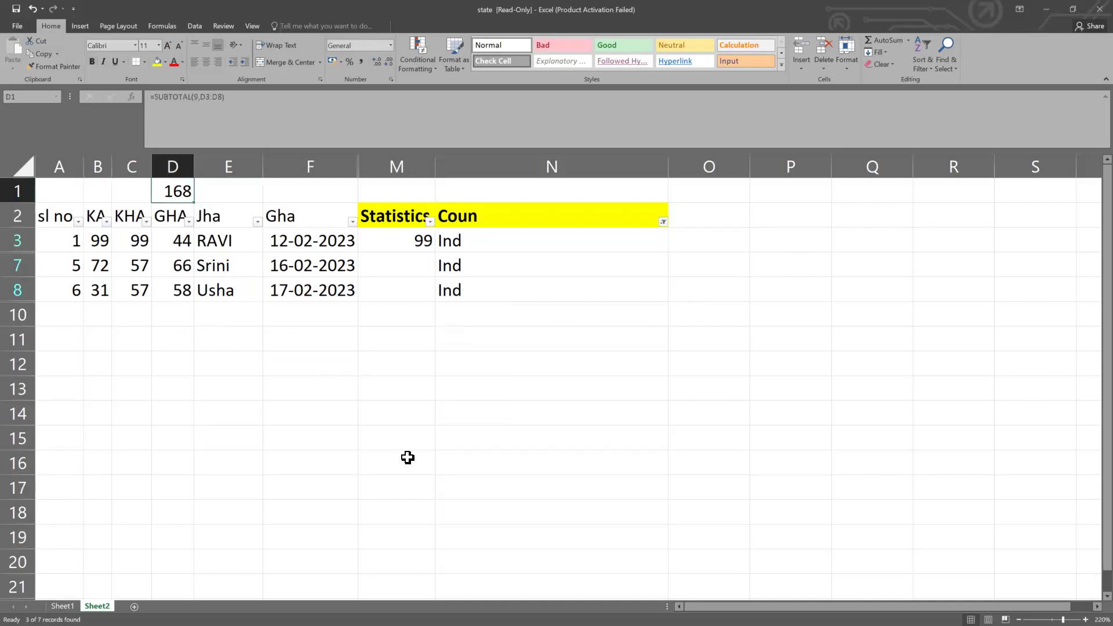
drag(463, 239, 467, 290)
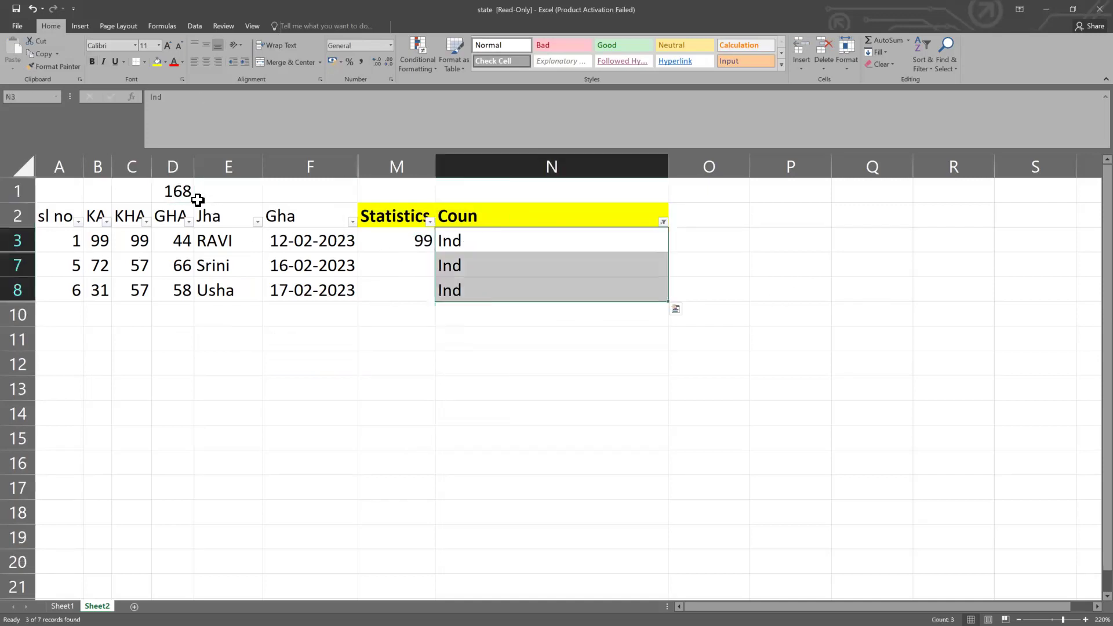
click(190, 195)
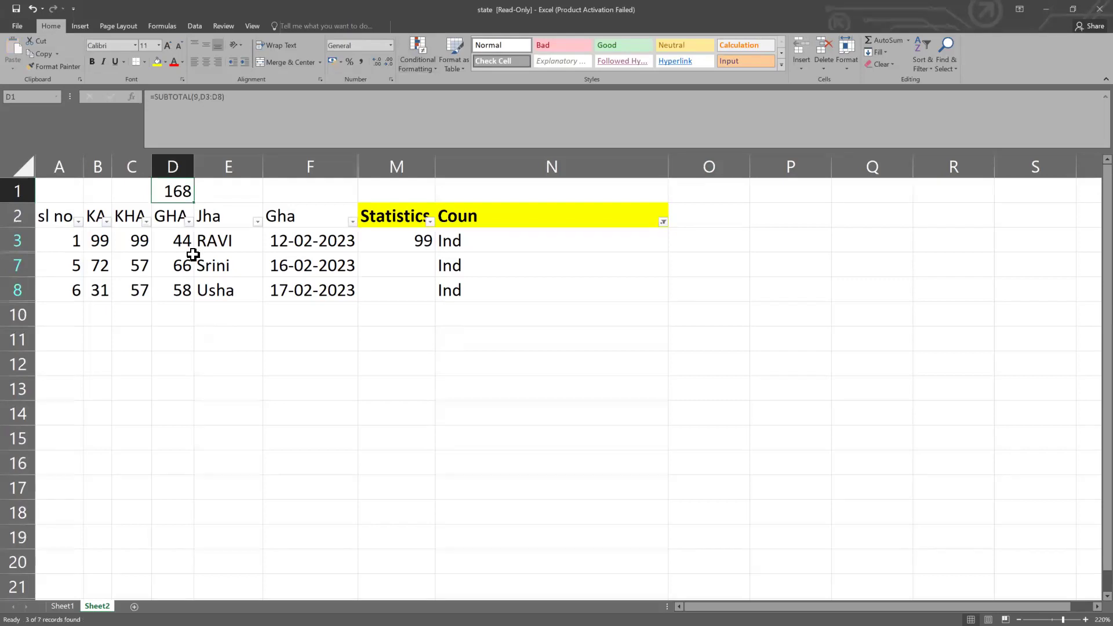
click(189, 259)
key(Right)
key(Right)
key(Right)
key(shift+Left)
key(Right)
key(Left)
key(Left)
key(Left)
key(Right)
key(Right)
key(Right)
key(Down)
click(188, 197)
click(367, 193)
click(136, 191)
click(285, 200)
click(204, 189)
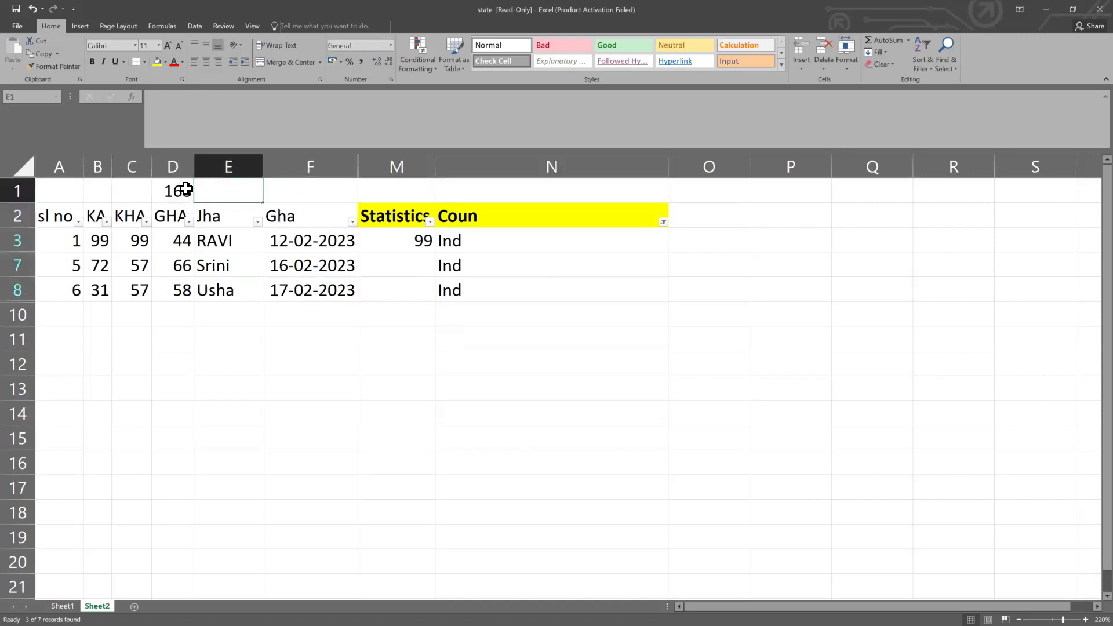
click(184, 190)
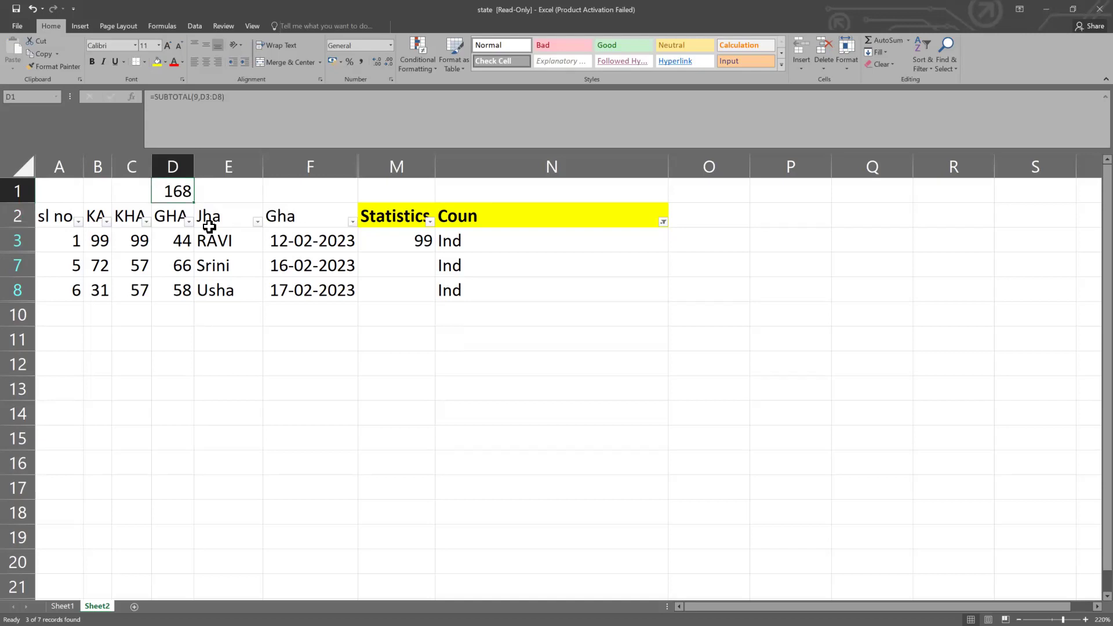
Look through the filtered Coun entries and check them against the subtotal in D1
key(Right)
key(Right)
key(Right)
key(Right)
key(Down)
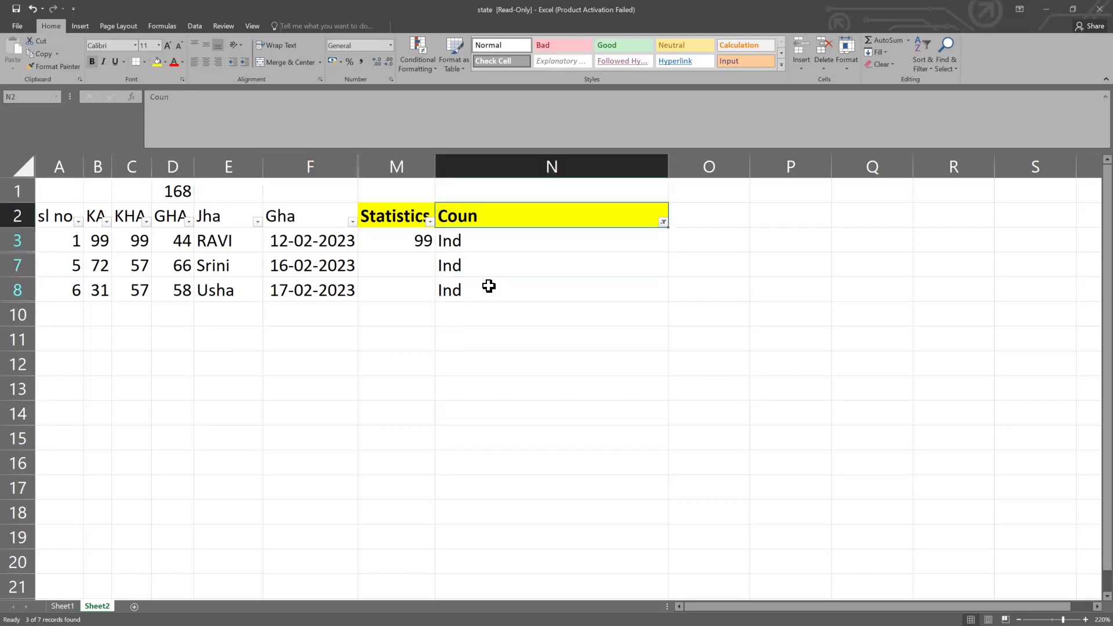
key(Down)
key(Down)
key(Down)
key(Up)
key(Up)
key(Down)
key(Down)
key(Up)
key(Up)
key(Left)
key(Left)
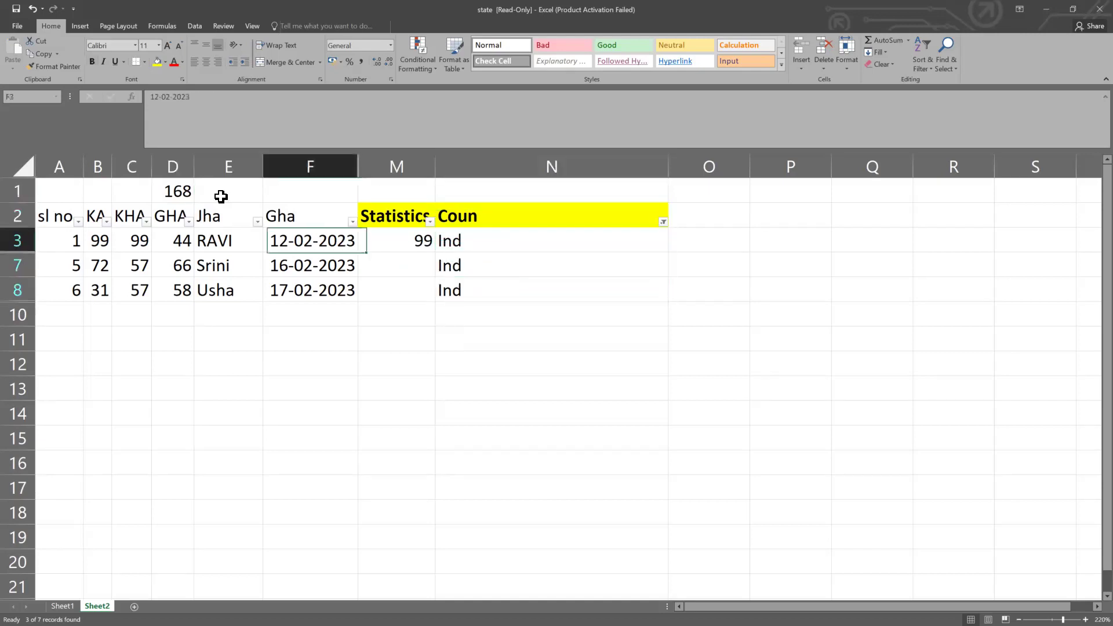
click(192, 193)
Remove the filter from the header row so all rows are shown
click(586, 272)
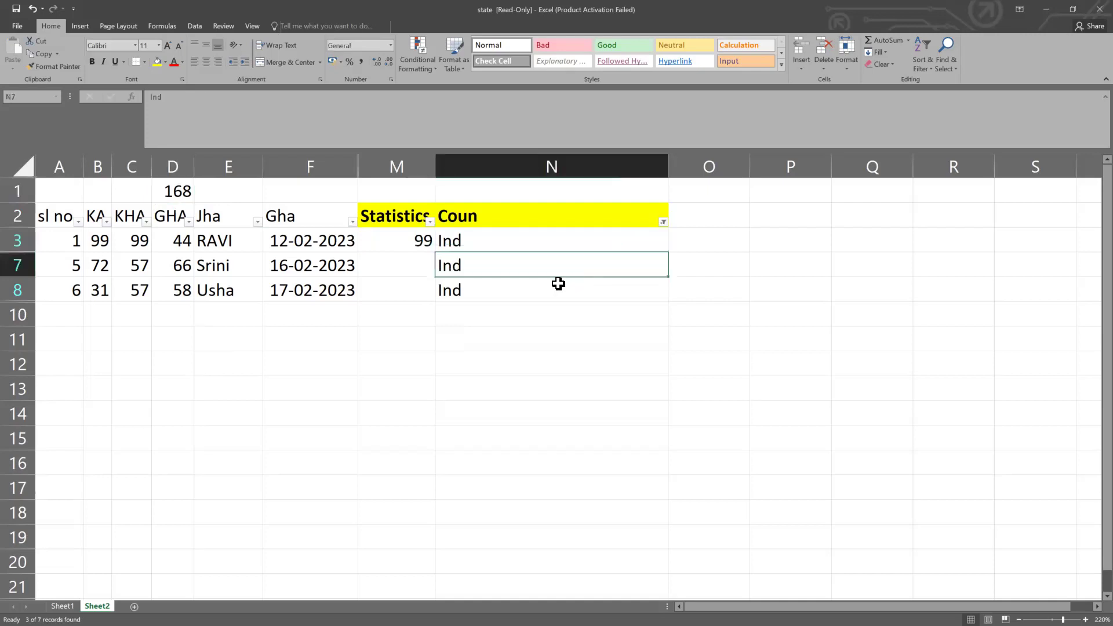
click(558, 222)
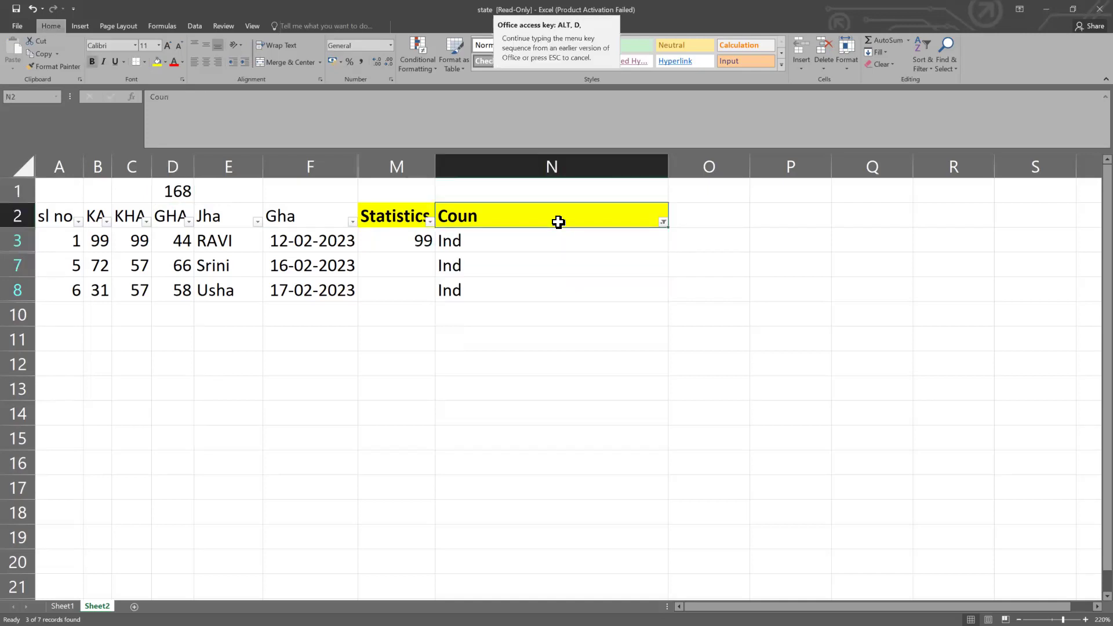
key(ctrl+shift+l)
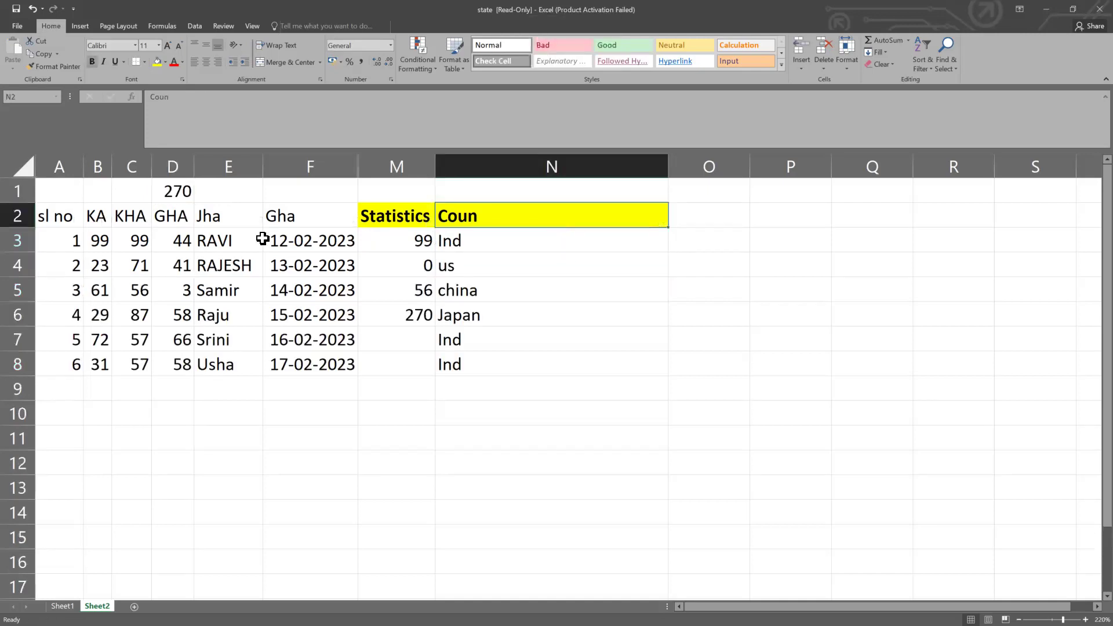
Enter a SUM formula in cell D9 that totals the GHA values in D3:D8
click(185, 238)
click(182, 189)
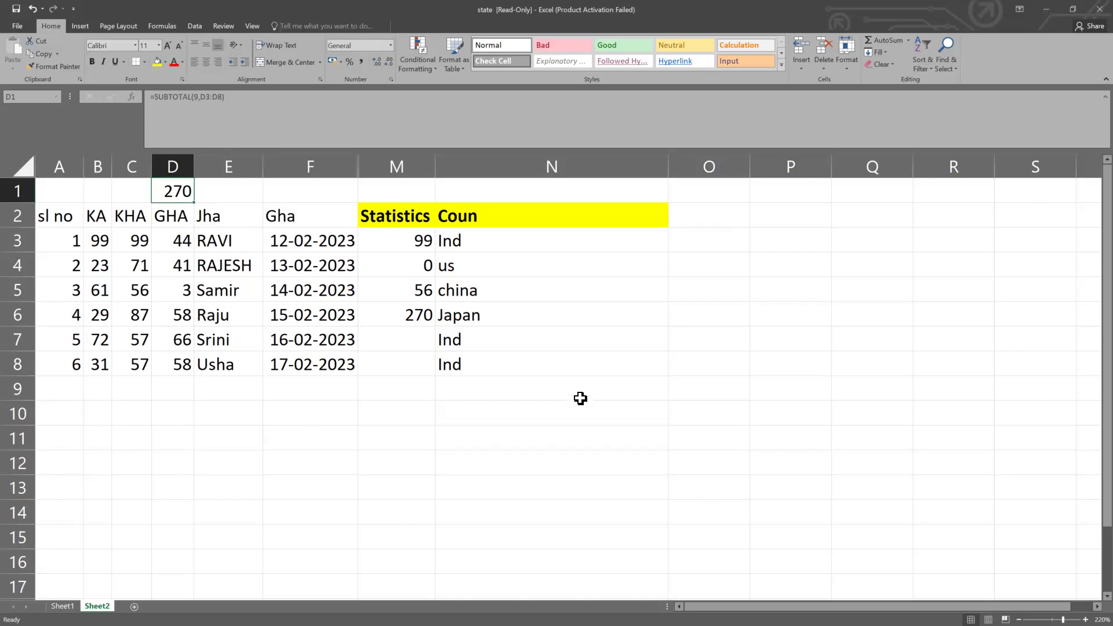
click(306, 384)
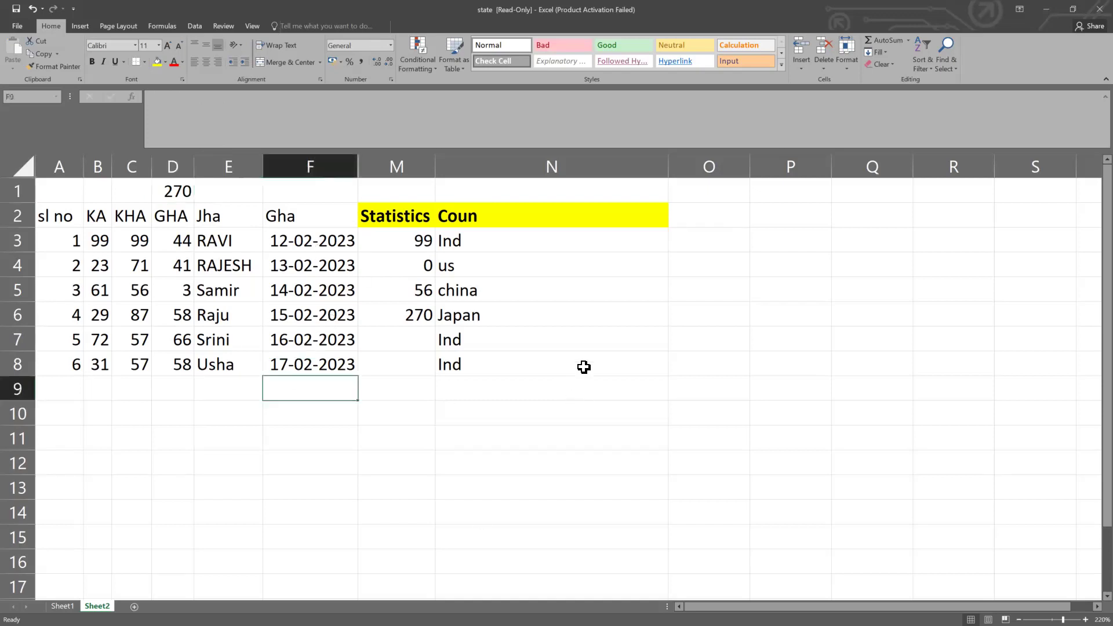
click(171, 389)
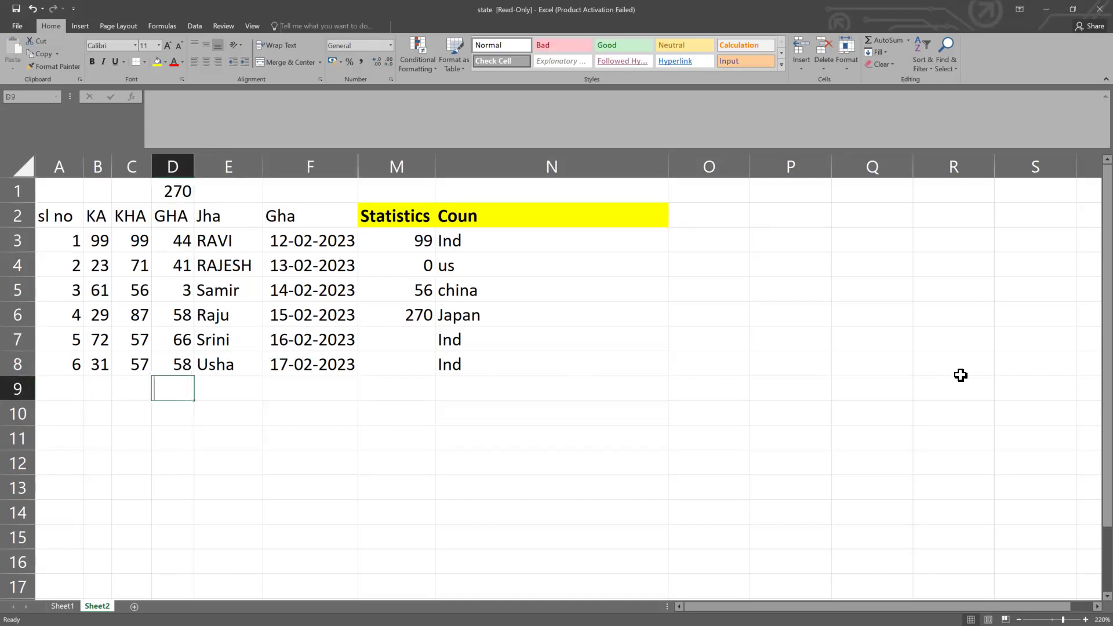
text(=sum()
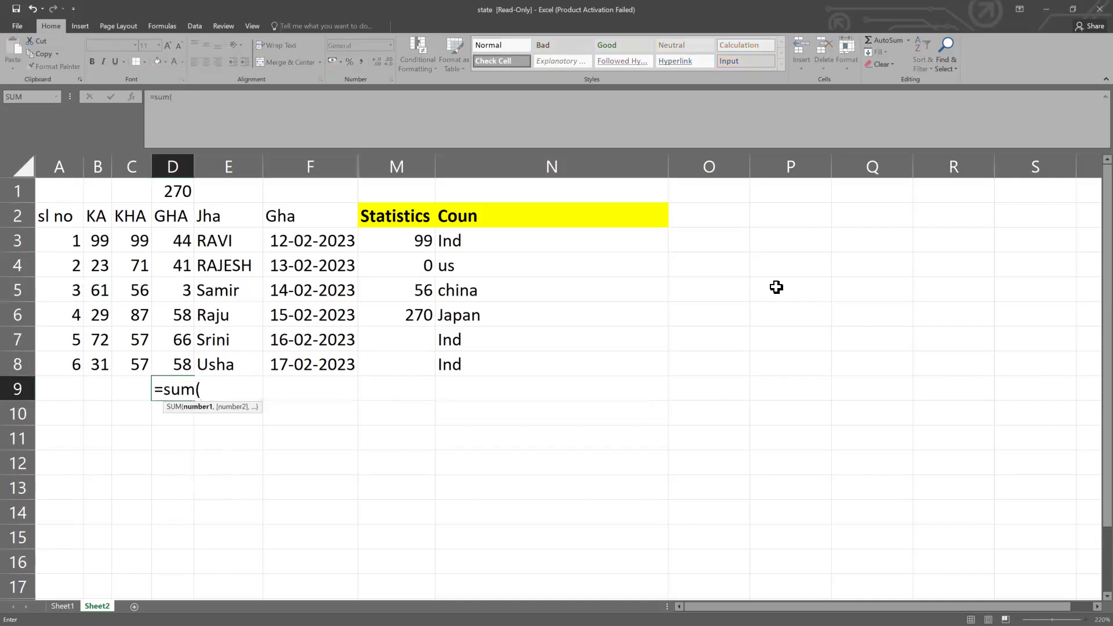
drag(183, 243, 182, 364)
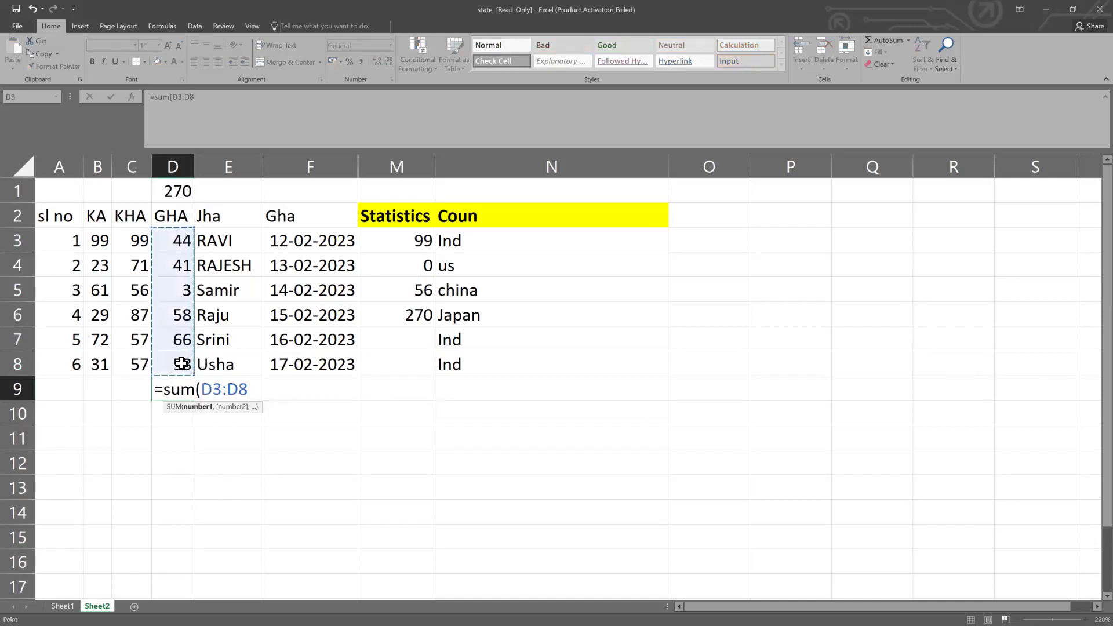
key(Return)
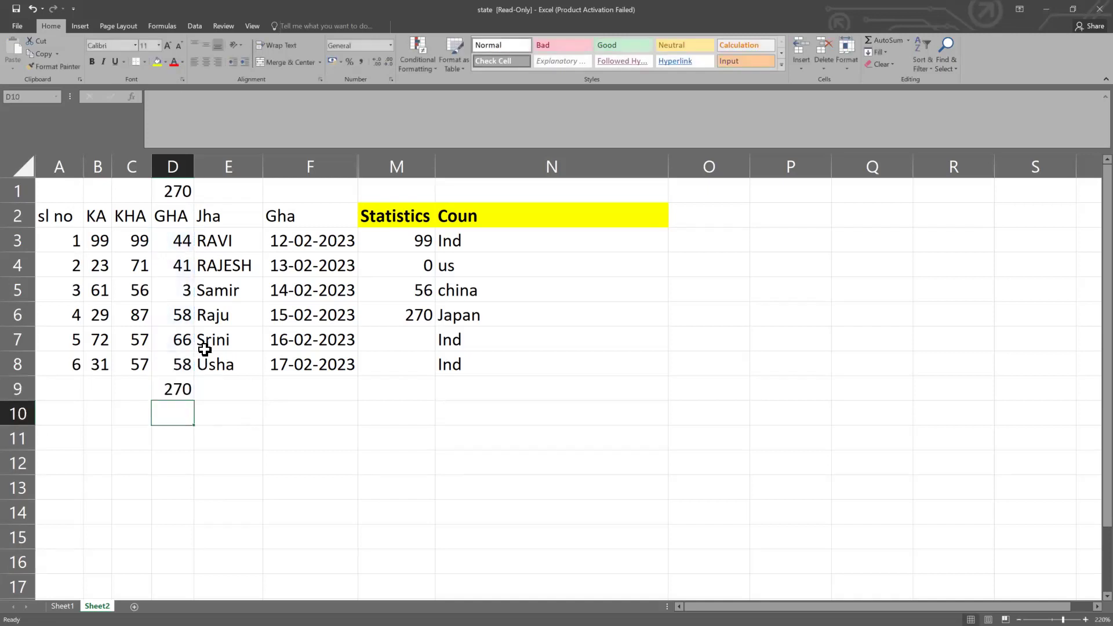
key(Up)
Turn on filtering for the header row and filter the Coun column to show only Ind
click(652, 223)
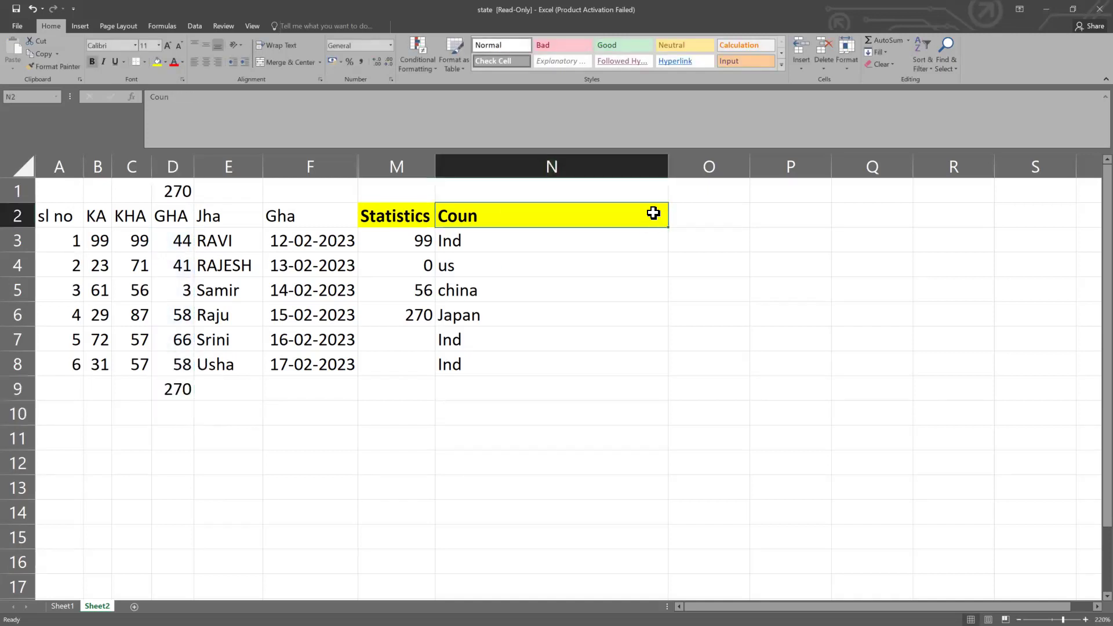
key(ctrl+shift+l)
click(662, 222)
click(544, 335)
click(544, 353)
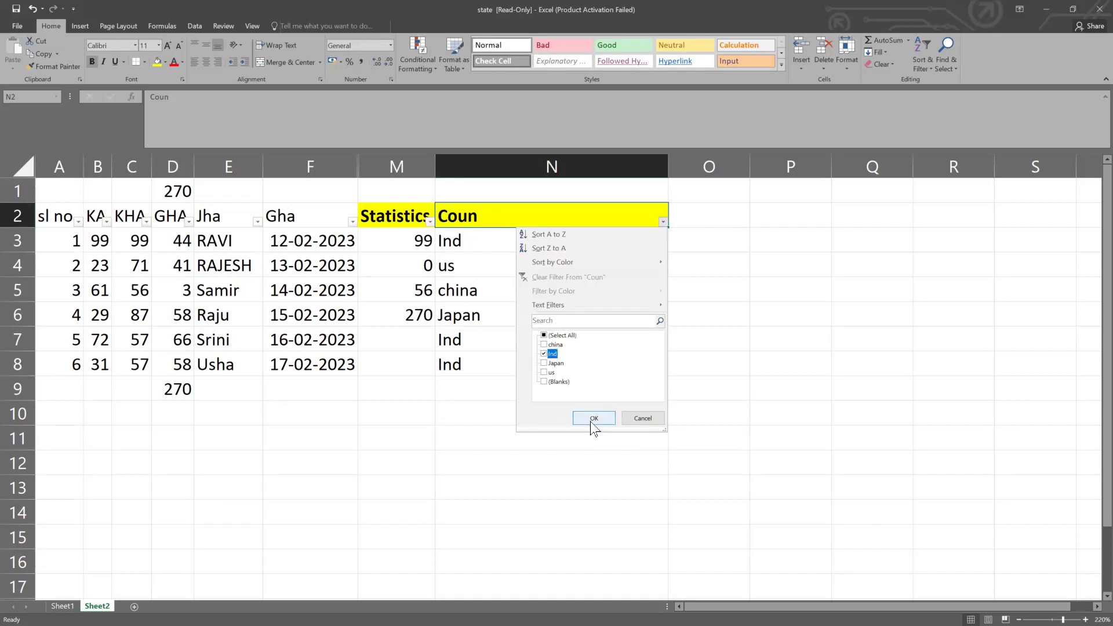
click(594, 418)
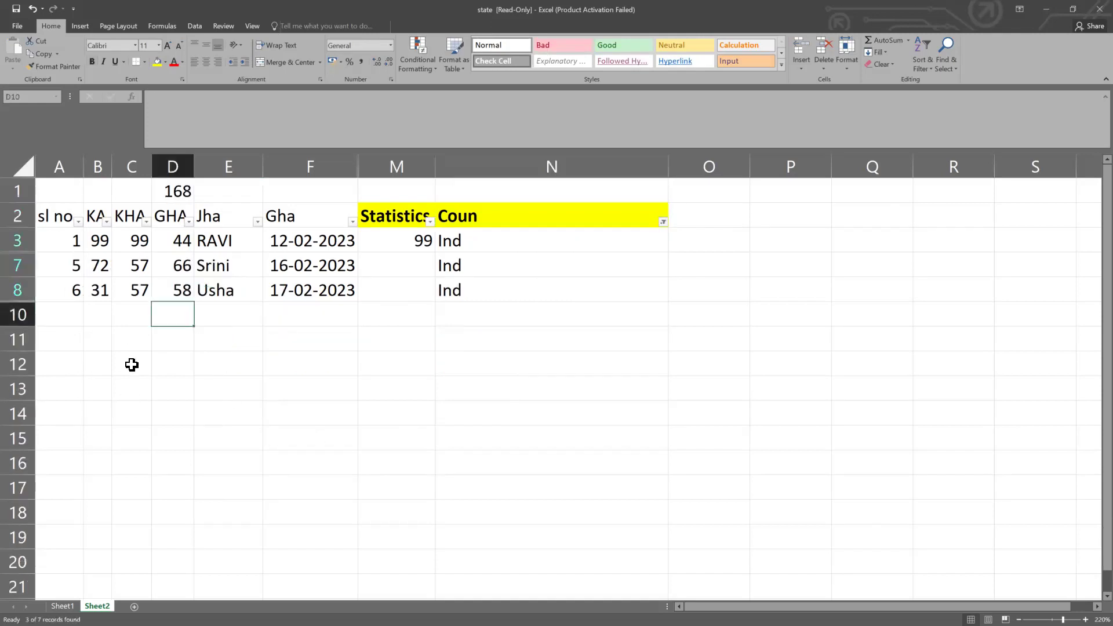
Undo the Ind filter on the Coun column
click(569, 283)
key(ctrl+z)
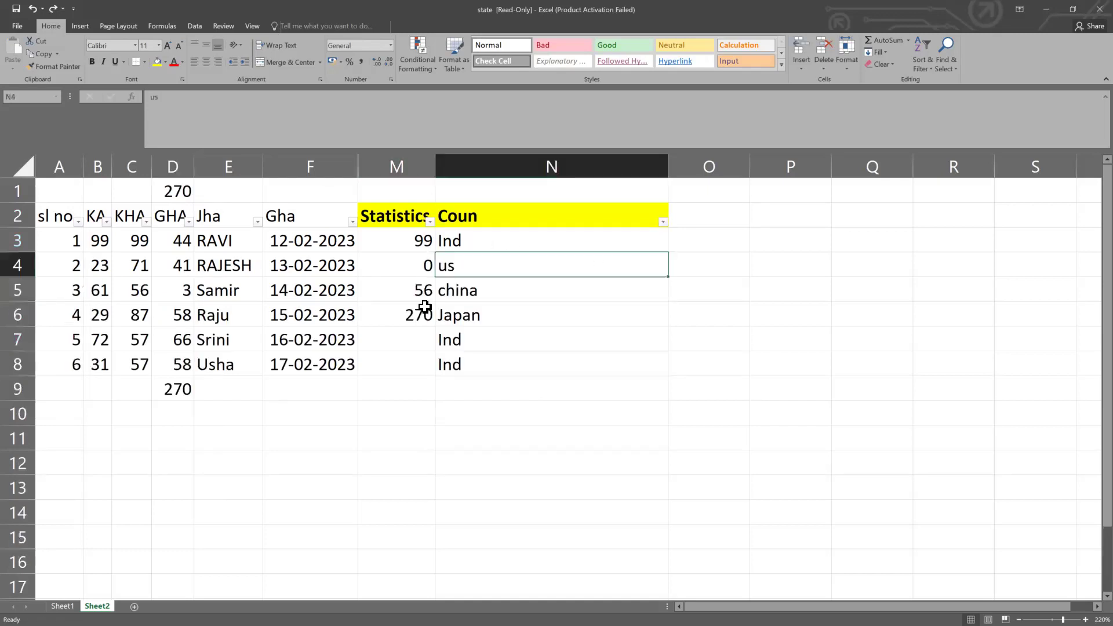
Compare the SUM formula in D9 with the SUBTOTAL formula in D1, including their positions relative to the filtered rows
click(177, 389)
click(20, 389)
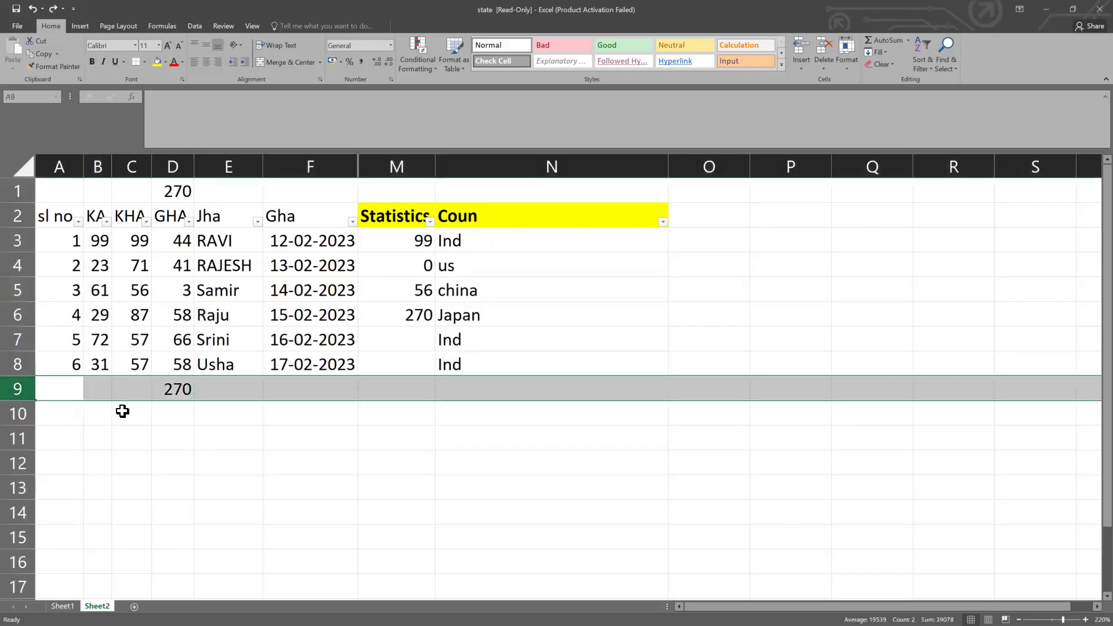
click(420, 266)
click(537, 274)
click(177, 387)
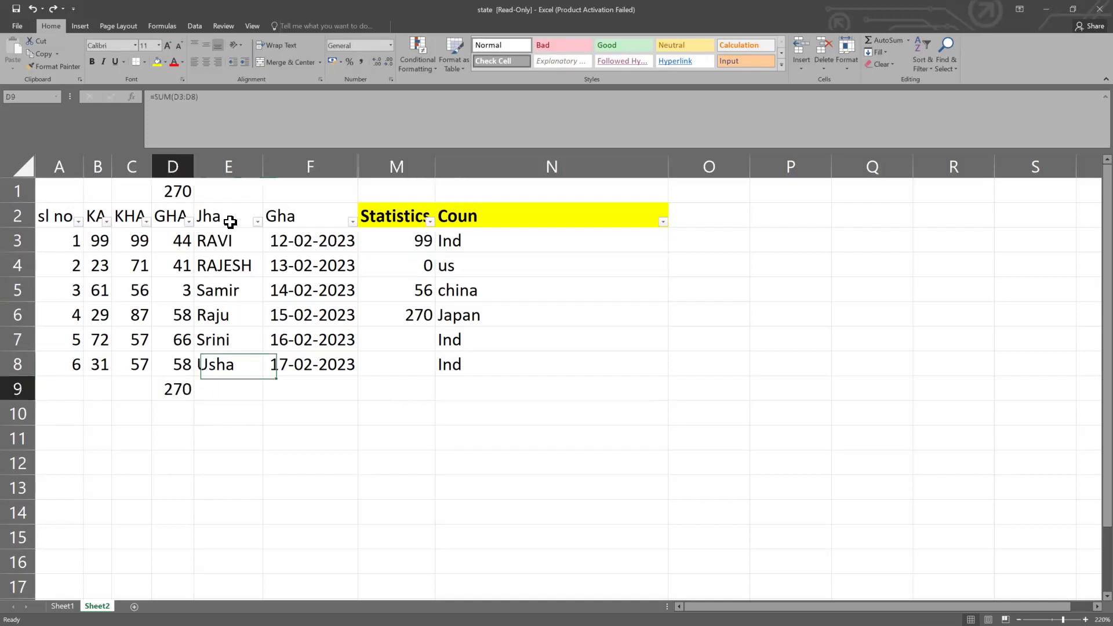
click(174, 193)
click(188, 380)
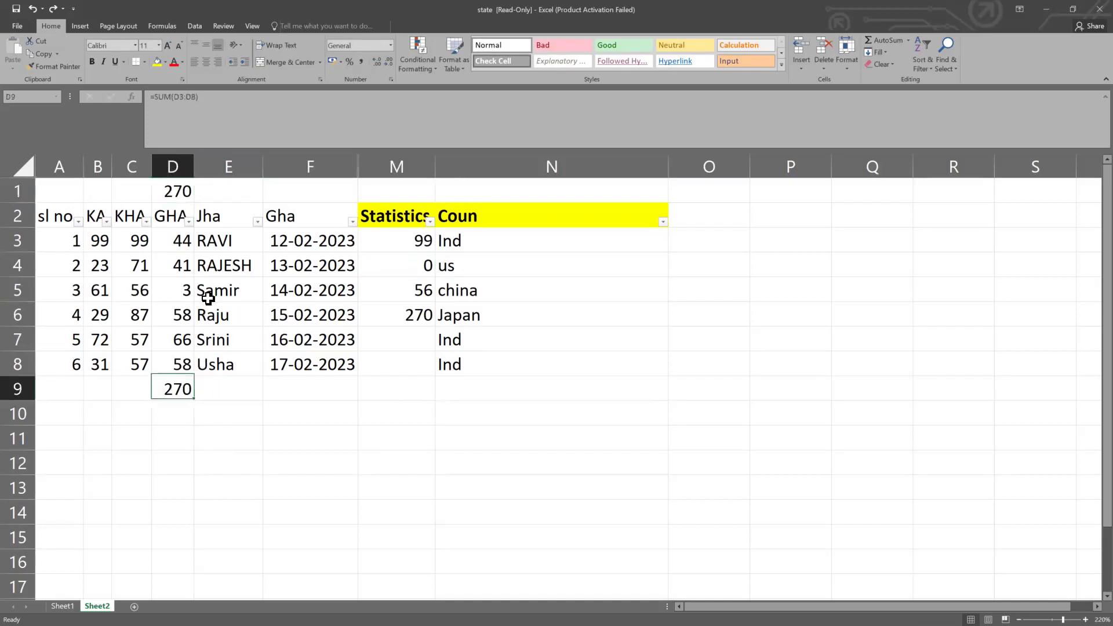
click(174, 193)
key(Down)
key(Down)
key(Down)
key(Down)
key(Down)
key(Down)
key(Down)
key(Down)
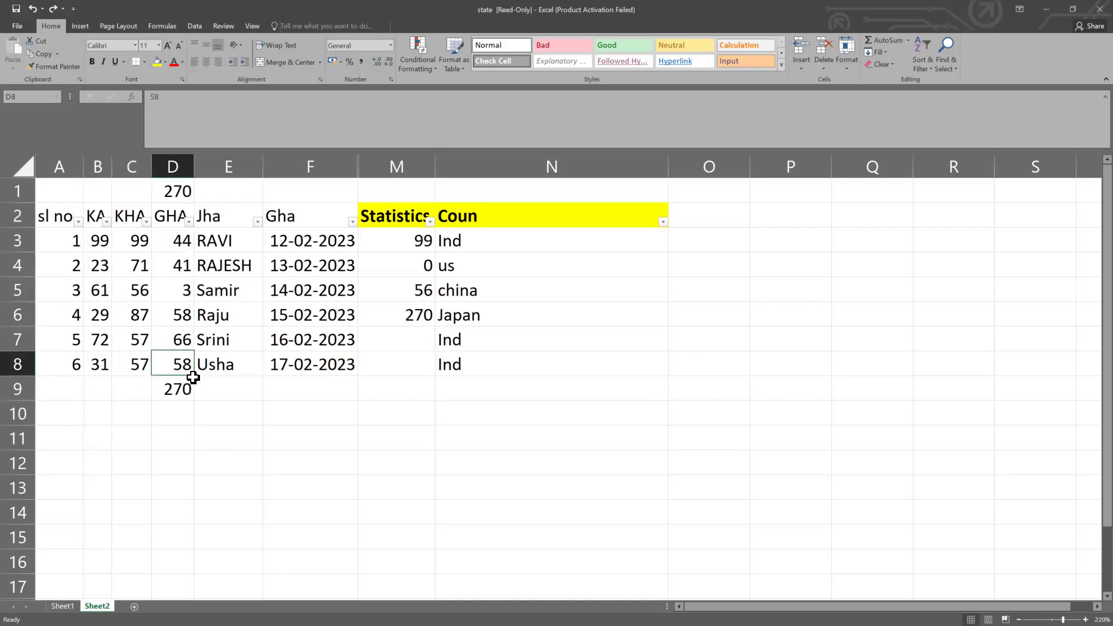
click(455, 285)
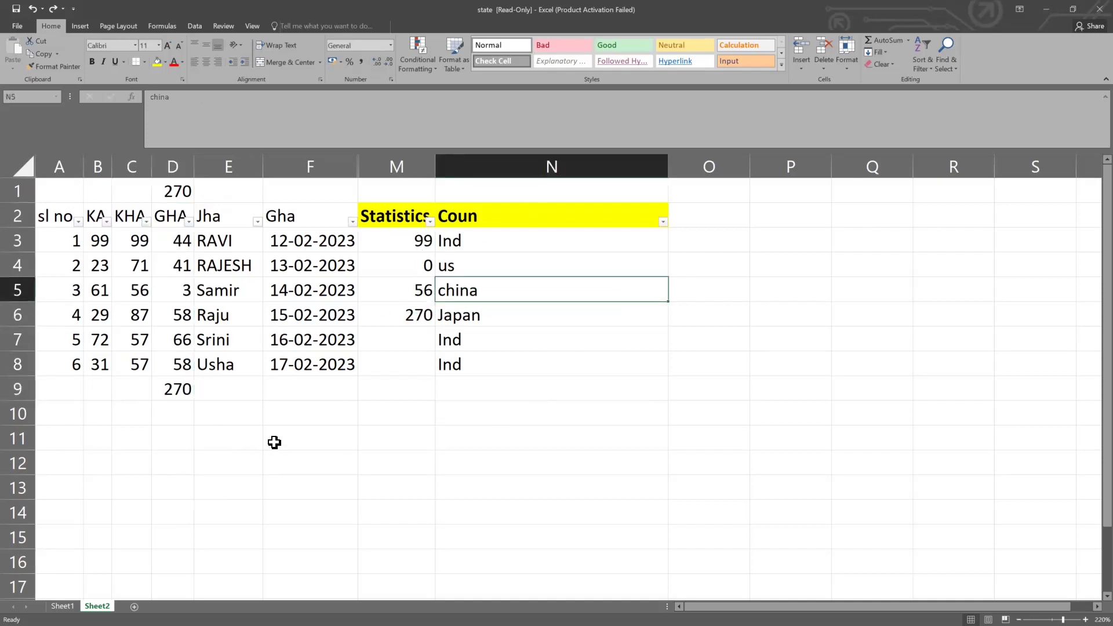
click(180, 393)
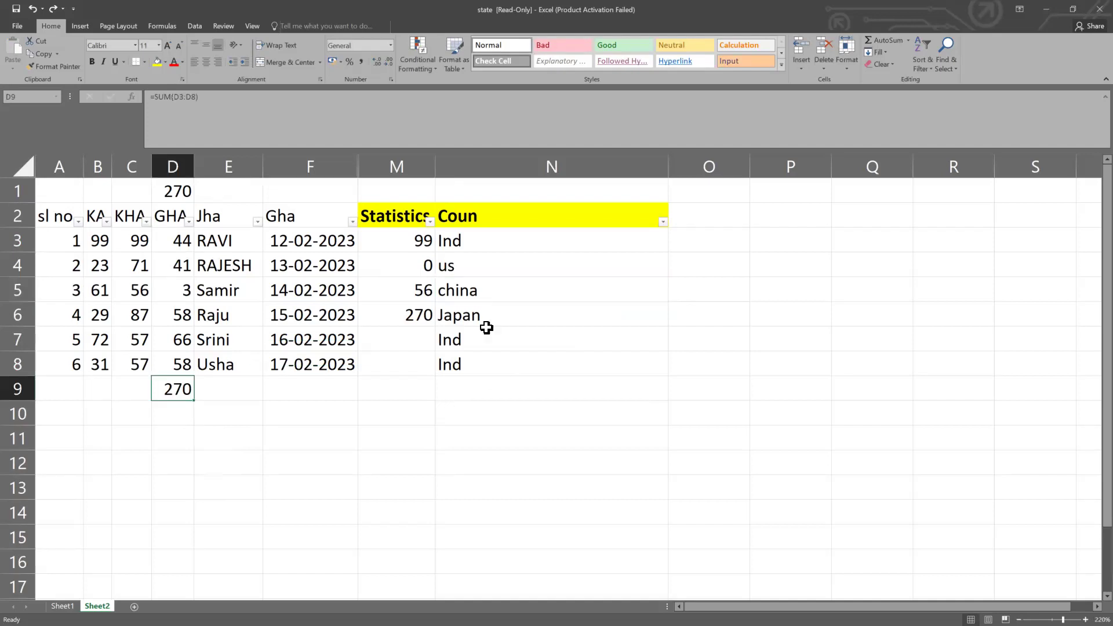
Clear the country entries in N3:N8 and the SUM formula in D9
drag(467, 232, 479, 357)
key(Delete)
click(406, 318)
click(186, 387)
key(Delete)
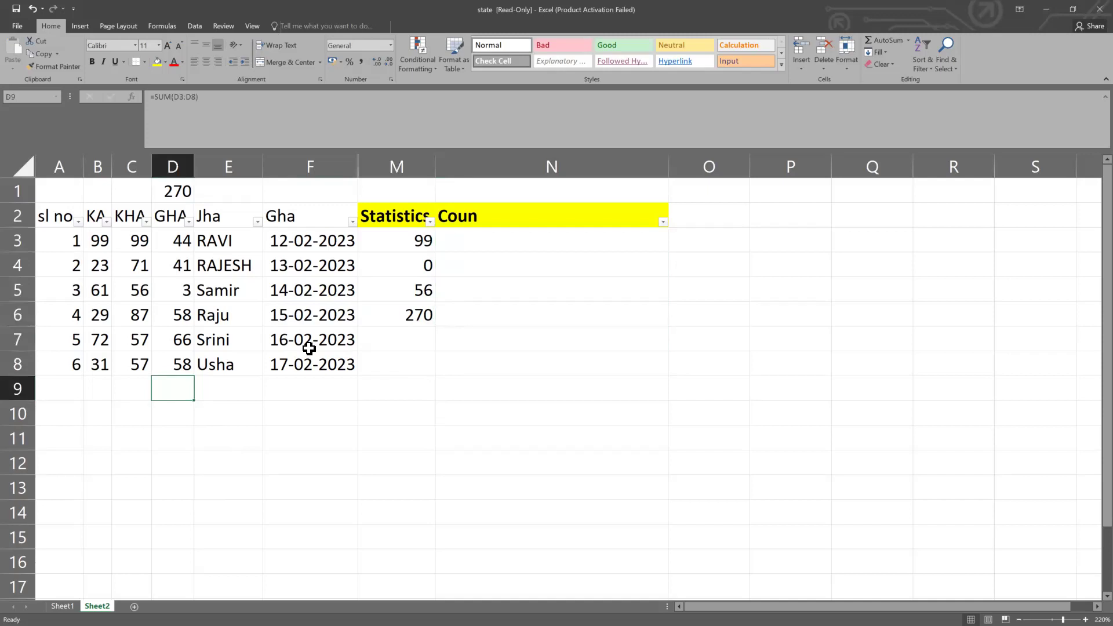
Enter =AVERAGE(D3:D8) in cell M7 to average the GHA values
drag(400, 341, 609, 342)
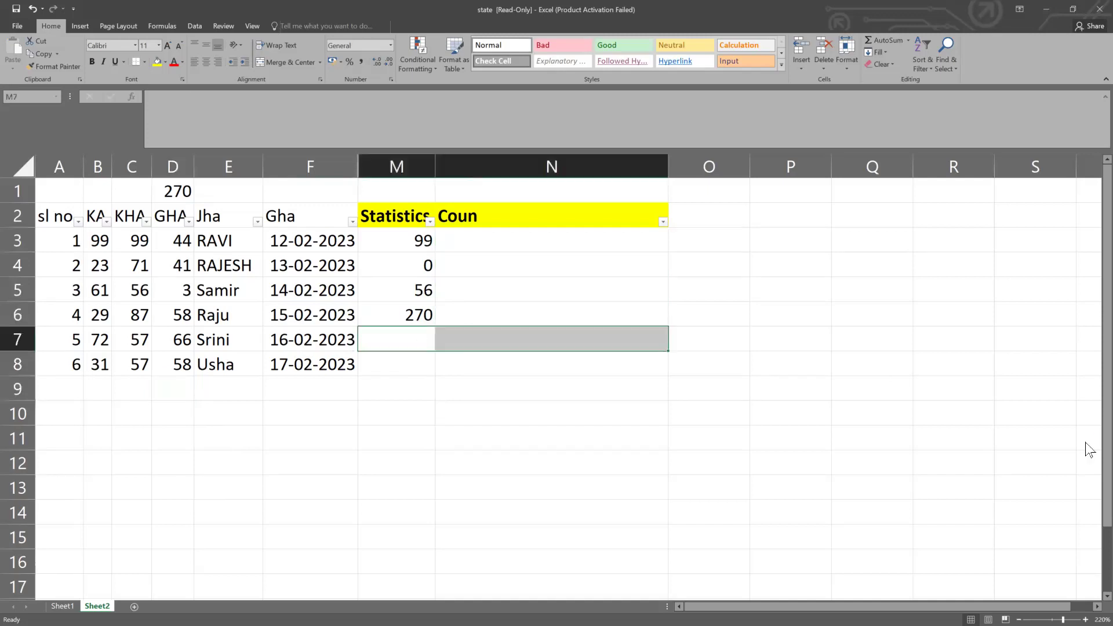
click(401, 339)
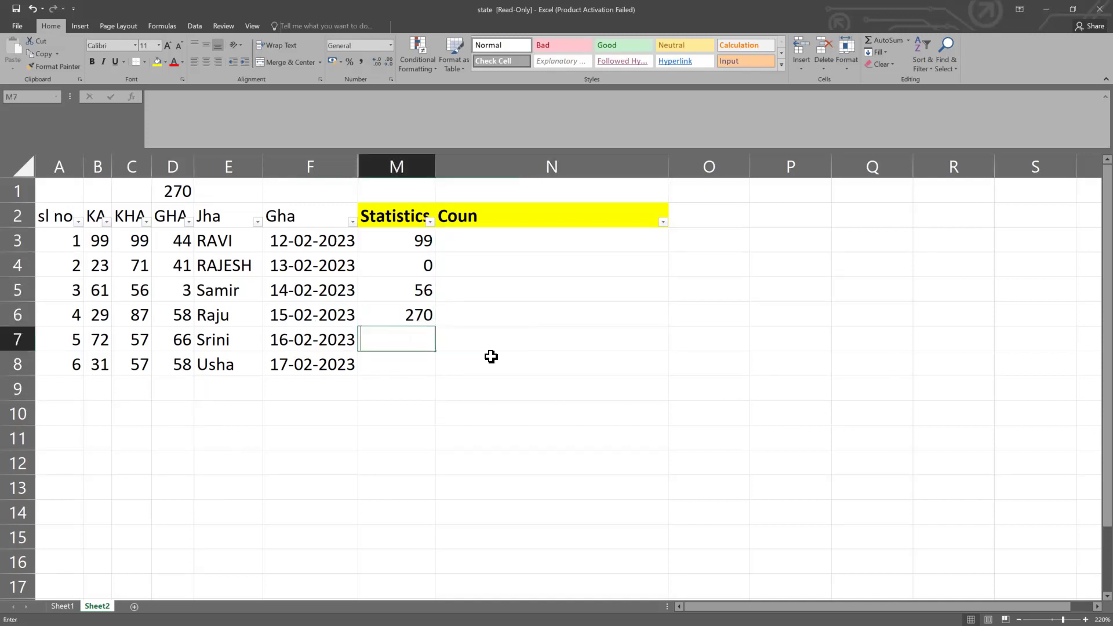
text(=)
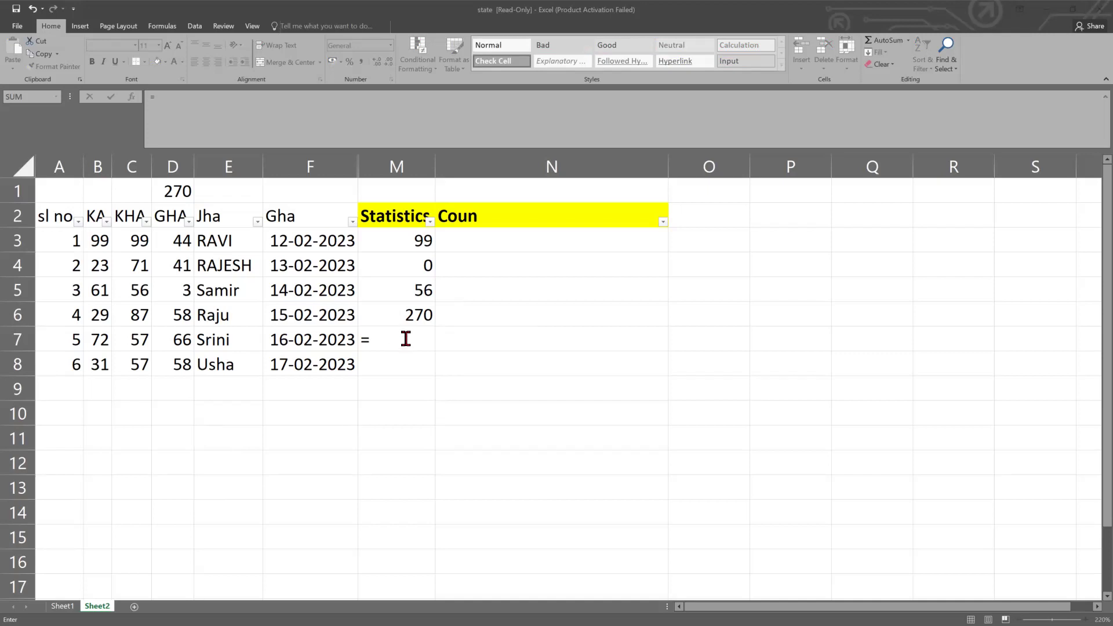
text(ava)
key(BackSpace)
key(BackSpace)
text(ve)
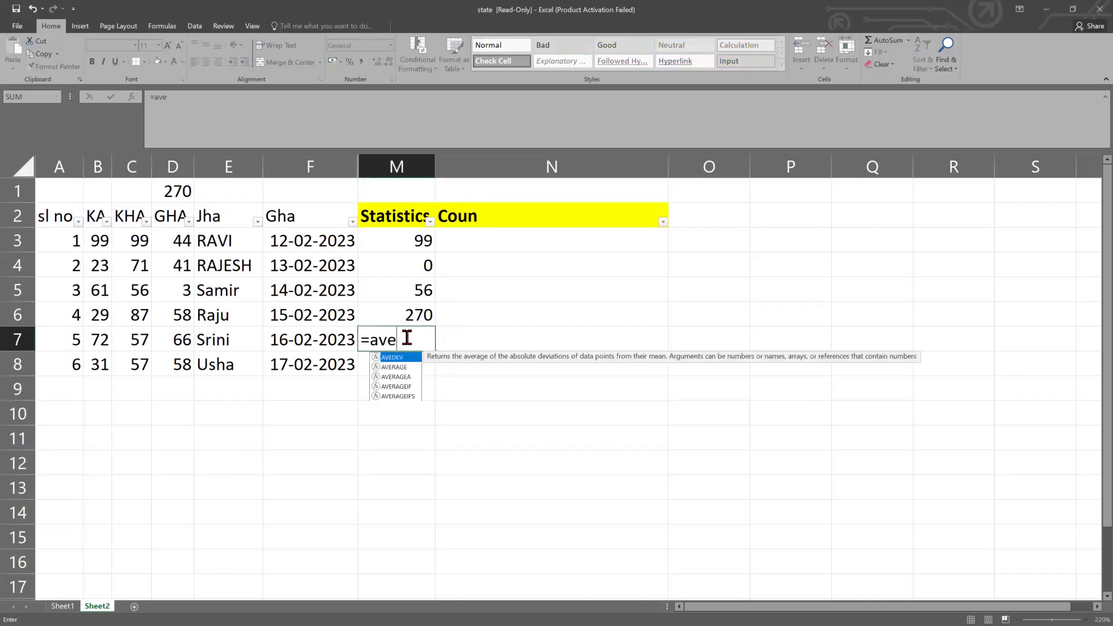
key(Down)
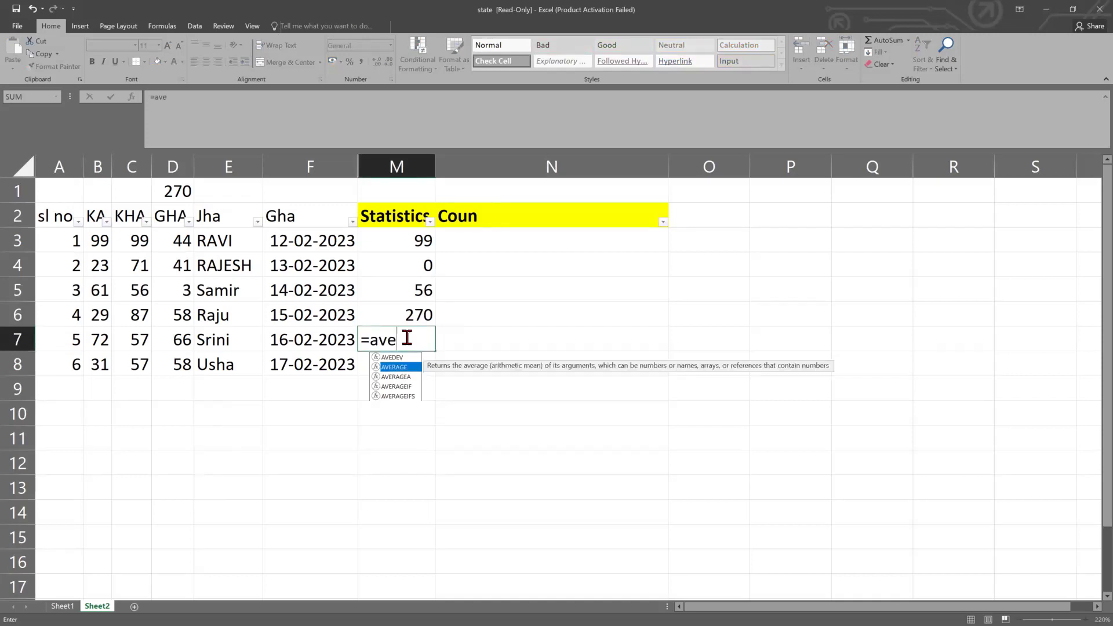
key(Tab)
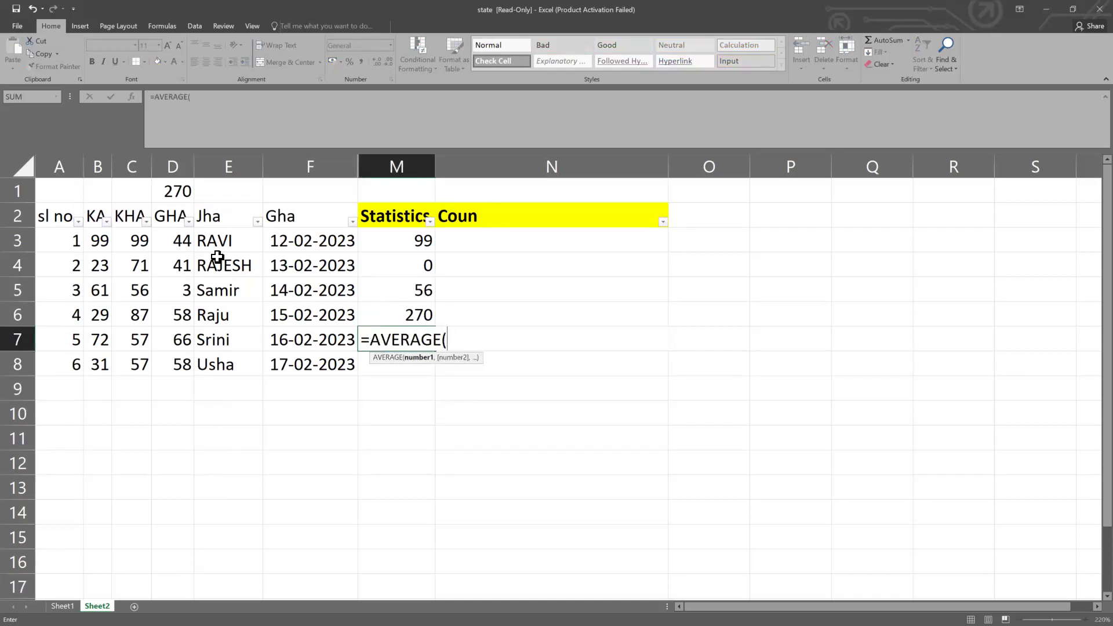
drag(180, 242, 177, 363)
text())
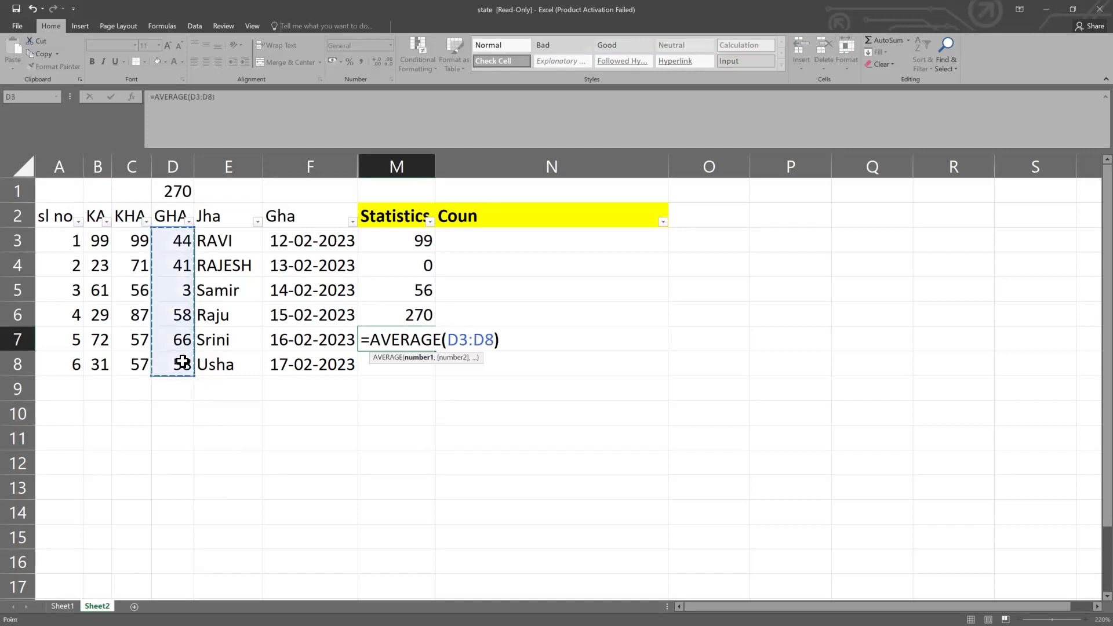
key(Return)
click(420, 342)
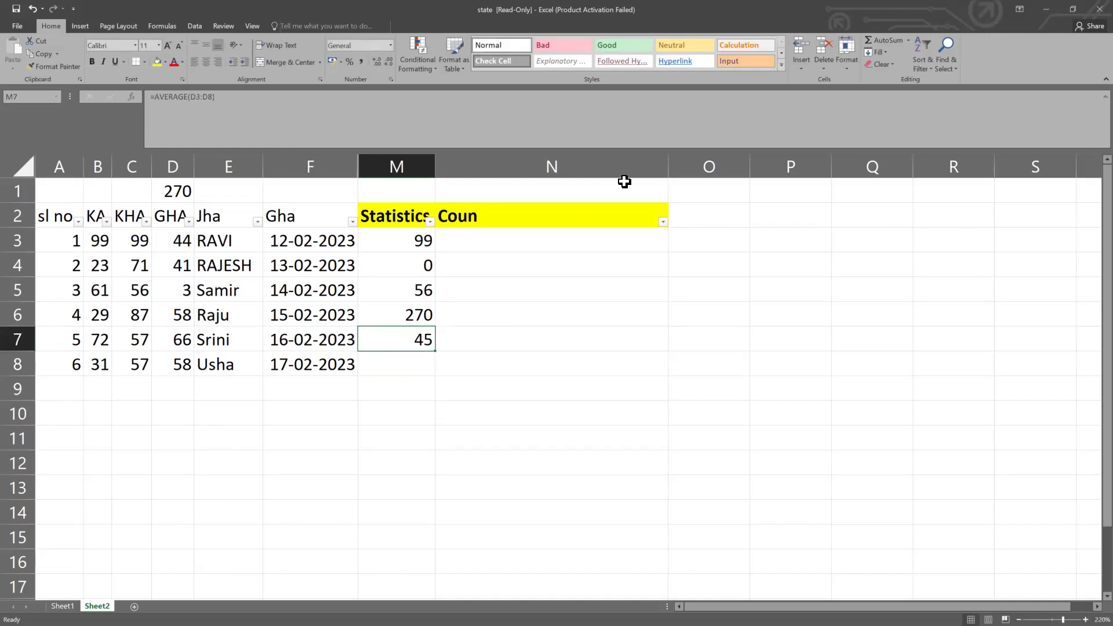
Enter =MEDIAN(D3:D8) in cell M8 for the GHA values and check it against the middle cells of the range
click(402, 372)
text(=)
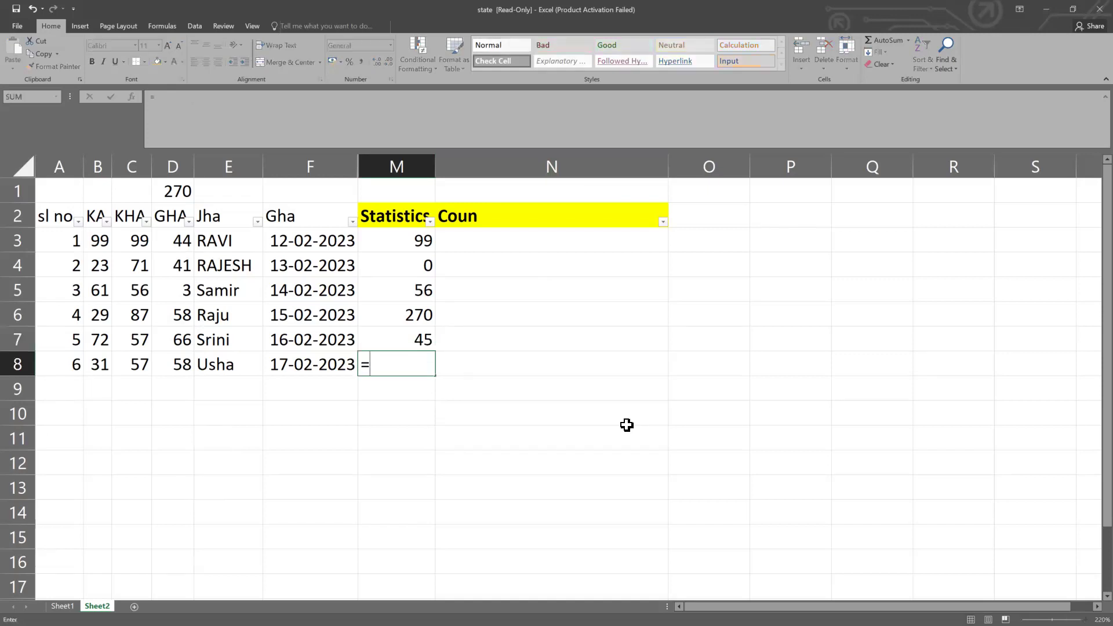
text(me)
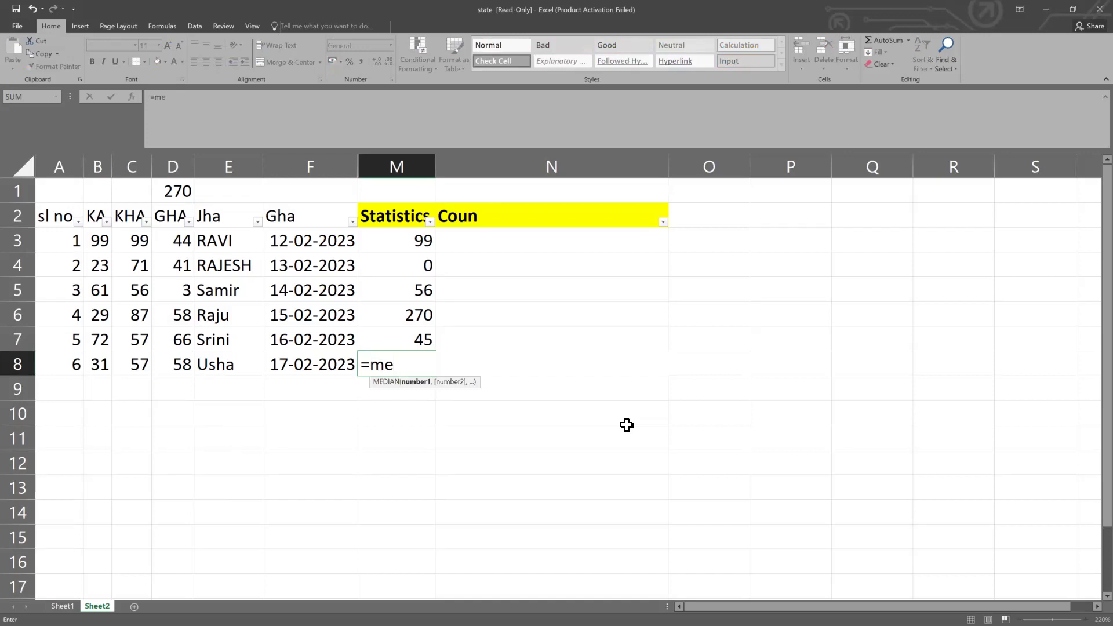
key(Tab)
key(BackSpace)
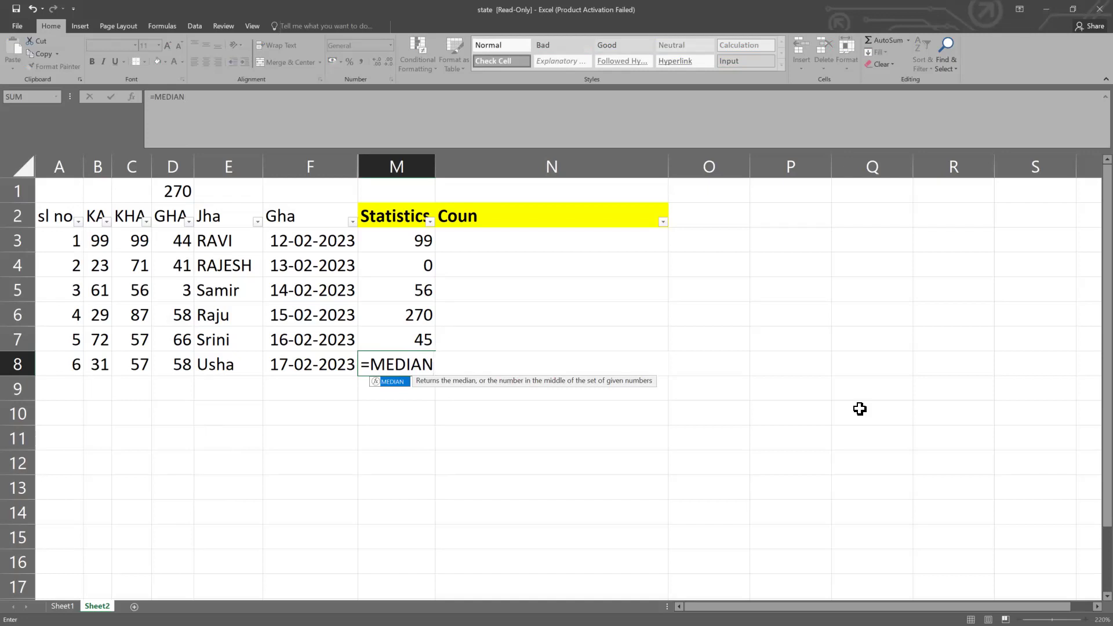
text(()
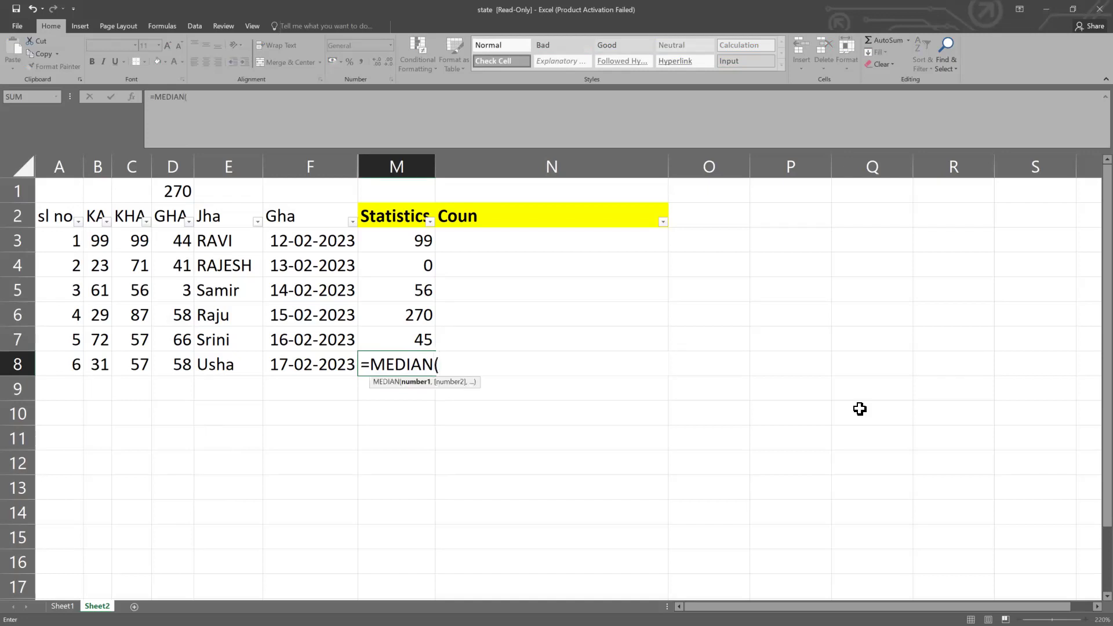
drag(183, 241, 187, 364)
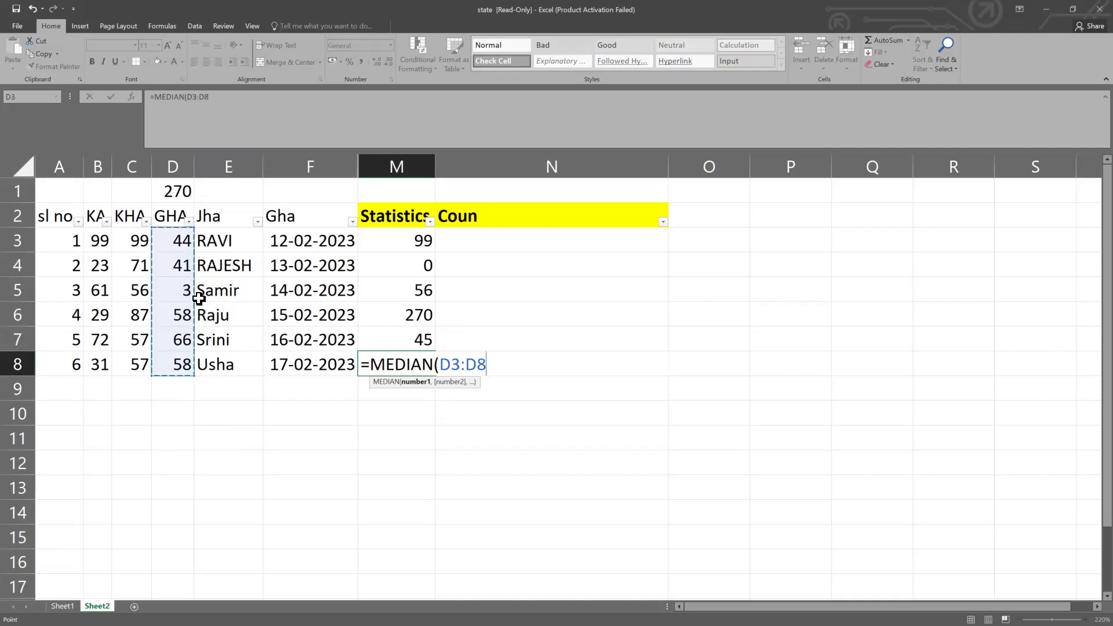
text())
key(Return)
key(Up)
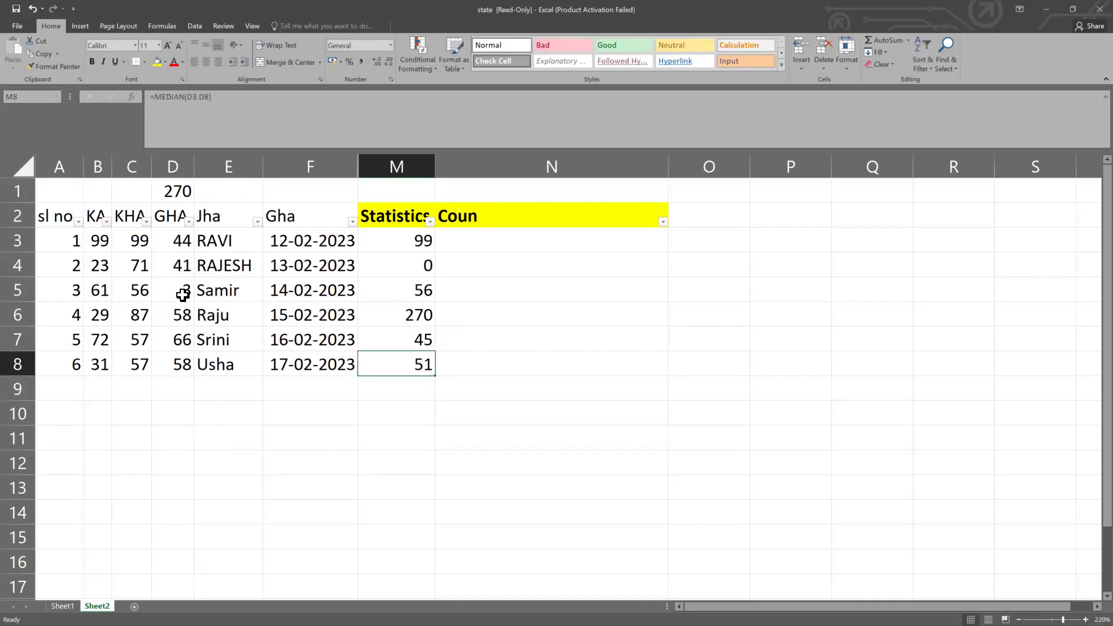
drag(183, 295, 181, 309)
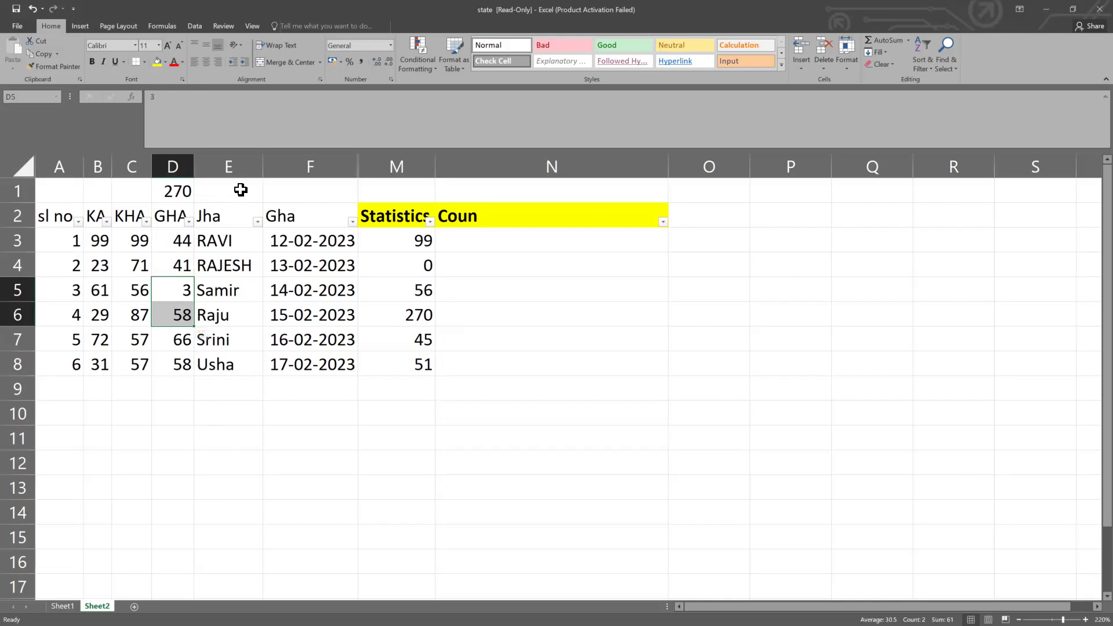
click(426, 371)
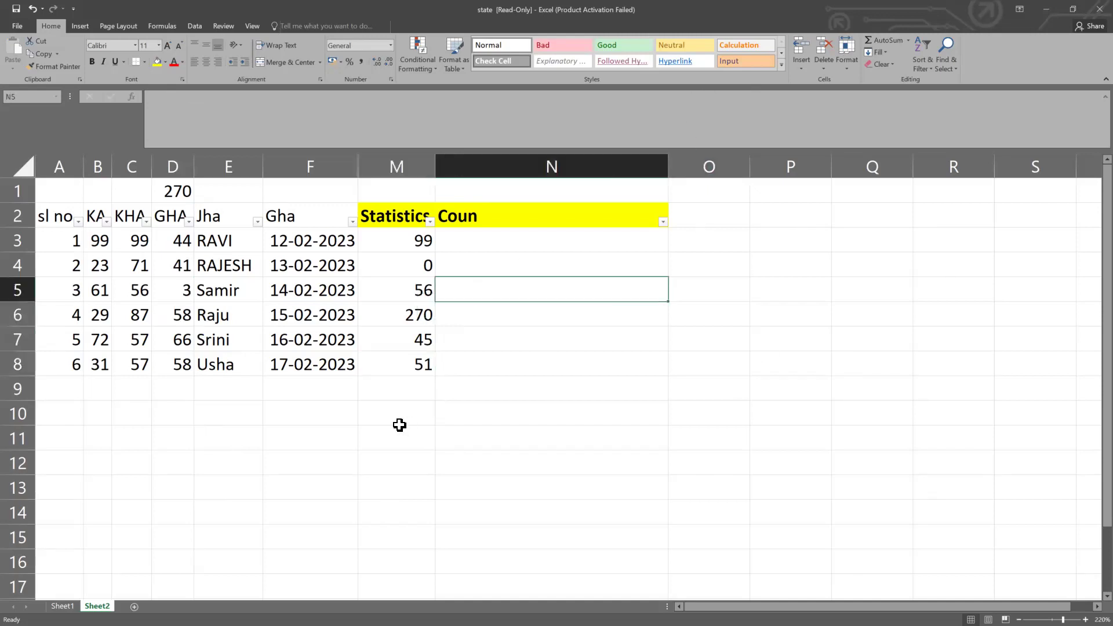
Try =PERCENTILE.INC(D3:D8,M6) in cell M9, and clear the cell
click(412, 390)
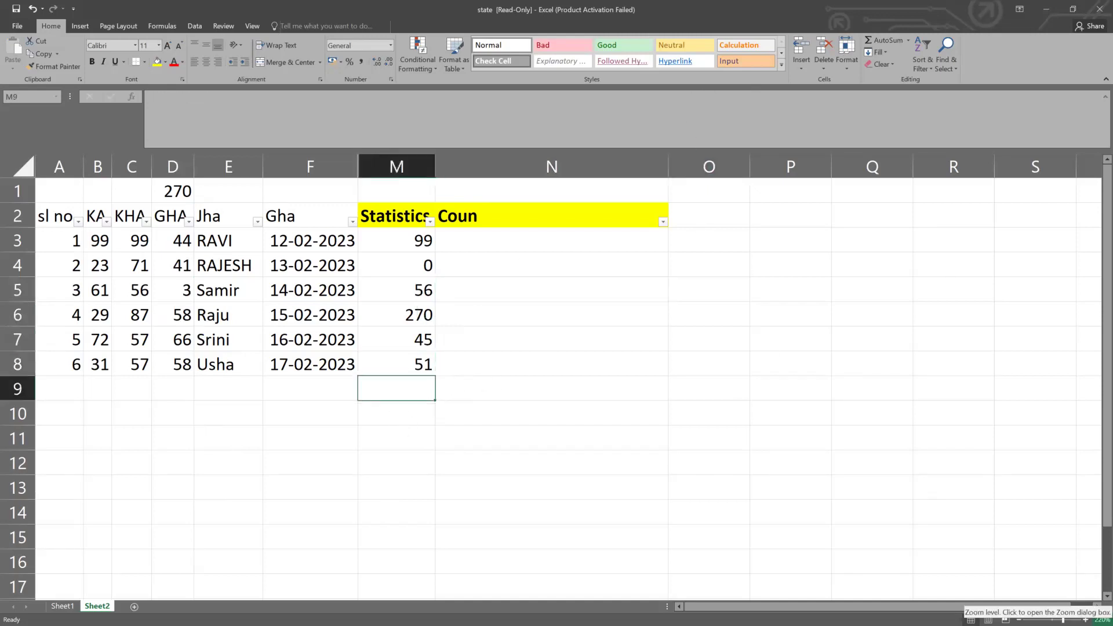
text(=)
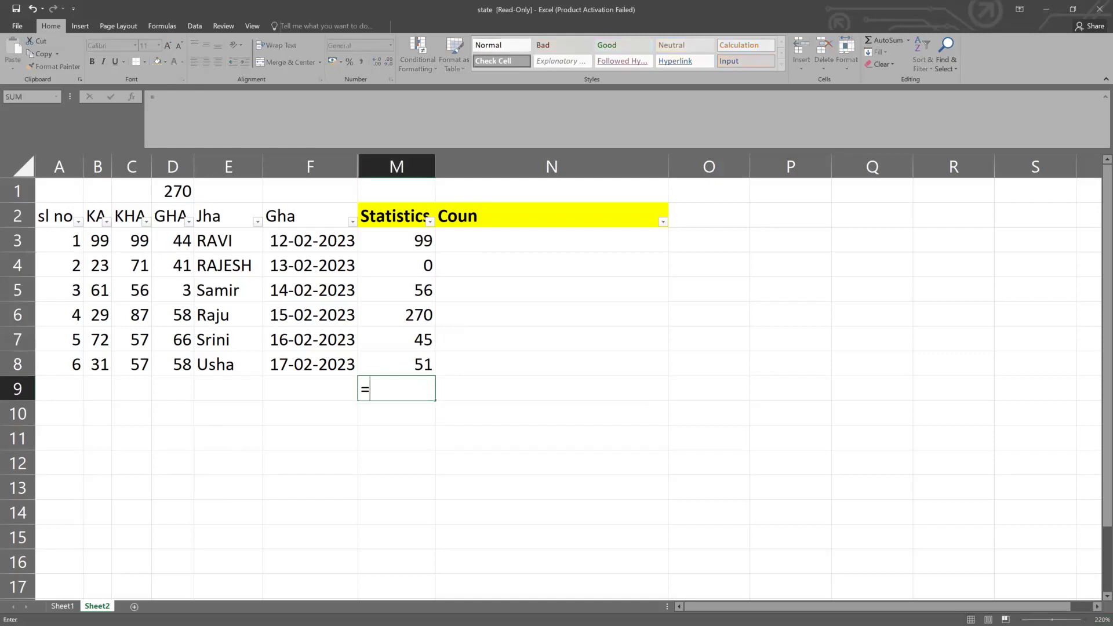
text(perce)
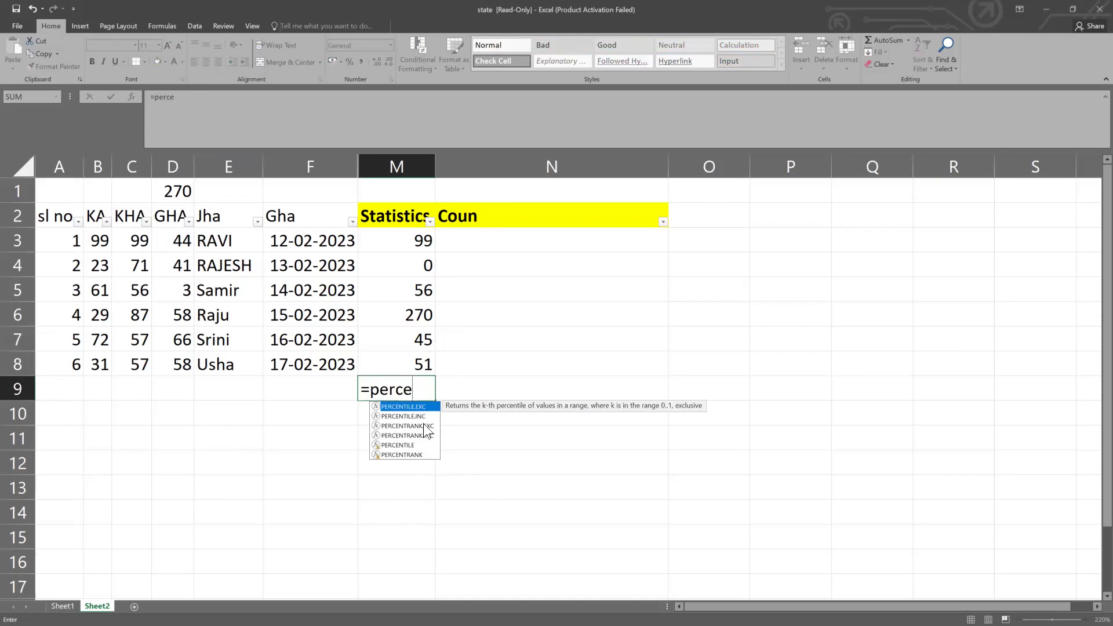
key(Down)
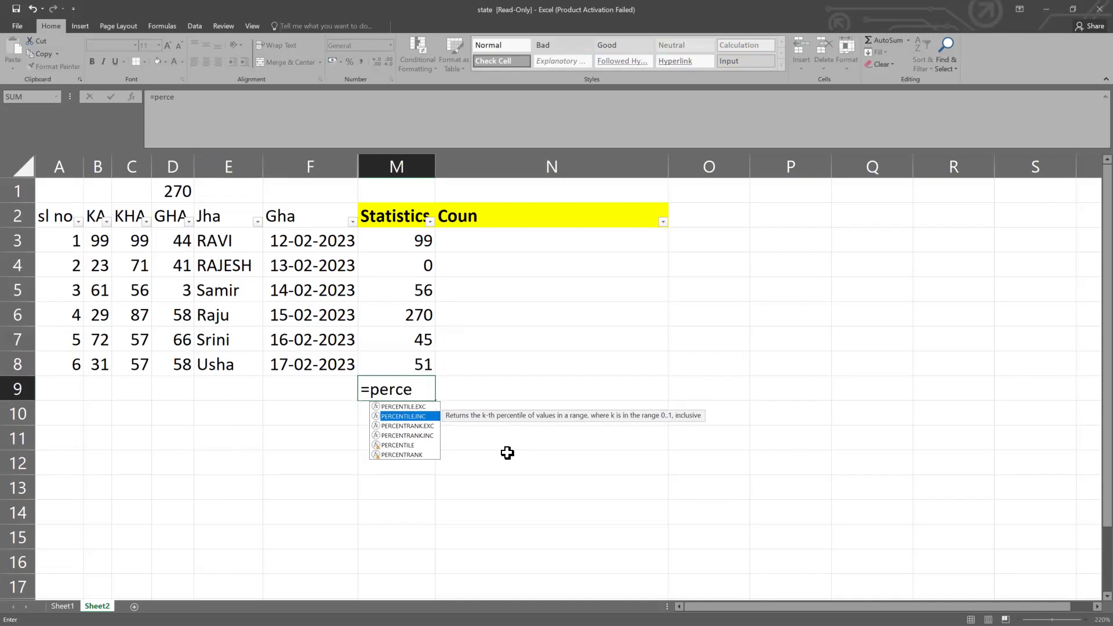
key(Tab)
key(BackSpace)
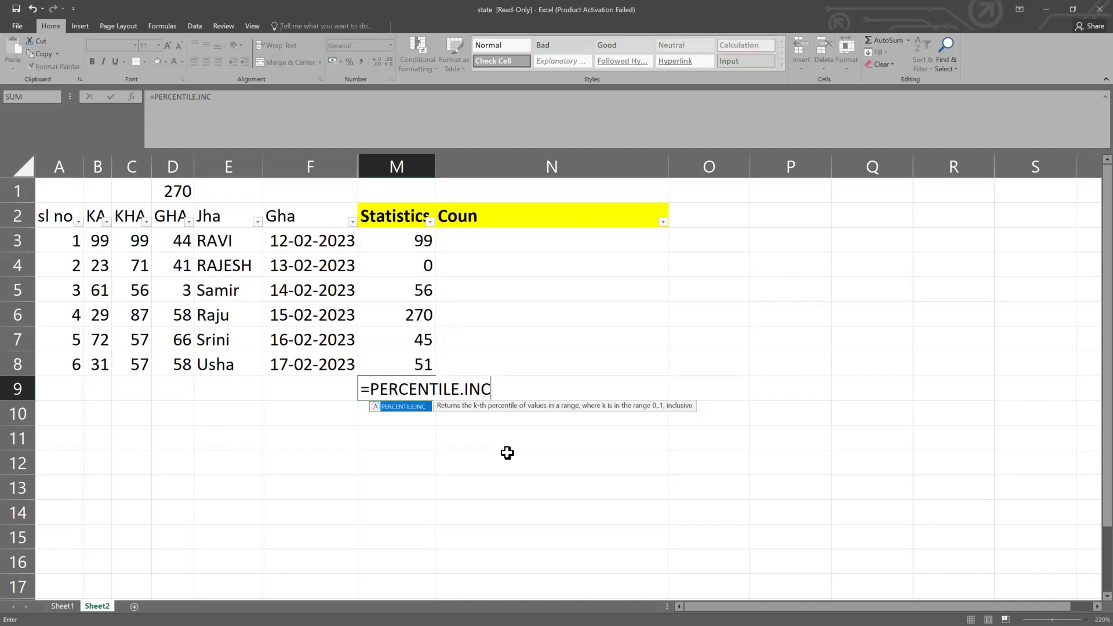
text(()
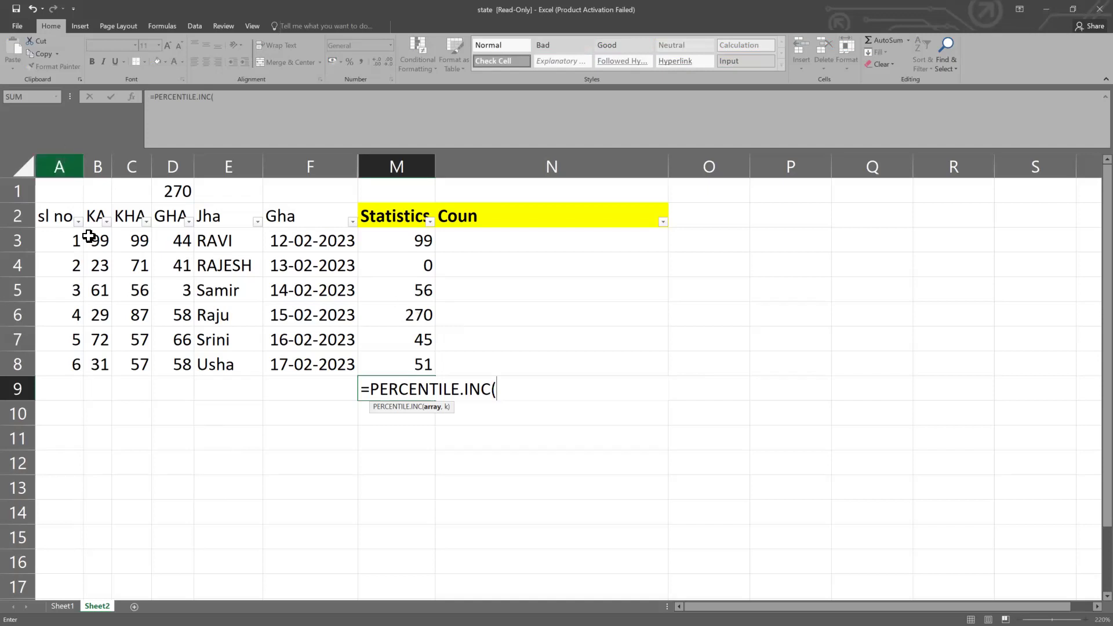
drag(180, 237, 182, 369)
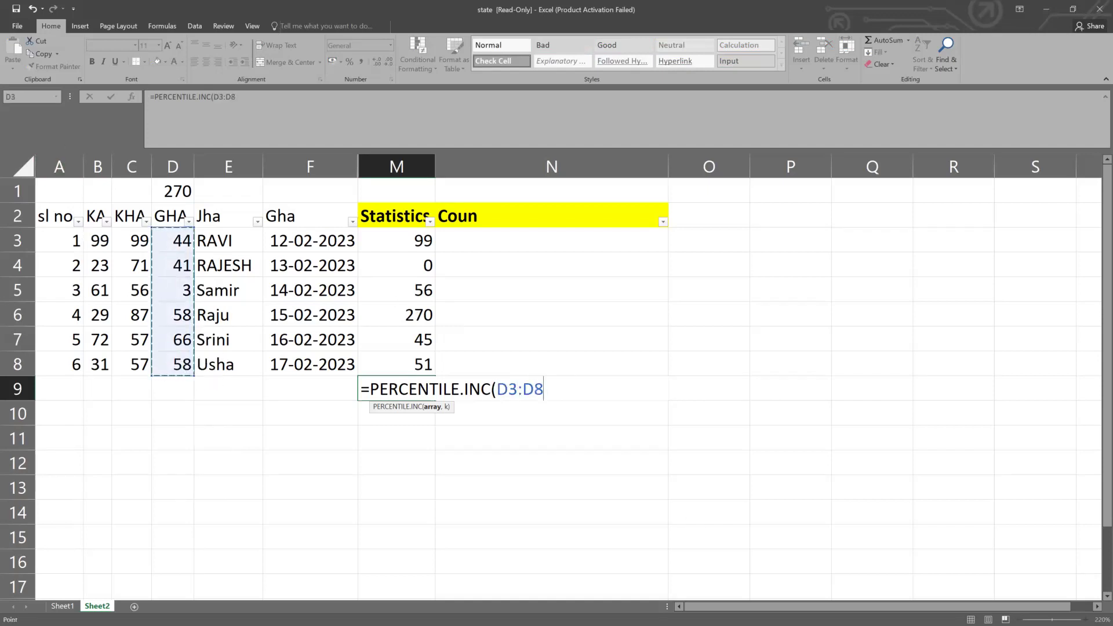
text(,)
click(417, 315)
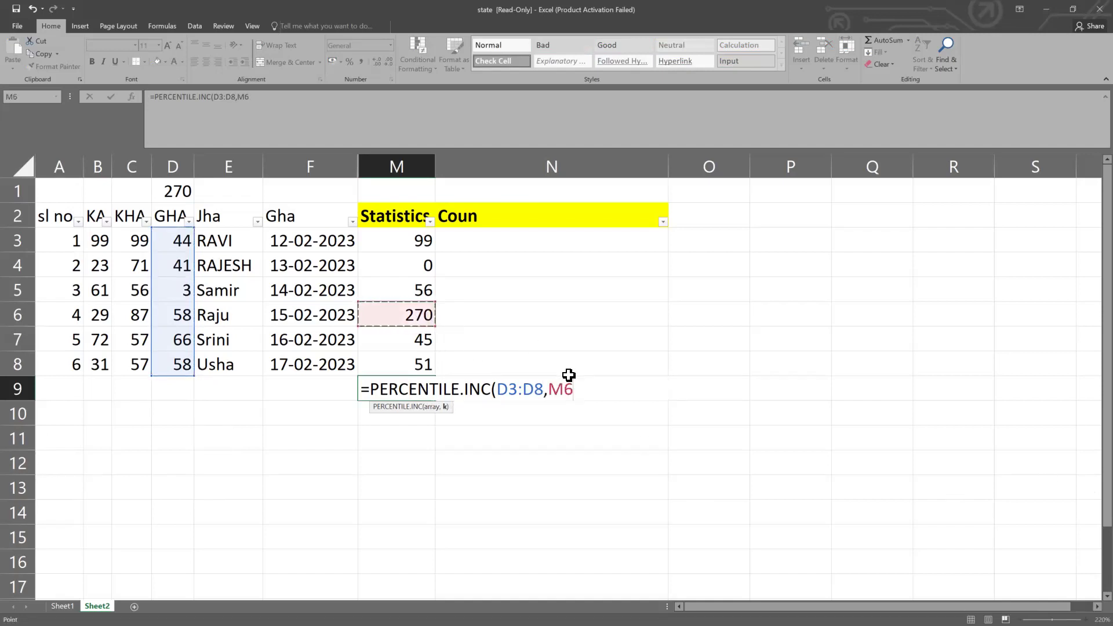
key(Return)
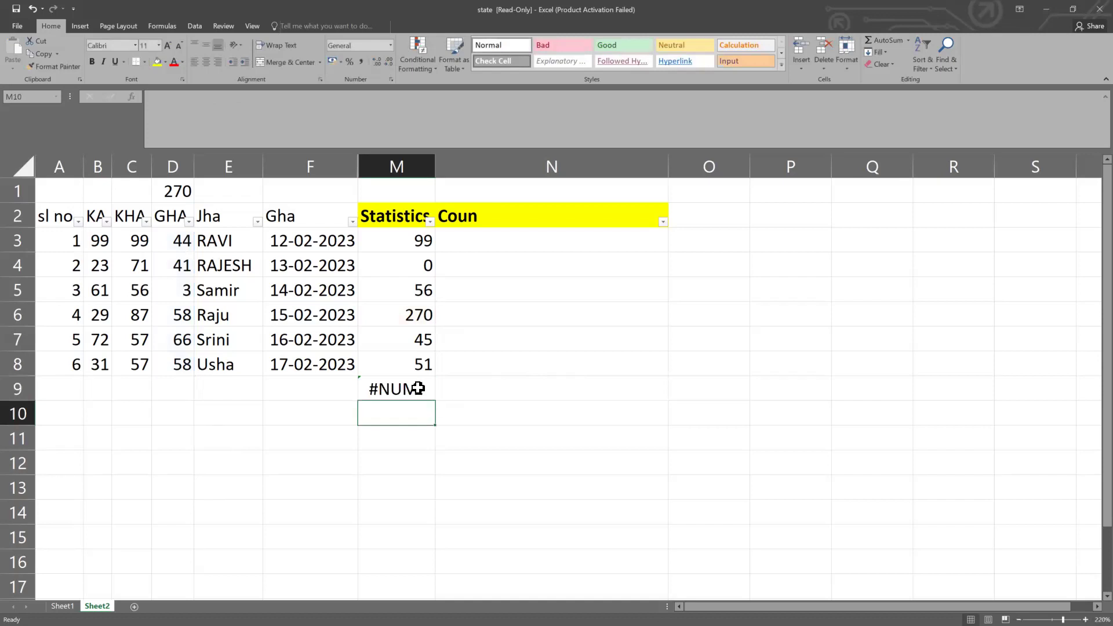
click(418, 388)
key(Delete)
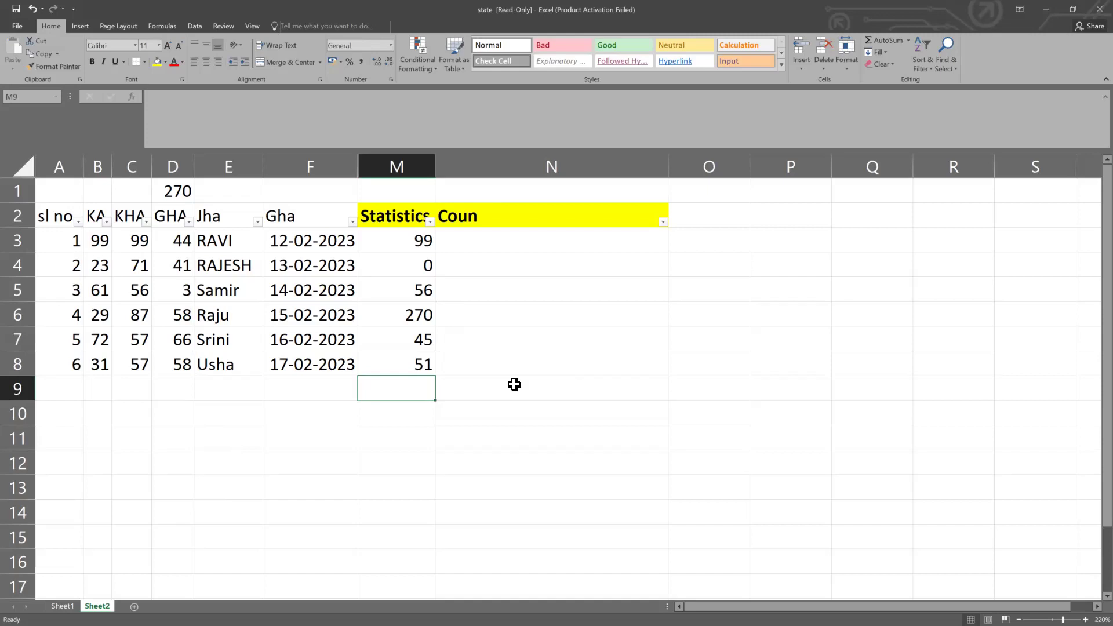
Enter =PERCENTILE.INC(D3:D8,0.25) in cell M9 to calculate the 25th percentile of the GHA values
text(=)
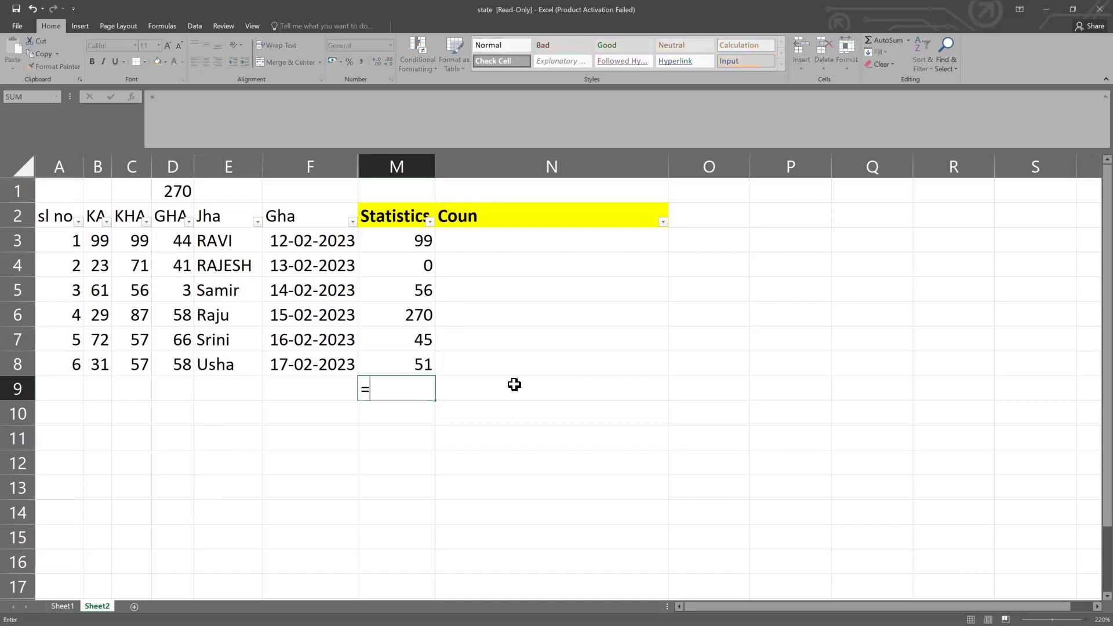
text(p)
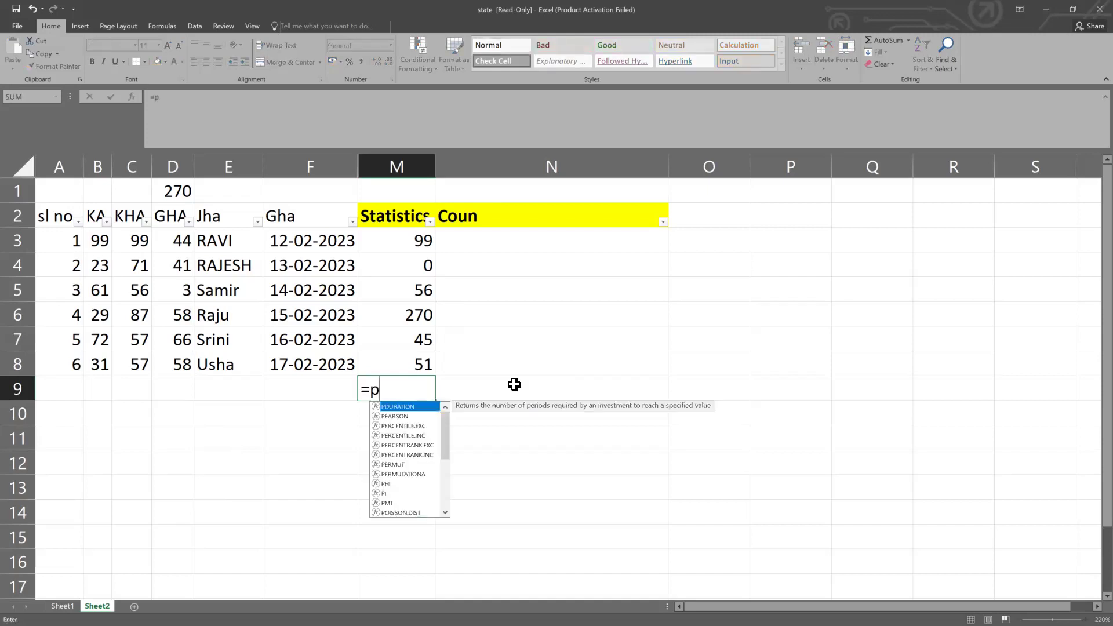
text(erc)
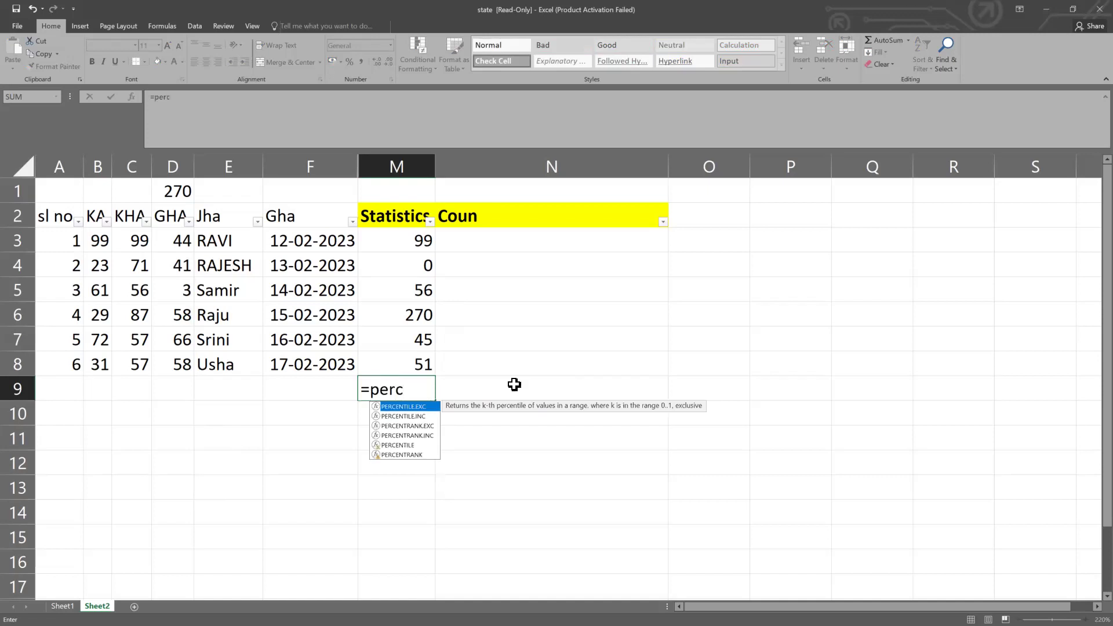
key(Down)
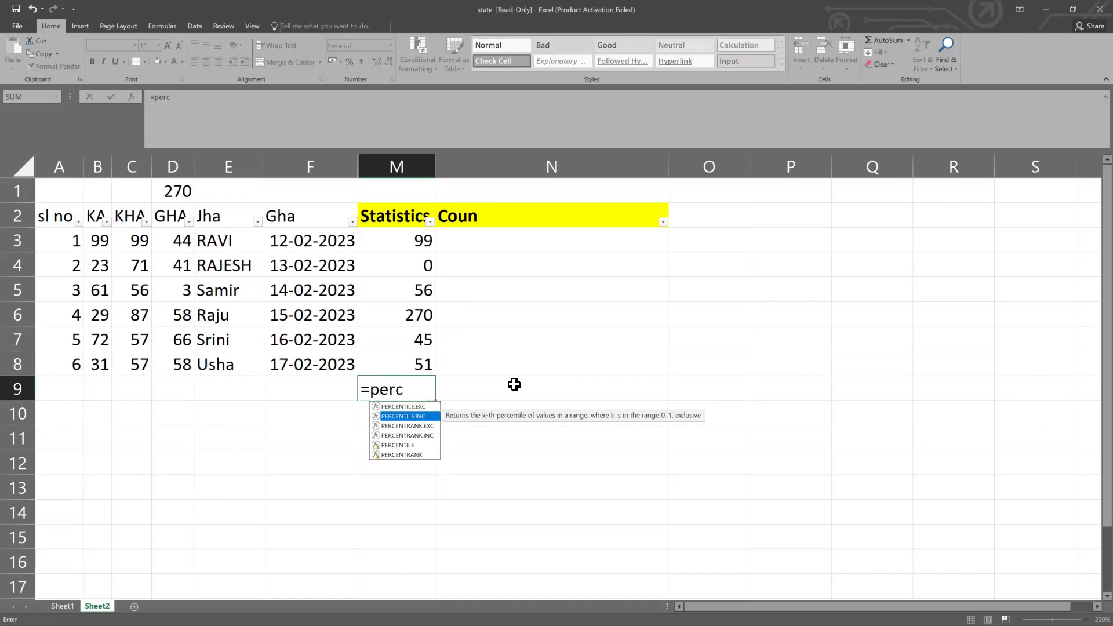
key(Tab)
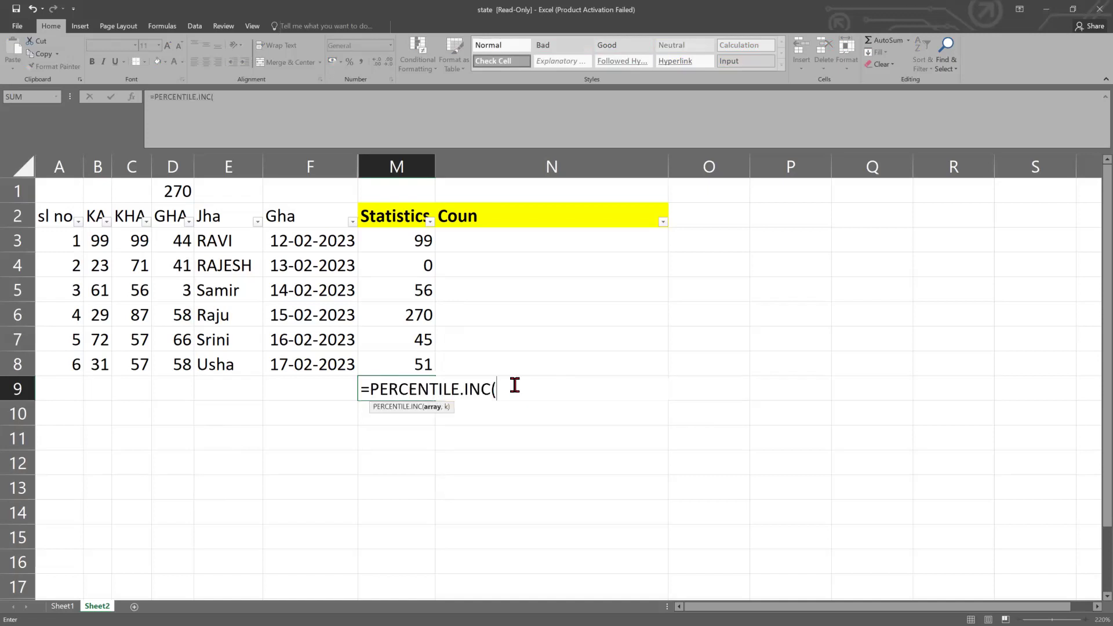
drag(178, 238, 180, 367)
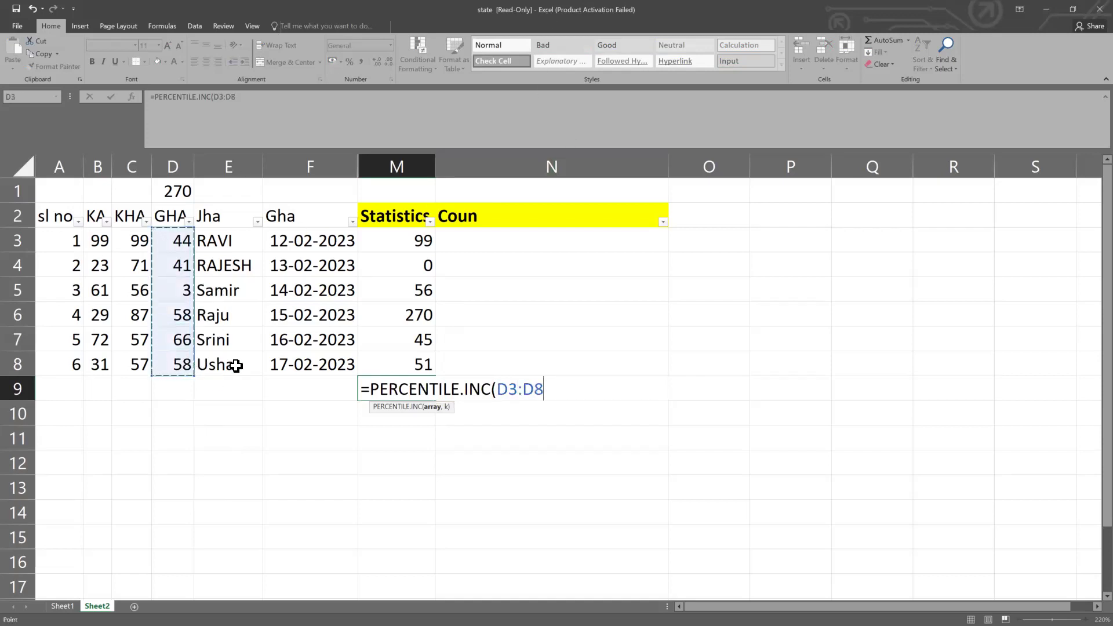
text(,)
text(0.25)
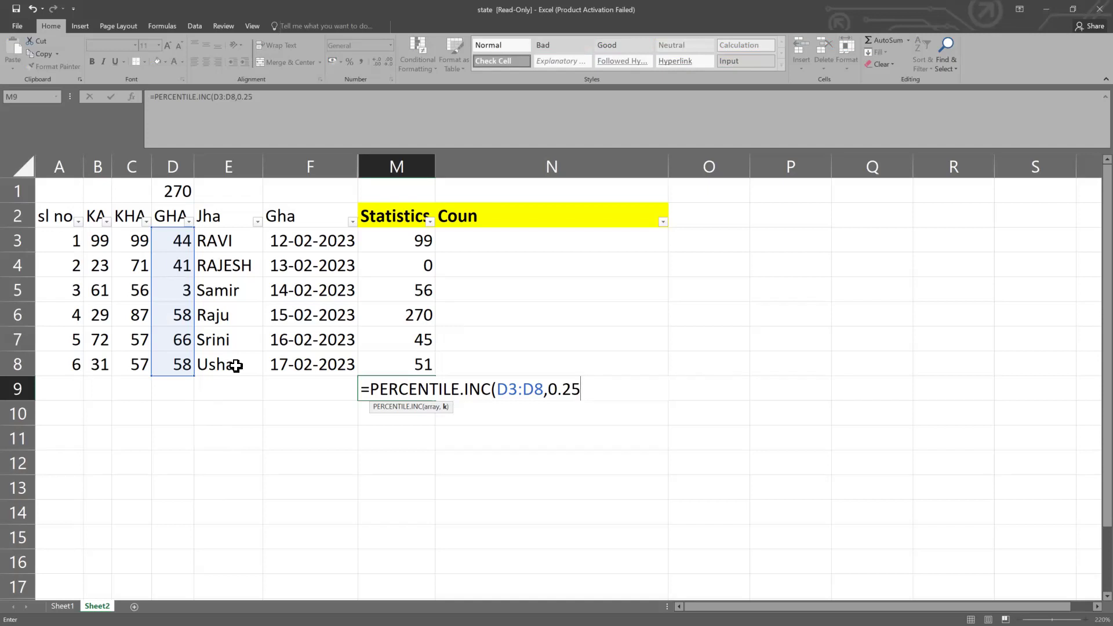
text())
key(Return)
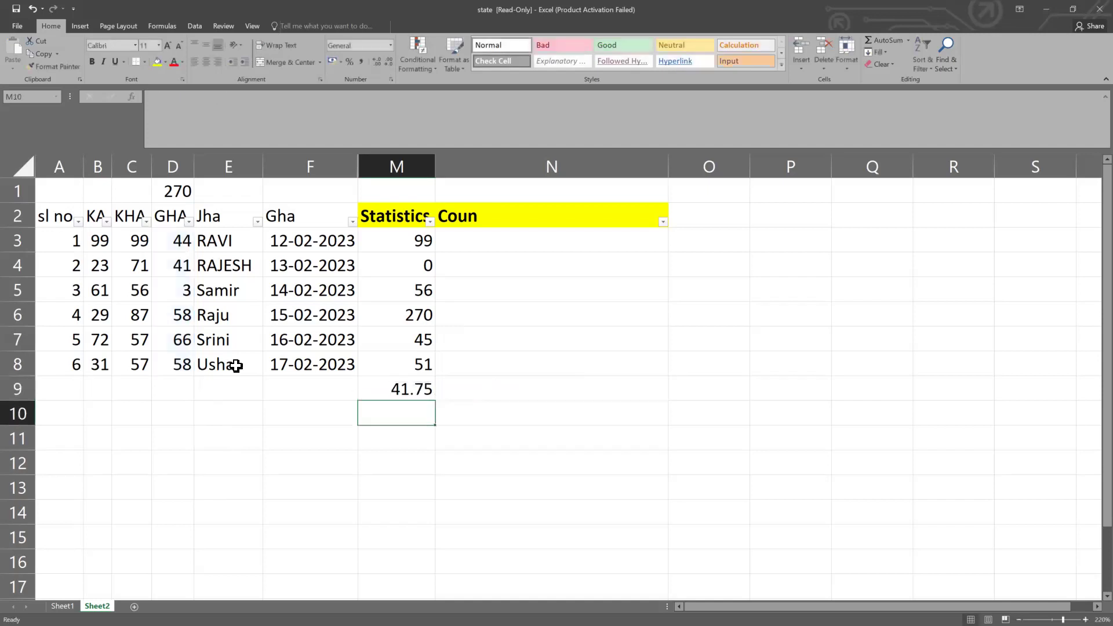
click(403, 390)
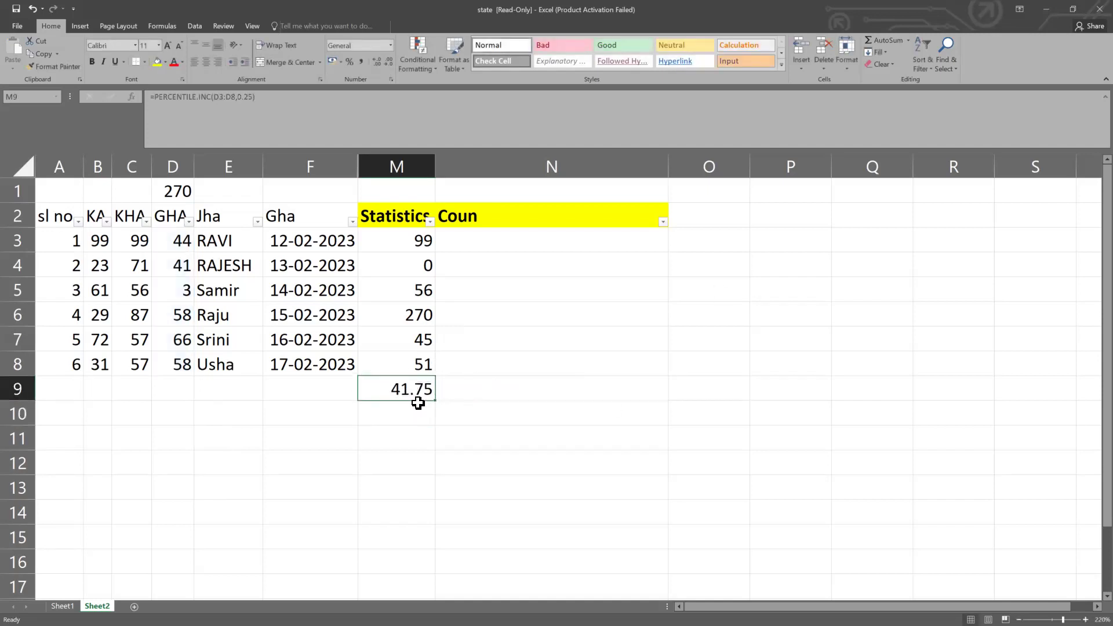
Enter =270/4 in cell M11 as a comparison with the percentile in M9
click(415, 435)
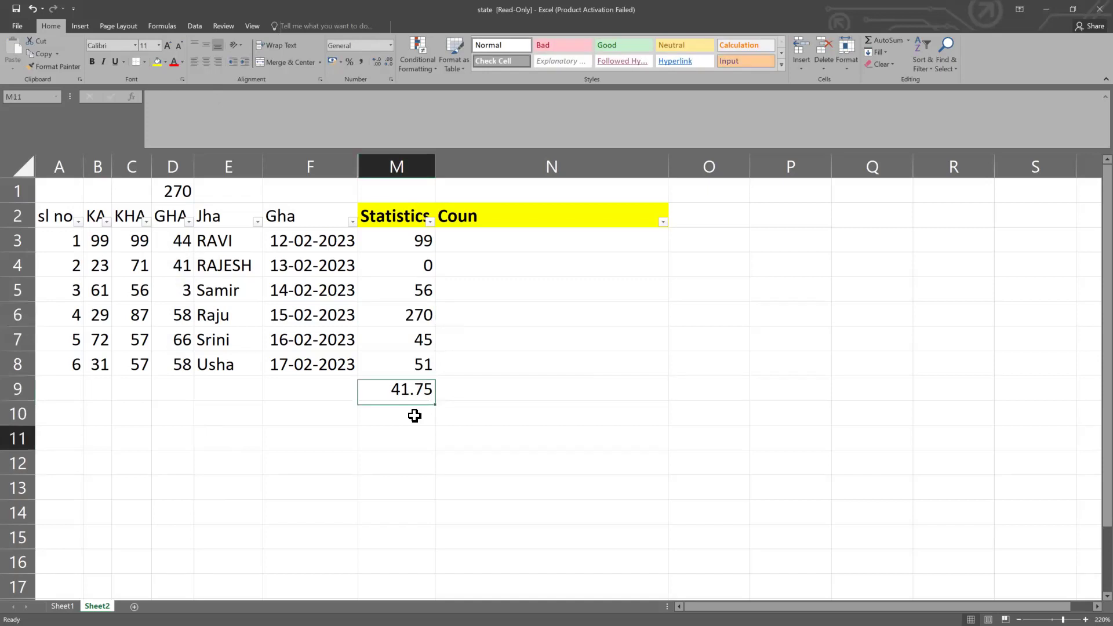
click(415, 315)
click(408, 436)
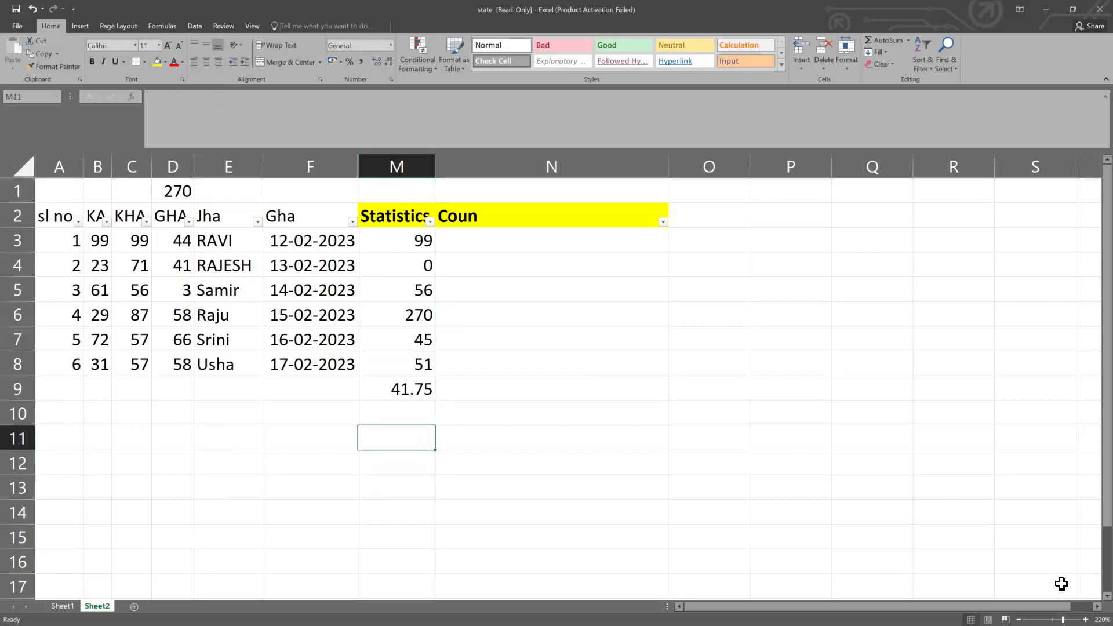
text(270)
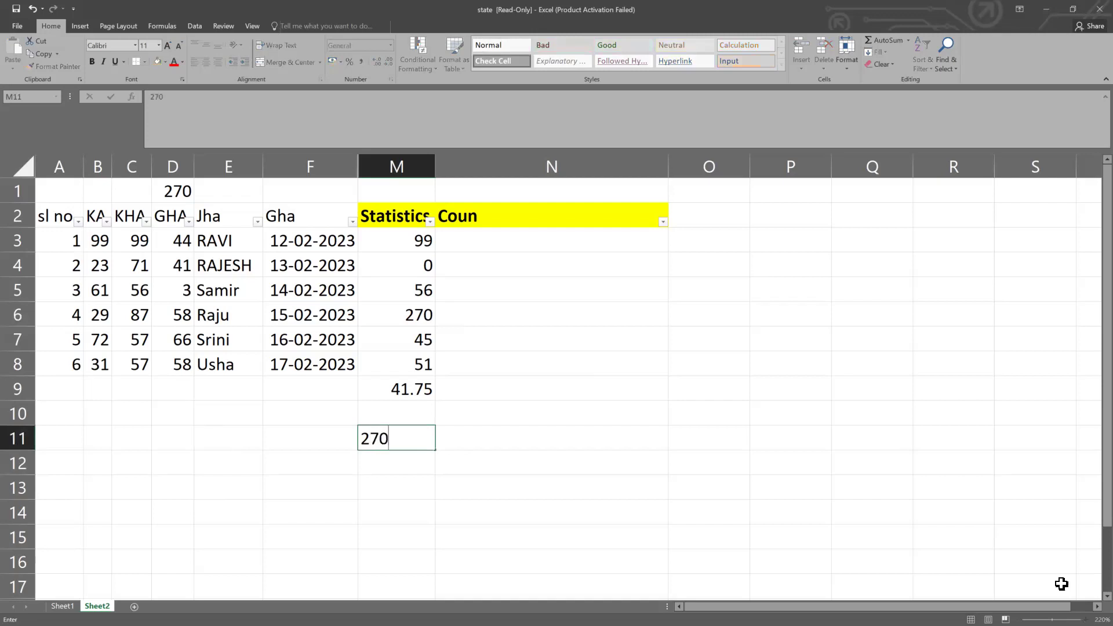
key(BackSpace)
key(BackSpace)
key(BackSpace)
text(=270/4)
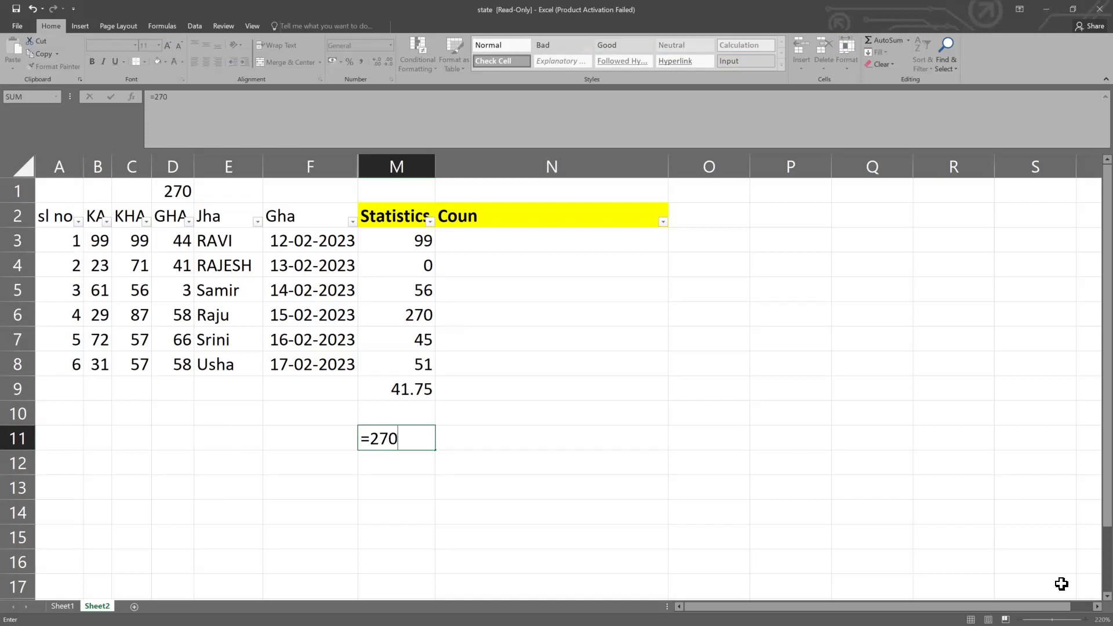
key(Return)
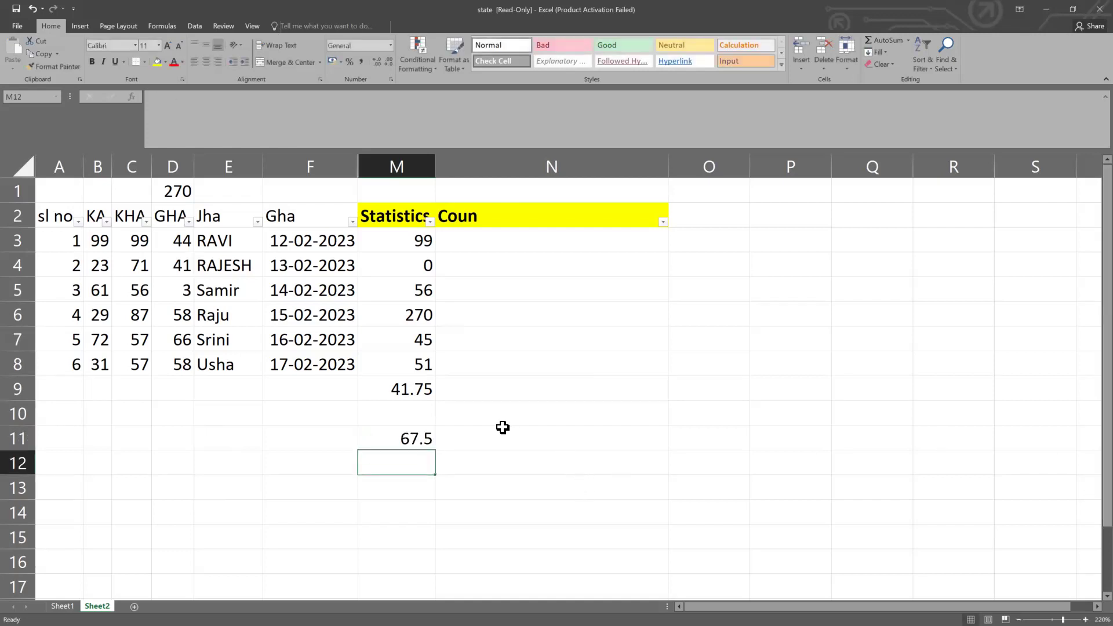
Compare the PERCENTILE.INC formula in M9 with the division in M11, checking the GHA range D3:D8 it refers to
click(407, 436)
click(398, 390)
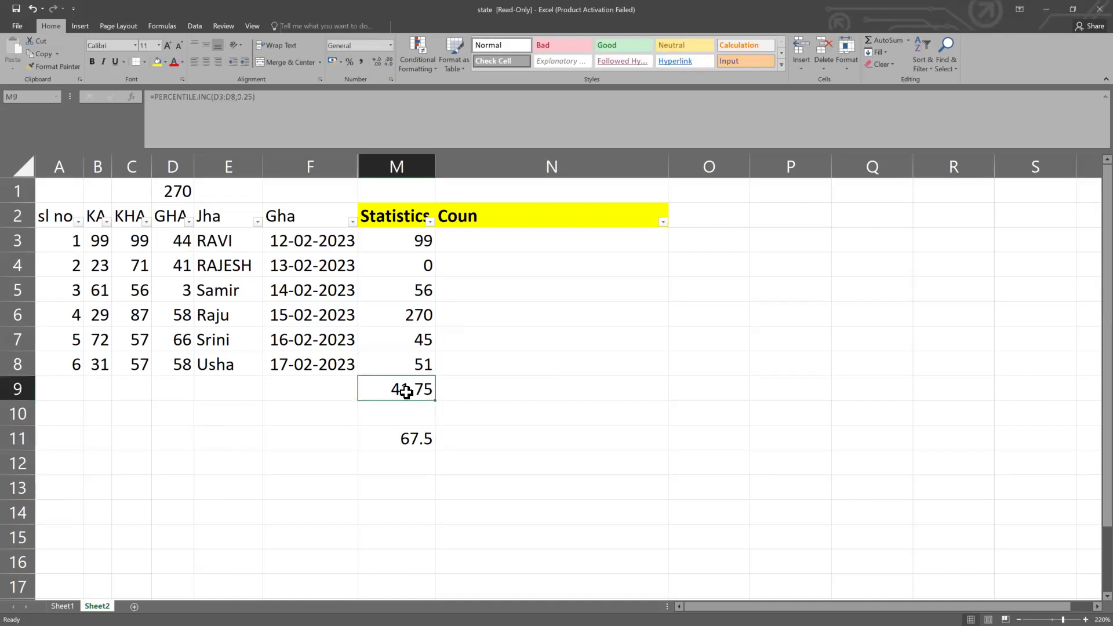
double_click(408, 388)
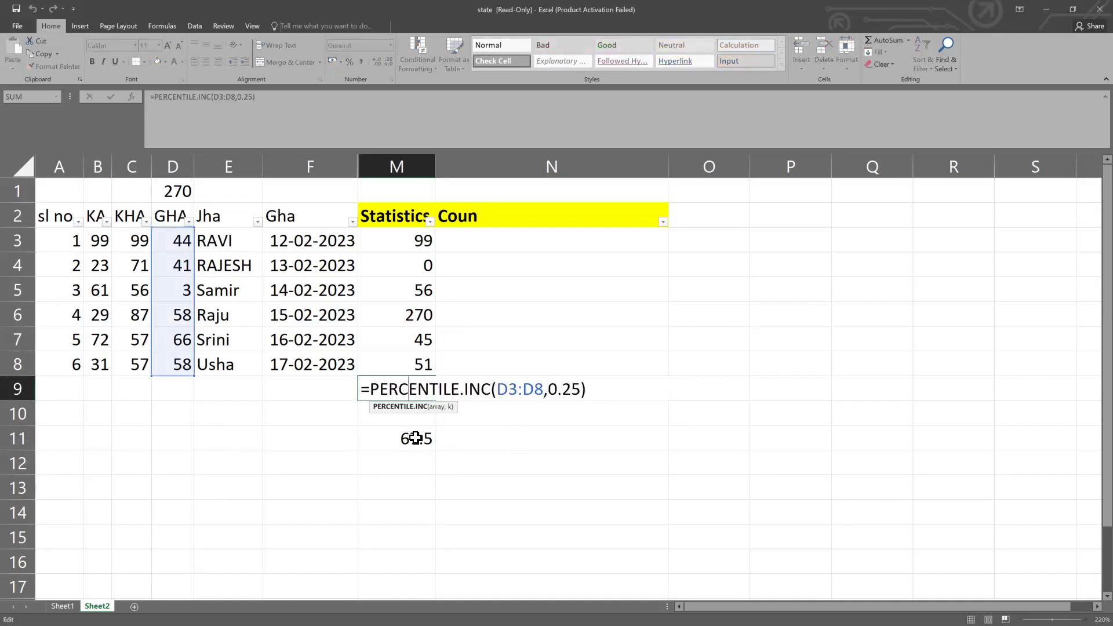
key(Escape)
click(442, 437)
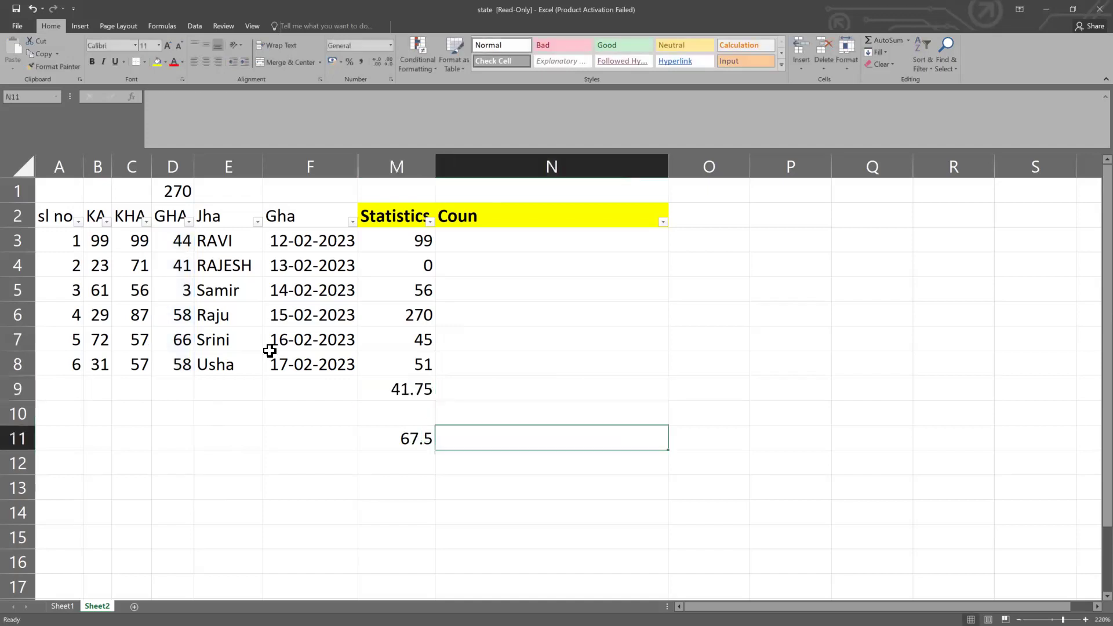
drag(181, 238, 182, 265)
drag(181, 320, 184, 357)
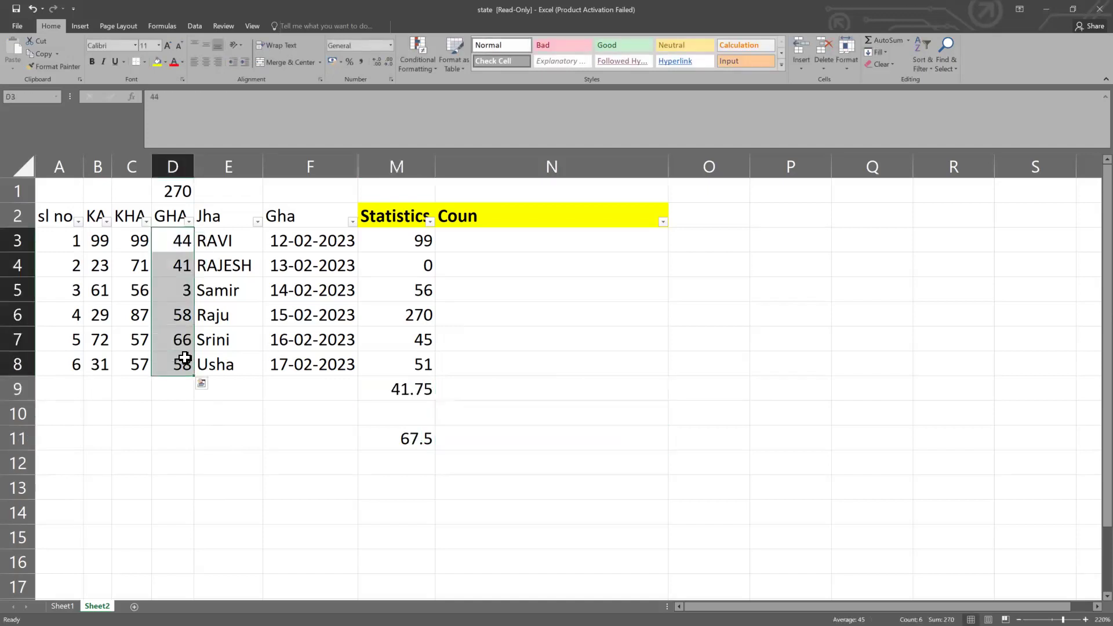
click(427, 437)
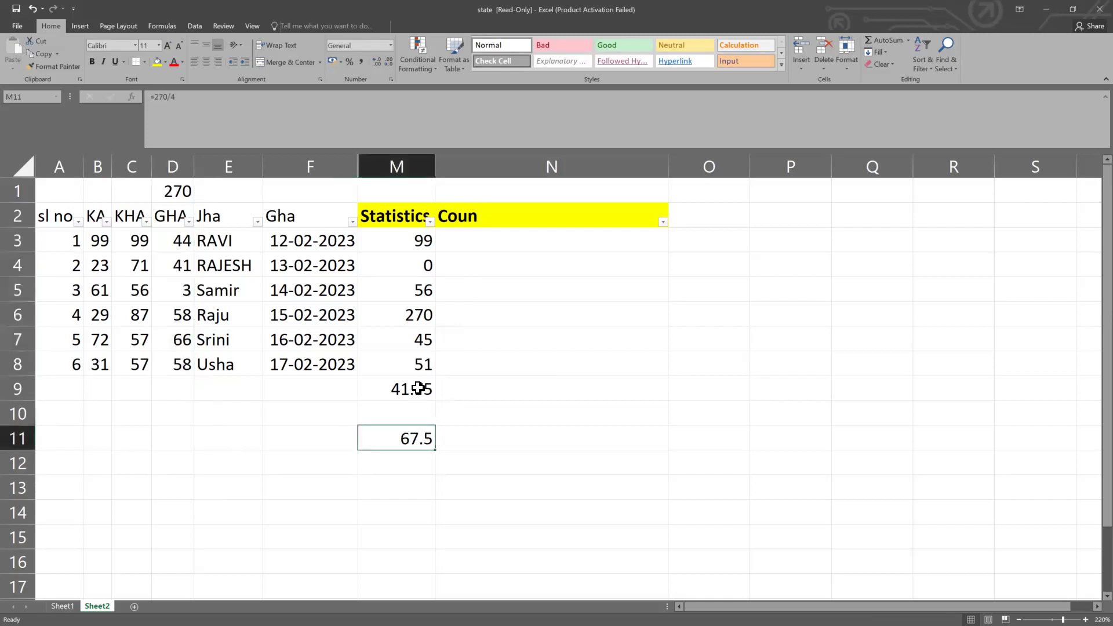
click(418, 387)
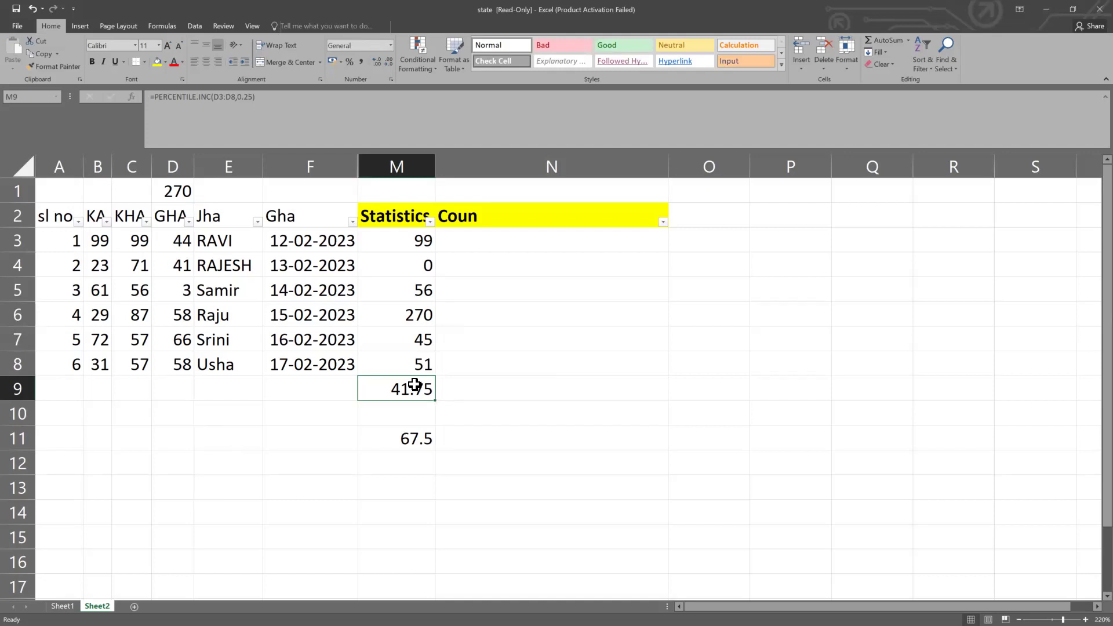
Clear the comparison division from cell M11
click(400, 441)
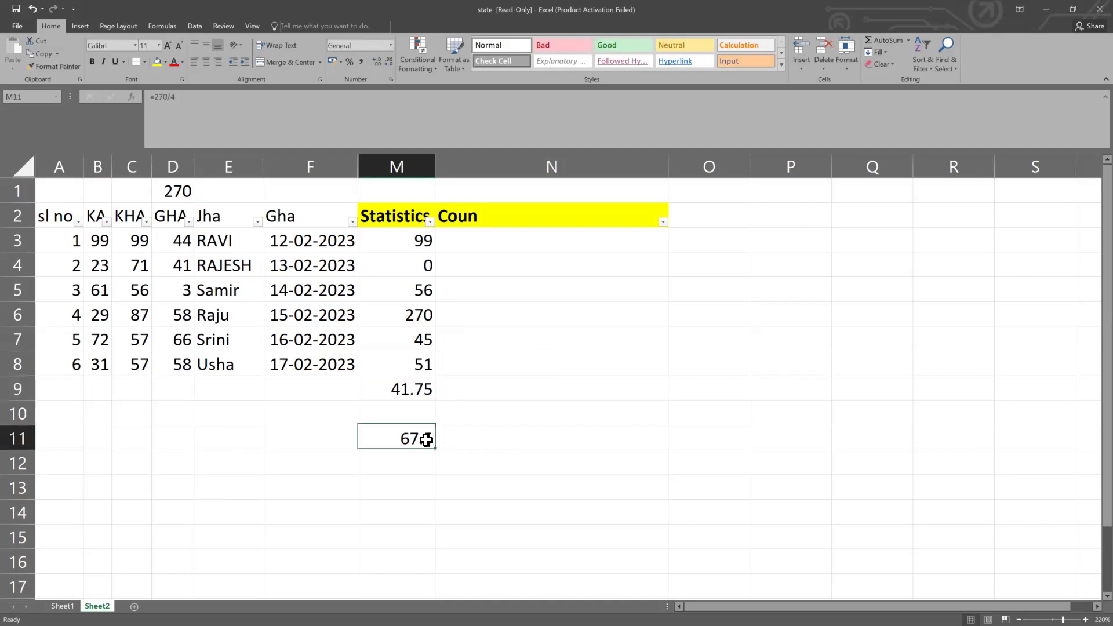
click(413, 389)
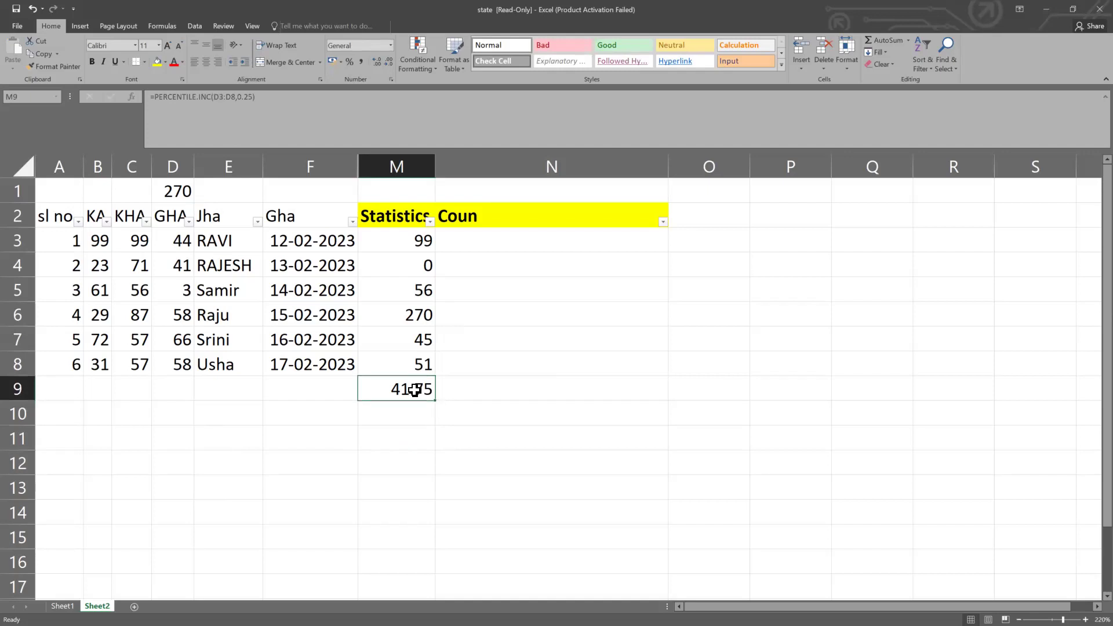
click(457, 431)
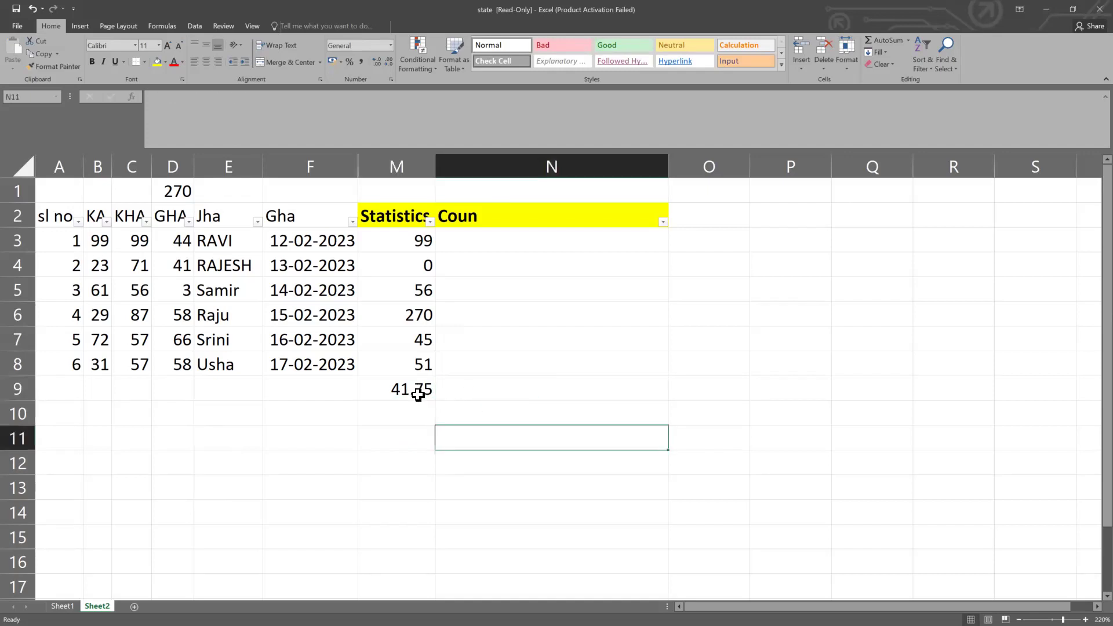
drag(581, 467, 940, 467)
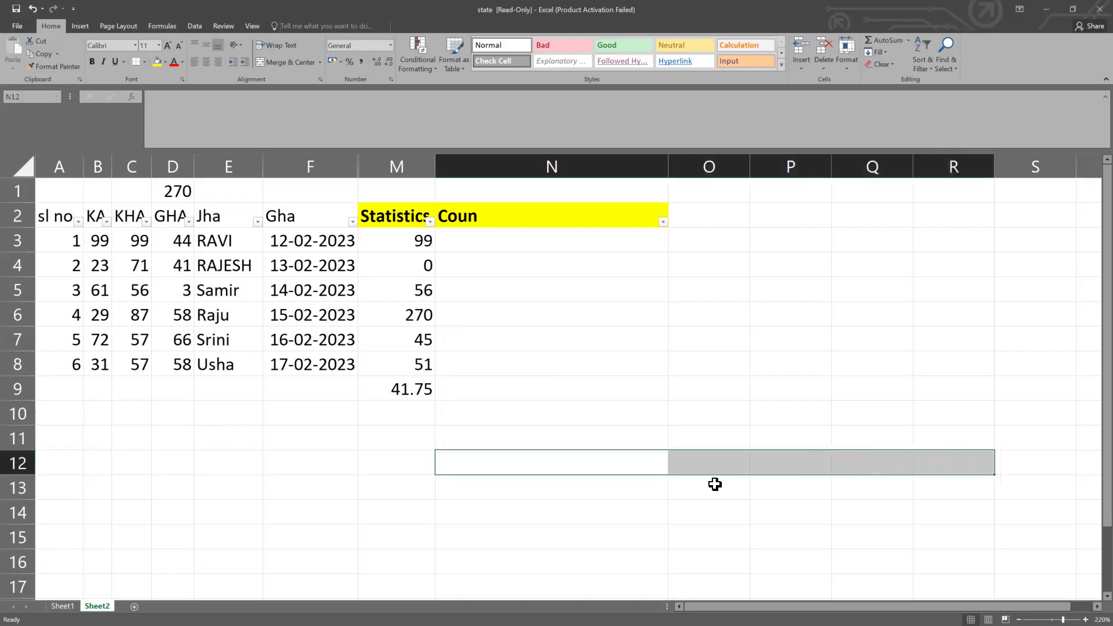
click(606, 465)
drag(714, 463, 785, 461)
click(904, 461)
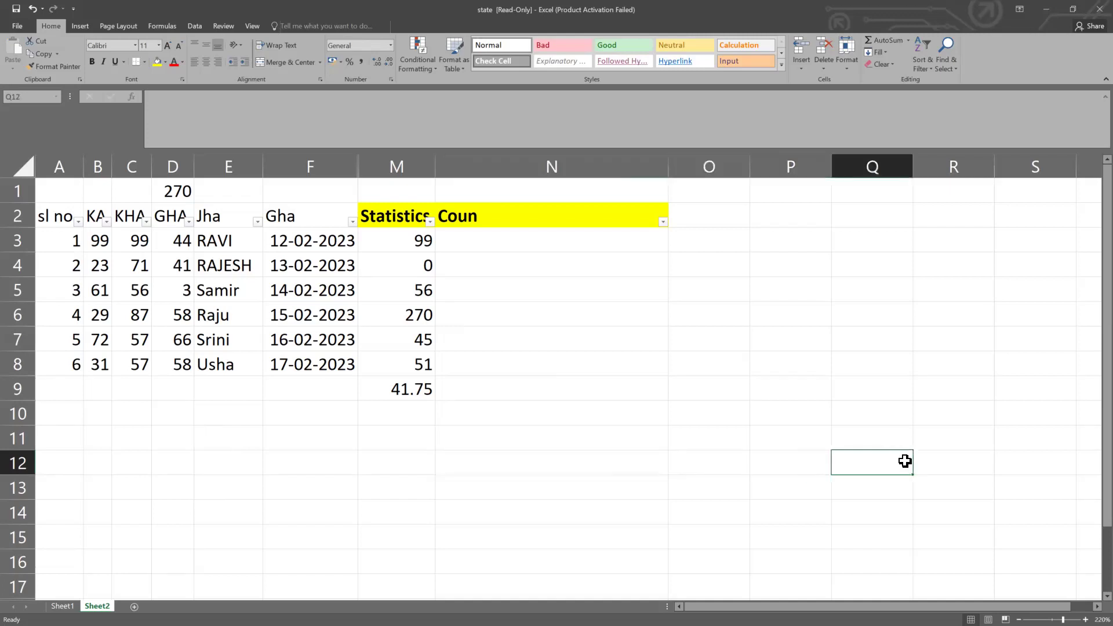
click(620, 467)
click(721, 468)
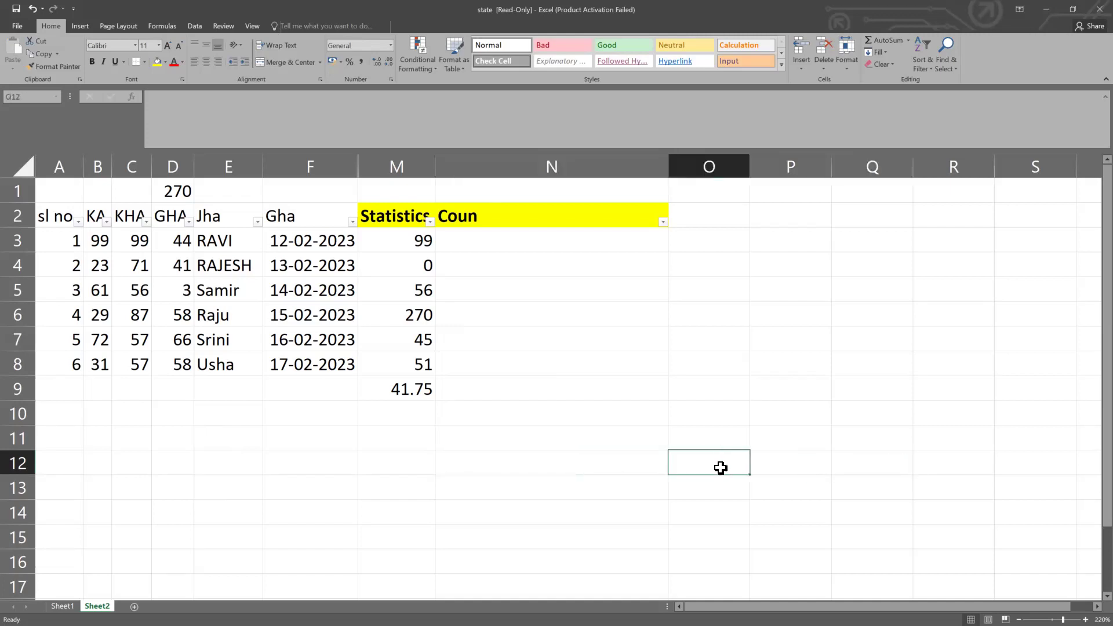
click(612, 471)
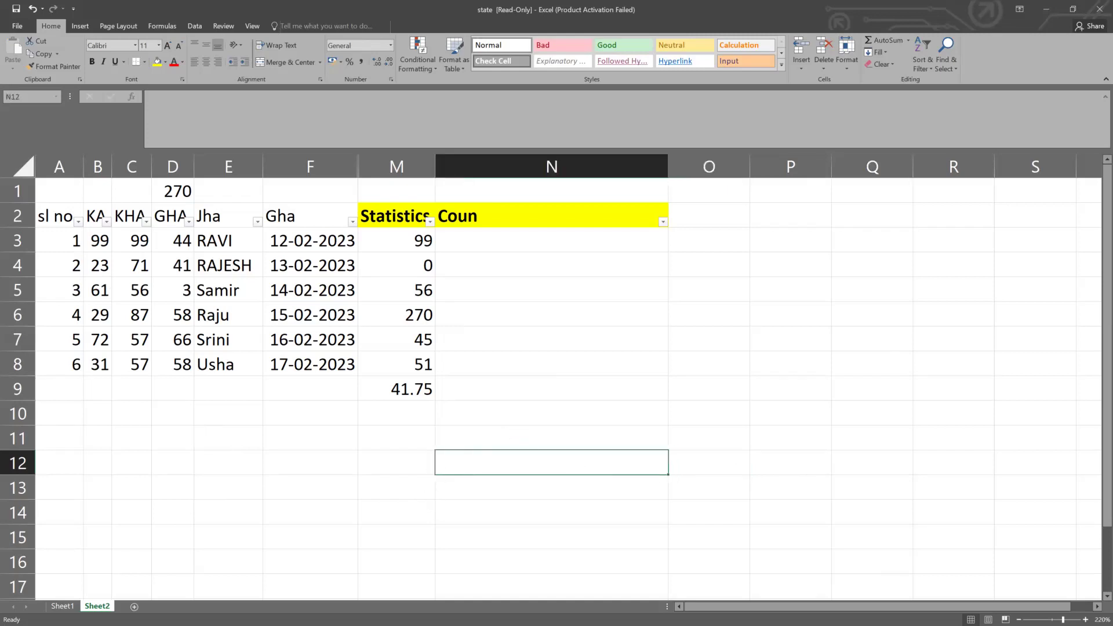
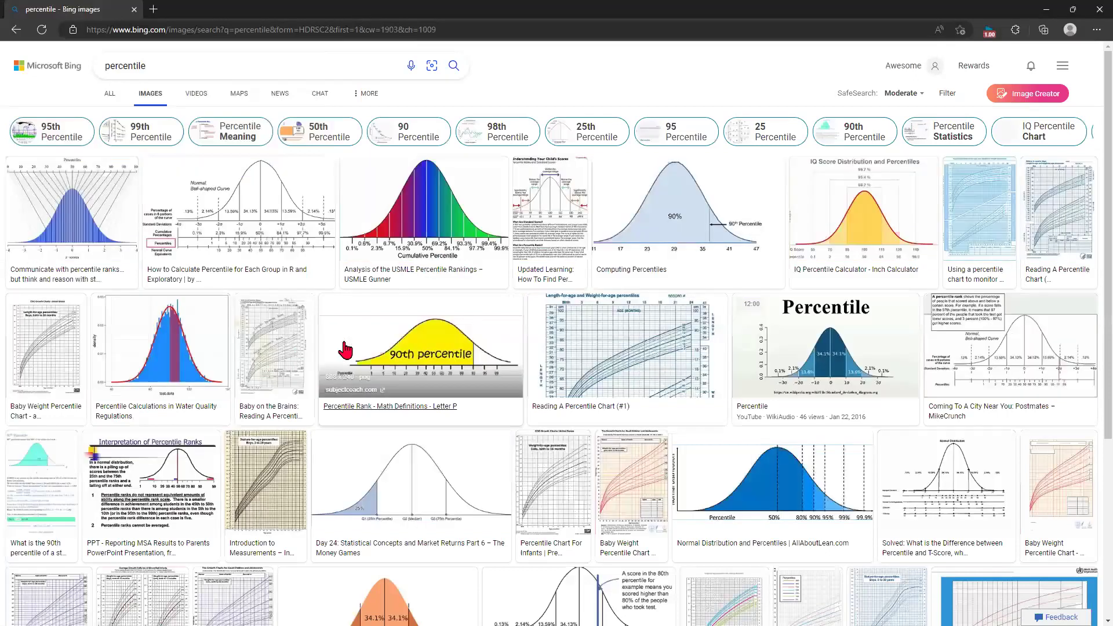
Switch to the browser and examine the Bing image results for percentile, including the bell curves and the 90th percentile diagram
scroll(371, 351, up, 3)
scroll(676, 405, up, 1)
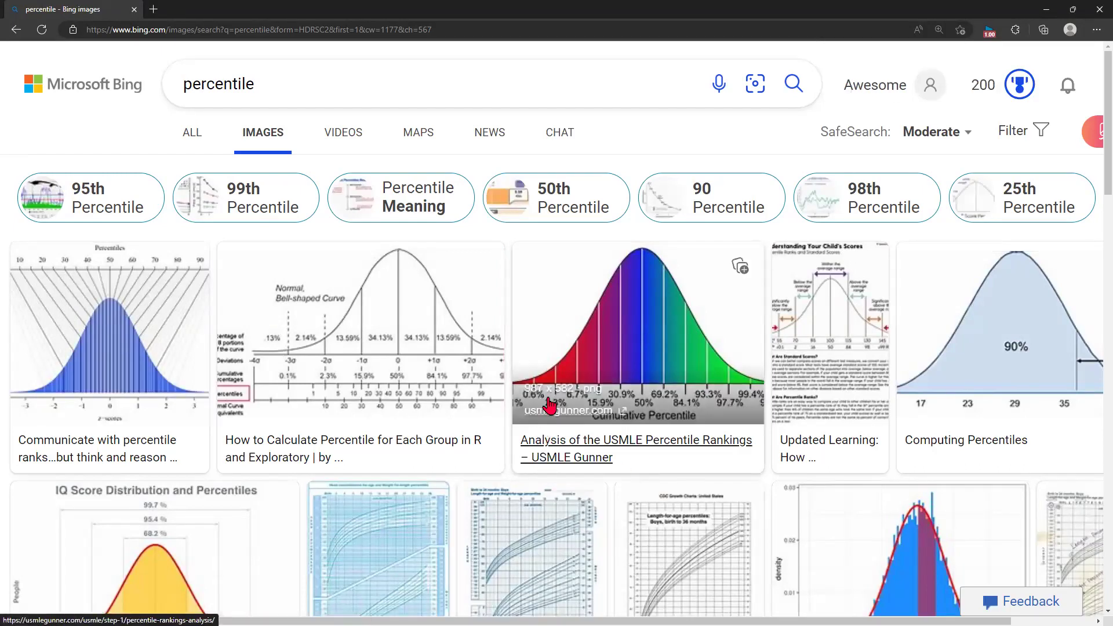
scroll(380, 533, down, 1)
scroll(381, 534, down, 2)
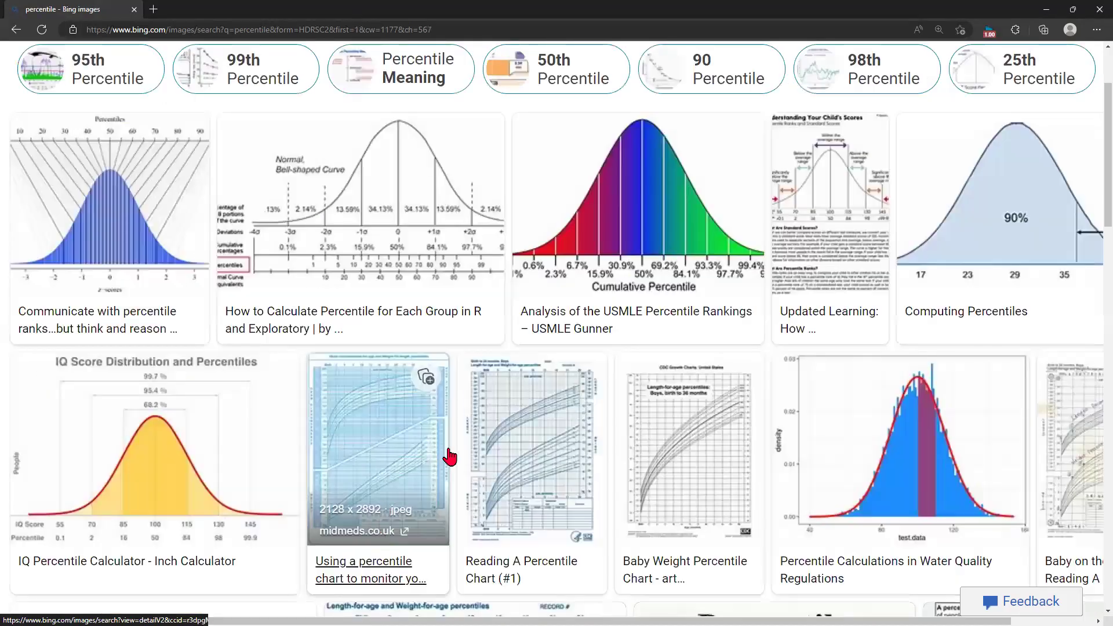
scroll(450, 457, down, 5)
scroll(242, 385, down, 1)
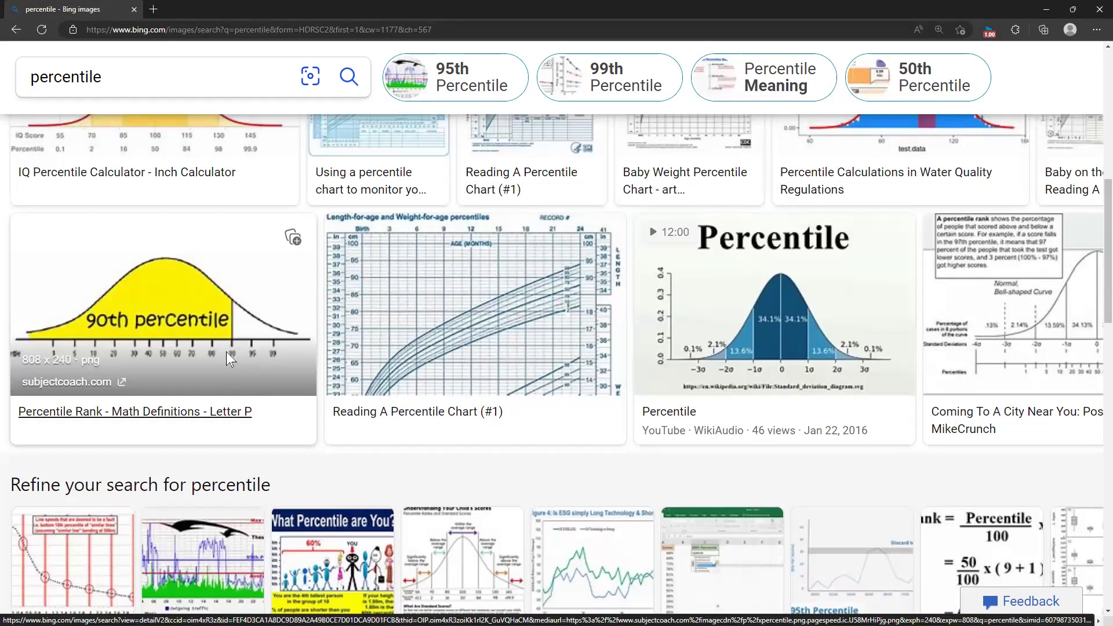
scroll(226, 353, down, 4)
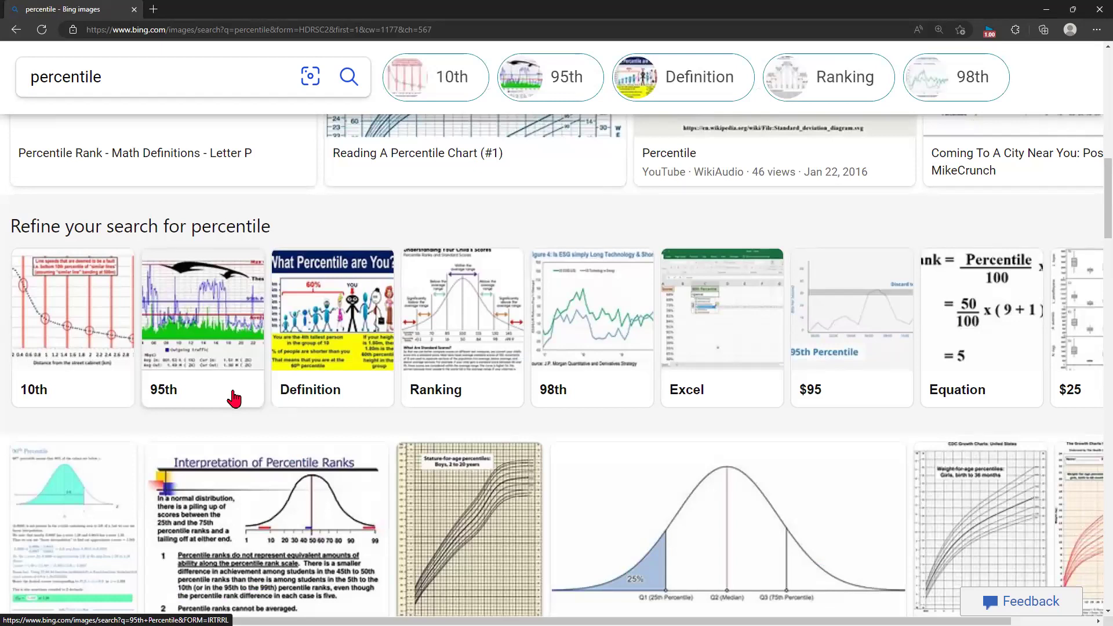
scroll(232, 398, up, 5)
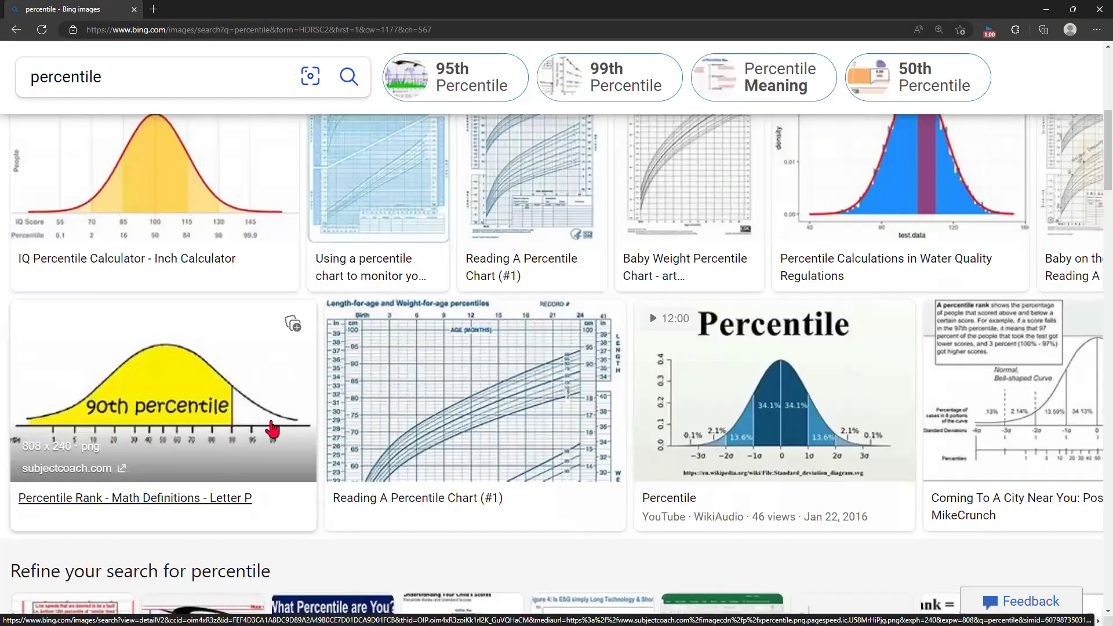
scroll(244, 458, up, 3)
scroll(279, 382, down, 1)
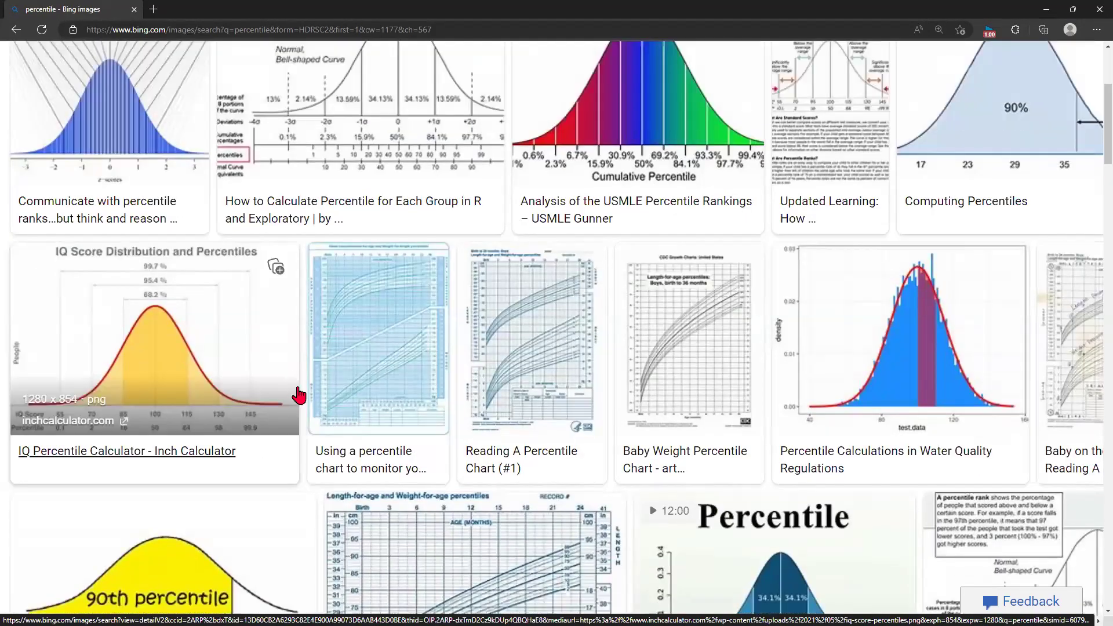
scroll(299, 398, up, 4)
Extend the Bing image search to "percentile eXAMPLE" and run it
click(273, 82)
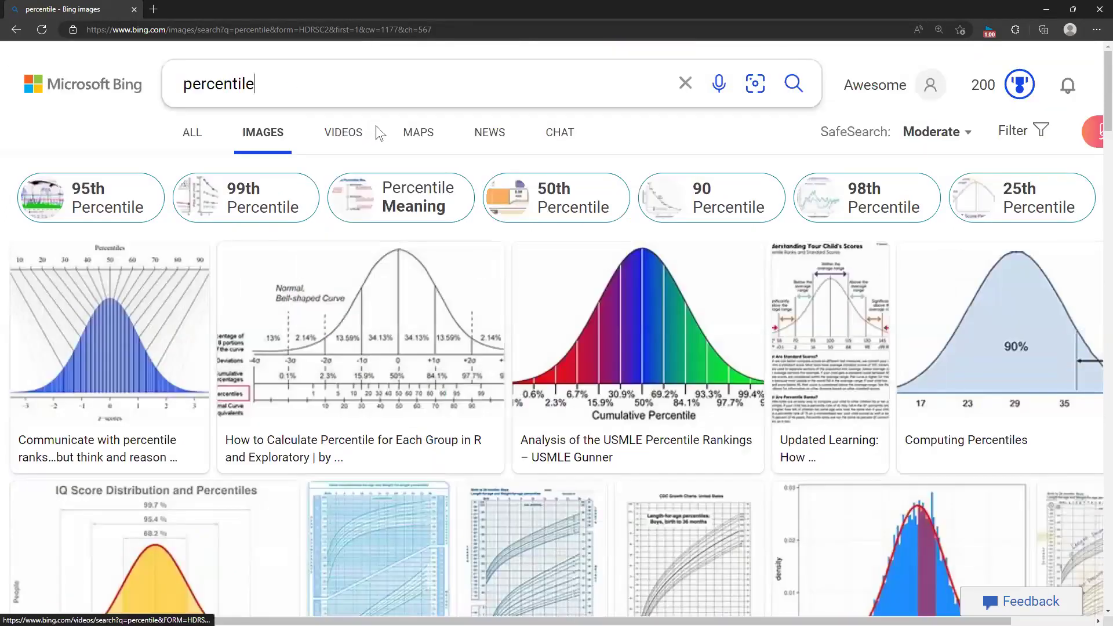
text(ea)
key(BackSpace)
text(xM)
key(BackSpace)
key(BackSpace)
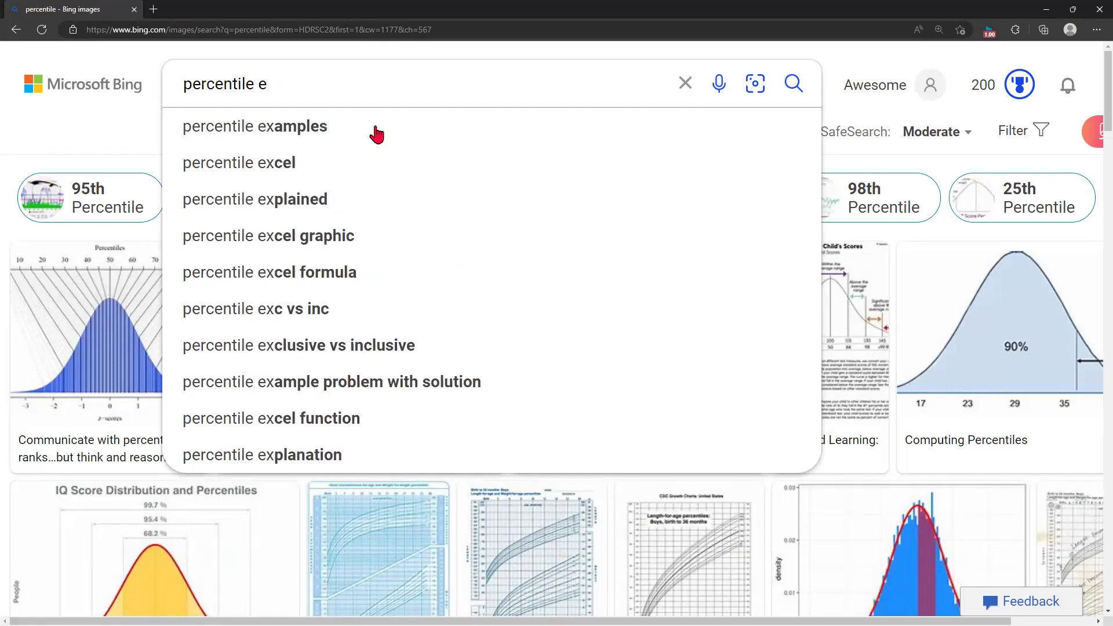
text(XAMPLE)
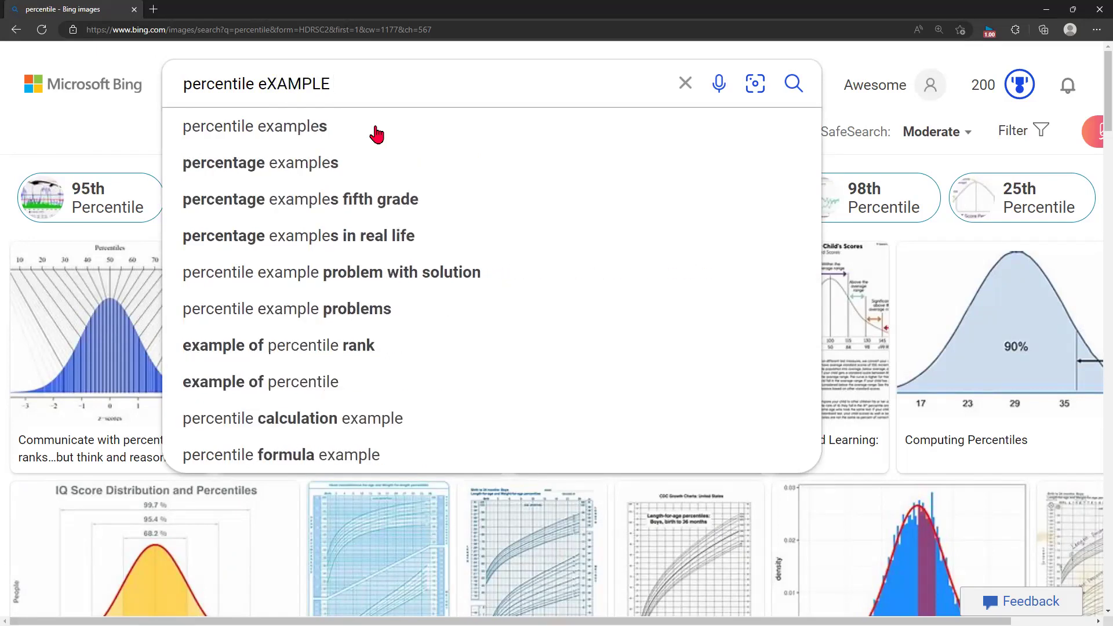
key(Return)
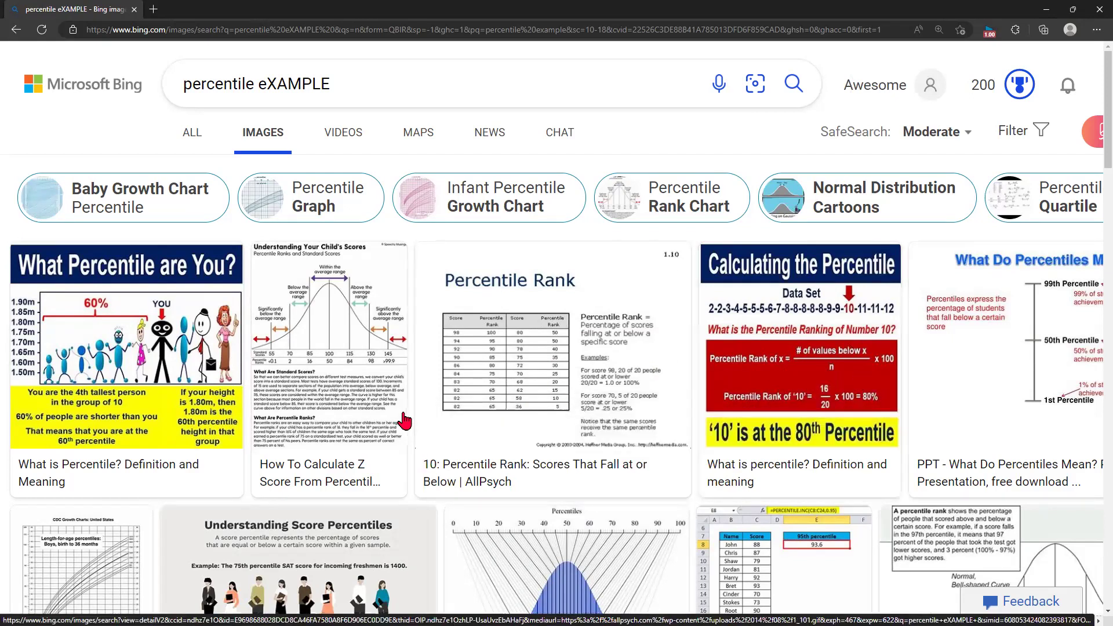
Look through the percentile example images and refine the search with the suggested Point topic
scroll(369, 413, down, 2)
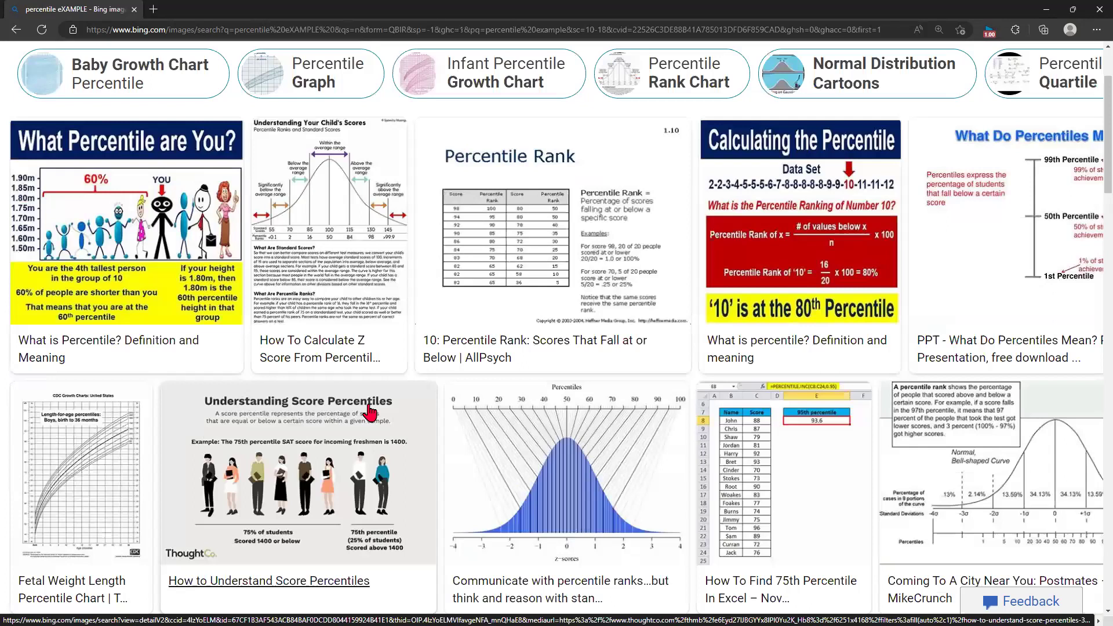
scroll(370, 413, down, 1)
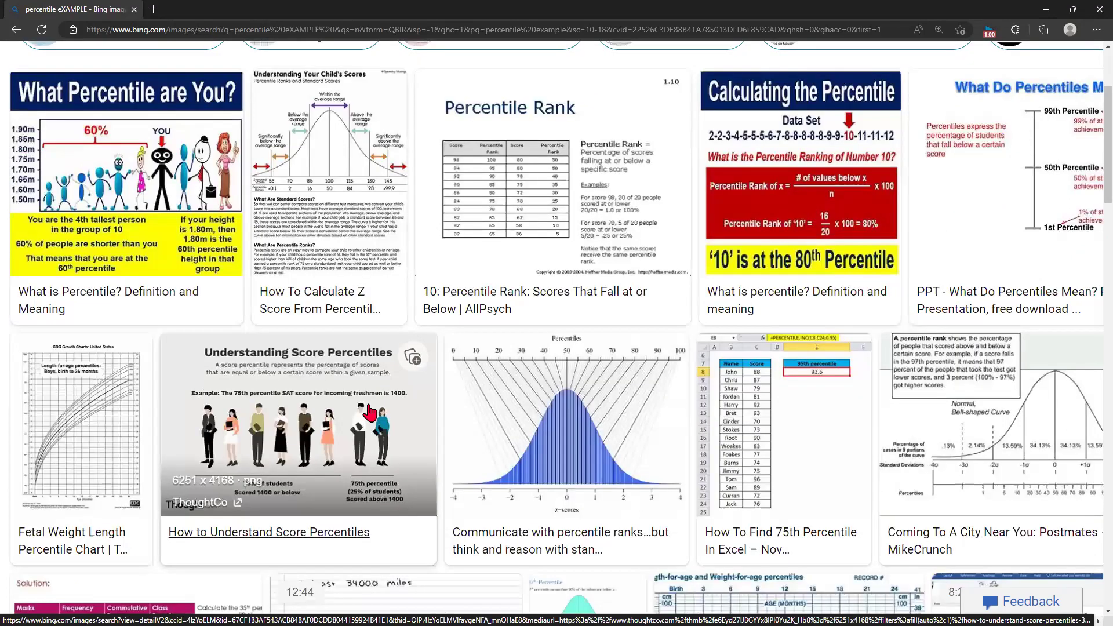
scroll(370, 412, down, 3)
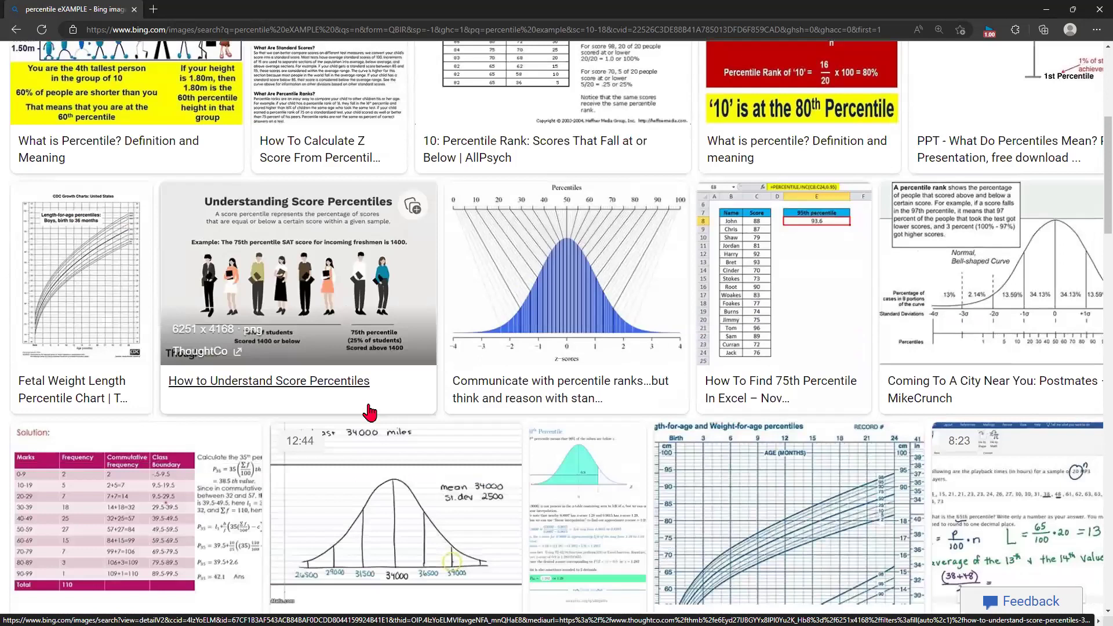
scroll(370, 413, down, 1)
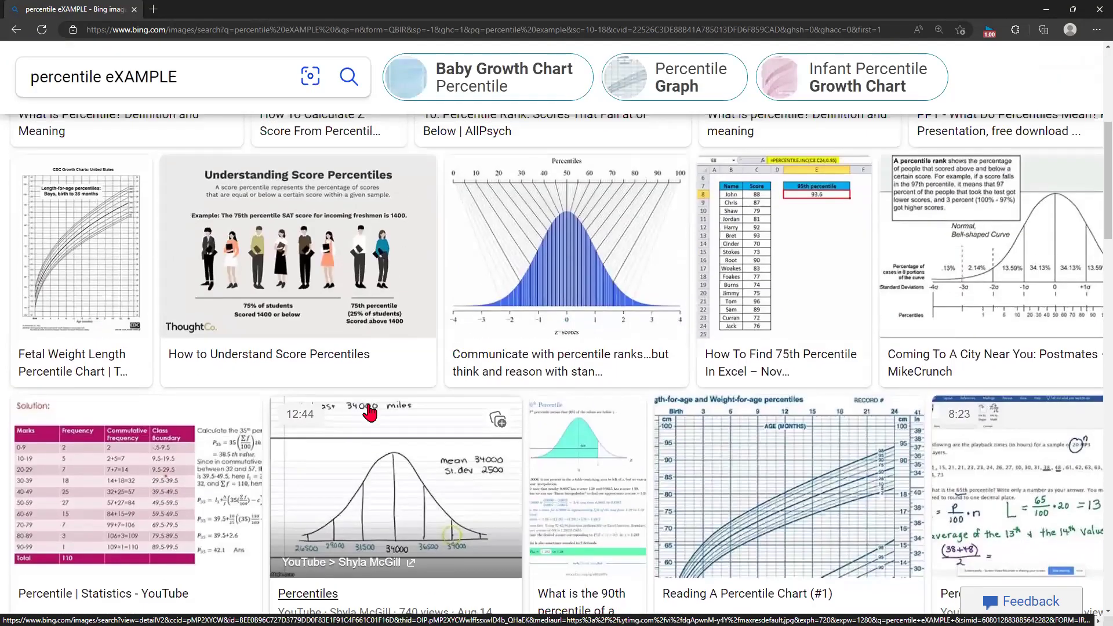
scroll(369, 412, down, 6)
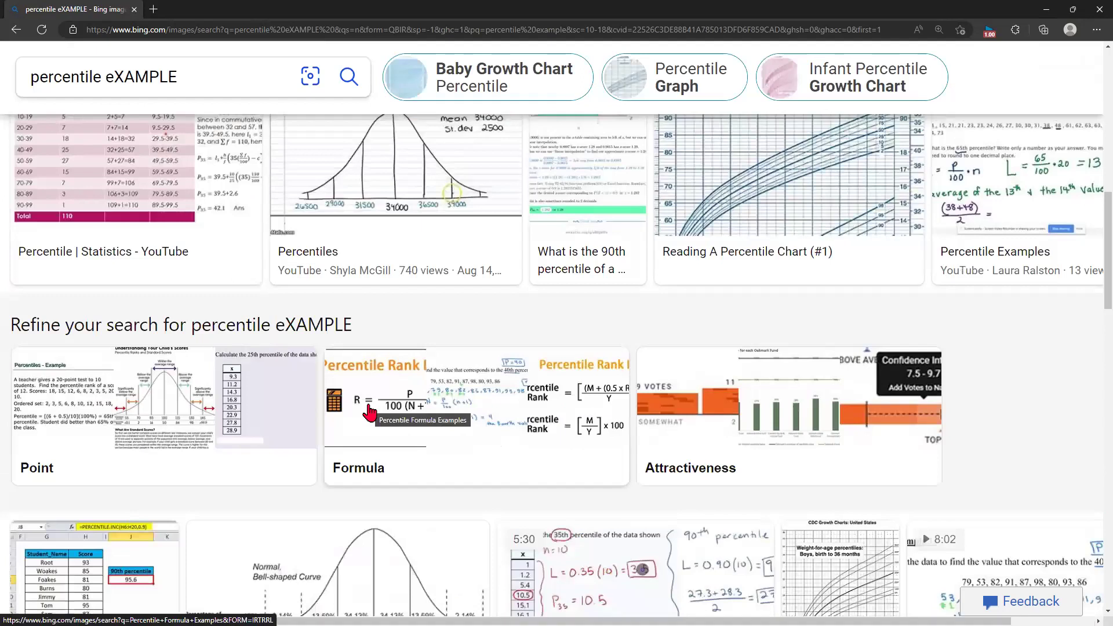
click(201, 421)
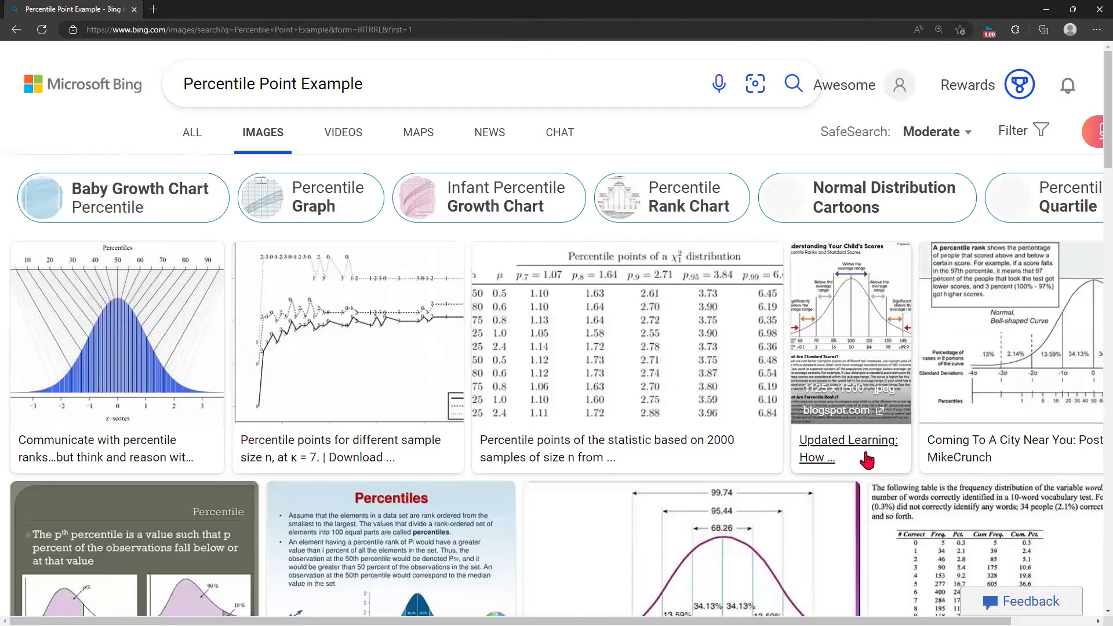
Examine the Percentile Point Example image results for definitions, distribution curves and worked percentile calculations
scroll(635, 469, down, 3)
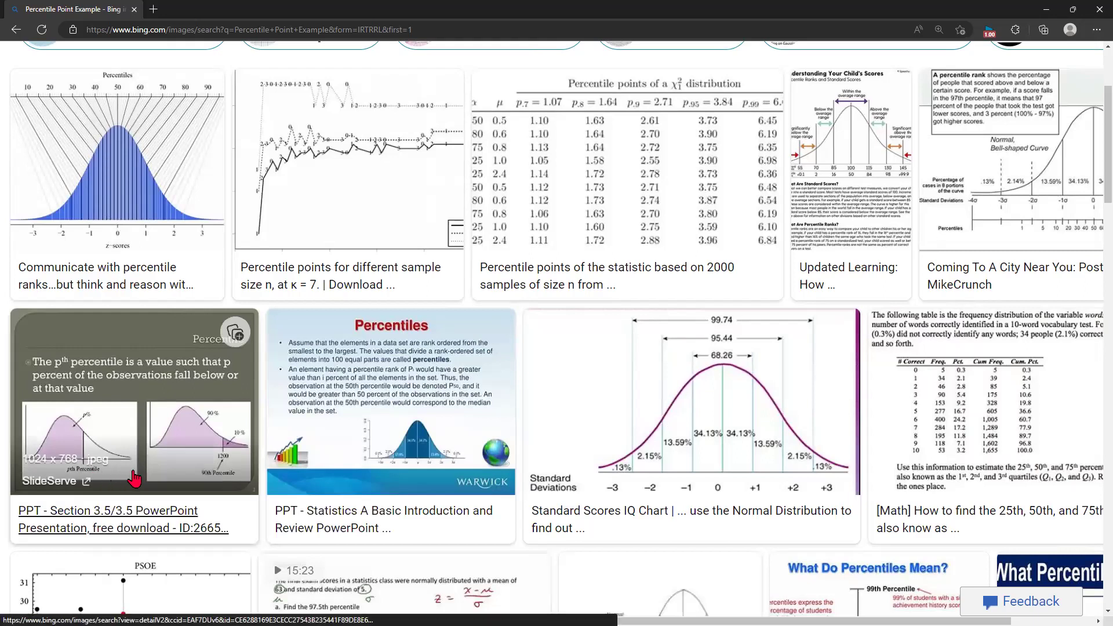
scroll(248, 521, down, 2)
scroll(248, 522, down, 2)
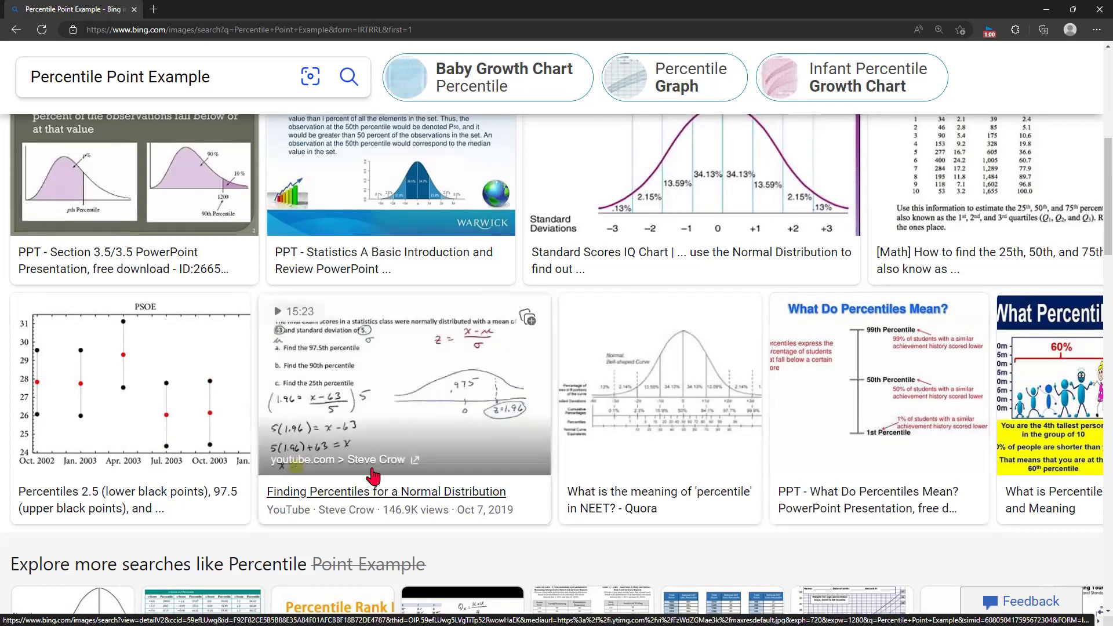
scroll(553, 461, down, 4)
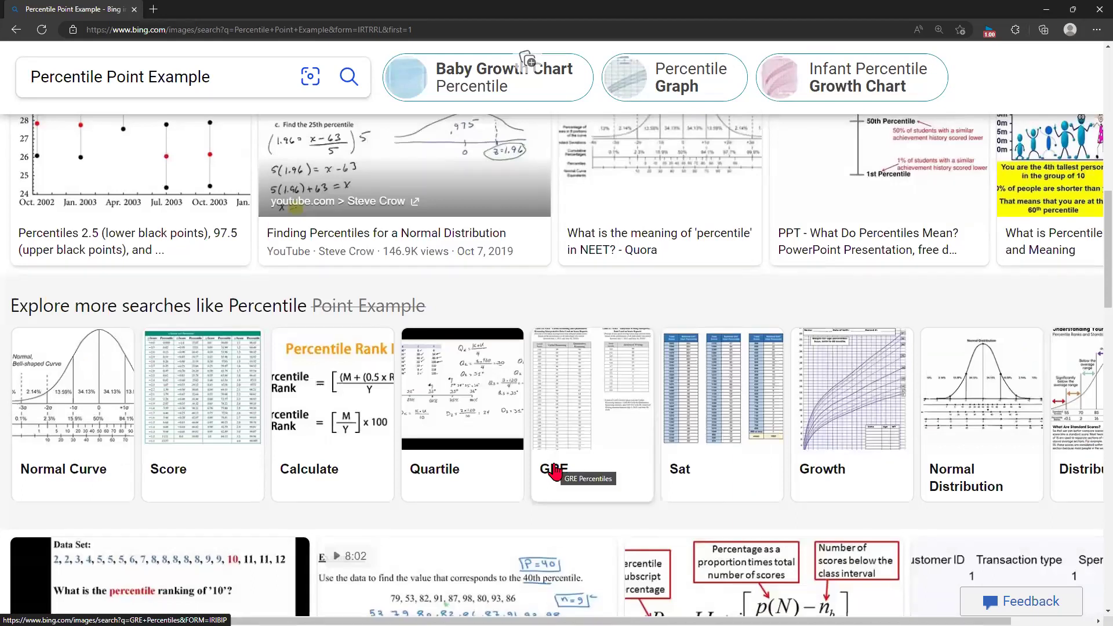
scroll(555, 473, down, 7)
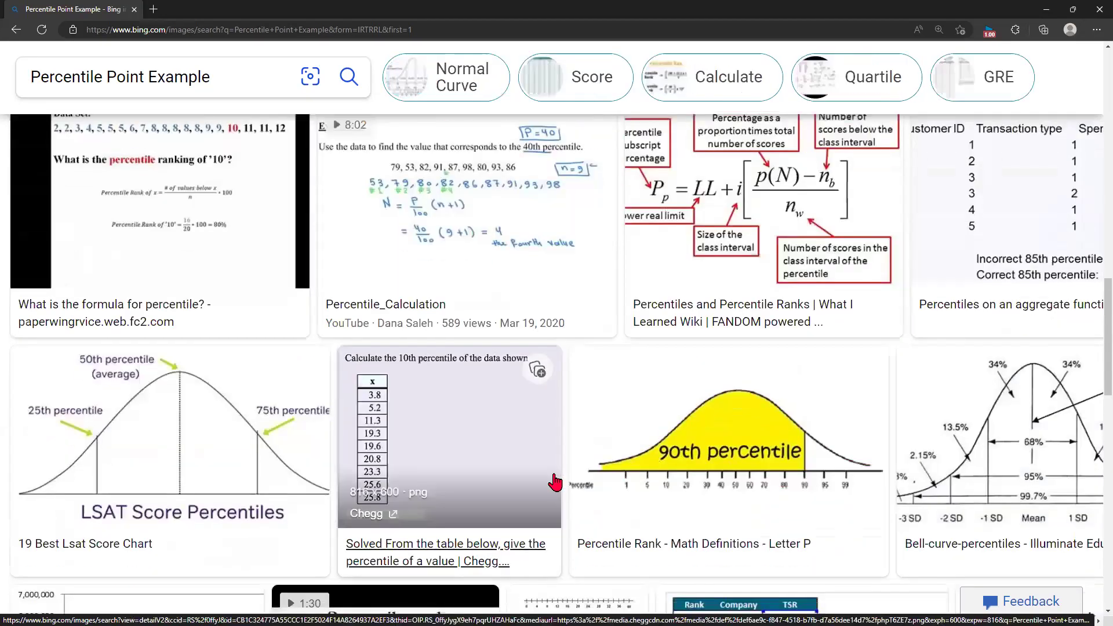
scroll(556, 441, up, 7)
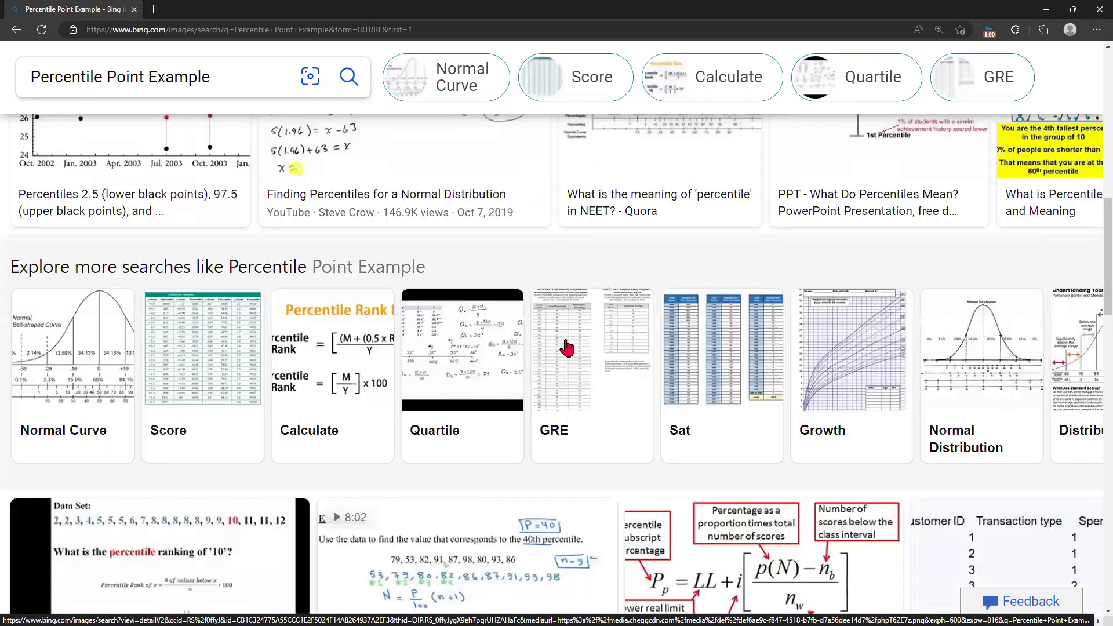
key(Home)
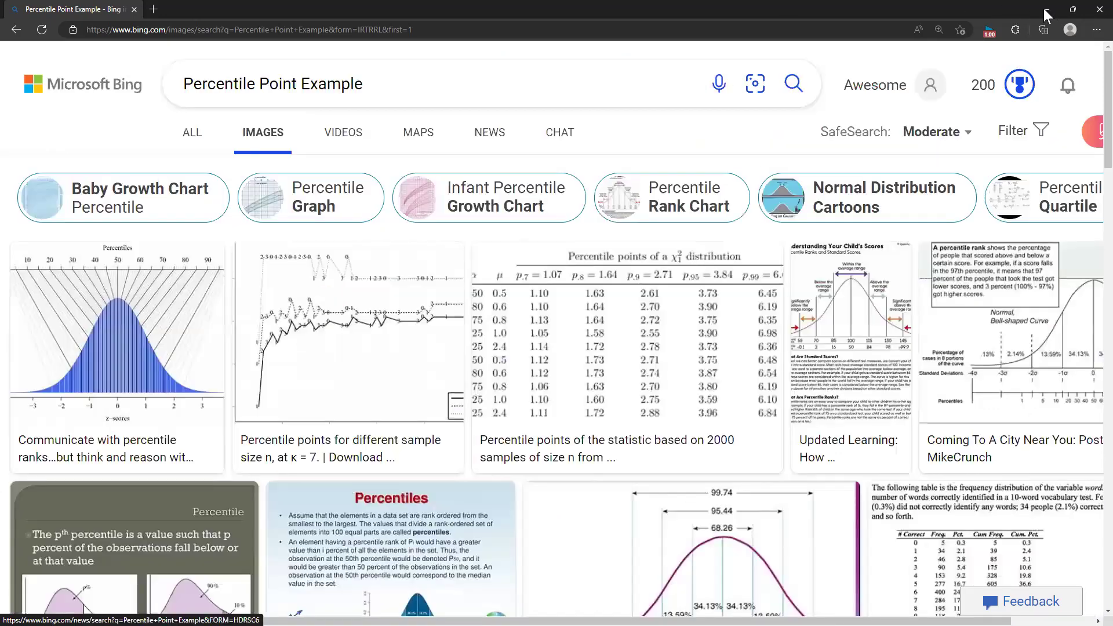
Return to the Excel workbook and compare the 25th percentile formula in M9 with the GHA values in D3:D8
click(1046, 8)
click(414, 412)
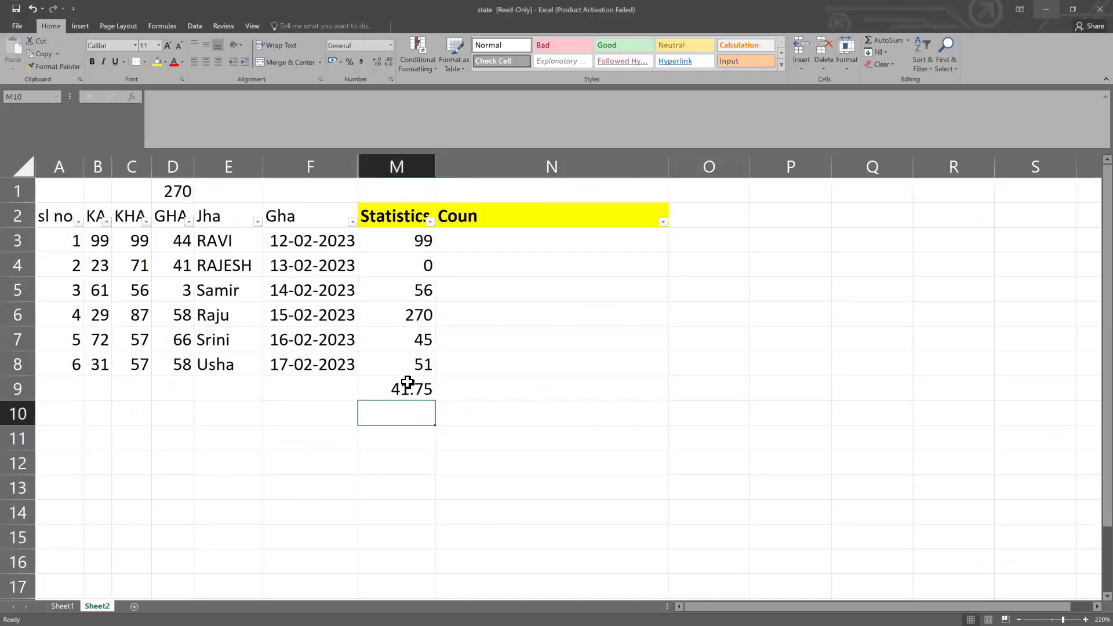
click(391, 396)
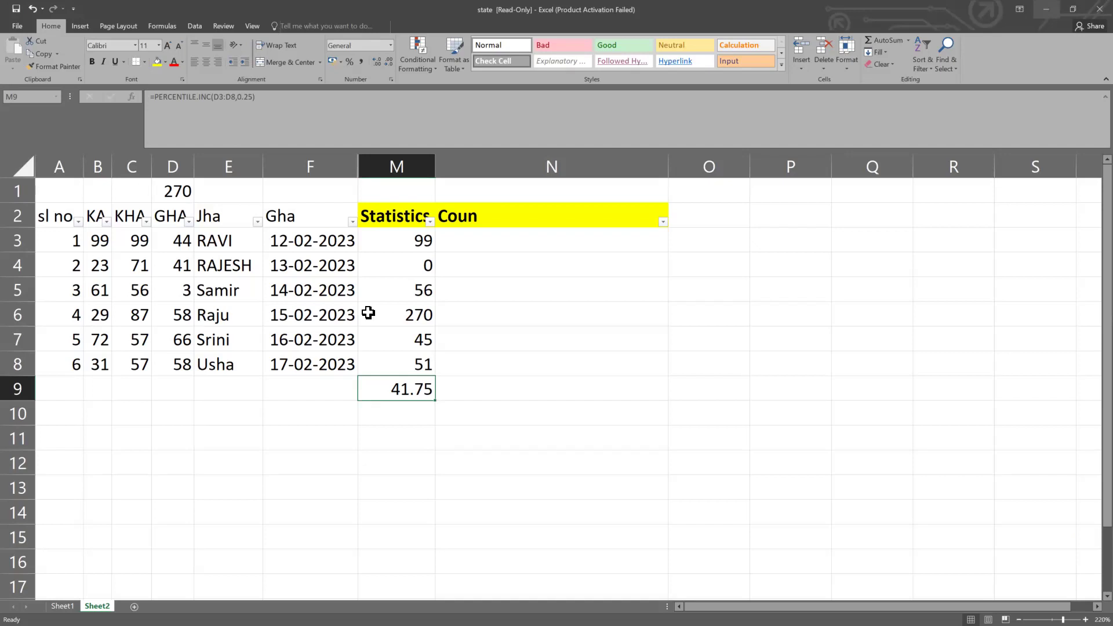
click(419, 411)
click(409, 387)
click(416, 412)
click(416, 398)
drag(179, 243, 177, 368)
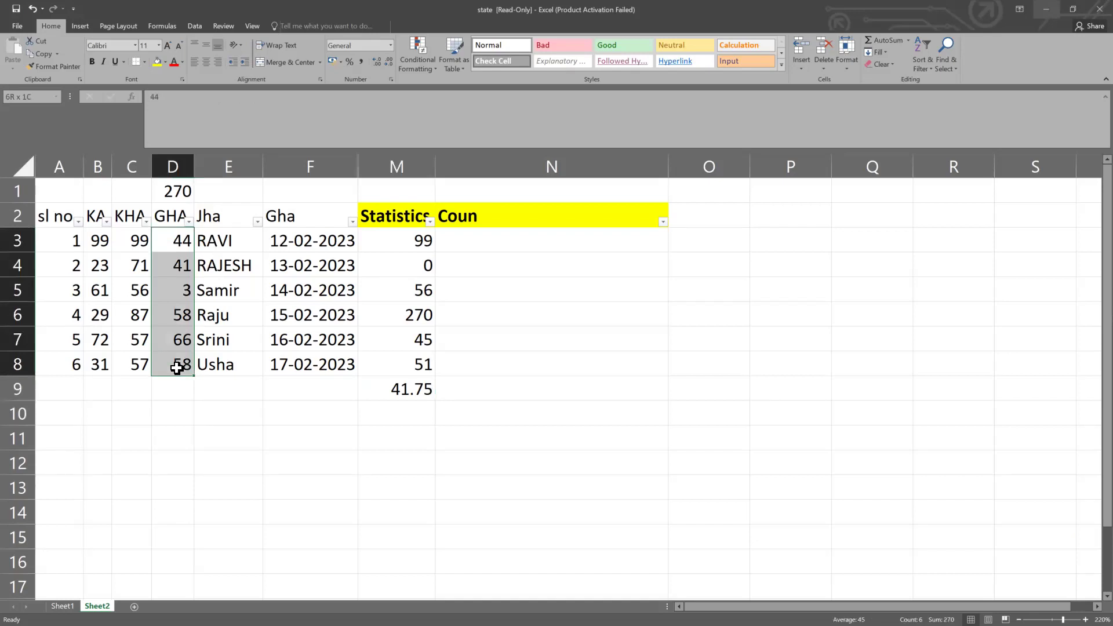
click(420, 413)
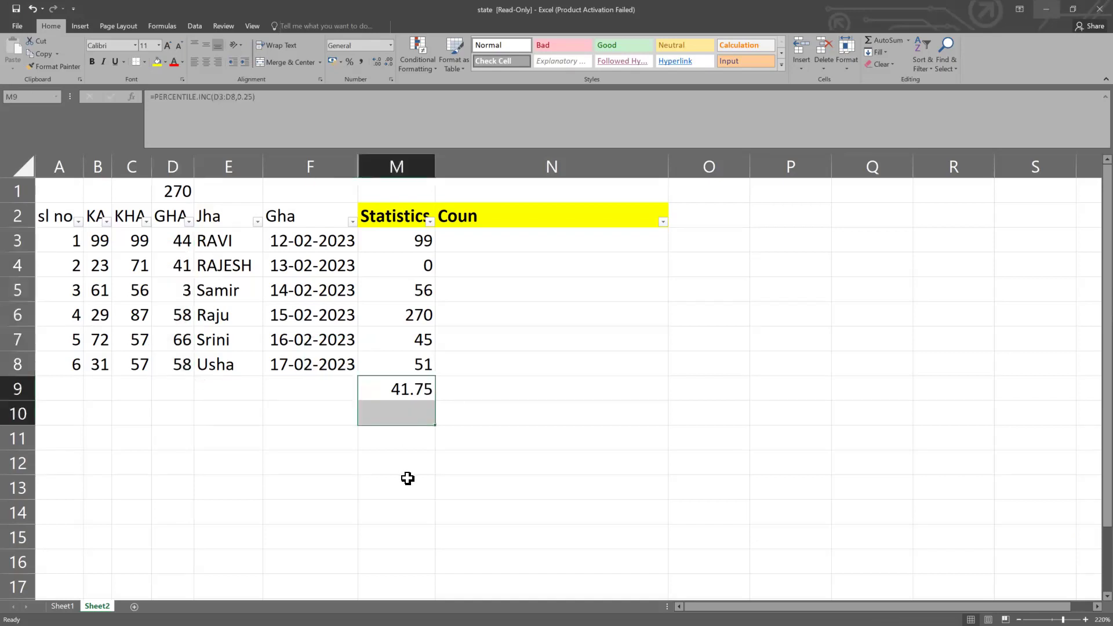
Change the k argument of the PERCENTILE.INC formula in M9 to 0.90 for the 90th percentile of D3:D8
click(423, 392)
double_click(423, 391)
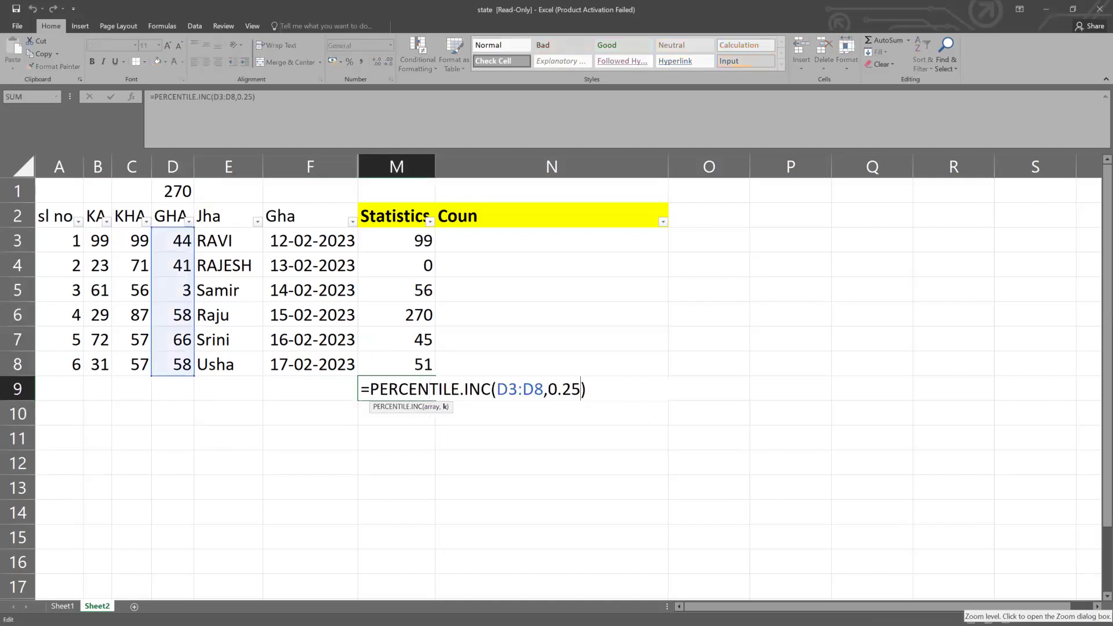
key(BackSpace)
key(BackSpace)
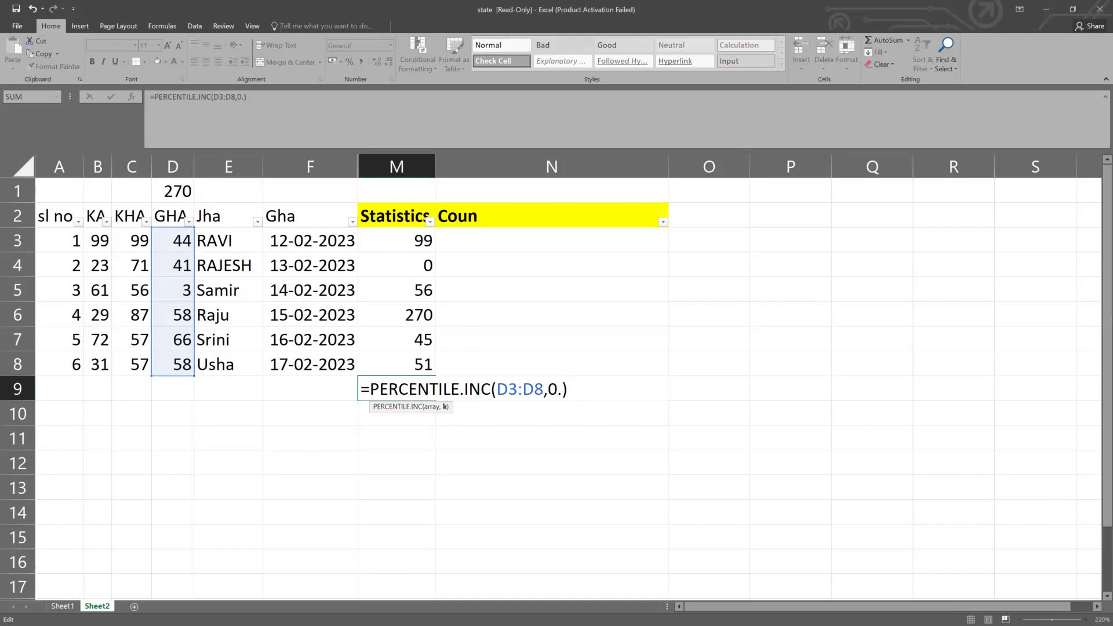
text(90)
key(Return)
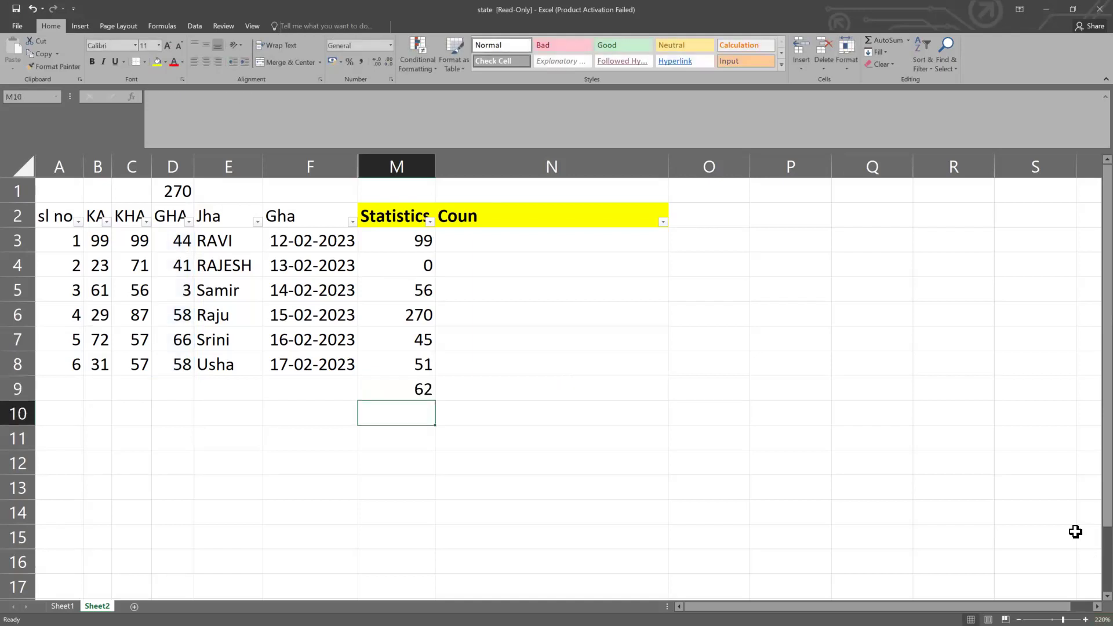
Compare the 90th percentile result in M9 with the GHA values in D3:D7
click(425, 394)
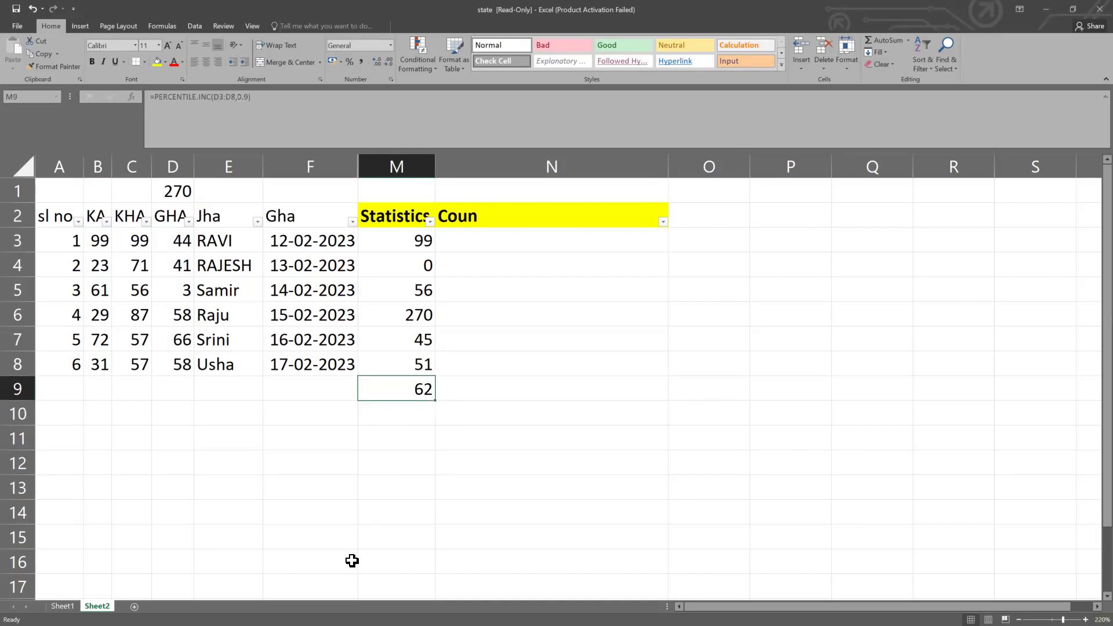
click(173, 342)
drag(180, 343, 188, 232)
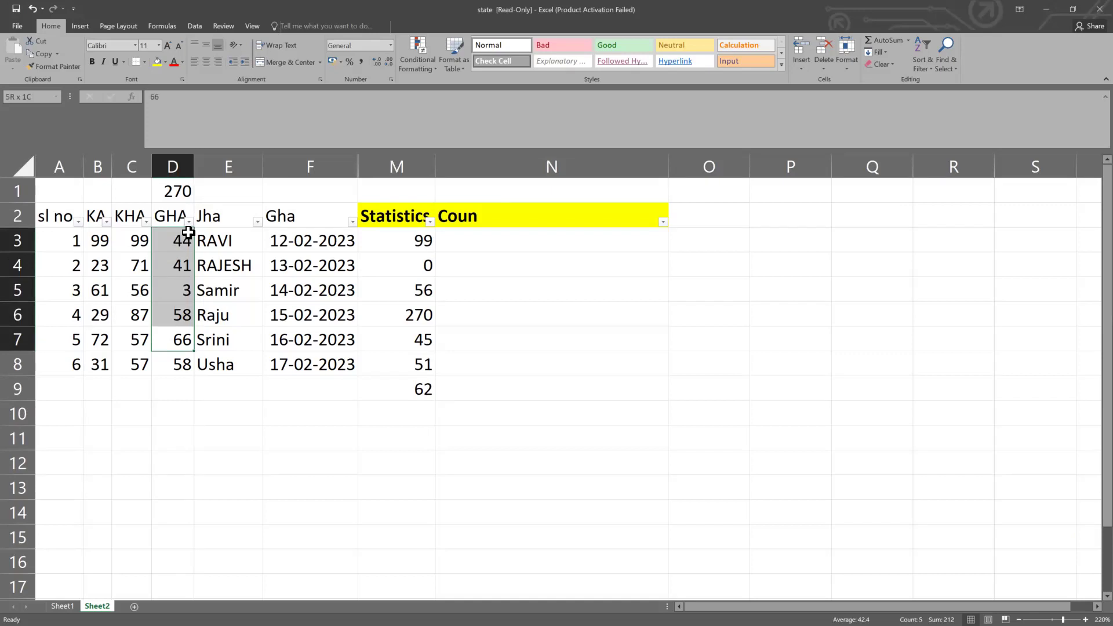
click(416, 391)
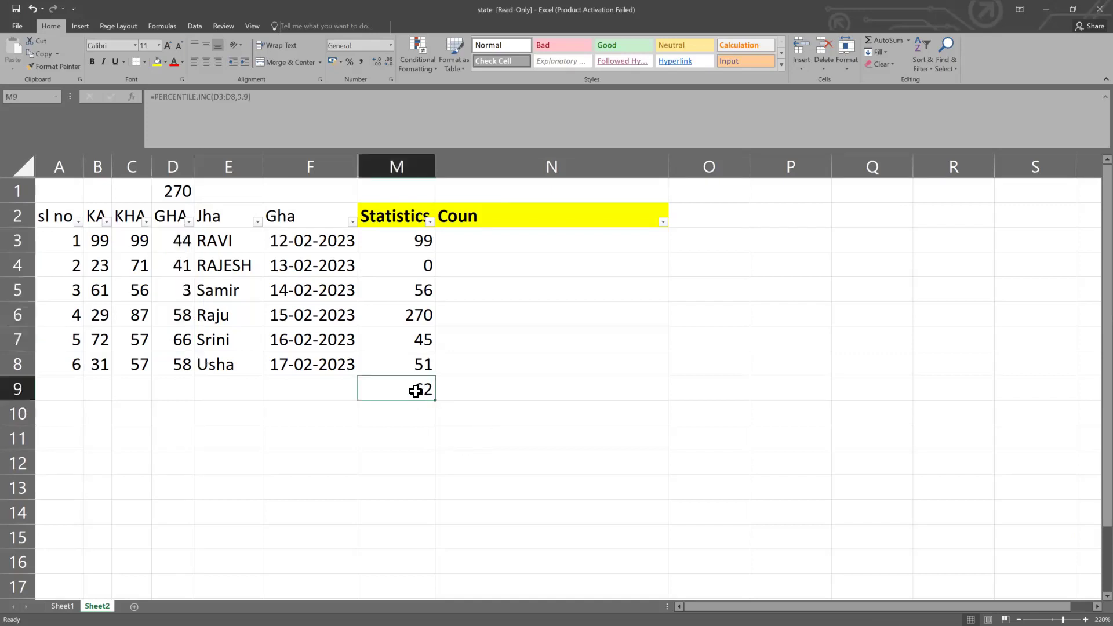
Review the range and k argument of the PERCENTILE.INC formula in M9
double_click(416, 391)
click(603, 397)
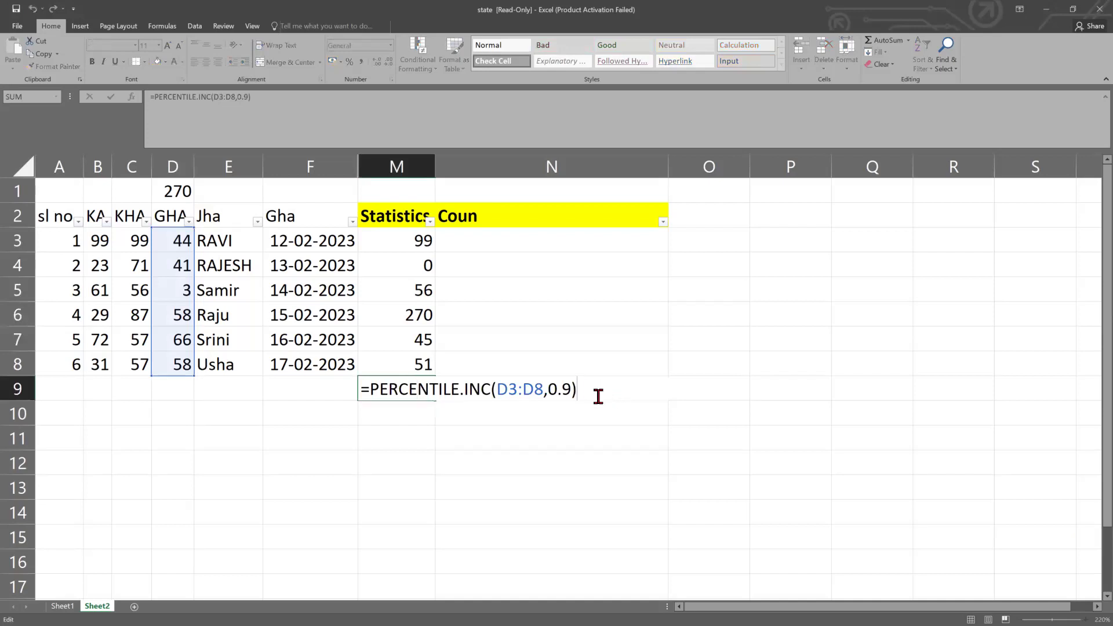
key(Return)
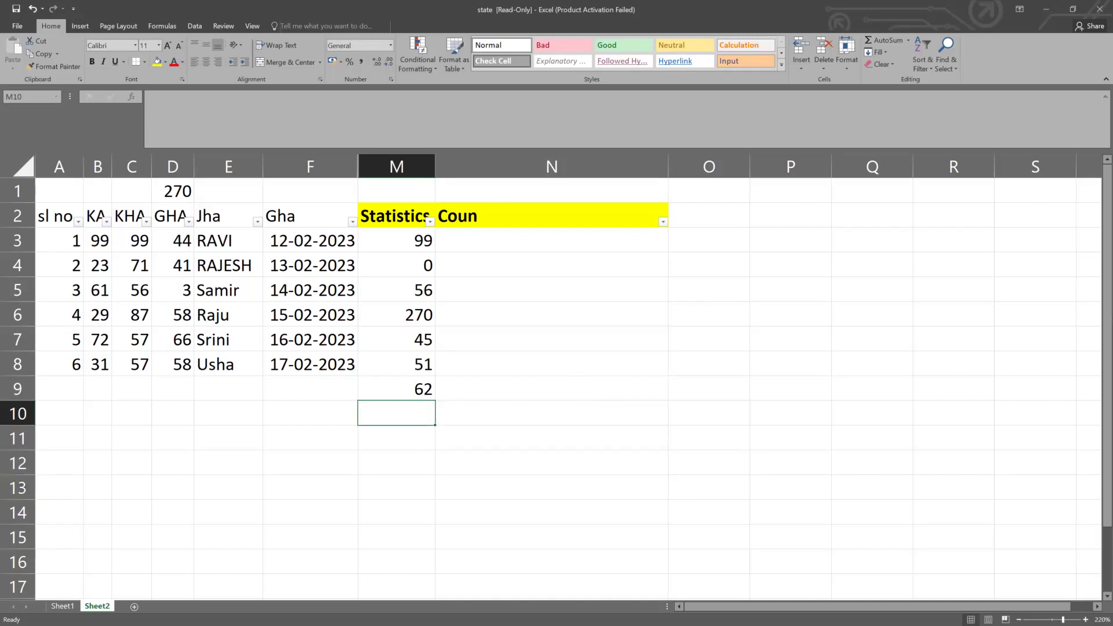
click(643, 387)
key(Down)
key(Down)
key(Down)
key(Down)
key(Up)
key(Right)
key(shift+Right)
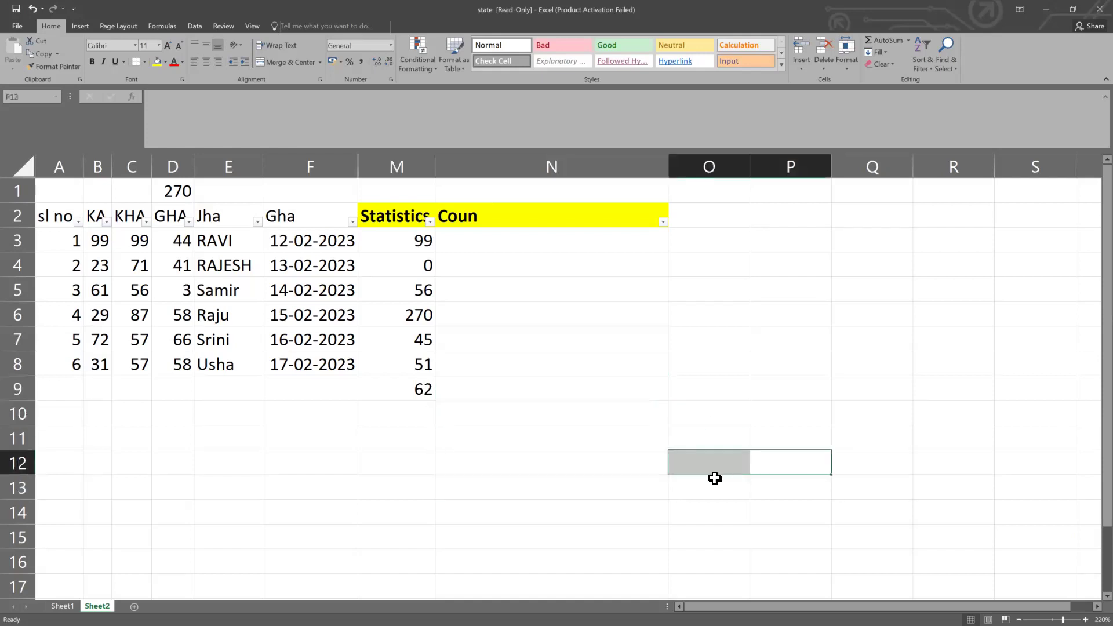
Enter 22.75 in N12, O12 and P12, and copy the P12 value into Q12
click(580, 462)
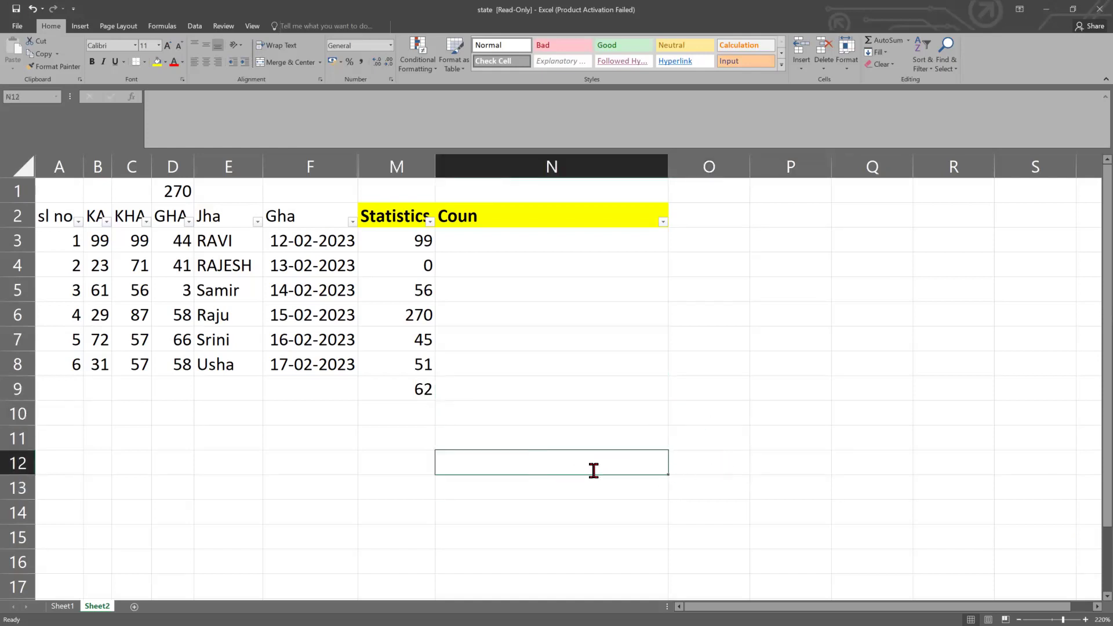
text(22.75)
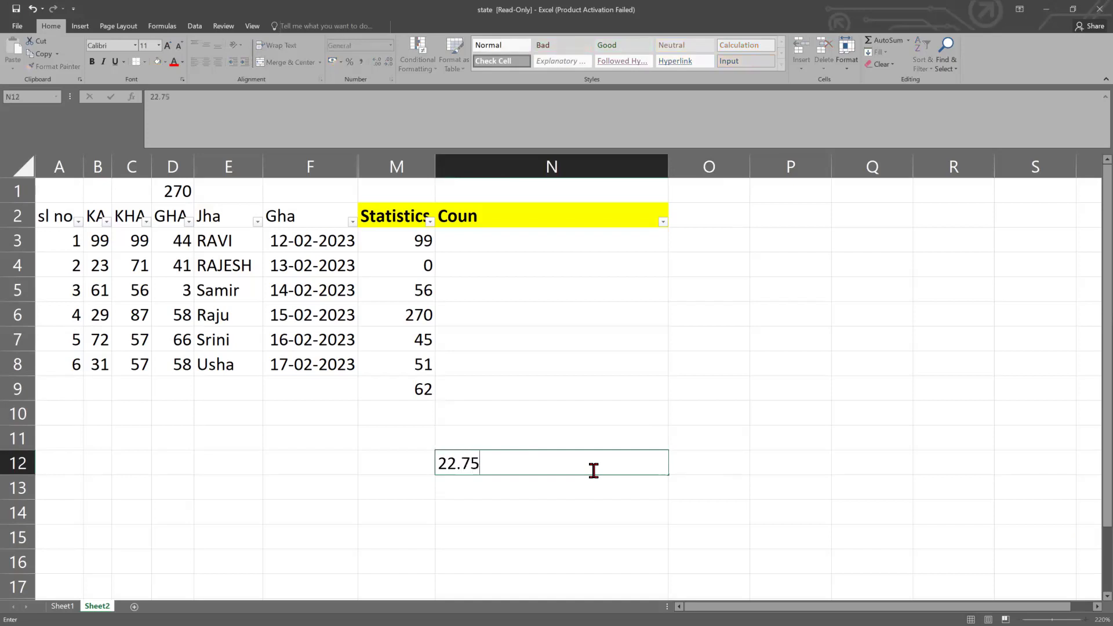
key(Tab)
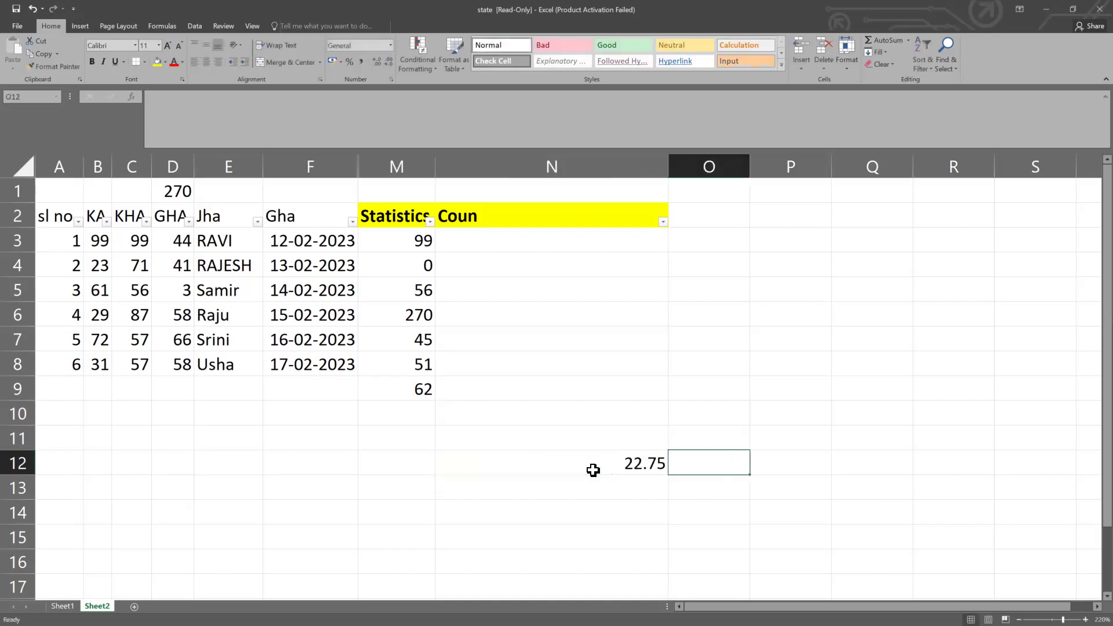
text(22.75)
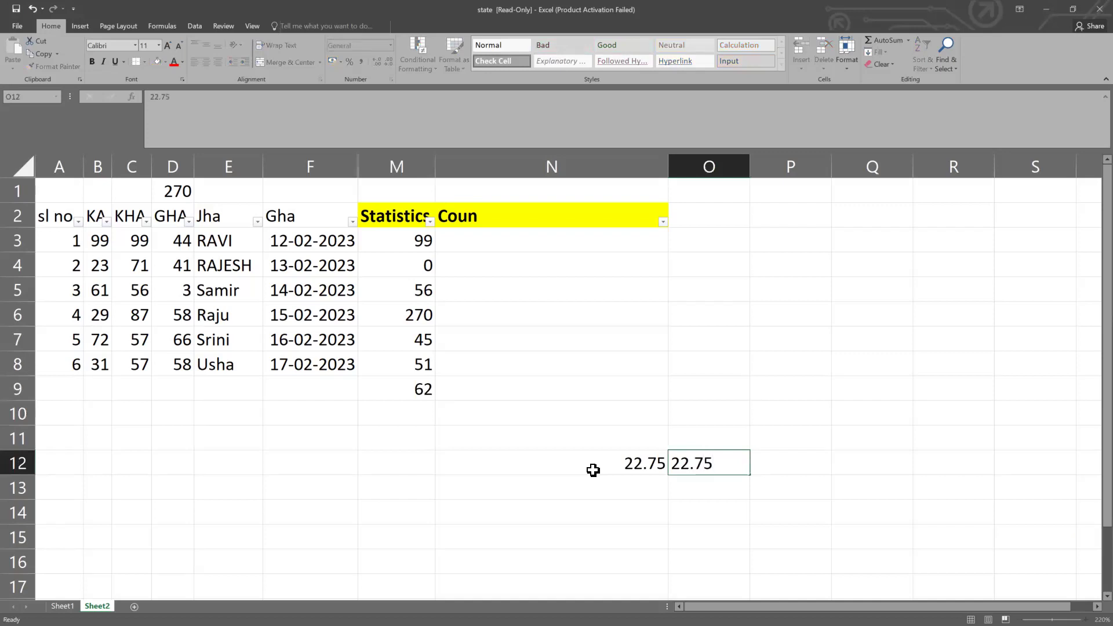
key(Tab)
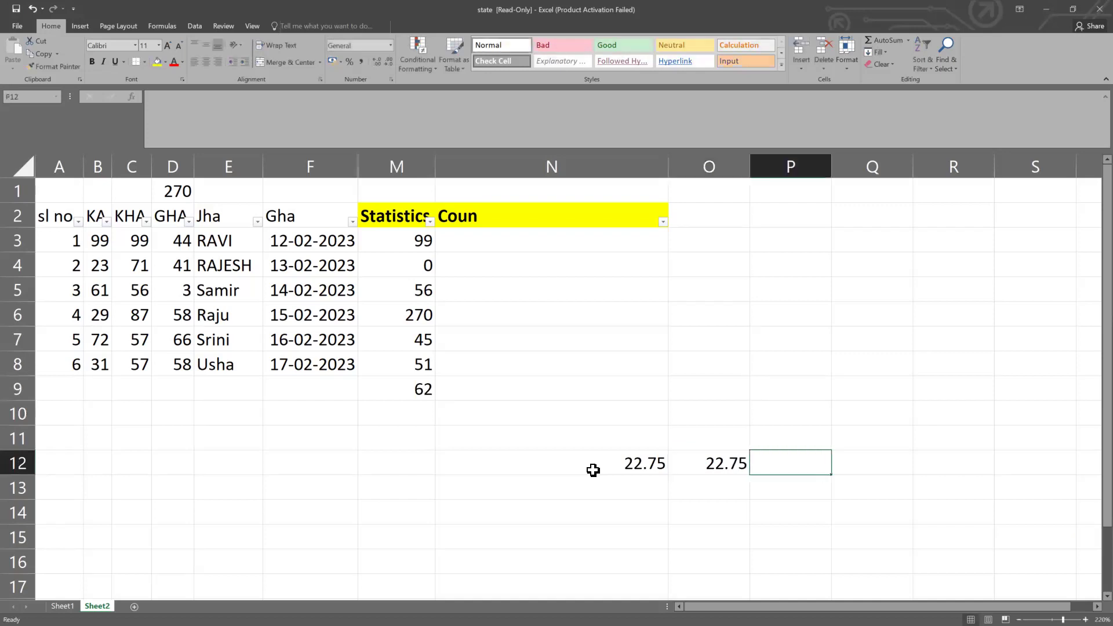
text(22.75)
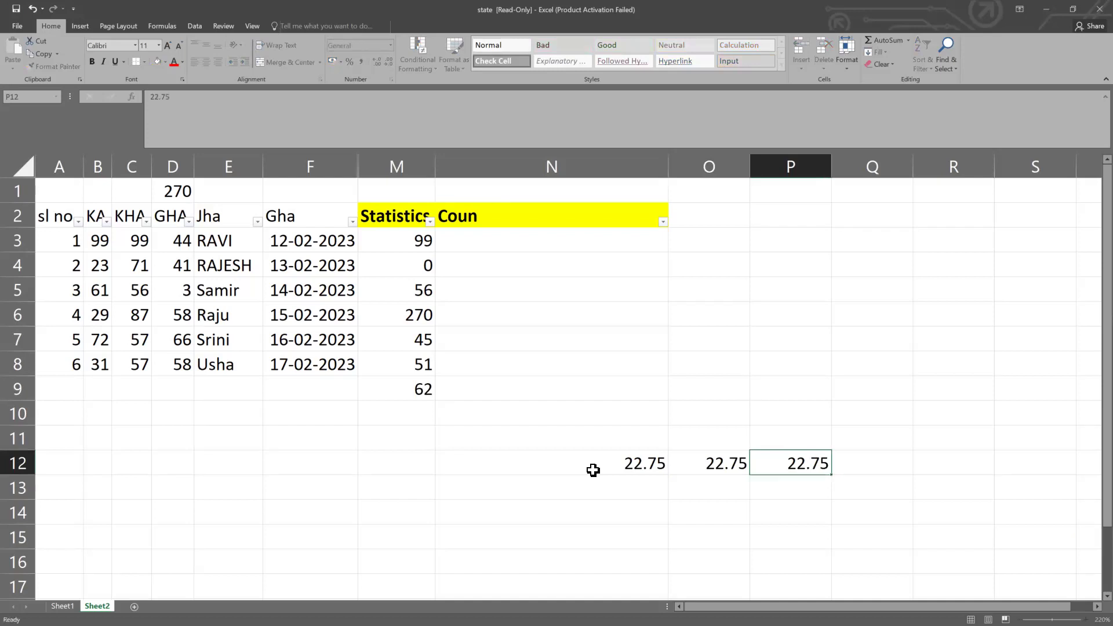
key(Right)
click(805, 463)
key(ctrl+c)
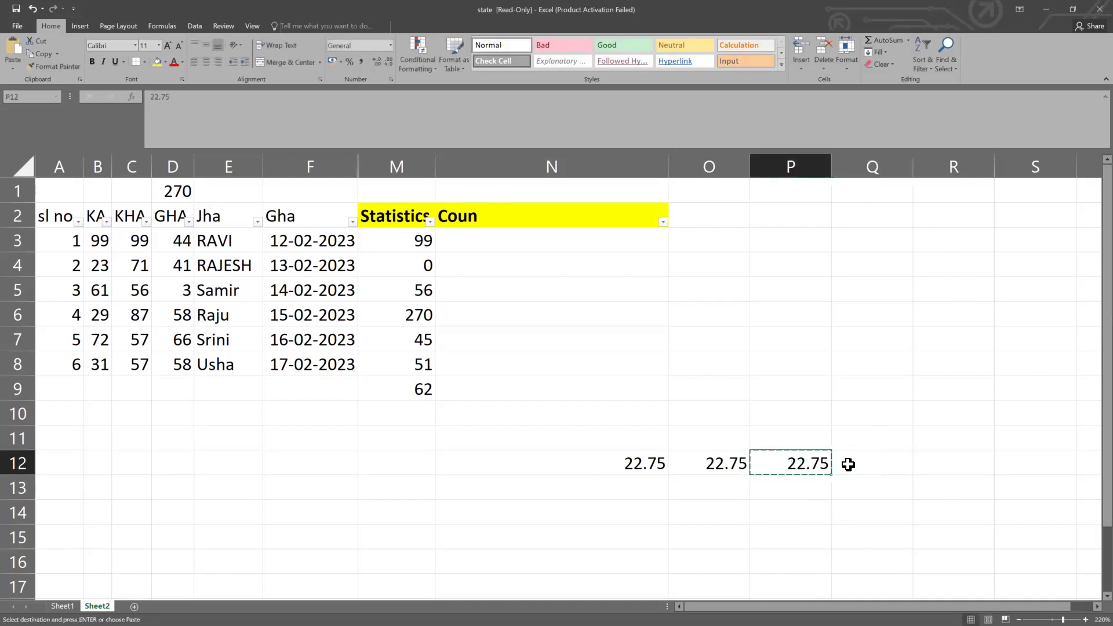
click(848, 464)
key(ctrl+v)
Examine the four 22.75 values in N12:Q12, both as a whole range and cell by cell
click(852, 506)
drag(653, 472, 873, 472)
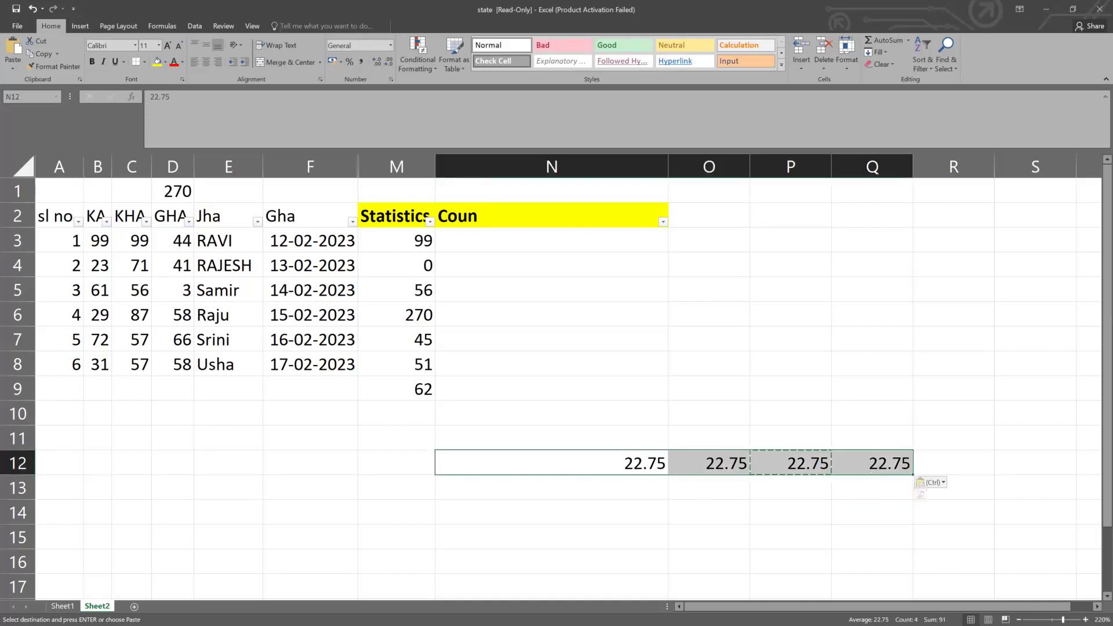
click(657, 486)
click(701, 494)
drag(626, 455, 875, 462)
drag(719, 463, 769, 460)
click(893, 467)
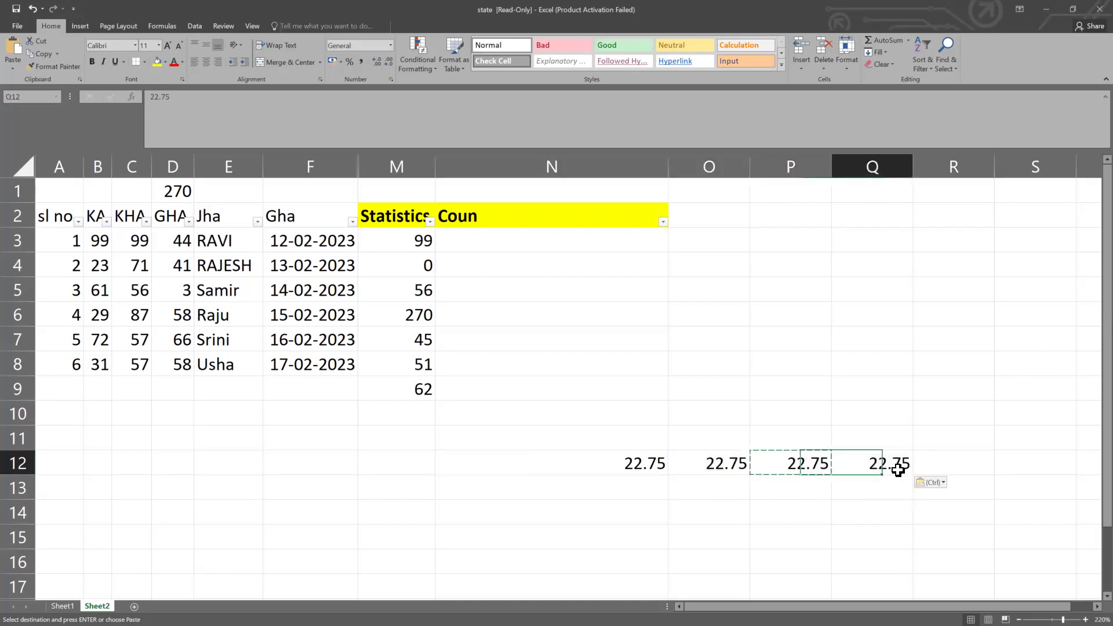
click(641, 463)
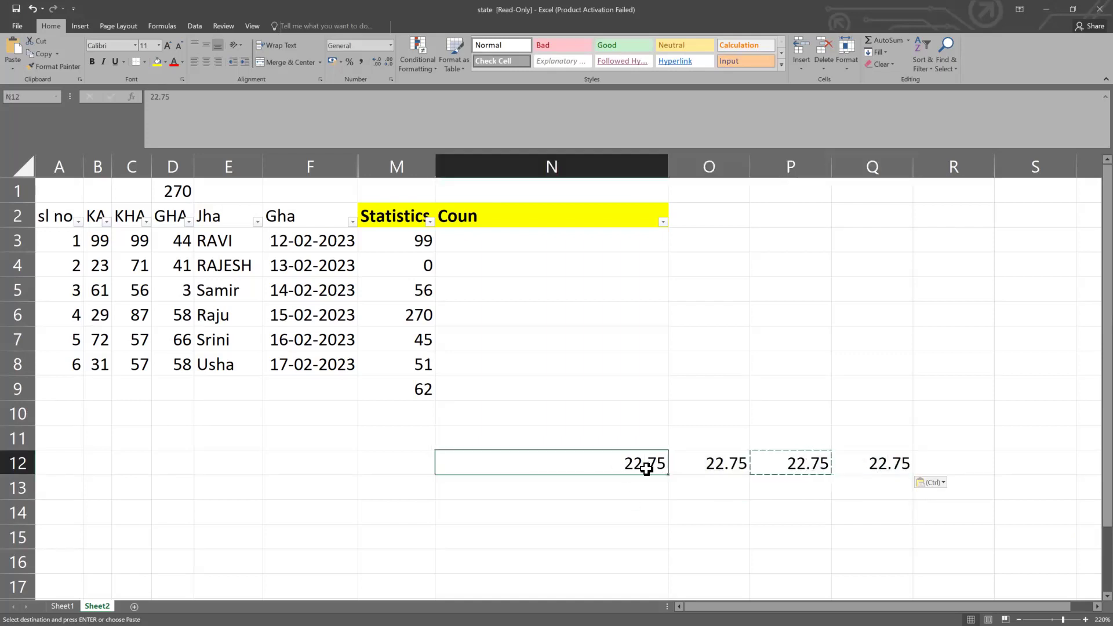
click(689, 461)
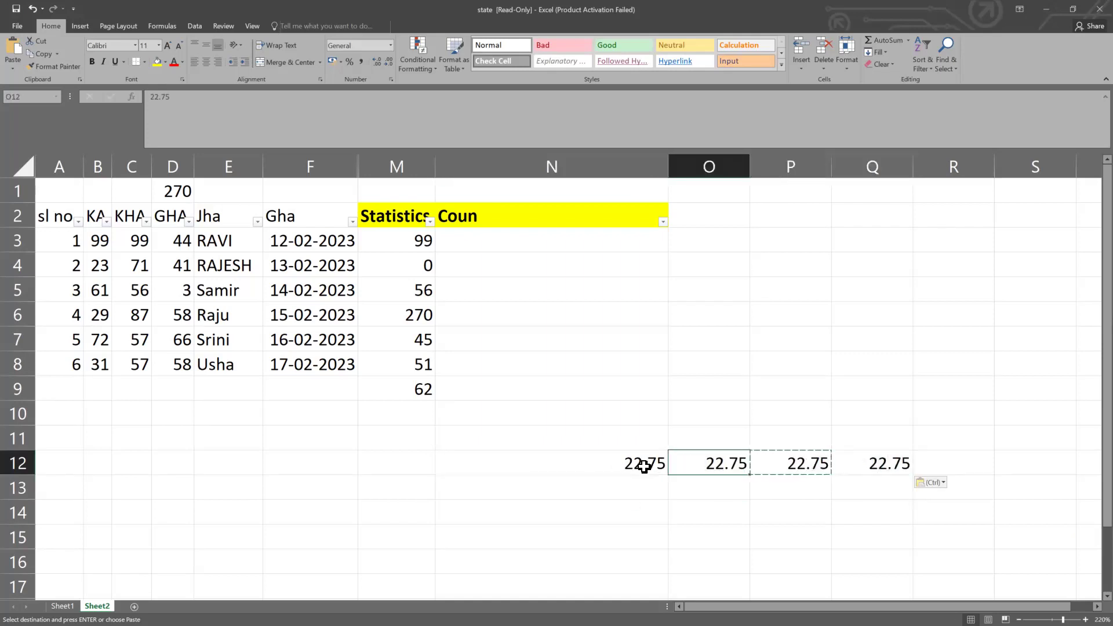
Undo the 22.75 entries in N12:Q12
drag(651, 464, 899, 457)
key(ctrl+z)
key(ctrl+z)
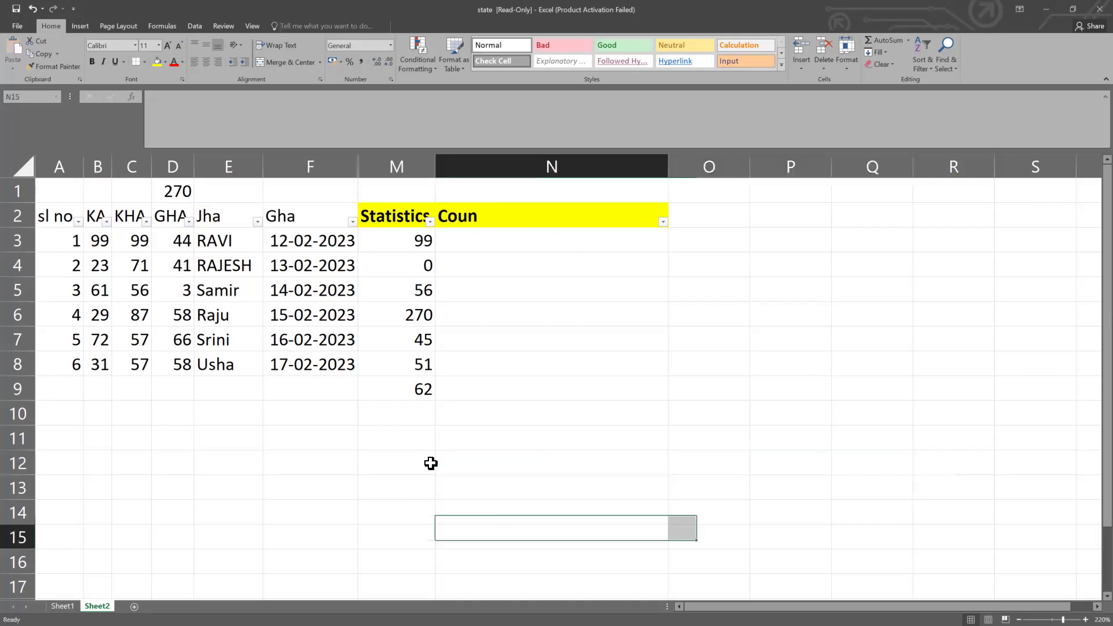
Review the statistics formulas in M5, M8 and M9, including the median and percentile
click(433, 412)
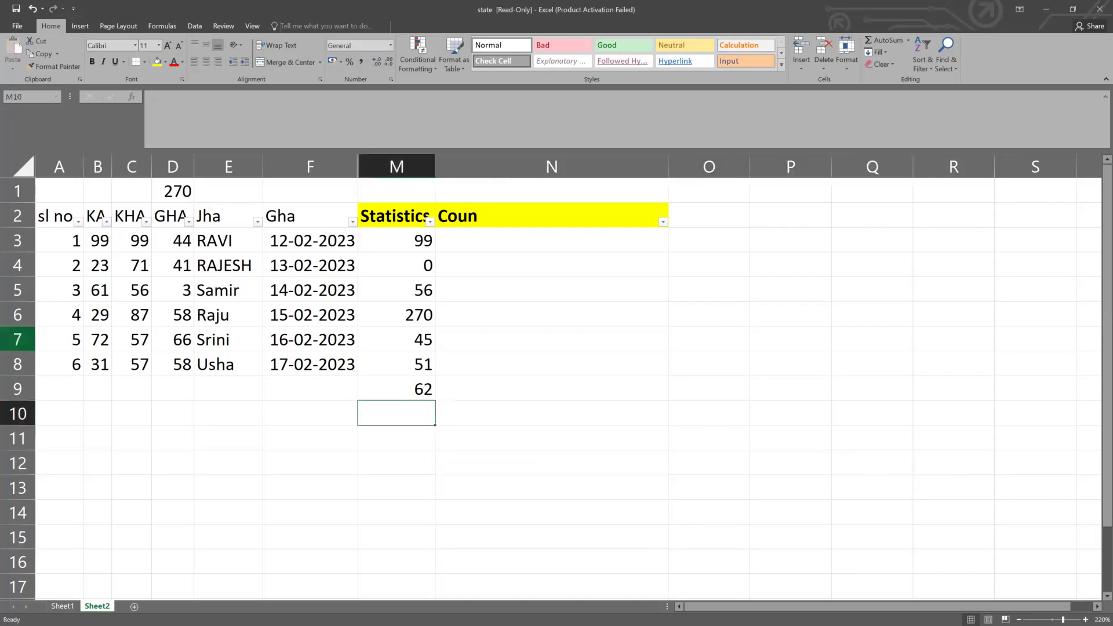
click(422, 384)
click(415, 432)
click(423, 367)
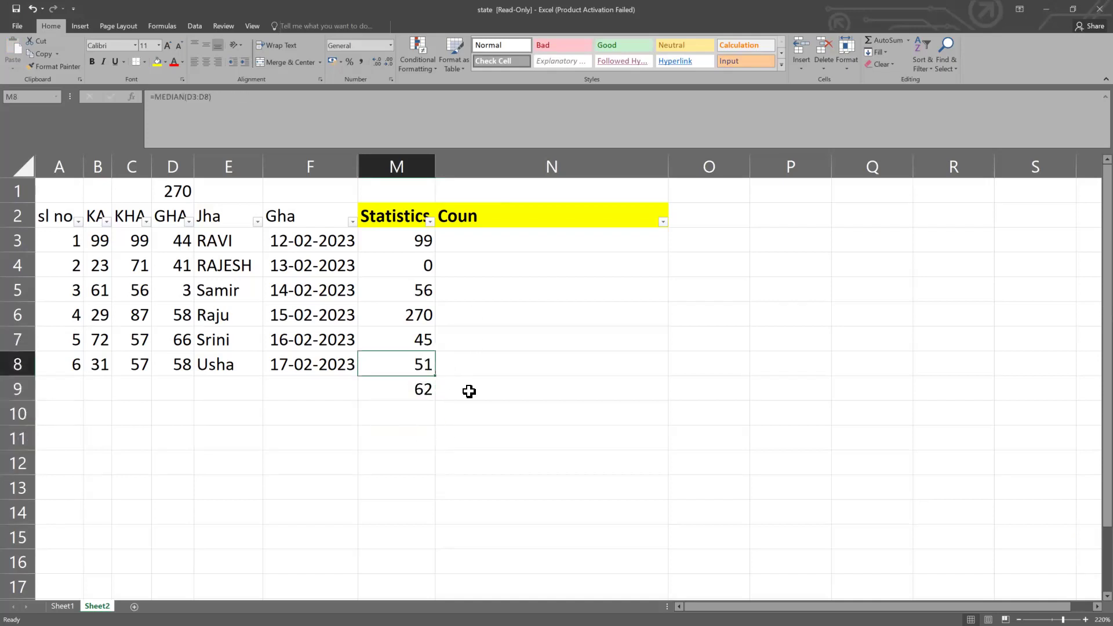
click(402, 296)
click(412, 390)
click(423, 432)
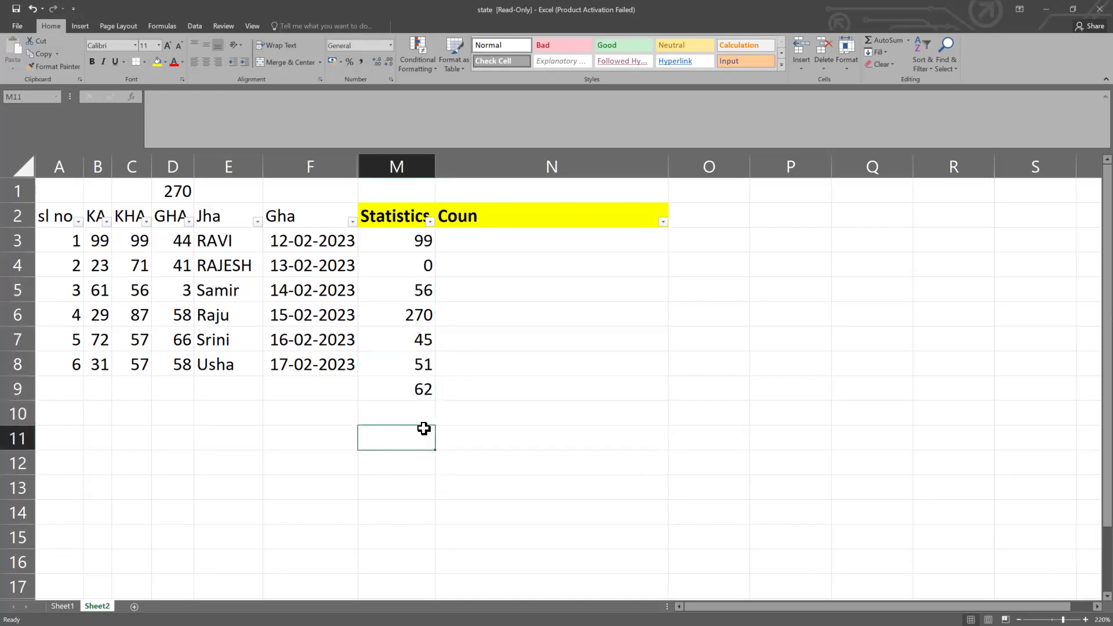
click(426, 386)
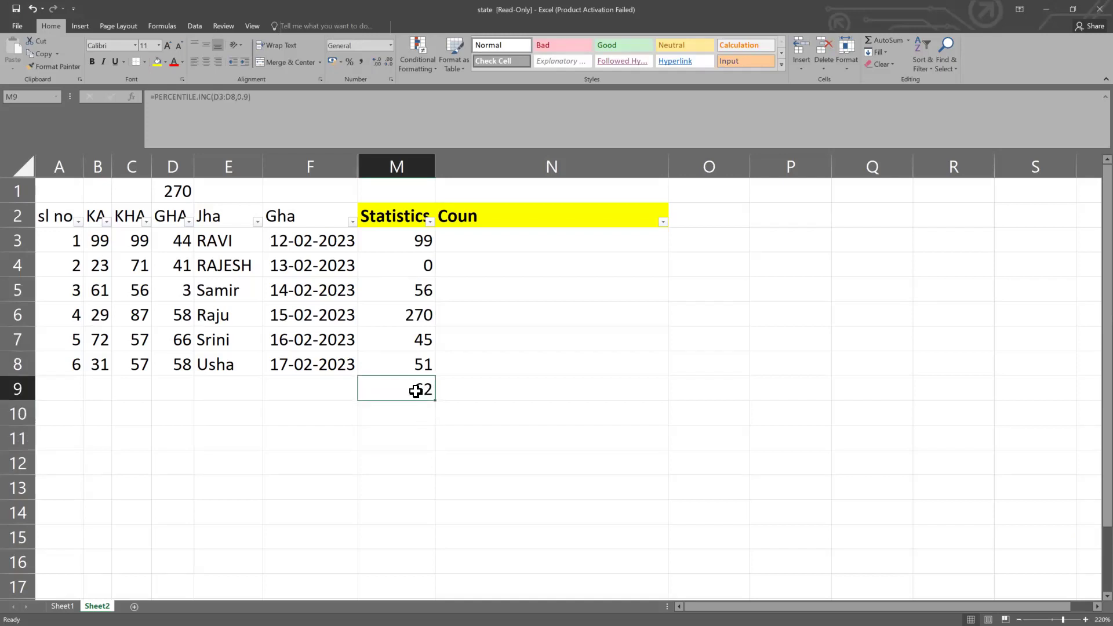
click(417, 419)
click(421, 392)
Enter a ROUND formula in M10 that rounds the value in D8 to 2 digits
click(419, 411)
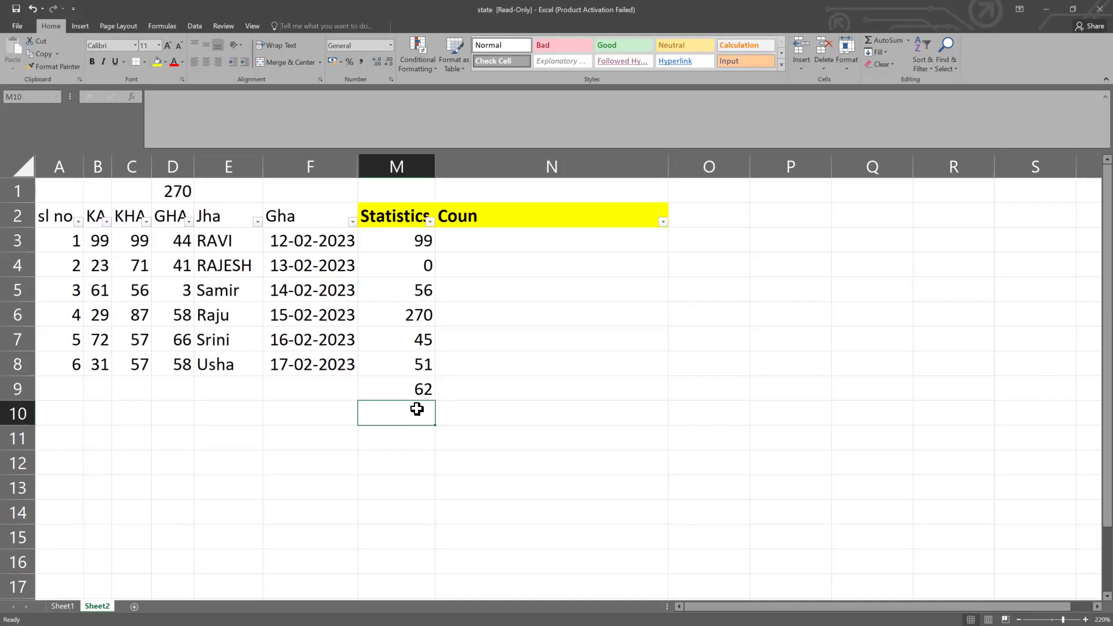
key(F2)
text(=)
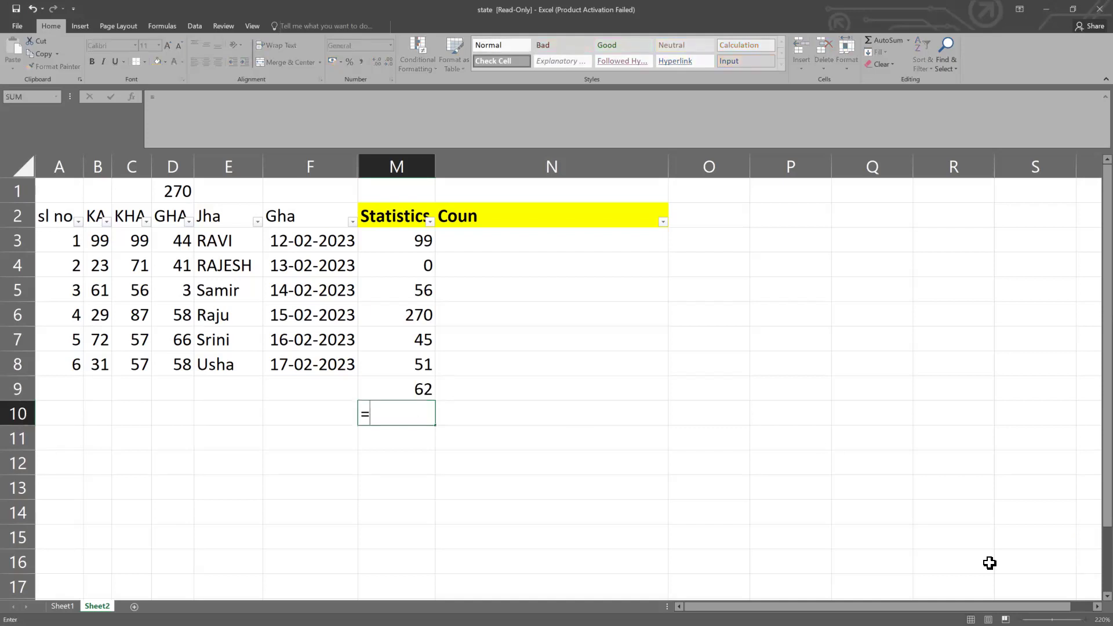
text(ROUND)
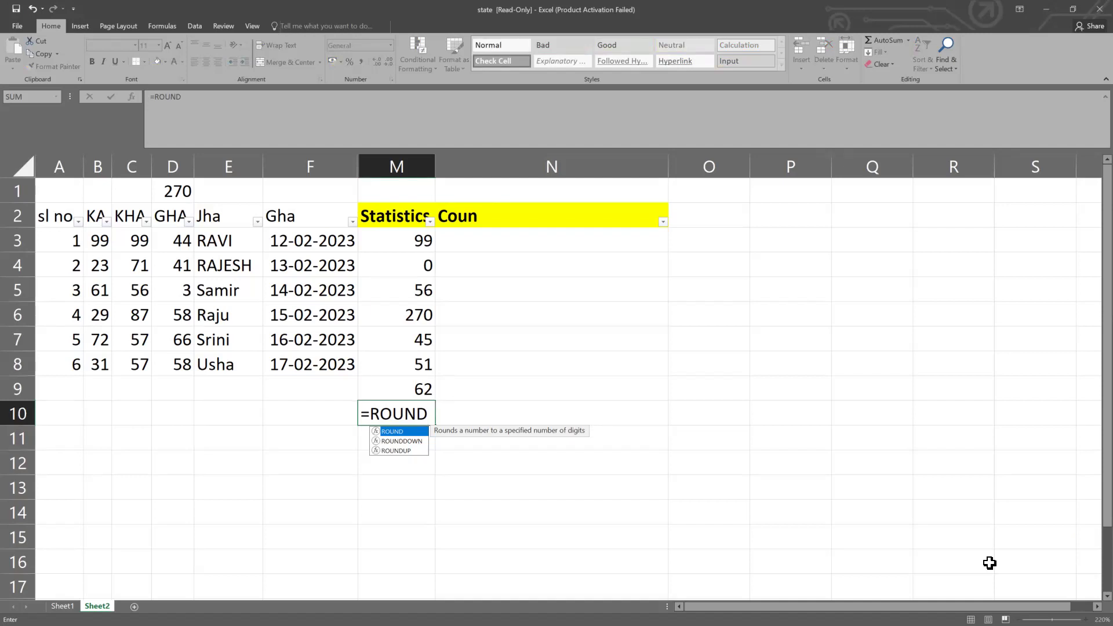
text(()
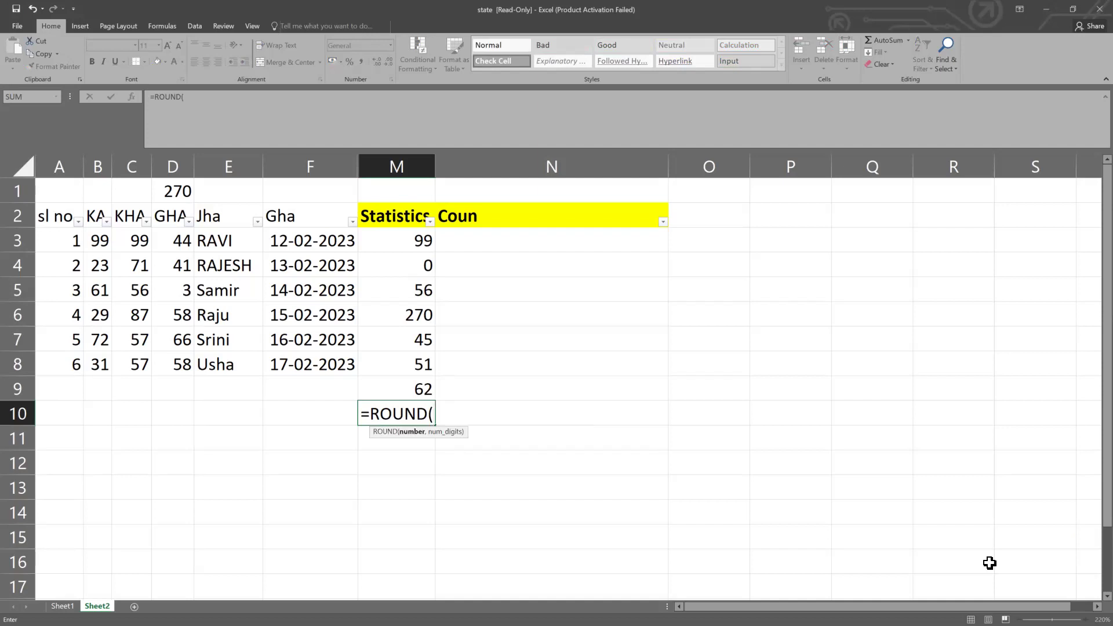
click(184, 367)
text(:D82)
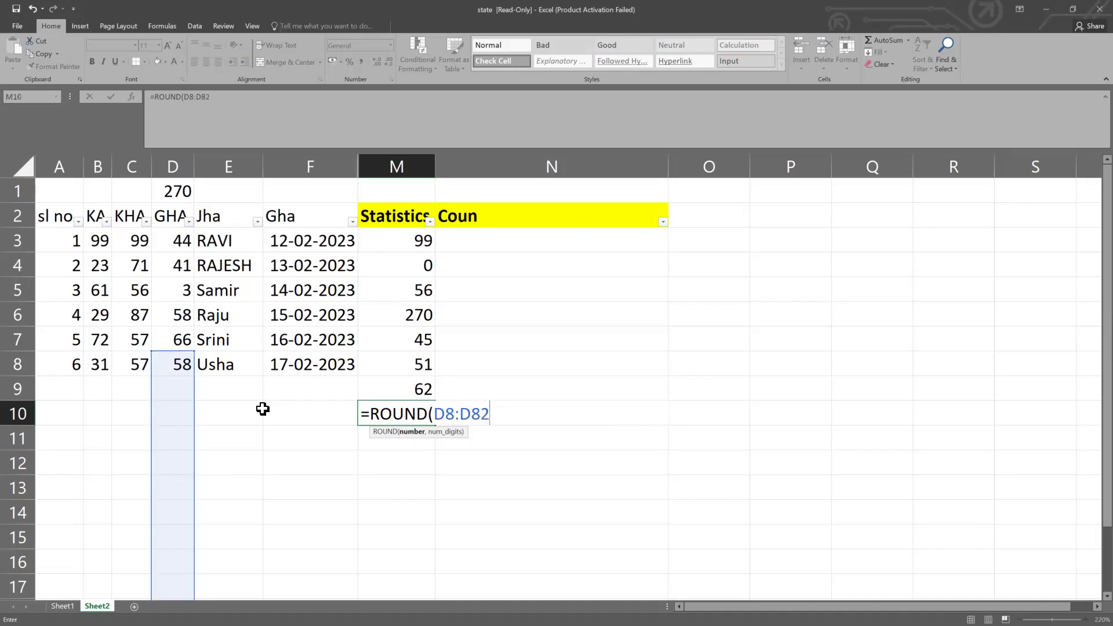
key(BackSpace)
key(BackSpace)
key(BackSpace)
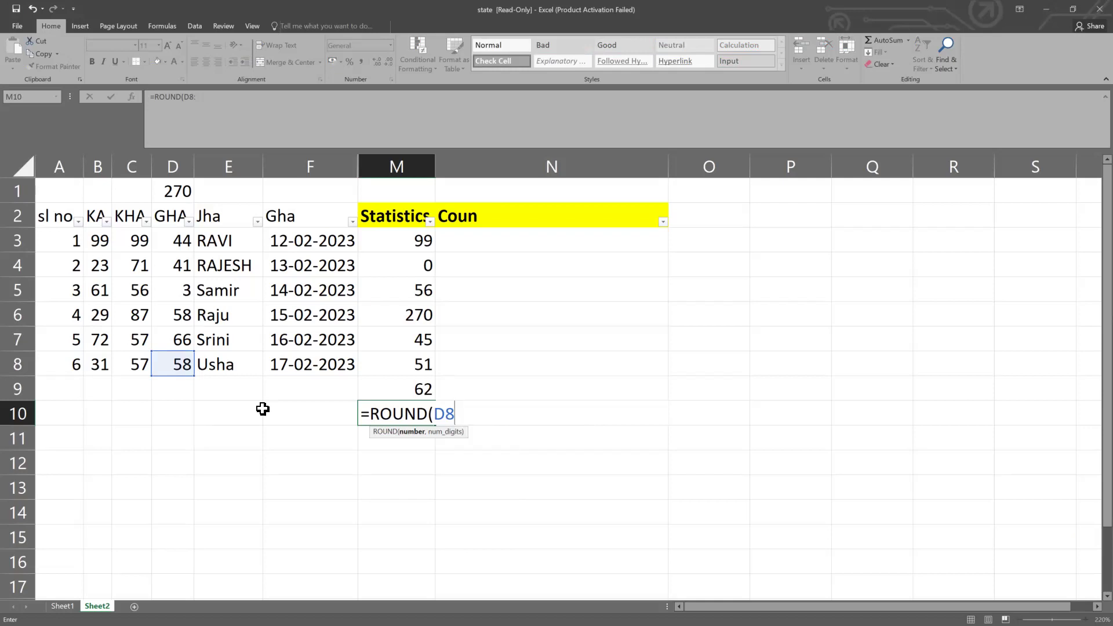
text(,2))
key(Return)
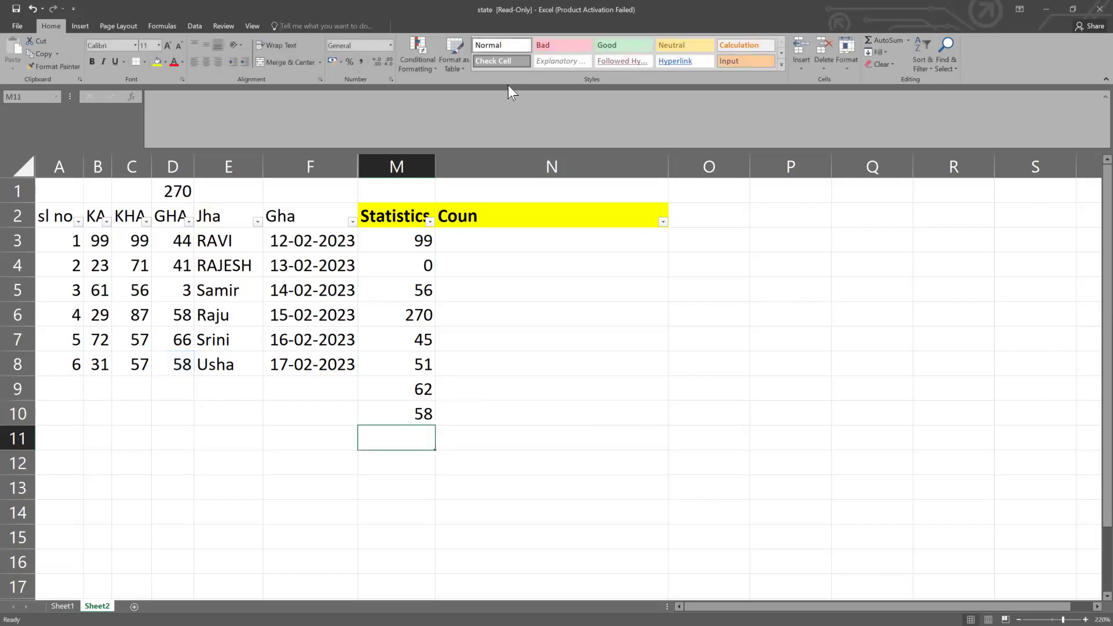
Display the GHA value in D8 with three decimal places and check the ROUND formula in M10
click(172, 368)
right_click(176, 370)
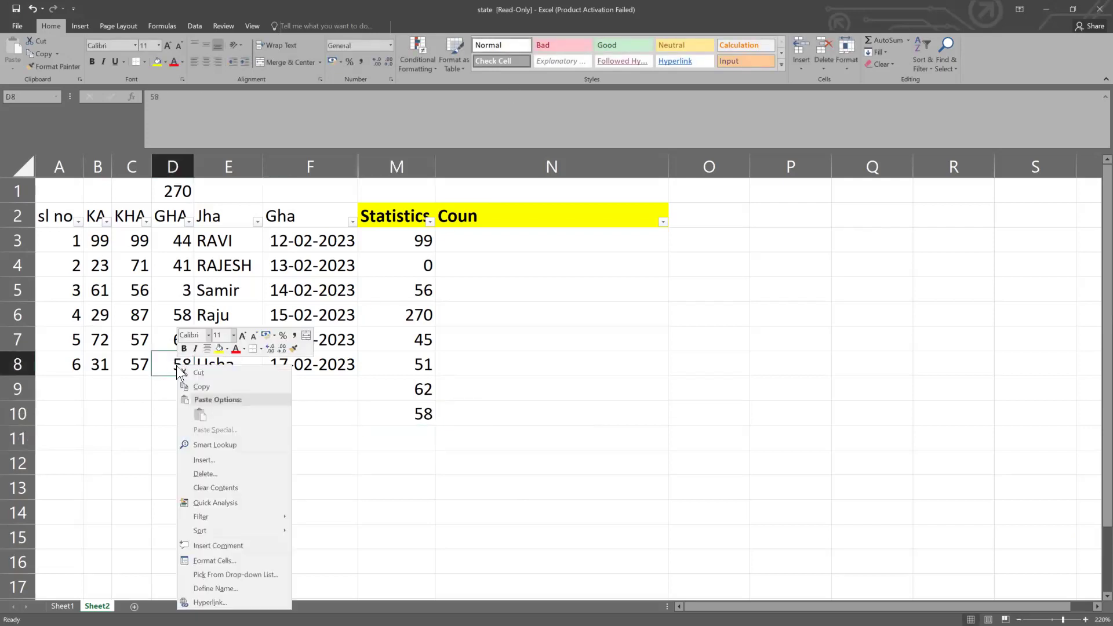
click(379, 65)
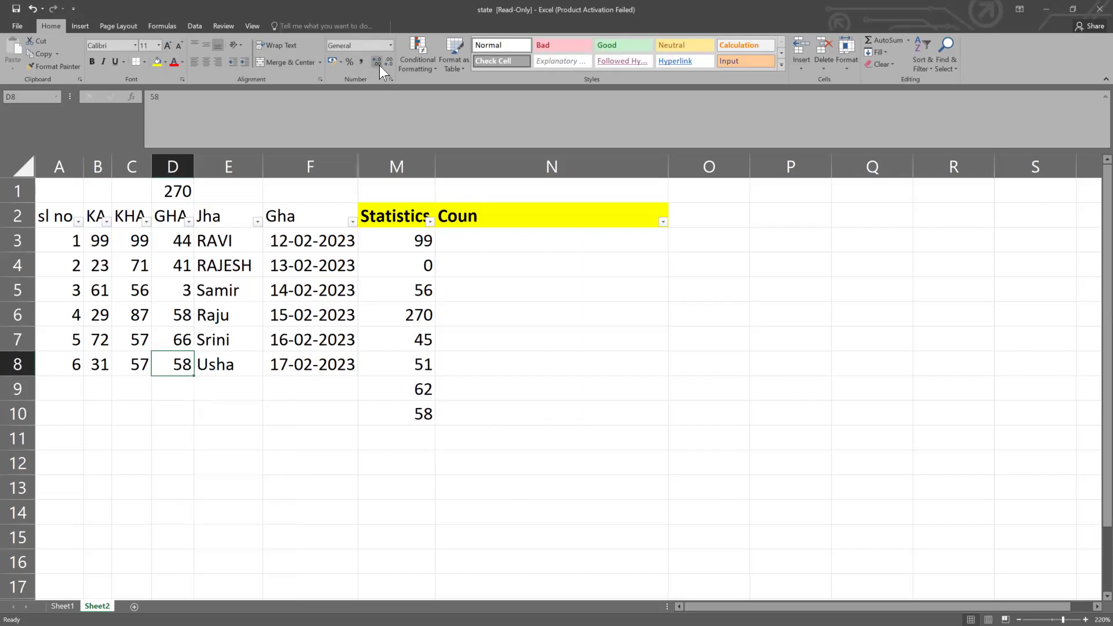
click(379, 65)
click(380, 65)
click(379, 65)
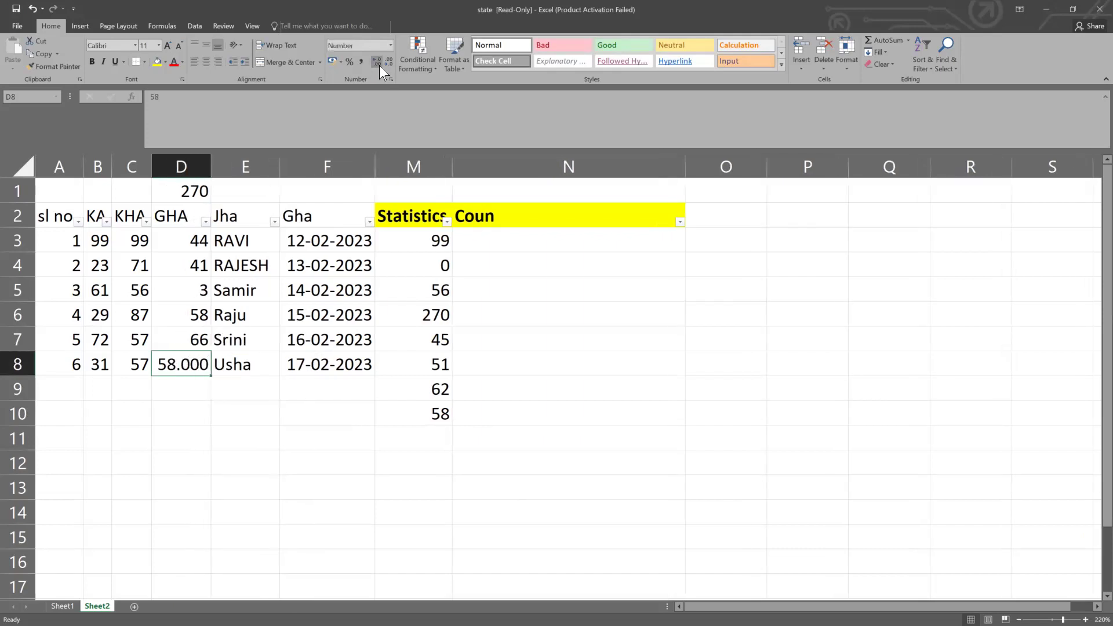
click(481, 415)
click(445, 411)
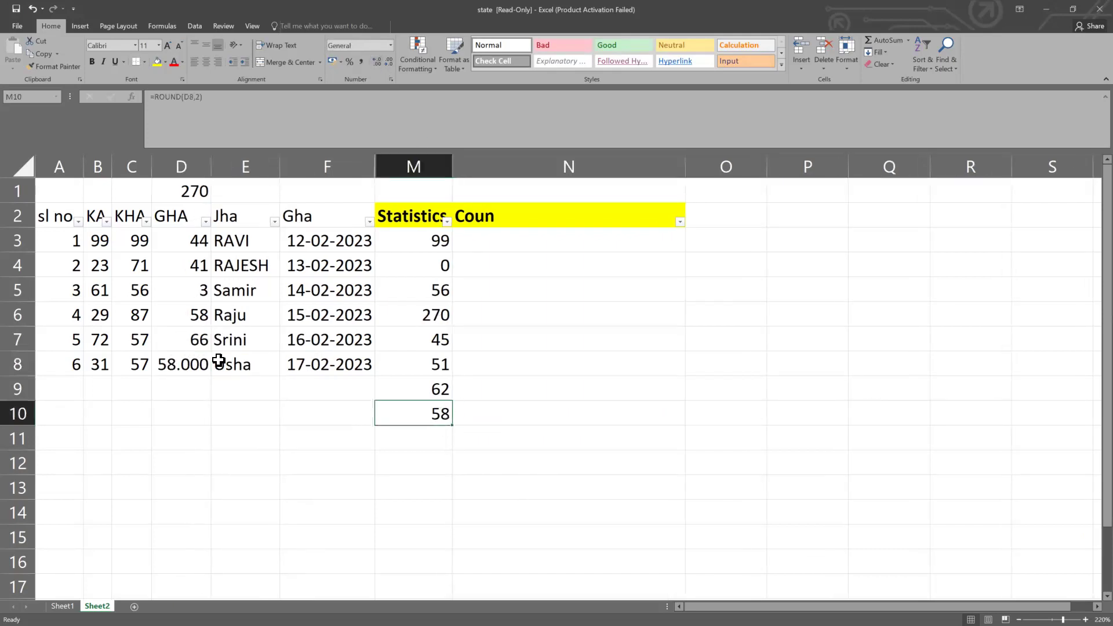
Change the value in D8 to 58.346 and check the rounded result in M10
click(193, 360)
double_click(200, 362)
click(212, 390)
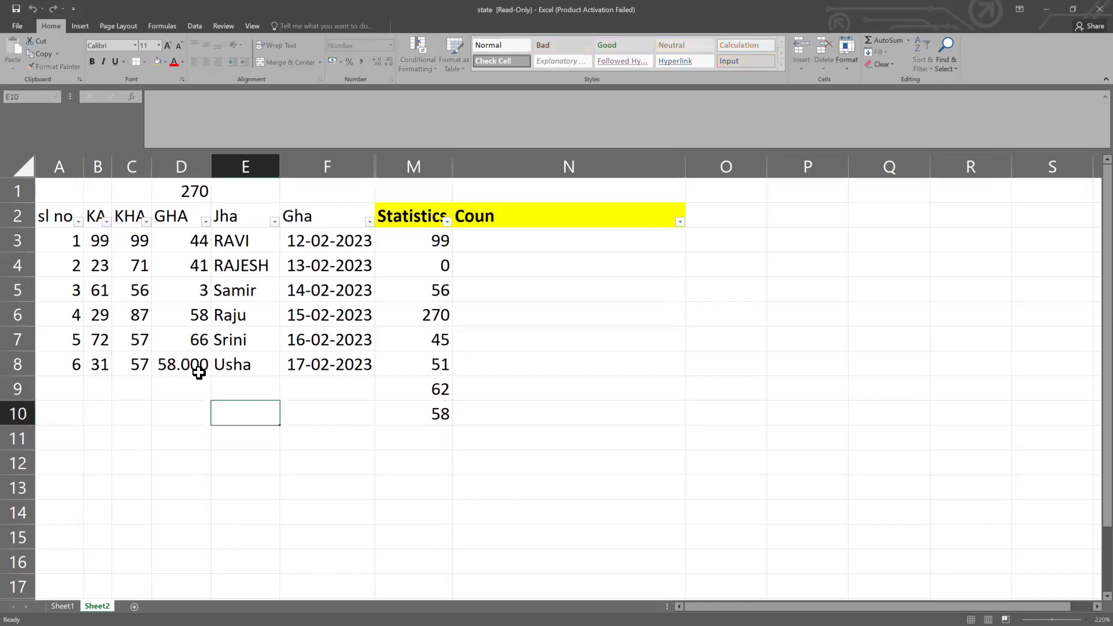
click(191, 359)
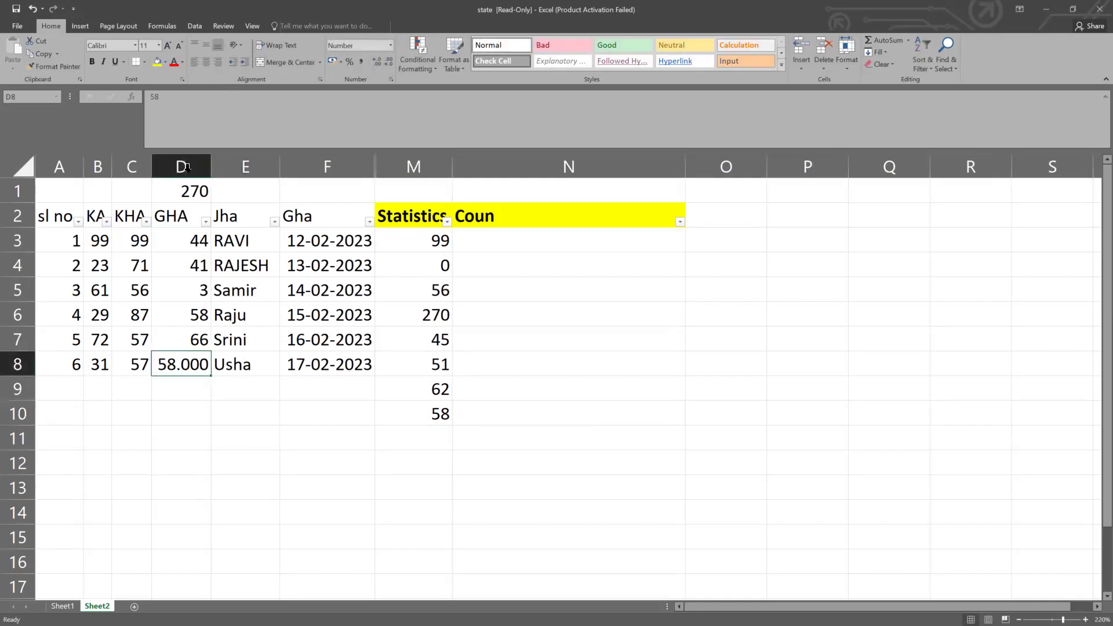
double_click(182, 362)
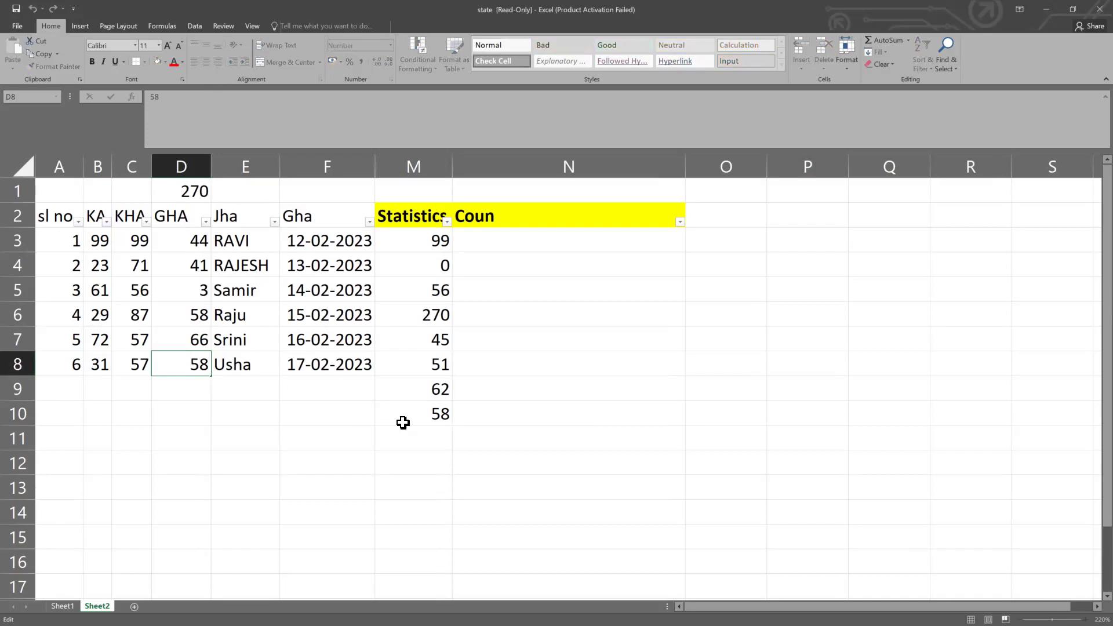
text(58.346)
key(Delete)
key(Delete)
key(Return)
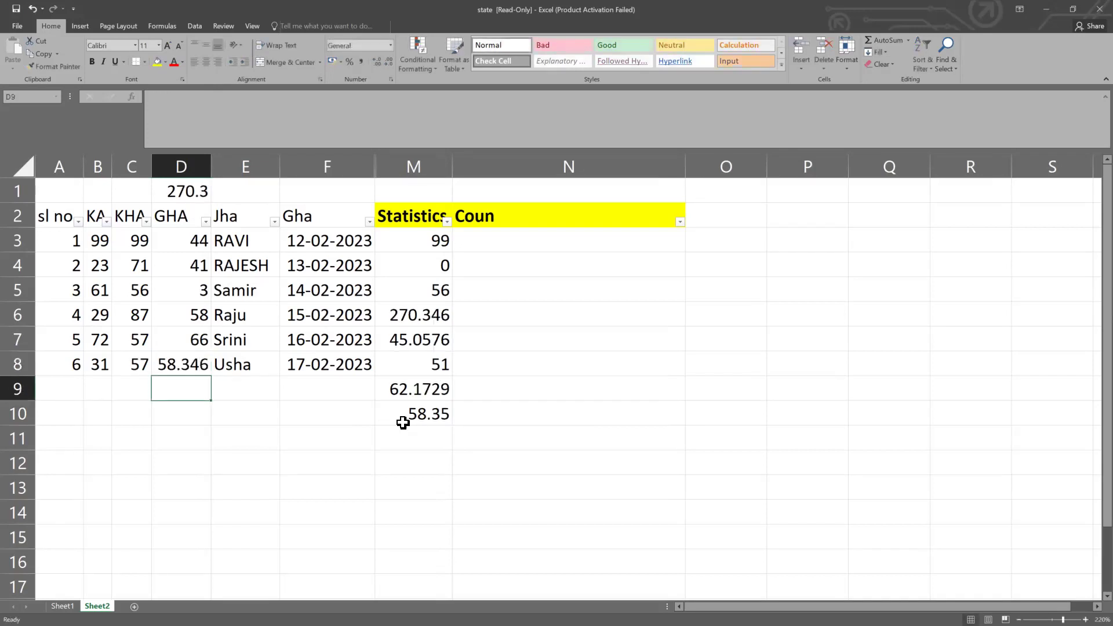
click(493, 404)
click(437, 415)
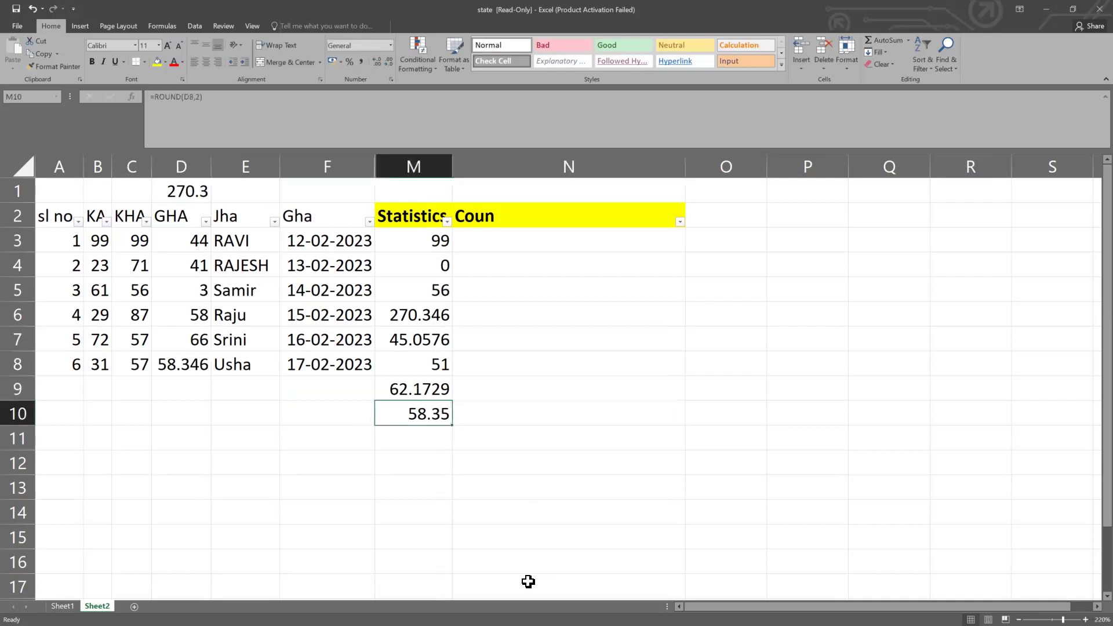
Open the ROUND formula in M10 for editing and remove its arguments
click(188, 372)
click(438, 417)
double_click(438, 416)
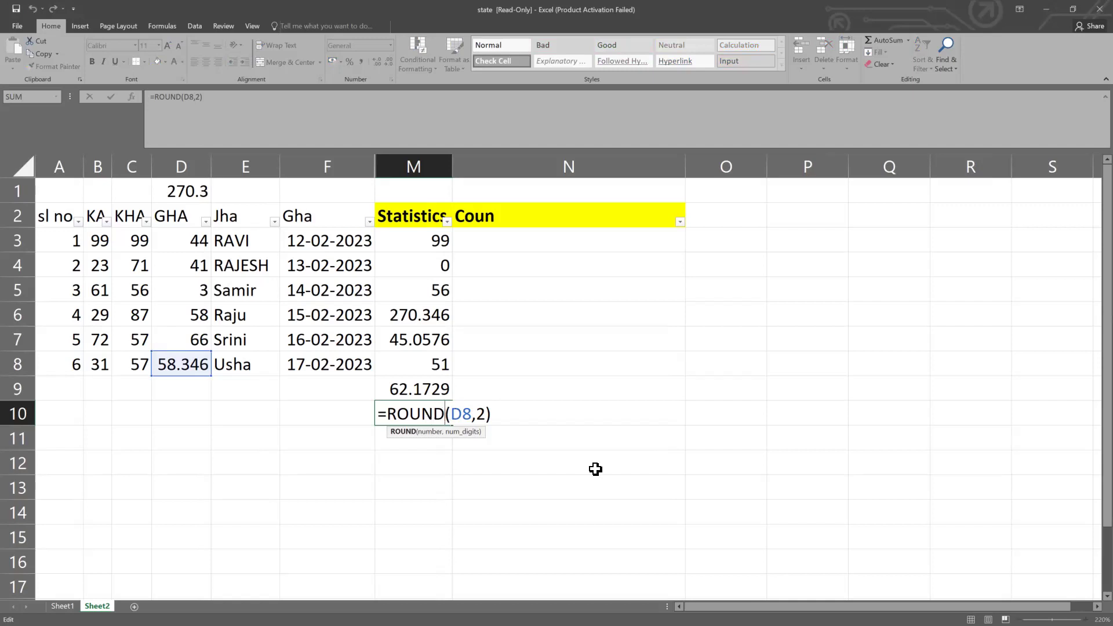
key(Delete)
key(Delete)
key(Delete)
key(Delete)
key(Delete)
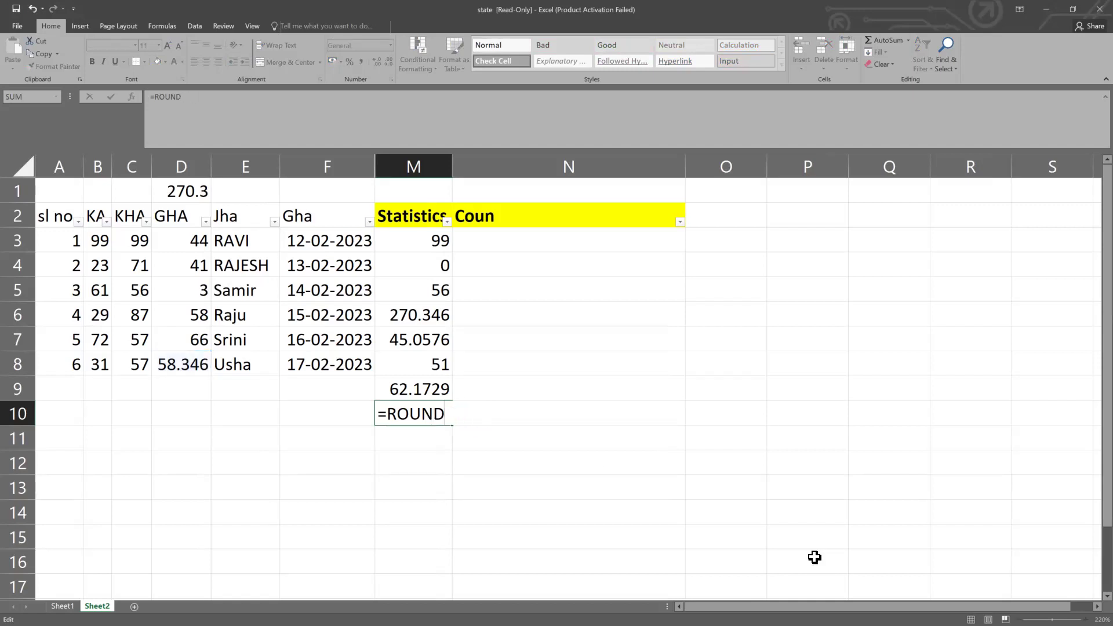
Change the function in M10 to ROUNDDOWN, rounding the value in D8 down to 1 digit, and check the formula
key(BackSpace)
text(D)
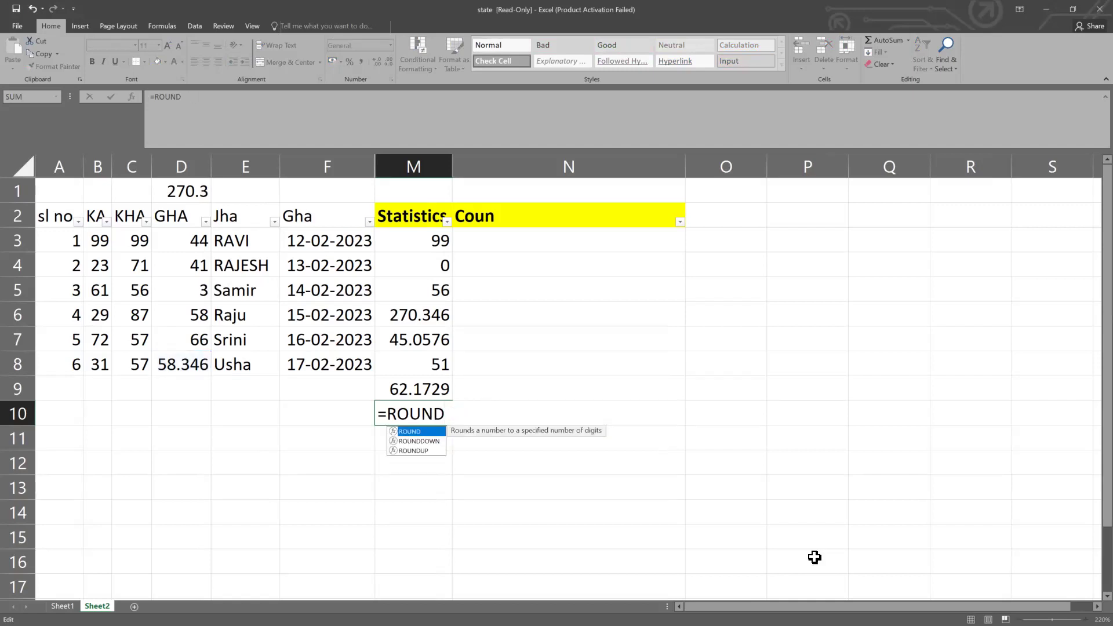
key(Left)
key(Delete)
key(BackSpace)
key(Down)
key(Escape)
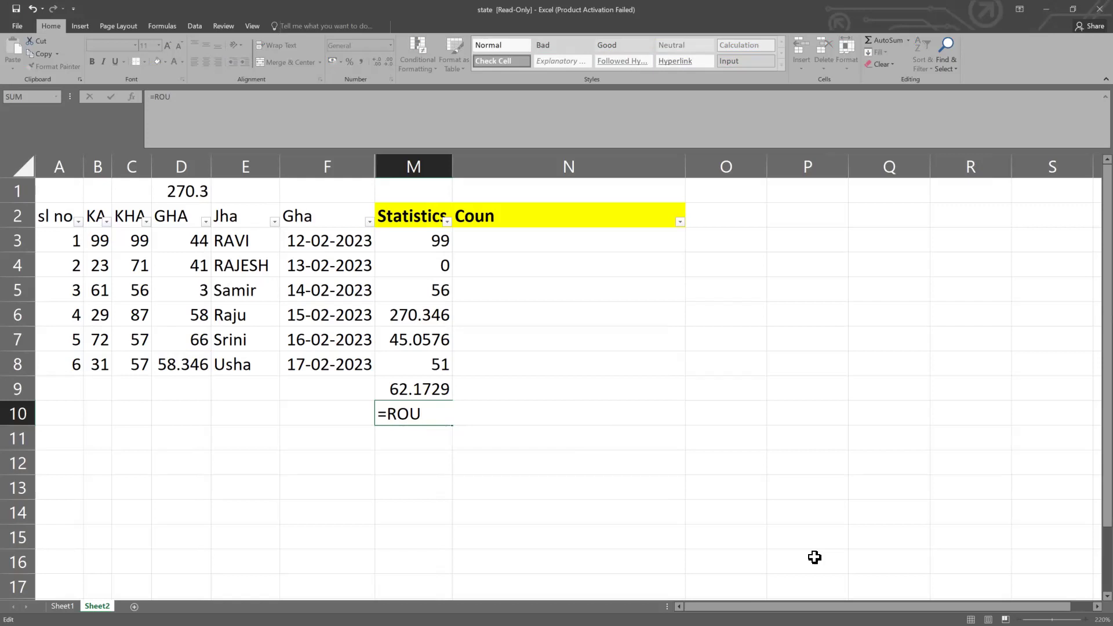
key(BackSpace)
key(Down)
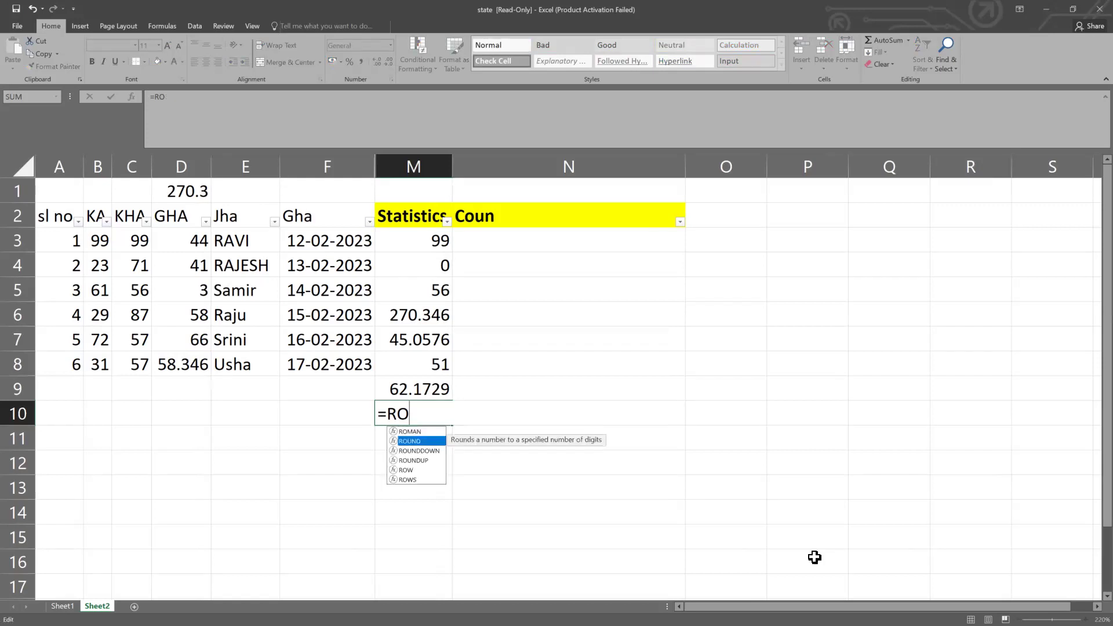
key(Down)
key(Tab)
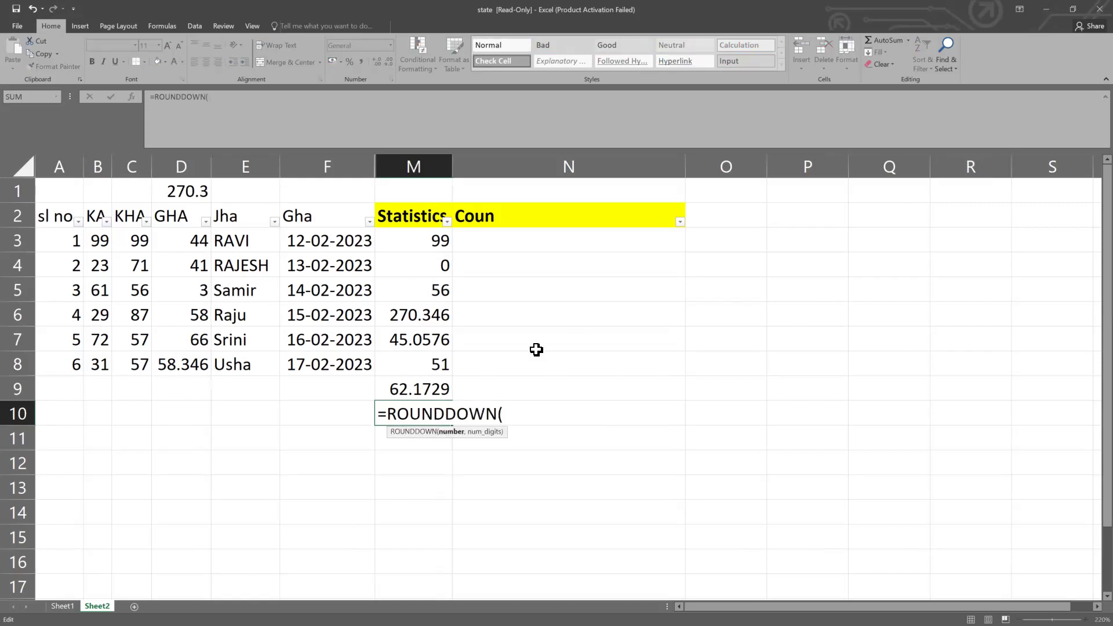
click(190, 365)
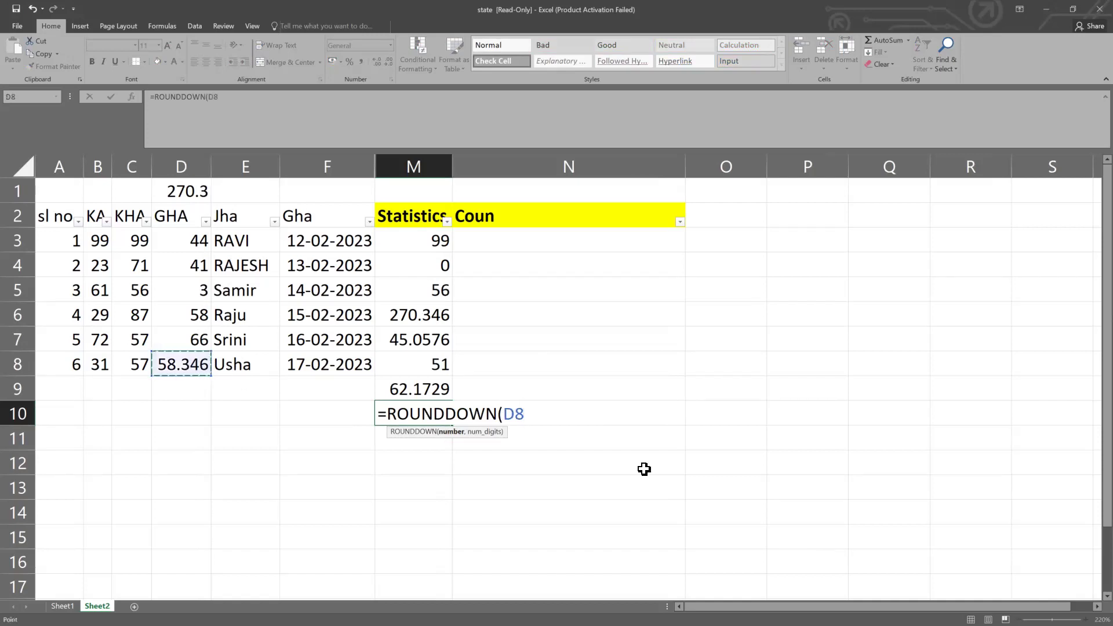
text(,1)
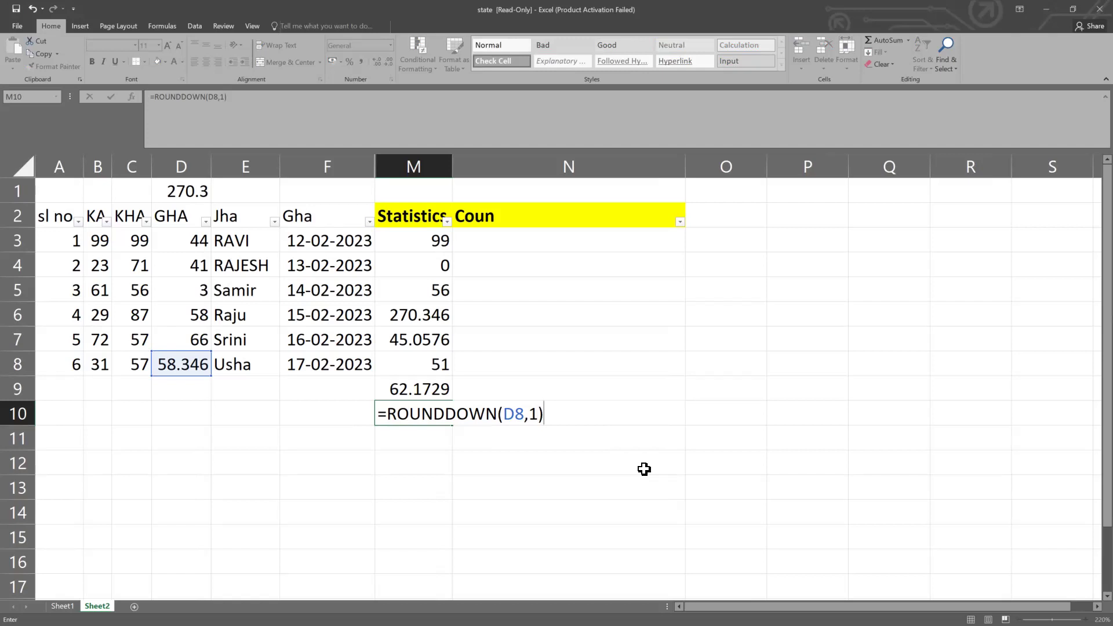
key(Return)
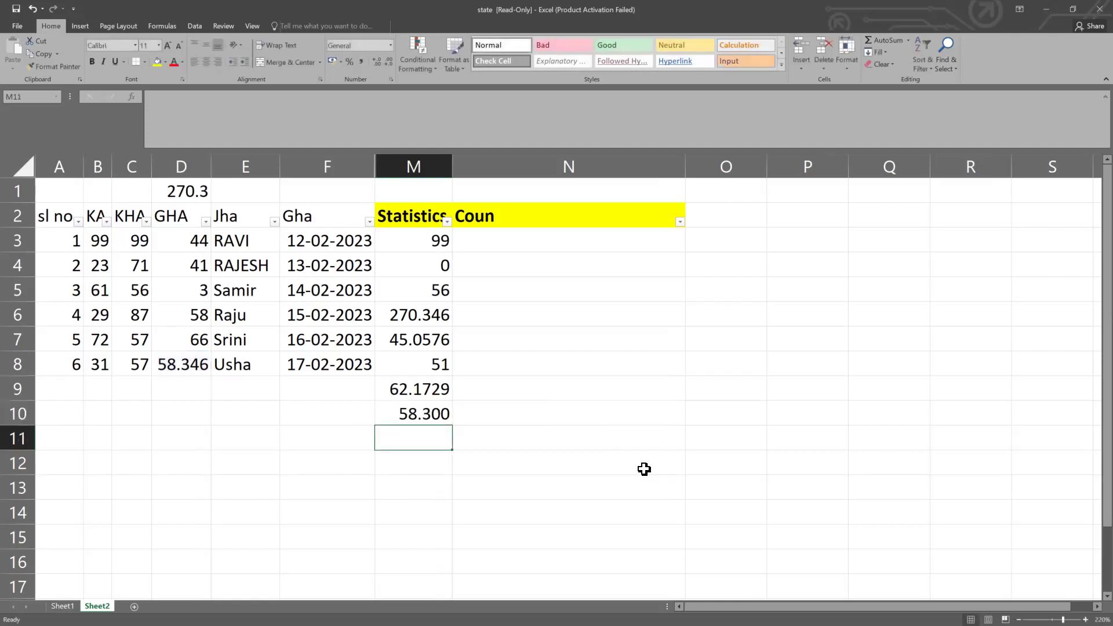
click(429, 415)
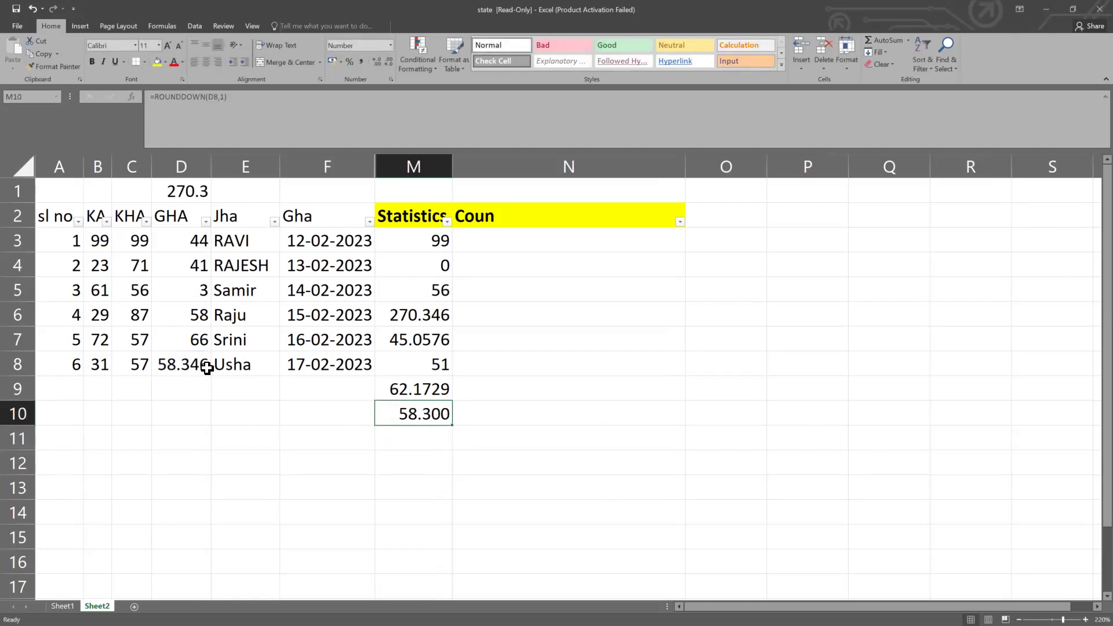
double_click(432, 417)
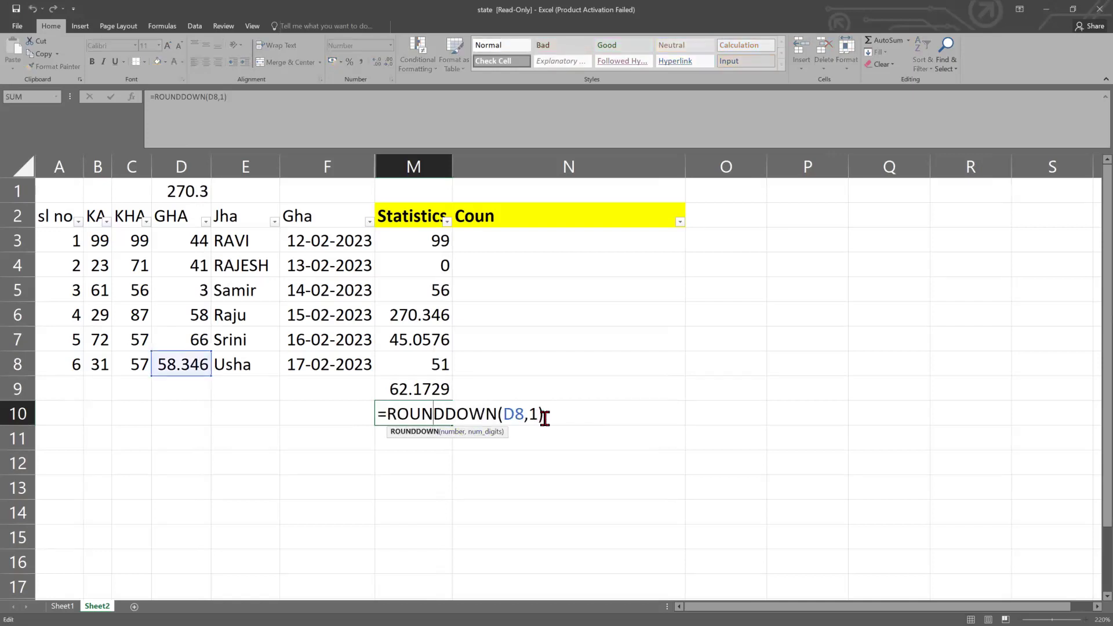
Change the value in D8 to 58.288 and check the ROUNDDOWN formula in M10
click(189, 369)
double_click(187, 365)
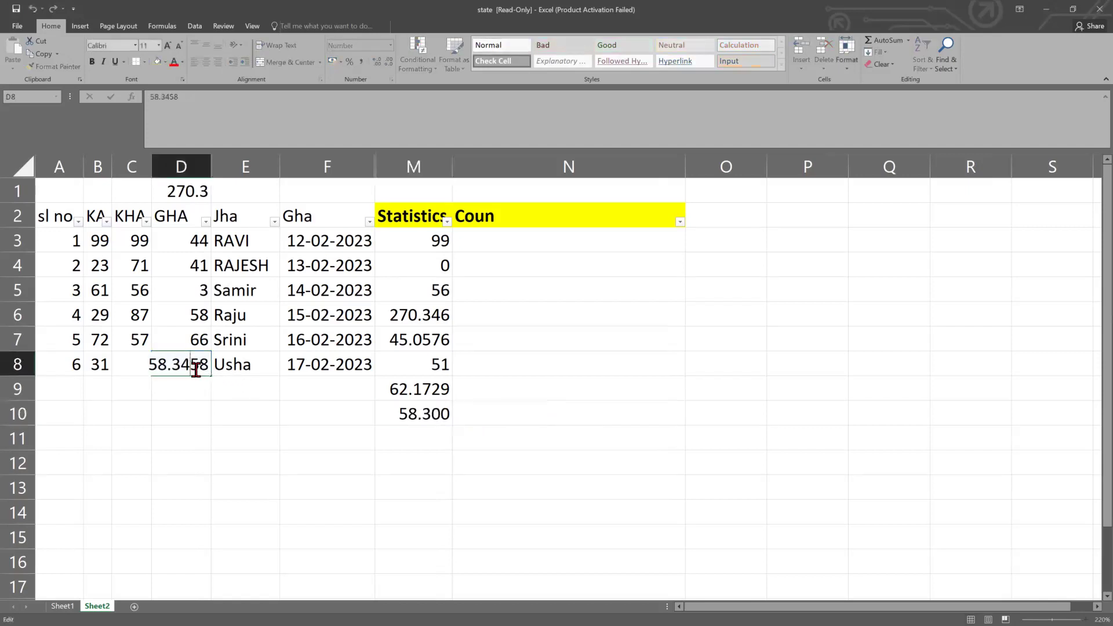
key(BackSpace)
text(2)
key(Delete)
key(Delete)
text(88)
key(Return)
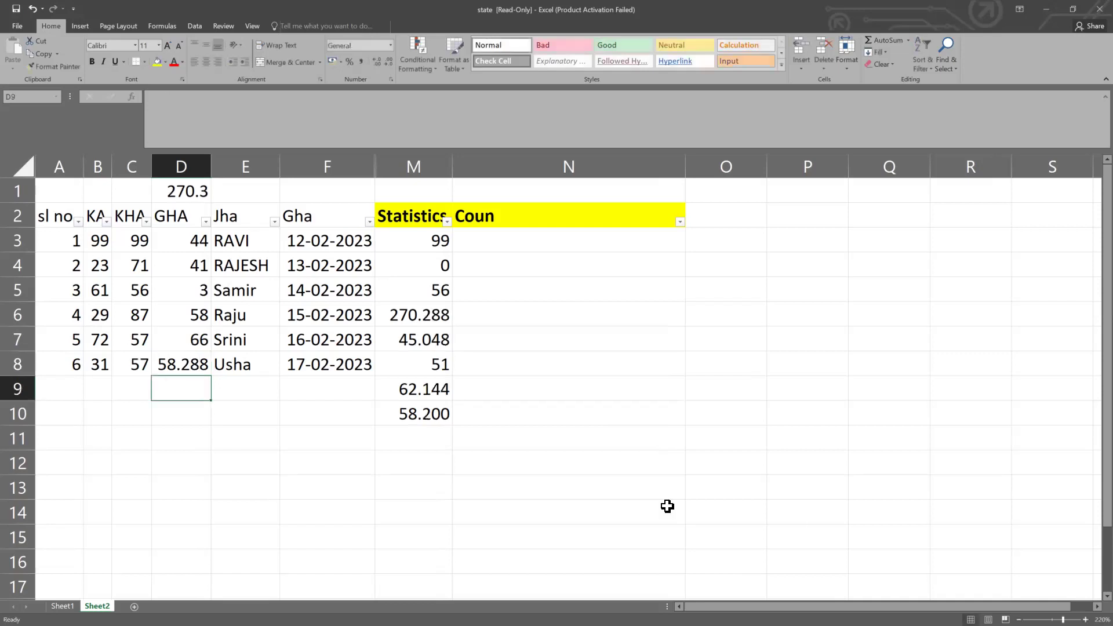
click(424, 412)
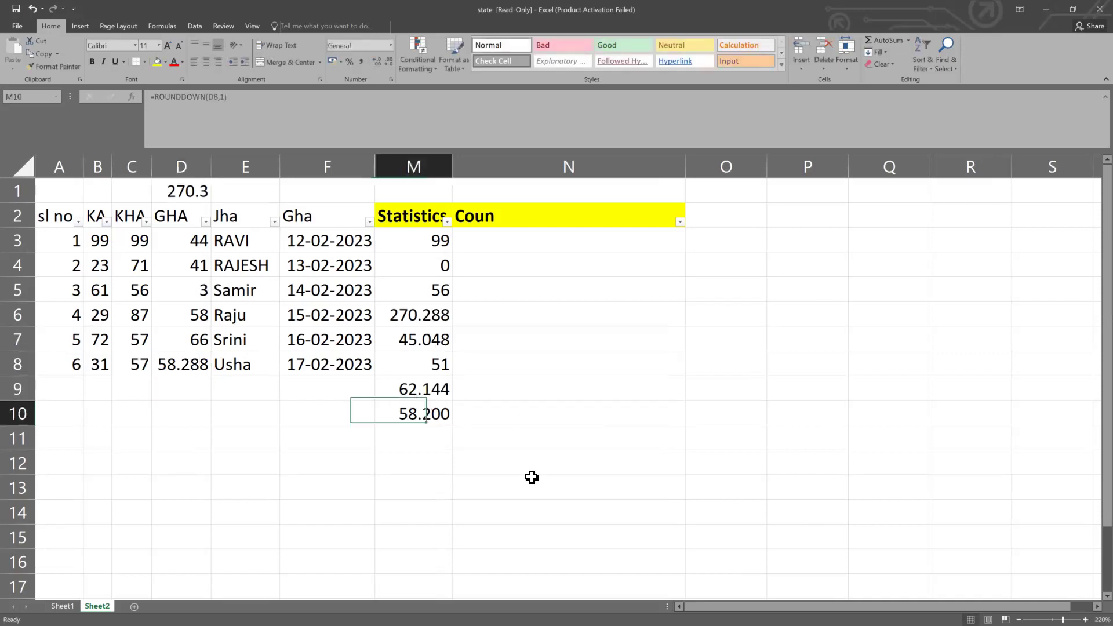
double_click(442, 422)
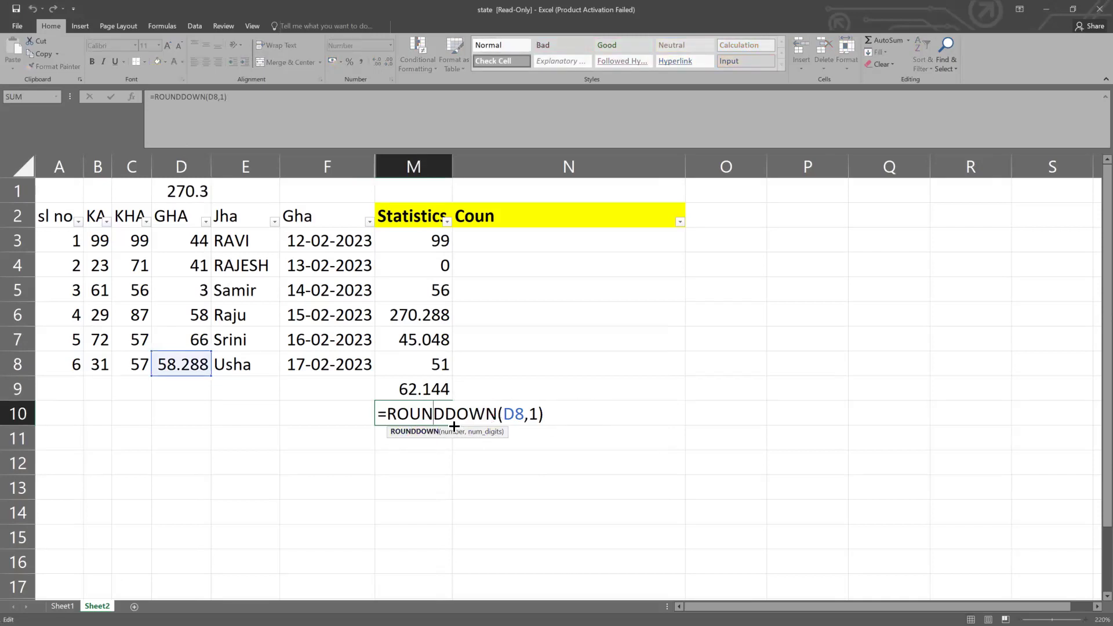
Enter a ROUNDUP formula in M11 that rounds the value in D8 up to 2 digits
click(412, 442)
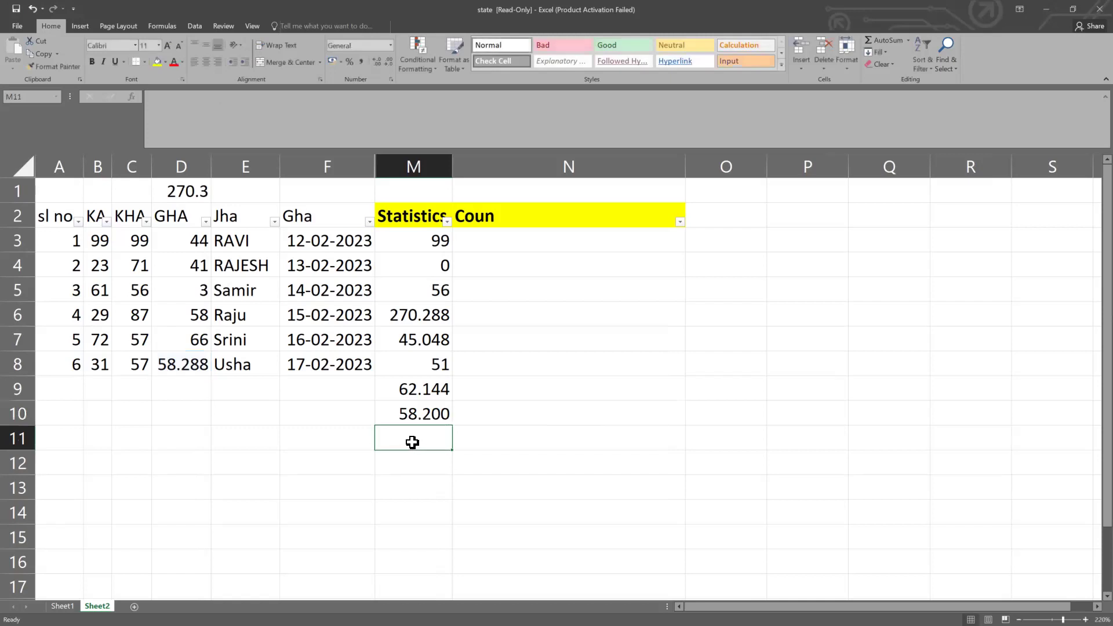
text(=)
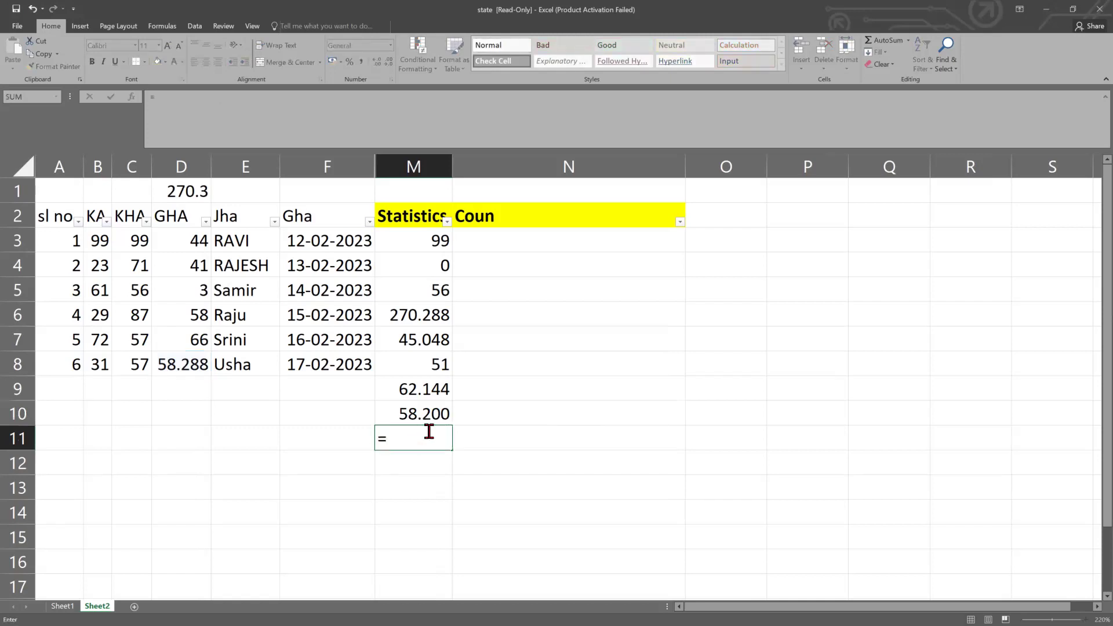
text(rount)
key(BackSpace)
key(BackSpace)
key(BackSpace)
key(BackSpace)
key(BackSpace)
text(Roun)
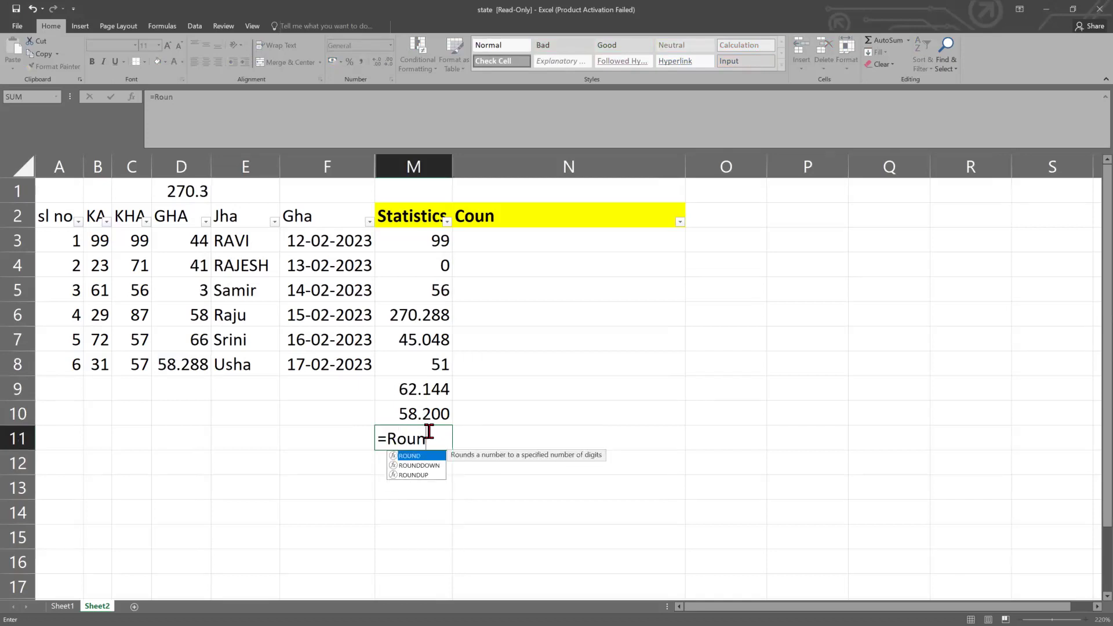
key(Down)
key(Down)
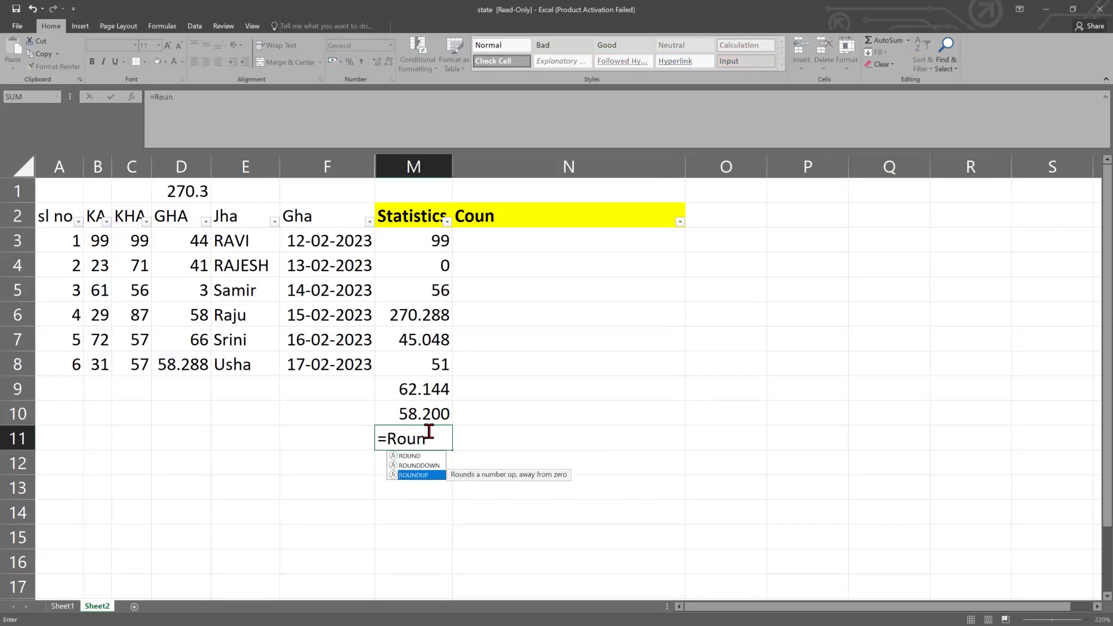
key(Tab)
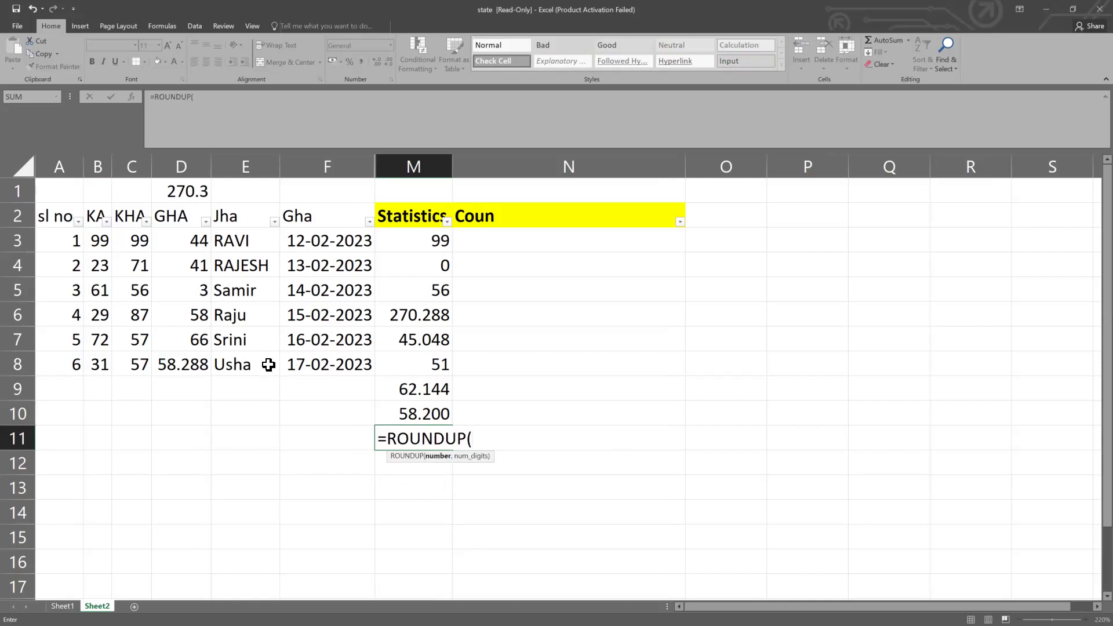
click(179, 364)
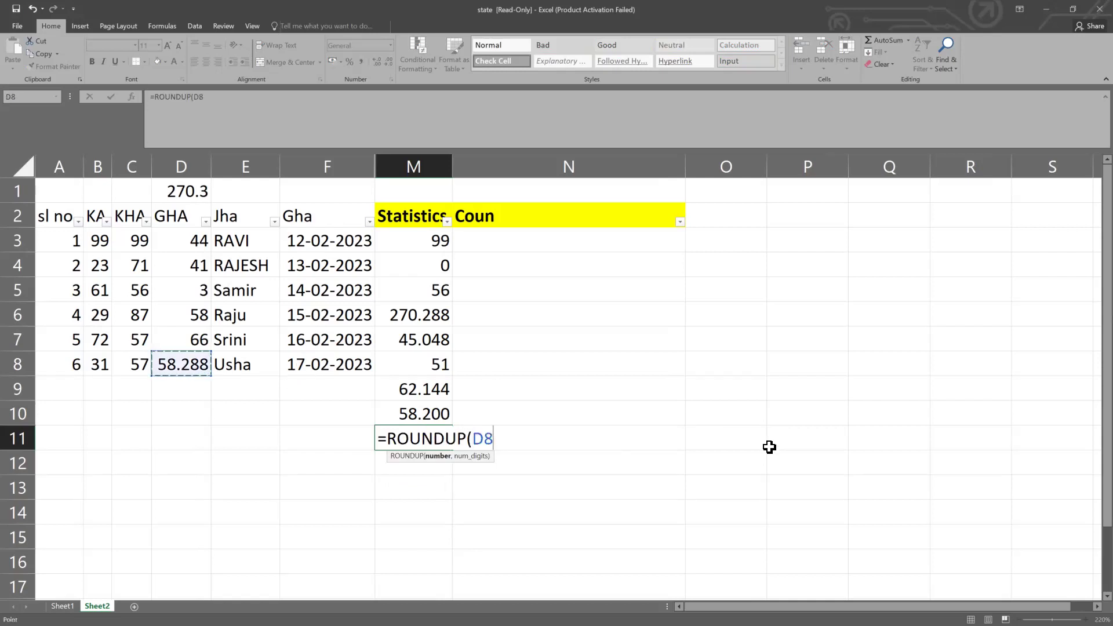
text(,2))
key(Return)
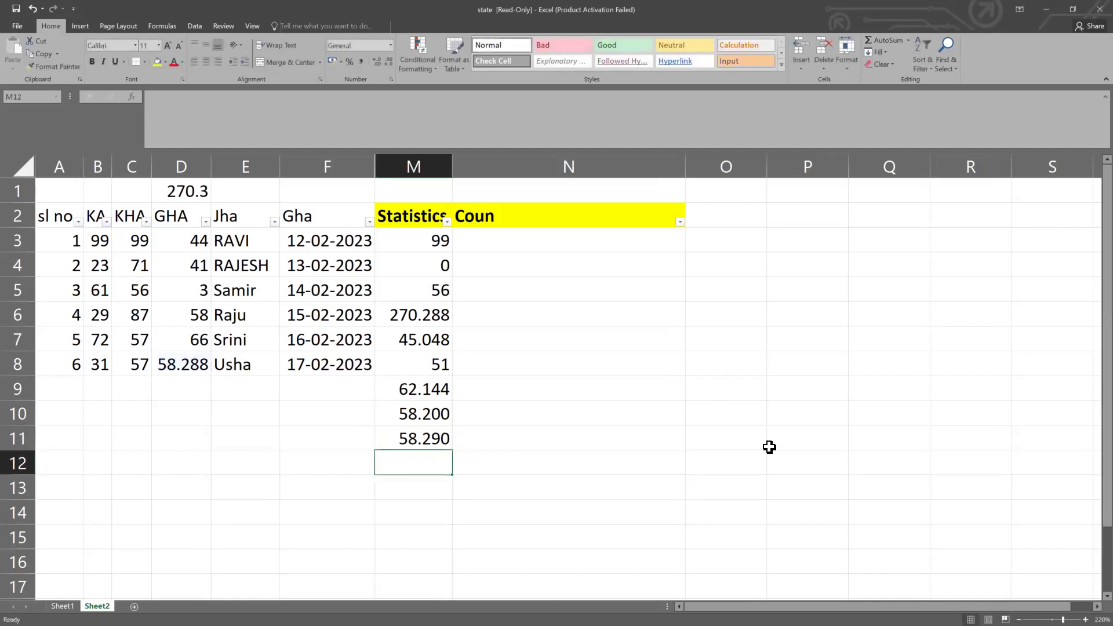
Compare the ROUNDDOWN formula and result in M10 with the ROUNDUP ones in M11
click(432, 439)
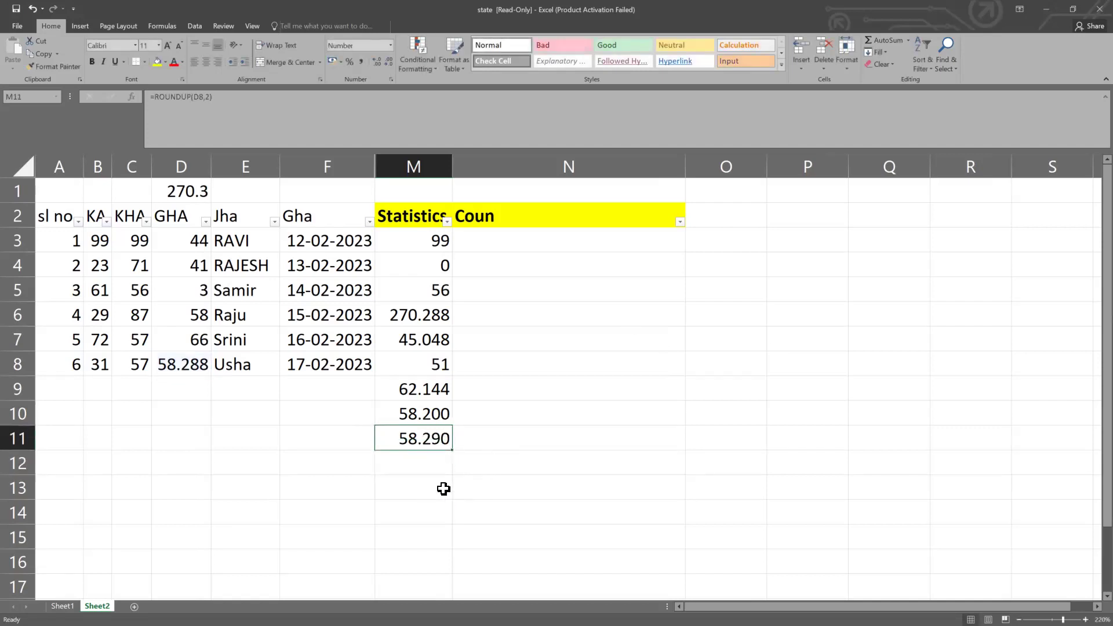
click(433, 414)
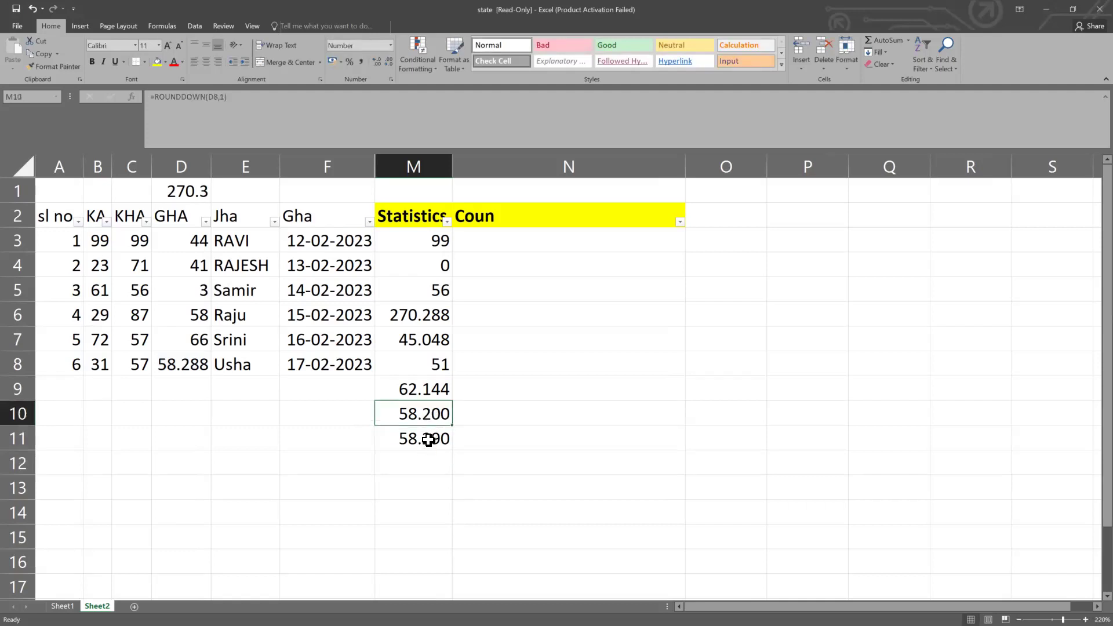
click(432, 438)
click(442, 412)
click(435, 434)
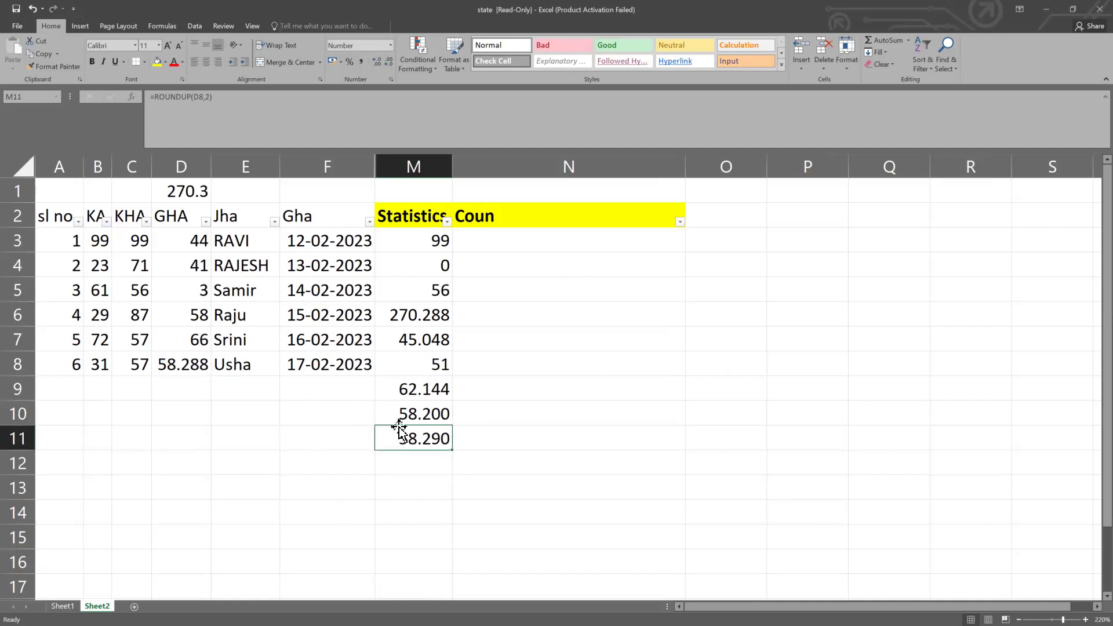
click(441, 415)
click(451, 440)
click(444, 422)
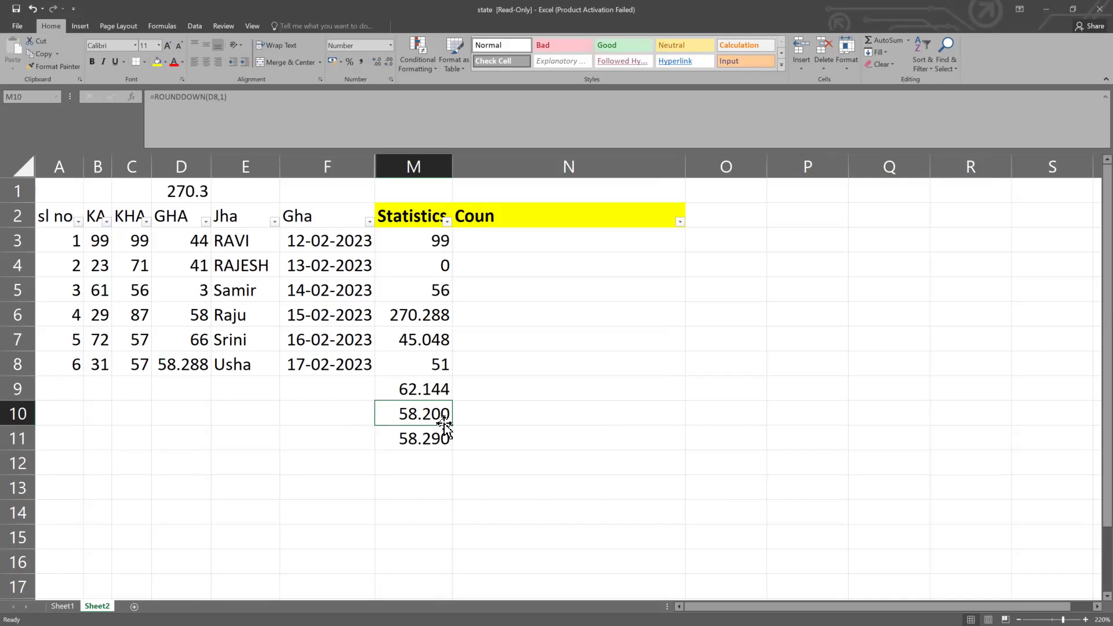
drag(450, 438, 434, 385)
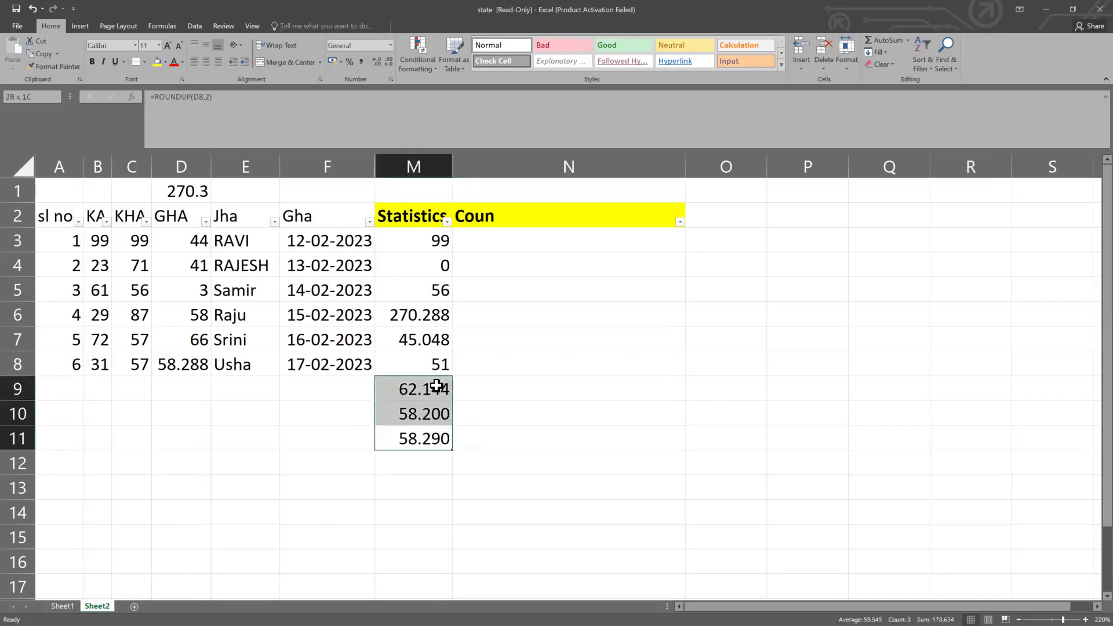
click(438, 422)
click(437, 435)
click(443, 413)
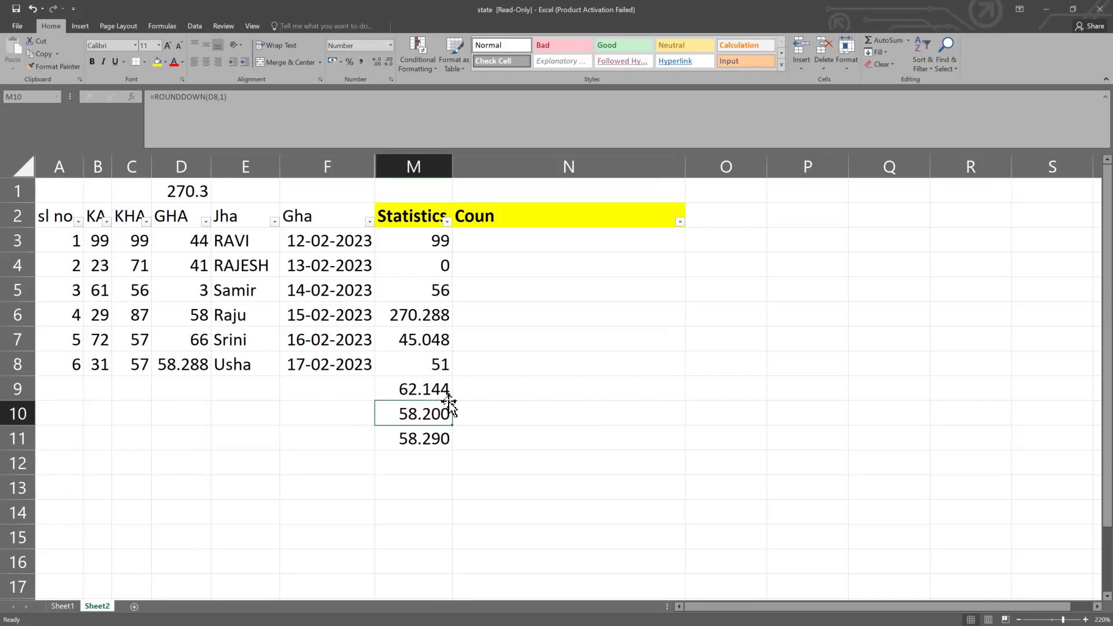
Enter a CEILING formula in M12 for the value in D8 with a significance of 0.1 and check it
click(423, 460)
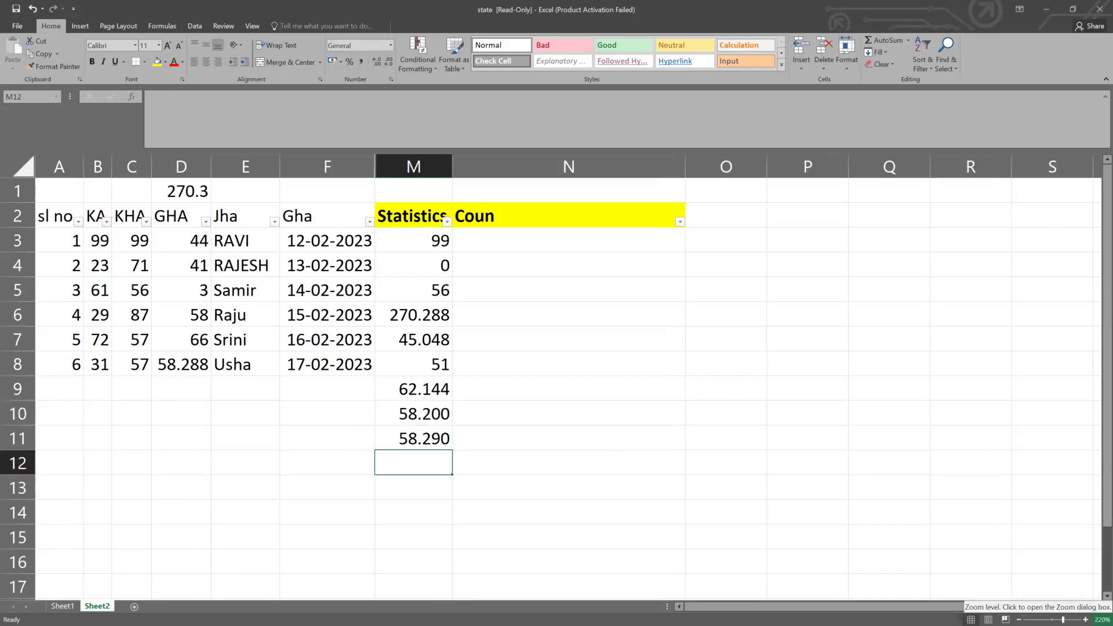
text(=)
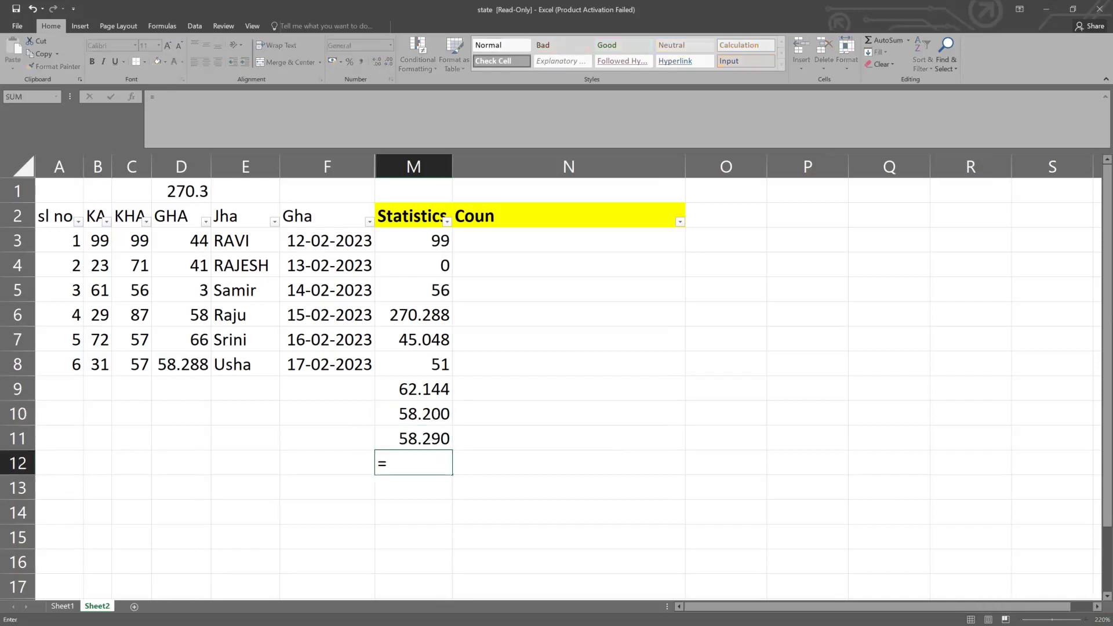
text(ceil)
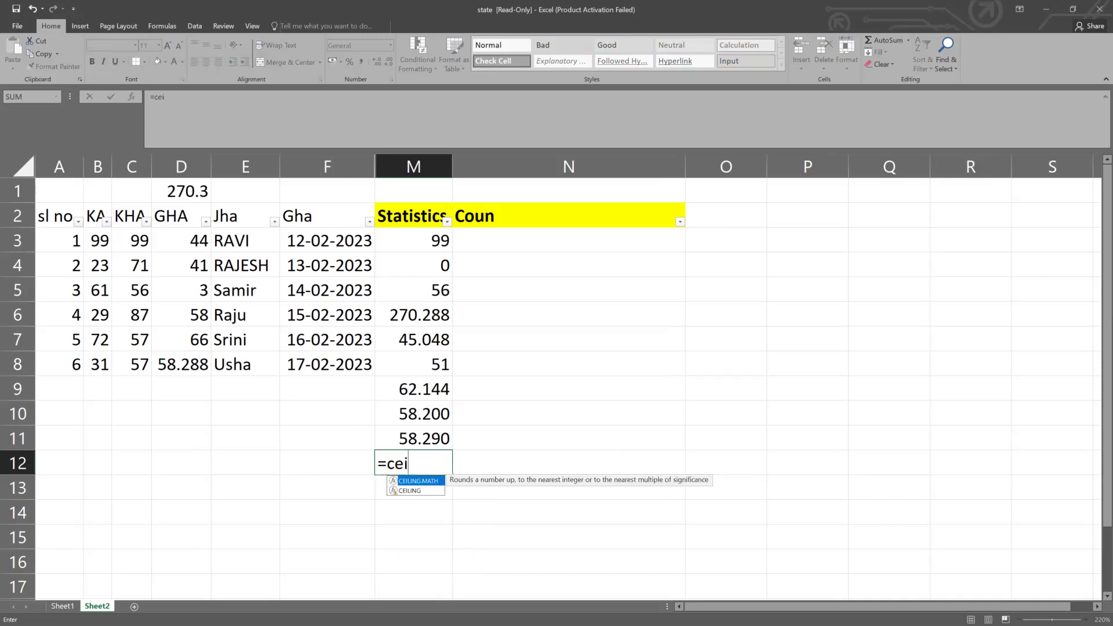
key(Down)
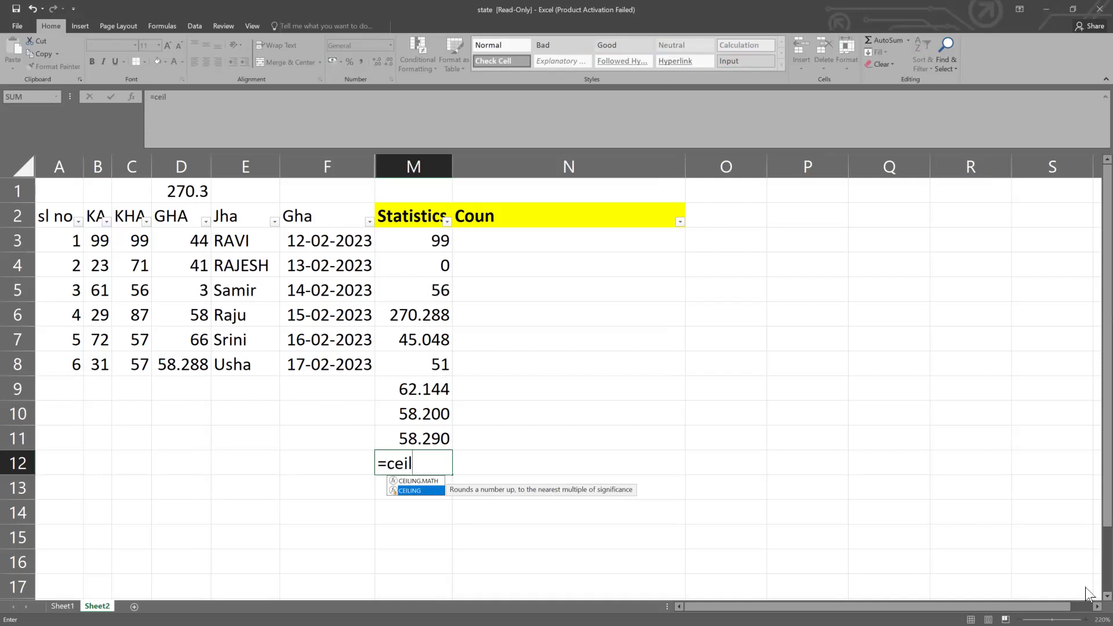
key(Tab)
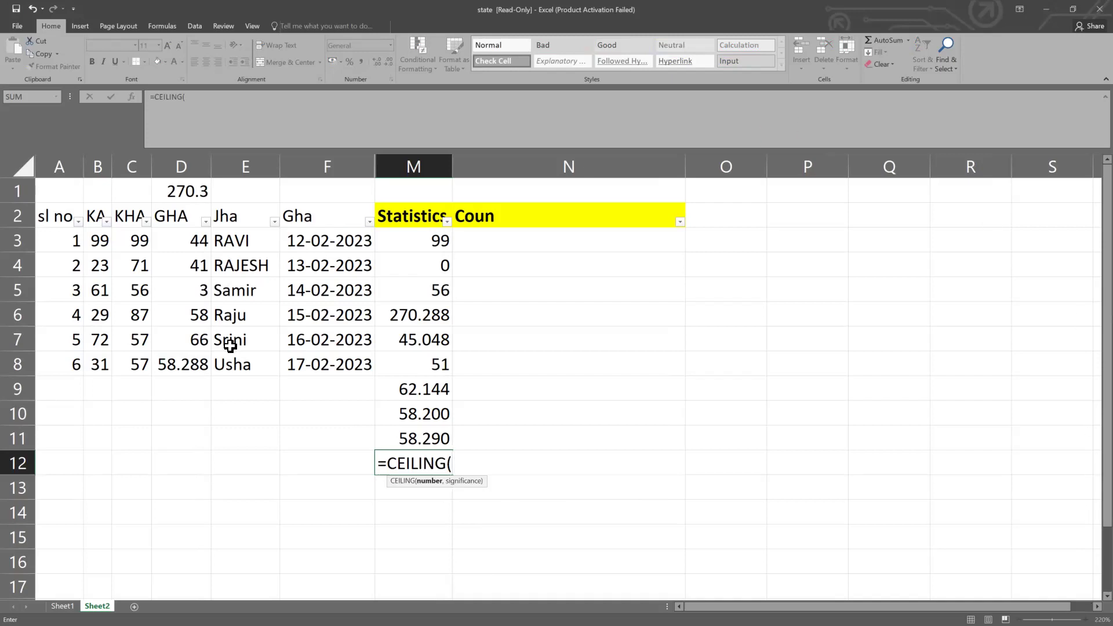
click(204, 366)
text(,)
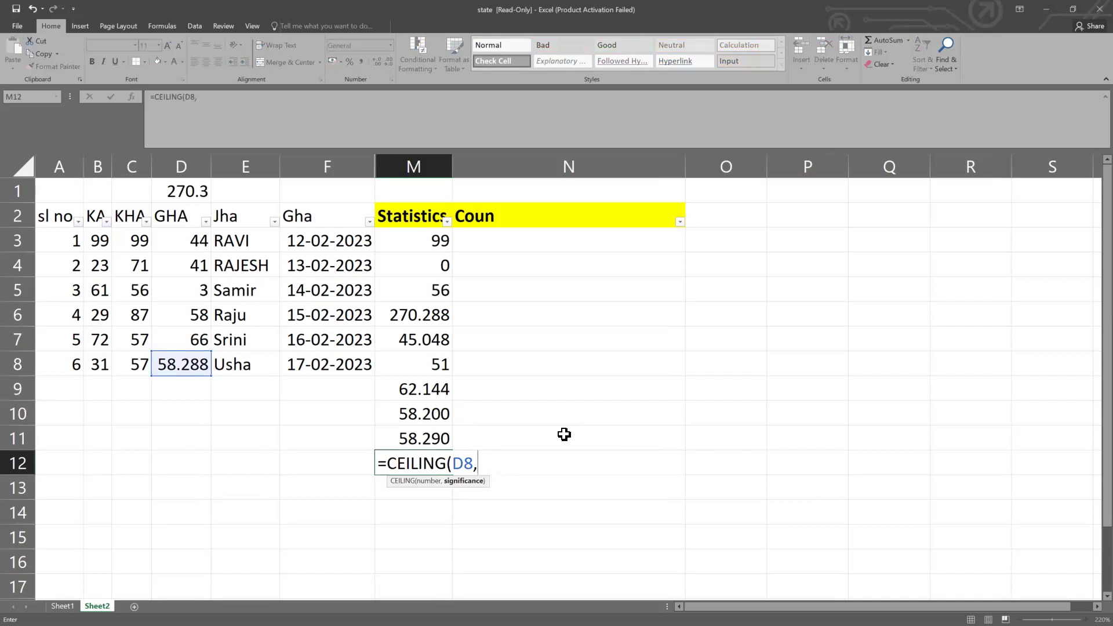
text(0.1))
key(Return)
click(421, 464)
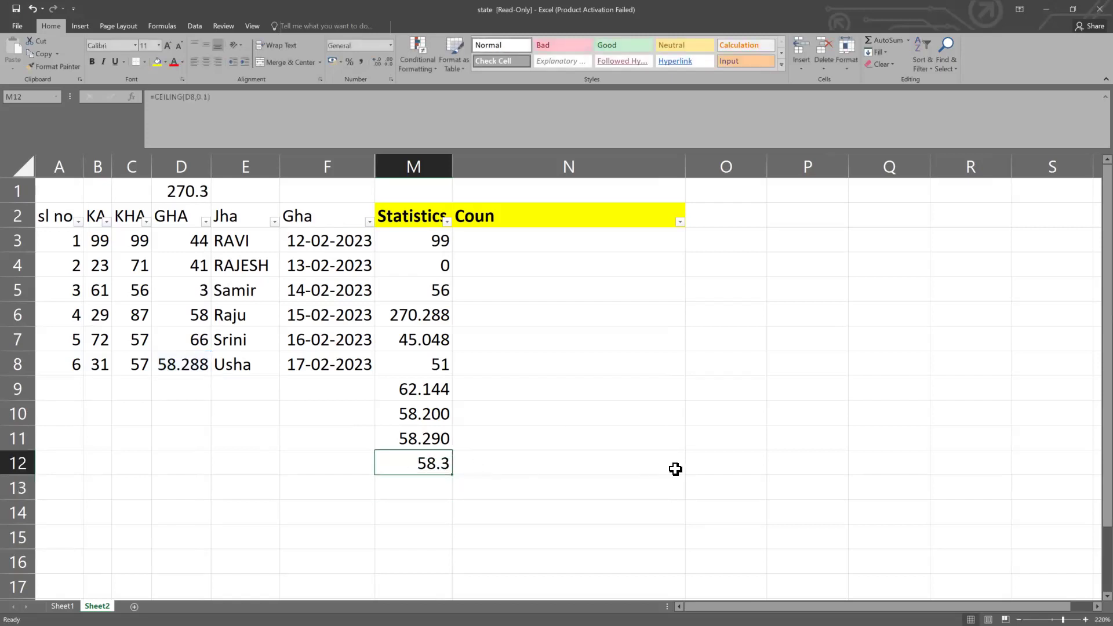
Compare the value in D8 with the rounded results in M10 to M12
click(172, 374)
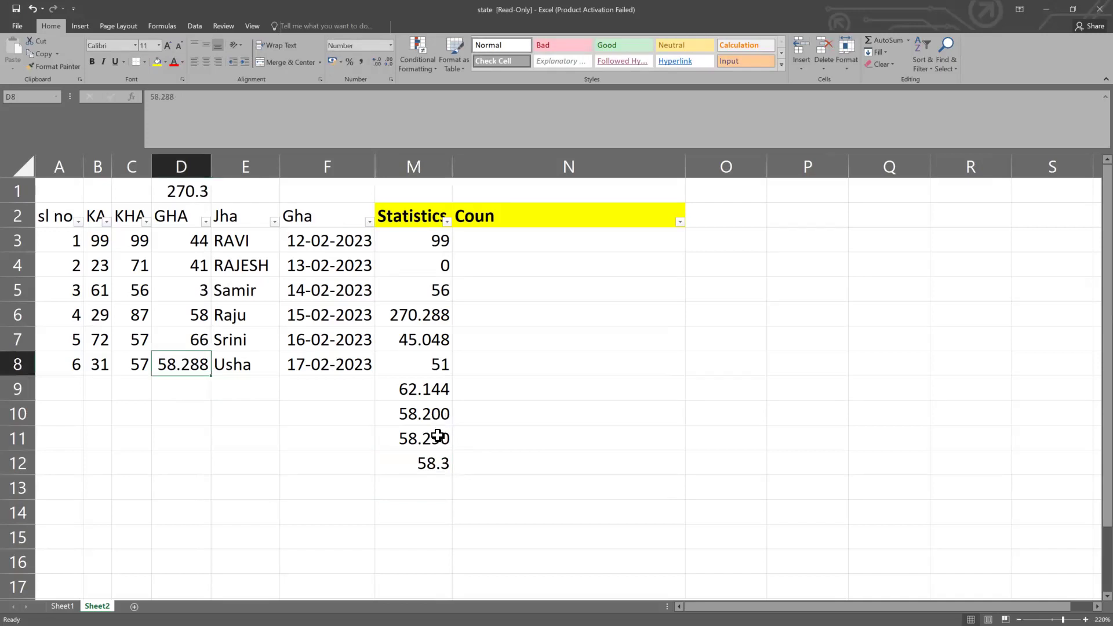
drag(440, 415, 442, 462)
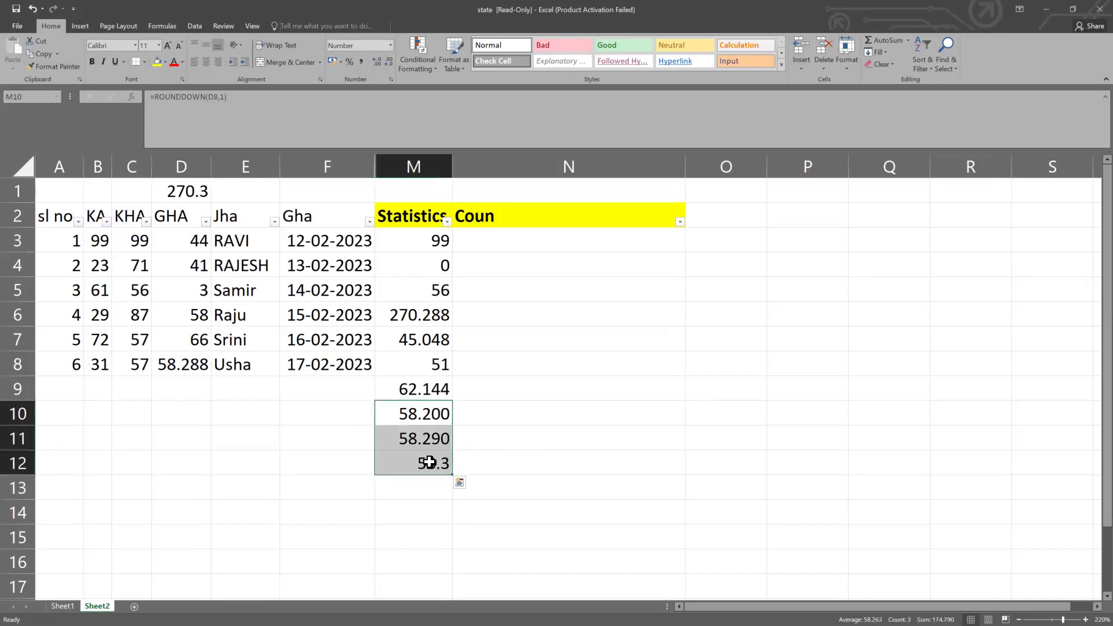
click(431, 462)
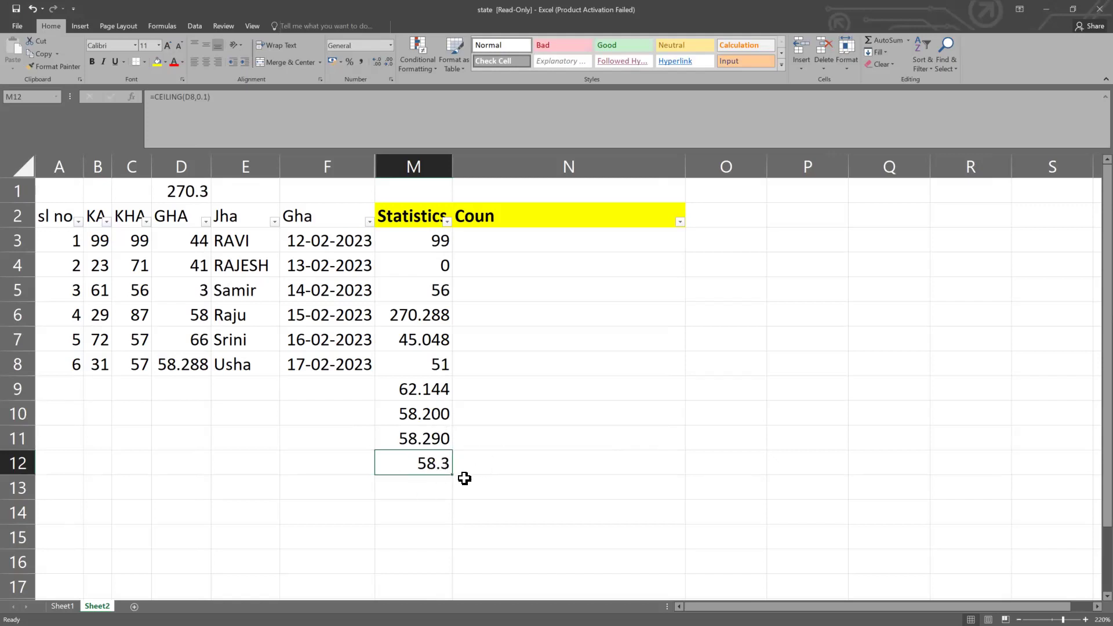
Enter a FLOOR formula in M13 for the value in D8 with a significance of 0.1 and check it
click(425, 489)
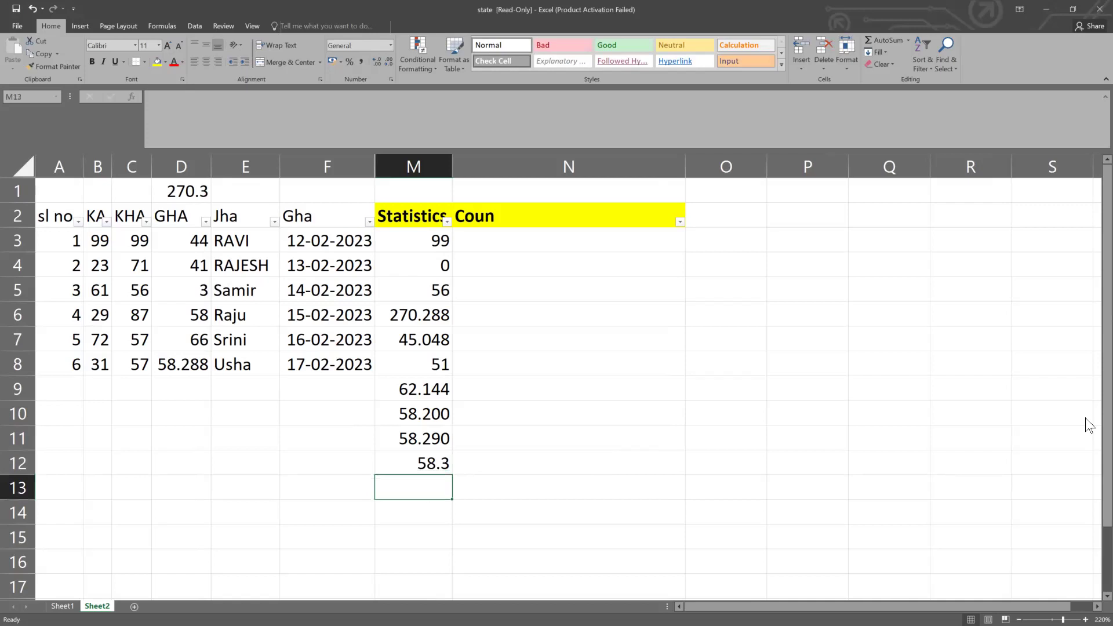
text(=floor)
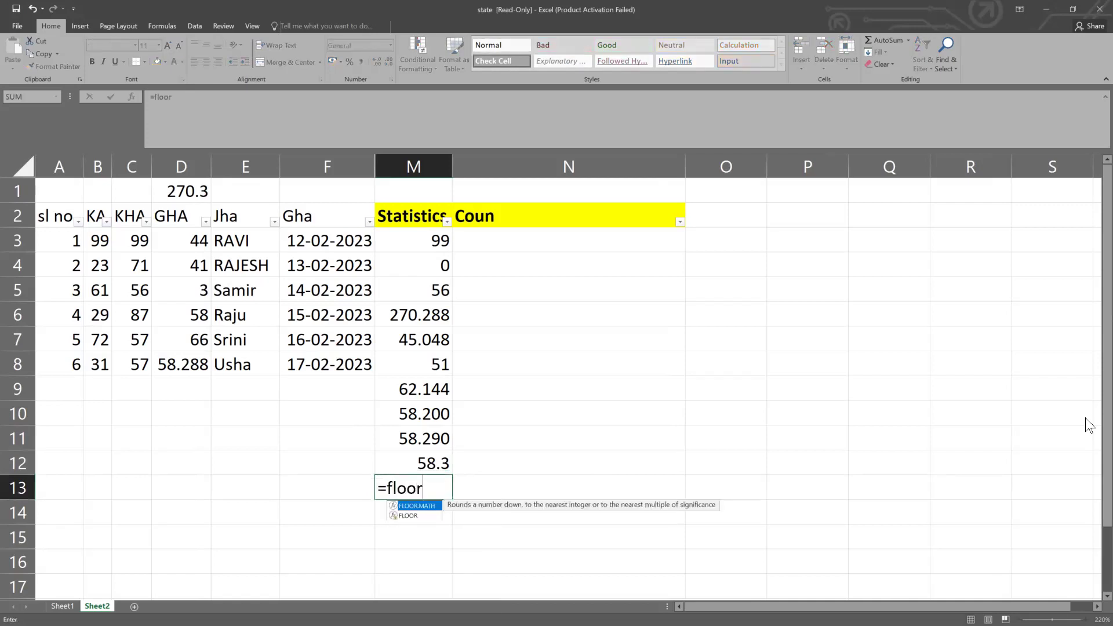
key(Down)
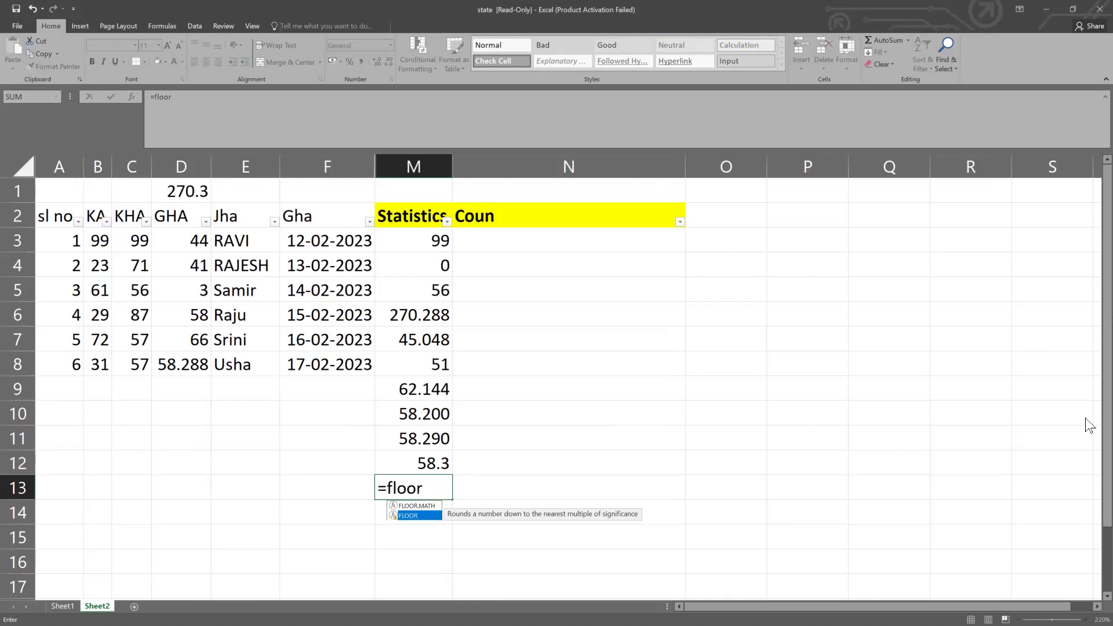
text(()
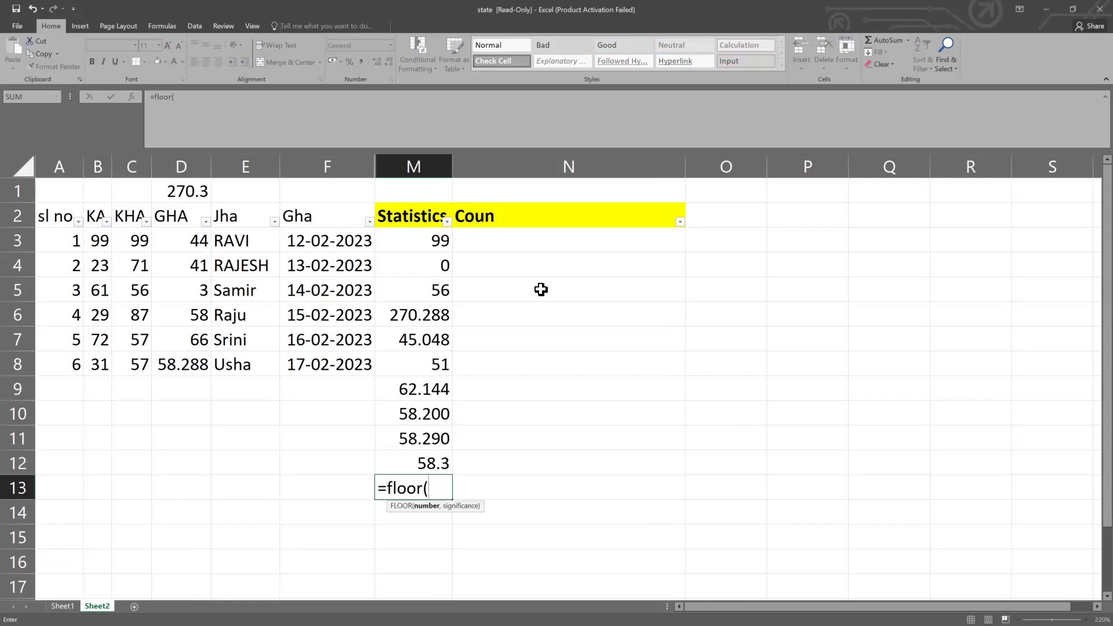
click(197, 368)
text(,)
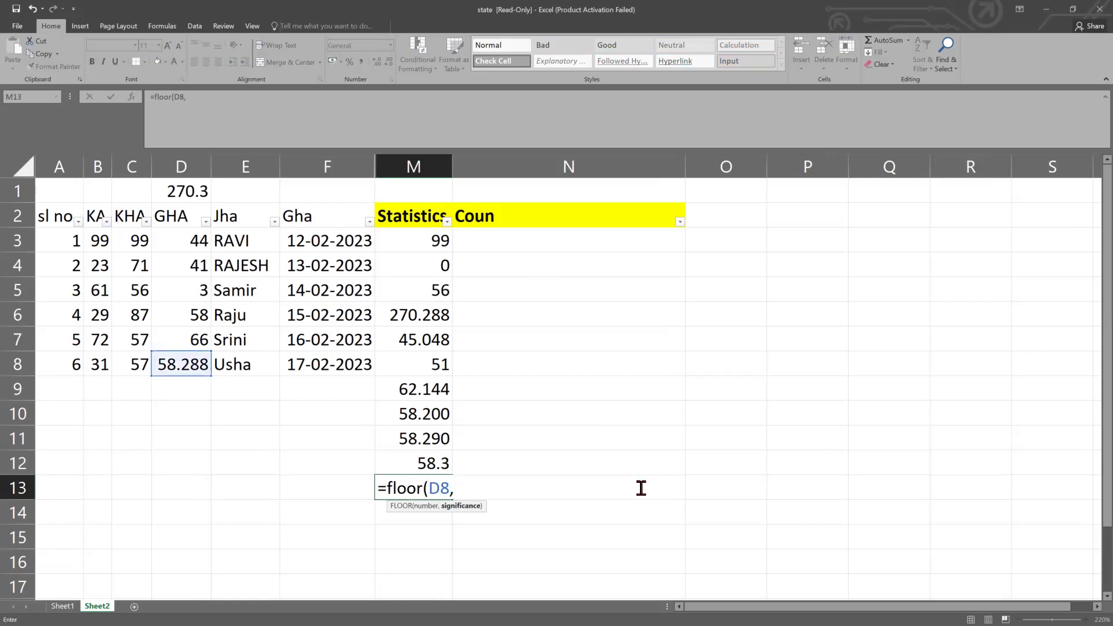
text(0.1)
key(Return)
click(410, 487)
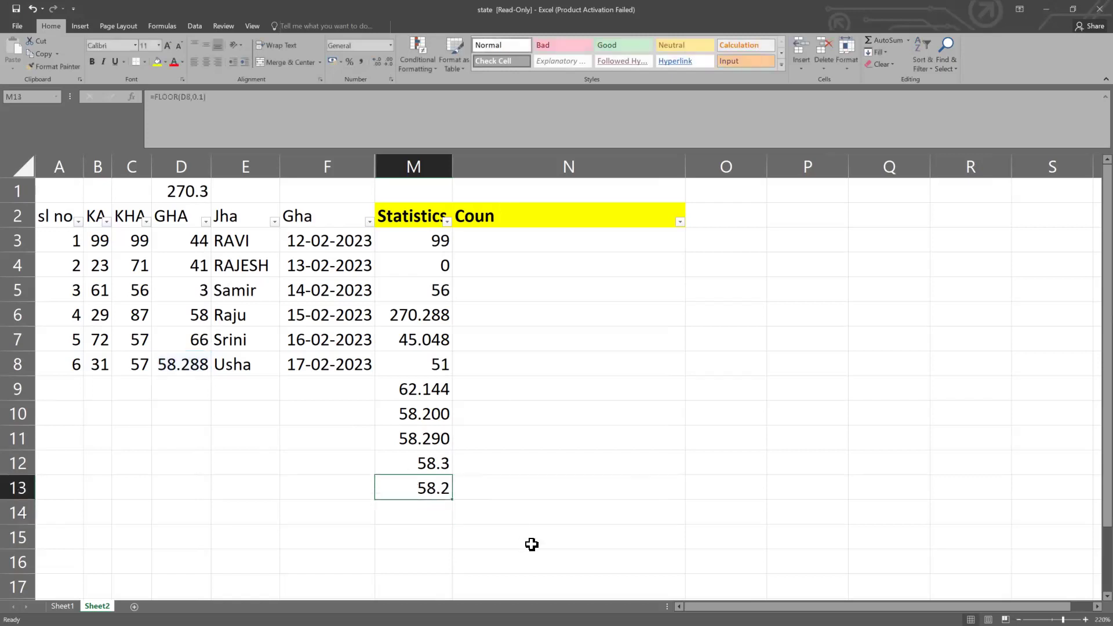
Compare the CEILING formula and result in M12 with the FLOOR ones in M13
click(428, 459)
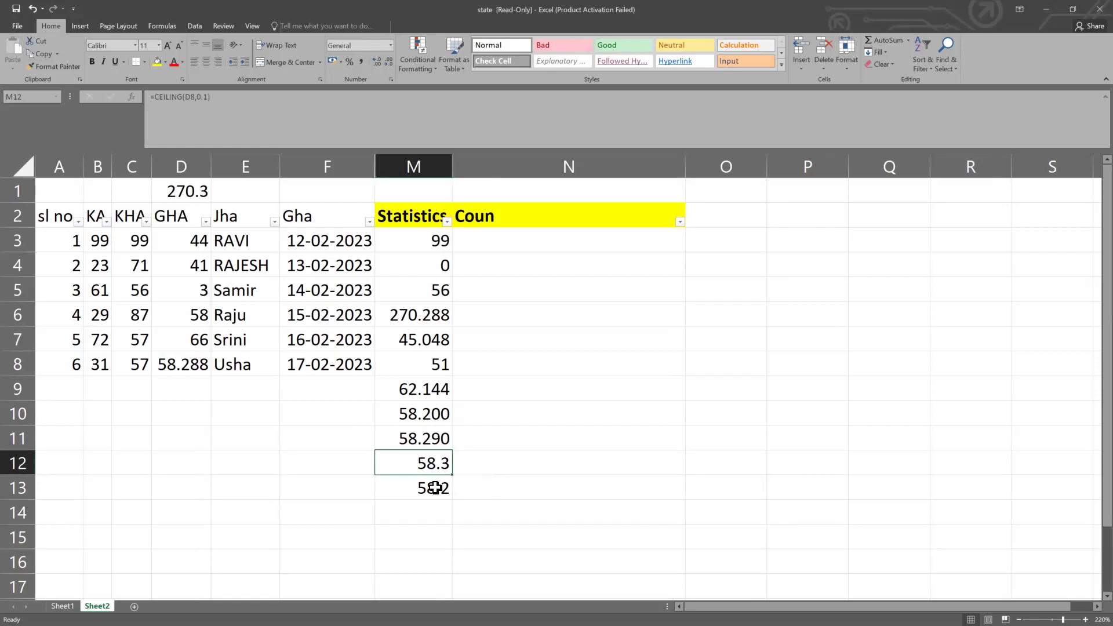
click(436, 483)
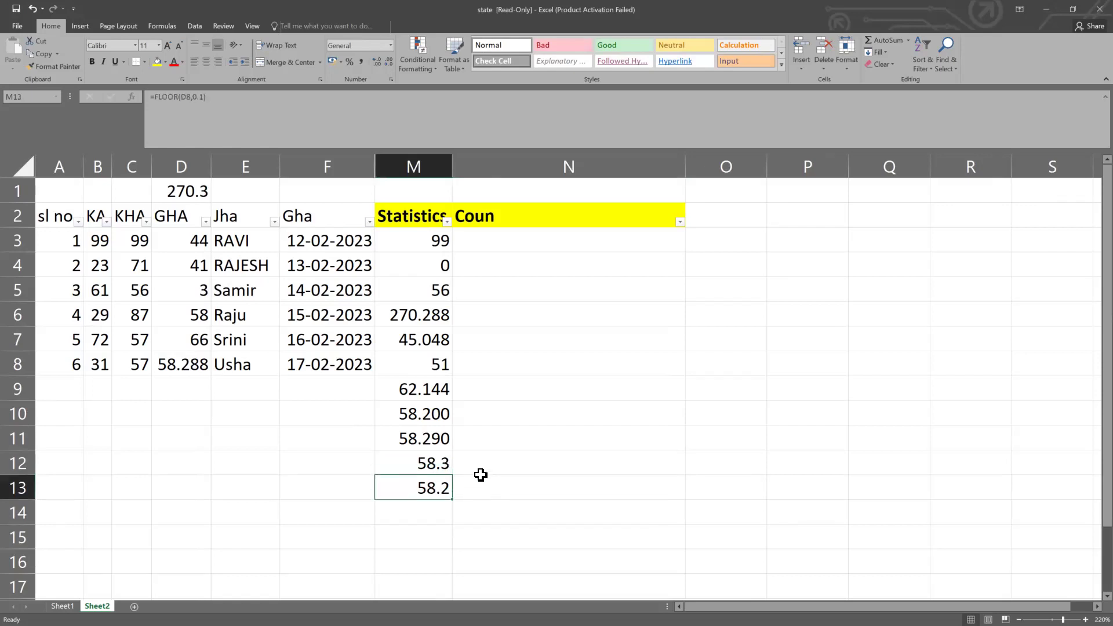
click(477, 480)
drag(472, 481, 427, 460)
click(471, 470)
click(475, 486)
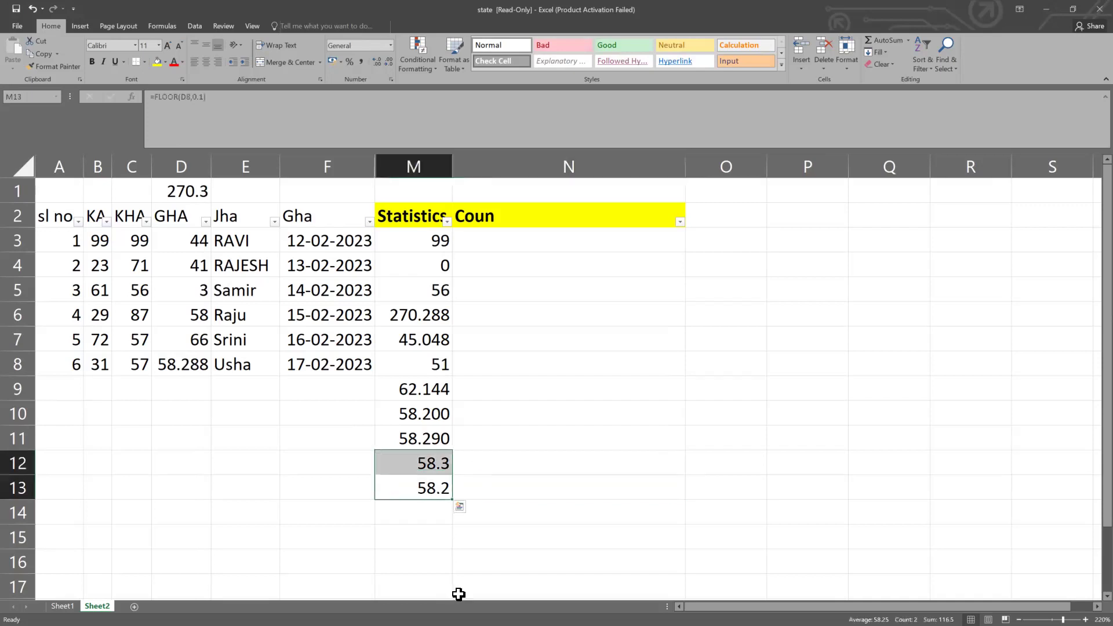
click(443, 490)
click(442, 468)
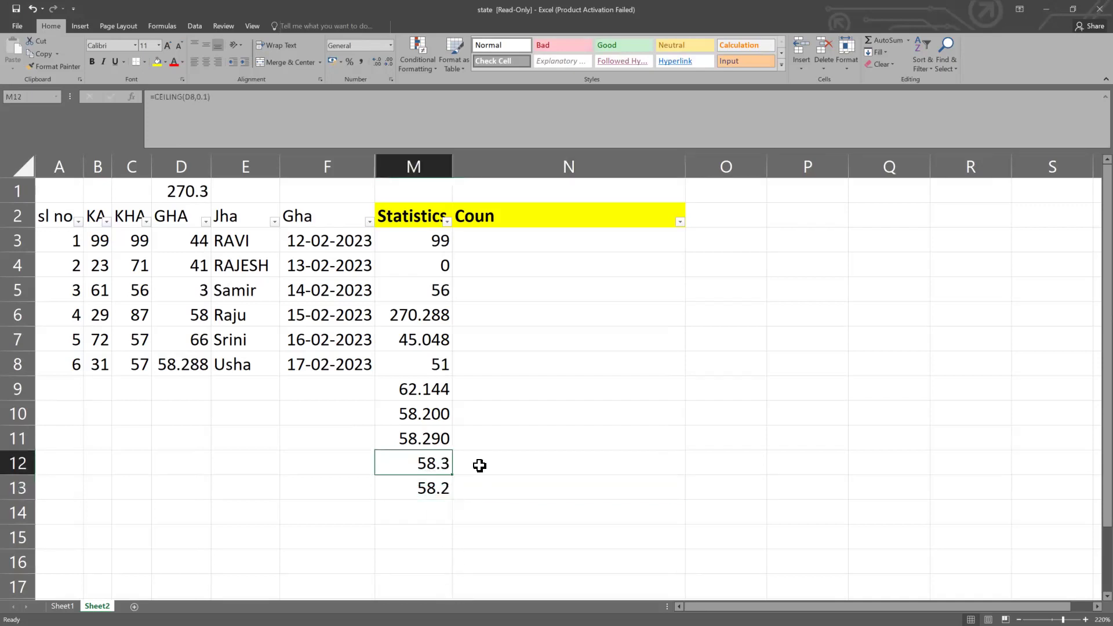
click(473, 468)
Inspect the significance argument of the CEILING formula in M12 and compare D8 with the results in M12 and M13
double_click(441, 463)
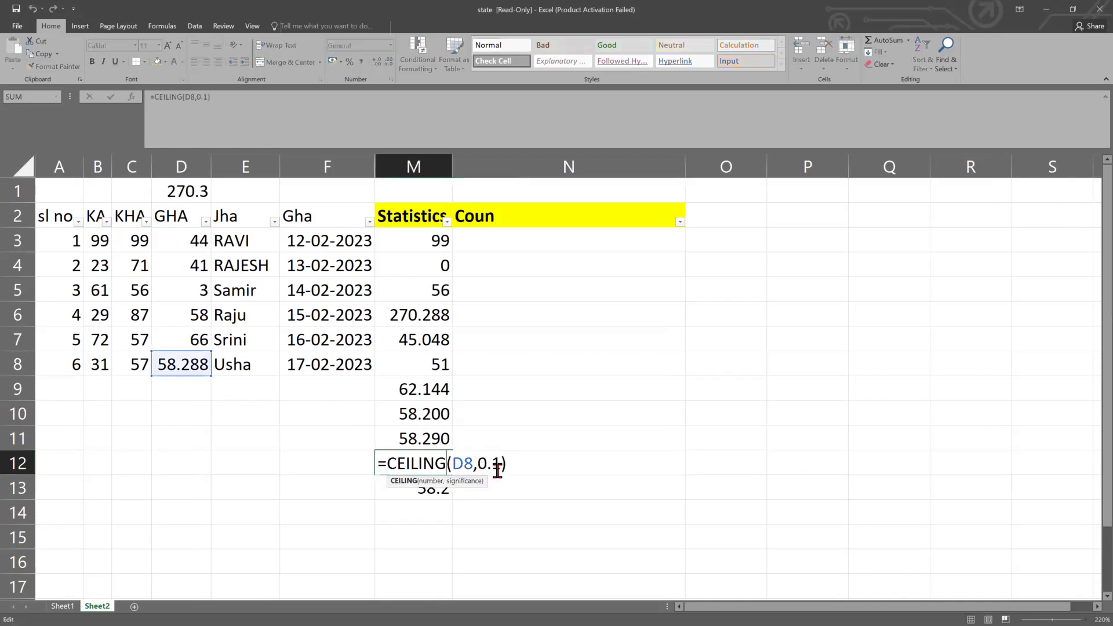
drag(484, 463, 502, 462)
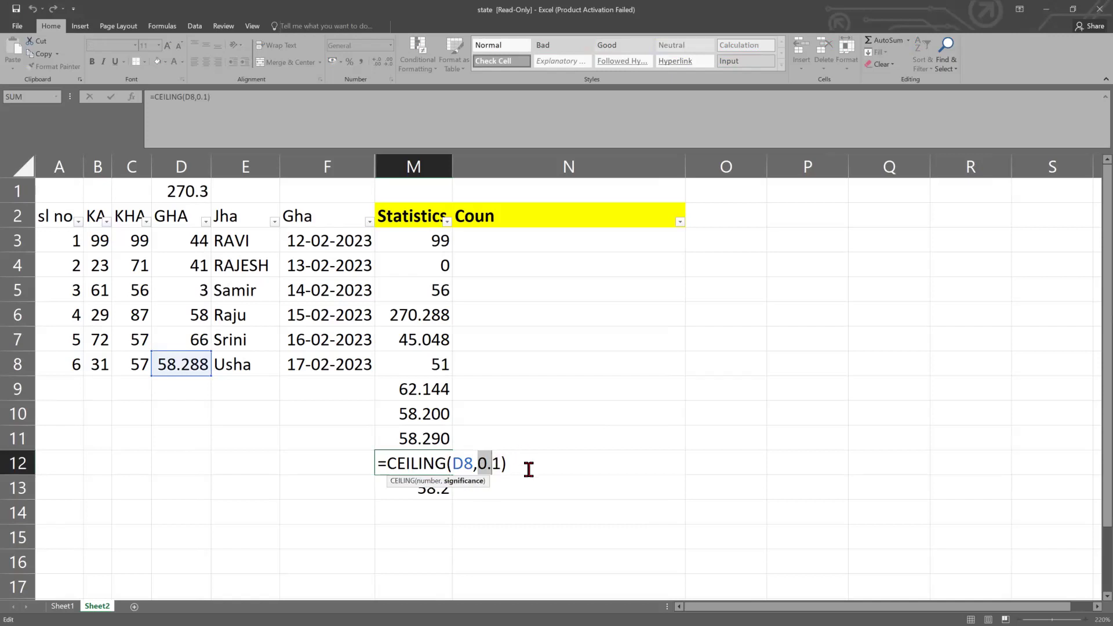
click(522, 462)
click(504, 503)
click(178, 367)
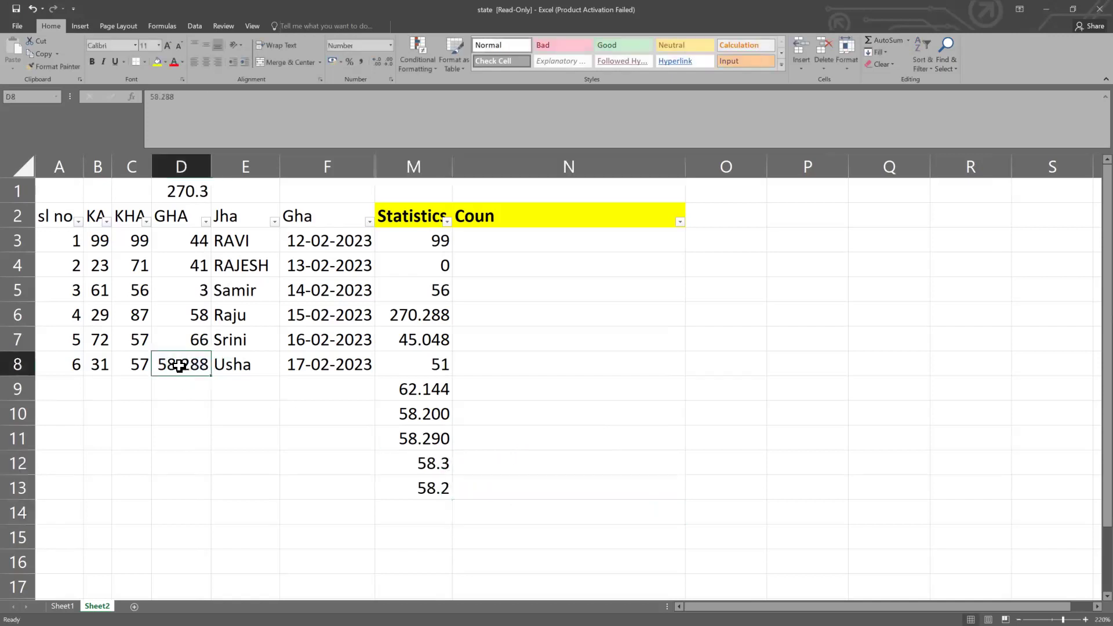
click(432, 473)
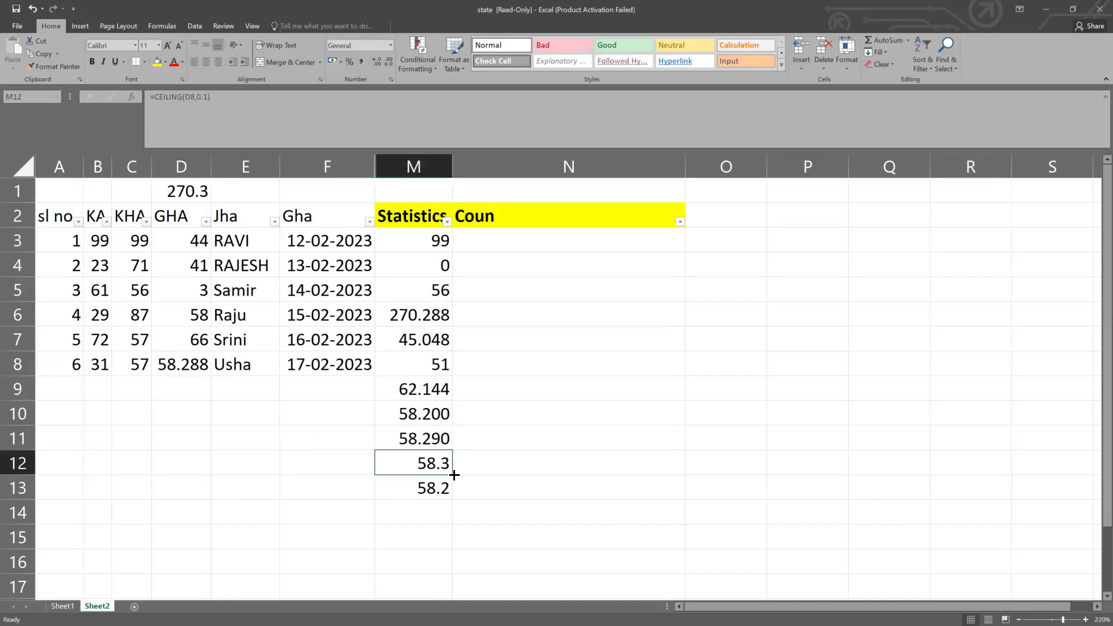
click(434, 488)
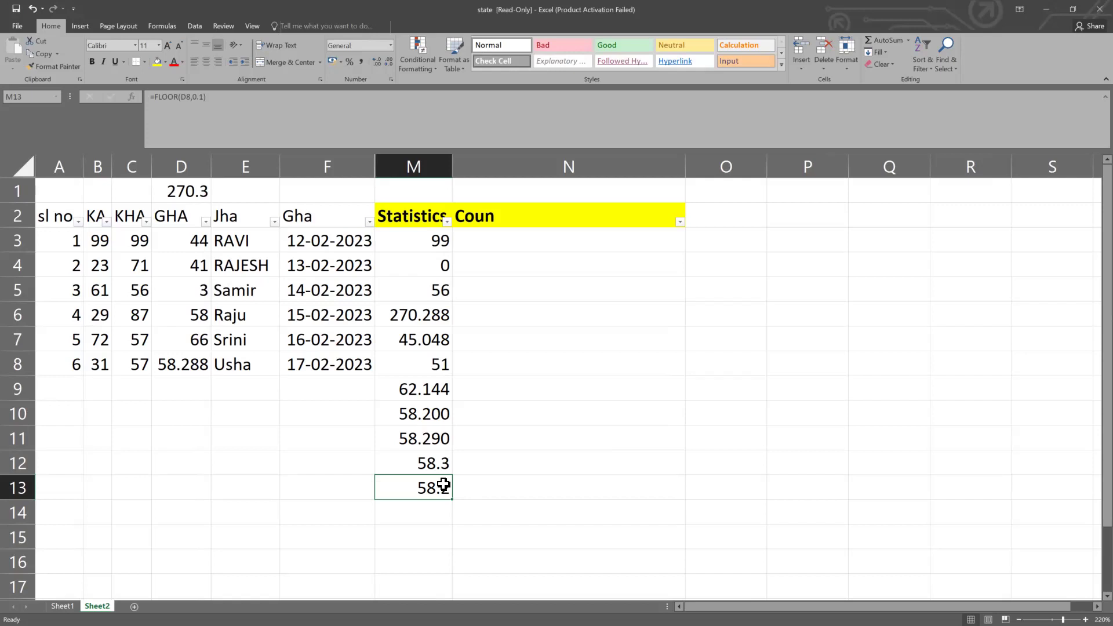
Enter a VAR.S formula in M14 for the sample variance of the GHA values in D3:D8 and check it
click(439, 513)
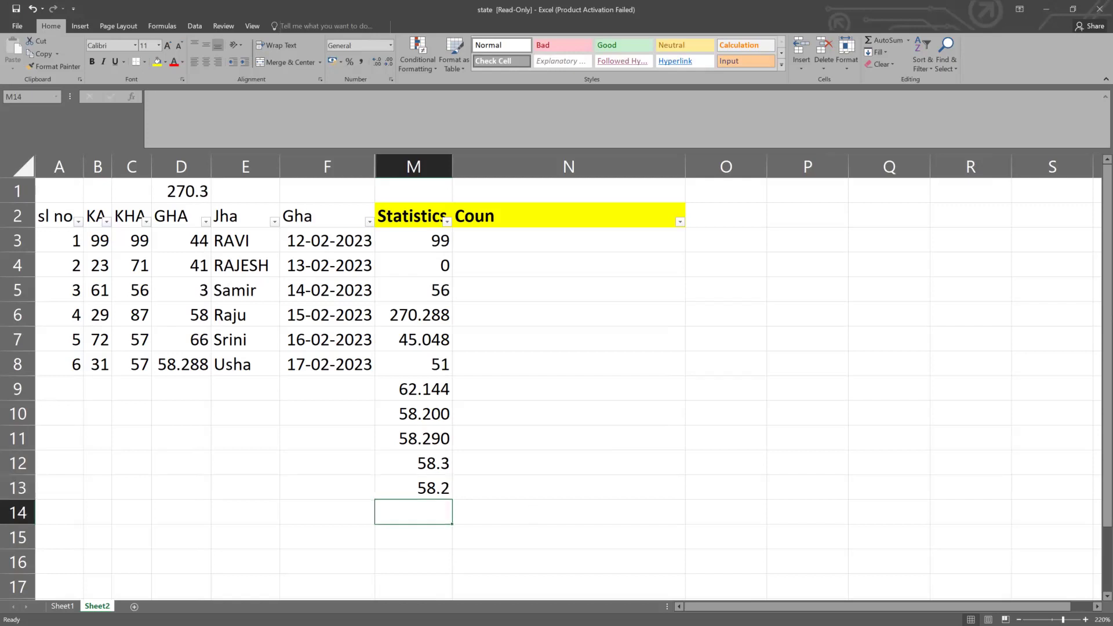
text(=)
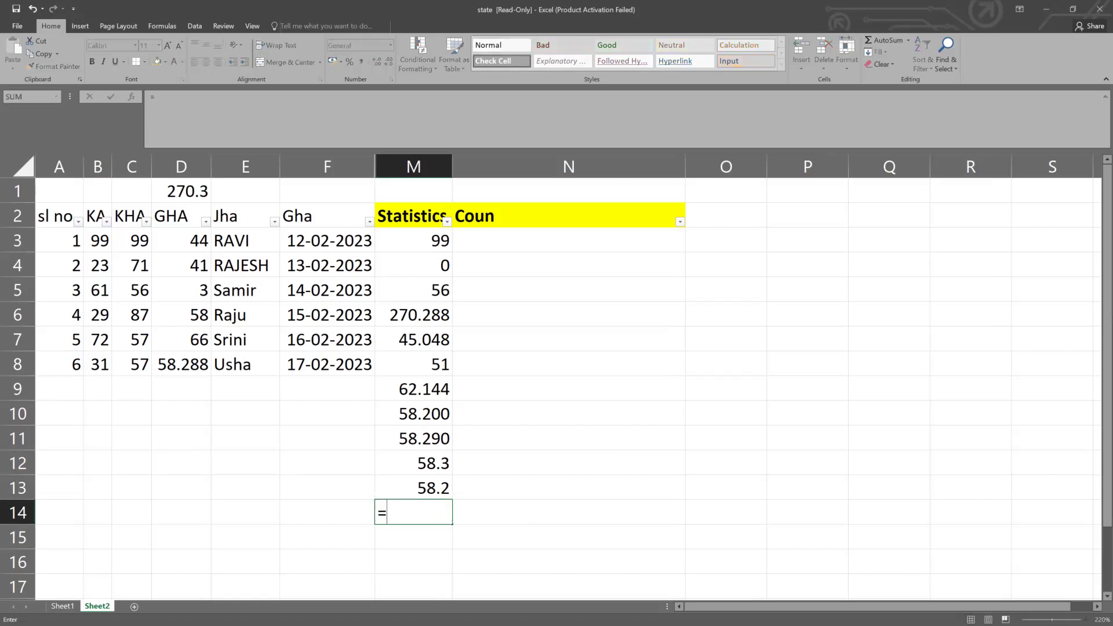
text(Var)
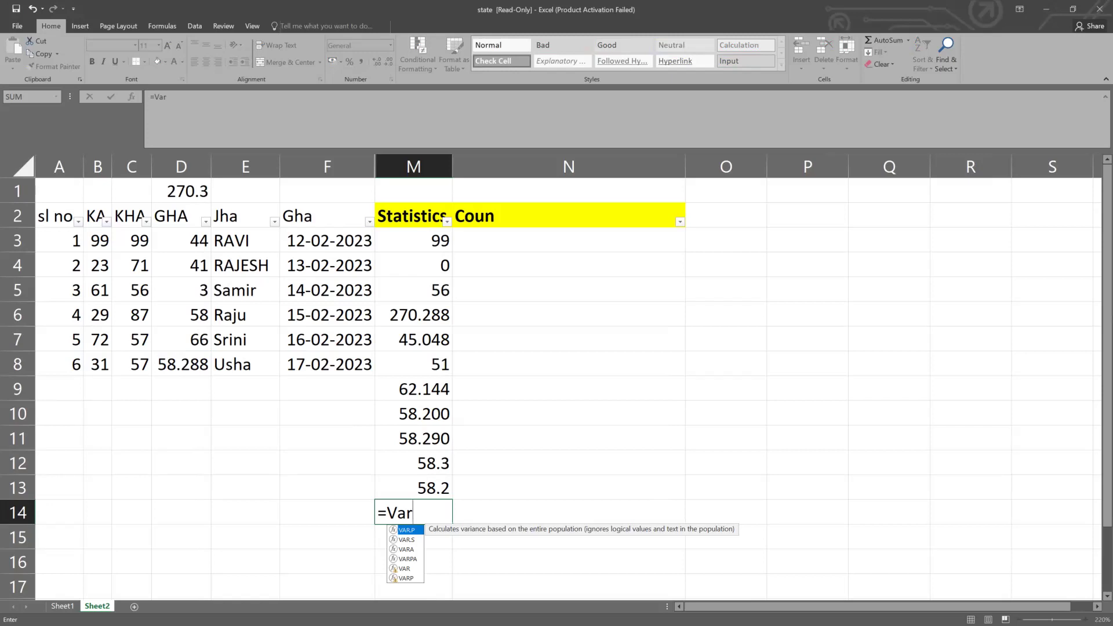
key(Down)
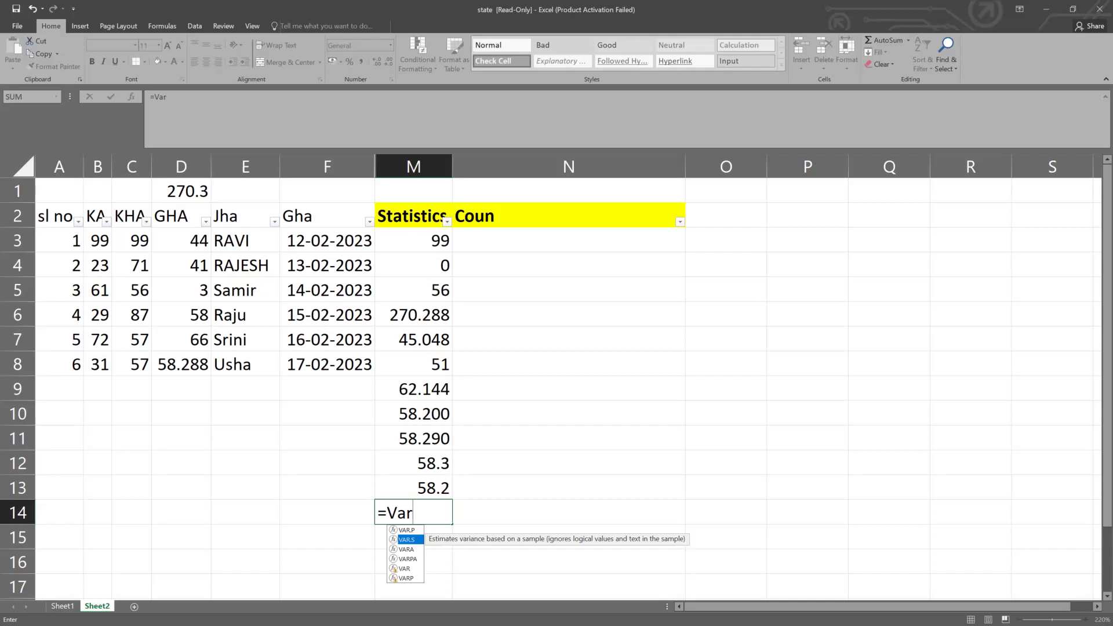
key(Tab)
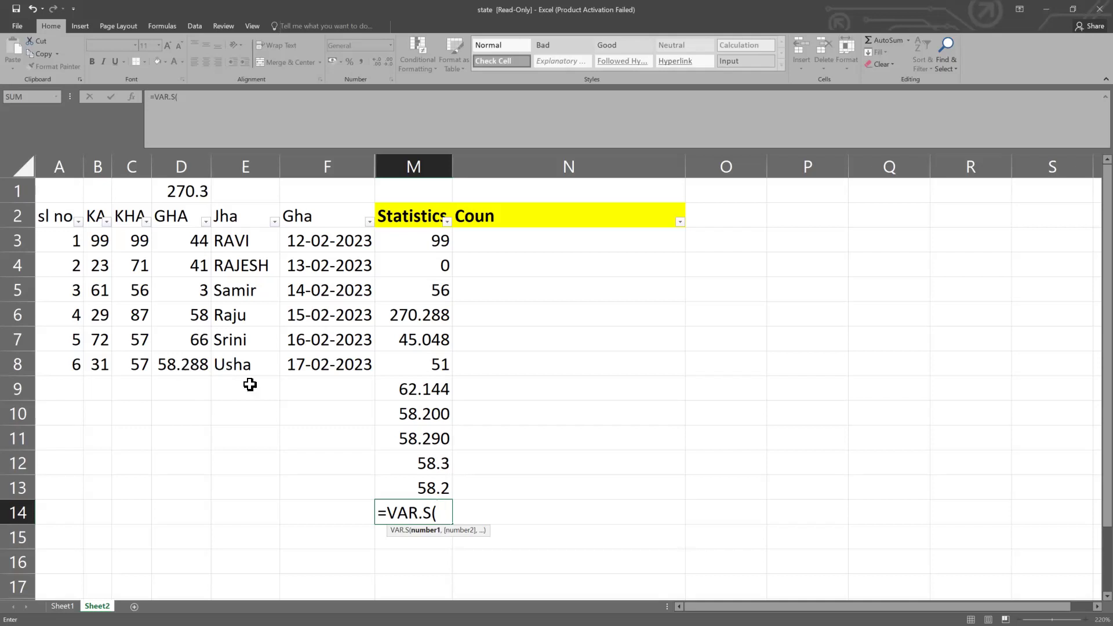
click(196, 241)
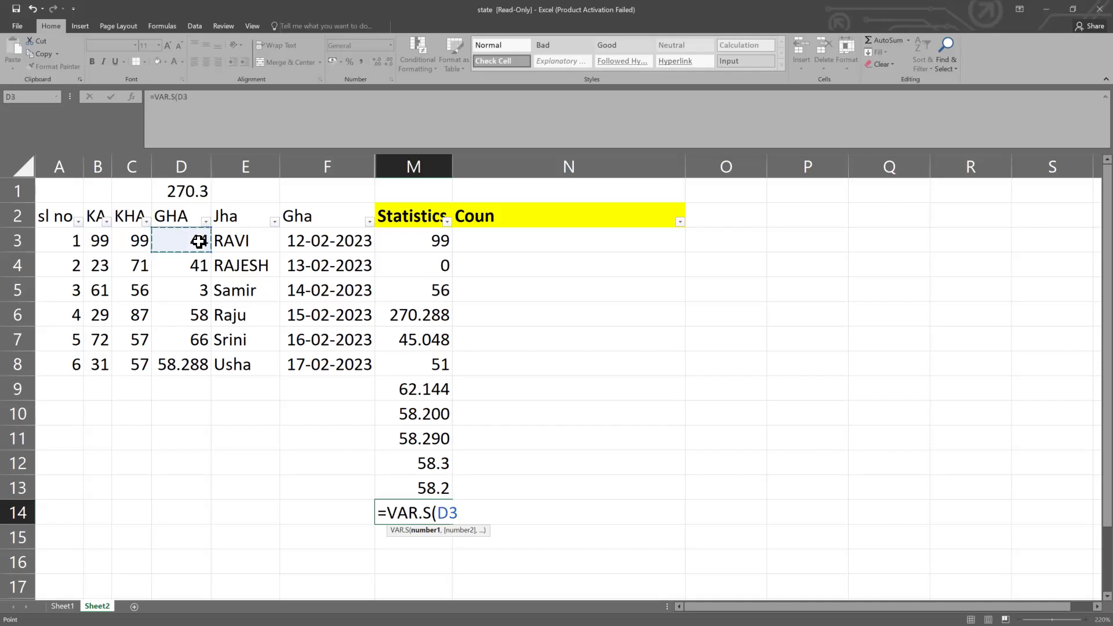
drag(196, 241, 192, 368)
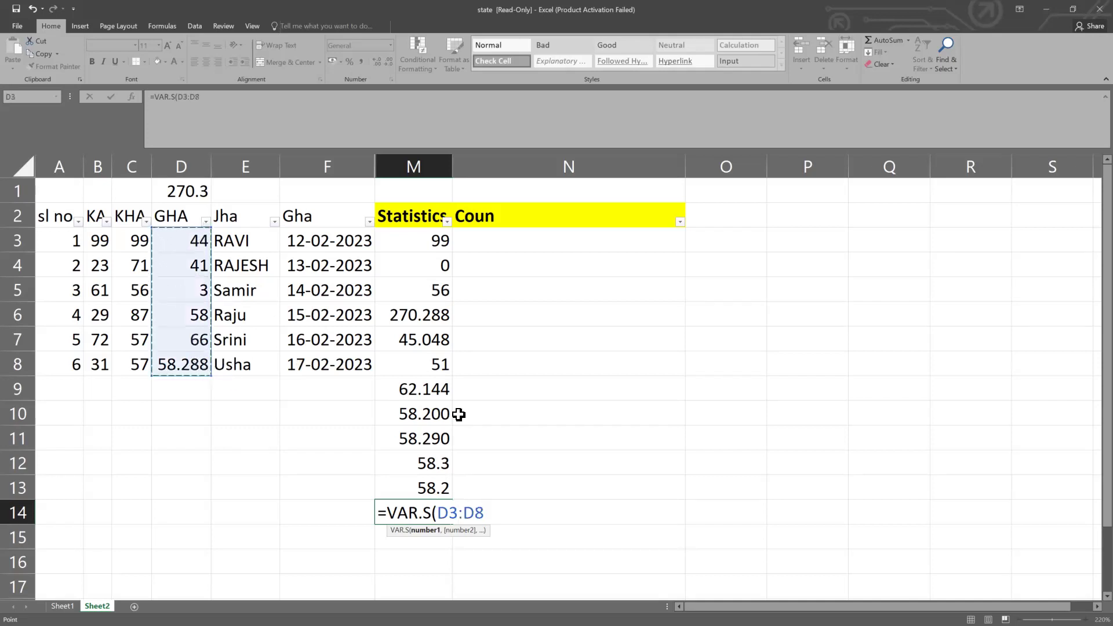
text())
key(Return)
click(417, 509)
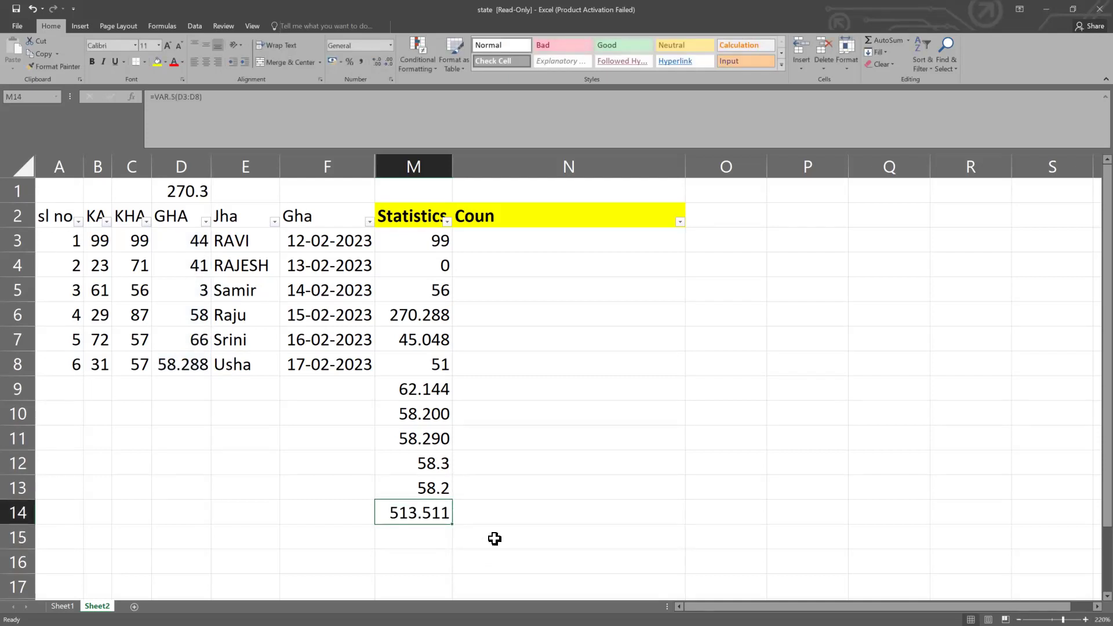
Review the descriptions of the suggested variance functions in M15 and start a VAR.S formula there
click(438, 533)
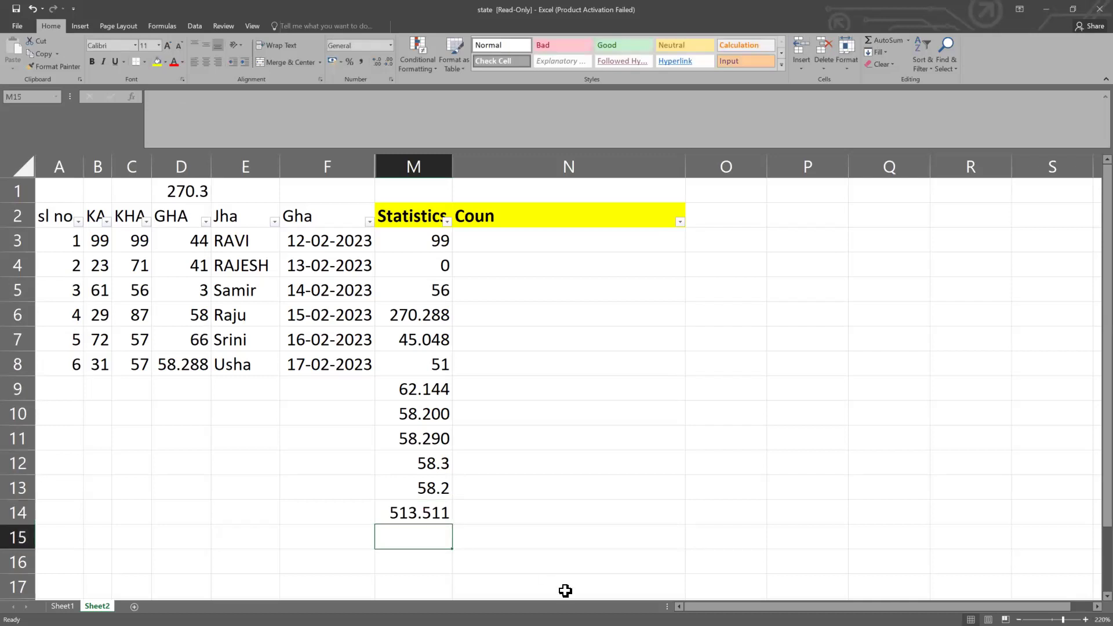
text(=)
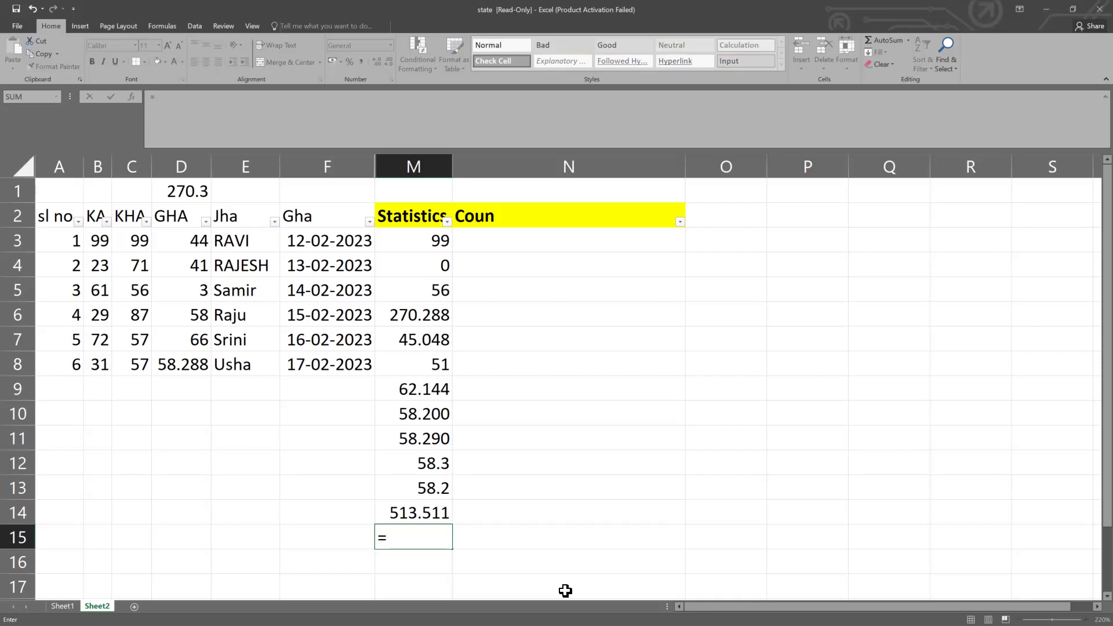
text(var)
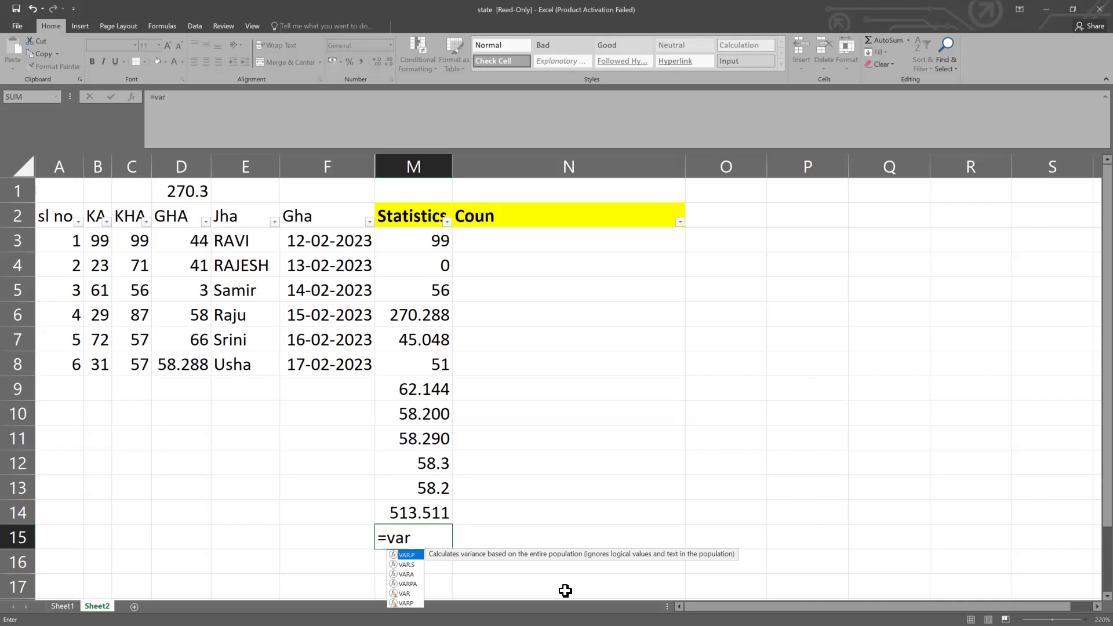
key(Down)
key(Up)
key(Down)
key(Down)
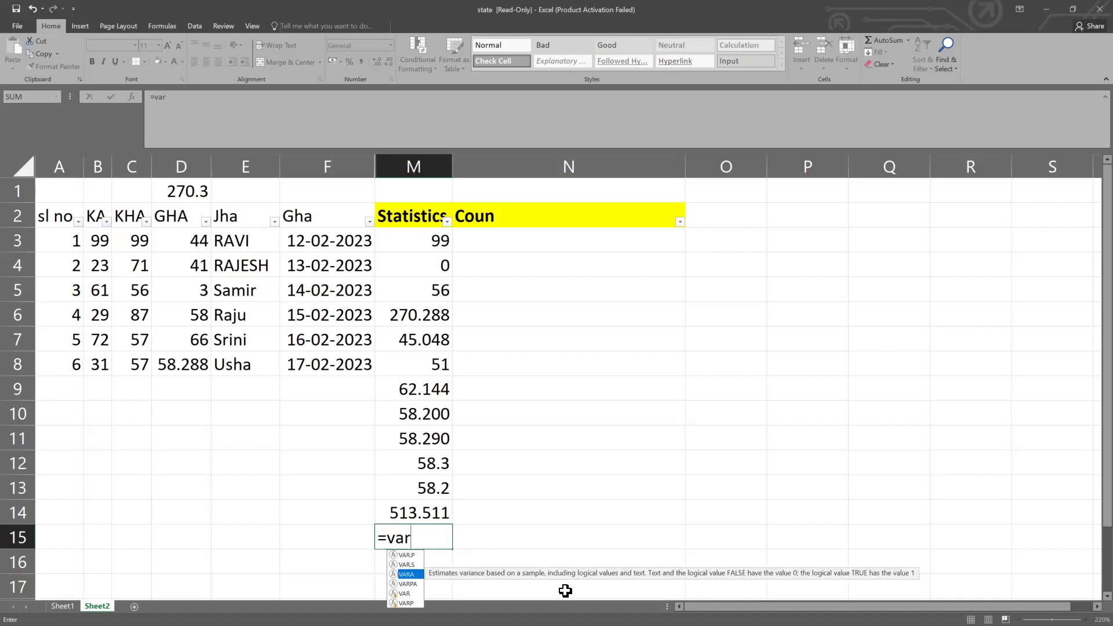
key(Down)
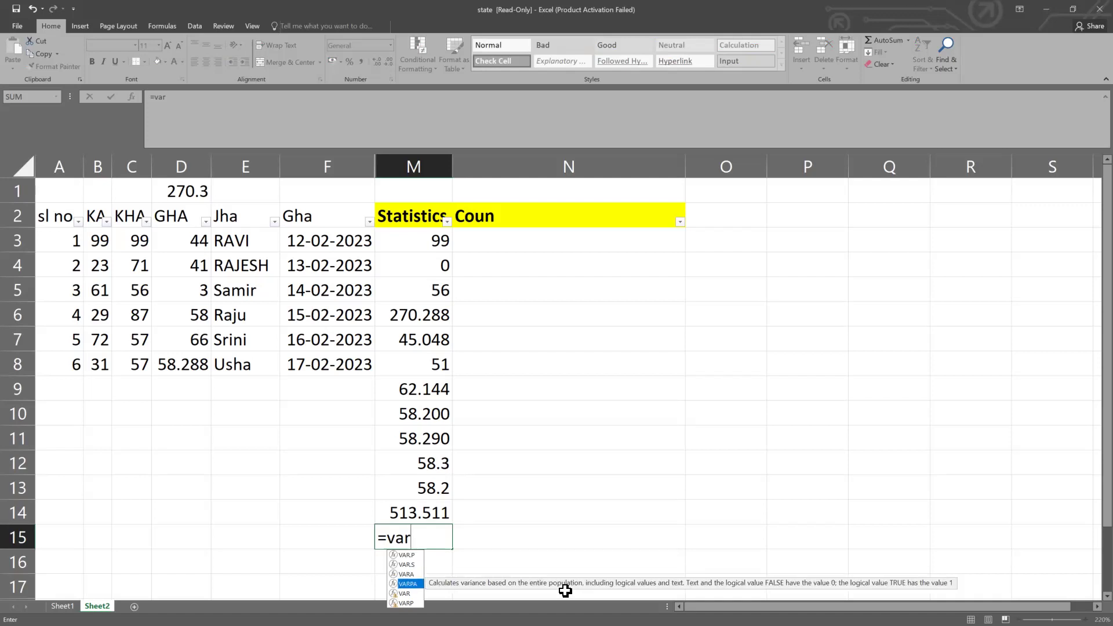
key(Down)
key(Down)
key(Up)
key(Up)
key(Up)
key(Up)
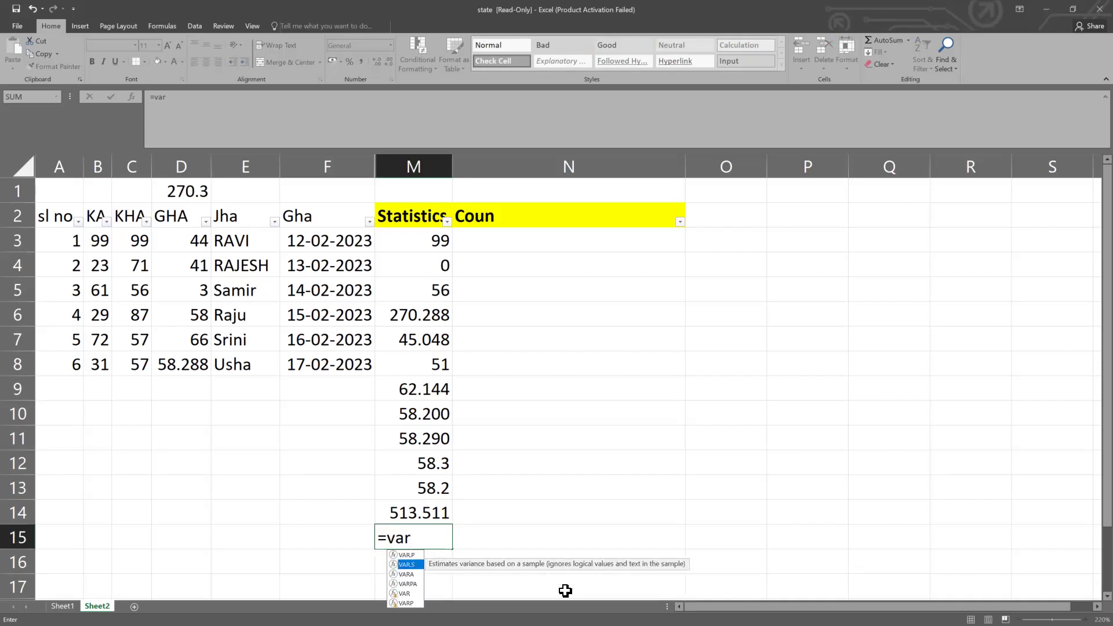
key(Tab)
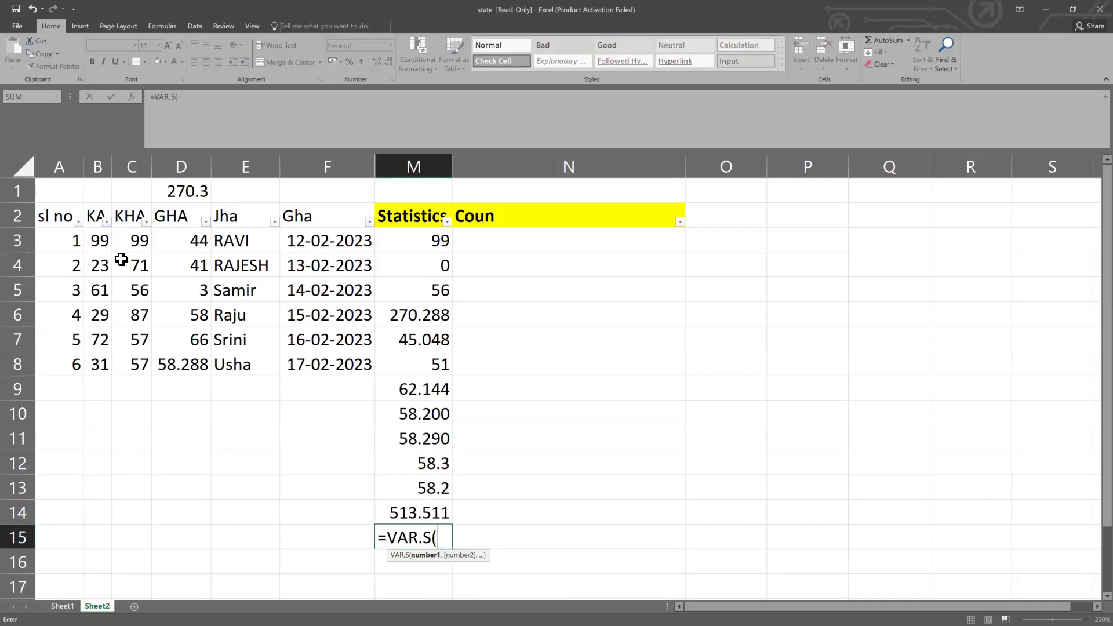
Try the KHA range C3:C8 as the argument of the VAR.S formula in M15
drag(188, 242, 142, 360)
click(139, 362)
drag(141, 241, 129, 364)
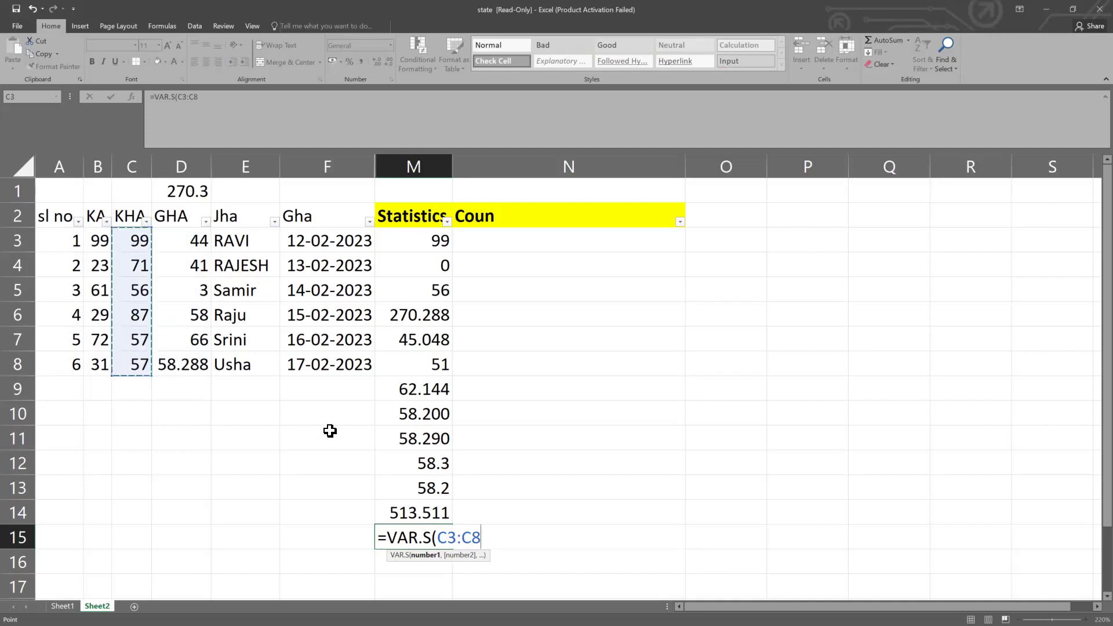
Complete the VAR.S formula in M15 with the KHA cells C3, C4, C5, C6, C7 and C8 as separate arguments
click(191, 255)
click(139, 238)
text(,)
click(154, 267)
click(144, 264)
text(,)
click(142, 290)
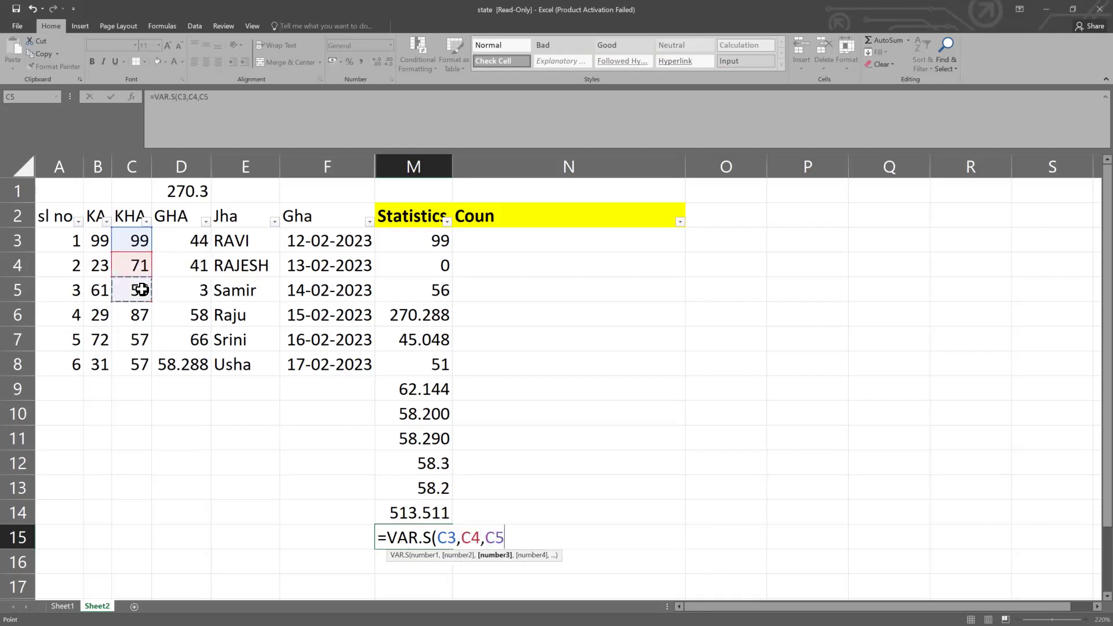
text(,)
click(136, 313)
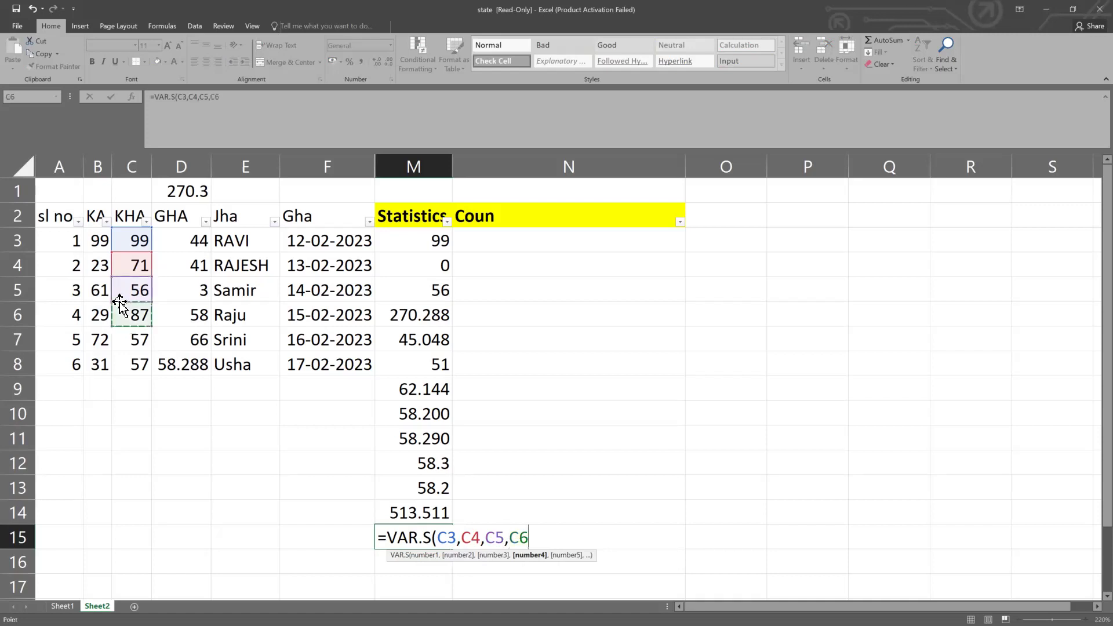
text(,)
click(136, 340)
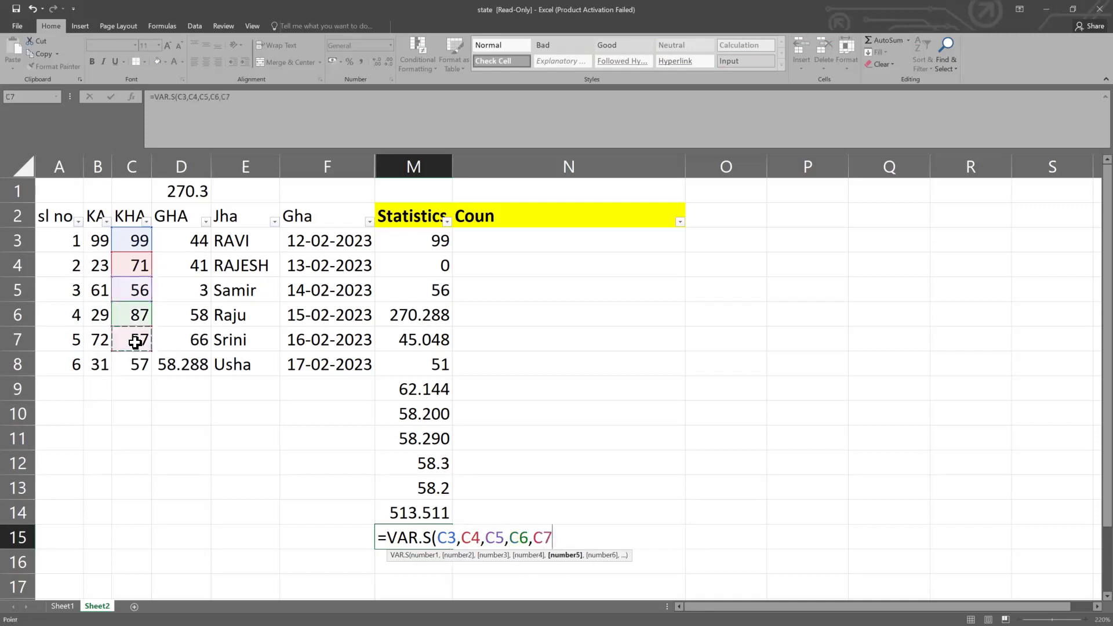
text(,)
click(135, 364)
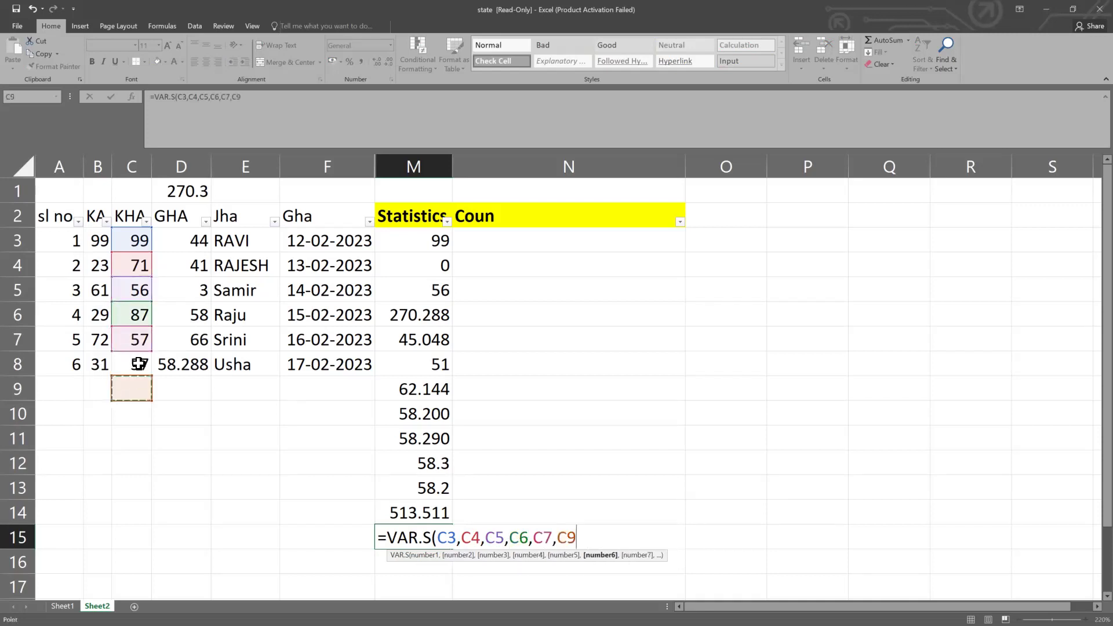
text())
key(Return)
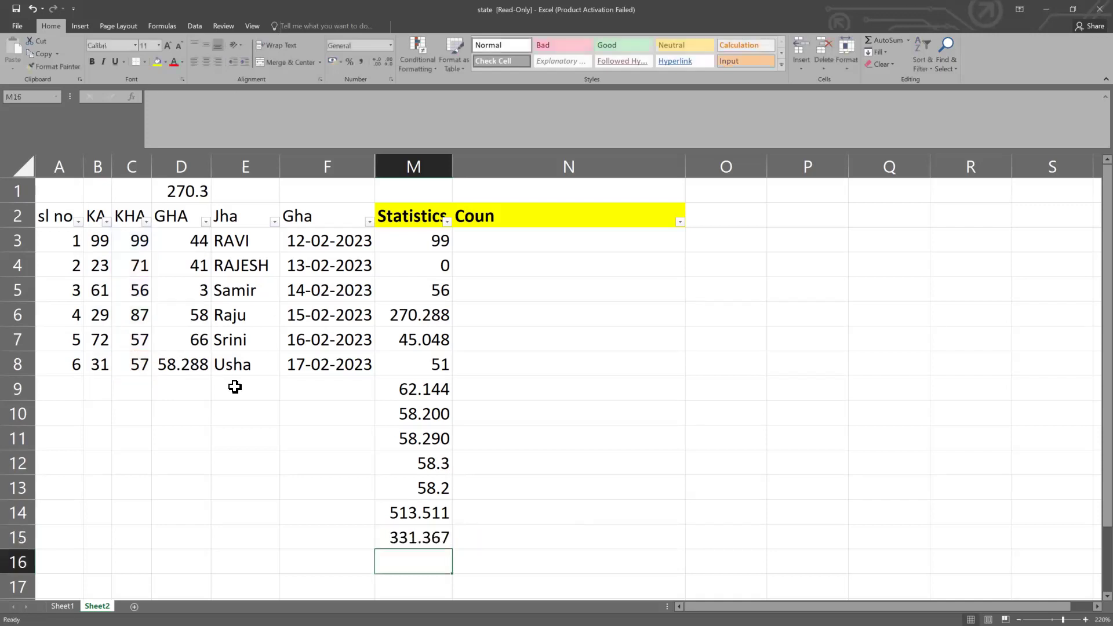
Inspect the VAR.S formulas in M14 and M15 and compare them with the KHA values in C3:C8
click(428, 525)
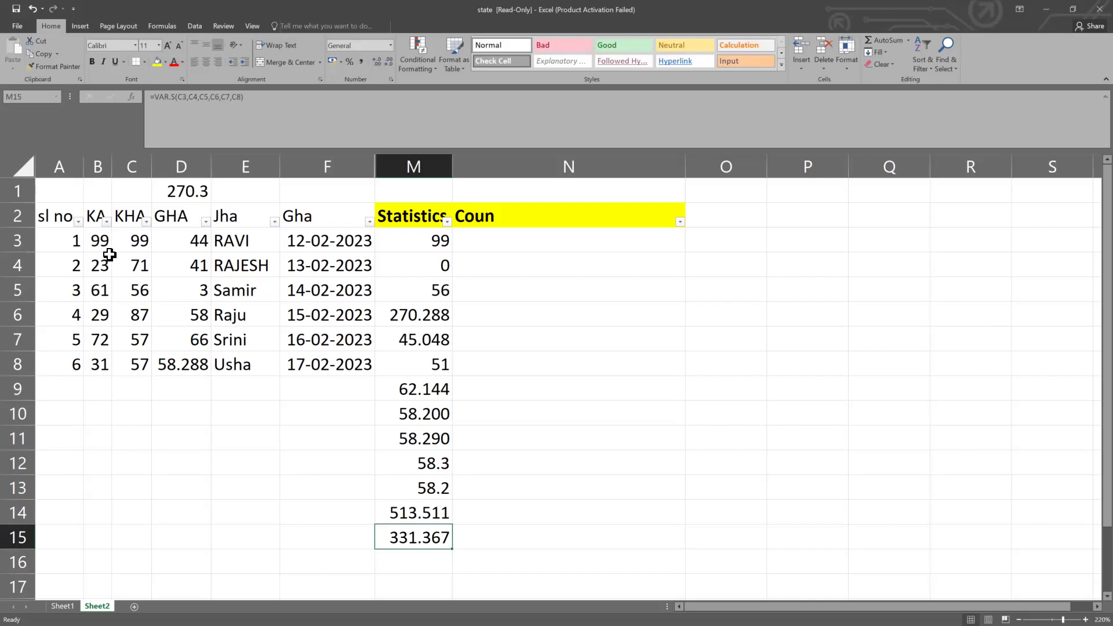
click(133, 244)
drag(141, 291, 140, 364)
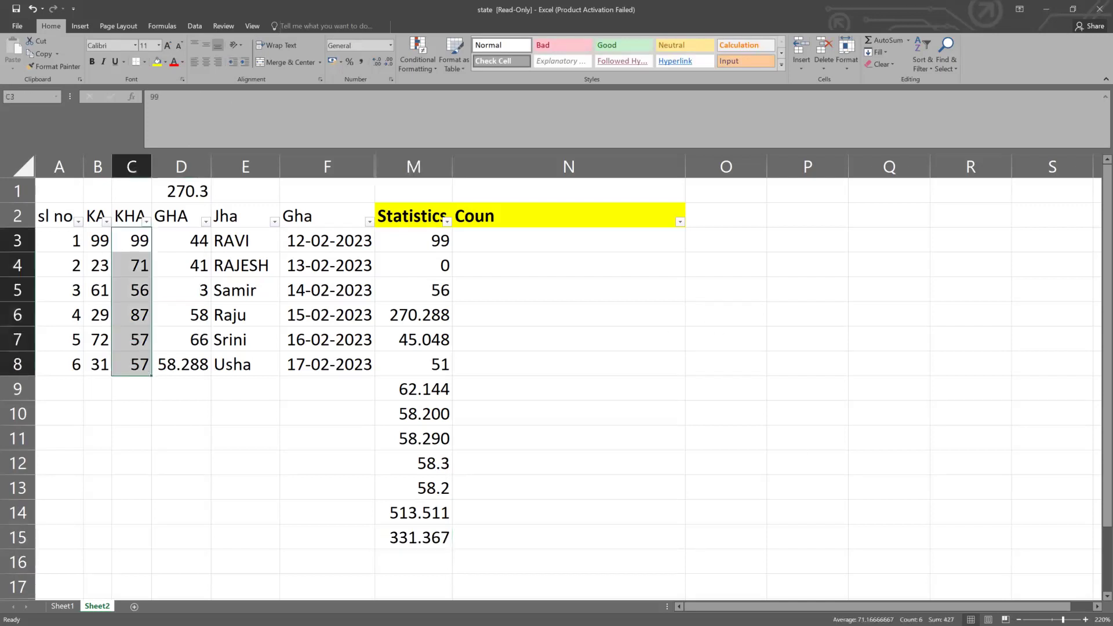
click(428, 542)
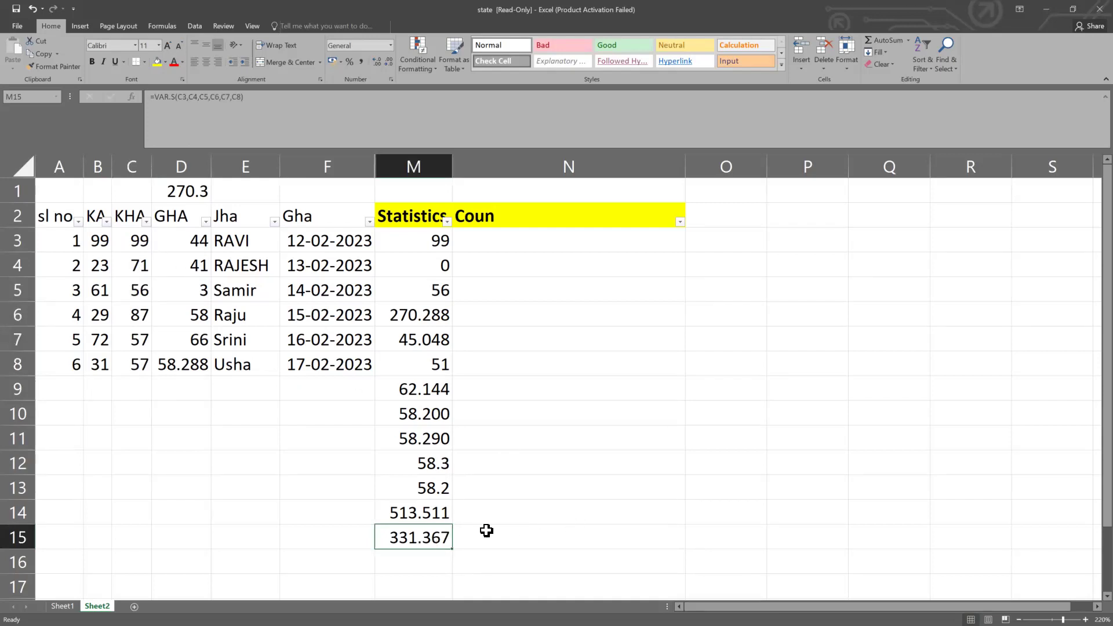
drag(139, 240, 146, 359)
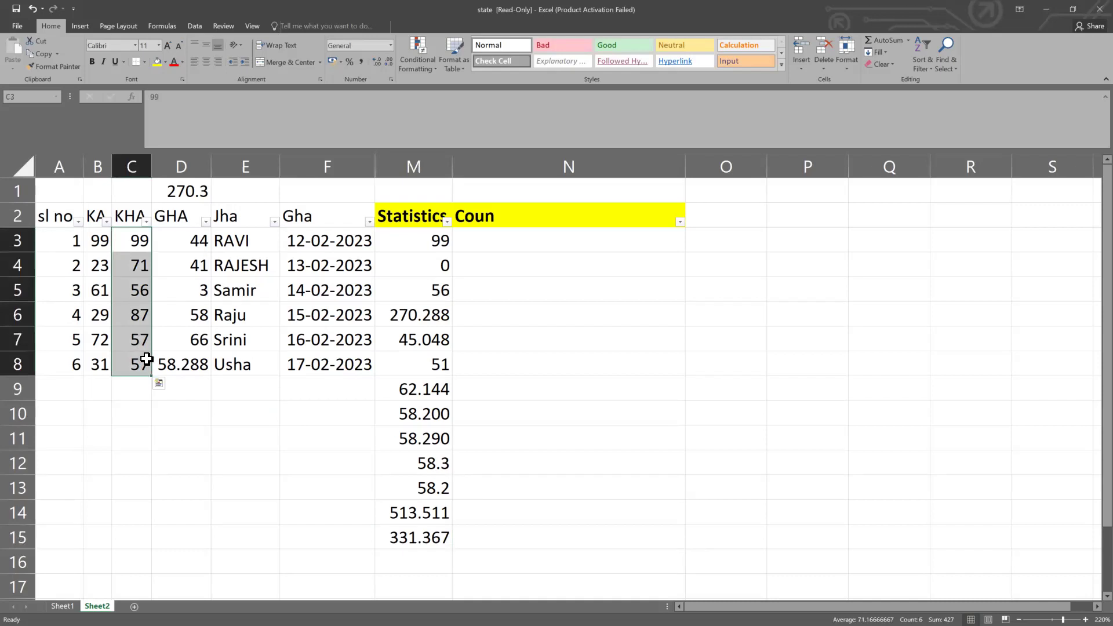
click(422, 516)
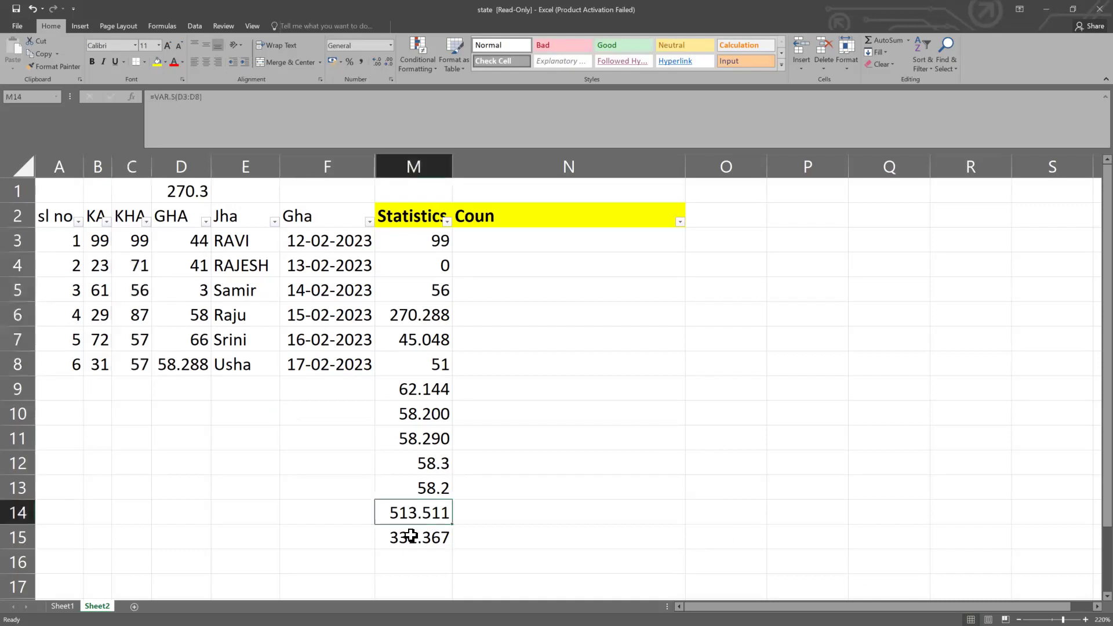
click(411, 536)
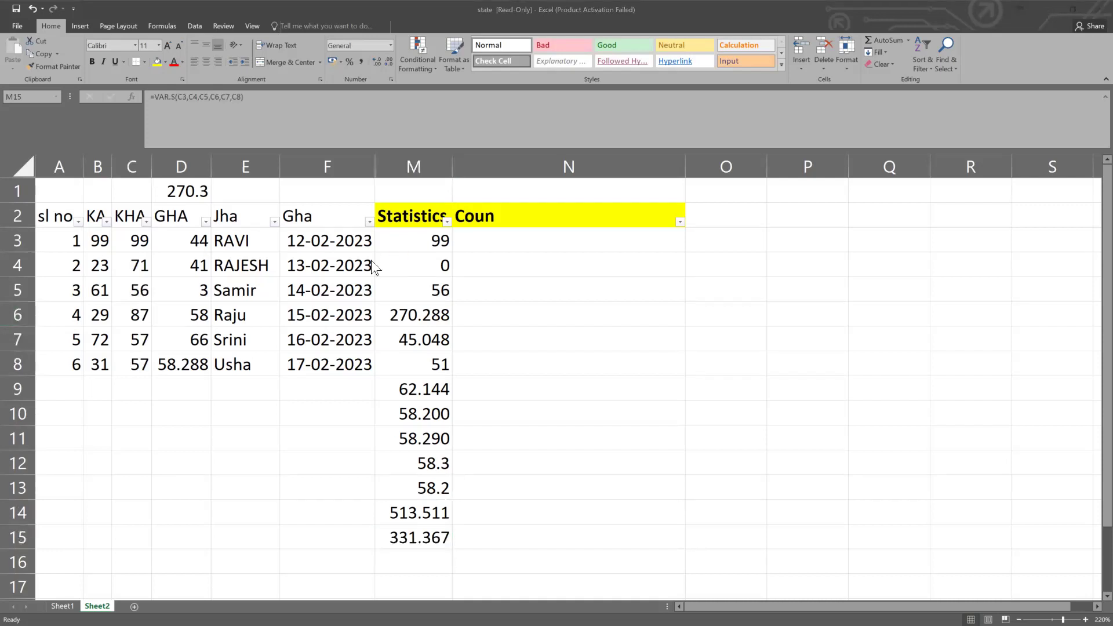
Switch to ChatGPT and ask in the open conversation "whats is variance and it's used for ?"
key(alt+Tab)
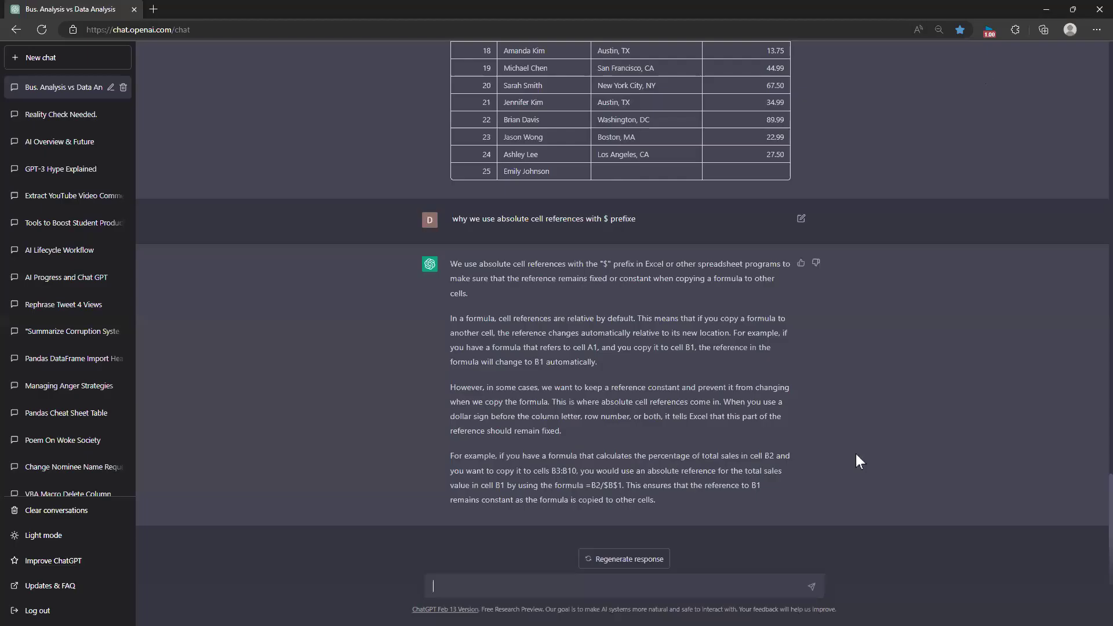
text(whats is variance )
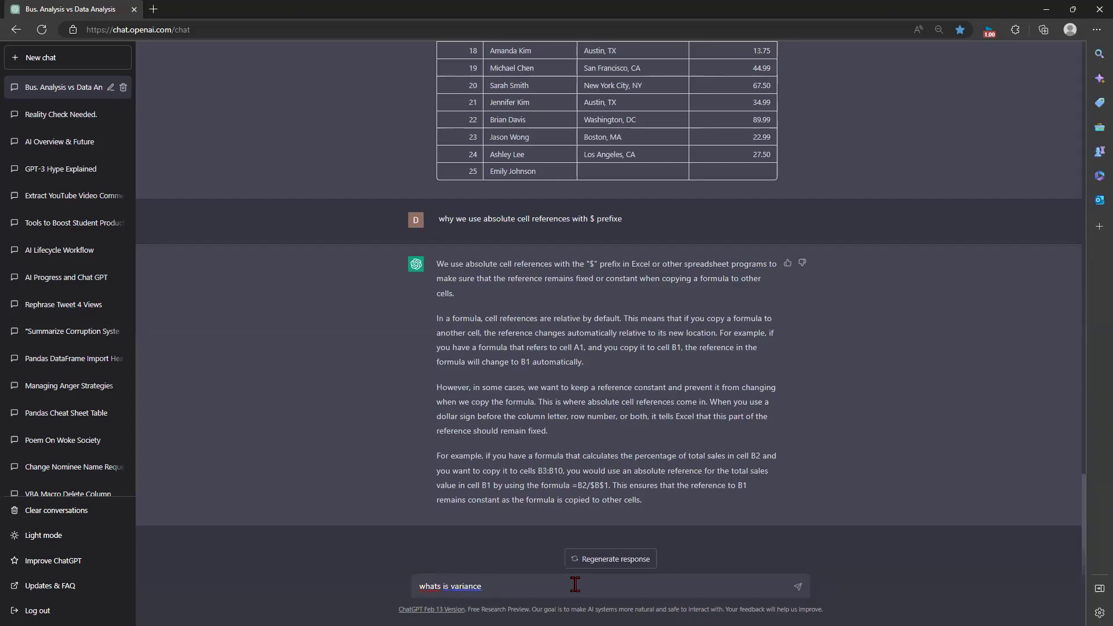
text( used for ?)
double_click(484, 587)
text(and it's)
key(Return)
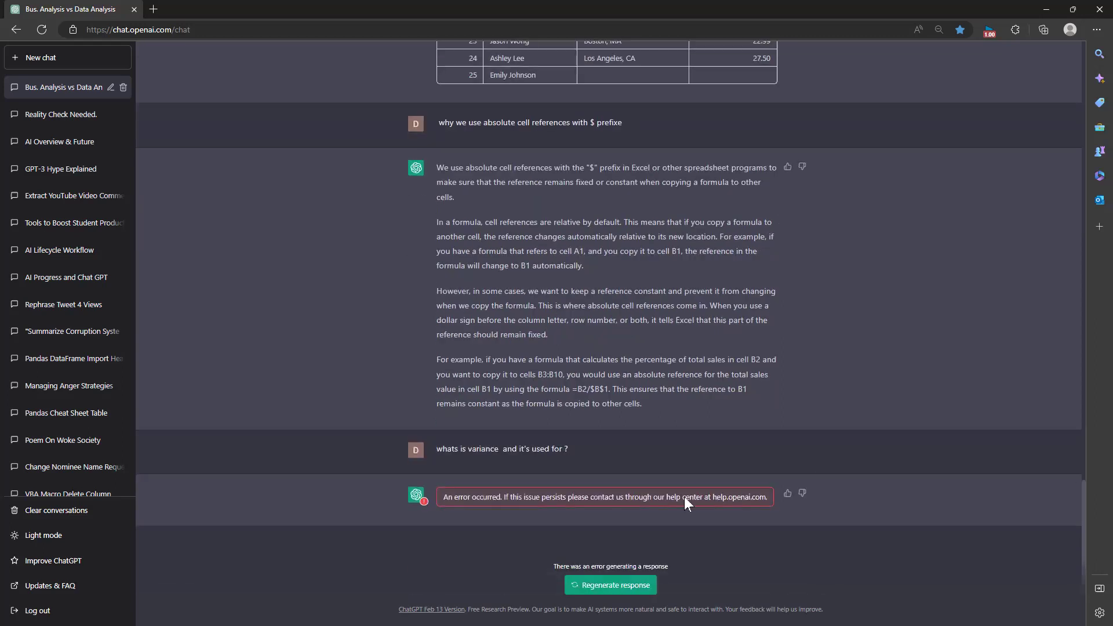
Copy the variance question, reload ChatGPT to a new chat and submit the same question there
drag(600, 450, 439, 448)
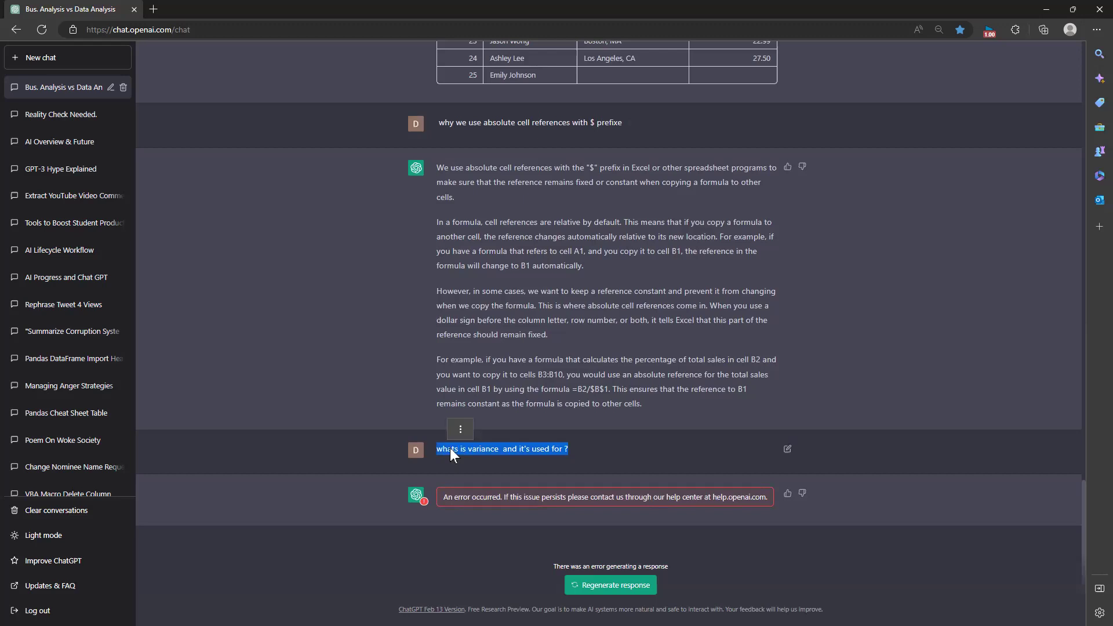
click(264, 29)
key(Return)
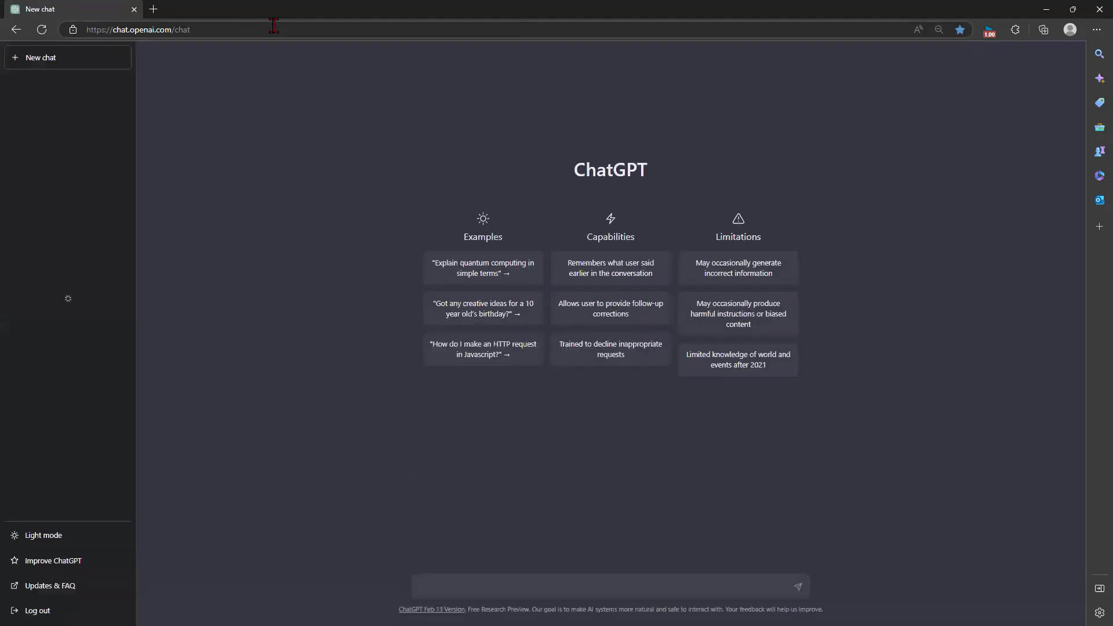
text(whats is variance  and it's used for ?)
key(Return)
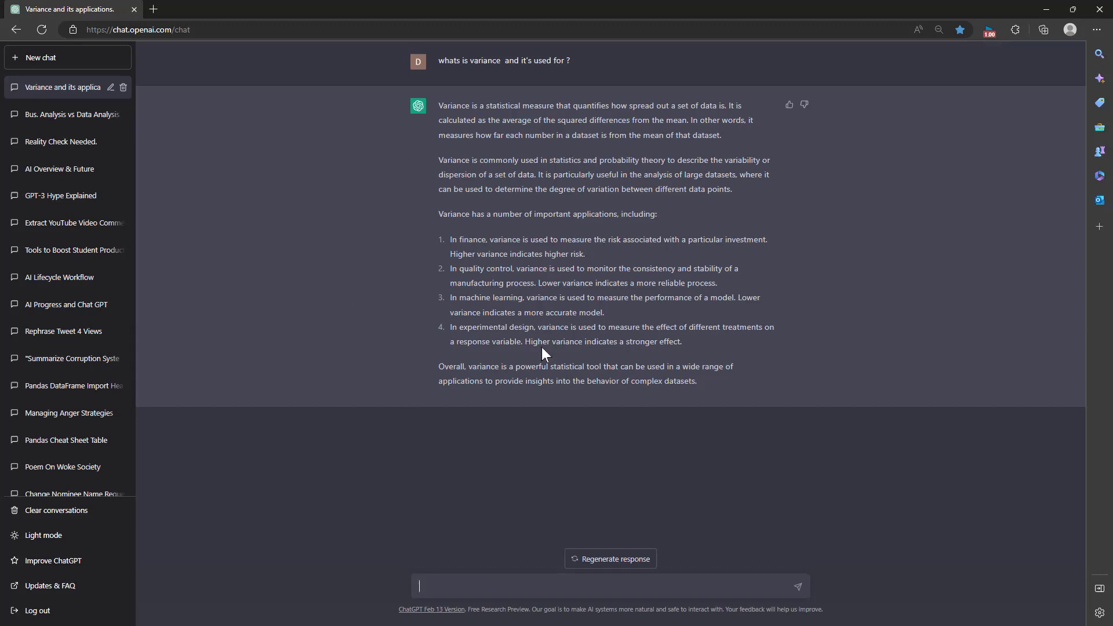
Return to the Excel sheet, review the suggested standard deviation functions in M16 and start a STDEV.S formula there
click(1046, 10)
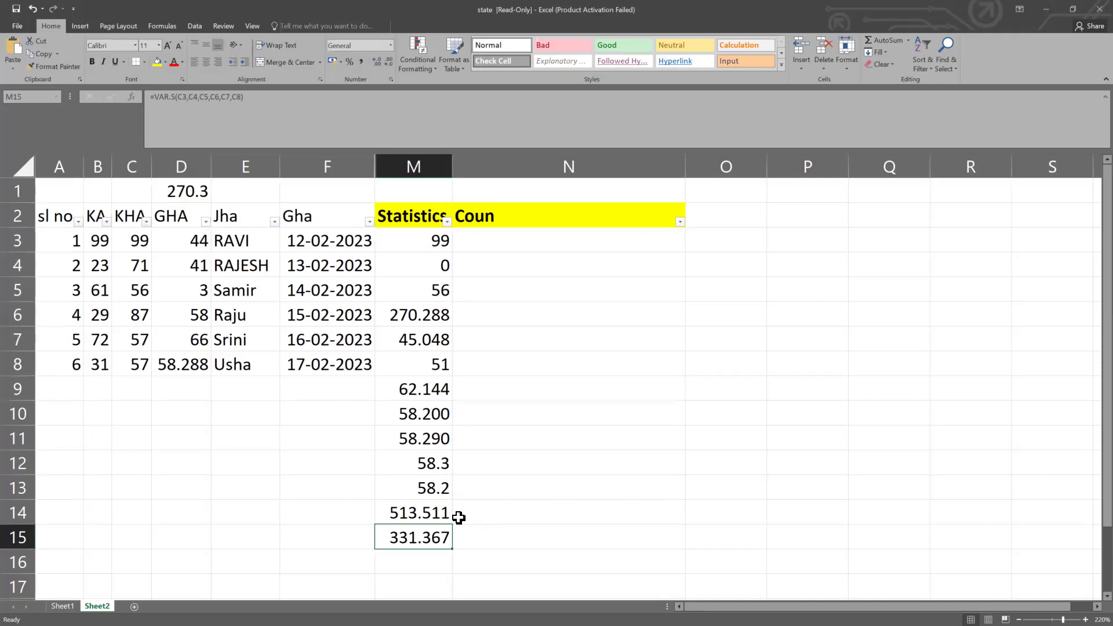
click(553, 459)
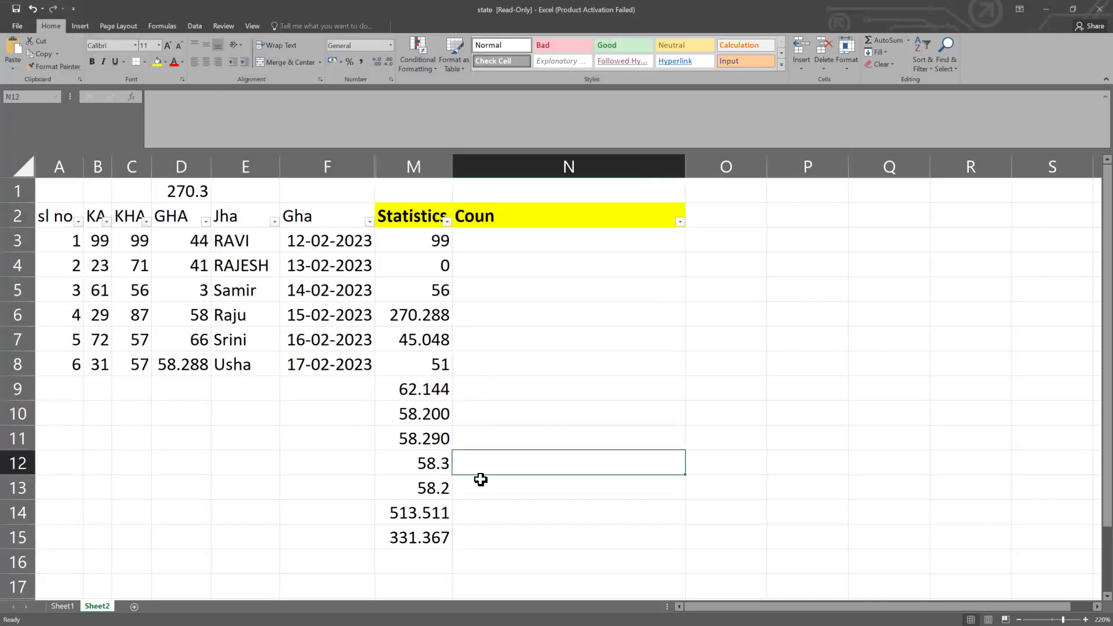
click(397, 557)
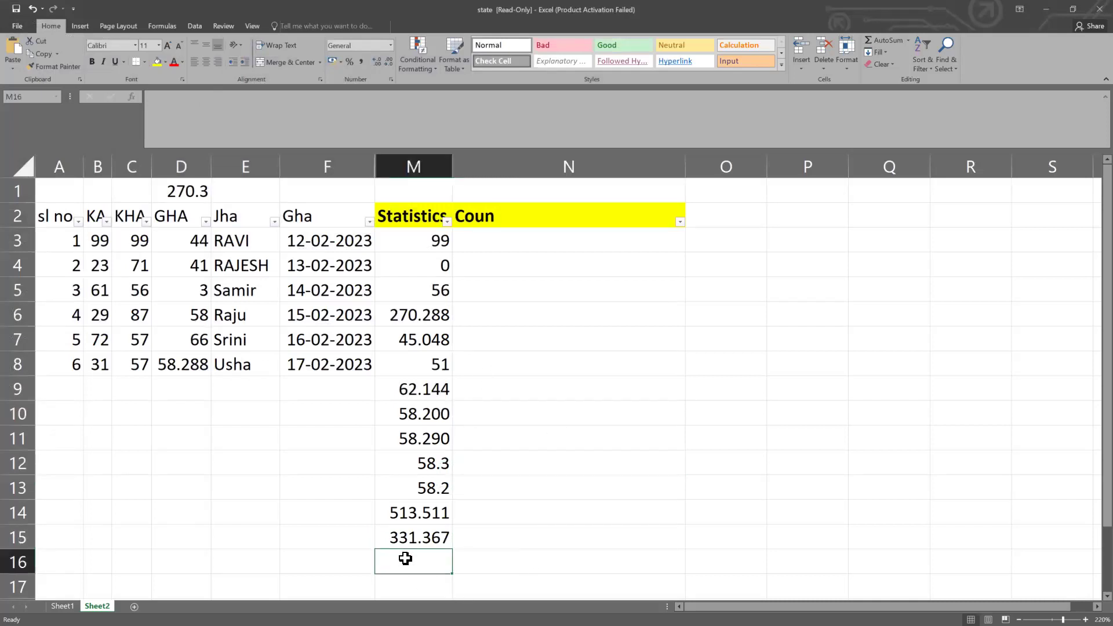
double_click(418, 565)
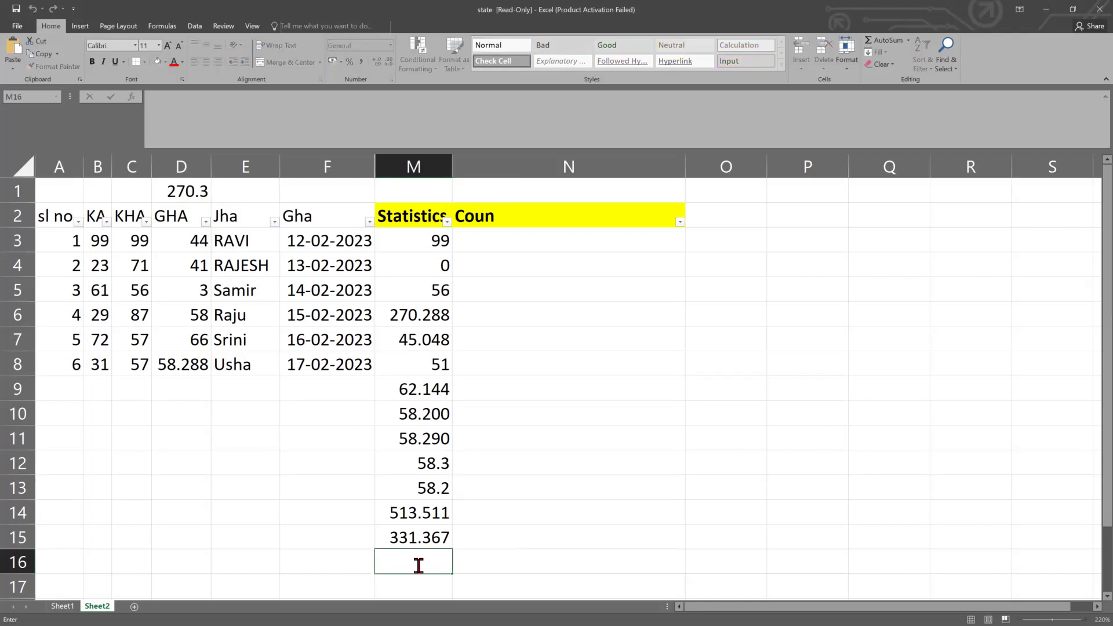
text(=)
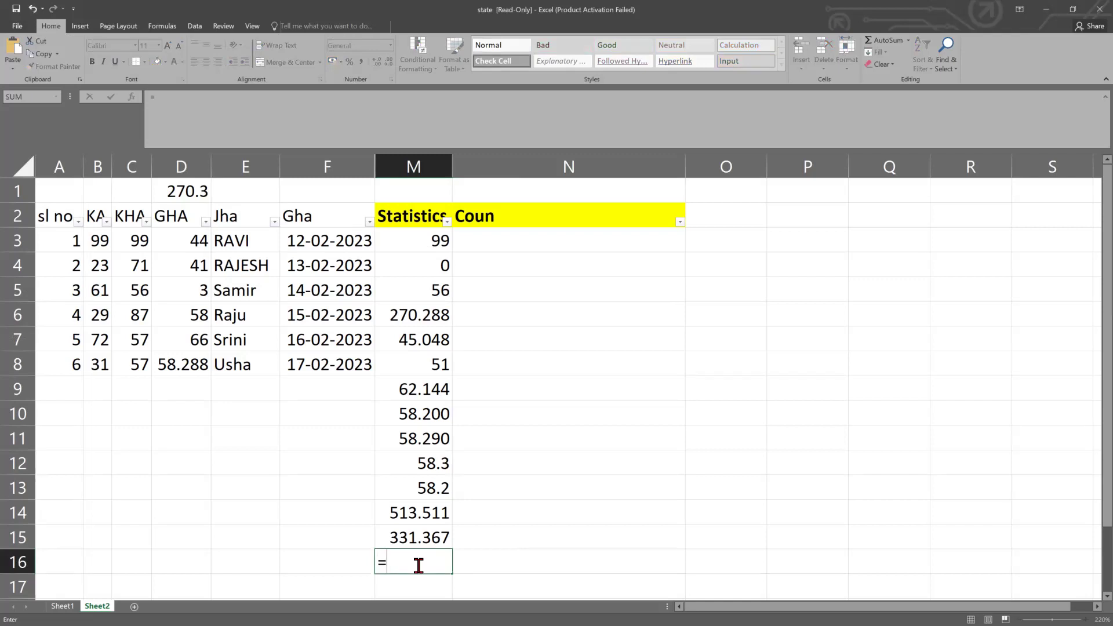
text(stad)
key(BackSpace)
key(BackSpace)
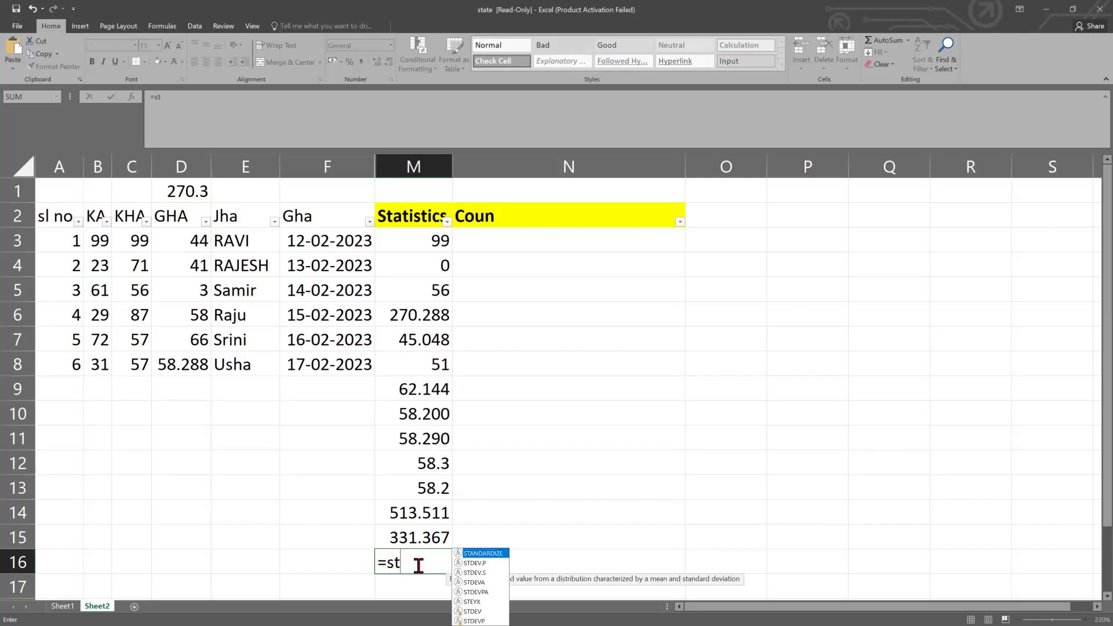
key(Down)
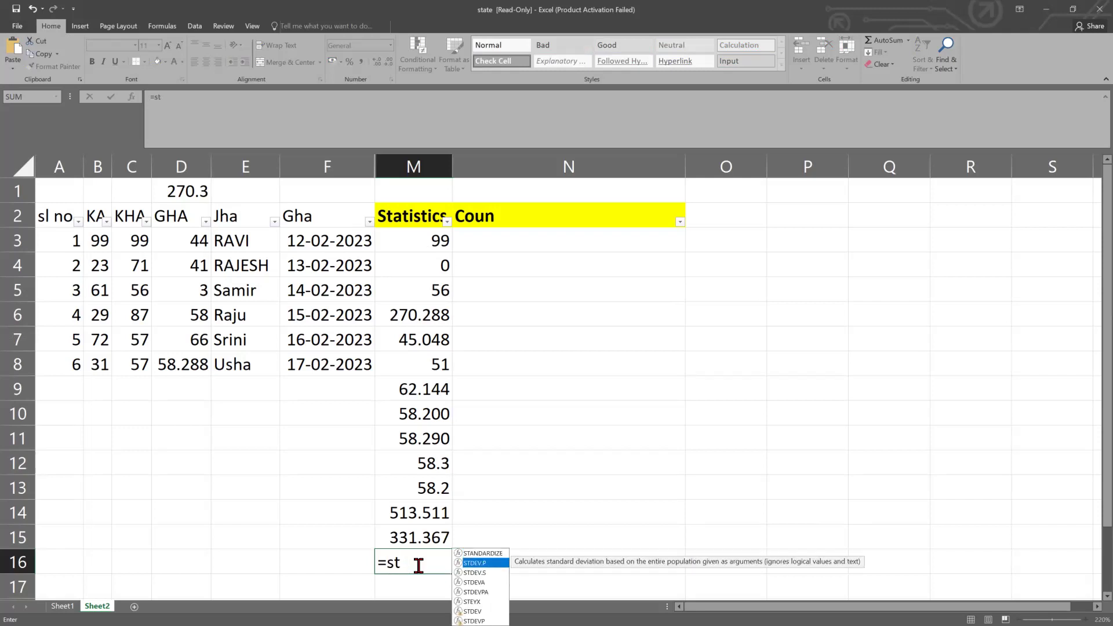
key(Down)
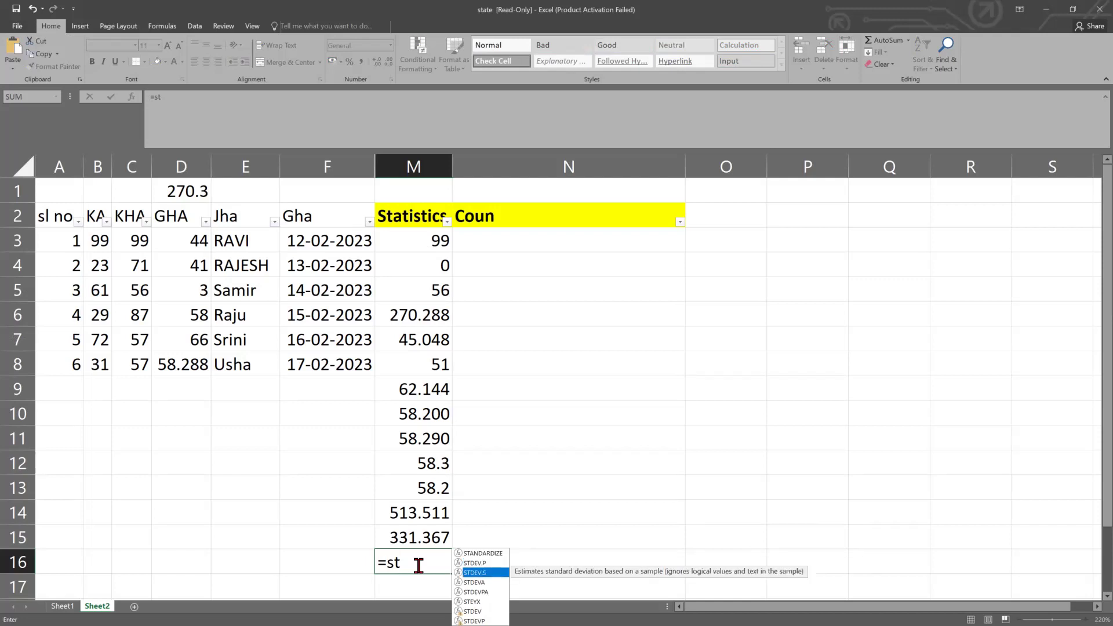
key(Tab)
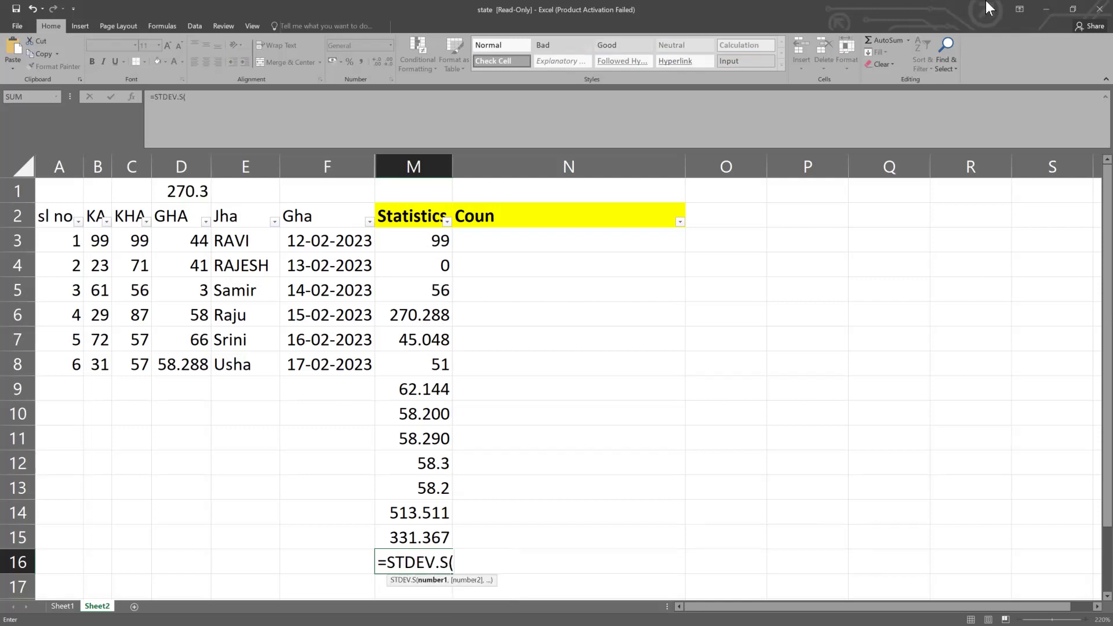
Complete the STDEV.S formula in M16 with the KHA range C3:C8 and check it
drag(131, 240, 129, 371)
text())
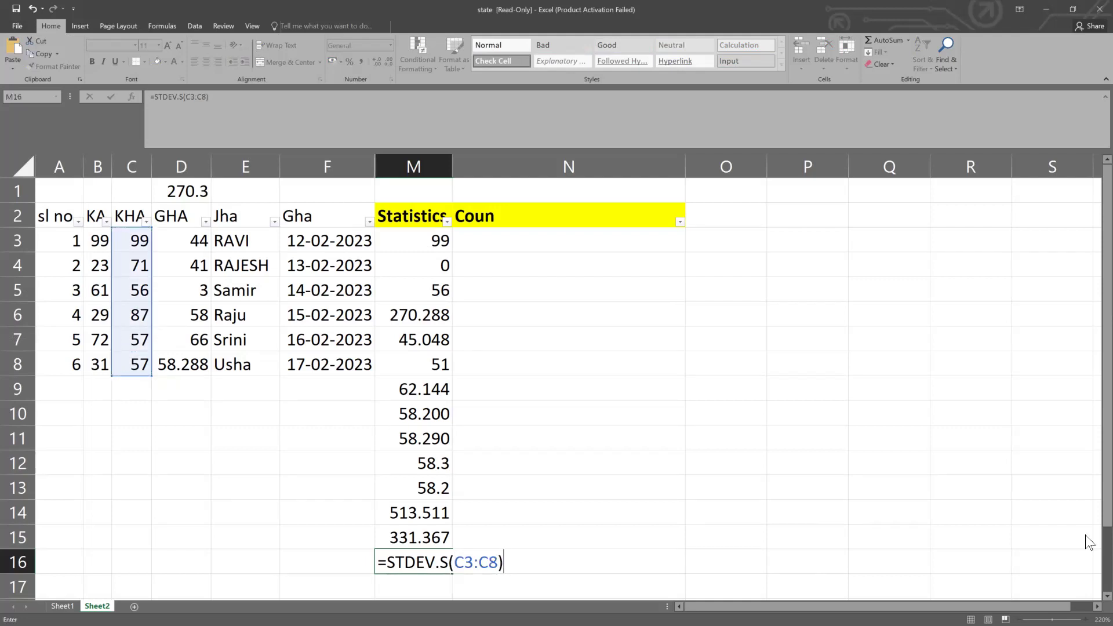
key(Return)
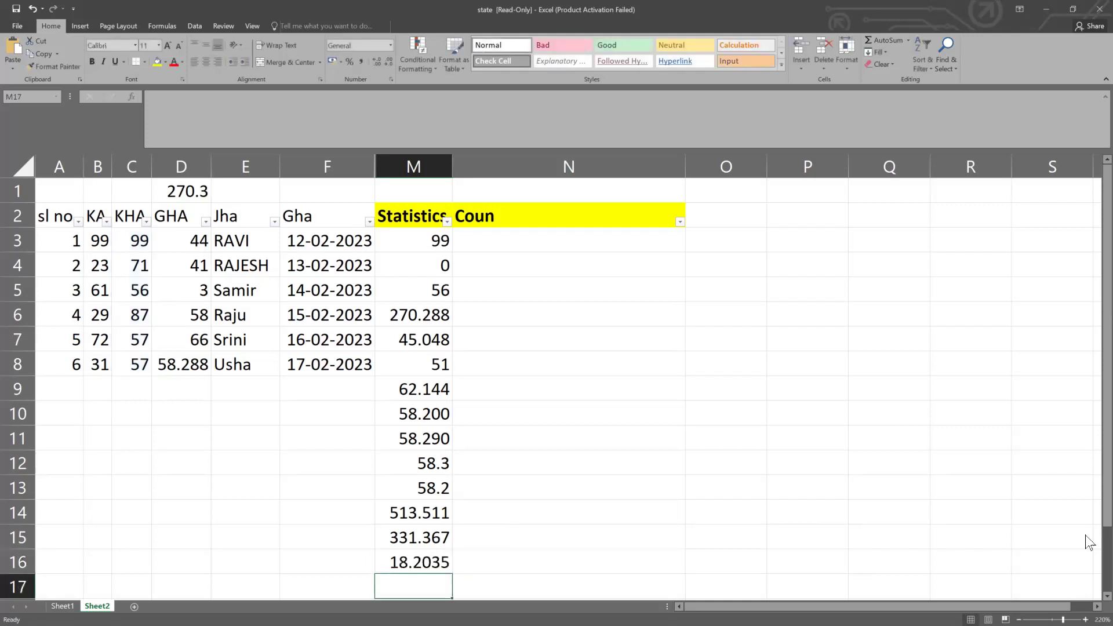
click(399, 567)
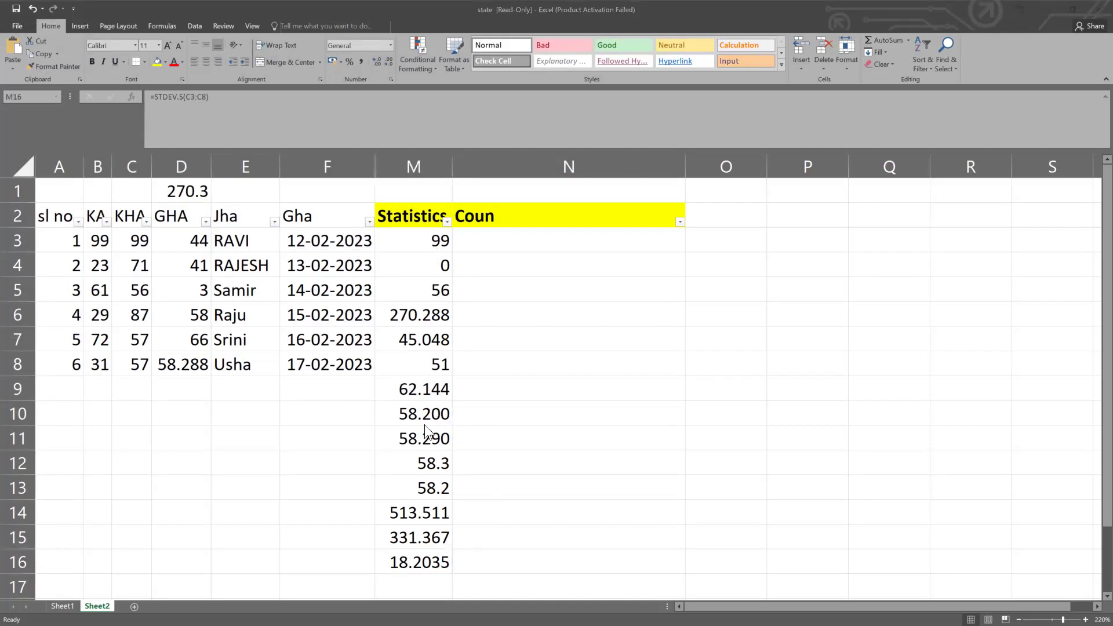
Switch to ChatGPT and copy the earlier variance question into the message field
key(alt+Tab)
drag(438, 57, 572, 65)
key(ctrl+c)
click(485, 585)
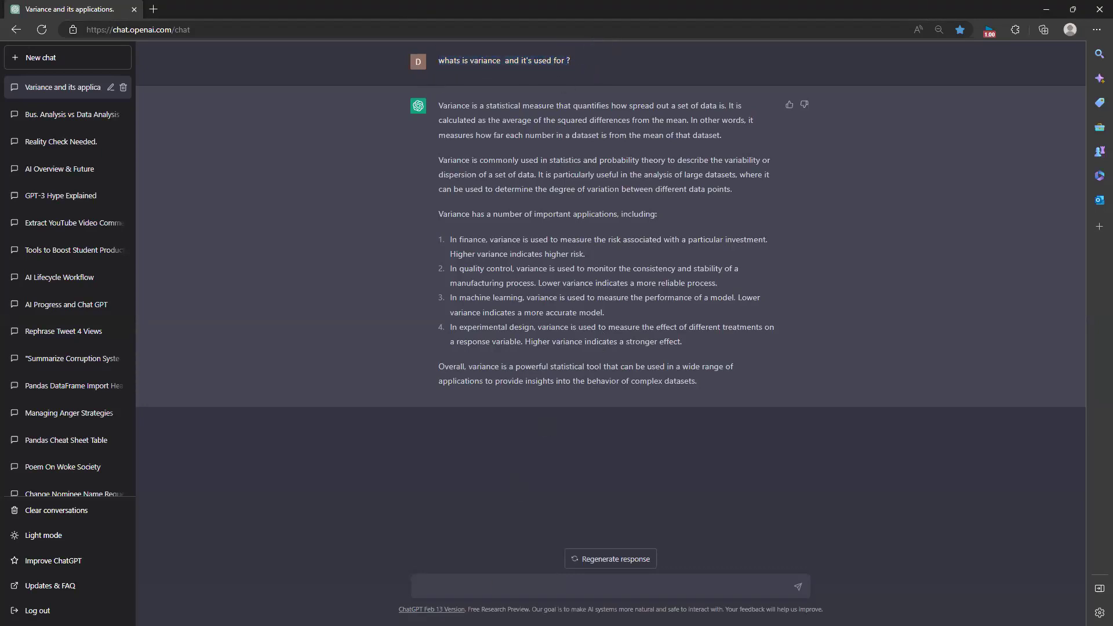
key(ctrl+v)
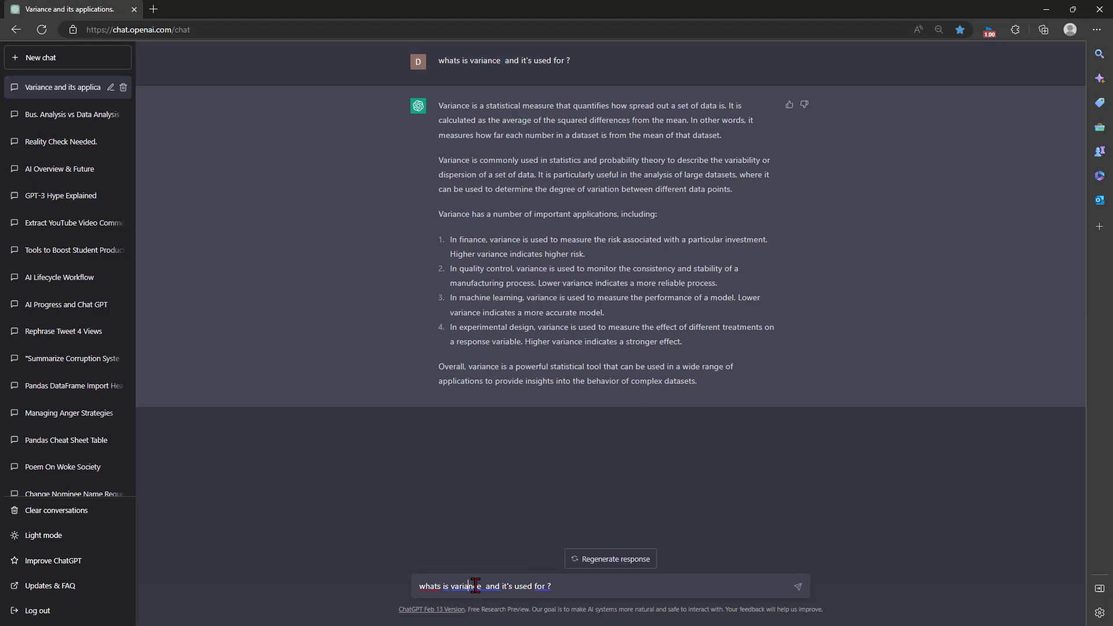
Replace "variance" with "standard deviation" in the pasted question and submit it
click(457, 587)
key(BackSpace)
key(Delete)
key(Delete)
key(Delete)
key(Delete)
key(Delete)
key(Delete)
key(Delete)
text(standard di)
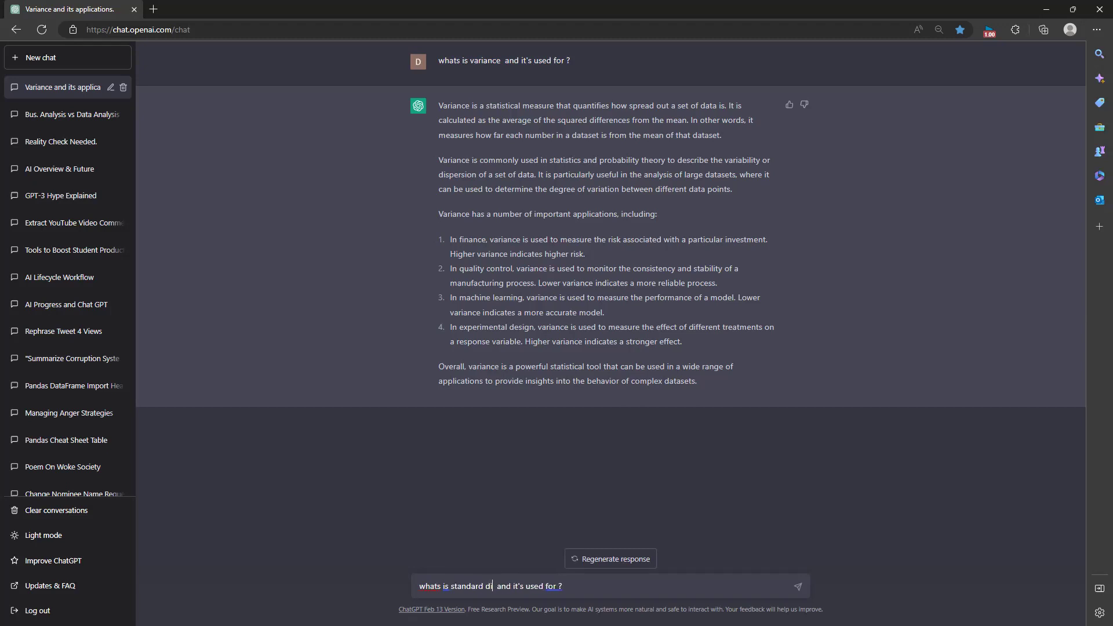
key(BackSpace)
text(eviation)
key(Return)
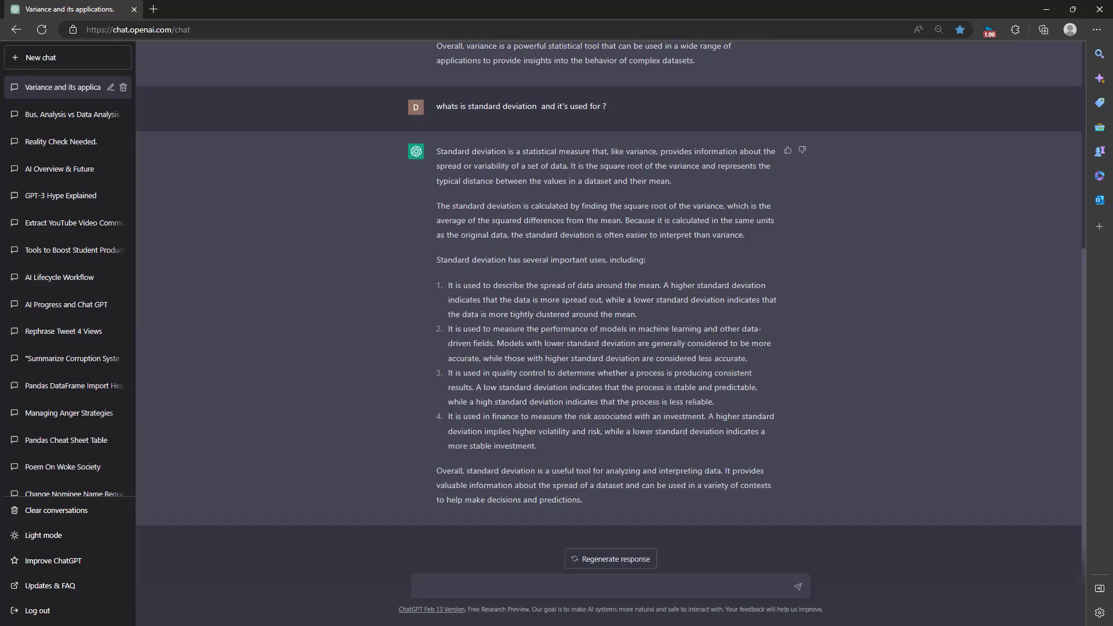
Highlight the four listed uses of standard deviation in the answer and return to the Excel sheet
drag(440, 284, 540, 450)
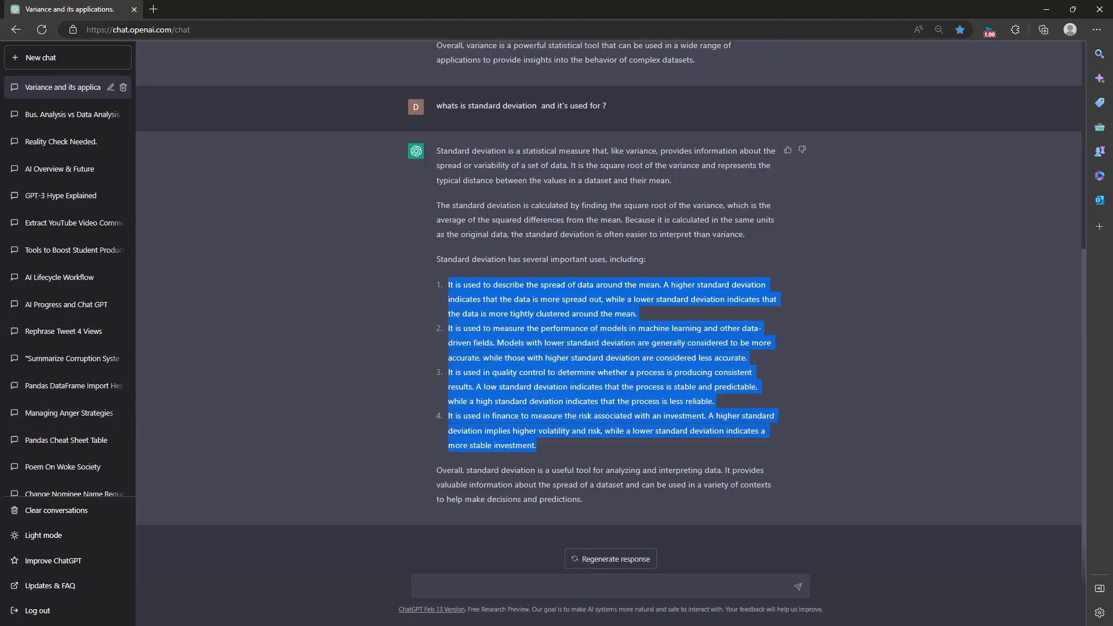
click(1047, 9)
click(475, 346)
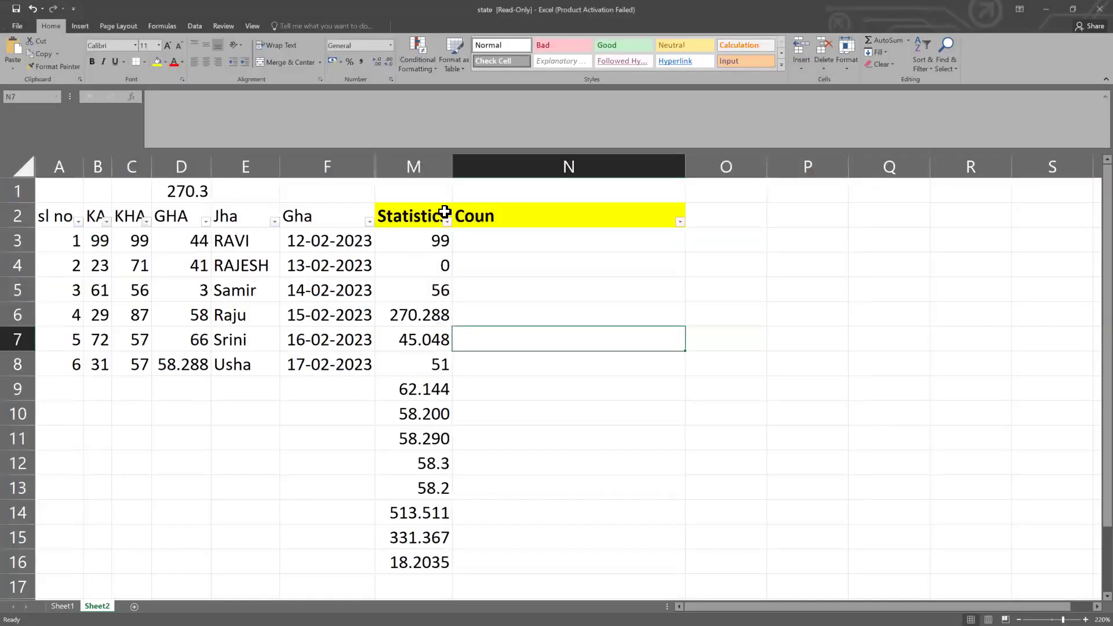
Widen column M so the long decimal values fit, and select the empty cell M17
drag(454, 171, 500, 170)
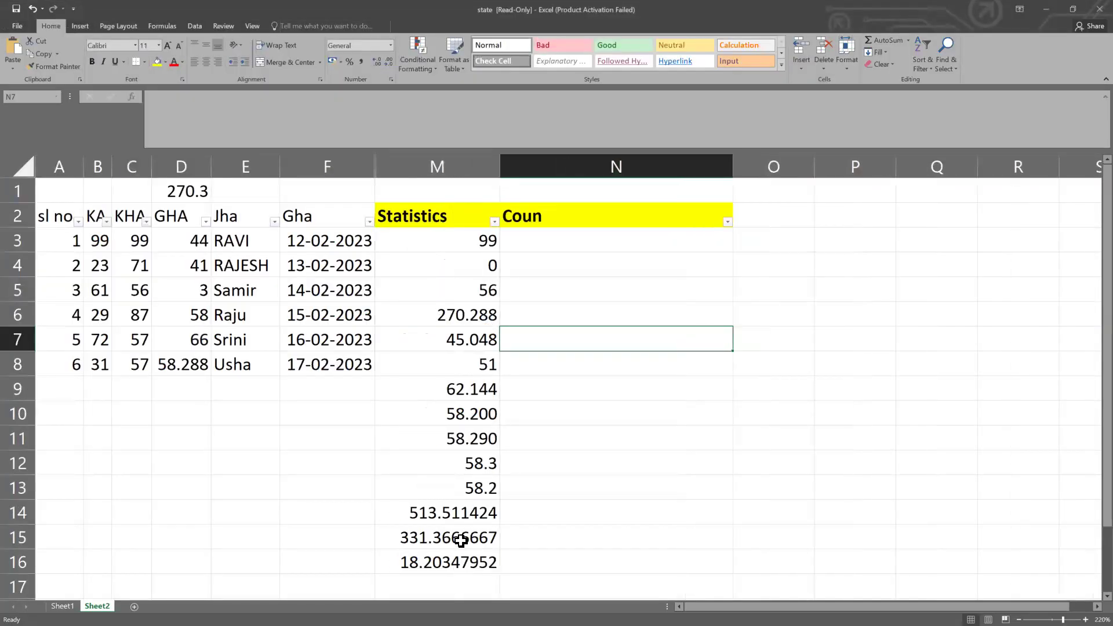
scroll(422, 437, down, 2)
click(421, 437)
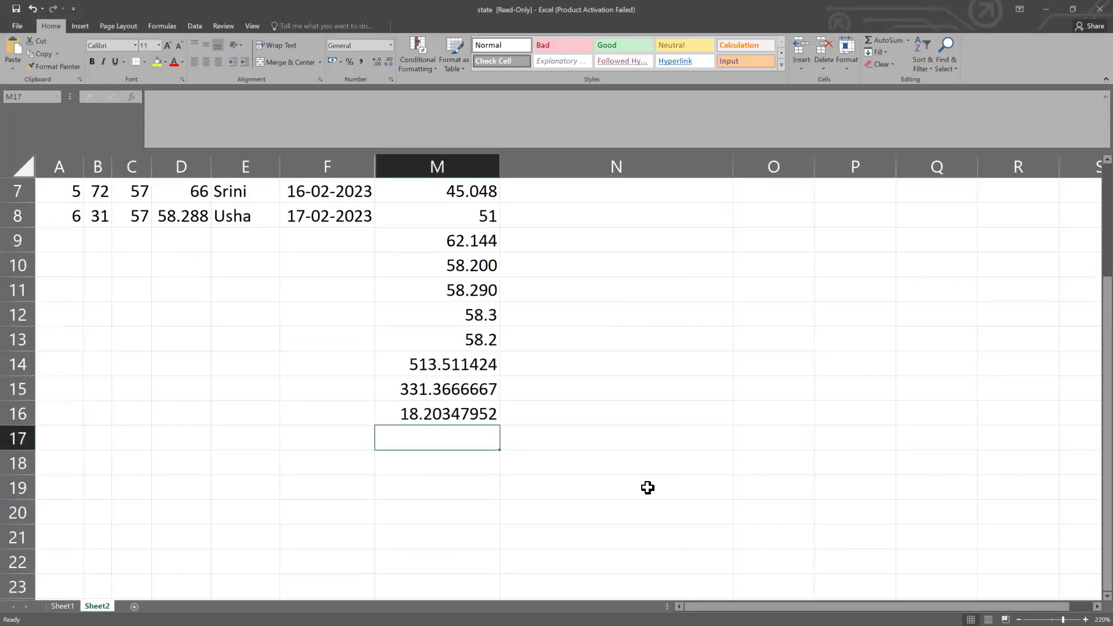
text(=Mean)
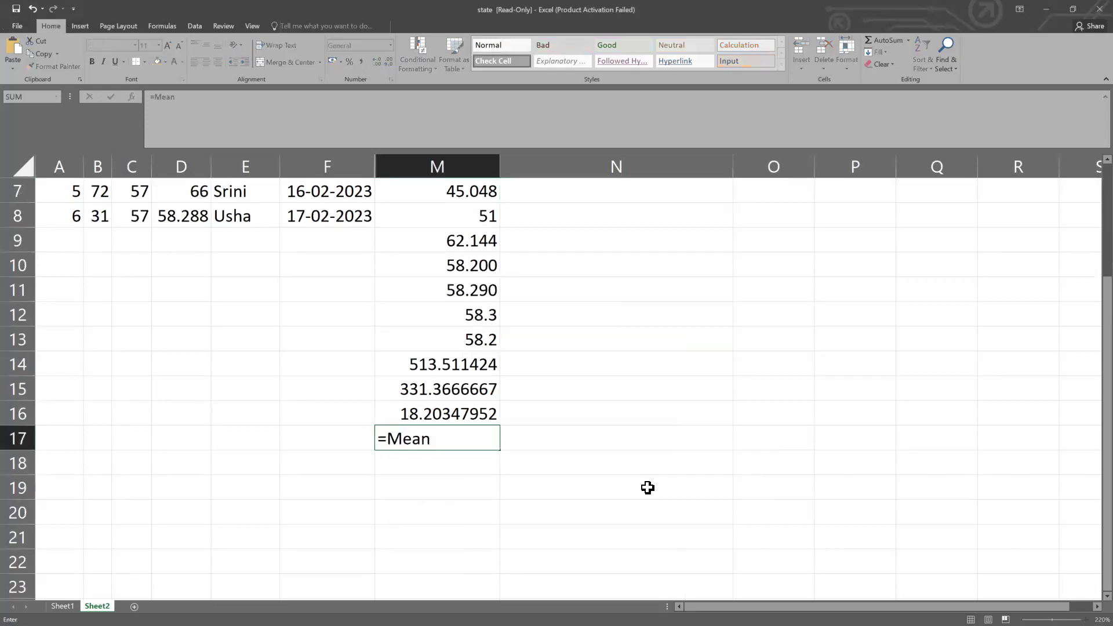
key(BackSpace)
key(BackSpace)
key(BackSpace)
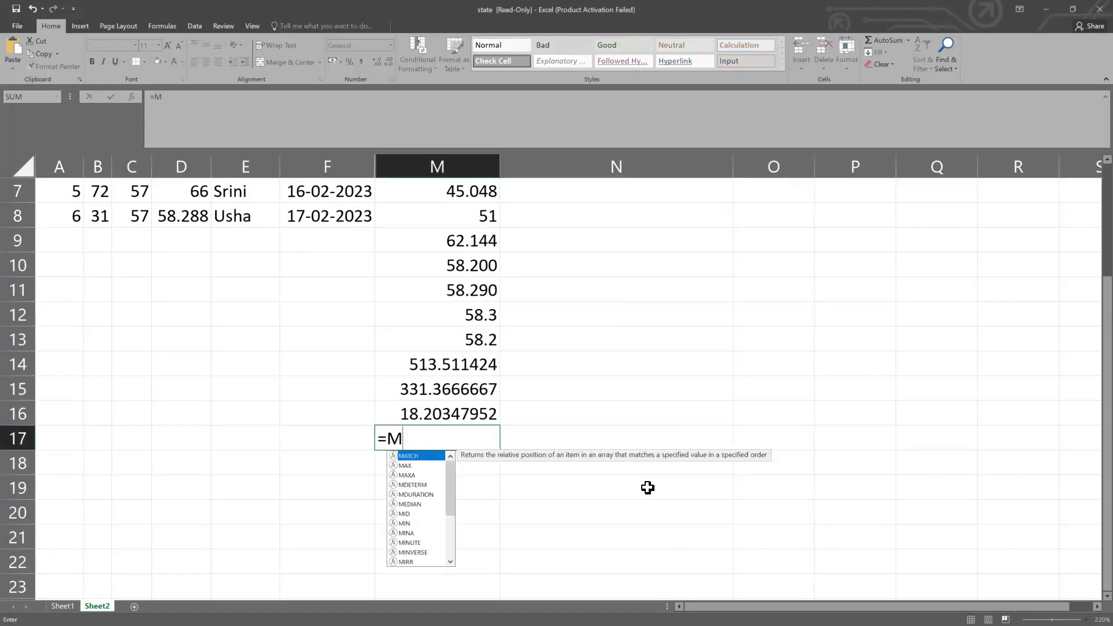
text(i)
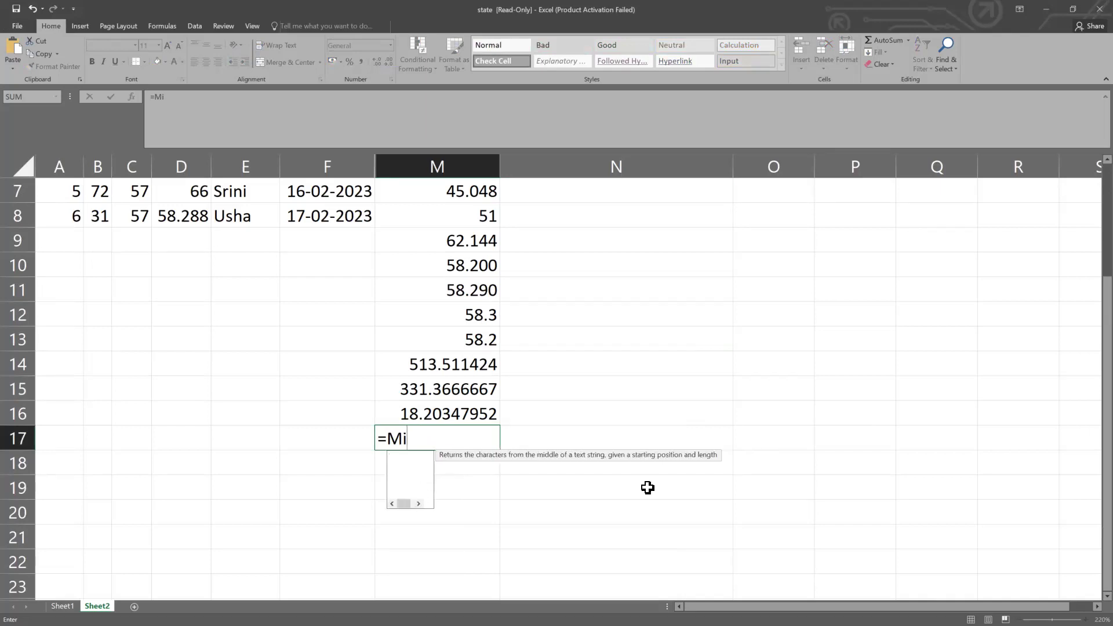
key(BackSpace)
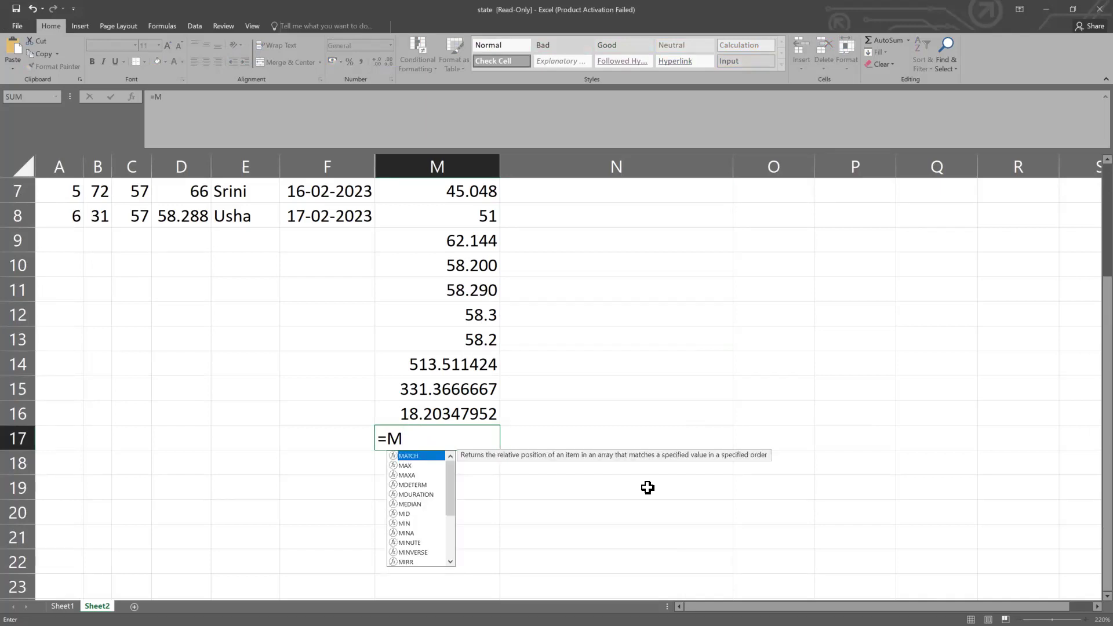
text(ean)
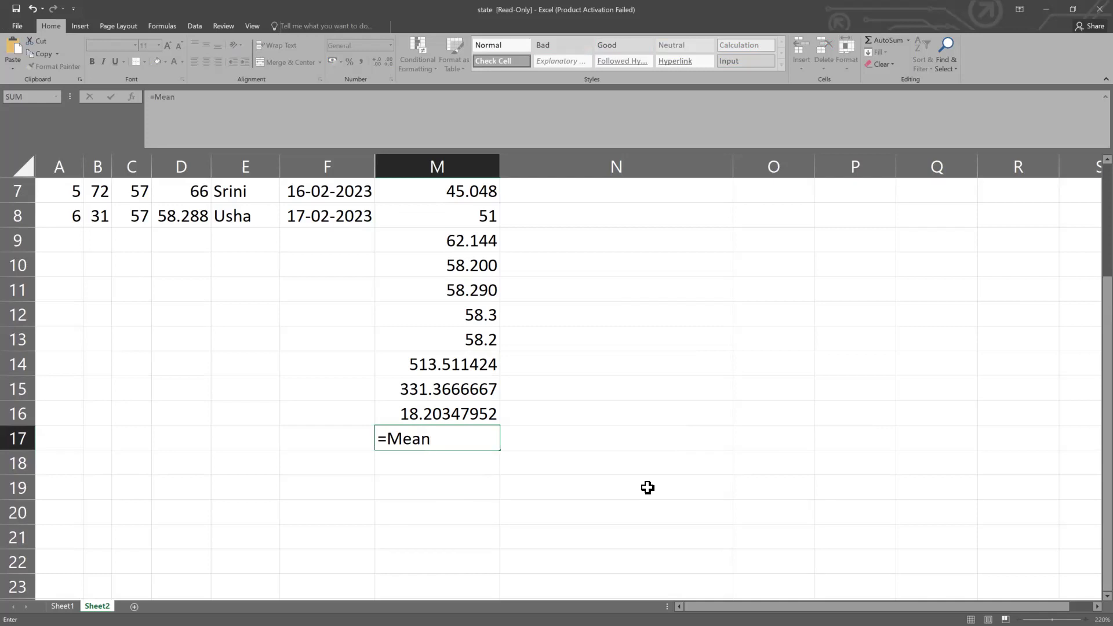
key(BackSpace)
key(BackSpace)
key(BackSpace)
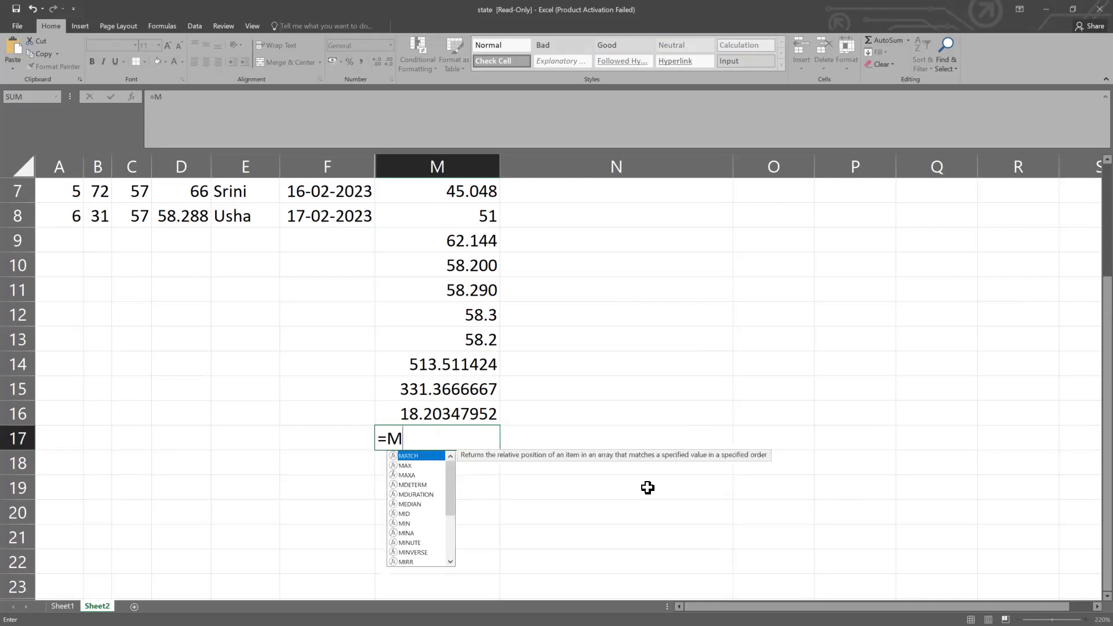
key(BackSpace)
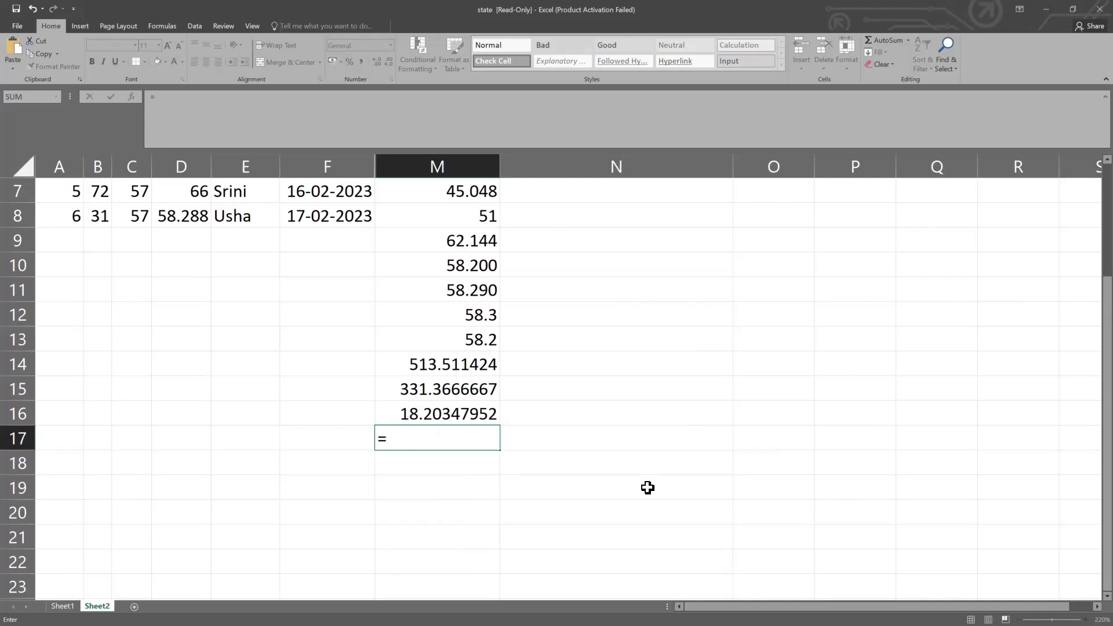
text(m)
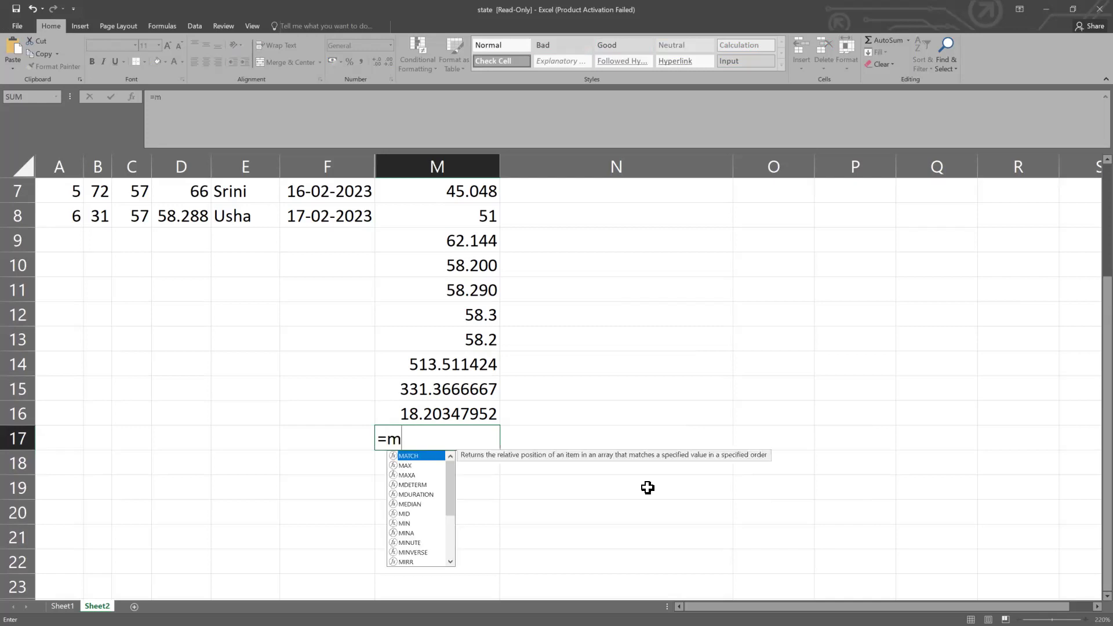
text(ed)
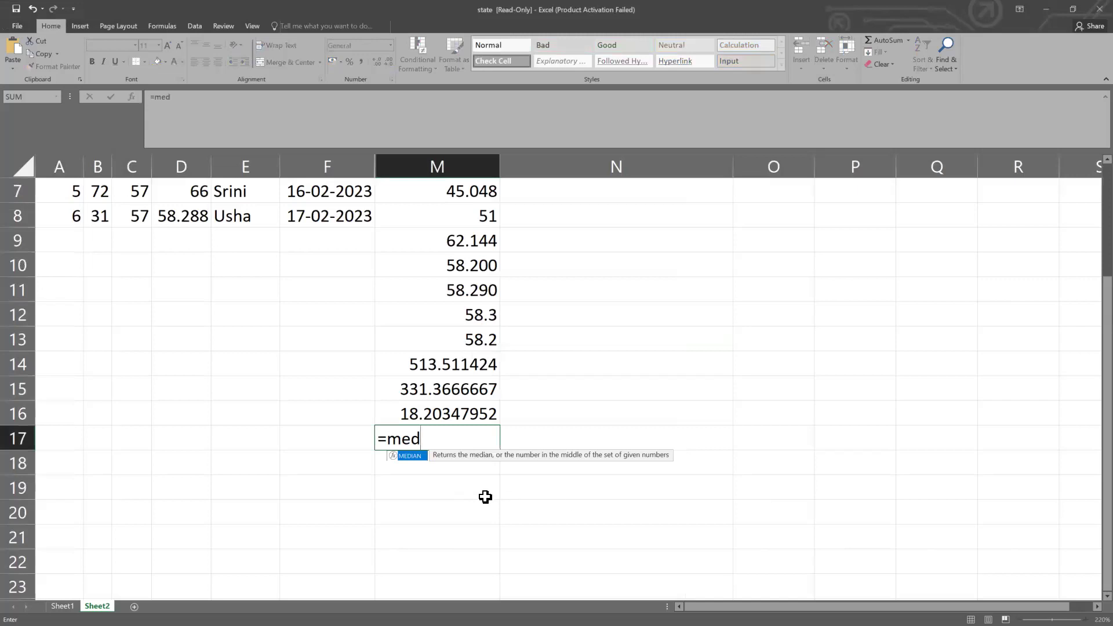
key(BackSpace)
key(BackSpace)
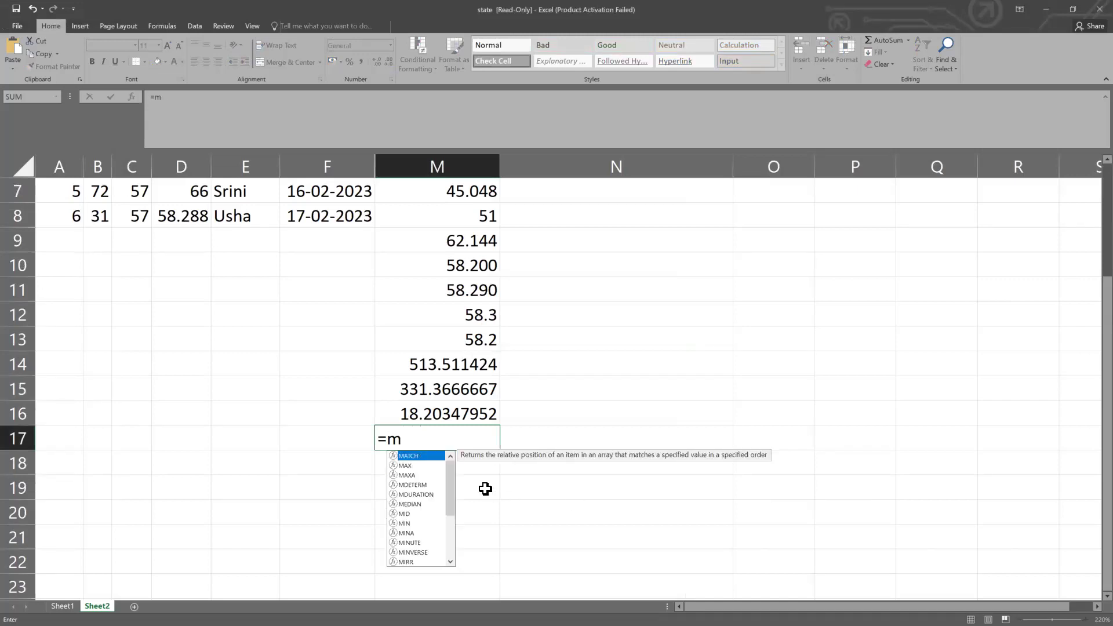
text(e)
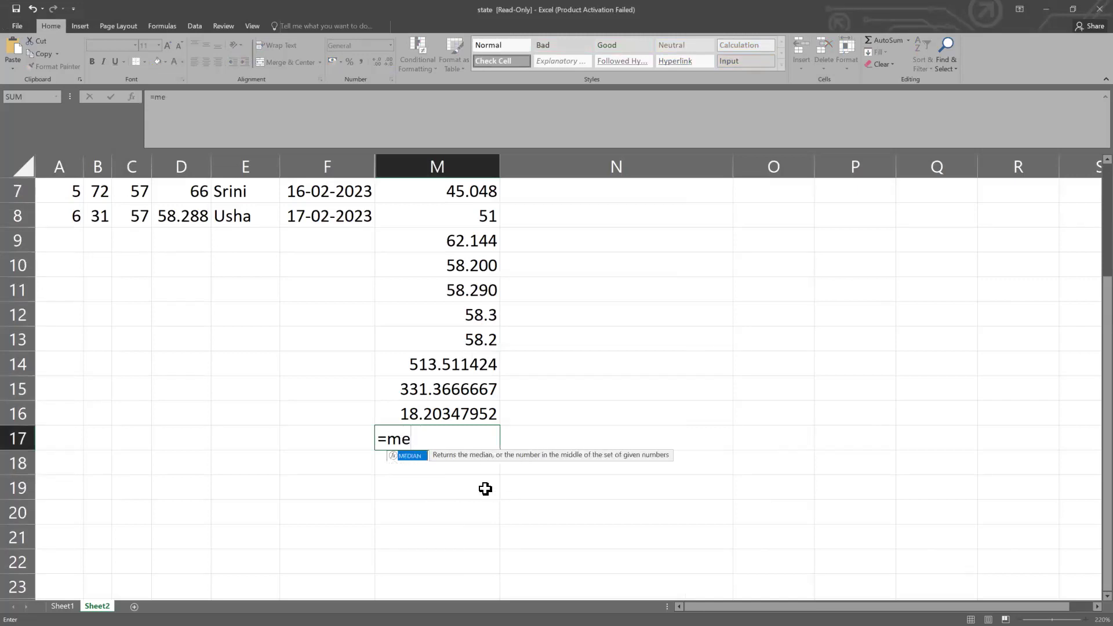
key(BackSpace)
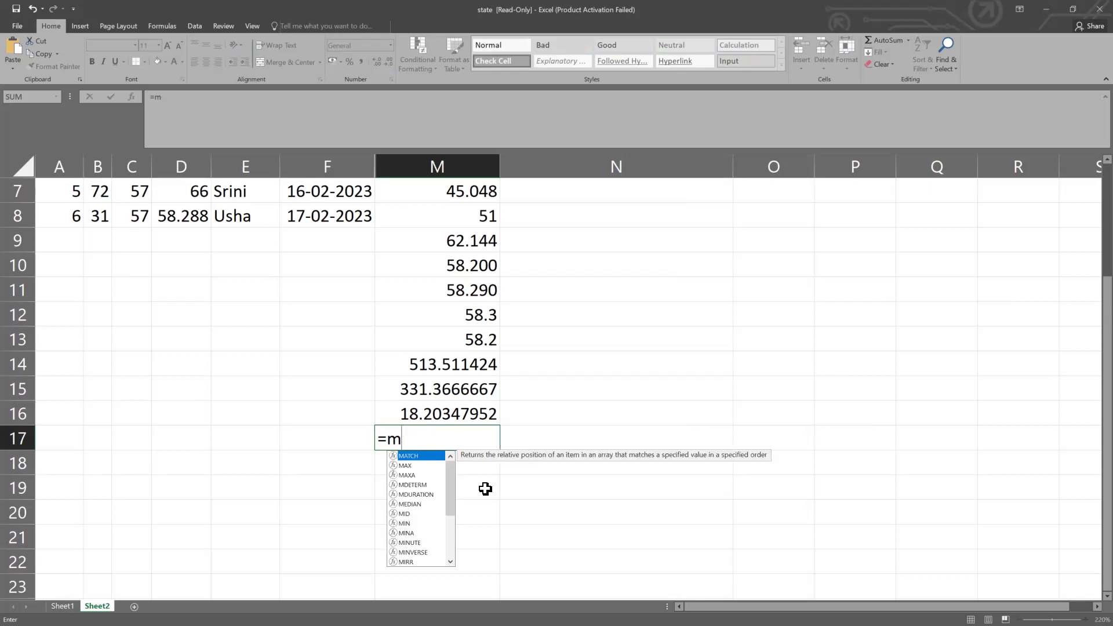
text(od)
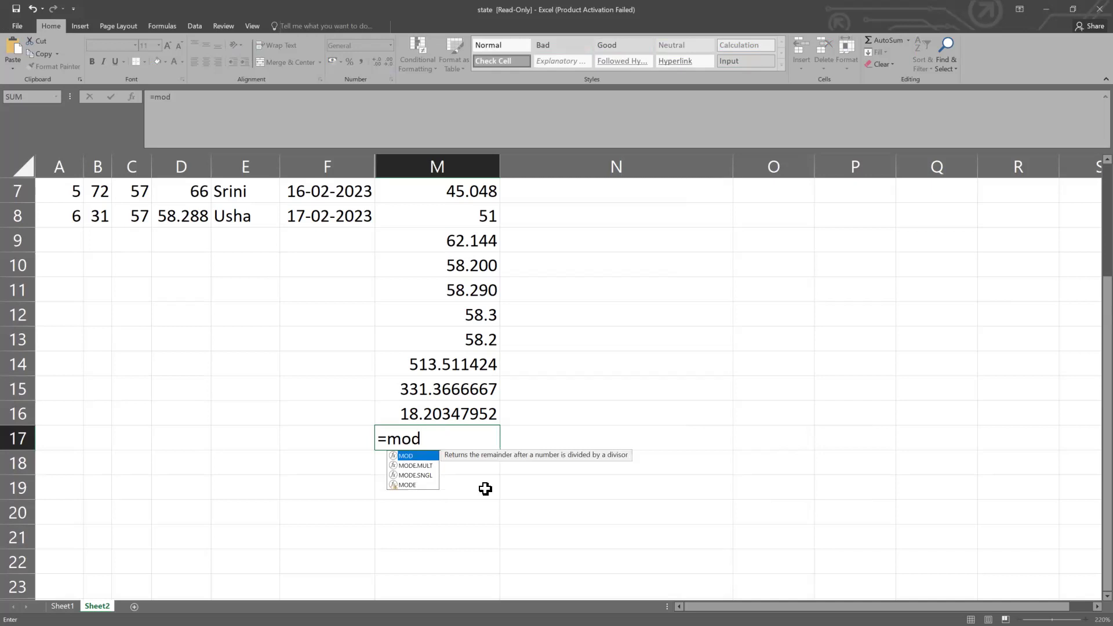
key(BackSpace)
key(BackSpace)
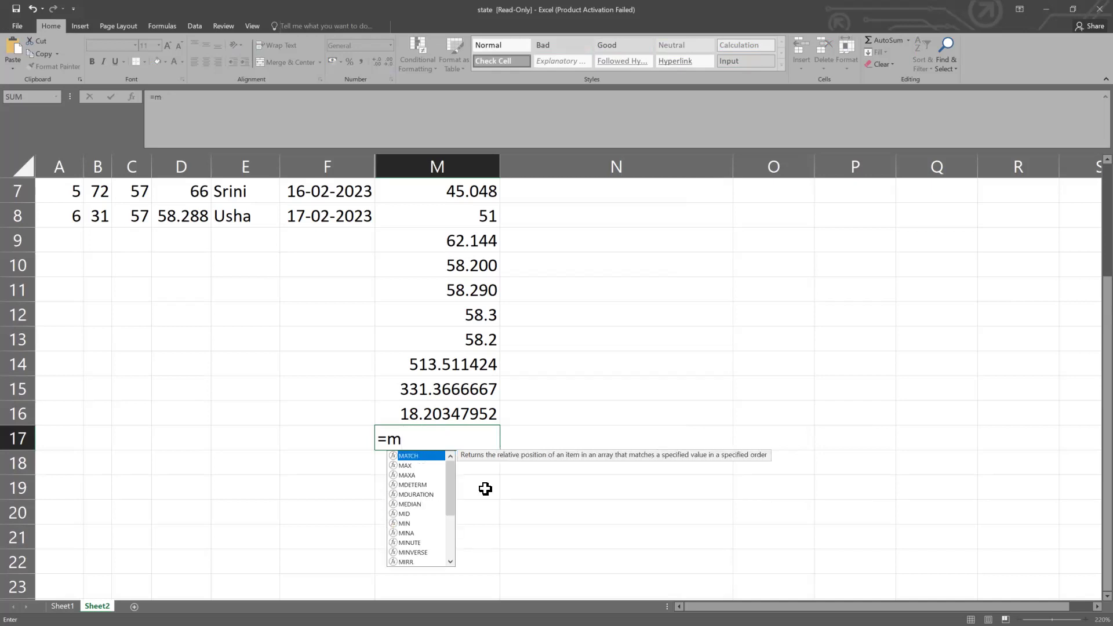
text(en)
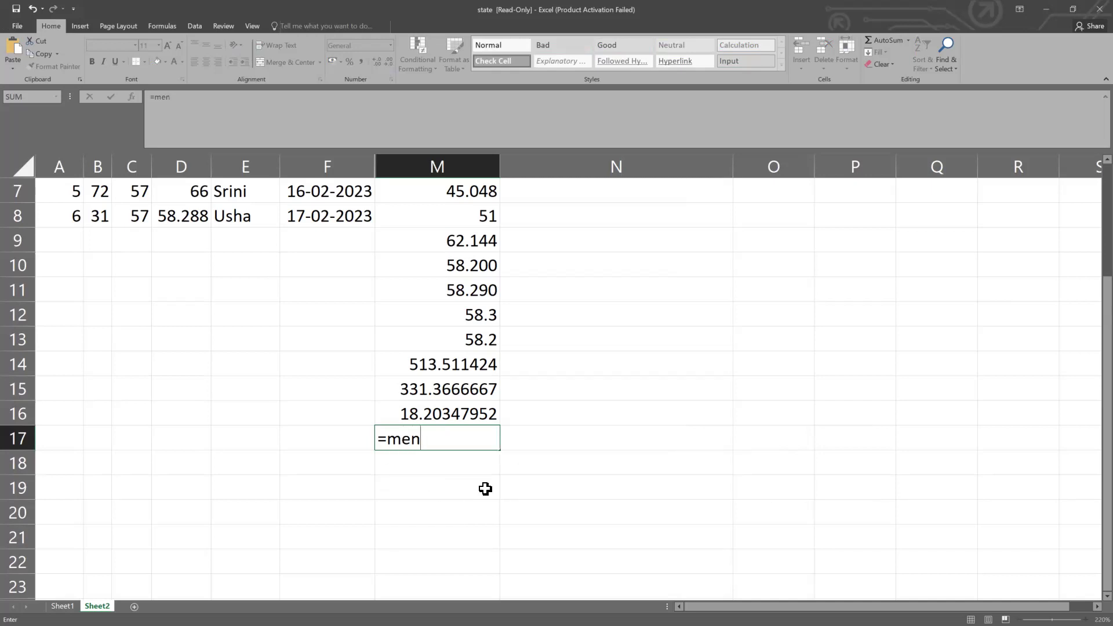
key(BackSpace)
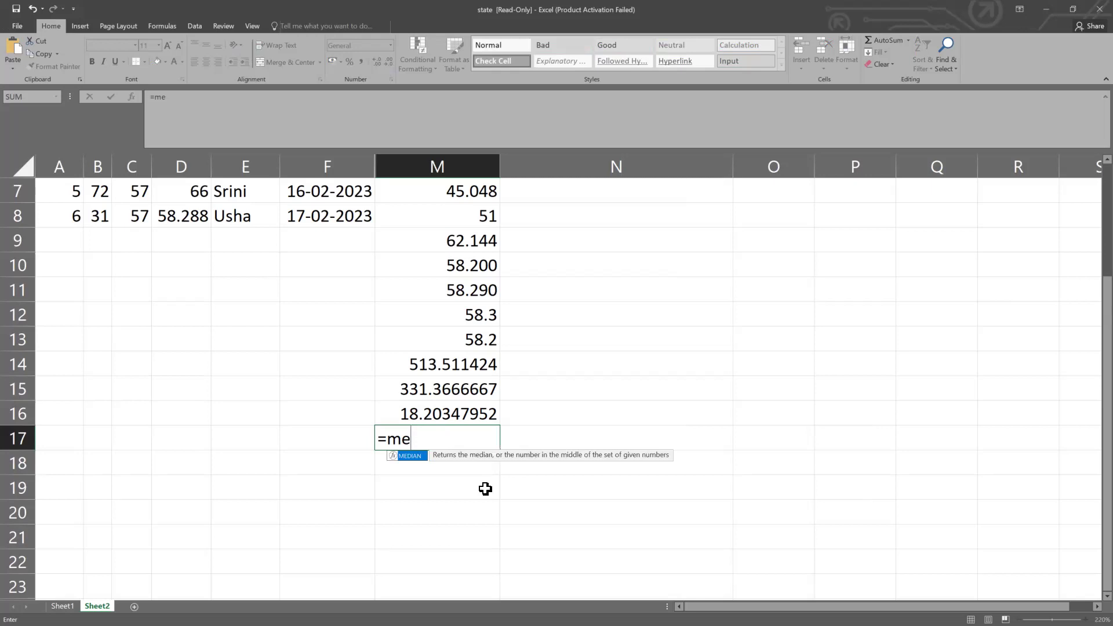
key(BackSpace)
key(BackSpace)
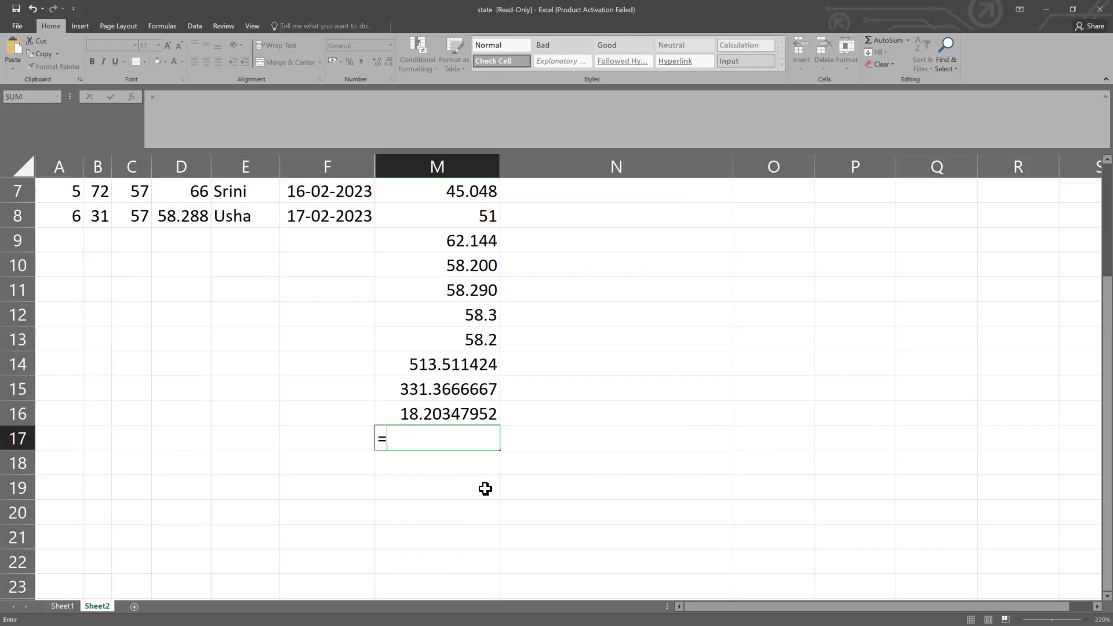
Enter a MEDIAN formula over the KA range B3:B8 in M17 and select the cell to check it
text(me)
key(Tab)
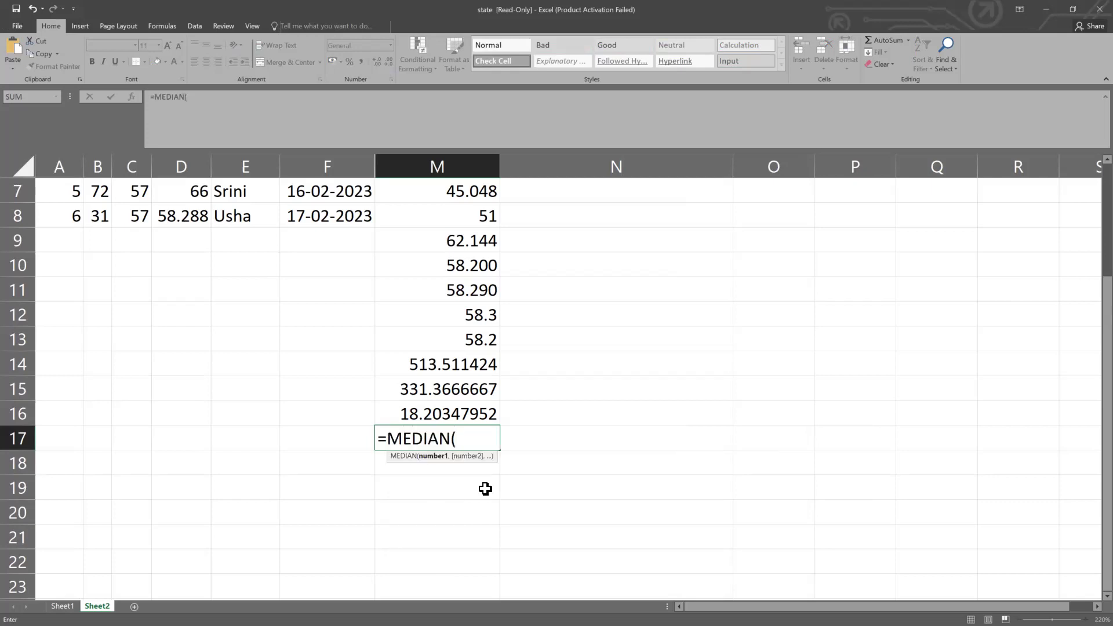
scroll(250, 306, up, 2)
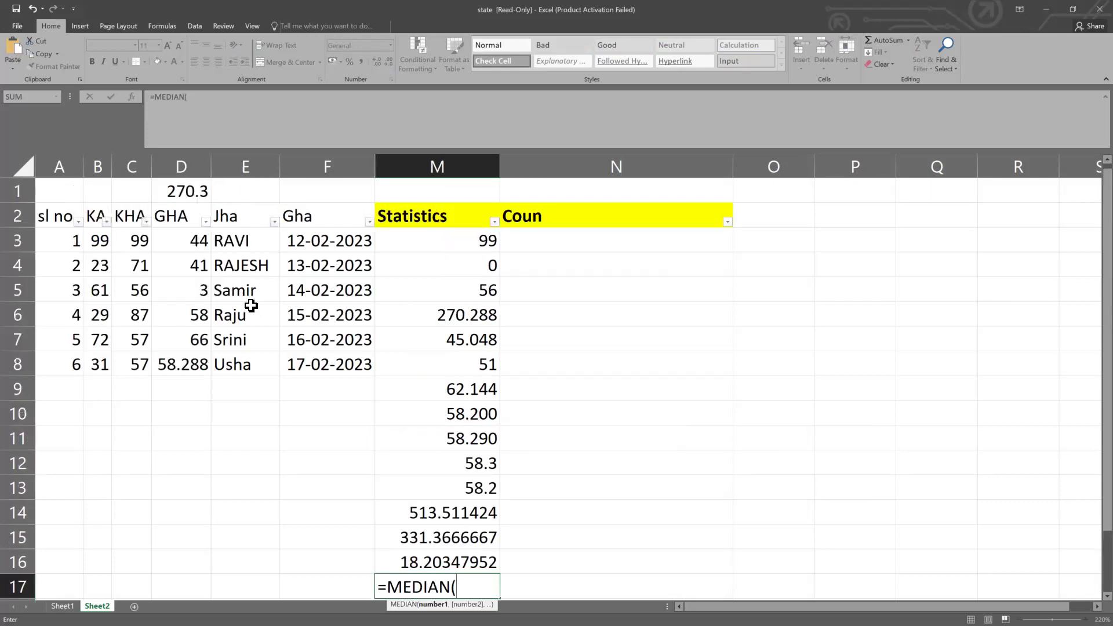
drag(99, 240, 94, 365)
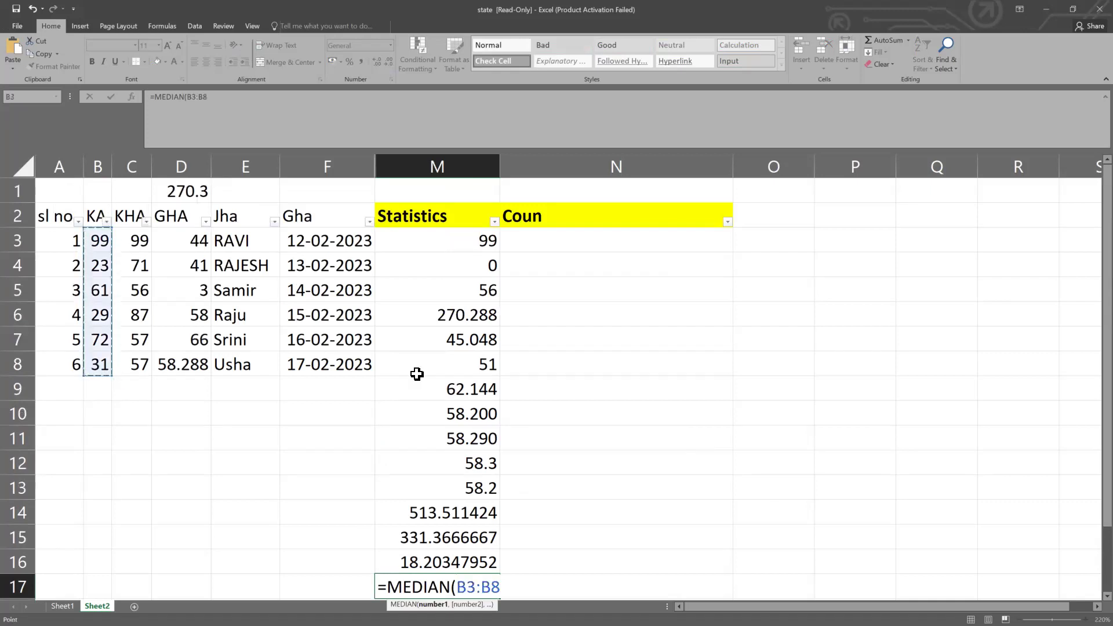
text())
key(Return)
scroll(504, 435, down, 3)
key(Up)
Review the earlier formulas in M7, M4 and M9 of the Statistics column
scroll(440, 244, up, 3)
click(465, 347)
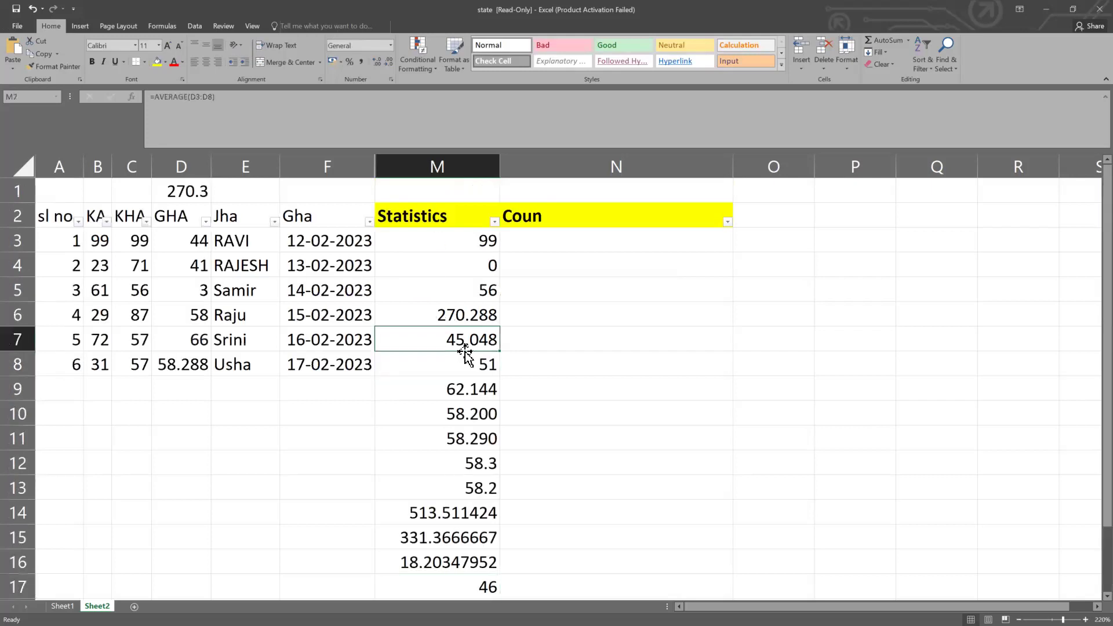
click(477, 272)
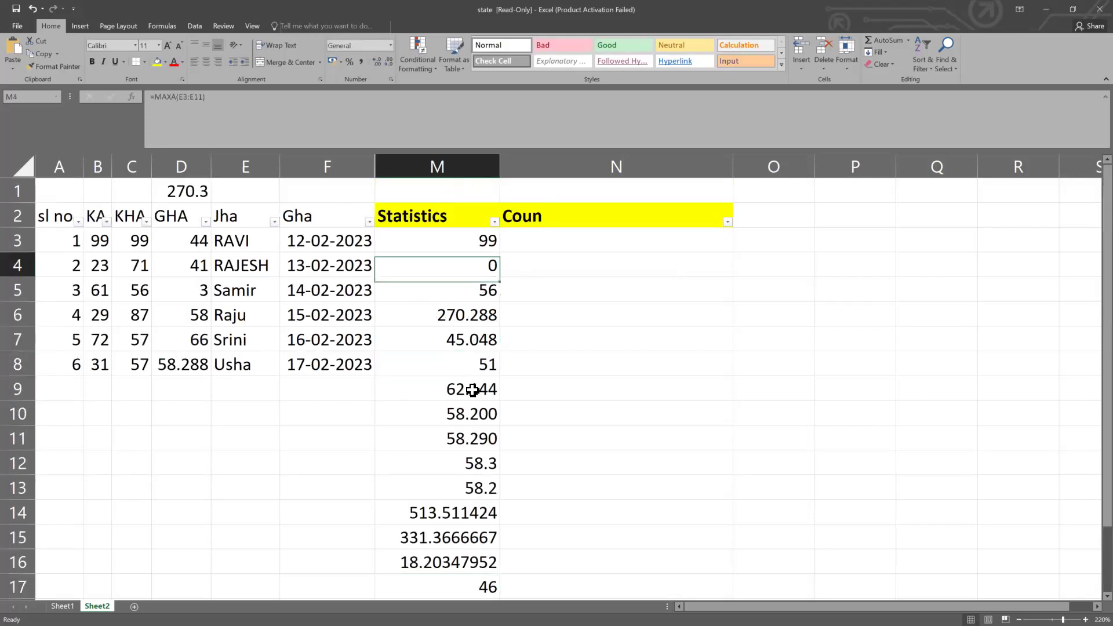
click(456, 391)
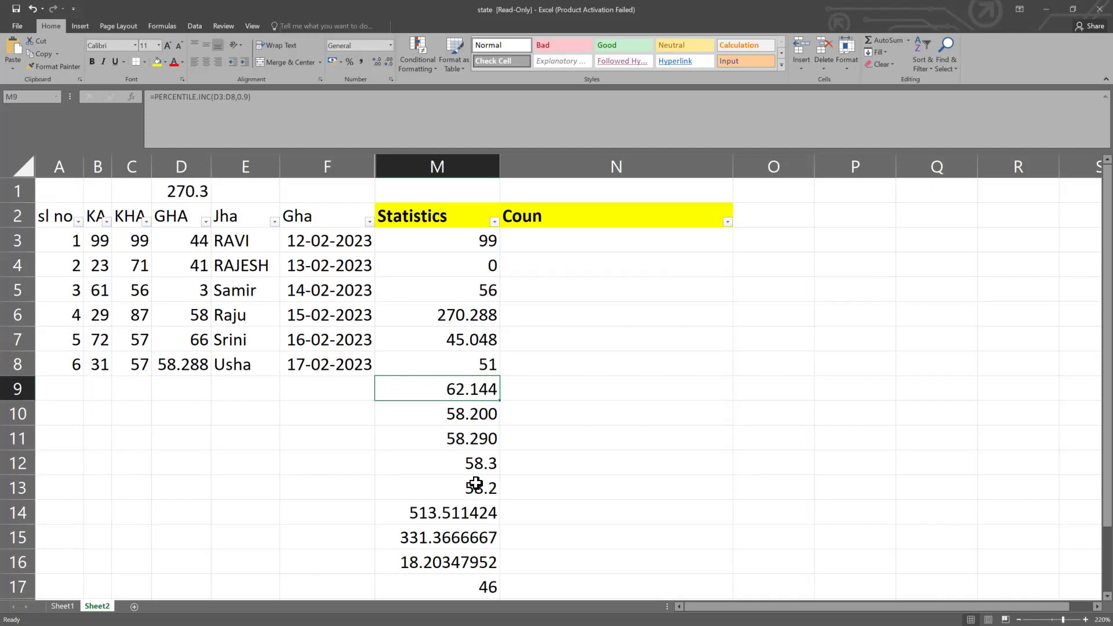
click(659, 386)
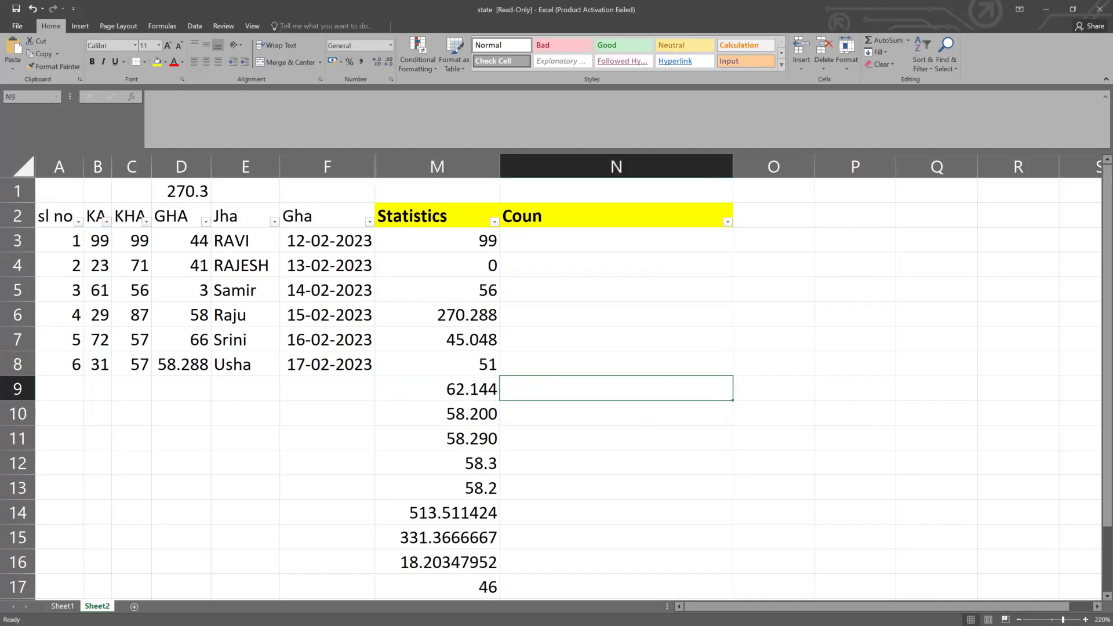
Enter an EXP formula in M18 that refers to D7 in the GHA column
scroll(449, 475, down, 2)
click(454, 469)
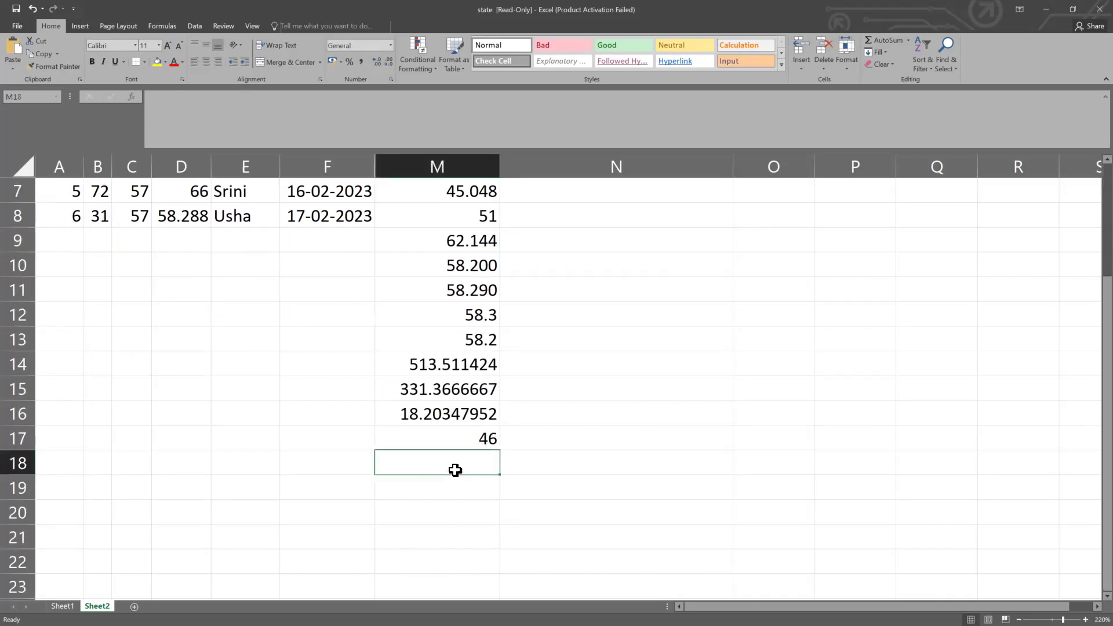
text(=)
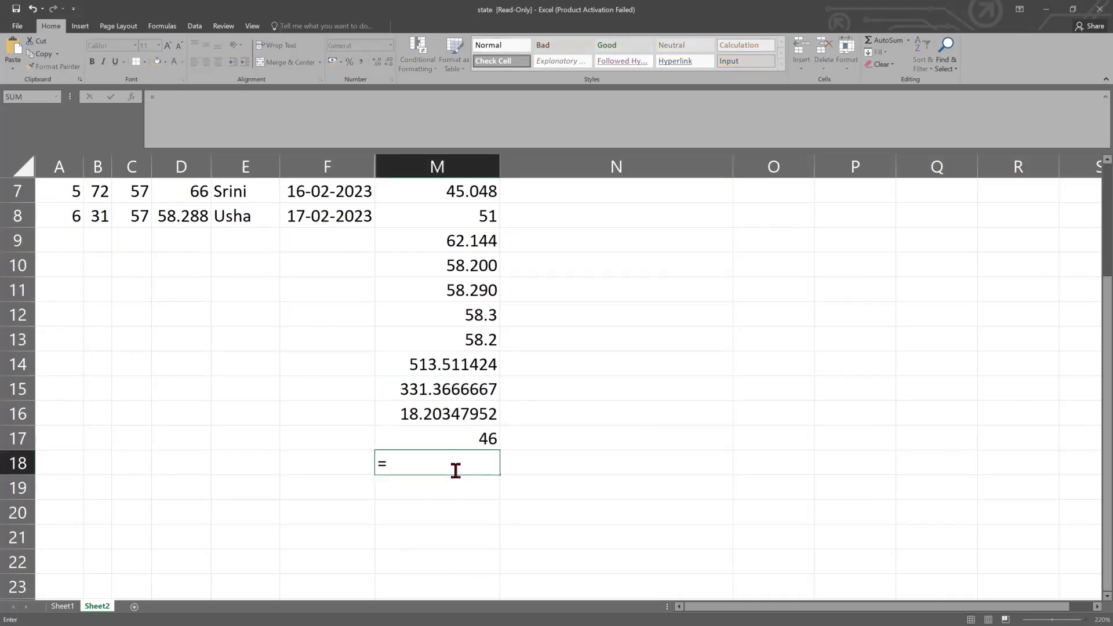
text(exp)
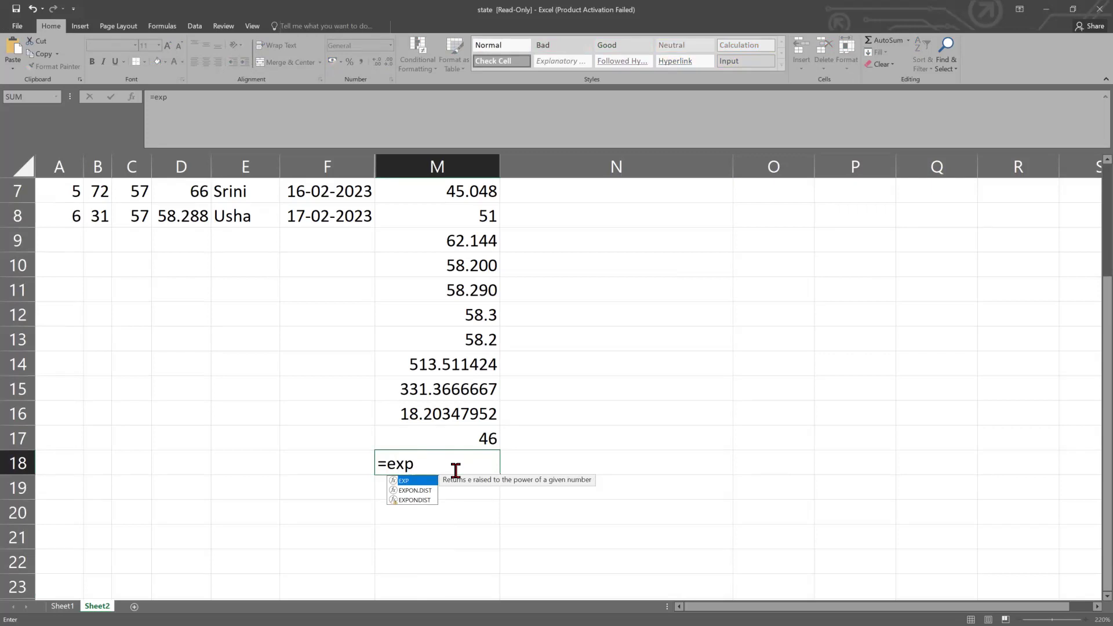
key(Tab)
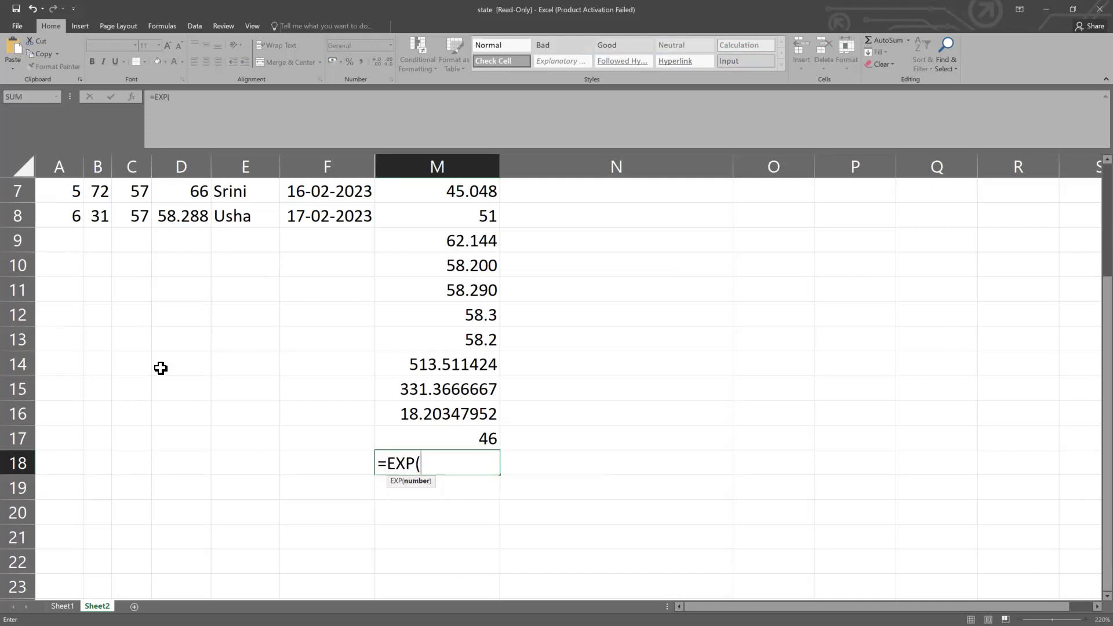
scroll(221, 278, up, 2)
scroll(261, 272, down, 4)
scroll(312, 278, down, 3)
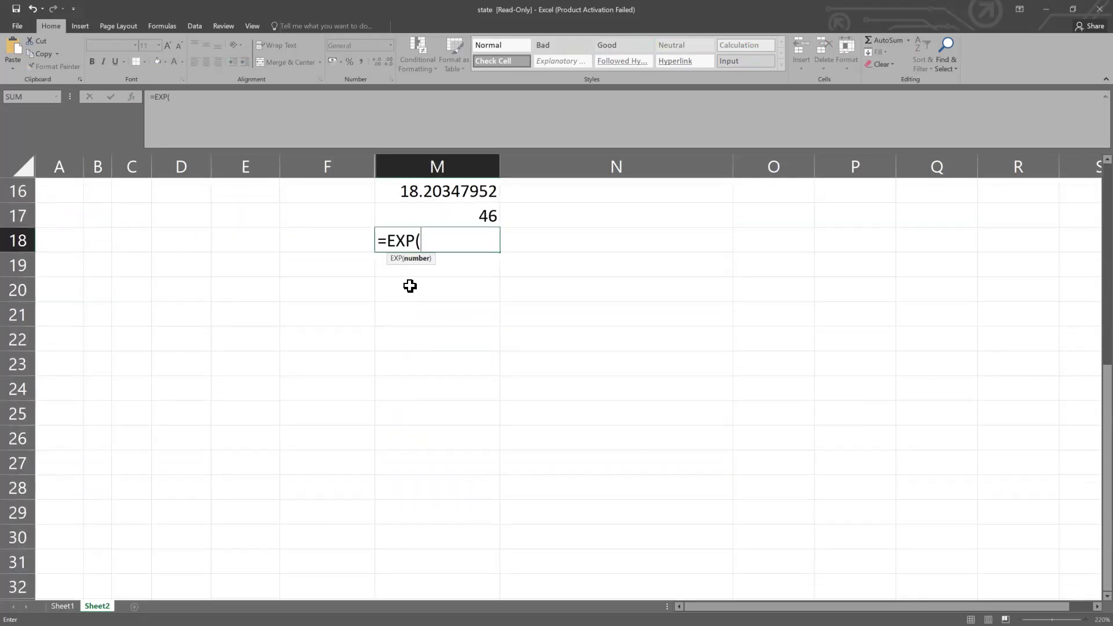
scroll(314, 282, up, 4)
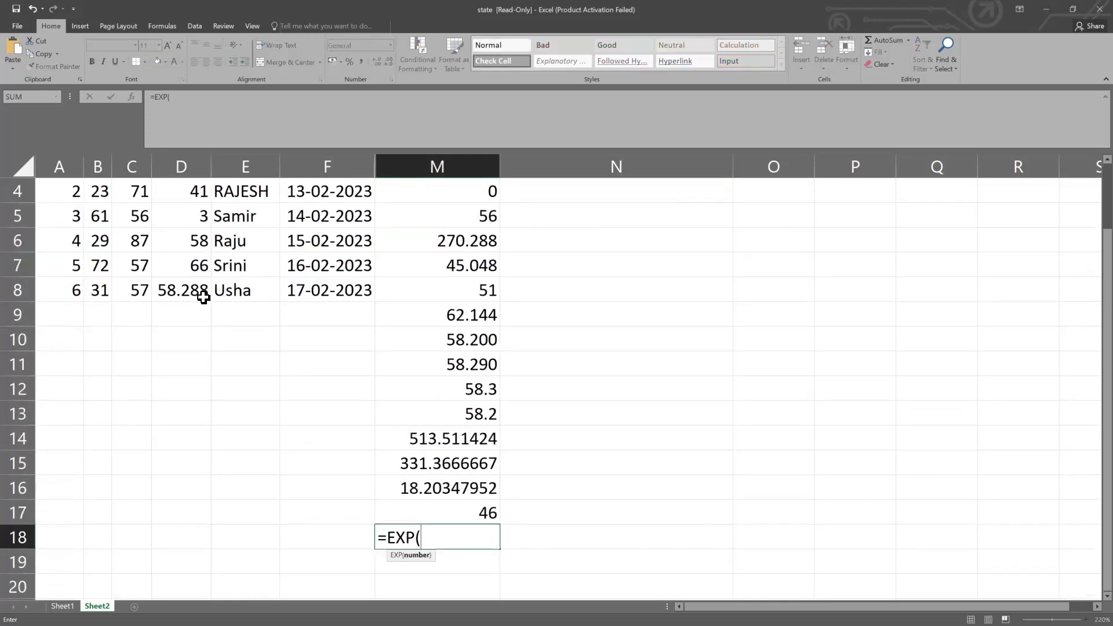
click(199, 265)
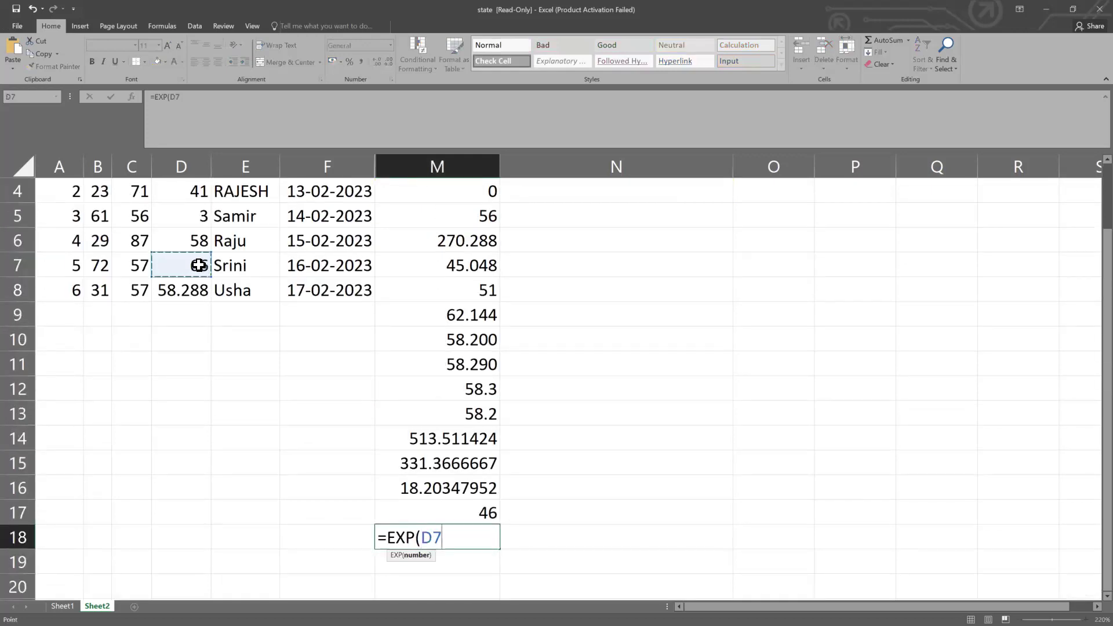
key(Return)
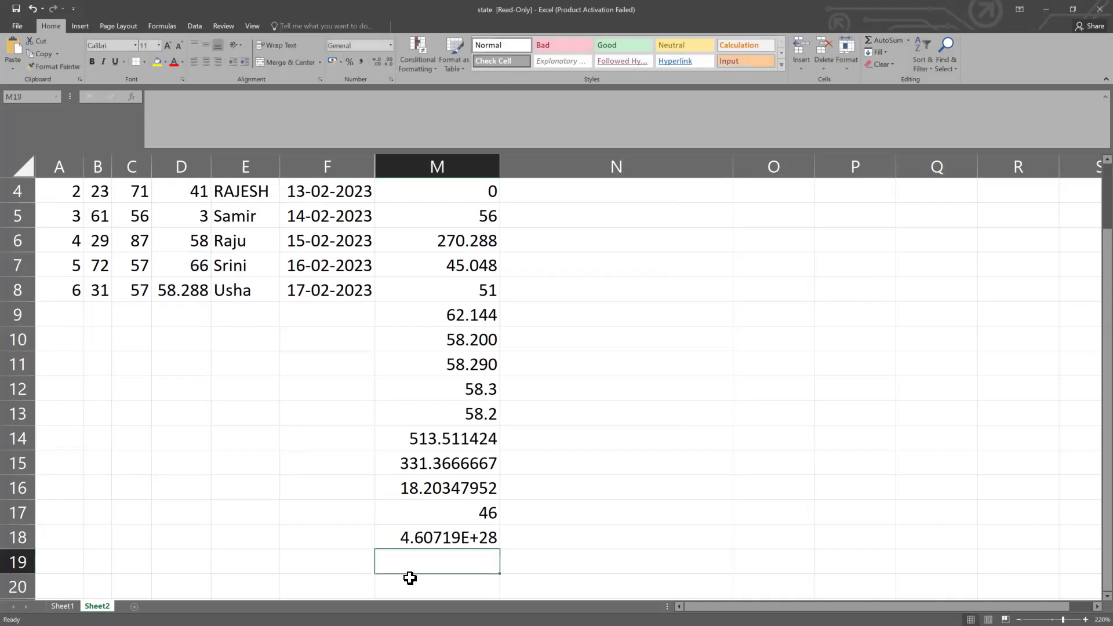
Select the EXP result in M18 and widen column M to about twice its width
click(463, 537)
drag(499, 162, 486, 162)
drag(639, 190, 639, 191)
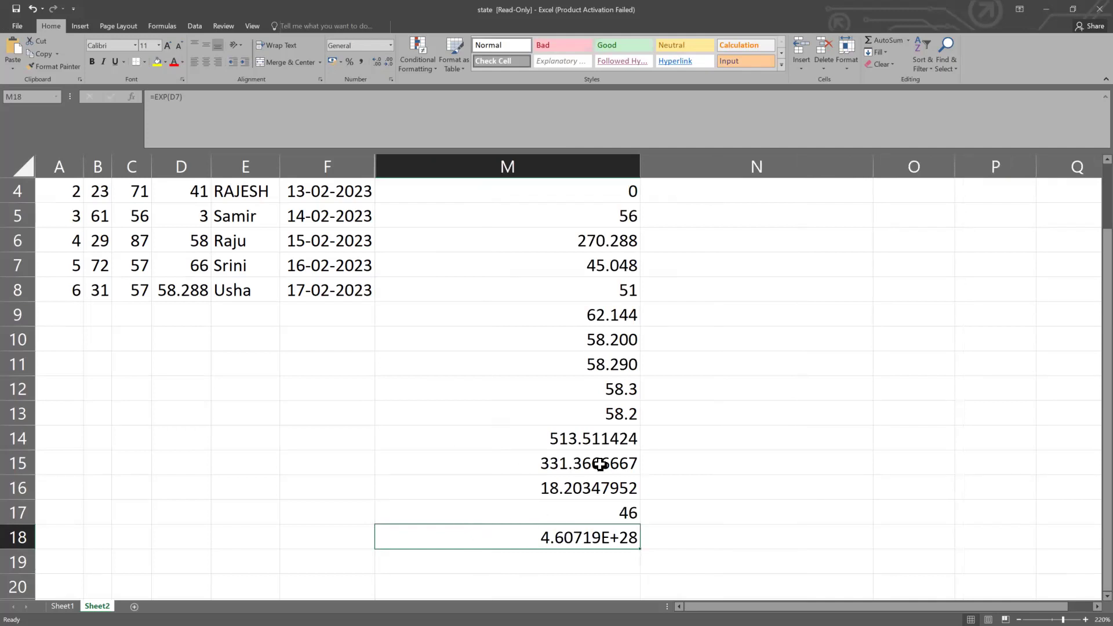
Enter 2 in E18 and an EXP formula in M19 that refers to E18, with the result cell selected
click(255, 538)
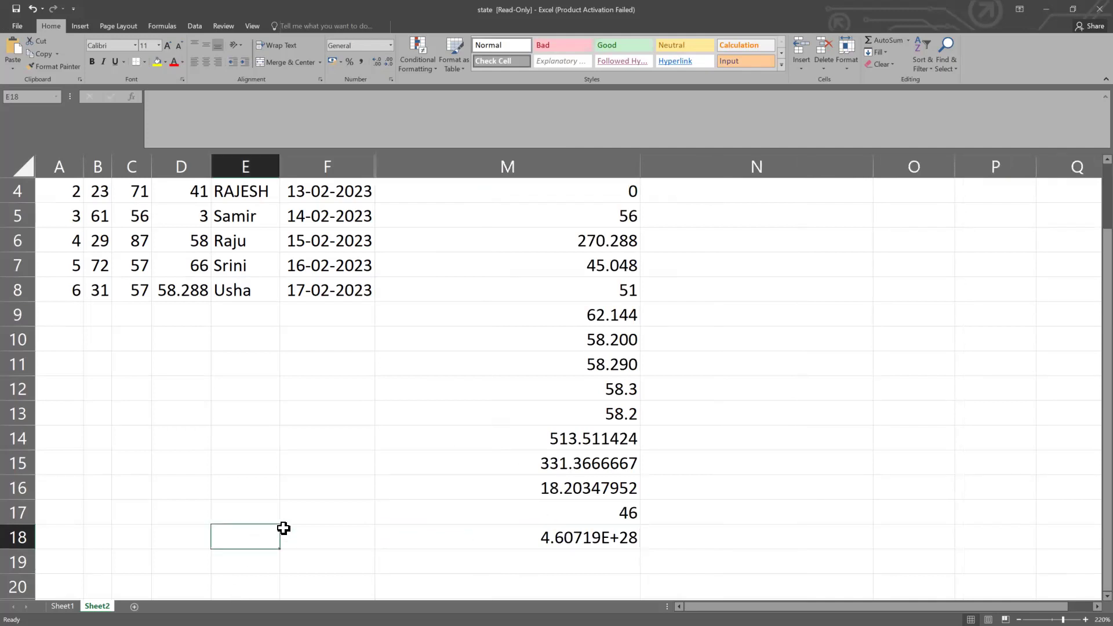
text(2)
click(441, 541)
click(510, 559)
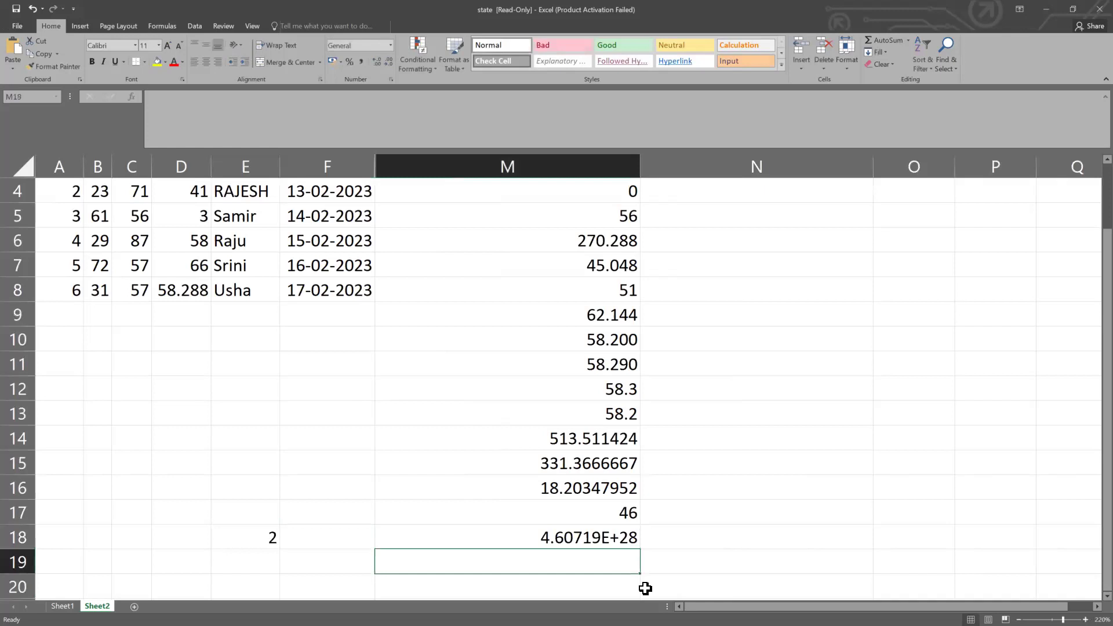
text(=)
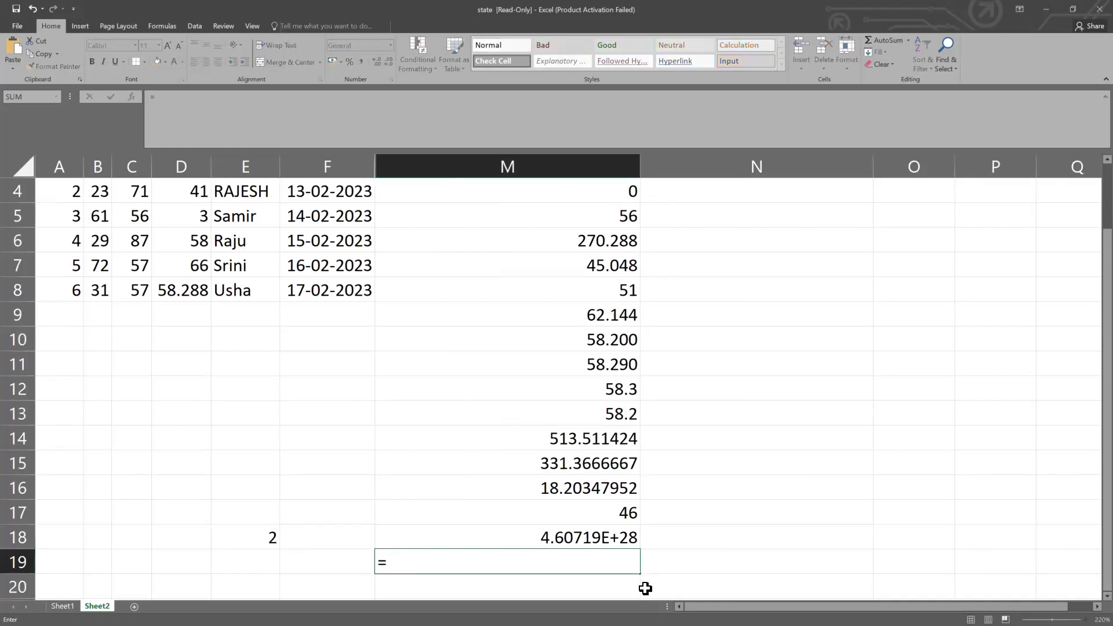
text(exp)
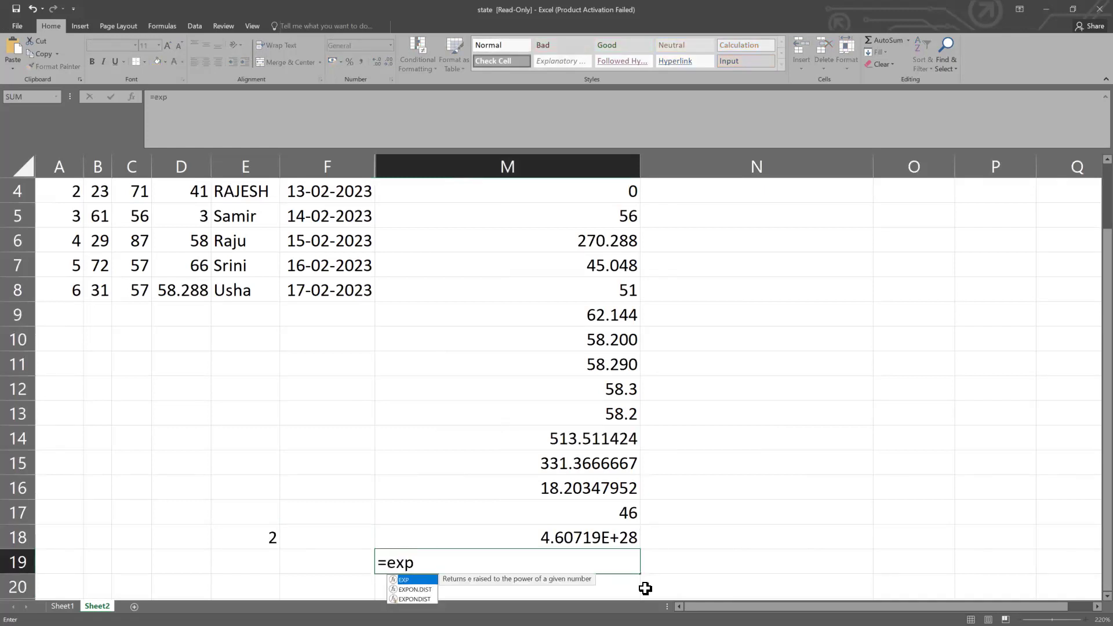
key(Tab)
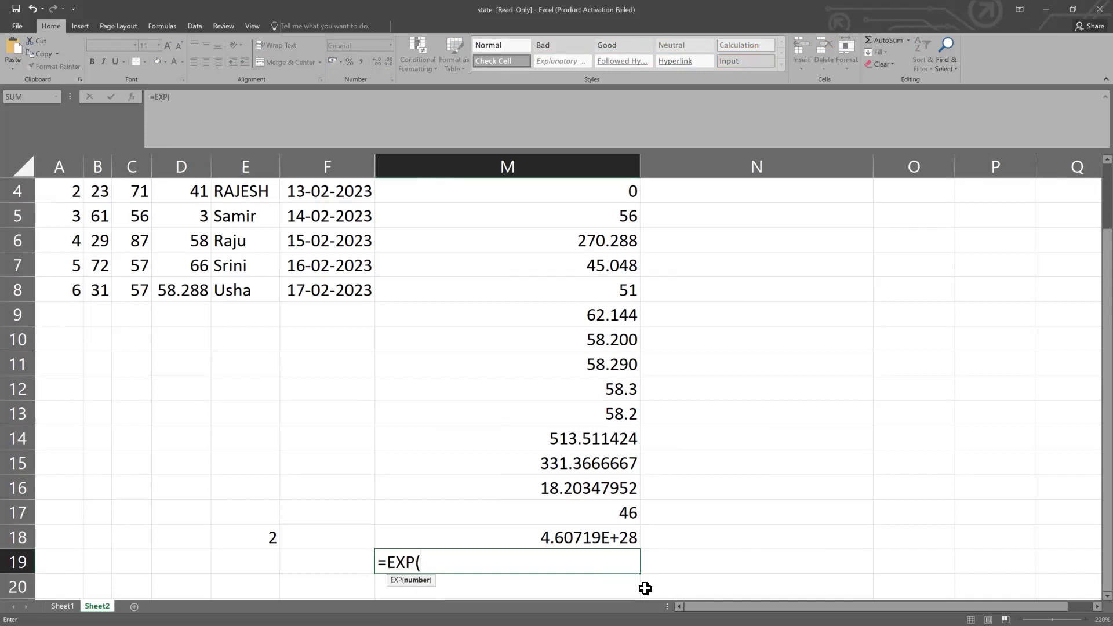
click(263, 535)
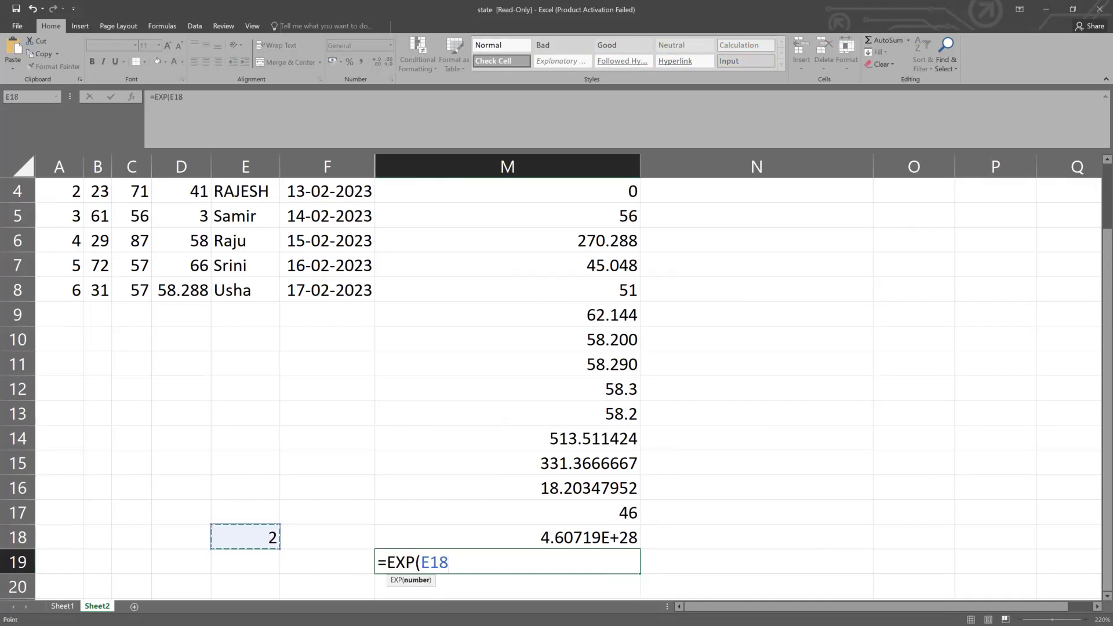
text())
key(Return)
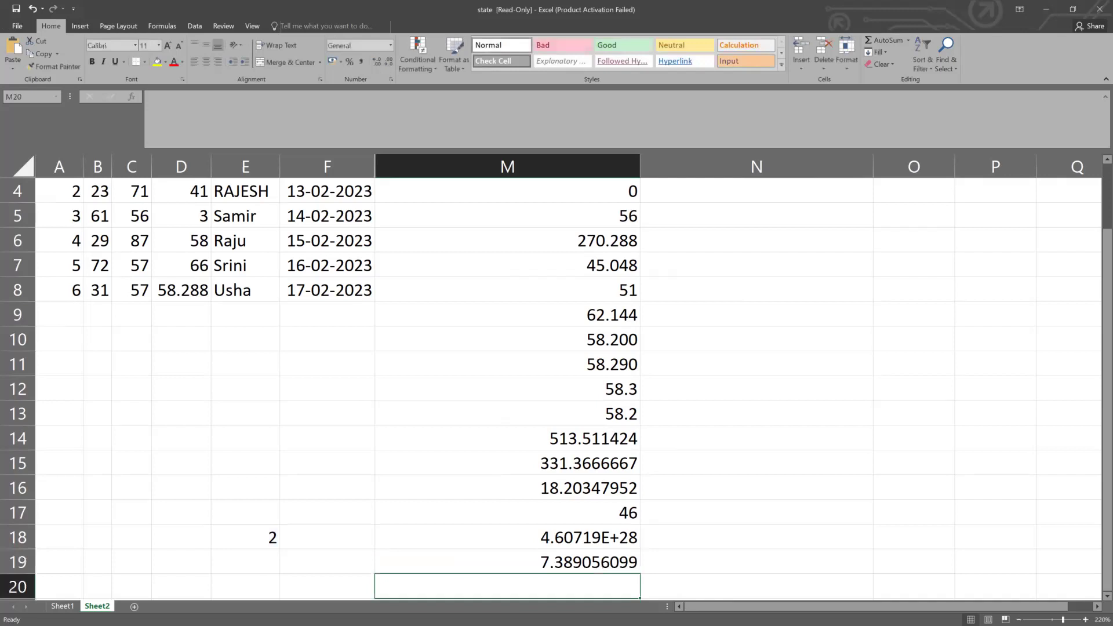
click(555, 567)
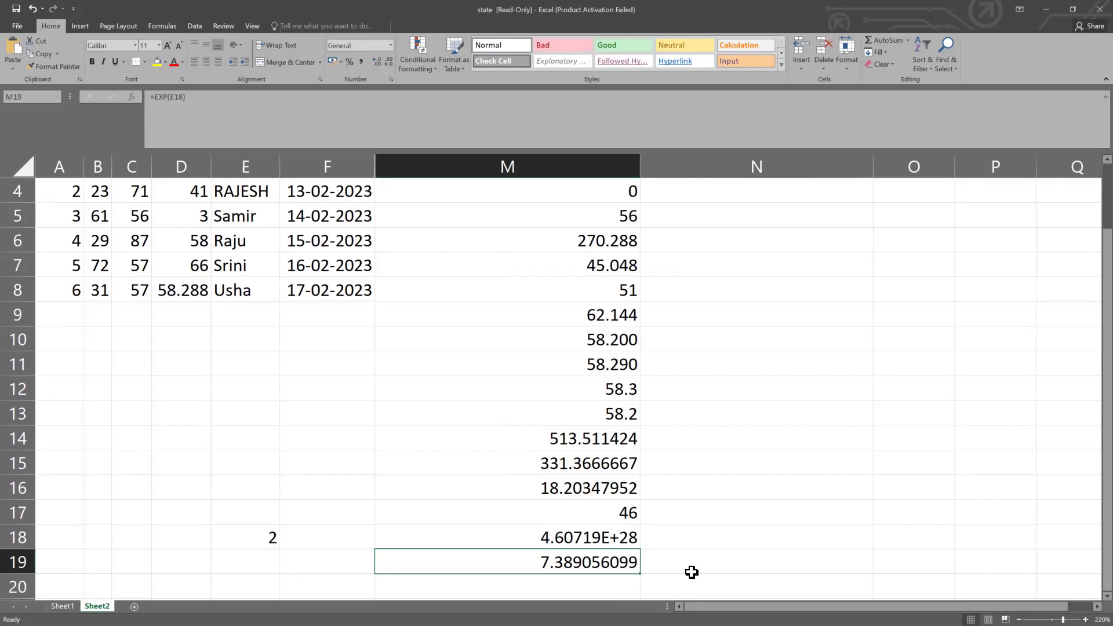
Enter the note 2^2 in N19 beside the EXP result and select M19 to check its formula
click(869, 565)
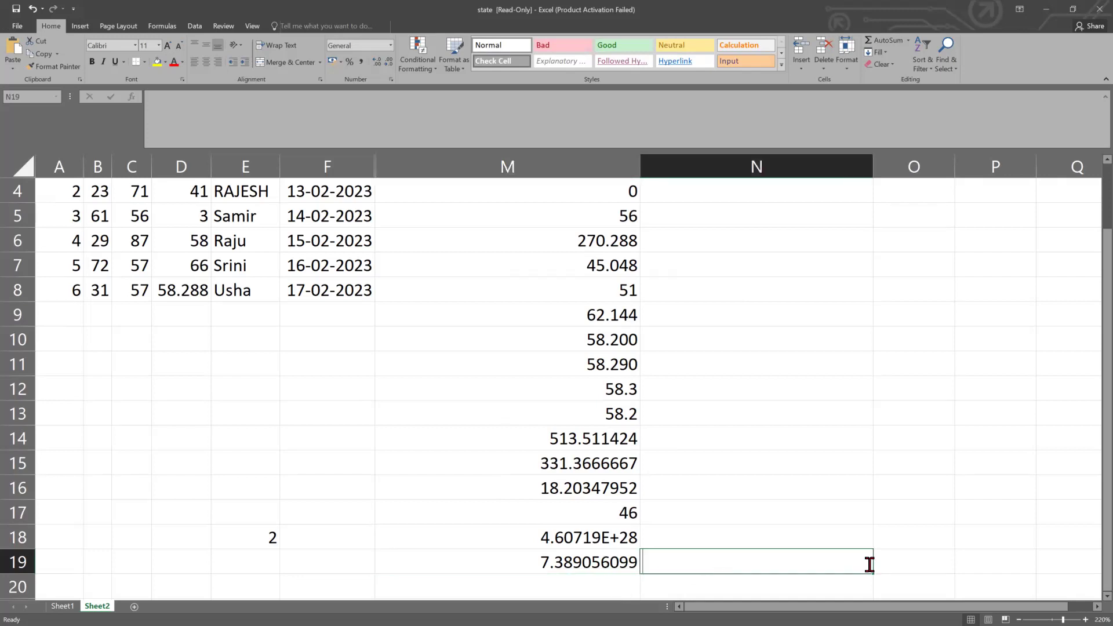
text(1^23)
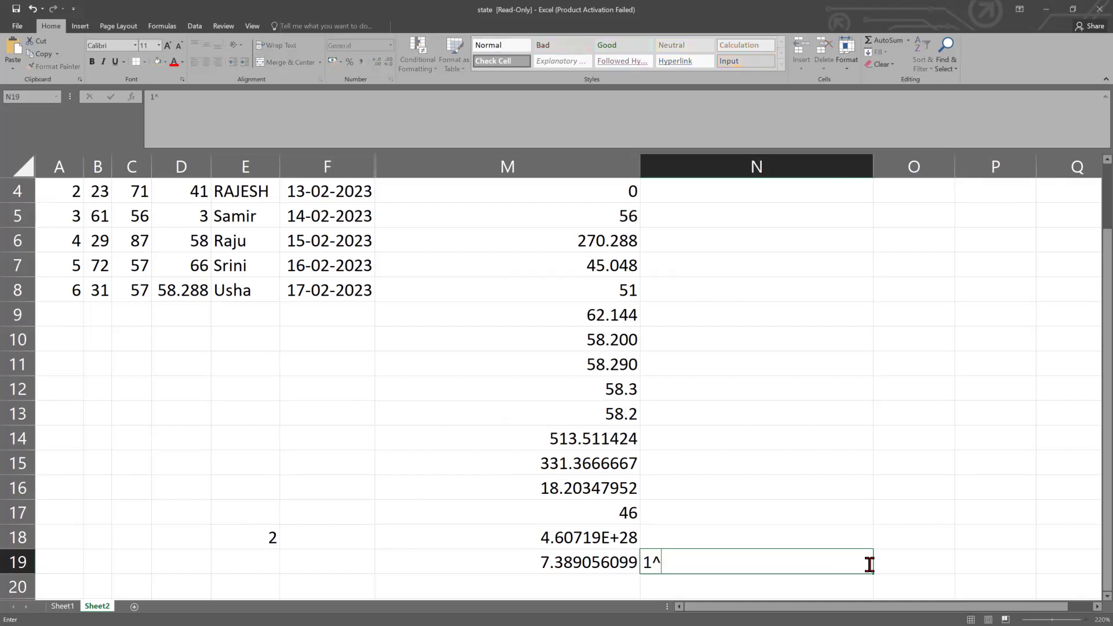
key(BackSpace)
key(BackSpace)
key(BackSpace)
key(BackSpace)
text(2^2)
key(Return)
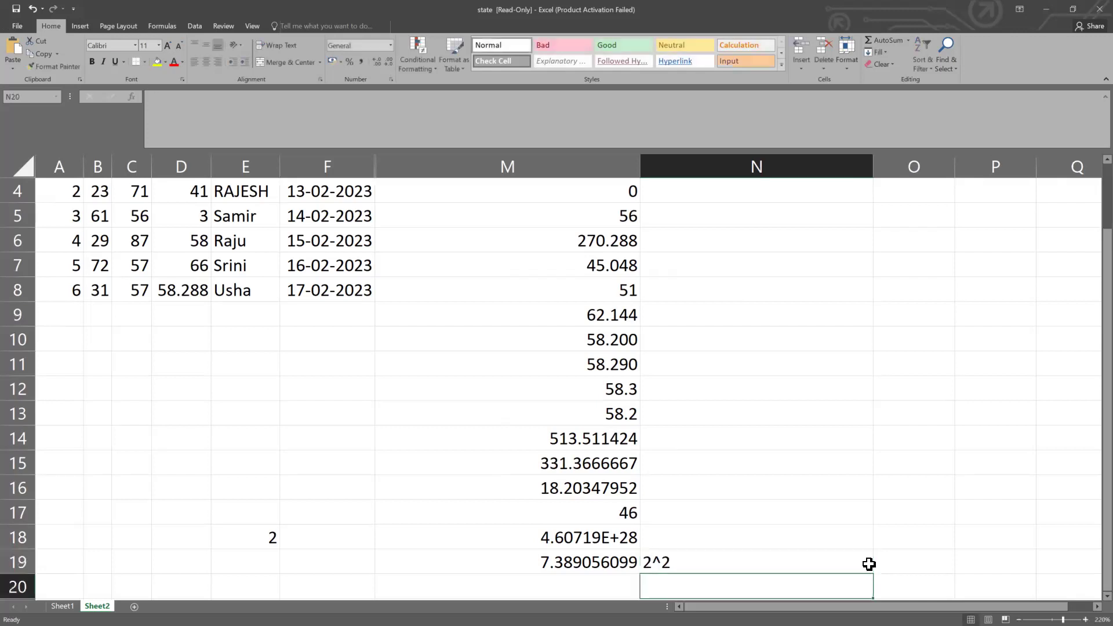
click(555, 579)
key(Up)
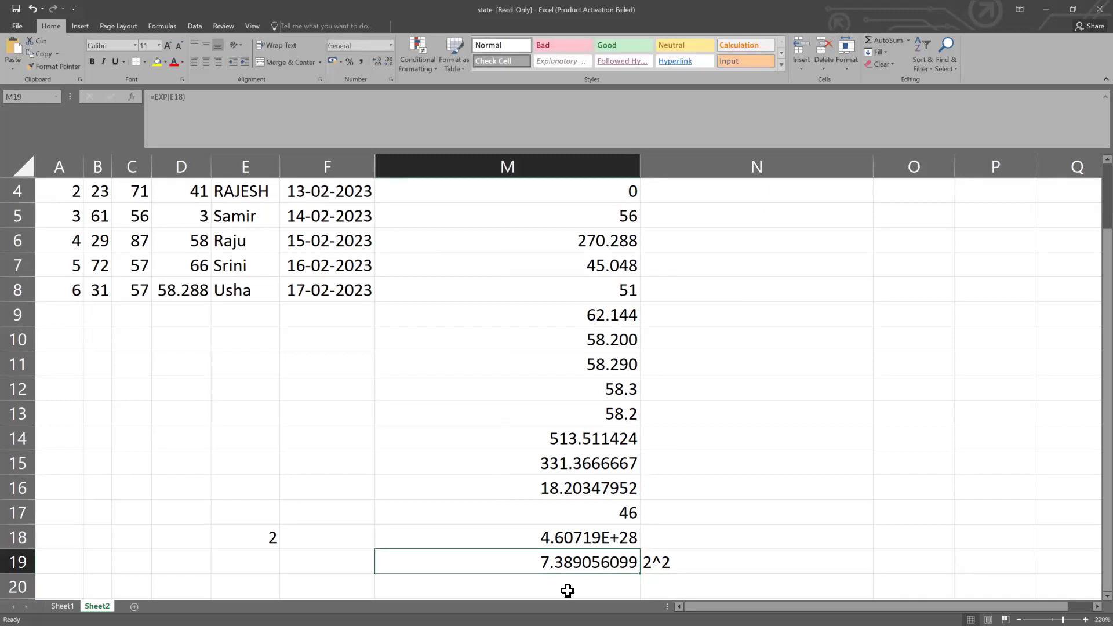
Enter a LOG formula in M20 for the number 400 with base 10 and check the result cell
click(567, 590)
text(=Log)
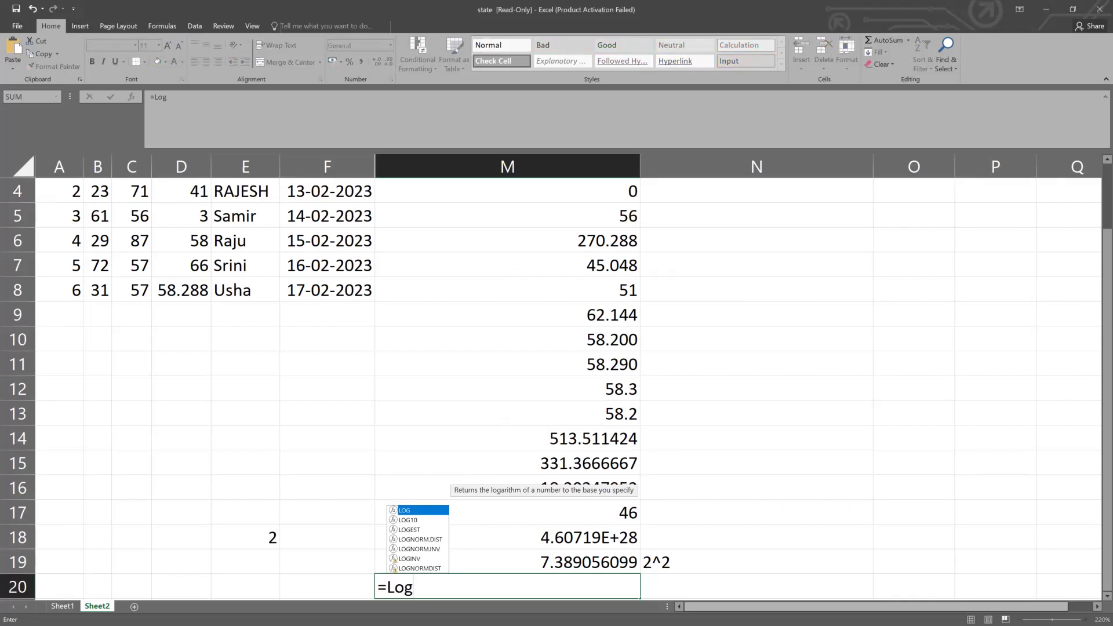
key(Tab)
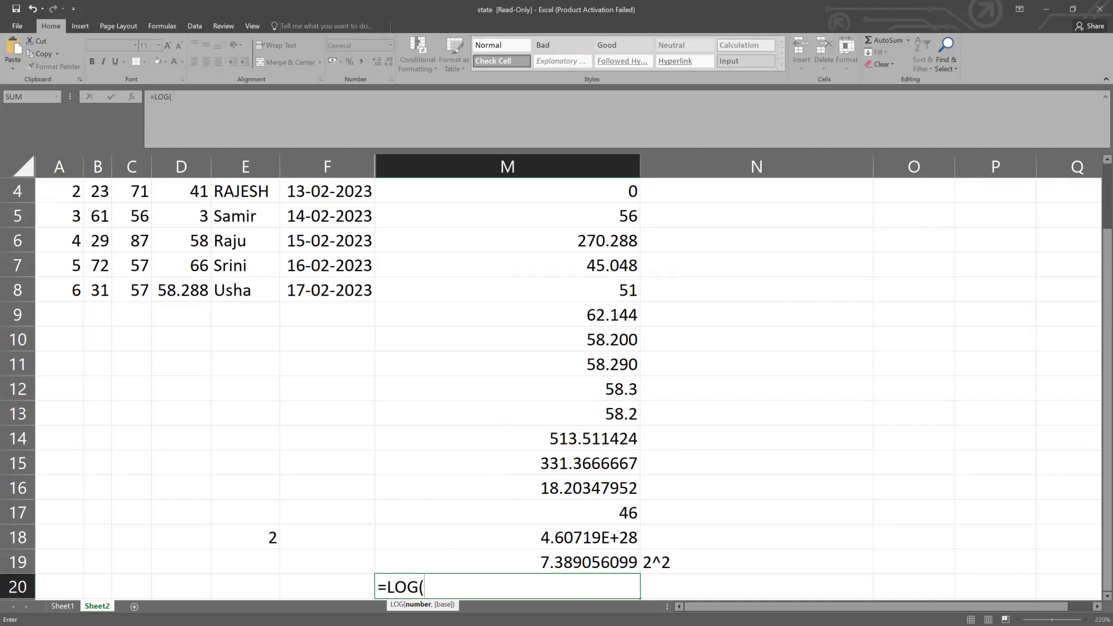
text(400,10)
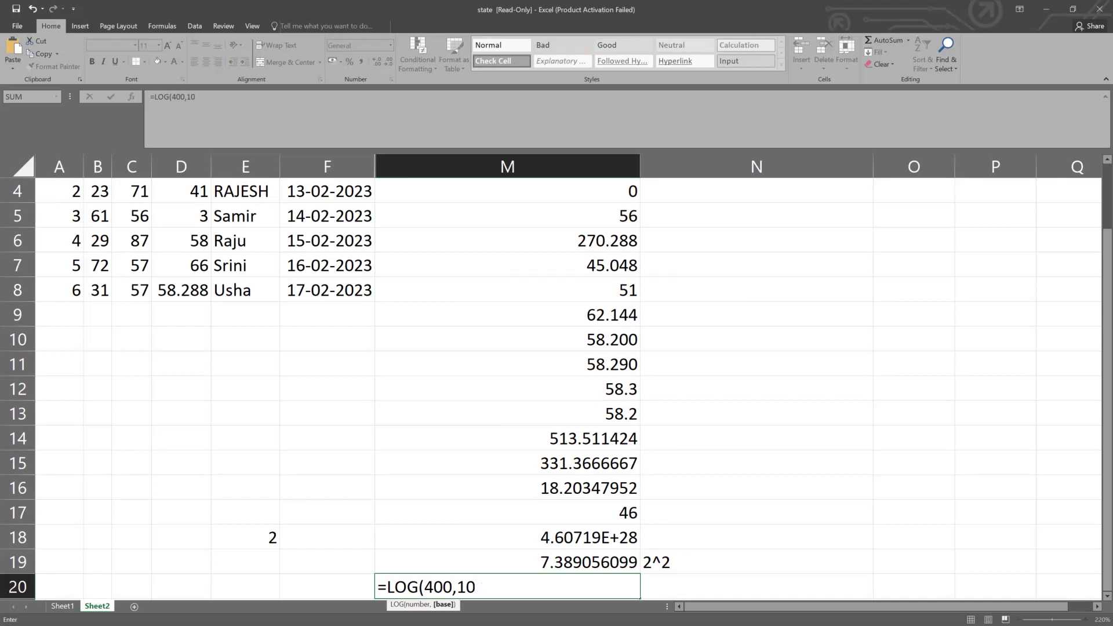
text())
key(Return)
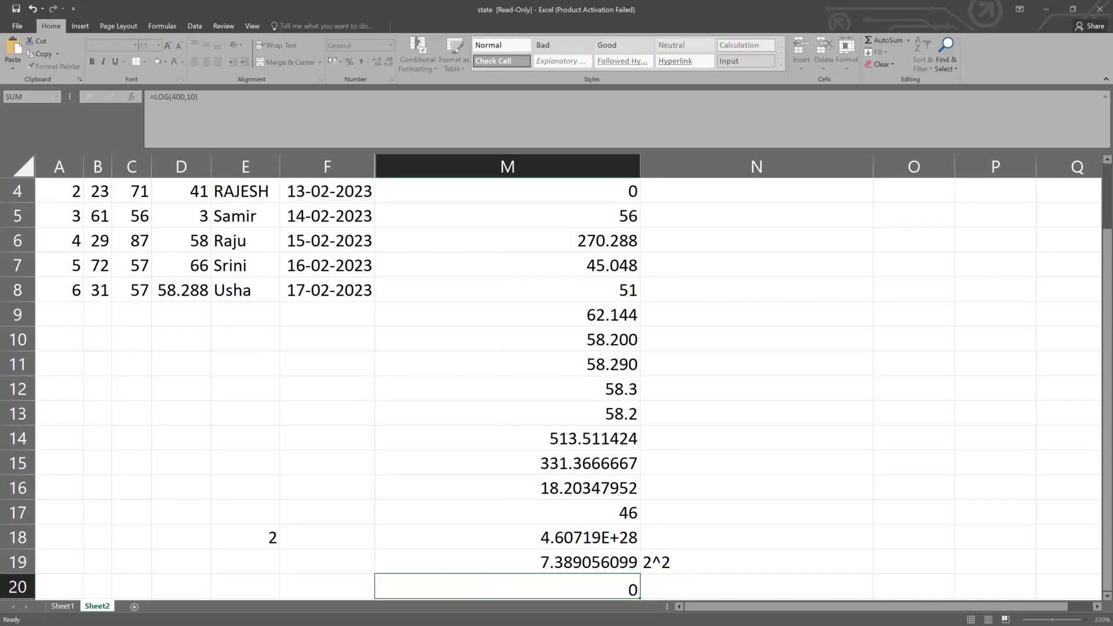
scroll(767, 400, down, 2)
click(620, 420)
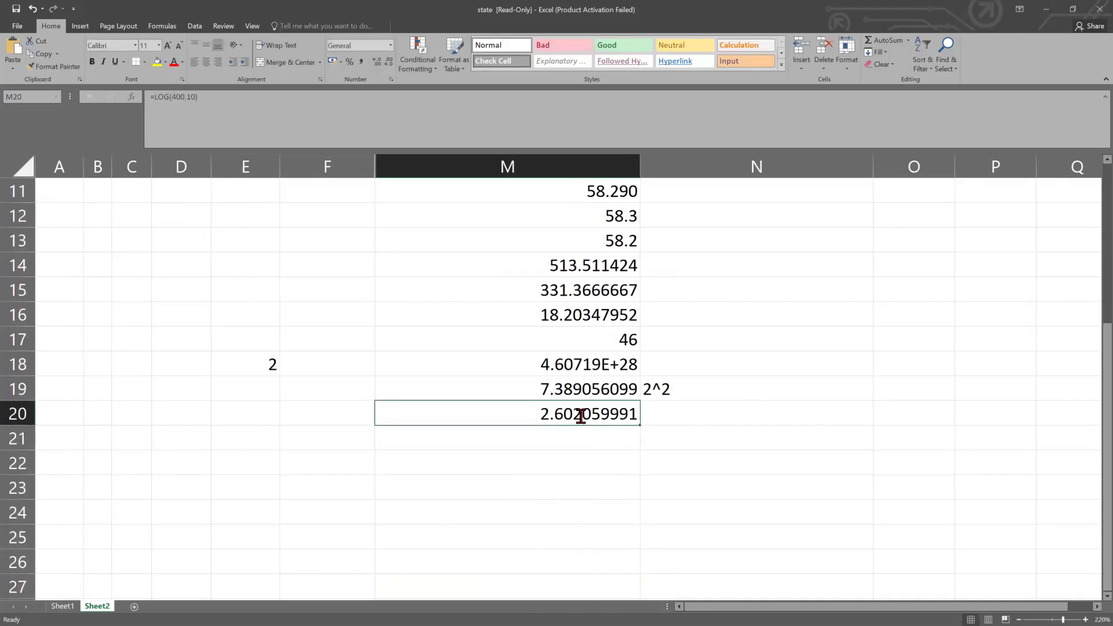
double_click(580, 416)
click(580, 451)
click(634, 418)
Review the formulas in M4 and M7 of the Statistics column and select the results M3:M20
scroll(559, 239, up, 4)
drag(568, 241, 541, 248)
click(549, 260)
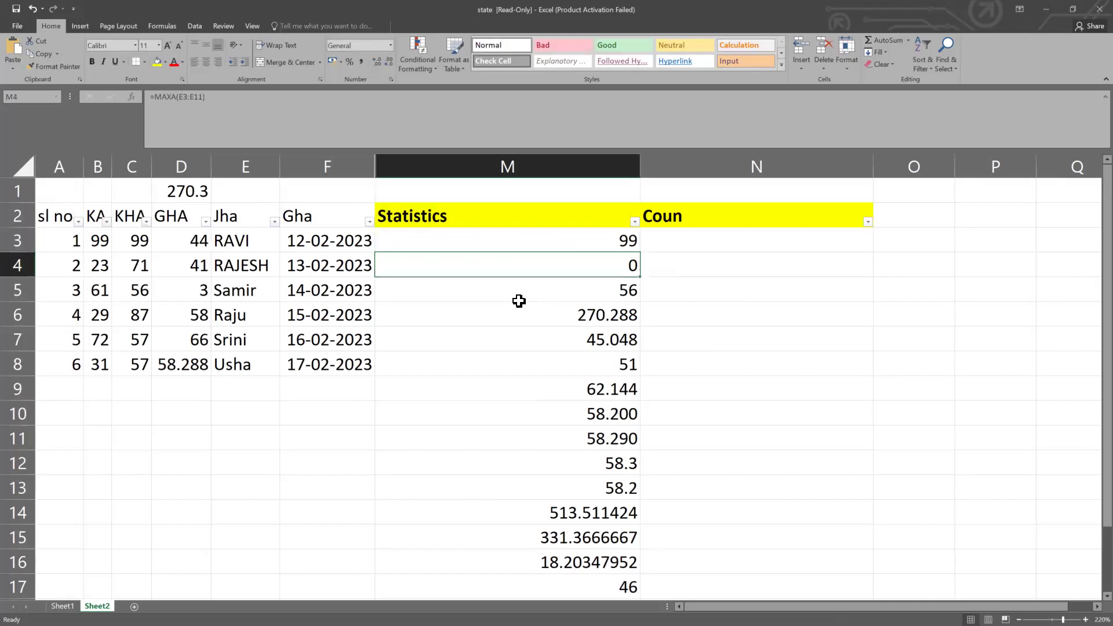
click(557, 336)
scroll(557, 324, down, 5)
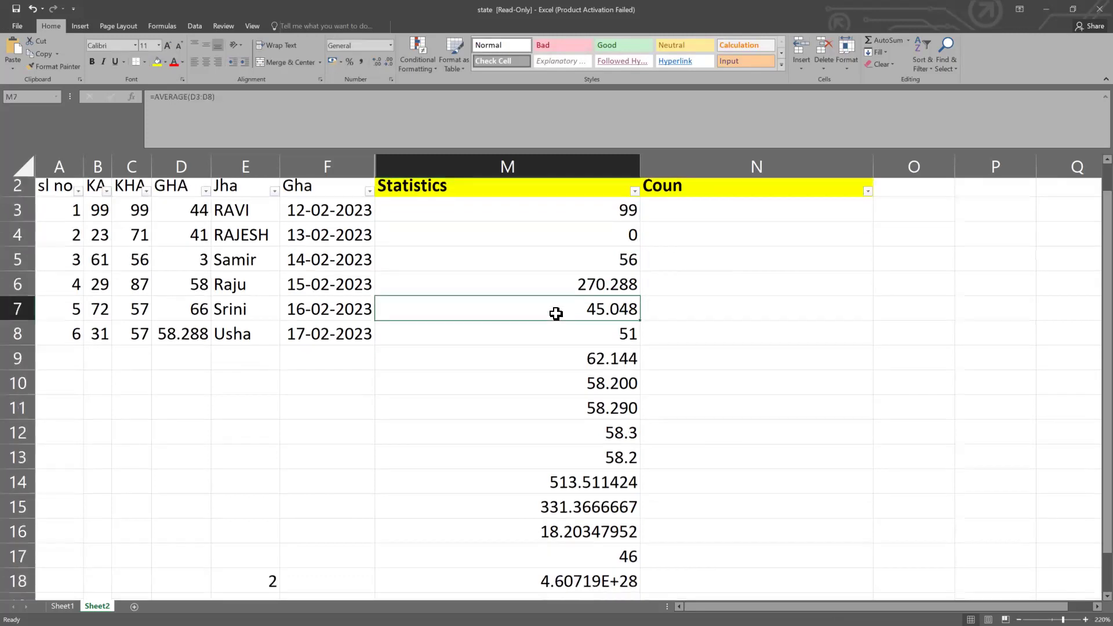
scroll(571, 257, up, 5)
drag(548, 250, 539, 565)
scroll(521, 462, up, 2)
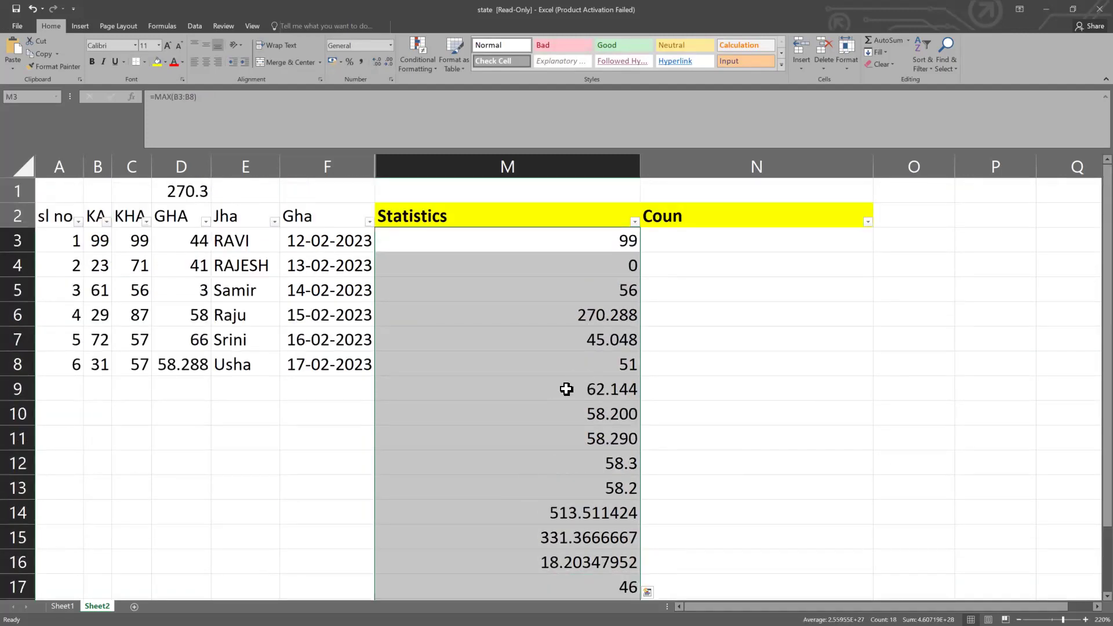
Step through the Statistics formulas from M9 up to M4 and check the MEDIAN formula in M8
click(521, 390)
key(Up)
key(Up)
key(Up)
key(Up)
key(Up)
click(528, 361)
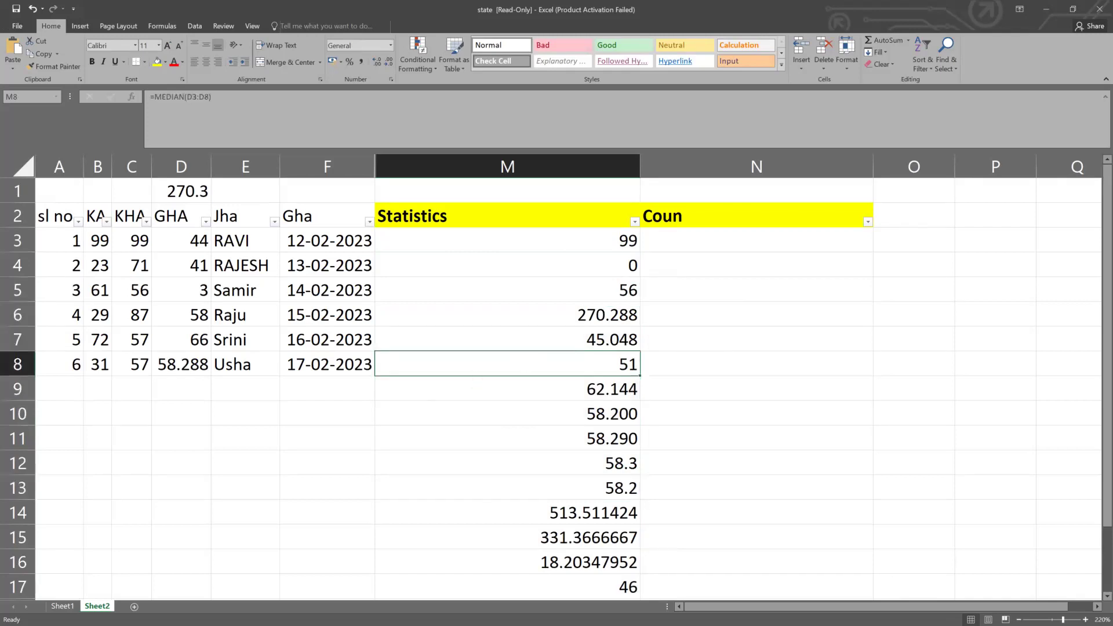
scroll(506, 351, down, 4)
scroll(507, 291, up, 4)
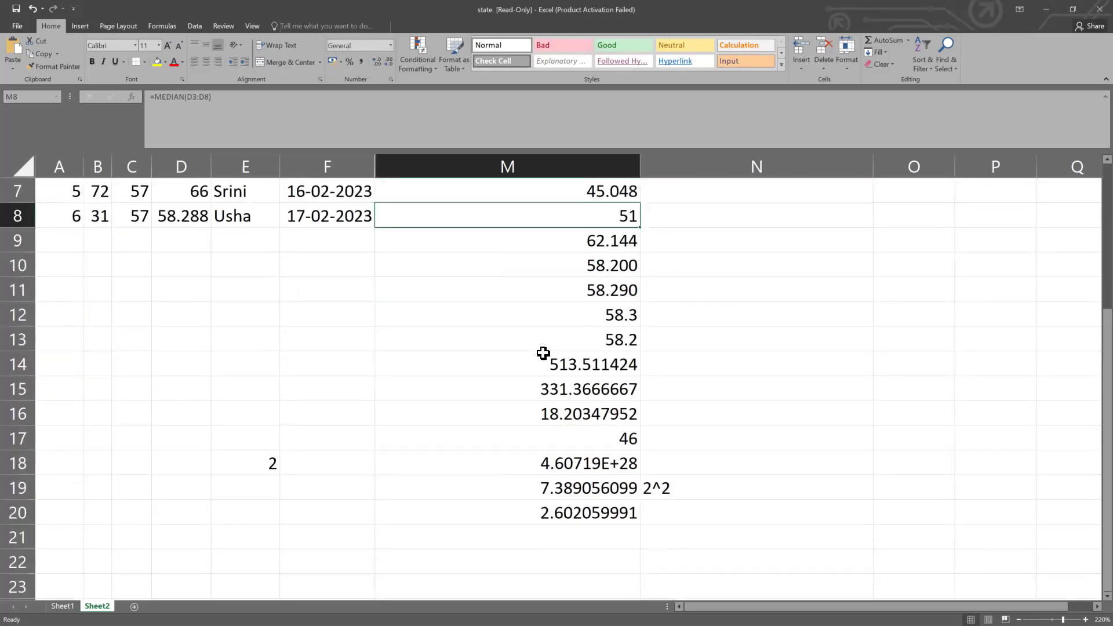
Make the SUBTOTAL result in D1 above the GHA column bold and reselect the cell to check its formula
click(180, 190)
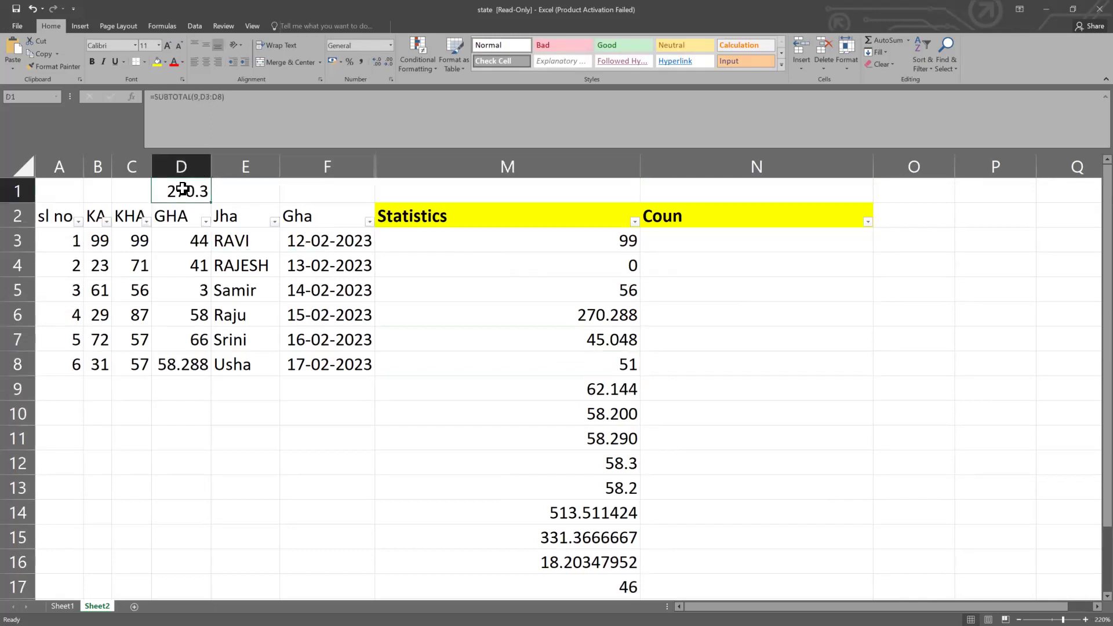
key(ctrl+b)
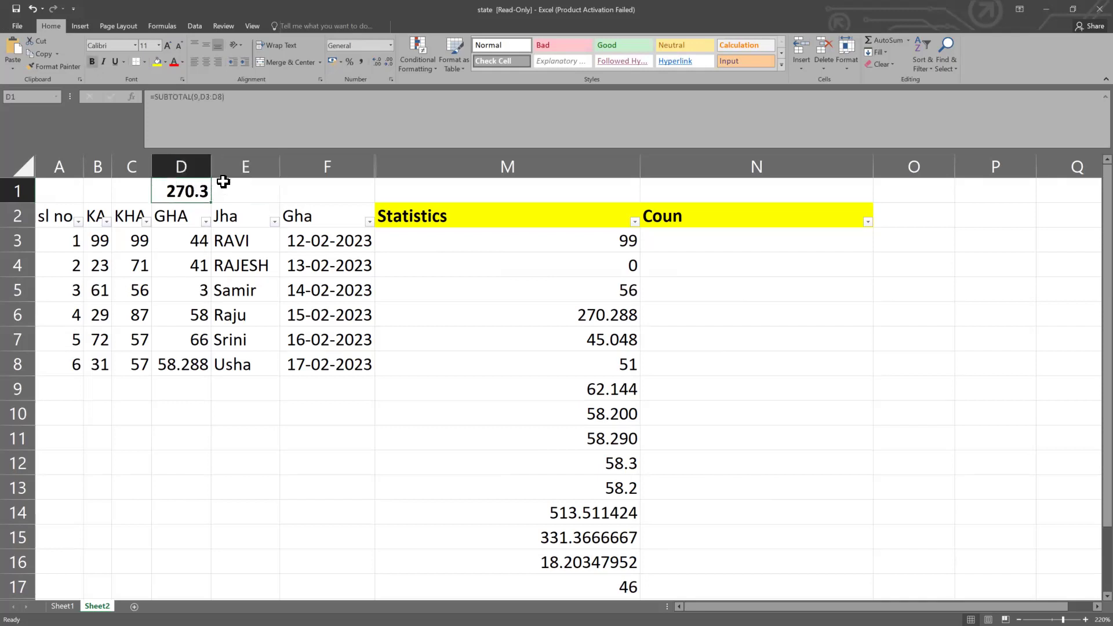
click(232, 183)
click(193, 186)
click(241, 186)
click(178, 195)
click(218, 191)
click(194, 188)
click(226, 188)
click(199, 189)
Look over the Statistics column, check the MIN formula in M5 and select N9 in the Coun column
scroll(594, 377, down, 4)
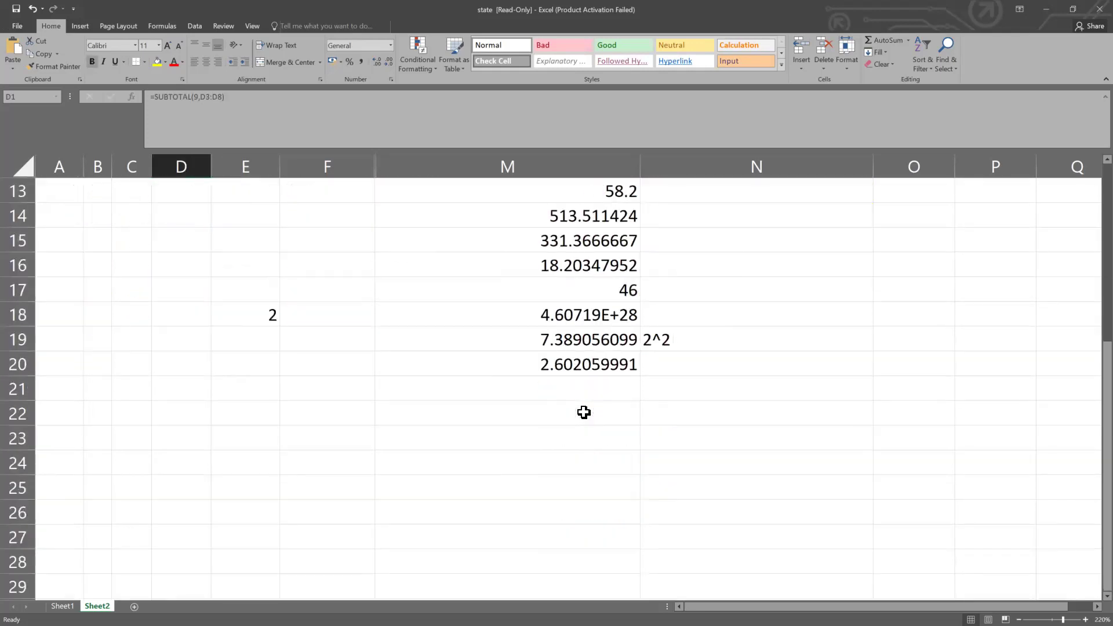
scroll(583, 410, up, 4)
click(600, 281)
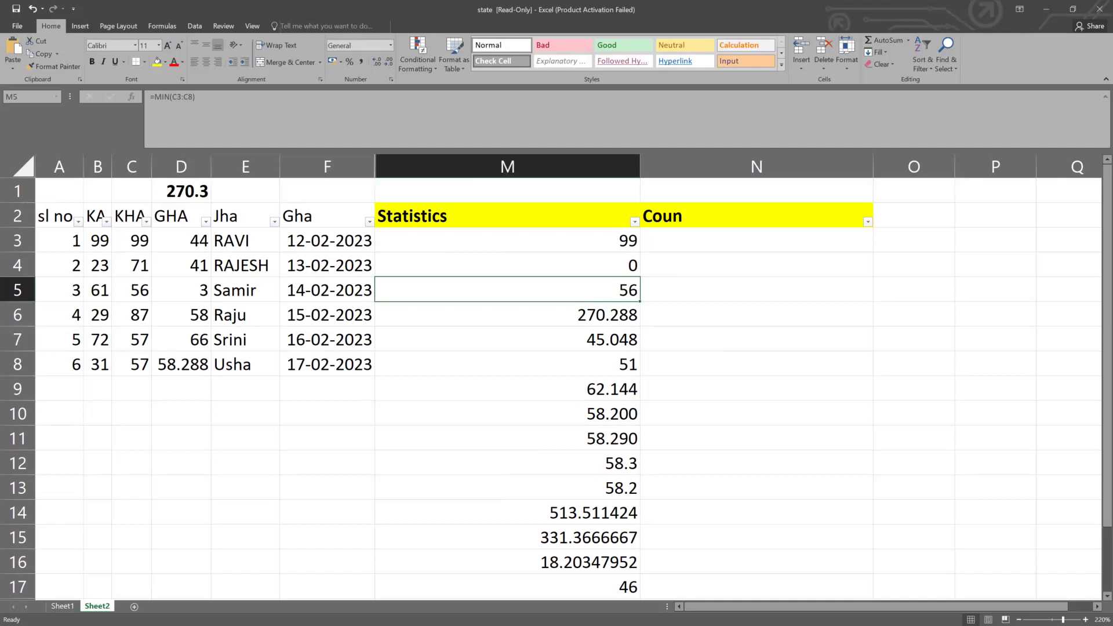
click(719, 384)
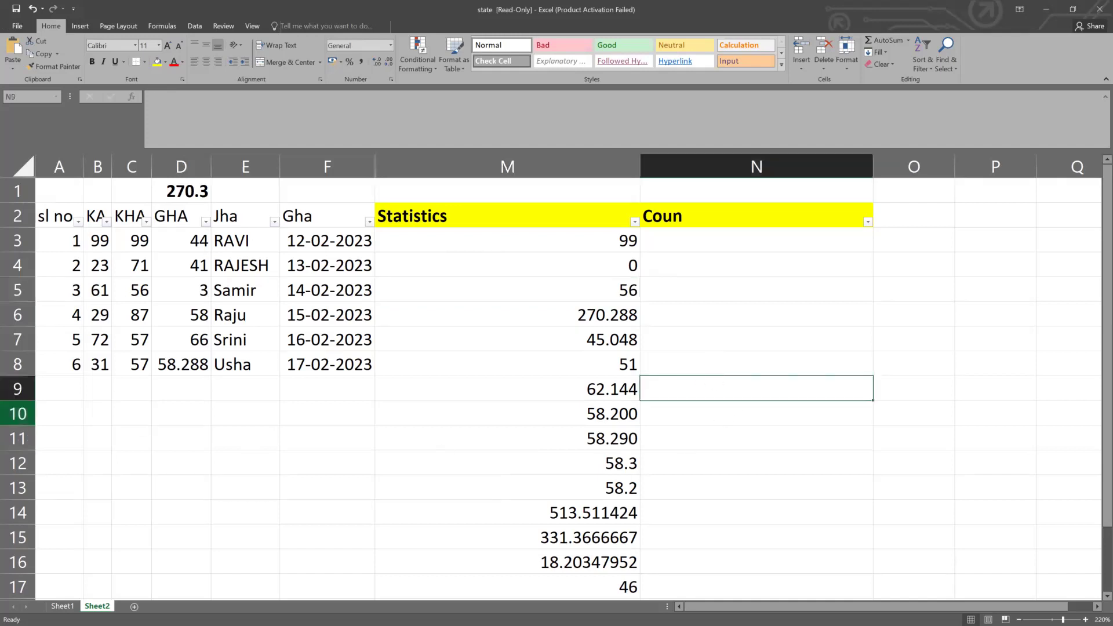